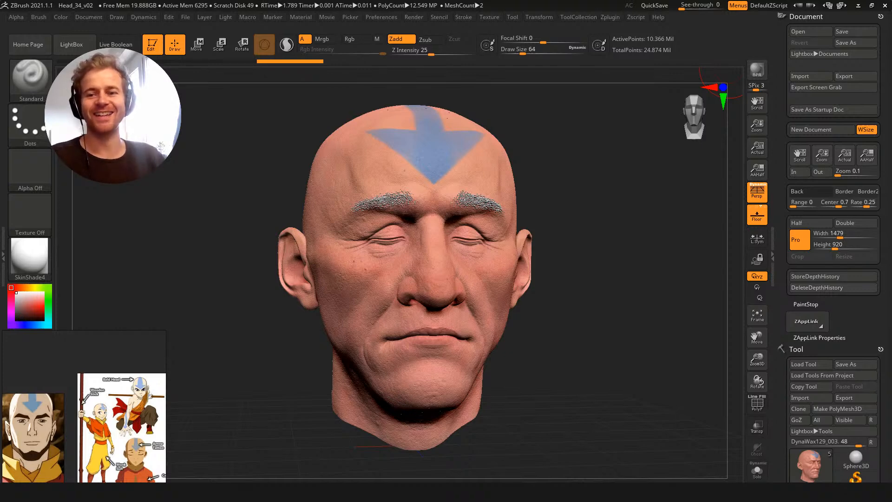
Constrain the view rotation to the Y axis and look over the head from the front and three-quarter side
drag(595, 285, 618, 259)
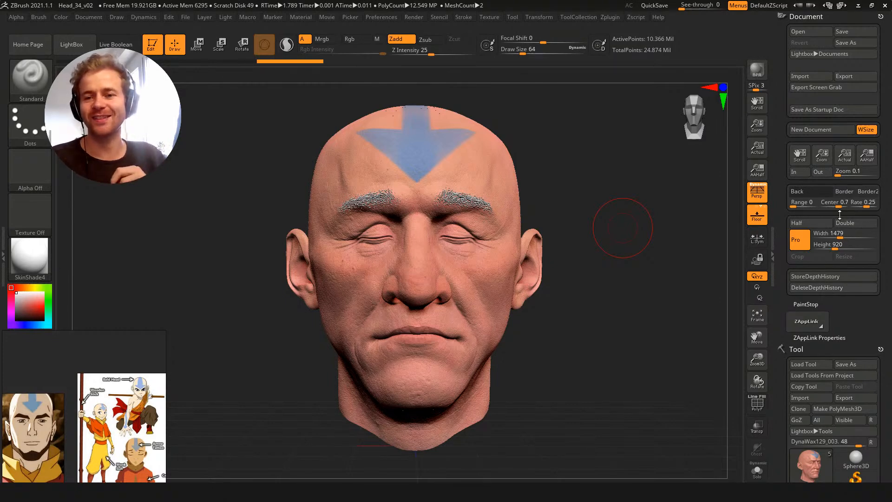
drag(593, 303, 626, 317)
click(757, 287)
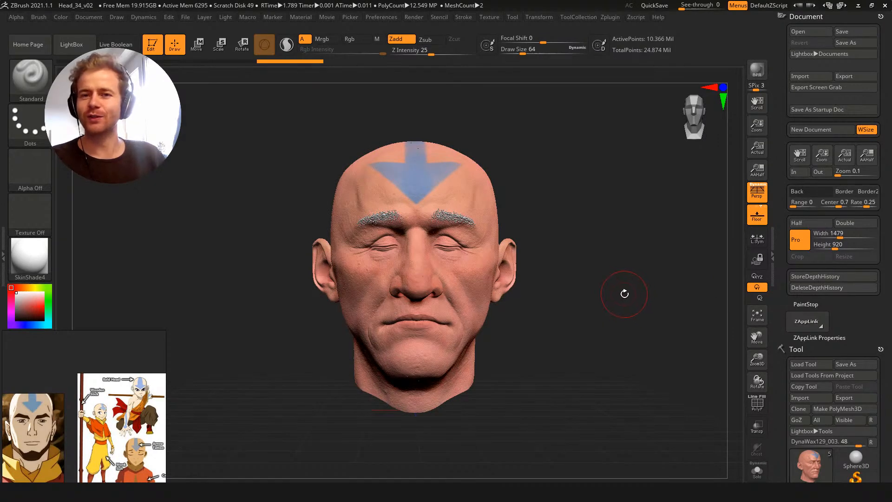
mouse_move(591, 312)
mouse_down()
mouse_move(602, 333)
mouse_move(597, 309)
mouse_move(604, 325)
mouse_up()
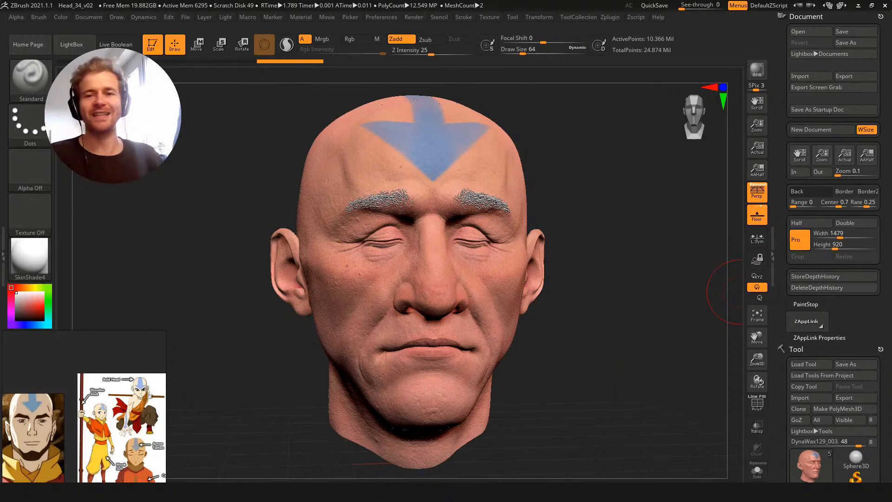
drag(626, 306, 637, 237)
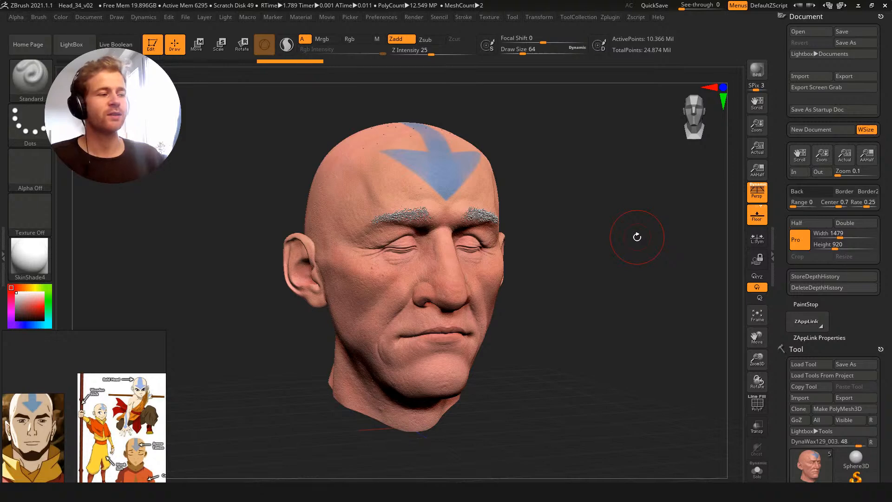
drag(565, 285, 588, 310)
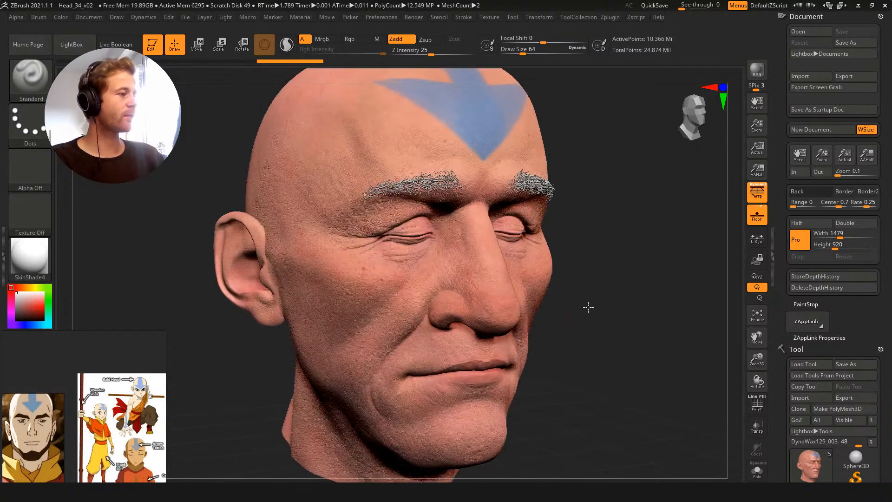
Switch the material to Flat Color and examine the skin colour painting around the eyes, nose and brows
click(20, 261)
click(106, 222)
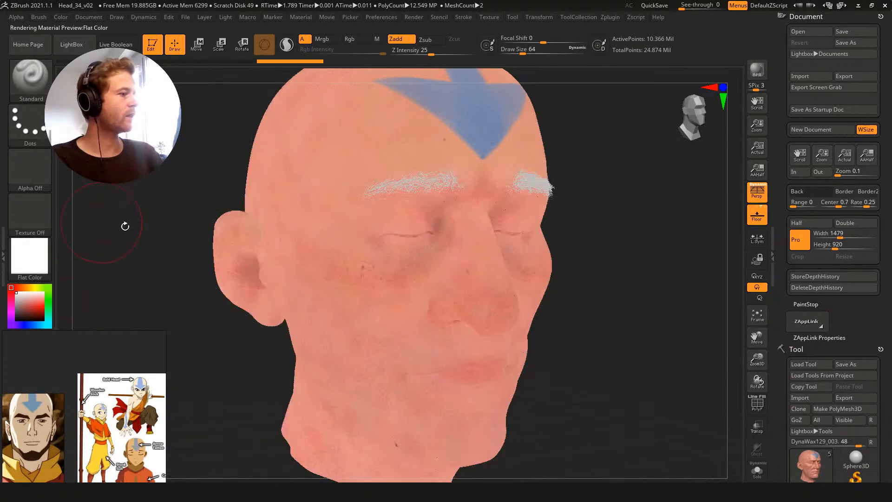
mouse_move(155, 220)
shift+mouse_down()
mouse_move(169, 204)
mouse_move(200, 261)
shift+mouse_up()
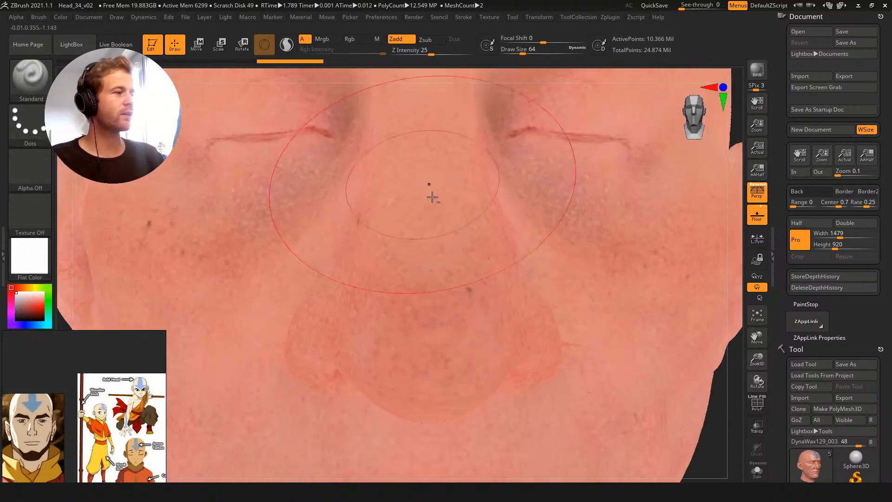
right_drag(629, 303, 648, 307)
alt+right_drag(622, 274, 658, 315)
alt+right_drag(690, 345, 652, 332)
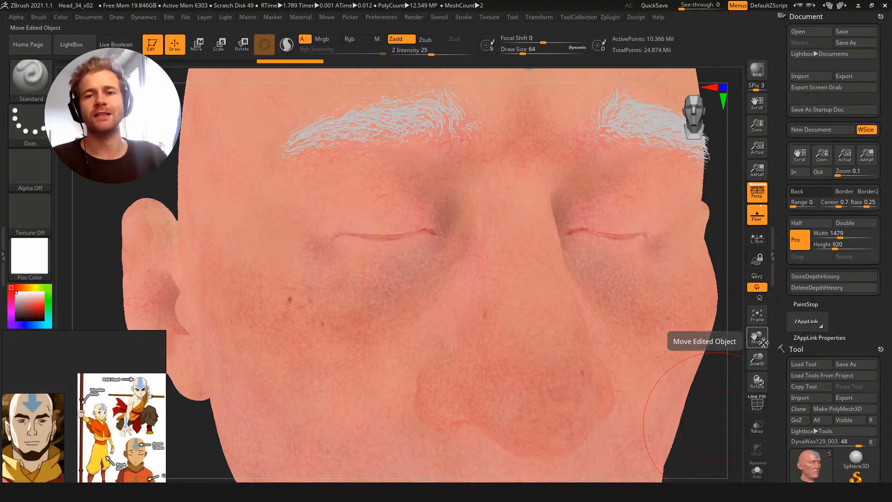
Reposition the reference board and frame the portrait of the bald man with the blue arrow
mouse_move(96, 389)
mouse_down()
mouse_move(116, 376)
mouse_move(101, 396)
mouse_up()
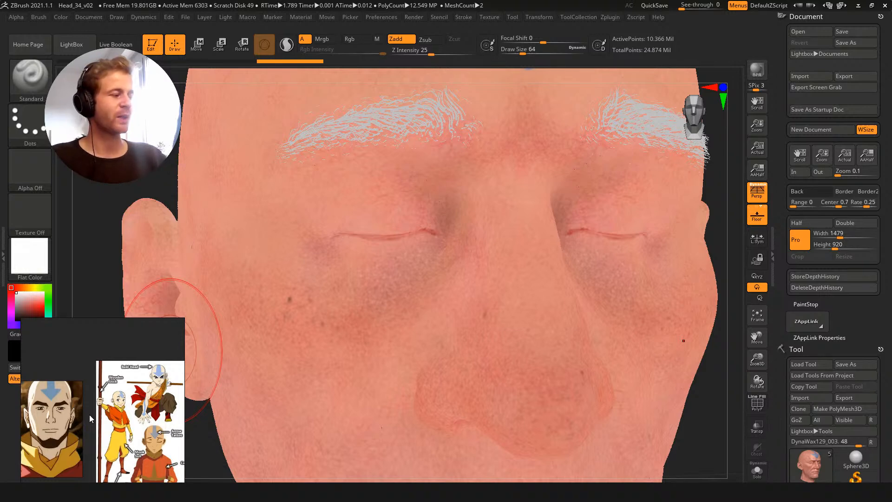
scroll(93, 412, up, 3)
middle_drag(95, 411, 124, 382)
scroll(123, 402, up, 1)
scroll(122, 403, down, 1)
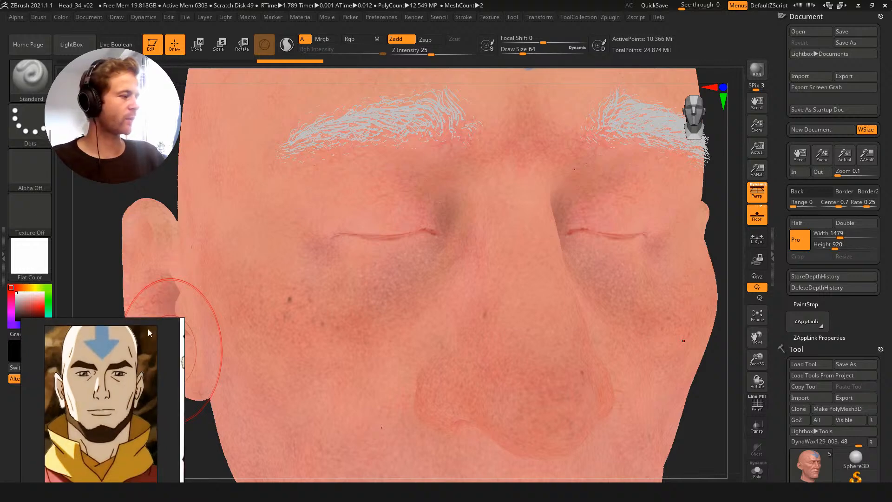
scroll(115, 415, down, 3)
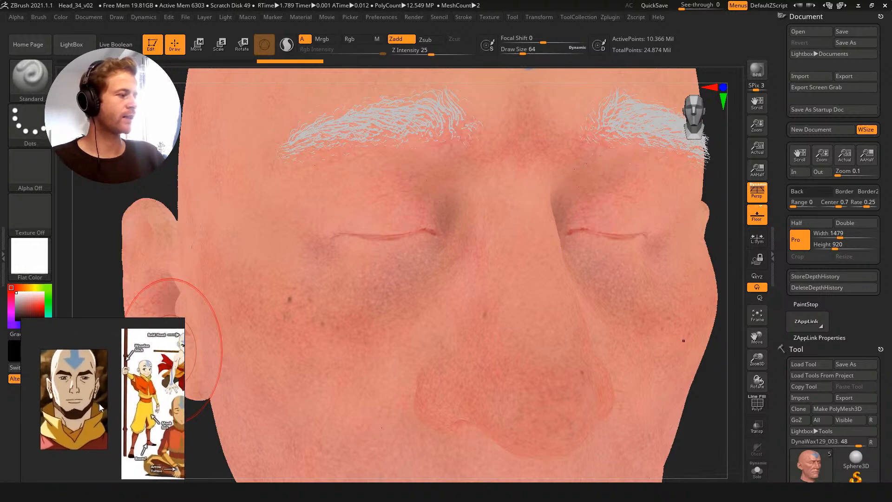
scroll(71, 420, up, 2)
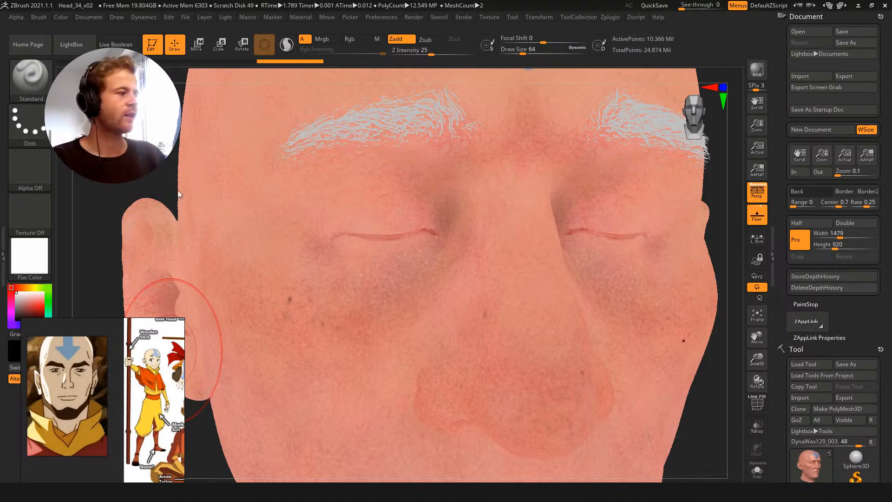
Set the material back to SkinShade4 with the whole head framed
drag(174, 186, 205, 93)
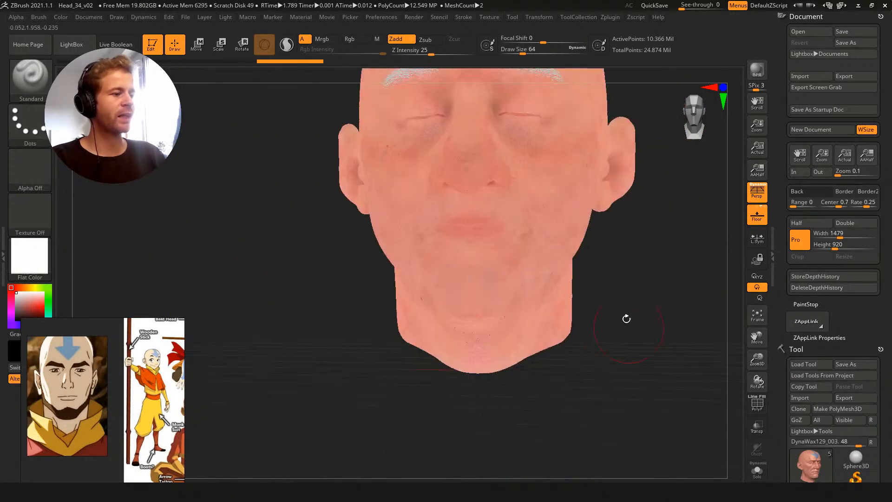
alt+drag(601, 363, 546, 355)
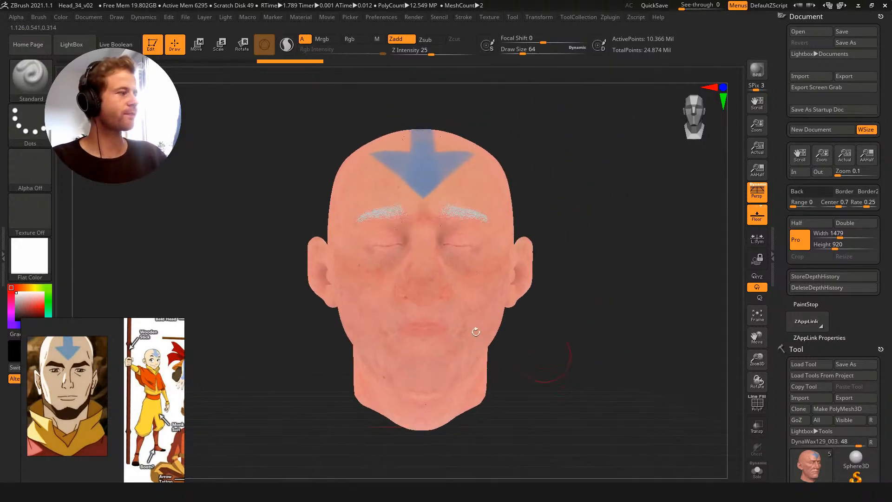
click(31, 258)
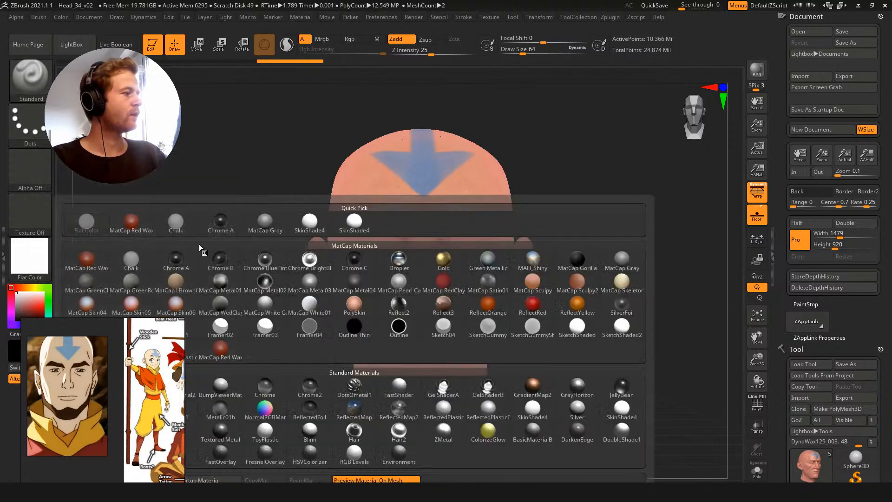
click(309, 223)
mouse_move(610, 278)
alt+mouse_down()
mouse_move(614, 288)
mouse_move(706, 279)
alt+mouse_up()
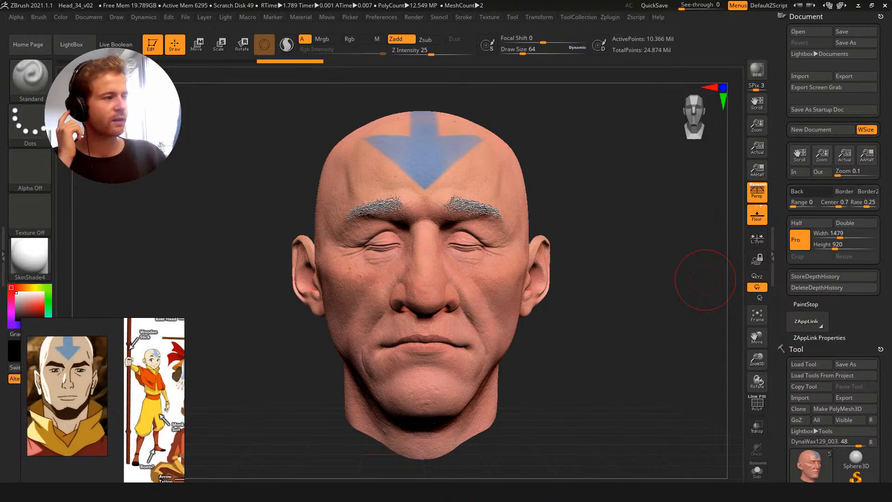
drag(673, 340, 698, 345)
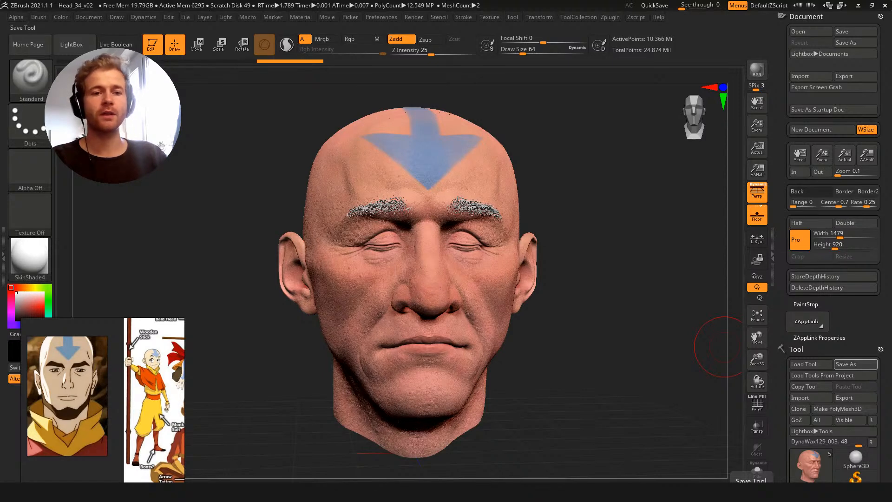
View the rendered image Head_34_v08.png in the photo viewer, return to ZBrush and compare it with the sculpted head
drag(891, 111, 405, 2)
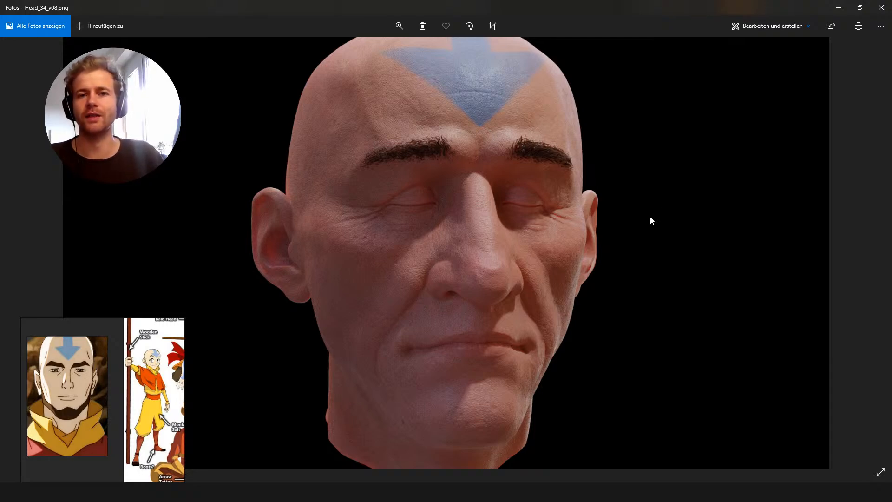
click(839, 7)
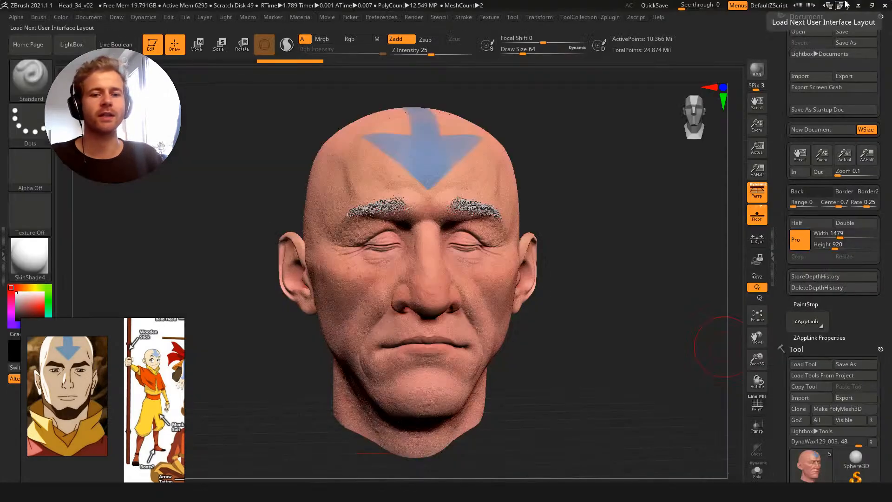
drag(580, 272, 604, 244)
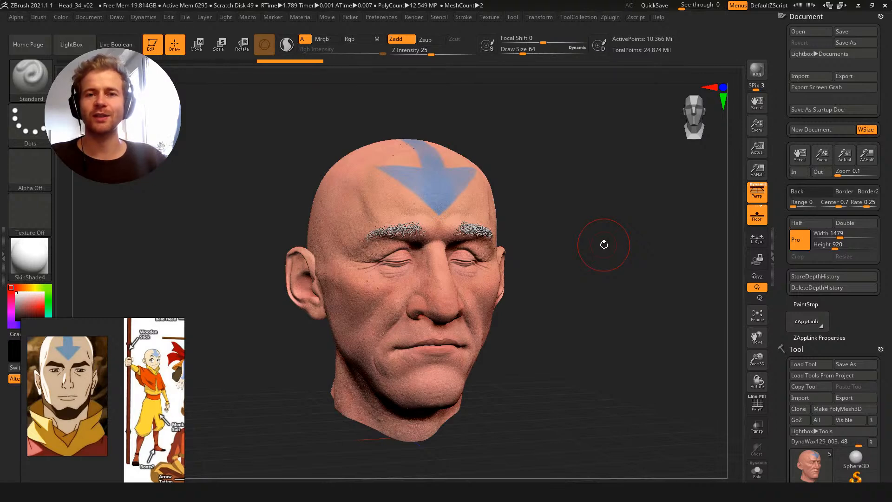
drag(615, 334, 601, 249)
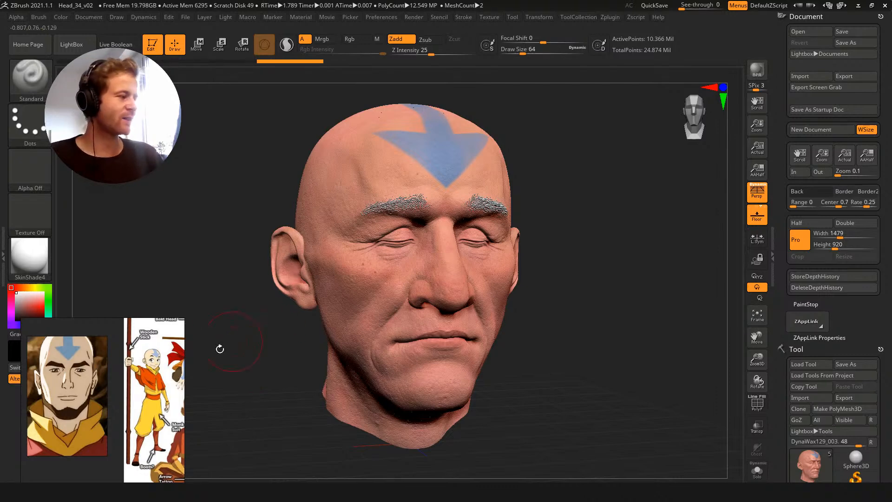
Adjust the reference board so the portrait and the full-body figure stay visible, and face the head frontally
middle_drag(95, 446, 103, 469)
right_drag(121, 415, 102, 418)
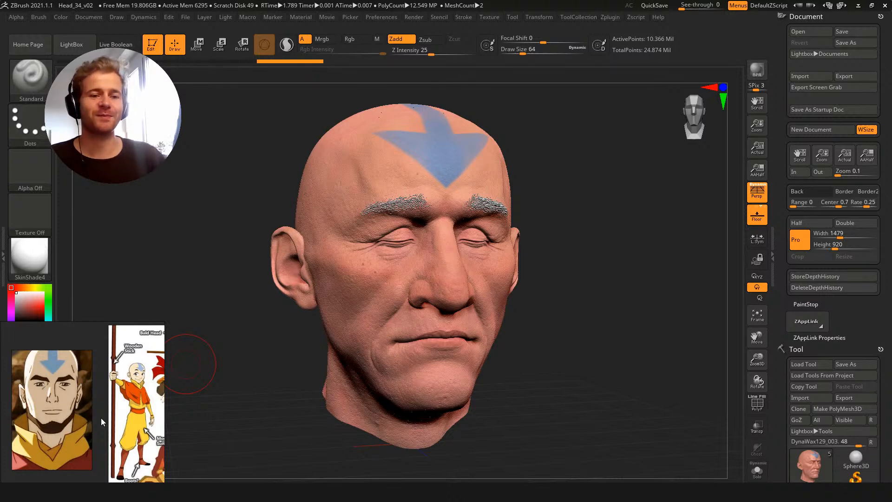
shift+drag(575, 341, 730, 176)
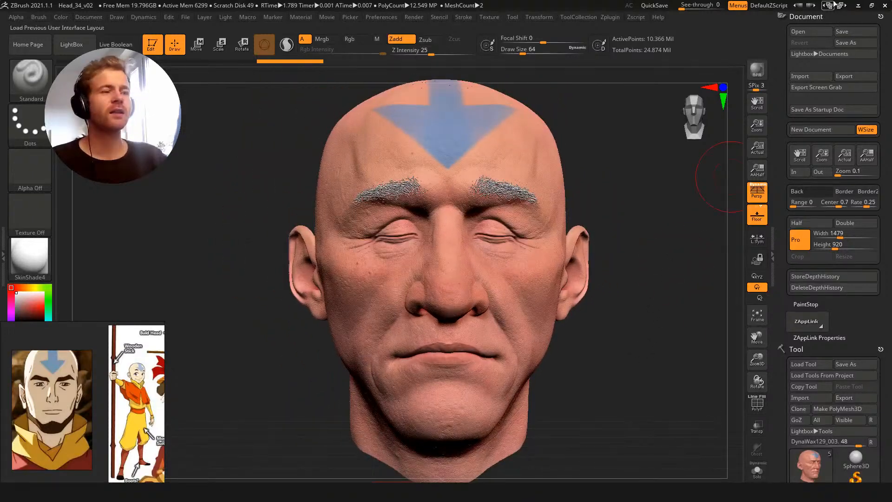
Insert a Sphere3D as a new subtool below the head subtool DynaWax129_003
click(878, 15)
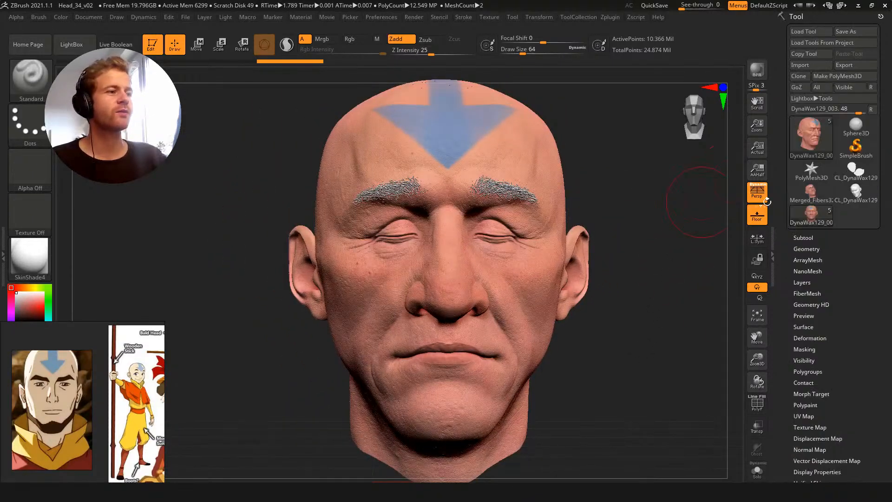
click(804, 238)
drag(781, 298, 787, 256)
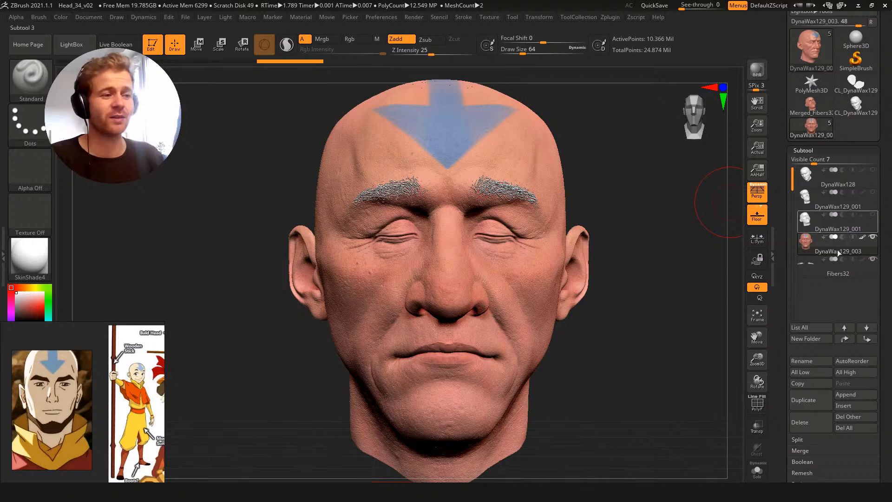
click(850, 408)
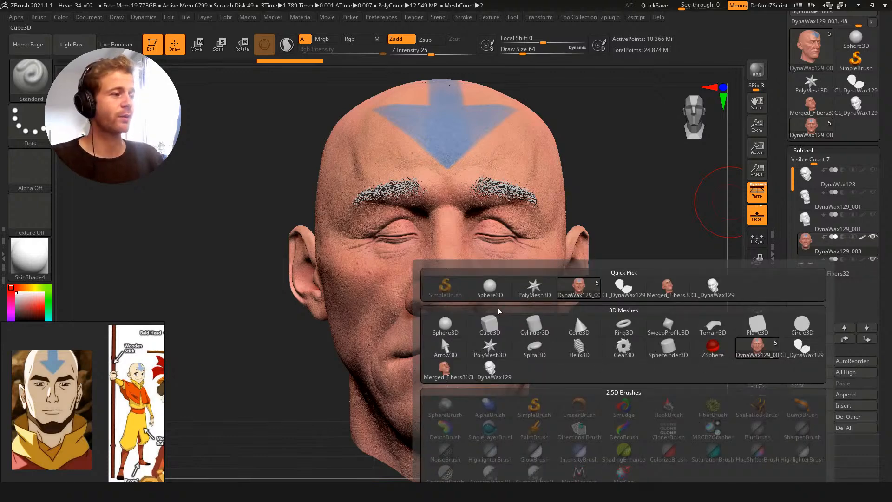
click(489, 286)
Move the sphere down beneath the head and scale it down to slightly wider than the neck
alt+drag(664, 311, 645, 227)
key(w)
shift+drag(637, 319, 657, 293)
drag(513, 174, 527, 383)
key(r)
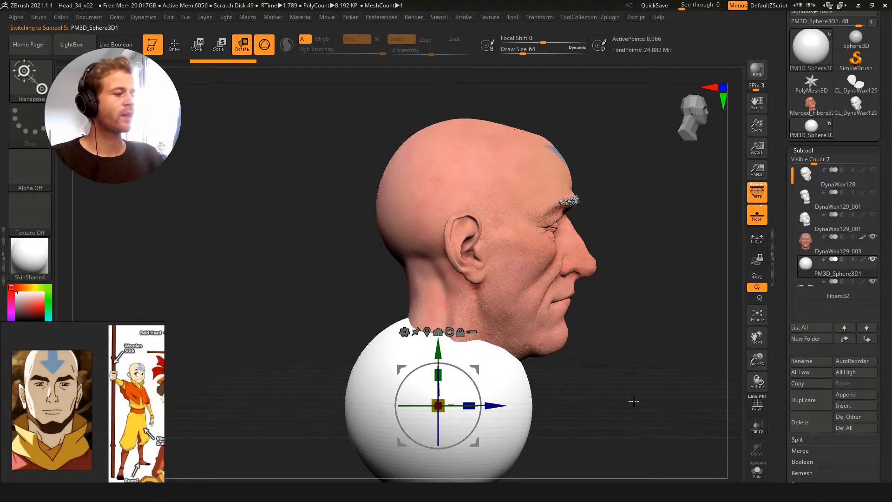
drag(635, 394, 558, 395)
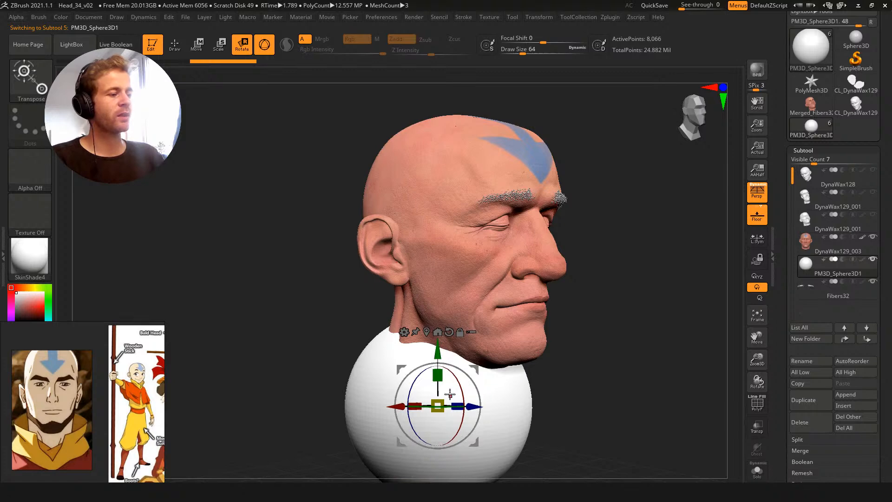
drag(438, 406, 393, 408)
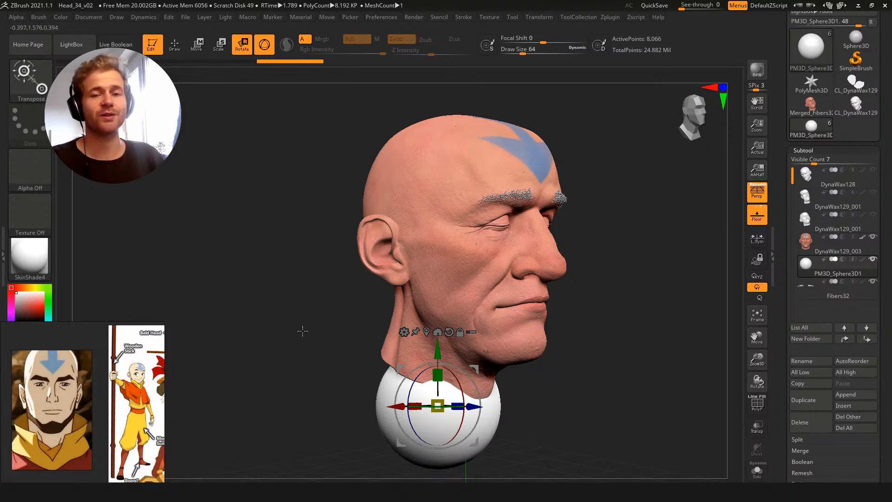
Tilt and position the sphere under the base of the neck from the side
drag(300, 338, 493, 349)
drag(545, 371, 478, 346)
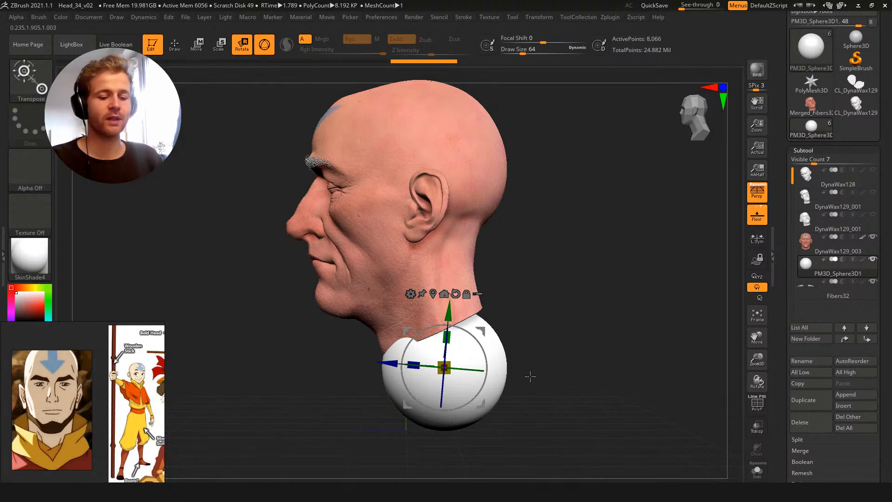
mouse_move(546, 413)
mouse_down()
mouse_move(594, 397)
mouse_move(462, 390)
mouse_move(502, 363)
mouse_move(568, 341)
mouse_up()
Widen the sphere under the neck into a flattened shoulder base with the Move brush
key(q)
key(b)
key(m)
key(v)
drag(599, 422, 549, 425)
alt+drag(565, 468, 537, 413)
drag(536, 413, 494, 415)
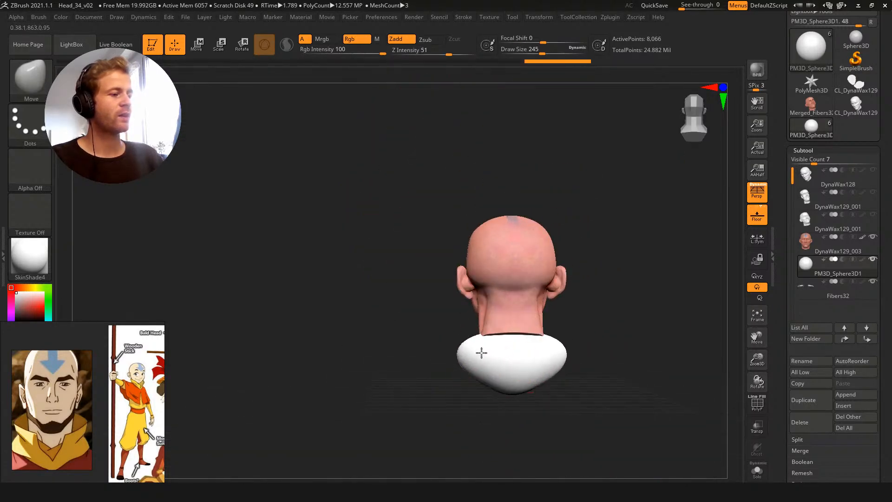
Enlarge the Move brush and pull the sides of the base outward and down into sloping shoulders
key(s)
mouse_move(470, 362)
mouse_down()
mouse_move(480, 361)
mouse_move(404, 385)
mouse_move(422, 372)
mouse_up()
mouse_move(443, 344)
mouse_down()
mouse_move(436, 360)
mouse_move(444, 378)
mouse_up()
key(s)
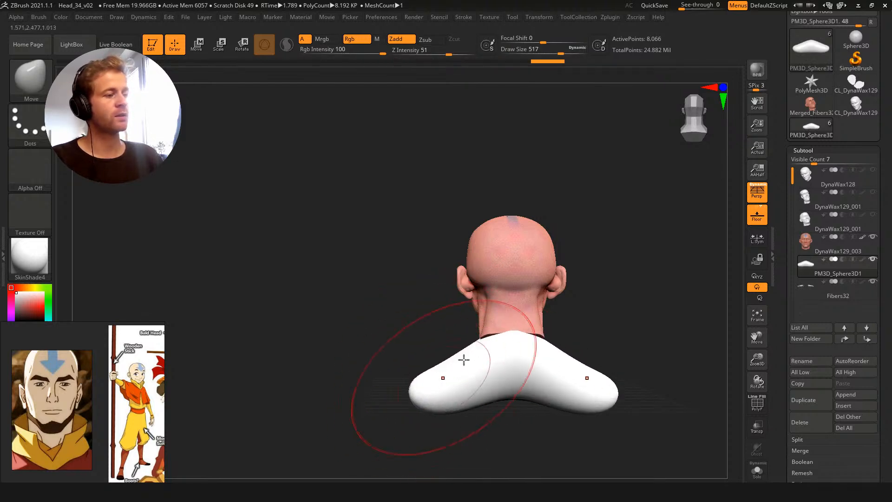
Shape the shoulders and chest into a rounded bust from several angles with the Move brush, adjusting its size
key(s)
mouse_move(511, 370)
mouse_down()
mouse_move(511, 421)
mouse_move(454, 409)
mouse_move(445, 396)
mouse_move(515, 339)
mouse_move(592, 213)
mouse_move(550, 278)
mouse_move(611, 260)
mouse_up()
key(s)
mouse_move(478, 320)
mouse_down()
mouse_move(466, 321)
mouse_move(475, 391)
mouse_move(408, 383)
mouse_move(375, 362)
mouse_move(424, 393)
mouse_up()
drag(348, 261, 446, 293)
key(s)
mouse_move(459, 282)
right_down()
mouse_move(414, 281)
mouse_move(358, 229)
mouse_move(399, 278)
right_up()
Convert the bust to a DynaMesh at resolution 128, ready for the Clay brush, and check its wireframe
key(b)
key(c)
key(l)
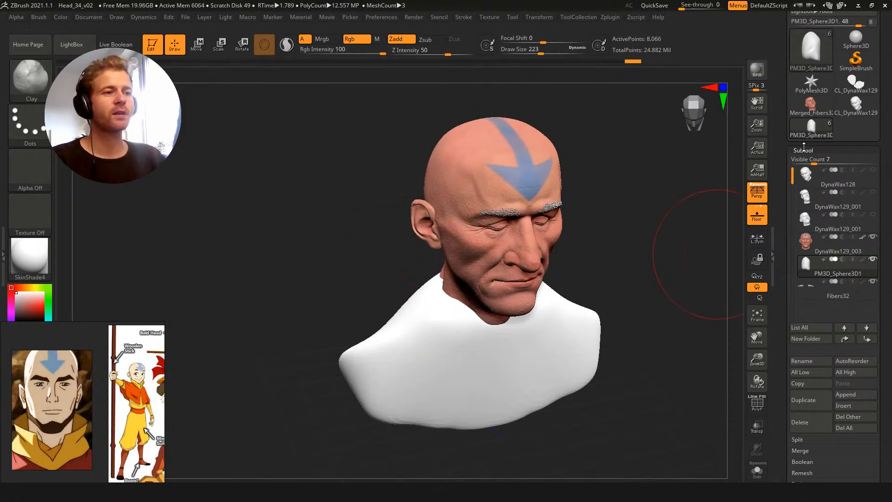
click(804, 150)
click(807, 161)
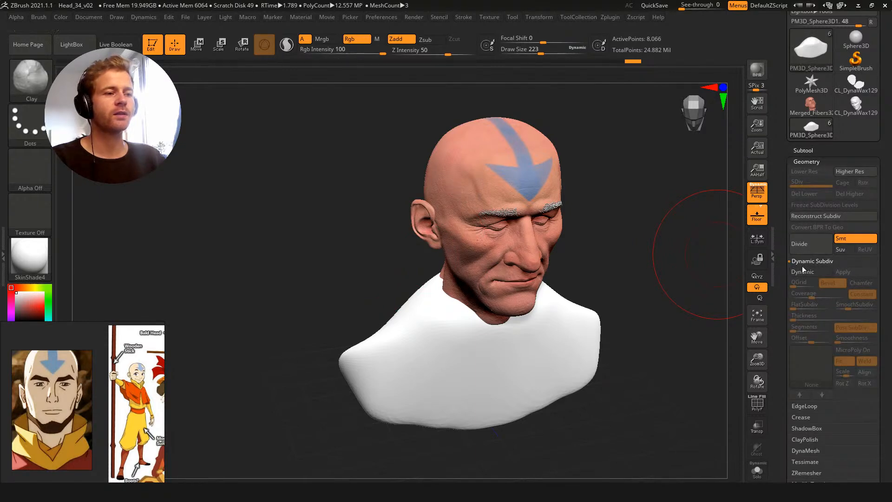
click(804, 265)
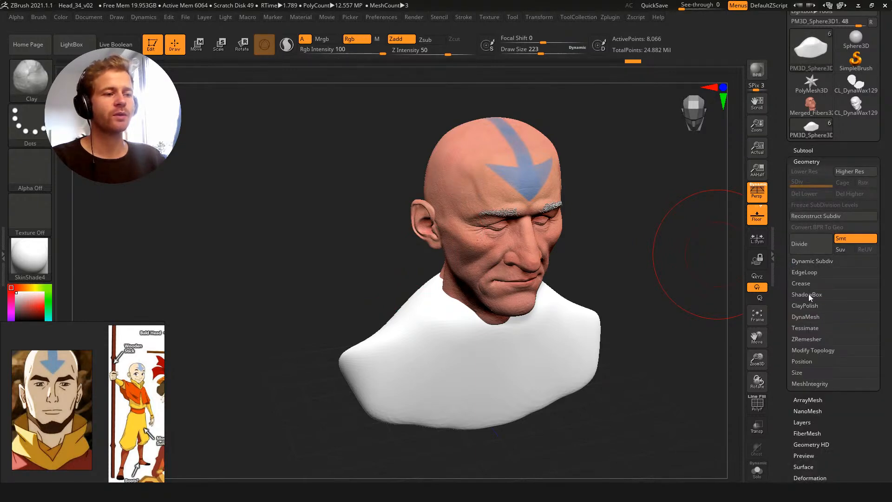
click(807, 318)
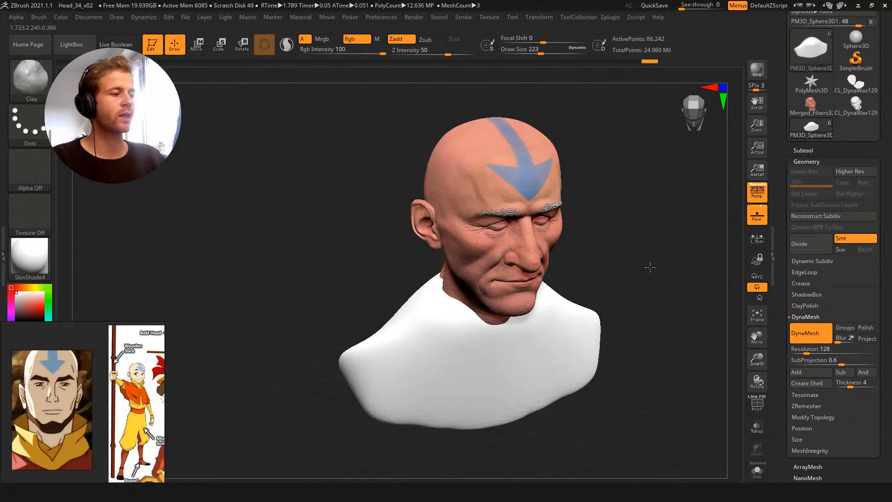
alt+drag(647, 260, 647, 302)
key(shift+f)
key(shift+f)
Smooth the chest and sculpt the first collarbone and lower chest forms with the Clay brush, adjusting its size
alt+drag(325, 245, 310, 170)
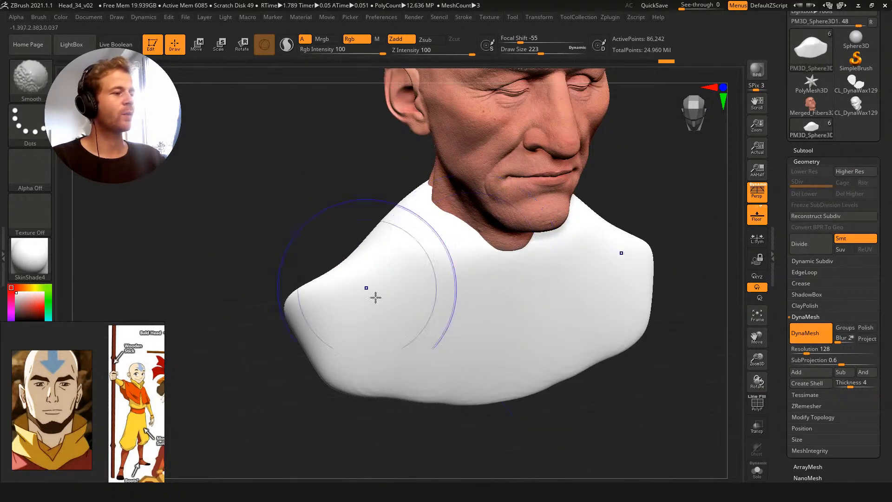
shift+drag(367, 290, 422, 287)
key(s)
mouse_move(443, 231)
mouse_down()
mouse_move(440, 249)
mouse_move(422, 263)
mouse_up()
key(s)
mouse_move(504, 269)
mouse_down()
mouse_move(490, 265)
mouse_move(516, 275)
mouse_move(502, 285)
mouse_move(343, 249)
mouse_move(466, 255)
mouse_move(446, 302)
mouse_move(453, 303)
mouse_up()
key(s)
key(s)
mouse_move(433, 335)
mouse_down()
mouse_move(386, 309)
mouse_move(427, 356)
mouse_up()
mouse_move(353, 338)
mouse_down()
mouse_move(408, 371)
mouse_move(379, 370)
mouse_move(385, 340)
mouse_move(444, 321)
mouse_move(352, 325)
mouse_up()
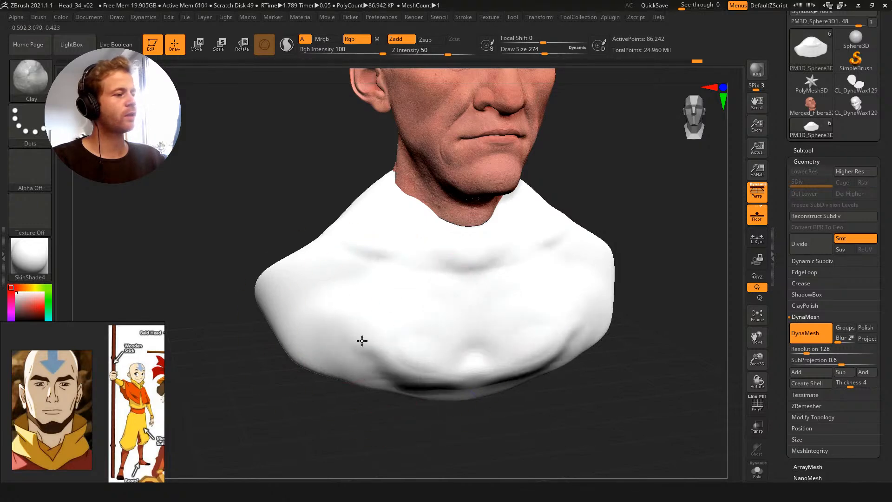
Sculpt the side of the shoulder and upper arm area from a profile view with the Clay brush
drag(280, 152, 599, 312)
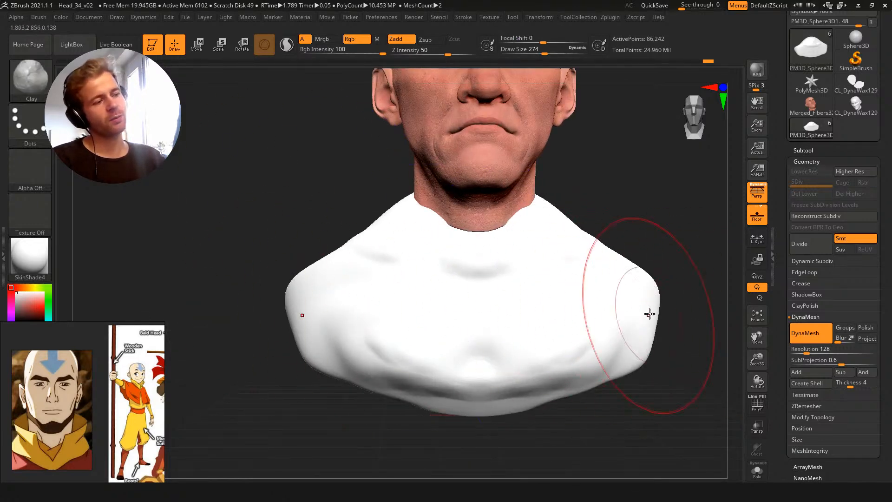
mouse_move(304, 202)
alt+mouse_down()
mouse_move(371, 207)
mouse_move(398, 253)
alt+mouse_up()
drag(293, 219, 343, 251)
key(s)
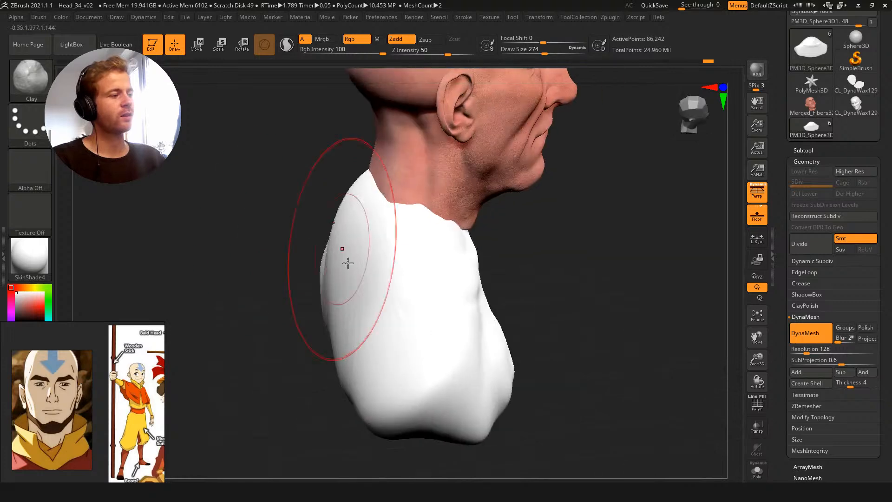
drag(442, 361, 432, 361)
mouse_move(409, 358)
mouse_down()
mouse_move(360, 356)
mouse_move(437, 372)
mouse_move(453, 354)
mouse_up()
mouse_move(539, 347)
alt+mouse_down()
mouse_move(536, 319)
mouse_move(528, 319)
mouse_move(581, 347)
alt+mouse_up()
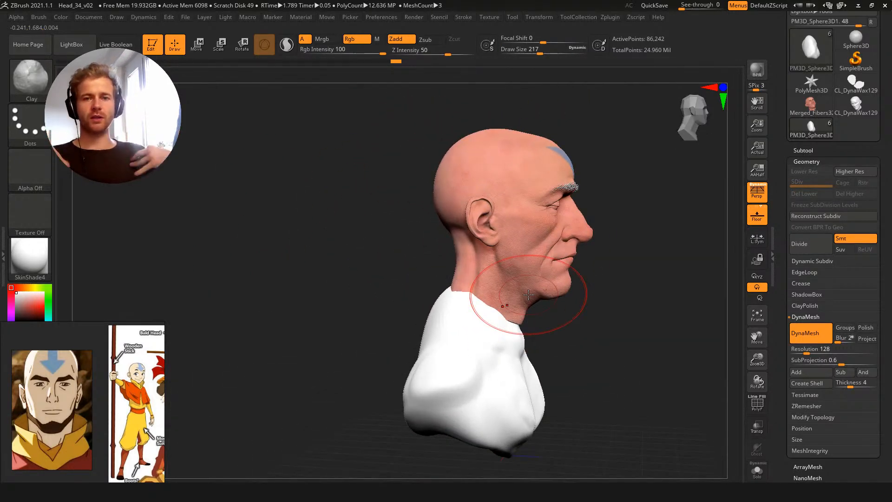
Build up the back of the shoulders and the base of the neck with a smaller Clay brush
mouse_move(361, 253)
mouse_down()
mouse_move(393, 343)
mouse_move(413, 299)
mouse_move(503, 310)
mouse_move(594, 287)
mouse_move(420, 291)
mouse_move(389, 348)
mouse_move(403, 267)
mouse_move(443, 282)
mouse_up()
key(bracketleft)
key(s)
key(s)
drag(497, 290, 452, 301)
Show the subtool list and change the bust's colour to a light grey
drag(814, 150, 815, 153)
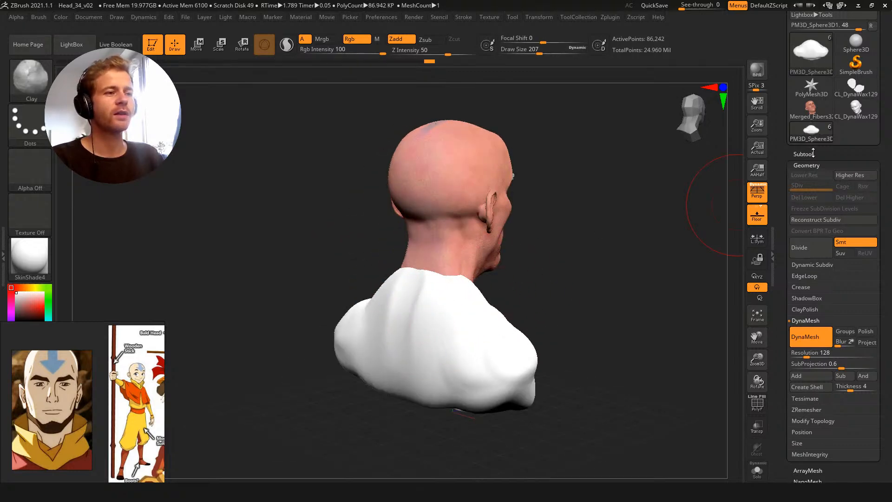
click(809, 154)
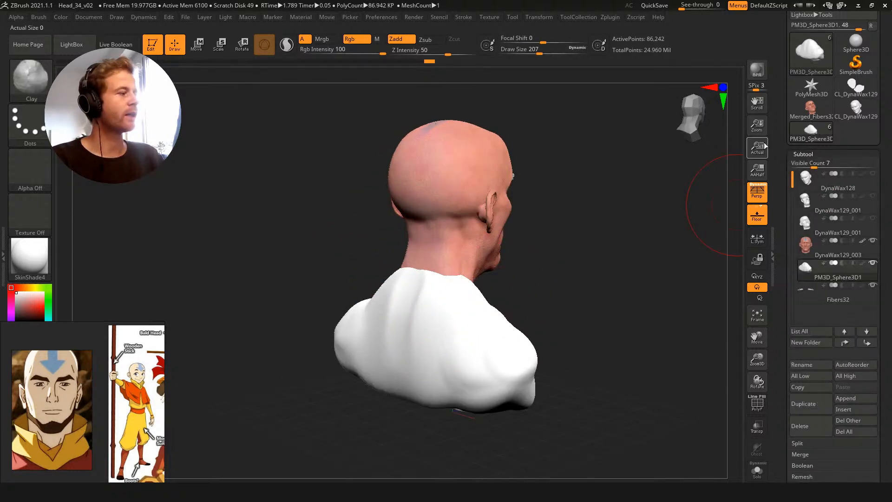
click(19, 301)
Round out the shoulder muscles from several angles with the Clay brush and smooth the transitions
mouse_move(215, 215)
mouse_down()
mouse_move(335, 224)
mouse_move(361, 207)
mouse_up()
key(bracketleft)
alt+drag(473, 269, 469, 323)
drag(637, 369, 576, 359)
key(bracketright)
mouse_move(545, 298)
mouse_down()
mouse_move(573, 321)
mouse_move(646, 321)
mouse_move(625, 309)
mouse_up()
drag(685, 355, 553, 348)
mouse_move(621, 341)
mouse_down()
mouse_move(604, 311)
mouse_move(604, 326)
mouse_up()
drag(556, 239, 505, 272)
mouse_move(528, 217)
mouse_down()
mouse_move(545, 245)
mouse_move(523, 273)
mouse_move(568, 293)
mouse_up()
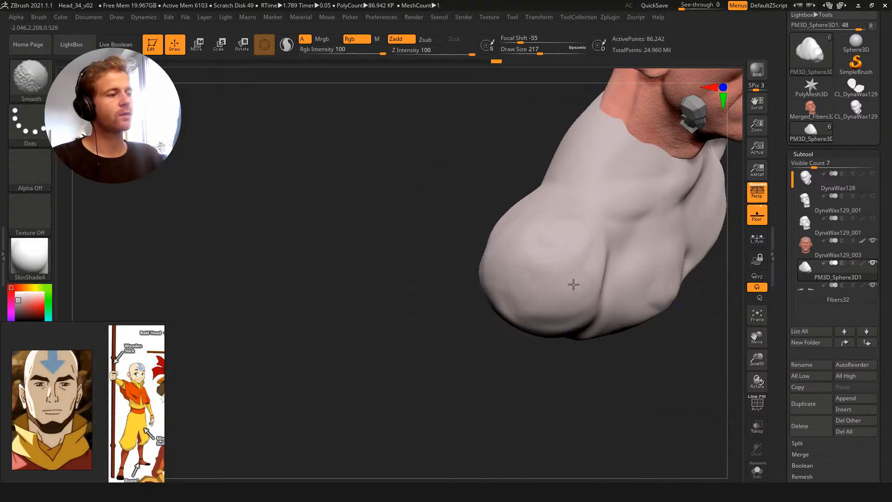
drag(470, 198, 490, 191)
mouse_move(383, 126)
mouse_down()
mouse_move(431, 169)
mouse_move(387, 113)
mouse_move(413, 92)
mouse_up()
Adjust the shoulder silhouette with the Move brush
mouse_move(531, 123)
alt+mouse_down()
mouse_move(568, 195)
mouse_move(496, 228)
alt+mouse_up()
key(b)
key(m)
key(v)
drag(372, 170, 369, 96)
key(s)
drag(517, 249, 526, 235)
drag(435, 249, 434, 236)
Refine the slope from neck to shoulder and the front of the chest with the Move brush, adjusting its size
mouse_move(343, 153)
mouse_down()
mouse_move(348, 222)
mouse_move(312, 143)
mouse_move(342, 160)
mouse_move(325, 135)
mouse_move(365, 177)
mouse_move(427, 213)
mouse_move(429, 239)
mouse_move(425, 207)
mouse_move(410, 232)
mouse_up()
key(s)
key(s)
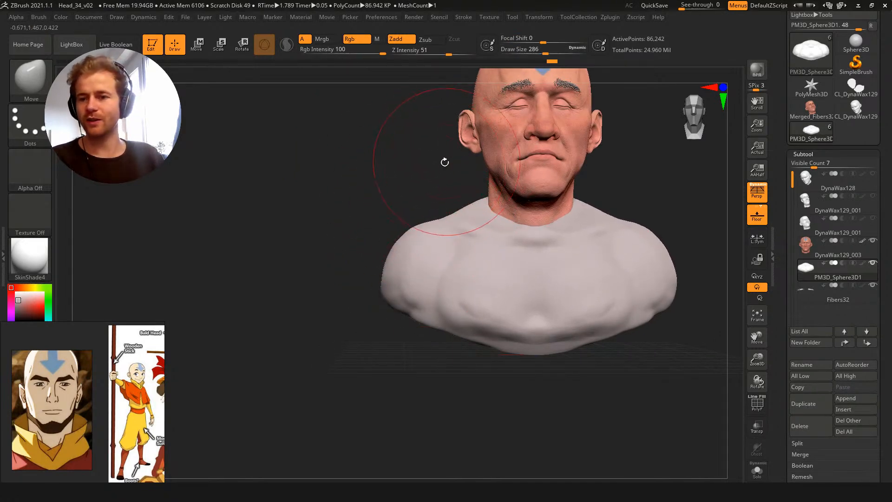
drag(400, 193, 429, 225)
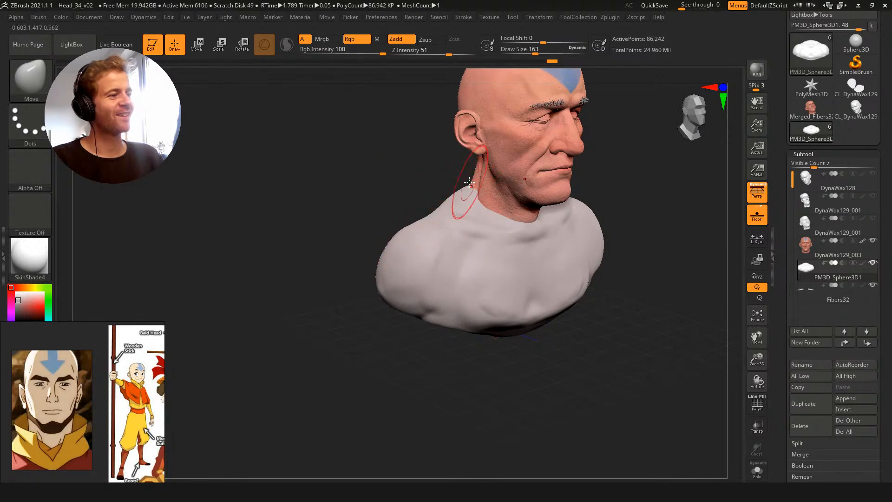
drag(477, 170, 414, 207)
drag(417, 259, 416, 299)
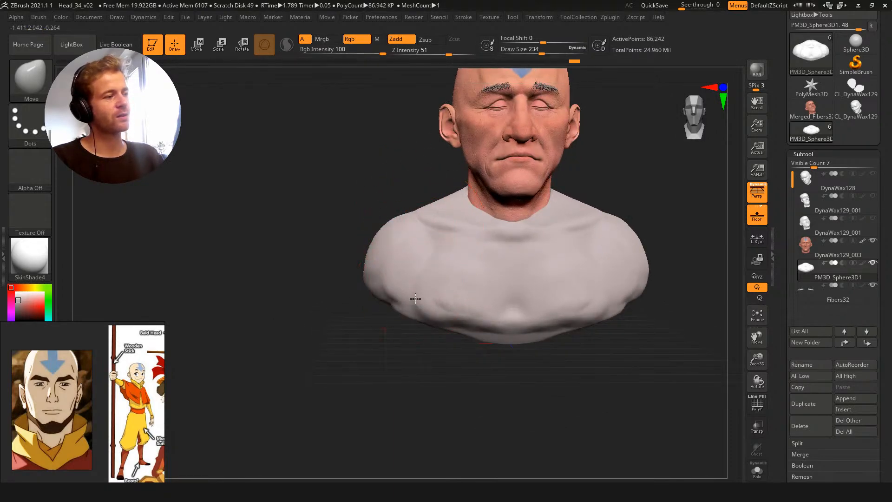
Shape a small notch at the pit of the neck with the Move brush at draw size 62, undoing the misplaced stroke
key(s)
drag(525, 224, 510, 223)
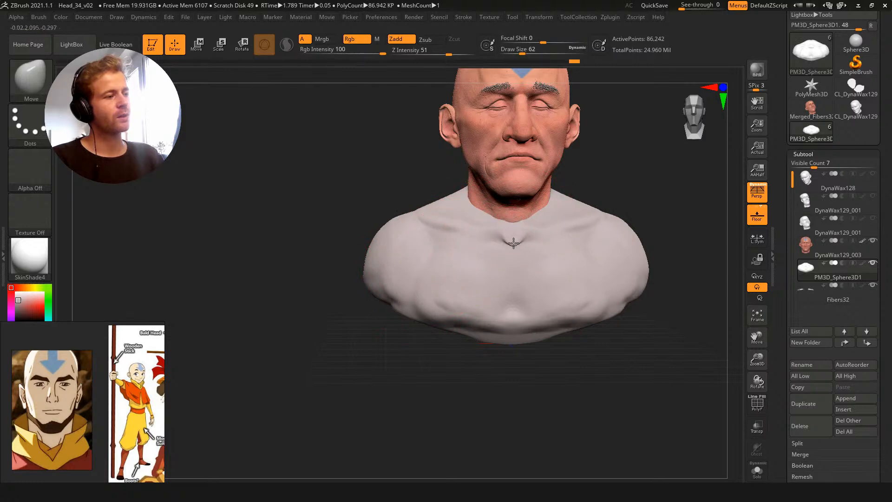
key(ctrl+z)
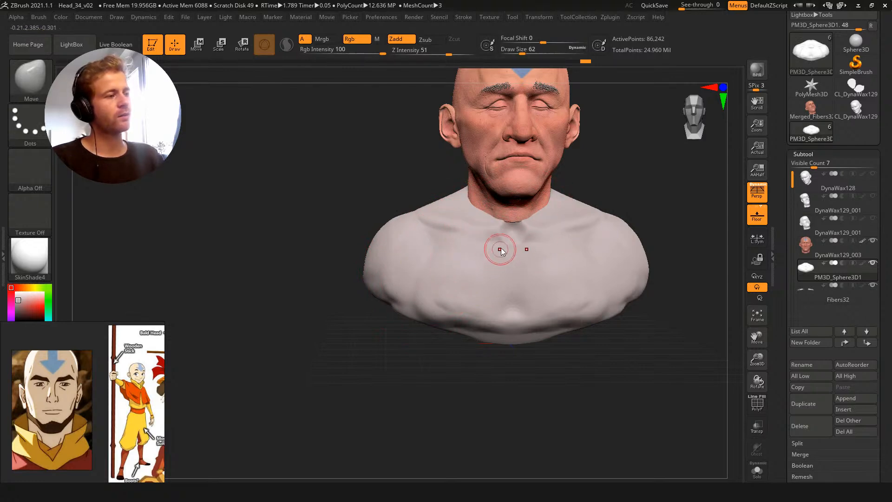
right_drag(504, 241, 482, 225)
Define the breastbone and inner collarbone area with a small Clay brush, adjusting its size
key(b)
key(c)
key(l)
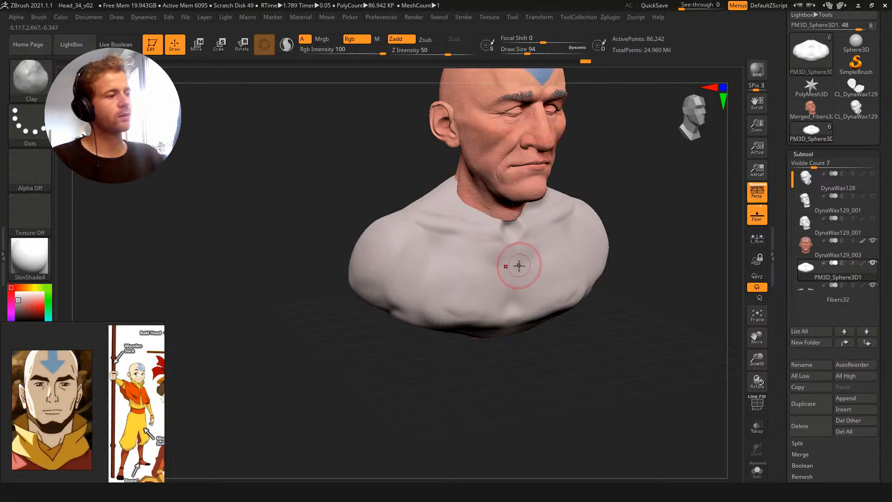
key(s)
drag(519, 260, 532, 253)
mouse_move(518, 319)
right_down()
mouse_move(598, 342)
mouse_move(568, 380)
right_up()
key(s)
mouse_move(496, 302)
mouse_down()
mouse_move(507, 299)
mouse_move(481, 314)
mouse_move(489, 300)
mouse_move(506, 313)
mouse_up()
Enlarge the Move brush to draw size 386 and remesh the bust with DynaMesh at resolution 64
key(b)
key(m)
key(v)
key(s)
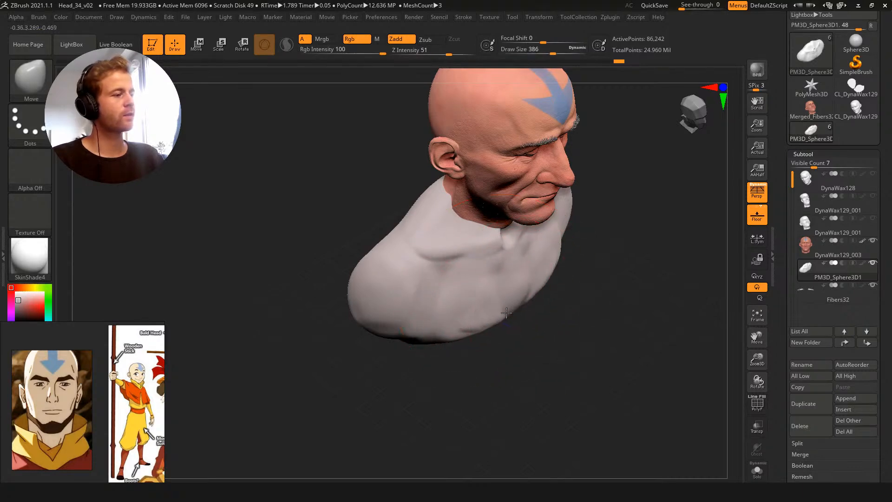
mouse_move(448, 359)
right_down()
mouse_move(484, 369)
mouse_move(456, 328)
right_up()
alt+right_drag(370, 284, 344, 216)
click(808, 154)
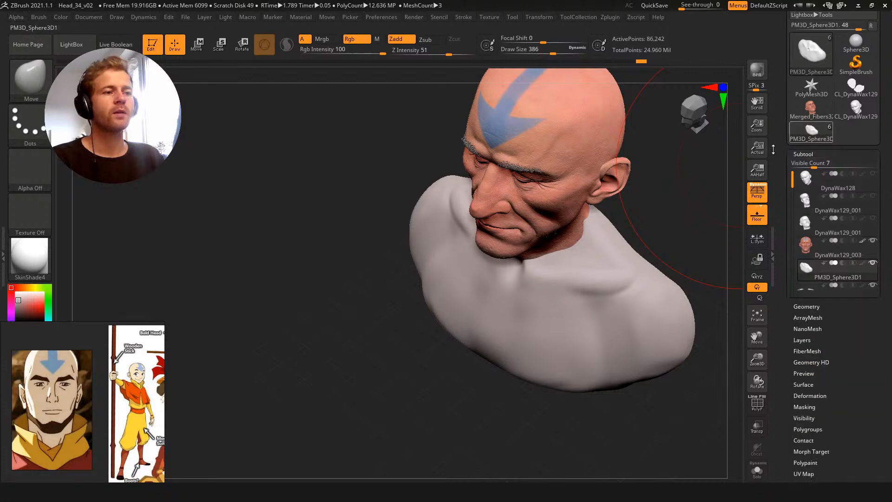
click(805, 166)
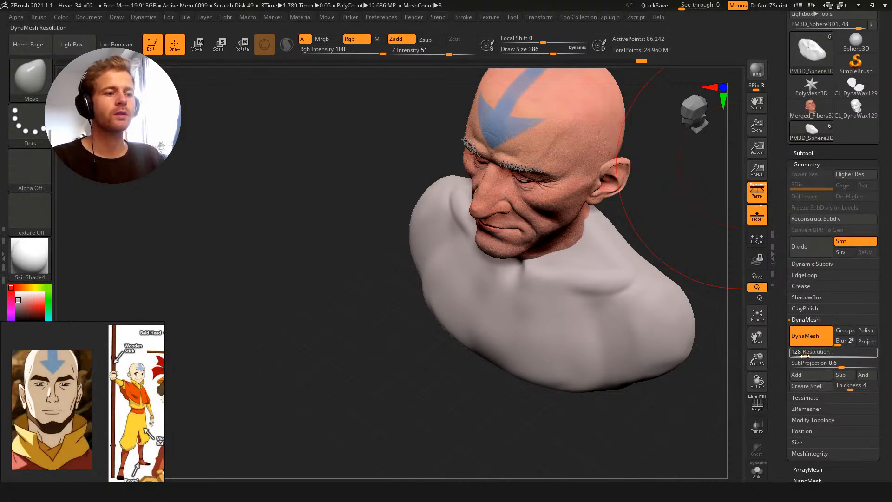
ctrl+drag(671, 210, 655, 226)
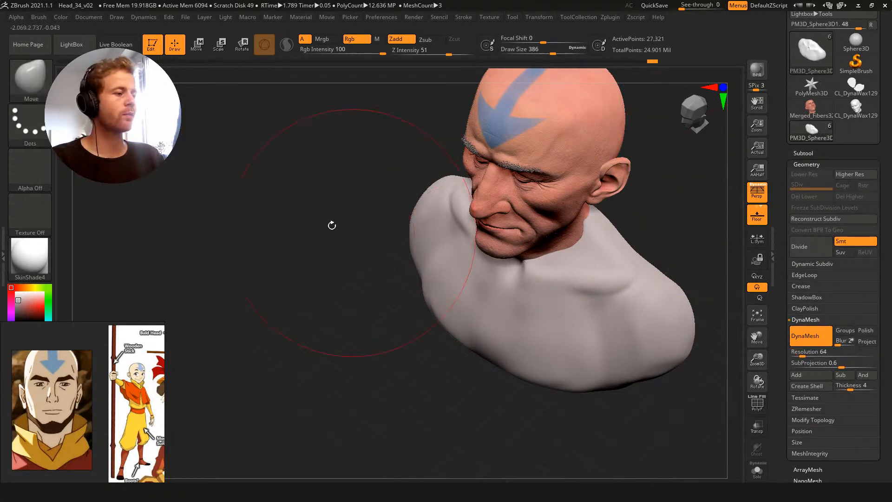
Carve the collarbone ridges more sharply with the Clay brush at draw size 120 and smooth them
ctrl+right_drag(386, 251, 430, 288)
alt+right_drag(493, 314, 436, 264)
drag(515, 256, 526, 275)
key([)
key([)
drag(685, 242, 613, 239)
key(ctrl+z)
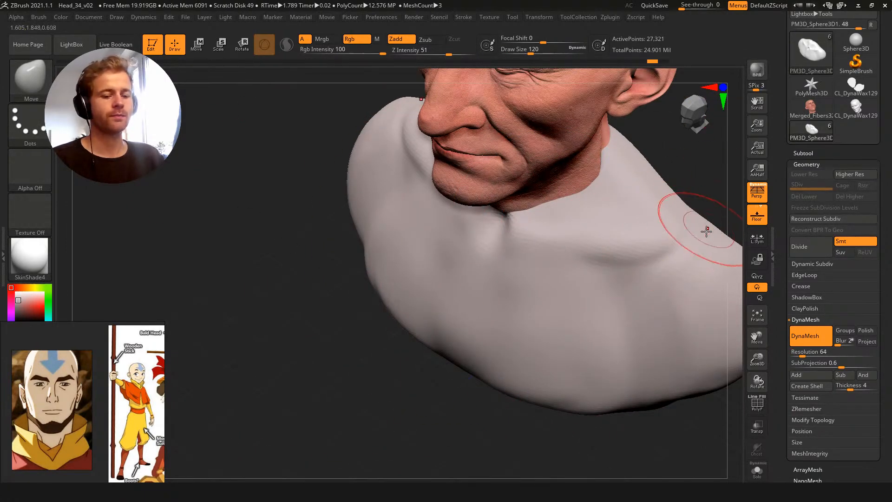
key(b)
key(c)
key(l)
mouse_move(677, 235)
mouse_down()
mouse_move(590, 245)
mouse_move(514, 235)
mouse_move(494, 256)
mouse_move(659, 243)
mouse_up()
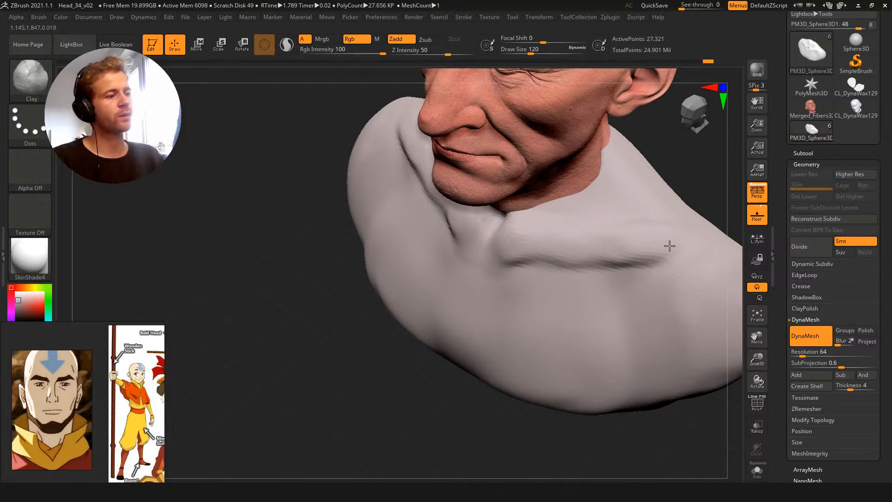
shift+drag(558, 246, 516, 255)
Build up the front of the shoulder and the chest muscle with a larger Clay brush and smooth them
mouse_move(316, 210)
alt+mouse_down()
mouse_move(293, 189)
mouse_move(412, 184)
mouse_move(451, 205)
alt+mouse_up()
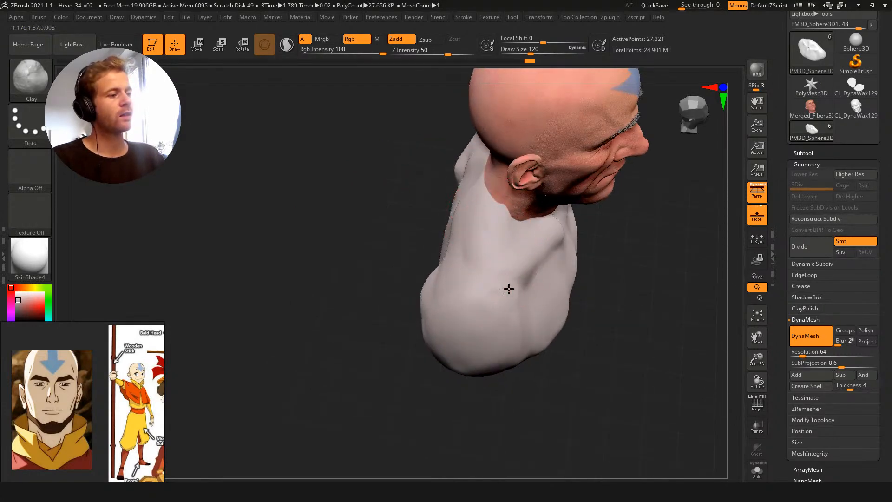
mouse_move(604, 340)
mouse_down()
mouse_move(532, 316)
mouse_move(548, 283)
mouse_move(539, 311)
mouse_up()
key(bracketright)
drag(531, 272, 524, 312)
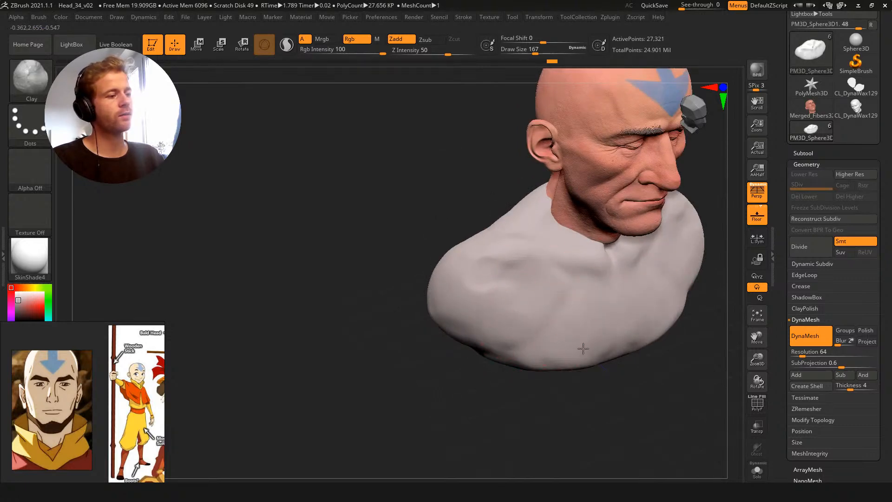
mouse_move(552, 373)
mouse_down()
mouse_move(580, 325)
mouse_move(529, 295)
mouse_up()
key(bracketright)
shift+drag(529, 295, 545, 310)
mouse_move(487, 311)
shift+mouse_down()
mouse_move(494, 307)
mouse_move(385, 280)
shift+mouse_up()
Pull the lower edge of the chest downward with the Move brush
key(b)
key(m)
key(v)
drag(460, 332, 455, 369)
drag(434, 320, 418, 337)
mouse_move(399, 299)
mouse_down()
mouse_move(389, 299)
mouse_move(426, 293)
mouse_move(414, 313)
mouse_move(439, 339)
mouse_move(403, 298)
mouse_move(397, 308)
mouse_up()
mouse_move(405, 363)
mouse_down()
mouse_move(468, 364)
mouse_move(567, 304)
mouse_up()
Lengthen the bust into a full torso with a much larger Move brush, shaping it from the side and back
key(s)
mouse_move(452, 286)
mouse_down()
mouse_move(466, 333)
mouse_move(488, 333)
mouse_move(472, 344)
mouse_move(486, 364)
mouse_move(536, 378)
mouse_move(525, 448)
mouse_move(535, 432)
mouse_up()
mouse_move(535, 432)
alt+mouse_down()
mouse_move(532, 391)
mouse_move(491, 336)
alt+mouse_up()
key(s)
drag(490, 321, 501, 320)
drag(500, 293, 504, 301)
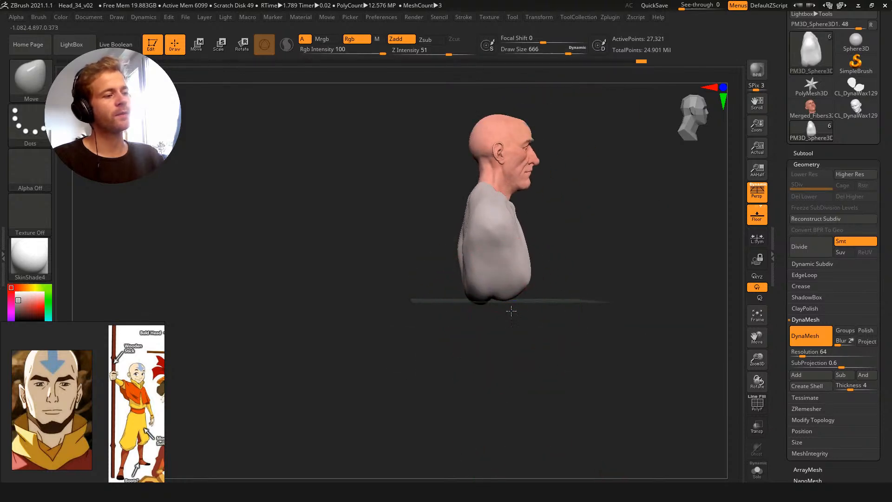
drag(437, 263, 461, 232)
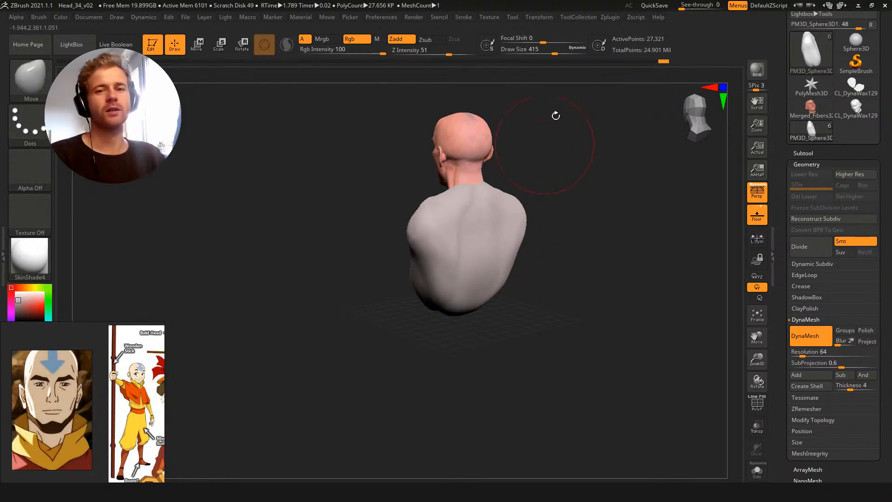
Smooth the back of the torso, check the wireframe and remesh the stretched torso with DynaMesh at resolution 64
alt+drag(548, 272, 581, 291)
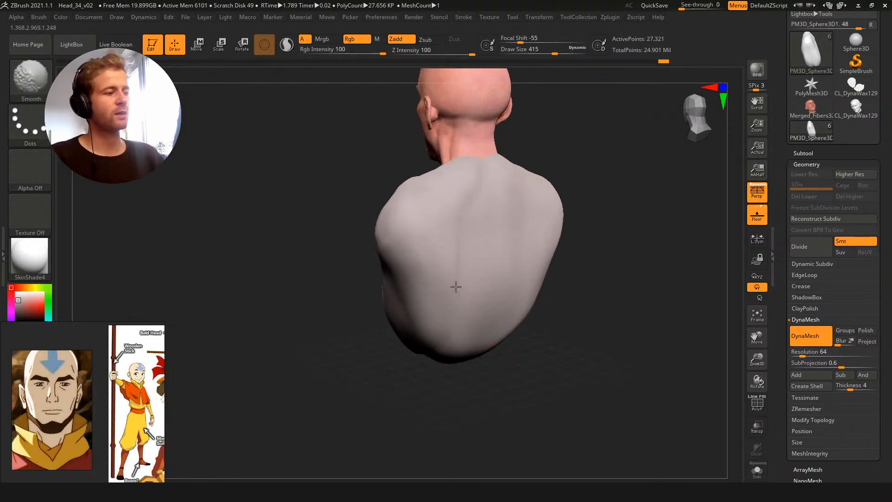
key(shift+f)
key(shift+f)
drag(683, 356, 651, 378)
mouse_move(593, 388)
ctrl+mouse_down()
mouse_move(629, 366)
mouse_move(560, 346)
ctrl+mouse_up()
Carve the torso in beneath the shoulders and armpits with the Clay brush at draw size 437
key(b)
key(c)
key(l)
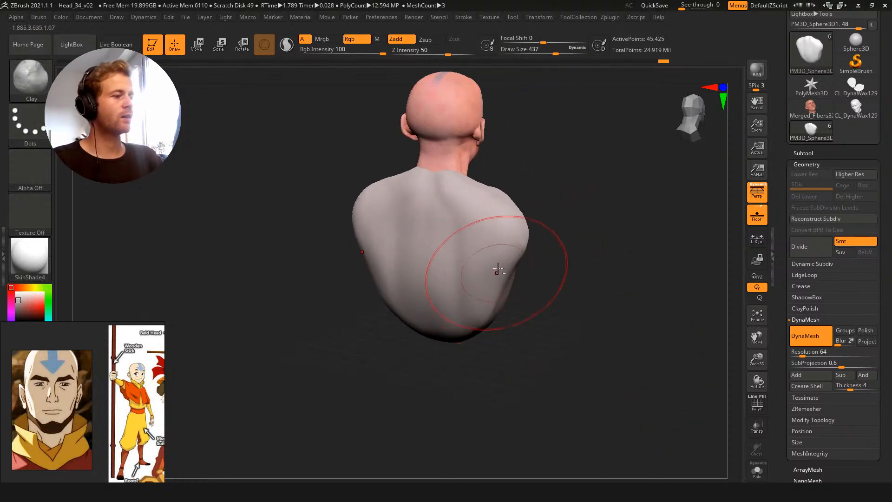
alt+drag(498, 256, 483, 302)
mouse_move(552, 310)
mouse_down()
mouse_move(496, 271)
mouse_move(512, 284)
mouse_up()
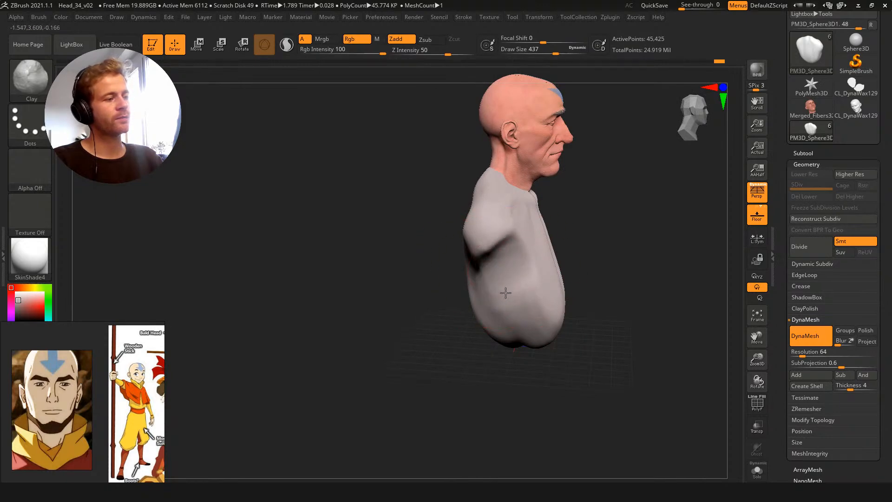
drag(614, 309, 531, 290)
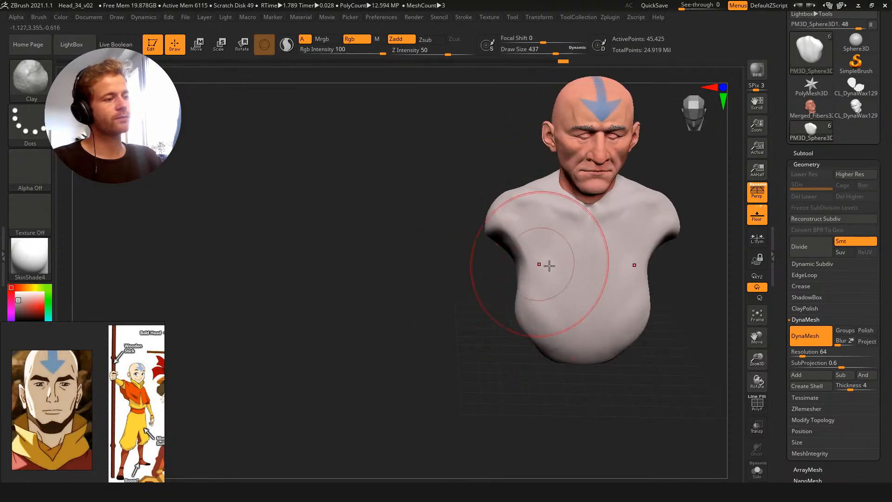
Sculpt the lower ribcage and belly with the Clay brush reduced to draw size 234
key(bracketleft)
key(bracketleft)
key(bracketleft)
key(bracketleft)
key(bracketright)
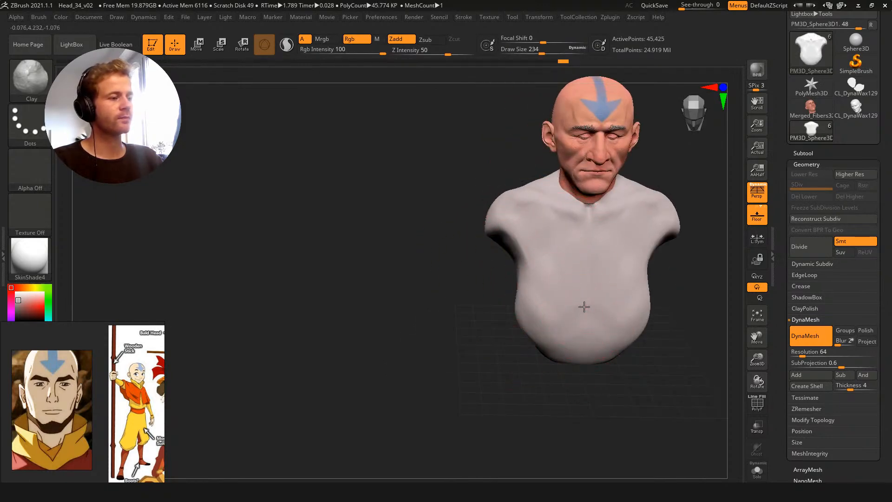
drag(546, 327, 507, 357)
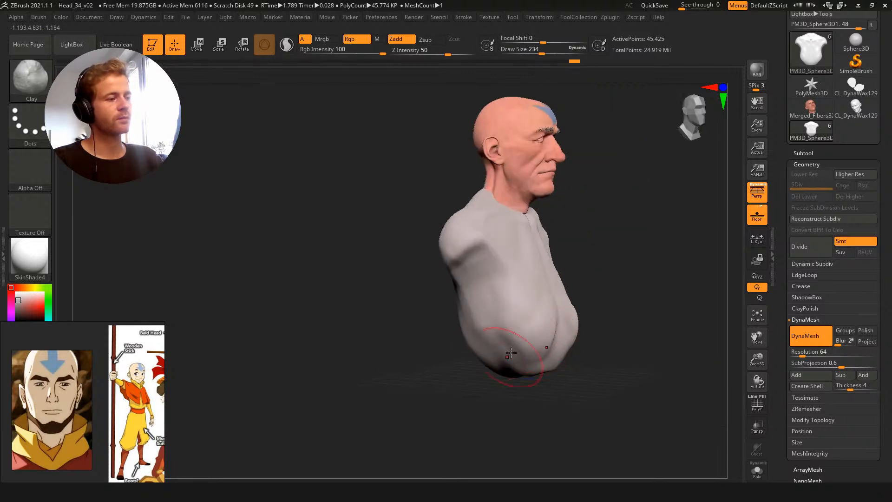
Reshape the lower torso and the curve of the back with the Move brush at draw sizes 437 and 379
key(bracketright)
key(bracketright)
key(bracketright)
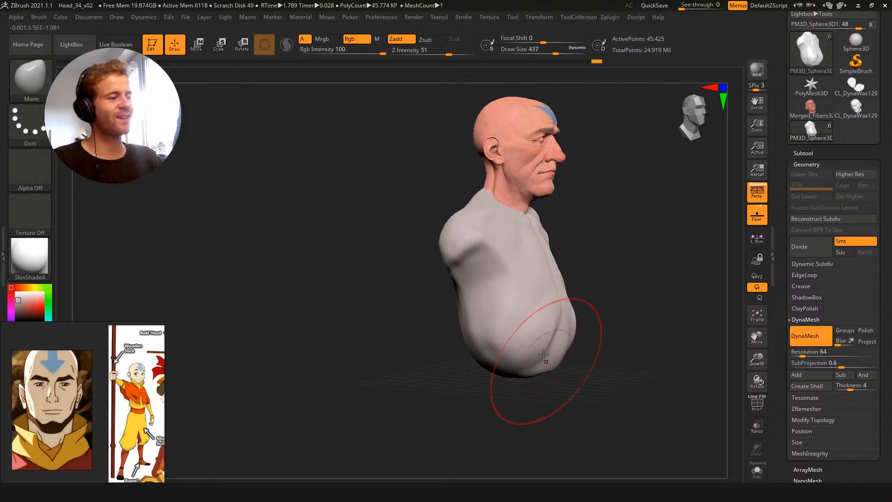
key(s)
drag(517, 396, 502, 358)
click(510, 370)
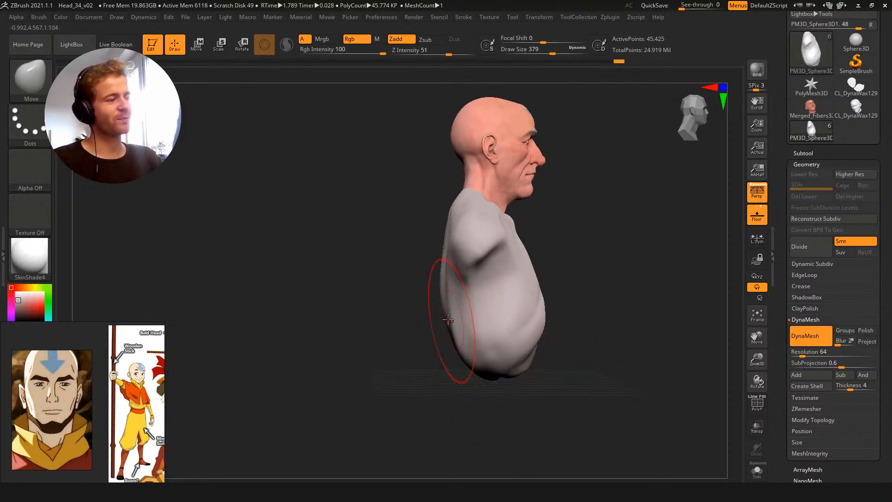
drag(428, 328, 446, 316)
key(s)
click(459, 311)
Build up the shoulders from the side and back with the Clay brush at draw size 468
key(b)
key(c)
key(l)
drag(339, 208, 319, 213)
key(s)
click(432, 249)
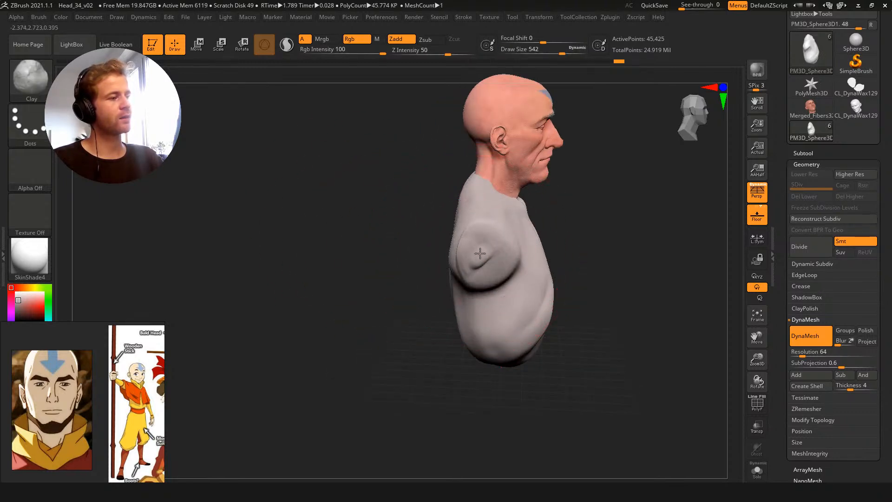
key(s)
click(480, 252)
drag(436, 240, 495, 248)
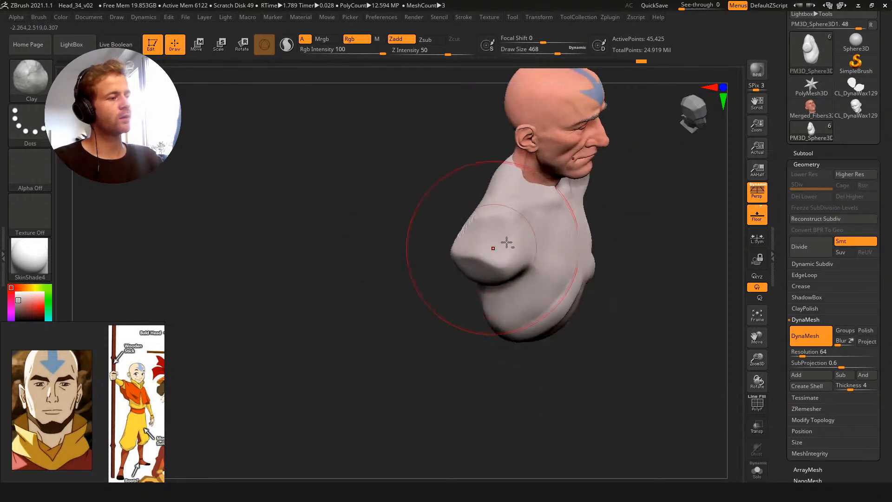
mouse_move(417, 238)
mouse_down()
mouse_move(594, 235)
mouse_move(477, 232)
mouse_up()
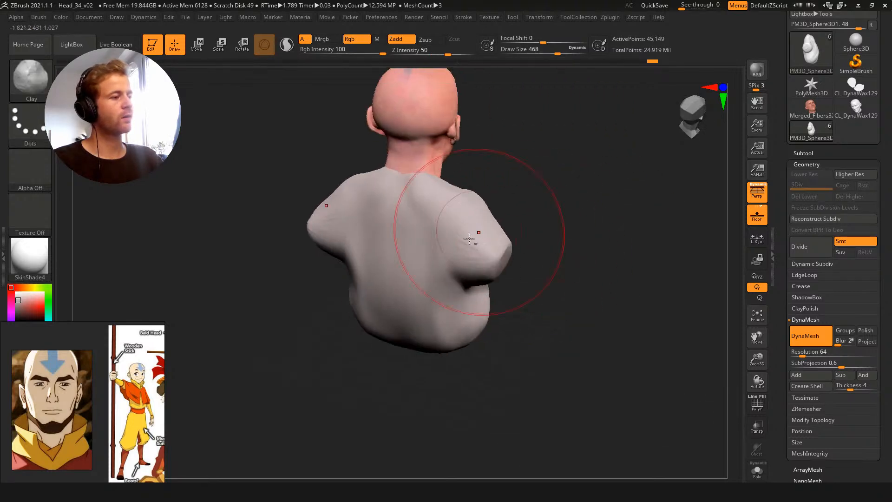
drag(539, 249, 517, 236)
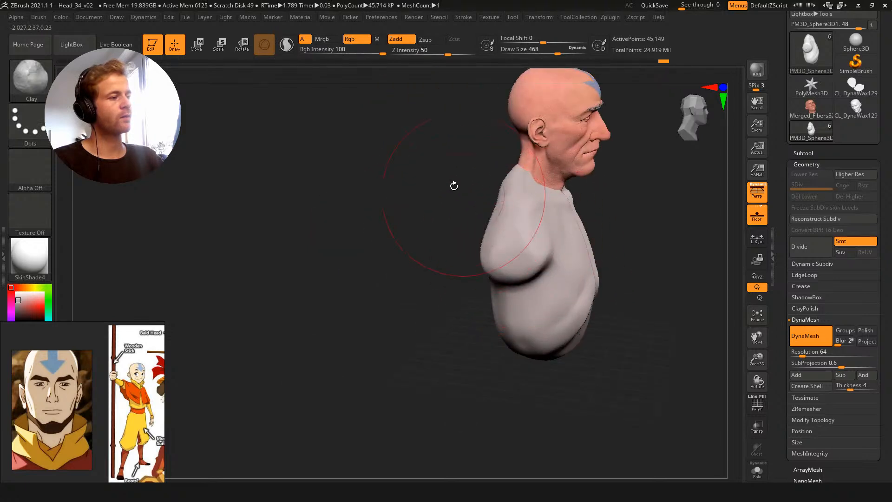
Adjust the shoulder and upper back silhouette with the Move brush at draw size 344
drag(464, 194, 506, 223)
key(b)
key(m)
key(v)
drag(620, 215, 528, 229)
key(bracketleft)
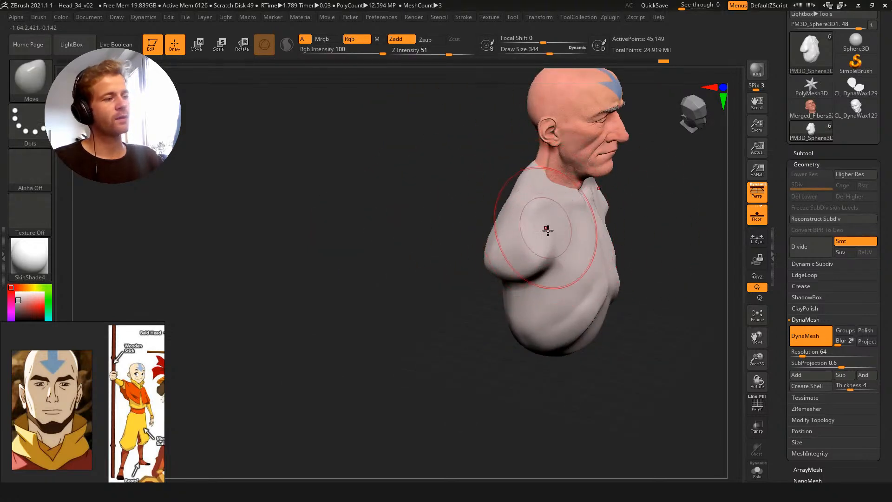
mouse_move(430, 229)
mouse_down()
mouse_move(497, 226)
mouse_move(406, 199)
mouse_move(498, 255)
mouse_up()
mouse_move(448, 273)
mouse_down()
mouse_move(442, 225)
mouse_move(450, 225)
mouse_move(439, 314)
mouse_up()
Sculpt the shoulder blades and lower back with the Clay brush, ending at draw size 311
key(b)
key(c)
key(l)
key(s)
click(441, 236)
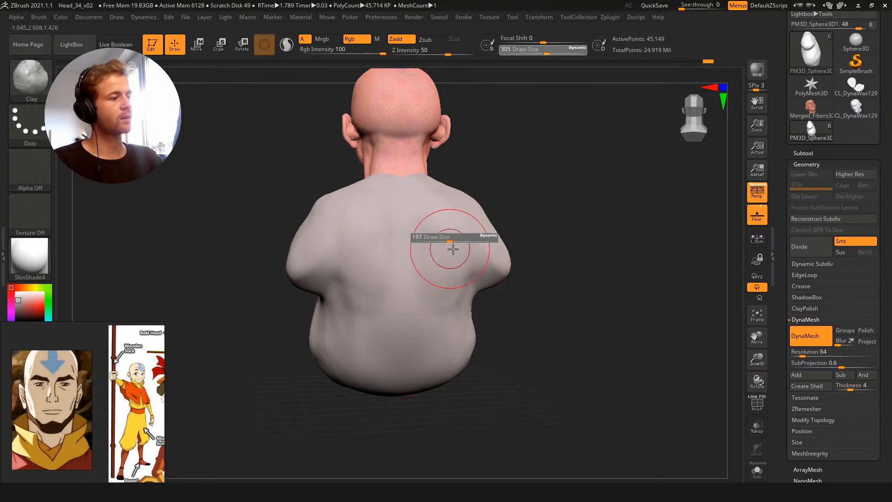
drag(454, 255, 487, 312)
right_drag(532, 255, 543, 329)
drag(531, 343, 507, 366)
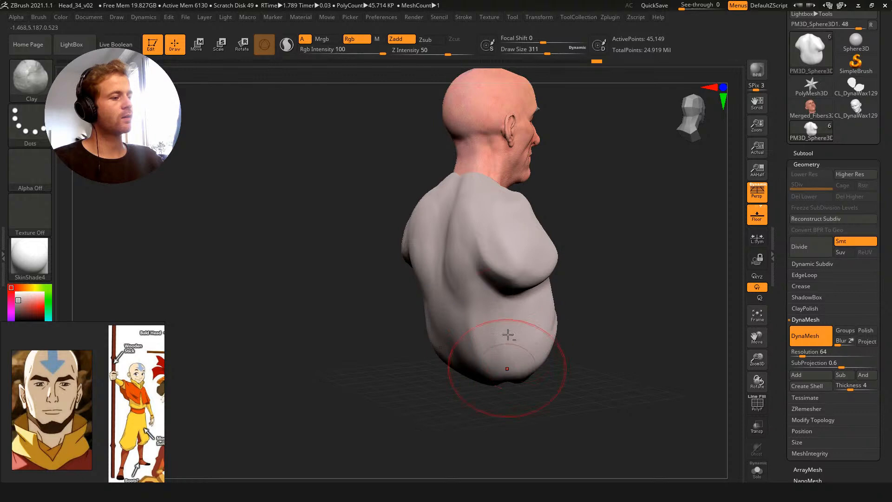
Pull in the sides of the waist from behind with the Move brush
right_drag(464, 382, 578, 350)
key(b)
key(m)
key(v)
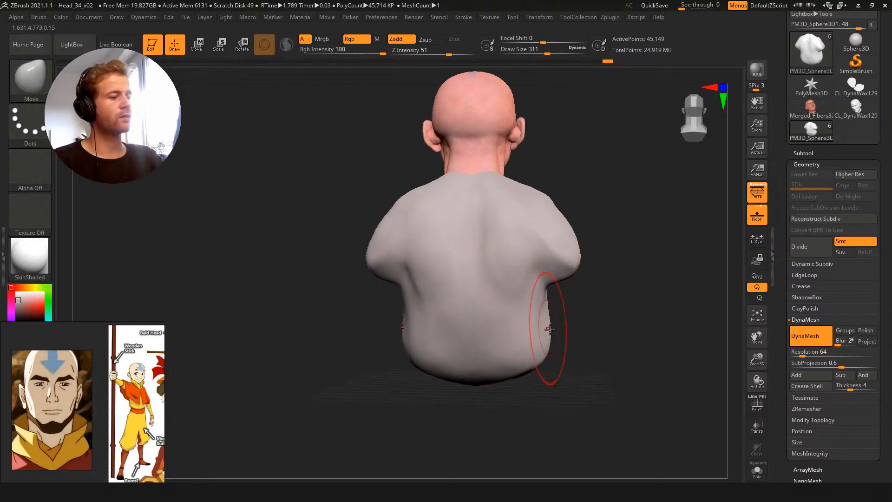
drag(556, 345, 536, 341)
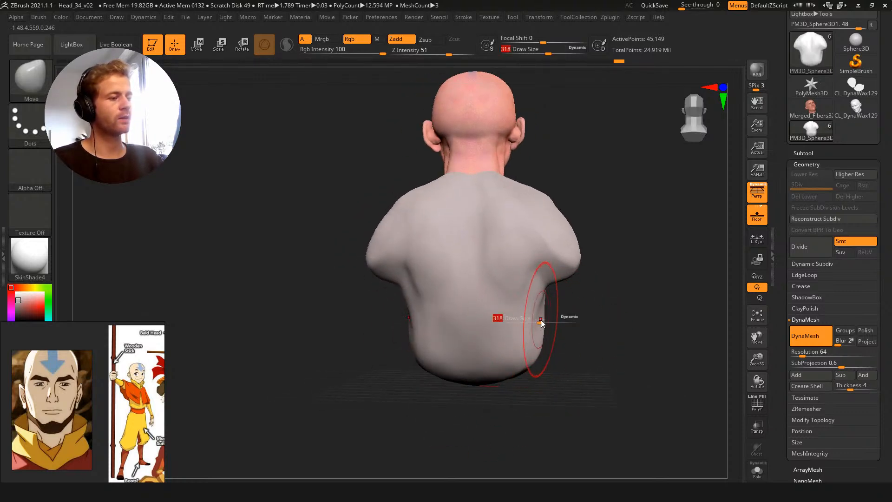
key(s)
drag(540, 318, 544, 319)
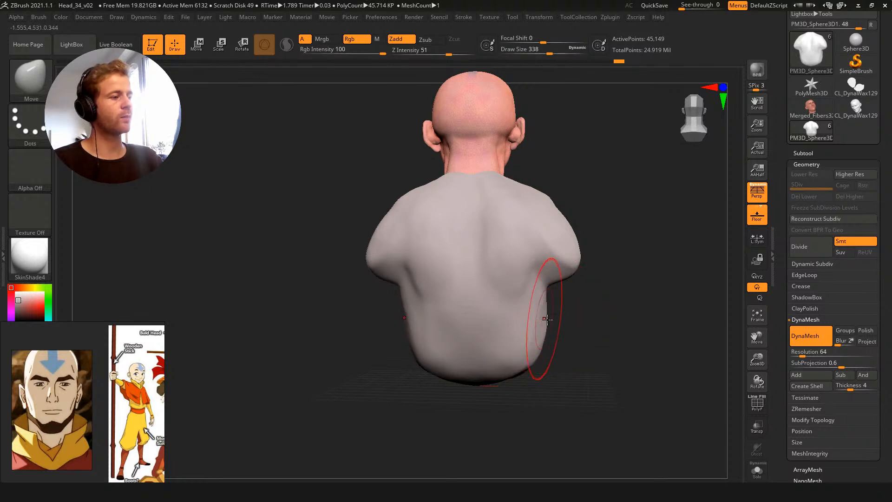
Define the shoulder blade area with Clay at draw size 167 and DamStandard at draw size 172
key(b)
key(c)
key(l)
right_drag(566, 315, 524, 241)
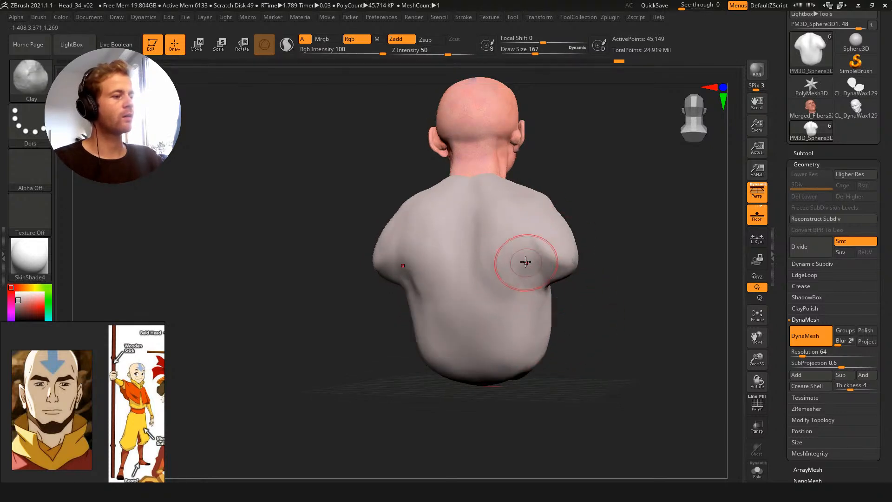
key(b)
key(d)
key(s)
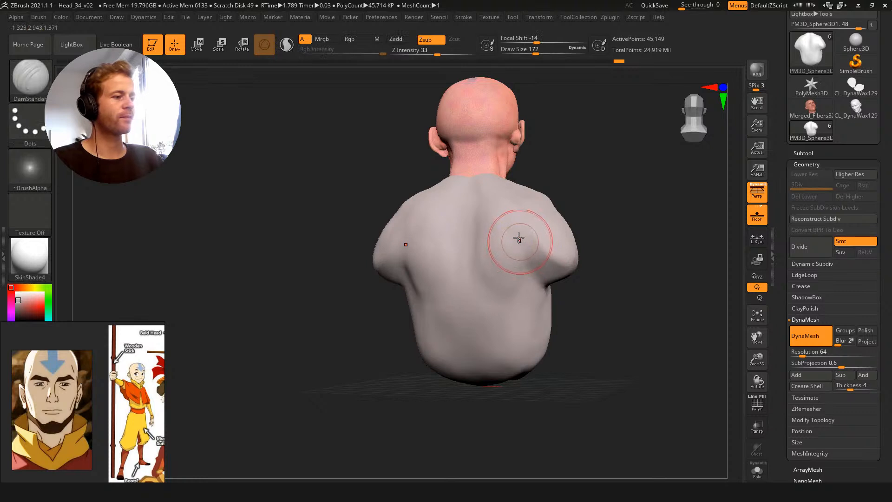
right_drag(522, 257, 559, 235)
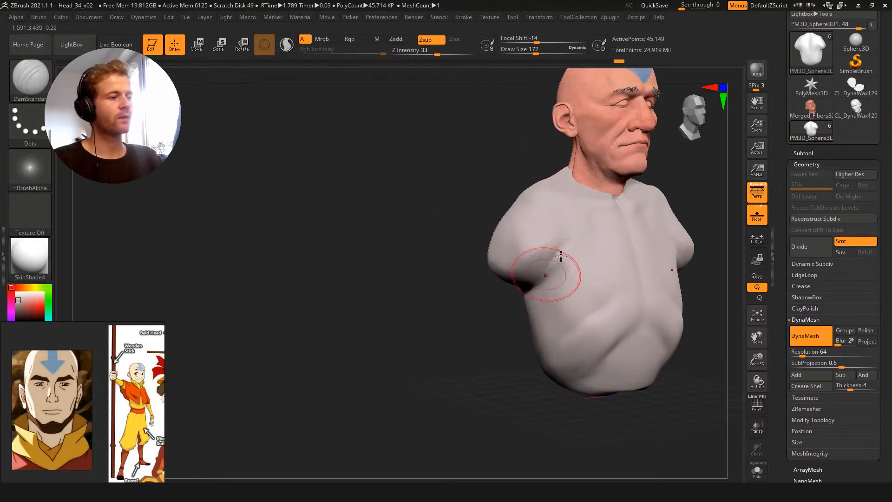
Shape the outer shoulders and armpits from the front with the Move brush at draw size 351
mouse_move(455, 185)
right_down()
mouse_move(436, 180)
mouse_move(430, 235)
mouse_move(394, 254)
right_up()
key(b)
key(m)
key(v)
key(s)
drag(442, 283, 450, 279)
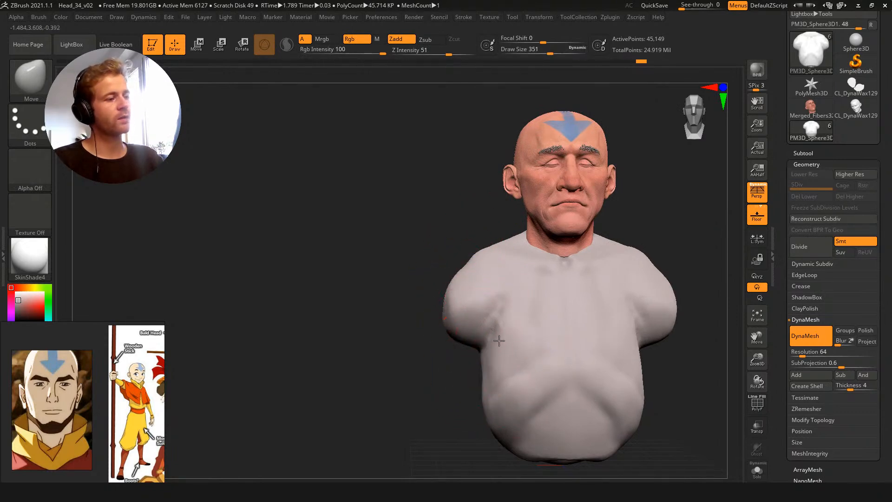
Sculpt the chest and the transition into the armpits with the Clay brush
key(b)
key(c)
key(l)
mouse_move(491, 327)
mouse_down()
mouse_move(523, 344)
mouse_move(552, 339)
mouse_up()
drag(532, 282, 488, 323)
alt+right_drag(480, 331, 443, 341)
Adjust the overall shoulder shape with the Move brush enlarged to draw size 567
key(b)
key(m)
key(v)
key(s)
mouse_move(430, 282)
mouse_down()
mouse_move(437, 282)
mouse_move(416, 295)
mouse_move(430, 314)
mouse_up()
key(s)
Scale up the torso relative to the head, lower it beneath the neck with the transform gizmo, and return to sculpting
key(e)
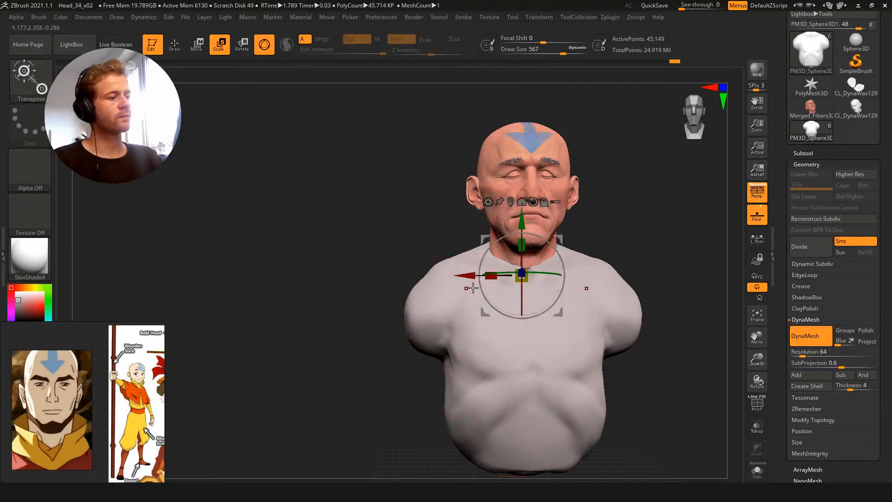
drag(517, 280, 492, 285)
key(w)
drag(522, 225, 522, 248)
drag(517, 304, 540, 301)
alt+drag(420, 185, 384, 212)
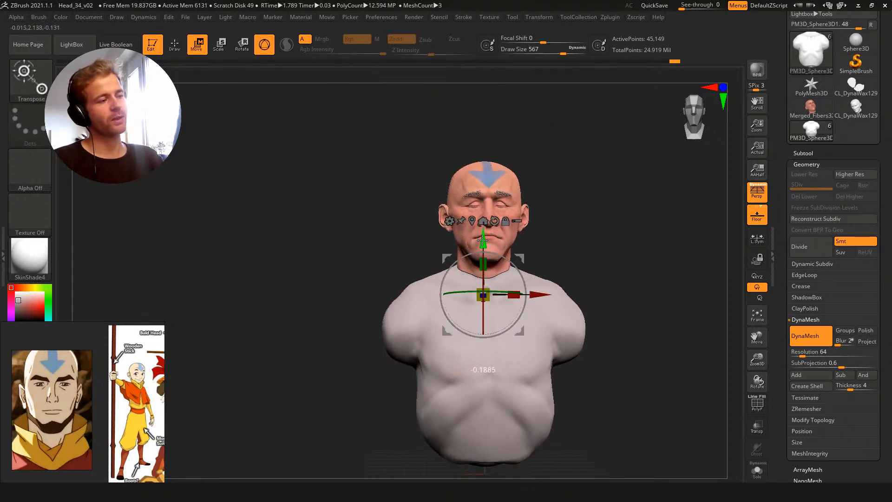
key(q)
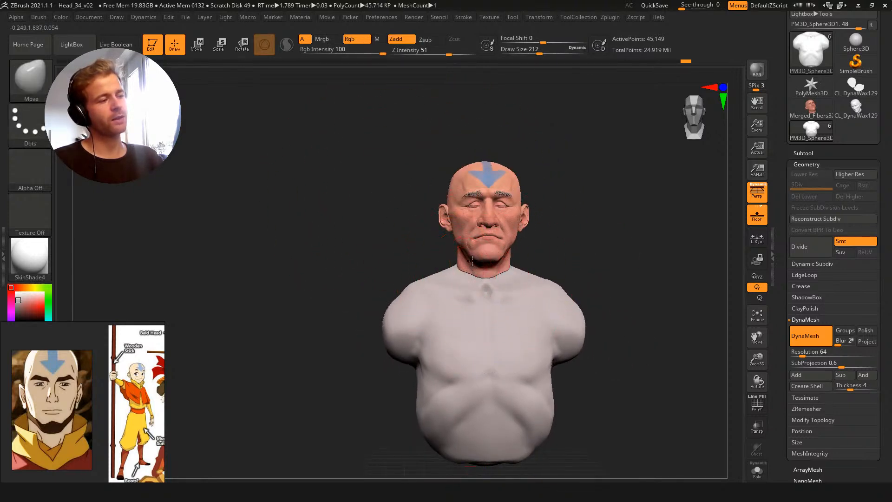
Refine the base of the neck and the pit between the collarbones with Move and Clay at draw size 124
key(bracketleft)
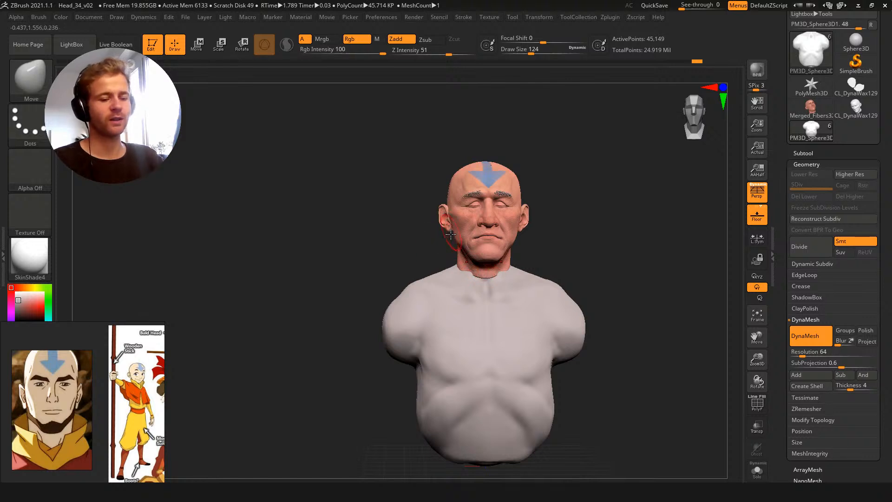
key(b)
key(c)
key(l)
alt+drag(412, 234, 451, 274)
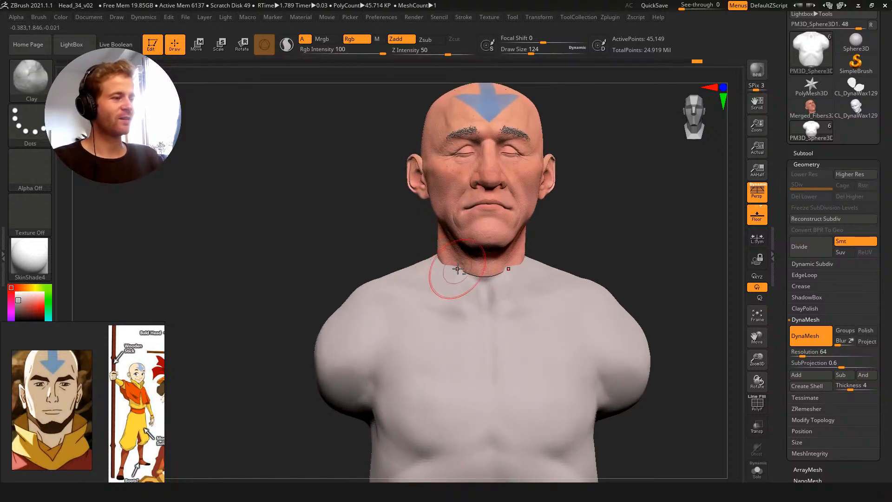
mouse_move(371, 224)
alt+mouse_down()
mouse_move(412, 229)
mouse_move(449, 263)
mouse_move(413, 288)
mouse_move(378, 223)
alt+mouse_up()
Reshape the outer shoulder contour from the front with a larger Move brush
key(b)
key(m)
key(v)
key(s)
key(s)
key(s)
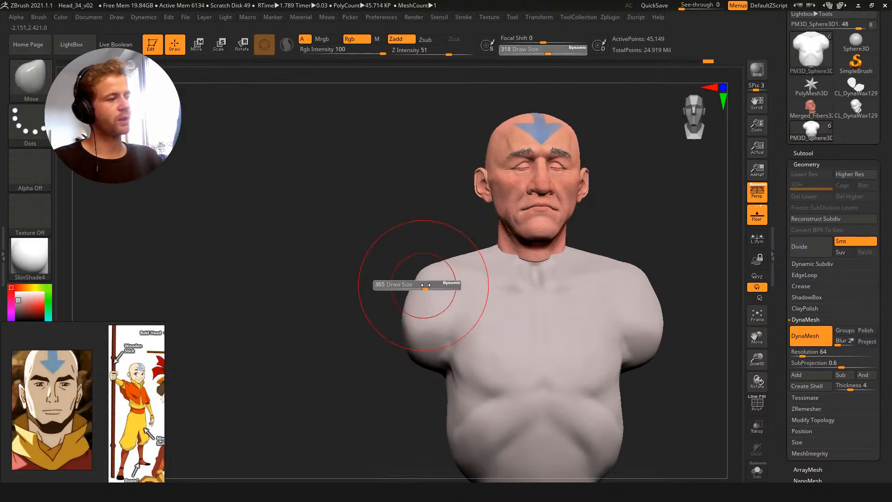
drag(426, 285, 429, 285)
mouse_move(394, 316)
mouse_down()
mouse_move(403, 322)
mouse_move(340, 292)
mouse_move(331, 271)
mouse_move(384, 291)
mouse_up()
Tighten the armpit and the side of the chest with the Move brush reduced to draw size 140
key(s)
drag(447, 321, 435, 321)
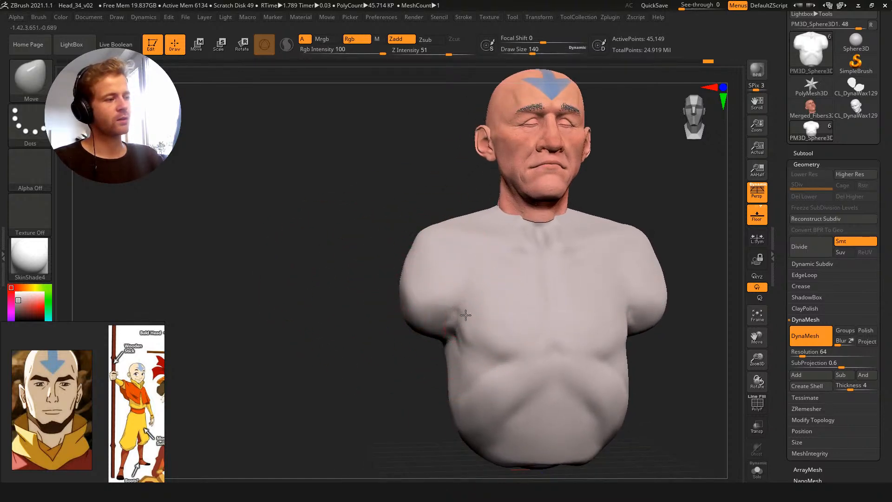
drag(459, 354, 470, 348)
key(s)
mouse_move(447, 303)
mouse_down()
mouse_move(462, 303)
mouse_move(407, 295)
mouse_up()
mouse_move(358, 259)
mouse_down()
mouse_move(381, 247)
mouse_move(479, 243)
mouse_up()
Carve the collarbone line and the groove between chest and deltoid with DamStandard at draw size 154
key(b)
key(d)
key(s)
key(s)
key(s)
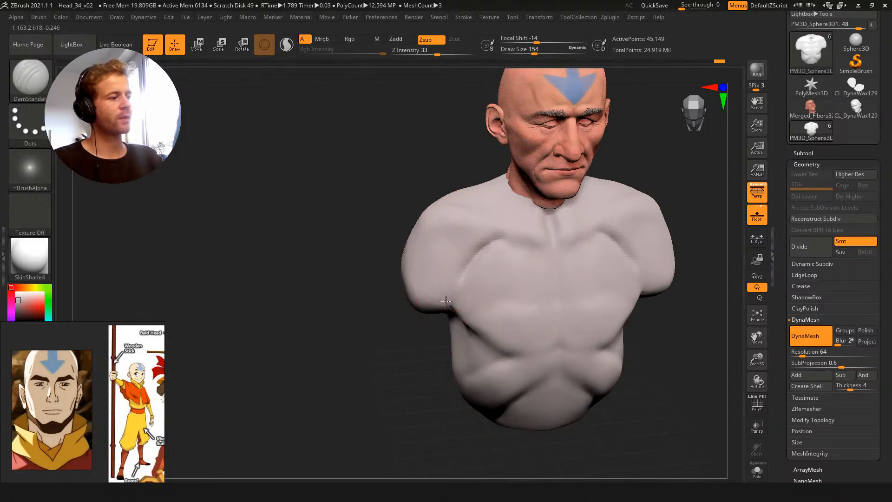
Fill and soften the groove between chest and deltoid with the Clay brush at draw sizes 245 and 120
key(b)
key(c)
key(l)
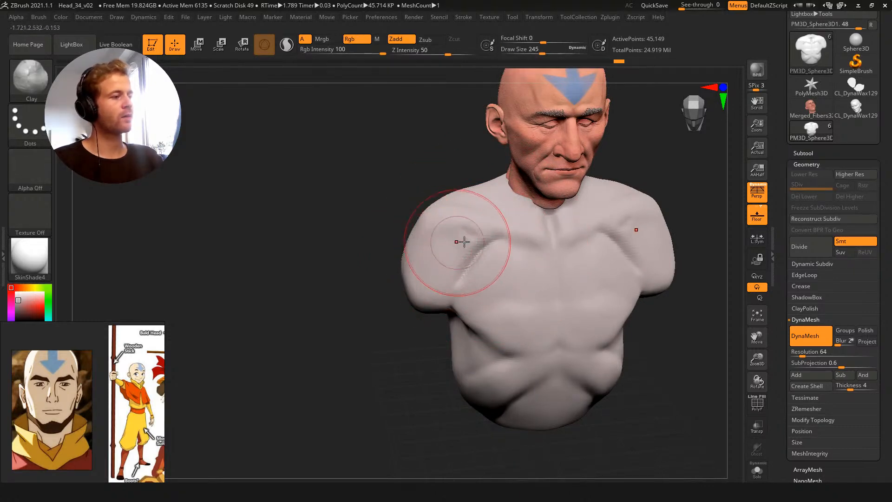
drag(494, 250, 493, 245)
key(s)
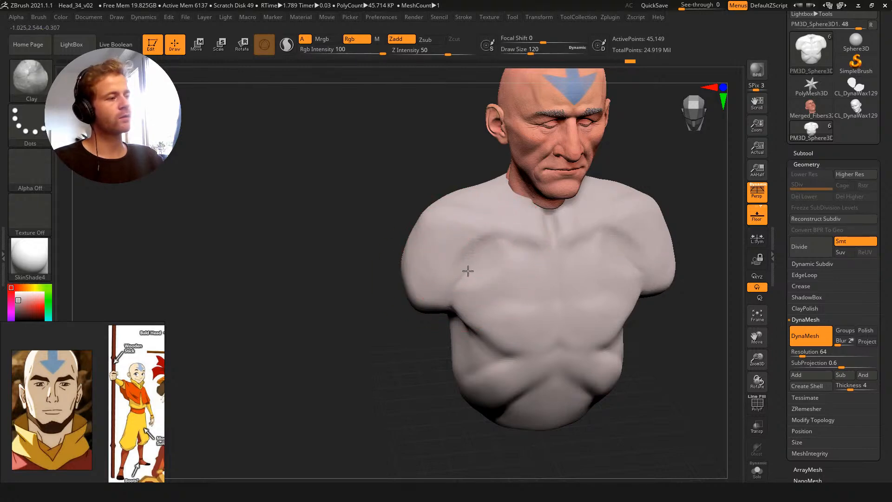
drag(398, 389, 507, 296)
Reshape the shoulder with Move at draw size 386 and round the deltoid with Clay at draw size 251
key(b)
key(m)
key(v)
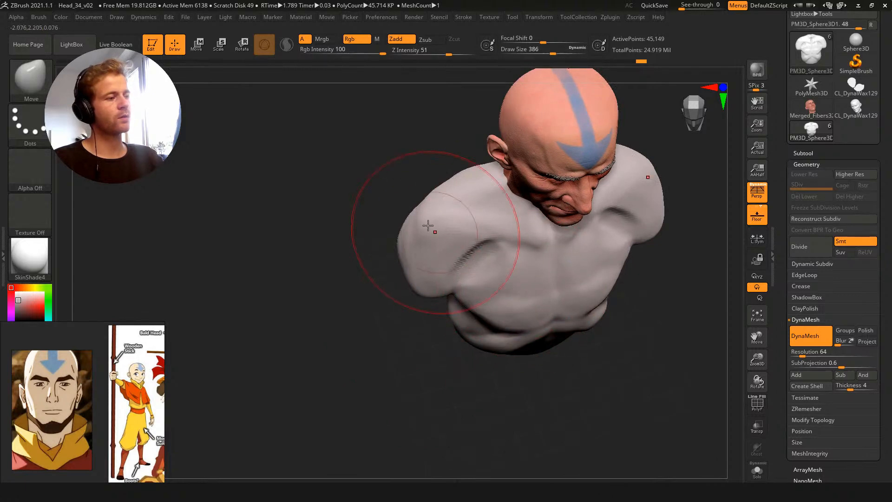
key(b)
key(c)
key(l)
drag(368, 205, 460, 242)
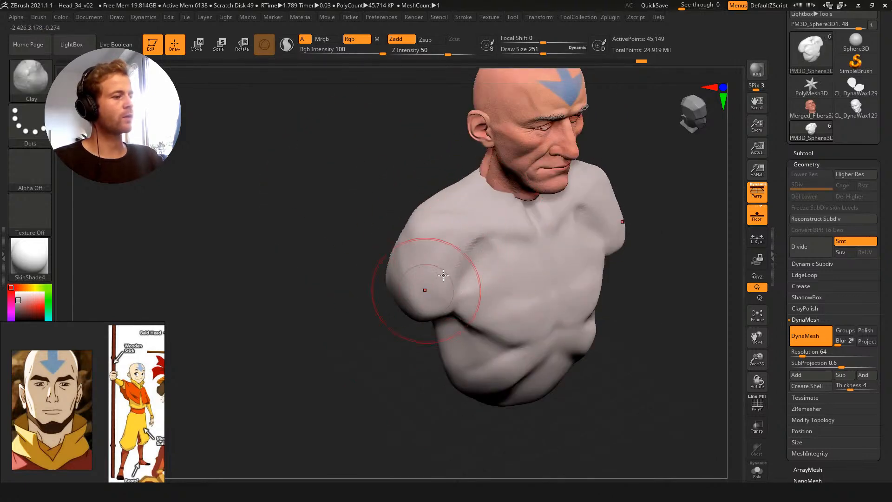
right_drag(408, 264, 502, 241)
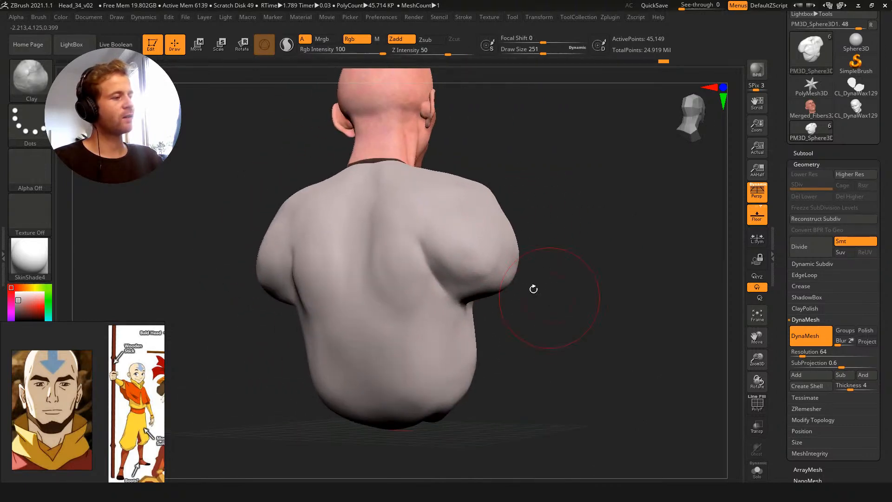
right_drag(532, 289, 561, 310)
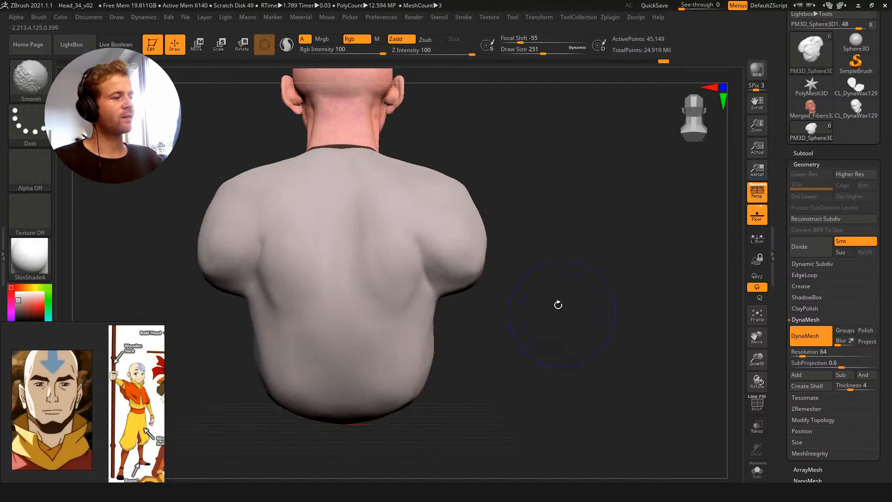
Shape the rear shoulders and armpits from behind with the Move brush at draw size 286
key(b)
key(m)
key(v)
mouse_move(424, 261)
mouse_down()
mouse_move(427, 253)
mouse_move(429, 285)
mouse_up()
alt+drag(488, 345, 529, 345)
drag(466, 240, 481, 238)
alt+drag(562, 320, 588, 302)
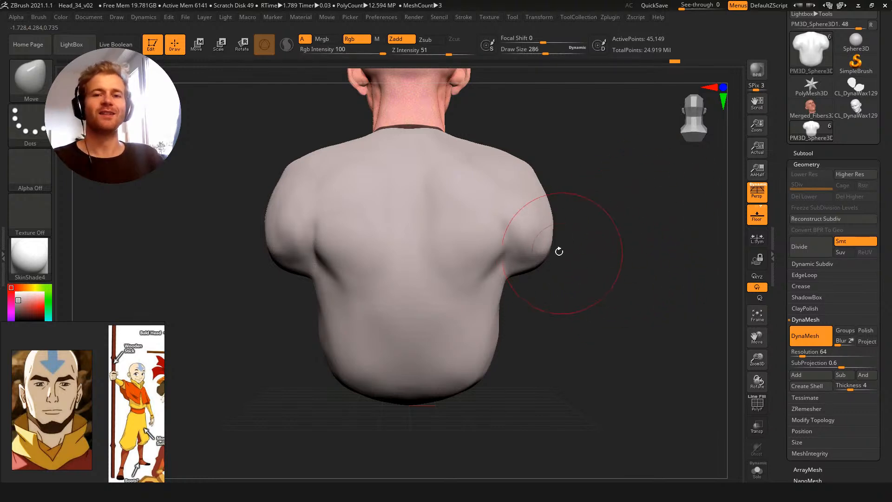
alt+drag(555, 301, 558, 291)
alt+drag(551, 257, 553, 305)
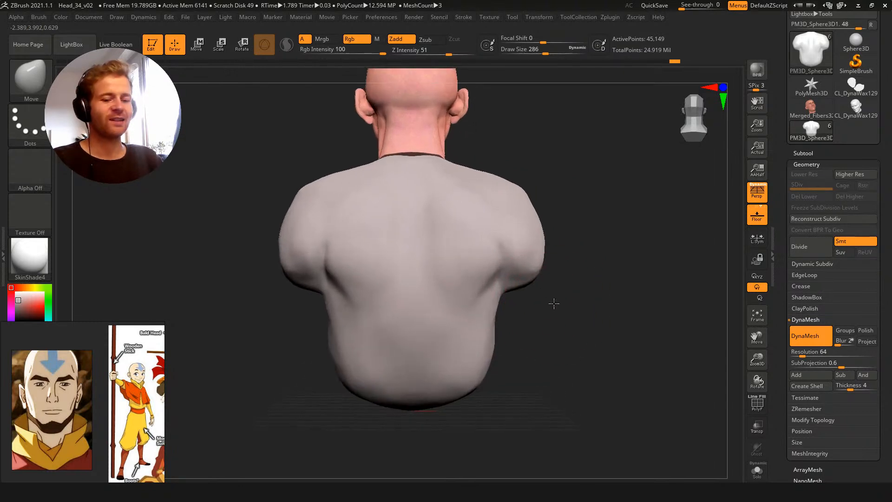
Carve the crease behind the shoulder with DamStandard and smooth it at draw size 101
key(b)
key(d)
key(s)
key(s)
mouse_move(510, 250)
mouse_down()
mouse_move(497, 250)
mouse_move(504, 235)
mouse_move(505, 257)
mouse_up()
key(s)
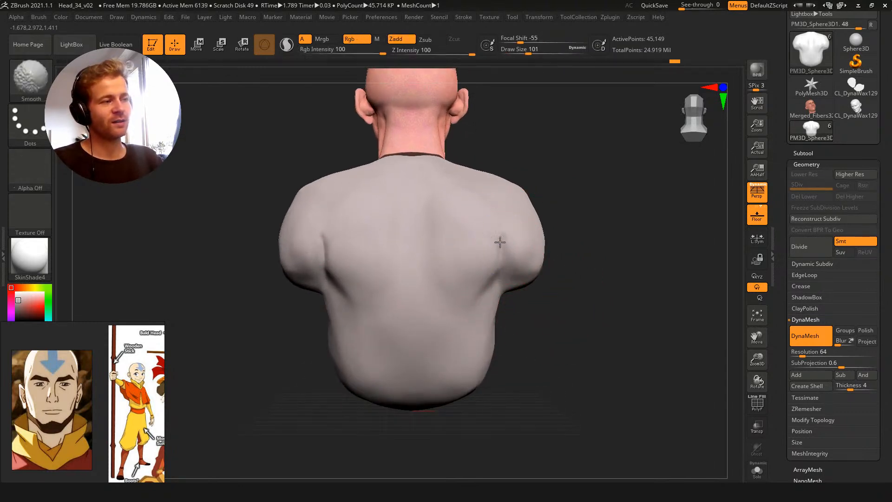
alt+drag(564, 297, 562, 288)
Sculpt the back below the shoulders with the Clay brush, enlarging it to draw size 305
key(b)
key(c)
key(l)
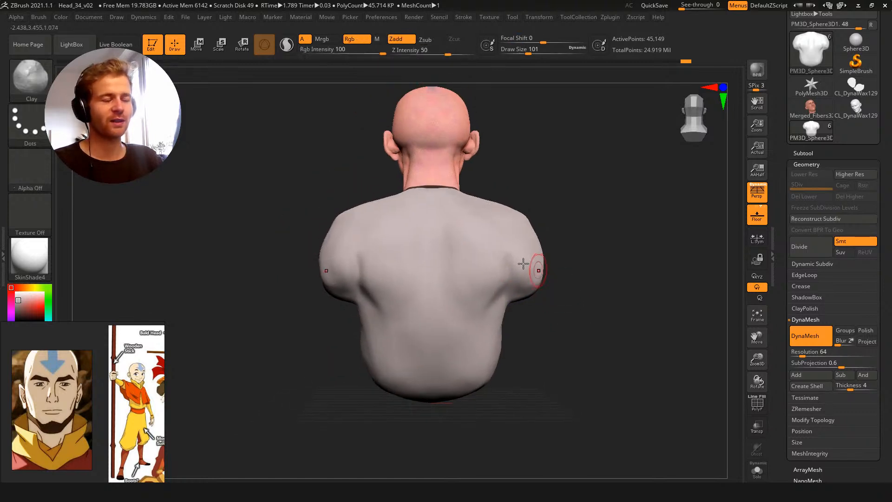
key(s)
drag(504, 300, 512, 300)
mouse_move(576, 305)
mouse_down()
mouse_move(501, 289)
mouse_move(493, 322)
mouse_move(465, 288)
mouse_up()
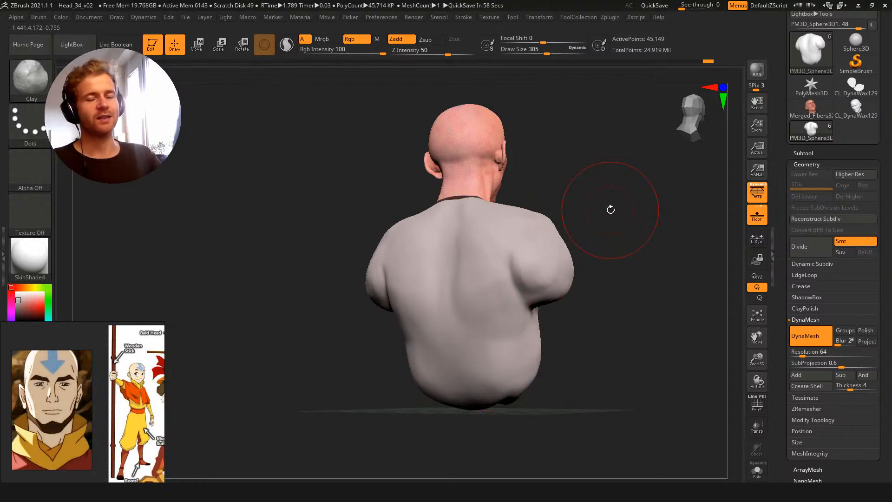
Build up the shoulder-blade area of the upper back with the Clay brush at draw size 167
drag(280, 245, 327, 229)
mouse_move(350, 167)
mouse_down()
mouse_move(368, 195)
mouse_move(345, 173)
mouse_move(350, 191)
mouse_up()
key(s)
drag(391, 223, 378, 222)
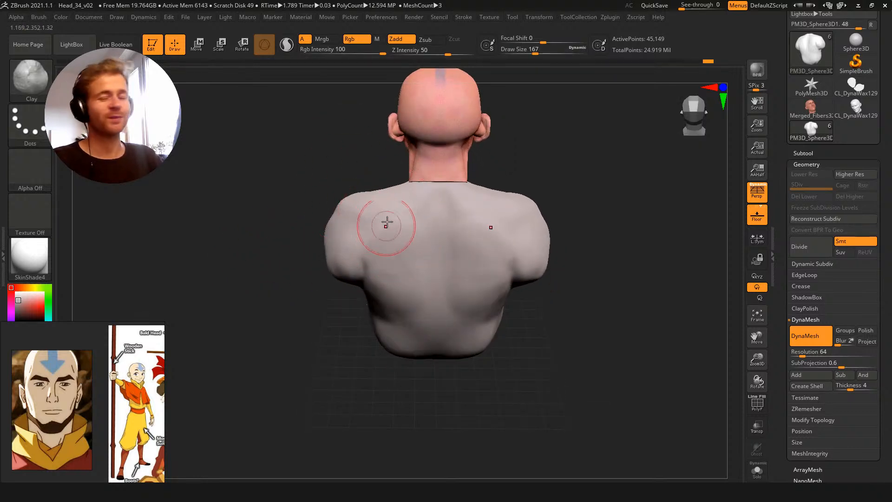
mouse_move(295, 181)
mouse_down()
mouse_move(305, 183)
mouse_move(295, 166)
mouse_move(316, 177)
mouse_up()
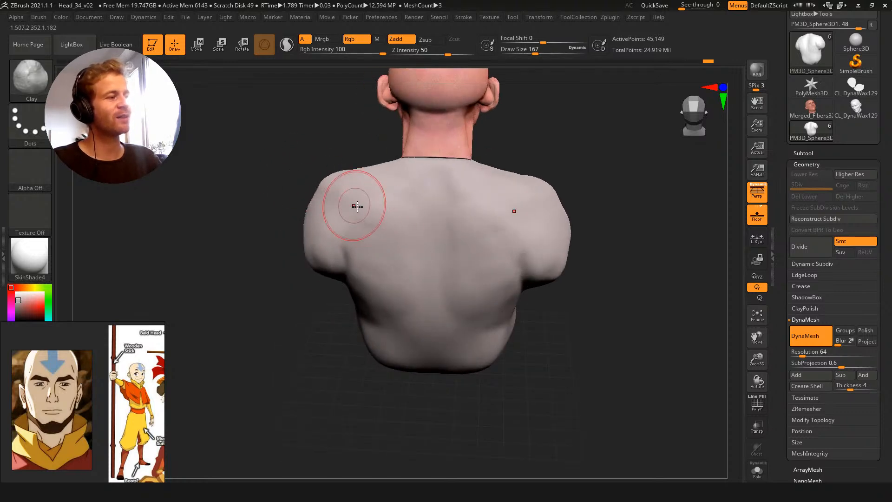
Build volume on the shoulder blades and the sides of the back with Clay at draw size 245, smoothing the transitions
key(s)
drag(345, 204, 352, 205)
mouse_move(301, 155)
mouse_down()
mouse_move(305, 185)
mouse_move(386, 218)
mouse_up()
drag(350, 320, 353, 279)
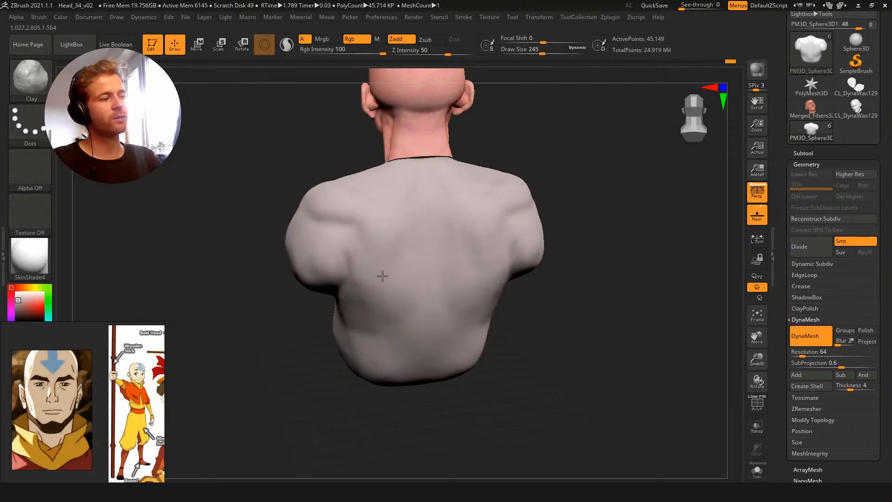
right_drag(381, 316, 486, 310)
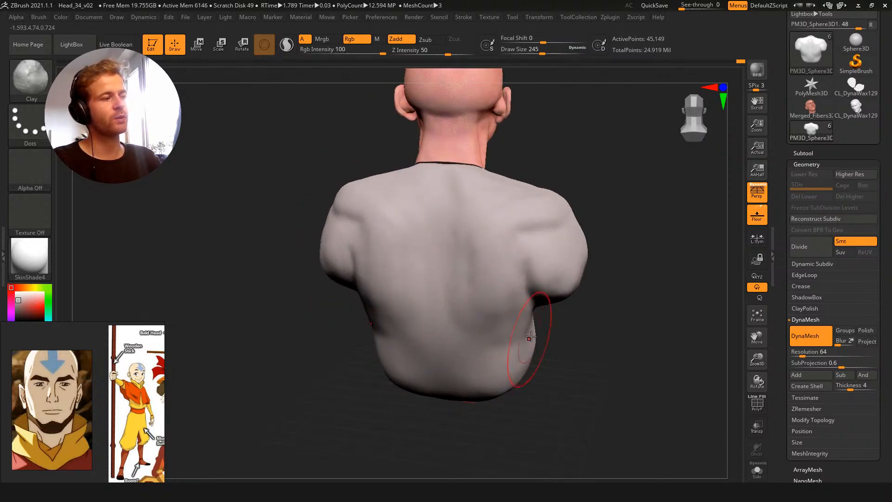
shift+drag(501, 260, 504, 238)
Reshape the shoulder and upper arm in side view with the Move brush at draw size 234
mouse_move(609, 222)
mouse_down()
mouse_move(564, 243)
mouse_move(577, 271)
mouse_move(655, 304)
mouse_up()
key(b)
key(m)
key(v)
drag(712, 251, 661, 299)
drag(579, 257, 591, 250)
mouse_move(687, 265)
mouse_down()
mouse_move(616, 278)
mouse_move(607, 315)
mouse_move(642, 287)
mouse_up()
key(s)
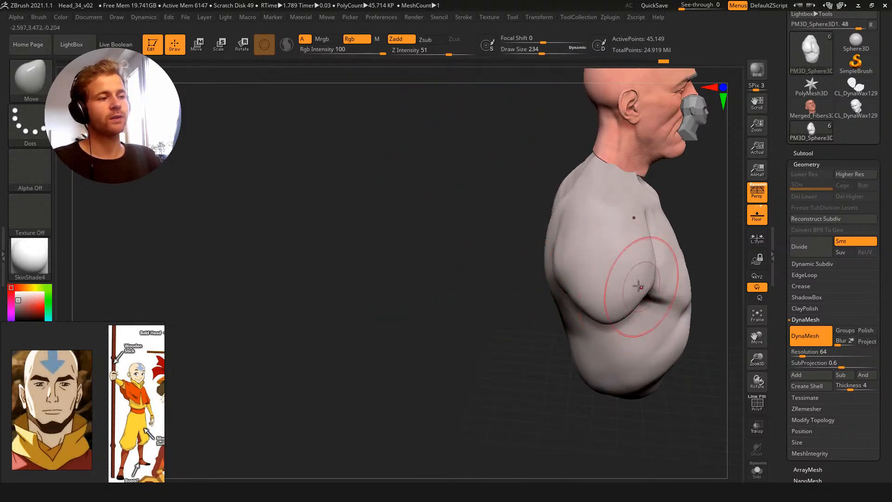
Adjust the upper back and shoulder contour from above with Move at draw size 344
key(s)
drag(577, 218, 580, 218)
mouse_move(514, 169)
mouse_down()
mouse_move(521, 214)
mouse_move(567, 210)
mouse_up()
key(s)
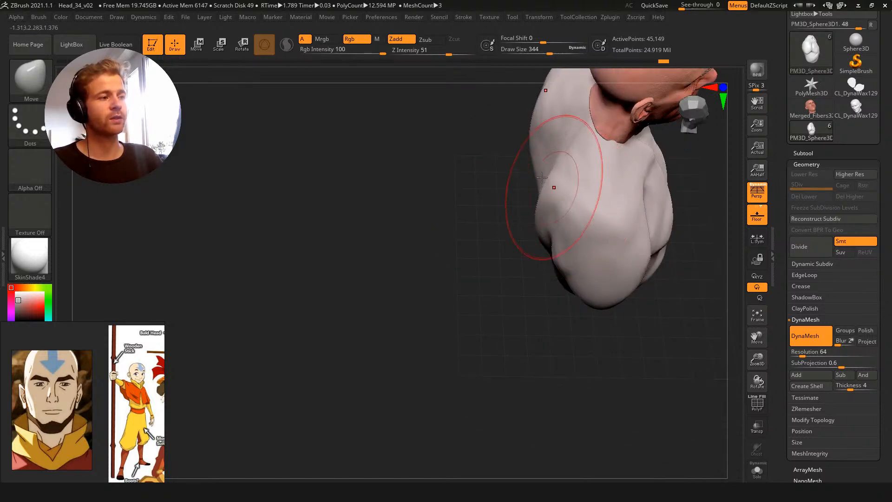
mouse_move(480, 120)
mouse_down()
mouse_move(463, 201)
mouse_move(536, 237)
mouse_move(521, 228)
mouse_up()
Refine the shoulder slope from the front with the Move brush at draw size 197
key(s)
drag(506, 195, 484, 191)
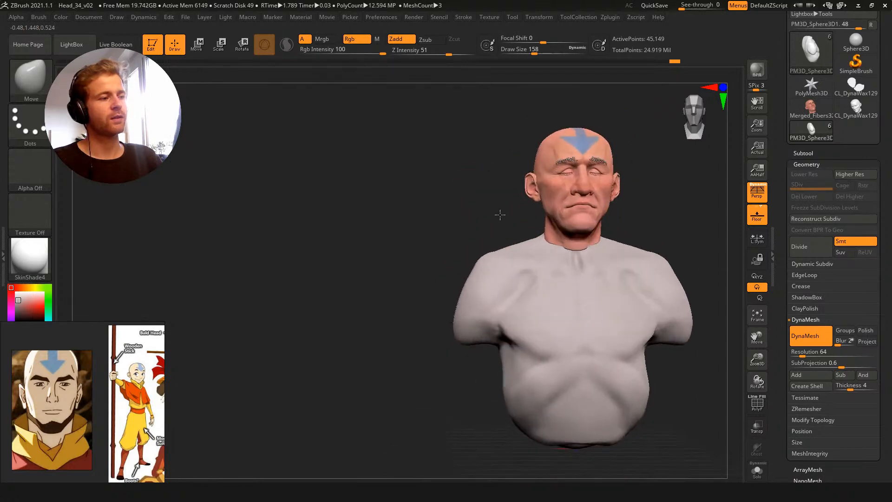
key(s)
drag(541, 246, 496, 253)
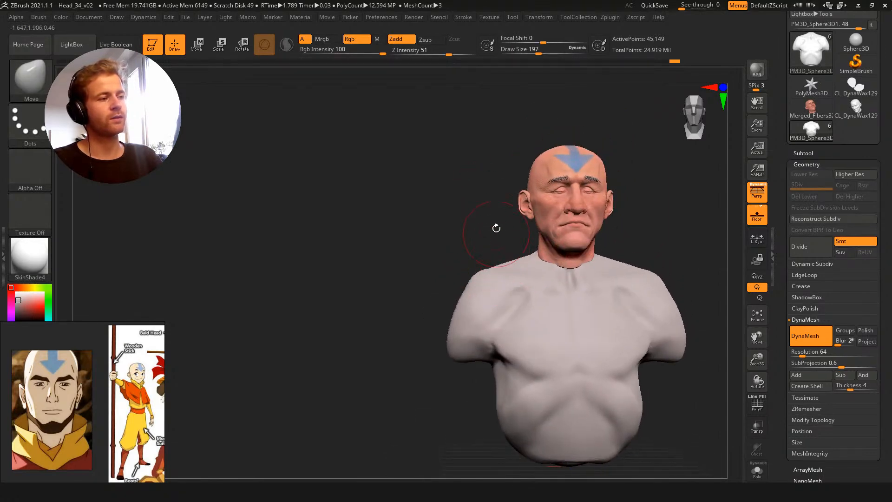
Scale the torso down slightly relative to the head with the gizmo
key(w)
alt+drag(463, 170, 428, 180)
drag(532, 300, 525, 298)
key(q)
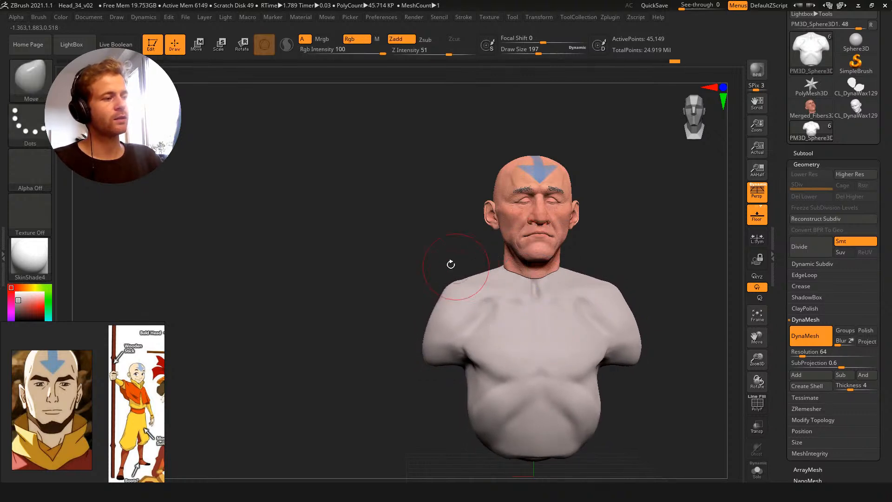
Shape the outer shoulders from the front with Move at draw size 239, and from above at draw size 262
mouse_move(450, 285)
mouse_down()
mouse_move(457, 278)
mouse_move(425, 336)
mouse_up()
key(s)
key(s)
drag(508, 293, 498, 293)
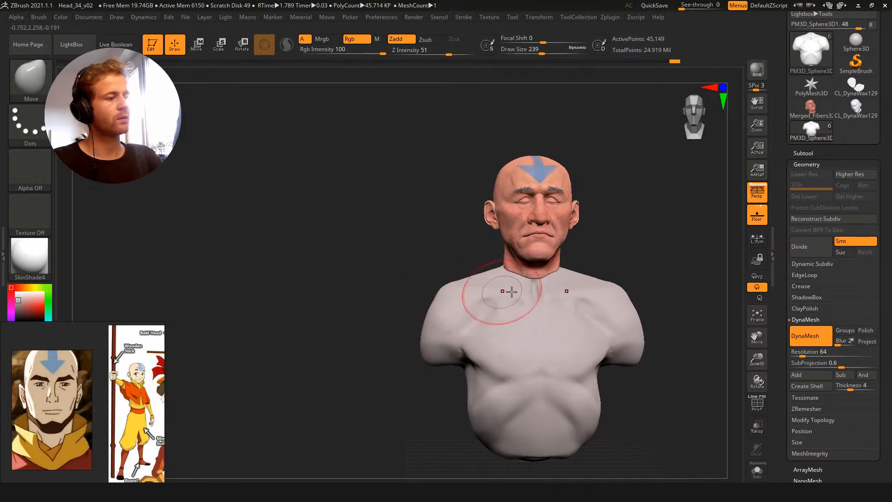
right_drag(490, 289, 454, 295)
right_drag(443, 237, 456, 302)
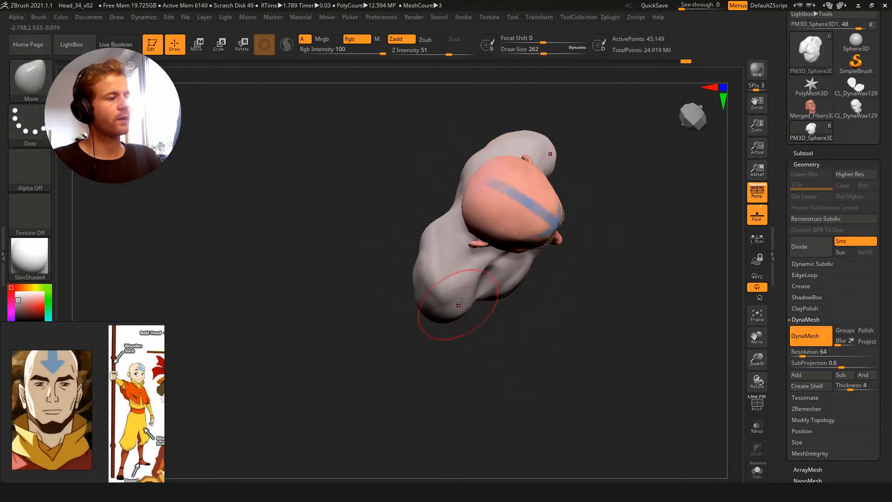
Isolate the torso briefly to inspect it from above, and adjust the outer shoulders with Move at draw size 517
key(alt+s)
key(s)
drag(490, 260, 498, 255)
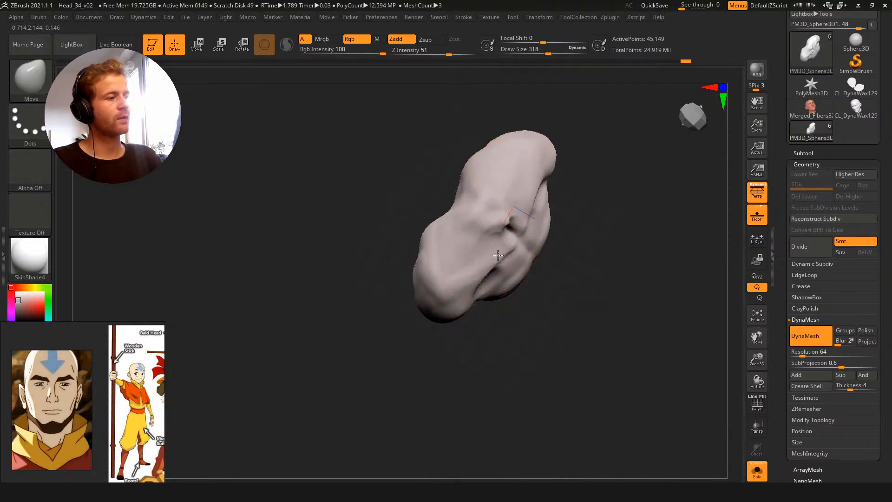
key(alt+s)
right_drag(566, 336, 566, 257)
right_drag(437, 191, 412, 174)
key(w)
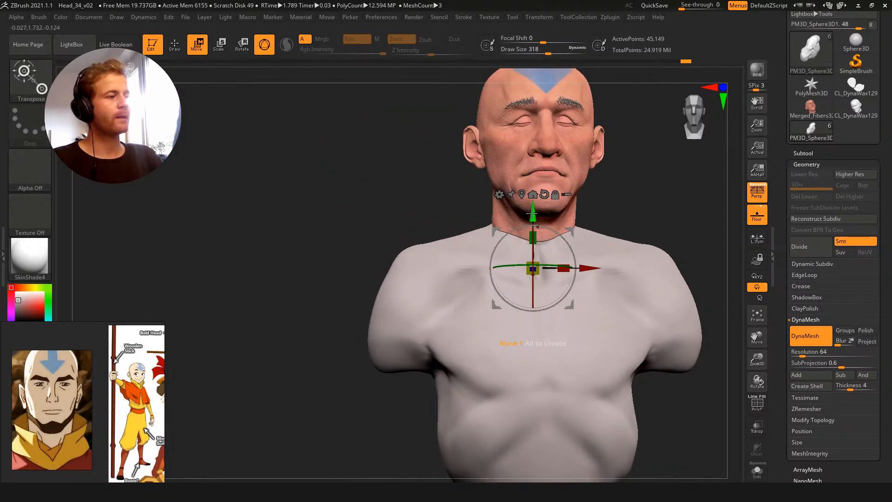
key(q)
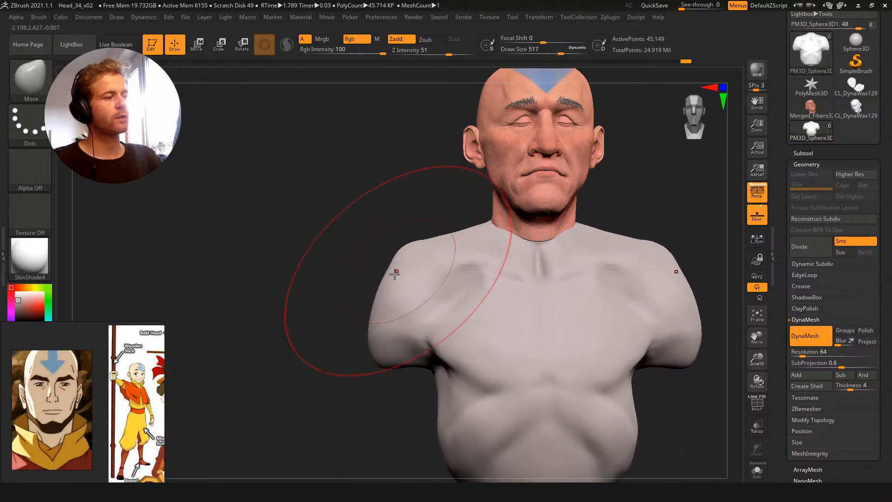
key(s)
mouse_move(385, 297)
mouse_down()
mouse_move(405, 289)
mouse_move(447, 313)
mouse_move(398, 310)
mouse_up()
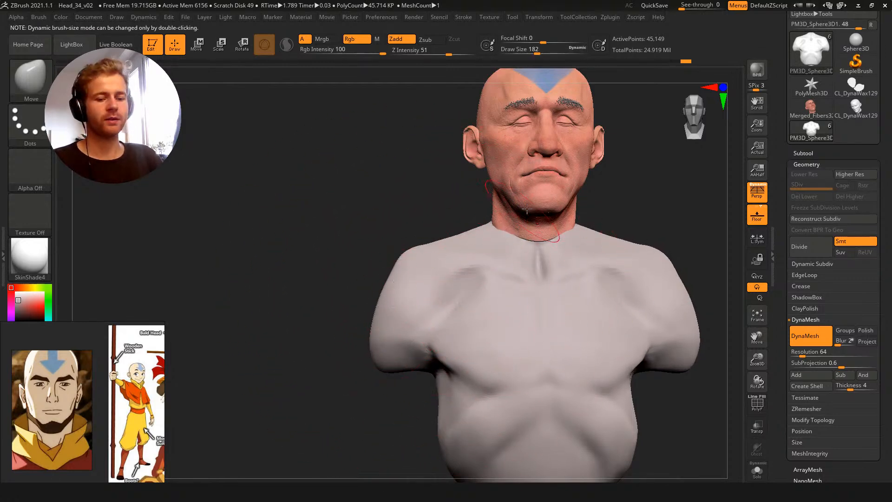
Build up the shoulder and chest with the Clay brush at draw size 177 and smooth the side of the shoulder
key(b)
key(c)
key(l)
drag(428, 183, 475, 188)
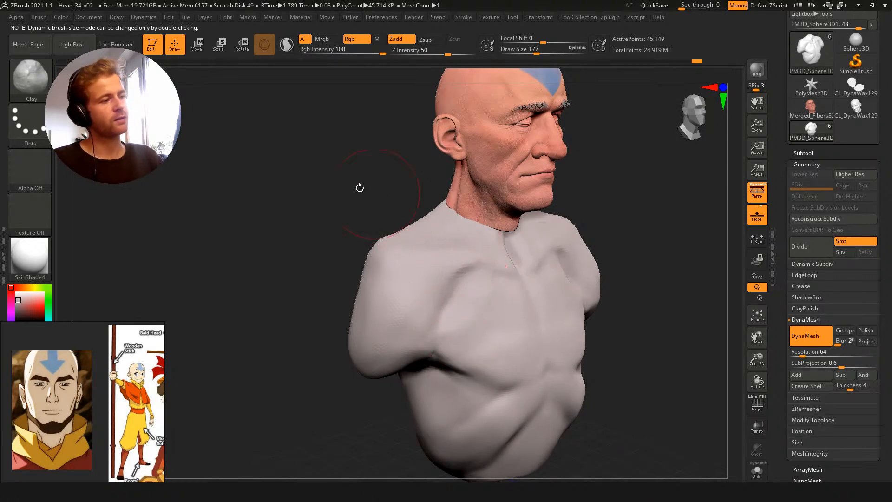
drag(379, 194, 458, 282)
mouse_move(363, 170)
shift+mouse_down()
mouse_move(358, 135)
mouse_move(400, 186)
mouse_move(441, 333)
mouse_move(415, 307)
shift+mouse_up()
mouse_move(332, 268)
mouse_down()
mouse_move(370, 325)
mouse_move(335, 305)
mouse_up()
Adjust the shoulder's lower edge with Move at draw size 136 and mask the underside of the upper-arm stump
key(b)
key(m)
key(v)
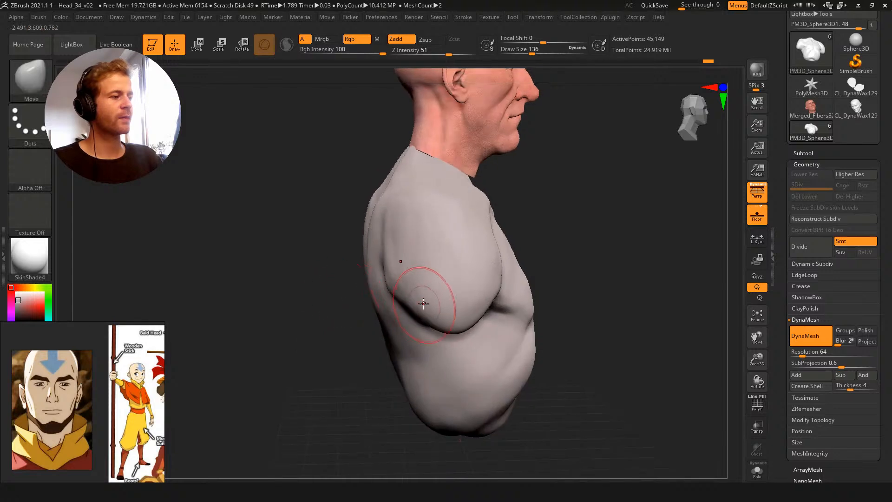
mouse_move(347, 228)
mouse_down()
mouse_move(283, 221)
mouse_move(346, 217)
mouse_move(456, 279)
mouse_up()
key(ctrl)
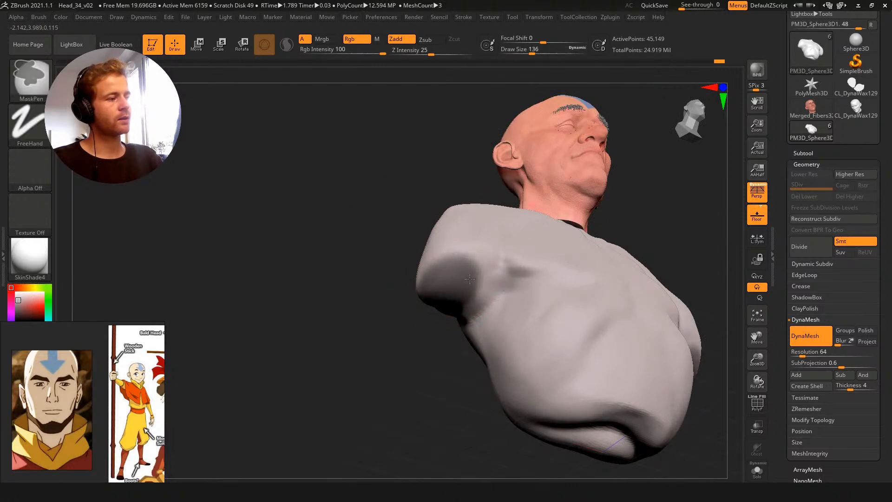
drag(406, 160, 413, 189)
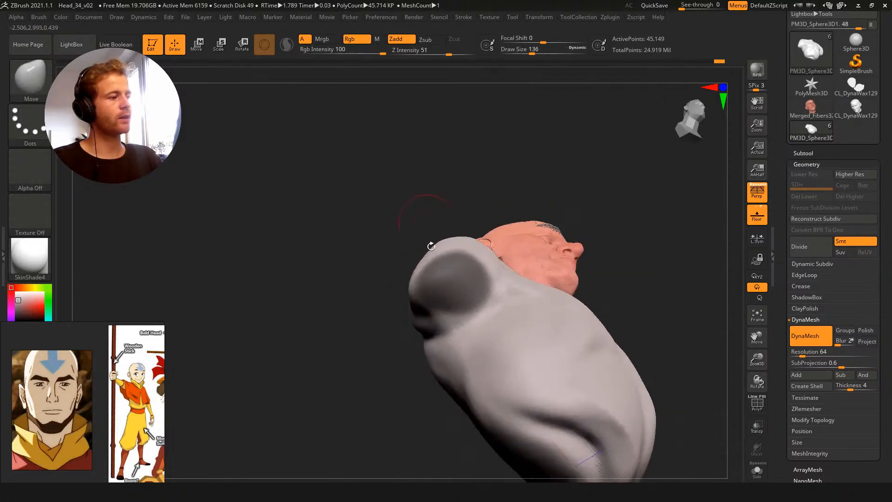
key(ctrl)
mouse_move(423, 303)
mouse_down()
mouse_move(420, 243)
mouse_move(436, 293)
mouse_up()
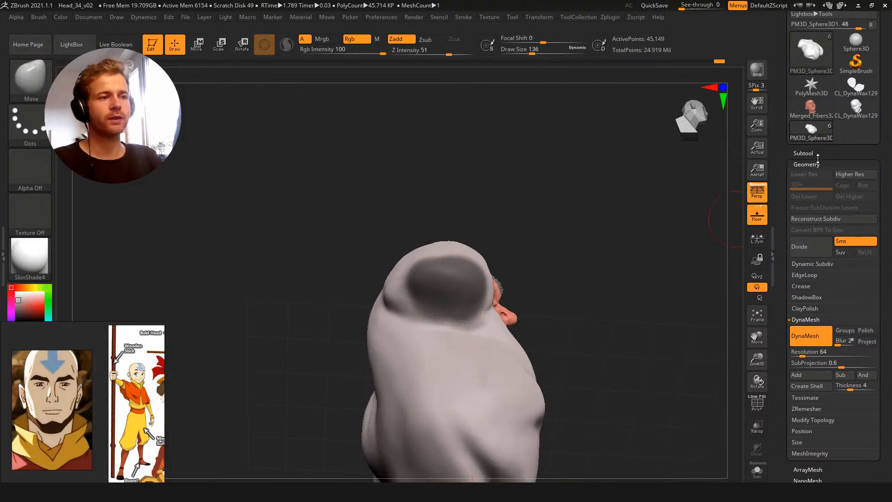
Extract the masked arm stumps as a new subtool with S Smt 5 and a thickness of 0.02, and accept it
click(819, 158)
scroll(779, 428, down, 3)
click(806, 357)
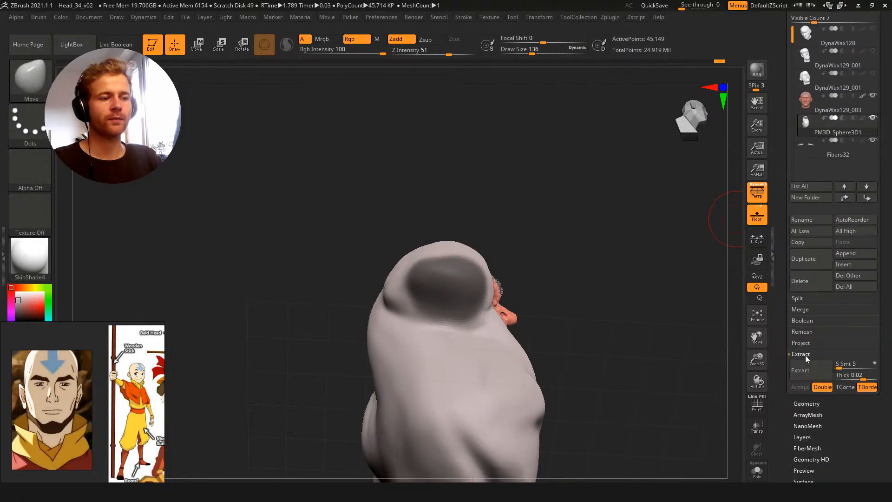
click(808, 367)
drag(630, 260, 600, 328)
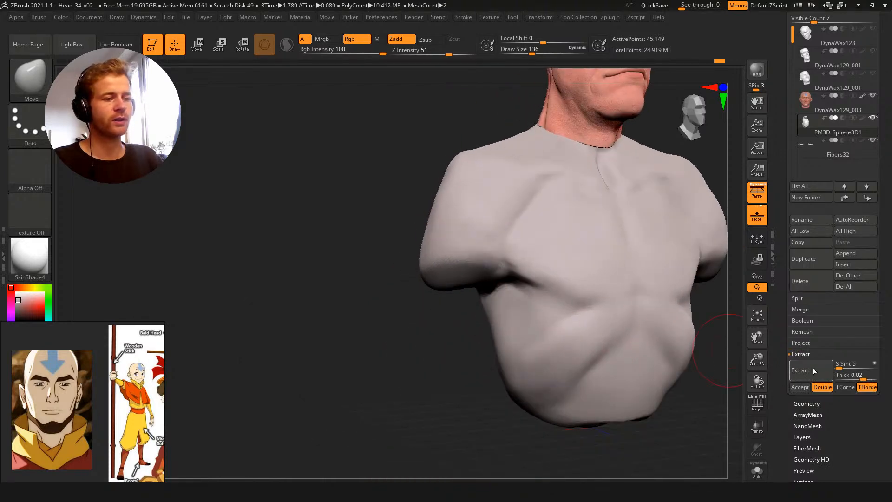
click(802, 387)
Place the gizmo on the extracted arm cap and pull its unmasked end down and outward to form the upper arms
key(w)
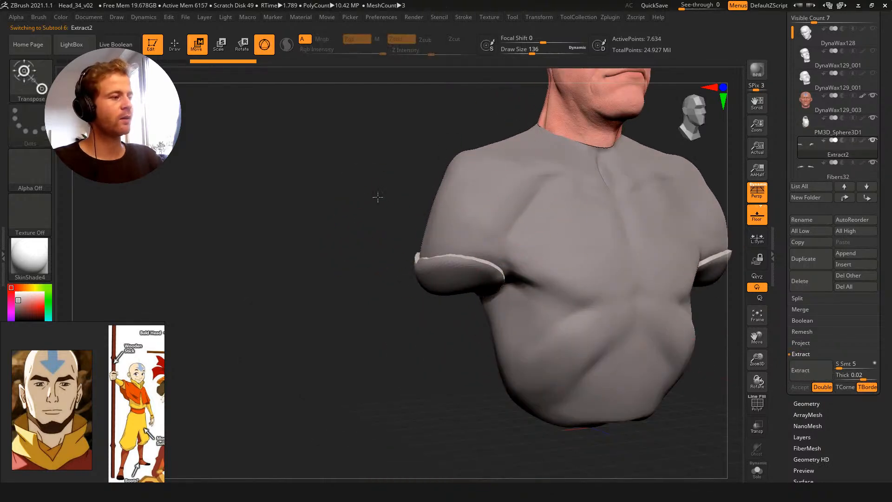
alt+click(449, 273)
drag(379, 188, 338, 181)
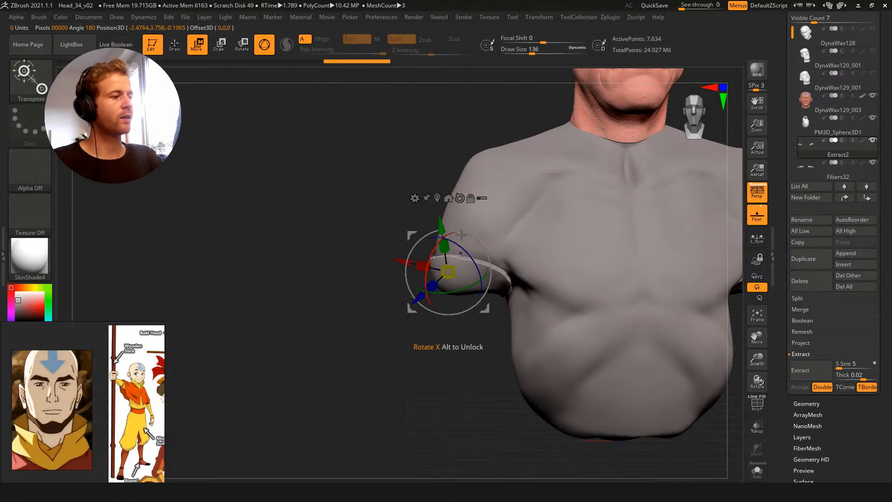
drag(482, 235, 422, 392)
key(q)
mouse_move(413, 229)
alt+mouse_down()
mouse_move(366, 242)
mouse_move(360, 258)
alt+mouse_up()
drag(384, 219, 456, 205)
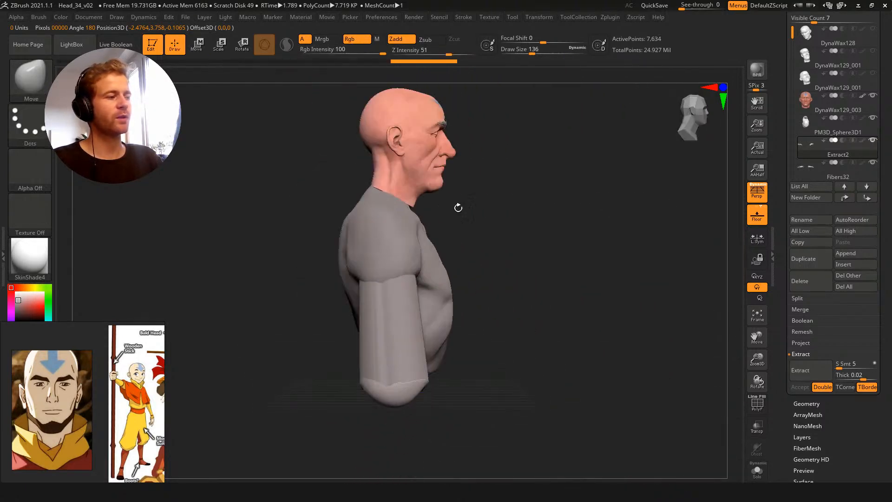
Undo the trial transform of the arm ends, scale the ends down to taper the arms, and clear the mask
key(w)
drag(419, 387, 415, 393)
drag(534, 347, 498, 338)
key(ctrl+z)
alt+drag(602, 269, 673, 249)
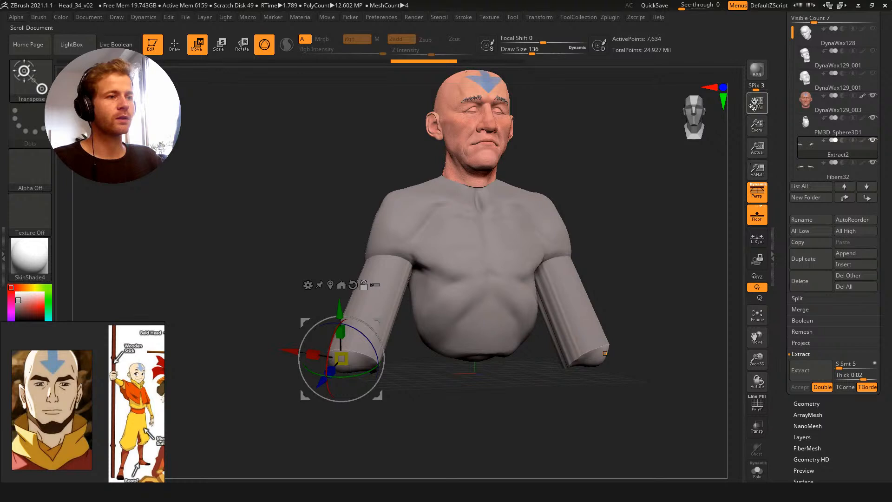
drag(351, 359, 282, 358)
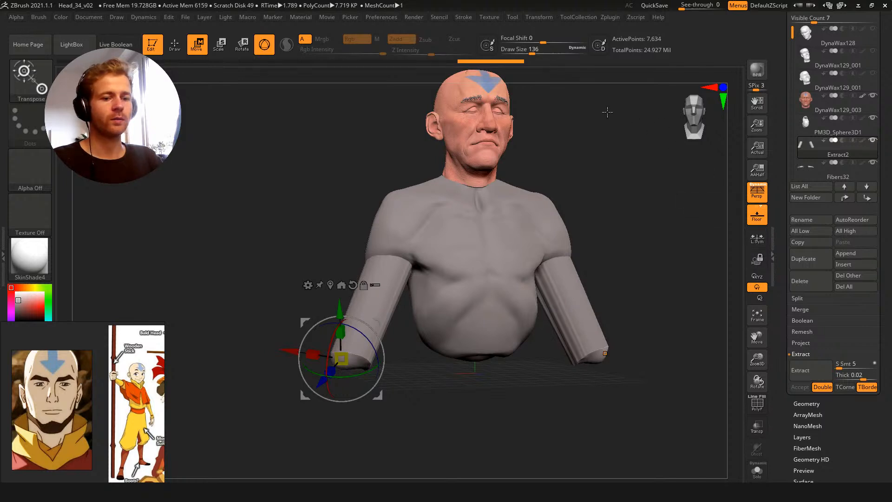
mouse_move(651, 220)
mouse_down()
mouse_move(641, 217)
mouse_move(656, 205)
mouse_up()
ctrl+drag(327, 213, 367, 214)
key(q)
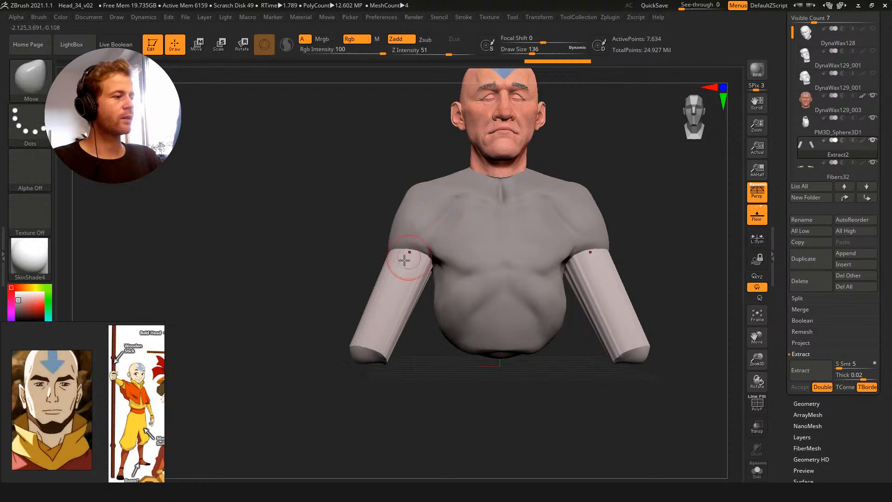
Undo the trial smoothing on the arms and soften them at draw size 1000
mouse_move(421, 272)
shift+mouse_down()
mouse_move(415, 261)
mouse_move(395, 271)
mouse_move(406, 287)
mouse_move(382, 315)
mouse_move(412, 299)
shift+mouse_up()
key(ctrl+z)
mouse_move(297, 253)
mouse_down()
mouse_move(342, 255)
mouse_move(367, 242)
mouse_move(360, 213)
mouse_move(350, 215)
mouse_up()
key(s)
mouse_move(365, 312)
mouse_down()
mouse_move(379, 312)
mouse_move(367, 350)
mouse_up()
drag(343, 257, 357, 254)
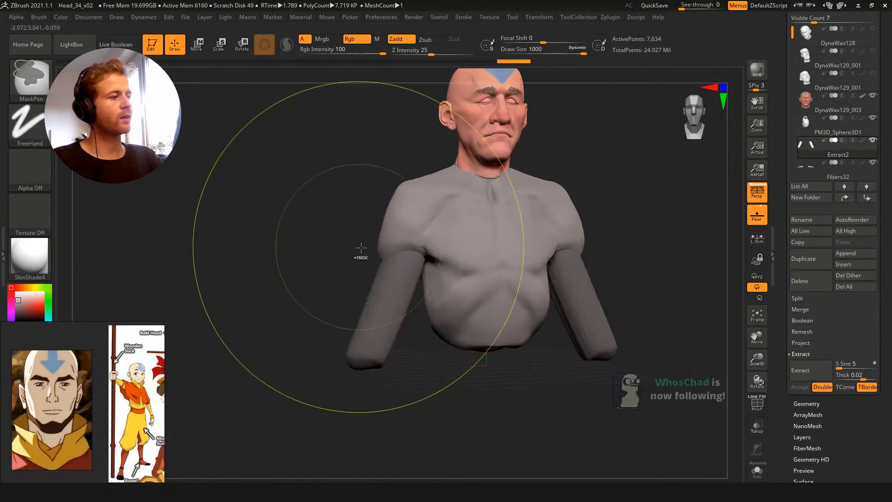
Make the torso the active subtool and reshape the armpit where it meets the arm with Move at draw size 192
alt+click(440, 236)
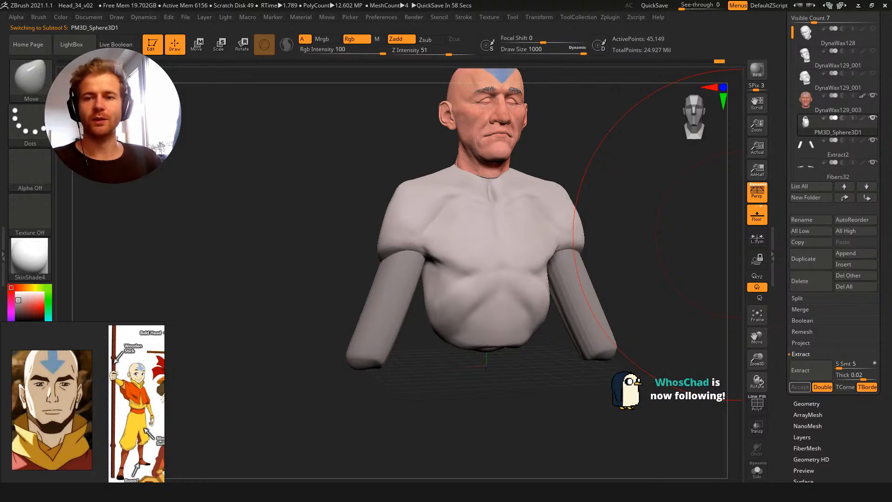
mouse_move(241, 219)
mouse_down()
mouse_move(305, 260)
mouse_move(318, 246)
mouse_move(308, 231)
mouse_move(285, 223)
mouse_move(320, 279)
mouse_up()
mouse_move(389, 329)
mouse_down()
mouse_move(345, 313)
mouse_move(350, 304)
mouse_move(383, 335)
mouse_up()
key(ctrl+z)
key(s)
key(s)
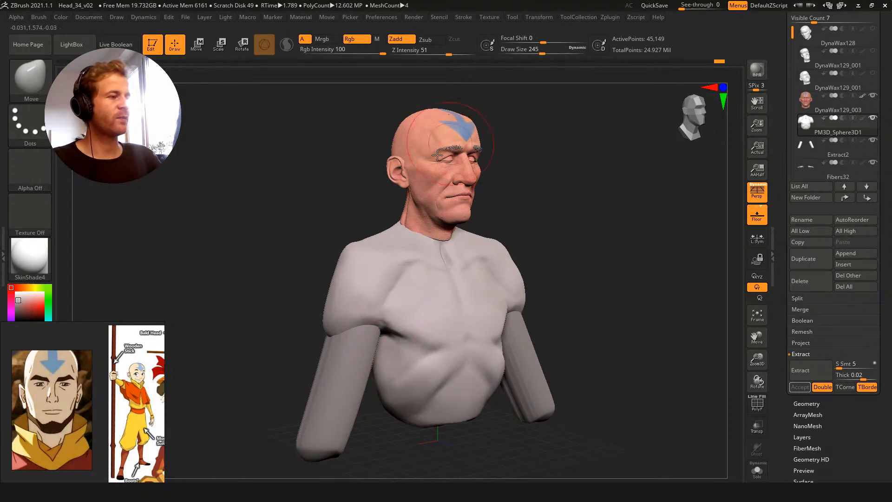
alt+drag(341, 186, 311, 253)
mouse_move(283, 106)
alt+mouse_down()
mouse_move(207, 264)
mouse_move(333, 182)
alt+mouse_up()
key(s)
drag(397, 319, 389, 304)
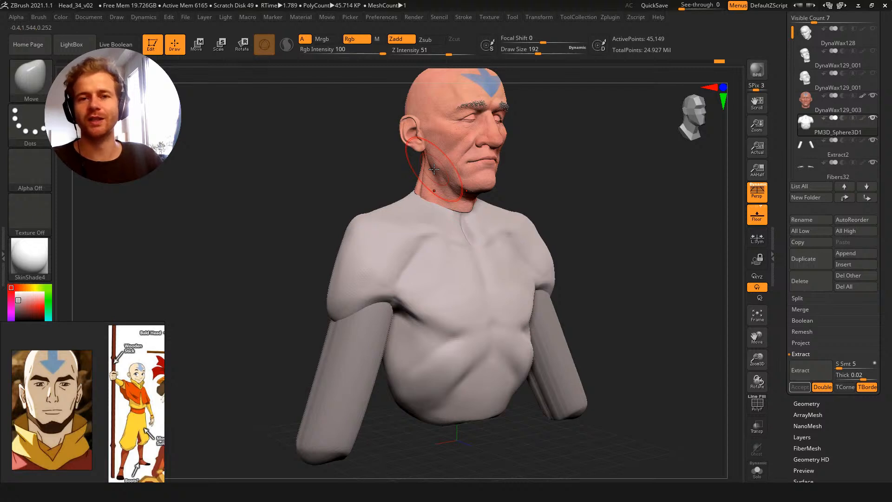
Blend the lower deltoid toward the arm in side view with the Move brush at draw size 207
drag(285, 228, 281, 227)
key(s)
drag(340, 283, 367, 303)
mouse_move(288, 264)
mouse_down()
mouse_move(322, 274)
mouse_move(320, 332)
mouse_move(338, 331)
mouse_up()
mouse_move(430, 327)
mouse_down()
mouse_move(374, 320)
mouse_move(386, 258)
mouse_up()
key(s)
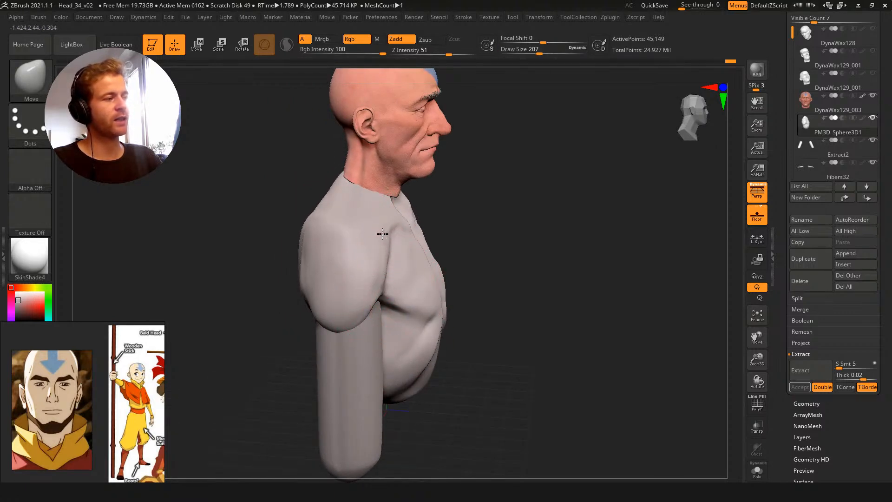
Refine the torso's shoulder and deltoid outline from the side and front with the Move brush at draw sizes 223 and 280
drag(451, 221, 379, 239)
drag(265, 193, 284, 192)
key(s)
drag(349, 235, 347, 235)
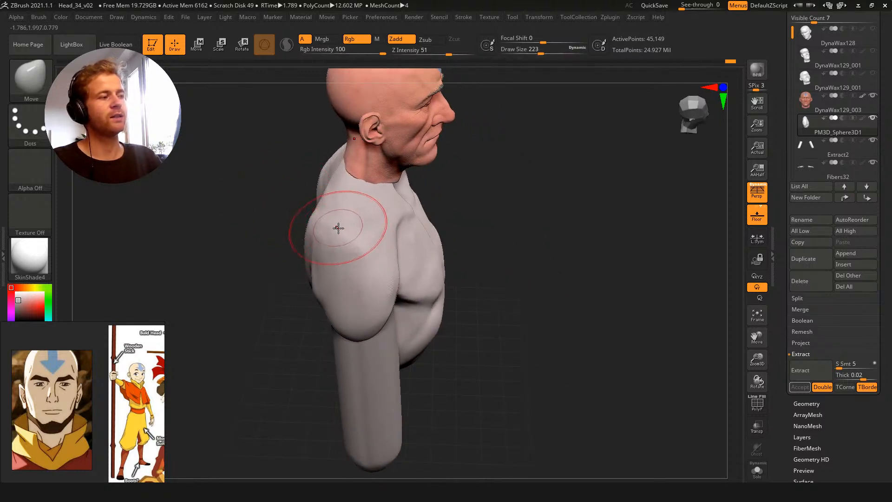
drag(474, 241, 326, 150)
mouse_move(289, 182)
mouse_down()
mouse_move(309, 245)
mouse_move(255, 235)
mouse_move(338, 223)
mouse_move(305, 255)
mouse_move(358, 236)
mouse_up()
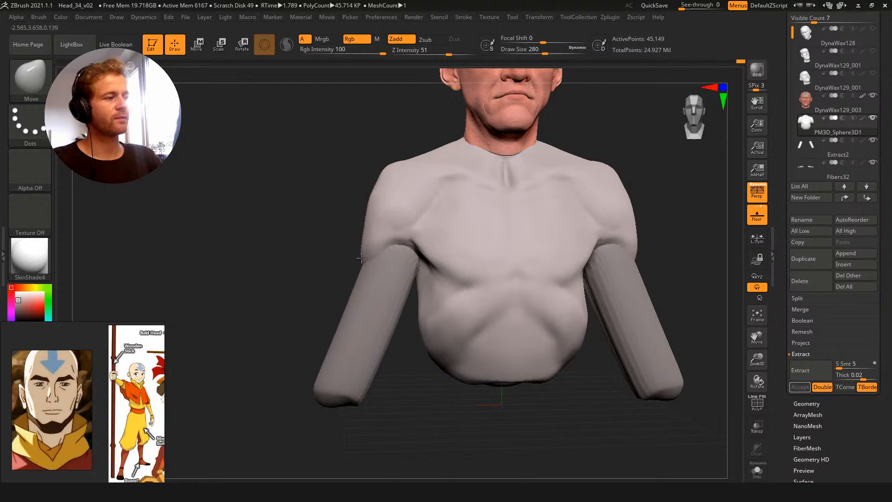
alt+drag(352, 200, 347, 213)
Make the arms the active subtool and adjust their upper ends beneath the shoulders with Move, raising the draw size to 784
alt+click(378, 303)
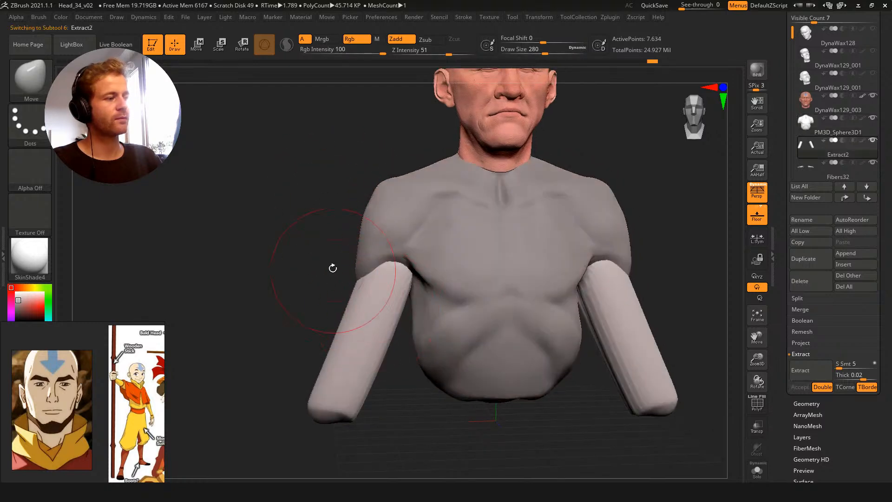
alt+drag(335, 271, 334, 261)
mouse_move(398, 277)
mouse_down()
mouse_move(403, 263)
mouse_move(406, 289)
mouse_up()
key(bracketright)
mouse_move(328, 242)
mouse_down()
mouse_move(299, 273)
mouse_move(315, 281)
mouse_move(357, 248)
mouse_move(366, 251)
mouse_up()
key(s)
drag(398, 377, 417, 377)
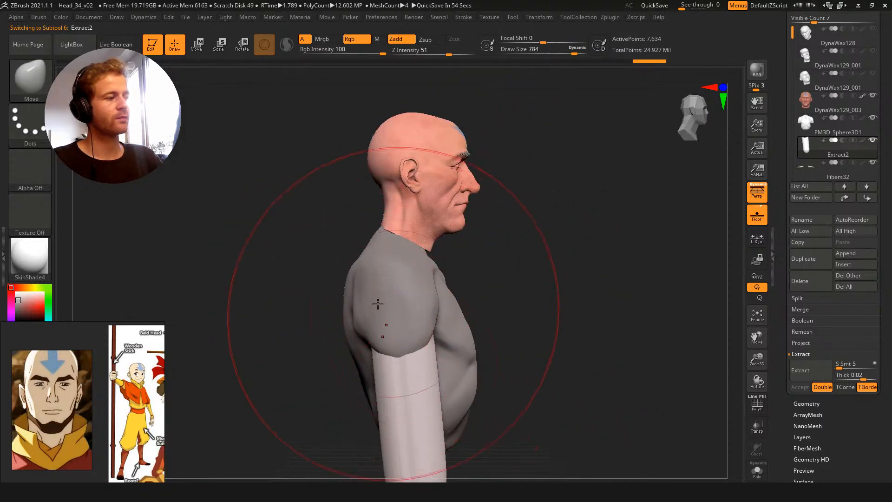
Make the torso the active subtool and adjust the shoulder over the arm in side view with Move at draw size 567
alt+click(382, 282)
mouse_move(329, 251)
mouse_down()
mouse_move(317, 243)
mouse_move(335, 255)
mouse_up()
key(s)
drag(419, 306, 409, 306)
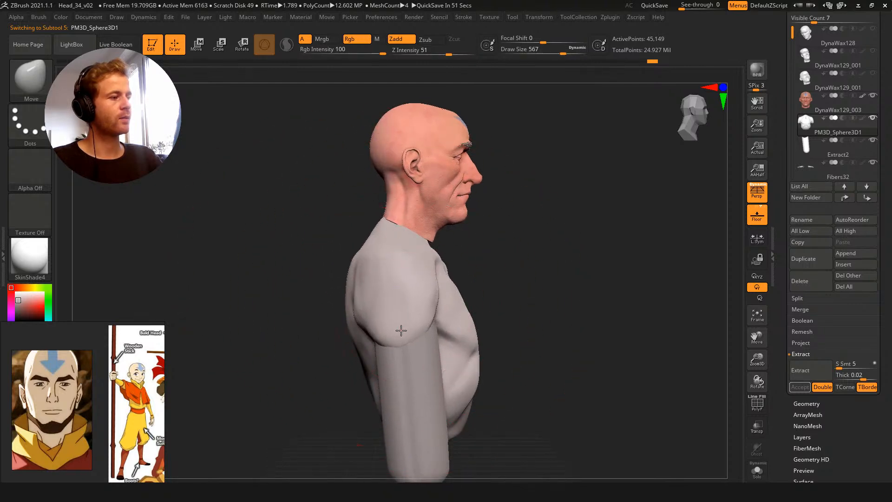
Make the arms the active subtool and adjust how they sit under the deltoids, checking from the side and front
alt+click(407, 356)
key(w)
key(r)
key(t)
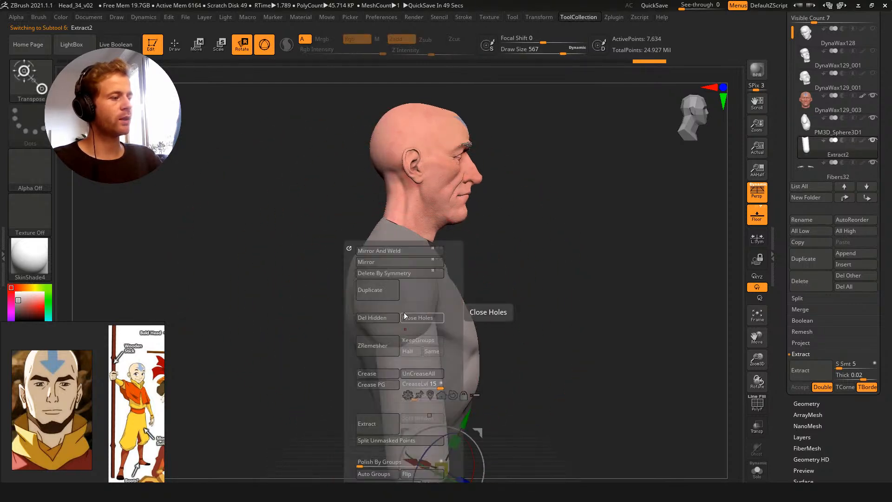
key(y)
mouse_move(407, 313)
mouse_down()
mouse_move(504, 309)
mouse_move(550, 313)
mouse_move(548, 323)
mouse_up()
key(w)
mouse_move(478, 312)
mouse_down()
mouse_move(518, 319)
mouse_move(462, 370)
mouse_move(448, 312)
mouse_up()
Adjust the arms' angle and shape in front view with a transpose line and the Move brush at draw sizes 695 and 559
key(q)
key(r)
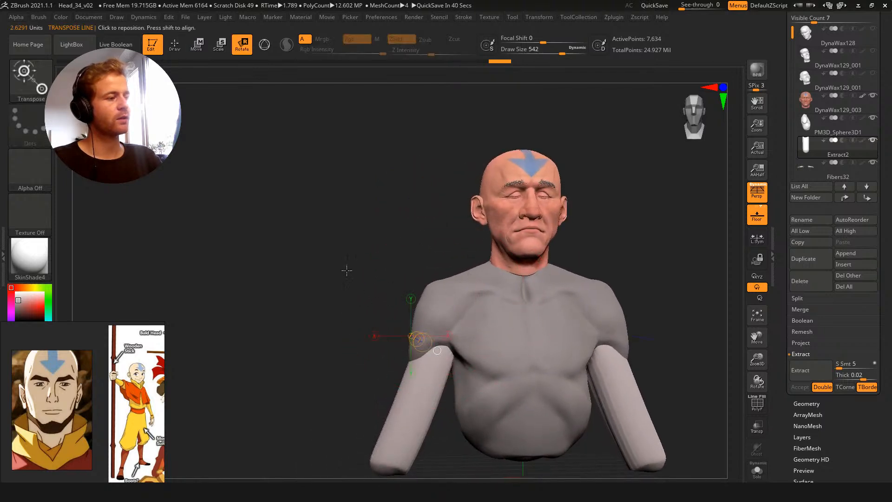
alt+drag(347, 275, 312, 211)
mouse_move(398, 278)
mouse_down()
mouse_move(333, 426)
mouse_move(344, 429)
mouse_up()
key(q)
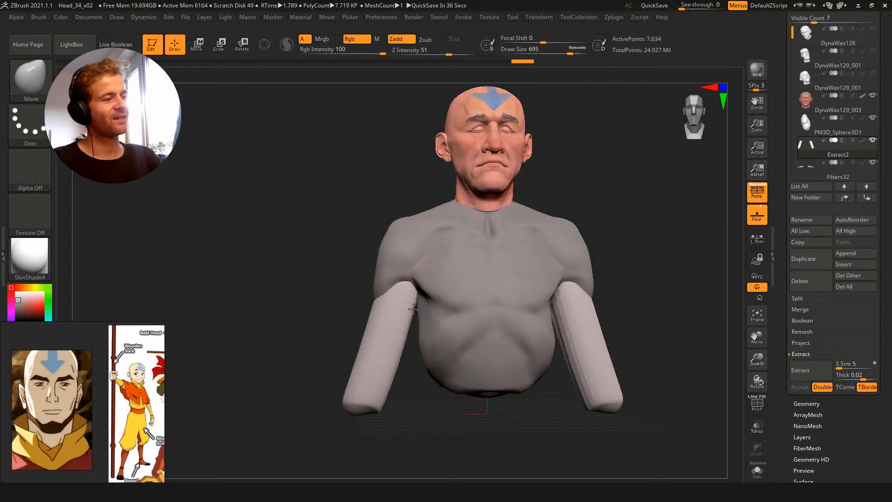
key(bracketleft)
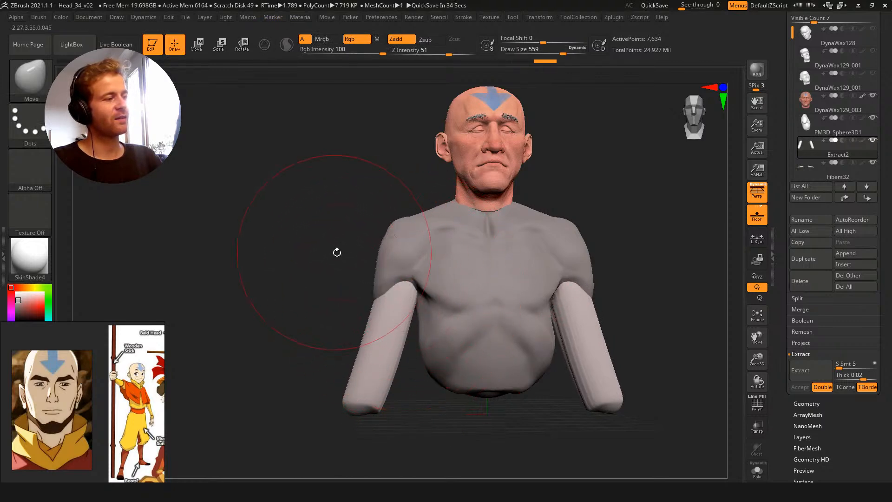
Make the torso the active subtool and refine the front shoulder where it meets the arm with Move at draw size 101
alt+click(406, 264)
key(bracketleft)
key(bracketleft)
key(bracketleft)
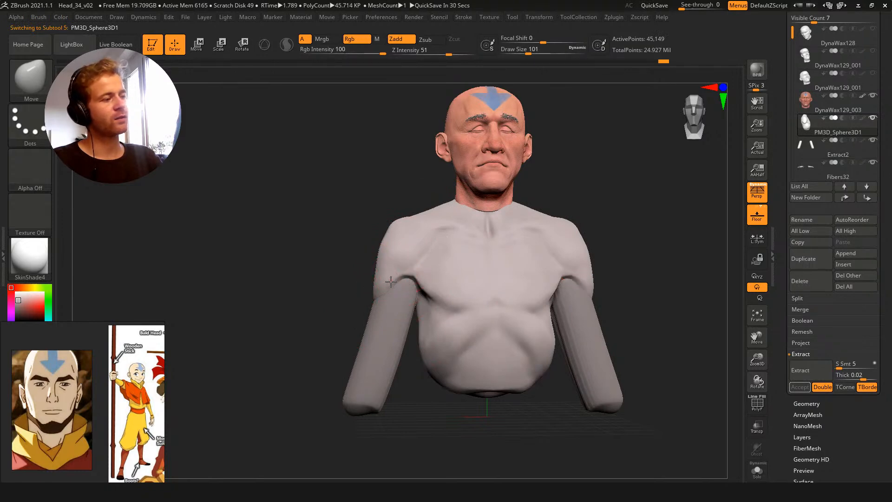
alt+drag(352, 197, 397, 265)
Fit the torso's neckline around the base of the neck from several angles with the Move brush at draw size 136
right_drag(415, 305, 339, 306)
key(s)
drag(420, 329, 425, 328)
right_drag(441, 323, 388, 318)
key(s)
drag(400, 320, 395, 320)
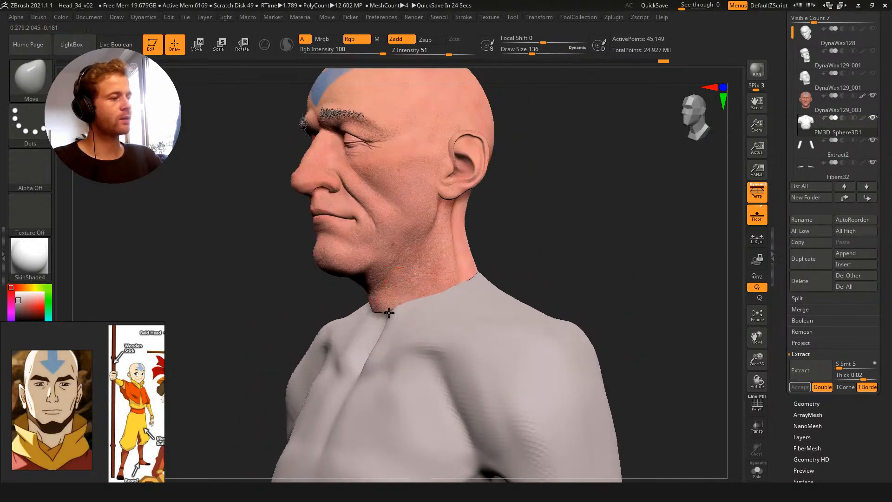
right_drag(389, 313, 534, 204)
right_drag(305, 203, 292, 201)
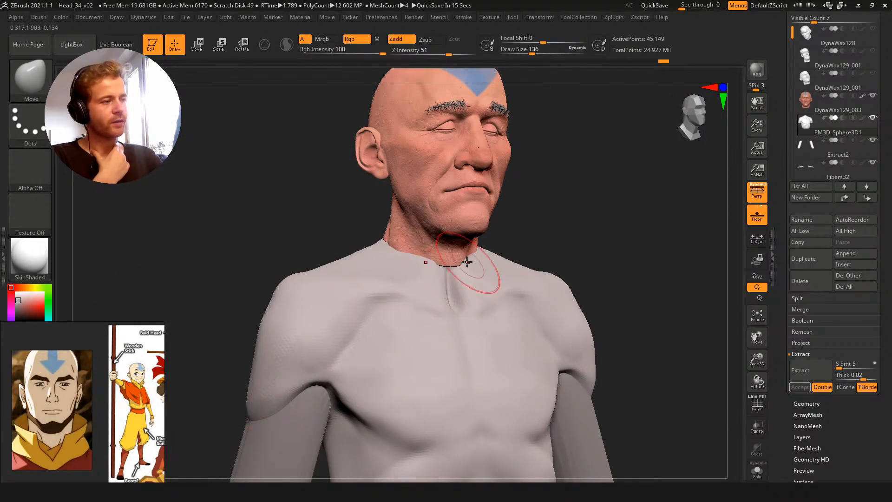
right_drag(299, 209, 351, 172)
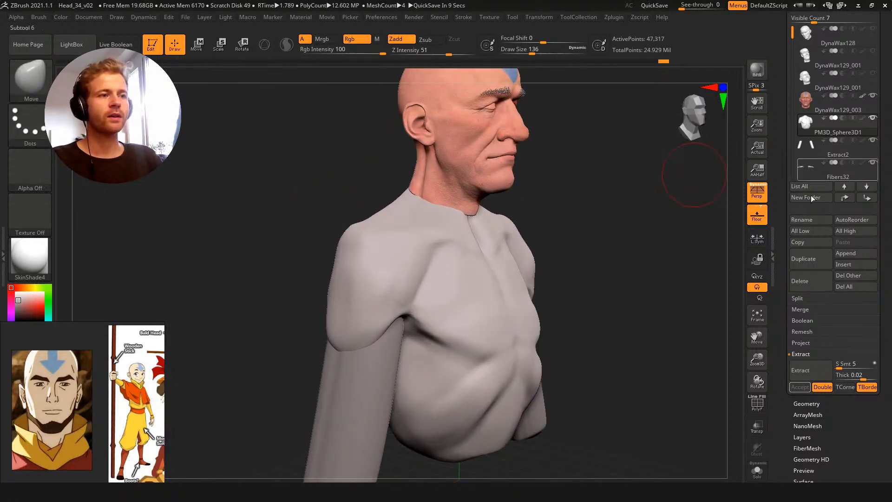
Merge the arms down into the torso subtool, then minimize the photo viewer showing the head render
key(space)
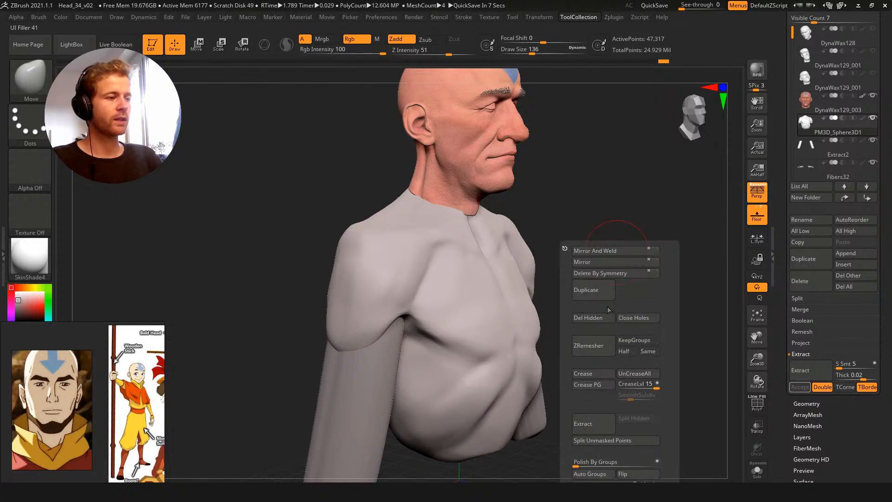
click(801, 309)
click(804, 321)
click(726, 340)
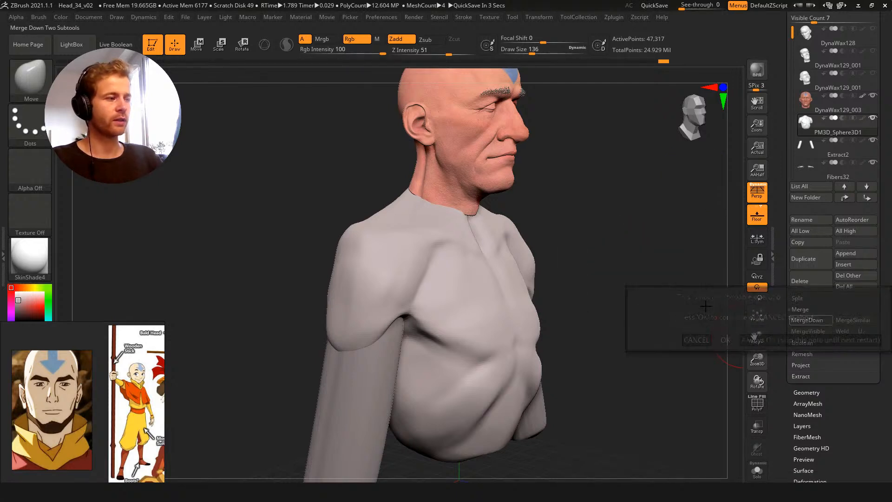
drag(343, 179, 304, 186)
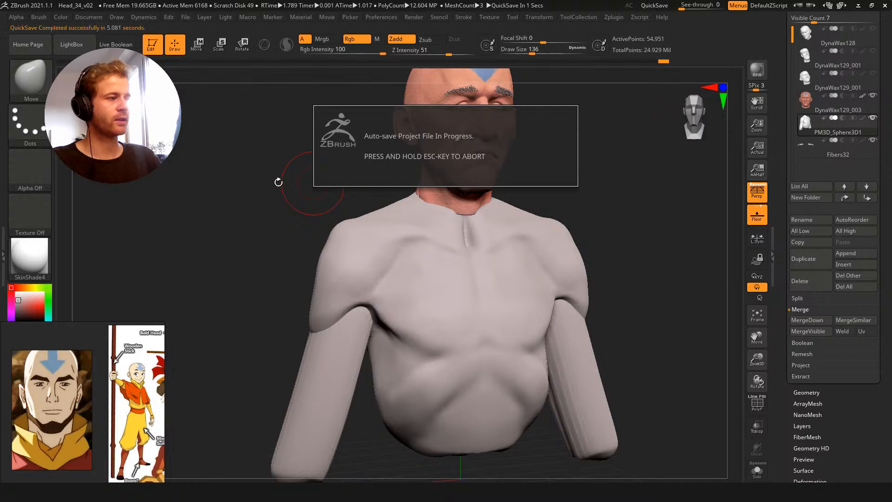
drag(316, 187, 307, 193)
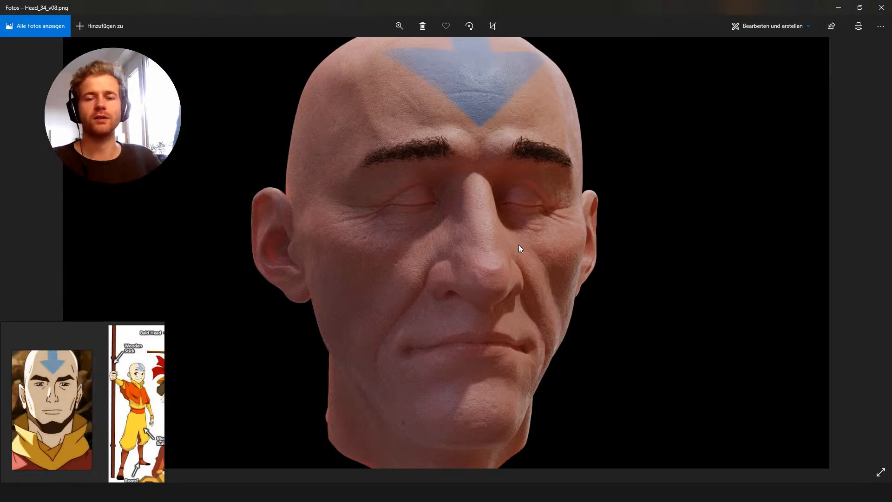
click(840, 5)
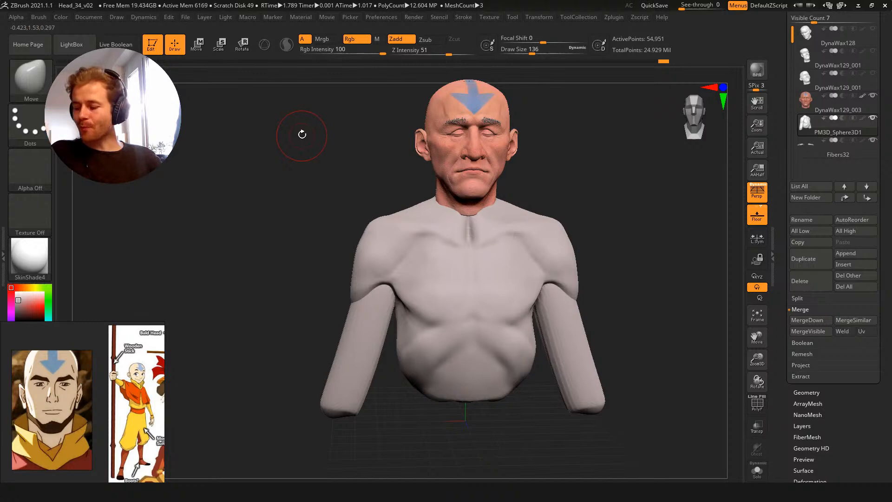
Build up the torso beside the neckline with the Clay brush at draw size 136
mouse_move(333, 163)
mouse_down()
mouse_move(354, 159)
mouse_move(351, 189)
mouse_up()
key(b)
key(c)
key(l)
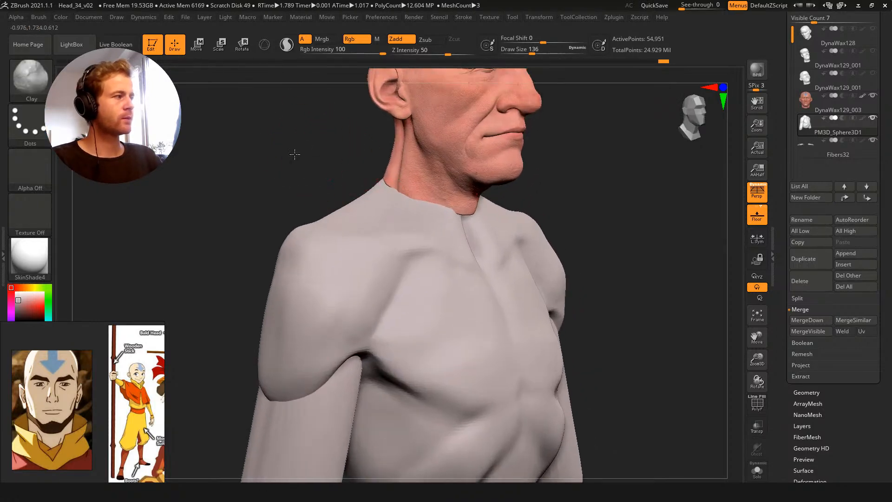
drag(300, 150, 423, 205)
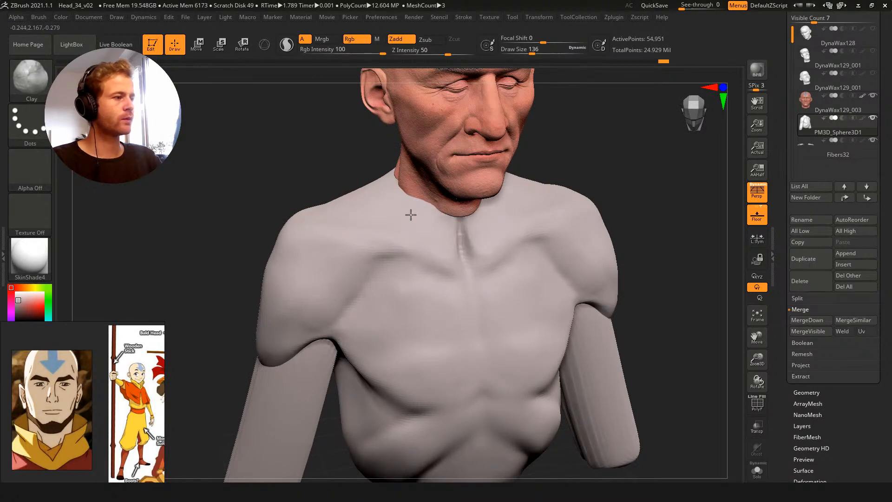
drag(364, 135, 377, 125)
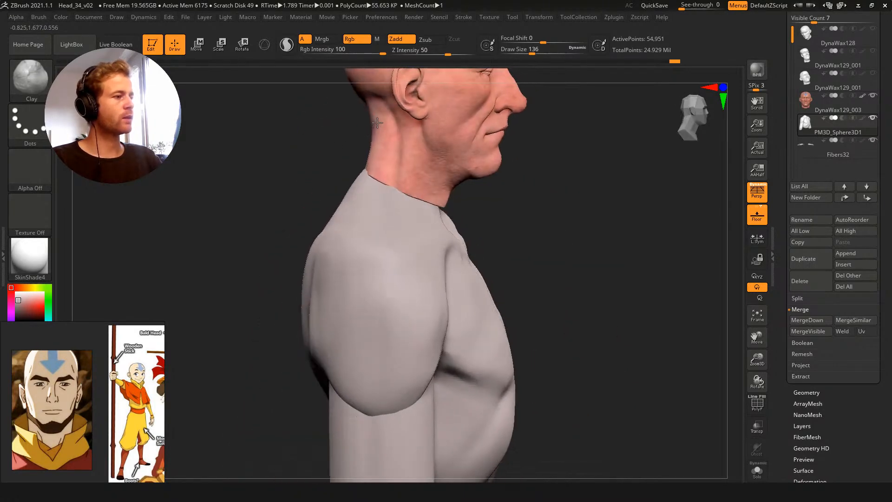
mouse_move(322, 136)
alt+mouse_down()
mouse_move(283, 185)
mouse_move(414, 216)
alt+mouse_up()
key(b)
key(m)
key(v)
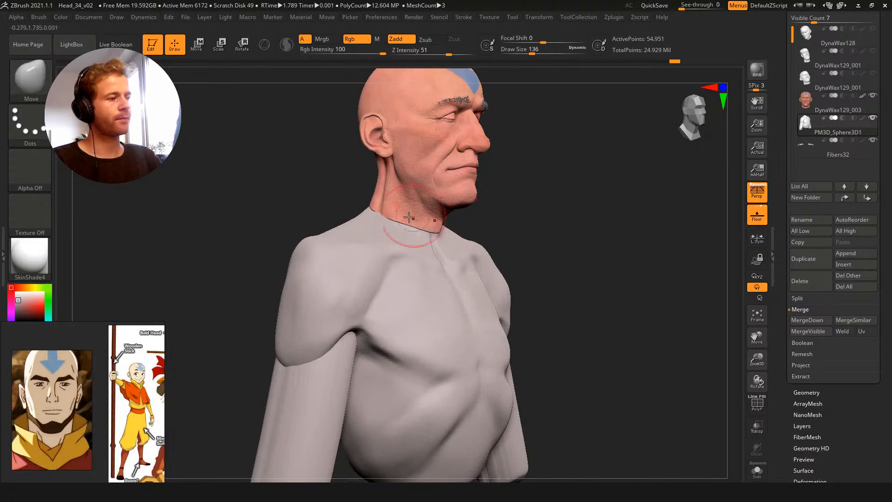
key(s)
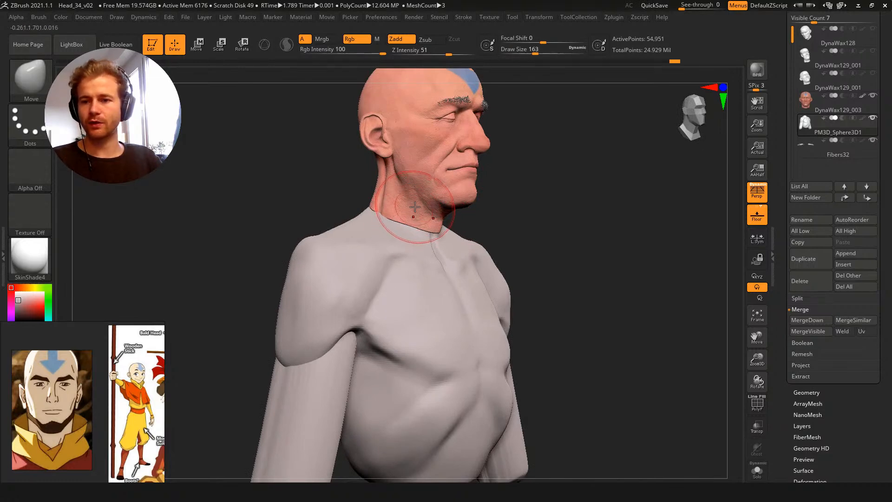
key(s)
drag(422, 227, 420, 227)
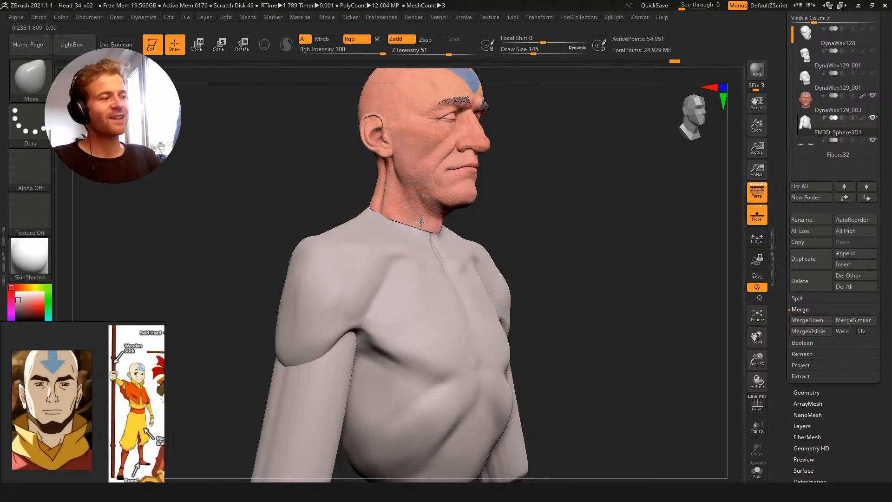
key(s)
drag(426, 229, 416, 230)
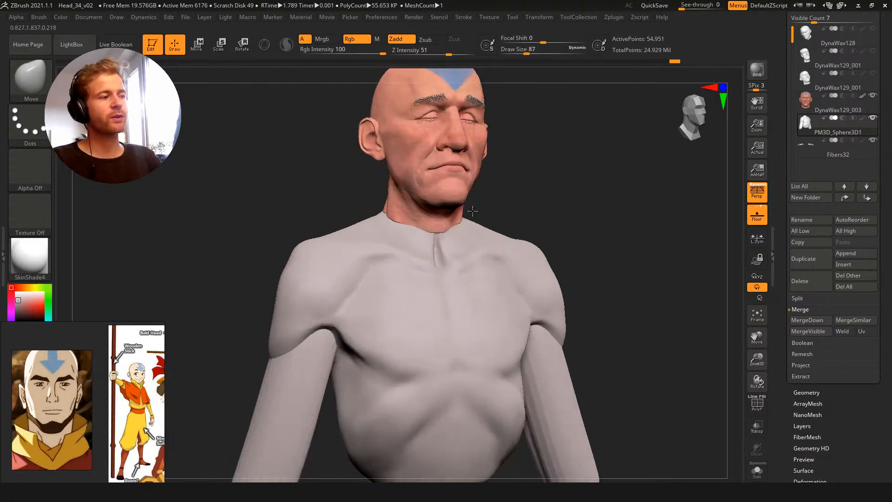
drag(472, 211, 480, 193)
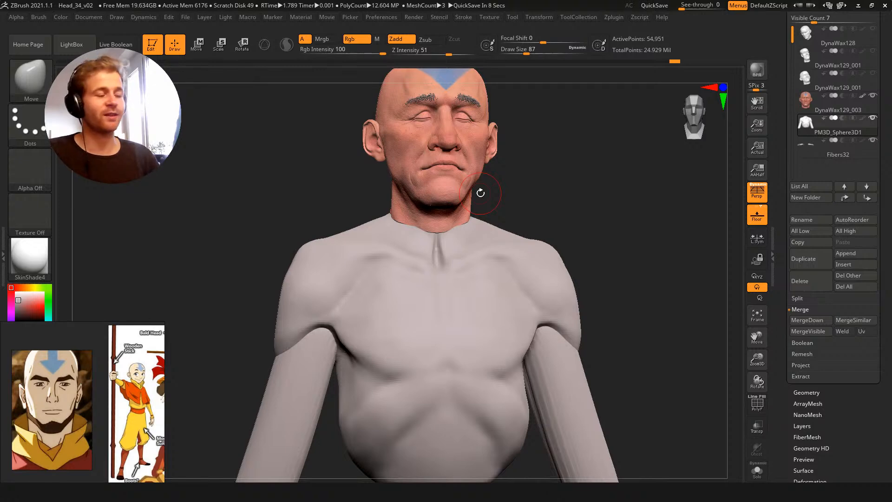
Fill the seam between the rear shoulder and upper arm with Clay brush strokes
mouse_move(669, 271)
mouse_down()
mouse_move(629, 273)
mouse_move(612, 201)
mouse_up()
key(b)
key(c)
key(l)
key(s)
mouse_move(490, 364)
mouse_down()
mouse_move(500, 366)
mouse_move(498, 395)
mouse_up()
drag(459, 357, 511, 400)
mouse_move(480, 353)
mouse_down()
mouse_move(516, 404)
mouse_move(470, 379)
mouse_move(503, 419)
mouse_up()
Add more clay over the shoulder-arm joint at draw size 239 and fuse the arms and torso with DynaMesh at resolution 64
mouse_move(258, 201)
mouse_down()
mouse_move(287, 203)
mouse_move(251, 153)
mouse_move(392, 233)
mouse_move(440, 226)
mouse_move(363, 225)
mouse_move(377, 239)
mouse_up()
mouse_move(383, 339)
mouse_down()
mouse_move(396, 369)
mouse_move(388, 329)
mouse_move(349, 295)
mouse_move(367, 334)
mouse_up()
key(s)
mouse_move(417, 368)
mouse_down()
mouse_move(504, 303)
mouse_move(408, 279)
mouse_up()
mouse_move(457, 326)
alt+mouse_down()
mouse_move(531, 319)
mouse_move(548, 361)
alt+mouse_up()
click(807, 392)
click(812, 196)
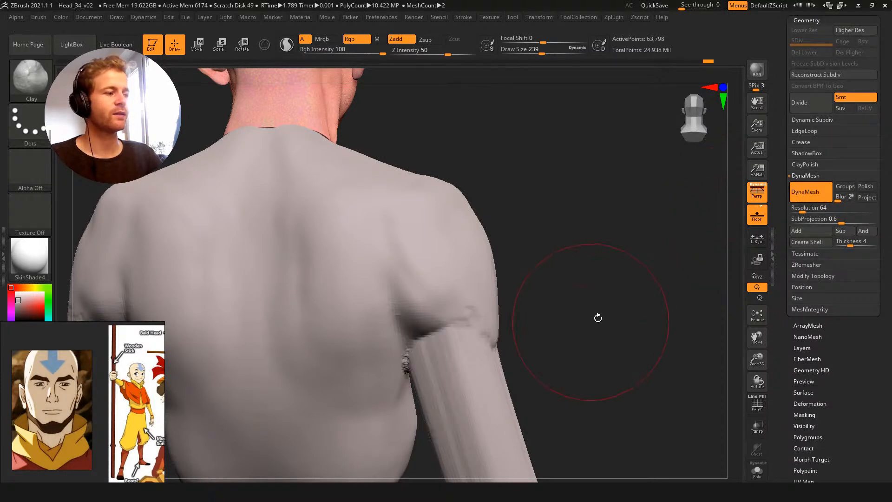
Smooth the fused shoulder-arm seam around the back and outer side of the arm
alt+drag(591, 322, 647, 258)
mouse_move(482, 285)
shift+mouse_down()
mouse_move(530, 236)
mouse_move(482, 311)
mouse_move(590, 282)
mouse_move(581, 297)
shift+mouse_up()
shift+drag(444, 370, 471, 355)
mouse_move(637, 297)
mouse_down()
mouse_move(538, 287)
mouse_move(581, 279)
mouse_up()
shift+drag(458, 239, 407, 193)
drag(637, 274, 527, 267)
mouse_move(518, 276)
shift+mouse_down()
mouse_move(537, 237)
mouse_move(520, 228)
shift+mouse_up()
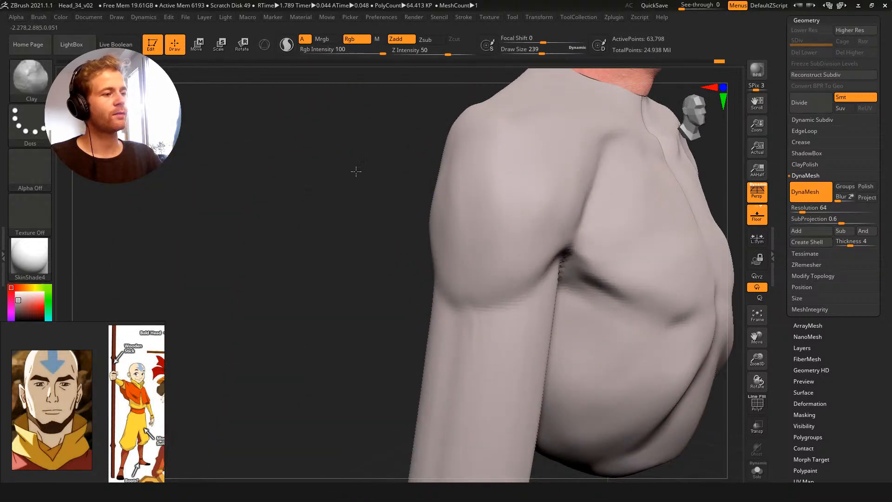
Smooth the front armpit crease and the lower deltoid where it blends into the upper arm
drag(358, 178, 418, 189)
mouse_move(569, 254)
shift+mouse_down()
mouse_move(534, 265)
mouse_move(521, 288)
mouse_move(500, 267)
shift+mouse_up()
mouse_move(572, 275)
shift+mouse_down()
mouse_move(554, 293)
mouse_move(545, 284)
shift+mouse_up()
alt+drag(478, 305, 382, 310)
shift+drag(539, 292, 496, 367)
Build up the upper arm below the deltoid with the Clay brush at draw size 324
key(s)
mouse_move(486, 320)
mouse_down()
mouse_move(502, 360)
mouse_move(479, 367)
mouse_move(470, 416)
mouse_up()
alt+drag(284, 252, 237, 228)
alt+drag(353, 163, 363, 195)
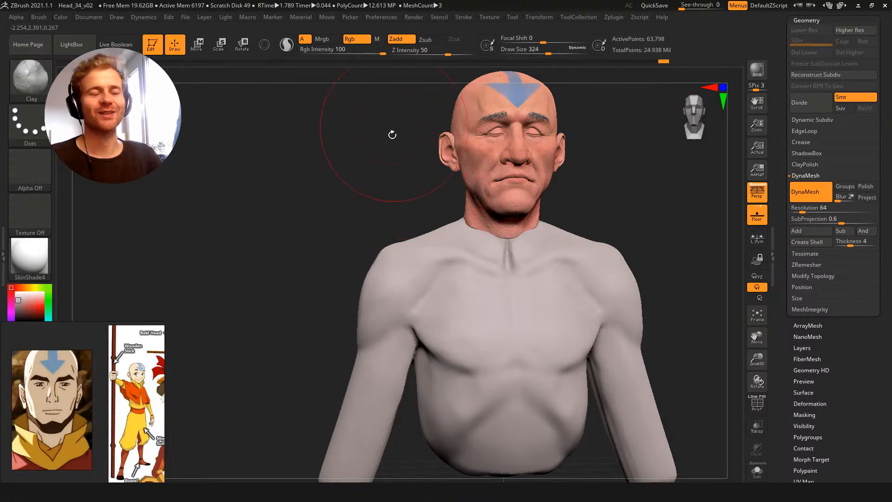
Reshape the trapezius slope between the neck and shoulder with the Move brush at draw size 140
mouse_move(368, 192)
alt+mouse_down()
mouse_move(364, 172)
mouse_move(333, 193)
mouse_move(331, 209)
mouse_move(411, 232)
alt+mouse_up()
key(b)
key(m)
key(v)
key(bracketleft)
key(bracketleft)
mouse_move(314, 180)
mouse_down()
mouse_move(358, 184)
mouse_move(330, 186)
mouse_up()
key(s)
mouse_move(324, 210)
mouse_down()
mouse_move(330, 191)
mouse_move(354, 207)
mouse_move(320, 209)
mouse_up()
key(s)
key(s)
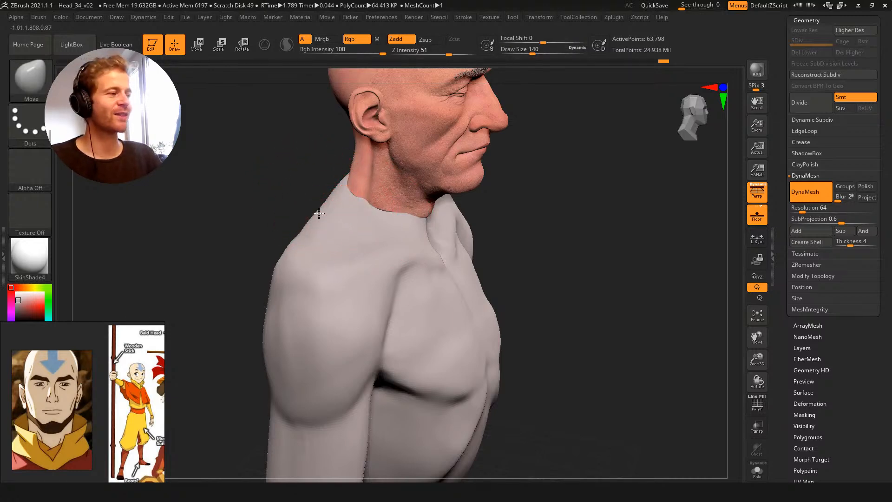
drag(322, 199, 318, 149)
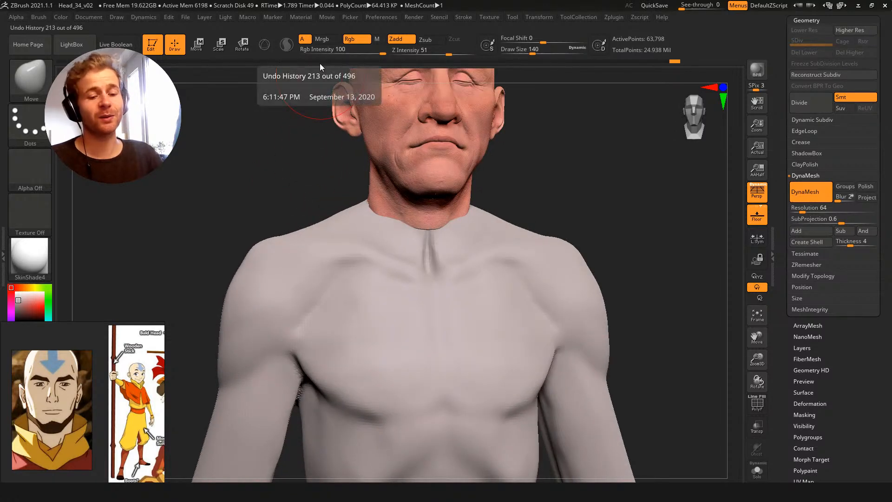
Isolate the torso, sculpt the neck tendons around the sternal notch with Clay at draw size 83, and show the head again
key(b)
key(c)
key(l)
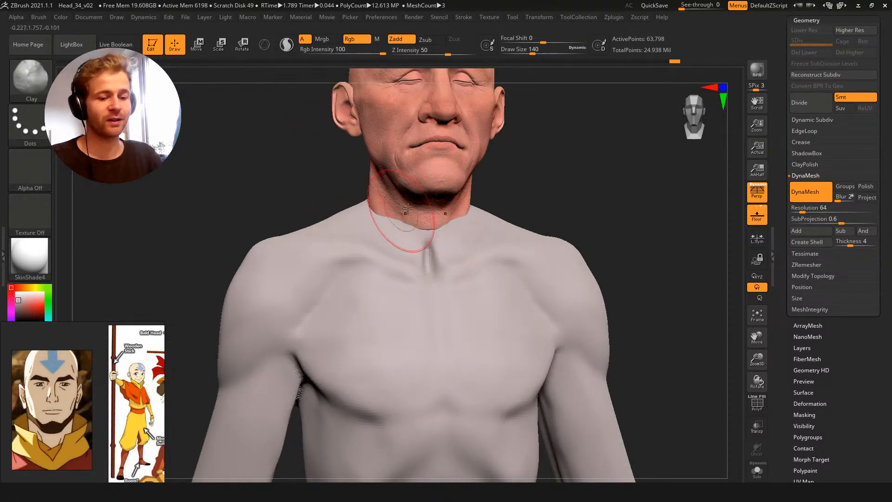
key(s)
drag(430, 229, 422, 229)
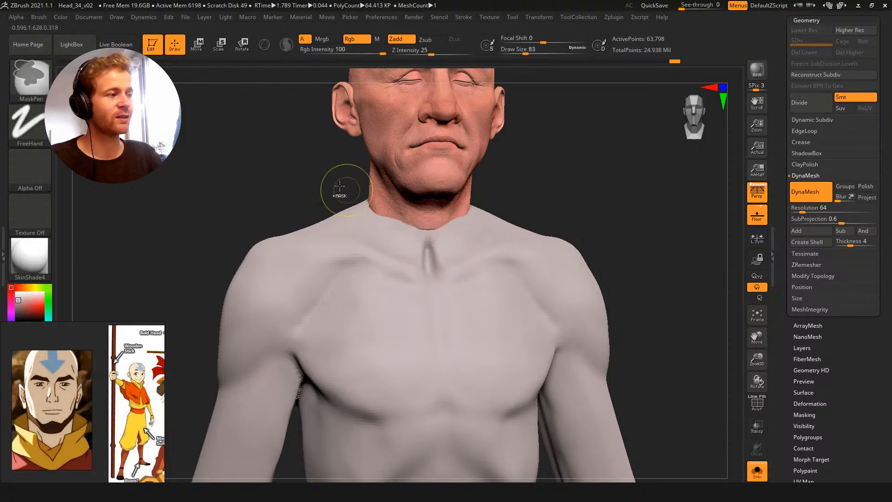
click(343, 194)
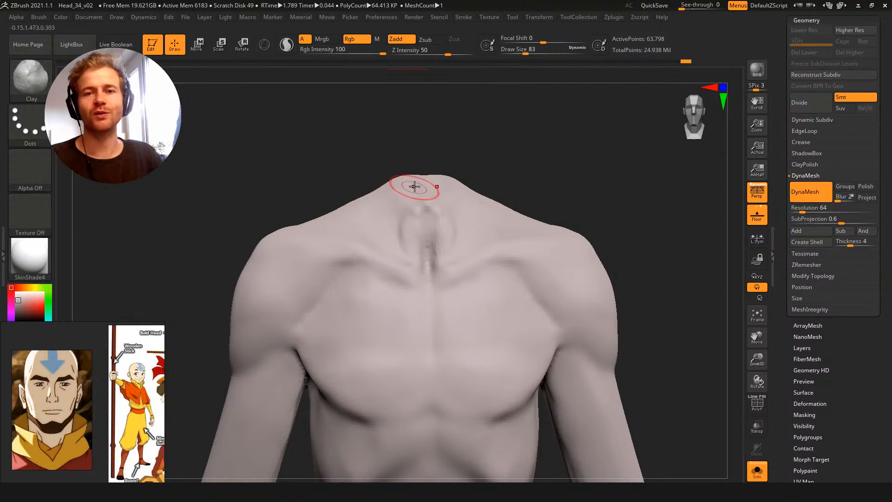
click(331, 197)
Sculpt the neck base beside the sternal notch with the Clay brush at draw size 97
drag(299, 145, 371, 189)
mouse_move(265, 157)
mouse_down()
mouse_move(319, 159)
mouse_move(260, 172)
mouse_up()
key(bracketright)
key(bracketright)
drag(401, 218, 398, 212)
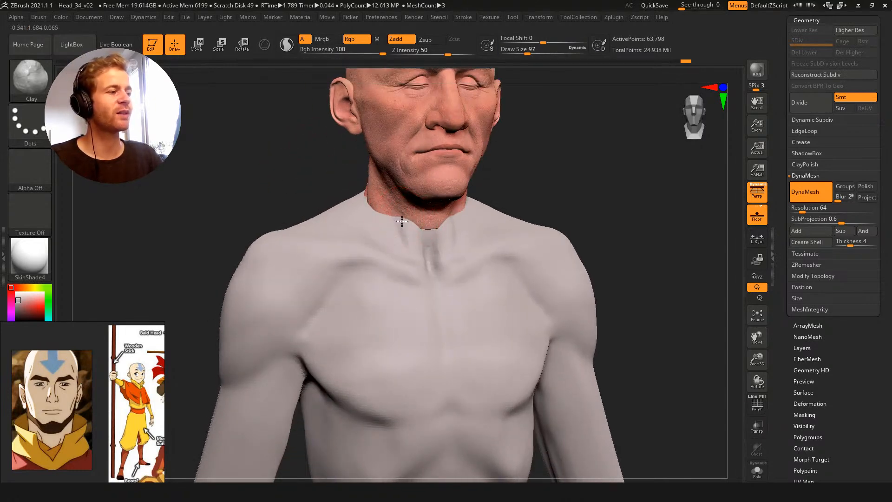
drag(313, 160, 328, 189)
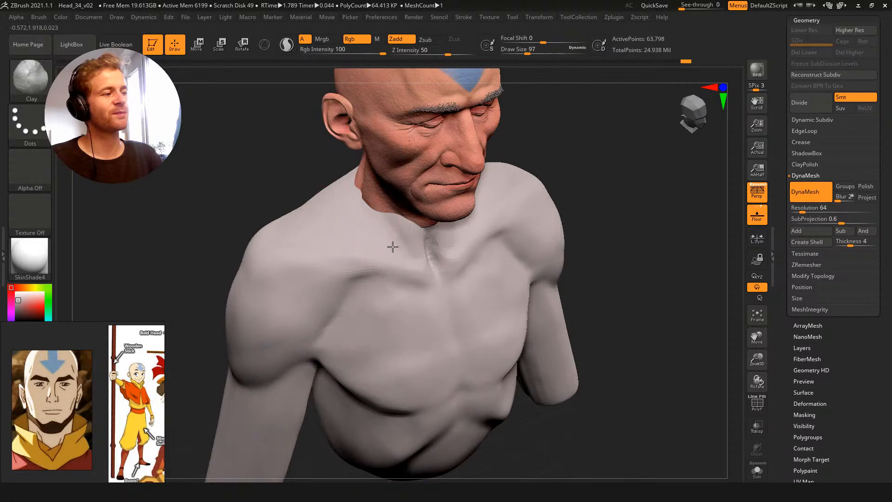
drag(264, 193, 302, 186)
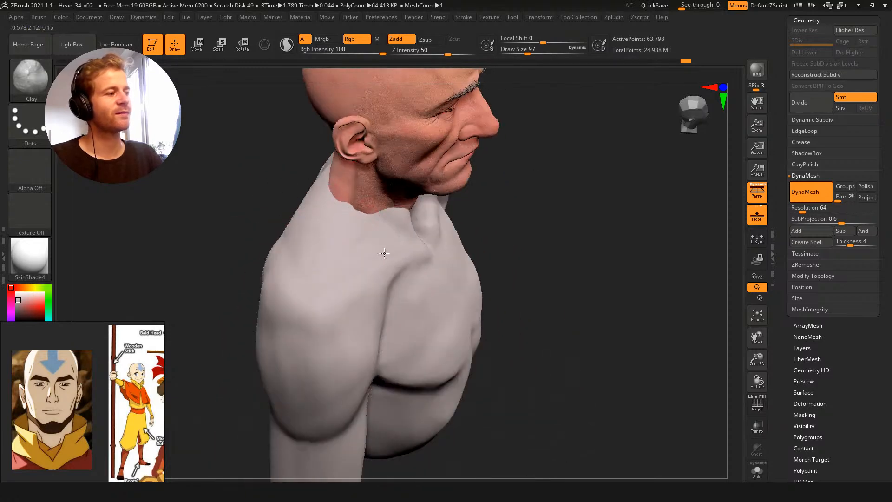
Smooth the transition between the shoulder and the upper back at draw size 167
drag(542, 357, 505, 346)
key(bracketright)
key(bracketright)
key(bracketright)
key(bracketright)
key(bracketright)
key(bracketright)
key(bracketright)
mouse_move(267, 209)
mouse_down()
mouse_move(297, 179)
mouse_move(325, 170)
mouse_up()
mouse_move(372, 342)
shift+mouse_down()
mouse_move(356, 342)
mouse_move(328, 378)
shift+mouse_up()
mouse_move(275, 307)
alt+mouse_down()
mouse_move(257, 253)
mouse_move(279, 218)
alt+mouse_up()
drag(260, 251, 291, 290)
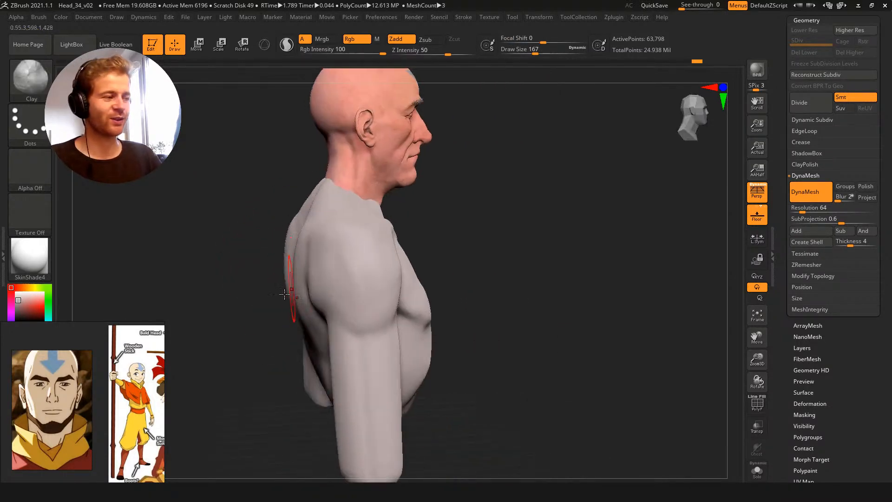
Reshape the side contour of the upper arm and torso with the Move brush at draw size 167
key(b)
key(m)
key(v)
key(s)
drag(473, 335, 480, 358)
key(s)
drag(380, 327, 398, 322)
drag(470, 375, 420, 358)
drag(324, 274, 392, 261)
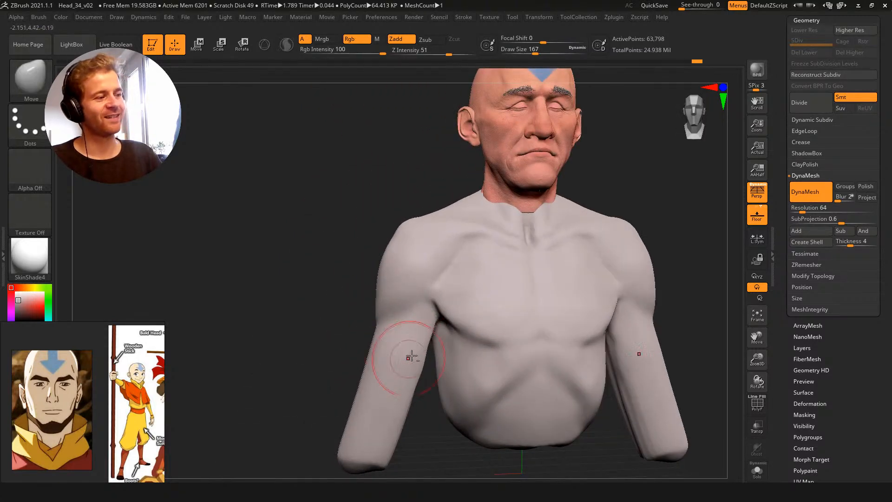
Smooth the lower chest edge where it runs out of the armpit
alt+drag(450, 445, 427, 443)
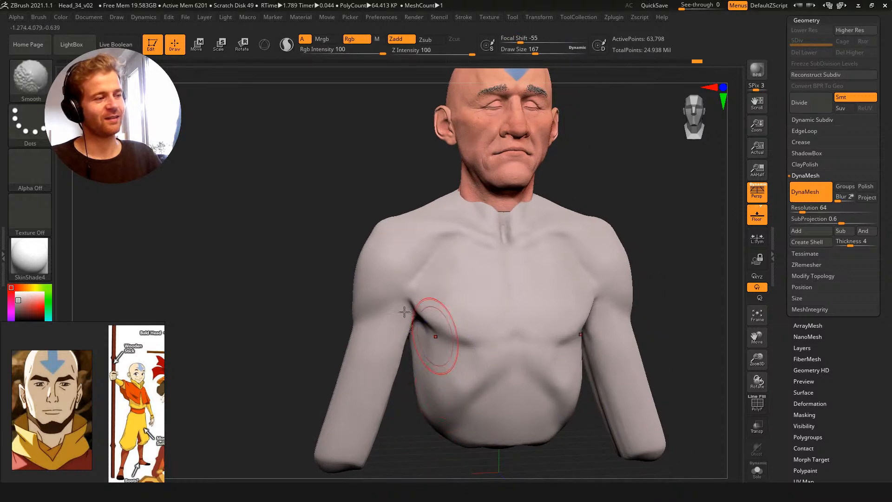
key(bracketright)
mouse_move(443, 330)
mouse_down()
mouse_move(442, 340)
mouse_move(493, 340)
mouse_up()
Refine the trapezius slope beside the neck with the Move brush, trying draw sizes between 192 and 358
key(bracketright)
key(bracketright)
key(bracketright)
key(bracketright)
key(bracketright)
key(bracketright)
key(bracketright)
key(bracketright)
key(bracketright)
key(bracketright)
alt+drag(401, 184, 364, 229)
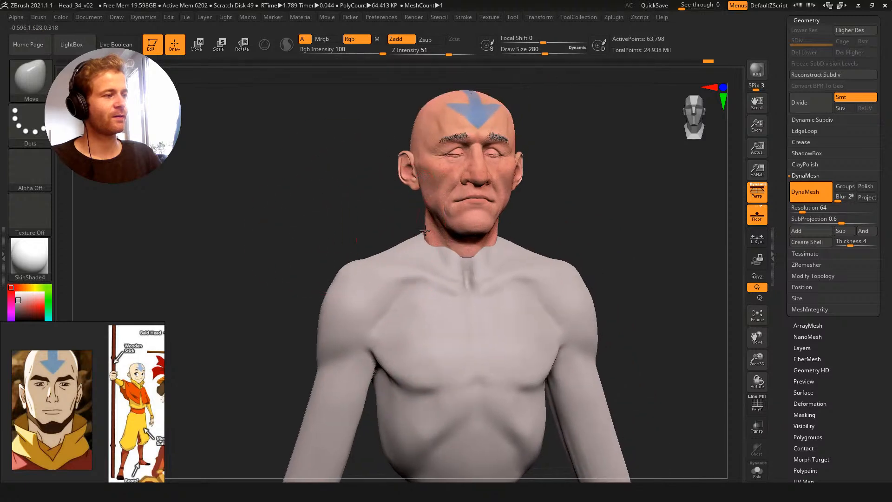
key(bracketright)
key(bracketright)
key(bracketright)
key(bracketright)
key(bracketright)
key(bracketright)
key(bracketright)
key(bracketright)
key(bracketright)
key(bracketright)
key(bracketright)
key(bracketright)
key(bracketright)
key(bracketright)
key(bracketright)
key(bracketright)
key(bracketright)
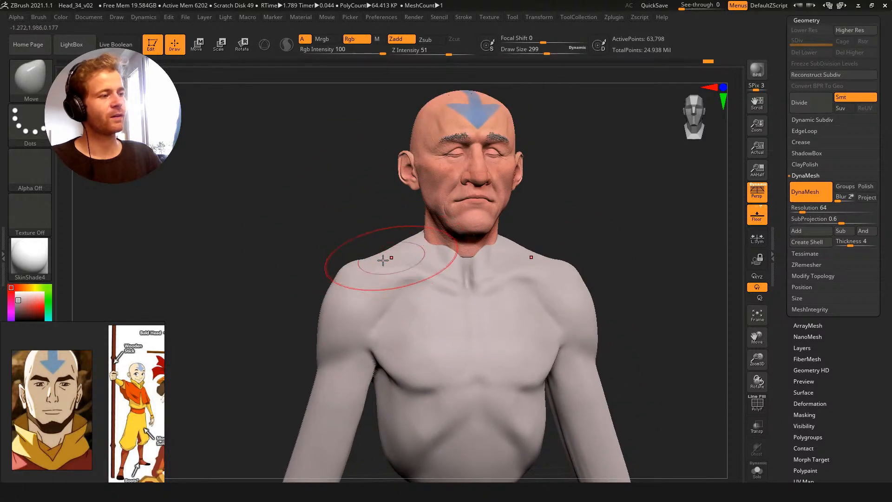
key(bracketleft)
key(bracketleft)
key(bracketleft)
key(bracketleft)
key(bracketleft)
key(bracketleft)
key(bracketleft)
key(bracketleft)
key(bracketleft)
key(bracketleft)
key(bracketleft)
key(bracketleft)
key(bracketleft)
key(bracketleft)
key(bracketleft)
key(bracketleft)
key(bracketleft)
key(bracketleft)
key(bracketleft)
key(bracketleft)
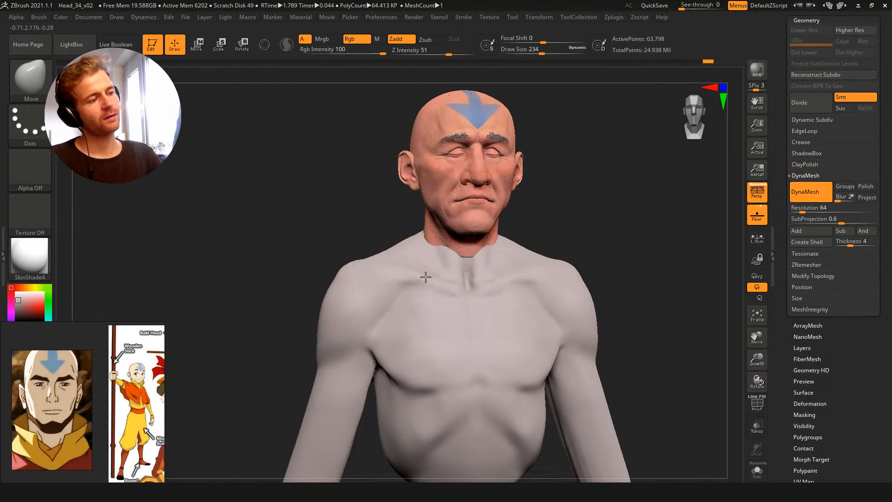
key(s)
drag(392, 237, 390, 237)
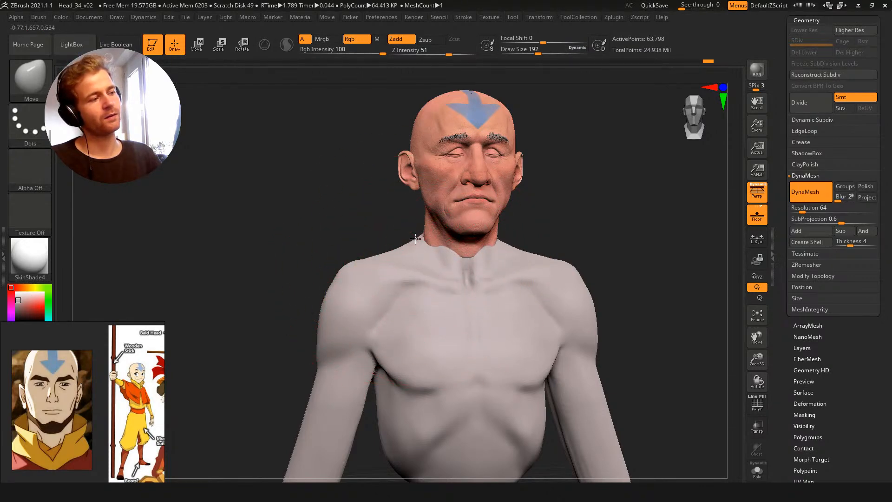
key(s)
drag(409, 239, 416, 230)
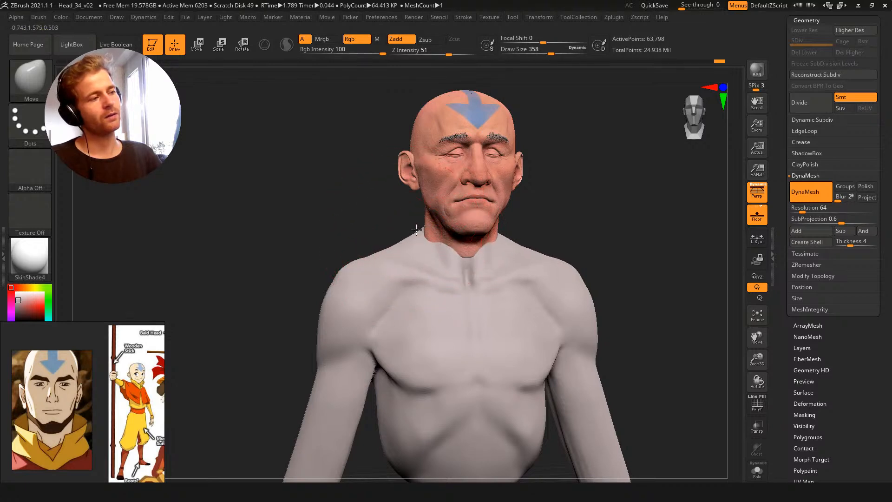
Reshape the outer shoulder contour and shoulder width with the Move brush at draw size 585
key(w)
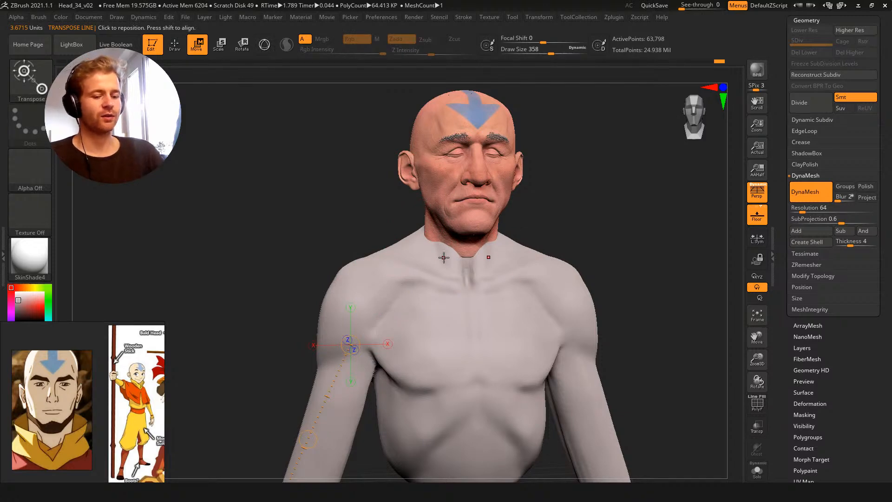
drag(342, 168, 327, 165)
alt+drag(363, 216, 361, 231)
key(q)
key(])
key(])
drag(348, 296, 333, 321)
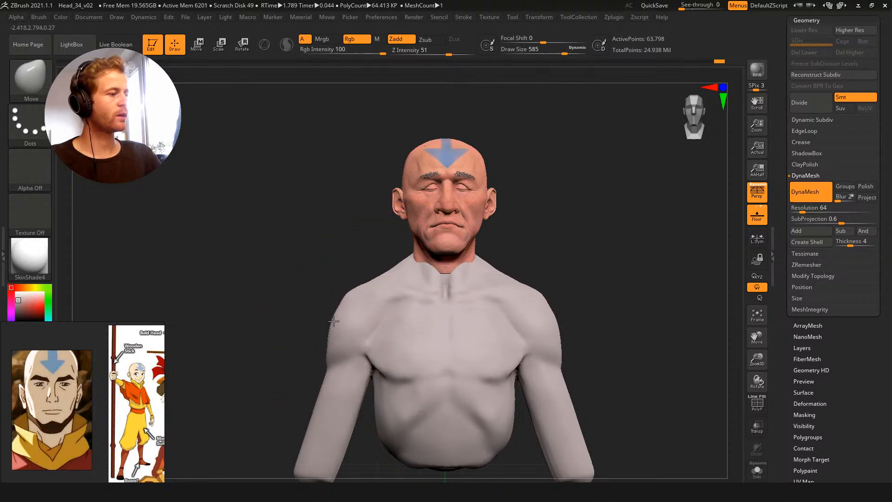
drag(331, 310, 346, 288)
Adjust the trapezius where it meets the side of the neck with the Move brush at draw sizes 187 and 223
right_drag(349, 279, 306, 241)
mouse_move(404, 261)
right_down()
mouse_move(359, 218)
mouse_move(369, 249)
mouse_move(464, 227)
mouse_move(512, 188)
right_up()
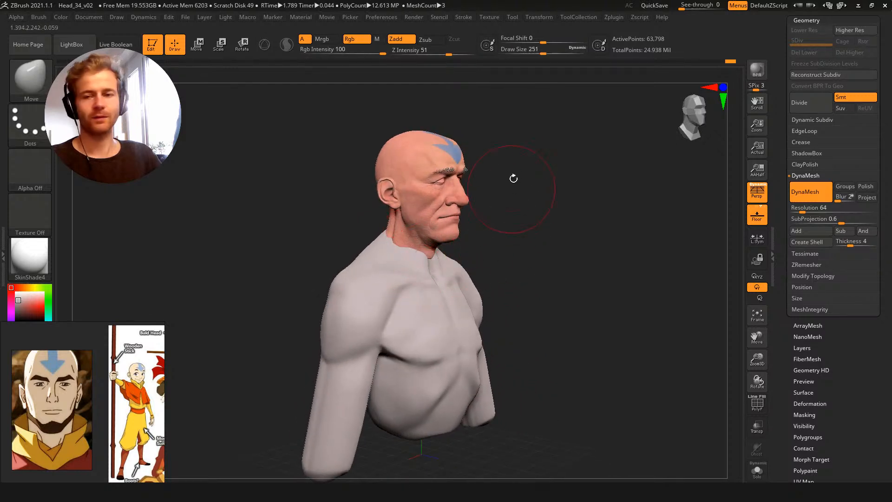
alt+right_drag(537, 227, 603, 235)
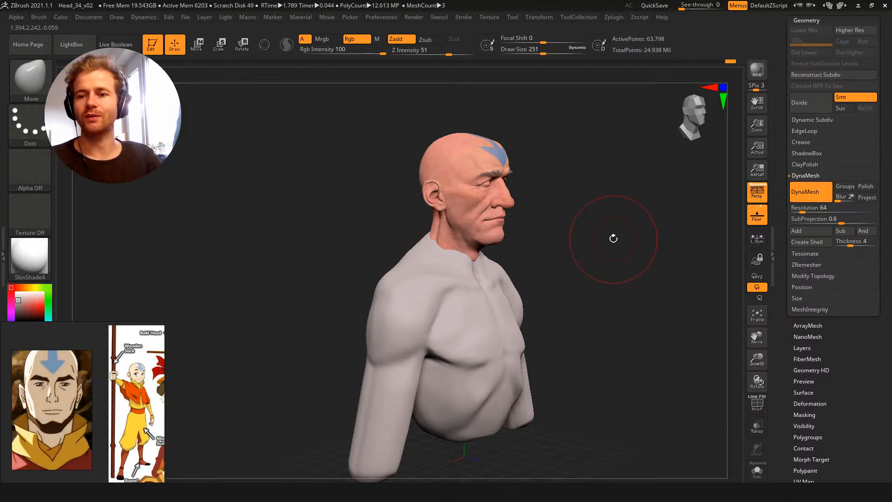
mouse_move(583, 250)
shift+right_down()
mouse_move(377, 195)
mouse_move(378, 231)
shift+right_up()
key(s)
drag(439, 230, 432, 231)
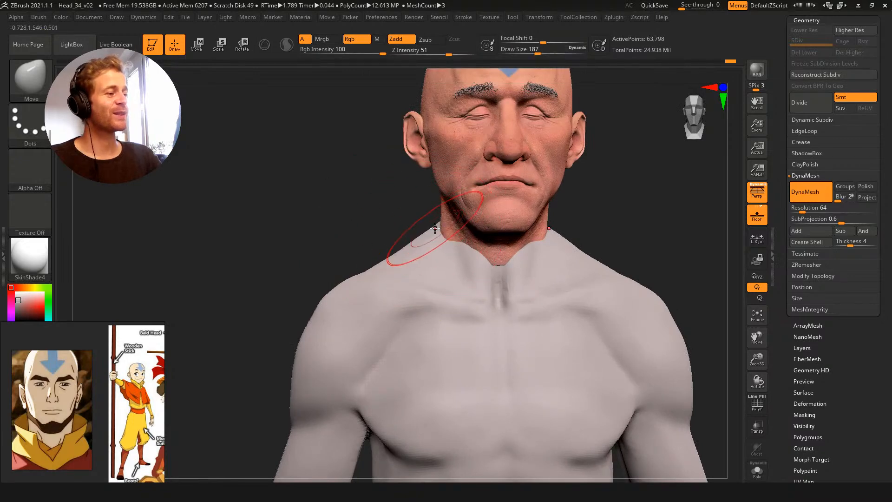
key(])
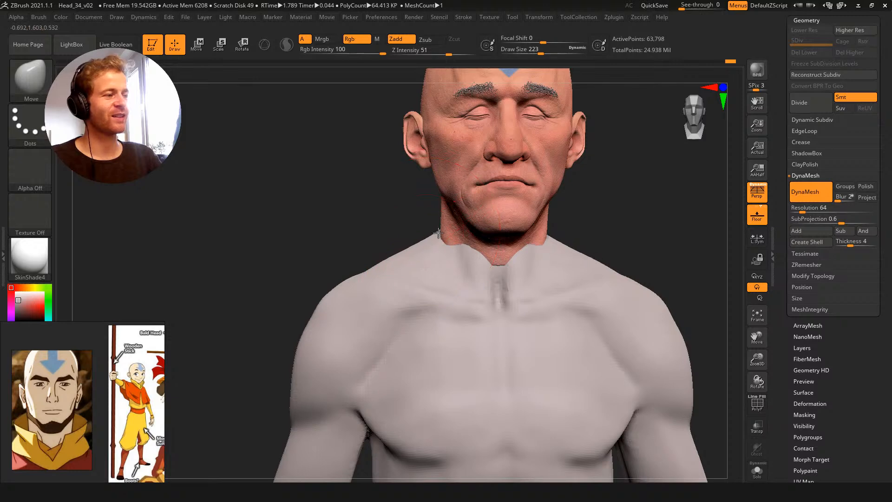
key(s)
drag(501, 264, 484, 264)
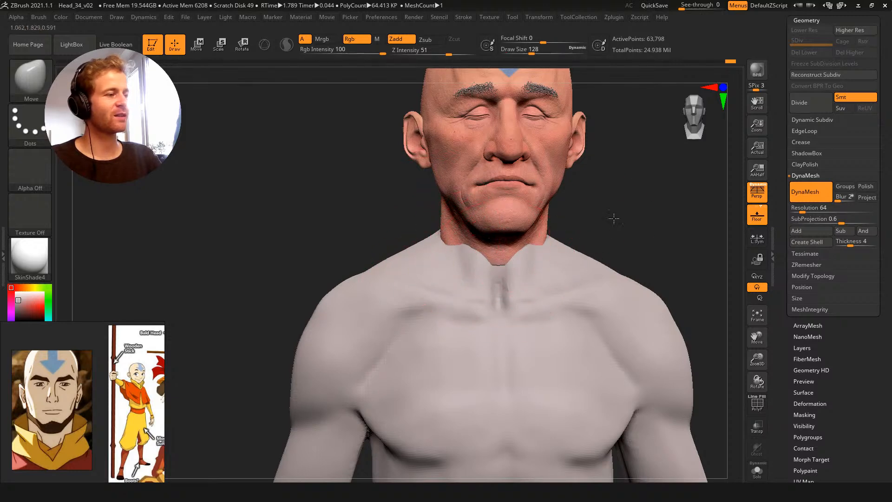
Build up and smooth the front neck base above the collarbone with the Clay brush at draw size 97
drag(614, 215, 514, 249)
key(b)
key(c)
key(l)
key(s)
drag(453, 255, 441, 256)
mouse_move(443, 289)
mouse_down()
mouse_move(444, 306)
mouse_move(458, 276)
mouse_up()
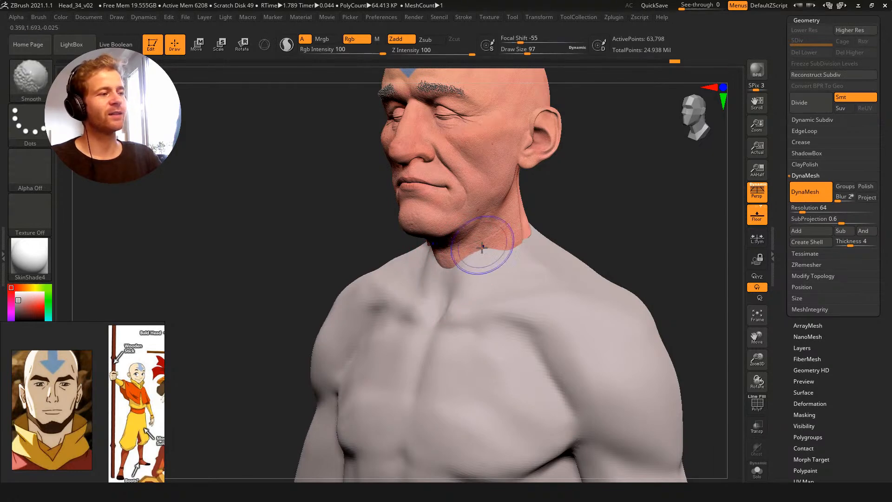
drag(627, 223, 636, 219)
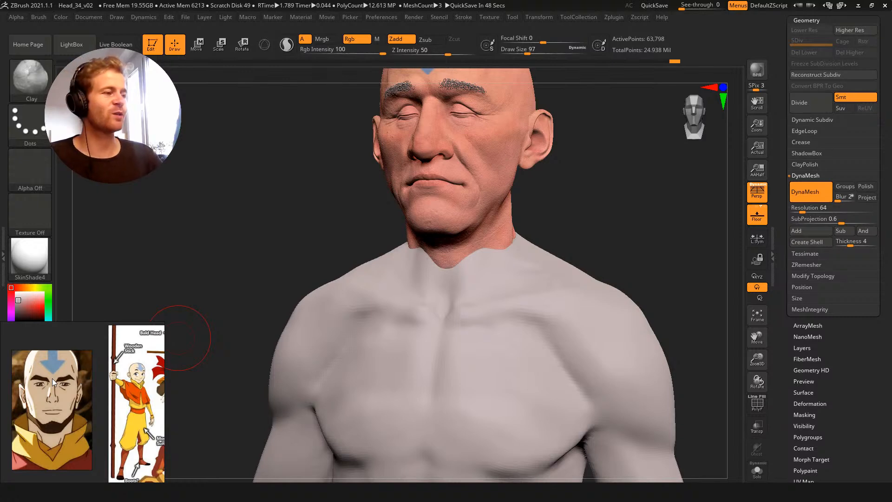
Build up the upper chest below the collarbone with the Clay brush at draw size 257
mouse_move(345, 165)
mouse_down()
mouse_move(502, 263)
mouse_move(358, 237)
mouse_up()
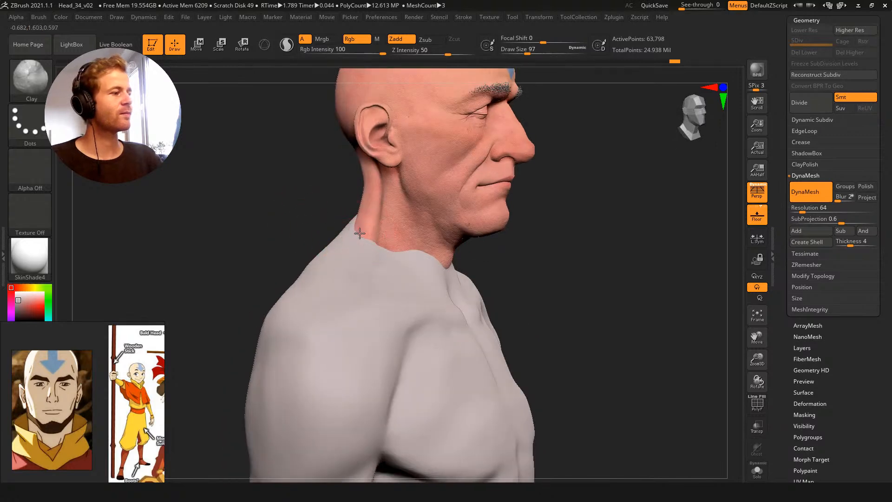
mouse_move(319, 209)
mouse_down()
mouse_move(302, 209)
mouse_move(330, 149)
mouse_move(302, 165)
mouse_move(328, 201)
mouse_move(384, 242)
mouse_move(338, 205)
mouse_move(306, 230)
mouse_up()
key(s)
drag(473, 302, 488, 302)
drag(561, 289, 435, 299)
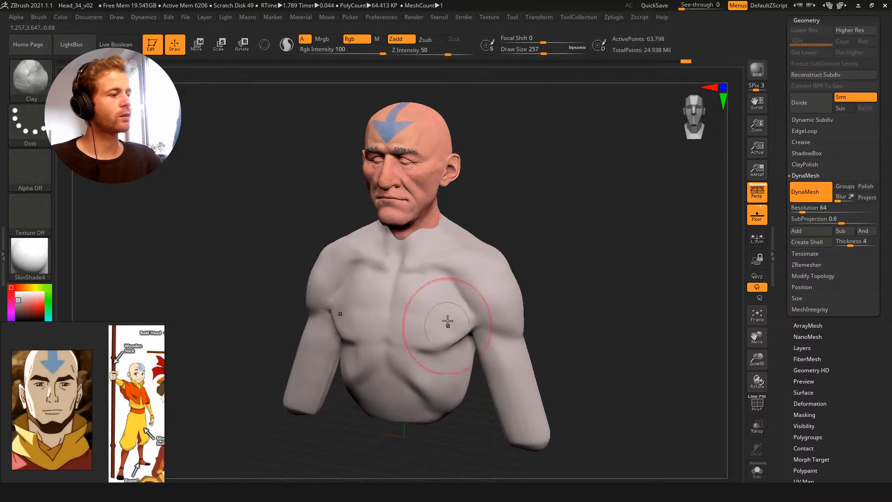
drag(531, 295, 424, 293)
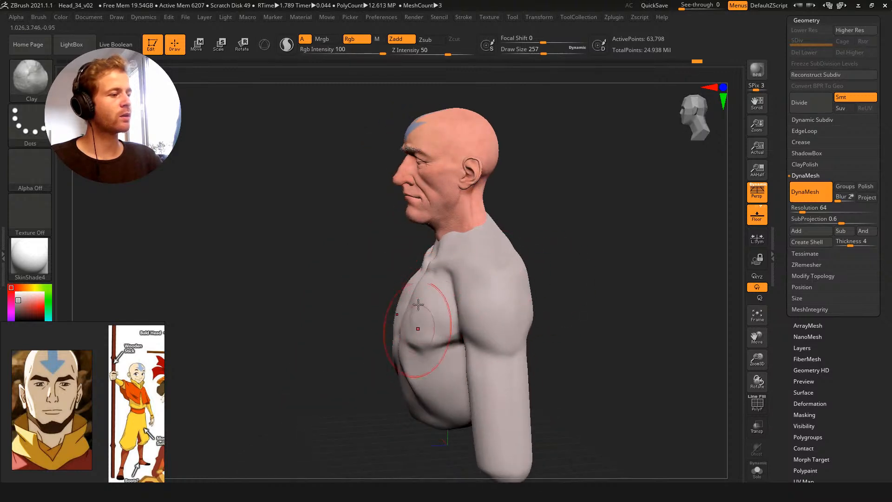
mouse_move(336, 303)
mouse_down()
mouse_move(391, 320)
mouse_move(408, 287)
mouse_up()
drag(322, 224, 358, 234)
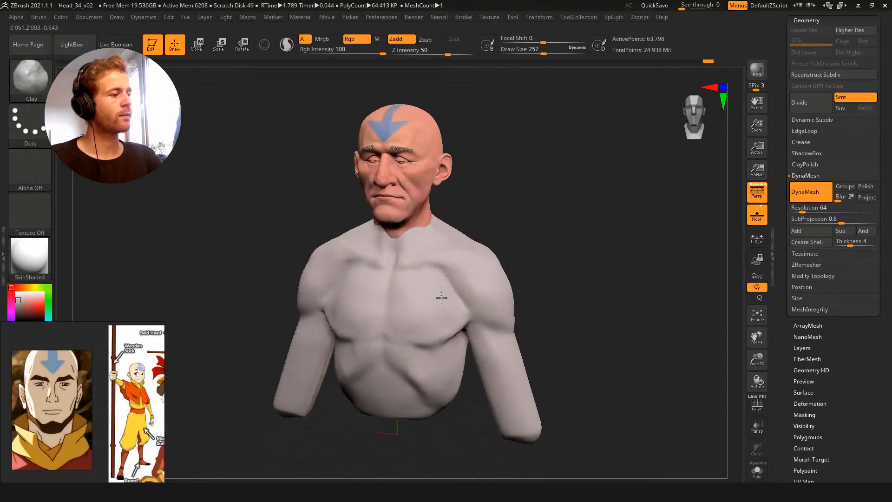
drag(434, 277, 471, 311)
drag(544, 262, 484, 260)
drag(388, 284, 439, 277)
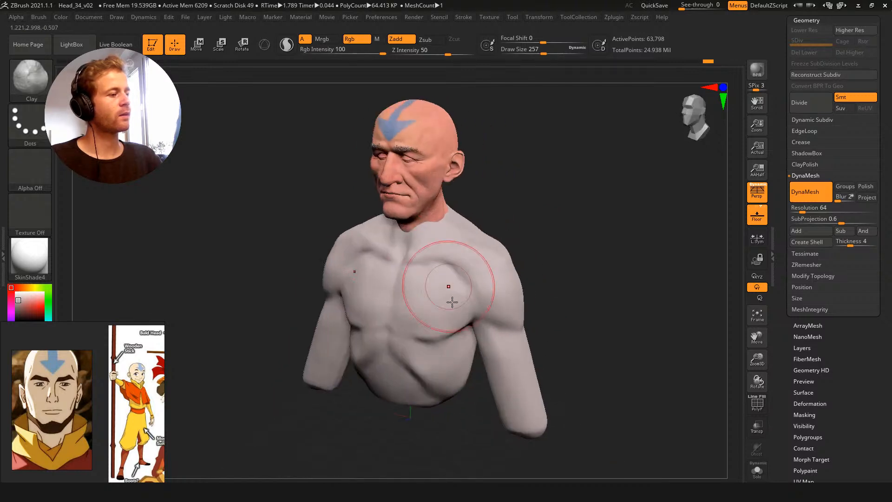
mouse_move(542, 249)
mouse_down()
mouse_move(494, 219)
mouse_move(438, 264)
mouse_move(451, 260)
mouse_move(458, 270)
mouse_up()
Sculpt the outer collarbone near the front deltoid with Clay at draw size 108 and smooth it
key(s)
key(s)
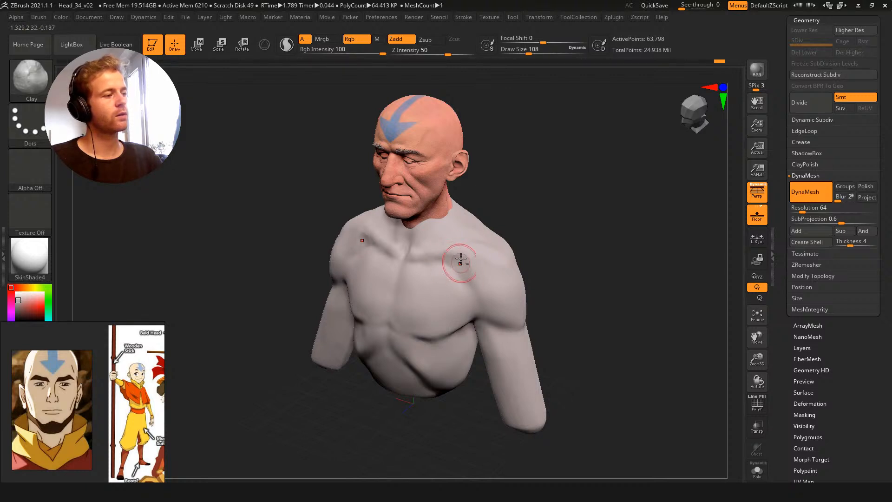
key(shift)
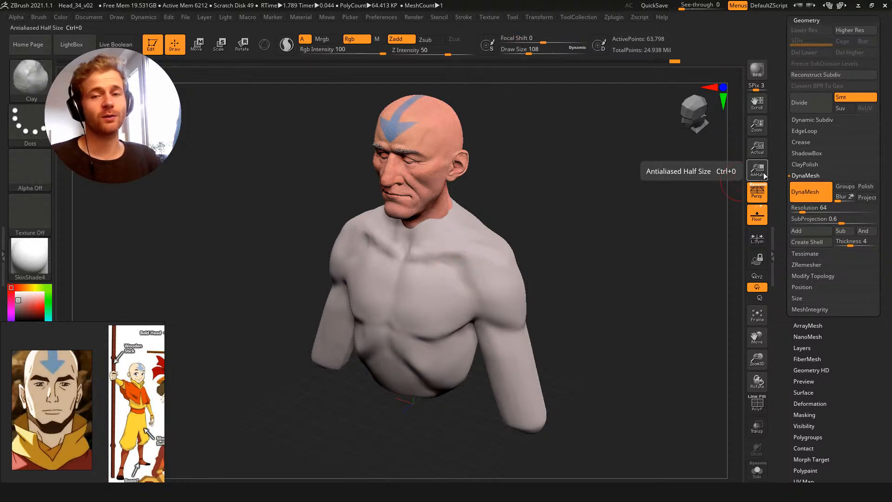
Define the collarbones and the sternal notch with the Clay brush at draw size 90
mouse_move(565, 212)
mouse_down()
mouse_move(528, 225)
mouse_move(599, 222)
mouse_move(571, 193)
mouse_move(579, 65)
mouse_up()
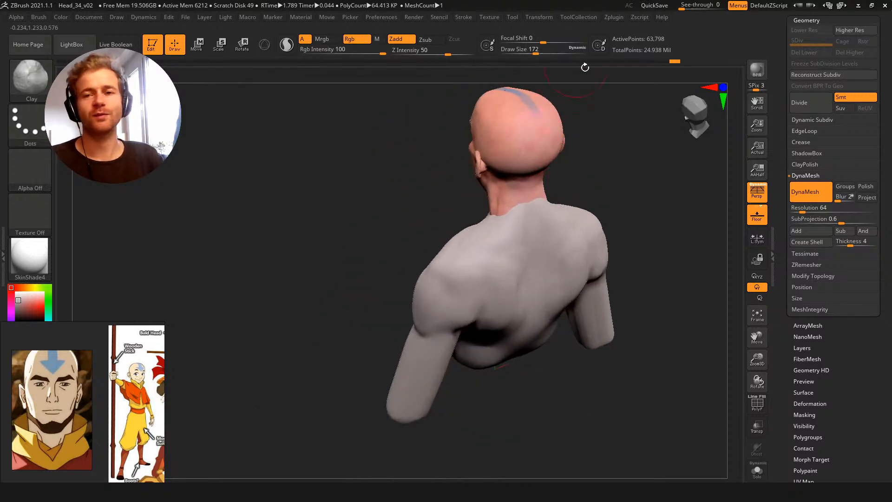
drag(592, 171, 508, 205)
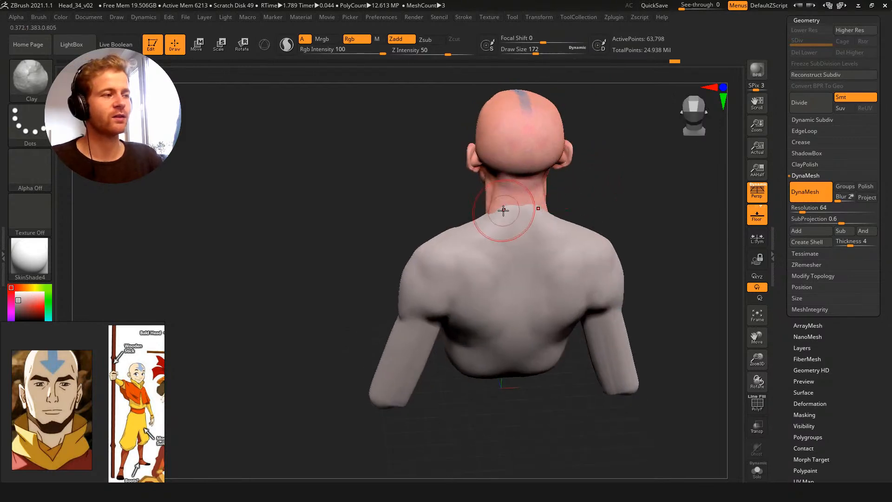
mouse_move(434, 186)
mouse_down()
mouse_move(465, 168)
mouse_move(553, 151)
mouse_move(576, 195)
mouse_move(620, 163)
mouse_move(670, 167)
mouse_up()
key(s)
mouse_move(492, 224)
mouse_down()
mouse_move(483, 224)
mouse_move(493, 265)
mouse_up()
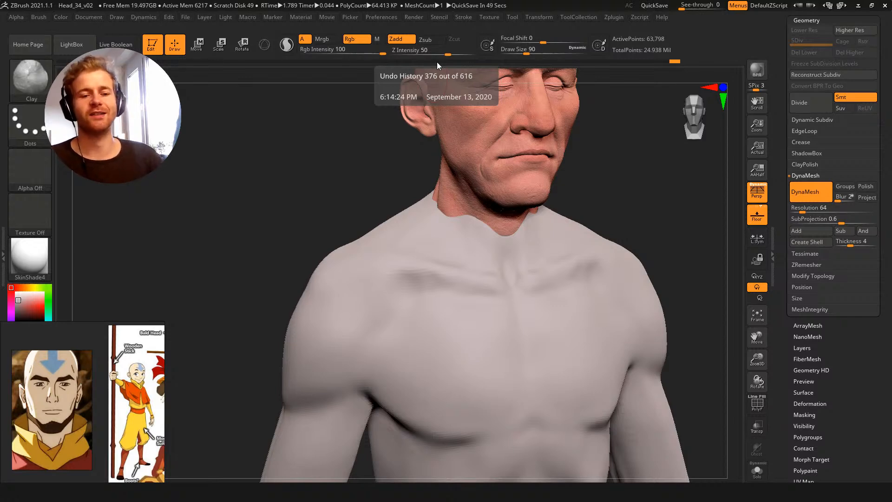
mouse_move(620, 197)
mouse_down()
mouse_move(592, 165)
mouse_move(584, 183)
mouse_move(596, 179)
mouse_up()
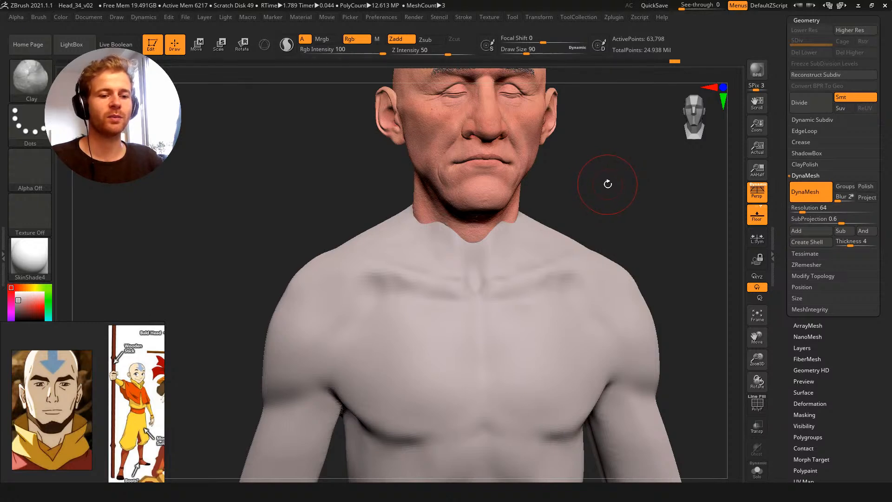
mouse_move(603, 177)
mouse_down()
mouse_move(590, 165)
mouse_move(598, 168)
mouse_up()
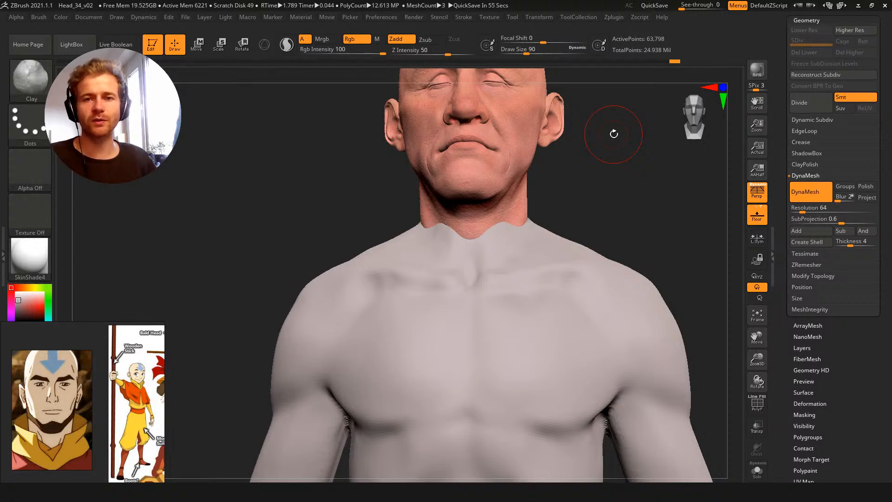
Build up the trapezius and upper back with the Clay brush at draw size 212
mouse_move(335, 205)
mouse_down()
mouse_move(365, 215)
mouse_move(344, 191)
mouse_move(367, 196)
mouse_up()
key(bracketright)
key(bracketright)
key(bracketright)
key(bracketright)
drag(319, 163, 339, 171)
mouse_move(339, 245)
shift+mouse_down()
mouse_move(331, 239)
mouse_move(339, 238)
shift+mouse_up()
drag(289, 186, 383, 240)
drag(496, 213, 558, 214)
key(bracketright)
key(bracketright)
key(bracketright)
key(bracketright)
key(bracketright)
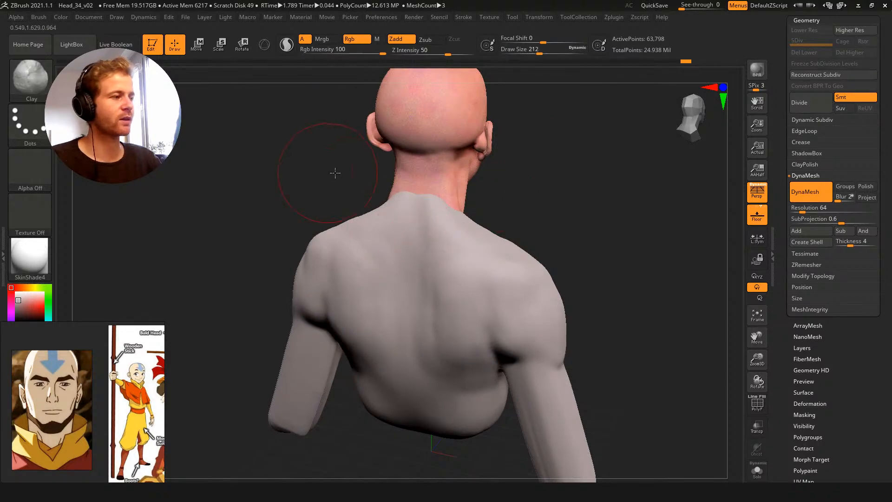
Refine the upper back and rear neck base with the Clay brush at draw size 172
shift+drag(330, 171, 350, 233)
key(bracketleft)
key(bracketleft)
key(bracketleft)
key(bracketleft)
key(bracketleft)
mouse_move(308, 175)
mouse_down()
mouse_move(344, 185)
mouse_move(357, 209)
mouse_up()
key(bracketright)
key(bracketright)
key(bracketright)
key(bracketright)
drag(540, 183, 548, 212)
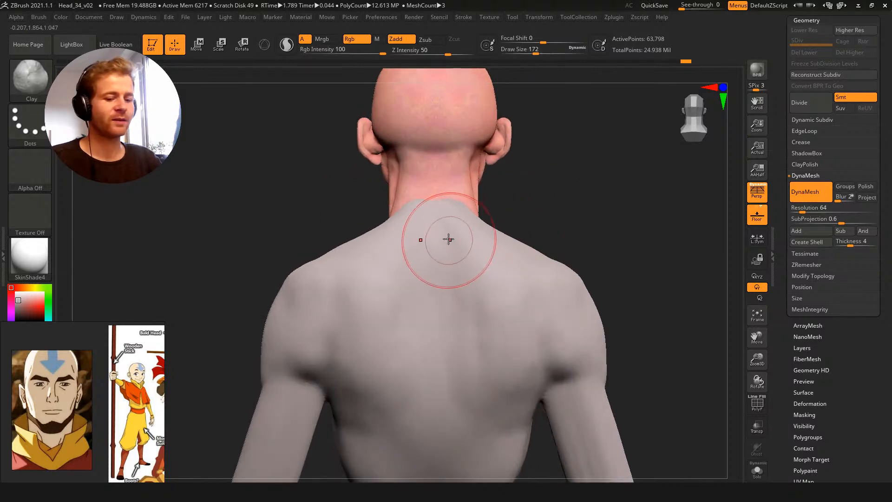
Sculpt the vertebrae along the upper spine with the Clay brush at draw size 56
key(bracketleft)
key(bracketleft)
key(bracketleft)
key(bracketleft)
key(bracketleft)
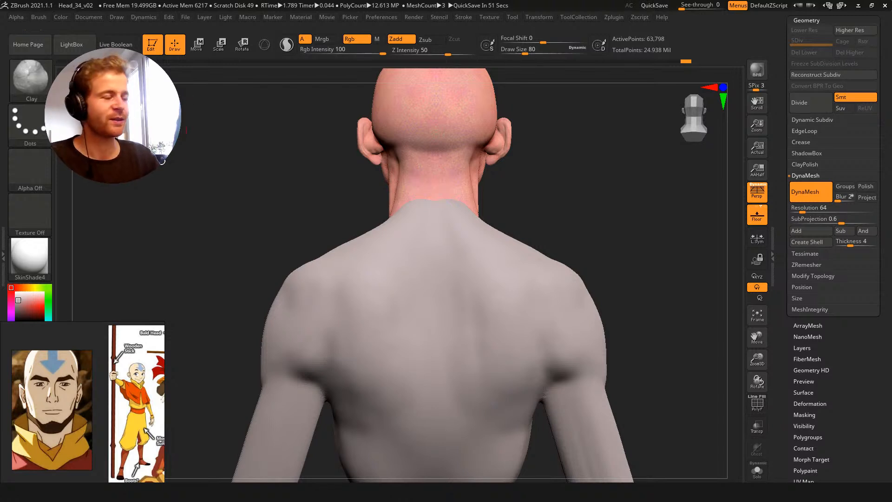
mouse_move(248, 214)
mouse_down()
mouse_move(296, 194)
mouse_move(307, 221)
mouse_up()
key(s)
drag(485, 226, 479, 226)
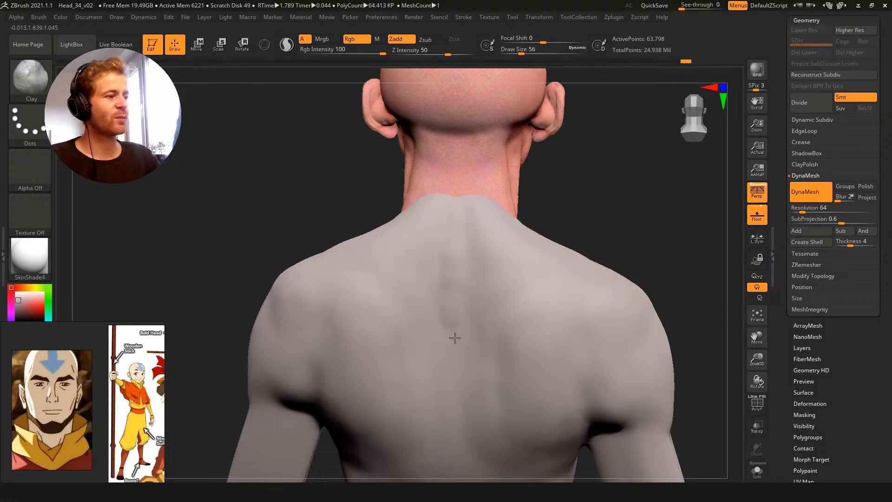
alt+drag(557, 200, 539, 195)
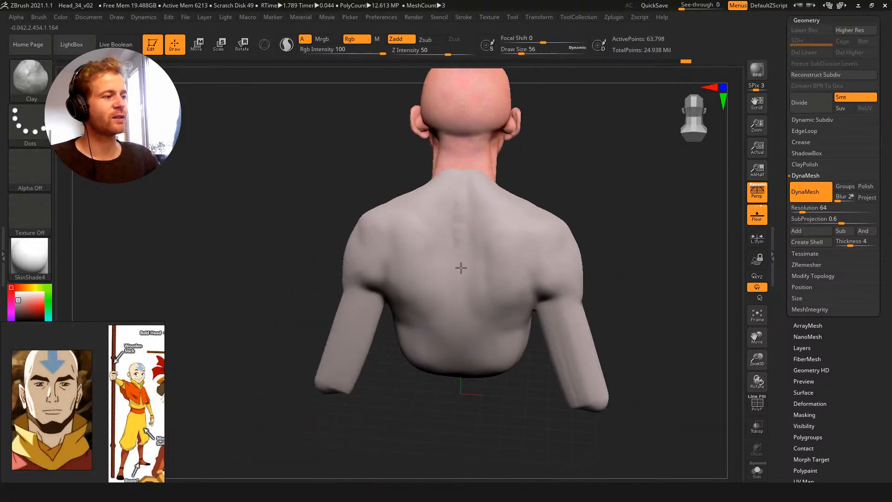
Build up the back below the shoulder blades with the Clay brush at draw size 212 and smooth it
key(s)
mouse_move(454, 340)
mouse_down()
mouse_move(511, 338)
mouse_move(478, 333)
mouse_move(478, 367)
mouse_move(499, 353)
mouse_up()
drag(558, 400, 532, 403)
mouse_move(484, 342)
shift+mouse_down()
mouse_move(494, 356)
mouse_move(540, 349)
shift+mouse_up()
drag(648, 309, 652, 279)
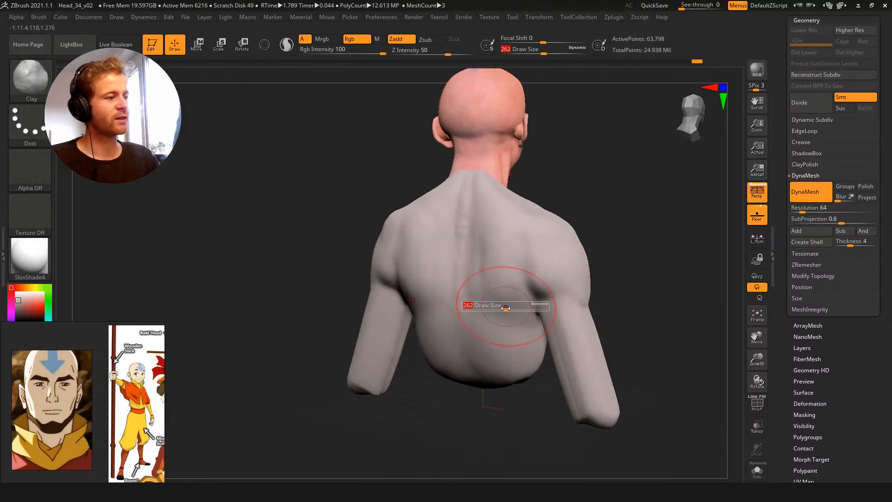
mouse_move(497, 298)
mouse_down()
mouse_move(506, 305)
mouse_move(511, 285)
mouse_up()
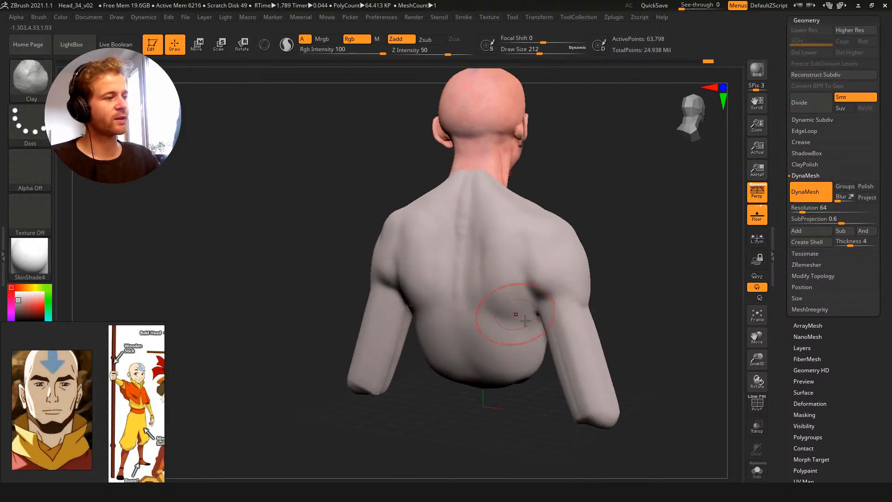
shift+drag(614, 286, 577, 259)
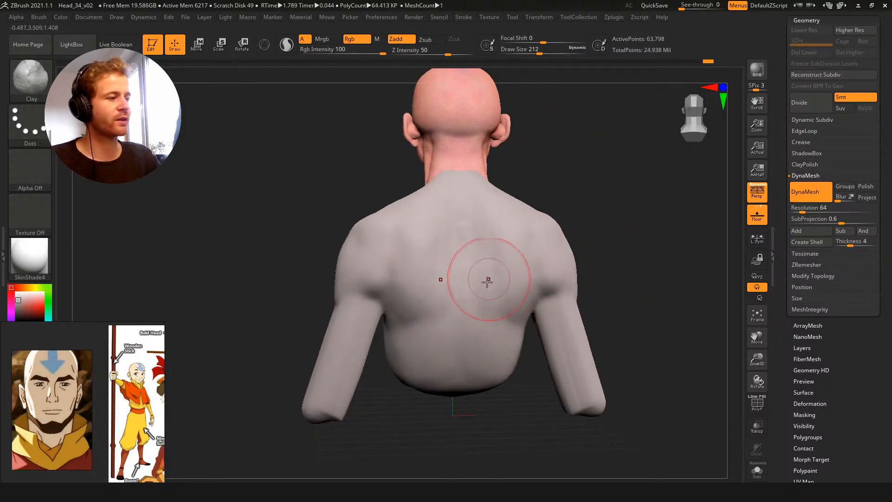
drag(584, 265, 498, 309)
shift+drag(373, 179, 501, 236)
Adjust the torso's side profile with the Move brush at draw size 251
drag(548, 195, 568, 117)
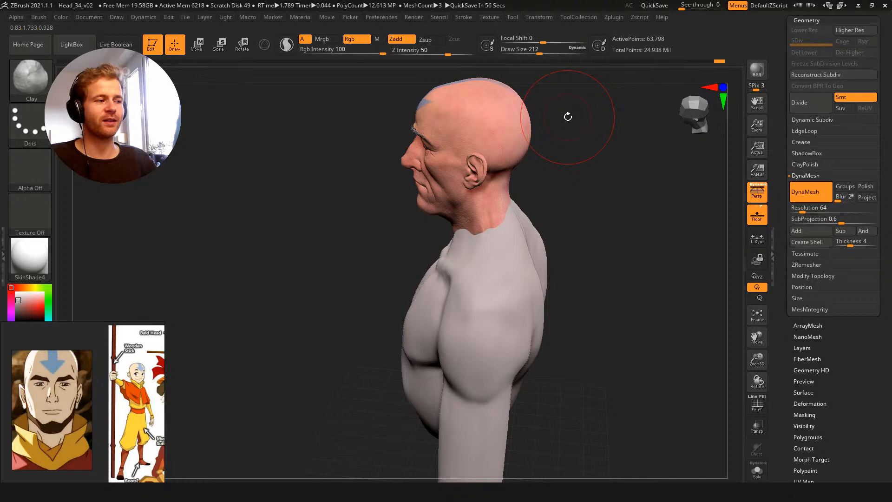
key(b)
key(m)
key(v)
drag(383, 298, 472, 328)
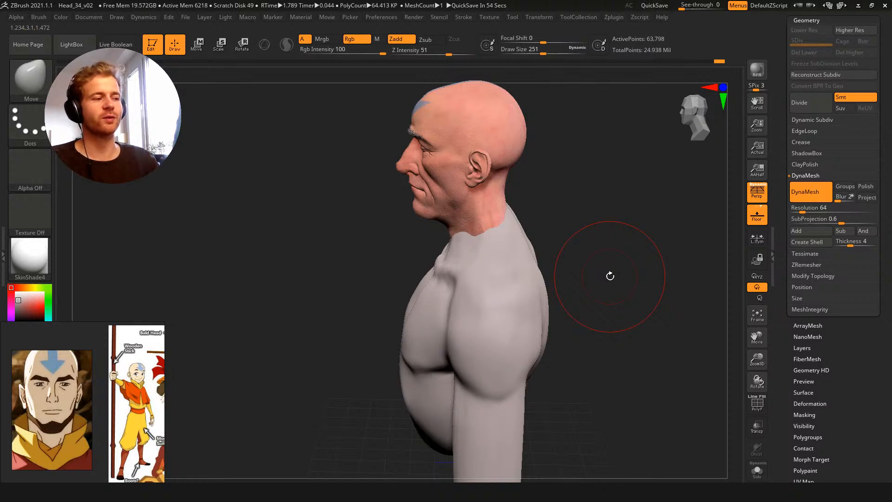
drag(370, 291, 399, 279)
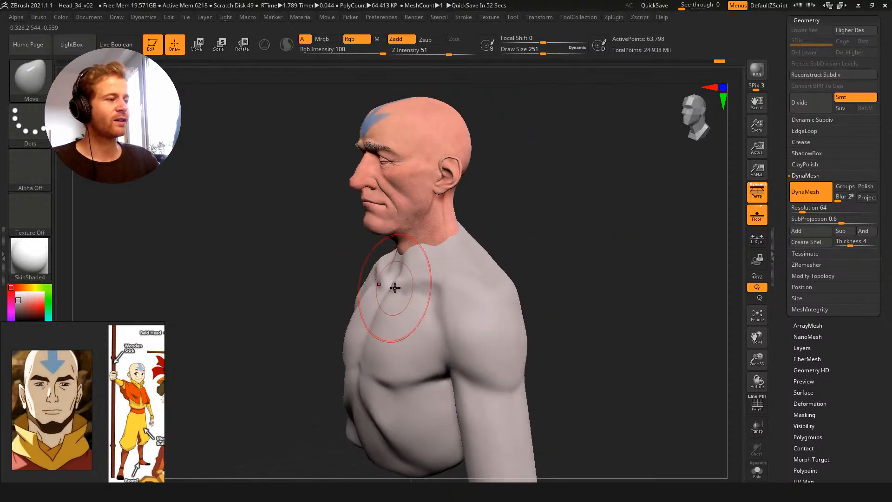
Reshape the front neck base where it meets the head with the Move brush, reducing the draw size to 136 and 97
mouse_move(338, 243)
mouse_down()
mouse_move(417, 259)
mouse_move(378, 265)
mouse_move(409, 261)
mouse_up()
key(s)
drag(366, 243, 425, 230)
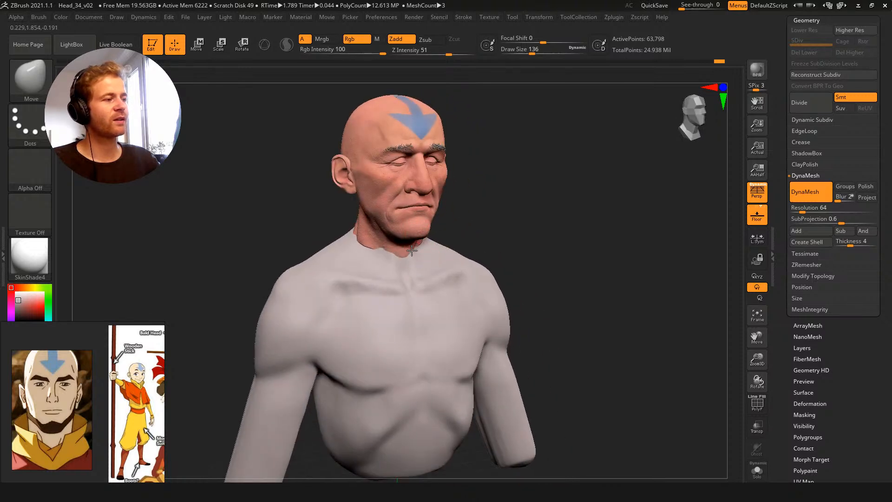
drag(318, 226, 341, 223)
key(s)
drag(365, 253, 360, 253)
mouse_move(366, 250)
mouse_down()
mouse_move(353, 222)
mouse_move(268, 208)
mouse_move(281, 203)
mouse_up()
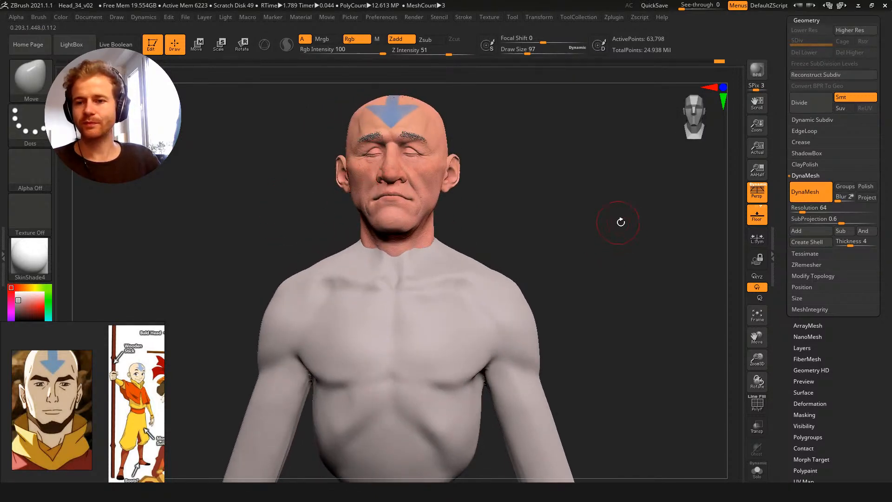
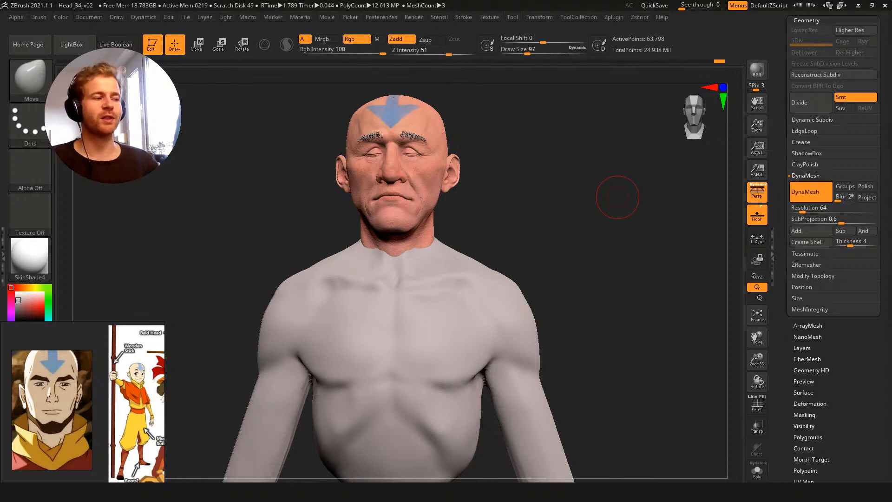
Sculpt the area above the collarbone with the Clay brush at draw size 71
drag(593, 237, 659, 207)
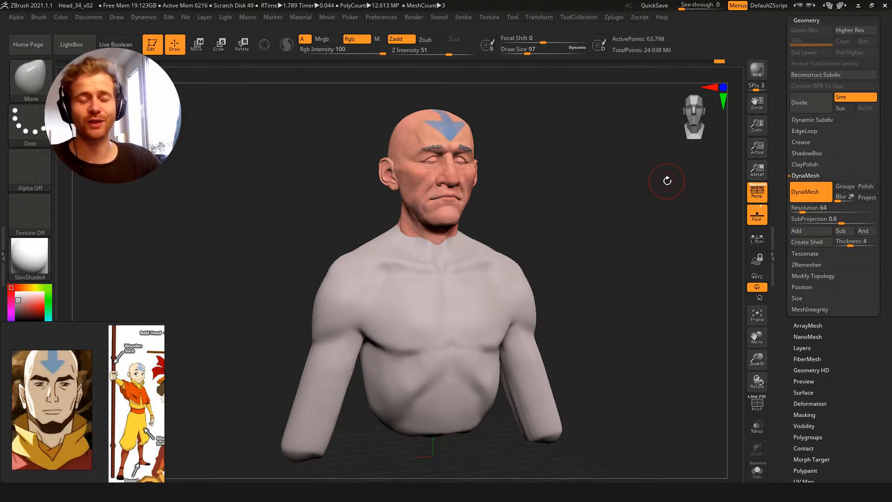
mouse_move(589, 222)
mouse_down()
mouse_move(571, 225)
mouse_move(579, 223)
mouse_move(577, 171)
mouse_move(552, 207)
mouse_move(535, 196)
mouse_move(523, 221)
mouse_up()
key(b)
key(c)
key(l)
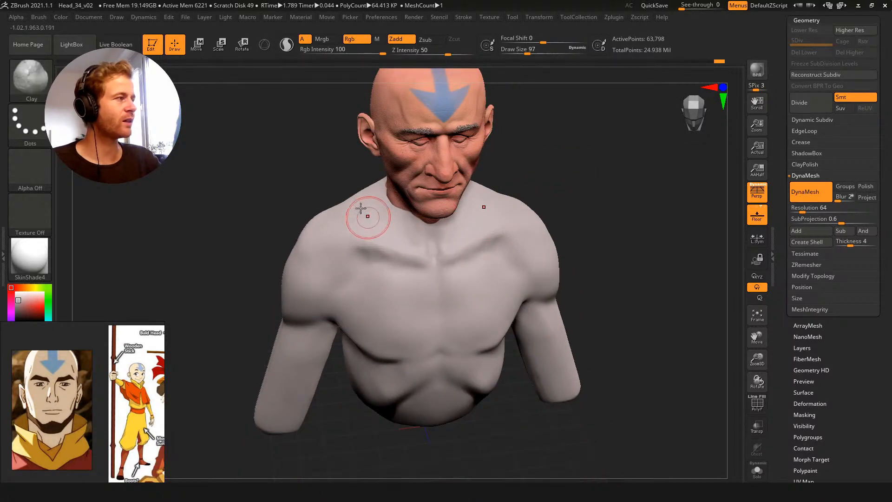
drag(369, 219, 330, 183)
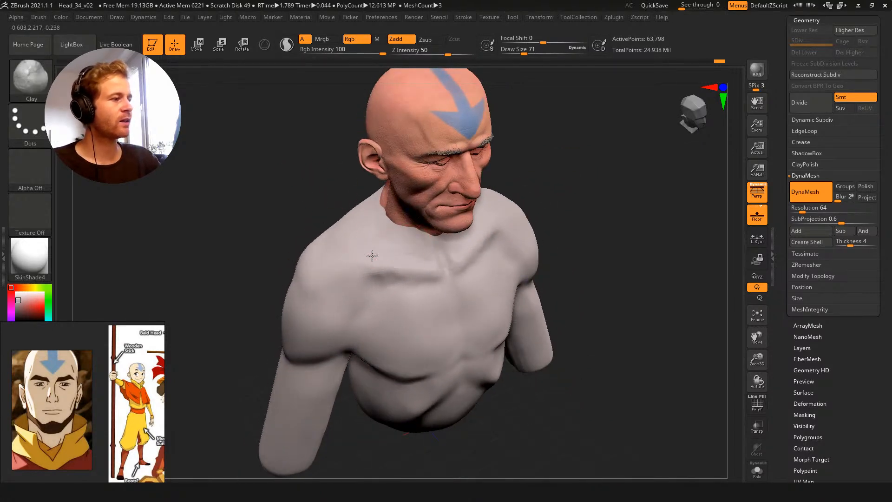
right_drag(349, 243, 389, 255)
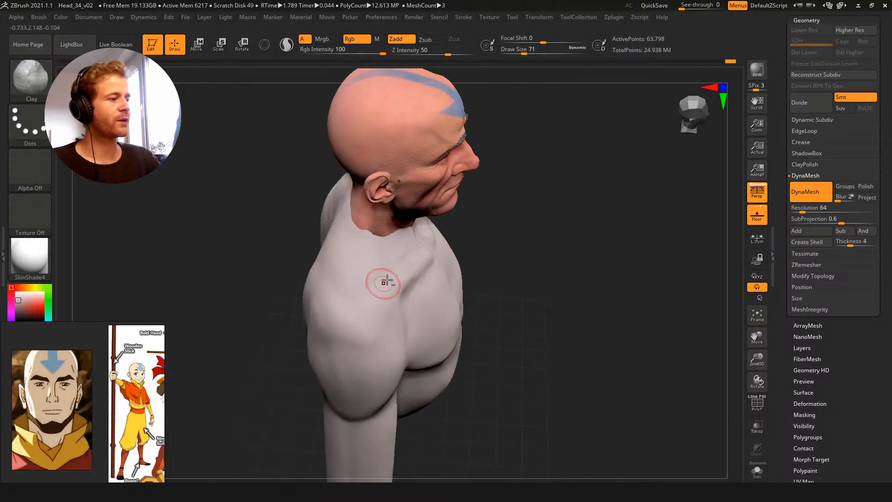
right_drag(389, 290, 397, 249)
Shape the trapezius slope beside the neck with the Clay brush at draw size 120 and smooth it at 154
key(s)
drag(409, 248, 375, 262)
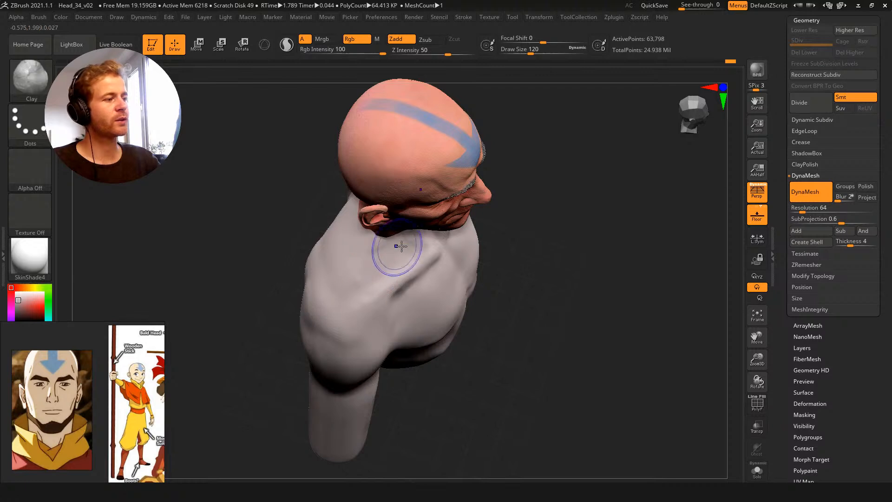
right_drag(390, 271, 614, 208)
right_drag(644, 257, 615, 229)
mouse_move(408, 199)
mouse_down()
mouse_move(371, 244)
mouse_move(362, 227)
mouse_up()
key(s)
shift+drag(410, 197, 374, 253)
Refine the outer chest and upper arm with the Clay brush at draw size 154
right_drag(312, 116, 297, 103)
alt+right_drag(296, 103, 274, 62)
mouse_move(539, 234)
mouse_down()
mouse_move(531, 253)
mouse_move(506, 257)
mouse_up()
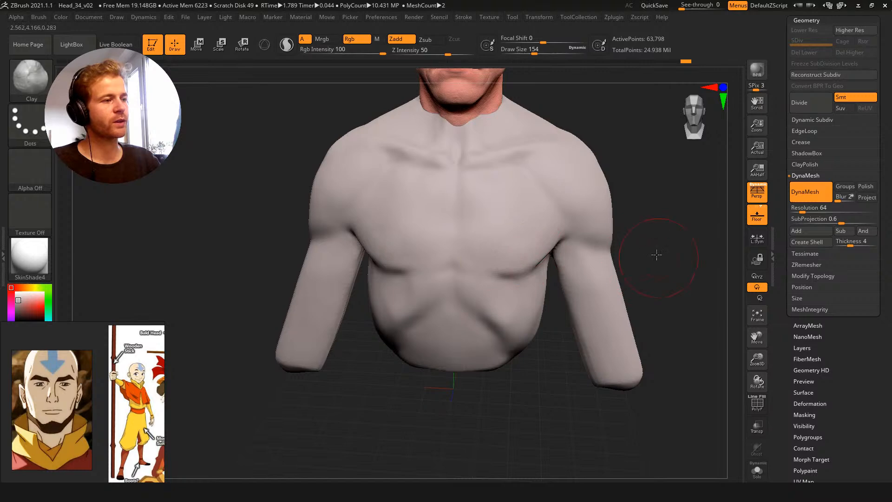
right_drag(659, 257, 607, 245)
mouse_move(624, 270)
mouse_down()
mouse_move(634, 260)
mouse_move(651, 271)
mouse_up()
mouse_move(660, 271)
right_down()
mouse_move(690, 252)
mouse_move(650, 270)
right_up()
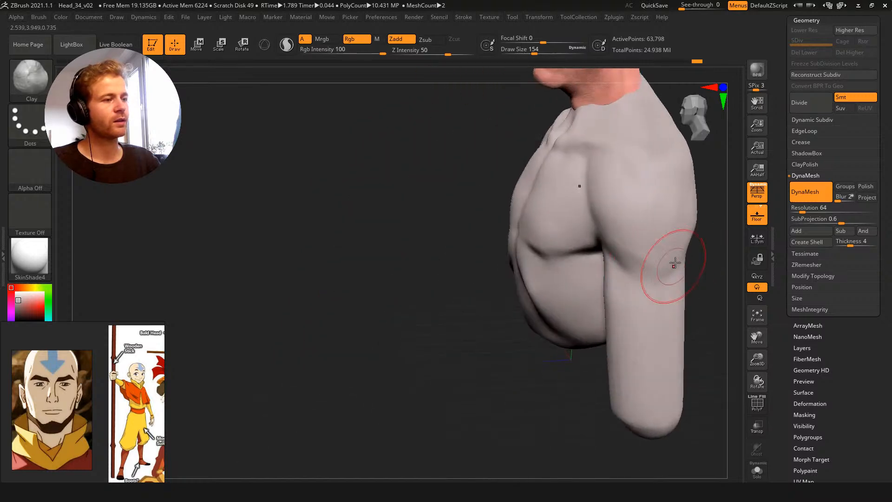
alt+right_drag(480, 183, 409, 224)
right_drag(409, 223, 326, 225)
ctrl+right_drag(382, 218, 395, 197)
Collapse the Geometry settings and open the subtool list with the torso mesh in view
click(821, 20)
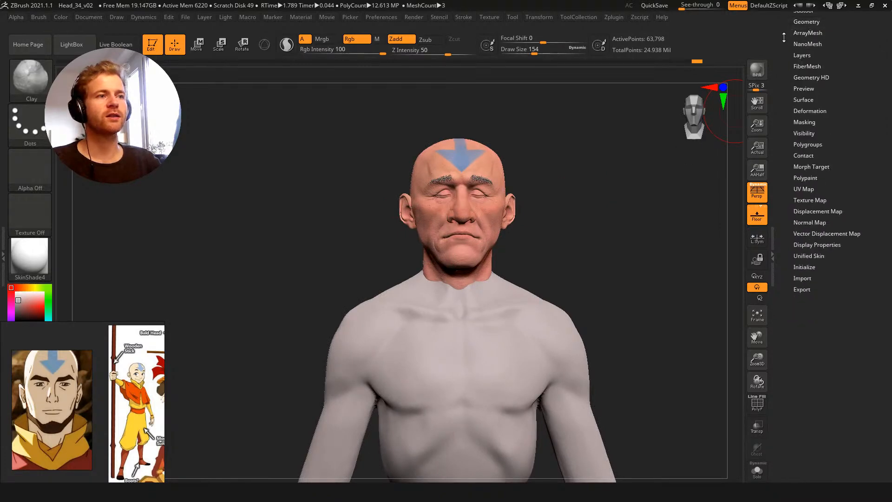
drag(788, 21, 790, 98)
click(804, 107)
mouse_move(812, 219)
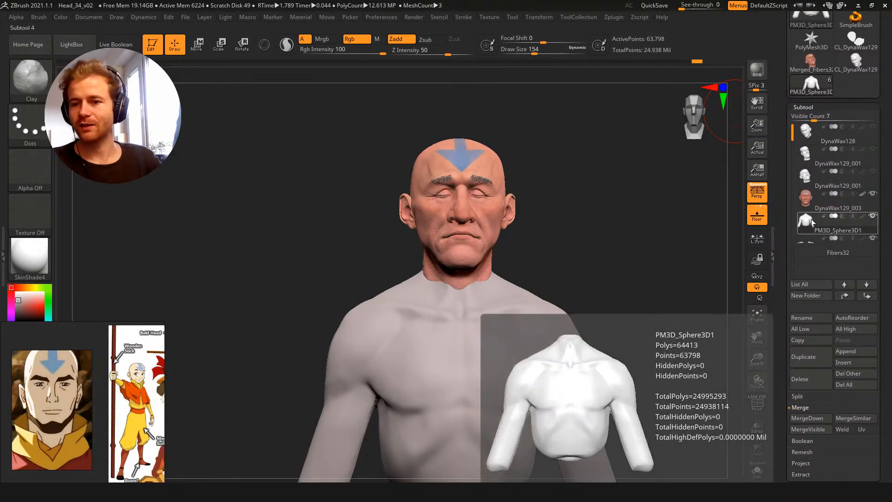
Reduce the Clay brush to draw size 20 and frame the neck and chest from the front
drag(576, 233, 613, 77)
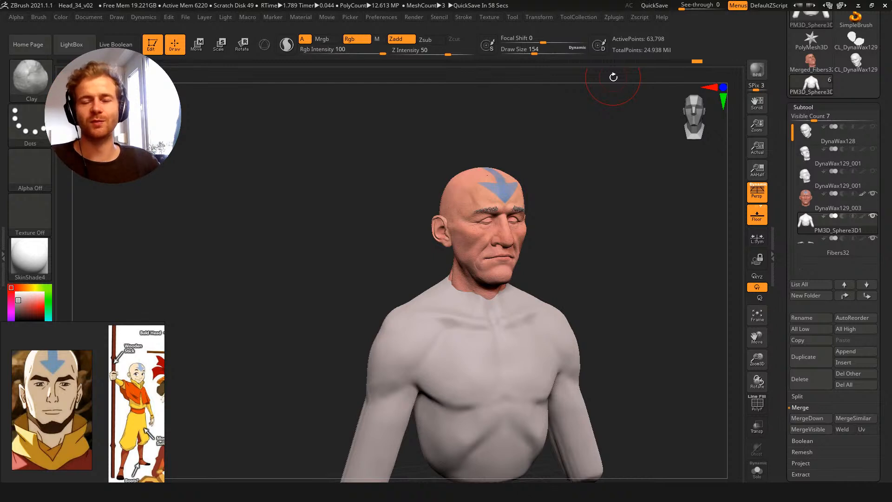
mouse_move(378, 205)
shift+mouse_down()
mouse_move(364, 219)
mouse_move(375, 260)
shift+mouse_up()
alt+drag(600, 158, 648, 187)
key(s)
drag(488, 285, 478, 283)
key(s)
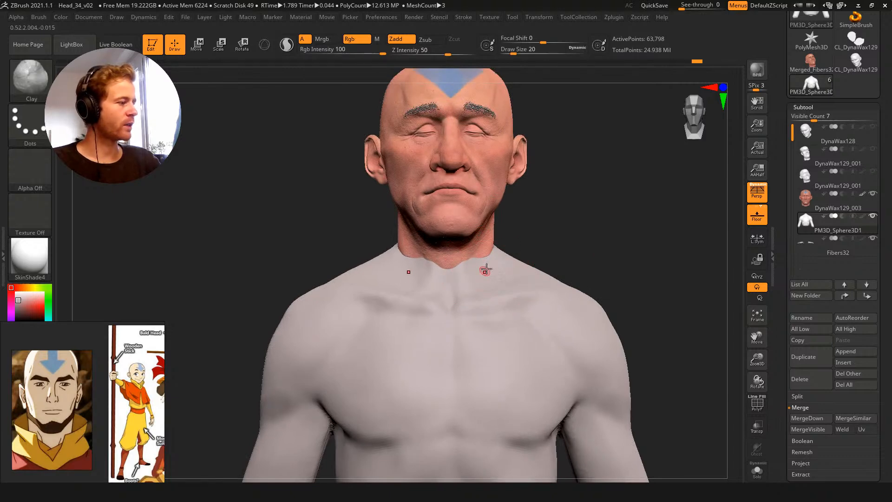
mouse_move(519, 231)
mouse_down()
mouse_move(542, 199)
mouse_move(482, 293)
mouse_up()
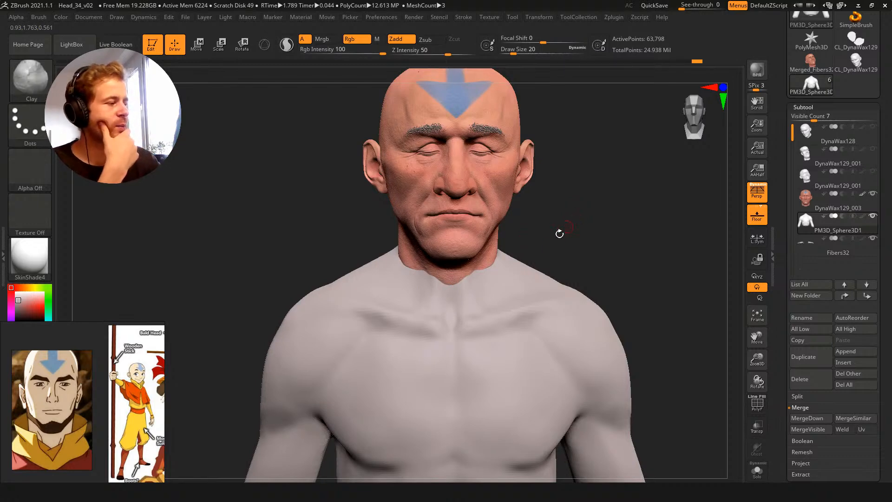
Move the reference board into view and examine the character's robe collar around the neck up close
right_drag(87, 408, 132, 384)
middle_drag(123, 391, 93, 397)
middle_drag(145, 419, 117, 410)
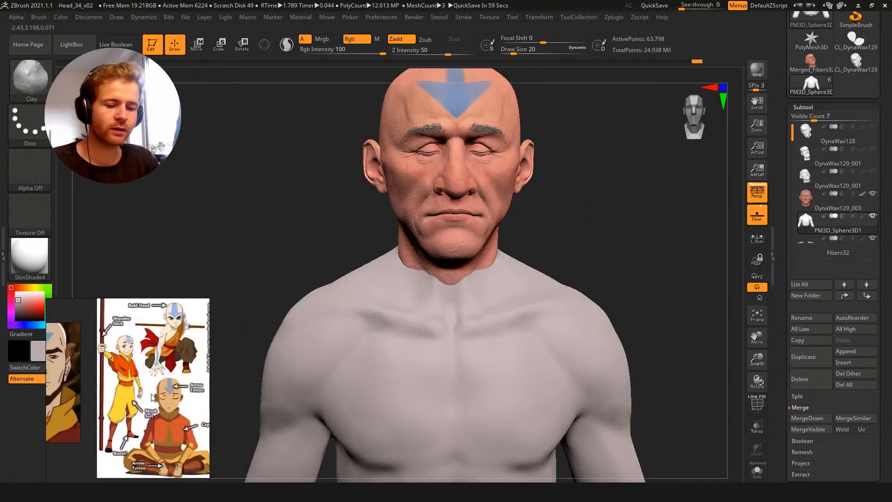
scroll(150, 395, up, 5)
middle_drag(172, 401, 362, 458)
middle_drag(133, 410, 257, 306)
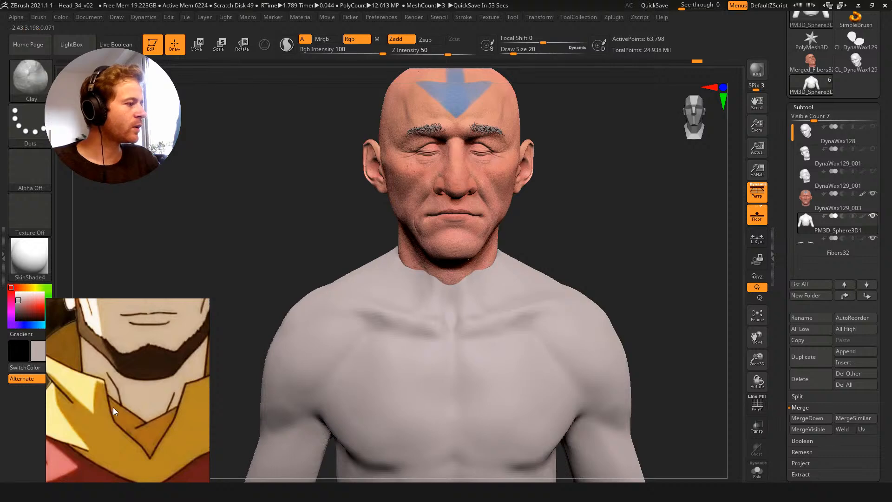
middle_drag(180, 405, 138, 412)
scroll(121, 408, down, 5)
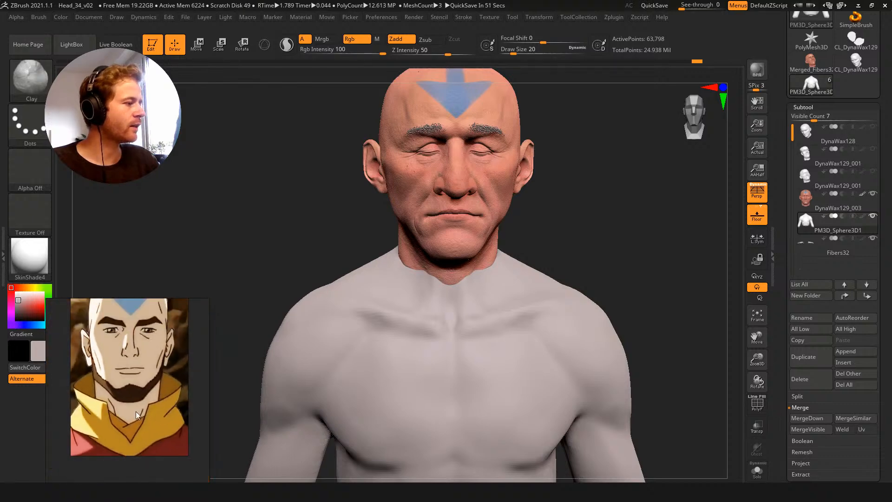
middle_drag(142, 416, 157, 412)
scroll(138, 408, down, 3)
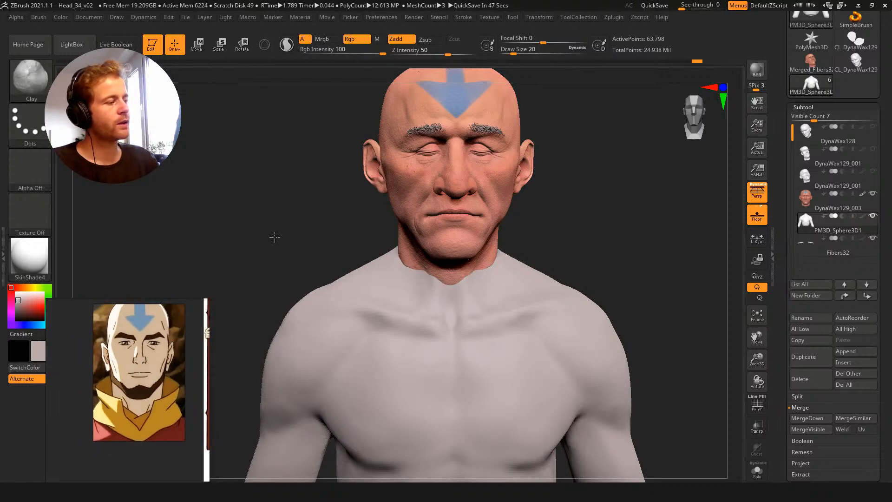
Arrange the reference board to show both the bearded portrait and the full-body costume sheet
drag(274, 238, 278, 237)
drag(135, 394, 118, 389)
scroll(118, 389, up, 1)
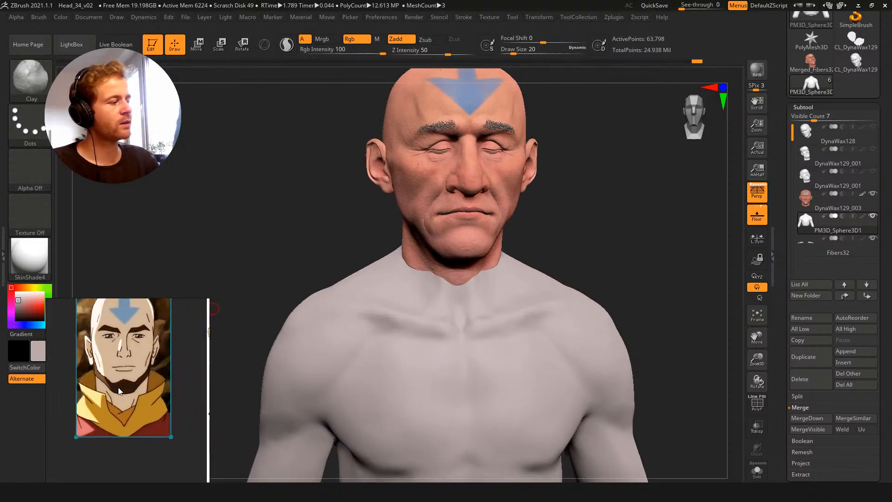
scroll(160, 382, down, 2)
scroll(186, 381, up, 4)
scroll(197, 382, up, 1)
scroll(156, 367, down, 5)
middle_drag(131, 368, 171, 374)
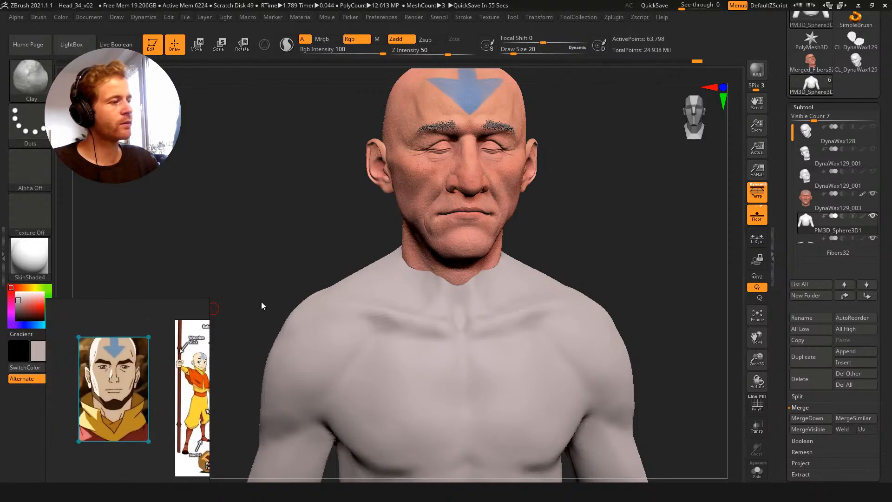
middle_drag(187, 392, 160, 391)
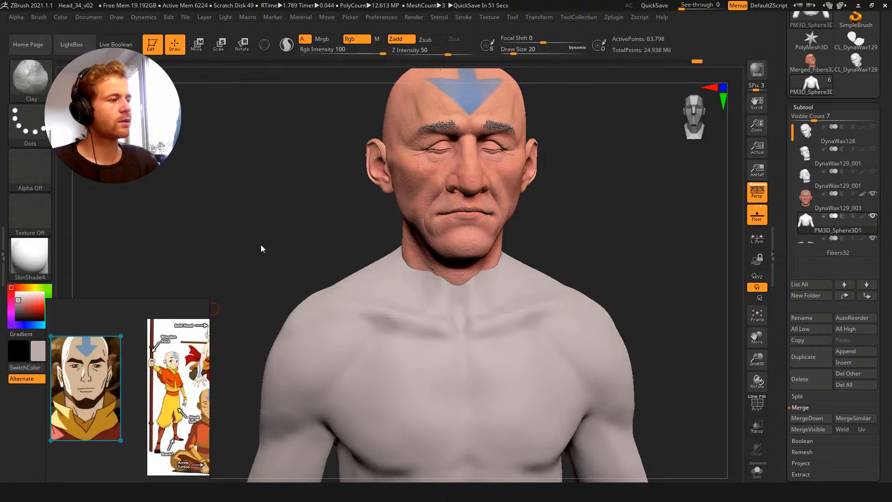
middle_drag(136, 381, 132, 386)
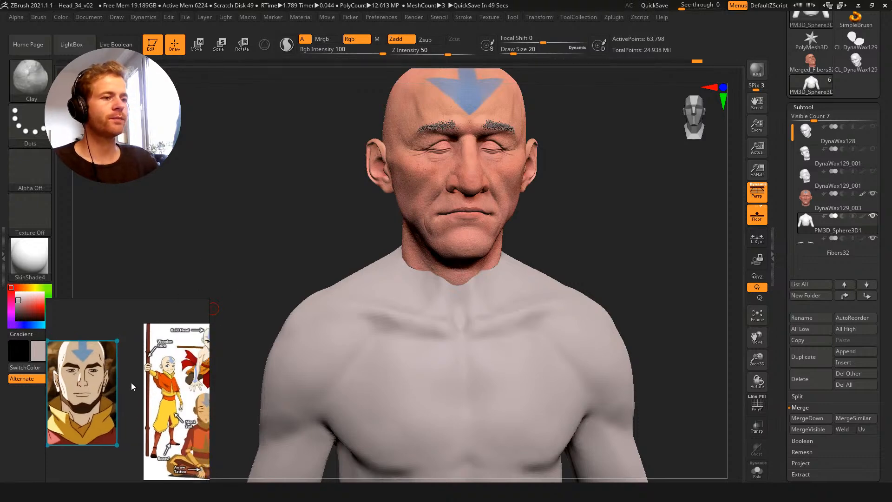
Insert a cylinder as a new subtool below the torso mesh and display its polygon wireframe
click(846, 363)
click(535, 334)
mouse_move(651, 247)
mouse_down()
mouse_move(637, 225)
mouse_move(638, 183)
mouse_move(627, 241)
mouse_move(614, 214)
mouse_up()
key(shift+f)
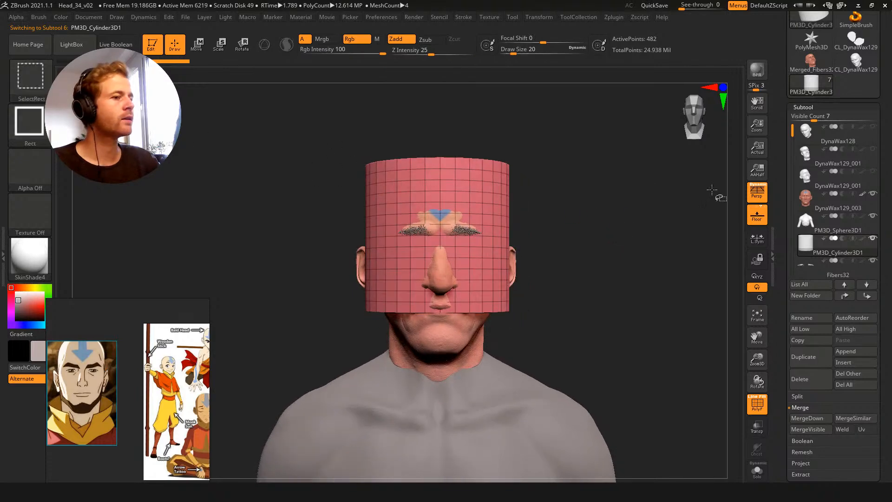
Turn perspective off, hide the cylinder's top and bottom caps and delete them to leave an open tube
key(p)
ctrl+shift+click(32, 88)
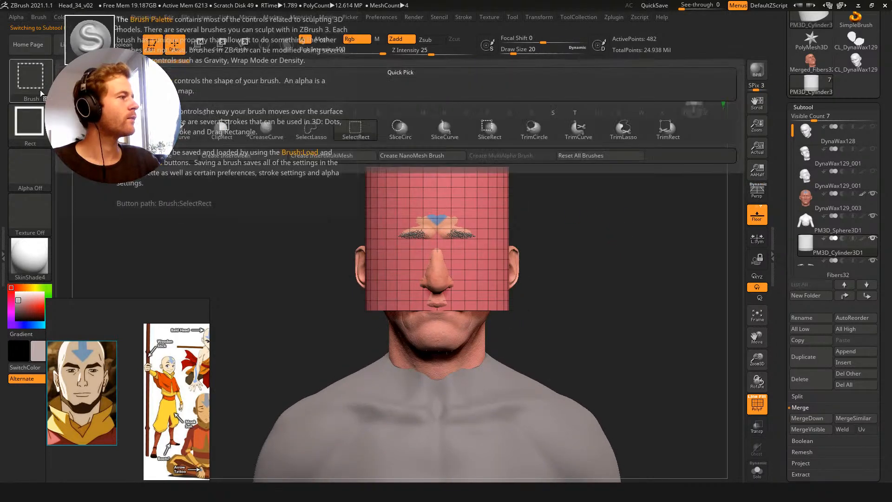
ctrl+drag(260, 98, 550, 168)
ctrl+drag(575, 331, 305, 307)
drag(572, 186, 574, 260)
ctrl+shift+click(455, 281)
ctrl+shift+click(455, 282)
drag(593, 304, 581, 253)
key(alt+s)
ctrl+shift+click(465, 414)
drag(596, 343, 602, 395)
key(3)
click(590, 317)
key(alt+s)
Move the open tube down from the head toward the neck
alt+drag(604, 297, 571, 201)
key(w)
drag(476, 287, 474, 129)
drag(474, 195, 471, 241)
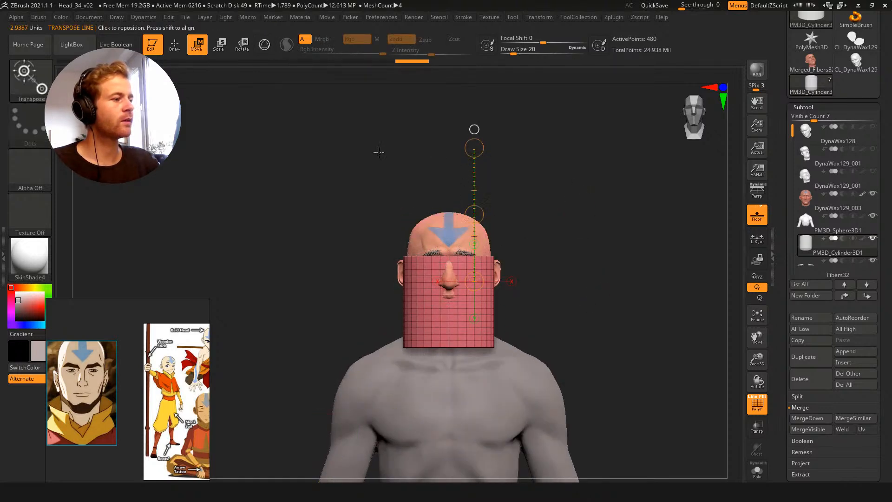
Shorten the tube, tilt it down toward the front in side view and shift it to sit around the neck
shift+drag(403, 156, 413, 167)
key(r)
mouse_move(427, 328)
shift+mouse_down()
mouse_move(428, 142)
mouse_move(459, 152)
mouse_move(428, 199)
mouse_move(428, 235)
shift+mouse_up()
key(w)
key(ctrl+z)
key(r)
drag(427, 143, 468, 159)
key(w)
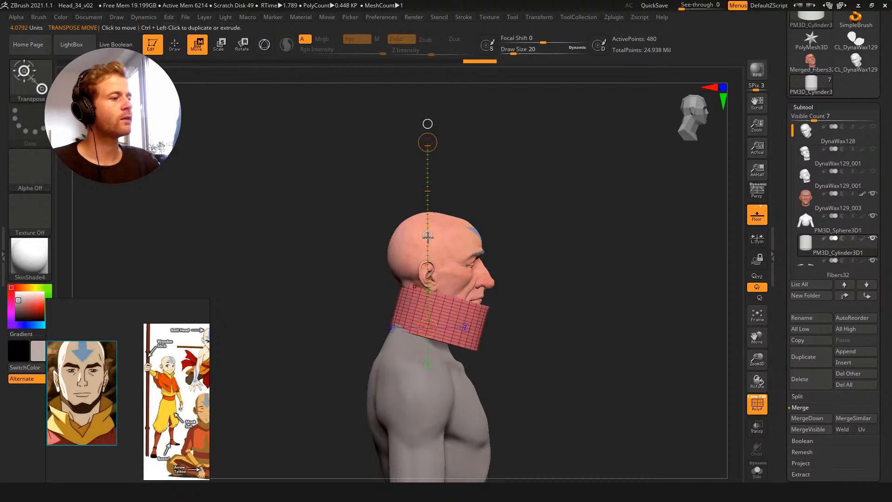
drag(428, 235, 418, 241)
key(q)
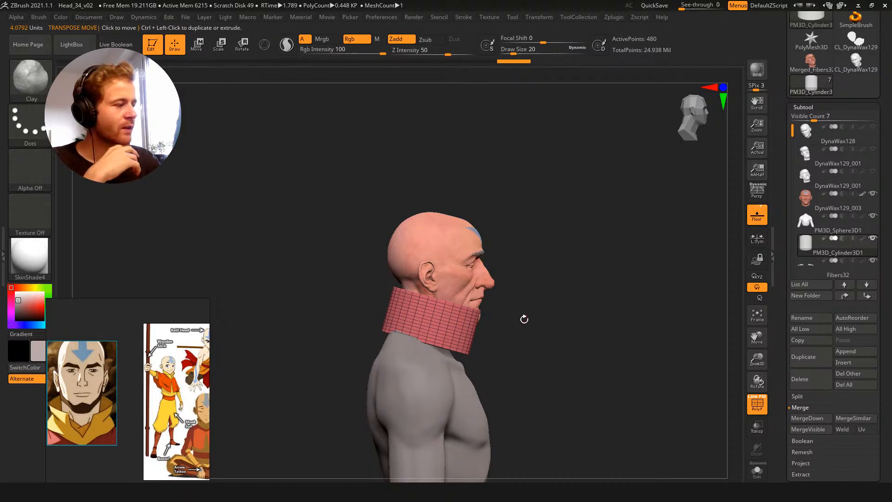
Compare with the collar in the reference portrait and reshape the tube's lower edge around the shoulders using the Move brush
middle_drag(102, 389, 78, 378)
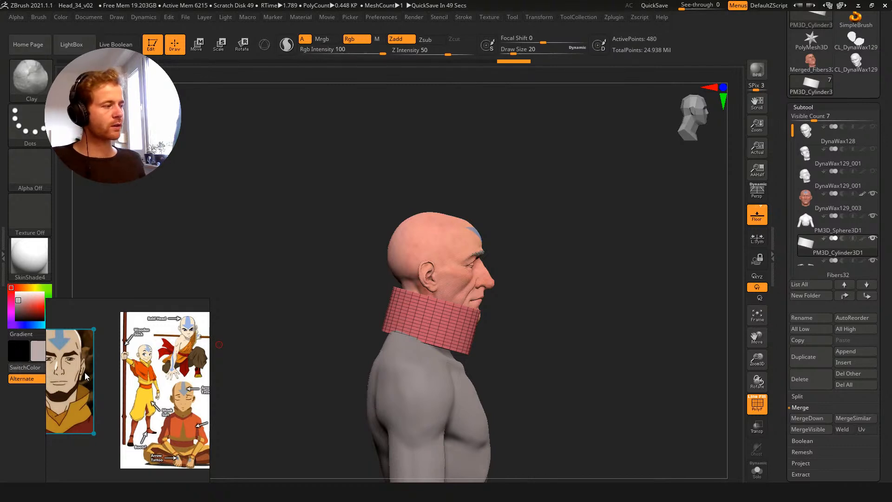
middle_drag(117, 385, 145, 382)
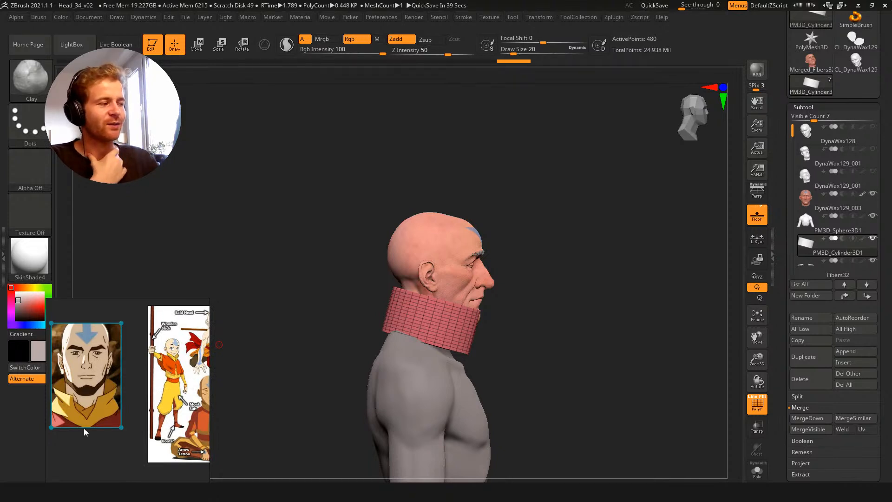
shift+drag(327, 256, 377, 305)
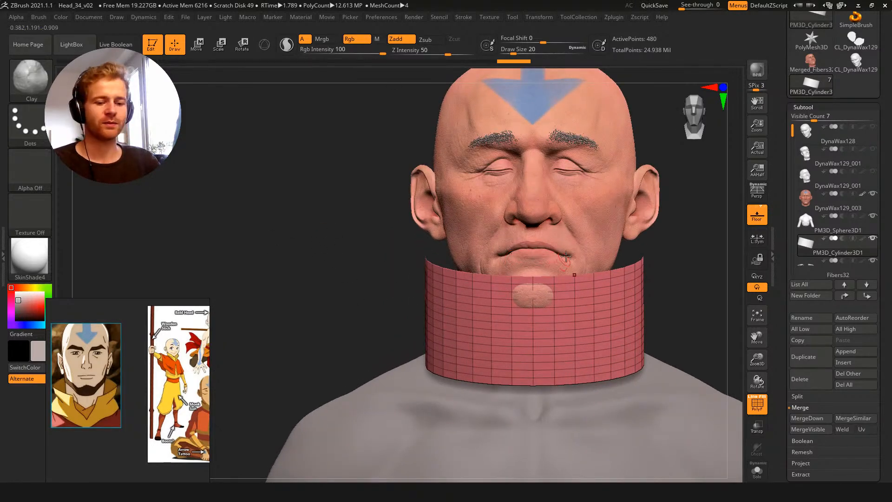
key(b)
key(m)
key(v)
mouse_move(302, 281)
mouse_down()
mouse_move(434, 296)
mouse_move(405, 316)
mouse_up()
drag(536, 378, 592, 389)
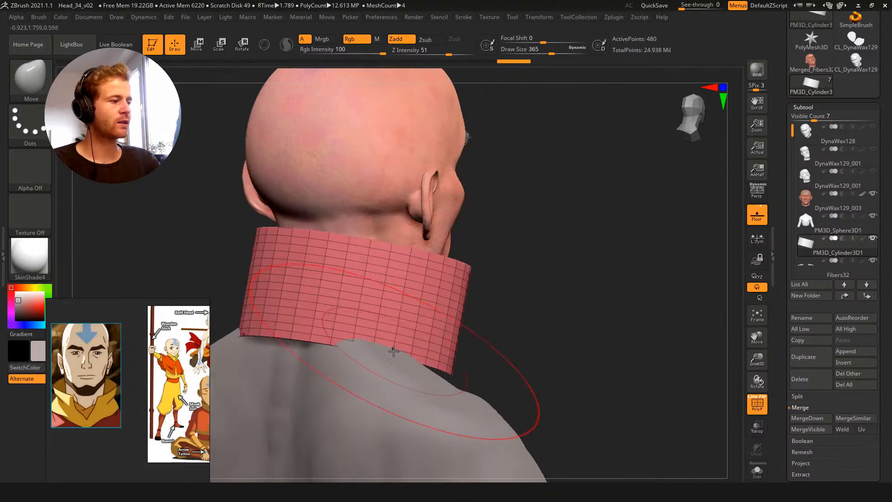
drag(393, 353, 395, 341)
mouse_move(588, 321)
mouse_down()
mouse_move(473, 329)
mouse_move(430, 310)
mouse_move(422, 297)
mouse_move(430, 293)
mouse_up()
mouse_move(587, 266)
mouse_down()
mouse_move(486, 268)
mouse_move(598, 269)
mouse_up()
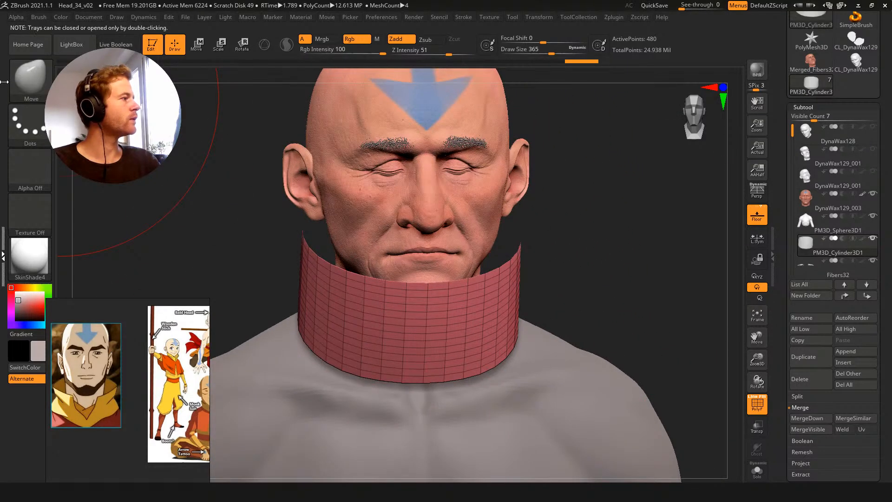
Dock the Dynamics palette in the side tray to keep the cloth simulation settings at hand
double_click(3, 256)
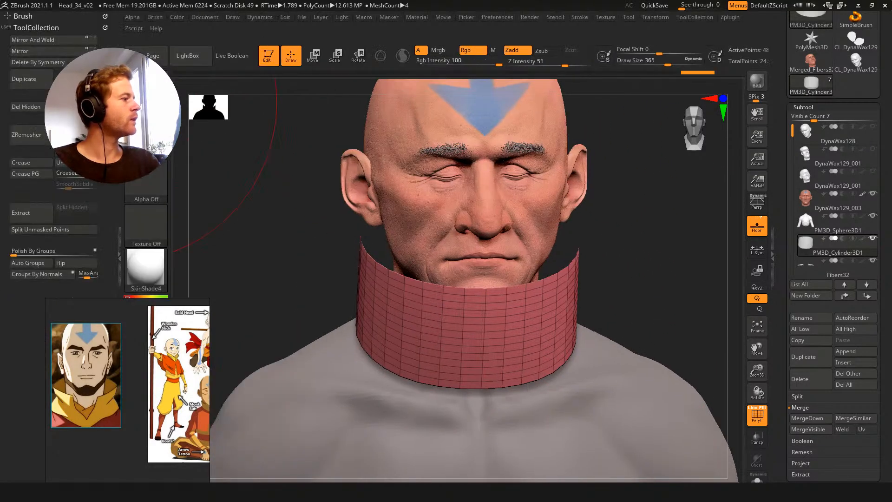
click(265, 18)
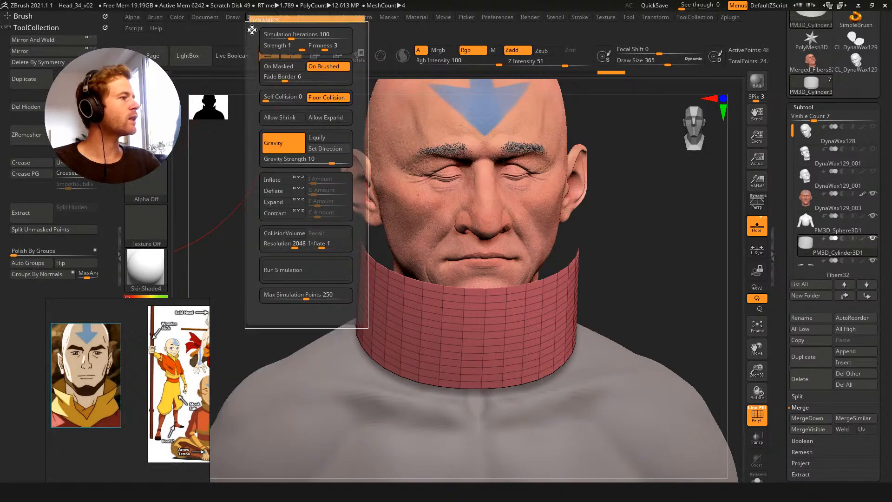
drag(252, 30, 51, 21)
Remove alternate horizontal edge loops from the collar with the ZModeler brush for larger, more even polygons
mouse_move(613, 241)
mouse_down()
mouse_move(604, 215)
mouse_move(633, 251)
mouse_up()
key(b)
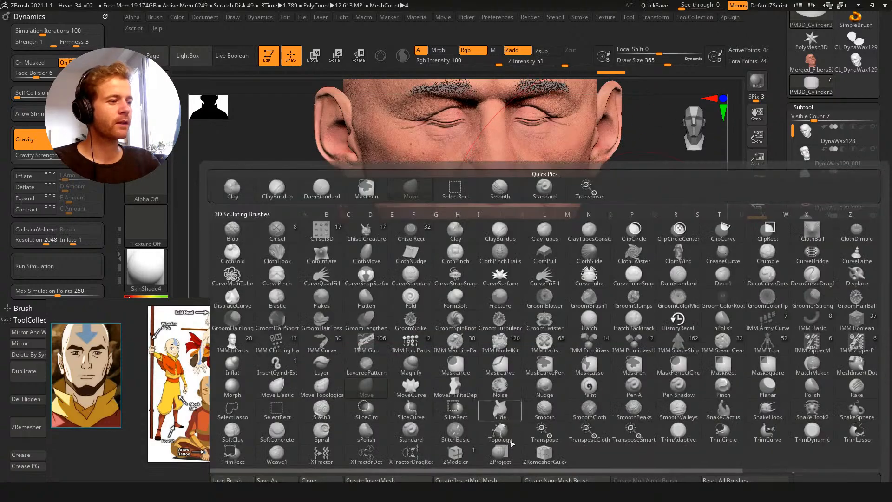
click(449, 459)
alt+drag(645, 293, 693, 331)
alt+click(553, 284)
alt+click(553, 310)
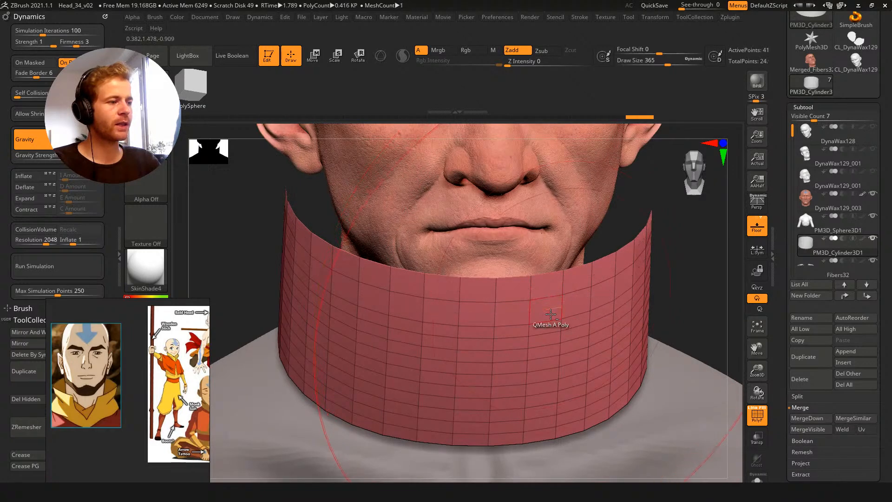
click(546, 361)
key(ctrl+z)
alt+click(548, 358)
alt+click(548, 381)
alt+click(545, 407)
alt+click(544, 431)
ctrl+right_drag(685, 304, 667, 247)
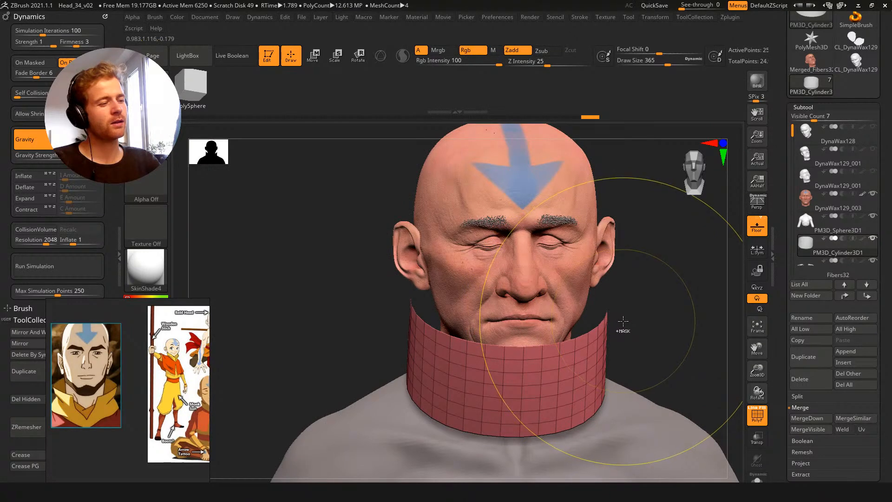
key(ctrl+d)
mouse_move(674, 241)
mouse_down()
mouse_move(659, 241)
mouse_move(667, 234)
mouse_up()
key(ctrl+z)
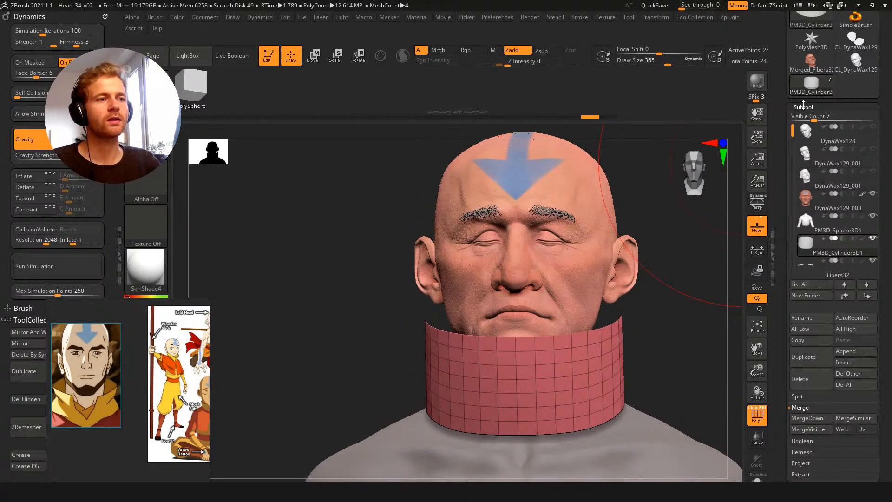
Subdivide the collar once with its open edges creased, delete the lower subdivision level and uncrease everything
click(804, 107)
click(805, 119)
key(3)
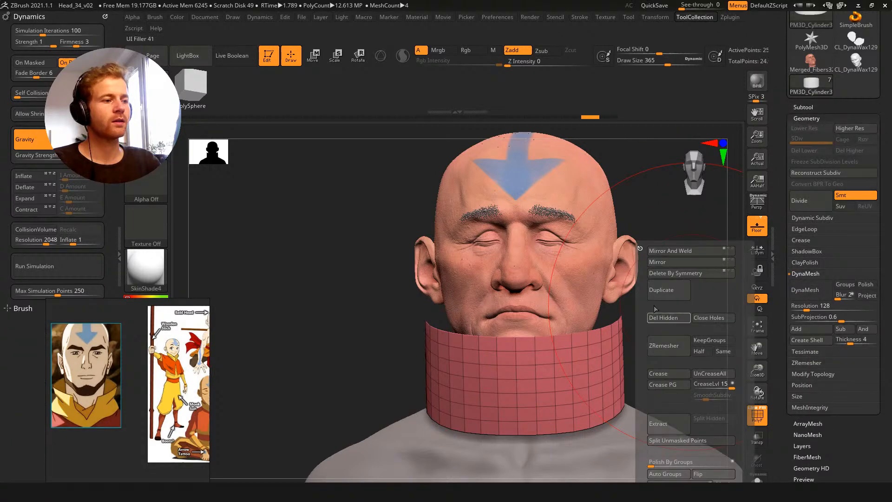
click(668, 374)
key(ctrl+d)
click(804, 150)
key(3)
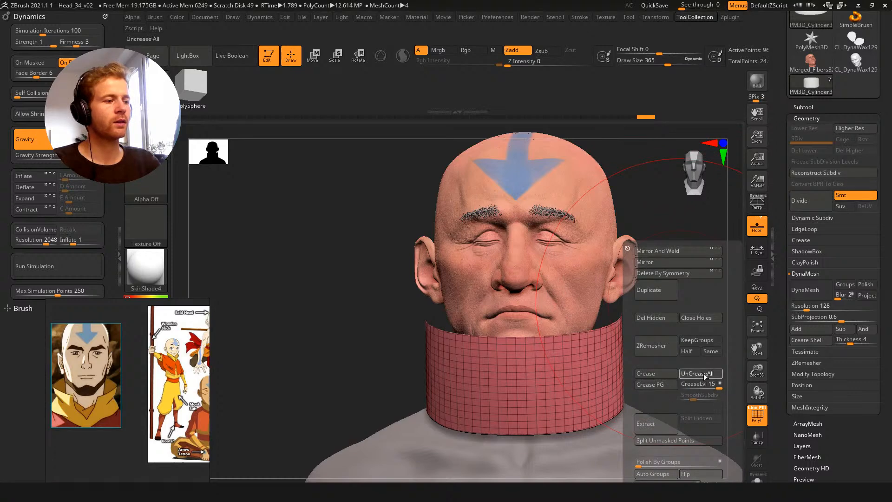
click(702, 374)
Activate the collision volume and set gravity strength to about 0.84, simulation iterations to 217 and firmness to 4
drag(695, 336, 696, 297)
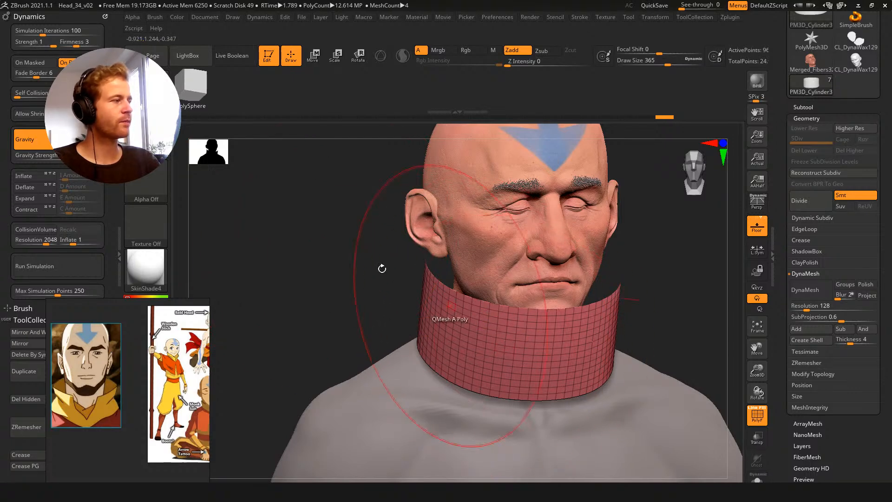
drag(269, 245, 271, 244)
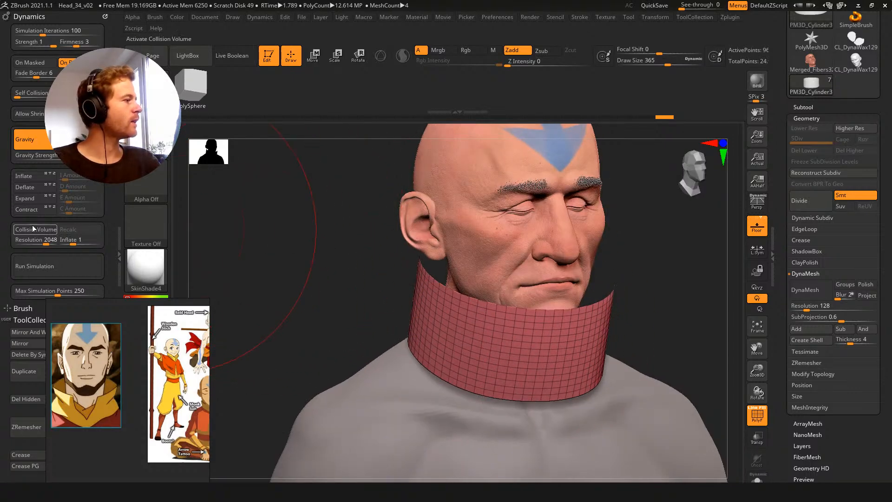
scroll(31, 207, down, 1)
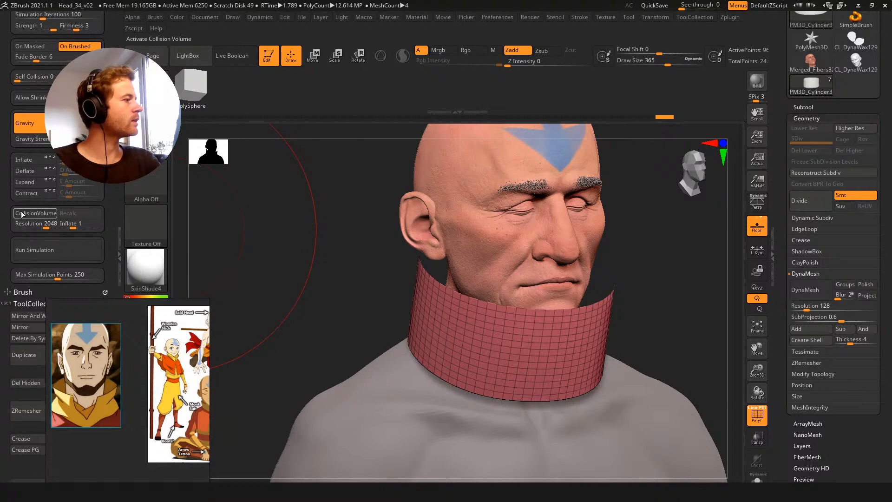
click(28, 212)
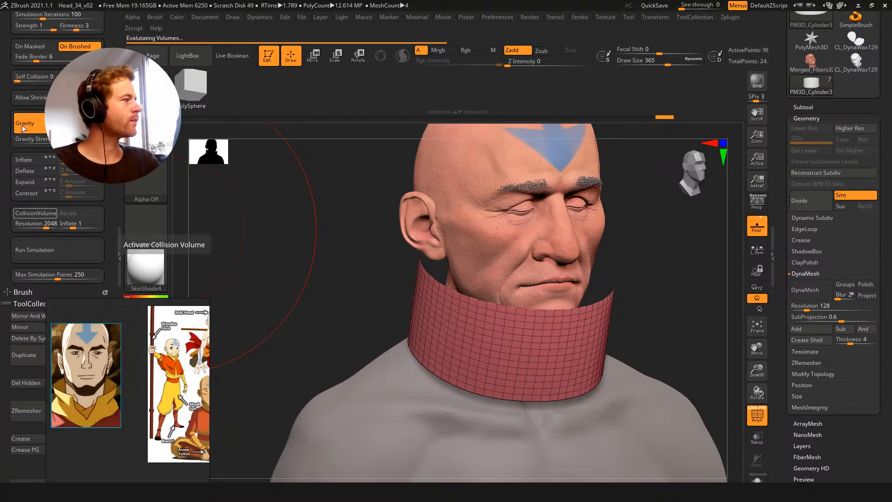
click(31, 139)
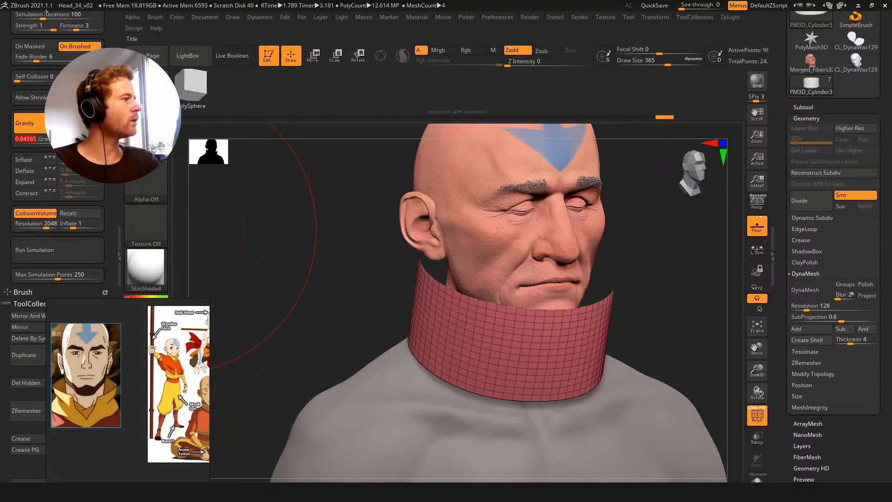
drag(44, 17, 84, 44)
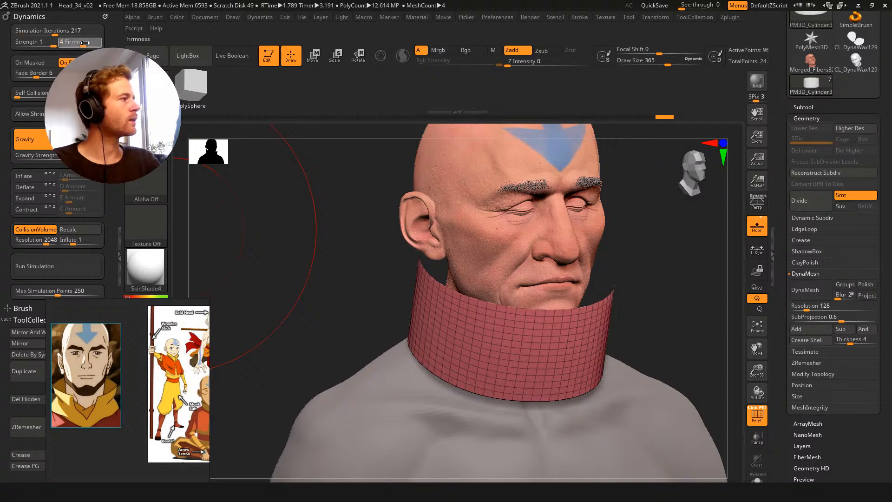
alt+drag(273, 209, 284, 121)
drag(294, 193, 285, 188)
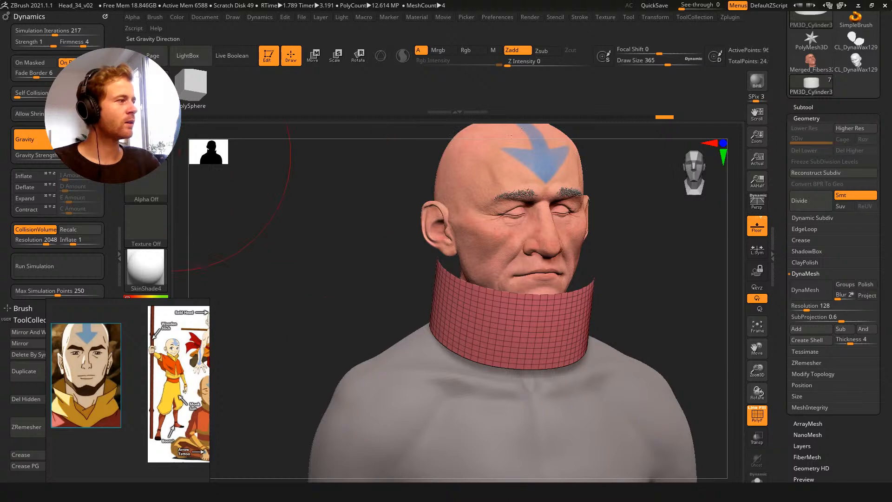
Try a cloth simulation on the collar with firmness 4 and low gravity
click(71, 267)
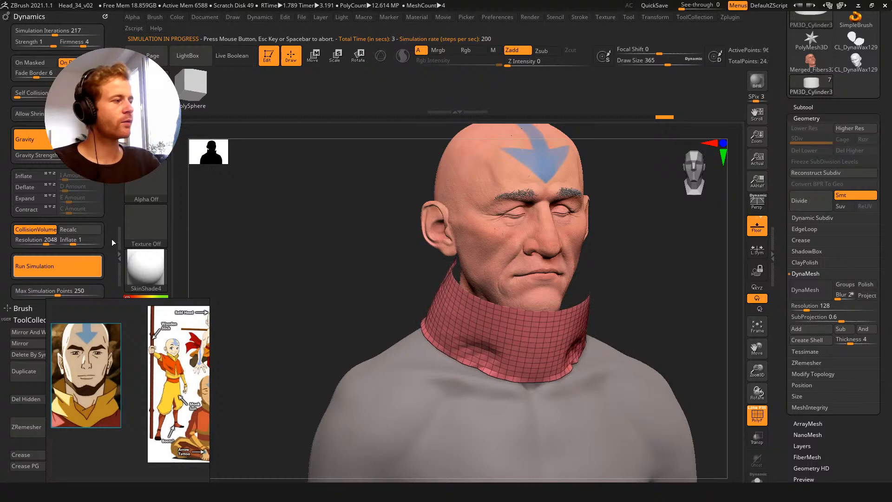
click(71, 266)
drag(328, 223, 350, 213)
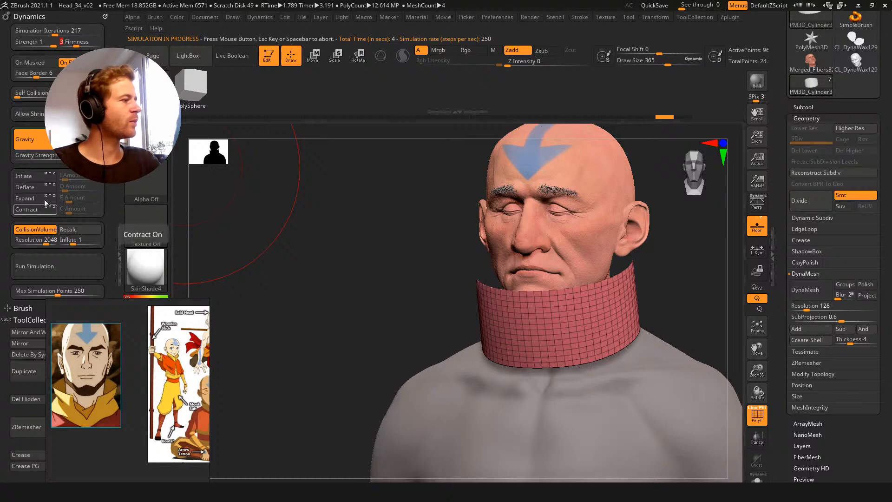
Set gravity strength to about 2.23 and test the collar's cloth simulation with firmness 3
drag(70, 156, 75, 157)
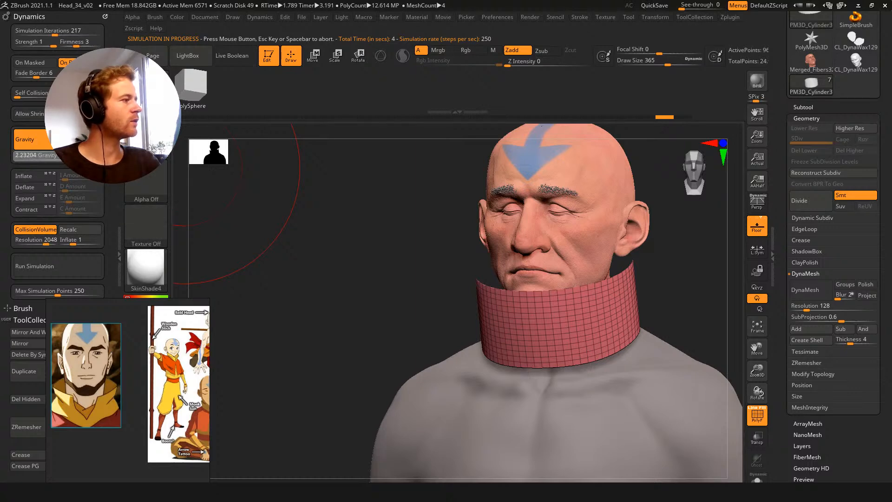
click(55, 267)
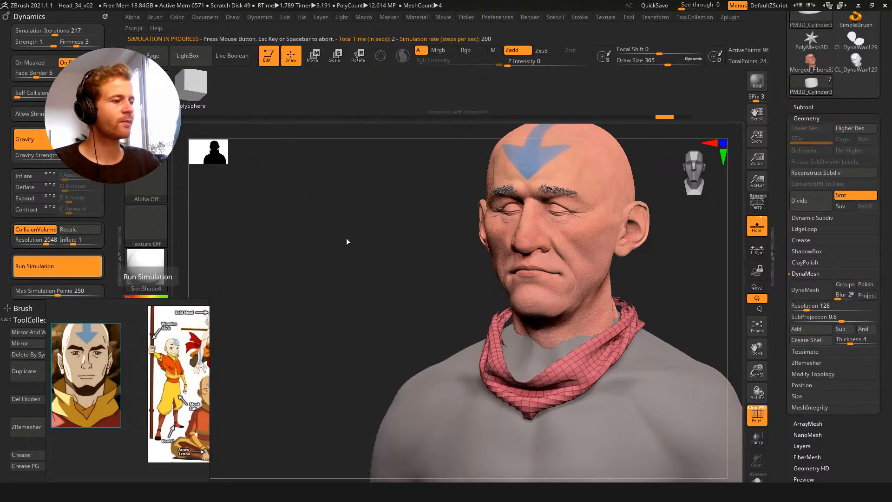
drag(325, 251, 260, 228)
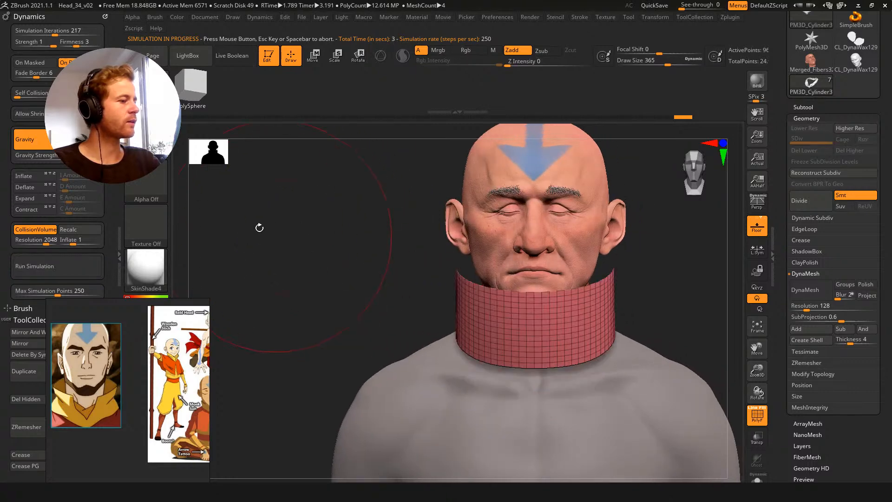
Set firmness back to 4, run the cloth simulation to drape the collar around the neck, and turn perspective on
click(82, 44)
key(Return)
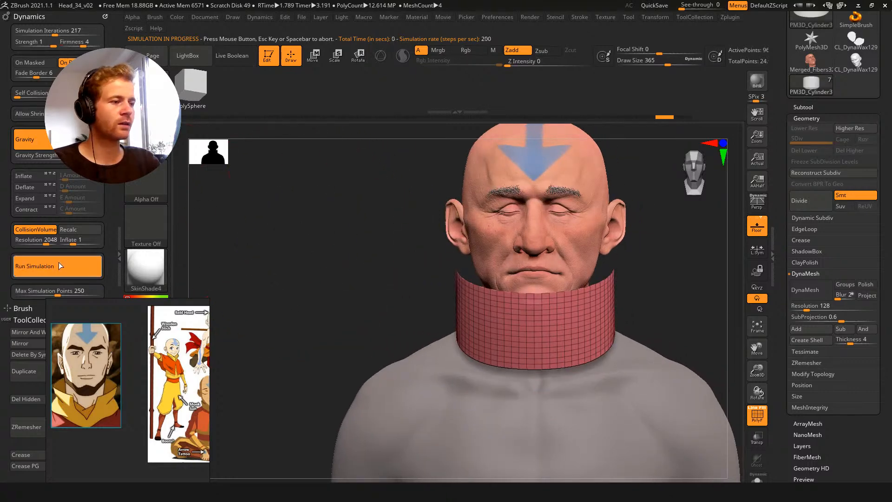
click(58, 262)
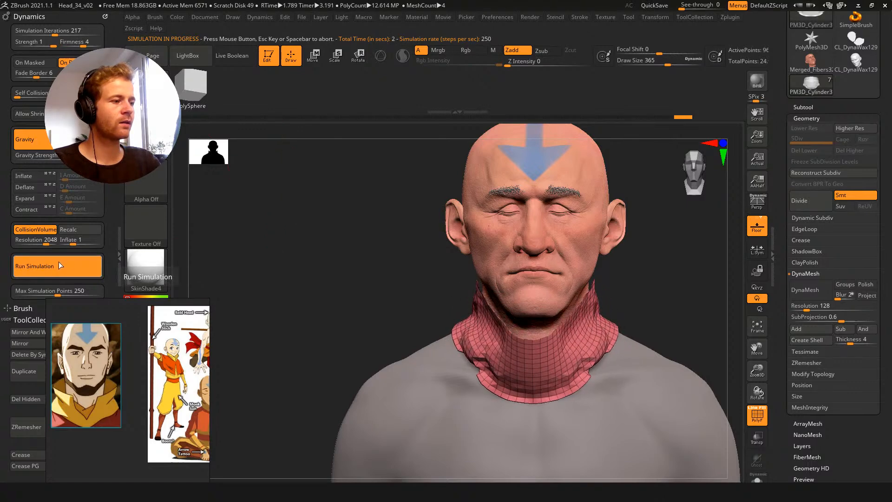
click(58, 262)
drag(381, 215, 690, 283)
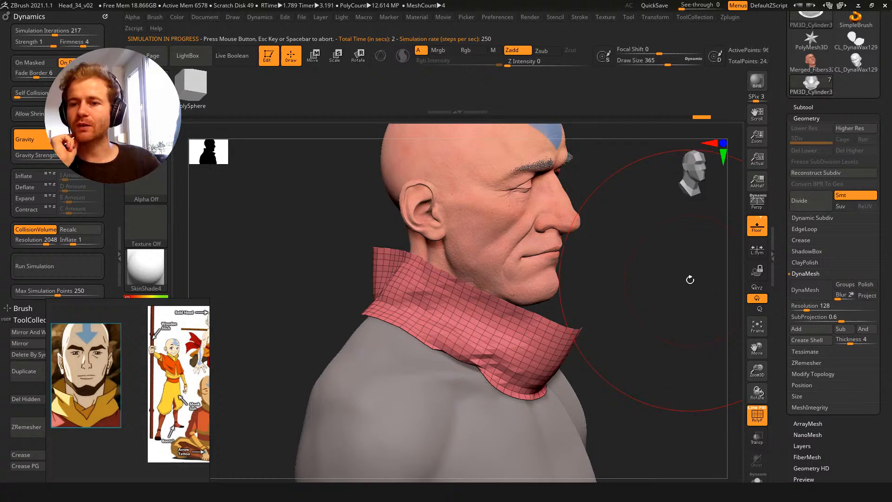
drag(655, 295, 647, 263)
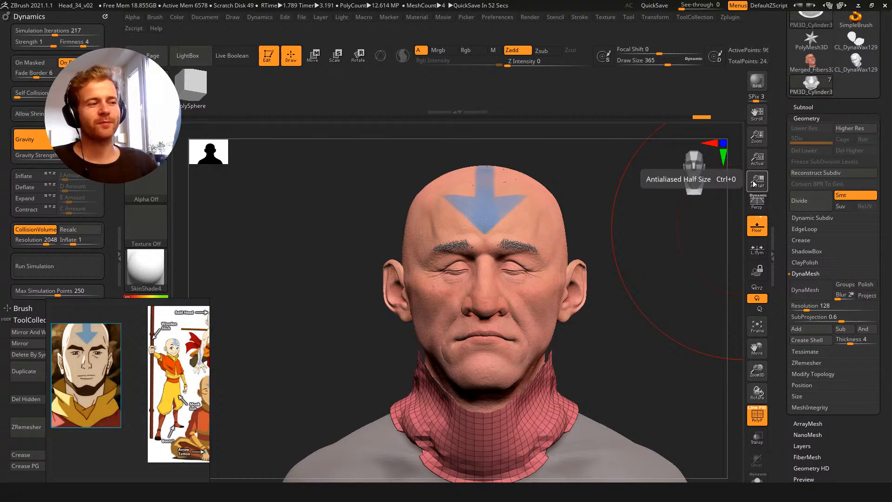
key(p)
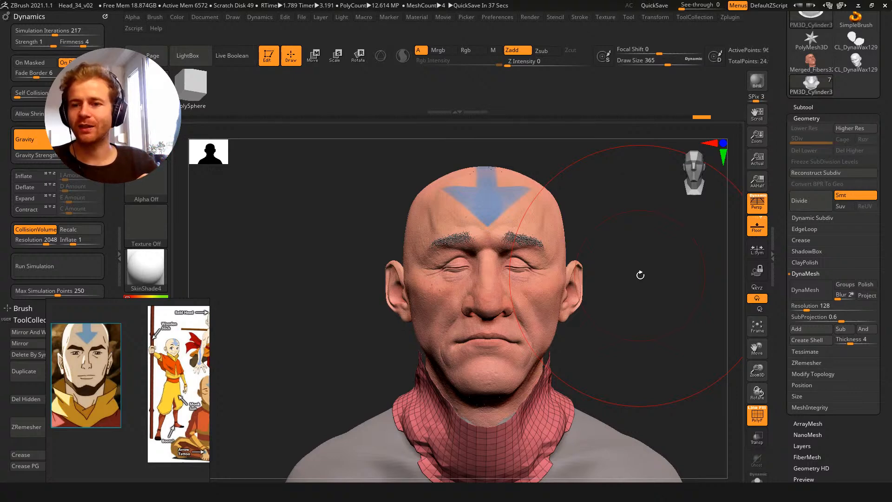
mouse_move(629, 365)
mouse_down()
mouse_move(575, 314)
mouse_move(581, 309)
mouse_up()
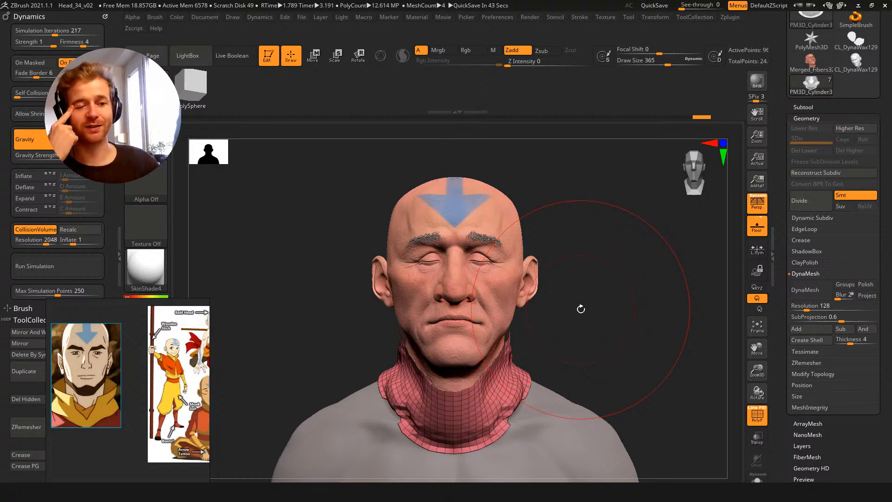
Run the cloth simulation on the collar again with firmness 4 and check its drape from both sides
mouse_move(321, 329)
mouse_down()
mouse_move(479, 298)
mouse_move(629, 291)
mouse_up()
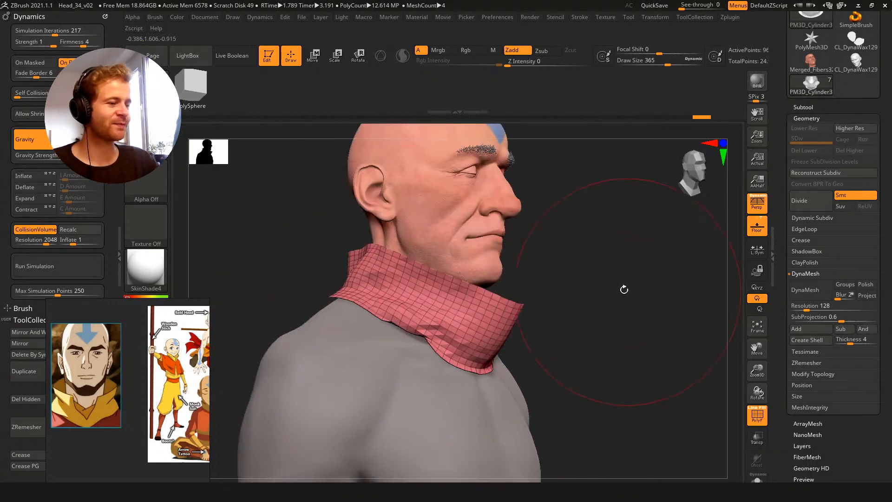
mouse_move(655, 251)
mouse_down()
mouse_move(620, 293)
mouse_move(559, 287)
mouse_up()
key(w)
drag(643, 259, 443, 295)
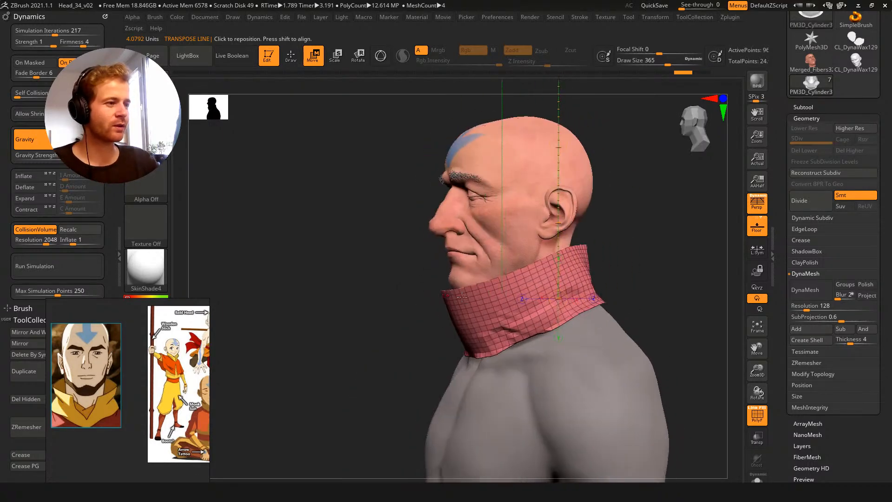
click(65, 270)
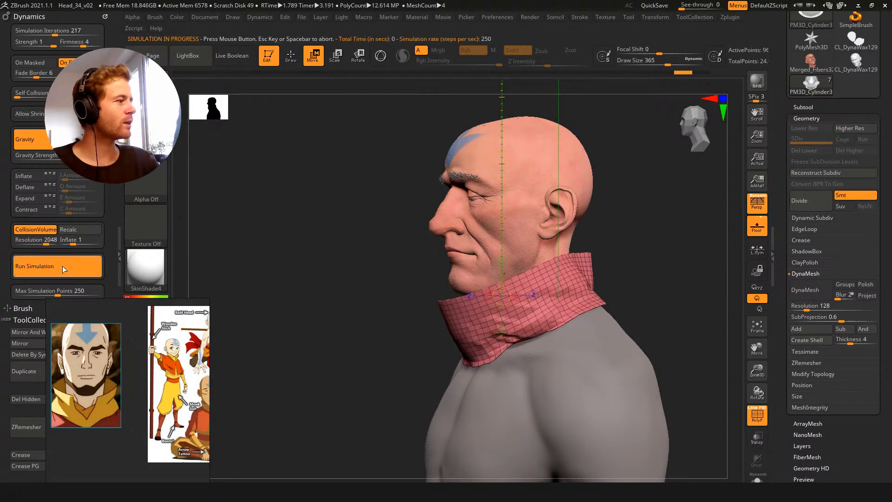
drag(284, 231, 334, 222)
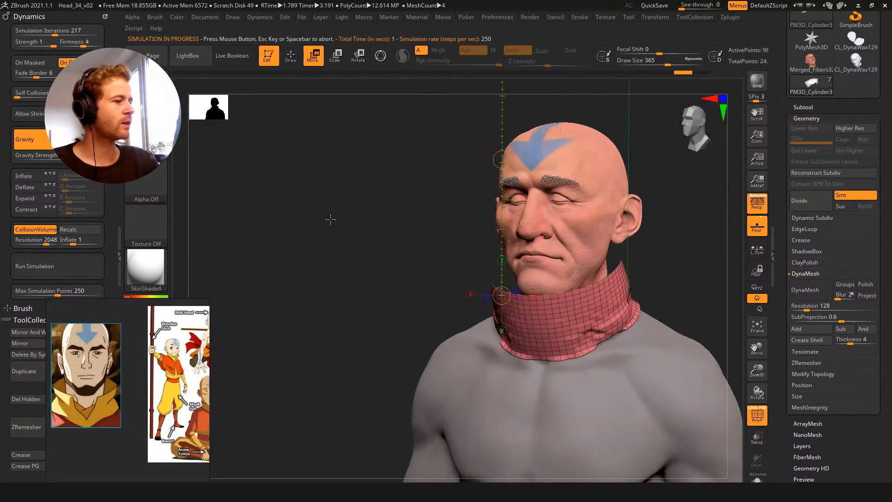
Set firmness to 3 and run the cloth simulation to settle the collar further onto the shoulders
drag(80, 43, 76, 43)
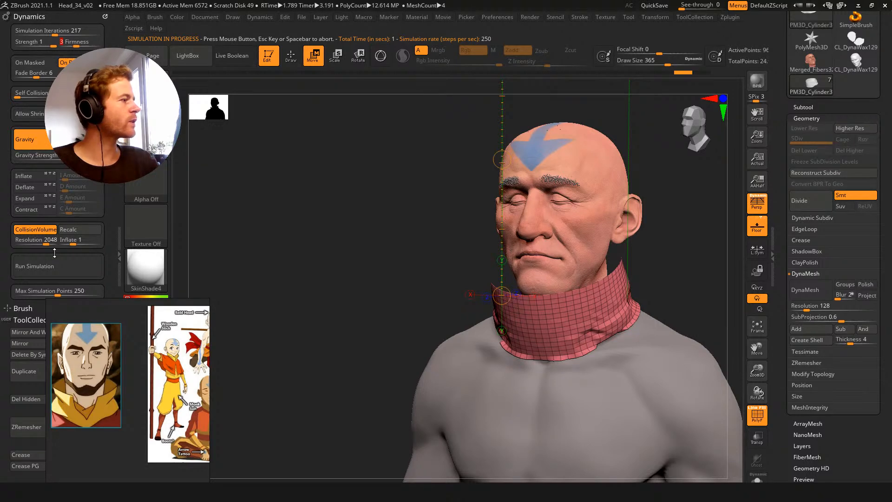
click(55, 267)
mouse_move(356, 224)
mouse_down()
mouse_move(446, 209)
mouse_move(384, 185)
mouse_move(534, 277)
mouse_up()
With the TransposeCloth brush, shift the collar backward around the neck and scale it slightly front to back
key(q)
key(b)
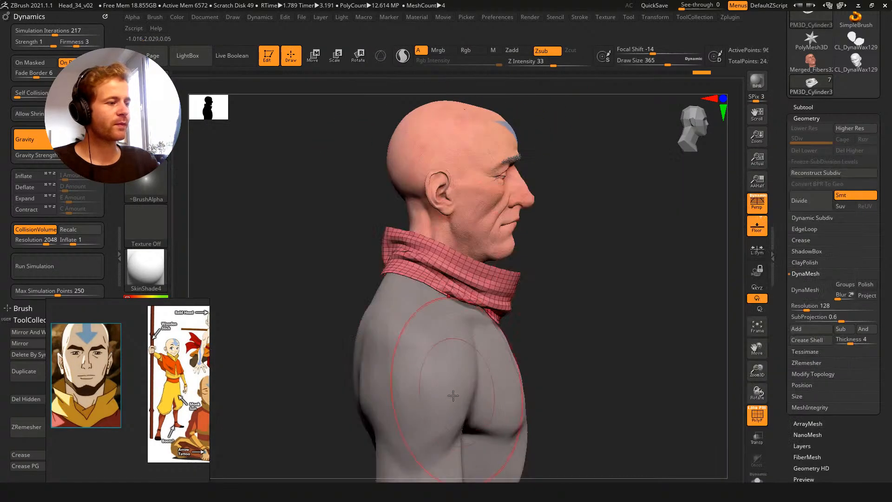
key(b)
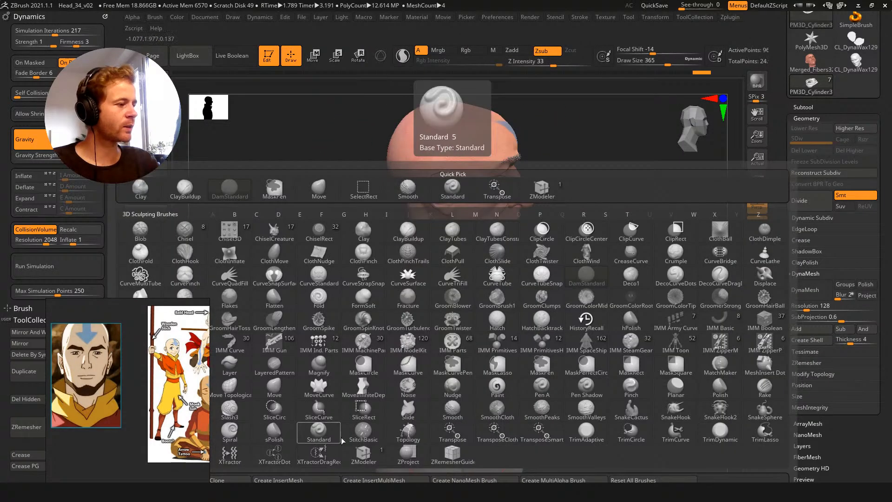
click(495, 430)
drag(573, 274, 571, 250)
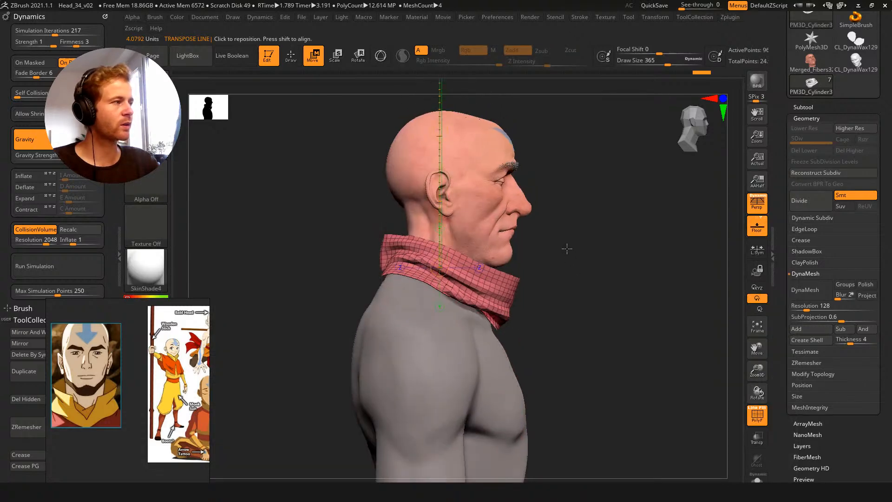
drag(488, 267, 639, 291)
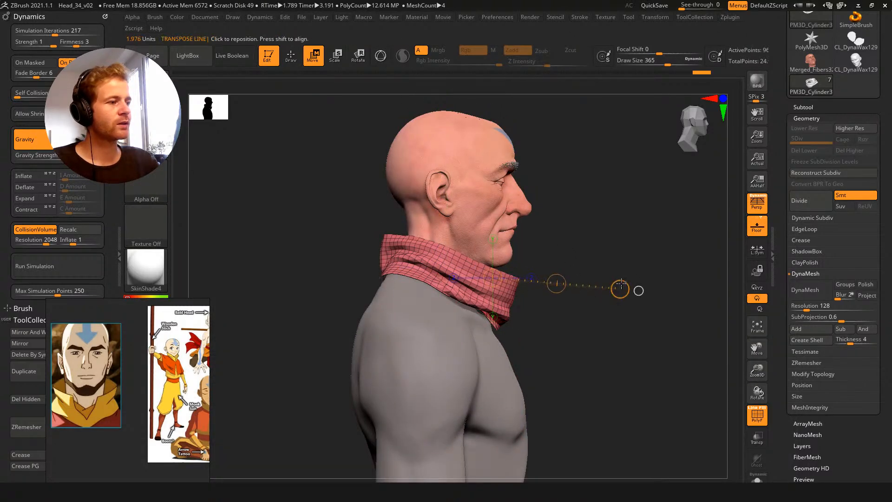
drag(556, 284, 547, 283)
key(y)
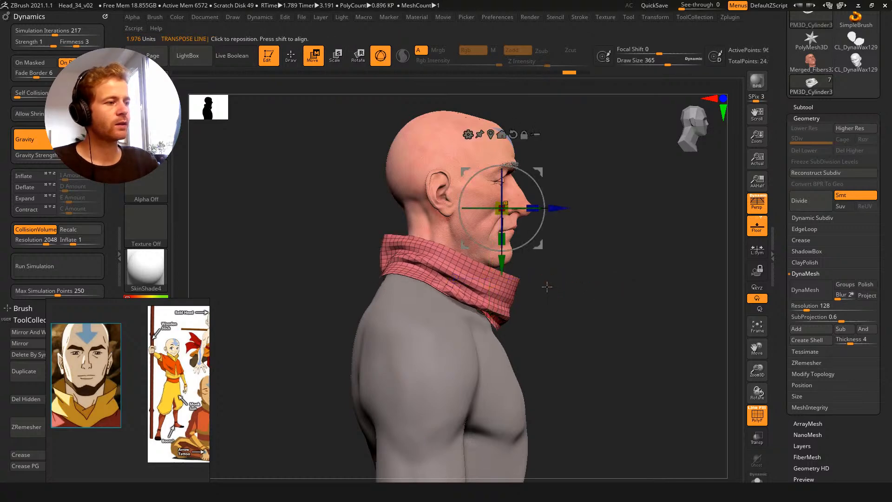
drag(538, 173, 530, 173)
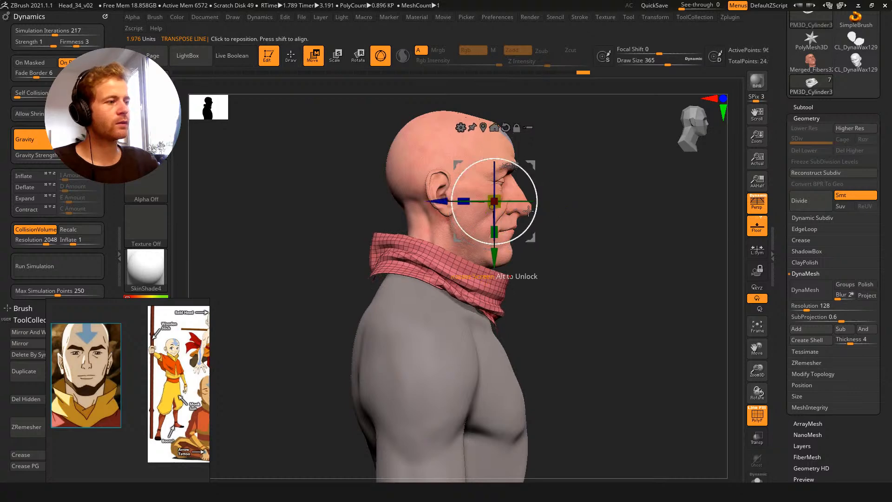
drag(460, 167, 398, 172)
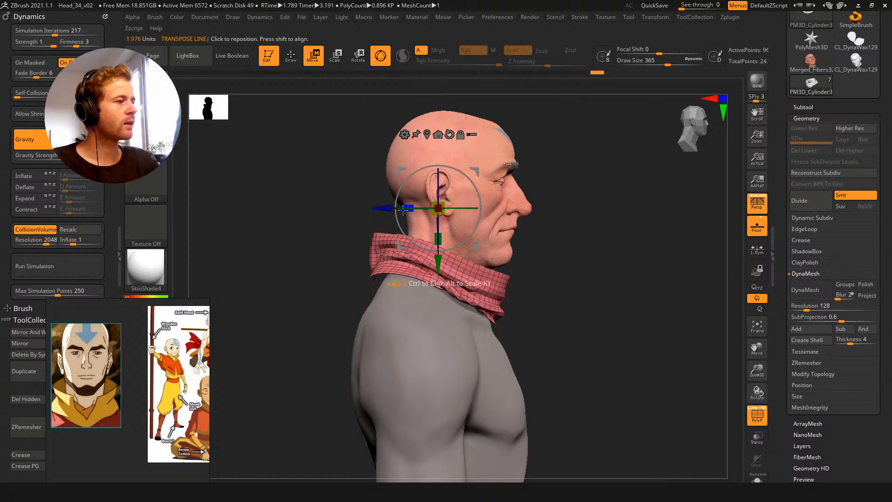
drag(414, 214, 422, 215)
Centre the gizmo on the collar in front view and narrow the collar's width with cloth scaling
key(q)
mouse_move(572, 232)
mouse_down()
mouse_move(378, 250)
mouse_move(604, 279)
mouse_move(570, 297)
mouse_move(521, 288)
mouse_up()
key(w)
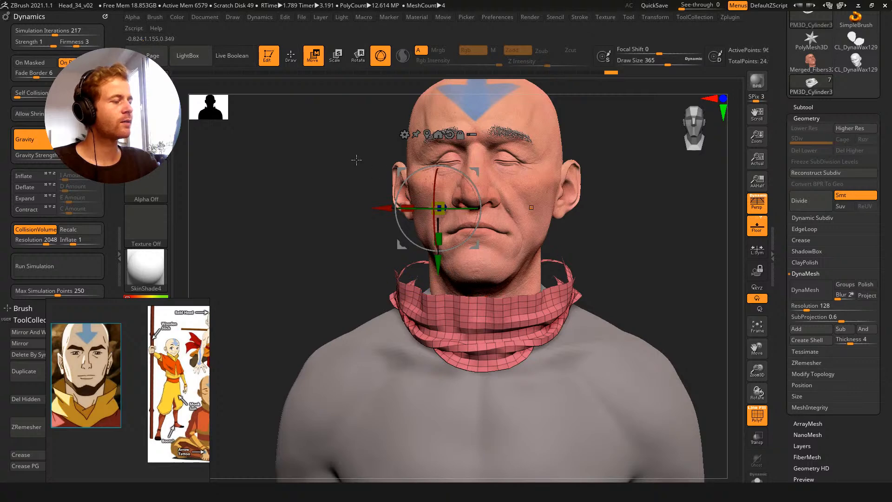
shift+drag(355, 158, 365, 159)
drag(479, 173, 525, 175)
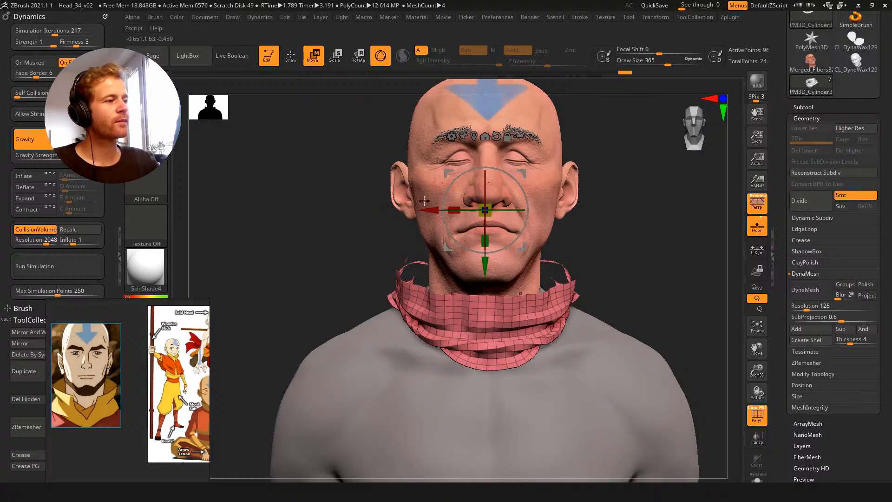
drag(451, 208, 456, 209)
key(q)
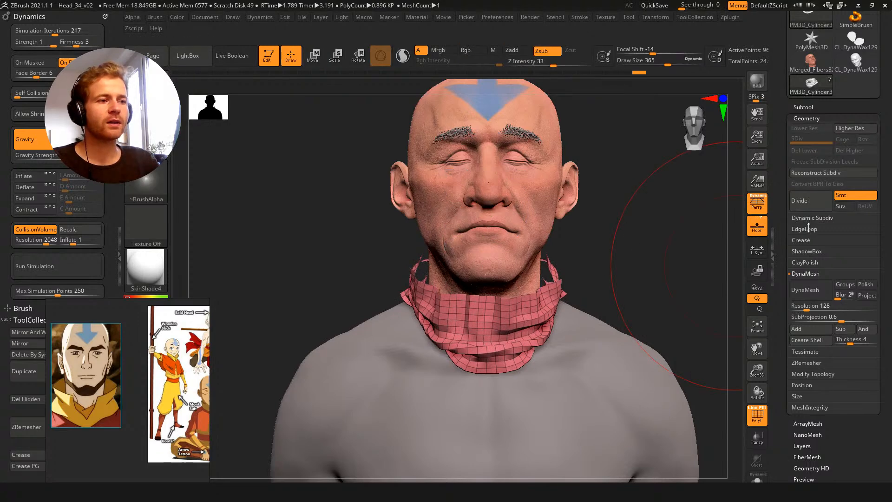
Enable Dynamic Subdiv on the collar with thickness 0.02772 and SmoothSubdiv 1, and hide the polyframe
click(809, 217)
click(803, 228)
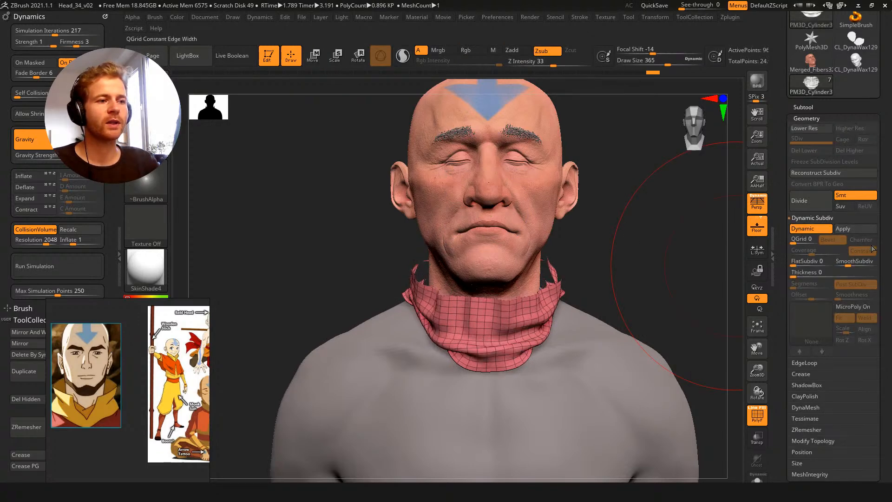
drag(806, 272, 826, 273)
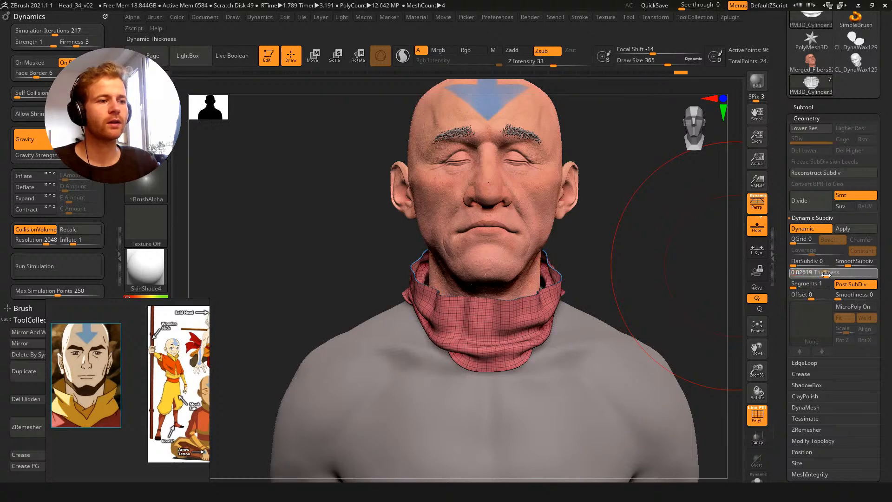
click(845, 263)
key(Return)
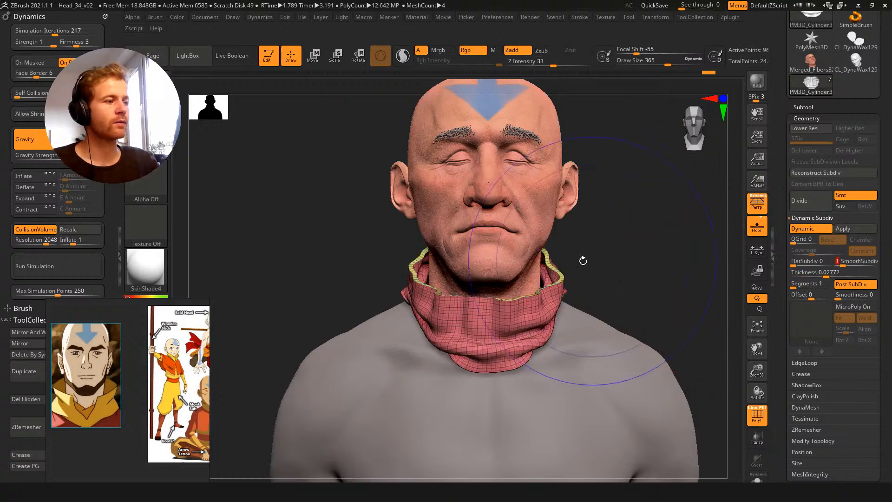
key(shift+f)
Pick the ClothHook brush with a draw size of about 228 and pull the collar's side outward from the neck
mouse_move(332, 247)
mouse_down()
mouse_move(364, 259)
mouse_move(342, 249)
mouse_move(339, 223)
mouse_move(328, 239)
mouse_move(339, 283)
mouse_up()
alt+drag(632, 253, 630, 211)
key(b)
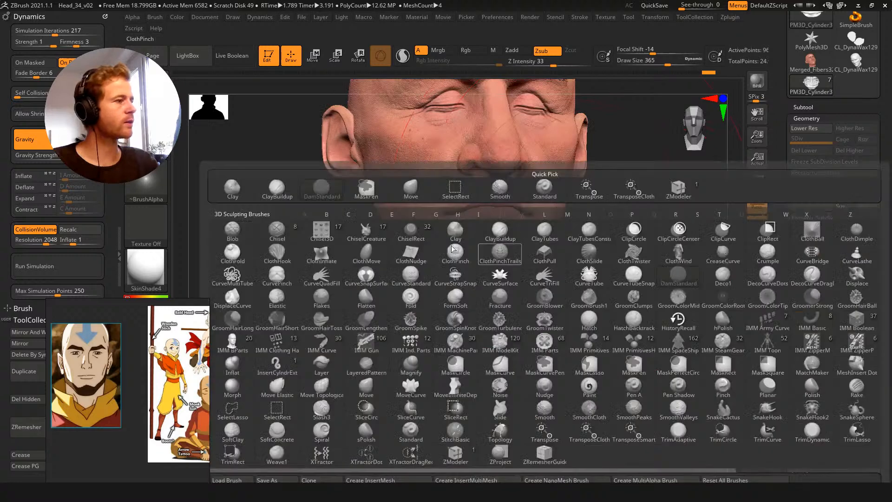
click(280, 253)
key(s)
mouse_move(541, 322)
mouse_down()
mouse_move(529, 322)
mouse_move(529, 314)
mouse_move(578, 318)
mouse_up()
key(s)
drag(413, 307, 395, 305)
mouse_move(670, 261)
mouse_down()
mouse_move(614, 270)
mouse_move(668, 255)
mouse_move(560, 296)
mouse_up()
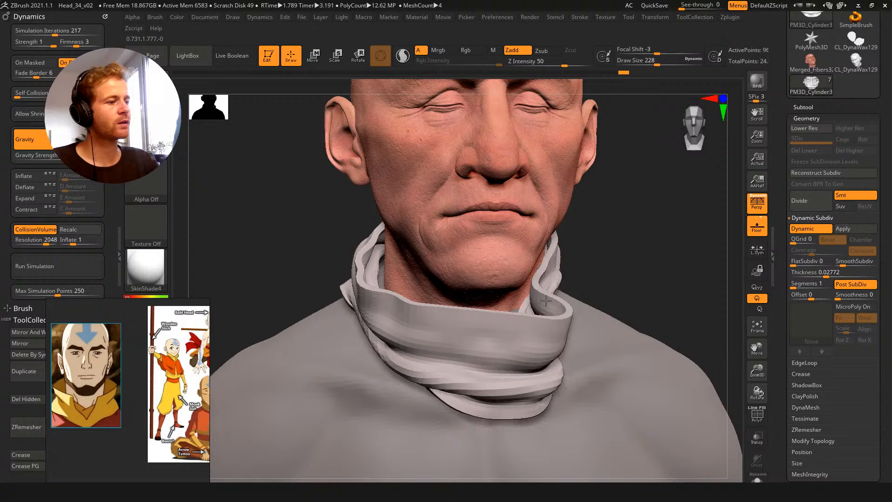
Try pulling the collar's front rim and folds with ClothHook, and undo the recent strokes
mouse_move(545, 300)
mouse_down()
mouse_move(520, 307)
mouse_move(534, 302)
mouse_up()
drag(524, 335, 537, 338)
drag(607, 239, 616, 260)
key(ctrl+z)
key(ctrl+z)
key(ctrl+z)
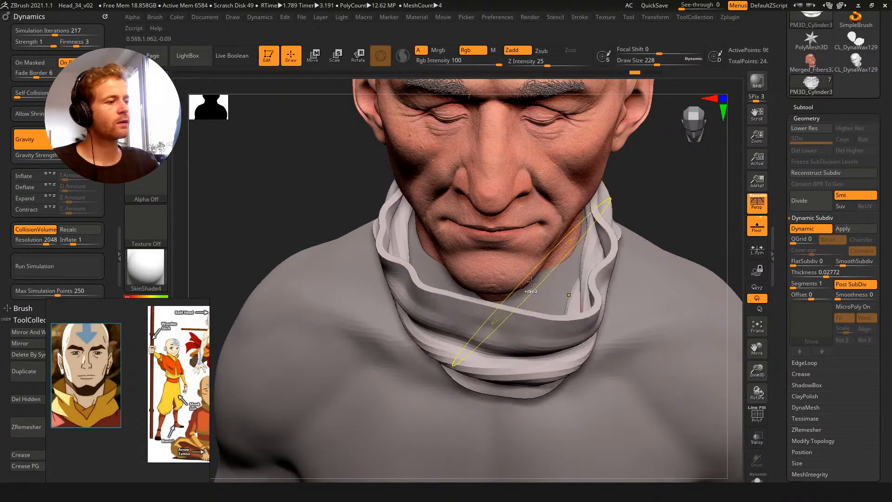
Enlarge the ClothHook brush to about 293 and pull the collar's front inward and down below the chin
key(s)
drag(401, 251, 431, 276)
drag(592, 289, 556, 285)
mouse_move(676, 204)
mouse_down()
mouse_move(632, 223)
mouse_move(598, 294)
mouse_move(563, 295)
mouse_up()
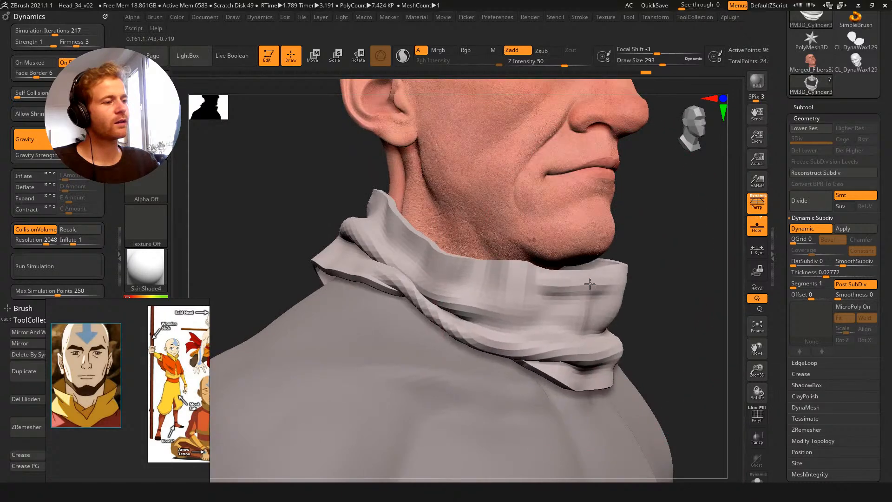
drag(577, 332, 555, 384)
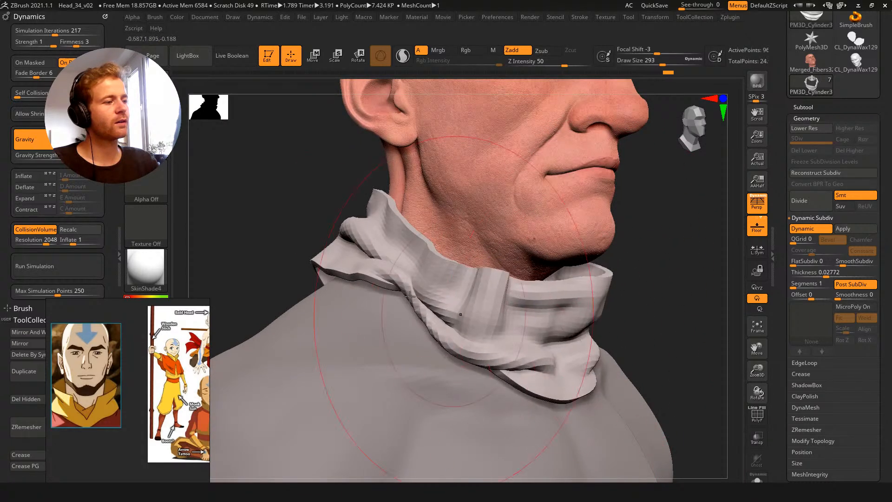
drag(302, 241, 281, 245)
Try pulling the collar's twisted side fold upward with the large ClothHook brush, and undo it
mouse_move(381, 291)
mouse_down()
mouse_move(374, 308)
mouse_move(421, 250)
mouse_move(437, 257)
mouse_up()
key(ctrl+z)
key(ctrl+z)
Reduce the draw size to 163 and pull and smooth the twisted fold on the collar's side
key(s)
key(s)
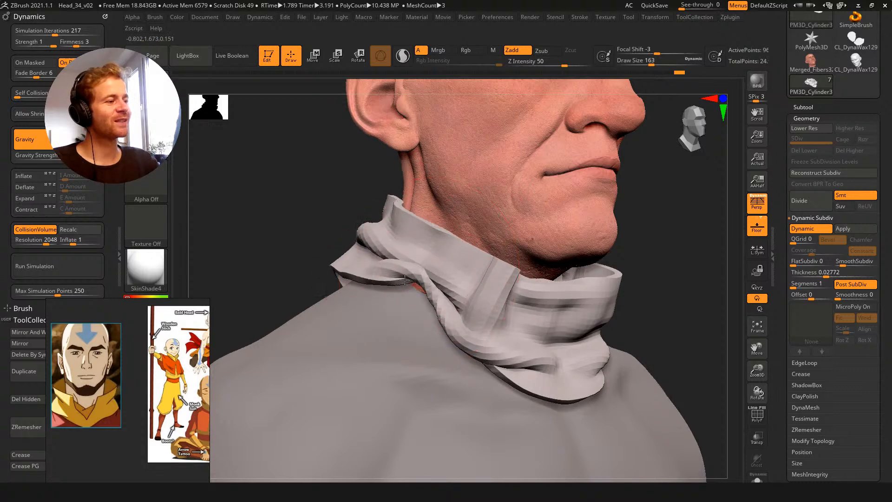
drag(403, 282, 427, 257)
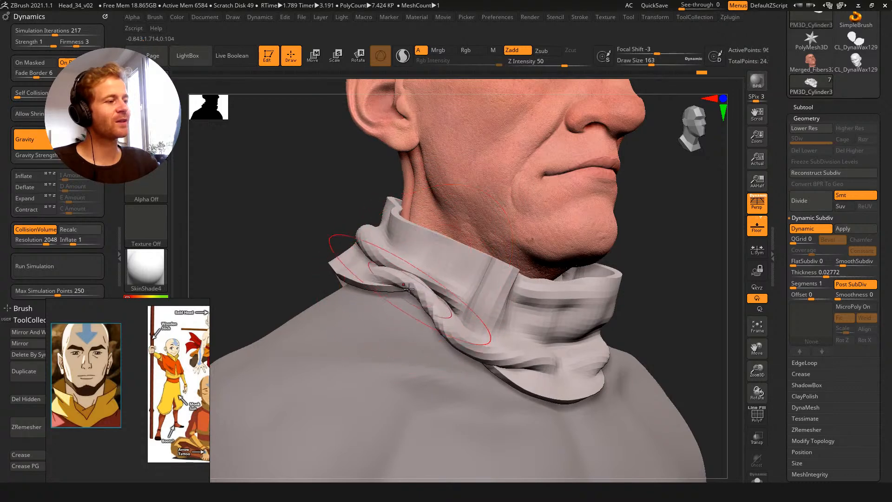
mouse_move(406, 291)
mouse_down()
mouse_move(419, 285)
mouse_move(430, 300)
mouse_up()
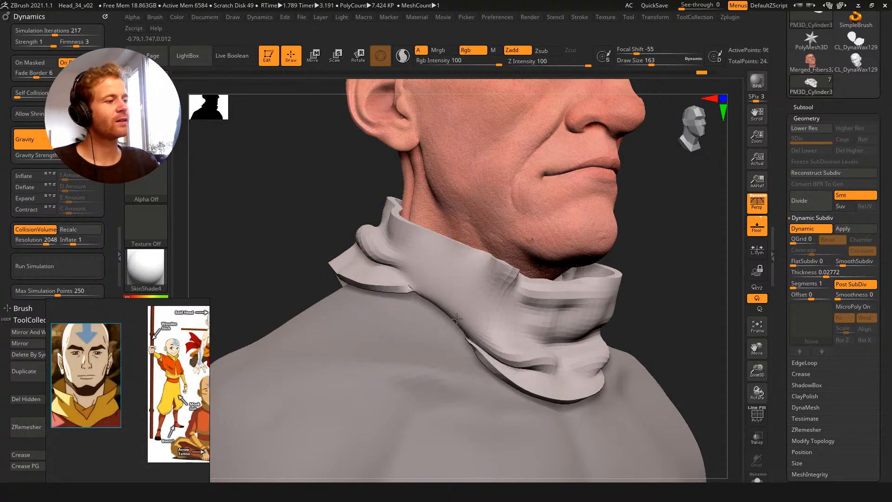
Pull the collar's rim outward beside the neck and set the dynamic thickness to 0.0183
drag(313, 190, 404, 246)
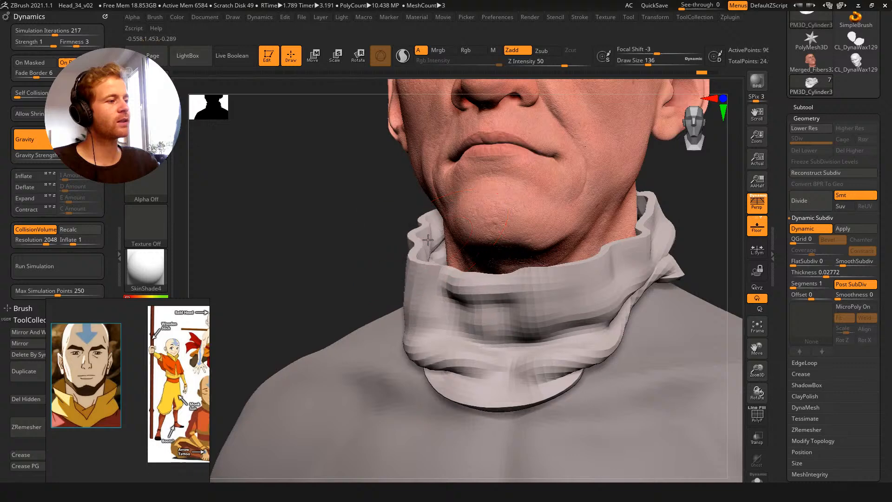
drag(381, 172, 402, 170)
drag(610, 254, 635, 252)
click(826, 273)
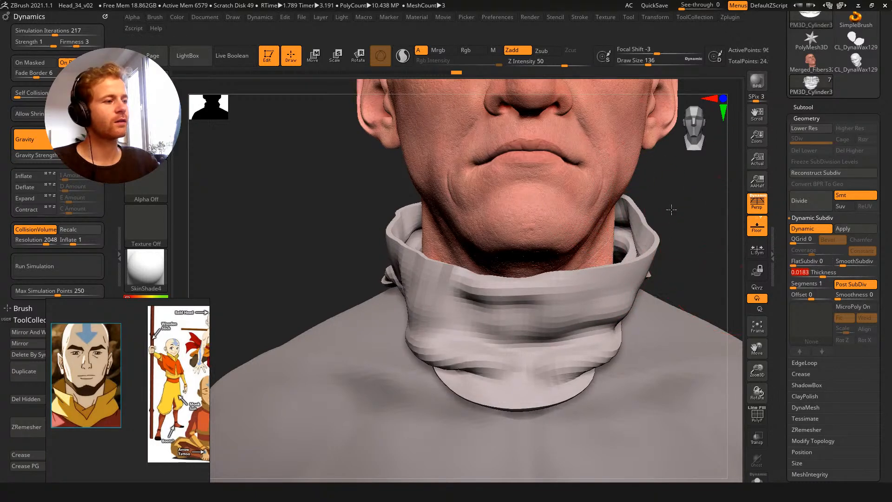
Smooth the dents in the collar's front and reshape its overall form with a brush size of about 408
drag(670, 209, 692, 211)
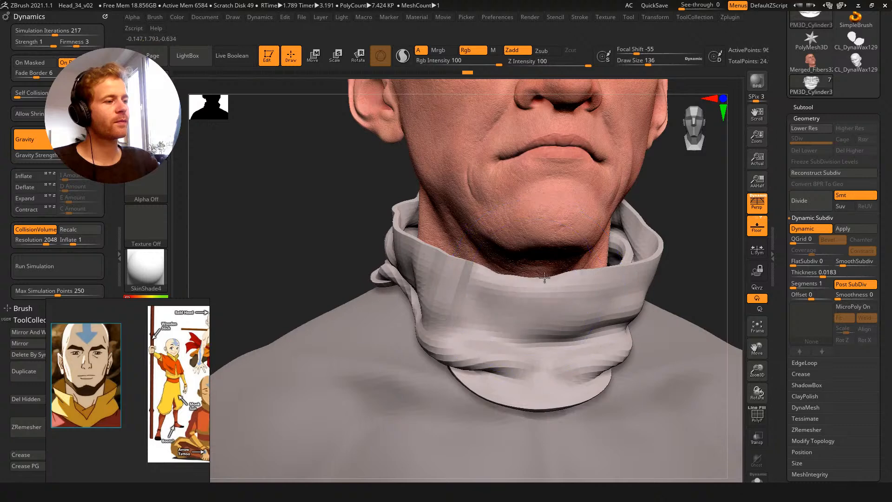
mouse_move(343, 203)
mouse_down()
mouse_move(363, 227)
mouse_move(522, 277)
mouse_move(594, 276)
mouse_move(499, 286)
mouse_move(405, 335)
mouse_up()
mouse_move(428, 260)
alt+mouse_down()
mouse_move(435, 237)
mouse_move(447, 240)
mouse_move(512, 282)
alt+mouse_up()
mouse_move(601, 219)
mouse_down()
mouse_move(588, 209)
mouse_move(522, 282)
mouse_up()
drag(617, 257, 666, 264)
key(s)
drag(505, 306, 518, 306)
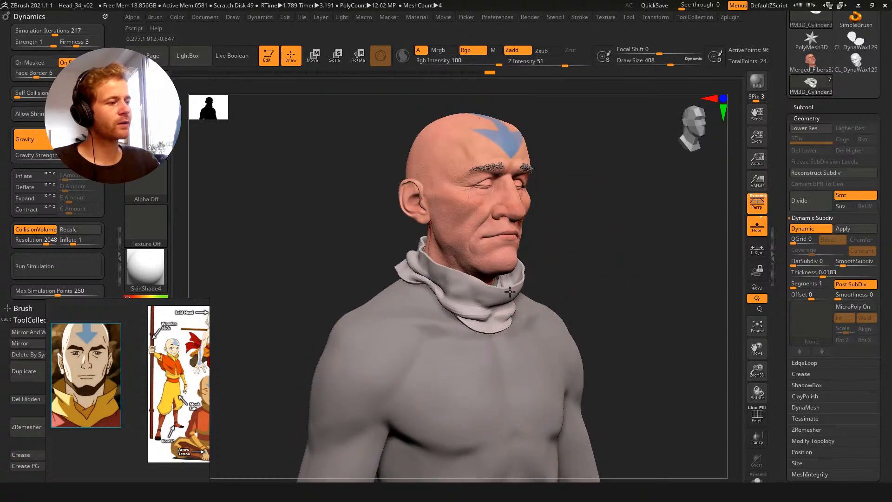
Refine the collar's outline and front rim from several angles, reducing the draw size to 136
mouse_move(629, 261)
mouse_down()
mouse_move(574, 263)
mouse_move(535, 287)
mouse_up()
key(s)
mouse_move(592, 265)
mouse_down()
mouse_move(462, 242)
mouse_move(507, 284)
mouse_up()
drag(316, 240, 412, 249)
key(s)
drag(339, 275, 365, 274)
mouse_move(269, 246)
mouse_down()
mouse_move(353, 251)
mouse_move(347, 256)
mouse_up()
drag(625, 240, 586, 245)
key(s)
drag(452, 273, 445, 274)
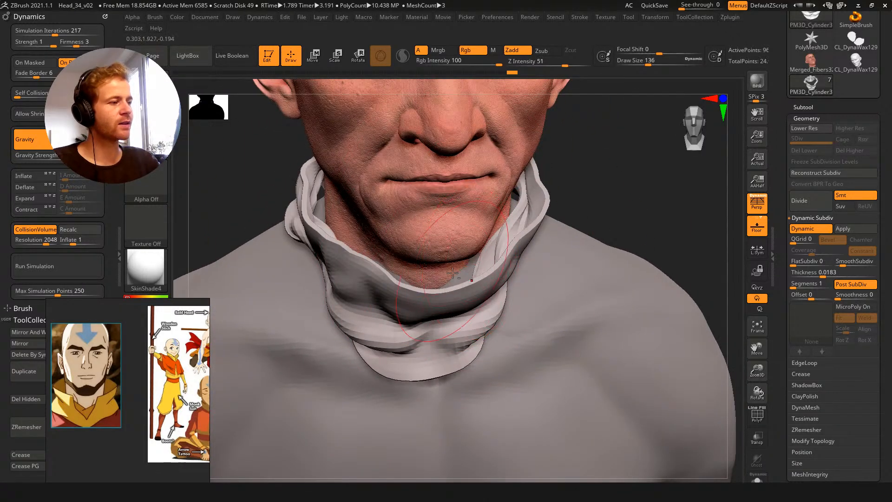
Hide the upper body subtool PM3D_Sphere3D1 and inspect the collar around the neck
click(804, 107)
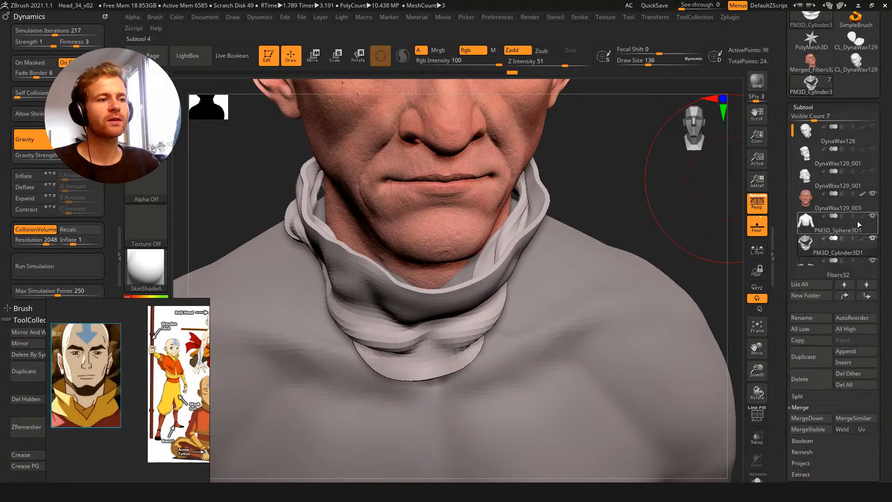
click(874, 220)
drag(552, 243, 563, 258)
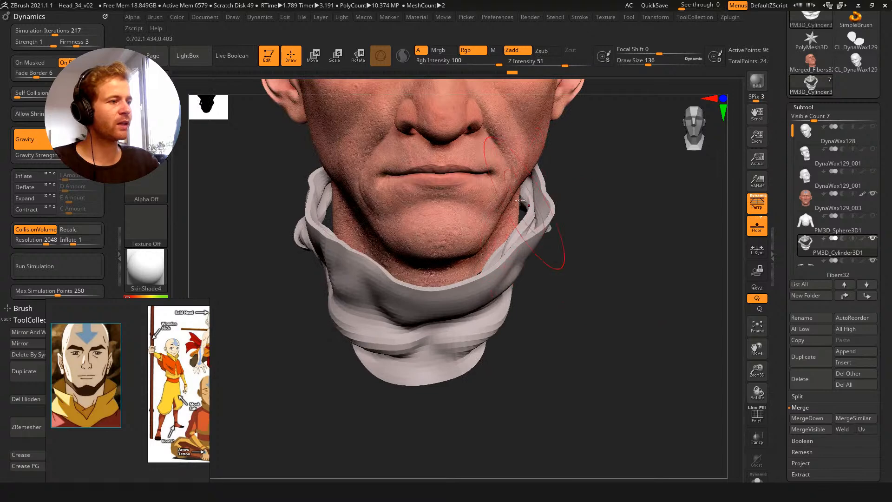
drag(286, 205, 304, 195)
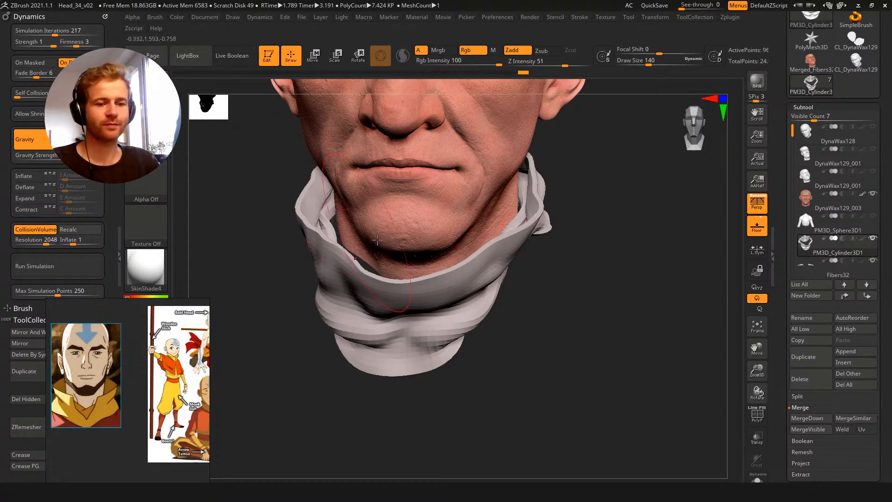
drag(627, 361, 640, 340)
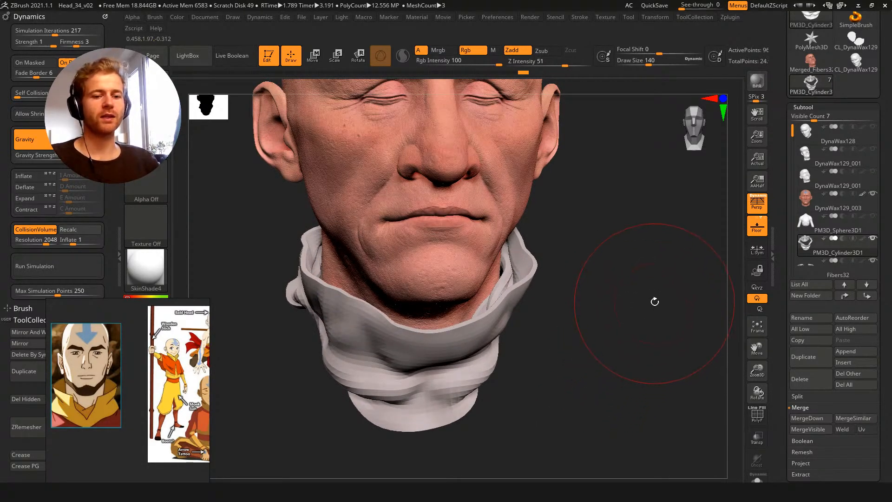
Adjust the collar's outline beside and behind the neck with a draw size of 97 and check its wireframe
mouse_move(617, 330)
mouse_down()
mouse_move(575, 342)
mouse_move(568, 313)
mouse_move(490, 251)
mouse_move(489, 258)
mouse_up()
key(s)
drag(507, 263, 496, 272)
drag(564, 249, 382, 152)
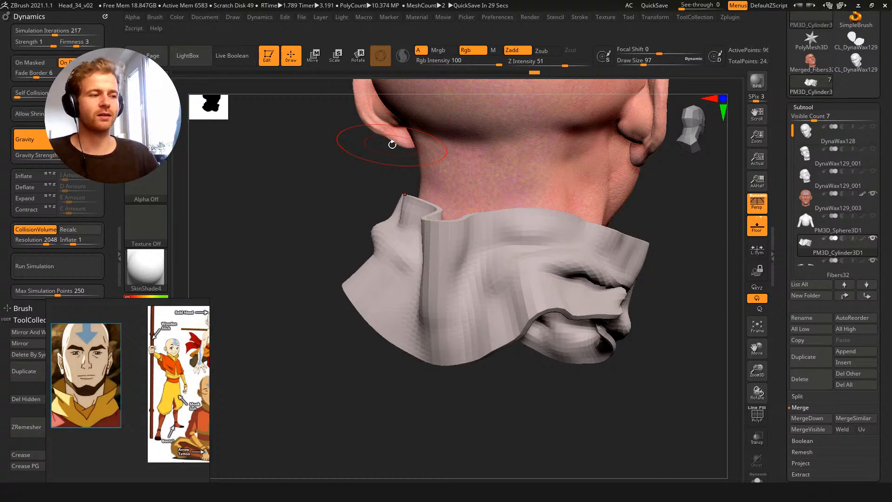
mouse_move(683, 249)
mouse_down()
mouse_move(623, 350)
mouse_move(601, 344)
mouse_move(679, 265)
mouse_up()
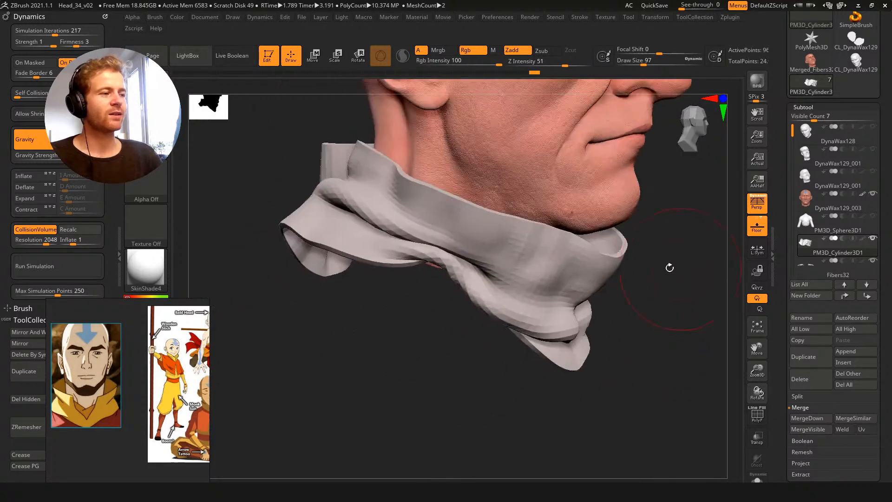
drag(421, 310, 426, 307)
key(shift+f)
key(shift+f)
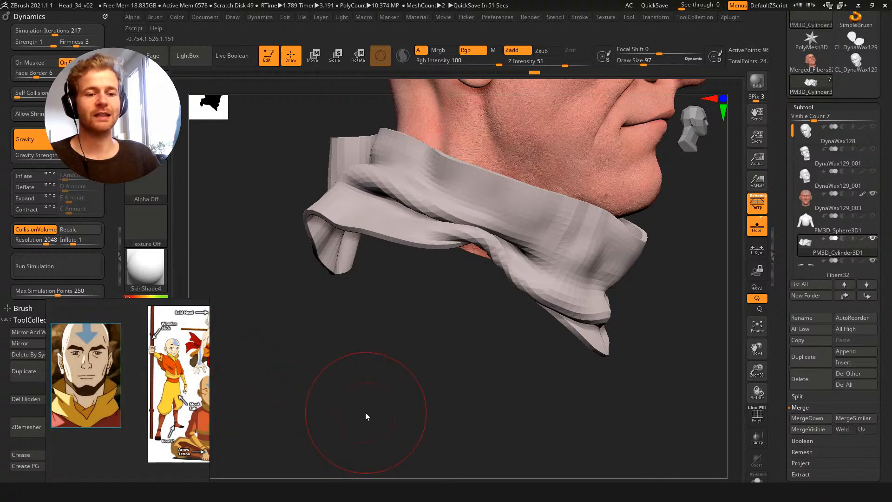
Pull the folds along the collar's side and lower edge with the ClothHook brush, and set the draw size to 163
mouse_move(403, 333)
mouse_down()
mouse_move(458, 325)
mouse_move(441, 321)
mouse_move(482, 305)
mouse_up()
key(b)
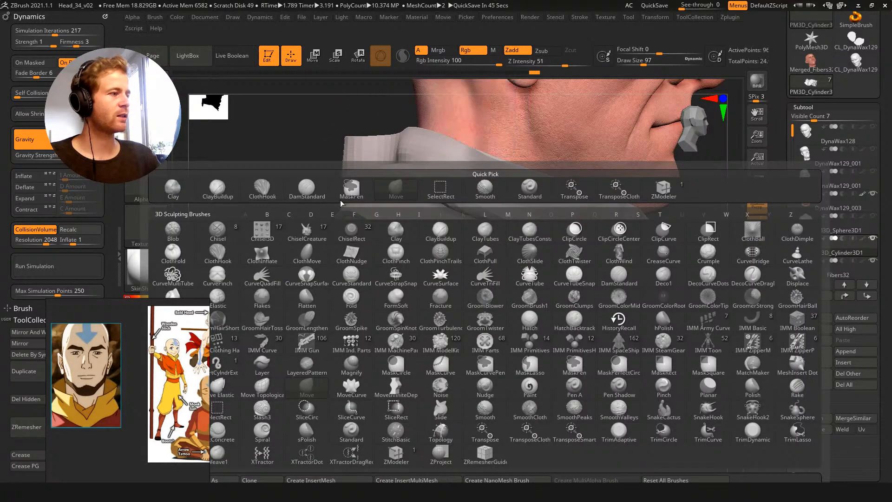
click(269, 189)
mouse_move(503, 245)
mouse_down()
mouse_move(493, 330)
mouse_move(539, 300)
mouse_move(486, 283)
mouse_move(499, 297)
mouse_up()
drag(549, 330, 505, 360)
drag(514, 326, 548, 342)
drag(621, 374, 583, 380)
mouse_move(505, 256)
mouse_down()
mouse_move(495, 266)
mouse_move(501, 247)
mouse_move(451, 219)
mouse_move(367, 213)
mouse_up()
key(s)
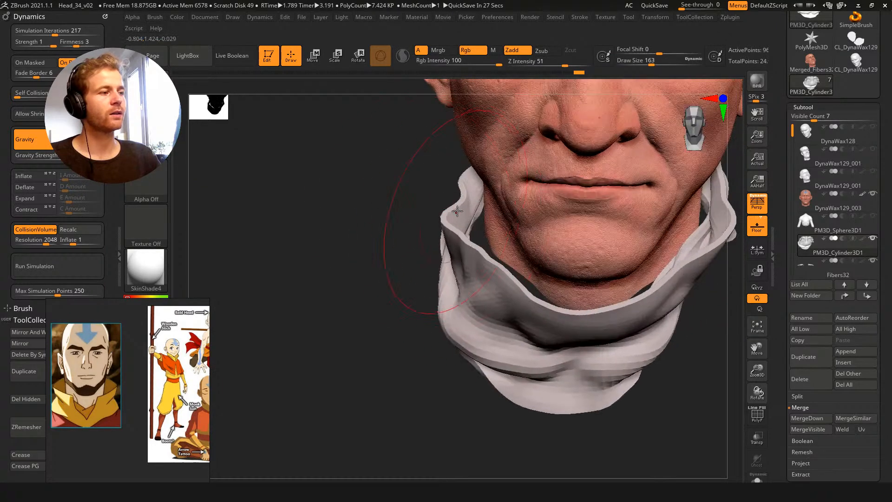
Pull the collar's upper rim beside the jaw with the ClothHook brush at a draw size of 62
key(b)
click(235, 188)
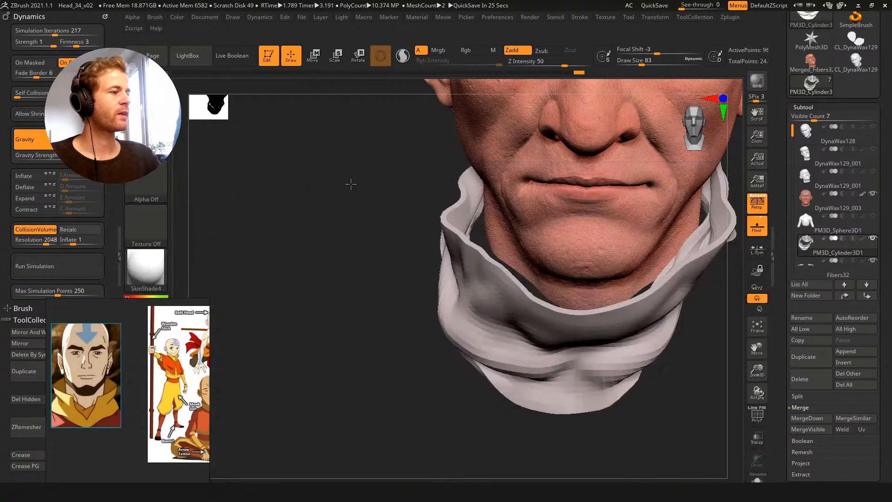
drag(350, 183, 382, 183)
key(s)
drag(502, 204, 480, 192)
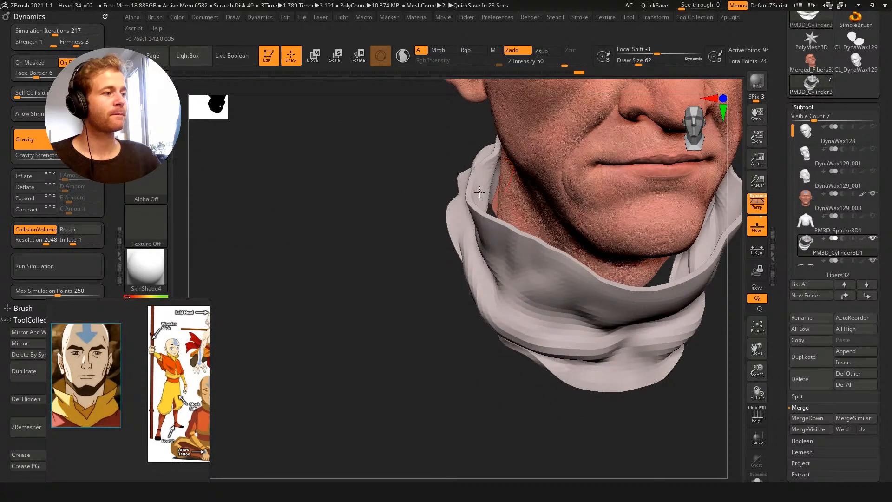
mouse_move(455, 159)
mouse_down()
mouse_move(418, 229)
mouse_move(631, 330)
mouse_move(628, 357)
mouse_up()
Drape the folded rim at the nape using ClothHook, with draw sizes of 182 and 112
key(s)
mouse_move(399, 249)
mouse_down()
mouse_move(408, 248)
mouse_move(392, 264)
mouse_up()
mouse_move(316, 186)
alt+mouse_down()
mouse_move(303, 145)
mouse_move(336, 214)
mouse_move(416, 275)
mouse_move(426, 261)
mouse_move(411, 251)
alt+mouse_up()
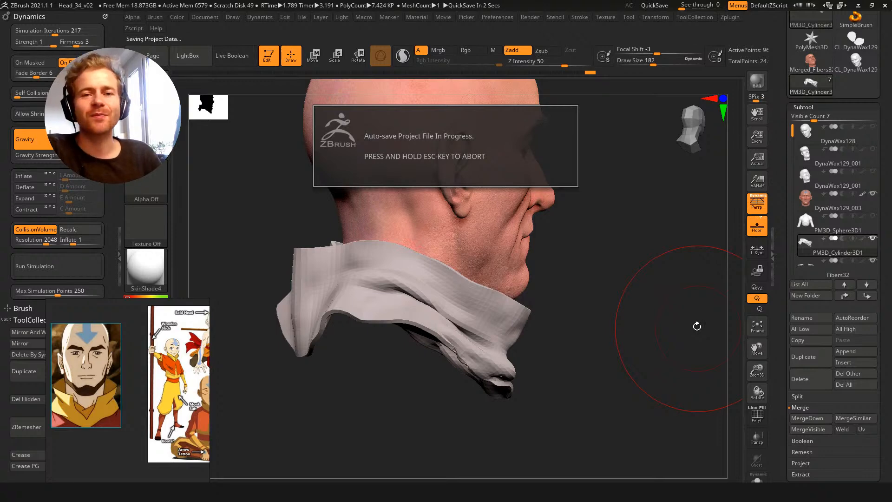
drag(280, 250, 346, 251)
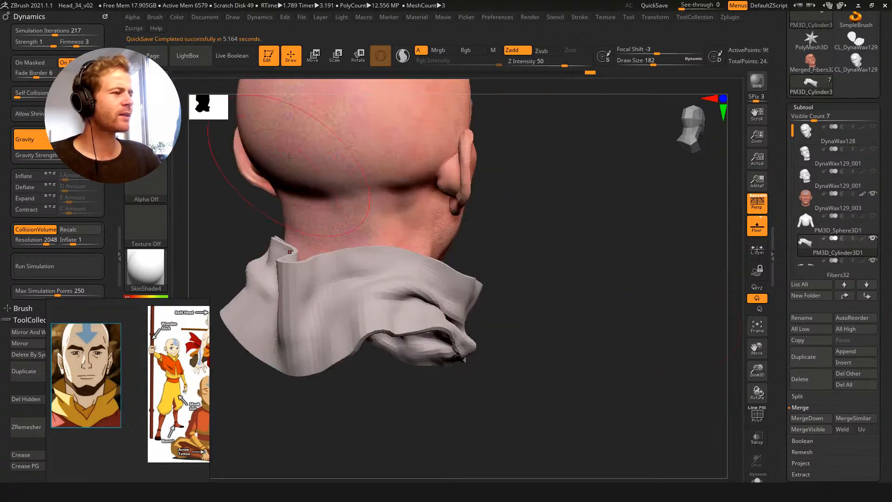
drag(538, 332, 581, 325)
mouse_move(316, 256)
mouse_down()
mouse_move(367, 257)
mouse_move(352, 269)
mouse_up()
drag(413, 272, 424, 271)
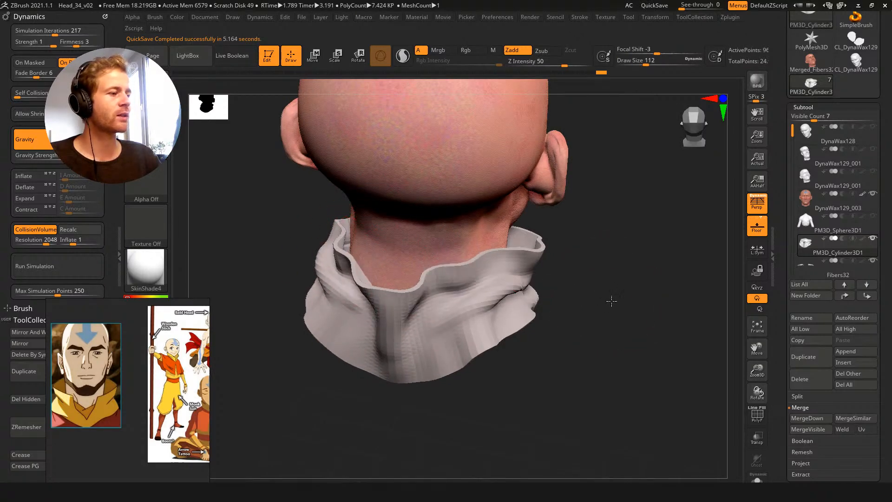
Rework the folds on both sides of the collar's back with ClothHook at a draw size of 112
drag(607, 295, 646, 307)
drag(435, 258, 472, 239)
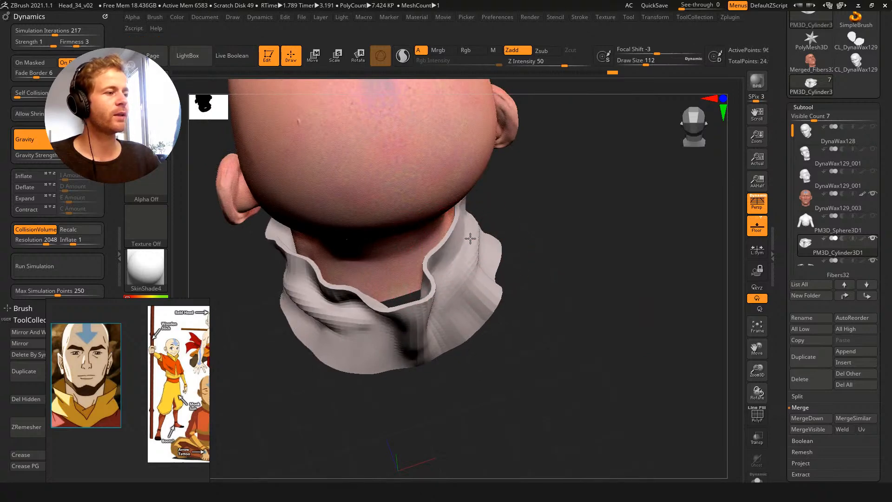
drag(530, 231, 516, 268)
mouse_move(494, 325)
mouse_down()
mouse_move(464, 317)
mouse_move(476, 315)
mouse_up()
drag(539, 254, 460, 279)
Pull the sharp kink in the collar's back rim into softer waves, with draw sizes of 87 and 54
key(s)
drag(507, 299, 510, 294)
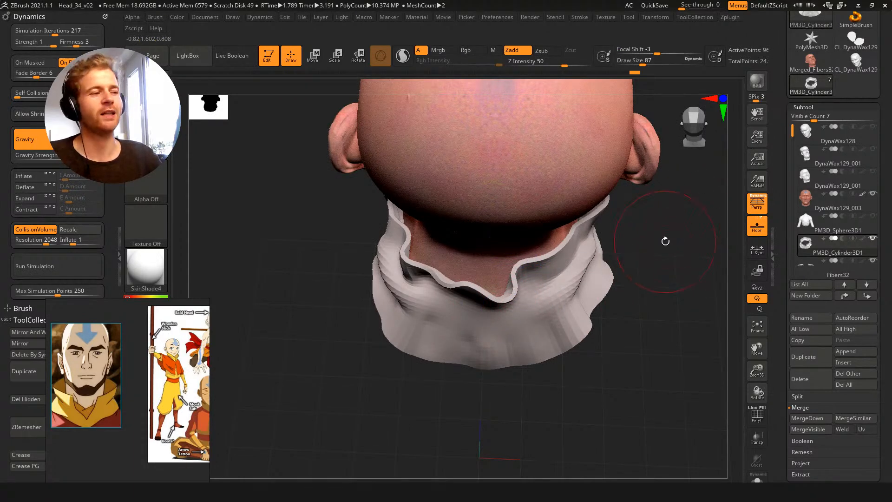
key(s)
drag(530, 264, 520, 264)
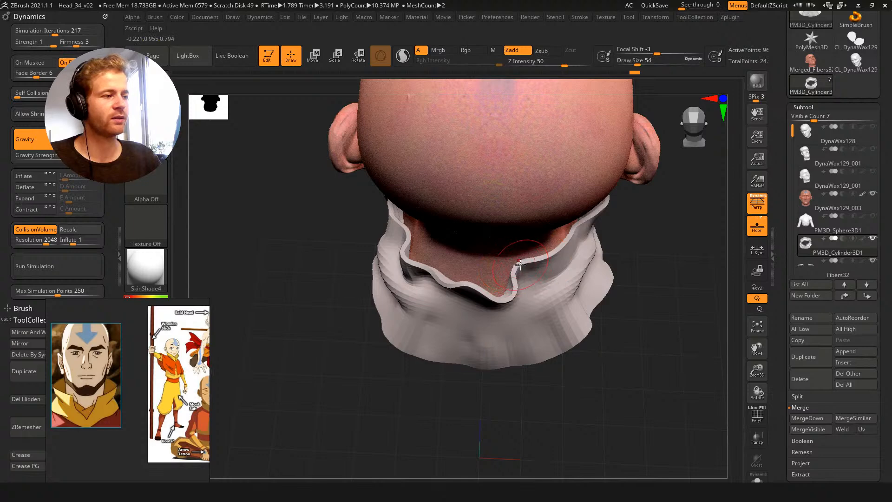
mouse_move(504, 310)
mouse_down()
mouse_move(502, 293)
mouse_move(475, 299)
mouse_move(453, 271)
mouse_up()
Even out the waves of the collar's back rim with a draw size of 149
key(s)
key(s)
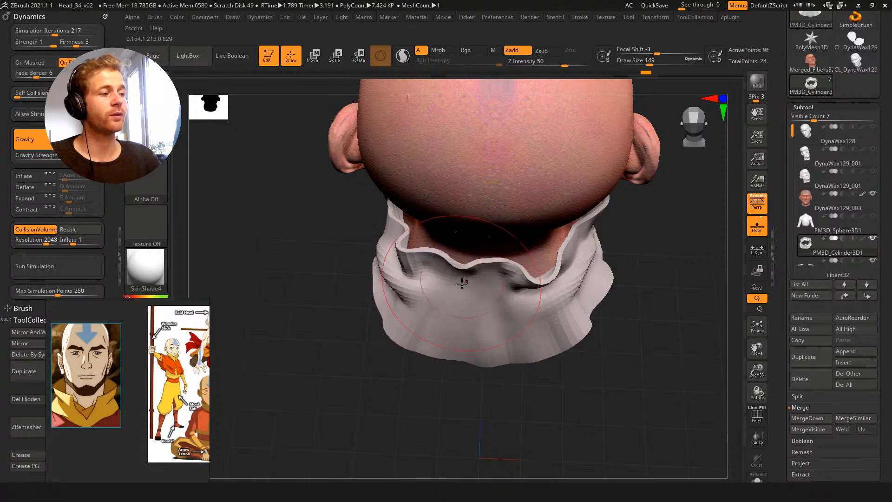
drag(551, 283, 542, 273)
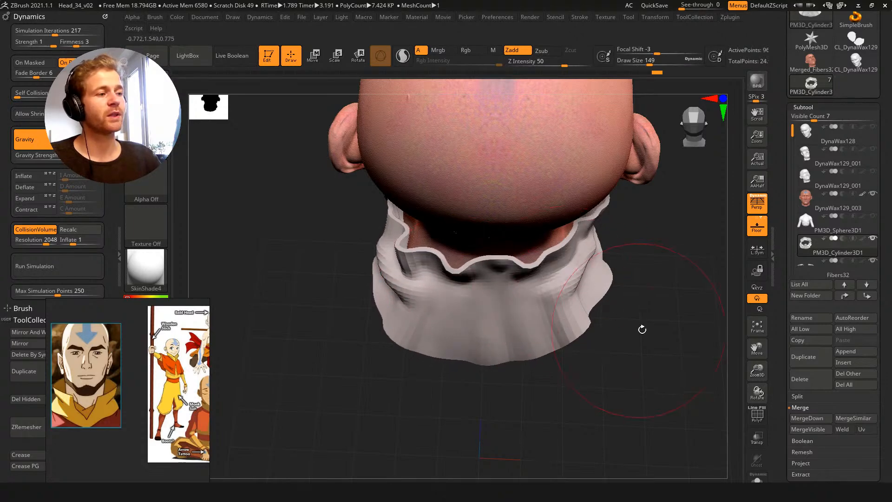
drag(580, 401, 488, 325)
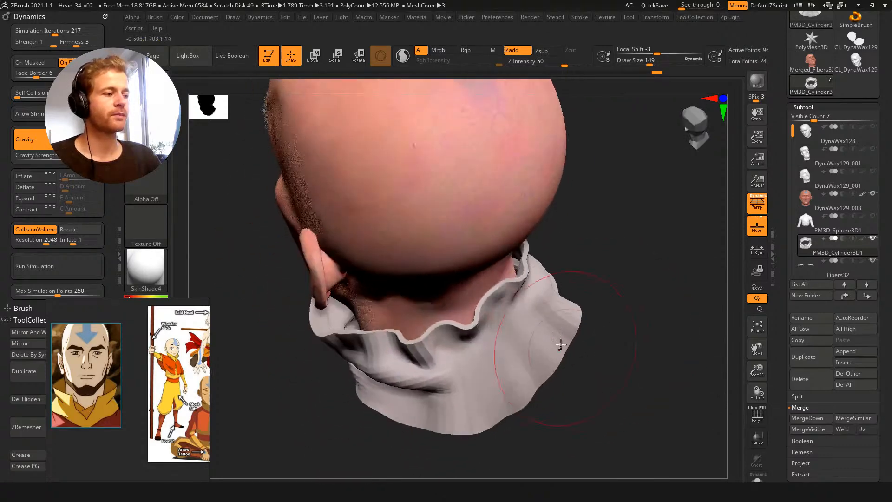
Reshape the collar's back and side outline from several angles with the Move brush at a draw size of 149
key(b)
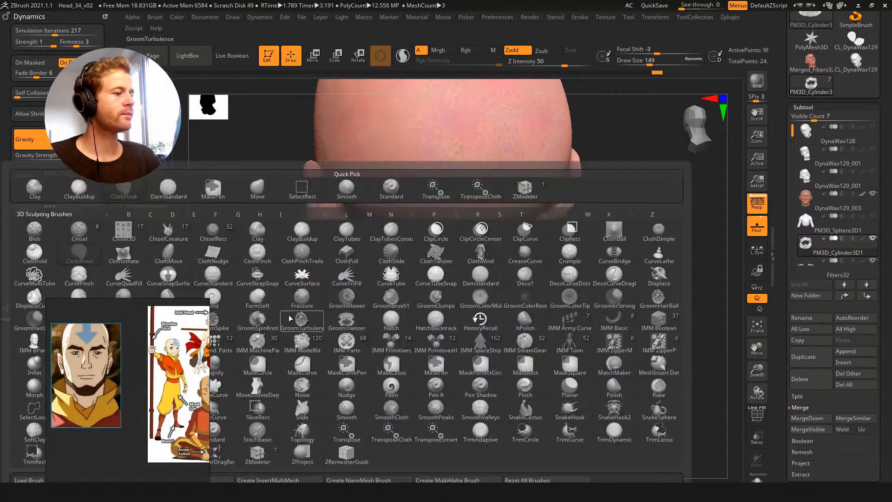
click(51, 193)
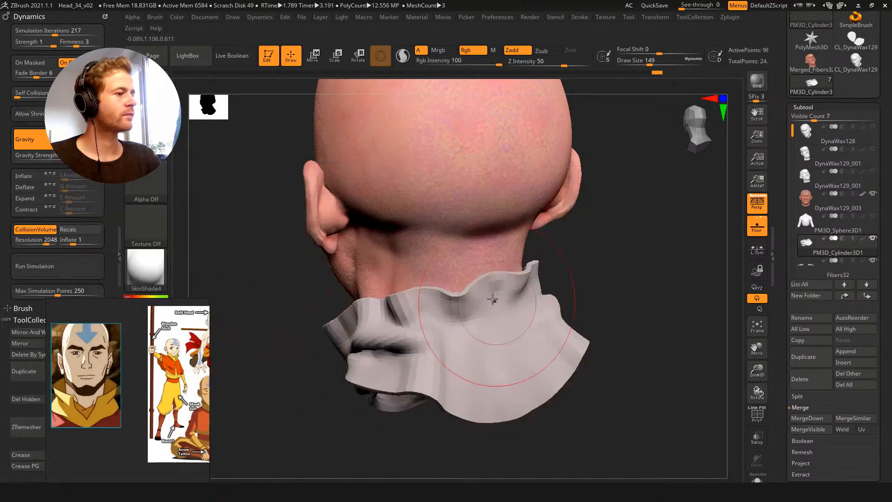
drag(462, 301, 434, 318)
drag(623, 349, 534, 326)
drag(523, 305, 545, 291)
drag(297, 320, 418, 331)
mouse_move(487, 365)
mouse_down()
mouse_move(486, 342)
mouse_move(460, 351)
mouse_up()
drag(578, 290, 648, 398)
drag(437, 321, 413, 261)
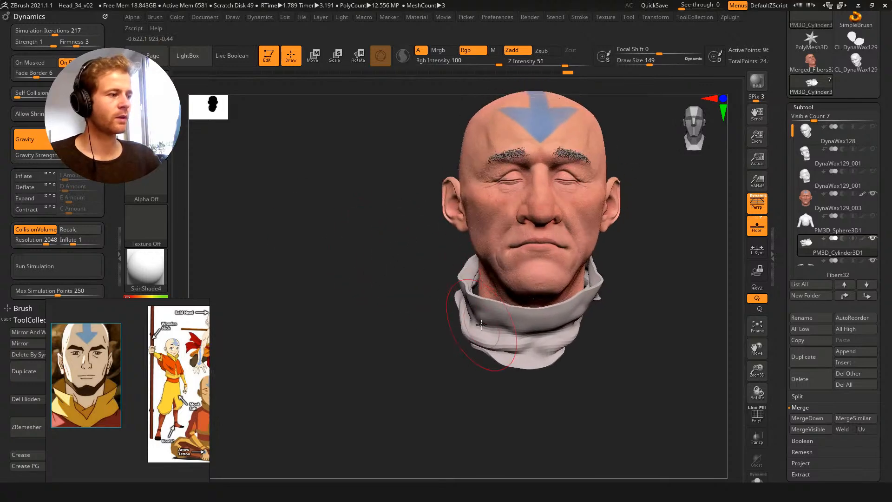
Pull the collar's front and sides into broad folds using ClothHook, with draw sizes of 365 and 262
key(b)
click(244, 190)
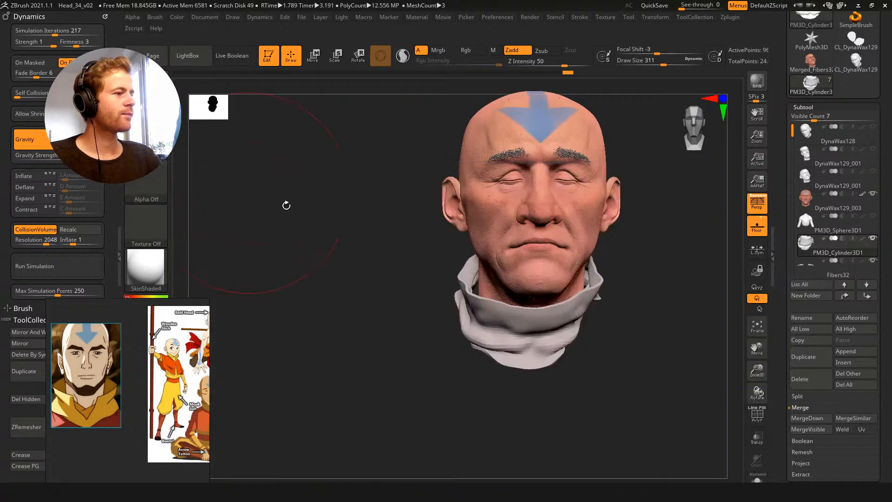
alt+drag(244, 190, 249, 225)
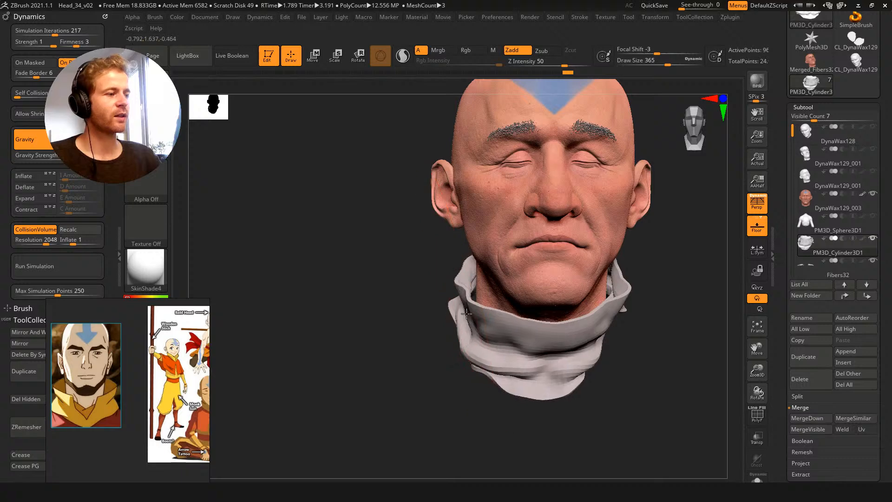
drag(424, 317, 427, 345)
key(s)
drag(598, 347, 589, 347)
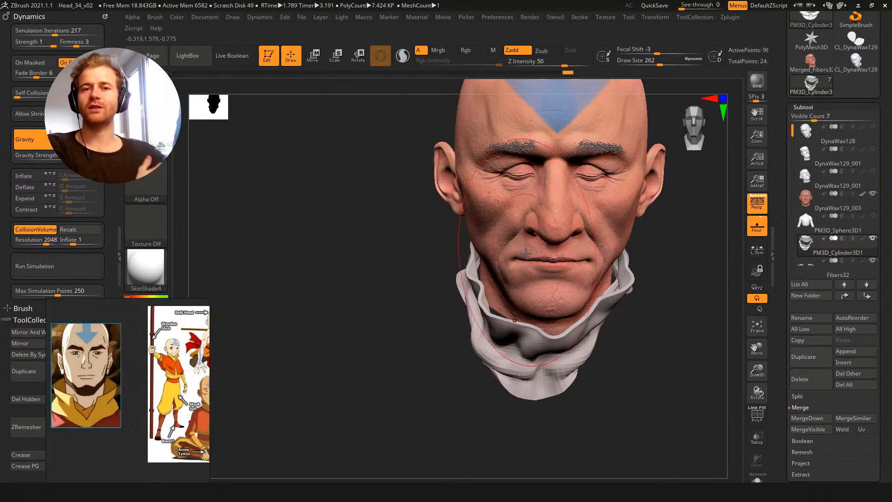
Fold the collar's front rim under the chin using ClothHook, with draw sizes of 112 and 54
drag(414, 322, 525, 321)
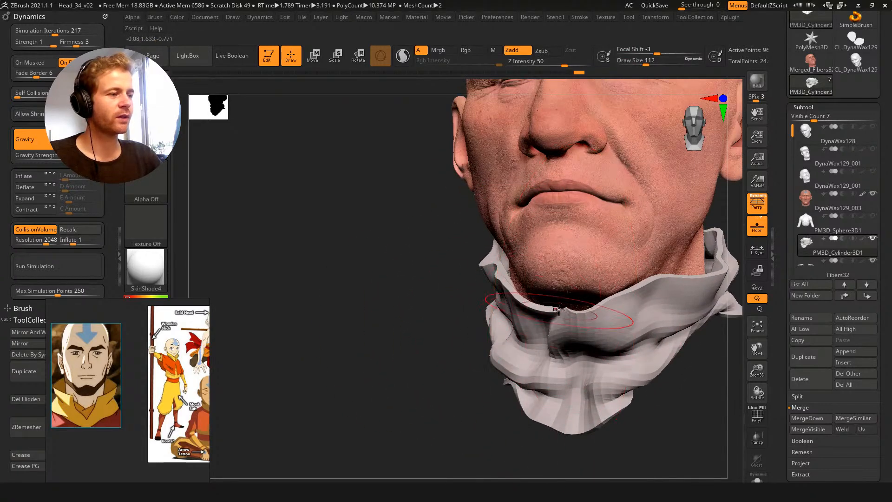
right_drag(555, 311, 554, 320)
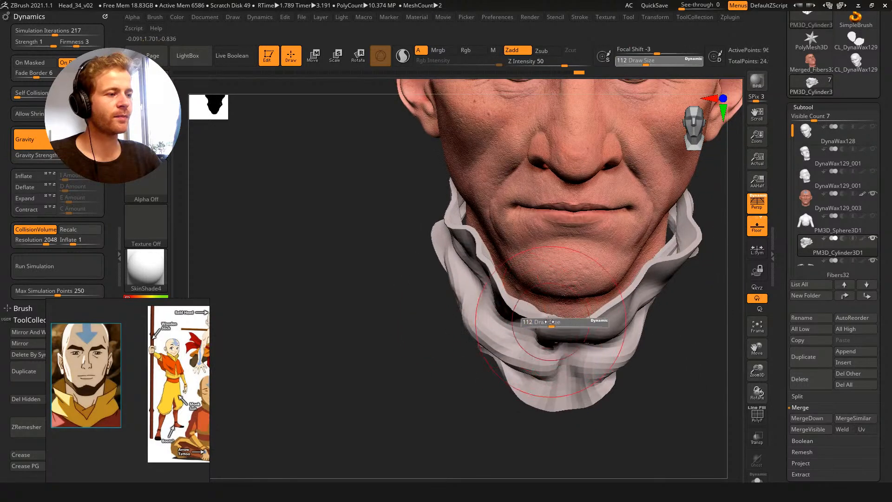
mouse_move(480, 370)
right_down()
mouse_move(658, 358)
mouse_move(563, 329)
right_up()
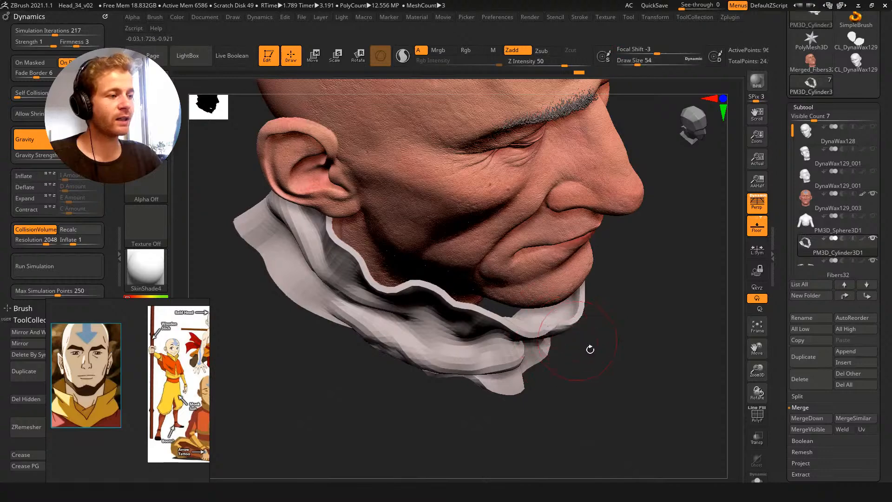
Display the collar's wireframe and fine-tune its front rim under the chin with a draw size of 31
key(shift+f)
mouse_move(616, 371)
ctrl+right_down()
mouse_move(617, 386)
mouse_move(595, 352)
ctrl+right_up()
key(s)
drag(550, 332, 564, 336)
right_drag(547, 353, 540, 341)
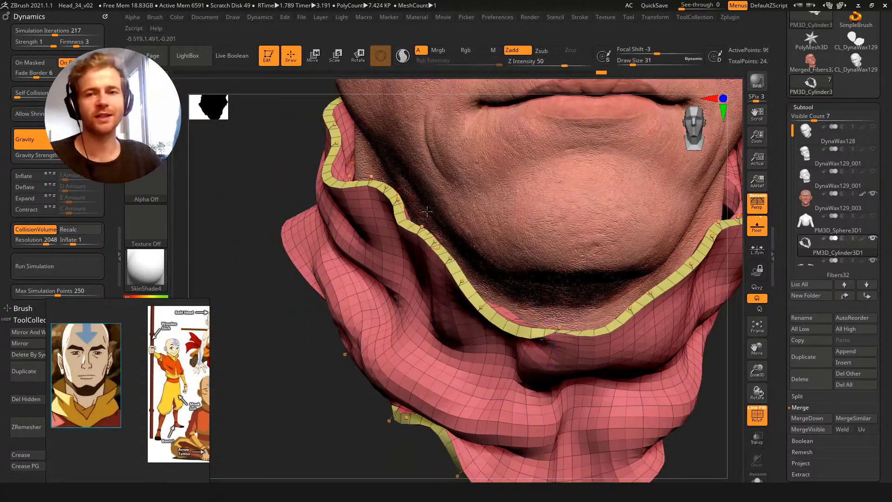
Repeat the last adjustment, pull the front of the collar slightly down below the chin and hide the polygon wireframe
mouse_move(314, 384)
right_down()
mouse_move(309, 342)
mouse_move(384, 301)
mouse_move(545, 348)
right_up()
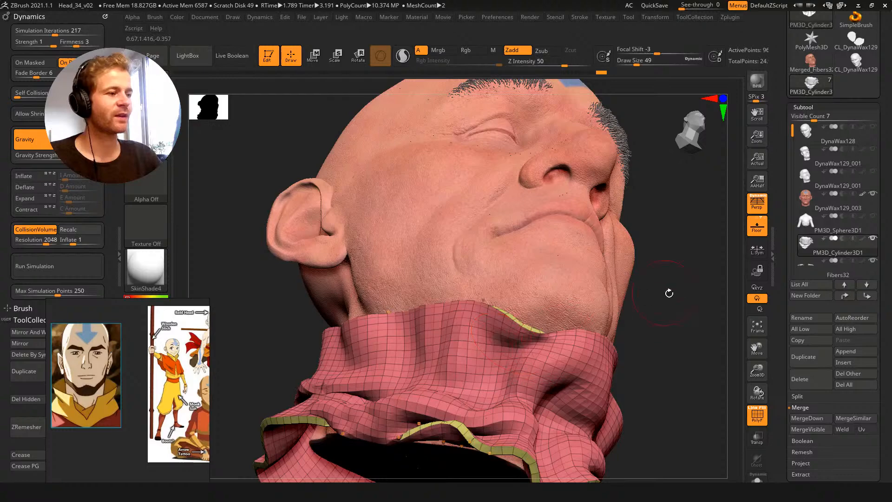
right_drag(665, 292, 535, 260)
right_drag(294, 242, 374, 257)
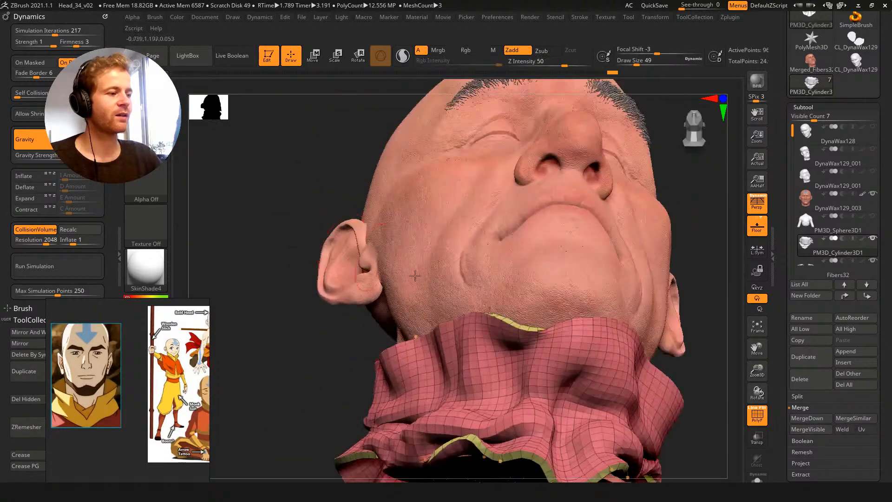
key(1)
drag(531, 344, 530, 368)
mouse_move(314, 340)
right_down()
mouse_move(325, 368)
mouse_move(396, 334)
mouse_move(421, 353)
mouse_move(412, 374)
mouse_move(433, 385)
mouse_move(426, 372)
mouse_move(458, 367)
right_up()
key(shift+f)
Pull the front of the collar down away from the chin with the ClothHook brush at a draw size of 212
key(s)
drag(552, 377, 565, 377)
key(b)
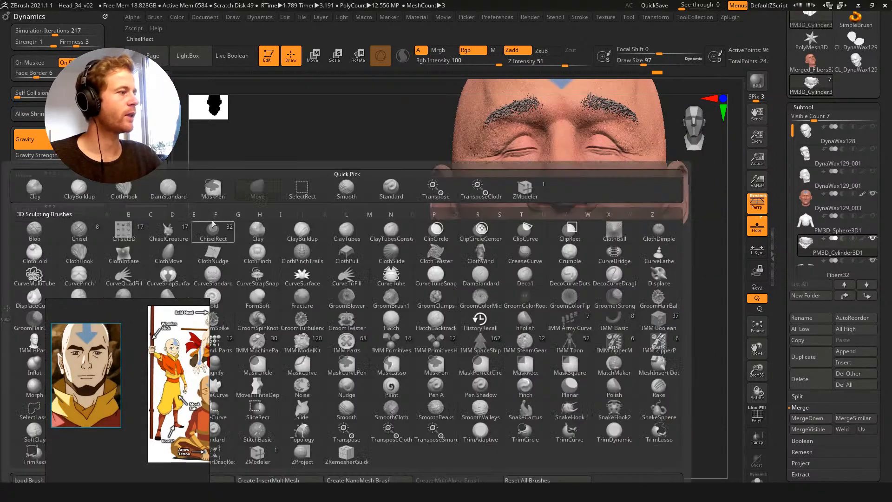
click(126, 188)
right_drag(322, 259, 328, 280)
key(s)
mouse_move(576, 356)
mouse_down()
mouse_move(608, 357)
mouse_move(533, 355)
mouse_up()
key(s)
key(s)
drag(567, 398, 562, 399)
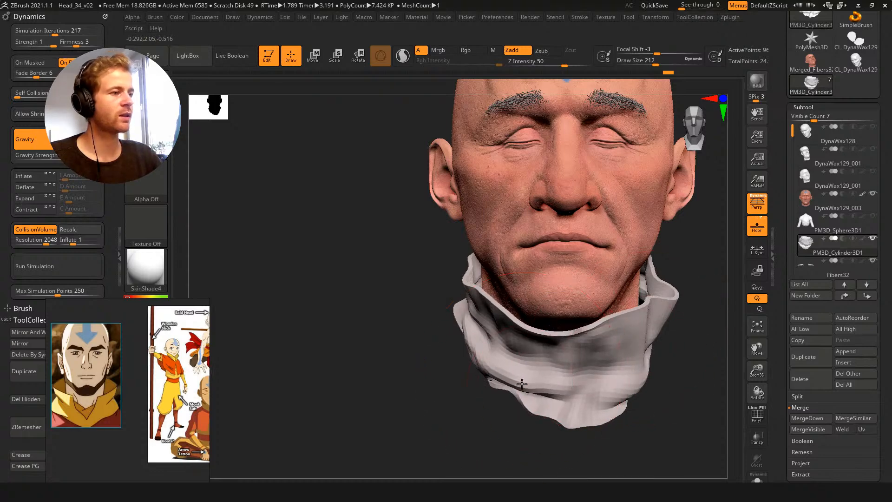
drag(522, 384, 522, 387)
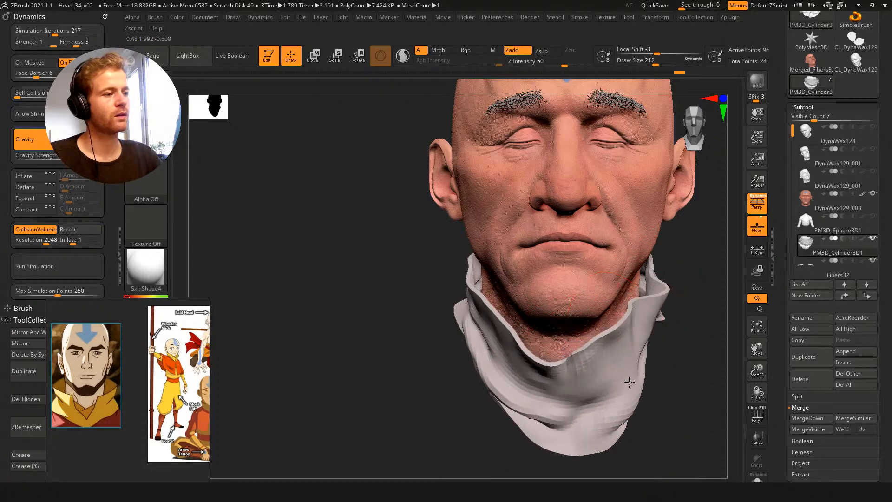
mouse_move(678, 361)
mouse_down()
mouse_move(437, 301)
mouse_move(479, 344)
mouse_move(598, 379)
mouse_move(600, 367)
mouse_up()
Reshape the front and side of the collar with the Move brush, adjusting the draw size between strokes
key(b)
key(m)
key(v)
key(s)
mouse_move(547, 355)
mouse_down()
mouse_move(562, 355)
mouse_move(552, 353)
mouse_up()
mouse_move(611, 361)
mouse_down()
mouse_move(538, 356)
mouse_move(524, 336)
mouse_move(693, 321)
mouse_up()
key(s)
drag(679, 235, 662, 235)
mouse_move(459, 256)
mouse_down()
mouse_move(427, 237)
mouse_move(484, 216)
mouse_up()
Try to pull the side of the collar down from underneath with a different brush at a draw size of 116
key(b)
click(254, 194)
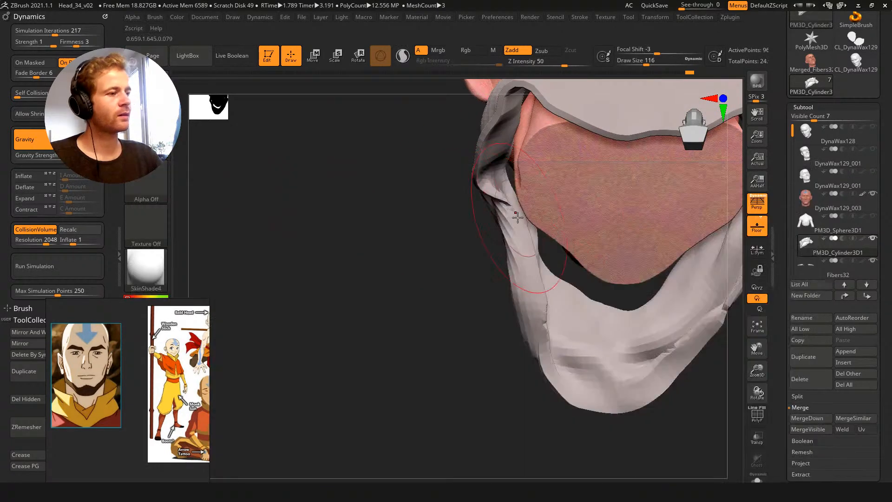
mouse_move(510, 216)
mouse_down()
mouse_move(447, 226)
mouse_move(470, 239)
mouse_move(484, 231)
mouse_move(467, 260)
mouse_move(506, 212)
mouse_move(519, 220)
mouse_move(502, 255)
mouse_up()
key(ctrl+z)
Undo the previous collar stroke, then rework and smooth the folded lower edge along the side with the polygon wireframe shown
key(shift+f)
key(ctrl+z)
key(s)
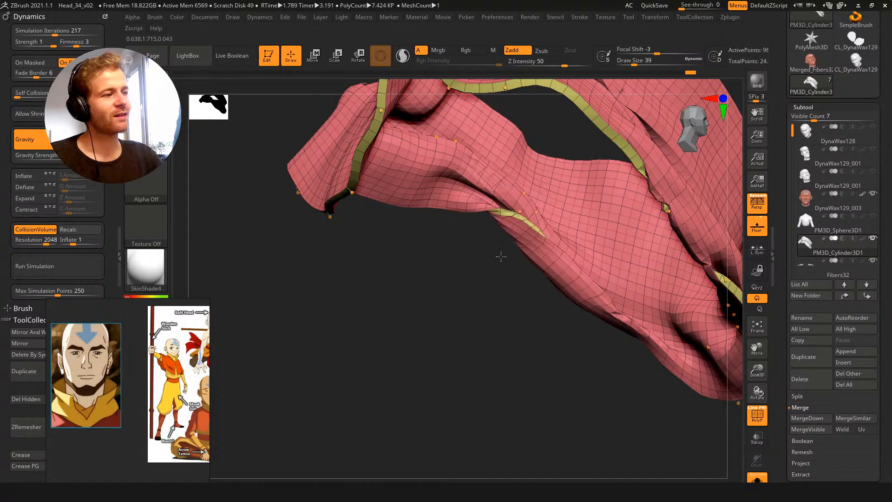
mouse_move(524, 217)
mouse_down()
mouse_move(546, 265)
mouse_move(632, 330)
mouse_move(608, 303)
mouse_move(619, 327)
mouse_move(570, 350)
mouse_move(496, 229)
mouse_up()
shift+drag(457, 201, 480, 210)
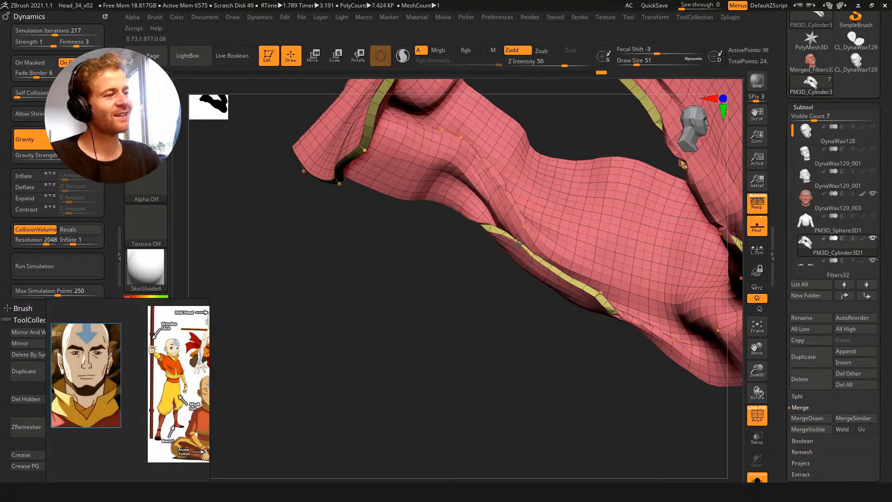
mouse_move(491, 277)
mouse_down()
mouse_move(562, 303)
mouse_move(590, 294)
mouse_move(556, 300)
mouse_move(568, 323)
mouse_move(564, 342)
mouse_move(573, 346)
mouse_move(659, 302)
mouse_move(635, 305)
mouse_move(613, 329)
mouse_up()
Refine the collar's lower side edge with small brush strokes, toggling the wireframe to check the folds
key(shift+f)
key(s)
drag(506, 295, 500, 295)
drag(613, 298, 604, 320)
key(shift+f)
mouse_move(491, 295)
mouse_down()
mouse_move(483, 260)
mouse_move(591, 317)
mouse_move(630, 324)
mouse_move(577, 287)
mouse_move(564, 304)
mouse_up()
right_drag(546, 305, 618, 321)
key(shift+f)
key(f)
ctrl+right_drag(597, 240, 487, 218)
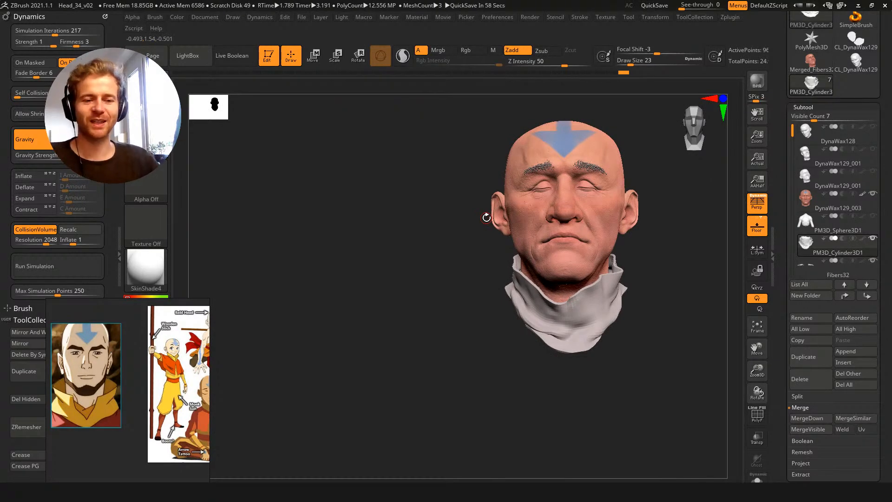
Adjust the front of the collar with the Move brush at a draw size of 33
mouse_move(454, 268)
right_down()
mouse_move(460, 281)
mouse_move(720, 312)
right_up()
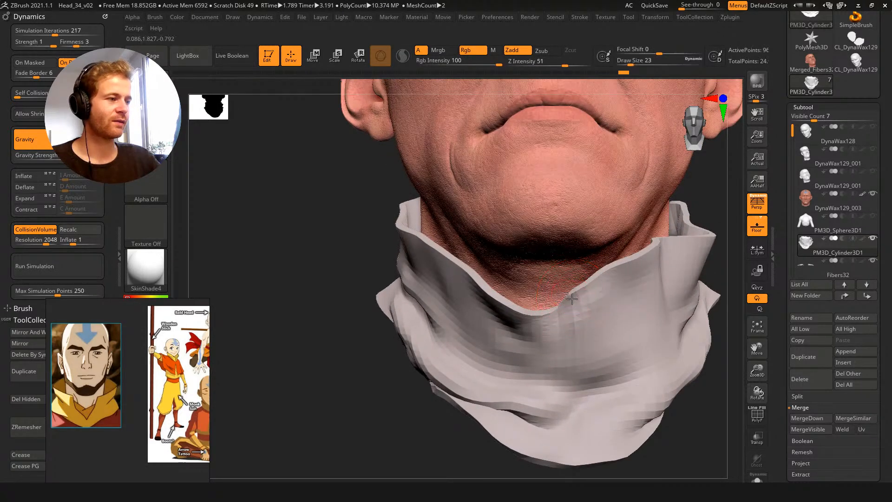
key(s)
mouse_move(570, 301)
mouse_down()
mouse_move(579, 304)
mouse_move(578, 290)
mouse_up()
ctrl+right_drag(528, 280, 396, 260)
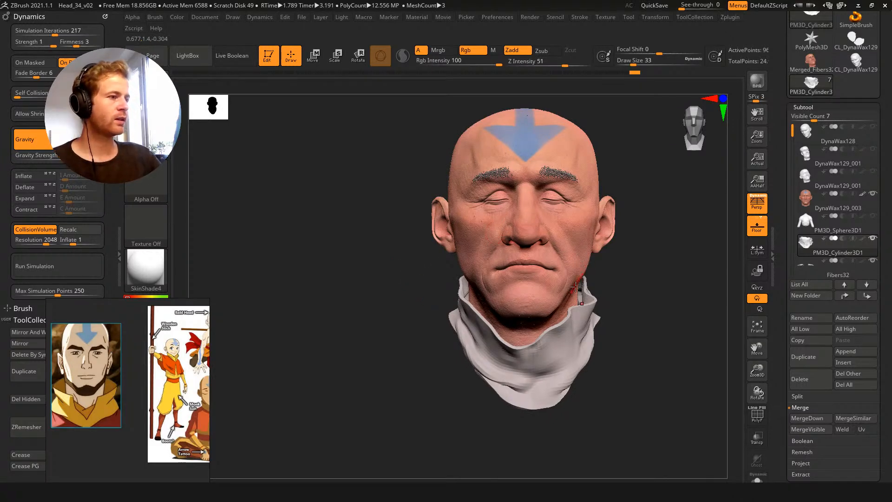
Refine the collar's overall silhouette with the Move brush, using large draw sizes and ending at 228
key(s)
drag(556, 335, 590, 333)
right_drag(594, 335, 654, 355)
key(s)
mouse_move(562, 331)
right_down()
mouse_move(493, 328)
mouse_move(569, 349)
mouse_move(617, 341)
right_up()
key(s)
drag(542, 308, 531, 307)
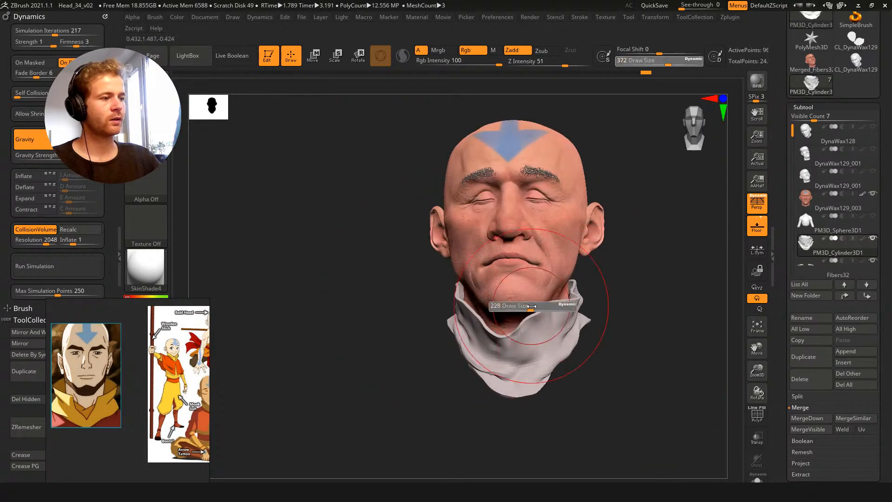
mouse_move(637, 339)
right_down()
mouse_move(668, 288)
mouse_move(669, 317)
mouse_move(636, 342)
mouse_move(688, 231)
right_up()
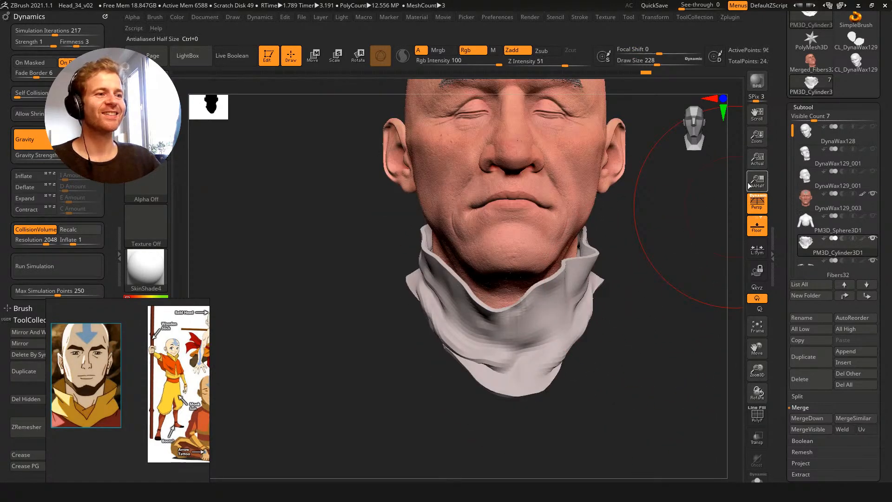
right_drag(741, 165, 682, 236)
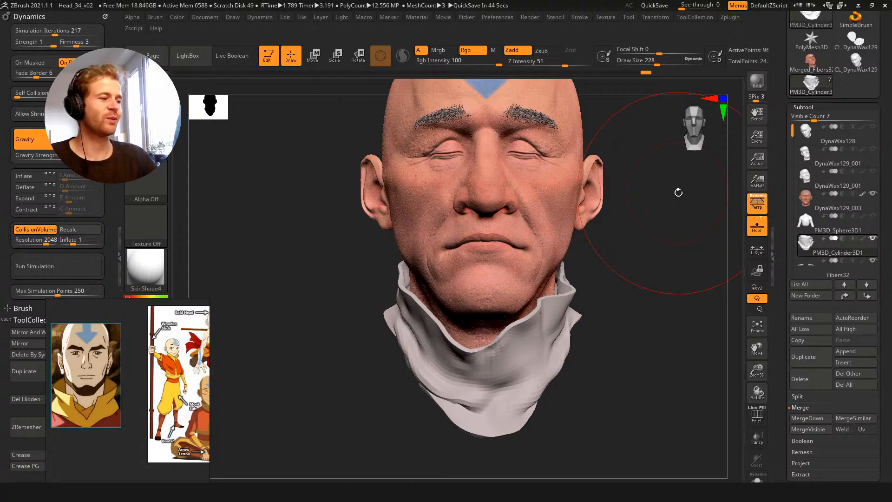
Turn off the collar's dynamic subdivision and show its polygon wireframe
alt+drag(345, 282, 325, 316)
key(s)
mouse_move(525, 387)
mouse_down()
mouse_move(470, 387)
mouse_move(510, 372)
mouse_move(468, 371)
mouse_up()
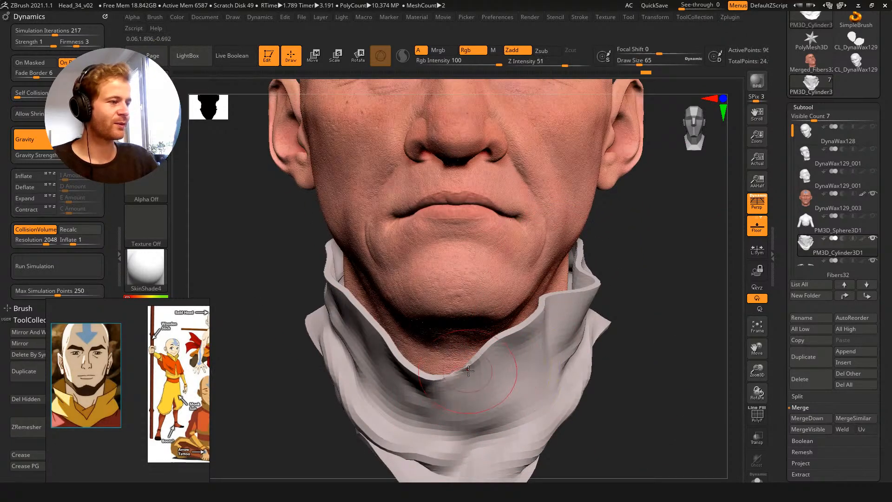
mouse_move(679, 365)
mouse_down()
mouse_move(632, 368)
mouse_move(656, 273)
mouse_move(597, 237)
mouse_up()
key(shift+f)
key(shift+d)
Nudge the vertices along the front upper rim of the collar with the Move brush at a draw size of 4
key(s)
drag(507, 282, 485, 283)
mouse_move(677, 351)
mouse_down()
mouse_move(679, 359)
mouse_move(649, 333)
mouse_move(652, 354)
mouse_move(653, 344)
mouse_move(663, 361)
mouse_move(492, 255)
mouse_up()
drag(438, 259, 465, 268)
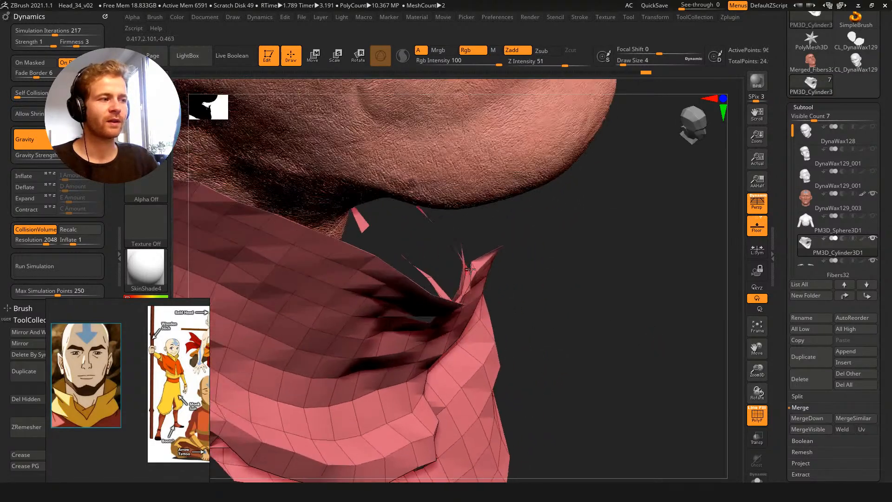
click(482, 265)
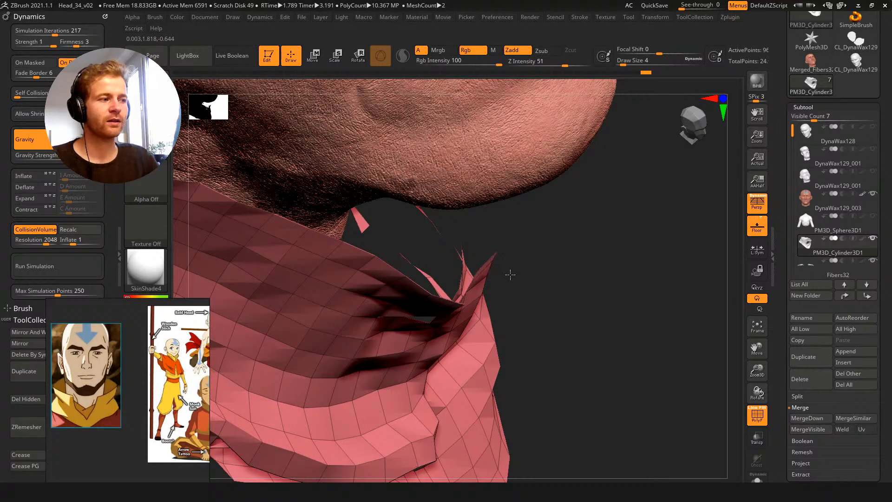
alt+drag(579, 306, 604, 220)
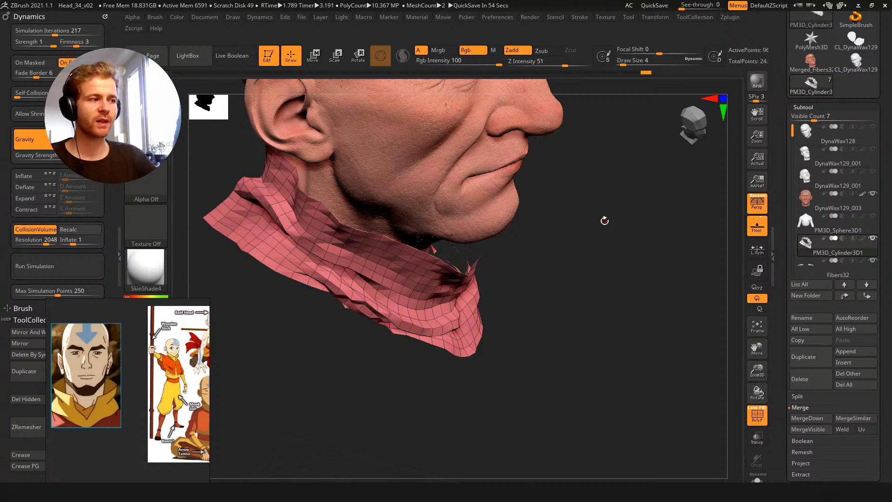
drag(582, 298, 483, 248)
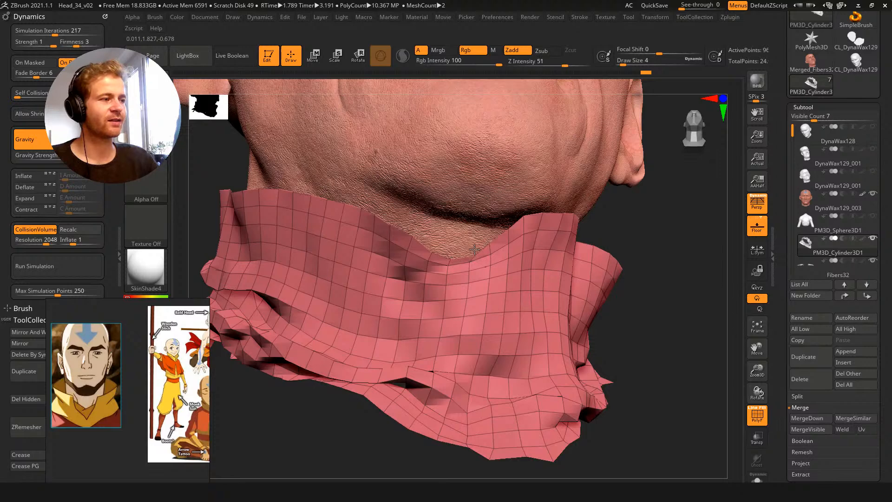
drag(667, 278, 722, 266)
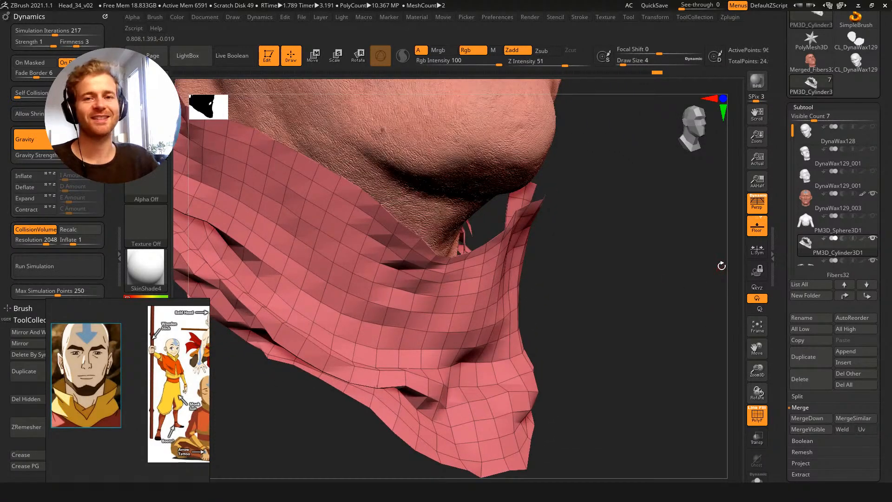
Even out the collar's front rim with the Move brush at draw sizes of 8 and 17, then restore the smooth preview without wireframe
mouse_move(613, 282)
mouse_down()
mouse_move(596, 297)
mouse_move(589, 270)
mouse_move(312, 282)
mouse_move(295, 255)
mouse_move(311, 247)
mouse_up()
key(s)
click(476, 250)
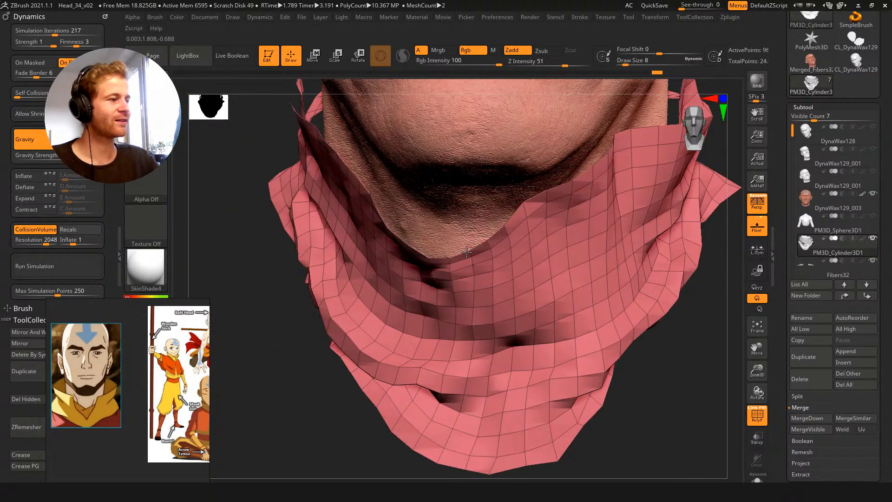
mouse_move(241, 158)
mouse_down()
mouse_move(542, 291)
mouse_move(467, 258)
mouse_up()
key(s)
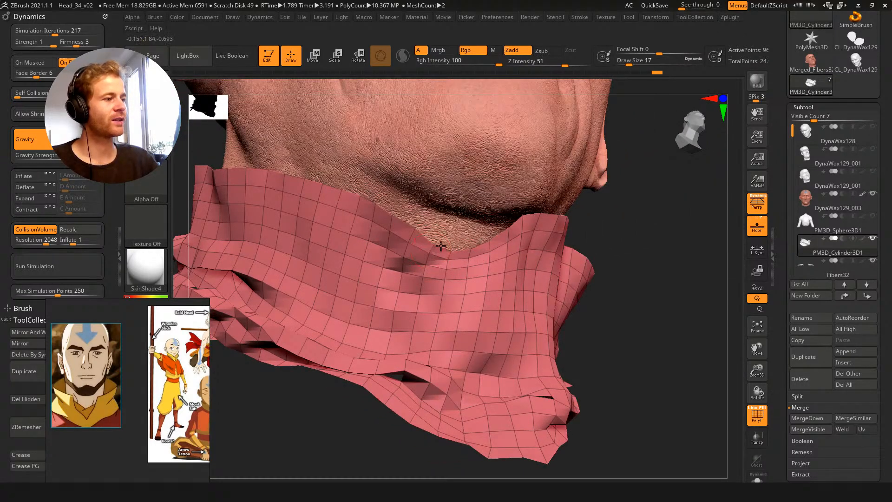
right_drag(618, 285, 615, 322)
key(shift+f)
right_drag(657, 343, 642, 303)
Set the collar's dynamic subdivision thickness to 0.01072
click(816, 115)
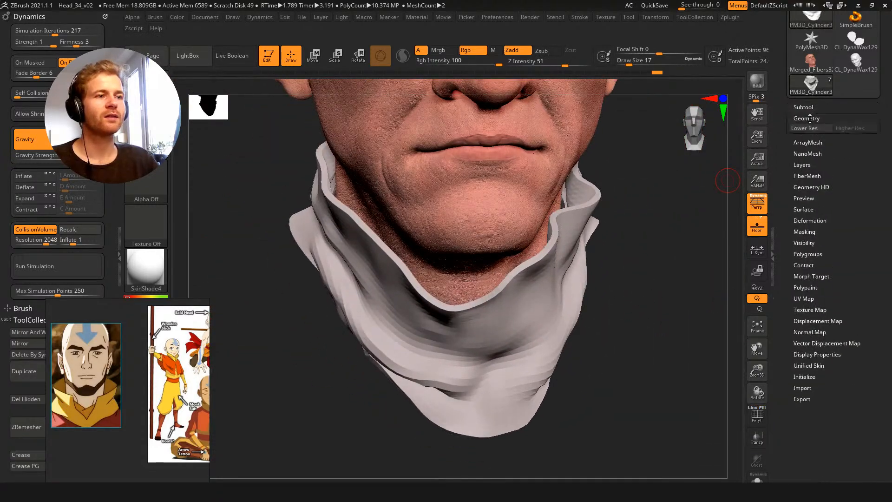
click(811, 118)
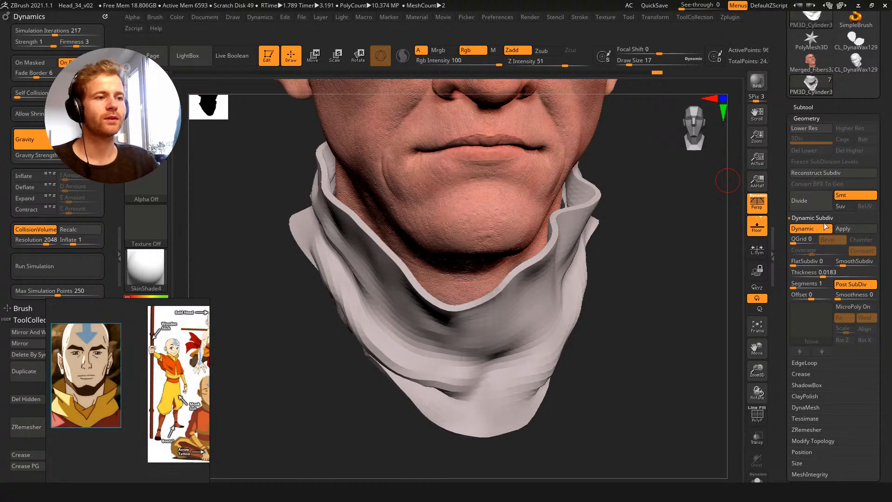
drag(824, 273, 822, 273)
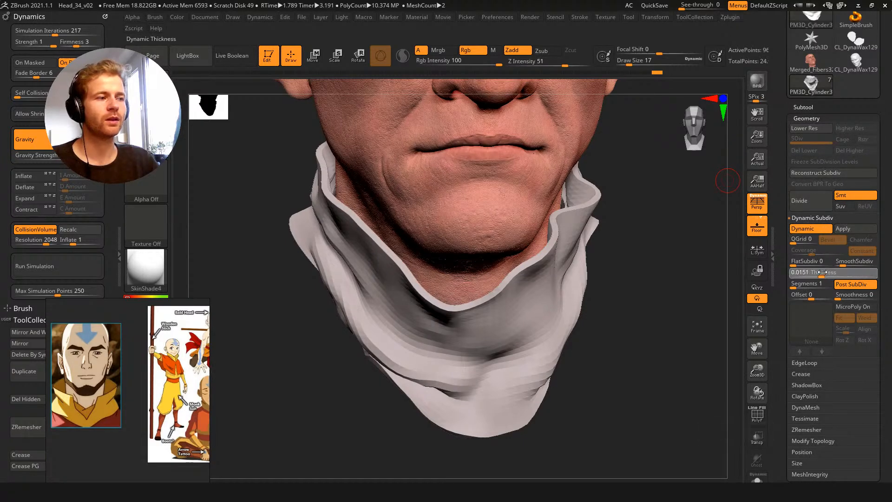
click(822, 273)
drag(821, 272, 818, 273)
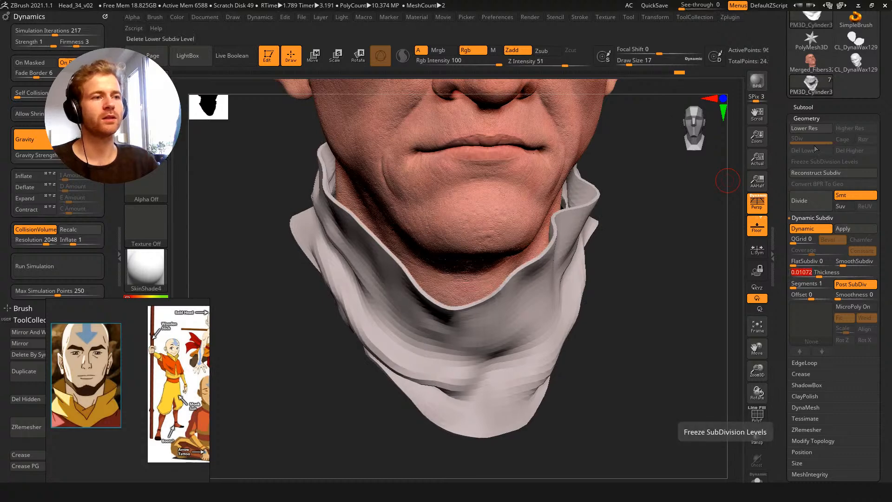
click(807, 119)
Unwrap the collar's UVs with UV Master and hide the polygon wireframe
drag(714, 236, 681, 243)
key(shift+f)
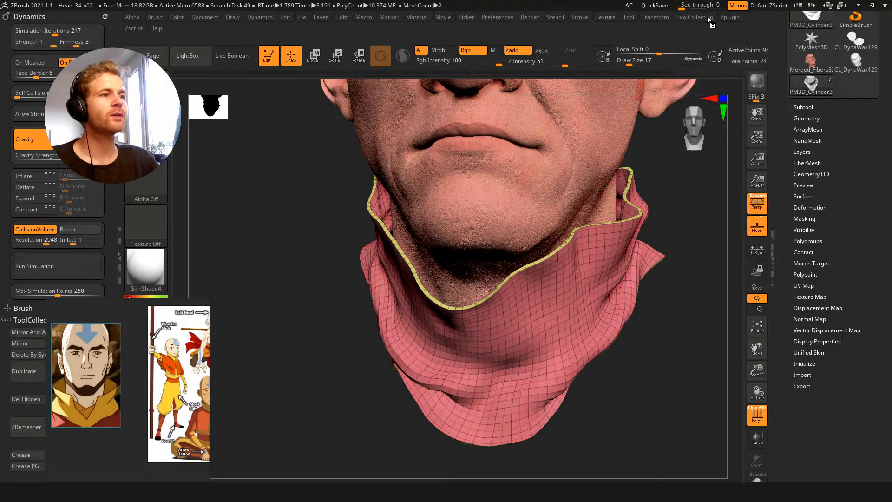
mouse_move(731, 20)
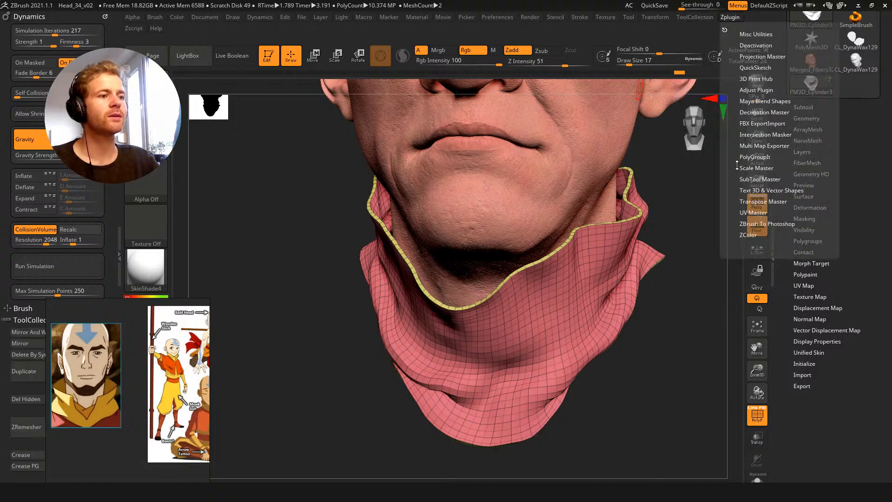
click(750, 213)
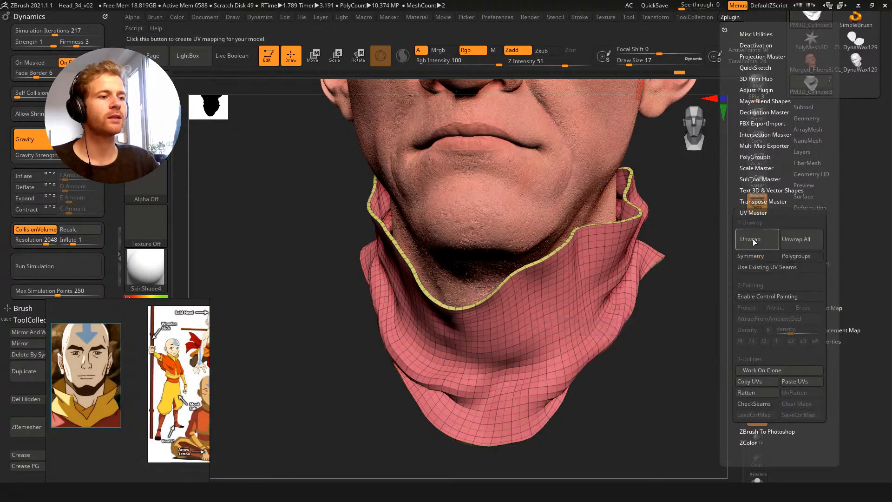
click(753, 239)
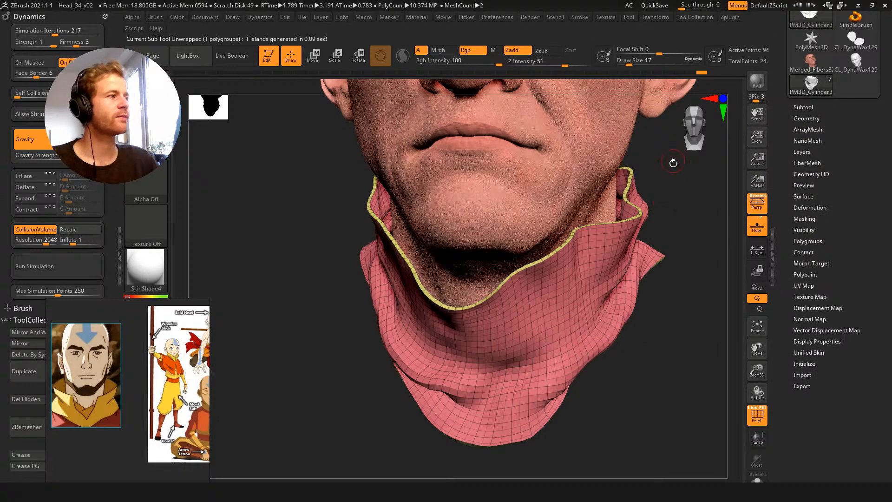
drag(681, 198, 680, 197)
key(shift+f)
click(811, 308)
click(810, 328)
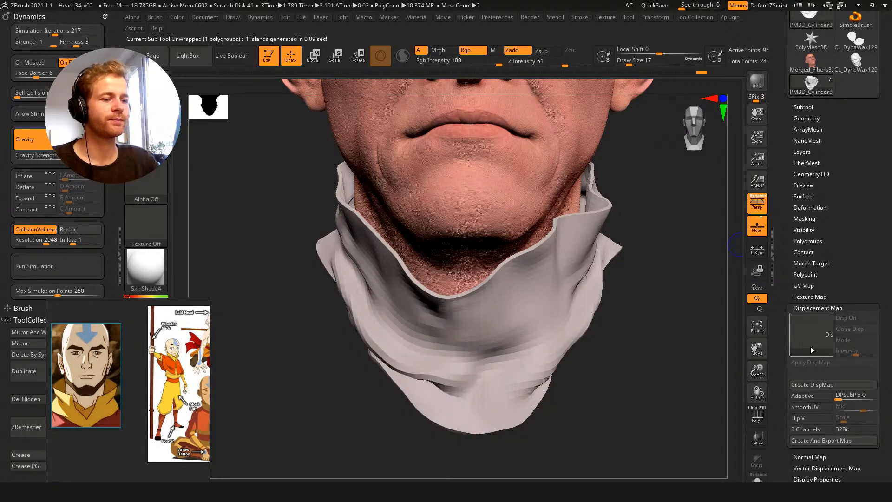
click(811, 308)
Import the fabric_v02 image from the ZBrush 2021 ZAlphas folder as the collar's texture map
click(810, 297)
click(806, 320)
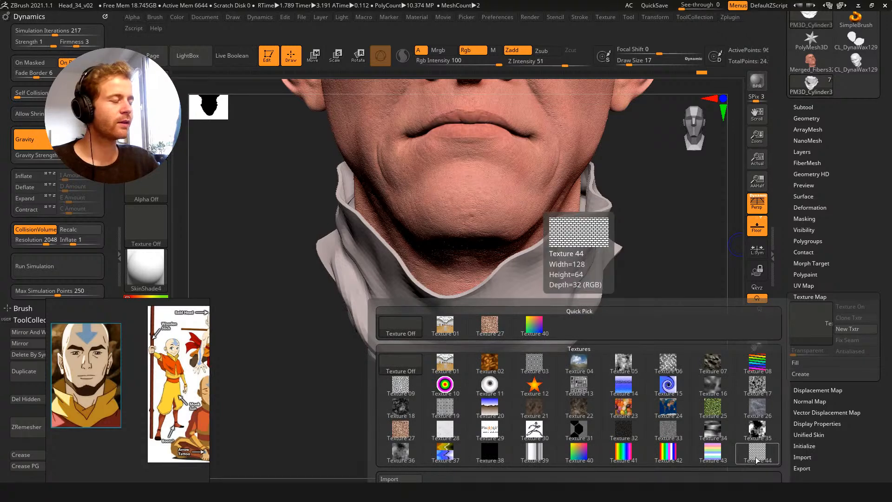
click(404, 479)
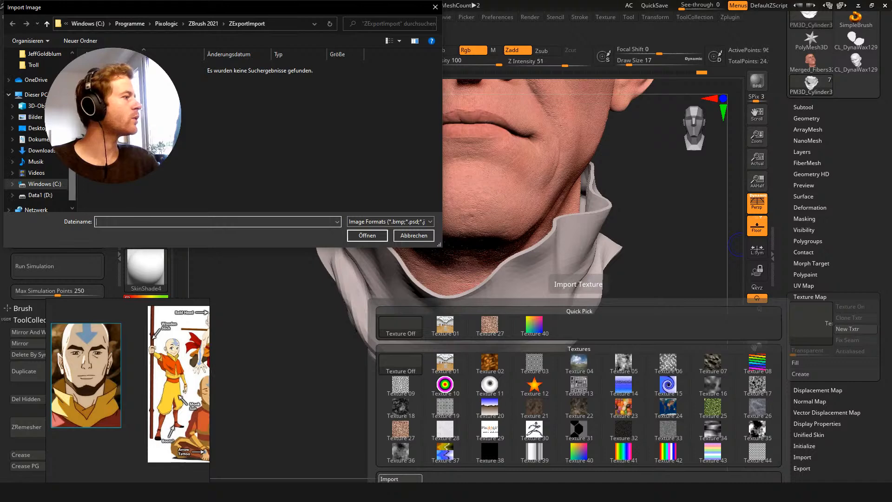
scroll(39, 106, up, 3)
click(38, 102)
click(118, 24)
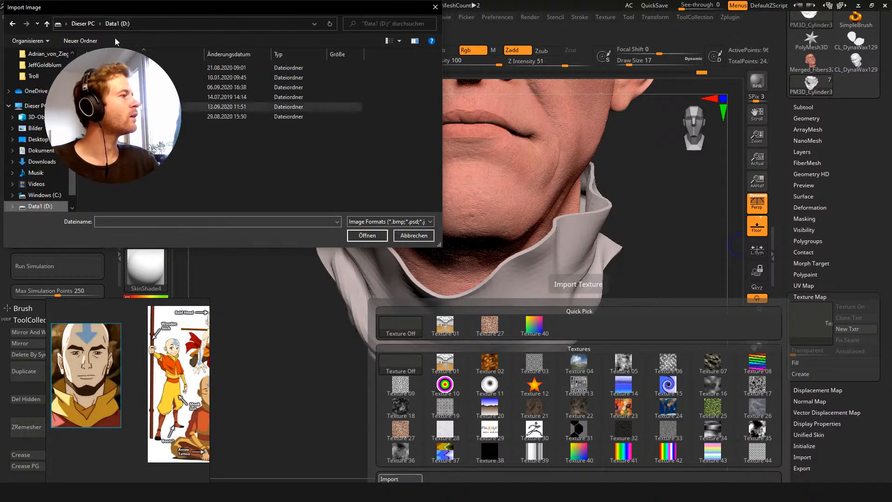
click(82, 24)
double_click(195, 167)
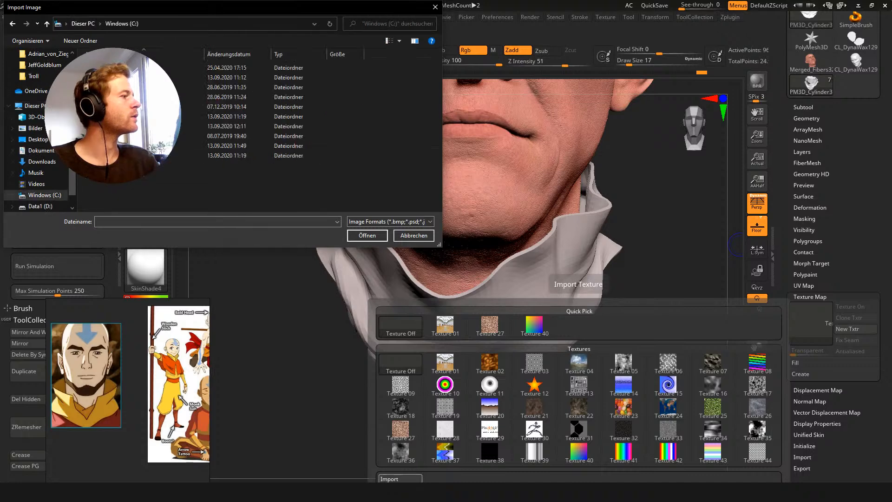
double_click(153, 117)
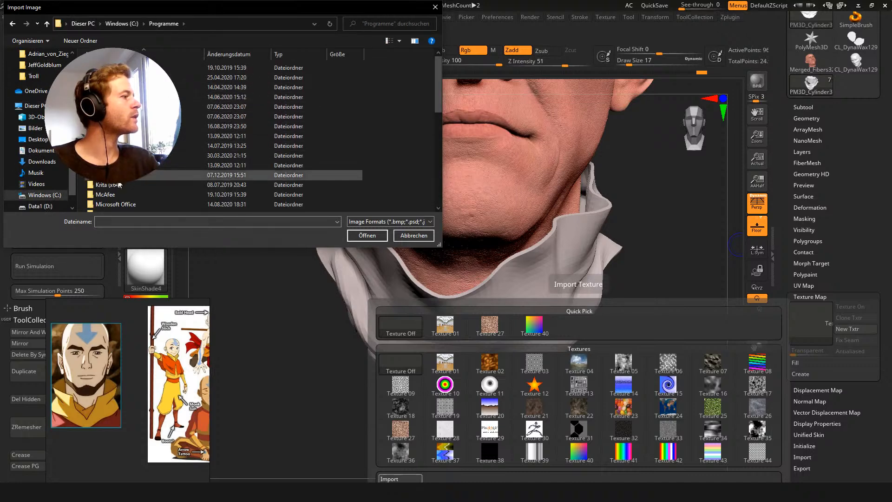
scroll(142, 187, down, 7)
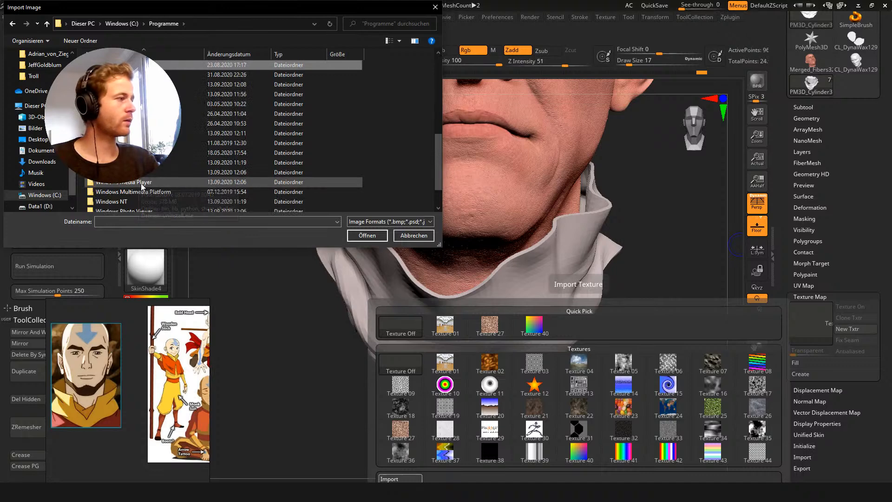
double_click(144, 65)
double_click(144, 78)
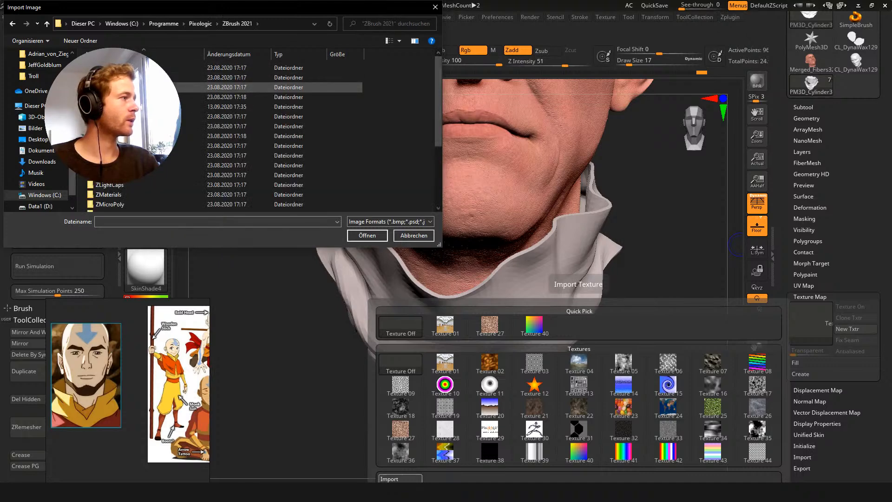
double_click(139, 107)
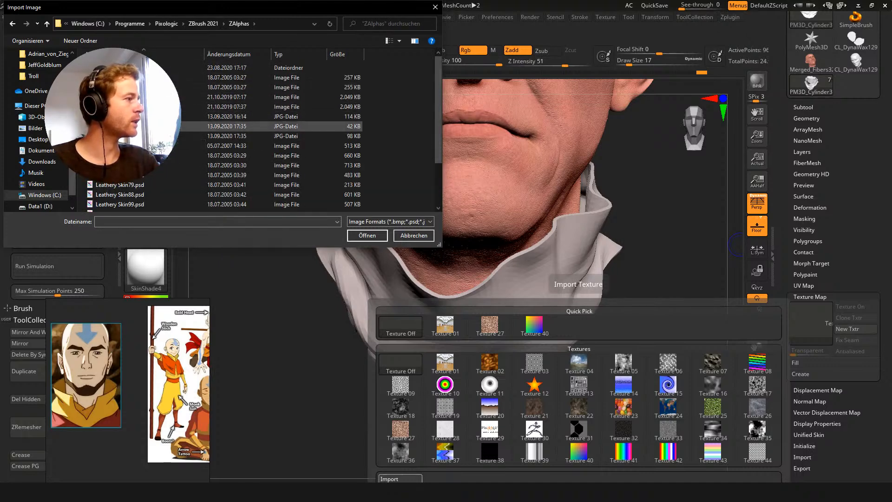
double_click(140, 126)
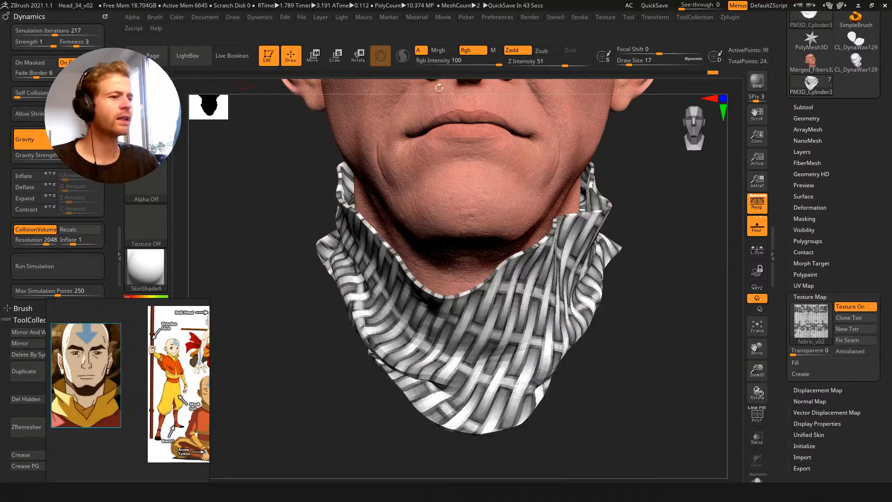
Check how the weave texture lies on the collar from the side and turn its display off
mouse_move(683, 294)
mouse_down()
mouse_move(681, 309)
mouse_move(639, 324)
mouse_move(687, 323)
mouse_move(711, 308)
mouse_move(628, 255)
mouse_move(655, 276)
mouse_move(648, 281)
mouse_move(687, 295)
mouse_move(691, 310)
mouse_up()
drag(368, 247, 396, 237)
click(855, 306)
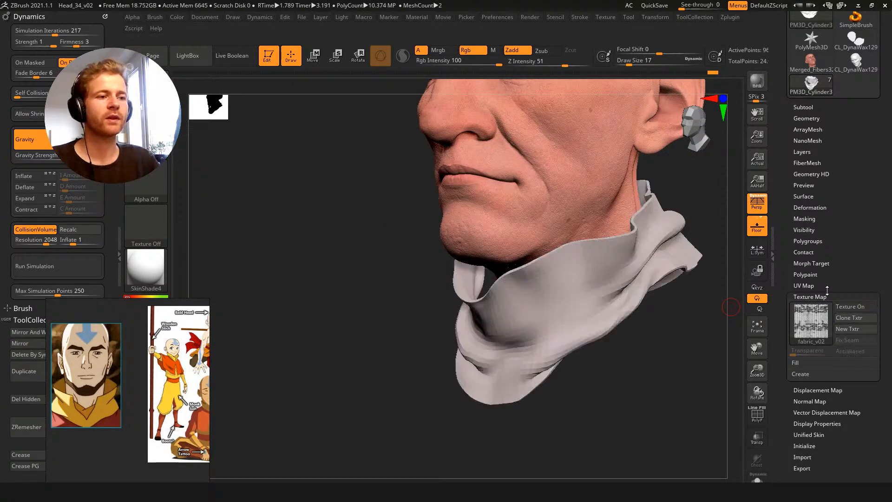
Add surface noise to the collar and load fabric_v02 from the ZAlphas folder as the noise alpha
click(803, 196)
click(818, 251)
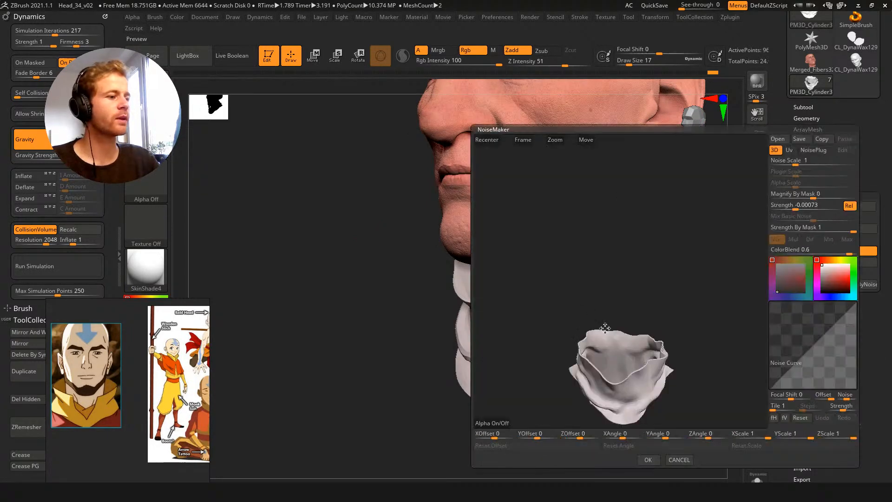
click(492, 423)
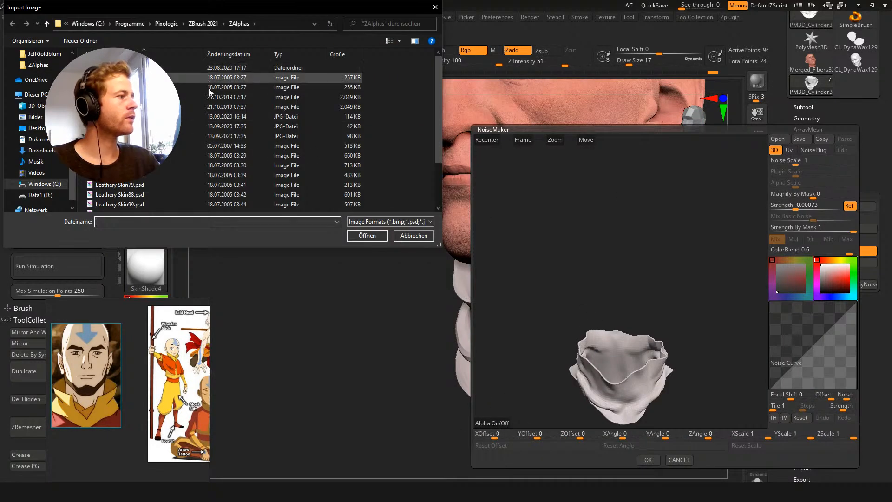
double_click(288, 126)
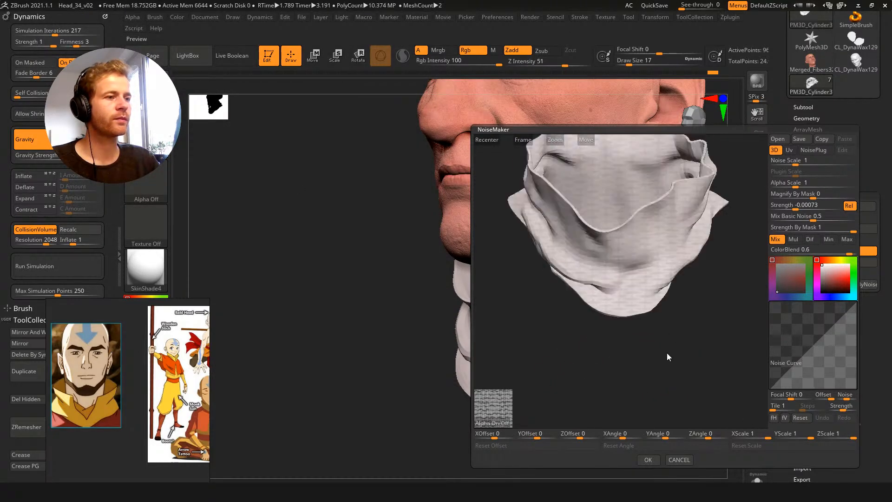
Apply the collar noise in UV mode with Mix Basic Noise 0, Alpha Scale 0.0919 and a stronger negative strength
click(789, 150)
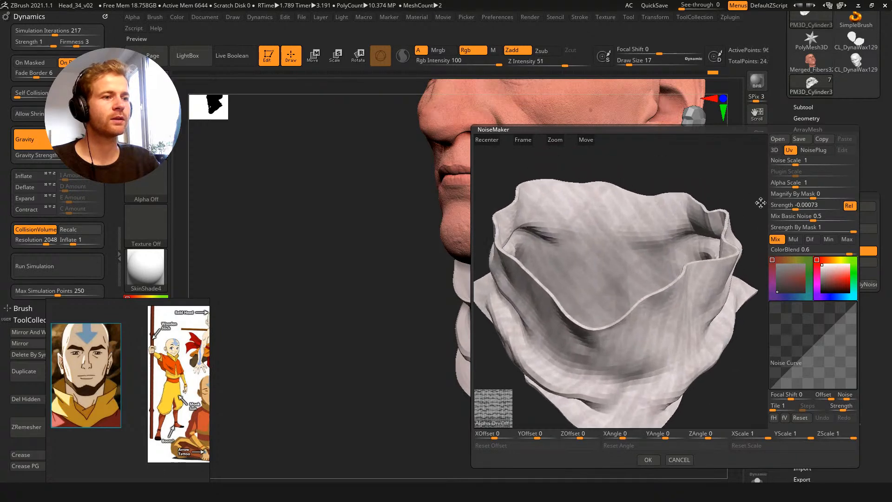
drag(814, 217, 773, 217)
drag(796, 183, 789, 205)
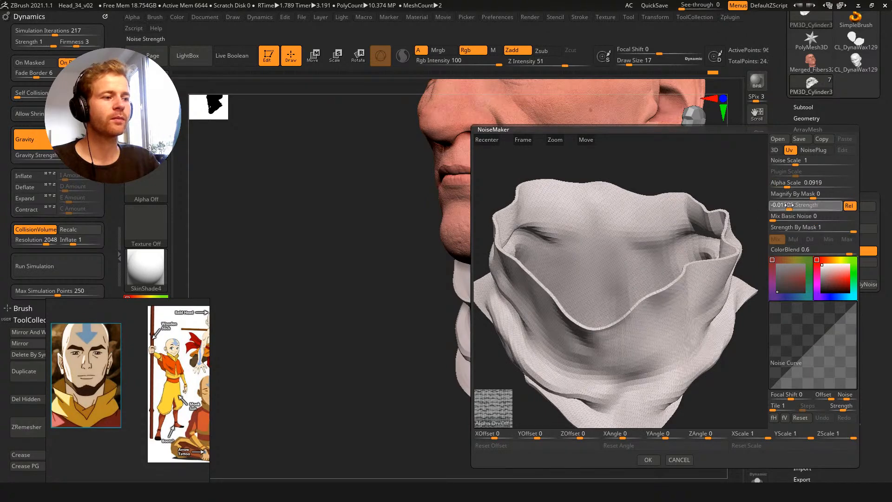
click(648, 460)
drag(343, 290, 678, 372)
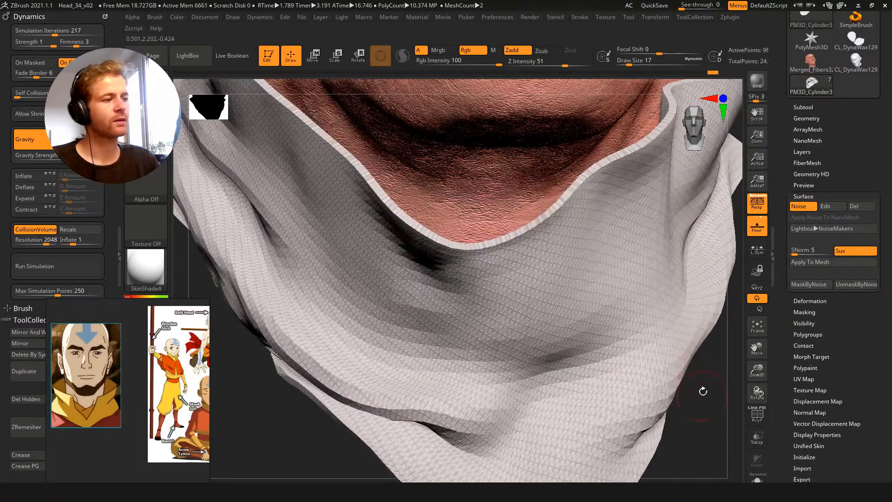
drag(712, 409, 673, 273)
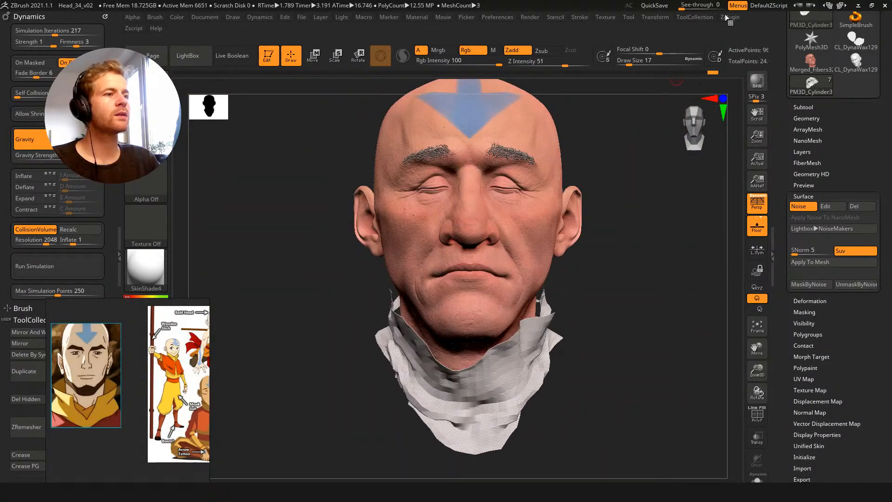
Flatten the collar into its UV layout with UV Master
click(728, 18)
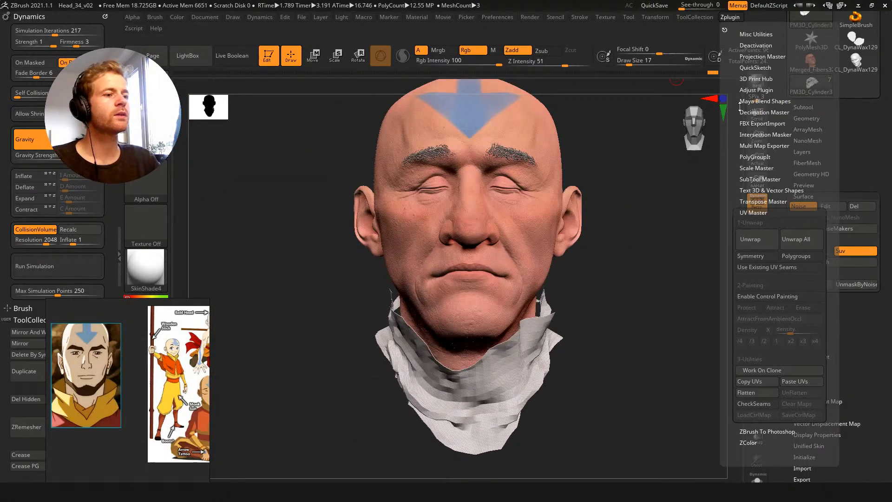
click(755, 394)
key(alt+s)
alt+drag(646, 341, 612, 325)
key(e)
drag(482, 135, 489, 150)
key(ctrl+z)
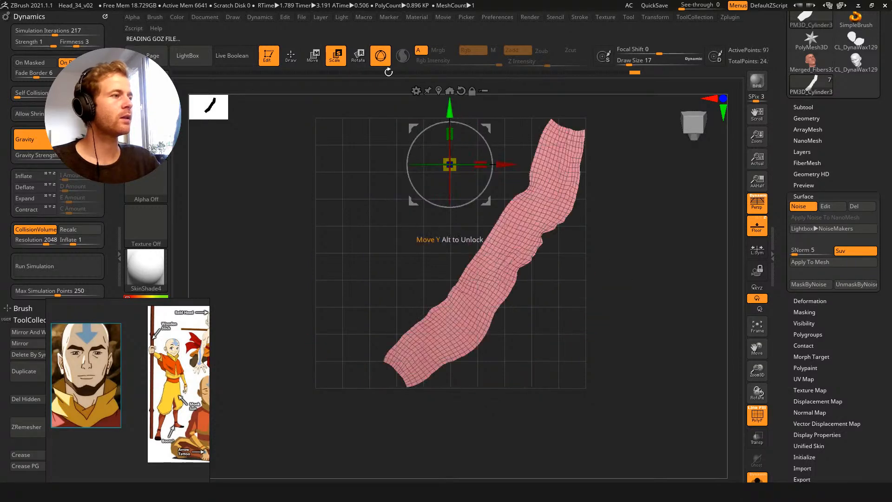
key(b)
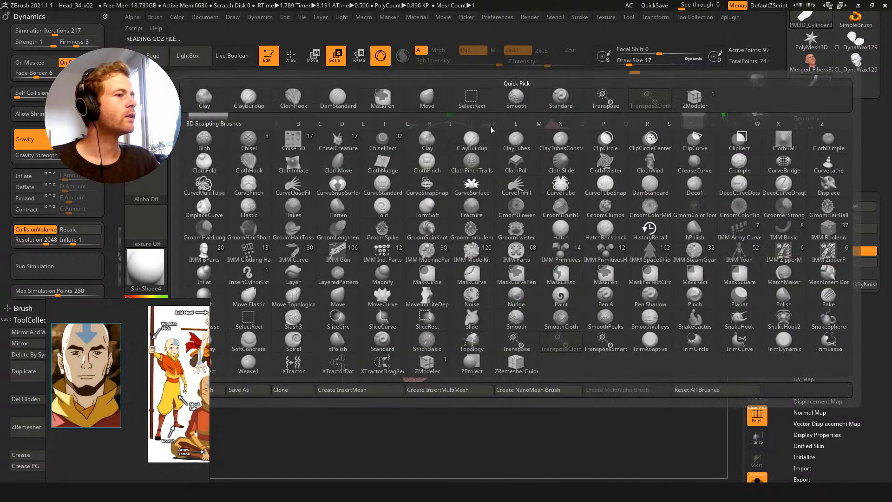
key(Escape)
Rotate the collar's UV island until it lies horizontally in the UV square and unflatten the mesh
mouse_move(484, 139)
mouse_down()
mouse_move(490, 178)
mouse_move(420, 161)
mouse_up()
key(w)
drag(486, 128, 520, 139)
key(q)
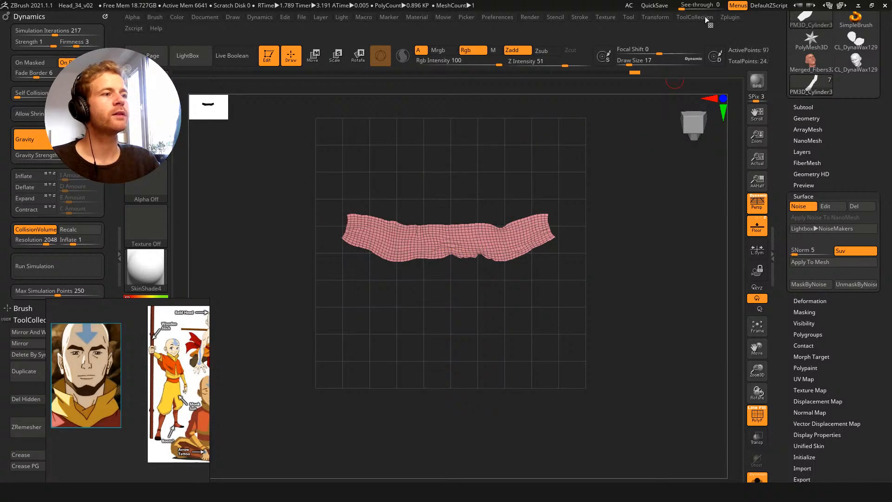
click(730, 16)
click(795, 392)
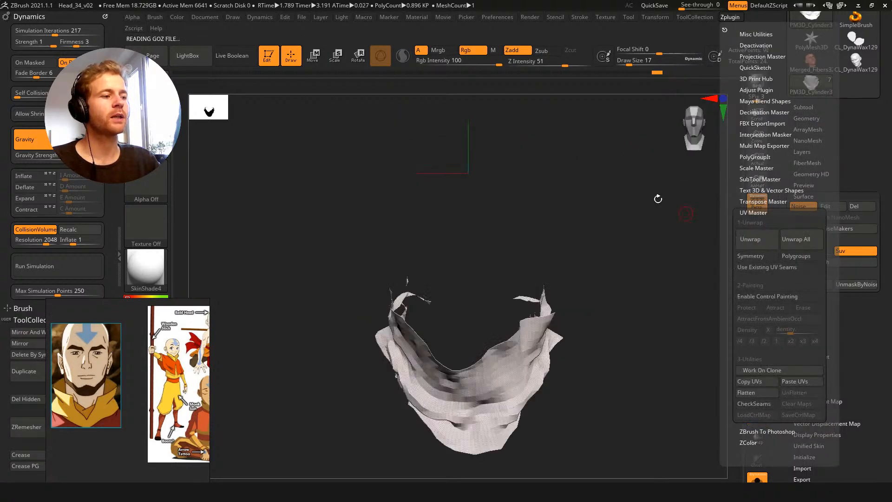
drag(619, 266, 638, 194)
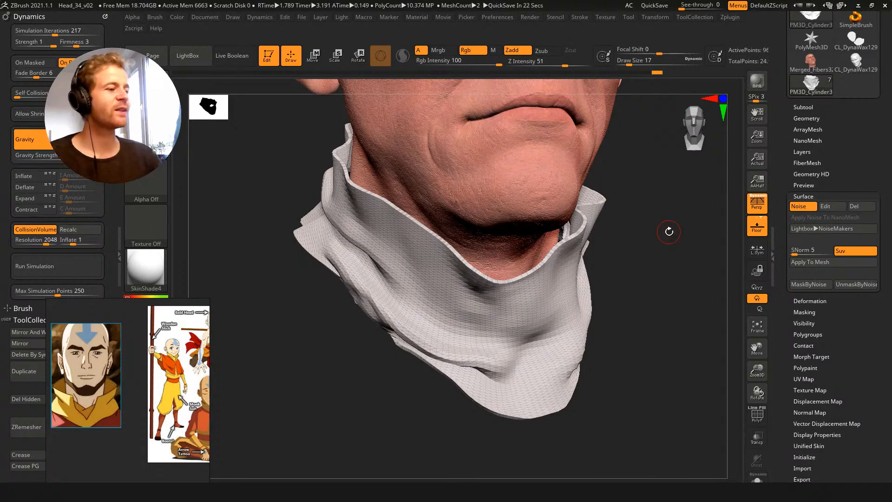
drag(655, 320, 659, 266)
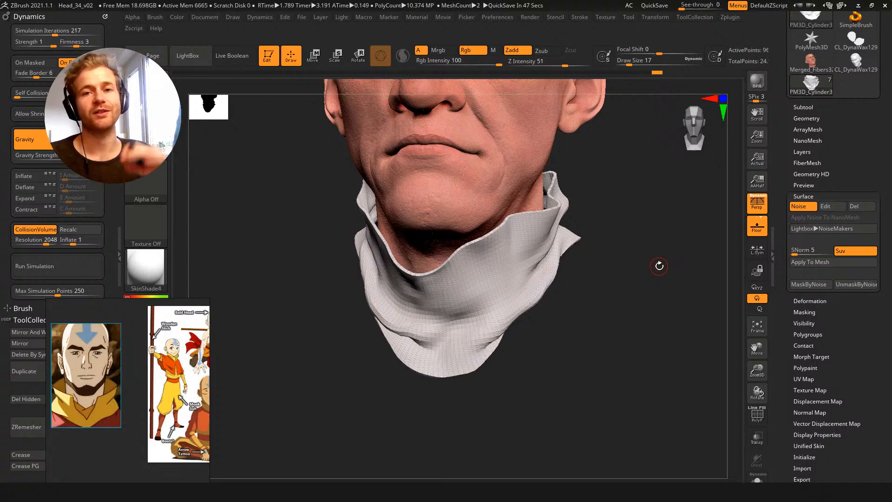
drag(637, 301, 622, 249)
mouse_move(620, 305)
mouse_down()
mouse_move(624, 281)
mouse_move(619, 291)
mouse_up()
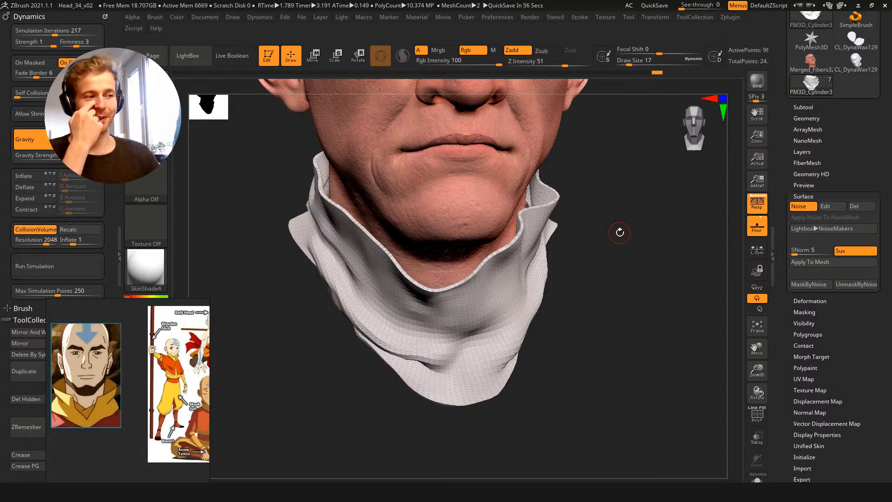
mouse_move(604, 346)
mouse_down()
mouse_move(587, 349)
mouse_move(613, 350)
mouse_move(614, 322)
mouse_move(613, 343)
mouse_up()
Shift the reference images aside and set the collar's dynamic SmoothSubdiv to 2
right_drag(123, 419, 76, 442)
drag(613, 351, 721, 130)
click(813, 119)
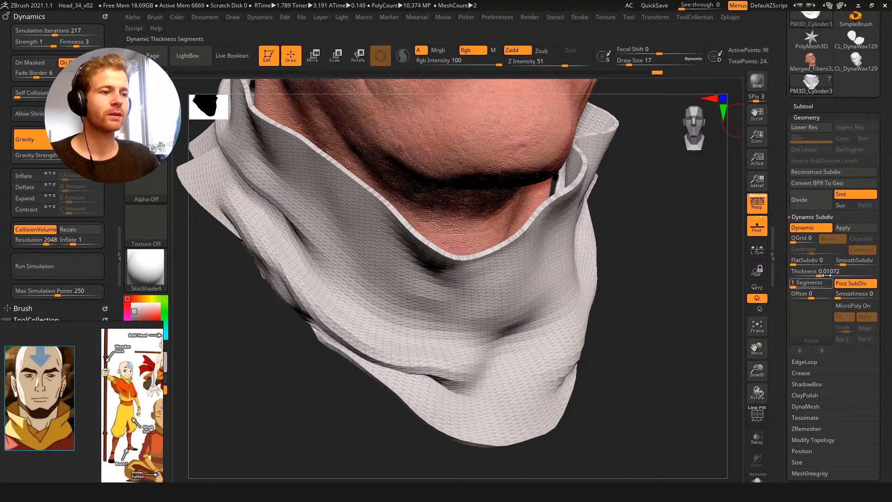
click(846, 264)
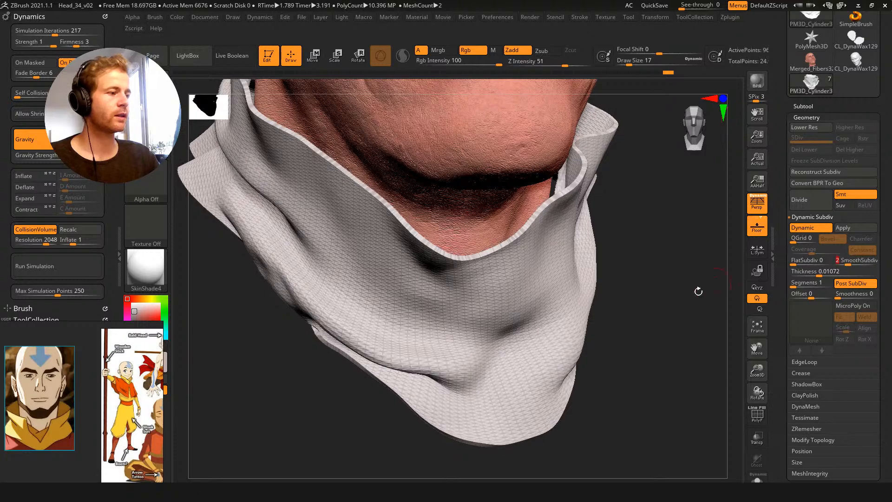
Inspect the collar's fabric pattern from the side and render a BPR preview of the bust
drag(650, 329, 520, 314)
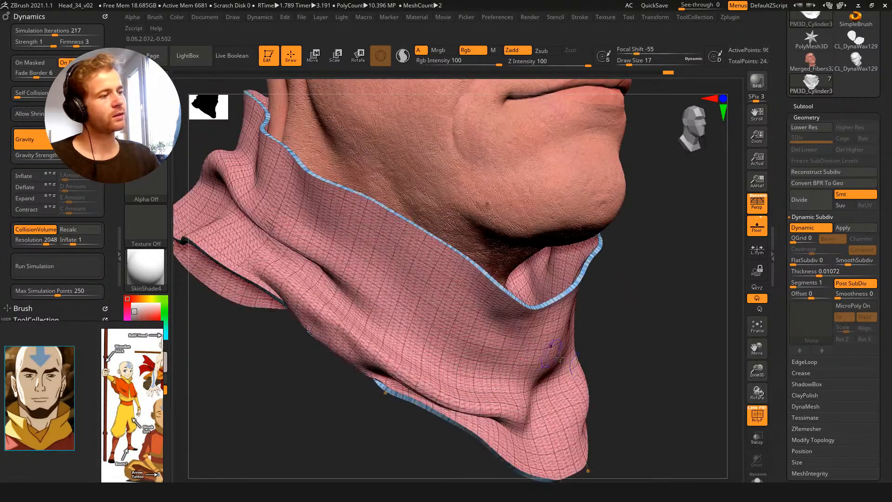
drag(677, 350, 642, 357)
key(shift+r)
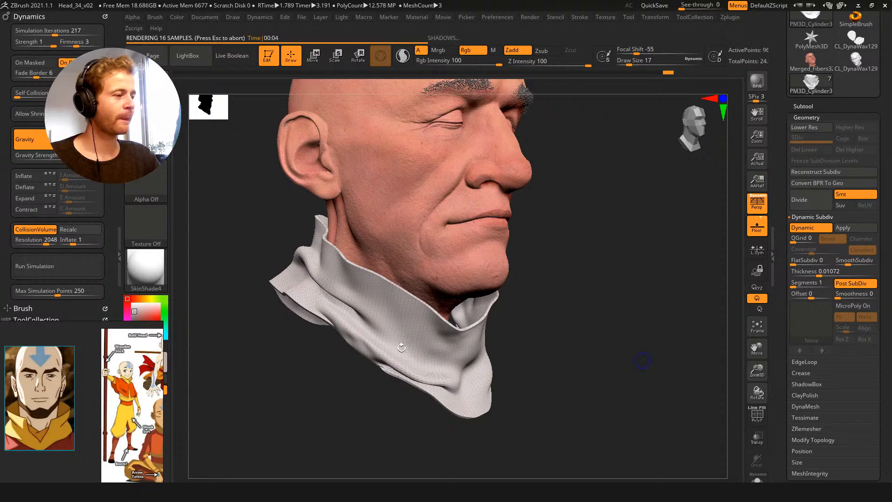
Reopen the collar's surface noise settings and apply a noise strength of 0.10888
alt+drag(551, 339, 572, 239)
click(809, 117)
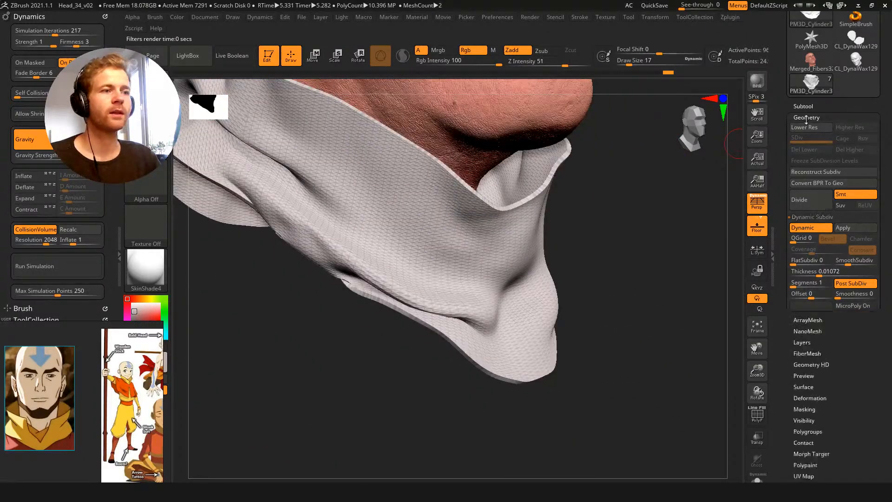
click(809, 195)
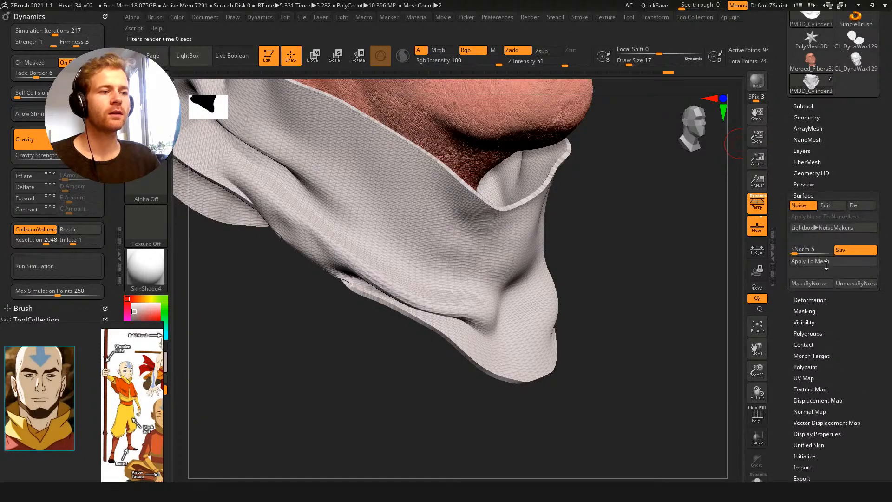
click(832, 206)
drag(791, 206, 791, 205)
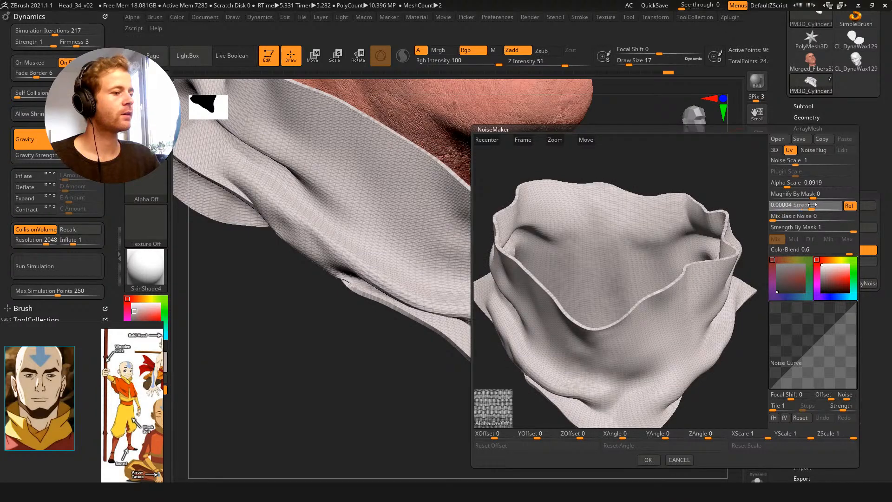
drag(824, 204, 829, 207)
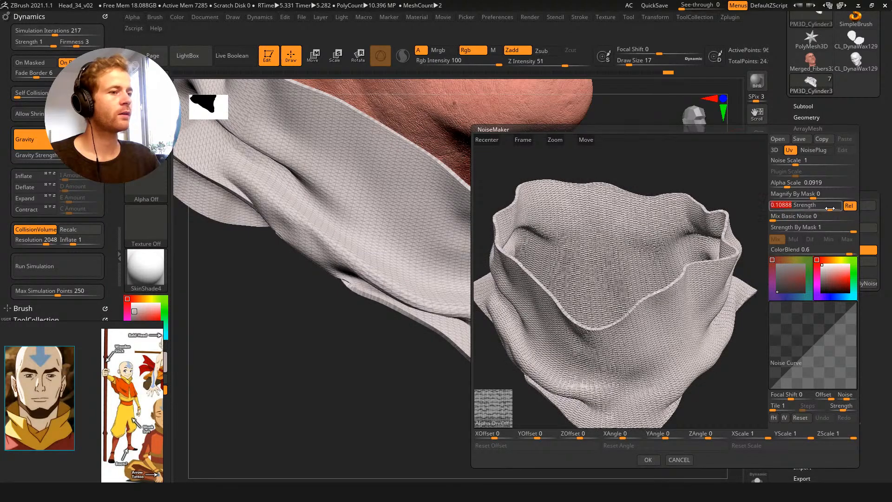
click(649, 460)
drag(648, 249, 685, 311)
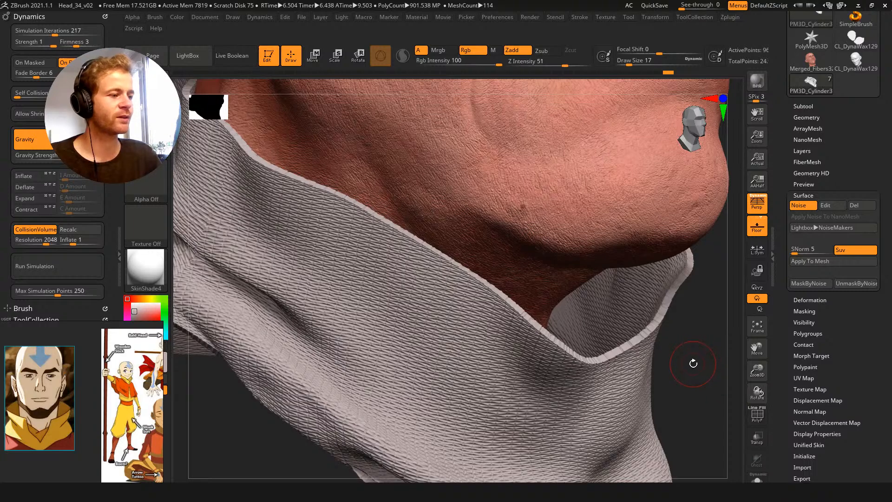
drag(695, 363, 707, 346)
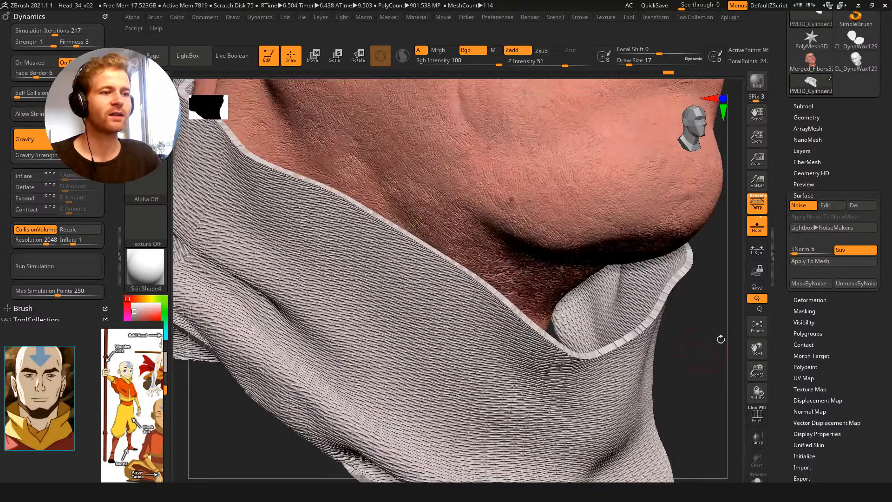
Reopen the collar's surface noise settings, apply a negative noise strength, and check the weave on the whole bust
click(826, 205)
drag(809, 210, 776, 208)
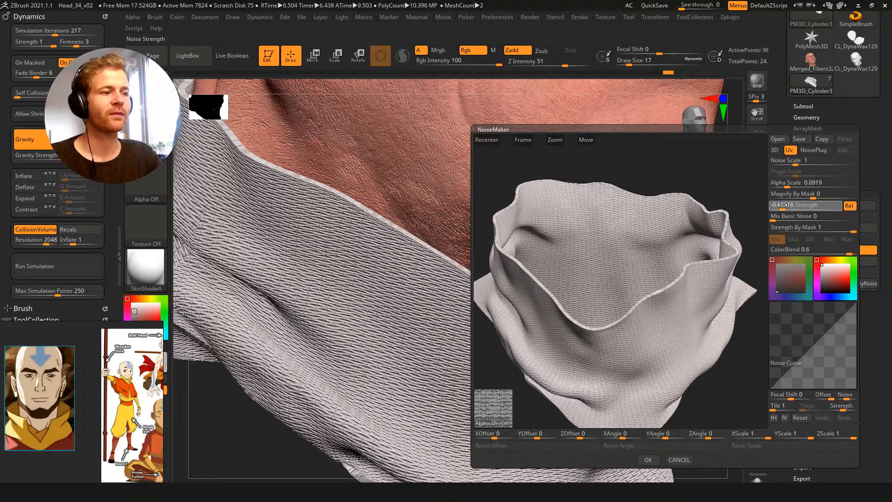
click(648, 460)
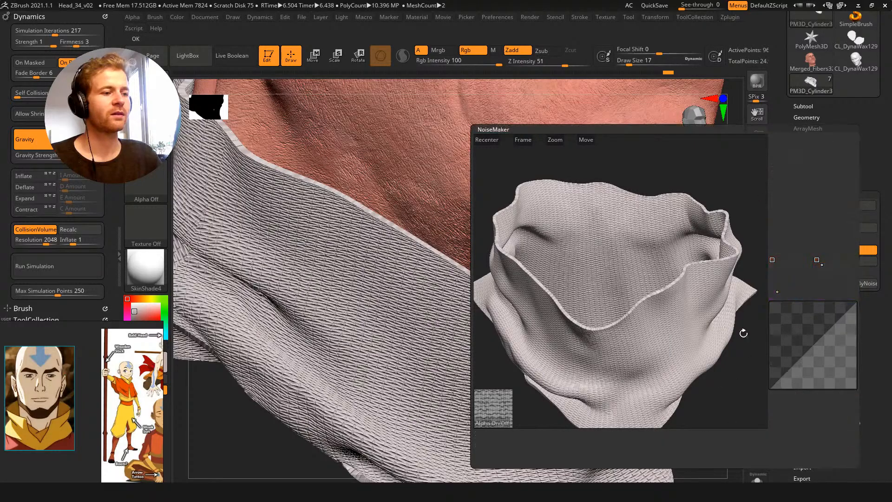
drag(716, 349, 720, 324)
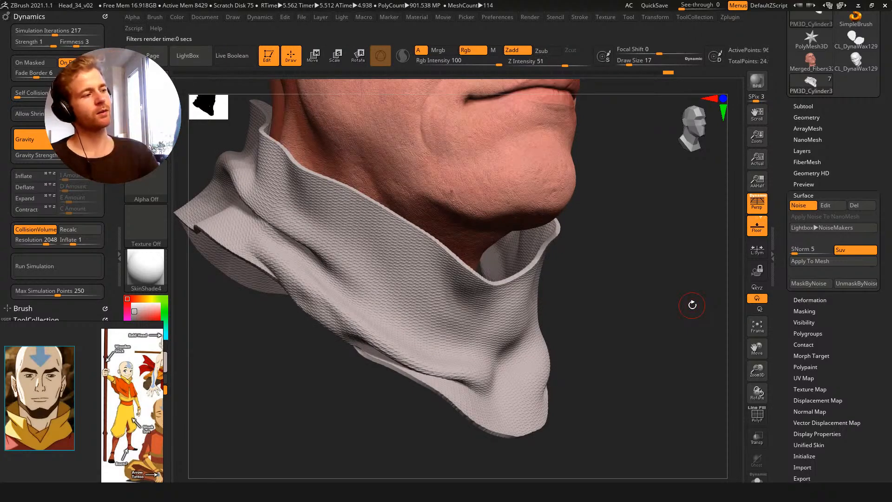
alt+drag(632, 255, 860, 108)
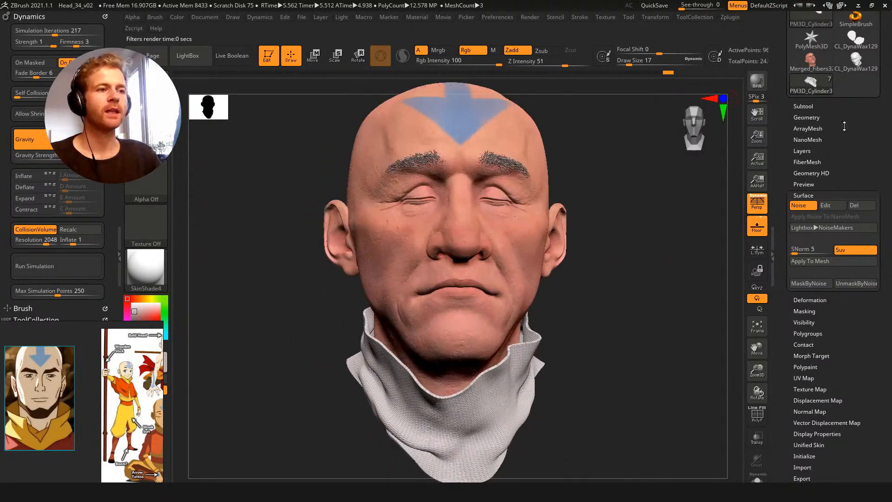
Duplicate the collar subtool and roll PM3D_Cylinder3D1's undo history back to the plain cylindrical band
click(818, 107)
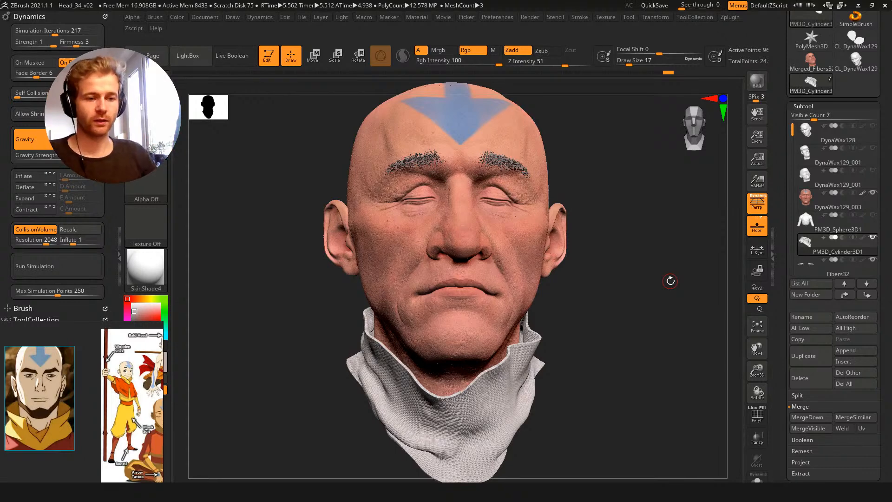
key(ctrl+shift+c)
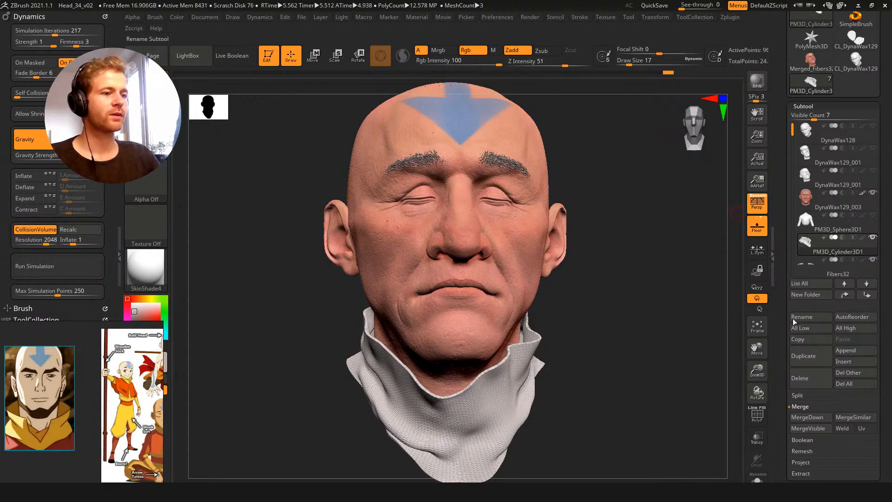
click(805, 355)
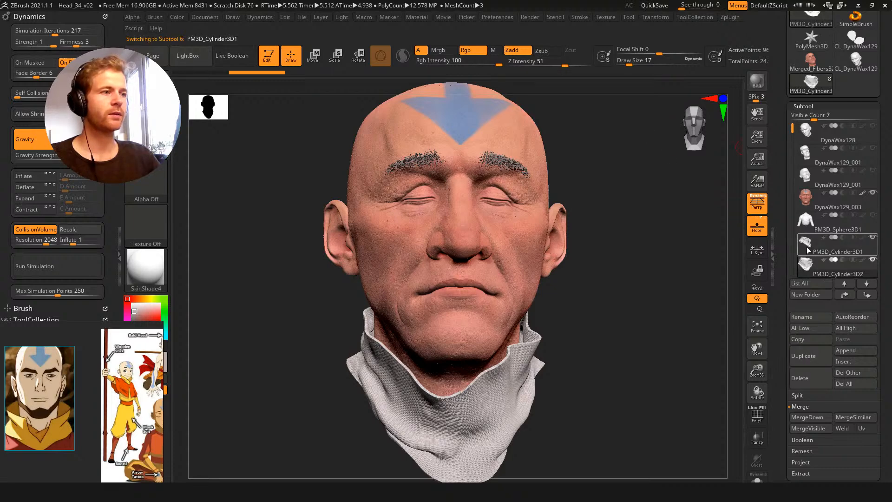
mouse_move(669, 74)
mouse_down()
mouse_move(222, 74)
mouse_move(235, 76)
mouse_up()
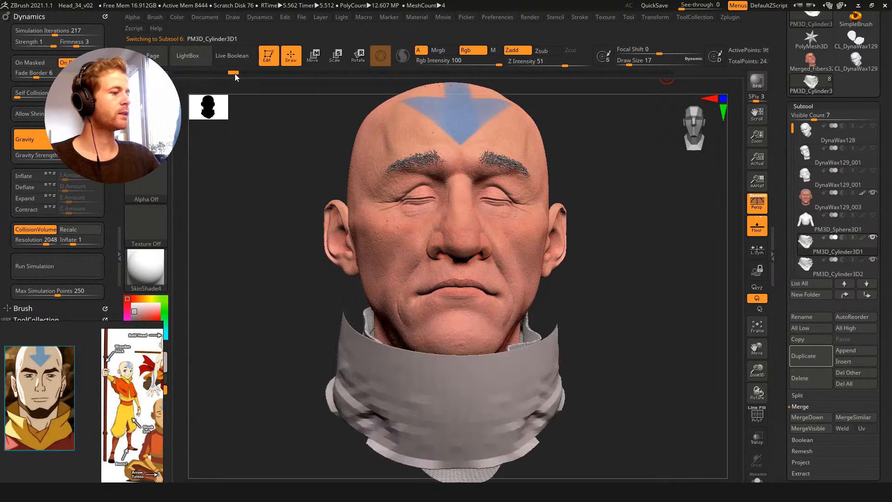
drag(297, 181, 291, 215)
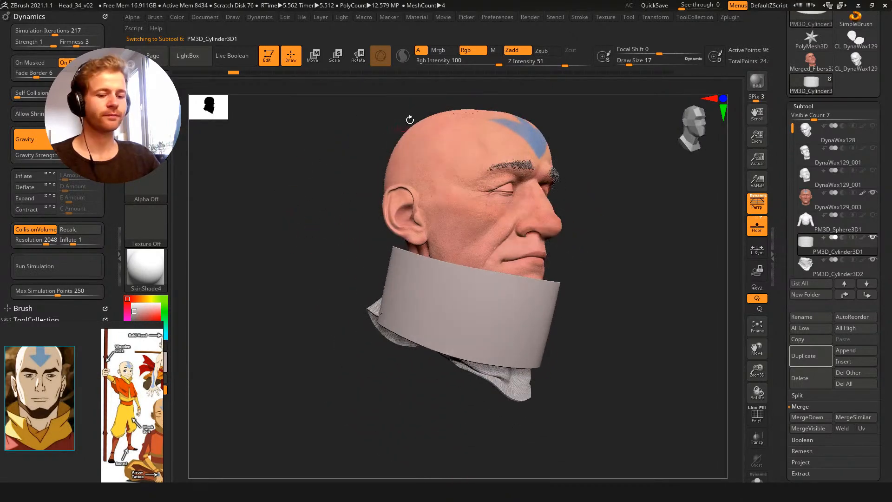
Accept dropping the band's newer undo history and carve a horizontal DamStandard crease along its side at draw size 128
click(407, 272)
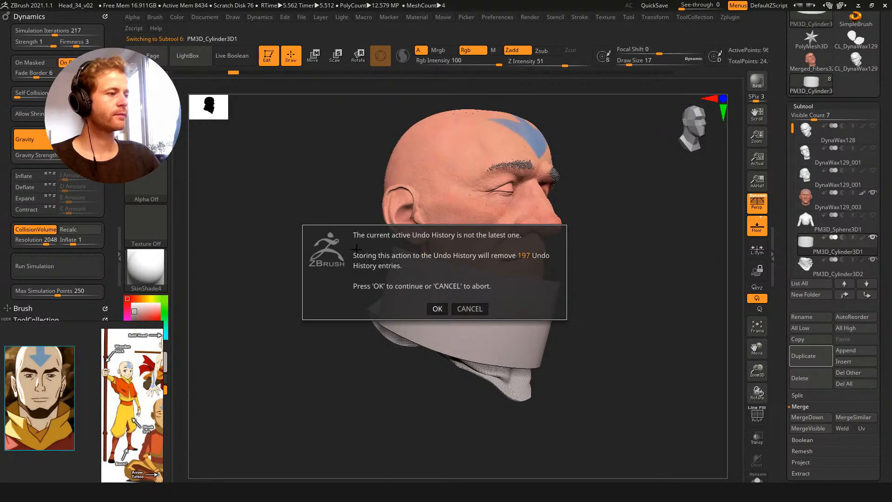
click(437, 309)
mouse_move(293, 202)
mouse_down()
mouse_move(378, 257)
mouse_move(398, 264)
mouse_move(396, 256)
mouse_move(376, 257)
mouse_move(388, 270)
mouse_move(455, 277)
mouse_move(331, 240)
mouse_move(261, 265)
mouse_up()
key(s)
key(s)
key(b)
key(d)
key(s)
key(s)
key(ctrl+z)
mouse_move(330, 299)
mouse_down()
mouse_move(486, 295)
mouse_move(456, 286)
mouse_move(382, 236)
mouse_move(504, 311)
mouse_up()
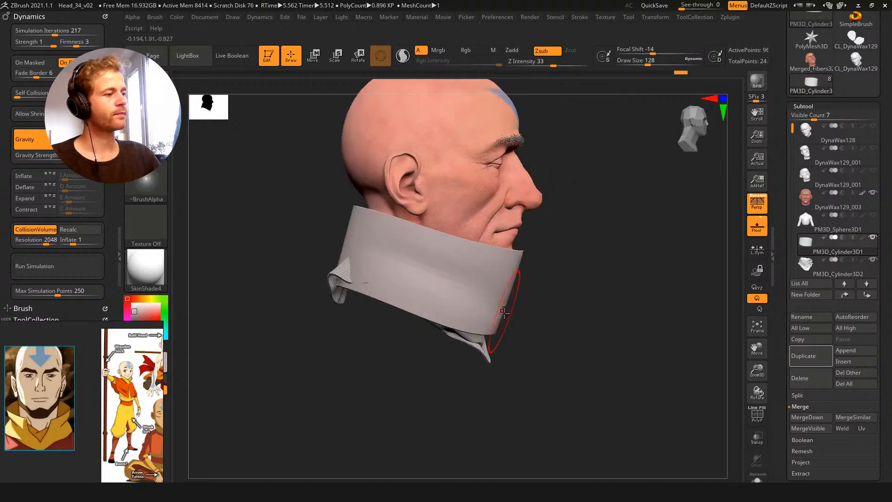
Continue the horizontal crease around the back of the outer band with DamStandard
drag(294, 217, 408, 251)
drag(288, 211, 358, 224)
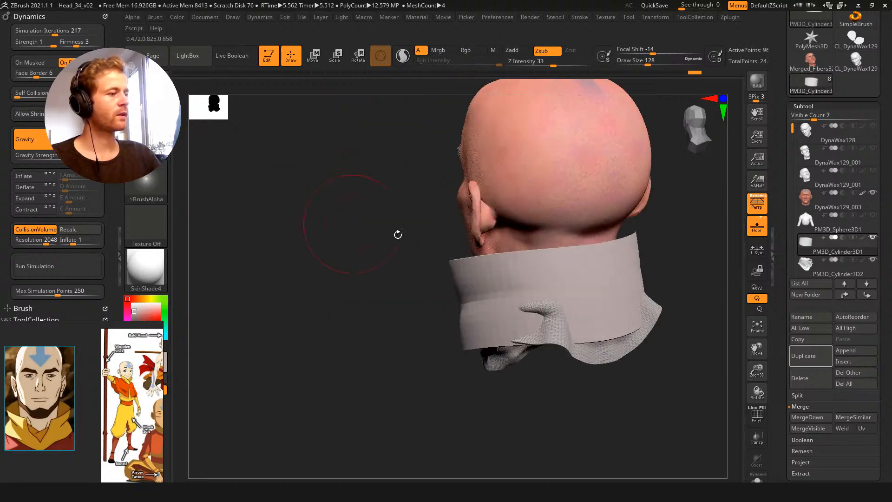
shift+drag(679, 225, 625, 234)
mouse_move(627, 283)
mouse_down()
mouse_move(392, 271)
mouse_move(628, 279)
mouse_up()
drag(575, 264, 458, 288)
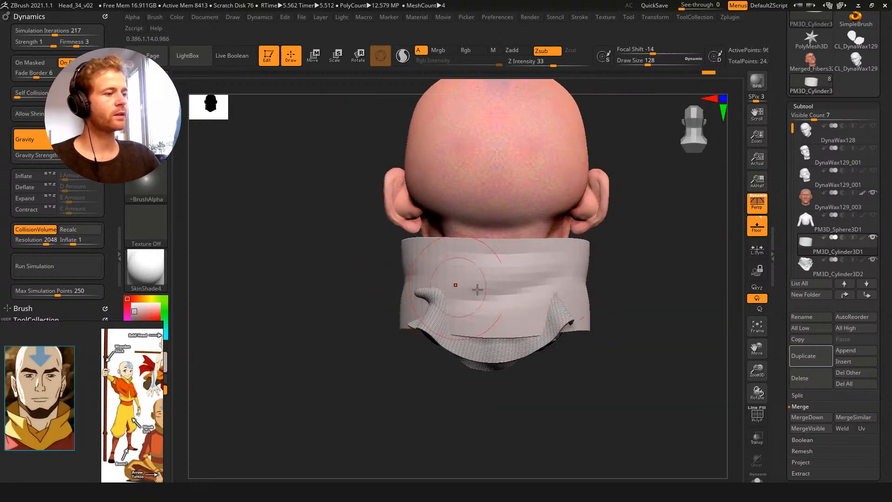
mouse_move(572, 255)
mouse_down()
mouse_move(526, 260)
mouse_move(458, 293)
mouse_up()
drag(666, 301, 343, 198)
Mark a two-polygon-wide vertical strip at the band's front centre with ZModeler at draw size 31 and delete it
key(shift+f)
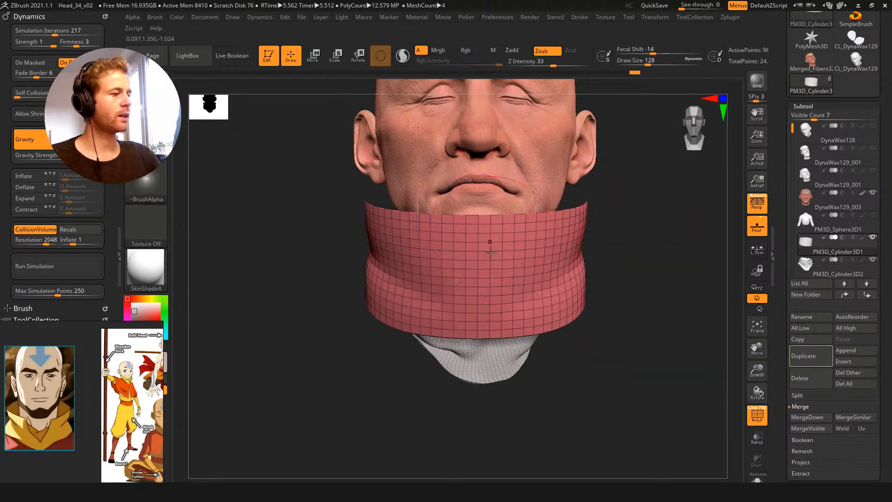
key(space)
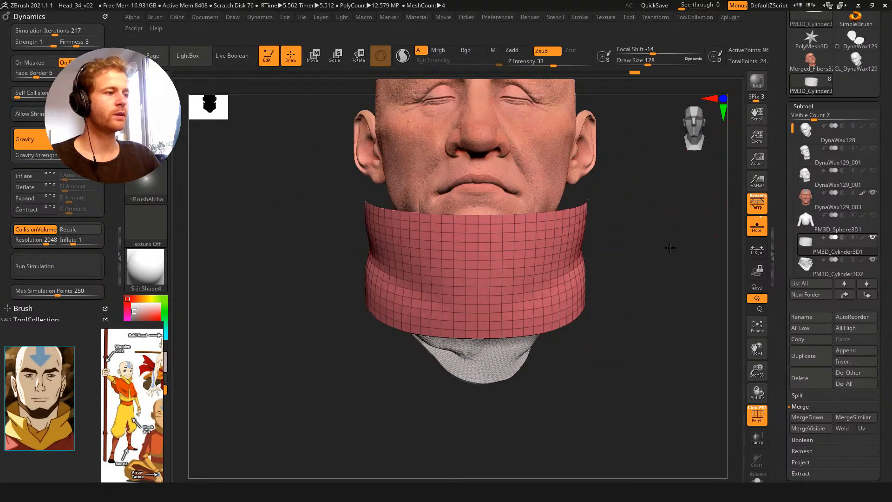
alt+drag(670, 248, 672, 260)
key(s)
drag(496, 249, 483, 249)
key(b)
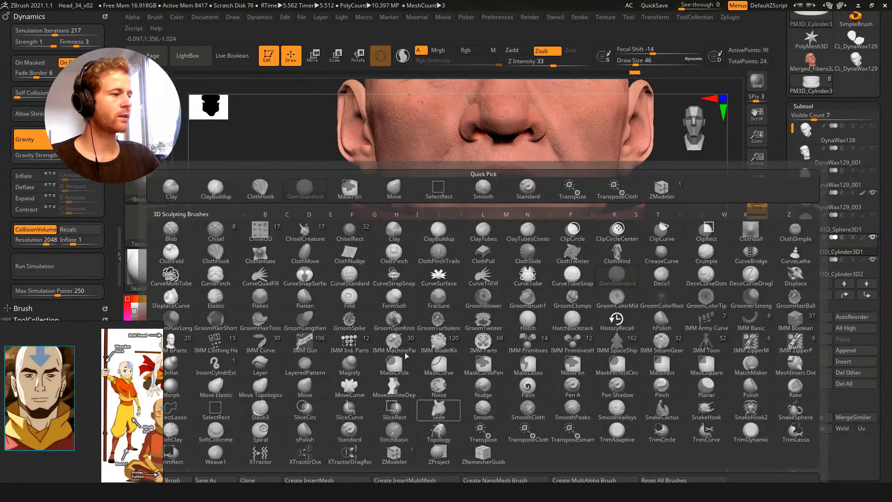
key(z)
key(m)
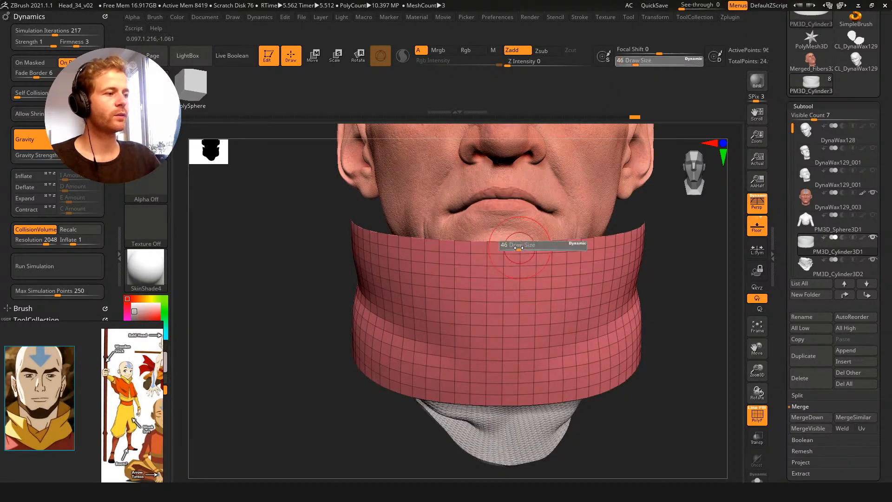
drag(513, 249, 506, 362)
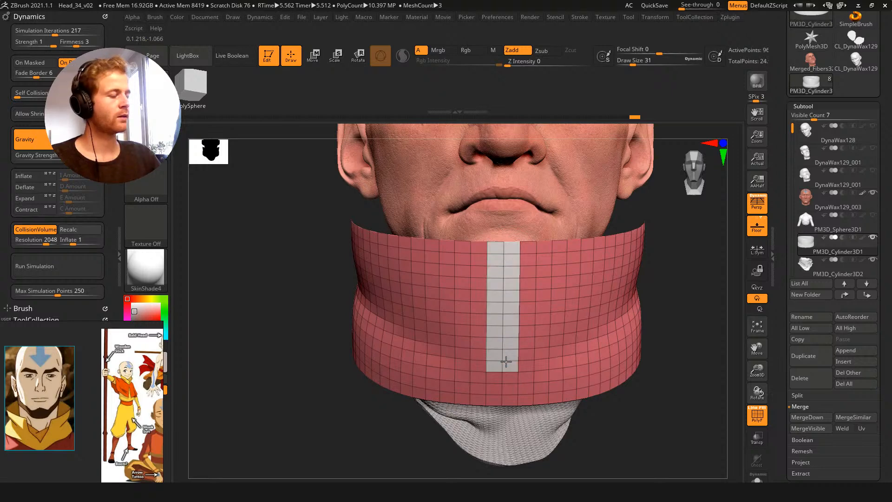
mouse_move(506, 361)
mouse_down()
mouse_move(509, 389)
mouse_move(509, 360)
mouse_up()
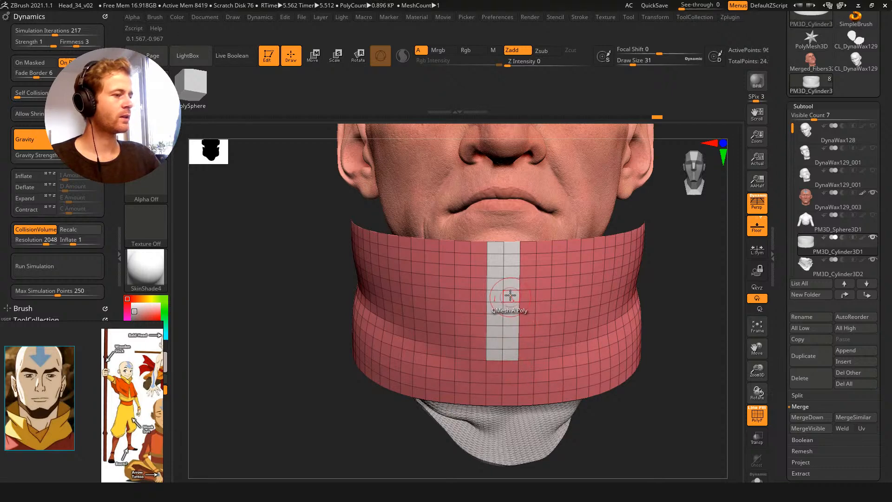
key(space)
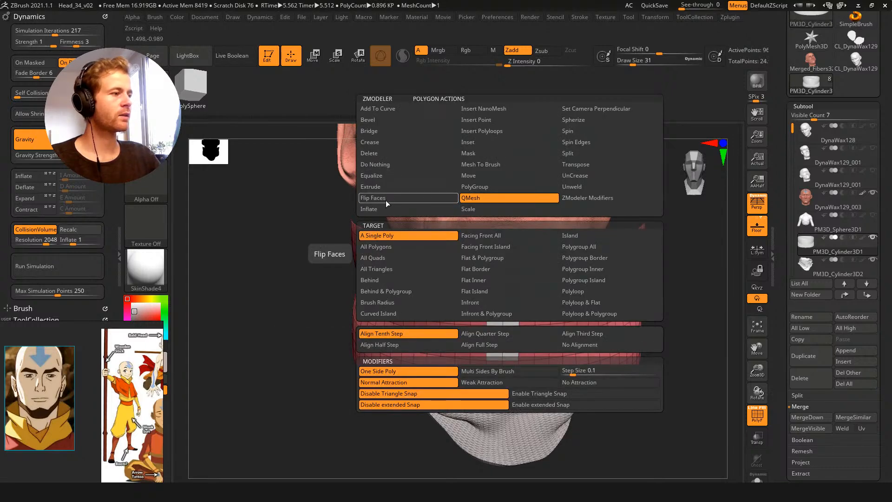
click(384, 153)
click(513, 260)
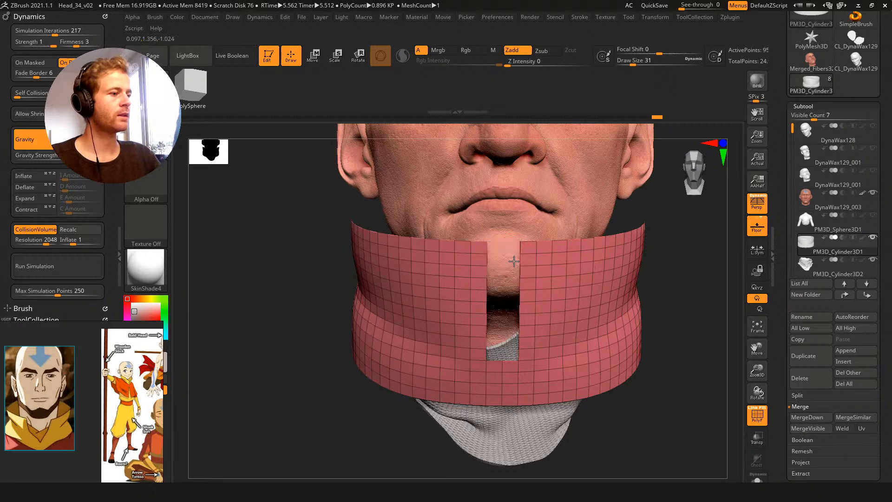
Pull the edges of the front slit apart into a V-shaped opening with the Move brush
drag(685, 321, 716, 318)
key(b)
key(m)
key(v)
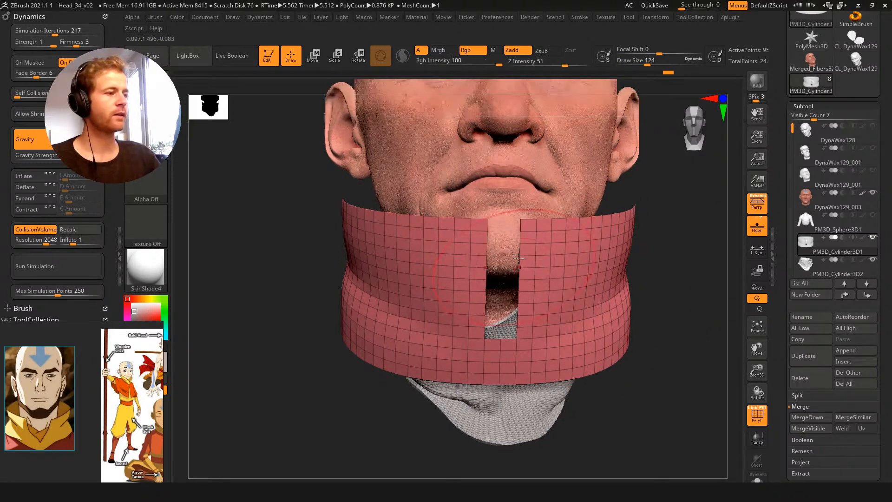
drag(479, 224, 435, 237)
mouse_move(481, 308)
mouse_down()
mouse_move(466, 307)
mouse_move(460, 320)
mouse_up()
key(s)
key(s)
drag(425, 221, 419, 219)
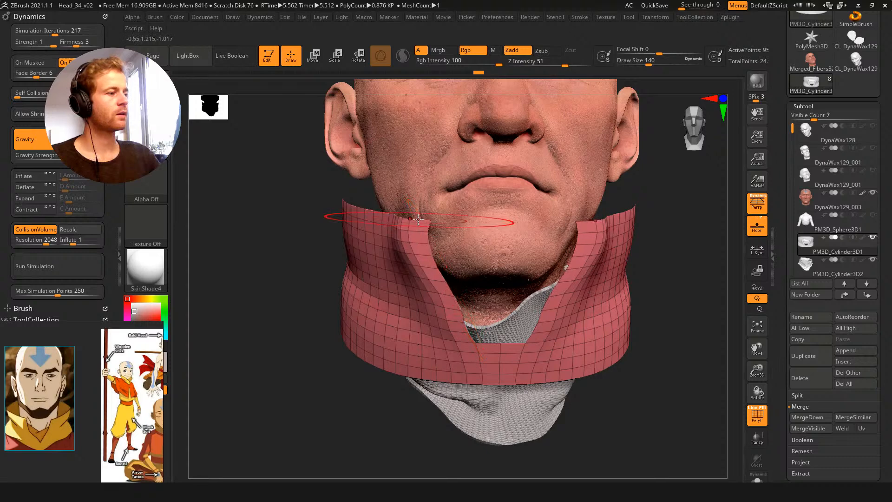
Show the torso subtool PM3D_Sphere3D1 and fit the outer band's lower front to the chest with the Move brush
alt+drag(284, 219, 267, 177)
alt+drag(617, 218, 624, 241)
click(873, 215)
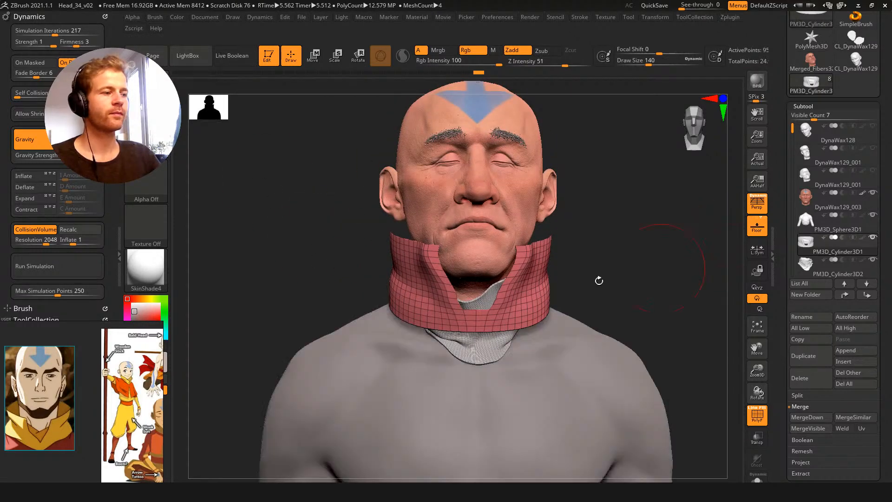
key(s)
mouse_move(465, 317)
mouse_down()
mouse_move(490, 334)
mouse_move(480, 386)
mouse_up()
key(s)
key(s)
mouse_move(529, 267)
mouse_down()
mouse_move(518, 267)
mouse_move(529, 263)
mouse_move(522, 256)
mouse_move(536, 260)
mouse_up()
key(s)
drag(601, 269, 570, 265)
mouse_move(652, 249)
mouse_down()
mouse_move(627, 247)
mouse_move(647, 250)
mouse_up()
key(s)
drag(625, 298, 629, 307)
Adjust the inner and outer collars against each other around the neck, finishing with the outer band selected
alt+drag(397, 209, 276, 226)
drag(636, 297, 609, 297)
alt+click(581, 296)
drag(674, 284, 639, 289)
key(s)
mouse_move(639, 290)
mouse_down()
mouse_move(665, 281)
mouse_move(637, 302)
mouse_move(647, 287)
mouse_move(612, 302)
mouse_up()
drag(565, 285, 561, 279)
alt+click(561, 279)
drag(501, 275, 580, 260)
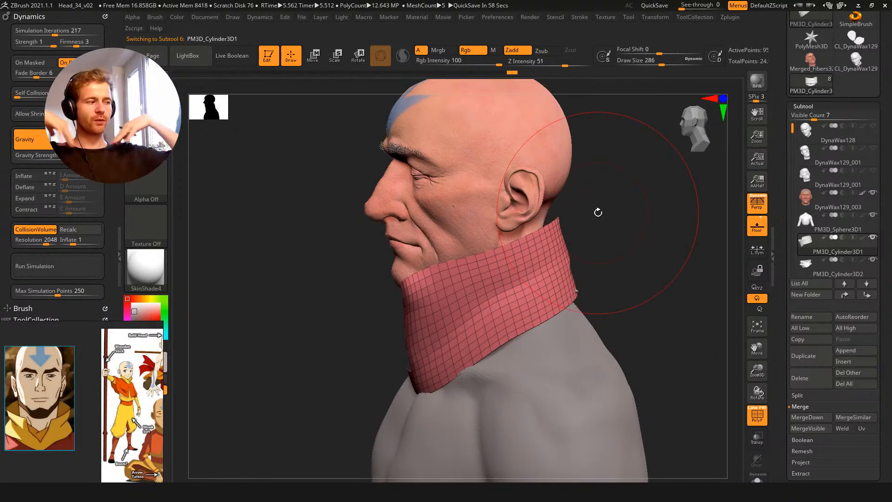
Select the inner collar PM3D_Cylinder3D2 and tuck its protruding part under the outer band at the nape with the Move brush
drag(596, 215, 575, 288)
drag(659, 298, 589, 301)
key(bracketleft)
alt+click(590, 302)
key(bracketleft)
drag(540, 254, 561, 204)
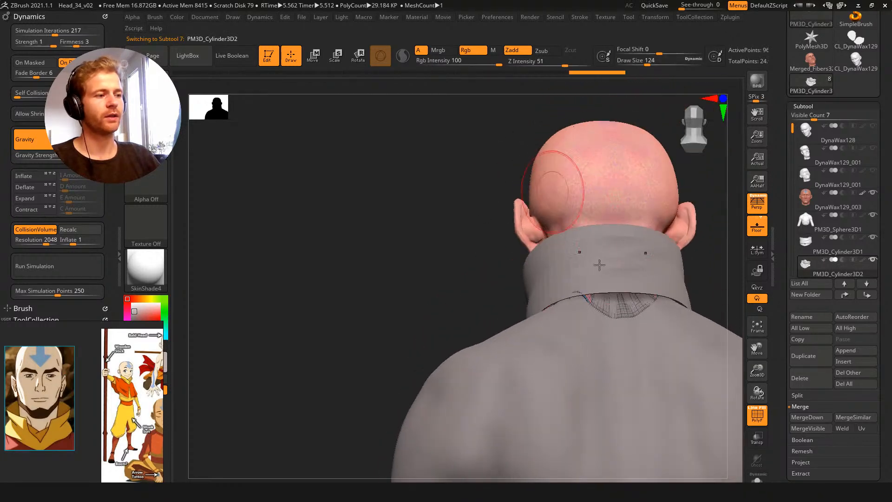
mouse_move(484, 257)
mouse_down()
mouse_move(504, 245)
mouse_move(588, 307)
mouse_up()
key(])
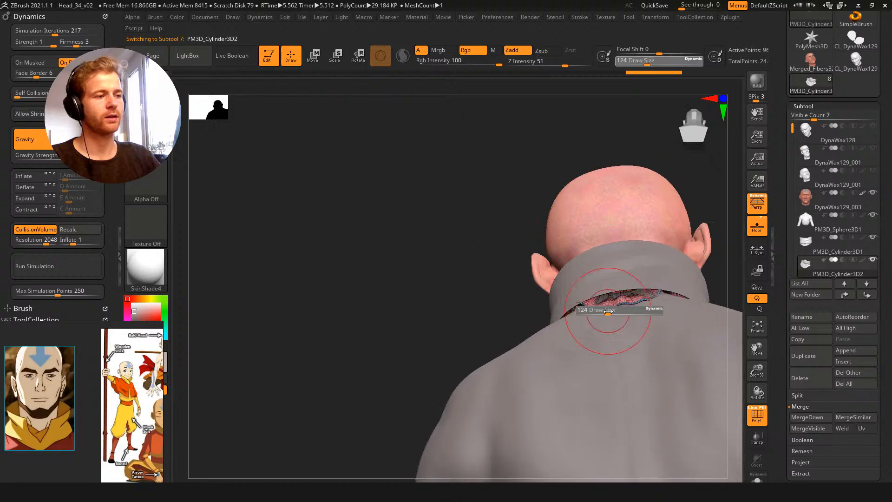
Reselect the outer band and reshape its back and sides around the shoulders with a larger Move brush
alt+click(576, 289)
drag(528, 295, 517, 238)
mouse_move(562, 311)
mouse_down()
mouse_move(564, 321)
mouse_move(613, 330)
mouse_up()
right_drag(608, 328, 577, 255)
key(])
shift+drag(576, 251, 582, 247)
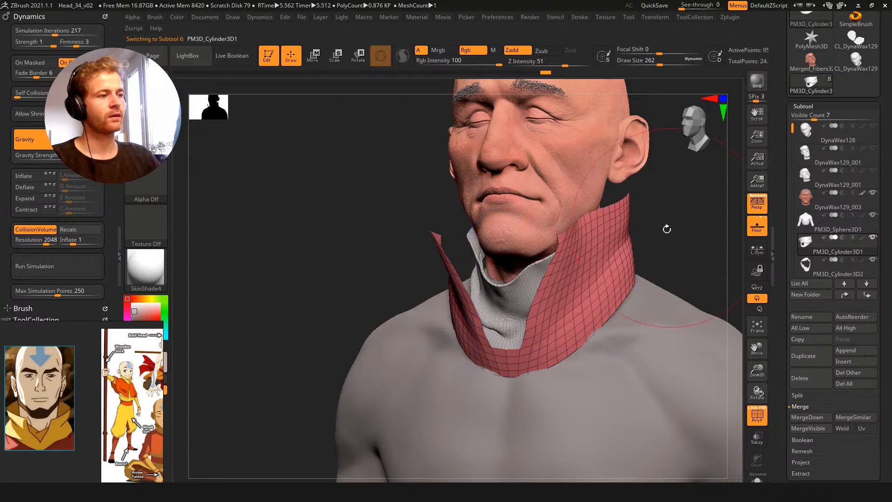
Refine the outer collar's front edges and pointed tips with the Move brush, reducing the draw size down to 17
right_drag(674, 227, 668, 261)
key([)
key([)
key([)
right_drag(585, 233, 566, 237)
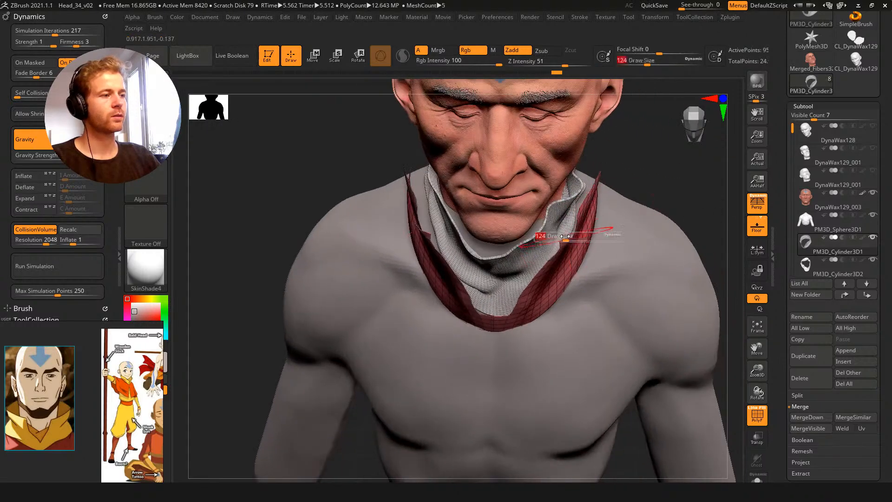
key([)
key([)
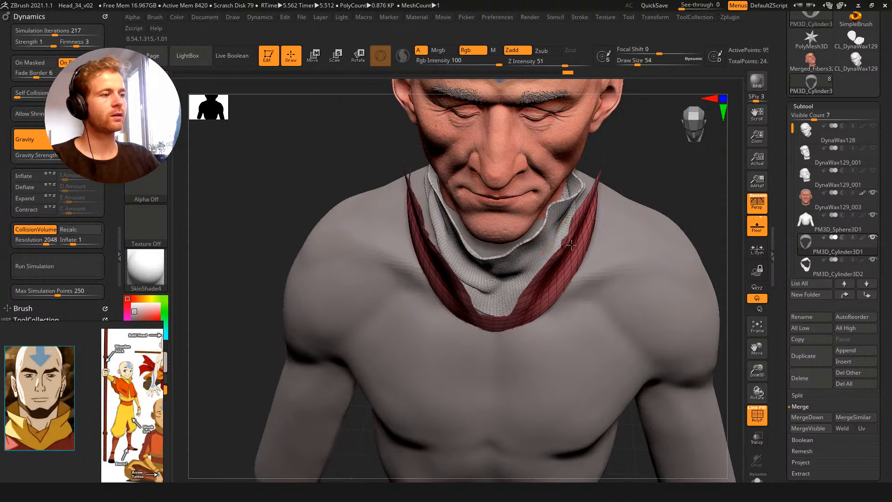
mouse_move(657, 145)
mouse_down()
mouse_move(643, 197)
mouse_move(560, 214)
mouse_move(545, 237)
mouse_move(480, 207)
mouse_move(522, 275)
mouse_up()
key(s)
key(s)
mouse_move(547, 223)
mouse_down()
mouse_move(535, 237)
mouse_move(546, 261)
mouse_up()
Smooth the outer collar's borders and round its front corners with Polish By Groups
key(3)
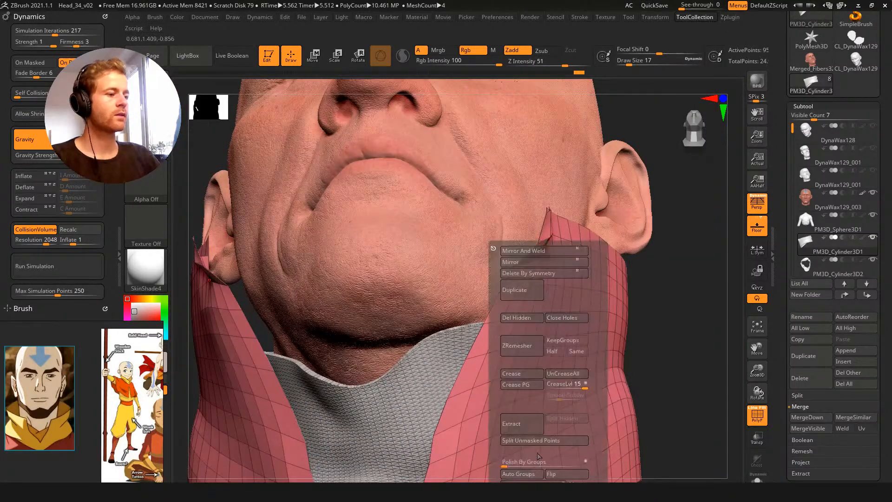
drag(515, 462, 533, 462)
drag(649, 283, 577, 255)
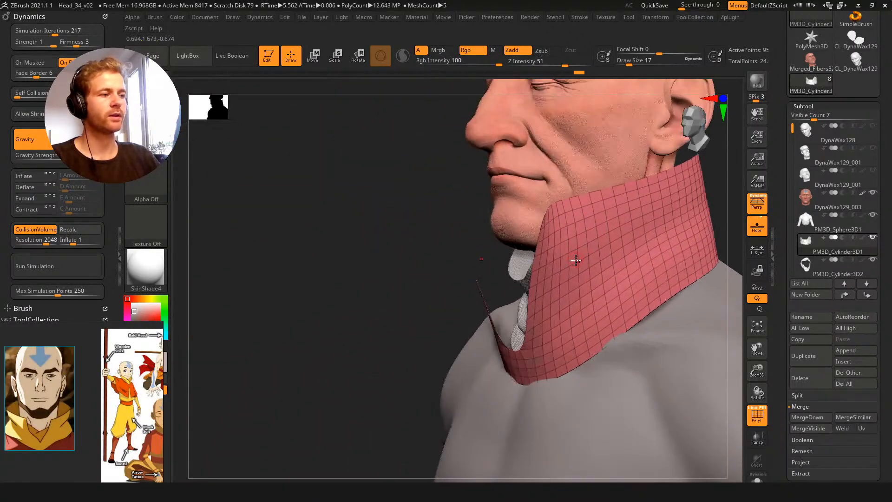
key(3)
drag(435, 211, 546, 222)
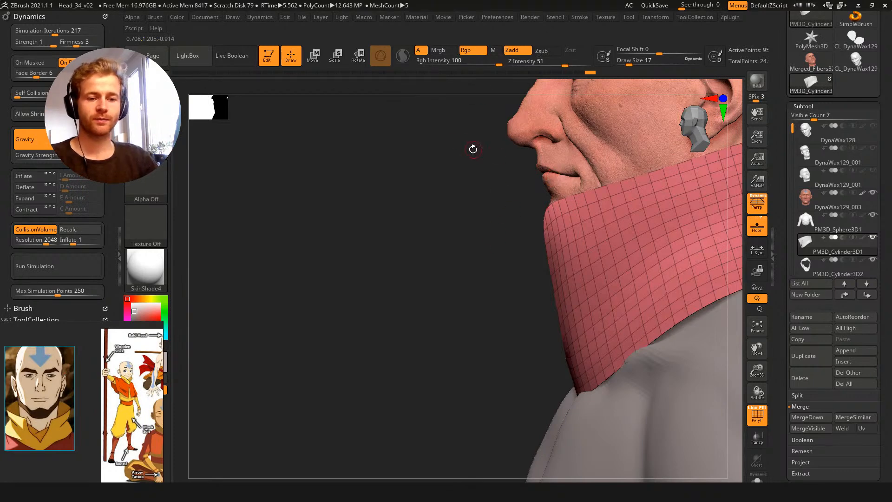
Reshape the outer collar's front tips beside the chin with the Move brush, varying the draw size from 17 upward
alt+drag(454, 183, 511, 237)
key(shift+f)
key(shift+f)
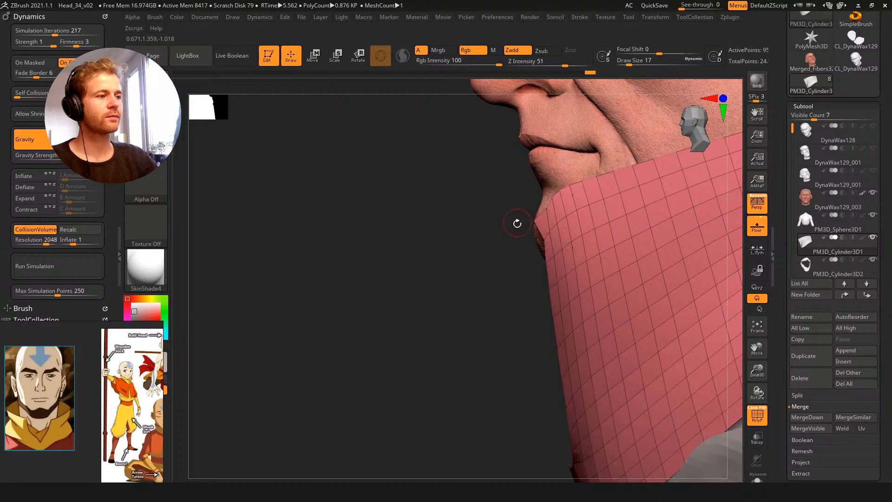
mouse_move(532, 222)
mouse_down()
mouse_move(550, 233)
mouse_move(563, 206)
mouse_up()
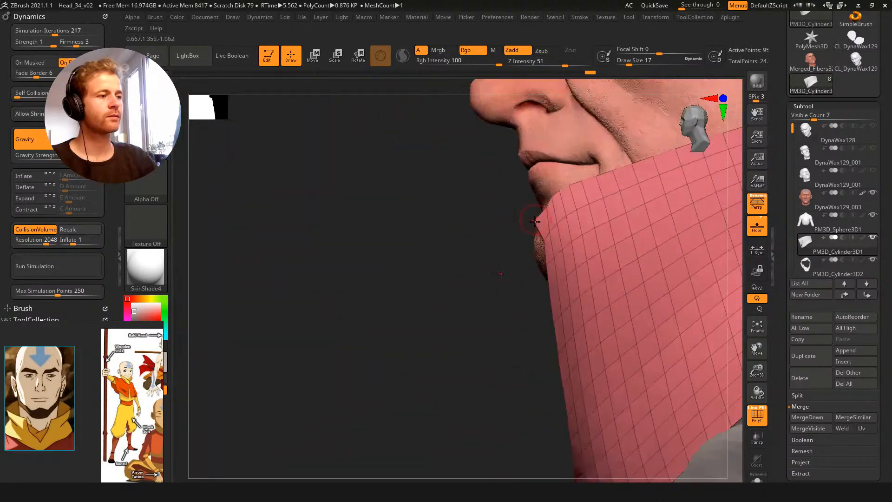
key(s)
key(s)
mouse_move(542, 224)
mouse_down()
mouse_move(519, 228)
mouse_move(550, 237)
mouse_move(510, 280)
mouse_up()
key(s)
mouse_move(469, 265)
alt+mouse_down()
mouse_move(443, 209)
mouse_move(480, 273)
alt+mouse_up()
key(s)
mouse_move(537, 290)
mouse_down()
mouse_move(547, 291)
mouse_move(548, 318)
mouse_up()
drag(465, 298, 580, 265)
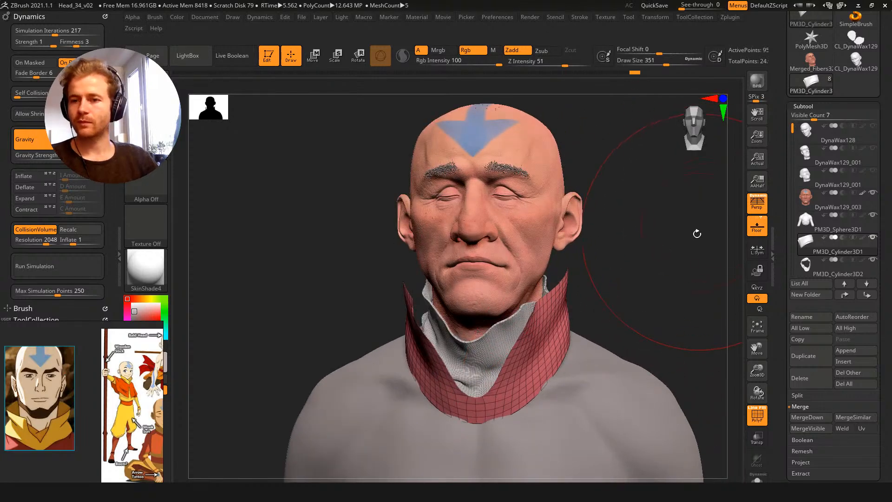
Hide the torso PM3D_Sphere3D1 to inspect the lower part of the outer collar, and show it again
drag(685, 229, 707, 215)
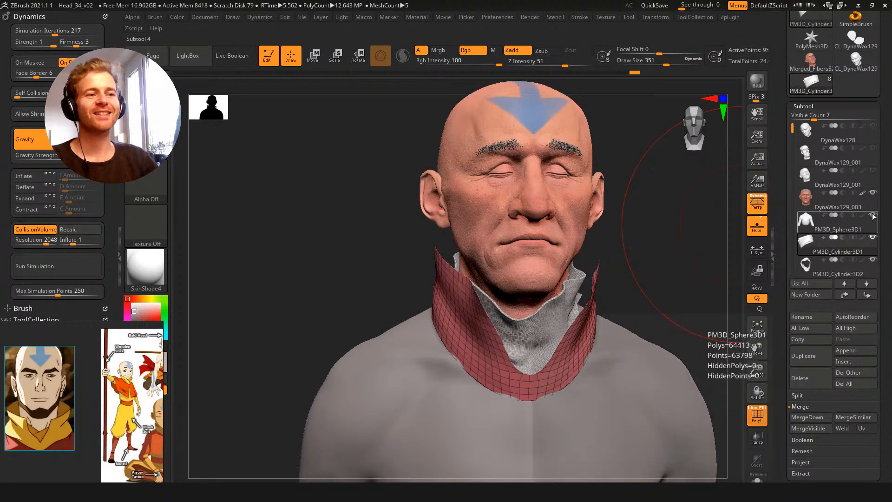
click(873, 215)
mouse_move(849, 221)
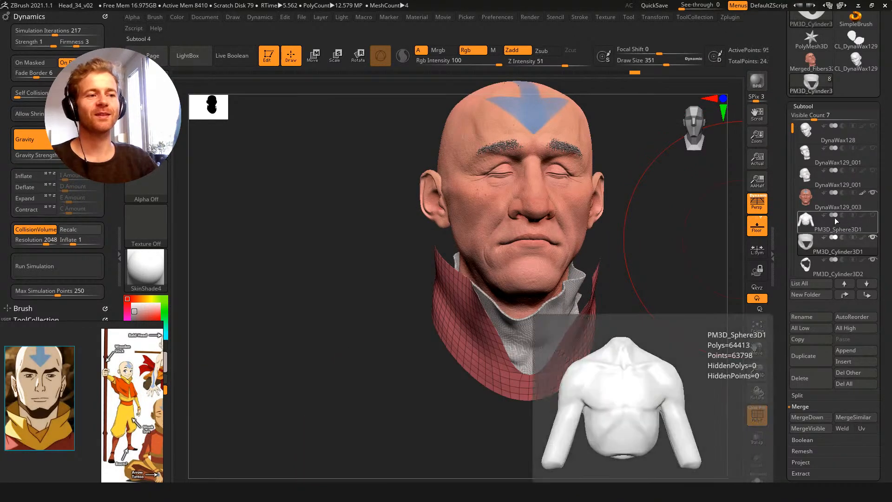
click(874, 215)
Adjust the outer collar's sides around the neck from the front with the Move brush at draw sizes around 145 to 154
mouse_move(684, 259)
alt+mouse_down()
mouse_move(677, 273)
mouse_move(664, 245)
mouse_move(615, 228)
alt+mouse_up()
key(s)
mouse_move(557, 271)
mouse_down()
mouse_move(538, 281)
mouse_move(545, 280)
mouse_up()
key(s)
key(s)
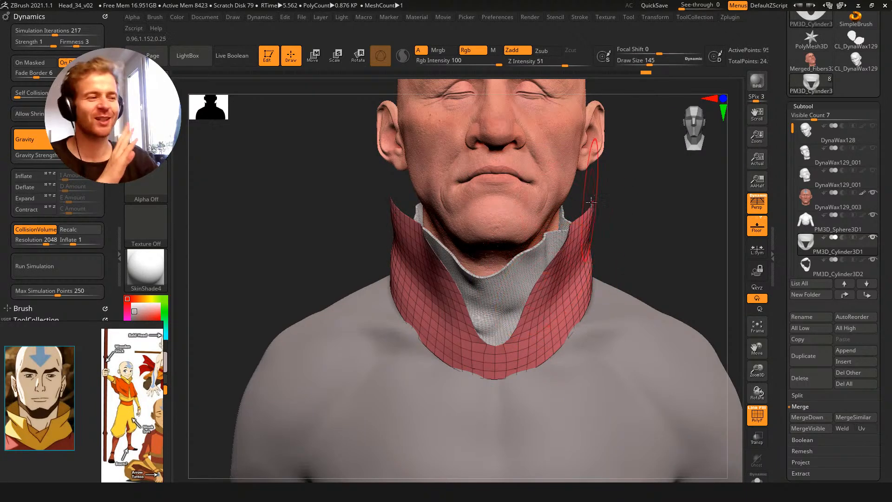
alt+drag(652, 237, 657, 246)
key(s)
drag(547, 305, 545, 305)
key(s)
drag(590, 267, 606, 267)
mouse_move(632, 224)
mouse_down()
mouse_move(622, 219)
mouse_move(637, 211)
mouse_up()
shift+drag(712, 163, 729, 142)
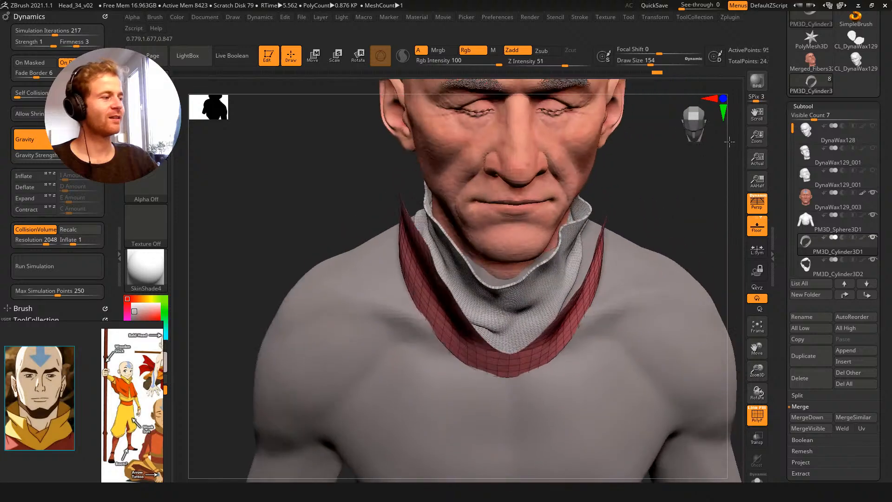
Shape the front bottom of the outer collar into a V on the chest with the Move brush at draw size 223
mouse_move(665, 190)
alt+mouse_down()
mouse_move(628, 175)
mouse_move(596, 233)
alt+mouse_up()
key(s)
mouse_move(518, 298)
mouse_down()
mouse_move(528, 297)
mouse_move(484, 274)
mouse_move(482, 280)
mouse_up()
key(s)
drag(237, 153, 184, 125)
key(s)
mouse_move(478, 239)
mouse_down()
mouse_move(471, 239)
mouse_move(493, 234)
mouse_up()
drag(498, 180, 504, 190)
mouse_move(363, 232)
mouse_down()
mouse_move(448, 274)
mouse_move(455, 261)
mouse_up()
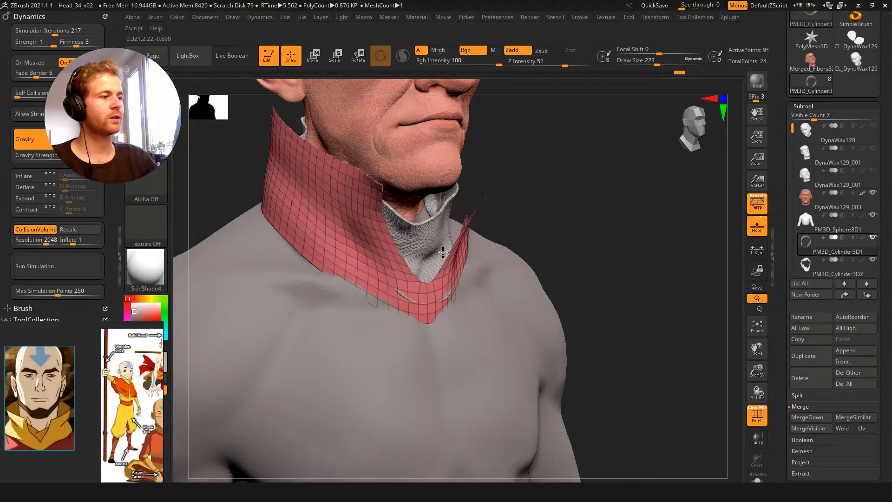
drag(524, 181, 498, 227)
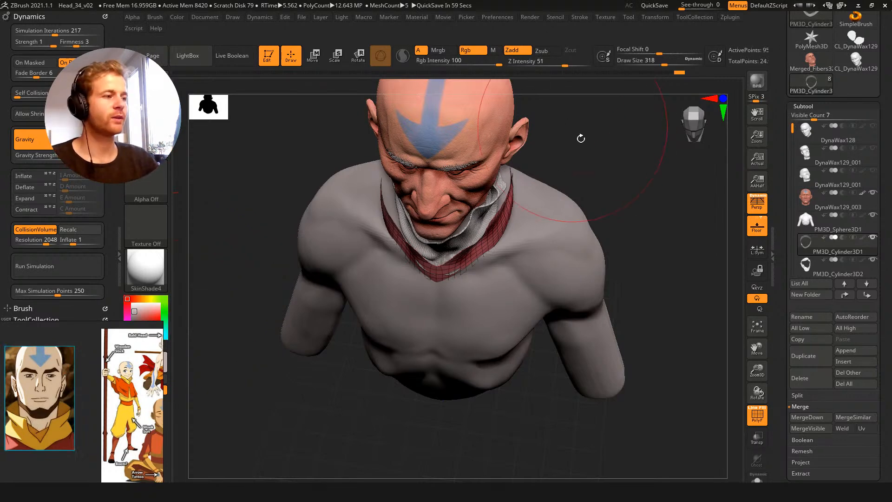
Reshape the outer collar's front and sides around the shoulders from above with a large Move brush
drag(573, 127, 567, 91)
key(s)
drag(530, 227, 535, 232)
mouse_move(553, 191)
mouse_down()
mouse_move(552, 163)
mouse_move(550, 197)
mouse_move(517, 179)
mouse_move(553, 203)
mouse_up()
key(s)
drag(503, 215, 498, 224)
drag(587, 186, 530, 185)
key(s)
drag(583, 205, 590, 205)
drag(656, 215, 670, 191)
drag(529, 203, 529, 209)
Reshape the outer collar's upper side and back with the Move brush at draw size 324
mouse_move(641, 173)
mouse_down()
mouse_move(590, 175)
mouse_move(600, 175)
mouse_move(583, 162)
mouse_move(577, 123)
mouse_up()
key(s)
key(s)
key(s)
drag(600, 178, 584, 171)
mouse_move(617, 174)
mouse_down()
mouse_move(643, 155)
mouse_move(619, 187)
mouse_move(593, 172)
mouse_up()
key(s)
drag(584, 125, 587, 125)
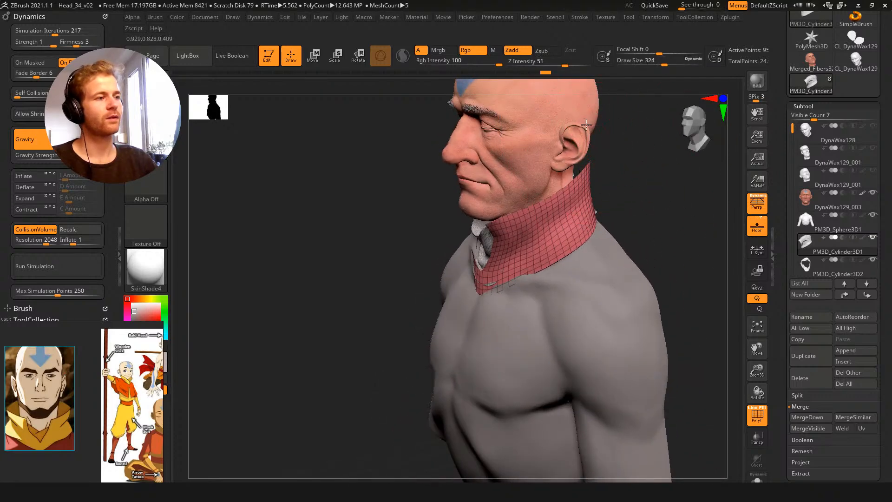
Adjust the flare of the collar's side and upper back corner with the Move brush reduced to draw size 167
drag(635, 179, 669, 204)
drag(637, 240, 639, 258)
key(s)
drag(567, 196, 547, 196)
key(s)
mouse_move(554, 235)
mouse_down()
mouse_move(547, 232)
mouse_move(554, 232)
mouse_up()
key(s)
drag(652, 169, 624, 151)
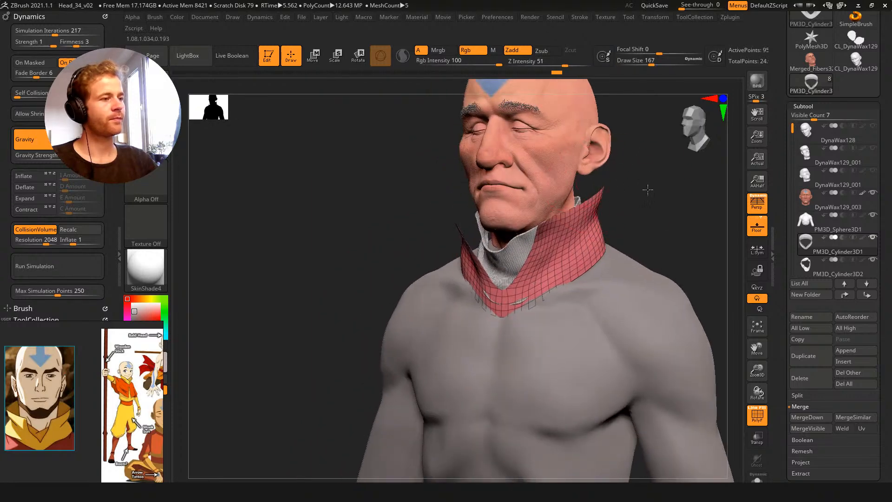
drag(645, 190, 667, 193)
Refine the outer collar's front opening and lower front edge with the Move brush at draw sizes 239 and 167
key(s)
mouse_move(553, 217)
mouse_down()
mouse_move(546, 229)
mouse_move(535, 223)
mouse_up()
alt+drag(651, 205, 646, 217)
key(1)
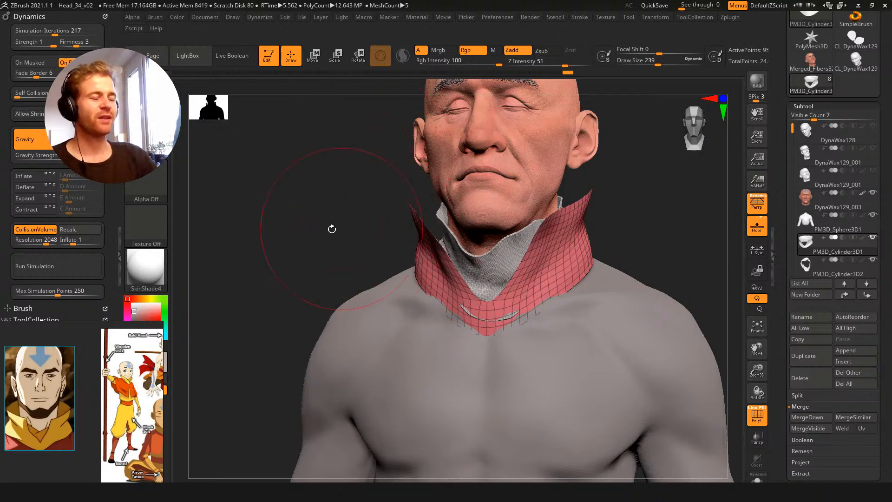
drag(323, 236, 277, 236)
key(s)
drag(520, 324, 513, 322)
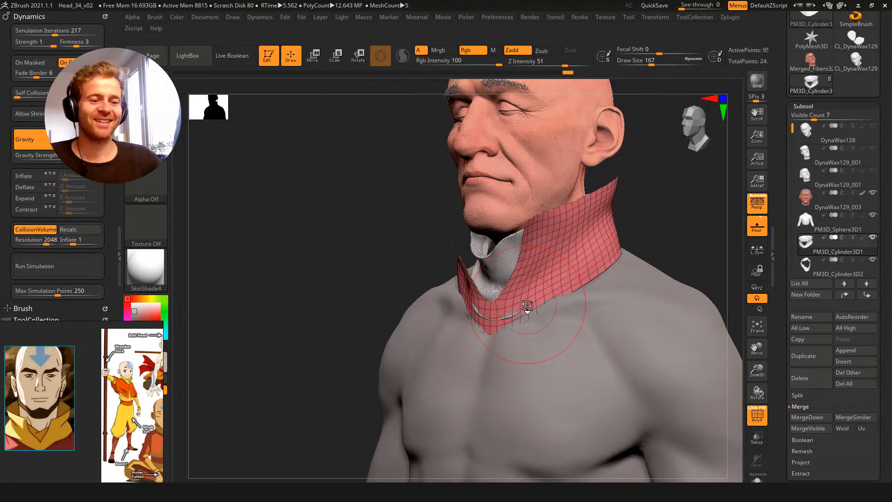
Adjust the slanted edges of the collar's front opening with the Move brush at draw size 90
mouse_move(353, 259)
shift+mouse_down()
mouse_move(367, 246)
mouse_move(261, 180)
shift+mouse_up()
key(s)
drag(418, 294, 415, 269)
key(s)
drag(311, 238, 306, 198)
key(s)
drag(412, 265, 401, 264)
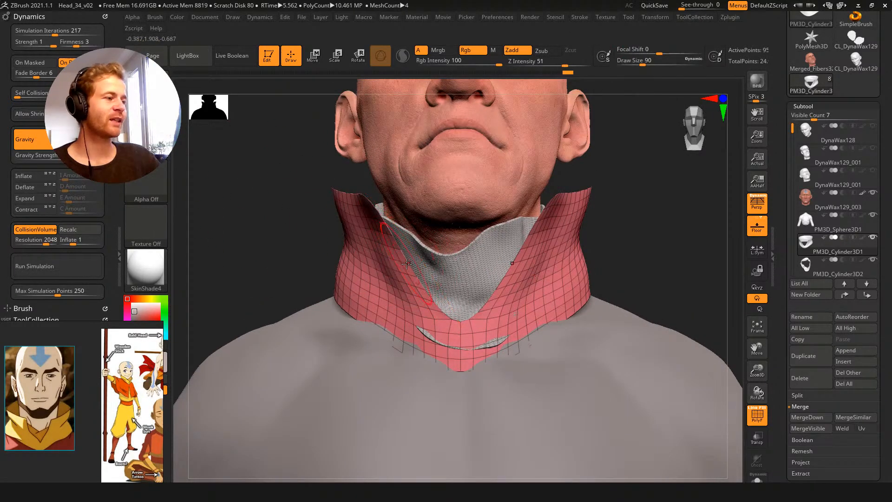
Pull the collar's upper front corners toward the chin and smooth the edges of the front opening
drag(314, 184, 356, 163)
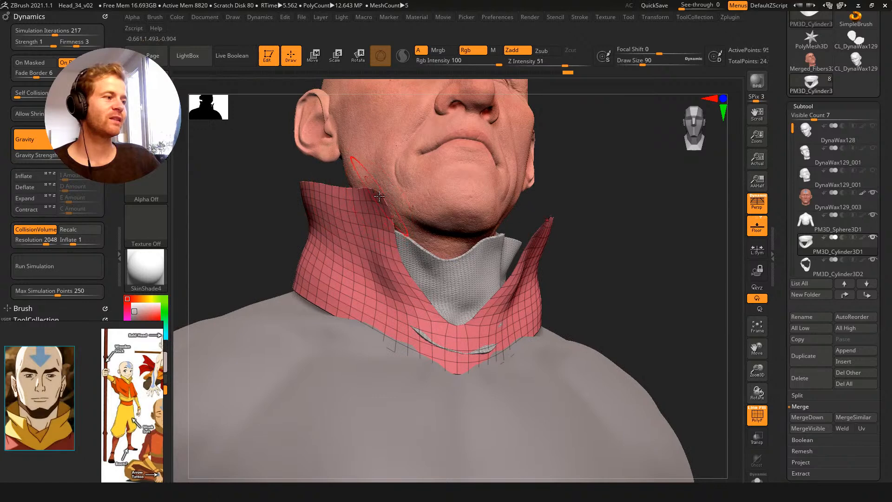
key(s)
mouse_move(404, 195)
mouse_down()
mouse_move(393, 195)
mouse_move(407, 195)
mouse_move(406, 231)
mouse_move(397, 205)
mouse_move(390, 223)
mouse_up()
key(s)
shift+drag(393, 281, 394, 278)
shift+drag(265, 185, 277, 205)
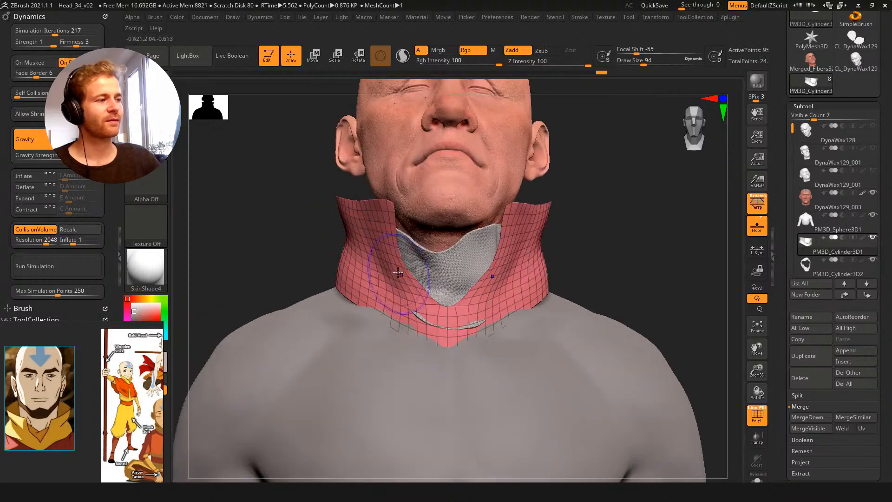
Sharpen the collar's upper front corners with the Move brush, using draw size 33 for the tips and 112 for the sides
mouse_move(334, 231)
mouse_down()
mouse_move(319, 205)
mouse_move(393, 208)
mouse_move(406, 200)
mouse_up()
key(s)
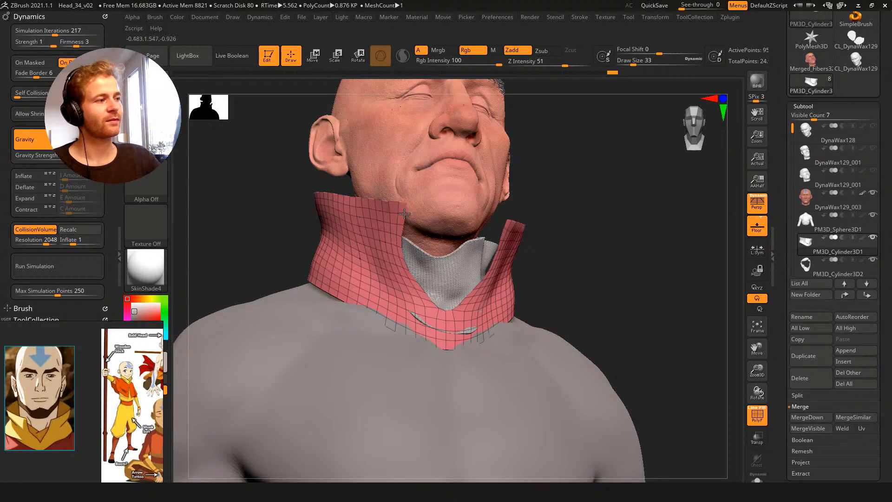
drag(268, 181, 200, 186)
key(s)
drag(369, 227, 382, 228)
mouse_move(606, 228)
mouse_down()
mouse_move(644, 224)
mouse_move(560, 245)
mouse_up()
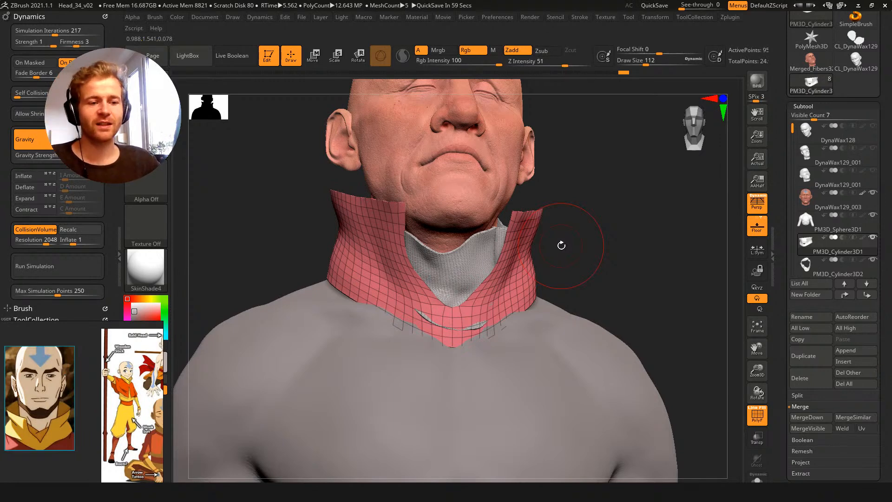
Shift the lower front of the outer collar over the inner collar poking through, using the Move brush at draw size 128
drag(605, 248, 646, 246)
key(s)
mouse_move(470, 264)
mouse_down()
mouse_move(482, 270)
mouse_move(458, 258)
mouse_up()
drag(469, 302, 466, 311)
drag(546, 230, 505, 237)
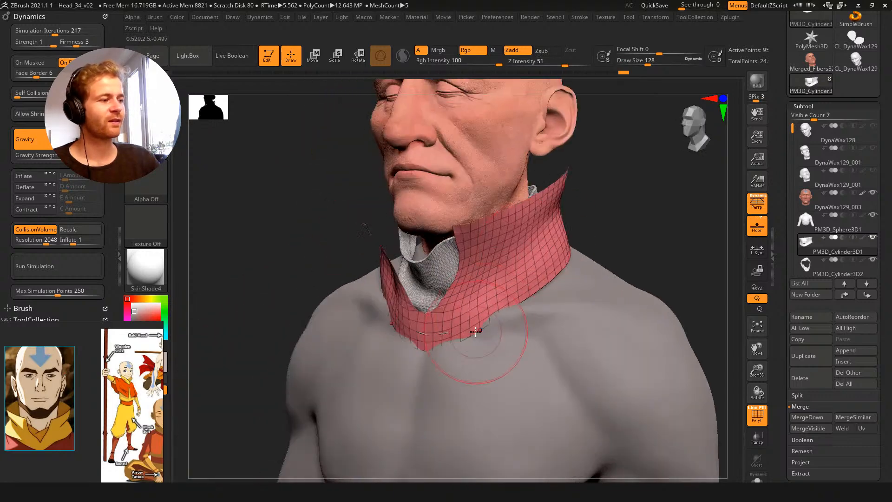
key(s)
drag(481, 343, 487, 342)
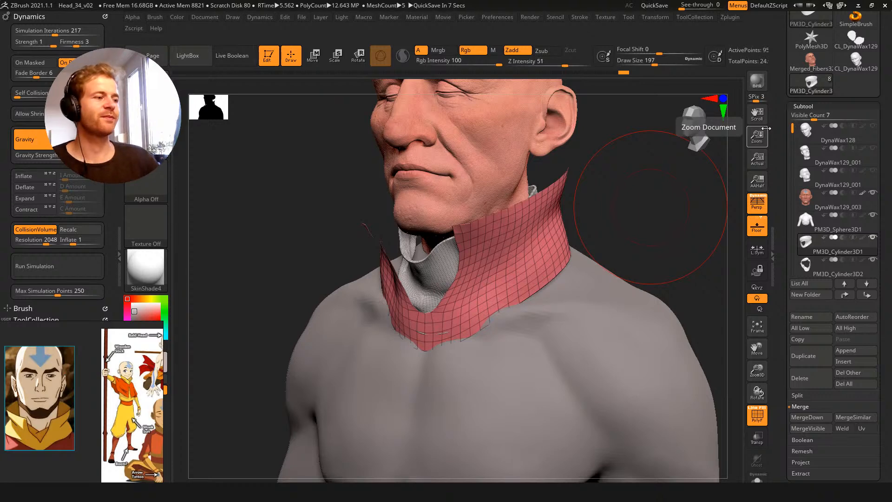
Carve a crease along the outer collar's side with the DamStandard brush at draw size 104
mouse_move(641, 197)
mouse_down()
mouse_move(620, 126)
mouse_move(592, 237)
mouse_move(643, 204)
mouse_up()
key(b)
key(d)
key(s)
key(s)
drag(530, 253, 520, 254)
drag(565, 212, 471, 296)
drag(613, 199, 541, 219)
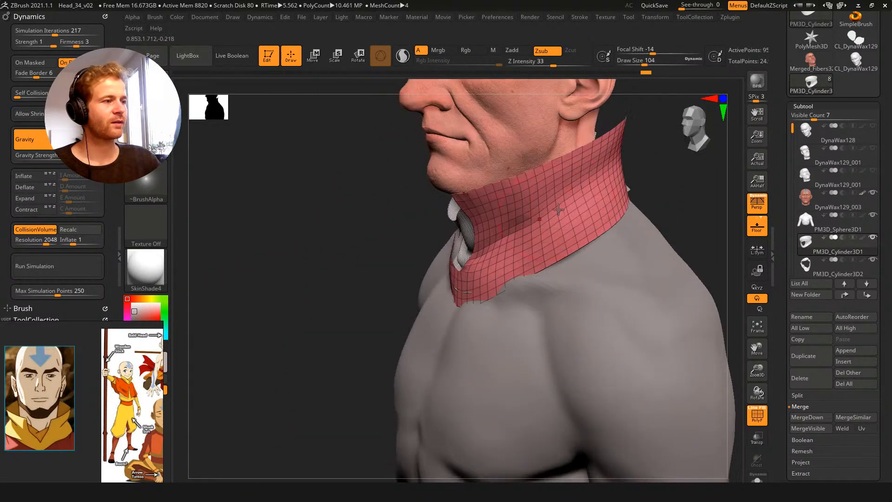
drag(642, 164, 629, 180)
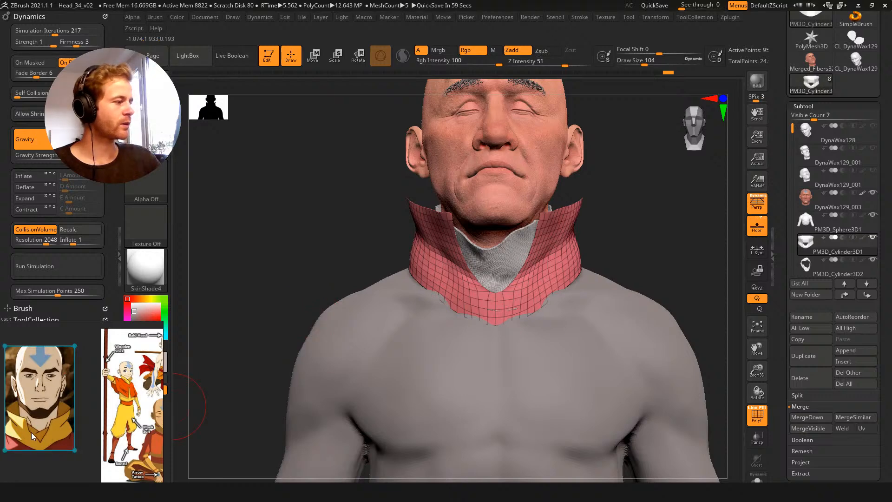
Pull the bottom of the collar's front opening into a clean V point with the Move brush at draw sizes 65 and 35
key(s)
mouse_move(313, 213)
mouse_down()
mouse_move(435, 249)
mouse_move(427, 249)
mouse_up()
drag(382, 225, 333, 230)
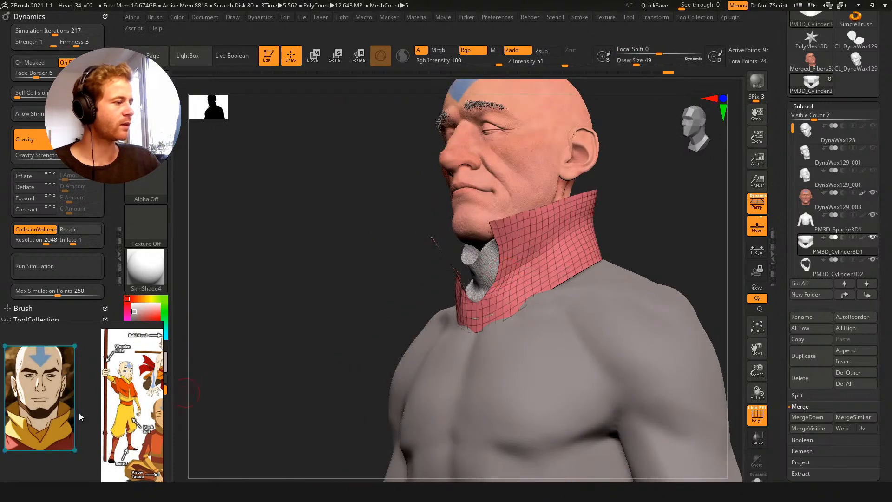
drag(274, 330, 352, 308)
mouse_move(402, 287)
alt+mouse_down()
mouse_move(412, 283)
mouse_move(419, 250)
alt+mouse_up()
key(s)
drag(479, 302, 482, 303)
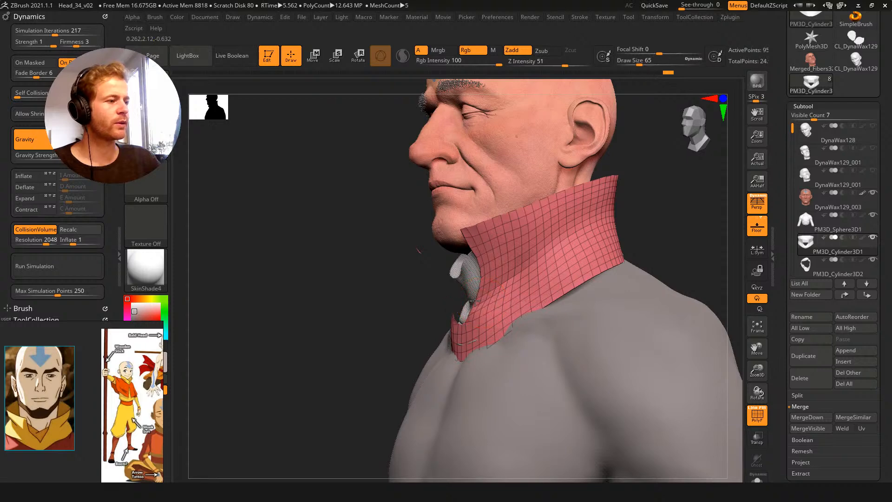
drag(335, 277, 416, 288)
key(s)
drag(456, 323, 452, 325)
key(s)
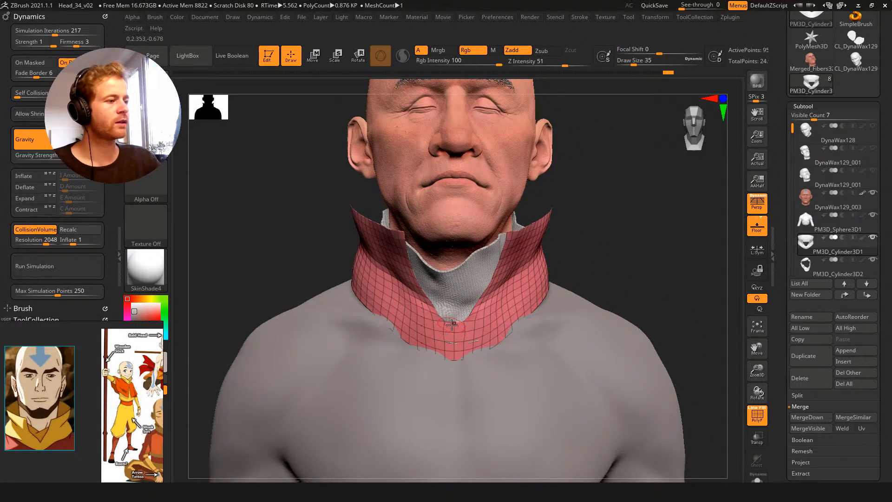
Enable Dynamic Subdiv on the outer collar with a thickness of 0.01234, adjust its smooth subdivision, and turn off the polyframe
click(808, 105)
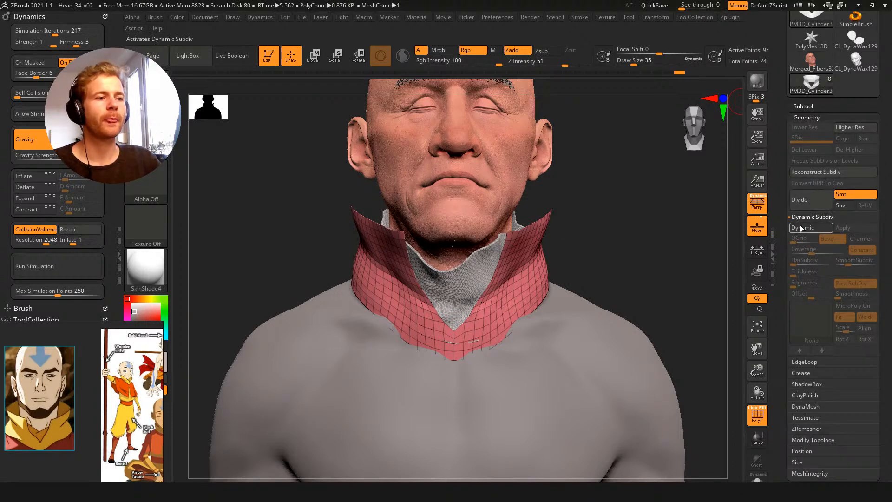
click(802, 227)
drag(796, 272, 820, 274)
drag(677, 225, 721, 243)
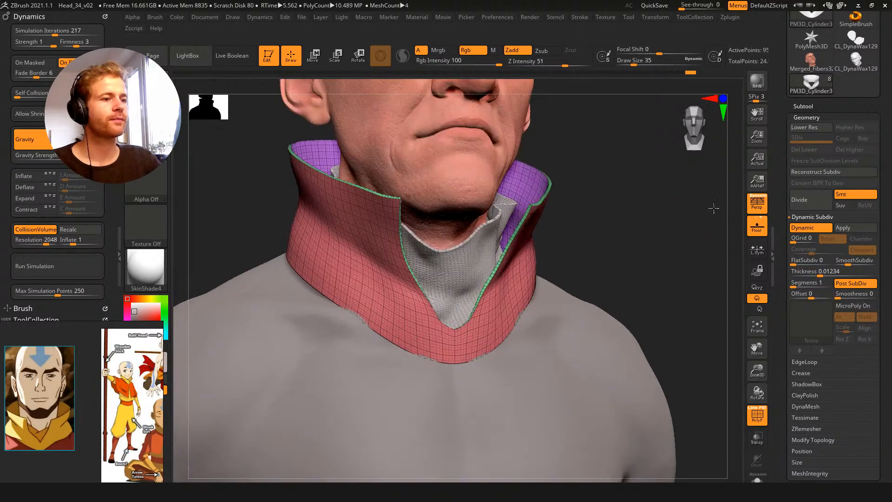
alt+drag(703, 207, 728, 215)
drag(848, 264, 843, 264)
drag(682, 235, 610, 201)
key(shift+f)
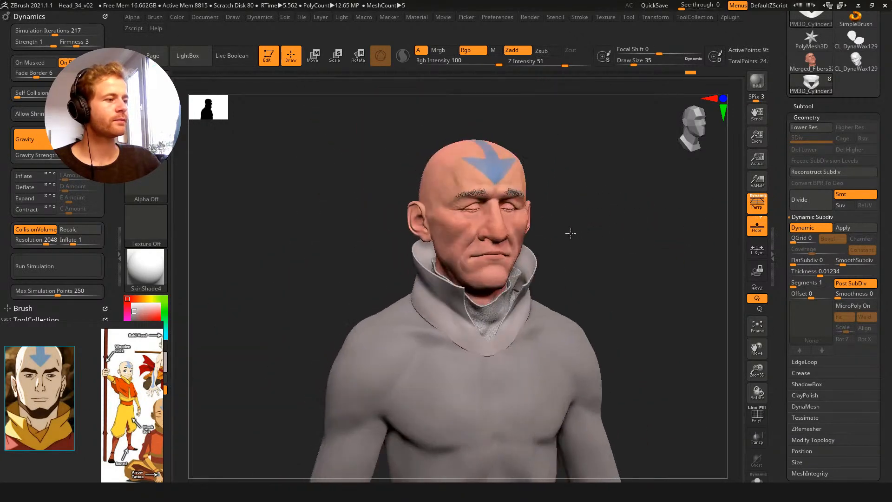
drag(571, 235, 600, 218)
drag(600, 219, 591, 195)
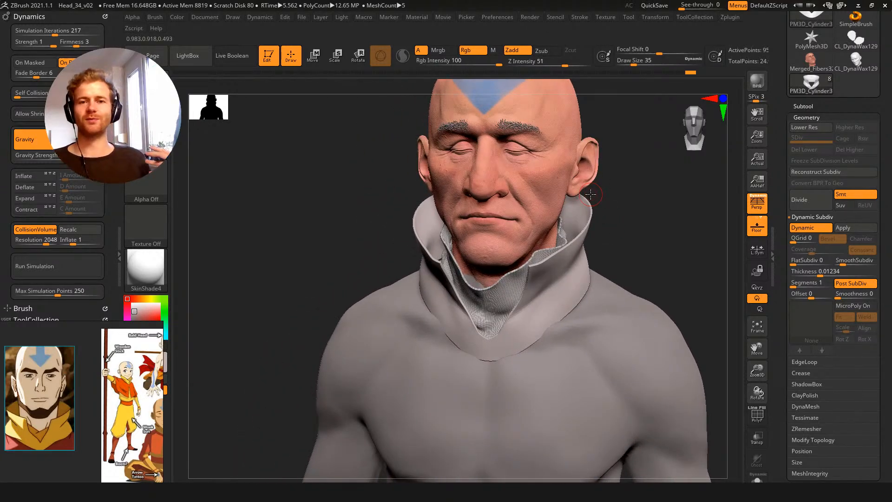
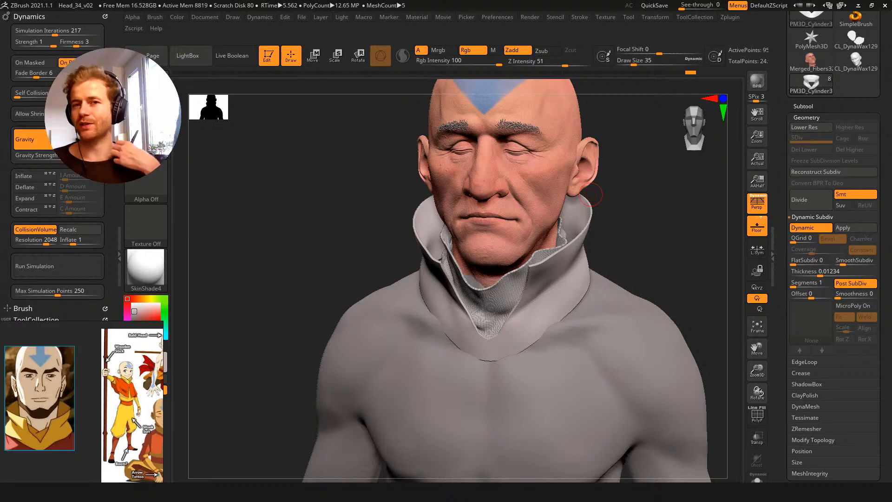
Fit the thickened outer collar's lower edge against the chest with the Move brush at draw sizes 116 to 128
mouse_move(649, 233)
mouse_down()
mouse_move(666, 234)
mouse_move(650, 234)
mouse_up()
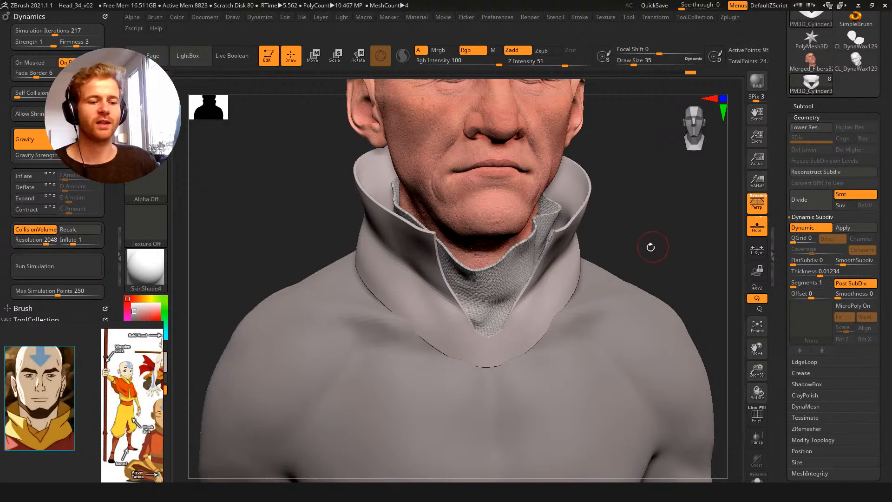
key(s)
drag(562, 322, 574, 324)
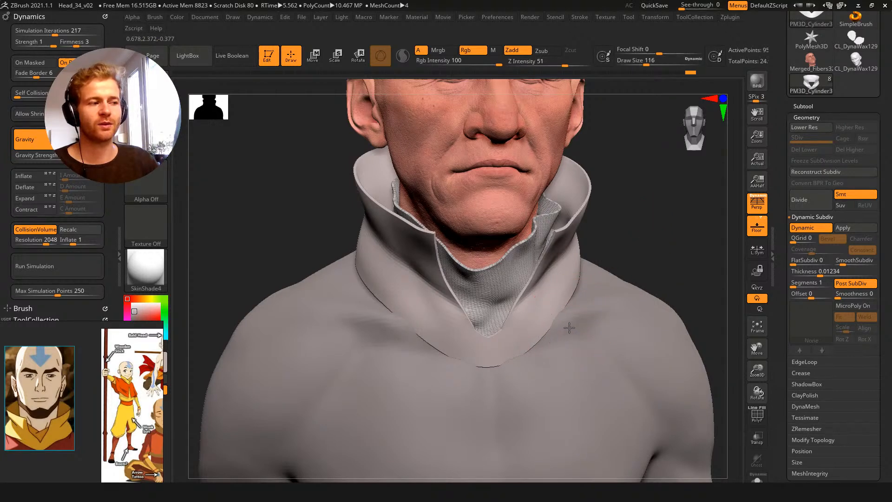
drag(625, 225, 570, 233)
key(bracketright)
drag(569, 332, 563, 330)
drag(492, 365, 501, 364)
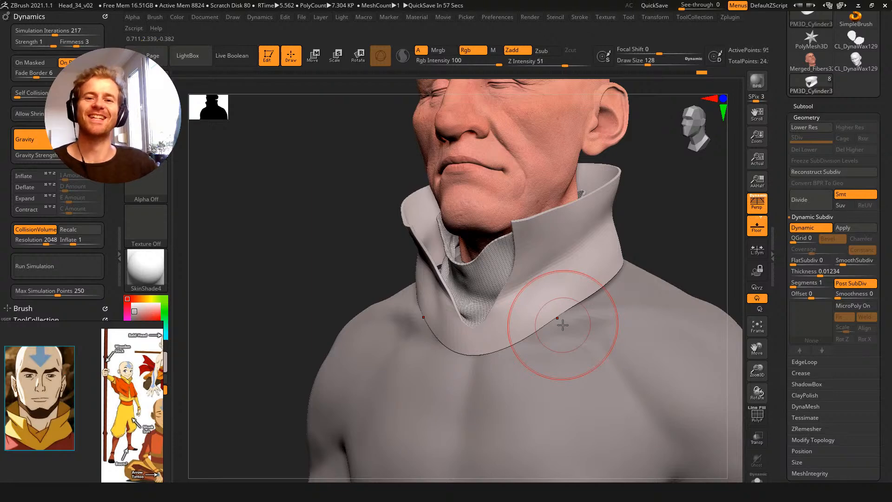
shift+drag(339, 235, 479, 400)
key(s)
mouse_move(506, 372)
mouse_down()
mouse_move(538, 350)
mouse_move(544, 334)
mouse_up()
key(s)
Select the inner collar PM3D_Cylinder3D2 and tuck its exposed lower edge under the outer collar at the nape
drag(623, 199, 389, 253)
alt+click(570, 313)
shift+drag(439, 239, 458, 249)
alt+click(568, 299)
drag(539, 287, 528, 287)
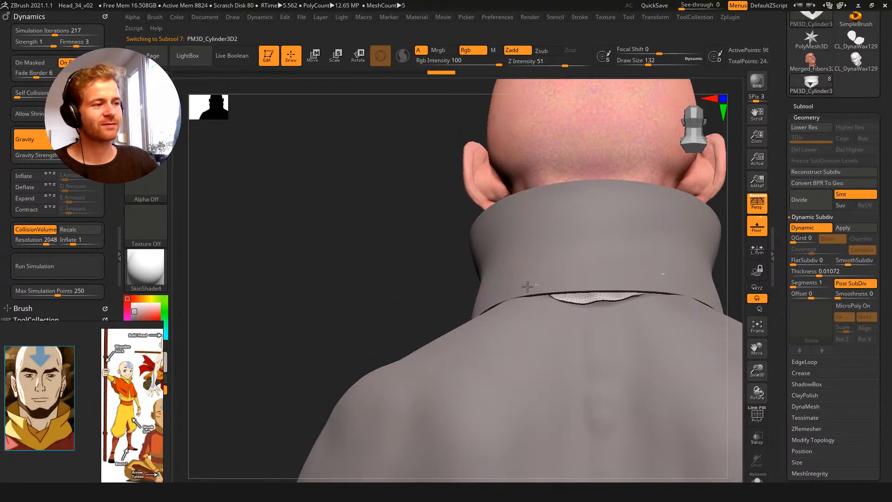
drag(667, 267, 657, 263)
mouse_move(418, 241)
alt+mouse_down()
mouse_move(405, 209)
mouse_move(499, 232)
mouse_move(383, 195)
mouse_move(428, 219)
alt+mouse_up()
Reselect the outer collar, adjust its back with the Move brush enlarged to 212, and turn off its Dynamic Subdiv preview
alt+click(619, 283)
mouse_move(661, 252)
alt+mouse_down()
mouse_move(619, 247)
mouse_move(628, 309)
mouse_move(622, 269)
mouse_move(657, 258)
mouse_move(638, 213)
mouse_move(627, 228)
alt+mouse_up()
key(bracketright)
key(bracketright)
key(bracketright)
key(bracketright)
key(bracketright)
key(bracketright)
key(bracketright)
key(bracketright)
mouse_move(634, 260)
mouse_down()
mouse_move(607, 259)
mouse_move(705, 233)
mouse_move(617, 231)
mouse_move(647, 223)
mouse_move(635, 246)
mouse_move(695, 238)
mouse_move(627, 247)
mouse_up()
drag(265, 216, 282, 240)
key(shift+d)
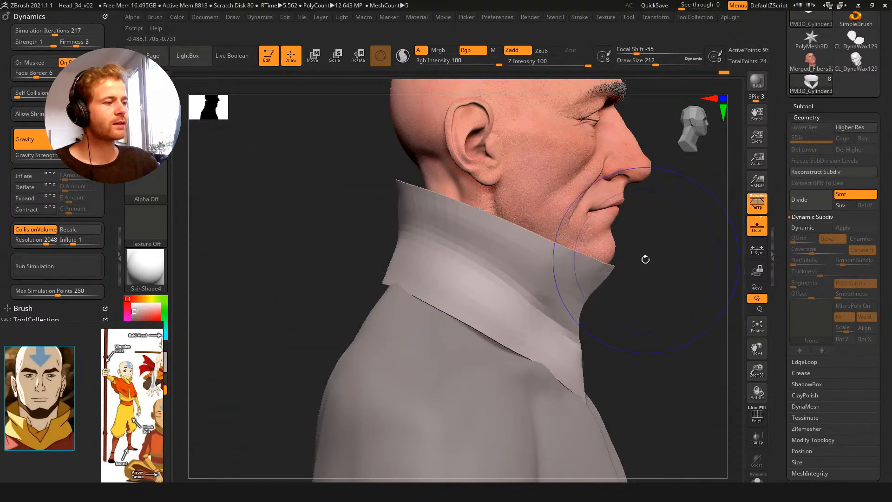
Re-enable the outer collar's Dynamic Subdiv preview and polyframe, position the gizmo on the collar, and scale it slightly along its tilted height axis
key(shift+f)
key(d)
drag(644, 259, 600, 251)
key(w)
mouse_move(263, 161)
mouse_down()
mouse_move(277, 158)
mouse_move(269, 150)
mouse_move(271, 164)
mouse_up()
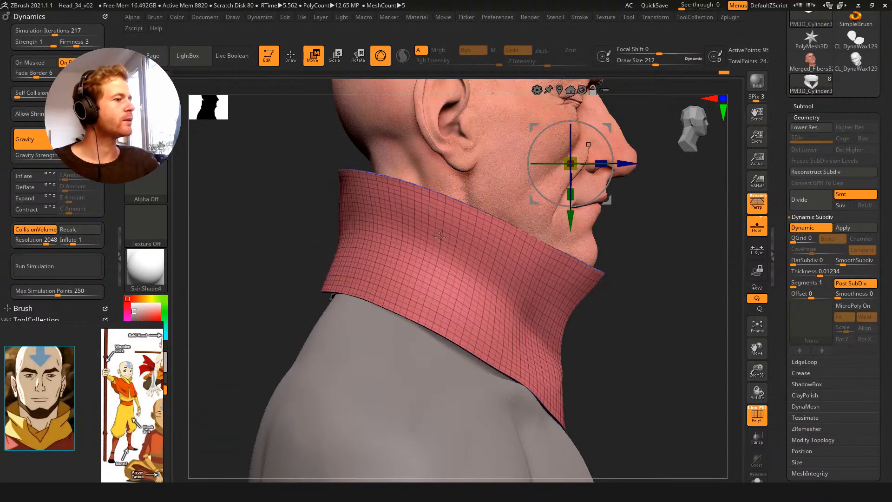
alt+drag(608, 126, 496, 247)
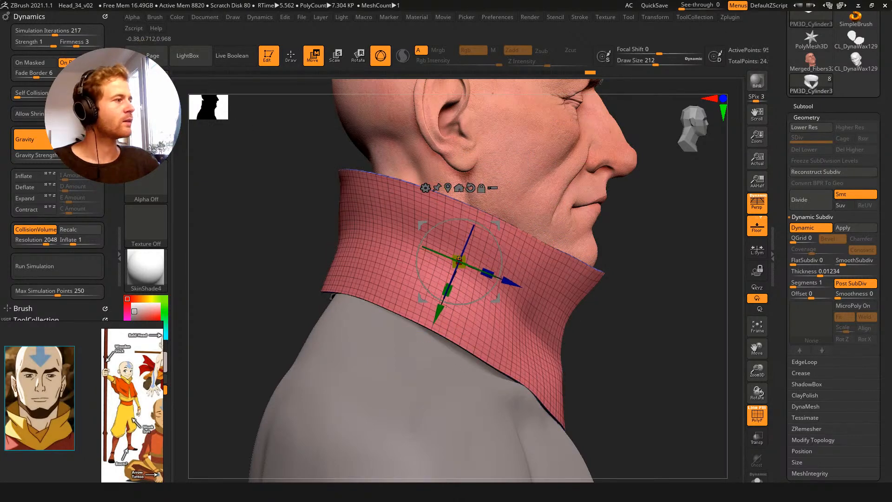
click(155, 99)
click(652, 99)
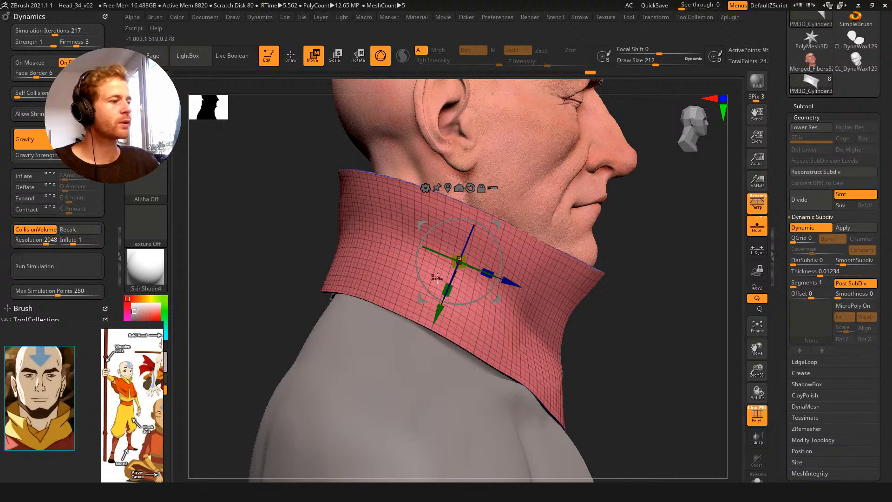
drag(448, 290, 457, 266)
mouse_move(609, 321)
mouse_down()
mouse_move(558, 311)
mouse_move(552, 247)
mouse_move(584, 267)
mouse_move(529, 274)
mouse_up()
Turn off the polyframe and reshape the outer collar's front with the Move brush at a draw size of 274
key(q)
key(shift+f)
key(b)
key(m)
key(v)
mouse_move(602, 275)
mouse_down()
mouse_move(550, 280)
mouse_move(487, 263)
mouse_move(576, 247)
mouse_move(606, 258)
mouse_move(595, 265)
mouse_move(630, 243)
mouse_move(594, 257)
mouse_up()
key(s)
drag(506, 327, 524, 332)
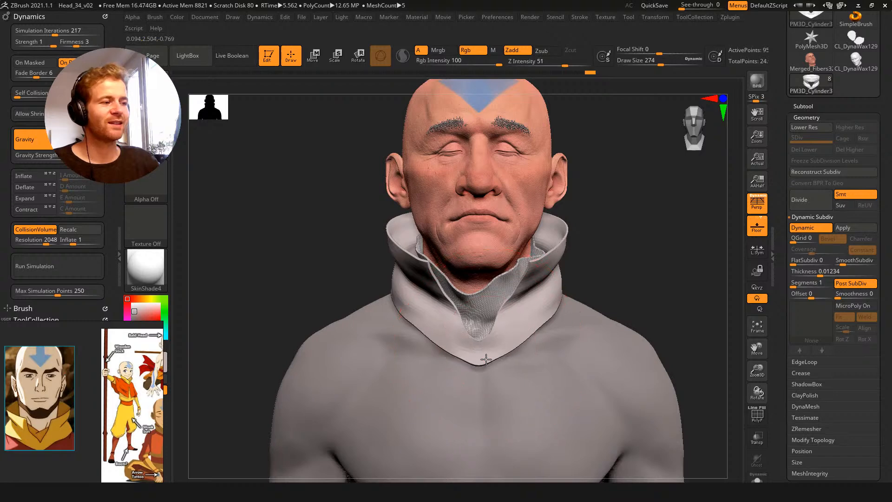
drag(616, 270, 567, 270)
key(s)
drag(508, 341, 484, 339)
mouse_move(638, 257)
mouse_down()
mouse_move(543, 257)
mouse_move(573, 265)
mouse_up()
Carve horizontal cloth folds across the back and sides of the outer collar using Zsub at Z Intensity 33 and draw size 108
key(2)
key(s)
key(s)
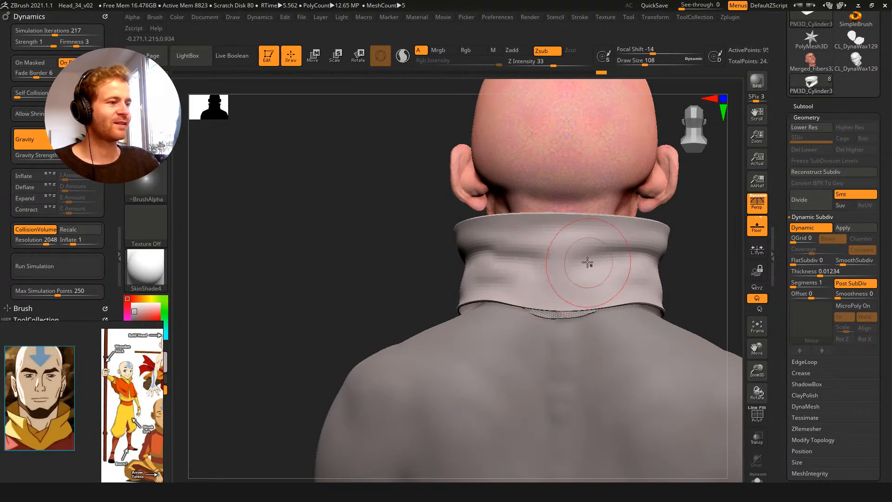
mouse_move(495, 239)
mouse_down()
mouse_move(631, 276)
mouse_move(538, 244)
mouse_up()
drag(398, 223, 661, 273)
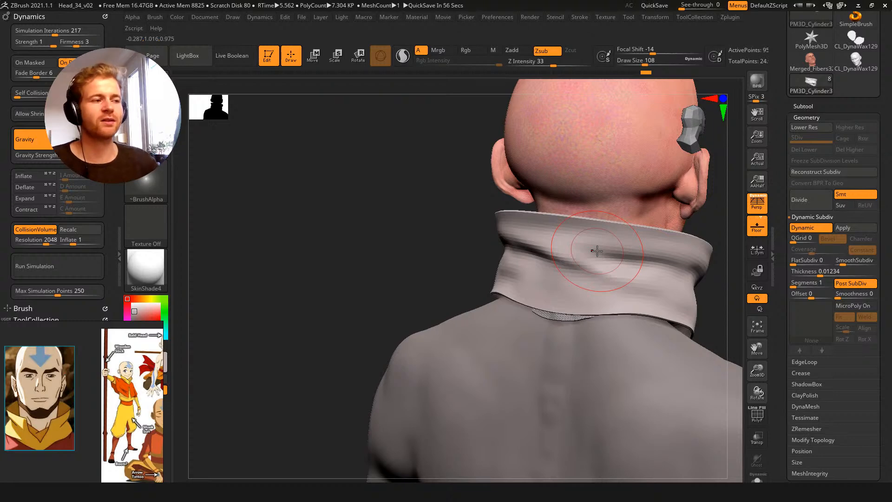
drag(492, 249, 548, 265)
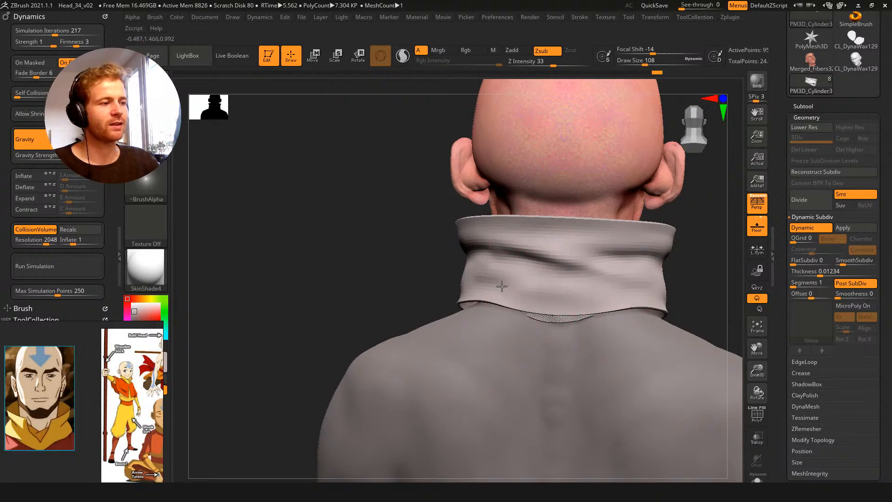
drag(426, 265, 522, 268)
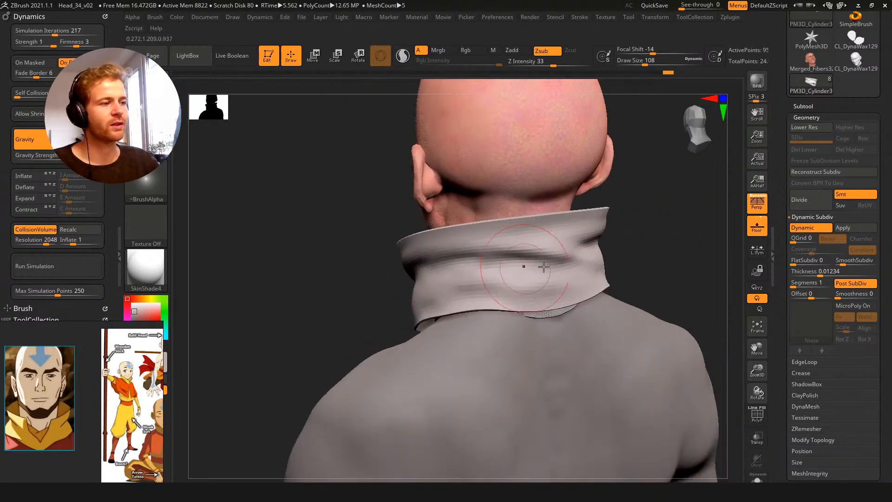
mouse_move(654, 251)
mouse_down()
mouse_move(629, 237)
mouse_move(637, 231)
mouse_move(419, 285)
mouse_move(398, 250)
mouse_move(591, 263)
mouse_up()
drag(425, 283, 489, 219)
Switch to the Move brush at draw size 120 and fit the outer collar's side edge against the shoulder
mouse_move(620, 218)
mouse_down()
mouse_move(673, 207)
mouse_move(602, 252)
mouse_move(607, 241)
mouse_move(618, 248)
mouse_move(606, 245)
mouse_up()
key(b)
key(m)
key(v)
key(s)
key(s)
key(s)
drag(637, 290, 628, 287)
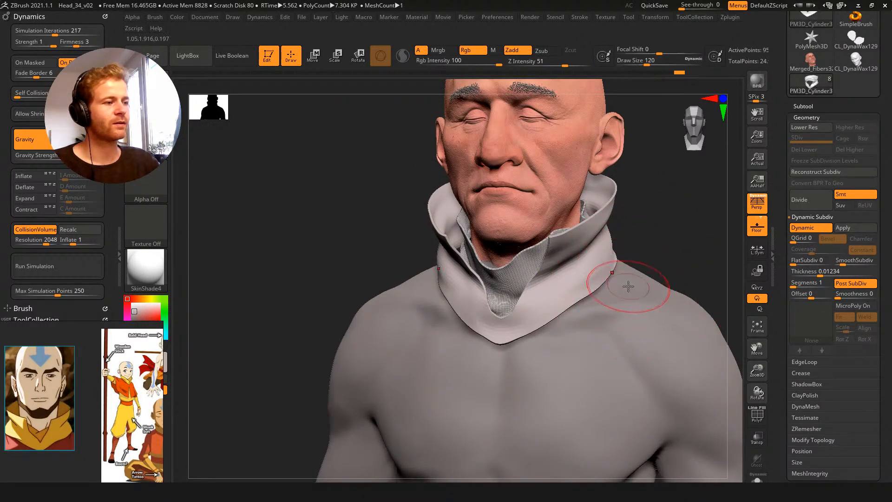
mouse_move(644, 248)
mouse_down()
mouse_move(607, 307)
mouse_move(649, 233)
mouse_up()
Refine the outer collar's overall side and back silhouette with the Move brush at draw sizes from 145 to 274
key(s)
mouse_move(598, 259)
mouse_down()
mouse_move(620, 251)
mouse_move(606, 254)
mouse_move(604, 243)
mouse_move(667, 202)
mouse_up()
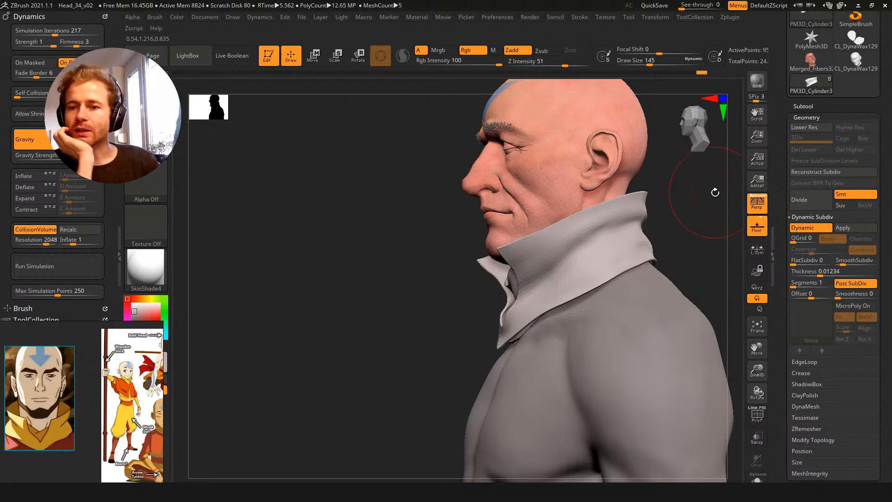
drag(697, 203, 460, 197)
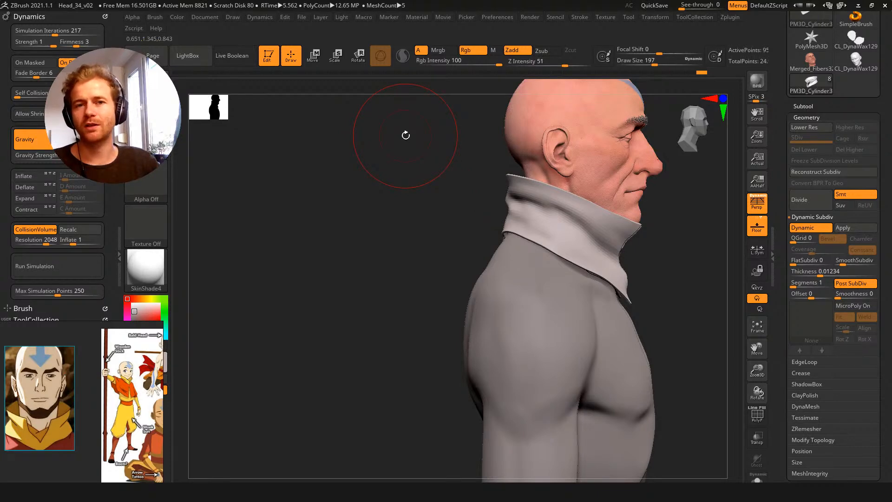
mouse_move(419, 129)
mouse_down()
mouse_move(490, 240)
mouse_move(434, 209)
mouse_move(529, 230)
mouse_up()
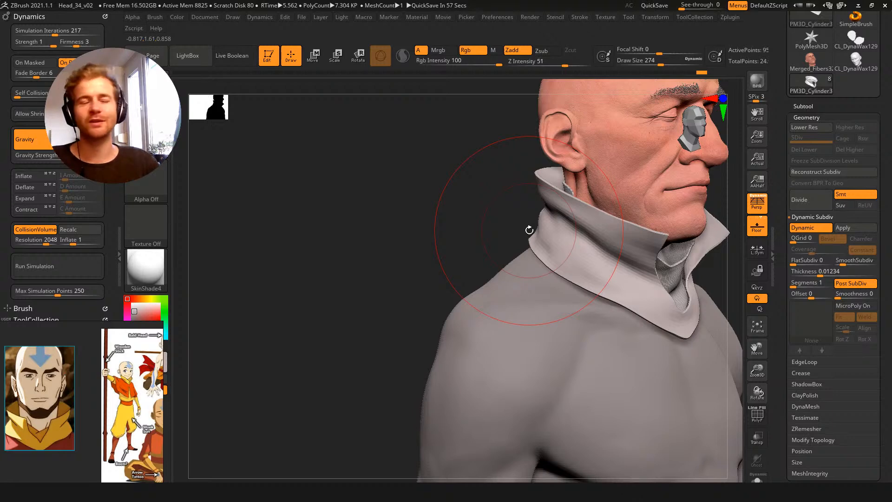
mouse_move(516, 191)
mouse_down()
mouse_move(486, 218)
mouse_move(448, 223)
mouse_up()
key(s)
mouse_move(550, 253)
mouse_down()
mouse_move(494, 228)
mouse_move(455, 244)
mouse_move(429, 174)
mouse_up()
Tighten the outer collar's edge along the shoulder line with a small Move brush at draw sizes 68 and 51
key(])
key([)
key([)
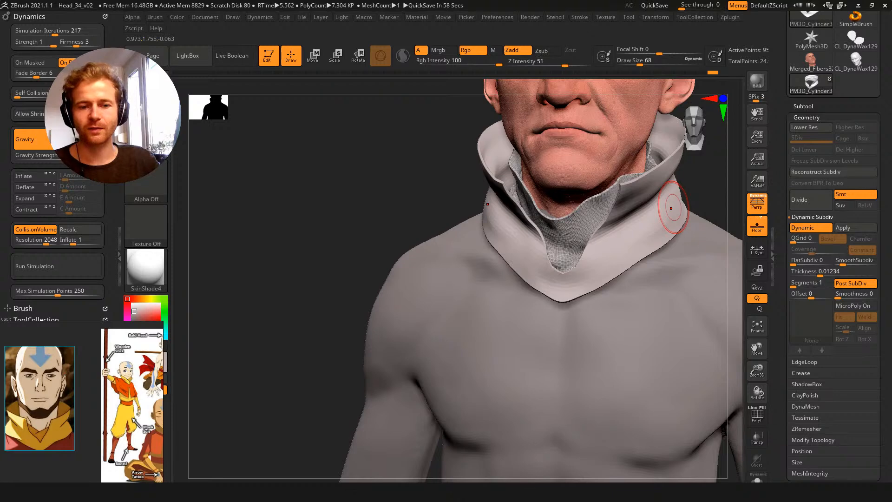
mouse_move(379, 177)
mouse_down()
mouse_move(403, 177)
mouse_move(368, 145)
mouse_move(352, 145)
mouse_up()
key(s)
mouse_move(665, 170)
mouse_down()
mouse_move(697, 171)
mouse_move(688, 195)
mouse_move(679, 195)
mouse_move(692, 177)
mouse_move(635, 180)
mouse_up()
key(bracketleft)
mouse_move(647, 231)
mouse_down()
mouse_move(666, 216)
mouse_move(584, 155)
mouse_move(652, 304)
mouse_up()
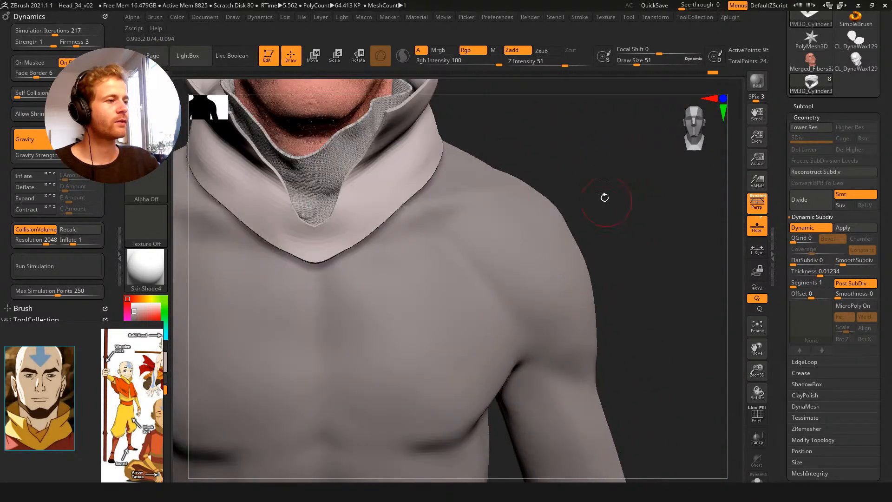
mouse_move(605, 198)
mouse_down()
mouse_move(578, 166)
mouse_move(614, 209)
mouse_move(590, 191)
mouse_move(499, 192)
mouse_up()
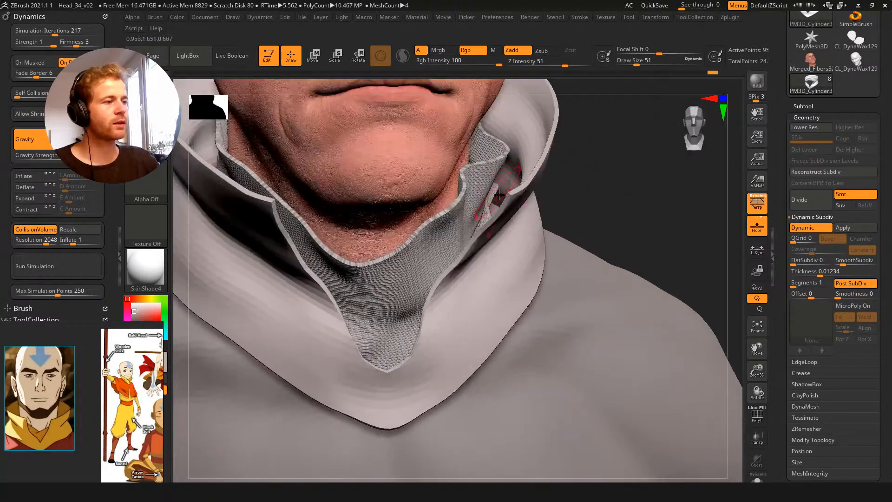
Switch to another sculpting brush at Z Intensity 24 and draw size 35 and refine the outer collar's inner fold beside the inner collar
key(b)
click(283, 188)
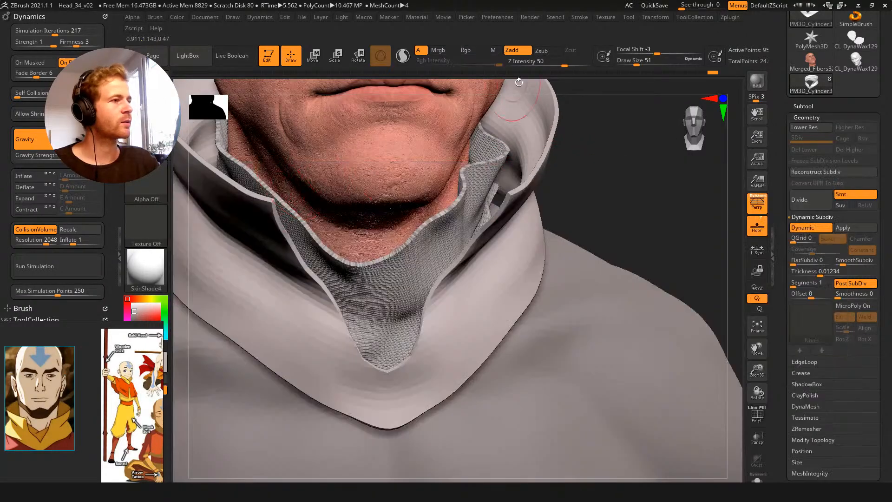
drag(554, 61, 547, 62)
key(s)
mouse_move(513, 196)
mouse_down()
mouse_move(571, 233)
mouse_move(631, 192)
mouse_up()
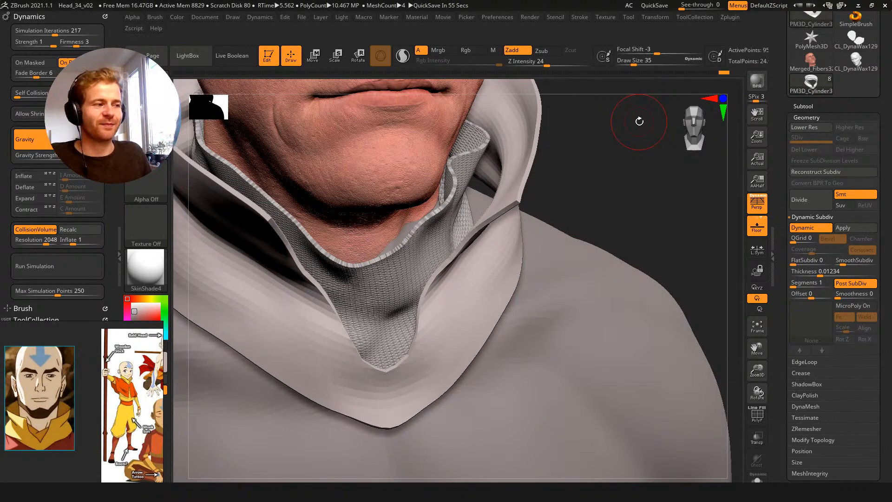
drag(571, 180, 533, 197)
drag(637, 181, 562, 172)
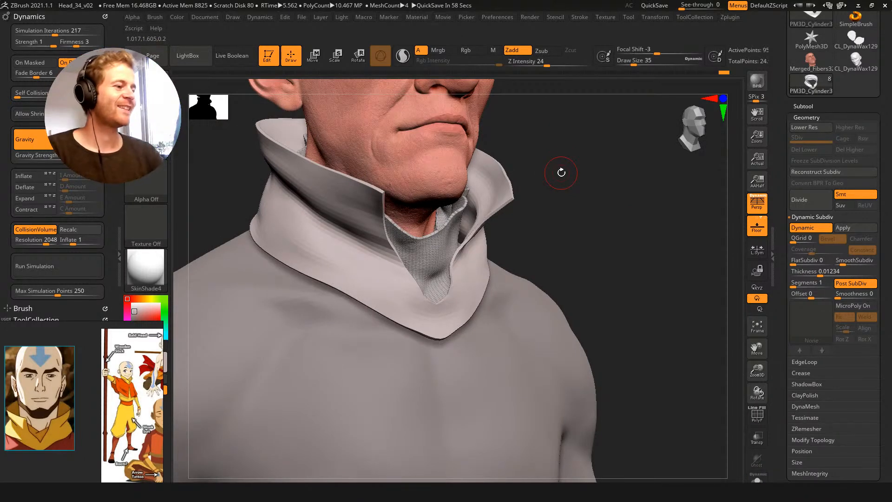
drag(571, 211, 511, 228)
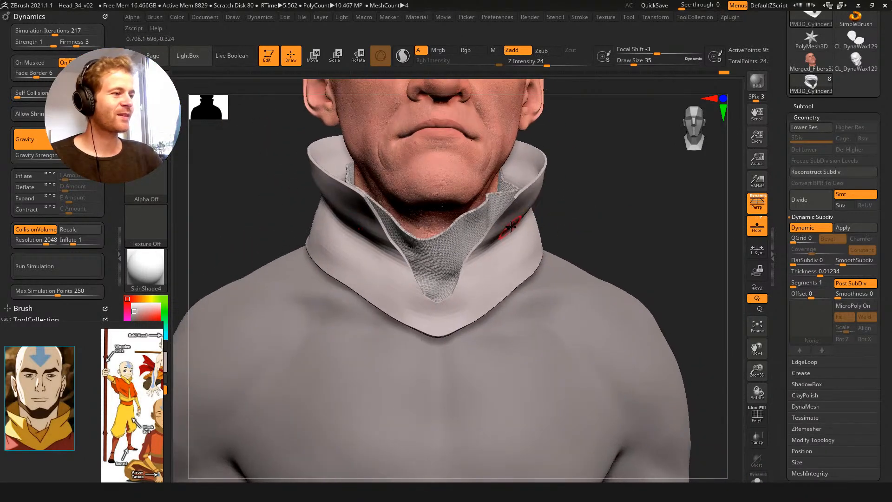
Pull the outer collar's front neckline edge into shape with the Move brush at draw size 128
key(bracketright)
key(bracketright)
key(bracketright)
key(bracketright)
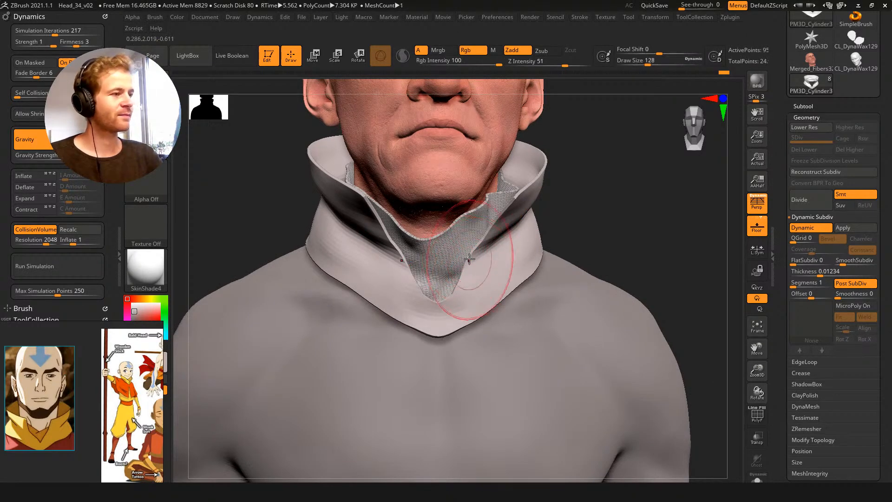
drag(479, 249, 485, 247)
mouse_move(599, 203)
mouse_down()
mouse_move(530, 207)
mouse_move(603, 206)
mouse_up()
Sharpen the outer collar's V opening and lower tip at the lowest subdivision with draw sizes 44 and 25, then restore the smooth preview
key(bracketleft)
key(bracketleft)
key(bracketleft)
key(bracketleft)
key(bracketright)
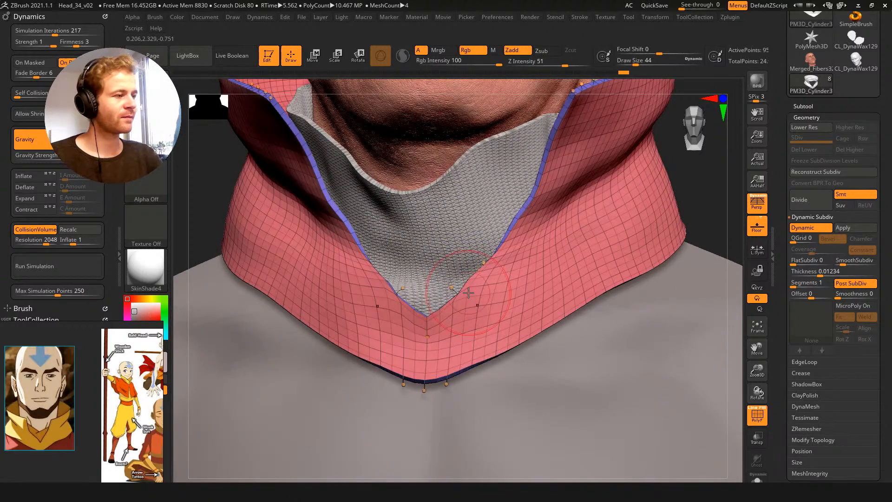
key(shift+d)
key(bracketleft)
key(bracketleft)
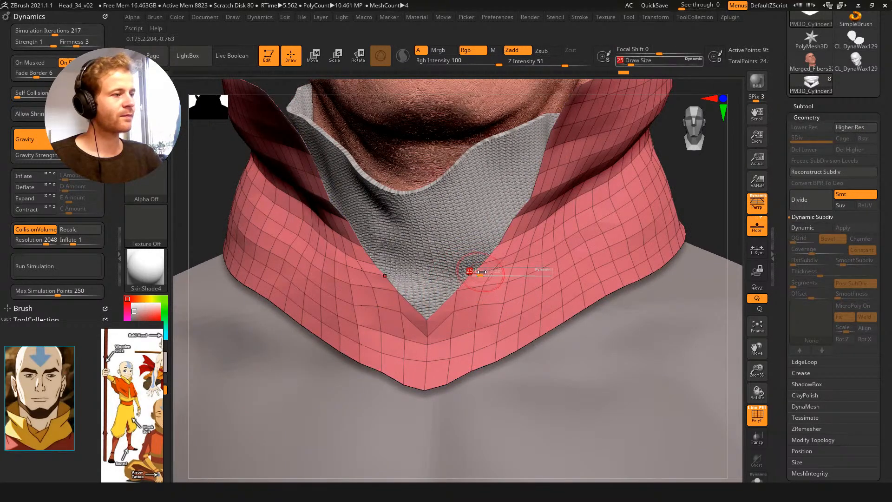
key(d)
key(shift+f)
alt+drag(672, 182, 650, 92)
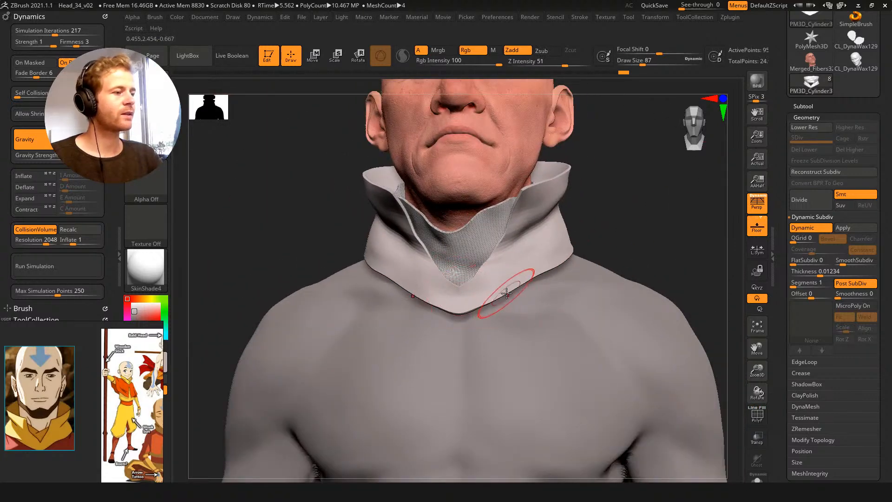
Show the polyframe and adjust the outer collar's lower front edge with the Move brush around draw size 94, undoing one stroke
key(shift+f)
drag(281, 213, 296, 228)
key(s)
drag(459, 312, 452, 312)
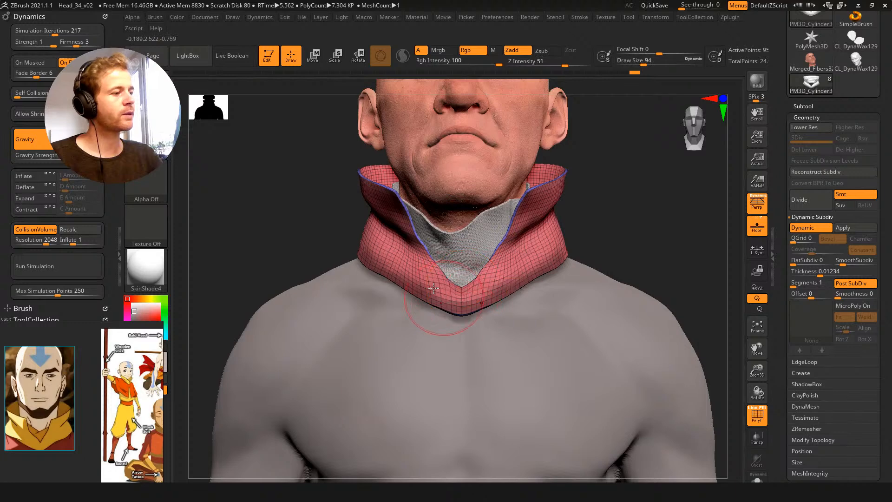
key(ctrl+z)
ctrl+drag(311, 210, 319, 218)
key(s)
mouse_move(437, 285)
mouse_down()
mouse_move(446, 285)
mouse_move(445, 273)
mouse_up()
drag(301, 192, 335, 195)
drag(432, 266, 440, 259)
Adjust the outer collar's side with the Move brush and turn off the polyframe
drag(588, 240, 476, 247)
key(s)
drag(367, 244, 330, 245)
mouse_move(348, 282)
alt+mouse_down()
mouse_move(351, 229)
mouse_move(389, 265)
mouse_move(470, 274)
alt+mouse_up()
key(shift+f)
mouse_move(556, 252)
mouse_down()
mouse_move(542, 241)
mouse_move(565, 243)
mouse_up()
key(s)
mouse_move(443, 264)
mouse_down()
mouse_move(458, 264)
mouse_move(442, 265)
mouse_up()
Enlarge the Move brush to draw size 197 and shape the outer collar's broader side contours
key(])
drag(549, 260, 477, 256)
mouse_move(324, 141)
mouse_down()
mouse_move(315, 146)
mouse_move(327, 173)
mouse_move(353, 181)
mouse_move(281, 171)
mouse_up()
key(s)
drag(360, 205, 285, 195)
drag(376, 219, 376, 192)
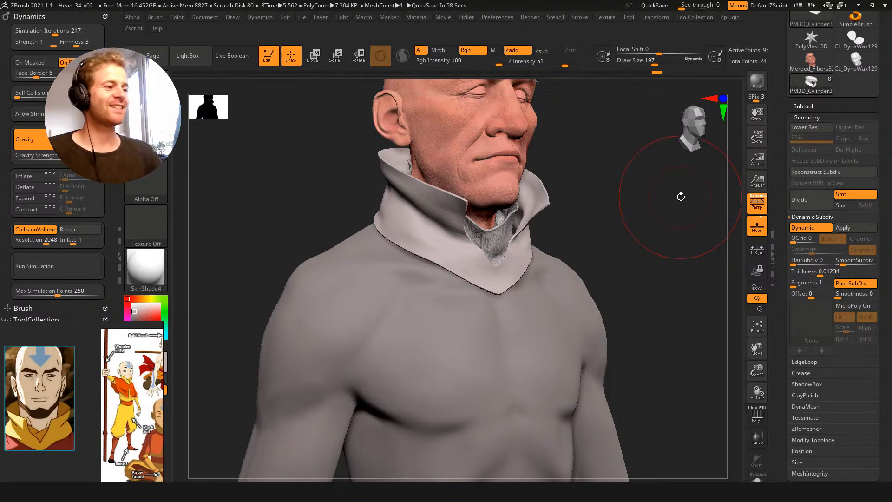
drag(328, 159, 348, 181)
click(343, 74)
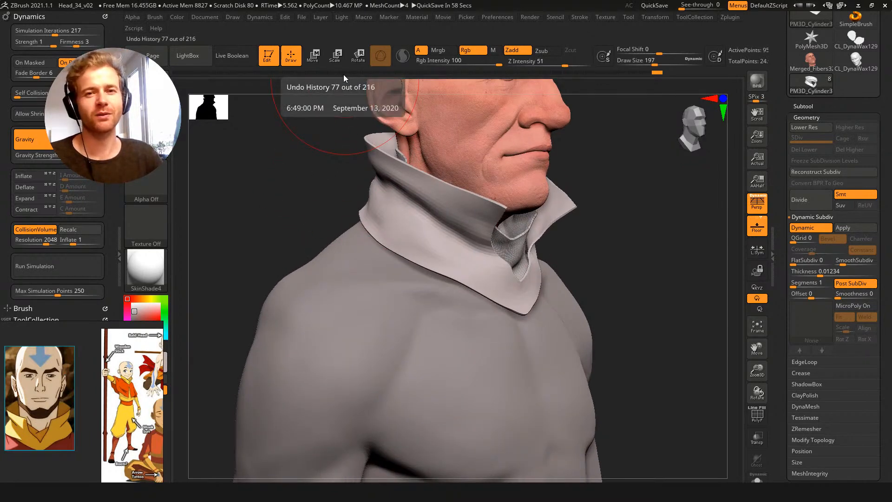
mouse_move(325, 200)
mouse_down()
mouse_move(299, 191)
mouse_move(309, 177)
mouse_move(345, 201)
mouse_move(377, 197)
mouse_up()
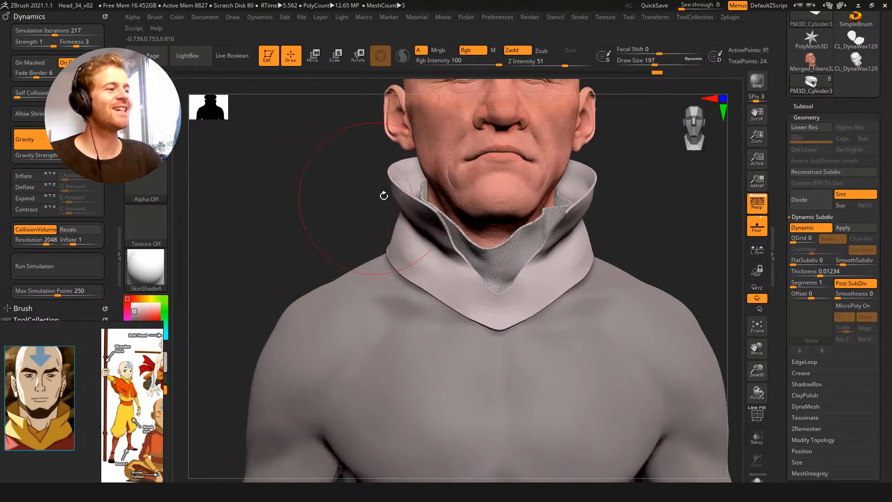
Adjust both sides of the outer collar where it folds out around the neck, using the Move brush
drag(637, 205, 620, 209)
key(s)
drag(587, 247, 570, 253)
key(s)
drag(674, 189, 721, 199)
mouse_move(382, 237)
mouse_down()
mouse_move(387, 227)
mouse_move(374, 231)
mouse_up()
Reshape the outer collar's pointed front and flared side with an enlarged Move brush
key(bracketright)
key(bracketright)
key(bracketright)
key(bracketright)
drag(466, 290, 464, 298)
mouse_move(662, 185)
mouse_down()
mouse_move(623, 196)
mouse_move(597, 175)
mouse_up()
drag(374, 212, 414, 191)
key(s)
mouse_move(574, 234)
mouse_down()
mouse_move(590, 234)
mouse_move(582, 237)
mouse_up()
Refine the outer collar's outline from several angles and set the Move brush's draw size to 239
mouse_move(662, 181)
mouse_down()
mouse_move(673, 245)
mouse_move(719, 247)
mouse_up()
key(s)
drag(623, 255, 614, 255)
mouse_move(589, 190)
mouse_down()
mouse_move(606, 173)
mouse_move(618, 183)
mouse_move(573, 183)
mouse_up()
key(s)
alt+drag(655, 154, 660, 207)
mouse_move(651, 211)
mouse_down()
mouse_move(599, 246)
mouse_move(549, 218)
mouse_move(710, 203)
mouse_move(738, 213)
mouse_move(649, 180)
mouse_move(628, 182)
mouse_move(641, 185)
mouse_up()
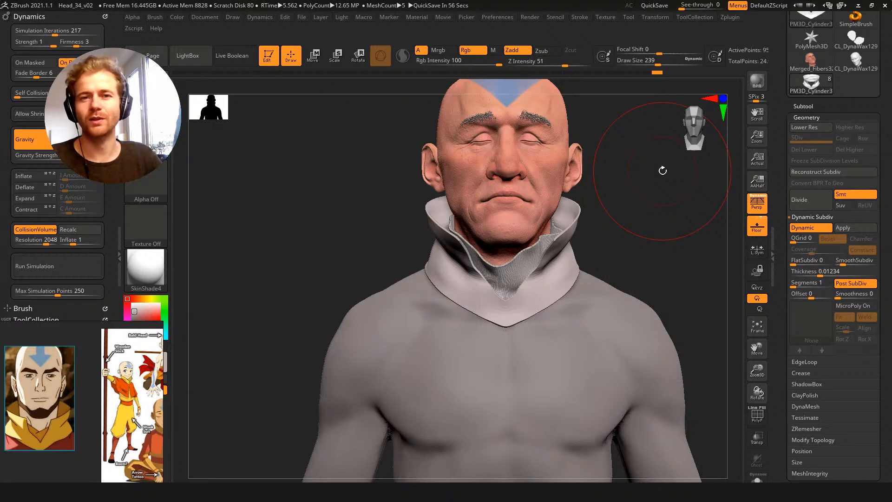
Examine the bust from several angles and compare its collar with the seated Aang's monk suit and cape on the reference sheet
drag(357, 221, 395, 136)
shift+drag(364, 205, 441, 204)
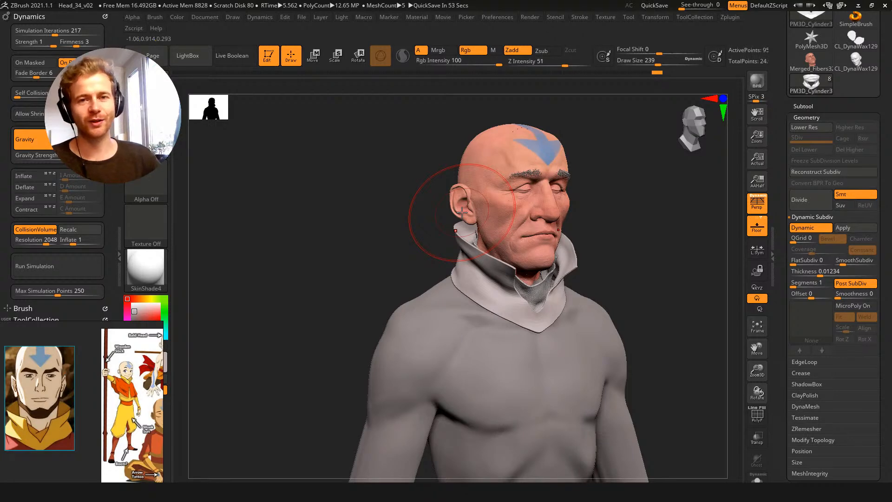
mouse_move(420, 181)
mouse_down()
mouse_move(396, 217)
mouse_move(376, 205)
mouse_move(367, 182)
mouse_move(379, 201)
mouse_move(367, 230)
mouse_move(351, 224)
mouse_up()
key(bracketright)
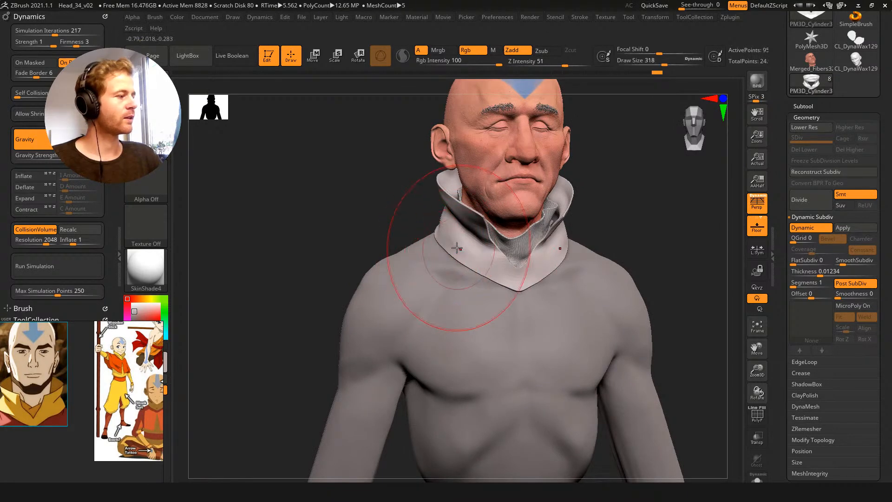
mouse_move(70, 396)
middle_down()
mouse_move(113, 389)
mouse_move(21, 380)
middle_up()
scroll(99, 395, up, 5)
middle_drag(166, 411, 141, 404)
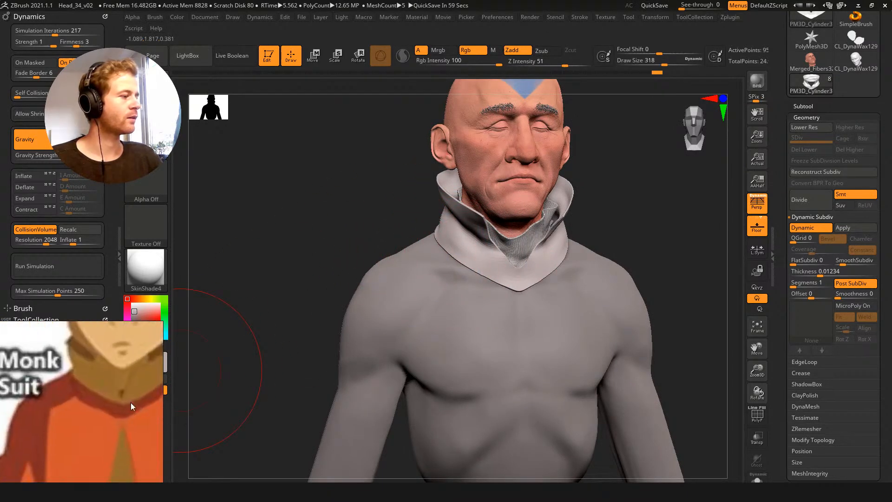
scroll(142, 404, down, 3)
scroll(126, 373, up, 1)
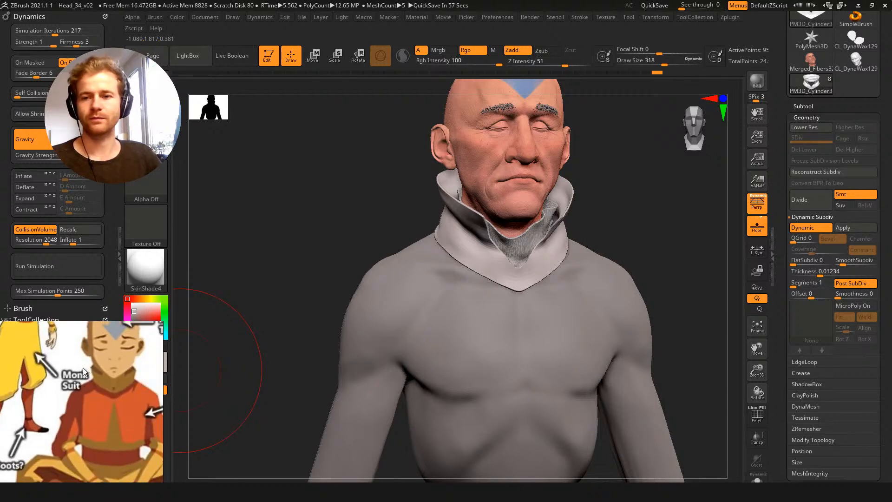
scroll(85, 367, down, 4)
middle_drag(83, 359, 78, 365)
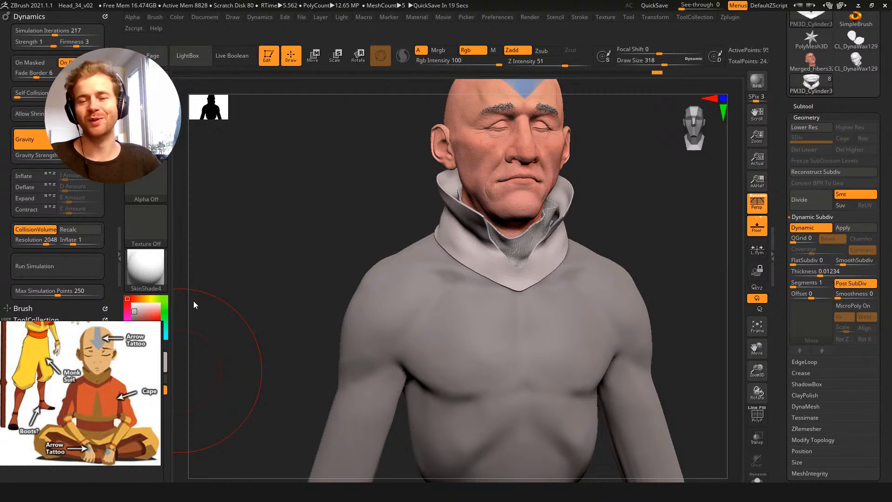
Adjust the outer collar's shoulder edge and back with the Move brush, reducing its draw size to 167
mouse_move(364, 210)
mouse_down()
mouse_move(381, 220)
mouse_move(367, 207)
mouse_up()
key(s)
drag(412, 238, 406, 238)
drag(359, 218, 435, 216)
key(s)
mouse_move(485, 237)
mouse_down()
mouse_move(464, 216)
mouse_move(496, 207)
mouse_move(581, 235)
mouse_up()
Switch to inner collar PM3D_Cylinder3D2 at the nape, return to PM3D_Cylinder3D1, and adjust its lower edge with the Move brush at size 207
alt+click(585, 239)
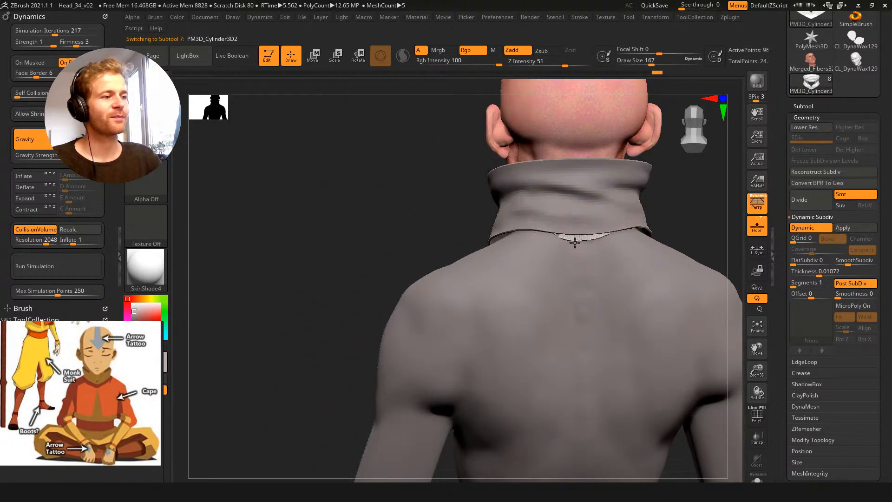
alt+click(575, 238)
mouse_move(462, 175)
mouse_down()
mouse_move(359, 242)
mouse_move(396, 247)
mouse_up()
key(s)
drag(530, 247, 526, 253)
drag(454, 205, 615, 184)
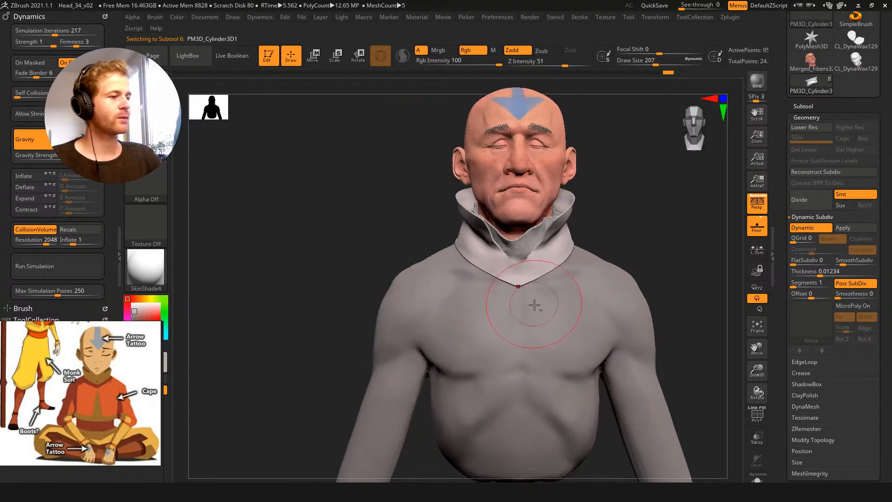
Switch to the body PM3D_Sphere3D1, set the draw size to 228 and isolate the body from the other subtools
alt+click(556, 309)
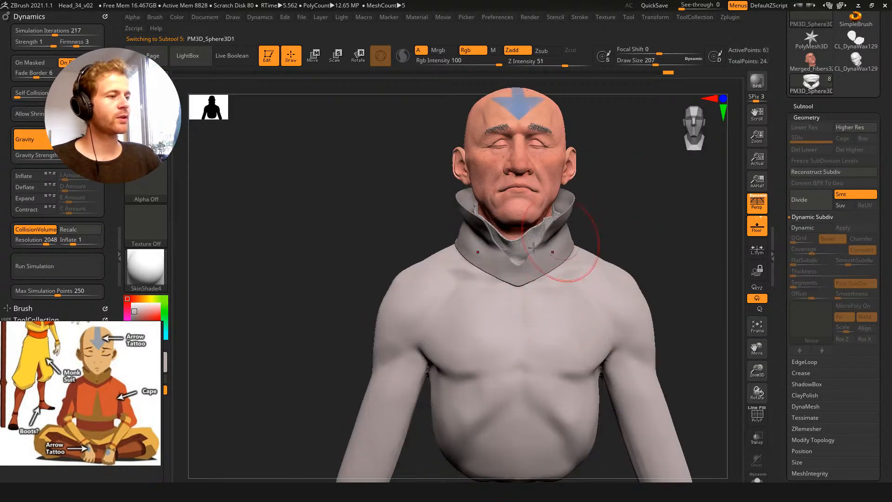
alt+drag(598, 208, 578, 205)
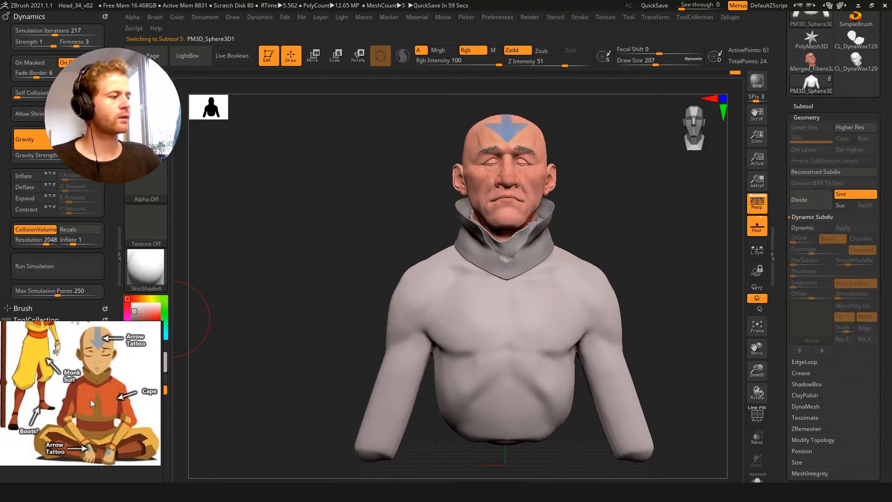
alt+drag(376, 223, 354, 221)
key(s)
drag(533, 307, 527, 306)
key(shift+f)
key(shift+f)
key(s)
drag(561, 279, 553, 282)
key(shift+f)
key(shift+f)
key(s)
ctrl+shift+click(539, 269)
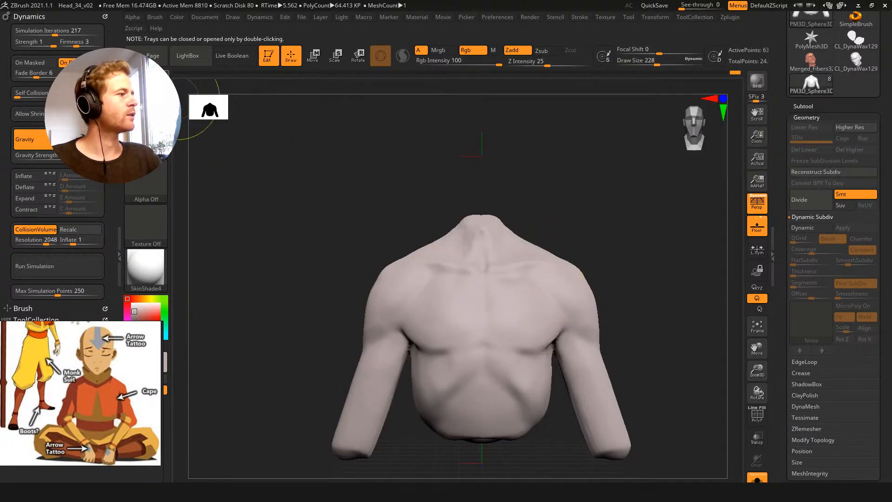
Mask the torso and upper arms with MaskLasso, leaving the neck, lower belly and forearms unmasked
key(b)
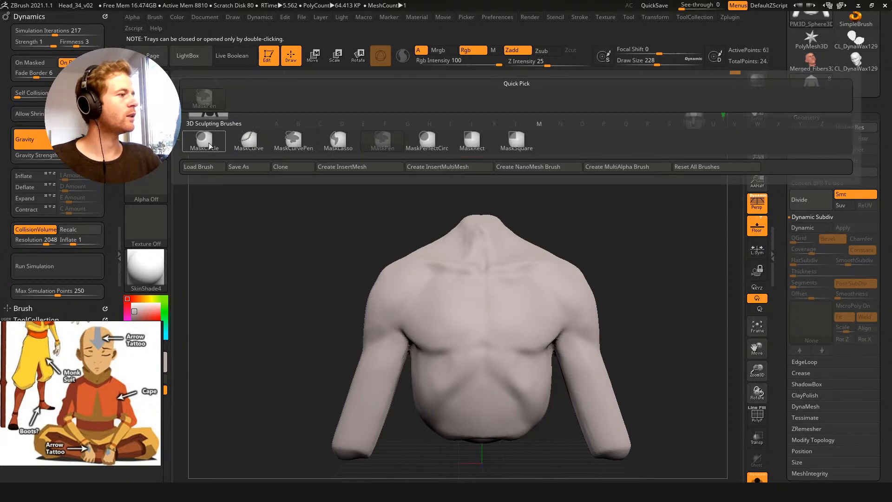
click(342, 142)
mouse_move(424, 223)
ctrl+mouse_down()
mouse_move(514, 253)
mouse_move(532, 230)
mouse_move(612, 301)
mouse_move(623, 347)
mouse_move(621, 368)
mouse_move(535, 421)
mouse_move(460, 397)
ctrl+mouse_up()
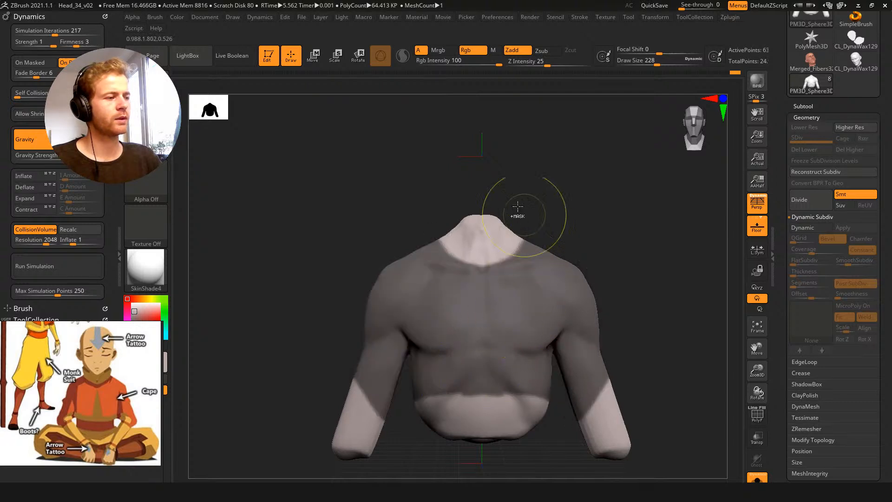
drag(364, 169, 365, 172)
mouse_move(674, 365)
alt+mouse_down()
mouse_move(580, 295)
mouse_move(505, 313)
mouse_move(516, 399)
alt+mouse_up()
mouse_move(600, 305)
mouse_down()
mouse_move(513, 301)
mouse_move(591, 313)
mouse_move(590, 305)
mouse_move(613, 309)
mouse_move(626, 292)
mouse_up()
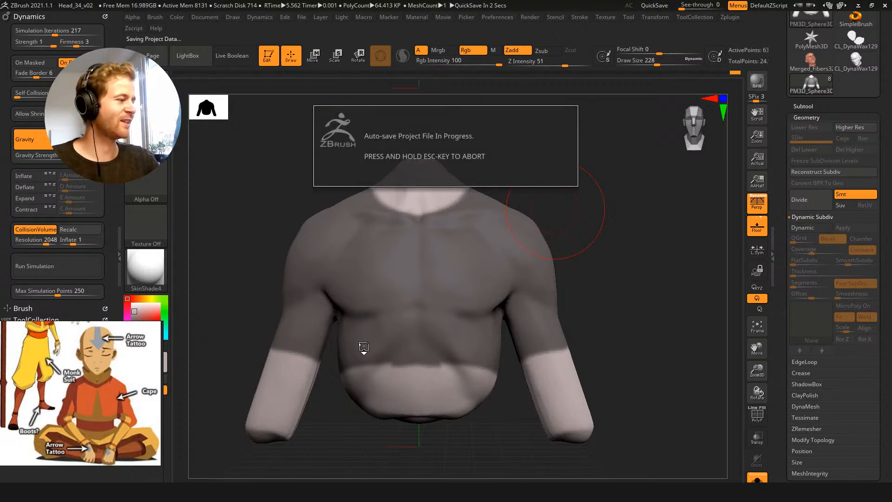
Bring the adult Aang portrait with the yellow collar into view on the reference sheet
middle_drag(101, 388, 160, 372)
middle_drag(50, 363, 128, 413)
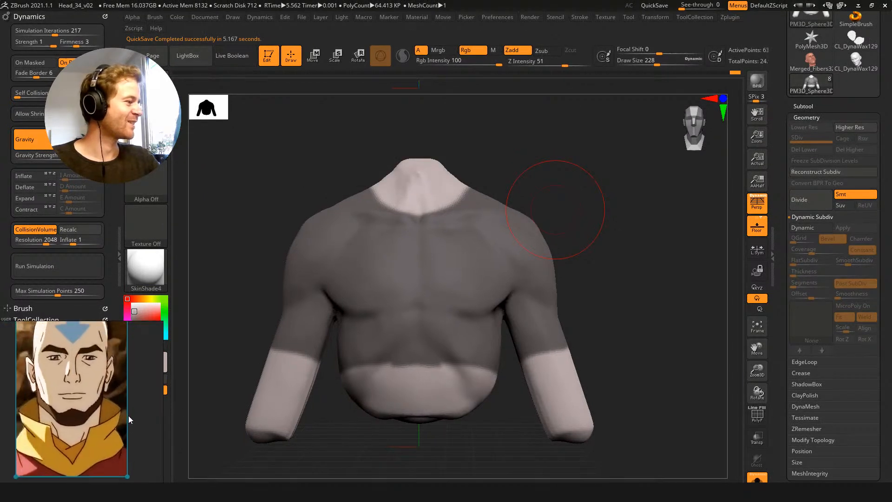
middle_drag(66, 371, 65, 394)
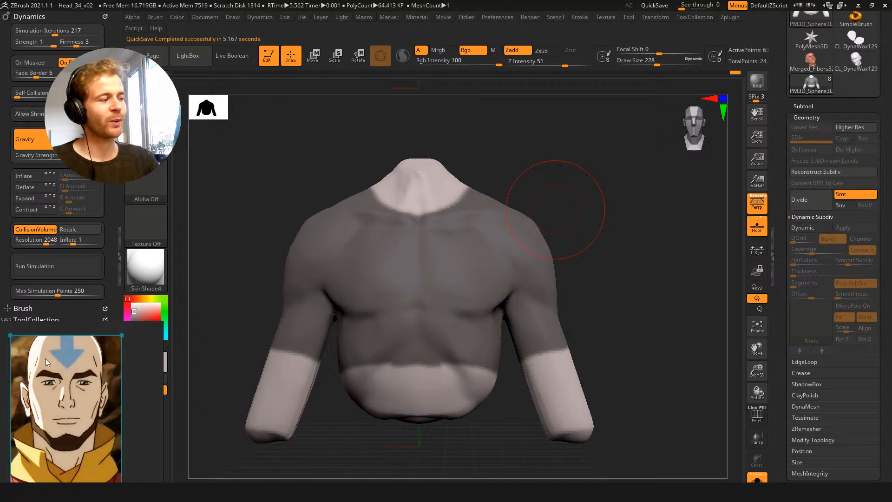
Extend the mask over the upper back toward the collar with MaskPen, reducing the draw size to 49 for the neck area
drag(300, 151, 423, 270)
key(shift+ctrl+s)
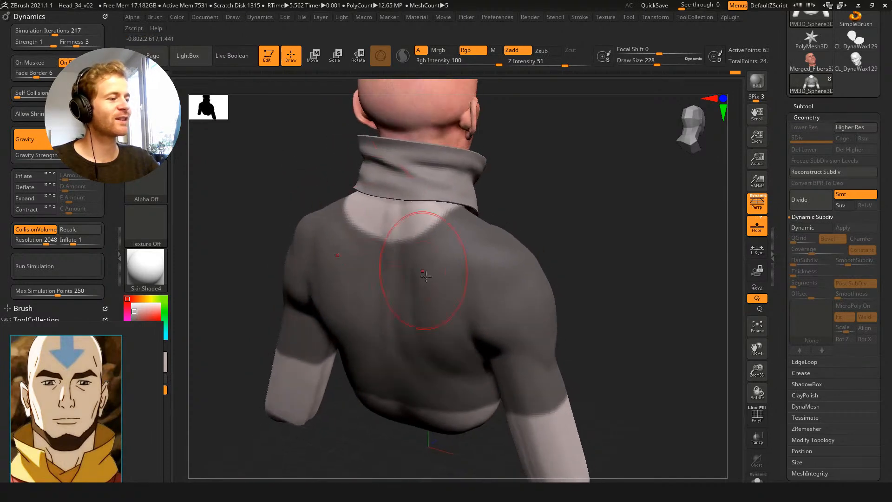
key(ctrl+b)
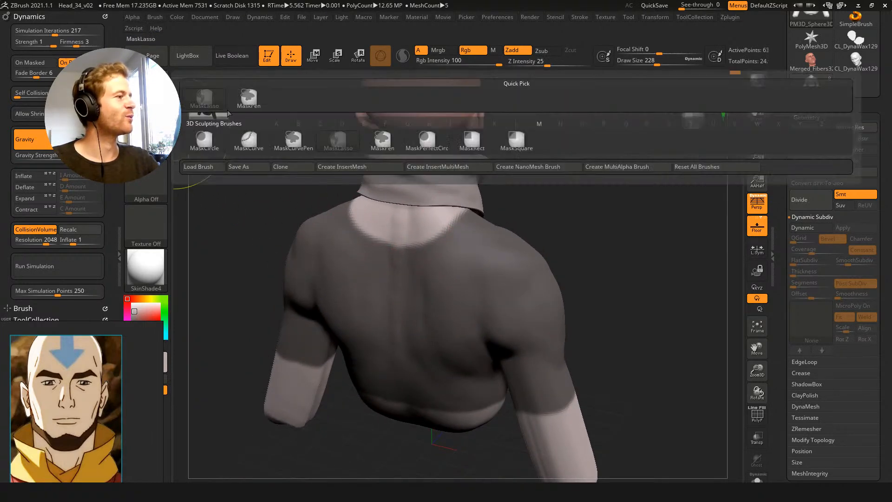
click(248, 102)
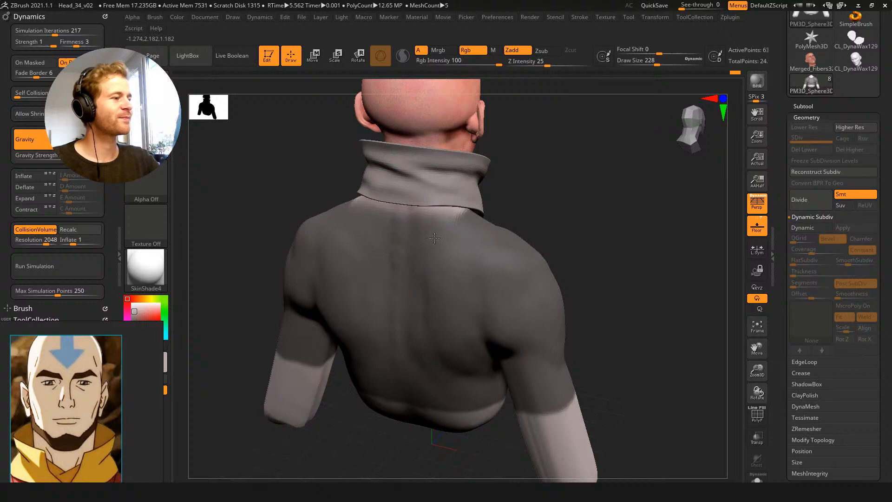
right_drag(490, 243, 441, 231)
key(alt+s)
key(s)
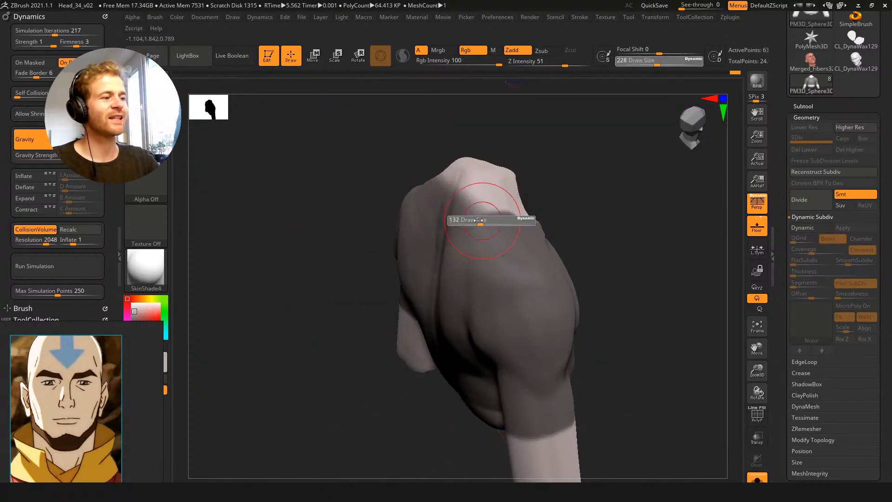
drag(484, 223, 465, 224)
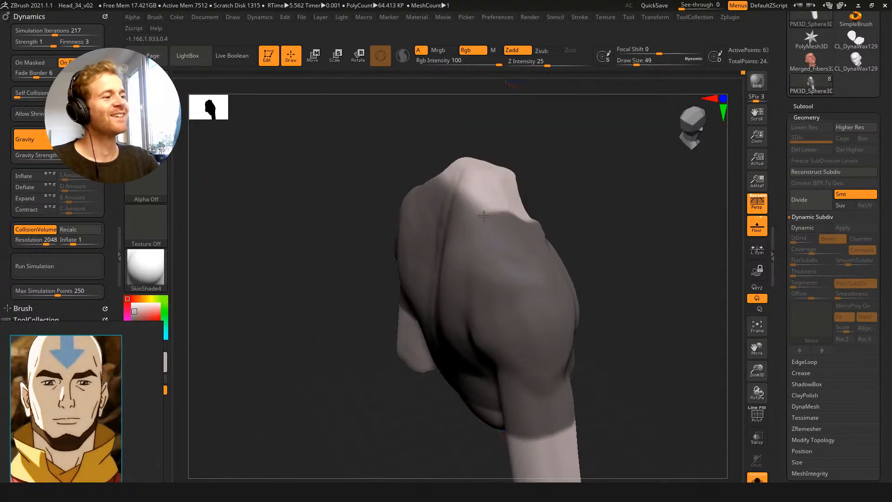
mouse_move(407, 140)
right_down()
mouse_move(434, 153)
mouse_move(416, 237)
right_up()
key(alt+s)
Turn off perspective and even out the mask's straight lower edge across the torso
right_drag(319, 177, 322, 129)
right_drag(322, 129, 338, 229)
click(745, 196)
ctrl+drag(377, 363, 472, 293)
shift+right_drag(586, 279, 639, 198)
Extract the masked area as a shirt with thickness 0.02 and accept it as a new subtool
click(805, 106)
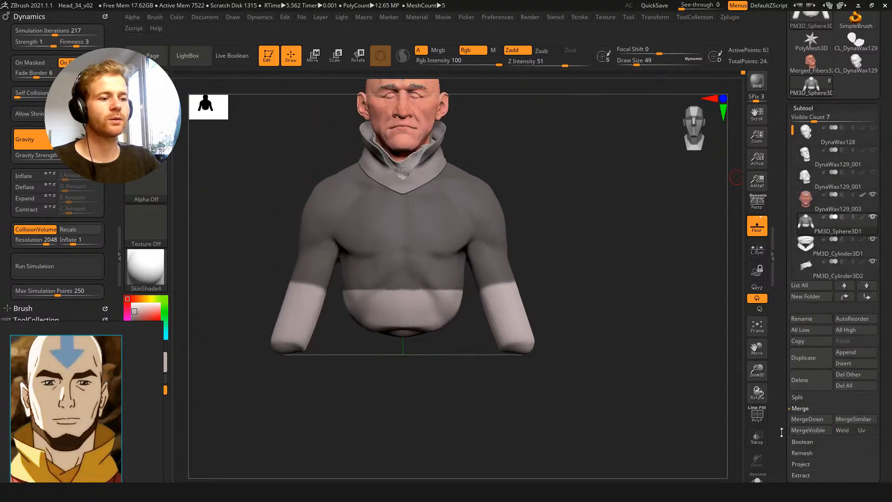
drag(795, 456, 795, 411)
click(802, 426)
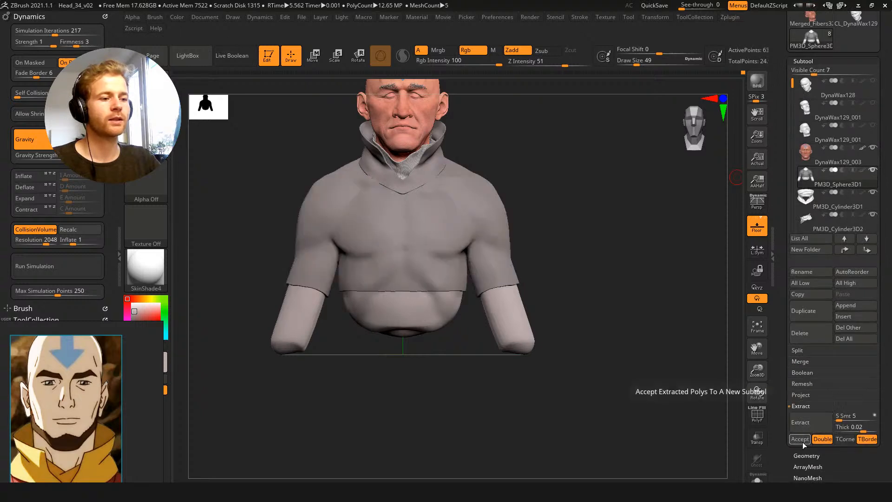
click(799, 439)
Isolate the extracted shirt, clear its mask and delete everything except its outer surface polygroup
key(f)
ctrl+drag(683, 288, 653, 301)
key(alt+s)
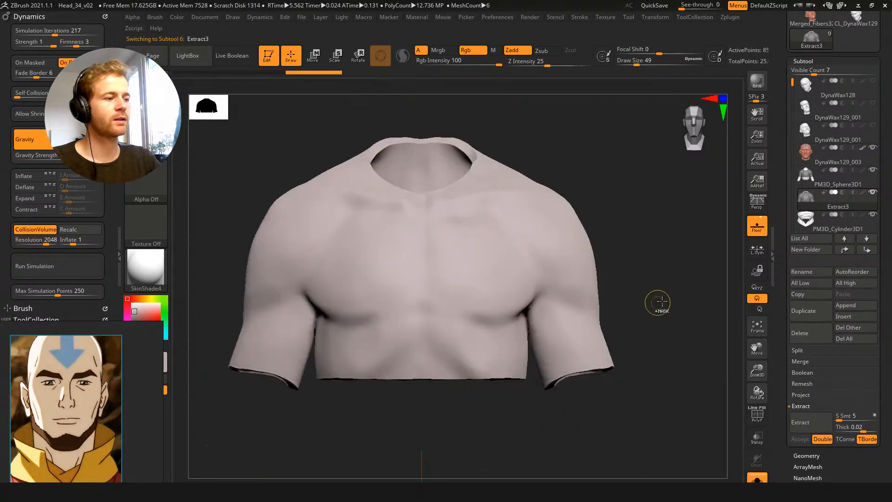
ctrl+shift+click(534, 249)
key(1)
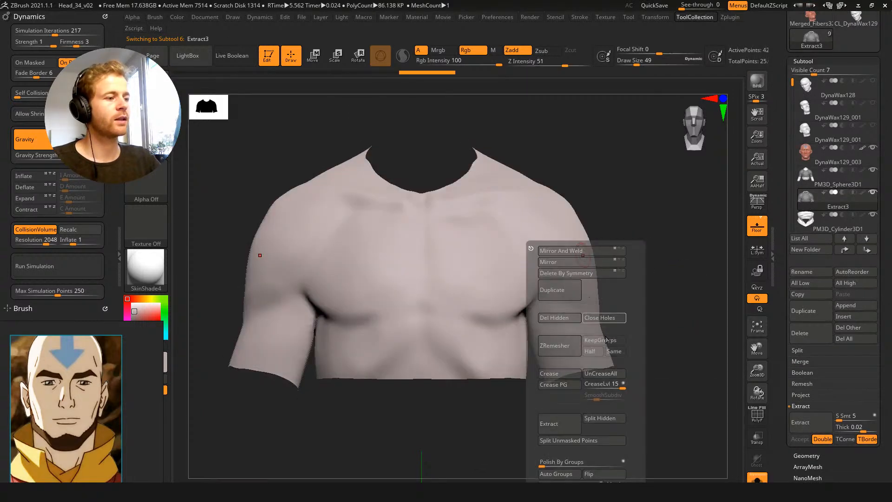
click(558, 320)
Display the shirt's polygon wireframe and enable the Half option for ZRemesher
key(alt+s)
key(shift+f)
drag(642, 290, 555, 278)
key(alt+s)
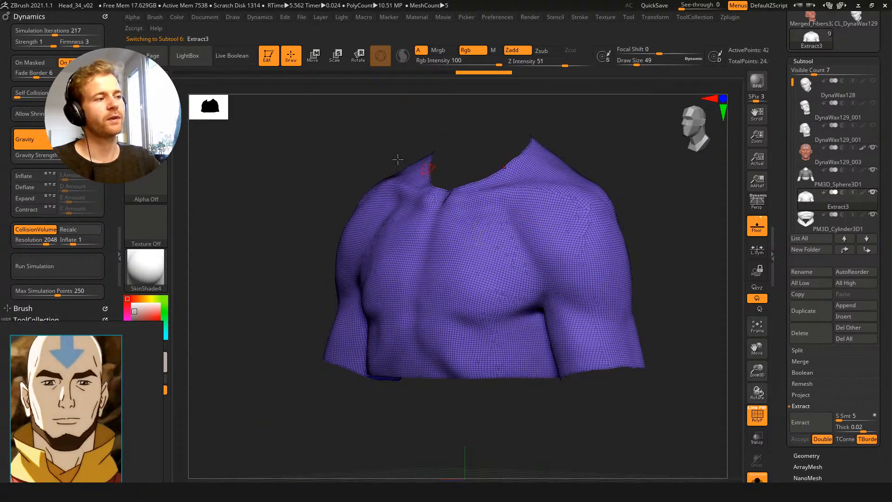
drag(352, 163, 665, 183)
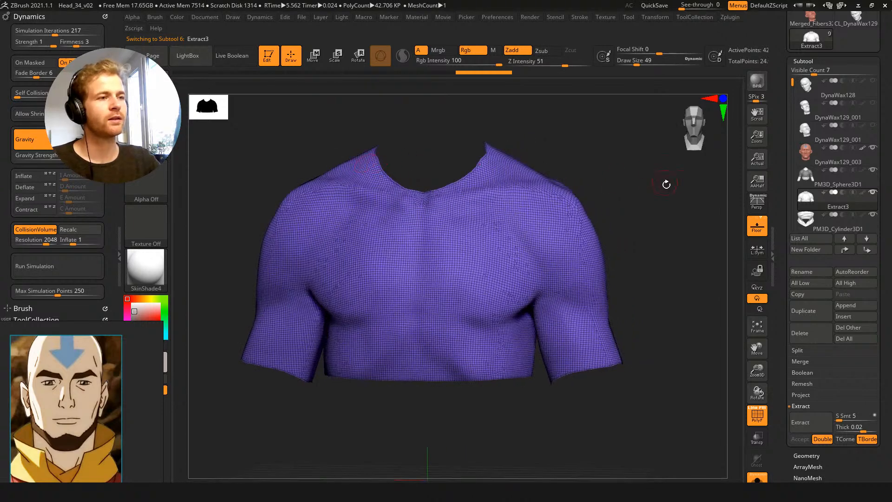
click(807, 60)
key(1)
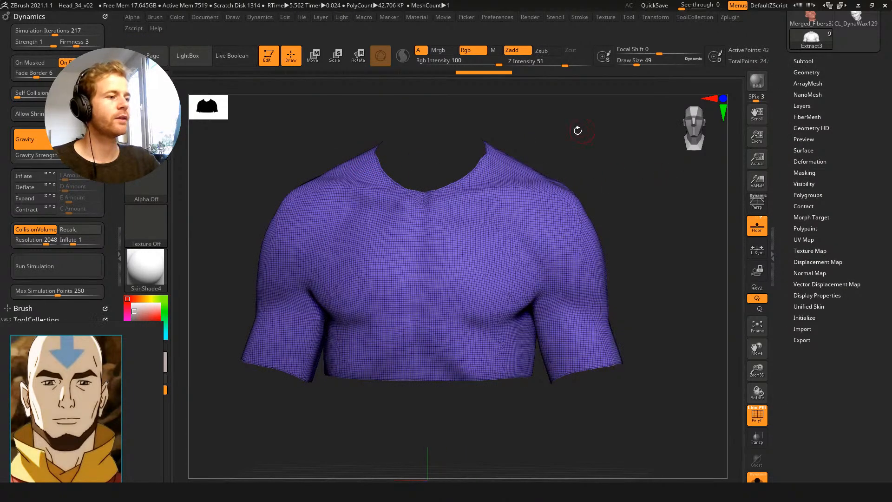
key(1)
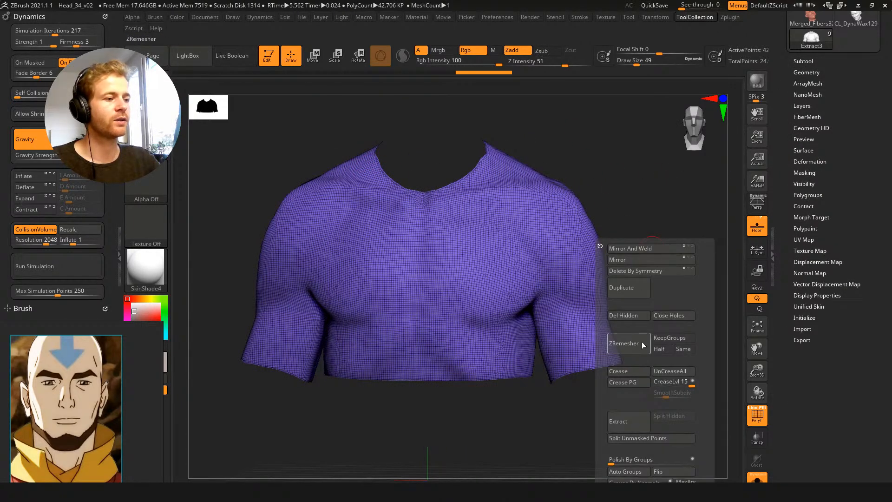
click(659, 350)
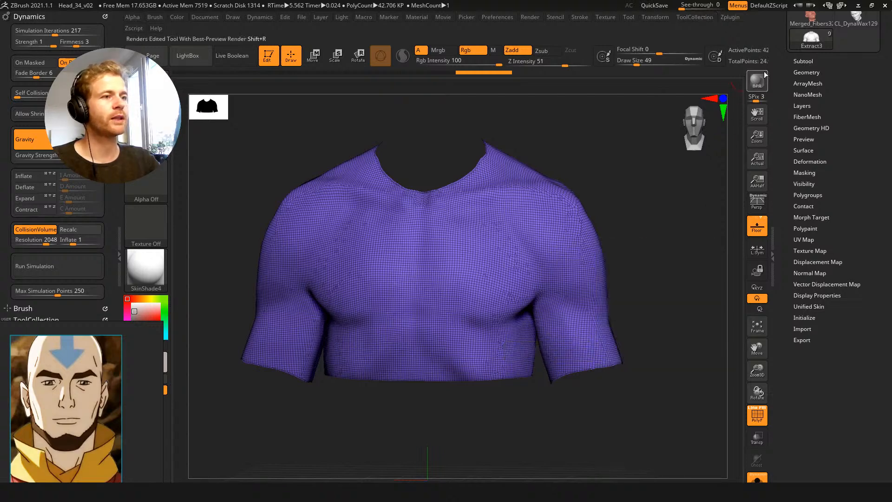
Reduce the shirt to a coarse quad mesh with repeated ZRemesher passes at Half
key(space)
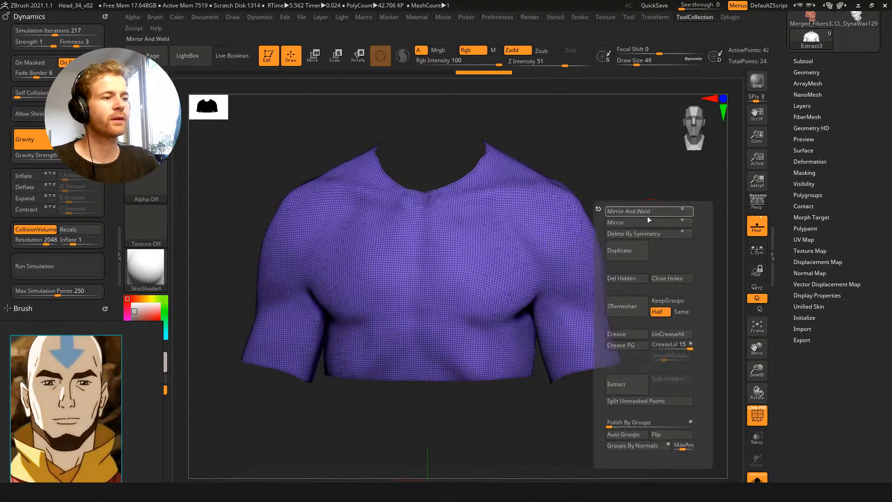
click(619, 305)
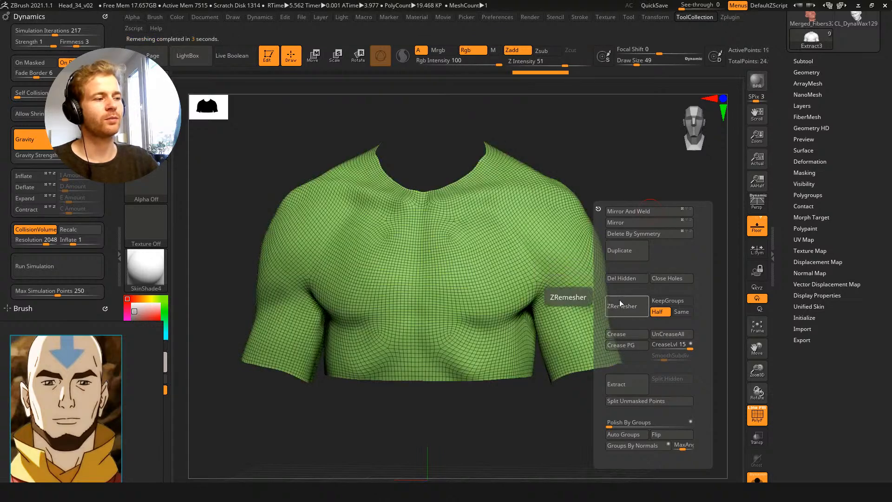
click(621, 305)
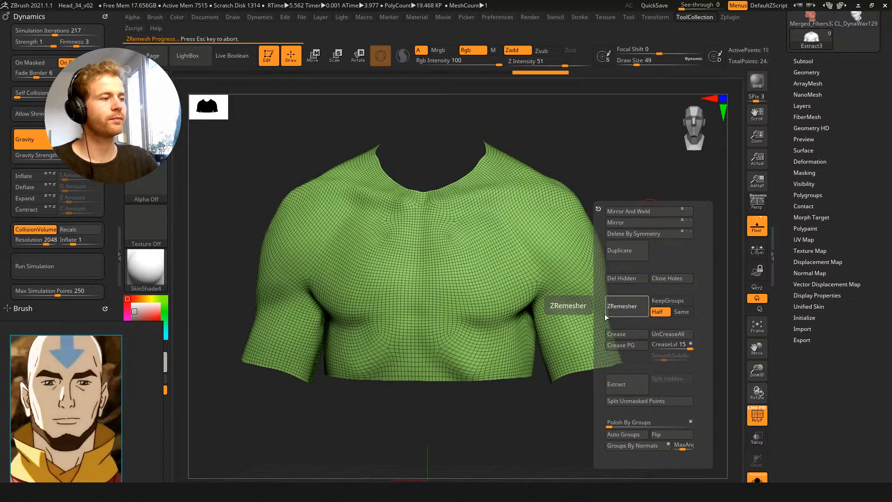
click(620, 308)
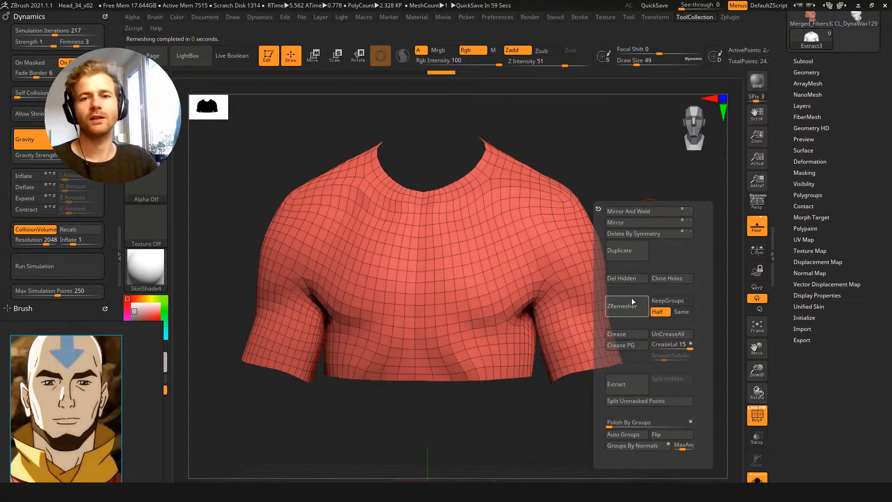
key(space)
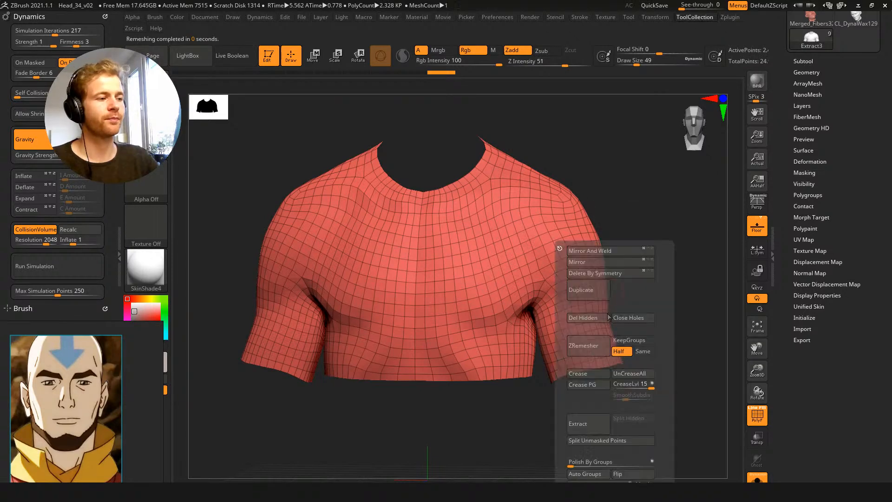
click(593, 348)
Show the whole bust again without the wireframe and turn perspective back on
drag(581, 149, 622, 165)
key(ctrl+shift+s)
mouse_move(648, 228)
alt+mouse_down()
mouse_move(632, 267)
mouse_move(643, 242)
alt+mouse_up()
key(shift+f)
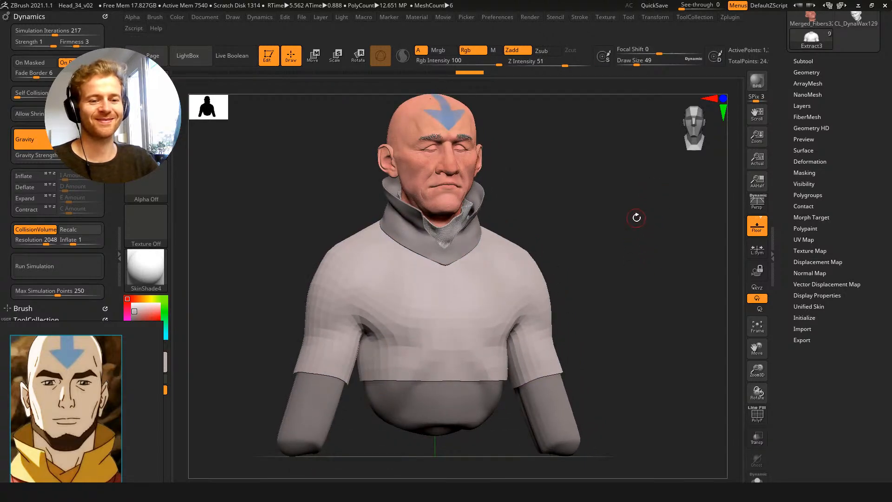
mouse_move(629, 225)
alt+mouse_down()
mouse_move(629, 241)
mouse_move(626, 221)
mouse_move(634, 236)
alt+mouse_up()
click(756, 204)
drag(697, 220, 664, 234)
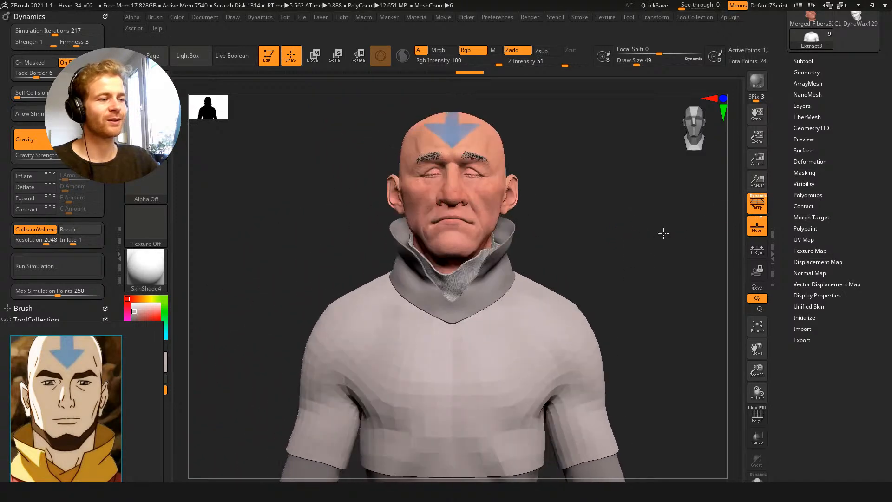
Adjust the shirt around the shoulders and armpits with the Move brush, raising the draw size to 132 and up to 172
key(s)
drag(572, 320, 583, 319)
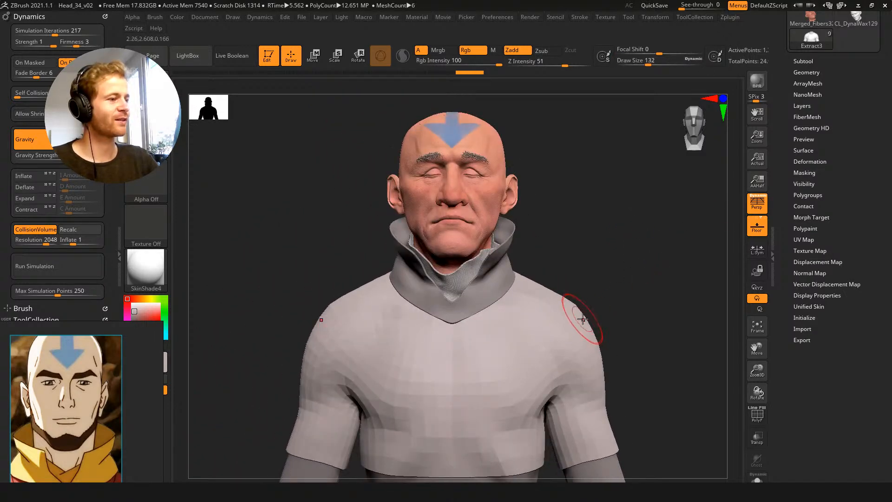
mouse_move(627, 291)
mouse_down()
mouse_move(607, 309)
mouse_move(636, 272)
mouse_move(611, 205)
mouse_move(629, 233)
mouse_move(557, 225)
mouse_move(650, 230)
mouse_move(617, 262)
mouse_up()
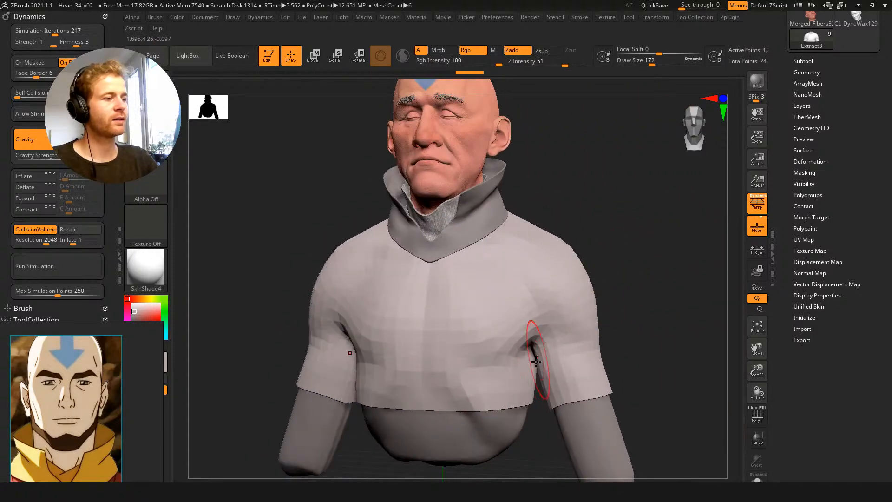
drag(586, 223, 592, 167)
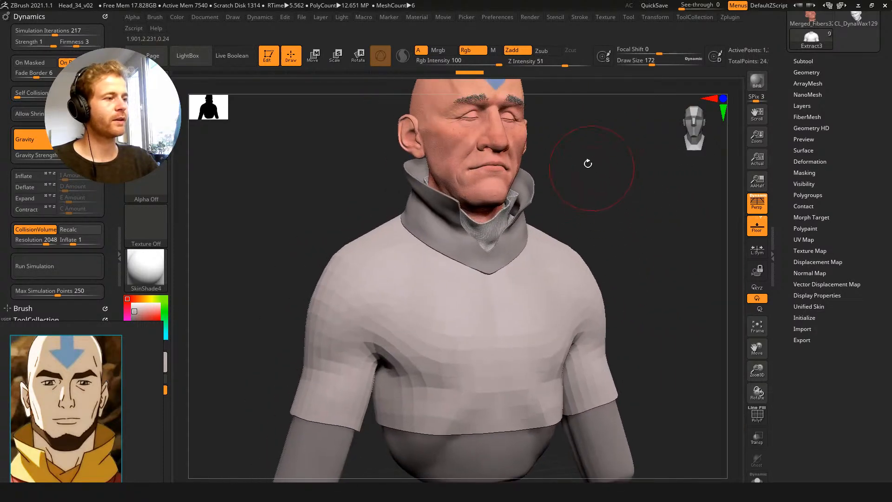
Hide the outer collar PM3D_Cylinder3D1 and keep the shirt Extract3 as the active subtool
click(804, 61)
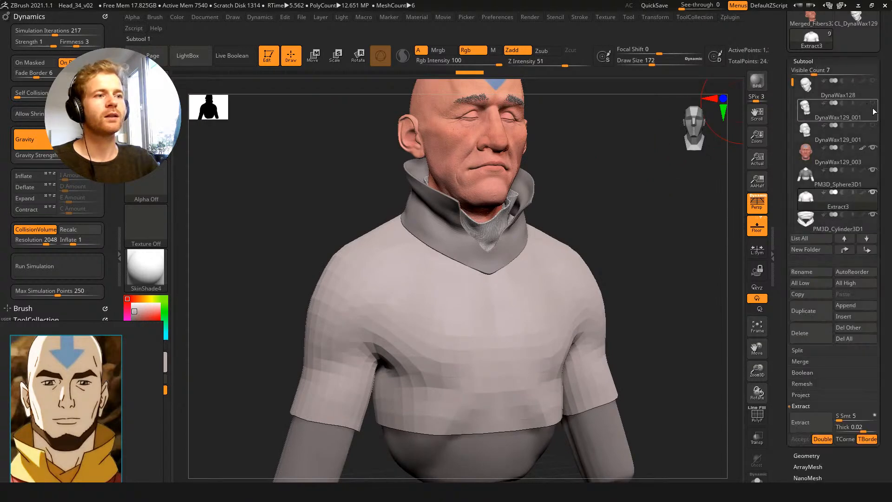
click(873, 172)
click(873, 172)
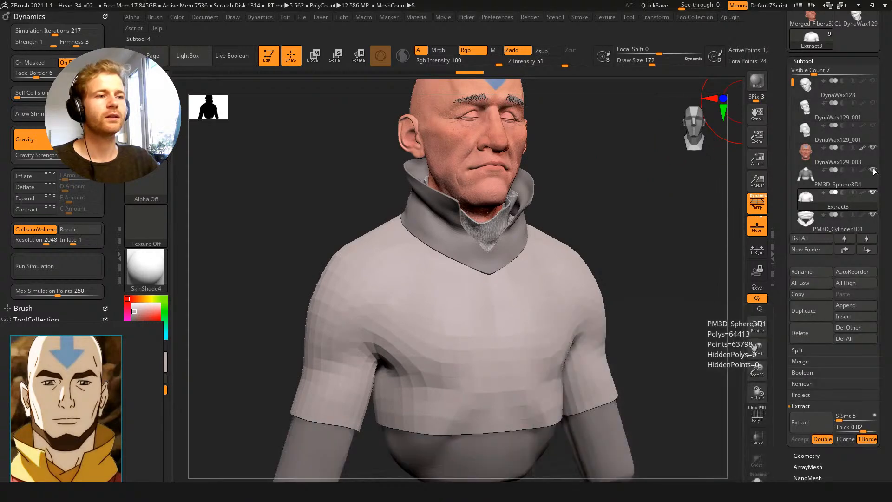
click(874, 215)
click(819, 199)
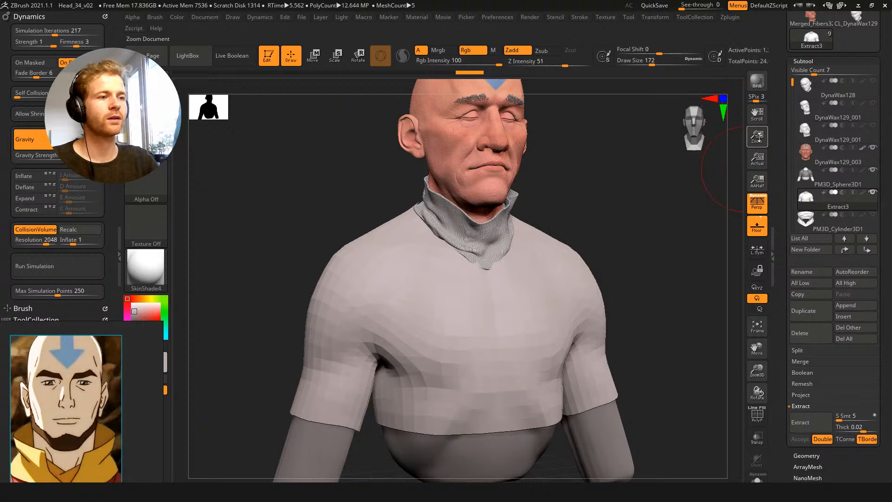
Hide the inner collar PM3D_Cylinder3D2 and display the wireframe of the shirt Extract3
scroll(792, 93, down, 1)
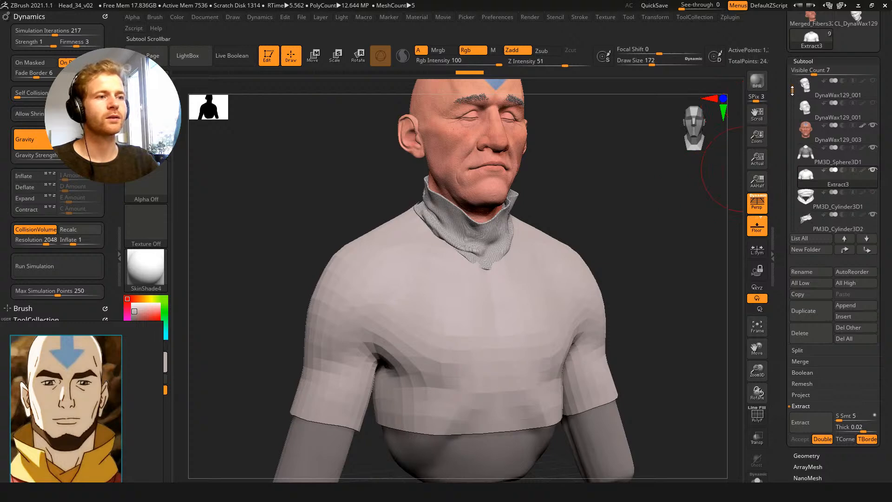
click(874, 215)
drag(594, 169, 577, 146)
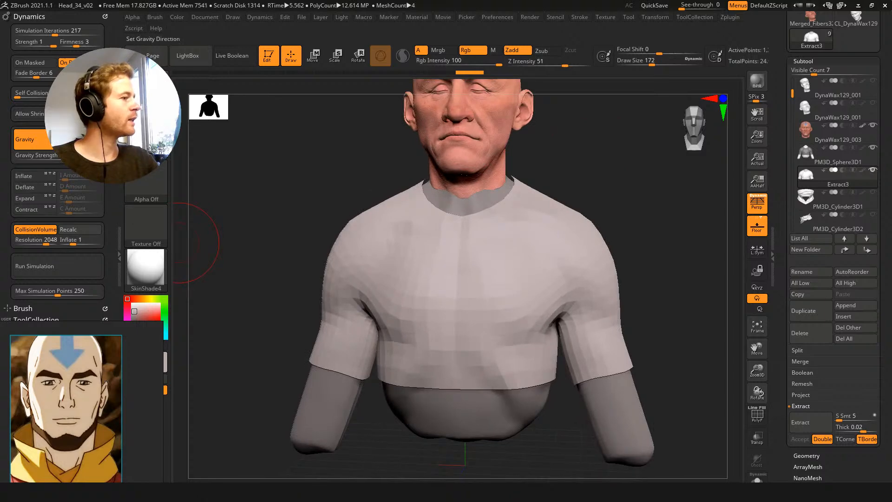
key(shift+f)
key(shift+f)
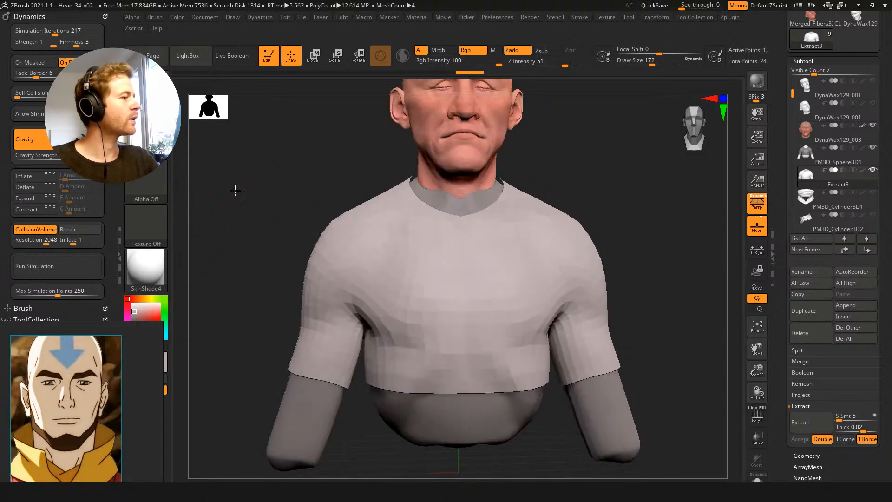
key(shift+f)
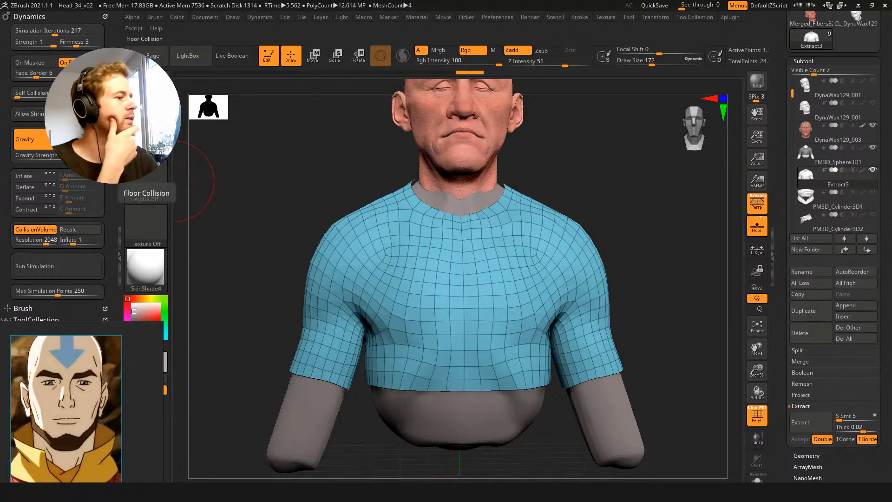
drag(310, 171, 306, 179)
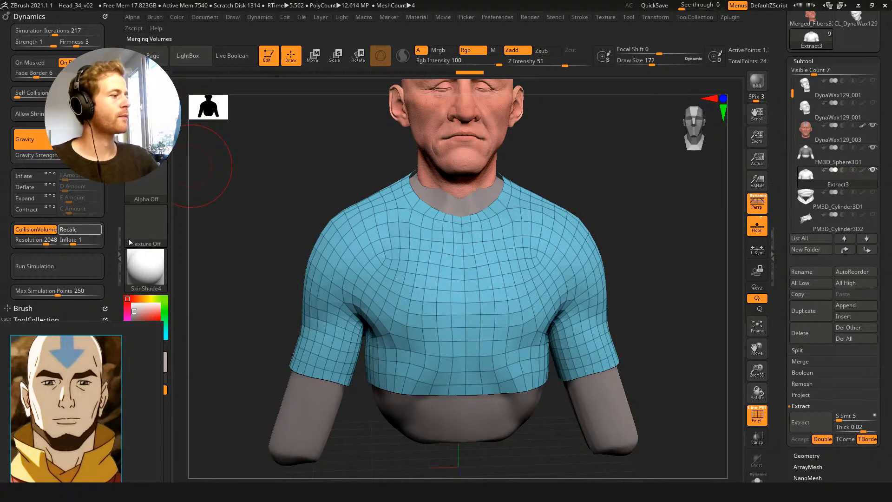
drag(315, 161, 285, 181)
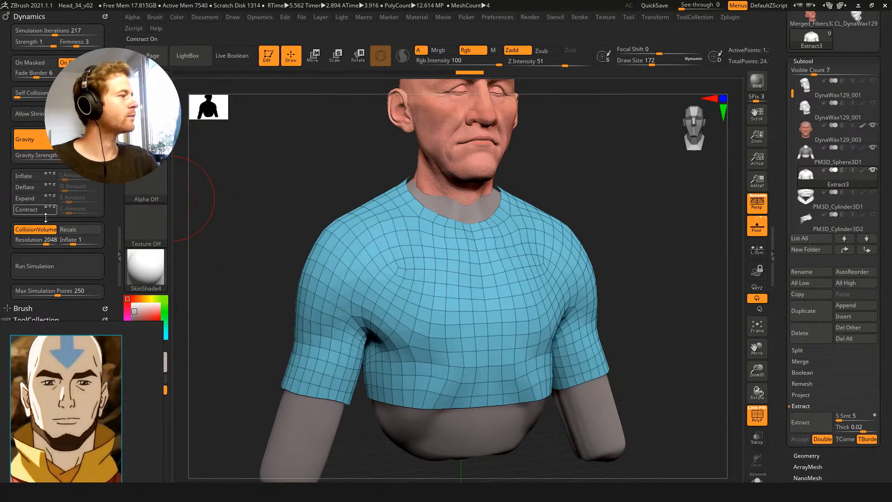
Run the cloth simulation briefly on the coarse shirt, stop it, and hide the wireframe
click(54, 268)
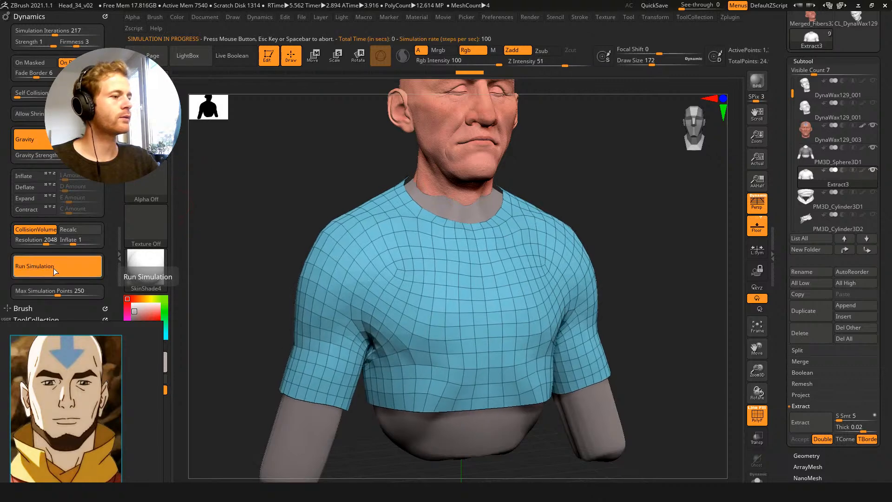
click(53, 266)
shift+drag(258, 202, 260, 202)
key(shift+f)
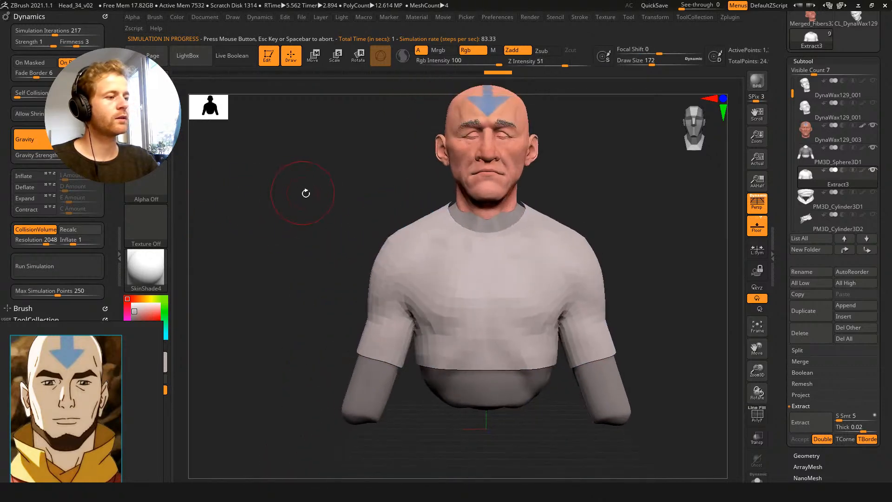
Subdivide the shirt once and run the cloth simulation on the denser mesh for a moment
key(ctrl)
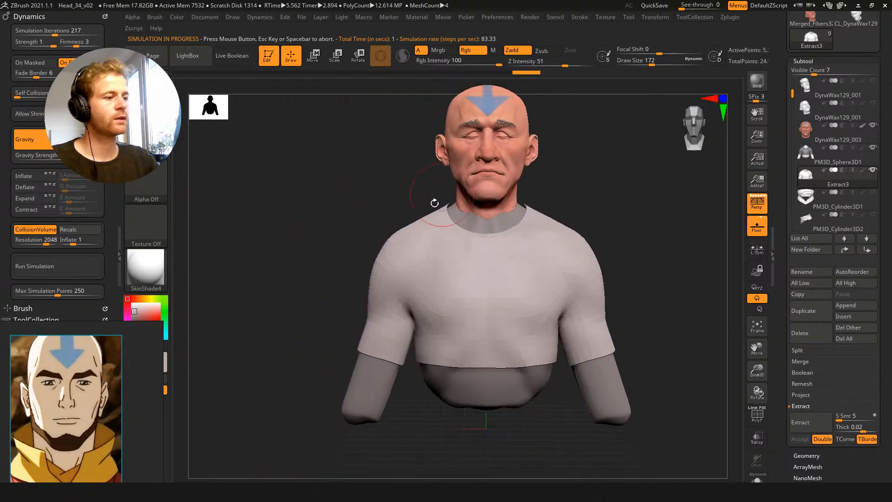
key(ctrl+d)
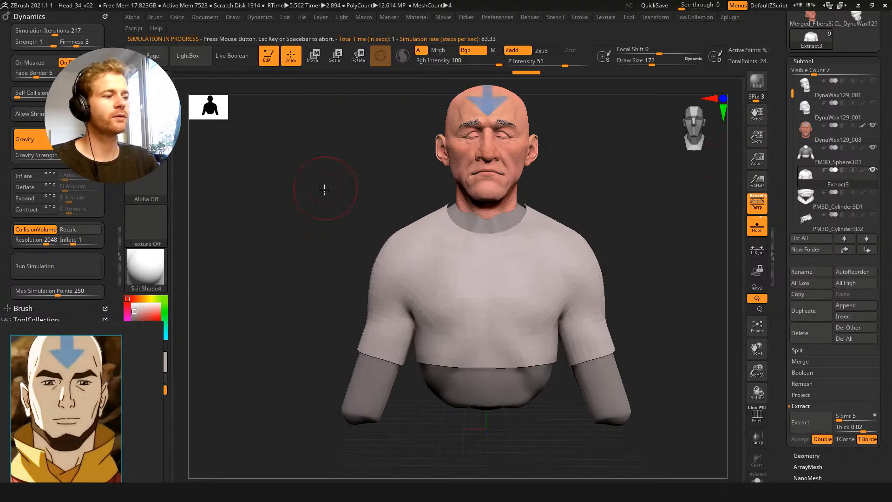
alt+drag(325, 187, 312, 209)
click(60, 263)
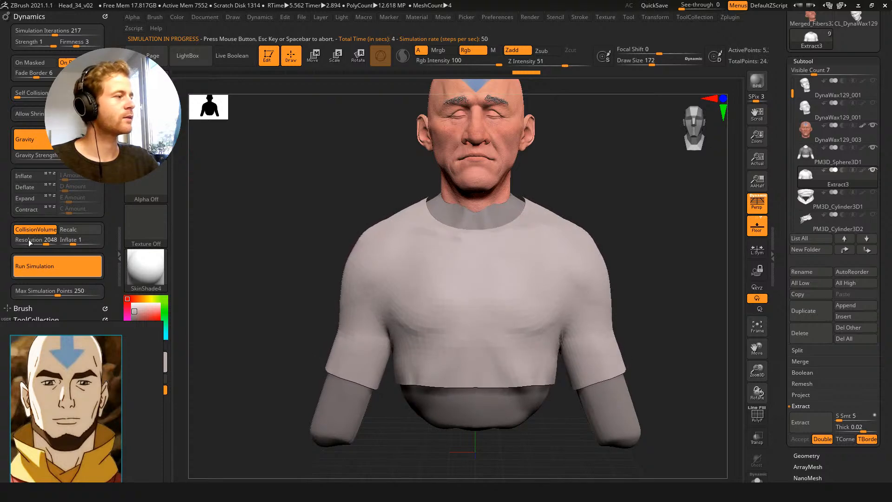
click(47, 268)
mouse_move(247, 187)
mouse_down()
mouse_move(224, 202)
mouse_move(237, 227)
mouse_move(285, 211)
mouse_move(339, 221)
mouse_up()
drag(581, 393, 559, 397)
key(shift+f)
mouse_move(548, 439)
alt+mouse_down()
mouse_move(538, 311)
mouse_move(552, 334)
mouse_move(553, 430)
alt+mouse_up()
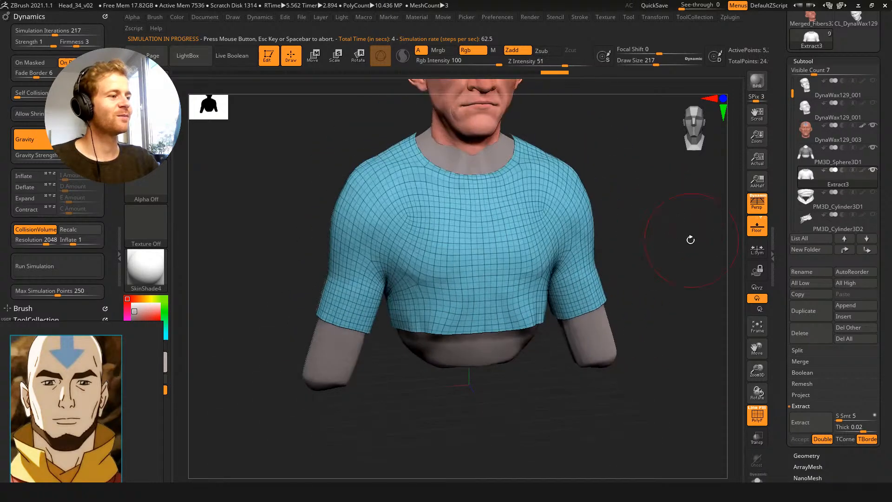
key(shift+f)
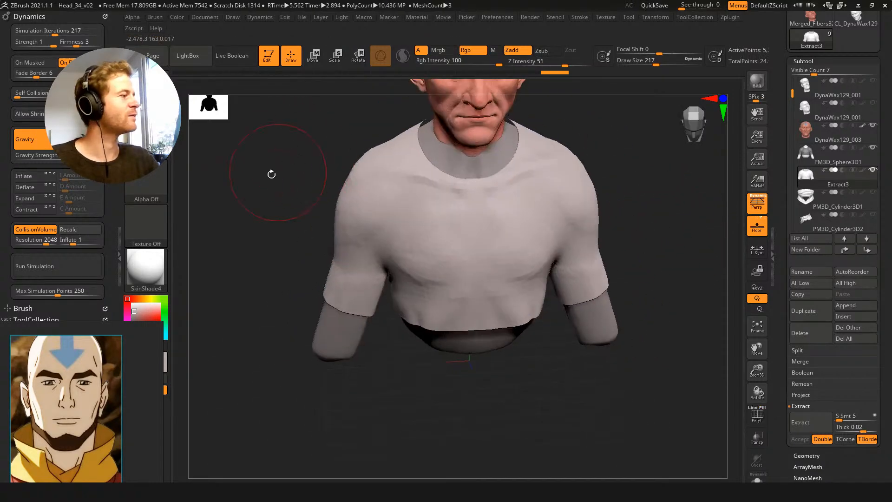
Drag folds across the shirt's chest with a cloth brush at draw size 393 and Z intensity 24, and smooth them out
key(b)
click(125, 191)
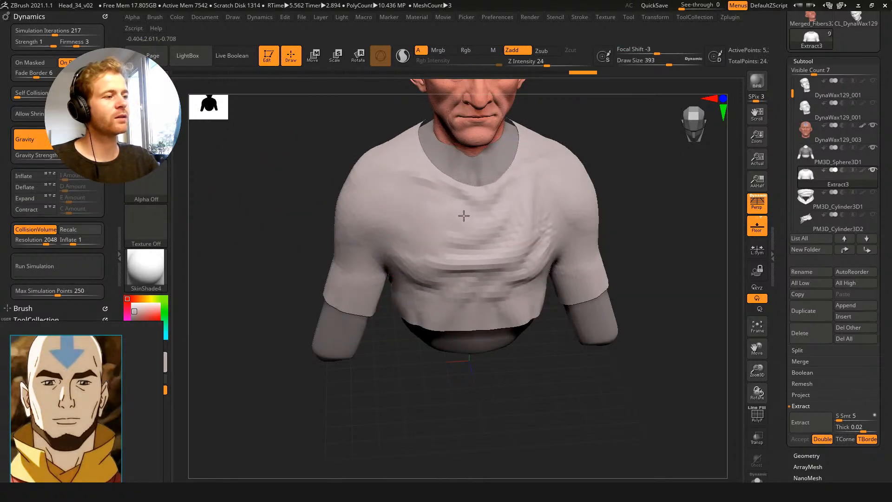
mouse_move(490, 180)
mouse_down()
mouse_move(484, 191)
mouse_move(529, 263)
mouse_up()
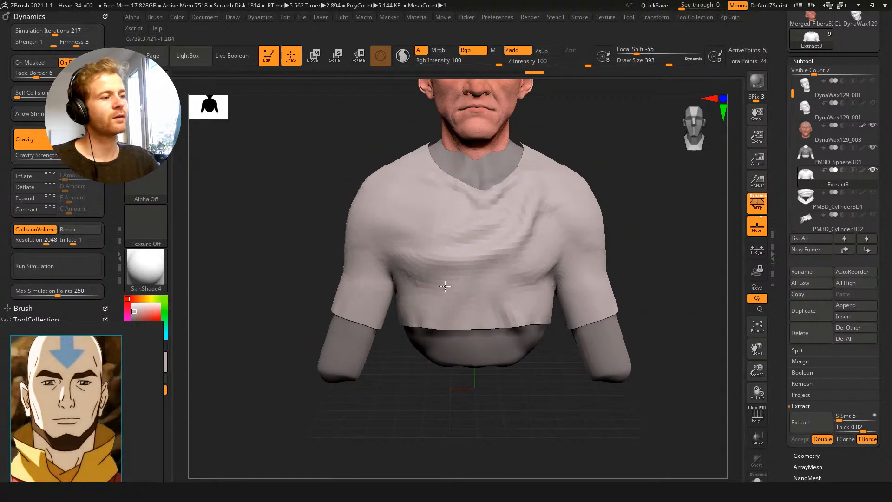
mouse_move(445, 286)
shift+mouse_down()
mouse_move(492, 249)
mouse_move(449, 294)
shift+mouse_up()
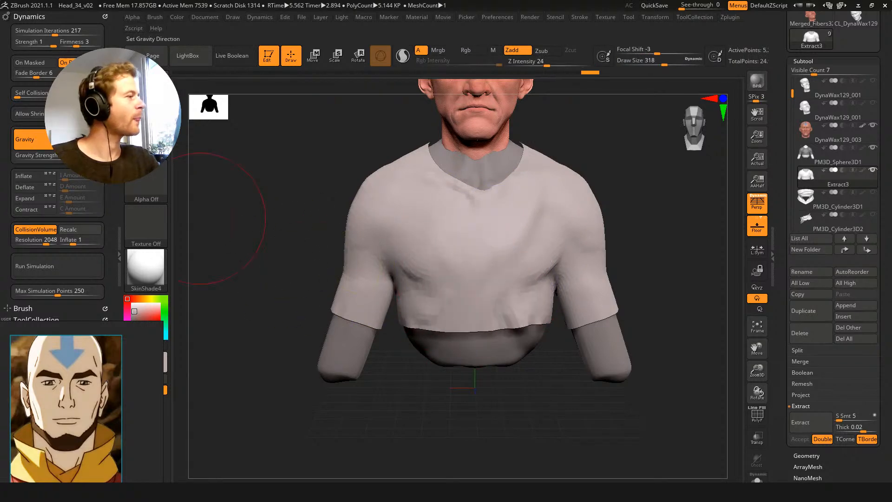
Try a cloth brush stroke on the shirt's lower front with Allow Shrink off and the wireframe shown
click(37, 117)
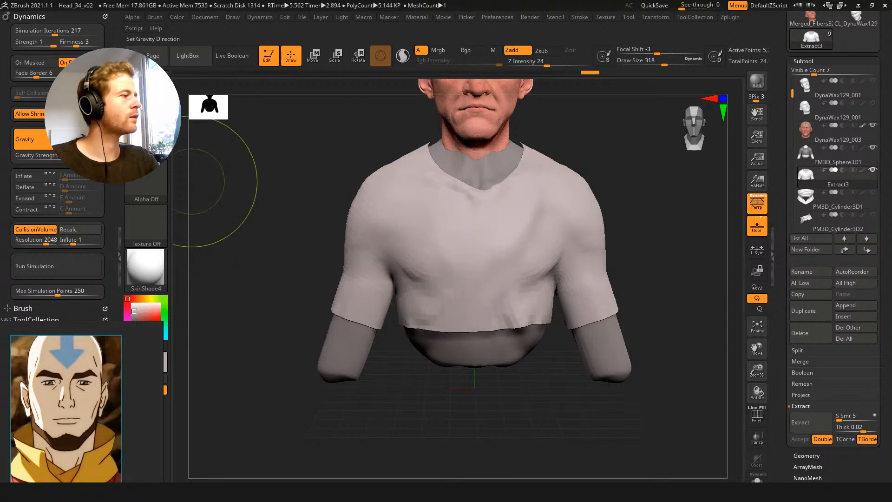
click(28, 114)
key(shift+f)
mouse_move(461, 310)
mouse_down()
mouse_move(483, 302)
mouse_move(441, 281)
mouse_up()
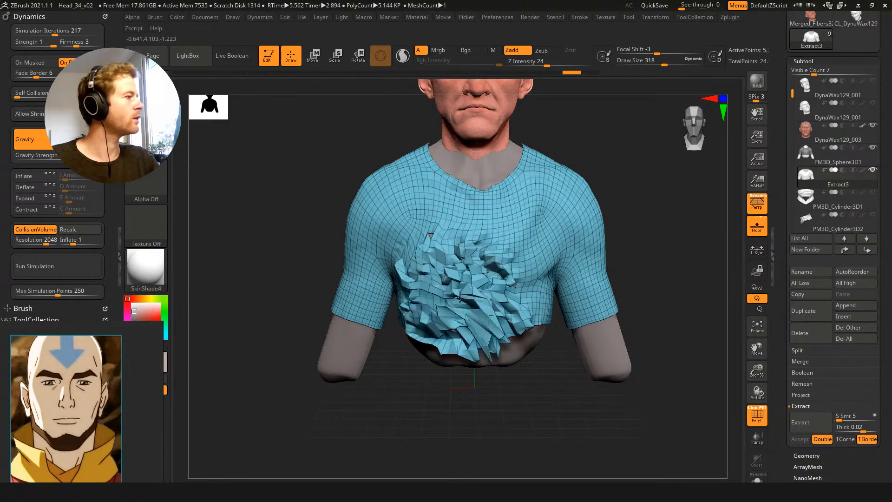
key(ctrl+z)
Turn on Allow Shrink for the cloth dynamics and keep the shirt free of the failed brush stroke
click(35, 111)
key(ctrl+shift+z)
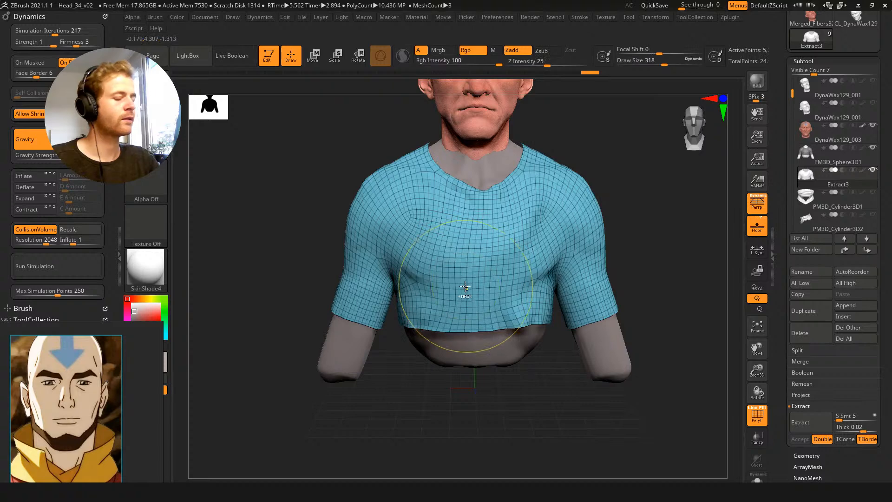
key(ctrl+z)
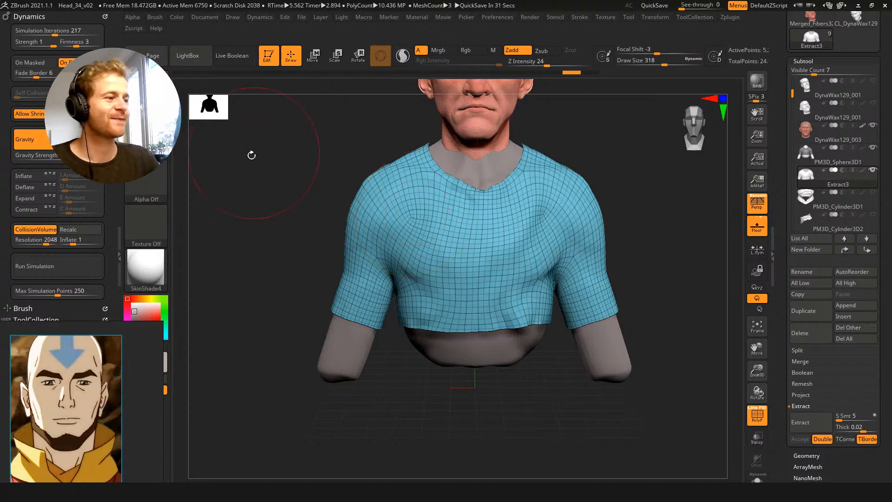
Hide the wireframe and show both collars, PM3D_Cylinder3D1 and PM3D_Cylinder3D2, together with the shirt
drag(253, 152, 285, 153)
key(shift+f)
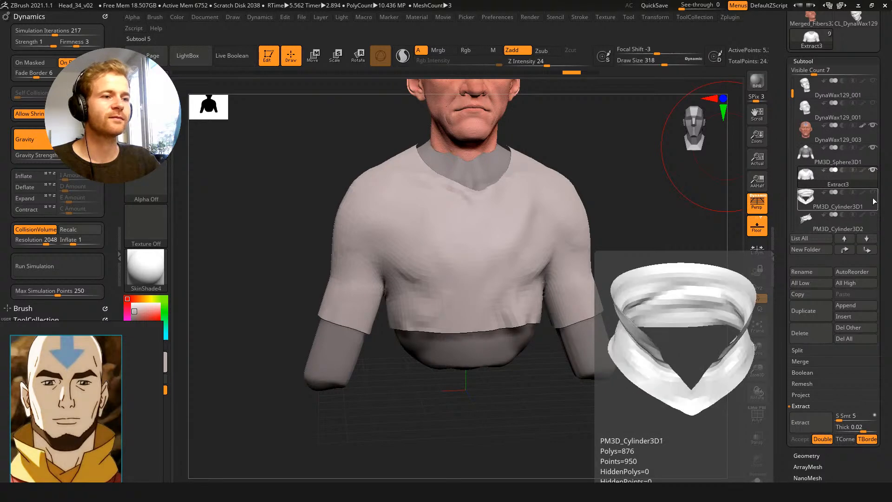
click(873, 194)
click(873, 217)
alt+drag(313, 132, 365, 147)
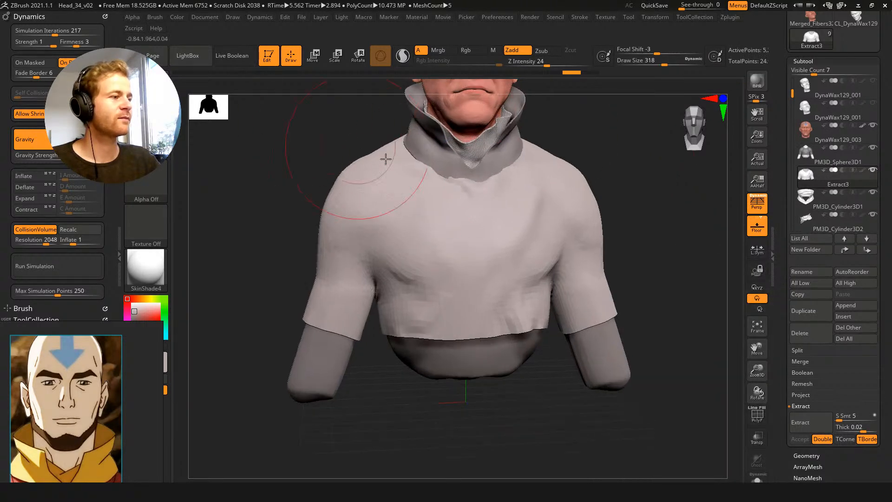
Pull the shirt's front neckline up toward the outer collar with the cloth brush at draw size 318
drag(605, 135, 549, 141)
drag(477, 198, 488, 193)
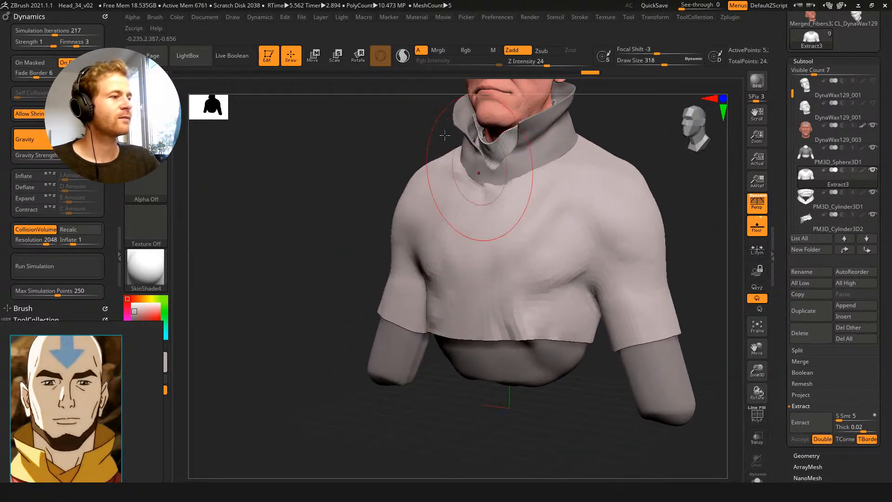
right_drag(487, 196, 525, 190)
mouse_move(472, 180)
mouse_down()
mouse_move(496, 179)
mouse_move(488, 175)
mouse_move(514, 163)
mouse_up()
Turn off Allow Shrink, work the cloth around the chest and armpit with the brush, and smooth the shirt's lower front
click(30, 115)
drag(319, 147, 266, 179)
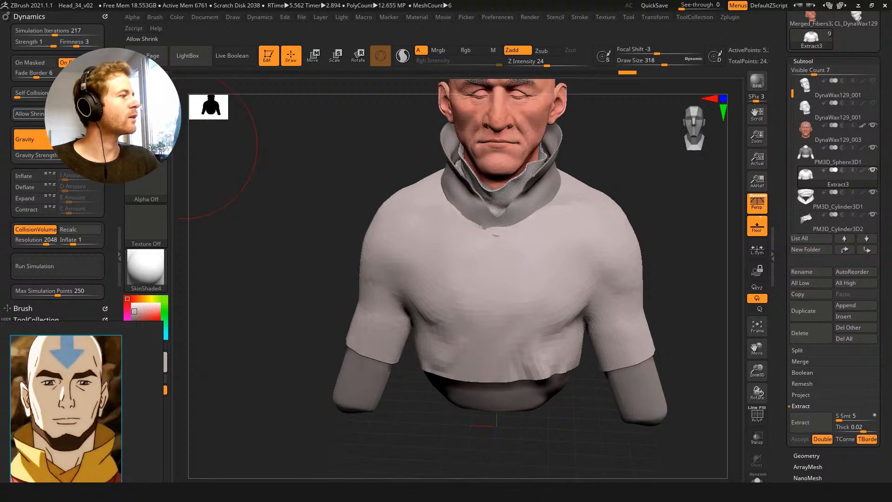
drag(365, 161, 430, 191)
drag(563, 261, 573, 268)
shift+drag(548, 320, 564, 341)
mouse_move(694, 240)
mouse_down()
mouse_move(706, 207)
mouse_move(698, 199)
mouse_move(687, 218)
mouse_move(689, 201)
mouse_up()
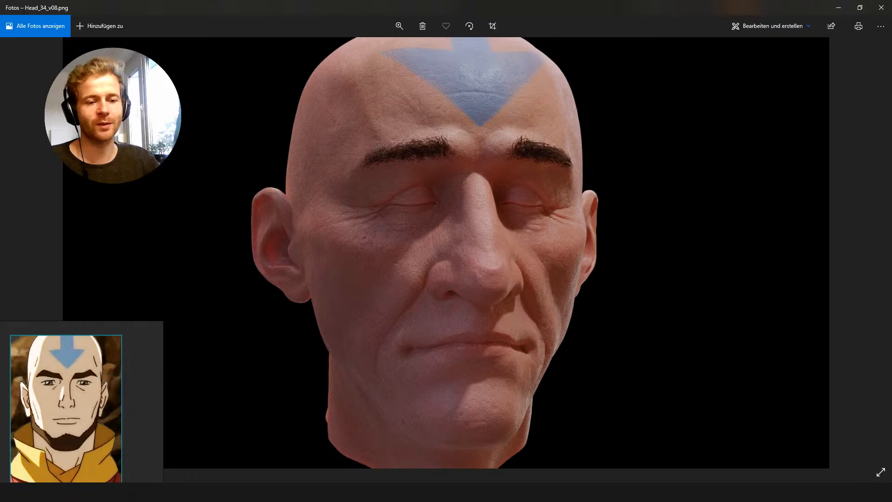
Return from the Head_34_v08.png render to ZBrush and smooth out wrinkles on the shirt
click(839, 8)
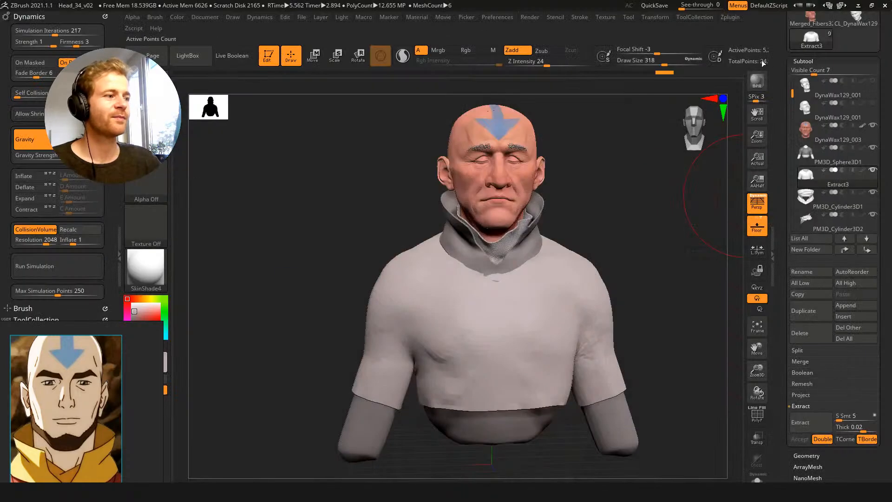
mouse_move(635, 185)
mouse_down()
mouse_move(645, 190)
mouse_move(632, 195)
mouse_move(606, 135)
mouse_move(538, 223)
mouse_up()
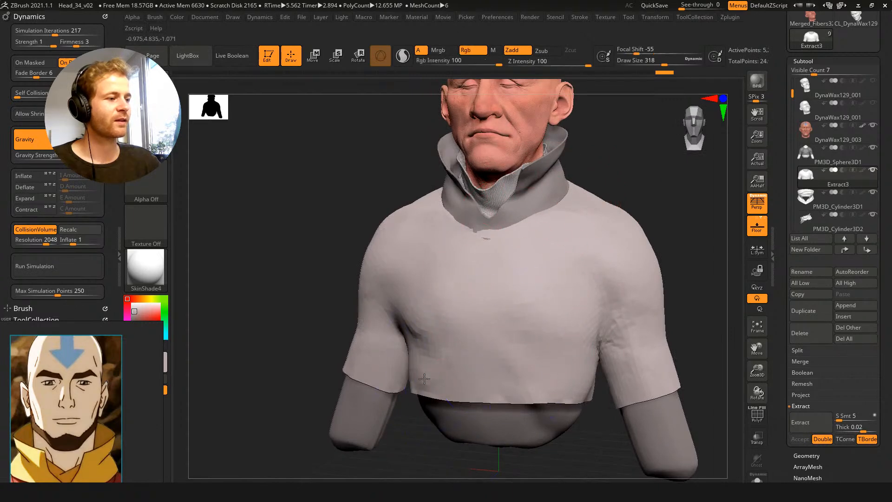
drag(295, 219, 224, 209)
alt+drag(246, 158, 270, 172)
shift+drag(373, 201, 346, 123)
Tuck the shirt's neckline under the outer collar at the back and front with the Move brush at draw size 212
mouse_move(600, 158)
mouse_down()
mouse_move(639, 151)
mouse_move(571, 162)
mouse_up()
key(bracketleft)
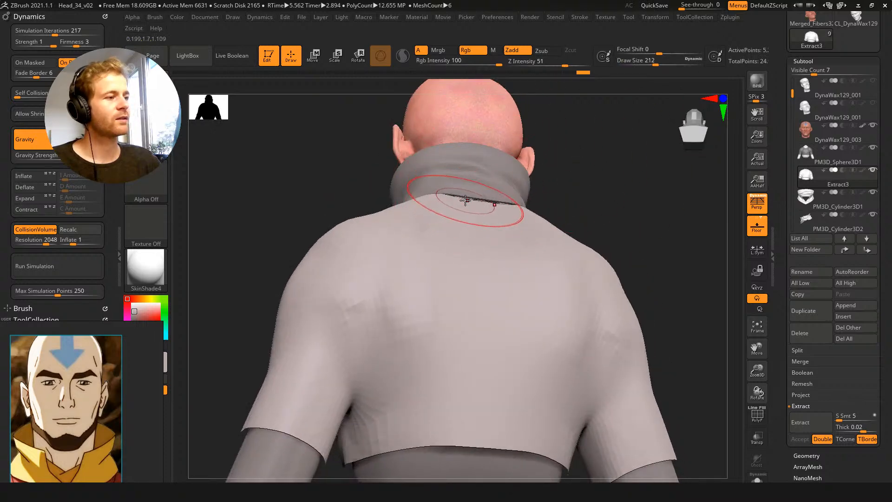
drag(466, 199, 438, 188)
drag(367, 168, 412, 192)
drag(522, 196, 505, 206)
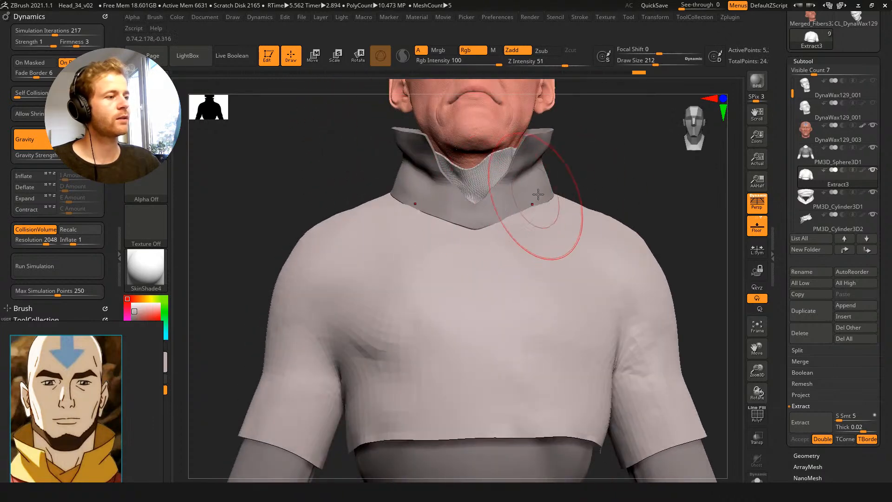
ctrl+right_drag(591, 204, 531, 210)
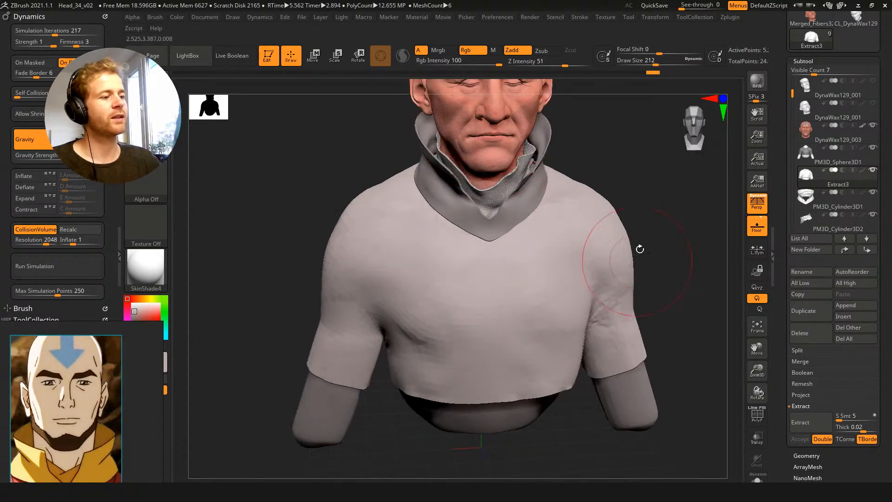
Show the shirt's wireframe and mask it topologically so that only the bottom rows of the torso stay unmasked
right_drag(633, 265, 637, 172)
mouse_move(669, 233)
shift+right_down()
mouse_move(671, 245)
mouse_move(619, 184)
shift+right_up()
key(shift+f)
alt+right_drag(545, 404, 558, 359)
key(w)
alt+right_drag(584, 325, 591, 387)
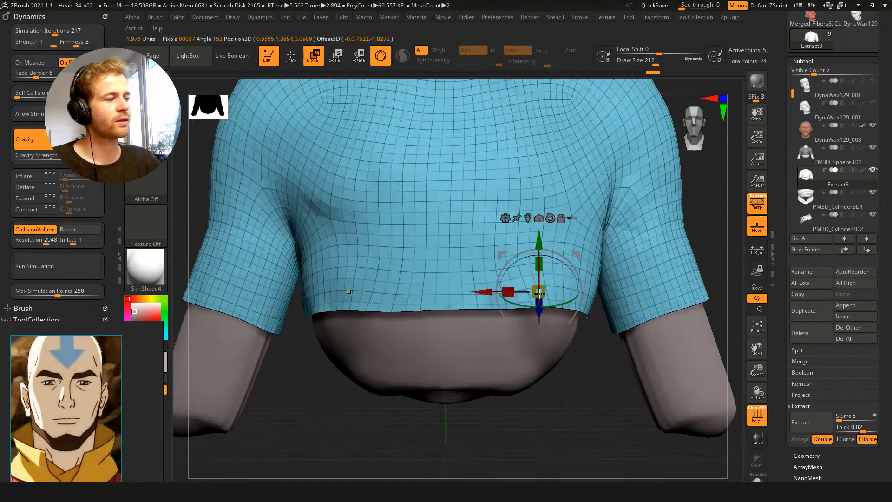
ctrl+drag(539, 293, 544, 317)
ctrl+click(549, 284)
Stretch the unmasked shirt hem straight down past the bottom of the bust with the transpose line
key(y)
ctrl+right_drag(595, 389, 576, 332)
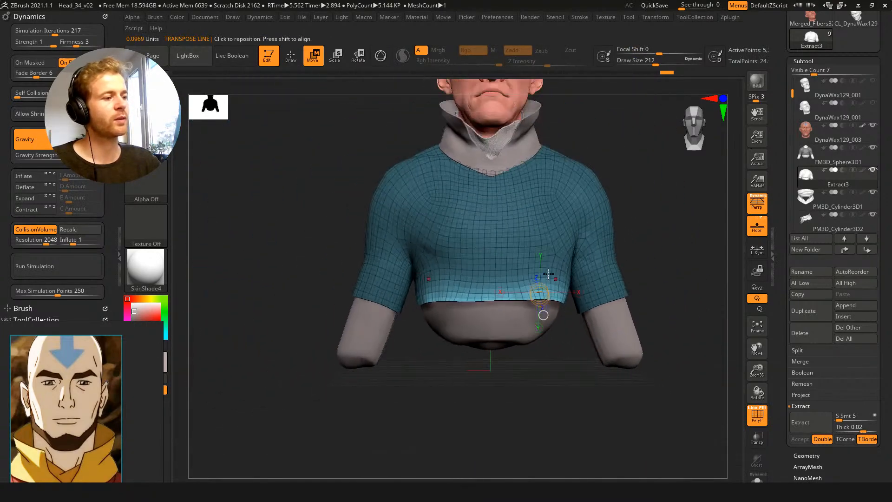
drag(546, 277, 550, 456)
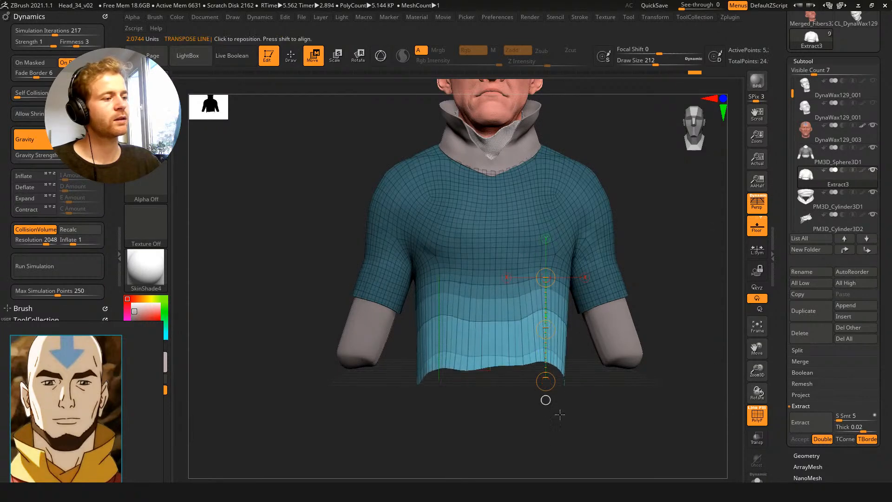
Trim the stretched shirt hem to a straight horizontal edge with ClipCurve in orthographic view, and clear the mask
key(q)
alt+right_drag(589, 437, 537, 367)
click(753, 201)
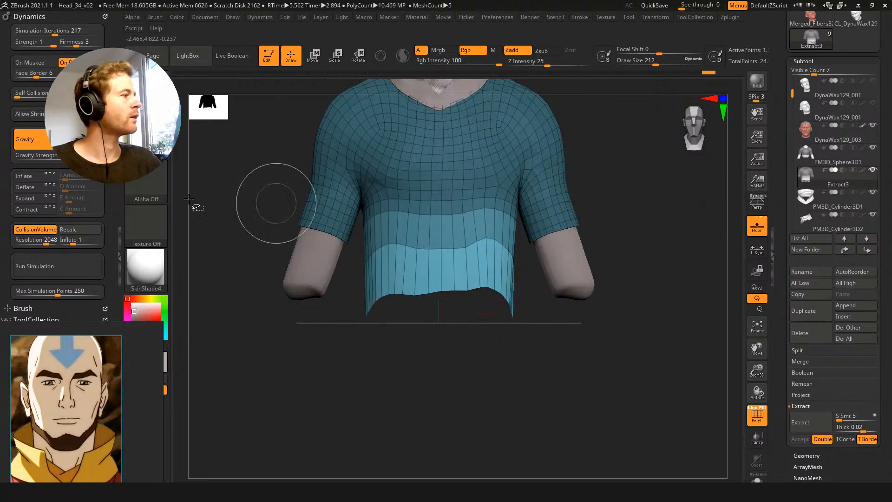
key(ctrl+shift+b)
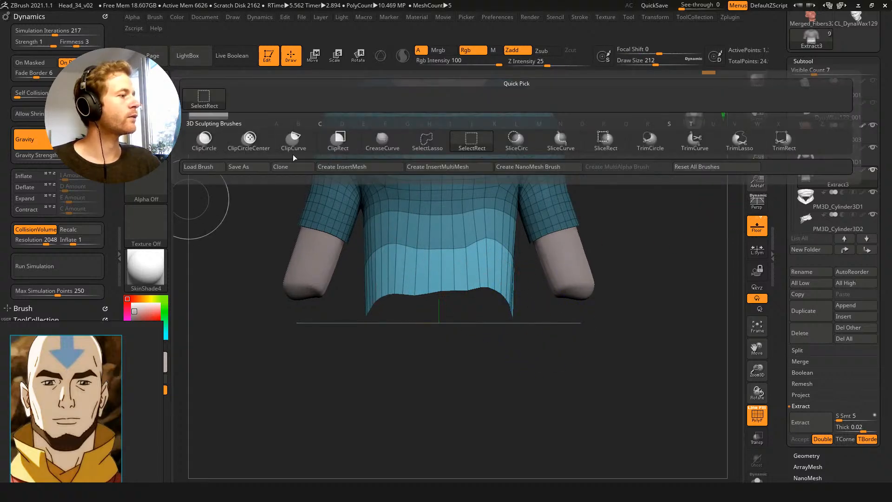
click(293, 141)
mouse_move(579, 359)
ctrl+shift+mouse_down()
mouse_move(197, 359)
mouse_move(207, 267)
ctrl+shift+mouse_up()
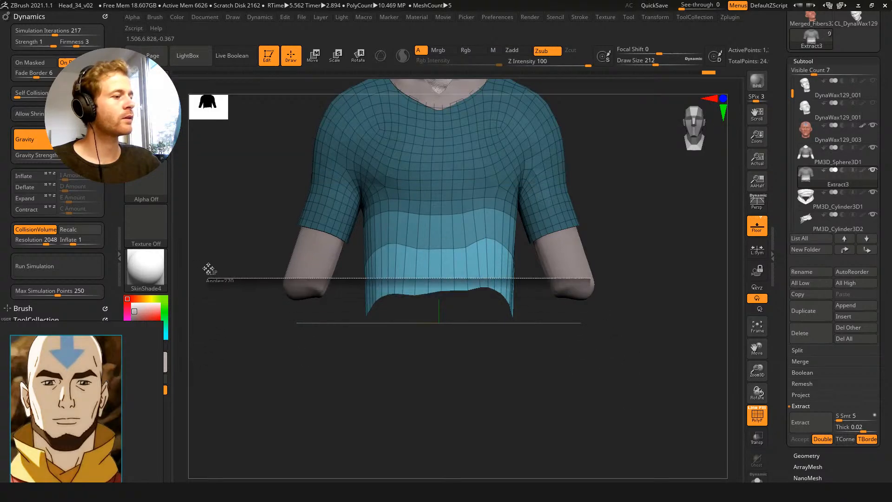
mouse_move(581, 241)
mouse_down()
mouse_move(538, 325)
mouse_move(480, 330)
mouse_move(464, 345)
mouse_move(514, 339)
mouse_move(552, 361)
mouse_up()
Switch to the Move brush and smooth the shirt's lower torso from the back around to the front
key(b)
key(m)
key(v)
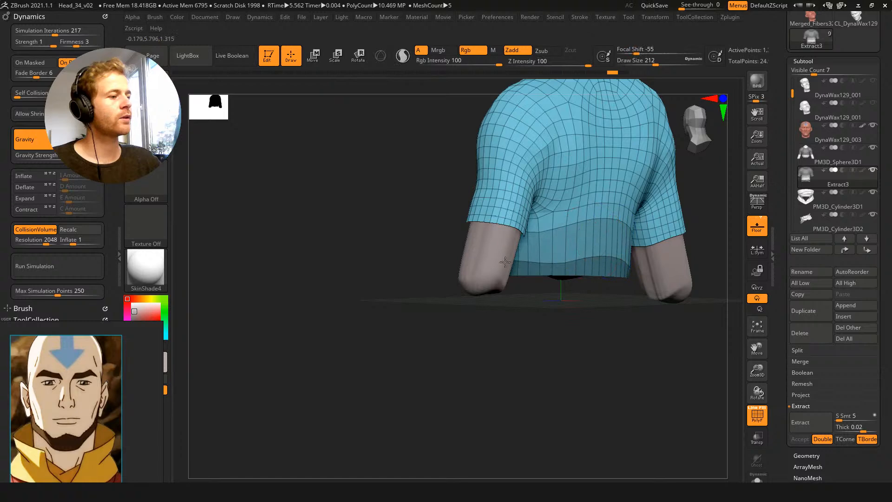
shift+drag(599, 246, 595, 259)
drag(620, 312, 553, 317)
shift+drag(613, 261, 627, 261)
drag(640, 326, 508, 319)
shift+drag(533, 277, 588, 270)
mouse_move(614, 355)
mouse_down()
mouse_move(568, 358)
mouse_move(575, 364)
mouse_up()
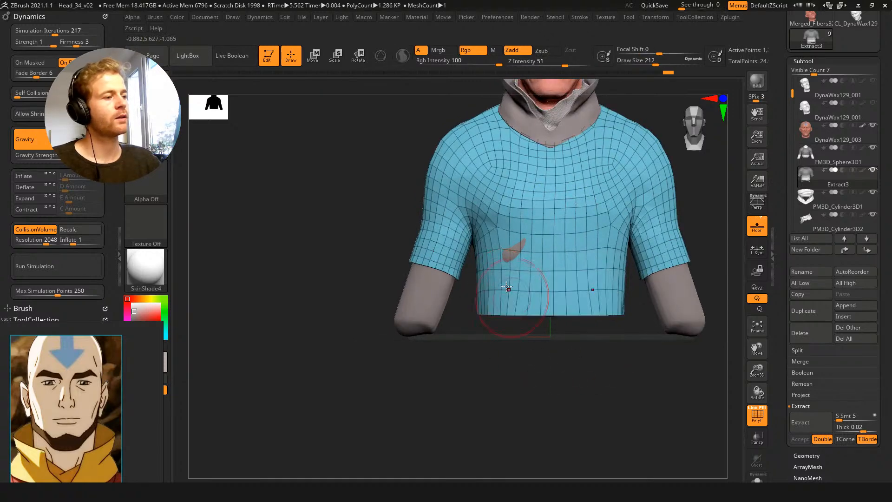
Restore the perspective view of the whole bust and hide the shirt's wireframe
key(])
drag(470, 369, 565, 372)
alt+drag(565, 372, 510, 478)
key(ctrl+q)
key(ctrl+q)
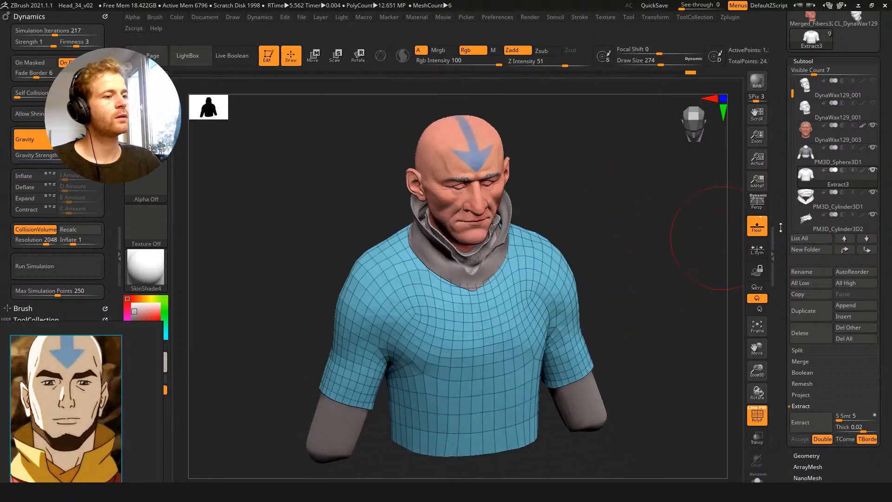
key(p)
drag(633, 223, 528, 285)
key(shift+f)
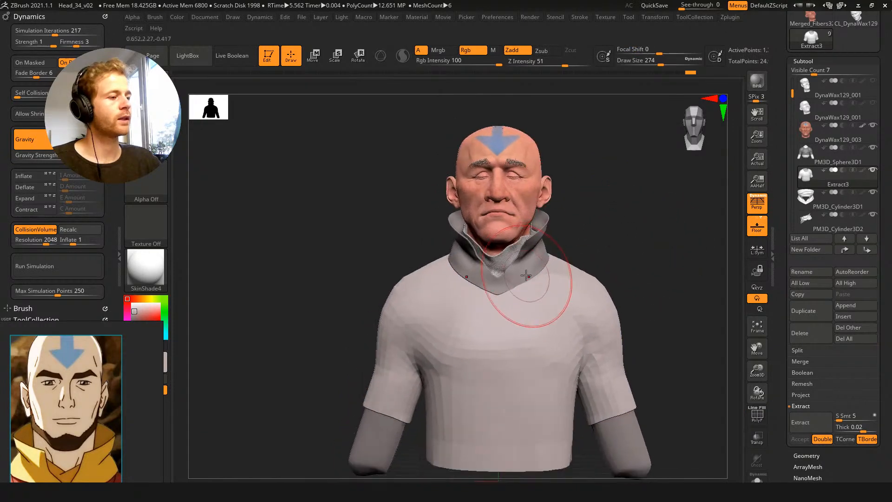
Nudge the shirt's neckline and shoulders against the outer collar with the Move brush, starting at draw size 212
key(s)
drag(604, 308, 590, 309)
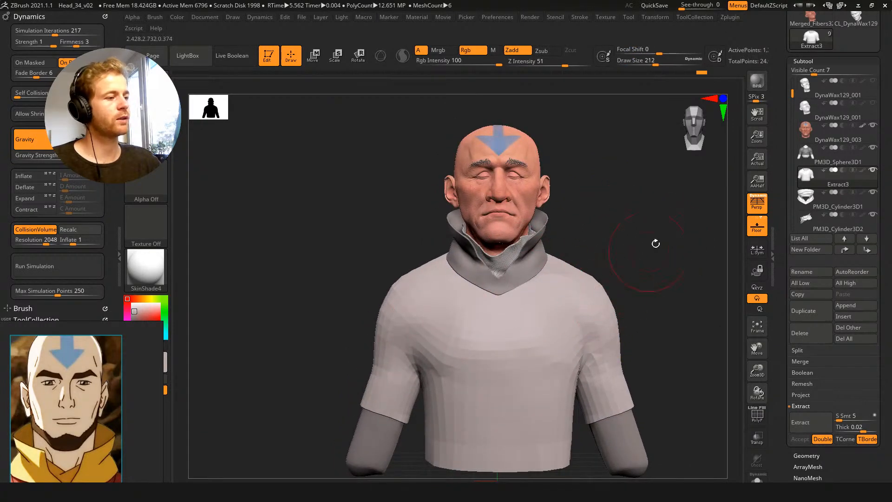
drag(694, 209, 454, 175)
mouse_move(614, 163)
mouse_down()
mouse_move(612, 213)
mouse_move(689, 253)
mouse_move(611, 212)
mouse_up()
key(s)
drag(578, 277, 593, 278)
key(s)
drag(542, 247, 523, 247)
drag(537, 251, 538, 254)
key(s)
drag(558, 260, 564, 261)
mouse_move(562, 258)
mouse_down()
mouse_move(572, 281)
mouse_move(590, 260)
mouse_move(543, 283)
mouse_up()
Push the shirt's upper back and chest inward in side view with the Move brush at draw sizes 648 and 704
key(s)
click(634, 296)
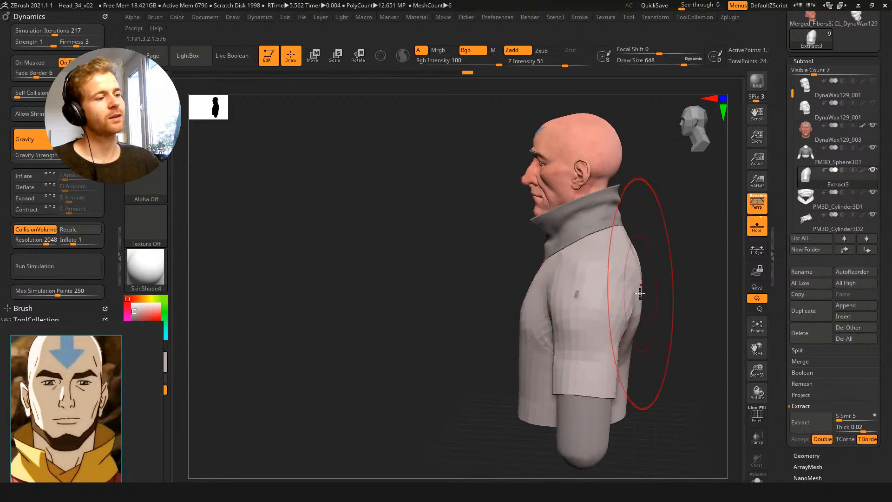
drag(633, 293, 623, 291)
alt+click(634, 288)
key(s)
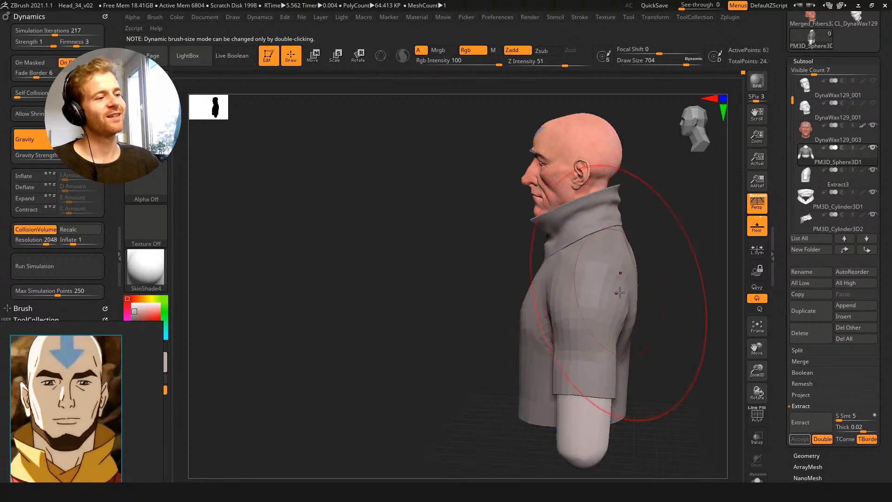
alt+click(609, 305)
drag(495, 299, 512, 302)
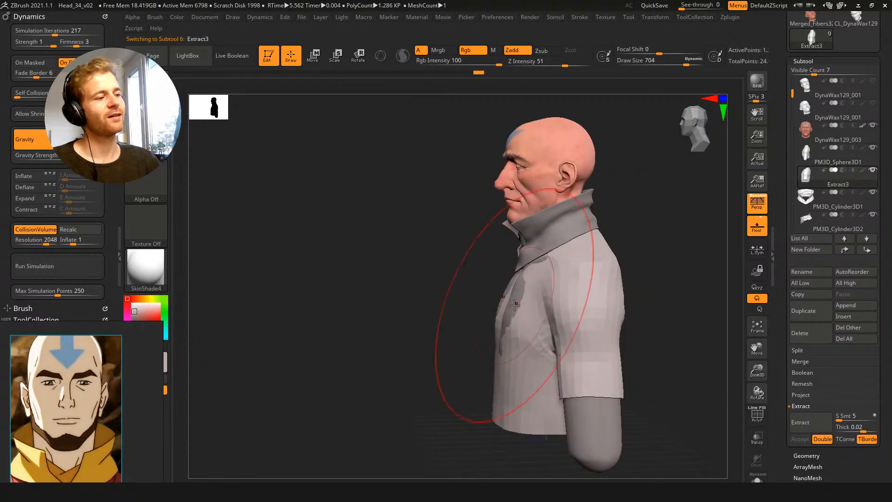
Select the outer collar, set the draw size to 207 and examine how its front edge sits on the shirt
alt+click(512, 302)
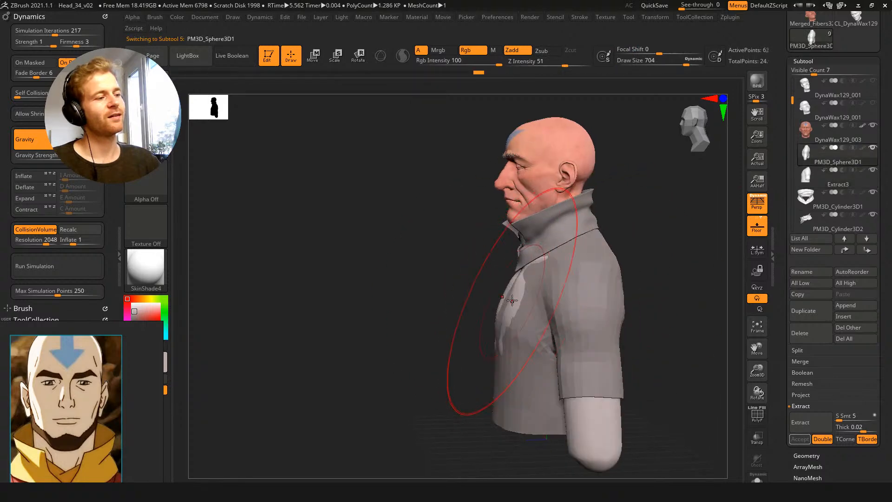
alt+click(507, 259)
mouse_move(504, 259)
mouse_down()
mouse_move(593, 256)
mouse_move(598, 164)
mouse_up()
key(s)
drag(539, 261, 530, 262)
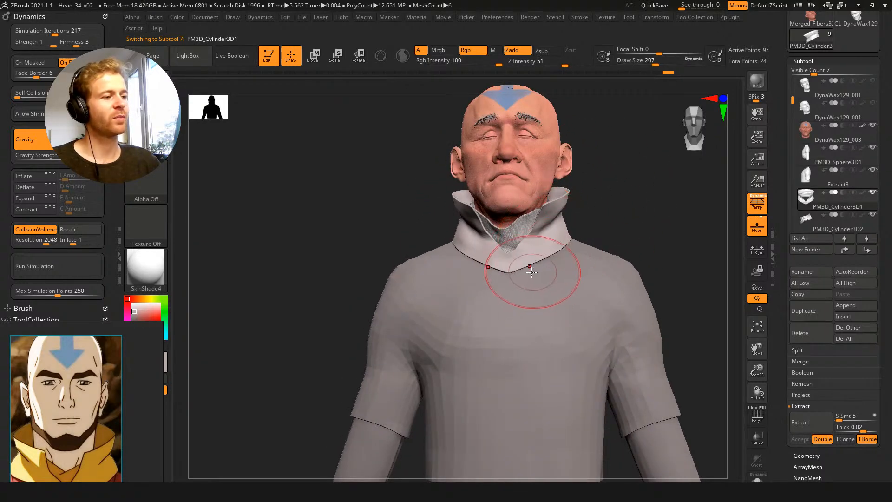
drag(582, 213, 537, 243)
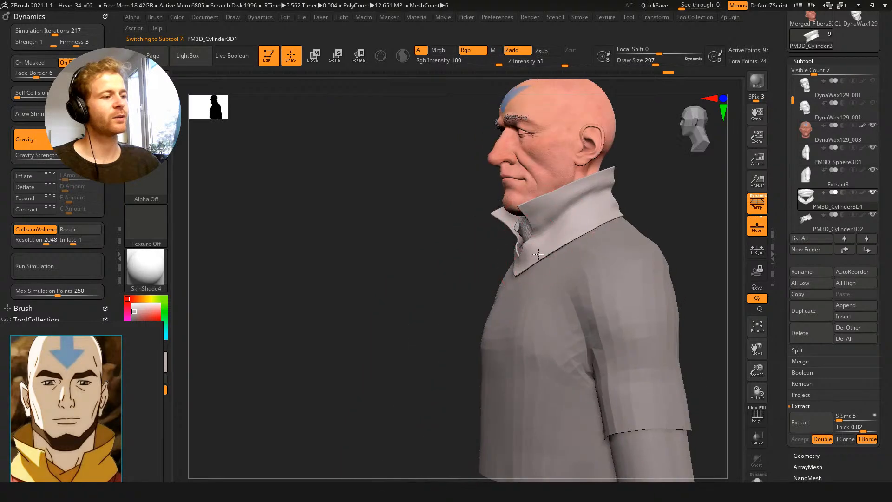
mouse_move(452, 233)
mouse_down()
mouse_move(616, 213)
mouse_move(589, 194)
mouse_move(613, 230)
mouse_move(553, 229)
mouse_move(574, 238)
mouse_up()
Select the shirt again and adjust its surface below the collar with the Move brush at draw size 228
alt+click(510, 324)
mouse_move(603, 295)
alt+mouse_down()
mouse_move(633, 269)
mouse_move(621, 182)
alt+mouse_up()
key(s)
key(s)
mouse_move(528, 293)
mouse_down()
mouse_move(554, 298)
mouse_move(554, 274)
mouse_up()
key(s)
drag(625, 244, 546, 278)
key(s)
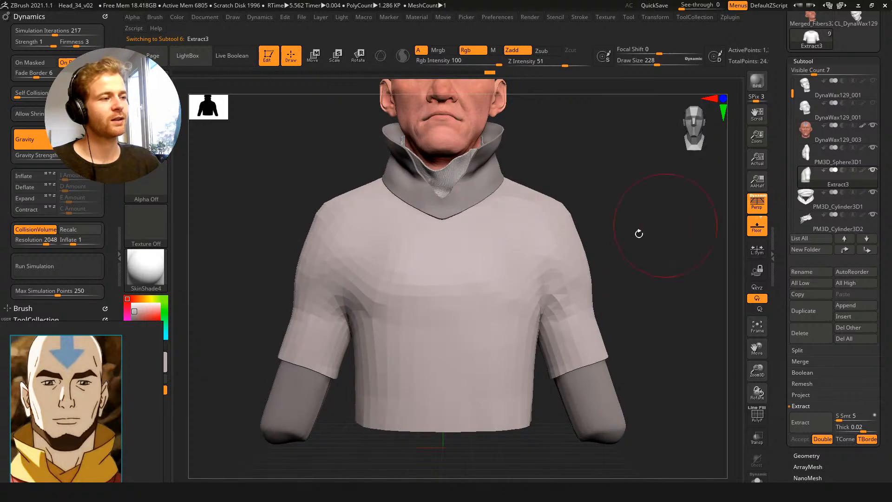
Reshape the shirt's shoulders and upper sleeves with the Move brush at draw sizes 794 and 533
key(s)
mouse_move(569, 253)
mouse_down()
mouse_move(601, 245)
mouse_move(605, 213)
mouse_up()
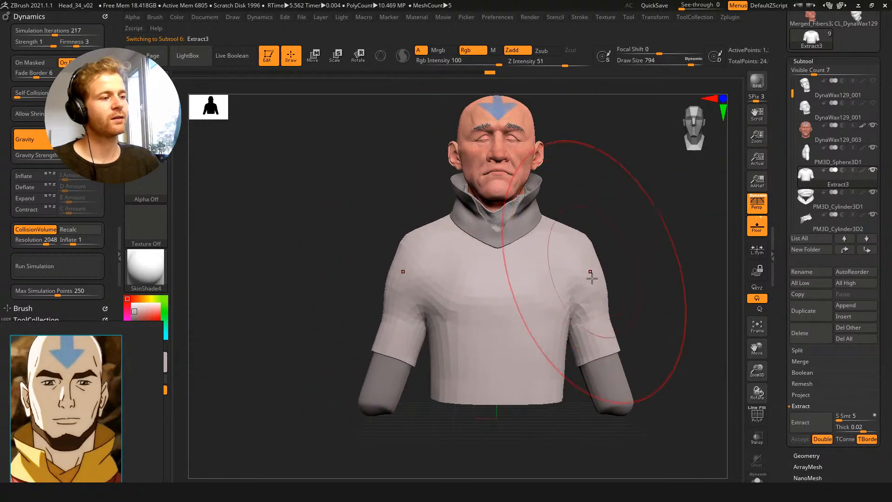
key(s)
mouse_move(567, 311)
mouse_down()
mouse_move(439, 286)
mouse_move(462, 306)
mouse_move(456, 312)
mouse_up()
drag(343, 219, 378, 215)
key(s)
mouse_move(441, 261)
mouse_down()
mouse_move(462, 260)
mouse_move(450, 255)
mouse_up()
drag(409, 197, 393, 255)
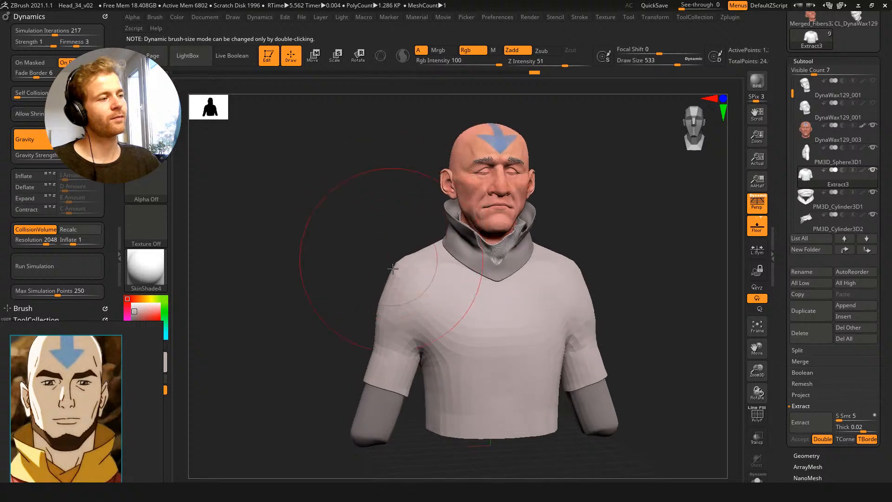
drag(385, 288, 389, 291)
drag(381, 331, 378, 336)
drag(391, 285, 386, 279)
Set the draw size to 207 and examine the head, collars and shirt shoulders up close from the front
mouse_move(371, 241)
alt+mouse_down()
mouse_move(357, 239)
mouse_move(378, 241)
alt+mouse_up()
mouse_move(378, 242)
alt+mouse_down()
mouse_move(397, 256)
mouse_move(332, 403)
alt+mouse_up()
key(s)
drag(475, 222, 456, 219)
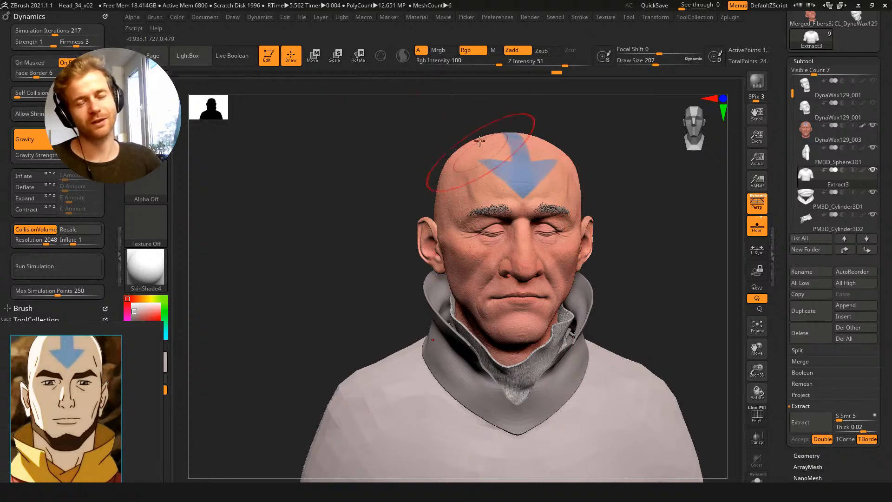
mouse_move(364, 171)
shift+mouse_down()
mouse_move(350, 153)
mouse_move(400, 170)
mouse_move(373, 172)
mouse_move(375, 181)
mouse_move(358, 189)
mouse_move(385, 141)
mouse_move(420, 164)
mouse_move(325, 218)
mouse_move(275, 265)
shift+mouse_up()
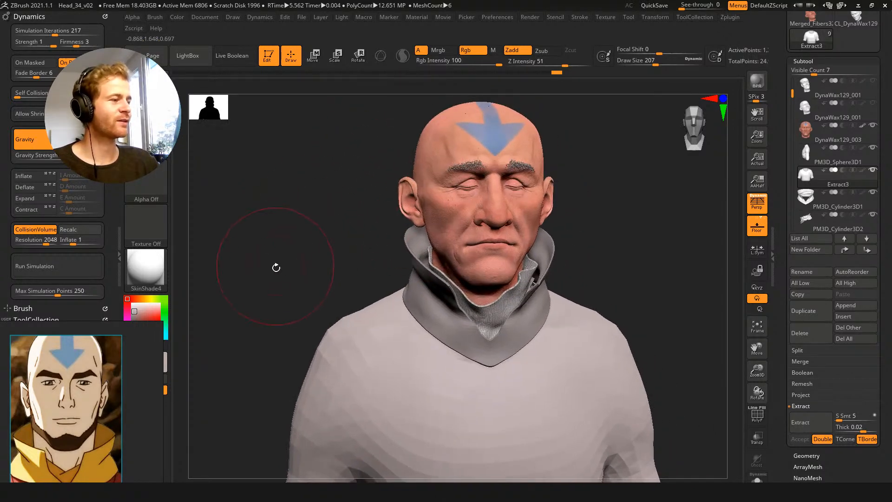
drag(341, 221, 381, 153)
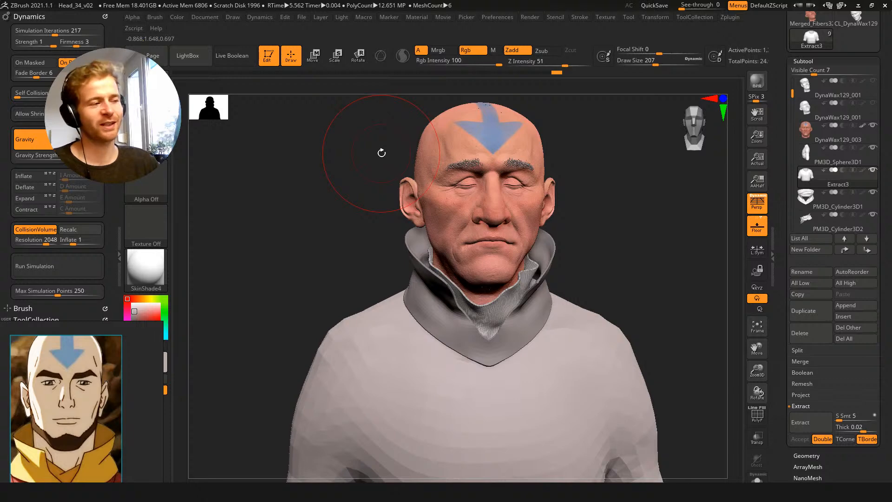
shift+drag(340, 212, 367, 269)
drag(642, 230, 548, 228)
Duplicate the outer collar, then reselect the original PM3D_Cylinder3D1 and roll it back to an earlier state in its history
alt+click(498, 251)
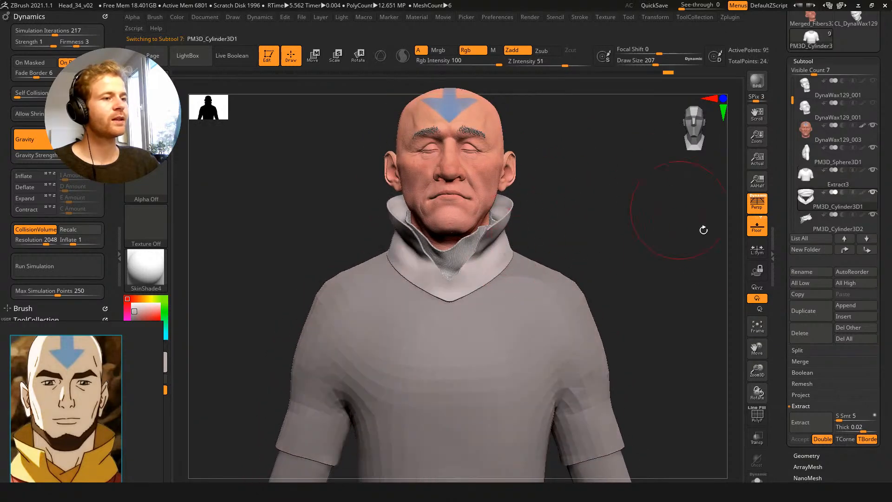
click(804, 311)
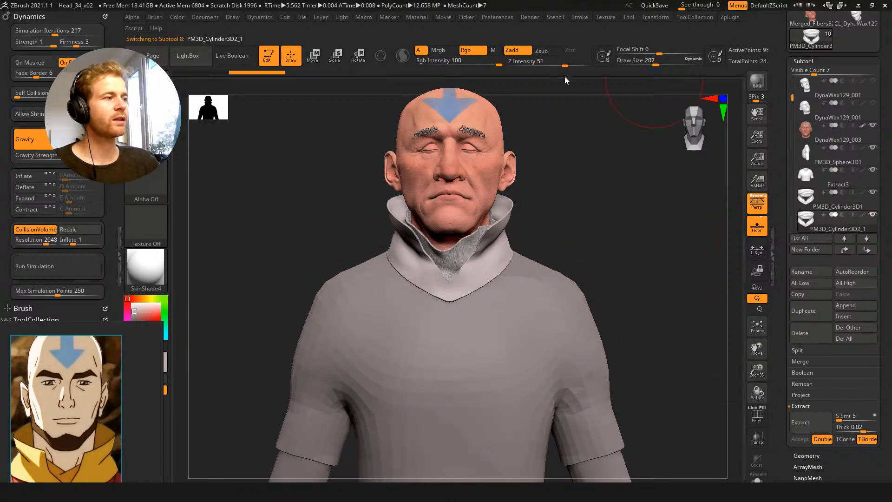
click(805, 202)
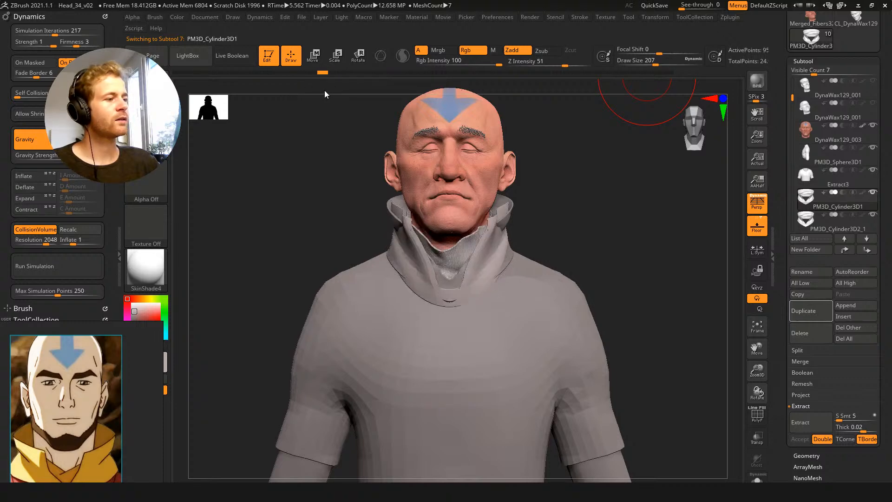
Isolate the original collar strip, frame it with its wireframe shown, and bring the whole bust back into view
mouse_move(640, 182)
mouse_down()
mouse_move(716, 189)
mouse_move(686, 214)
mouse_move(692, 224)
mouse_move(675, 206)
mouse_move(656, 215)
mouse_move(656, 207)
mouse_move(634, 203)
mouse_move(639, 189)
mouse_move(630, 196)
mouse_up()
key(shift+s)
key(shift+s)
drag(552, 225, 550, 183)
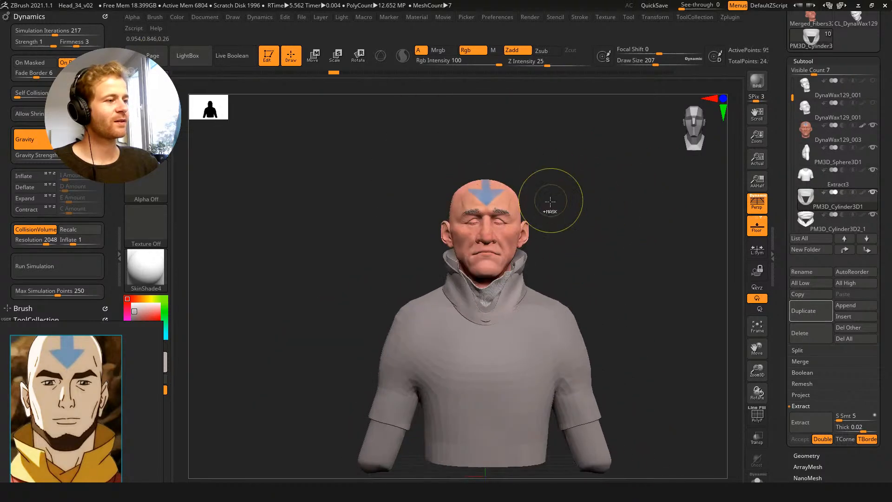
key(ctrl+shift+s)
key(f)
key(shift+f)
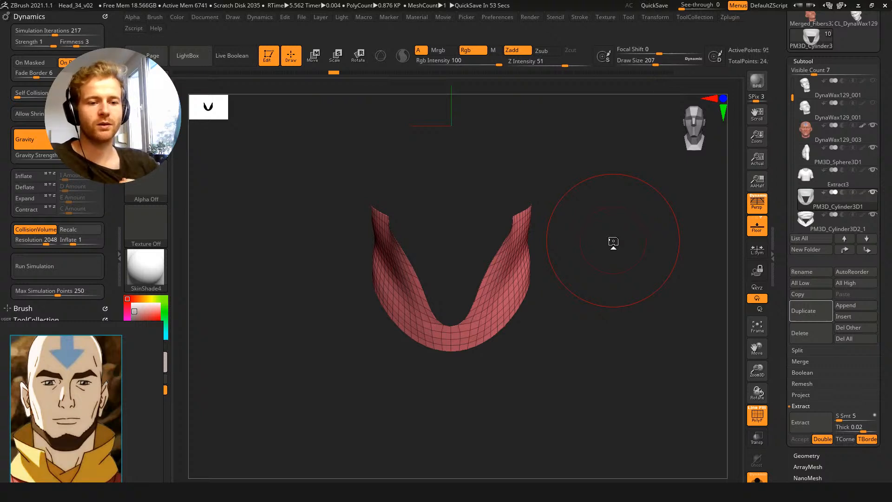
ctrl+right_drag(599, 286, 599, 235)
key(ctrl+shift+s)
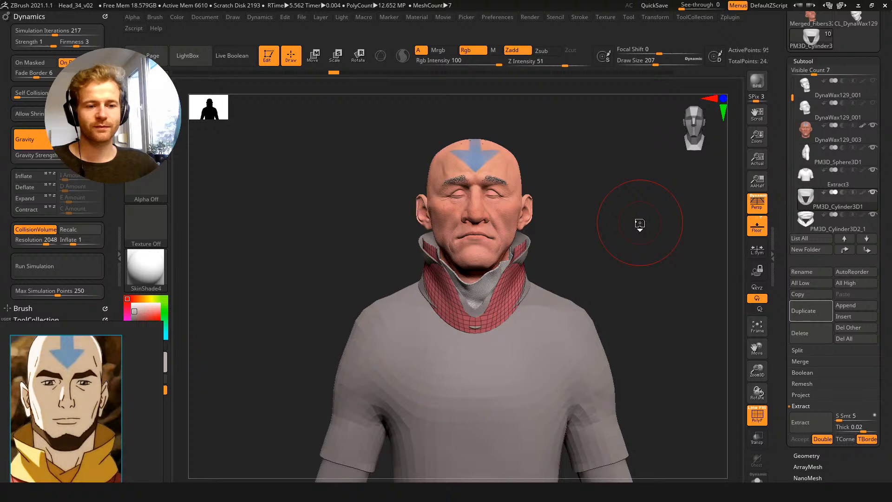
Isolate the collar strip again, examine its curve from several angles, and hide its wireframe before showing the bust
mouse_move(338, 231)
mouse_down()
mouse_move(358, 246)
mouse_move(349, 221)
mouse_up()
ctrl+right_drag(349, 221, 354, 244)
key(alt+s)
ctrl+right_drag(619, 250, 609, 251)
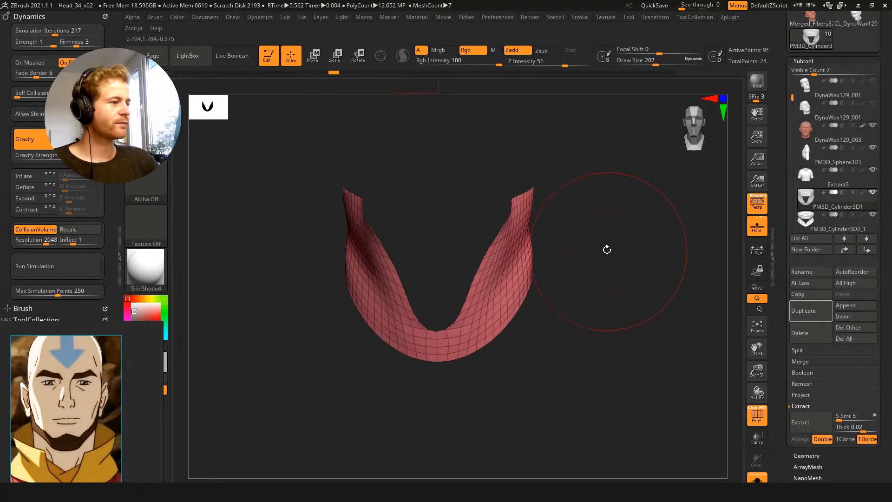
mouse_move(621, 259)
mouse_down()
mouse_move(609, 269)
mouse_move(597, 223)
mouse_move(602, 209)
mouse_move(615, 217)
mouse_up()
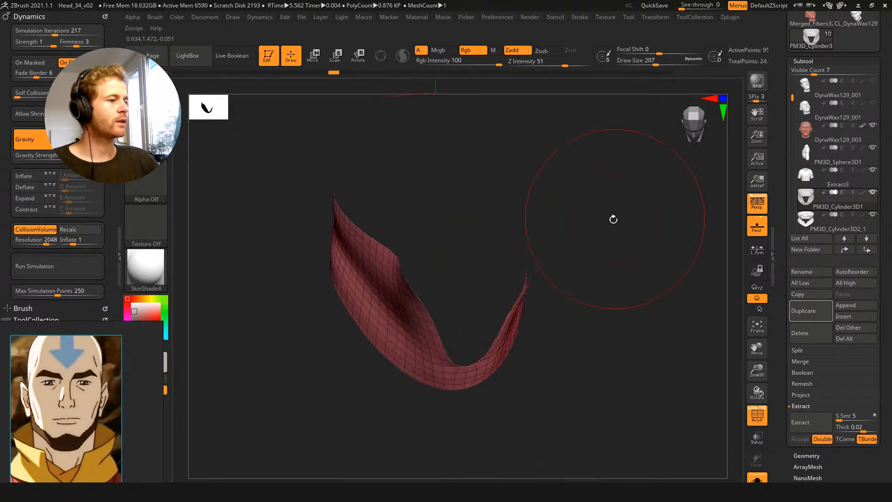
key(shift+f)
drag(632, 271, 587, 199)
key(alt+s)
Spread the collar strip outward over the shoulders with the Move brush at draw size 365
key(s)
drag(516, 248, 644, 278)
click(643, 315)
mouse_move(568, 225)
mouse_down()
mouse_move(598, 213)
mouse_move(587, 228)
mouse_move(613, 246)
mouse_move(604, 239)
mouse_up()
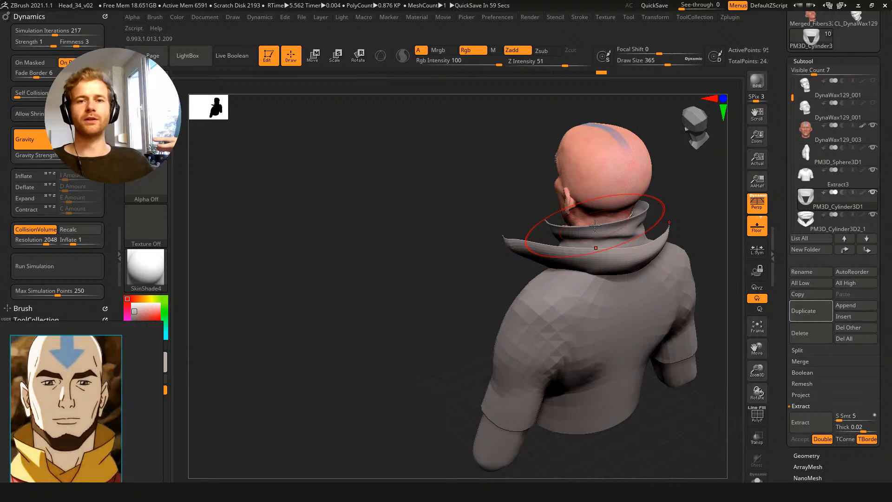
Flip the collar strip's displayed face direction so its surface shows from above
click(802, 62)
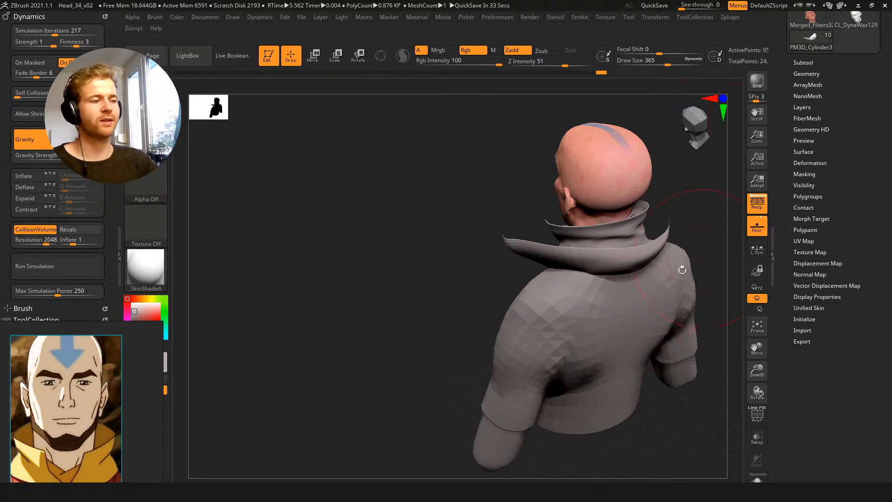
drag(415, 200, 853, 309)
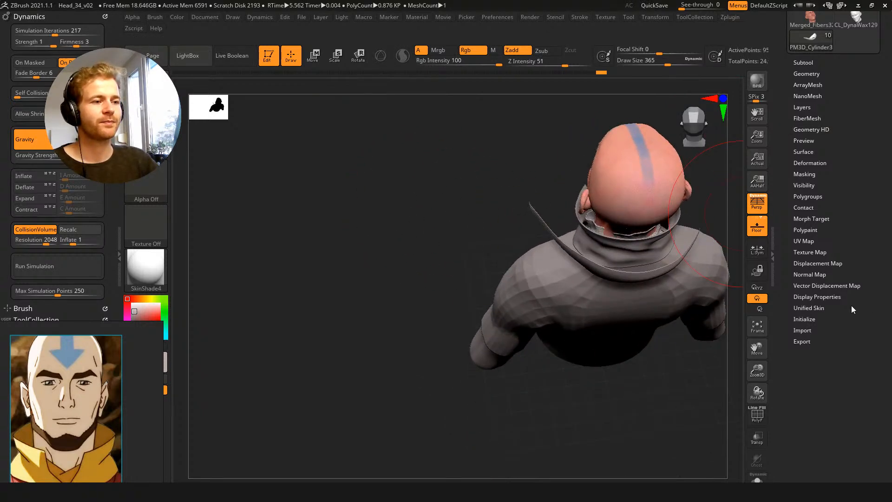
click(813, 298)
click(841, 331)
Pull the collar strip's sides farther out over the shoulders from above at draw sizes 422 and 280, and show its wireframe
drag(426, 178, 405, 208)
mouse_move(525, 193)
mouse_down()
mouse_move(428, 137)
mouse_move(479, 209)
mouse_up()
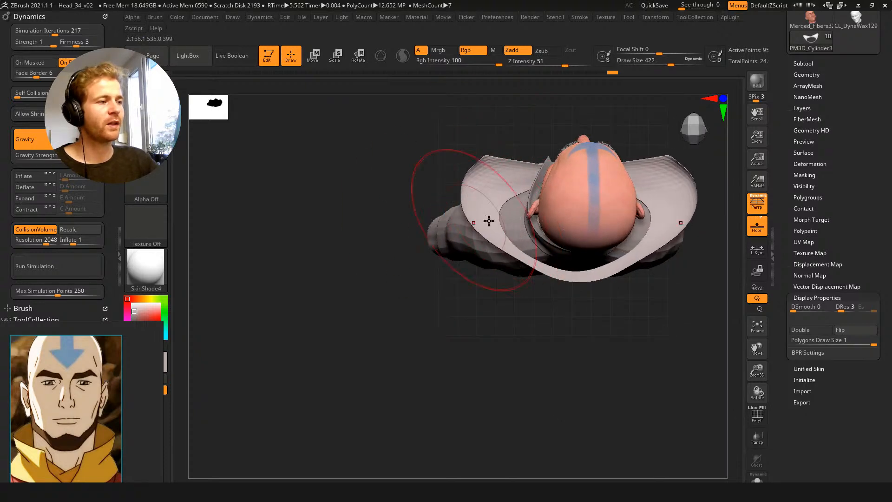
key(s)
drag(526, 257, 513, 257)
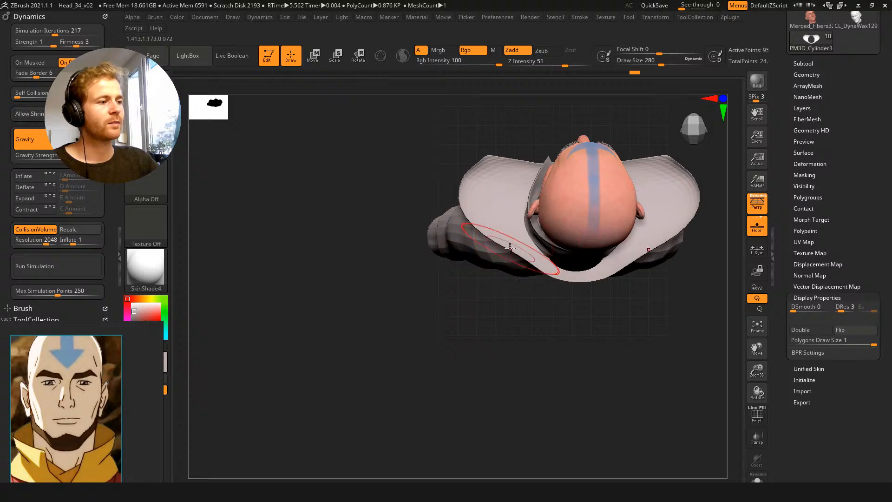
key(shift+f)
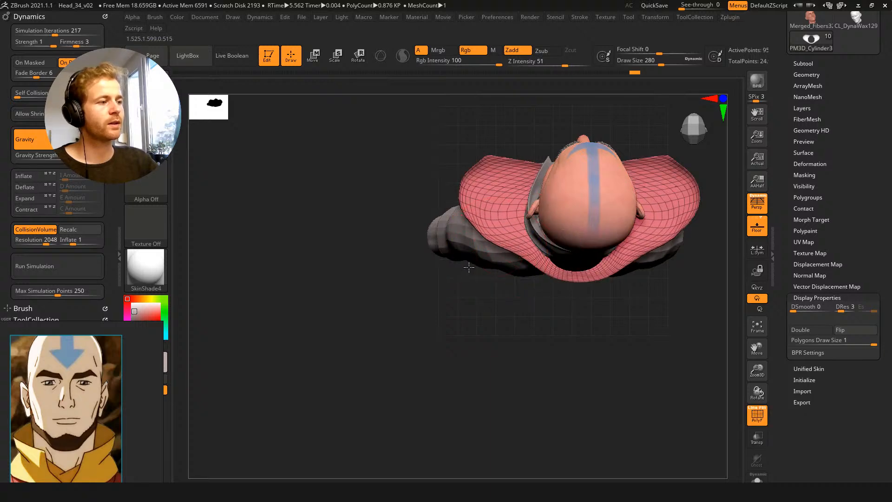
drag(502, 363, 462, 188)
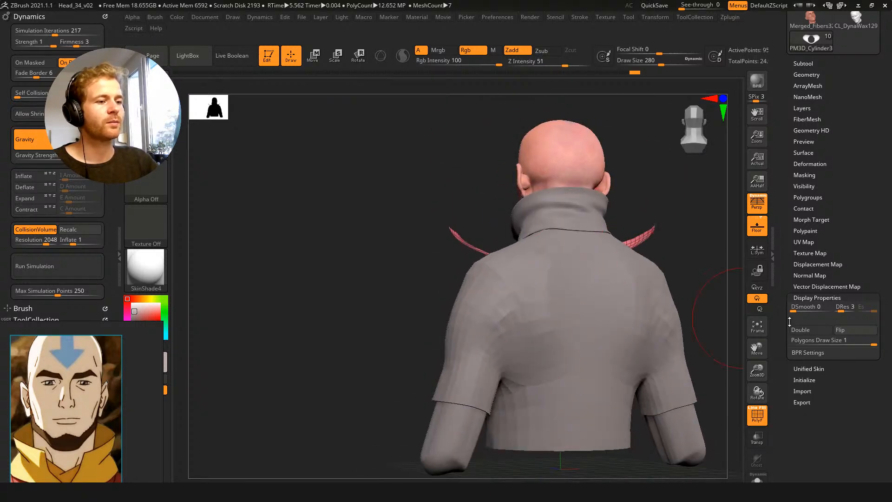
Turn on double-sided display for the collar strip and pull its back rim outward with the Move brush at draw size 280
click(811, 330)
drag(446, 121, 446, 140)
drag(506, 199, 479, 162)
drag(553, 191, 549, 153)
drag(578, 180, 570, 157)
drag(577, 198, 575, 216)
drag(530, 173, 517, 150)
mouse_move(492, 184)
mouse_down()
mouse_move(480, 171)
mouse_move(464, 231)
mouse_move(434, 201)
mouse_move(467, 217)
mouse_move(431, 203)
mouse_move(416, 238)
mouse_move(441, 242)
mouse_move(498, 198)
mouse_move(583, 207)
mouse_move(501, 203)
mouse_up()
drag(416, 151, 470, 148)
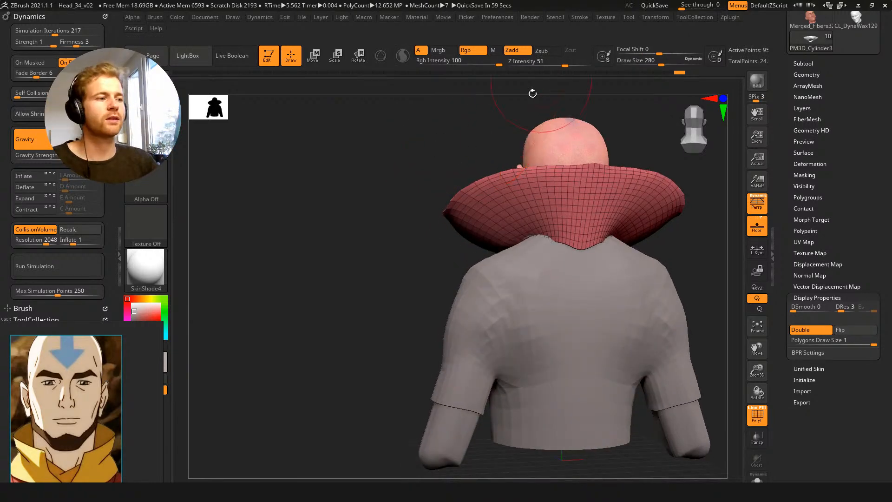
Pull the collar strip's rear and side edges farther outward from behind at draw size 293
drag(414, 143, 426, 153)
key(s)
drag(581, 271, 596, 270)
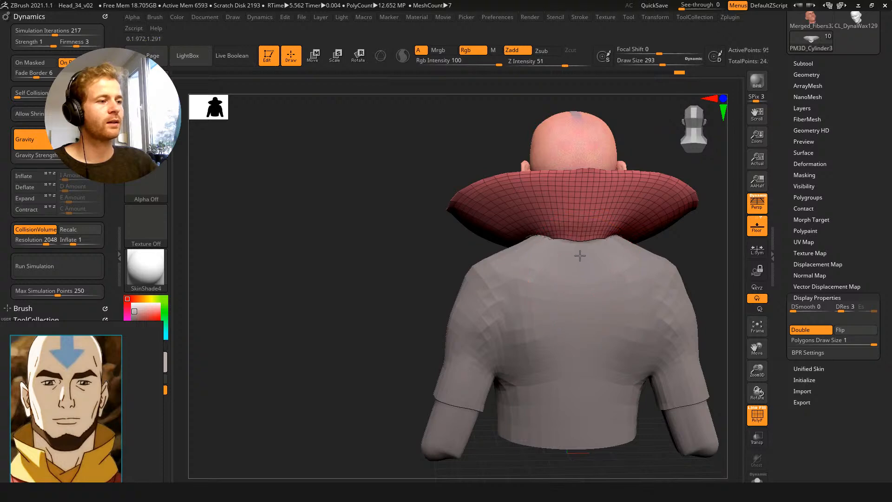
drag(427, 202, 432, 184)
key(s)
mouse_move(486, 193)
mouse_down()
mouse_move(499, 193)
mouse_move(456, 174)
mouse_up()
drag(454, 220, 426, 221)
mouse_move(408, 251)
mouse_down()
mouse_move(523, 259)
mouse_move(550, 304)
mouse_move(544, 318)
mouse_up()
Extend the collar strip's front lobes down over the chest at draw size 460
key(s)
drag(506, 271, 492, 271)
drag(540, 297, 506, 323)
drag(481, 281, 452, 372)
drag(459, 323, 449, 335)
Smooth and round the collar strip with Polish By Groups in its open-circle mode
key(space)
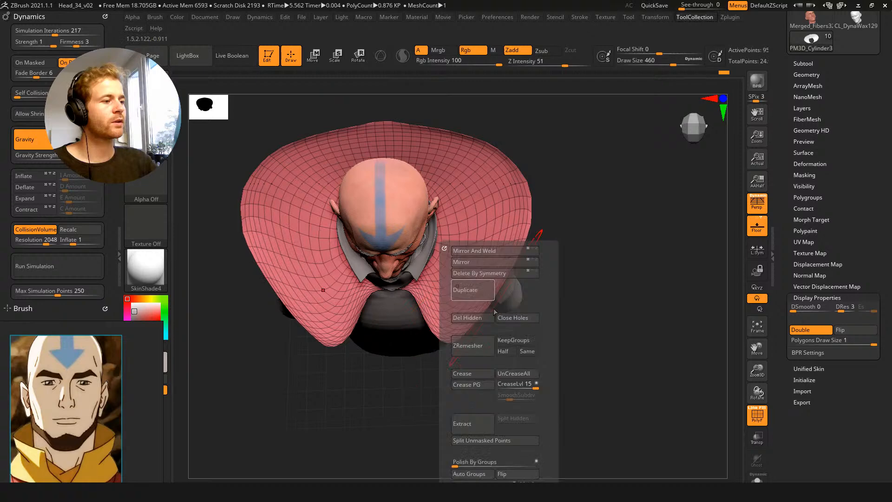
key(space)
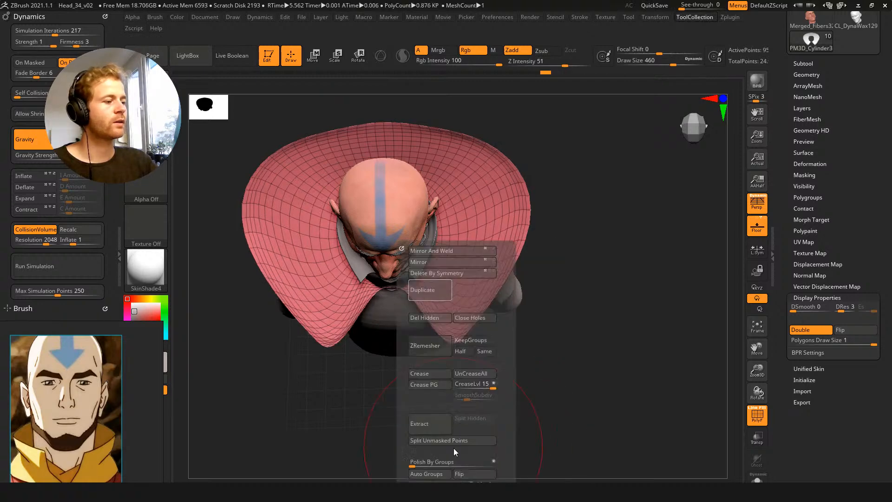
click(496, 463)
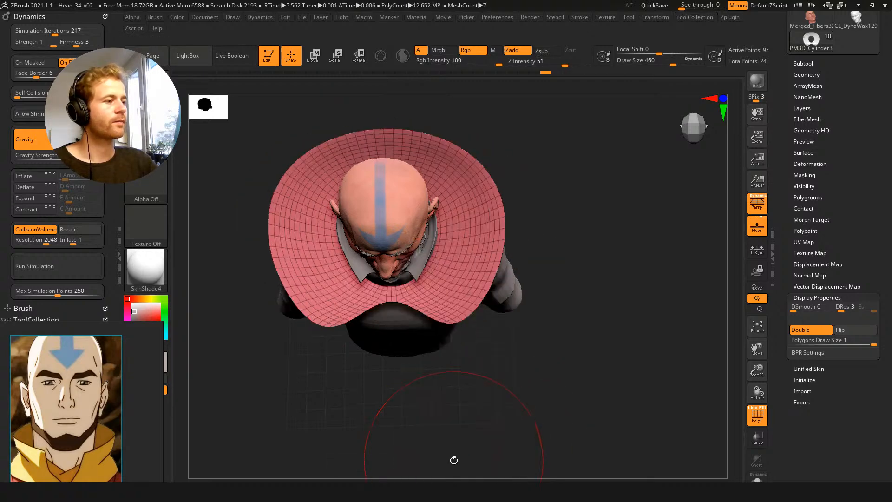
Set the draw size to 293, switch Polish By Groups to filled-dot mode, and polish the collar strip with it
alt+drag(498, 327, 549, 296)
key(s)
drag(485, 266, 474, 266)
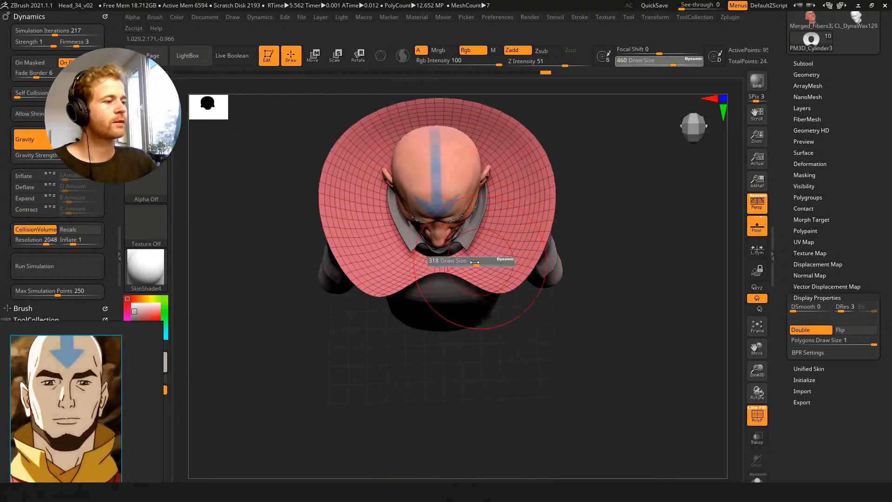
key(space)
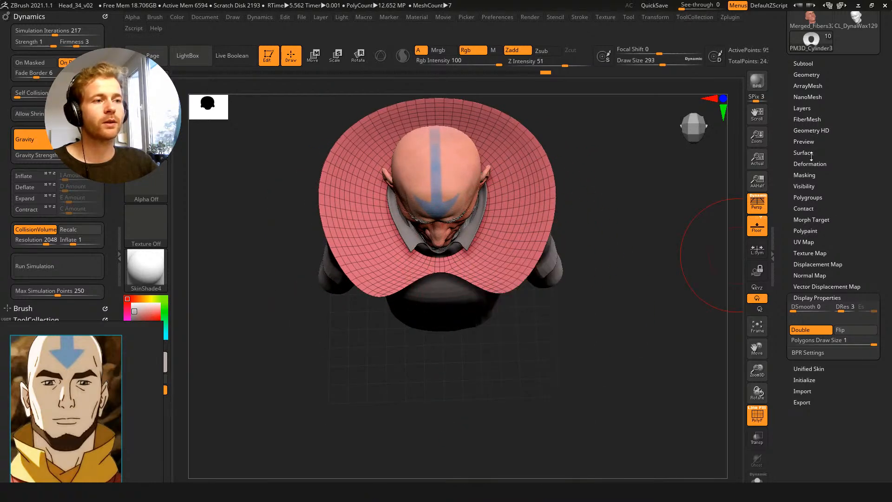
click(811, 163)
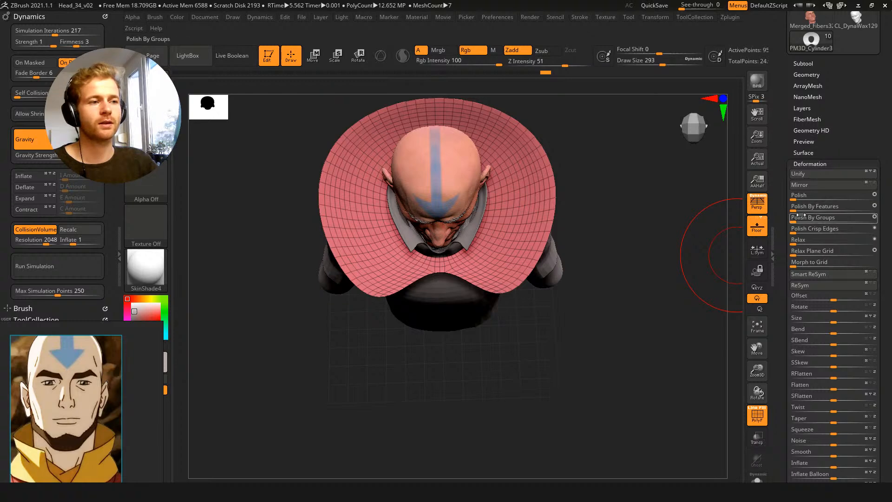
click(875, 217)
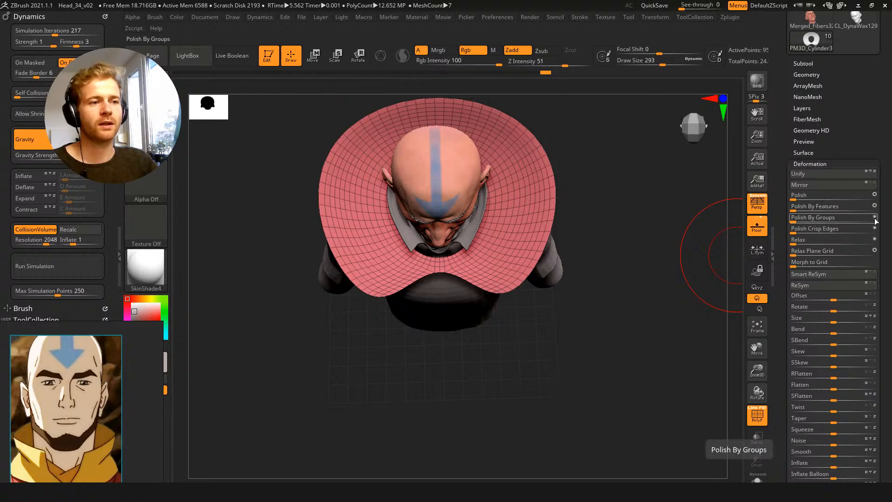
click(833, 218)
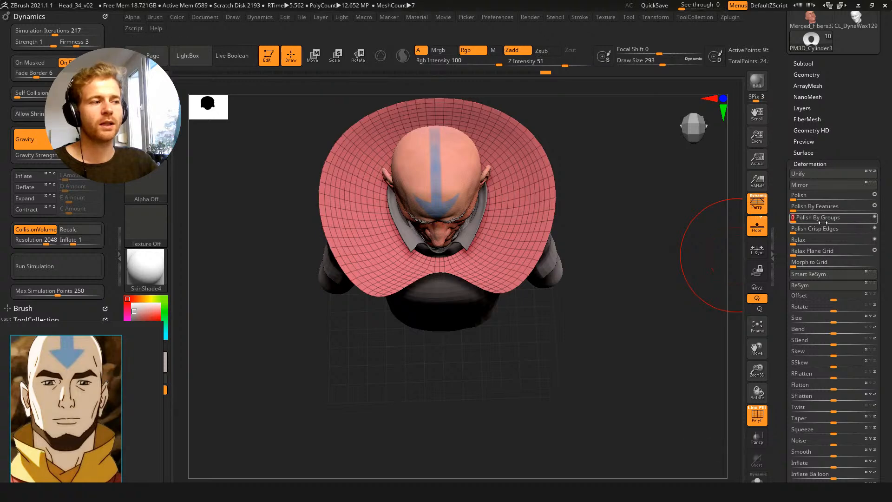
Pull the collar strip's front lobes down and adjust its side edges with the Move brush at draw size 293
click(500, 339)
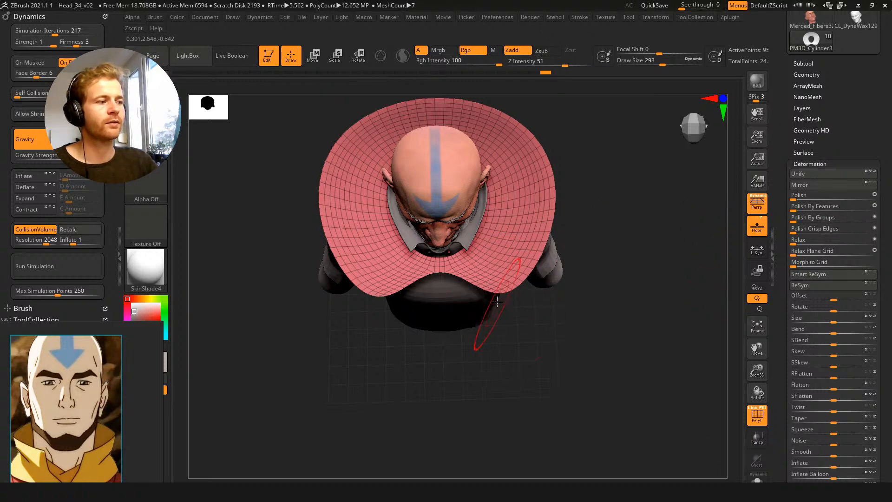
drag(500, 291, 498, 320)
drag(548, 226, 541, 224)
drag(548, 184, 544, 184)
drag(685, 205, 675, 174)
Try a Polish By Groups pass in open-circle mode on the collar strip, and undo it
click(793, 218)
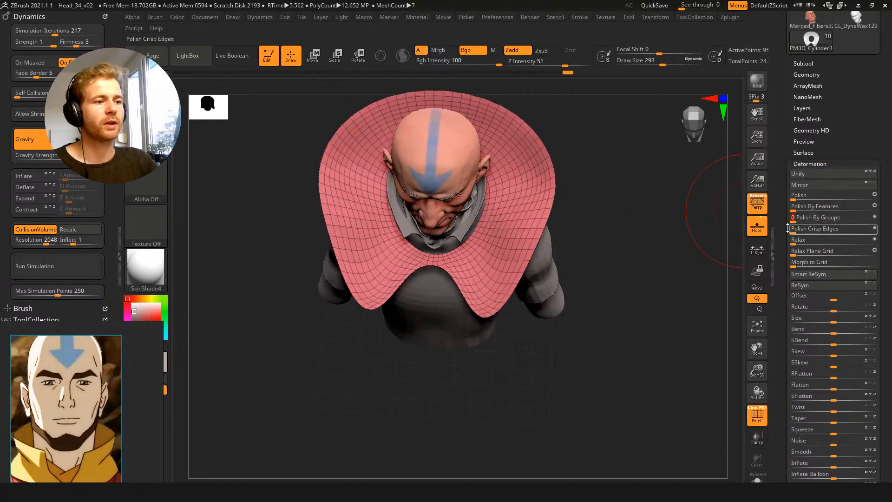
key(ctrl+shift)
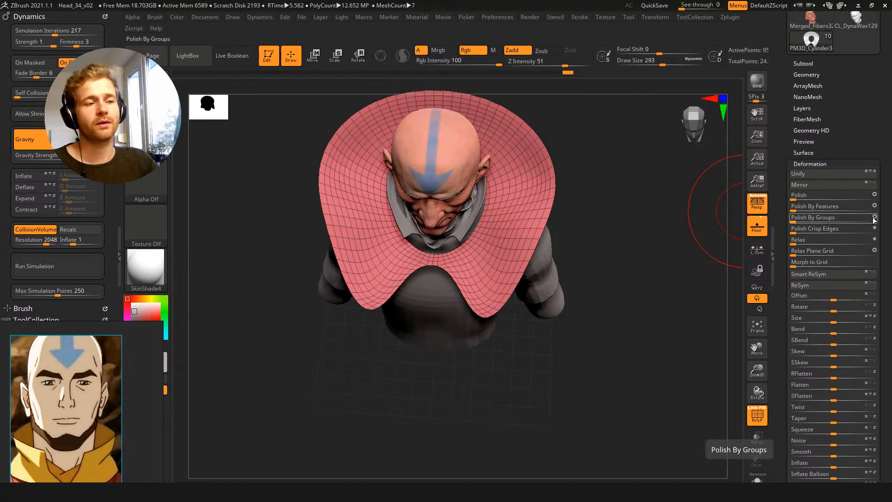
drag(816, 223, 863, 218)
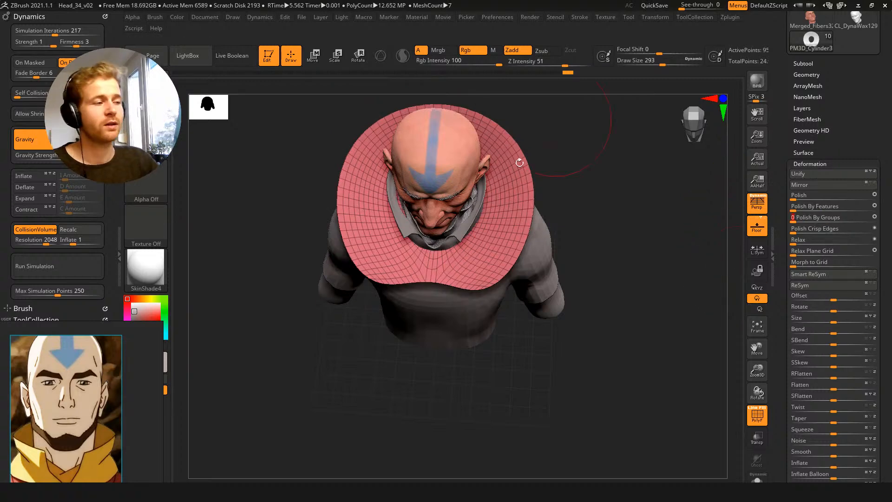
key(ctrl+z)
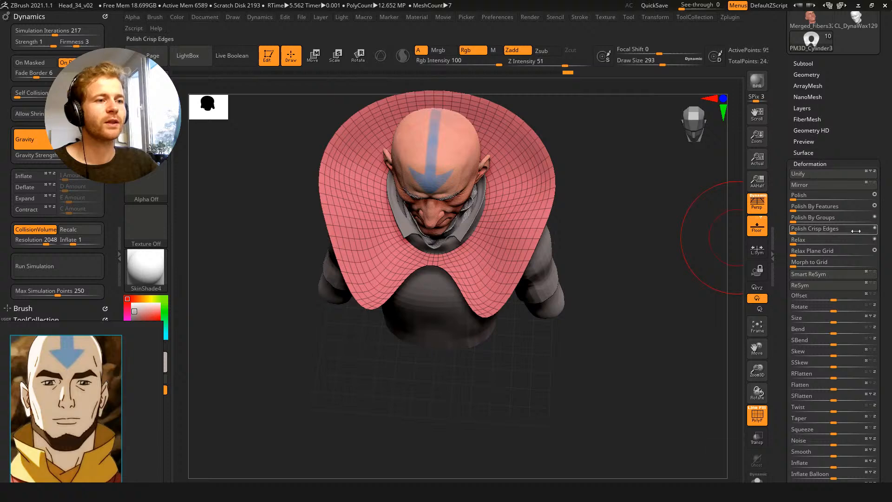
Lightly smooth the collar strip with repeated Polish By Groups passes in filled-dot mode
click(817, 218)
click(825, 219)
click(835, 218)
click(833, 218)
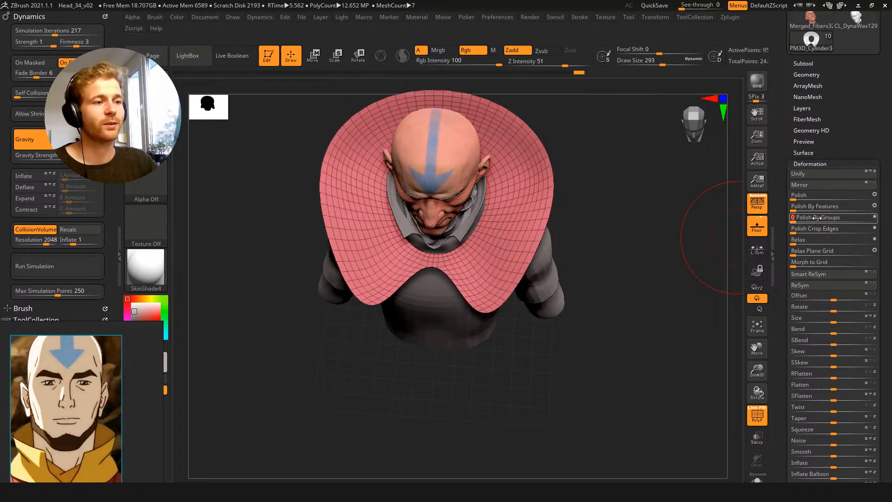
Pull the collar strip's two front corners into sharper points with the Move brush at draw sizes 77, 62 and 140
key(s)
click(470, 287)
key(s)
click(480, 314)
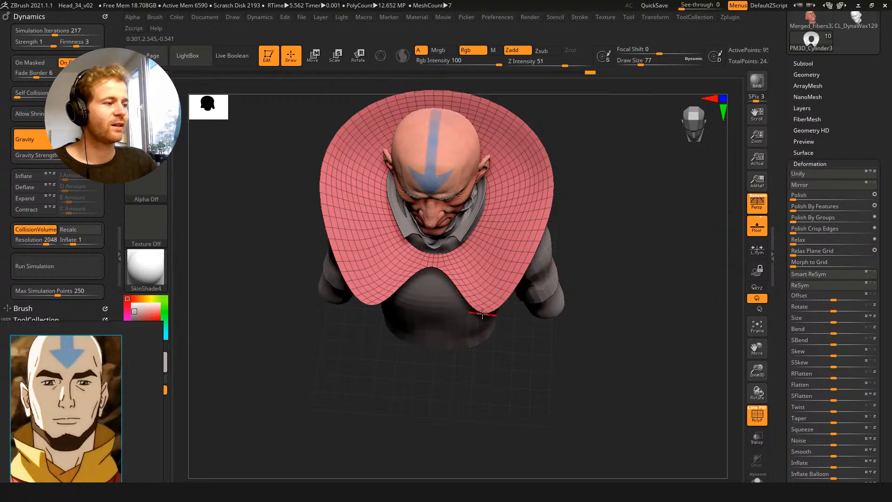
mouse_move(483, 310)
mouse_down()
mouse_move(476, 347)
mouse_move(482, 324)
mouse_up()
key(s)
click(480, 324)
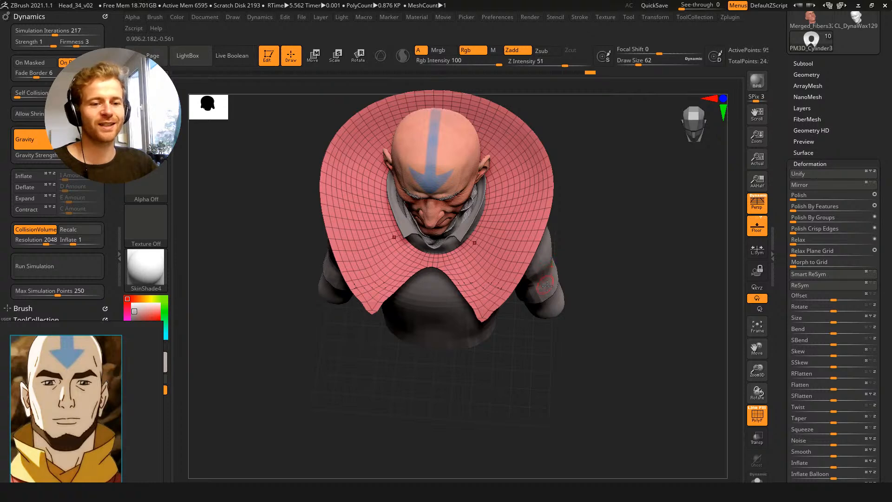
drag(558, 352, 534, 340)
drag(480, 316, 481, 307)
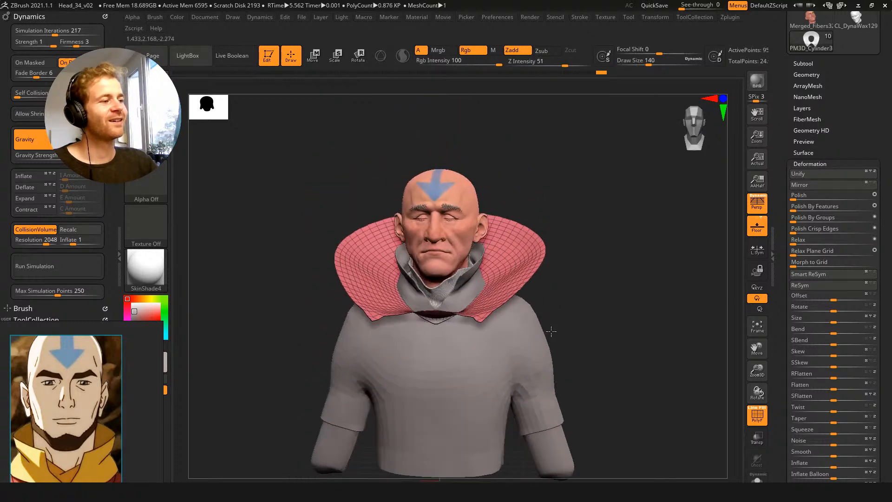
Widen the collar strip's sides over the shoulders and adjust its neck area at draw sizes 484 and 393
drag(550, 331, 589, 296)
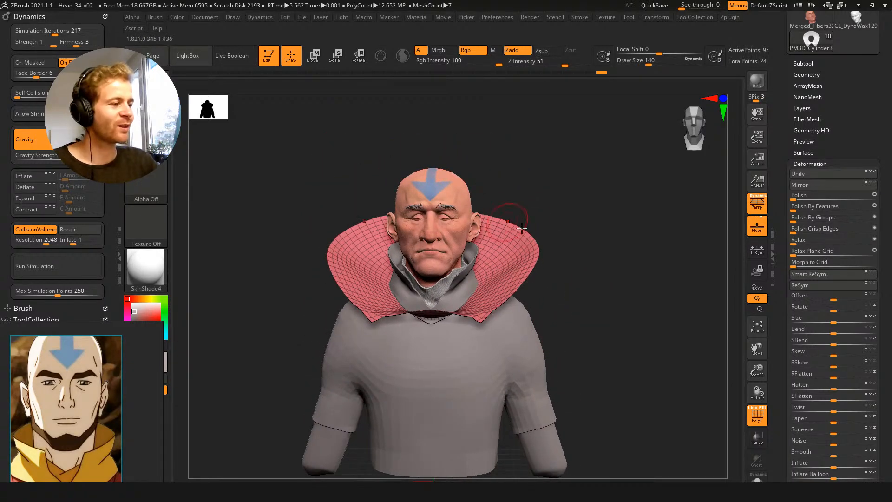
drag(573, 245, 559, 280)
key(s)
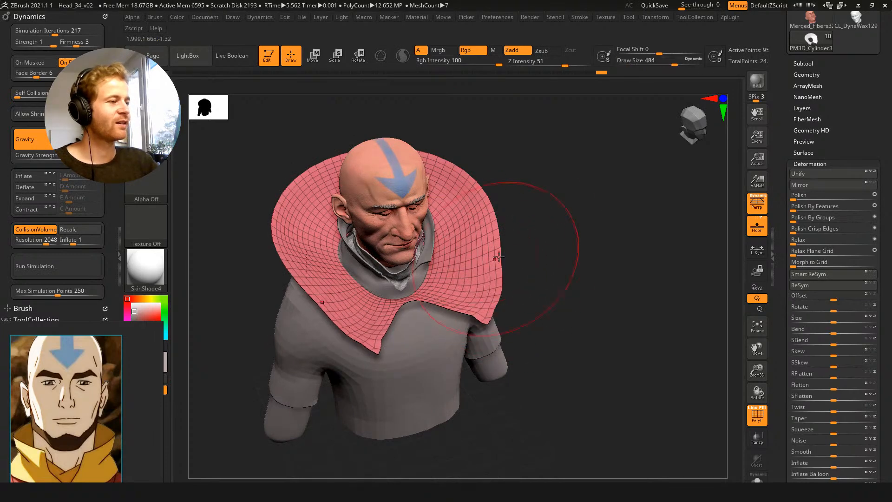
drag(576, 223, 553, 275)
key(s)
mouse_move(504, 215)
mouse_down()
mouse_move(560, 215)
mouse_move(584, 135)
mouse_move(542, 110)
mouse_move(532, 193)
mouse_up()
mouse_move(487, 167)
mouse_down()
mouse_move(484, 144)
mouse_move(553, 193)
mouse_move(446, 240)
mouse_up()
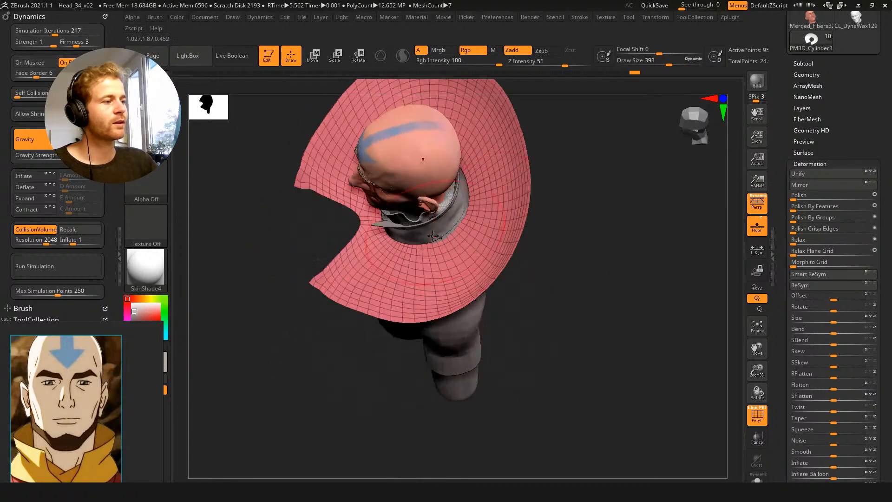
Show the full-body Aang references and broaden the collar strip's outer rim at draw size 657
drag(549, 246, 465, 325)
scroll(57, 383, down, 2)
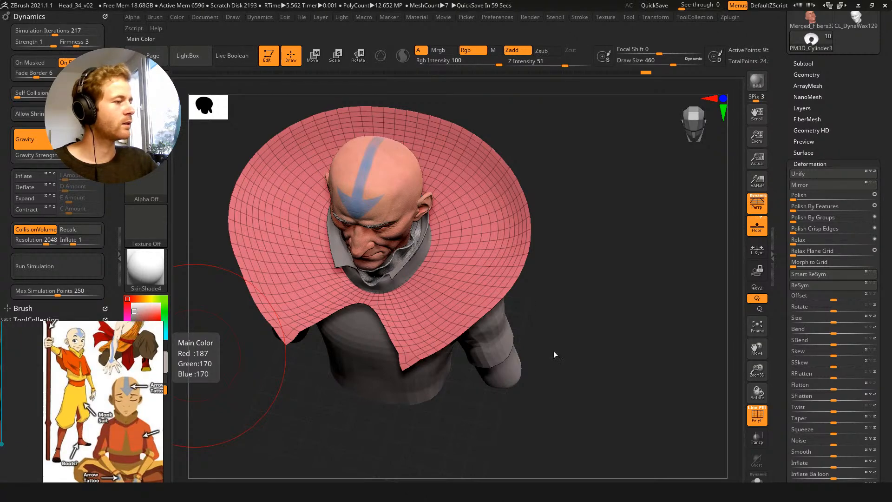
key(s)
drag(455, 336, 490, 333)
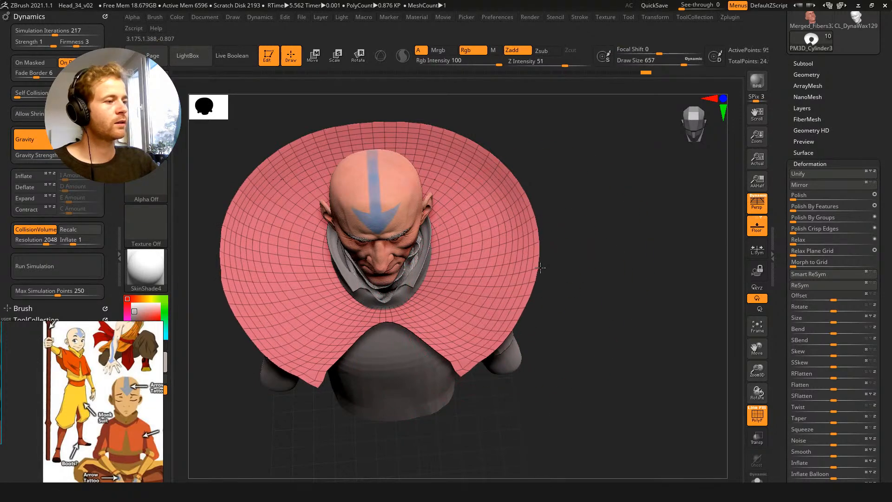
drag(538, 186, 521, 199)
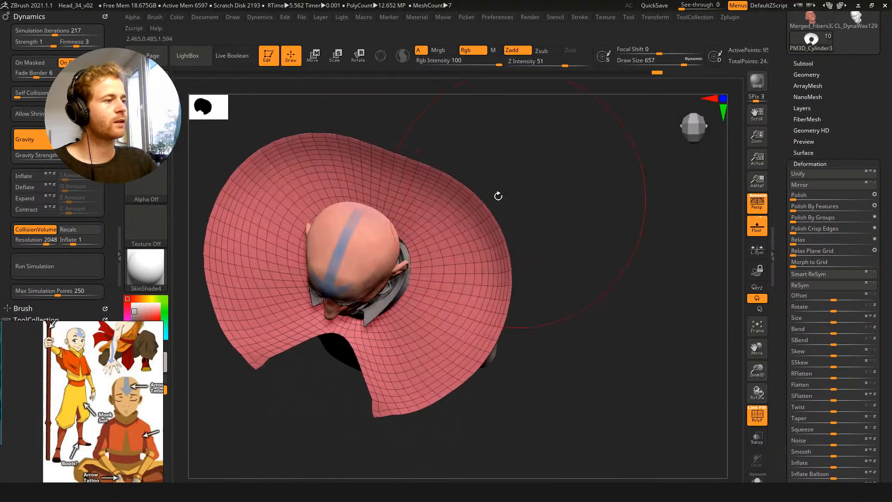
mouse_move(571, 186)
mouse_down()
mouse_move(590, 208)
mouse_move(553, 187)
mouse_up()
Reshape the collar strip's inner edge around the side and back of the neck at draw size 365
key(s)
drag(354, 249, 361, 249)
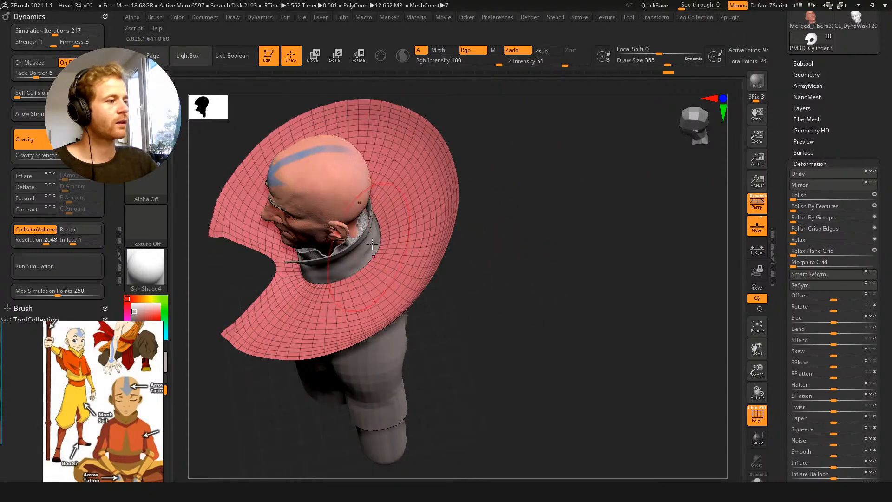
alt+drag(494, 235, 559, 299)
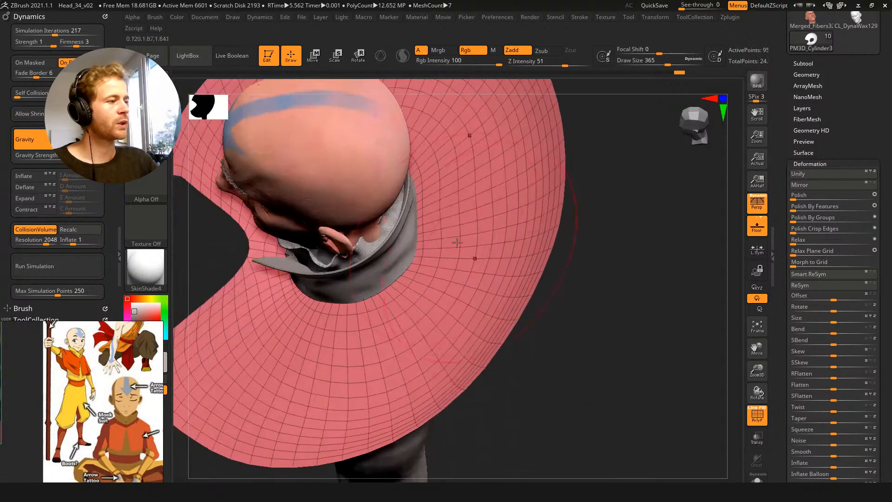
drag(548, 358, 449, 296)
drag(648, 420, 670, 320)
drag(646, 375, 486, 336)
Fit the front of the collar strip's neck opening around the shirt collar at draw sizes 154 and 212
key(s)
drag(454, 289, 439, 290)
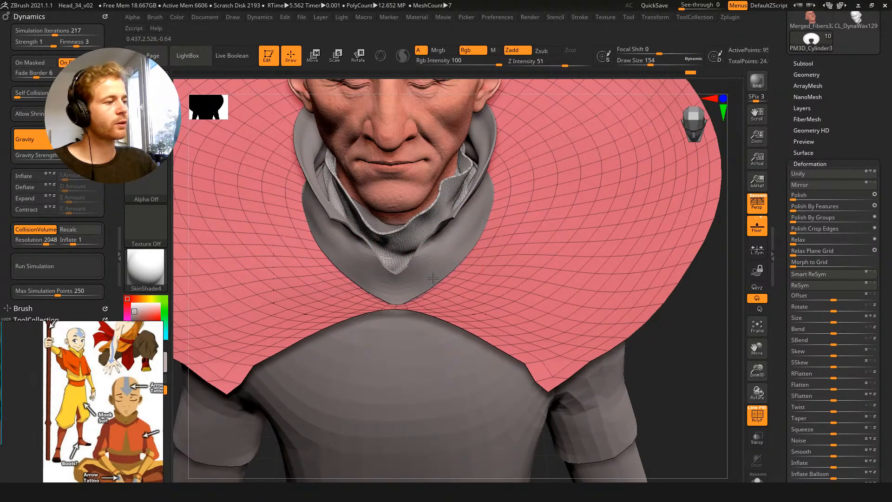
key(ctrl+z)
drag(409, 255, 399, 300)
drag(371, 442, 402, 298)
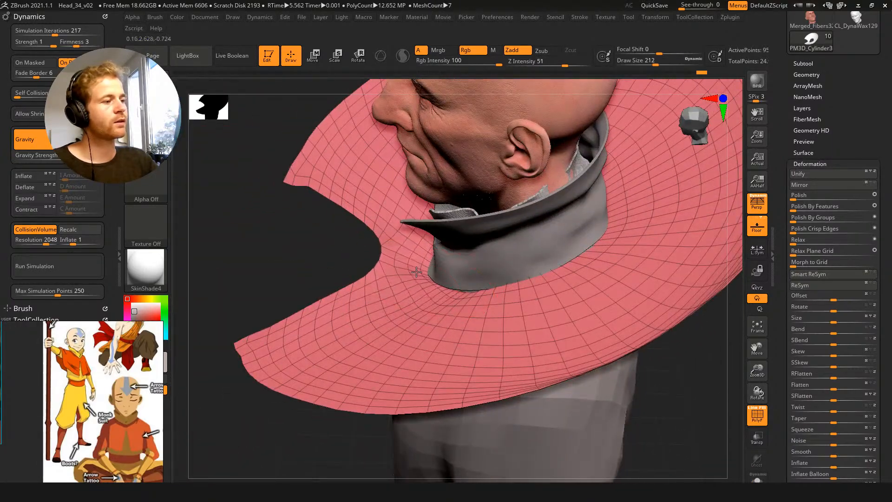
drag(417, 266, 415, 271)
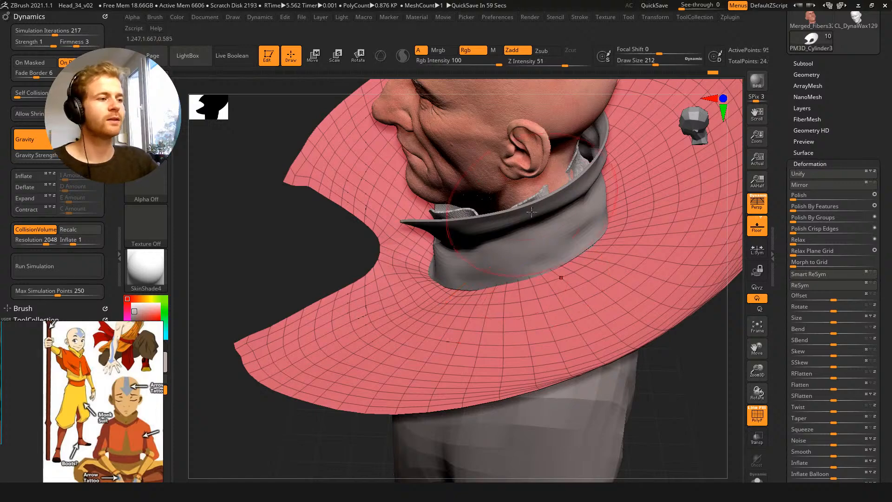
Refine the side of the collar strip's neck opening against the shirt collar at draw size 251
drag(658, 370, 692, 403)
key(s)
drag(556, 228, 561, 227)
drag(282, 334, 326, 331)
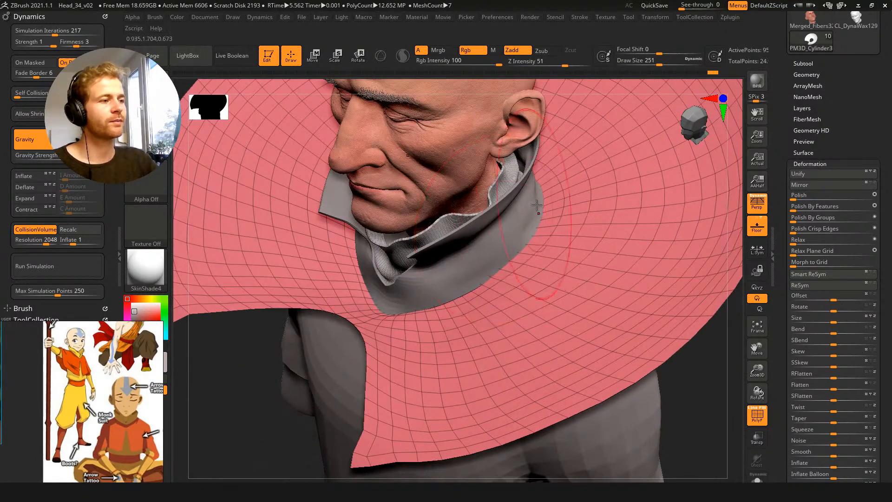
drag(693, 372, 729, 328)
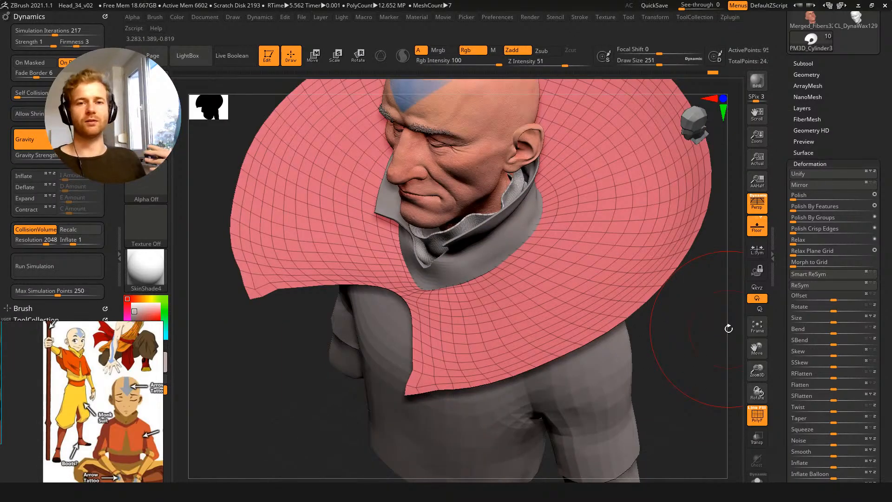
Mask the shoulder layer by feature using only its borders, leaving out groups and creases
drag(283, 328, 376, 306)
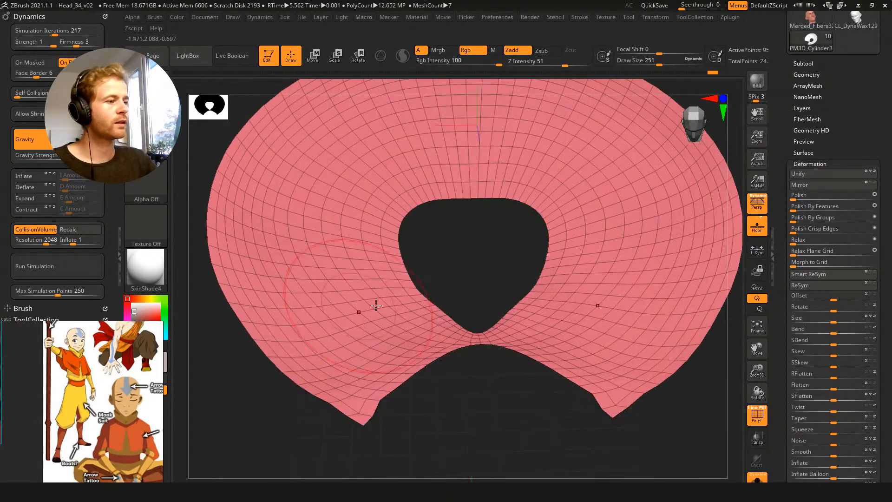
click(808, 163)
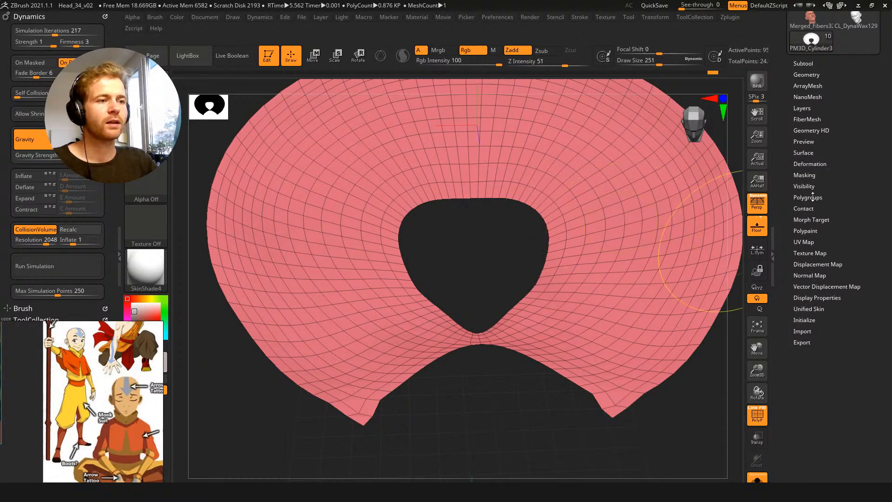
click(809, 175)
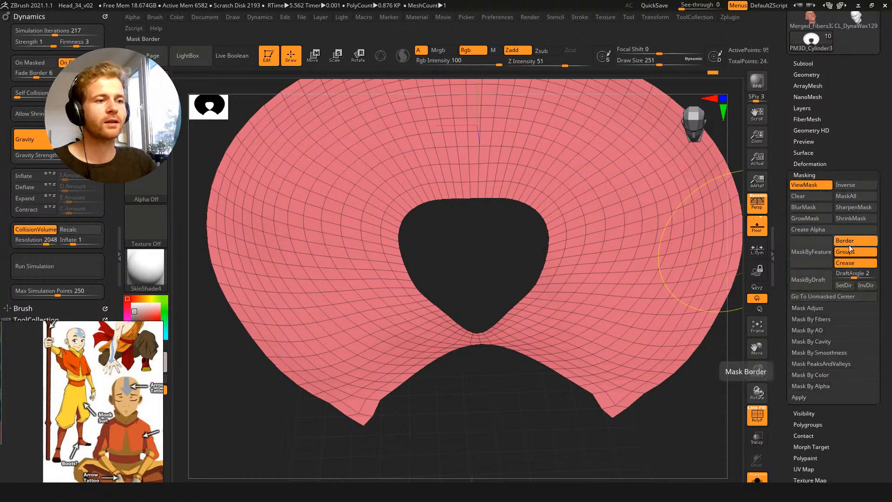
click(854, 264)
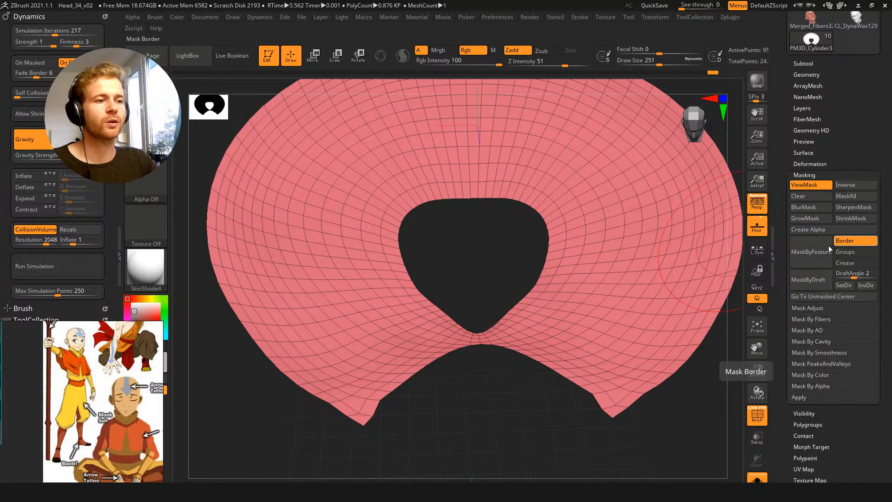
click(806, 261)
Remove the mask from the shoulder layer's outer rim, keeping a masked band only around the neck opening
mouse_move(492, 257)
mouse_down()
mouse_move(482, 242)
mouse_move(651, 283)
mouse_move(613, 412)
mouse_up()
ctrl+drag(565, 450, 398, 303)
ctrl+alt+drag(643, 433, 559, 305)
ctrl+drag(695, 354, 643, 223)
ctrl+drag(643, 144, 378, 201)
alt+drag(606, 139, 580, 99)
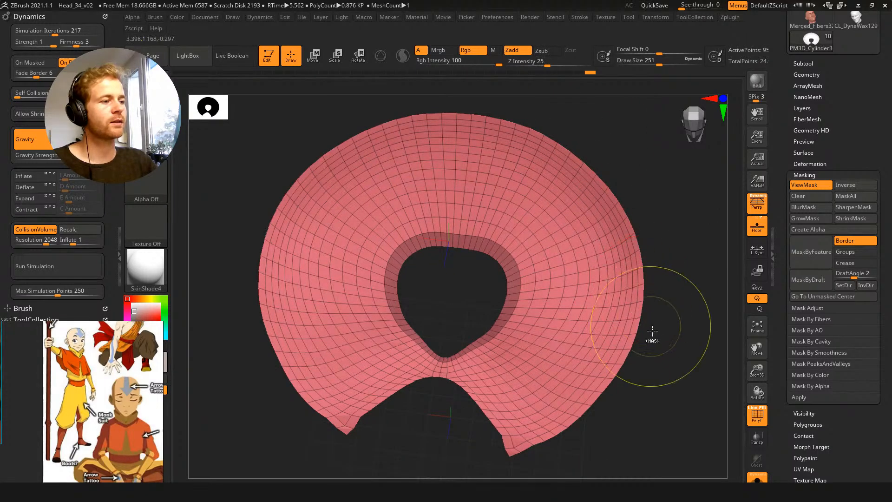
Set the dynamics Fade Border to 0 and display the subtool list
key(ctrl+alt+s)
drag(662, 400, 557, 279)
alt+drag(646, 416, 650, 305)
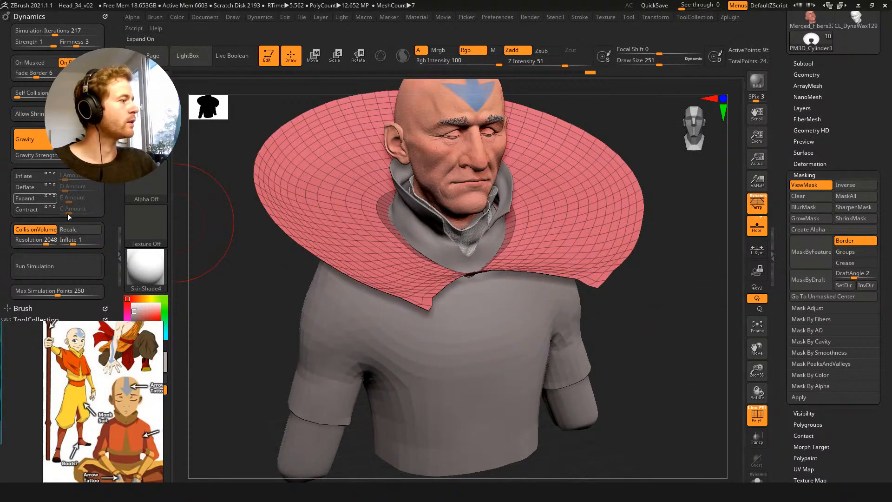
drag(33, 74, 6, 92)
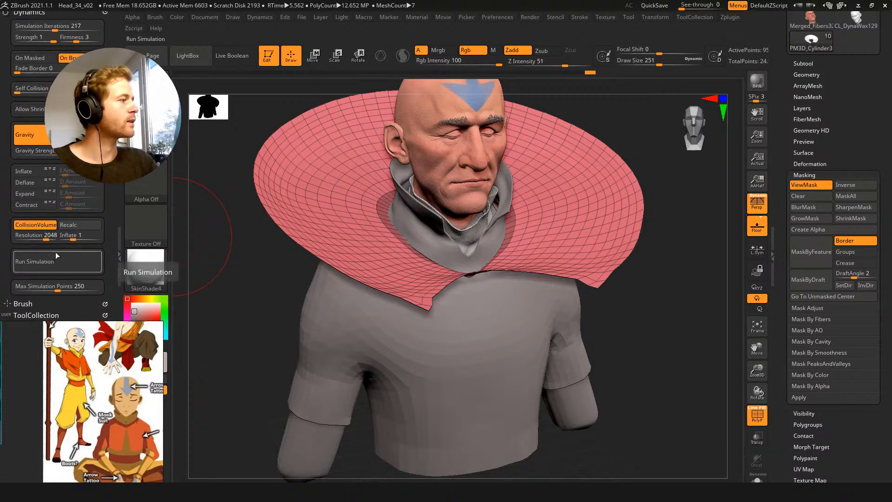
click(810, 63)
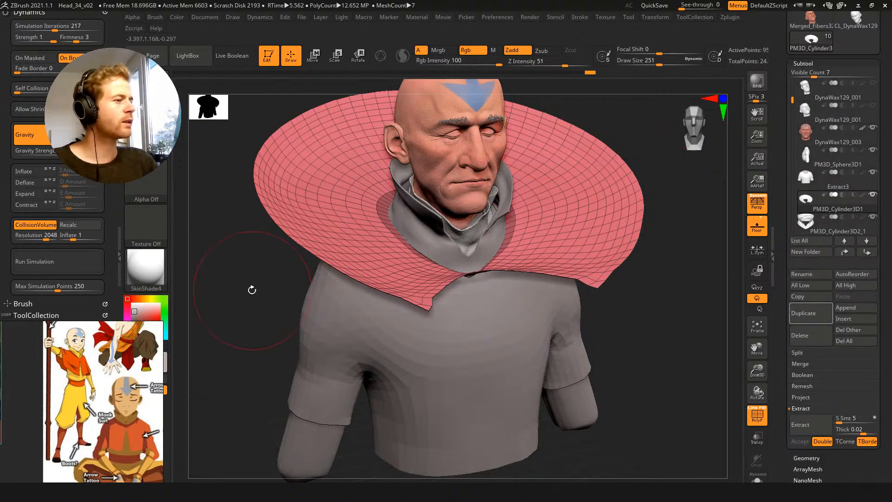
alt+right_drag(362, 259, 376, 276)
shift+drag(257, 309, 267, 307)
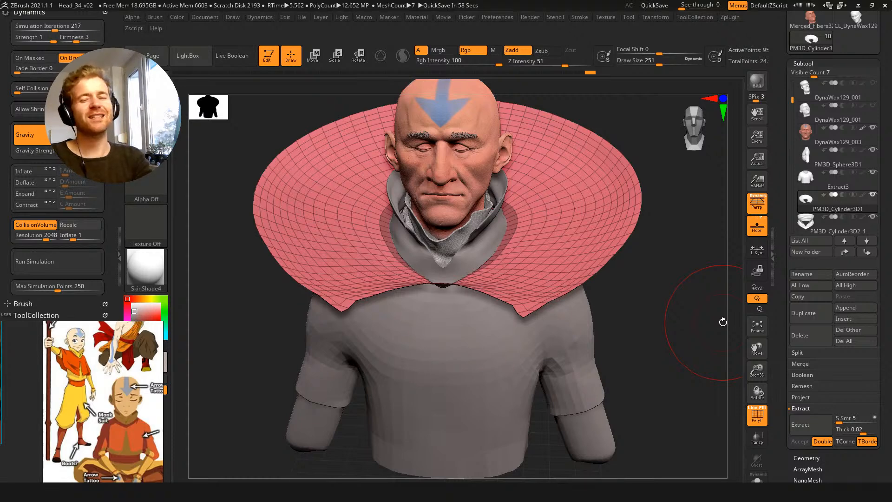
Clean up the pointed front corners and nearby rim of the shoulder layer at draw size 94
drag(641, 295, 561, 340)
key(s)
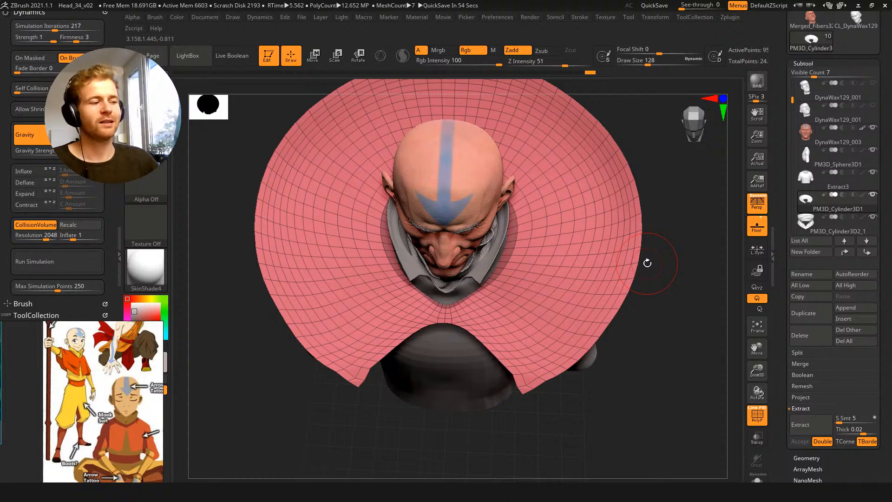
key(s)
mouse_move(514, 367)
mouse_down()
mouse_move(508, 374)
mouse_move(548, 386)
mouse_up()
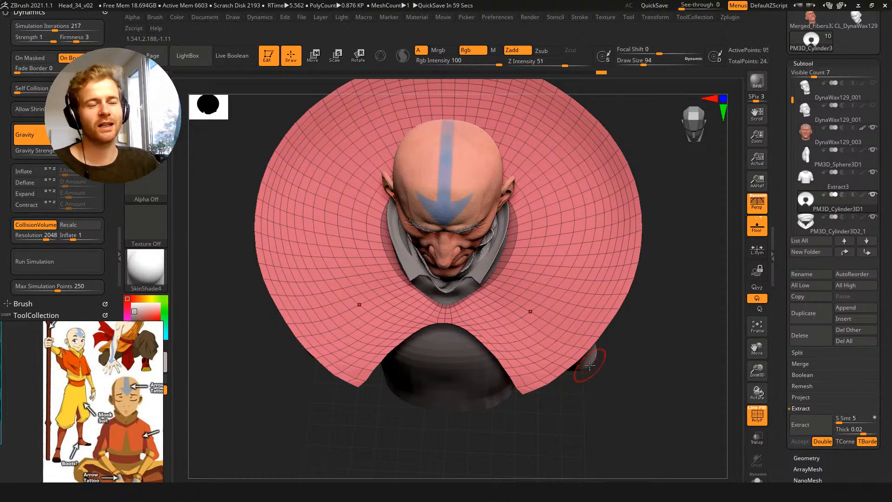
drag(641, 394, 535, 374)
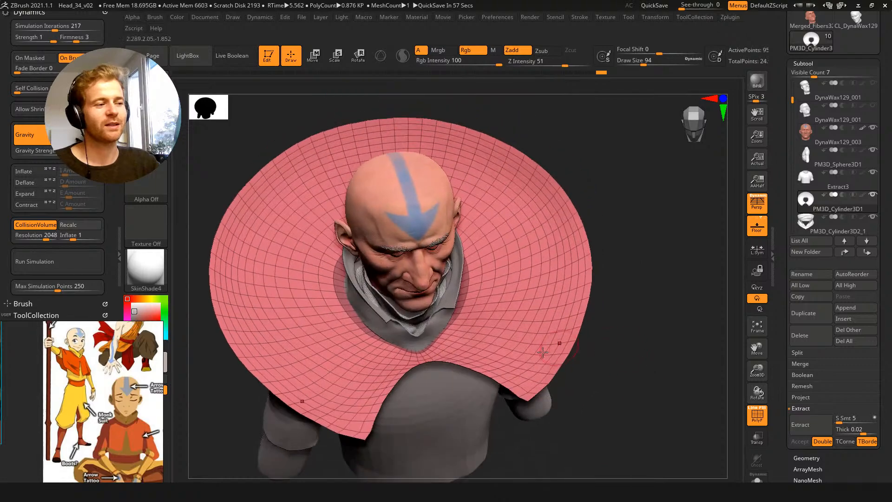
drag(590, 420, 542, 391)
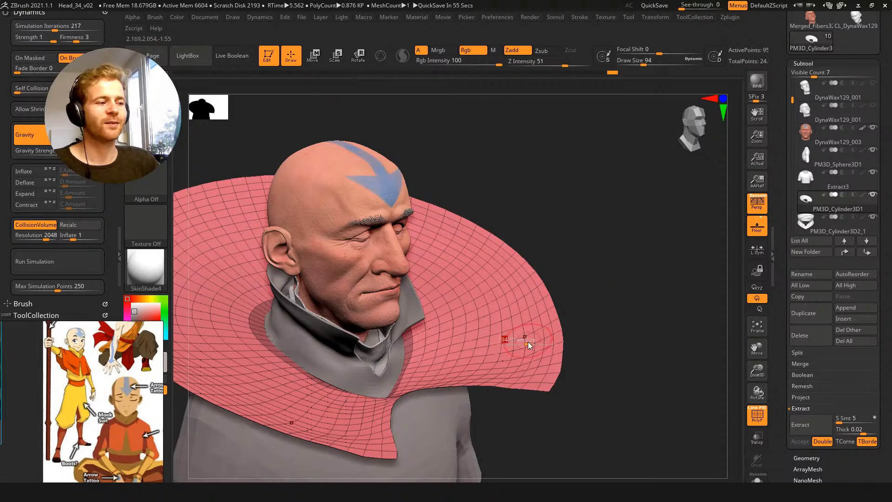
Smooth and round out the sides and back of the shoulder layer at draw size 262
key(s)
click(527, 362)
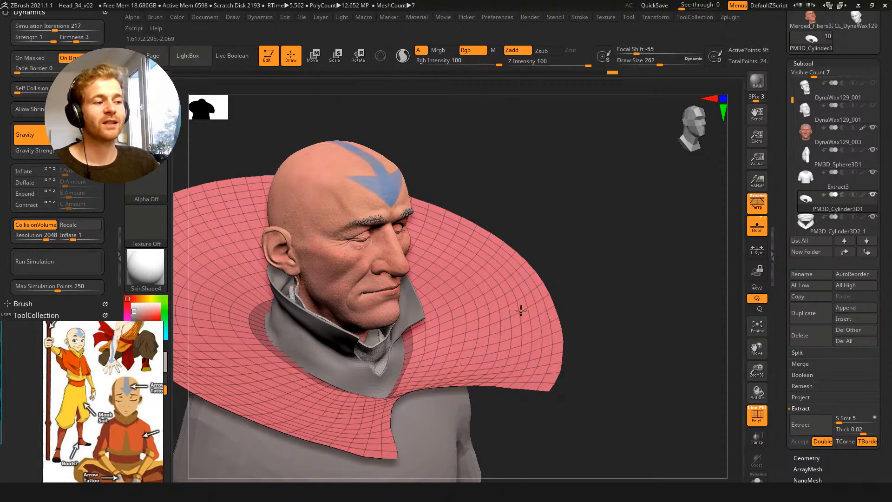
drag(574, 271, 544, 327)
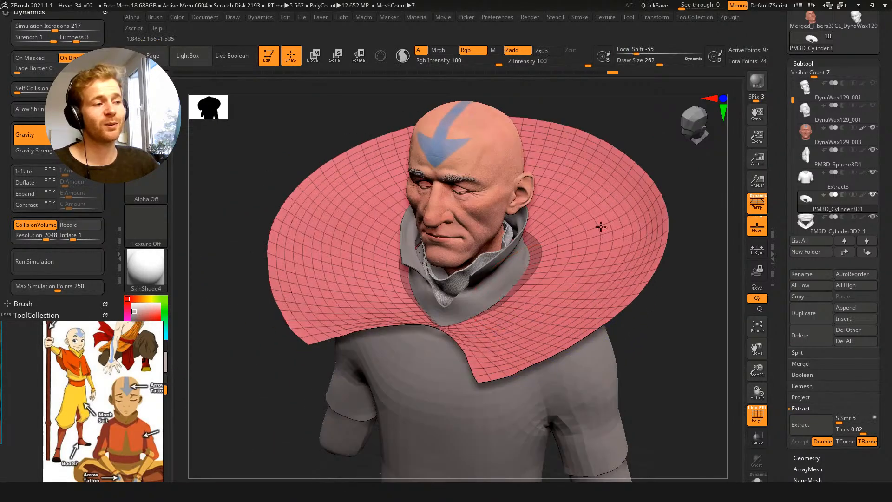
mouse_move(650, 351)
alt+mouse_down()
mouse_move(638, 362)
mouse_move(637, 260)
alt+mouse_up()
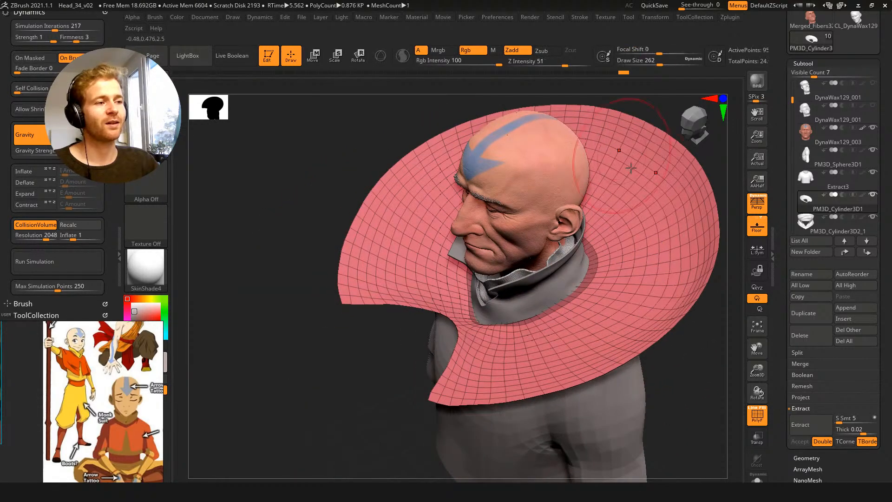
shift+drag(640, 323, 680, 276)
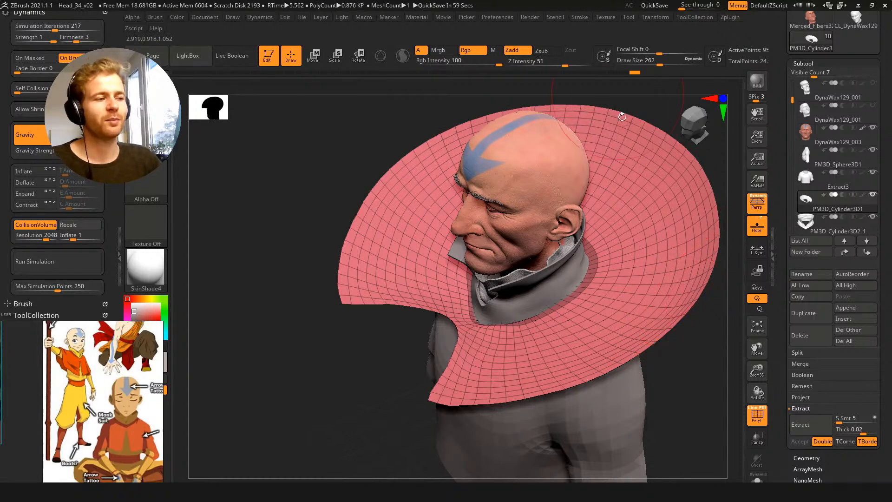
mouse_move(656, 269)
shift+mouse_down()
mouse_move(604, 148)
mouse_move(679, 191)
mouse_move(678, 320)
shift+mouse_up()
drag(693, 386, 746, 379)
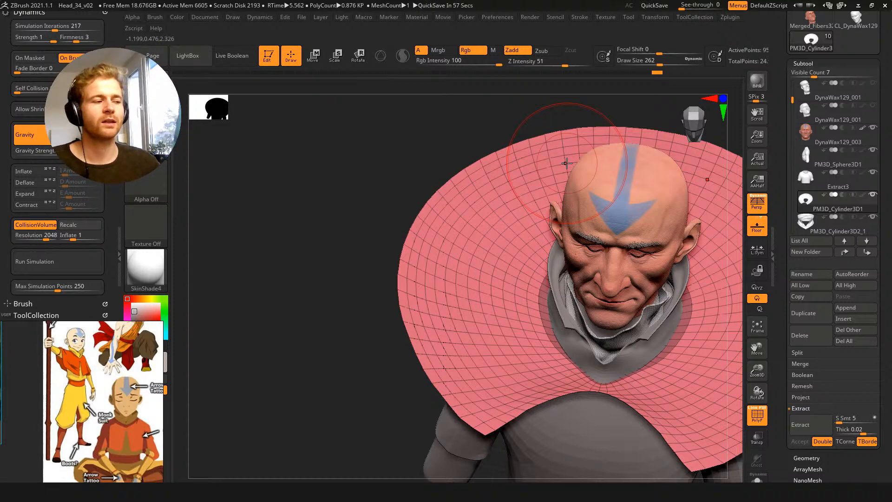
Straighten the shoulder layer's front edges toward the centre gap at draw sizes 158, 46 and 83
mouse_move(395, 368)
mouse_down()
mouse_move(385, 404)
mouse_move(369, 289)
mouse_move(568, 450)
mouse_move(576, 324)
mouse_up()
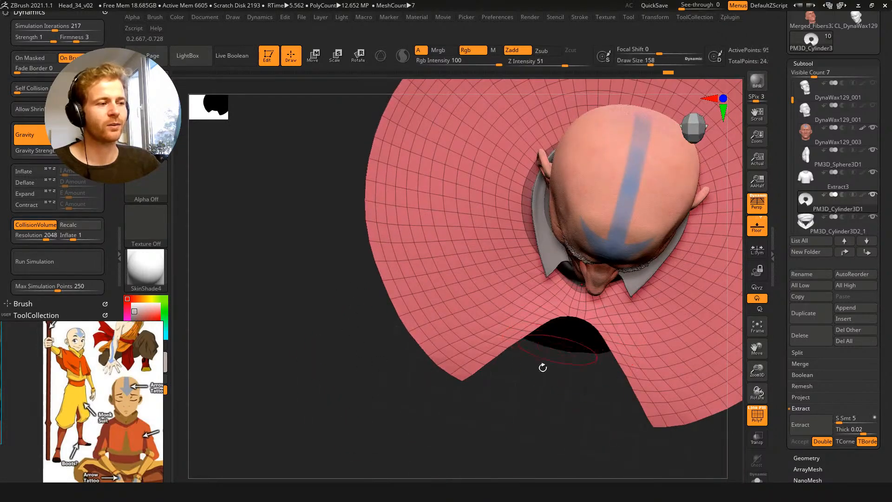
drag(533, 407, 558, 361)
key(s)
drag(574, 318, 567, 314)
key(s)
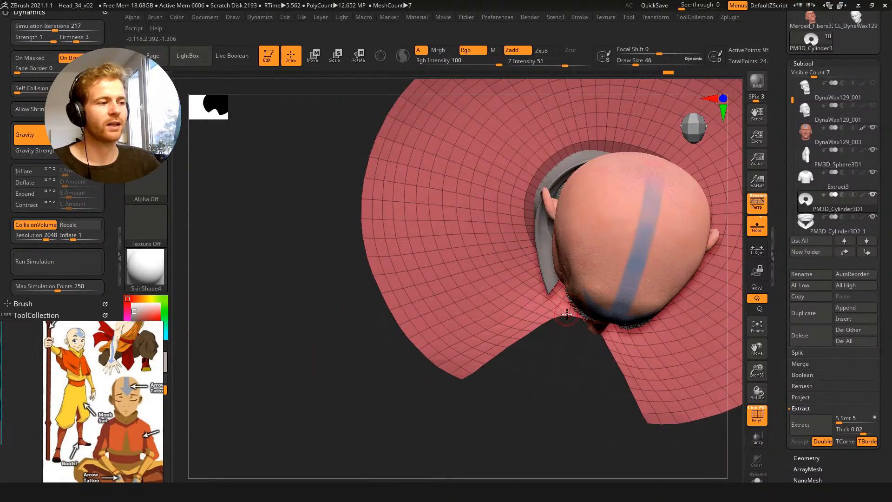
mouse_move(564, 368)
mouse_down()
mouse_move(559, 405)
mouse_move(575, 331)
mouse_move(552, 363)
mouse_move(578, 315)
mouse_move(547, 314)
mouse_up()
key(s)
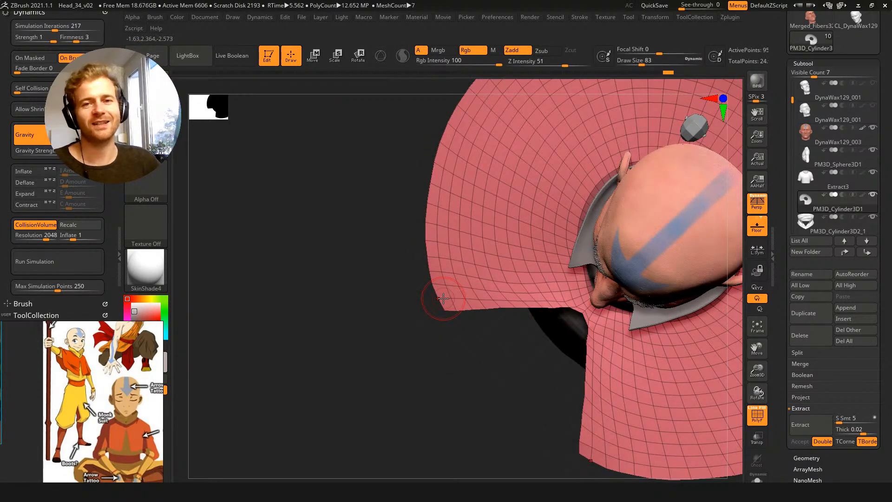
Even out the front notch and its adjoining edges on the shoulder layer at draw sizes 35, 46 and 62
mouse_move(431, 393)
mouse_down()
mouse_move(400, 341)
mouse_move(555, 319)
mouse_move(540, 311)
mouse_move(590, 325)
mouse_up()
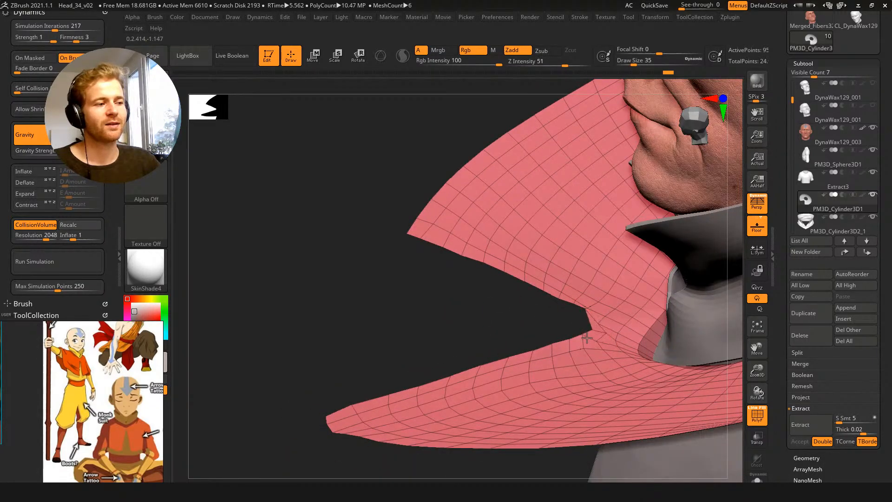
key(bracketright)
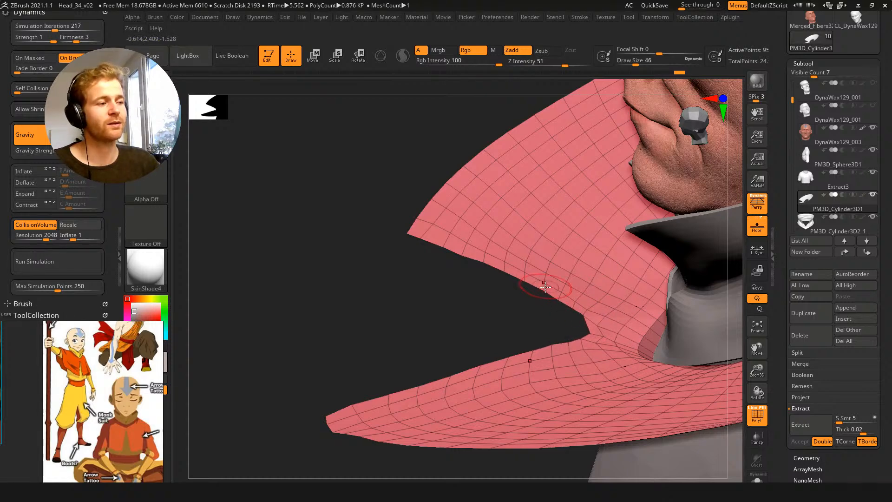
key(bracketright)
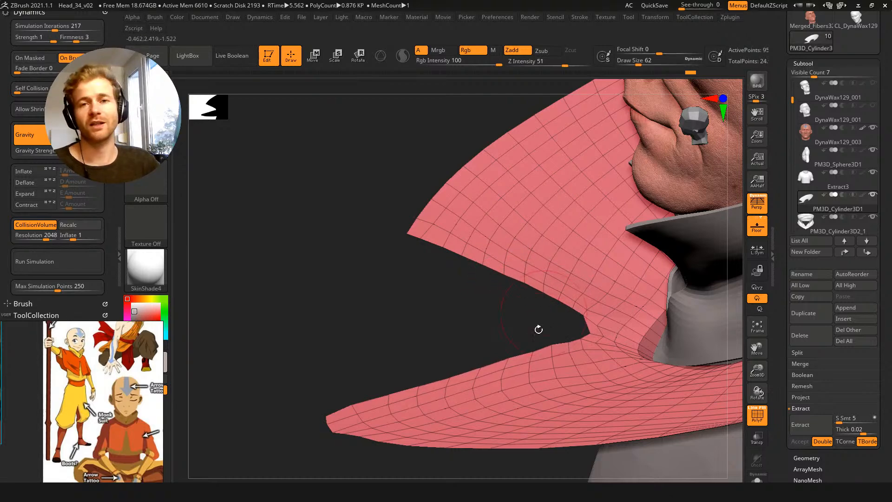
drag(490, 330, 548, 299)
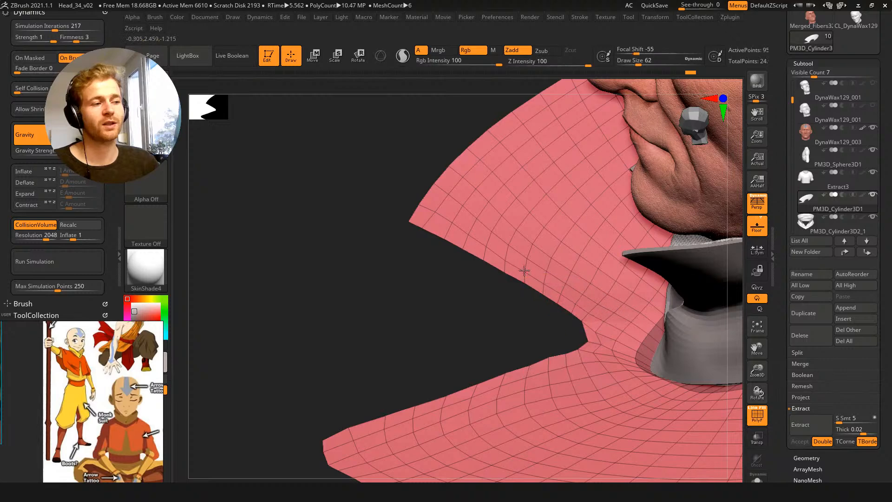
mouse_move(430, 244)
mouse_down()
mouse_move(376, 264)
mouse_move(434, 277)
mouse_move(447, 304)
mouse_move(409, 319)
mouse_move(421, 276)
mouse_move(424, 286)
mouse_move(412, 287)
mouse_move(419, 275)
mouse_up()
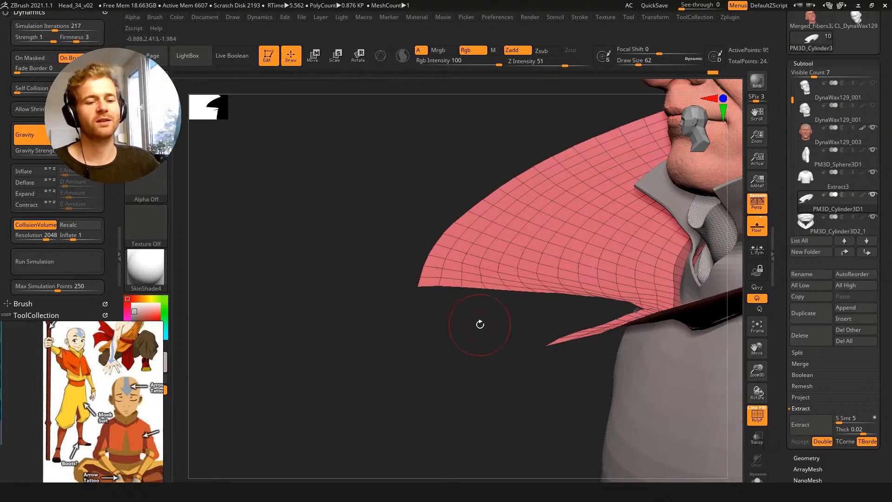
Smooth the shoulder layer's front edge beside the centre notch at draw size 51
drag(475, 356, 510, 334)
key(s)
drag(595, 317, 592, 317)
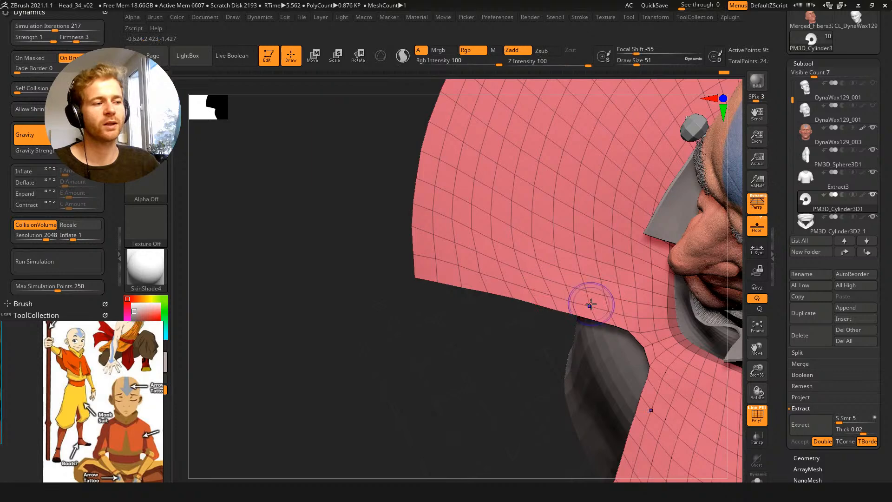
Run the cloth simulation with firmness 3 to drape the flat cape over the shoulders
alt+drag(556, 364, 479, 227)
alt+drag(325, 209, 402, 200)
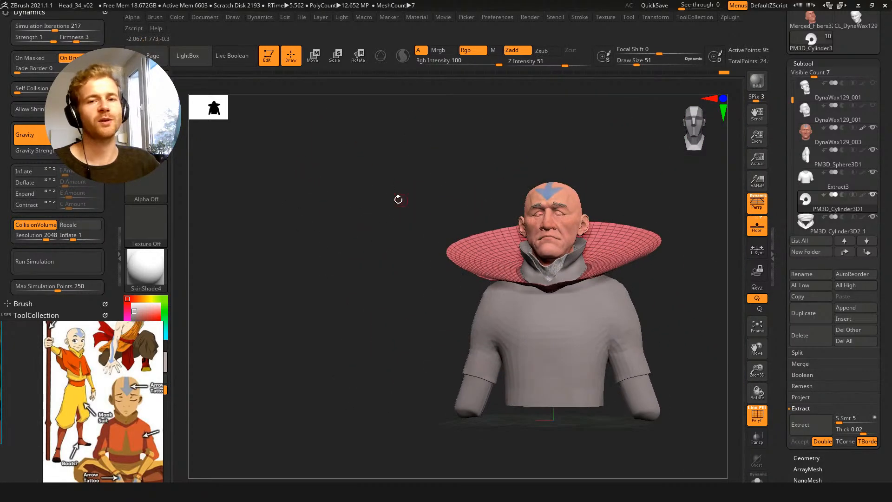
drag(313, 256, 327, 275)
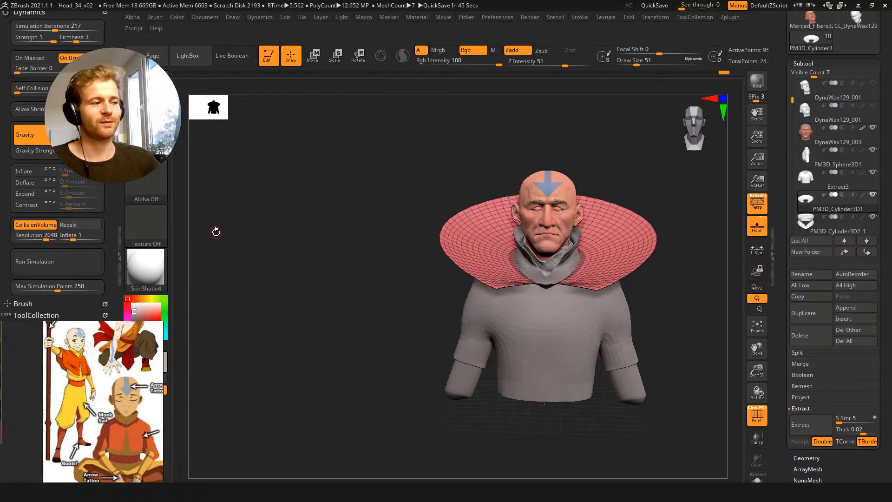
drag(309, 214, 329, 247)
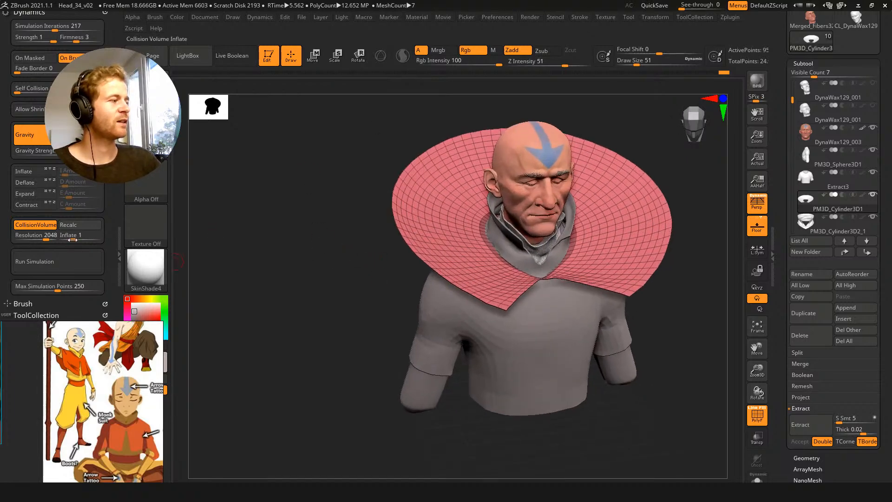
click(71, 263)
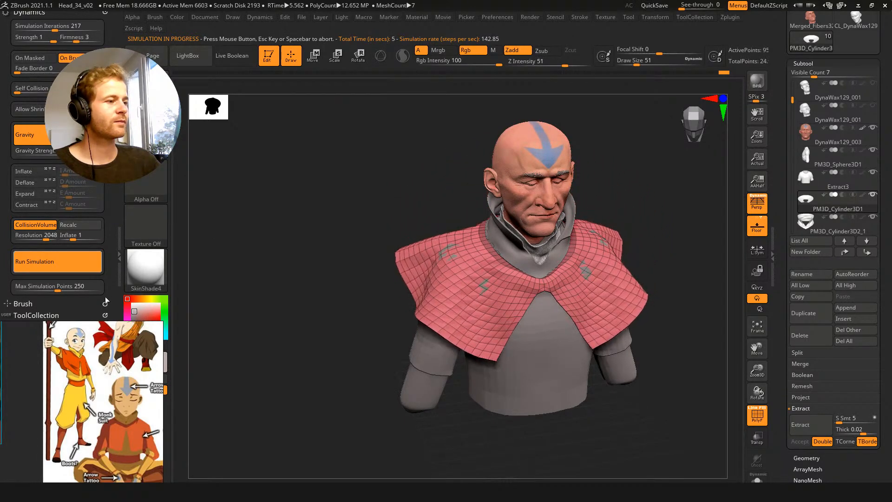
Set the simulation firmness to 2 and rerun the cloth simulation on the cape
click(60, 263)
mouse_move(325, 227)
mouse_down()
mouse_move(269, 207)
mouse_move(321, 222)
mouse_up()
click(70, 39)
drag(307, 179, 351, 201)
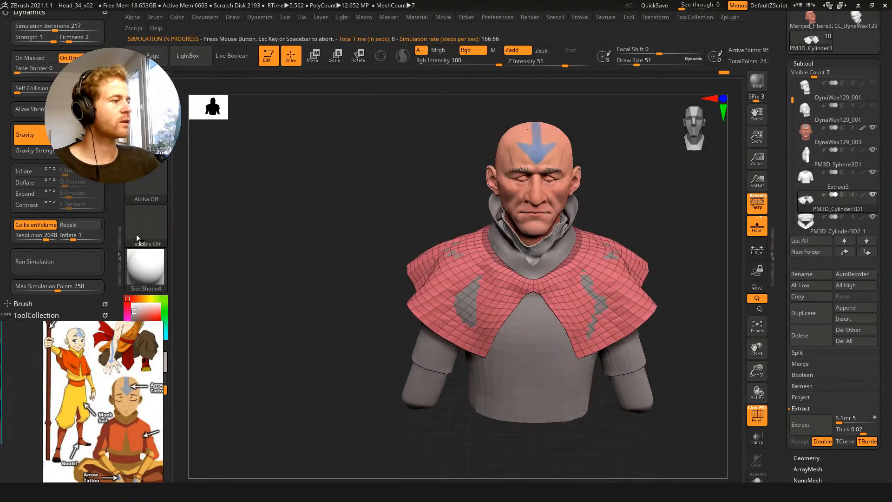
click(54, 261)
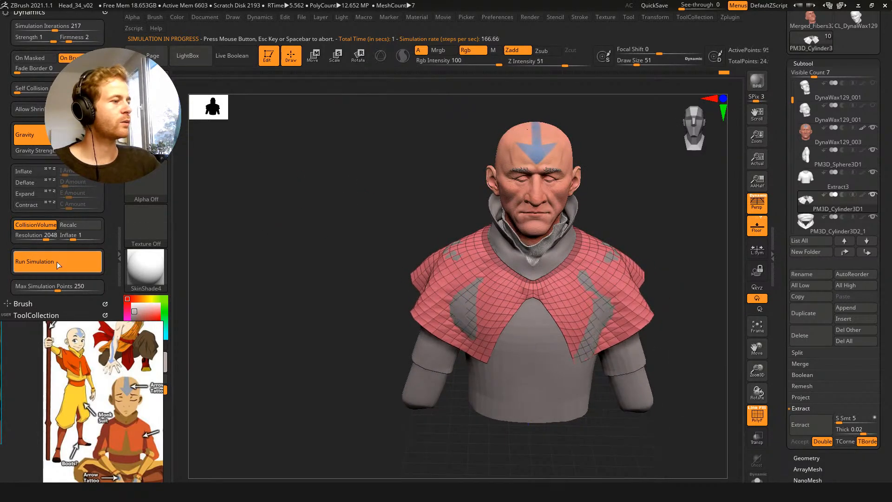
Pull the cape's front and shoulder areas outward where the shirt pokes through, enlarging the brush to a draw size of 351
mouse_move(321, 211)
mouse_down()
mouse_move(333, 199)
mouse_move(344, 223)
mouse_up()
key(s)
drag(568, 317, 580, 316)
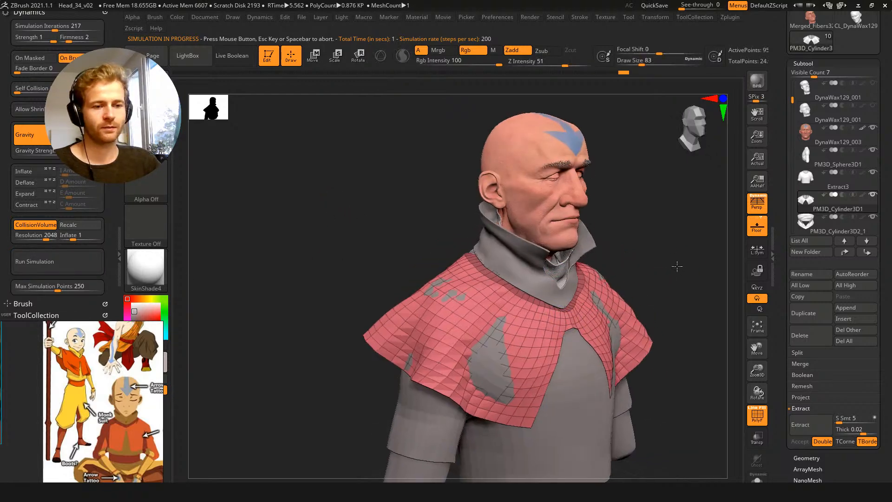
drag(701, 246, 639, 190)
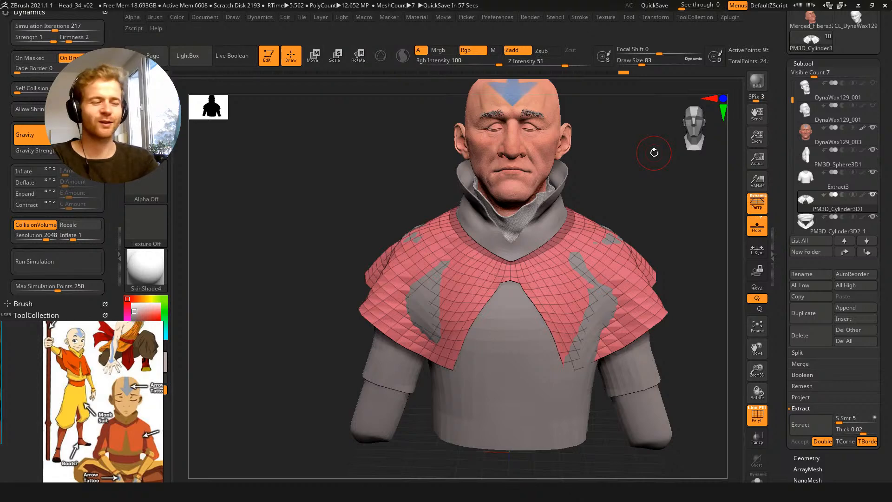
key(s)
mouse_move(574, 347)
mouse_down()
mouse_move(610, 347)
mouse_move(588, 364)
mouse_up()
right_drag(587, 364, 519, 359)
drag(621, 321, 620, 315)
right_drag(469, 274, 483, 263)
drag(576, 313, 579, 315)
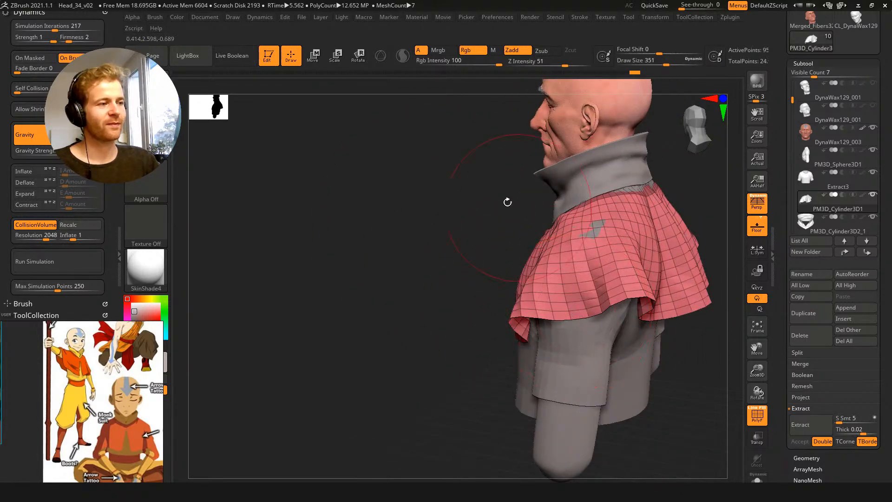
Shape the side and back of the cape away from the body with the draw size raised to 437
drag(515, 205, 470, 203)
drag(618, 236, 624, 234)
mouse_move(516, 154)
mouse_down()
mouse_move(455, 140)
mouse_move(435, 180)
mouse_up()
key(s)
drag(575, 240, 542, 203)
alt+drag(445, 119, 418, 136)
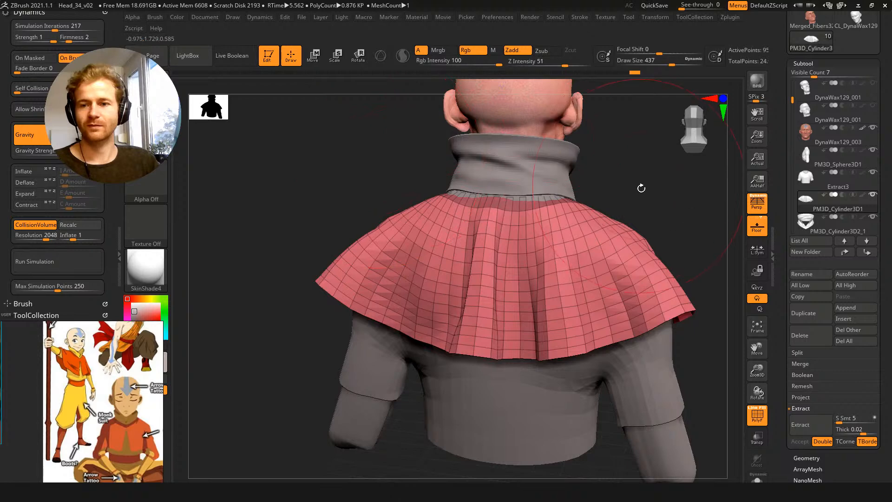
Pull the cape's front panels outward over the remaining shirt intersections using a draw size of 268
mouse_move(652, 198)
mouse_down()
mouse_move(612, 211)
mouse_move(437, 181)
mouse_move(460, 207)
mouse_move(549, 255)
mouse_up()
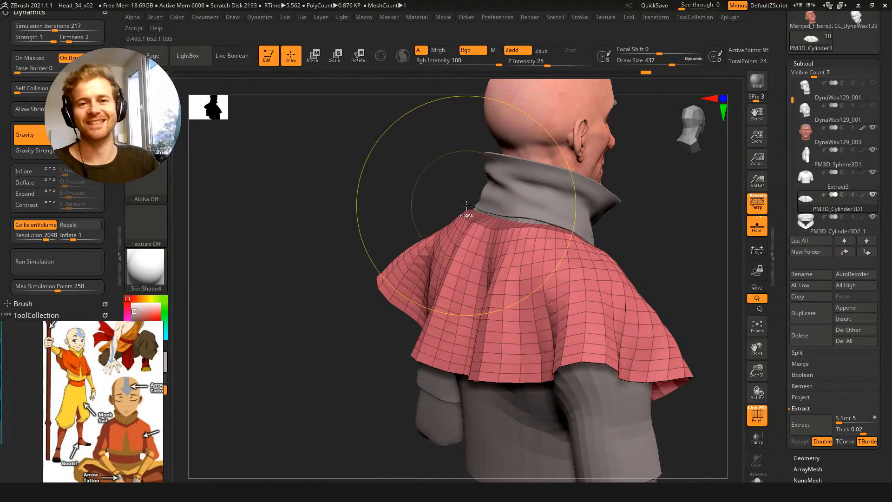
mouse_move(465, 172)
mouse_down()
mouse_move(404, 163)
mouse_move(414, 163)
mouse_move(349, 179)
mouse_up()
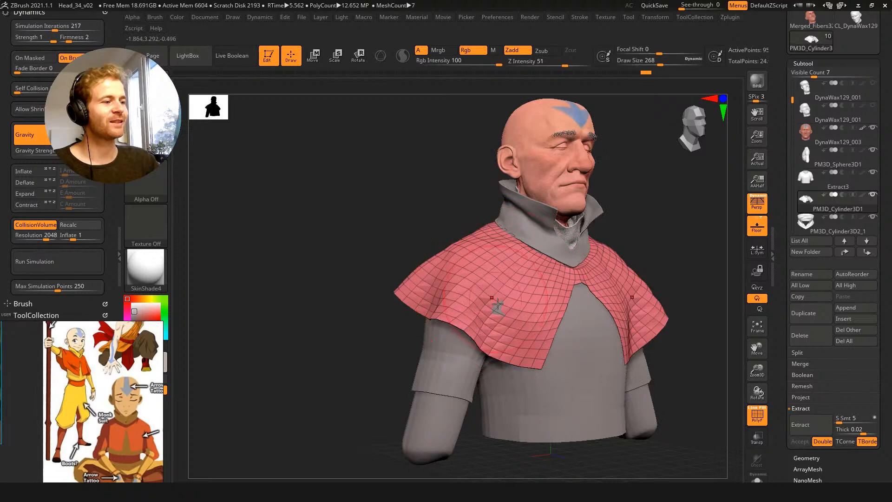
drag(436, 189, 390, 201)
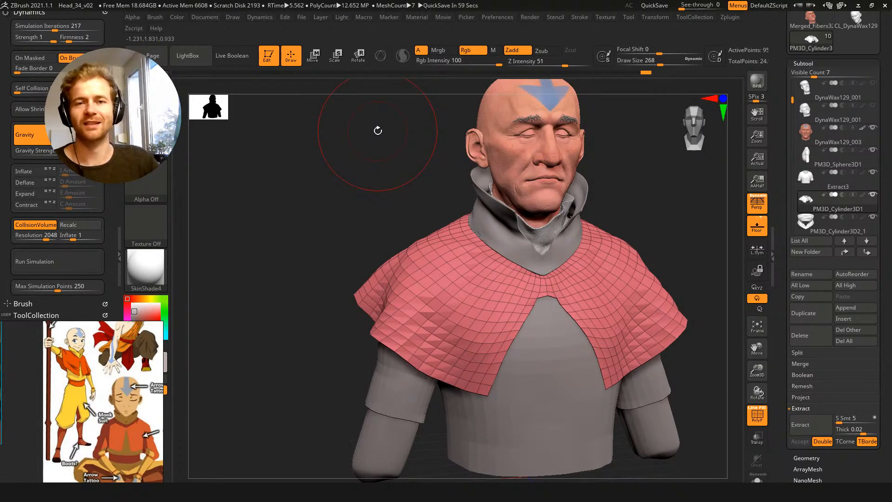
mouse_move(400, 201)
mouse_down()
mouse_move(374, 193)
mouse_move(442, 187)
mouse_up()
Mask the cape except for a band at the back of the neck, fit that band to the collar and clear the mask
ctrl+click(443, 186)
drag(321, 231, 320, 228)
key(s)
click(319, 226)
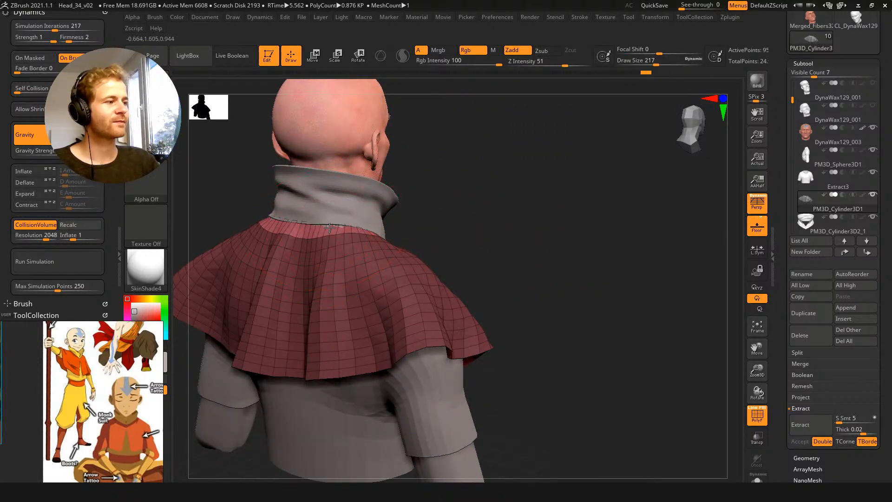
mouse_move(496, 235)
mouse_down()
mouse_move(502, 241)
mouse_move(537, 229)
mouse_move(564, 205)
mouse_move(492, 199)
mouse_up()
ctrl+click(289, 162)
Refine the cape's drape around the shoulders with a draw size of 305
mouse_move(289, 163)
mouse_down()
mouse_move(361, 103)
mouse_move(336, 119)
mouse_up()
key(s)
click(406, 293)
drag(406, 296, 403, 299)
key(f)
drag(335, 165, 402, 103)
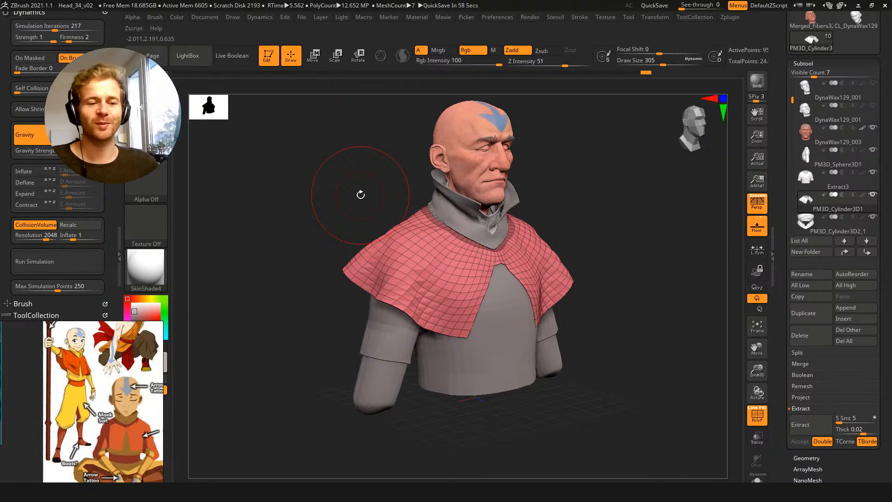
drag(323, 234, 366, 146)
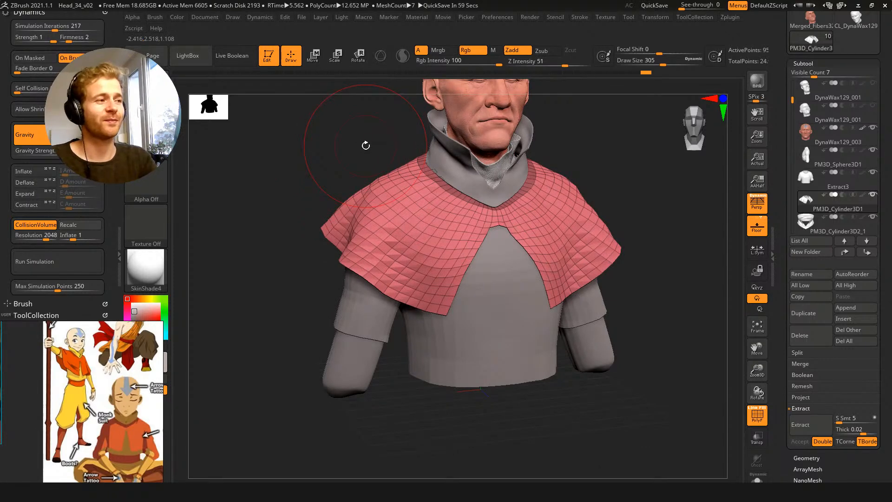
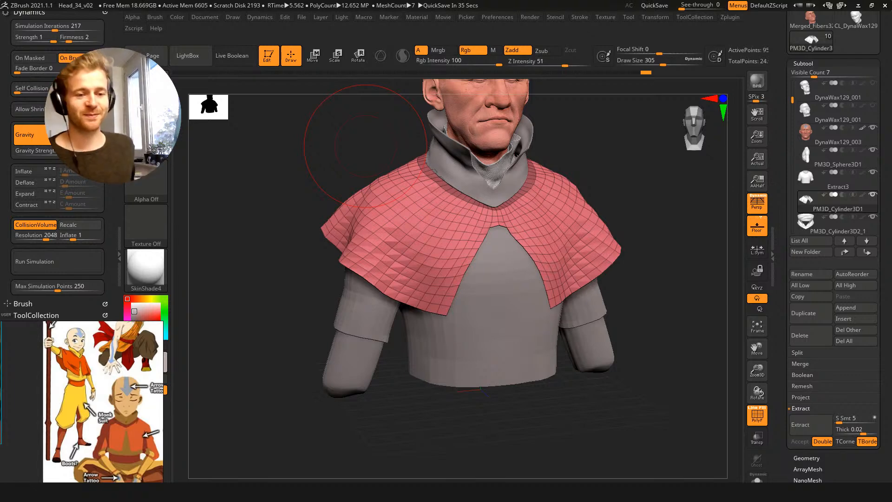
Reshape the top of the cape's front opening with the draw size reduced to 33
drag(303, 189, 284, 219)
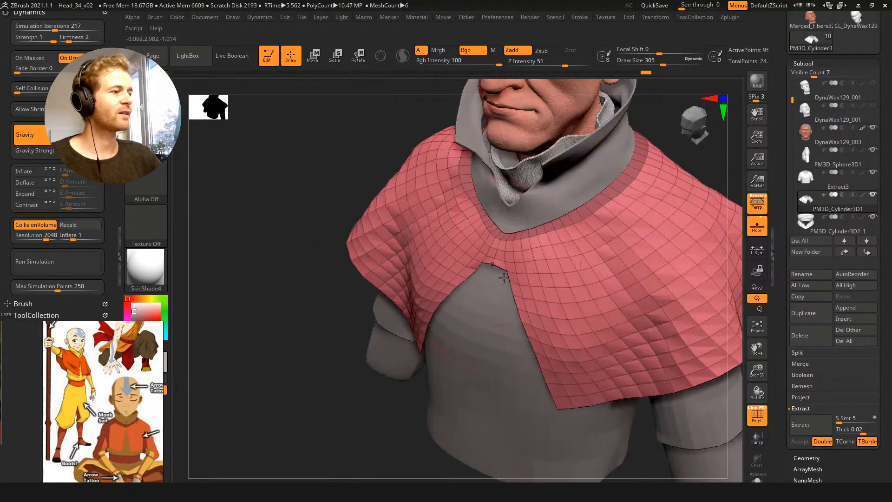
key(s)
drag(496, 276, 458, 267)
key(s)
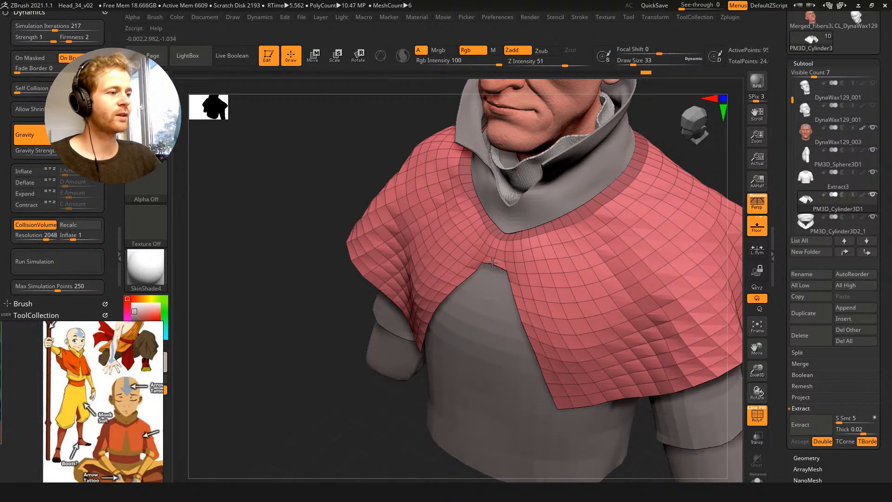
mouse_move(387, 209)
mouse_down()
mouse_move(379, 184)
mouse_move(469, 223)
mouse_move(484, 288)
mouse_up()
key(s)
key(s)
Subdivide the cape once and run the cloth simulation with a firmness of 1
drag(411, 244, 434, 170)
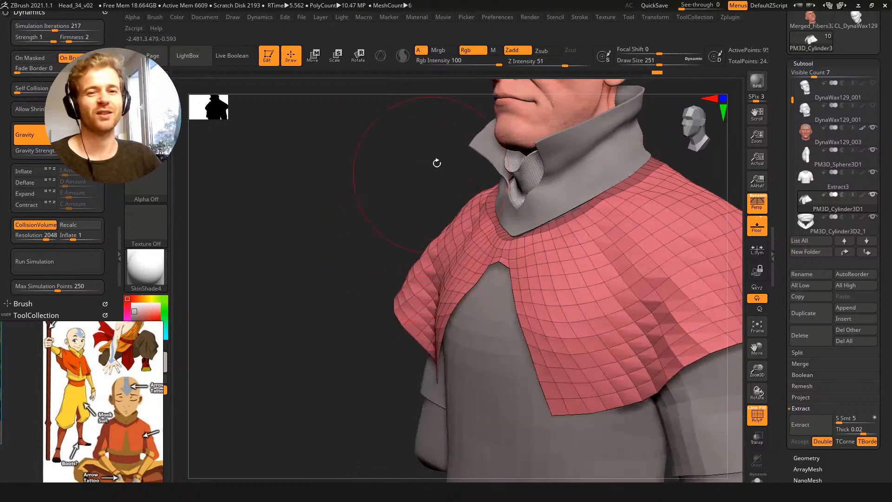
mouse_move(349, 208)
mouse_down()
mouse_move(363, 207)
mouse_move(363, 198)
mouse_move(343, 181)
mouse_move(399, 177)
mouse_move(348, 195)
mouse_up()
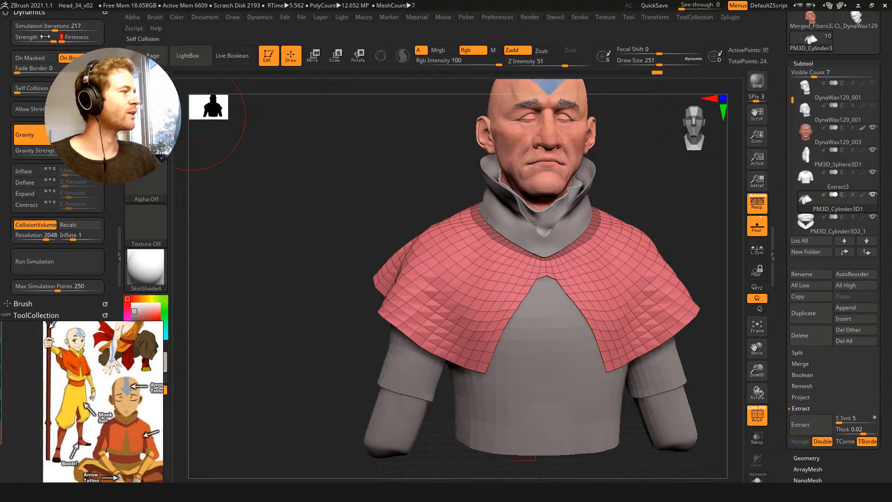
click(55, 263)
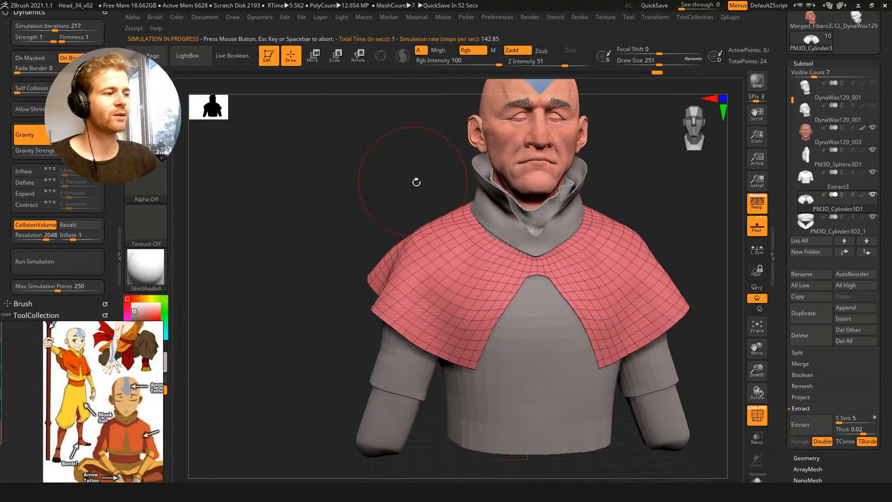
Widen the cape's shoulders and flare its hem at front and back with a draw size of 533
mouse_move(329, 185)
mouse_down()
mouse_move(349, 191)
mouse_move(354, 224)
mouse_up()
key(s)
drag(400, 291, 422, 290)
mouse_move(347, 281)
mouse_down()
mouse_move(407, 293)
mouse_move(384, 301)
mouse_move(375, 186)
mouse_move(361, 168)
mouse_up()
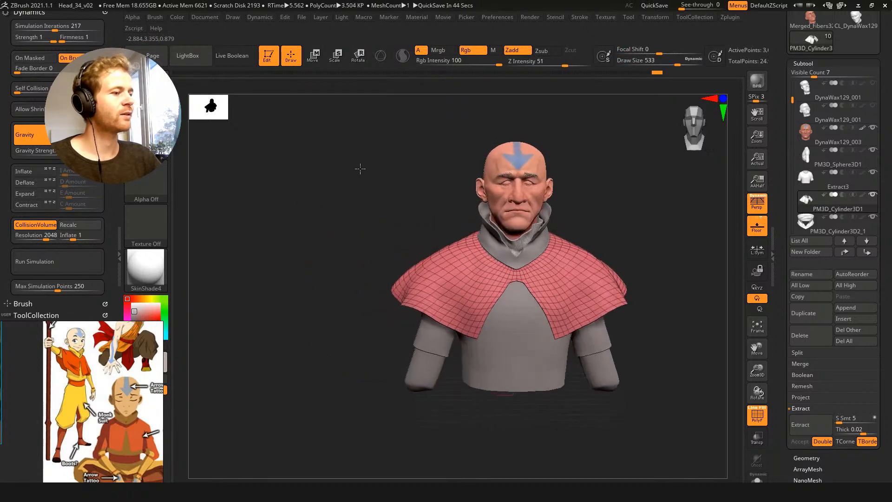
drag(446, 318, 461, 336)
drag(349, 249, 442, 245)
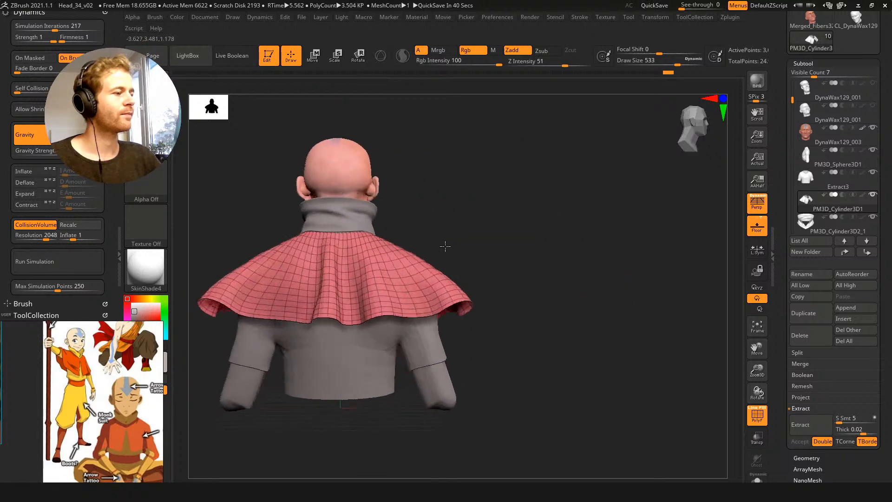
mouse_move(416, 273)
mouse_down()
mouse_move(390, 233)
mouse_move(316, 196)
mouse_move(378, 191)
mouse_move(442, 283)
mouse_move(525, 150)
mouse_move(544, 167)
mouse_up()
key(w)
key(q)
alt+drag(346, 90, 285, 165)
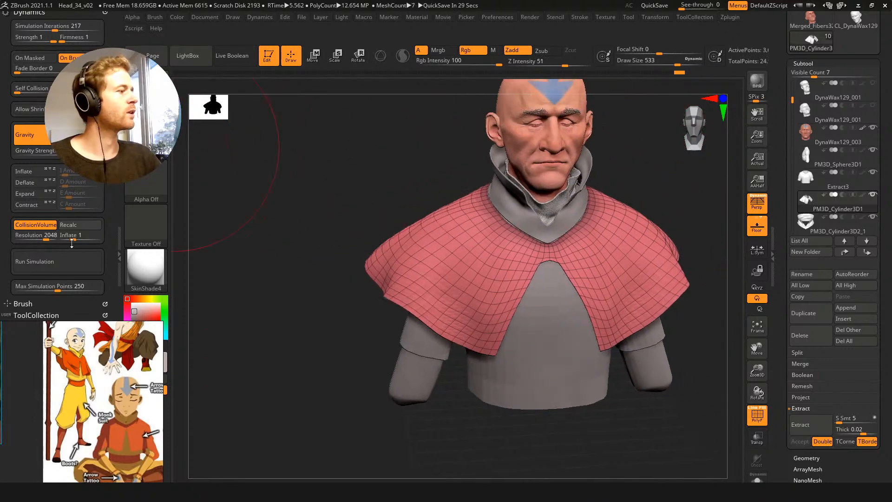
Rerun the cloth simulation and pull the cape outward over the upper arms and chest with a draw size of 620
click(55, 262)
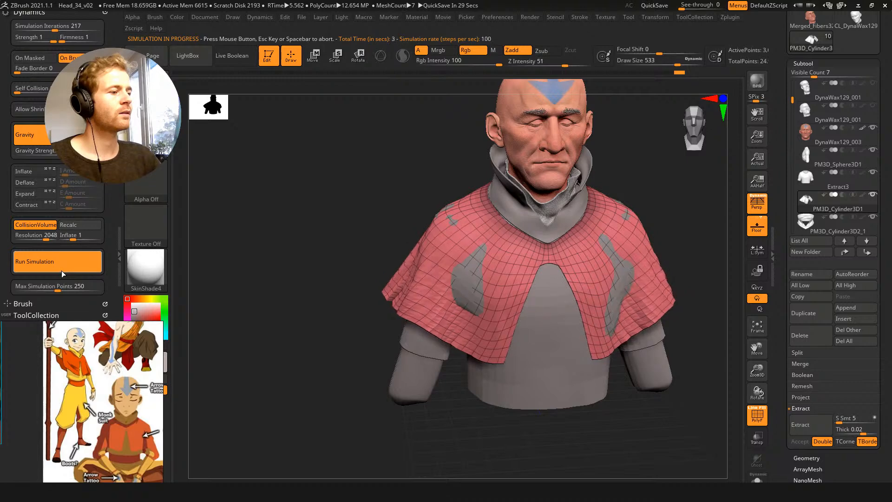
mouse_move(408, 261)
mouse_down()
mouse_move(381, 238)
mouse_move(420, 247)
mouse_move(473, 312)
mouse_move(383, 251)
mouse_move(418, 224)
mouse_move(321, 174)
mouse_move(338, 143)
mouse_move(599, 214)
mouse_move(578, 204)
mouse_move(541, 158)
mouse_move(521, 203)
mouse_move(532, 209)
mouse_up()
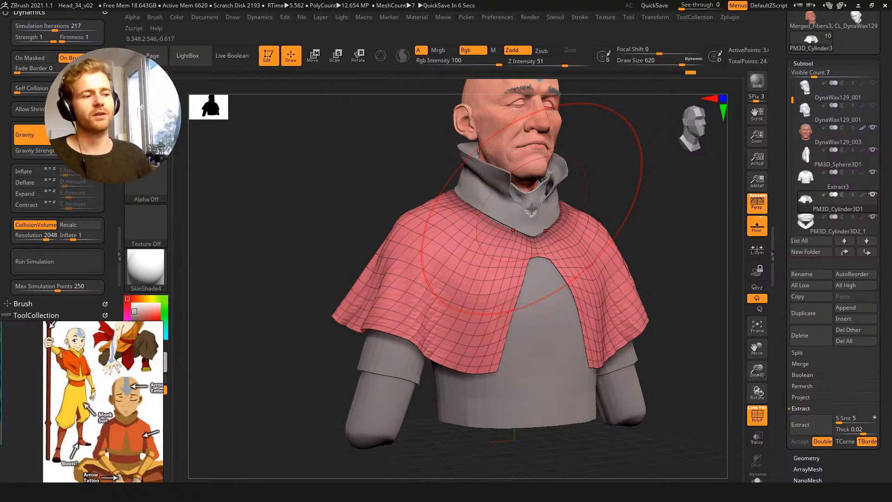
shift+drag(368, 199, 652, 269)
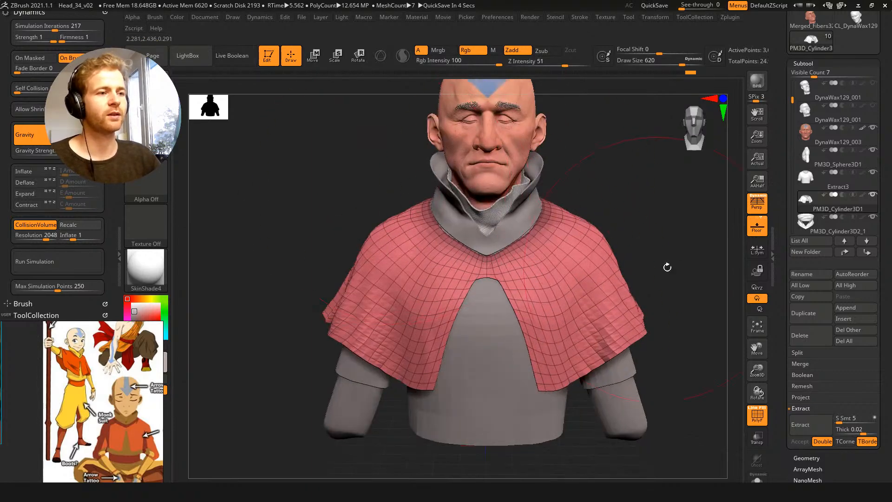
alt+drag(644, 210, 626, 148)
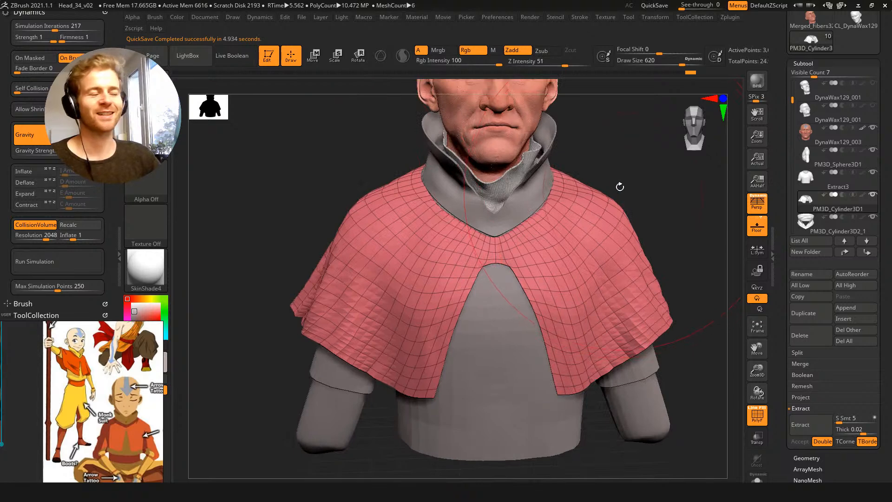
Fit the cape's neckline to the collar, using a draw size of 197 at the front and 257 at the back
key(s)
drag(551, 205, 524, 203)
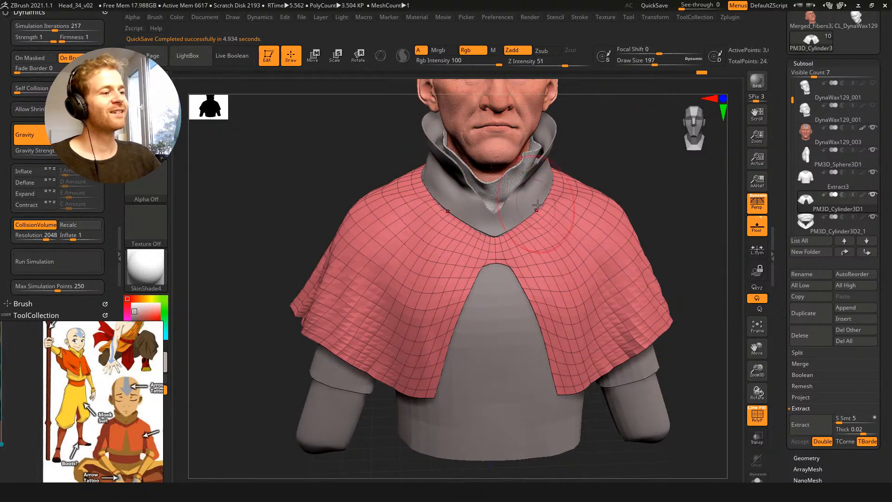
key(s)
drag(516, 226, 507, 226)
right_drag(506, 226, 333, 256)
key(s)
drag(563, 231, 577, 232)
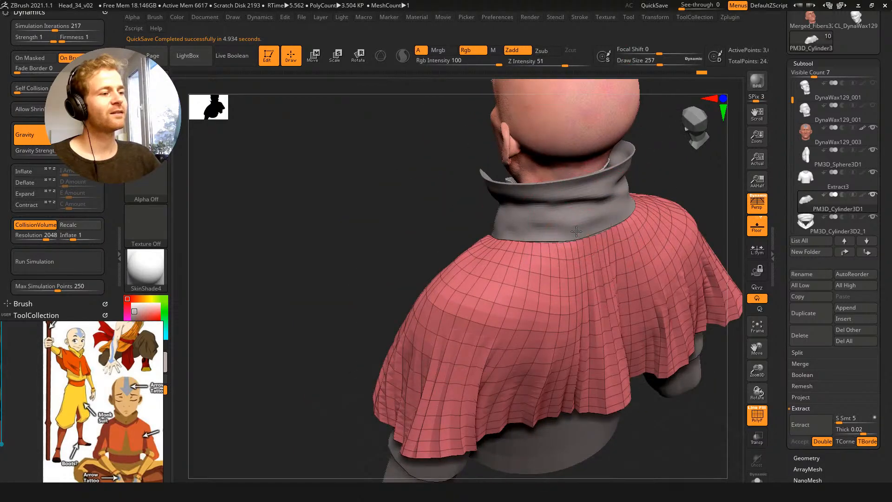
Hide the polygon wireframe and adjust the edges of the cape's front opening with a draw size of 311
mouse_move(576, 231)
right_down()
mouse_move(444, 182)
mouse_move(408, 131)
mouse_move(488, 199)
right_up()
key(shift+f)
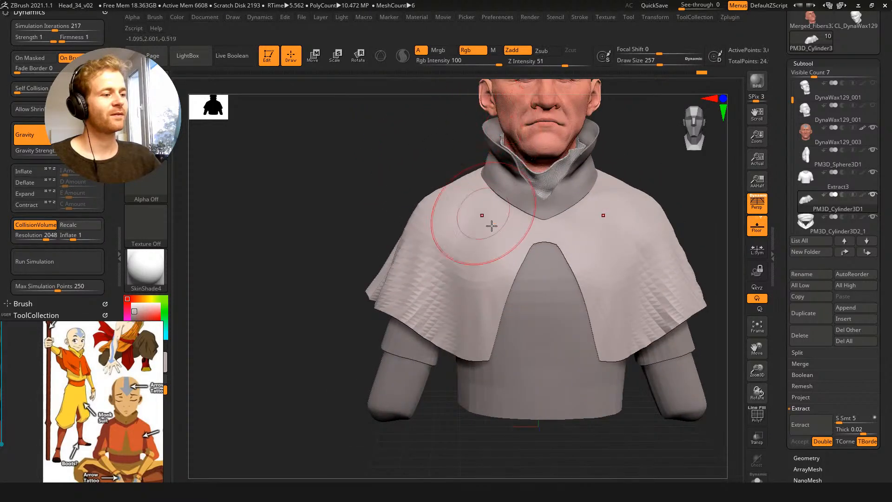
key(bracketleft)
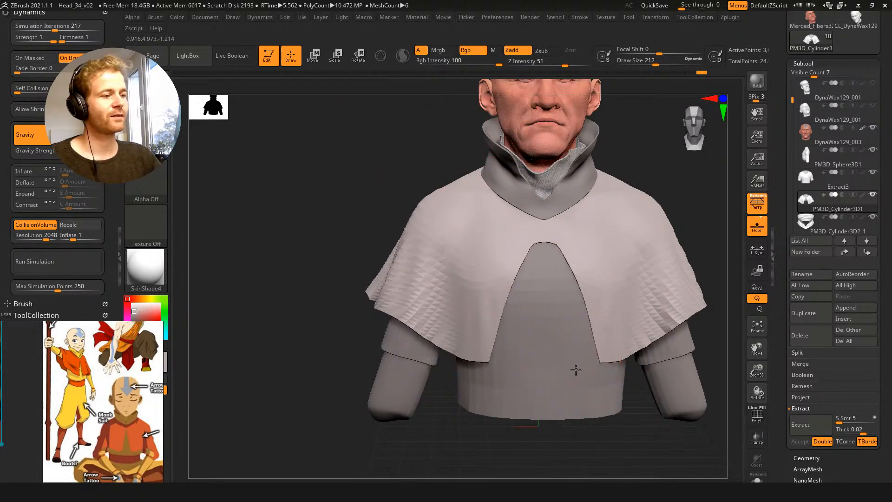
right_drag(564, 294, 319, 199)
key(bracketright)
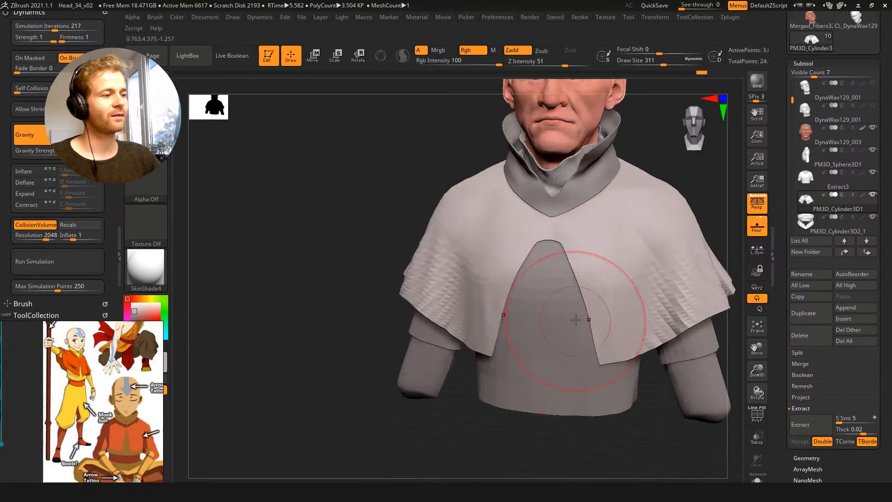
drag(558, 322, 562, 267)
Bring the cape's front opening to a sharper point and refine its edges with a draw size of 90
key(s)
drag(587, 362, 575, 361)
key(s)
drag(568, 293, 558, 293)
drag(432, 160, 454, 167)
key(bracketleft)
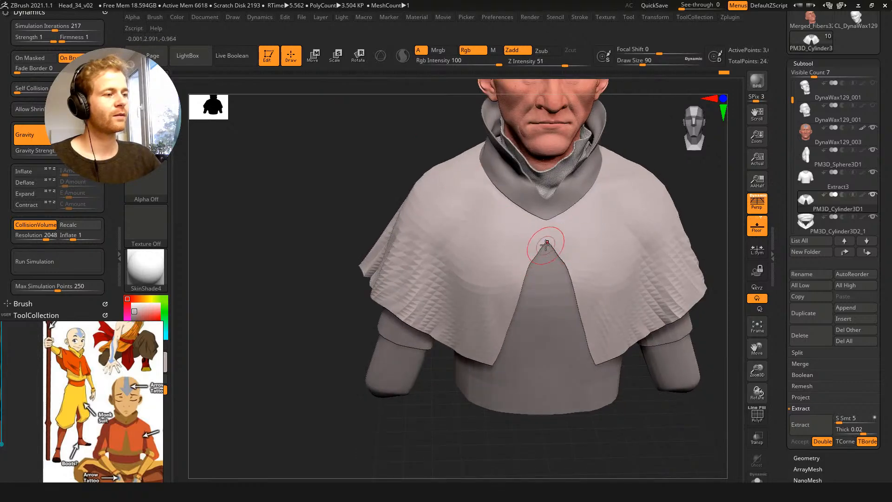
key(s)
drag(531, 276, 541, 285)
key(s)
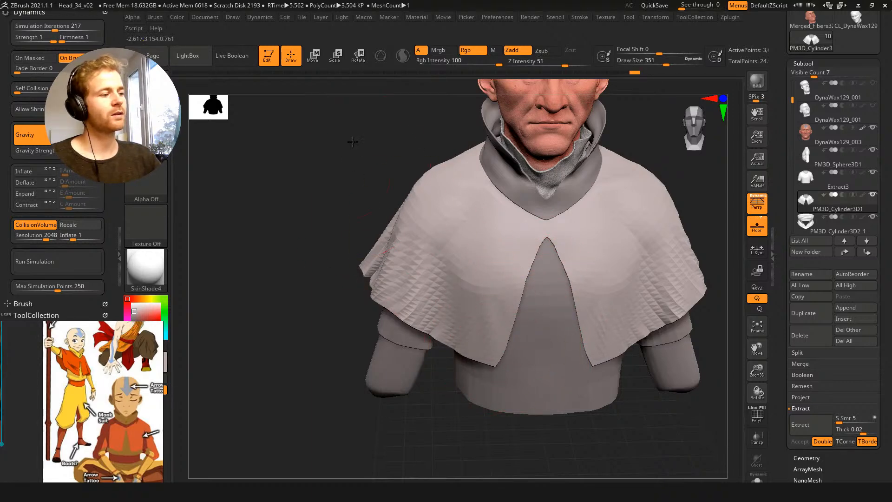
Turn on Dynamic Subdiv for the cape and set its thickness to 0.0183
key(f)
drag(352, 134, 391, 241)
alt+drag(357, 152, 348, 189)
drag(352, 186, 428, 194)
drag(577, 255, 599, 228)
click(804, 62)
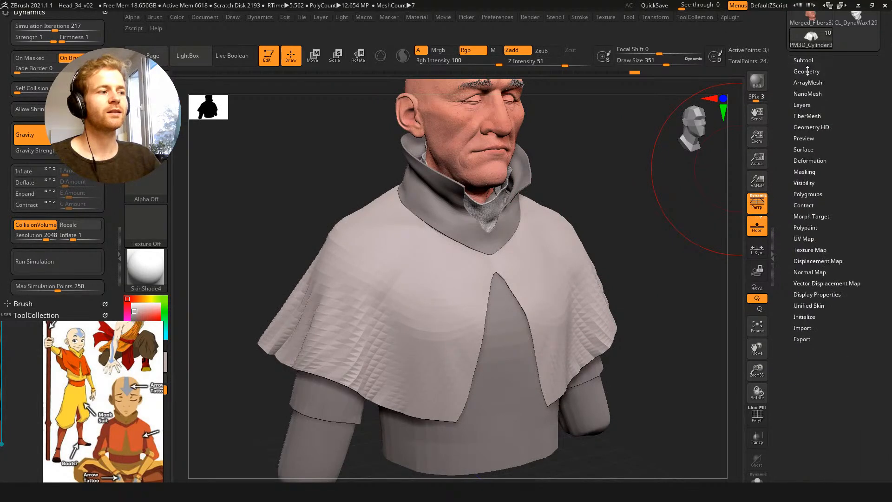
click(810, 72)
click(807, 184)
alt+drag(668, 188, 670, 230)
drag(796, 227, 823, 226)
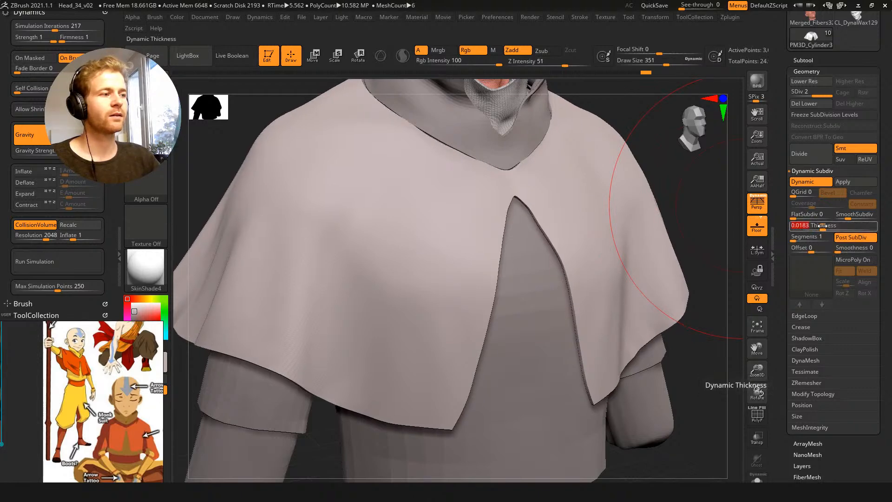
Adjust the cape's neckline against the front of the collar with a draw size of 239
alt+drag(639, 106, 637, 165)
key(s)
drag(519, 234, 502, 234)
shift+drag(651, 170, 611, 171)
key(s)
drag(568, 268, 578, 266)
mouse_move(356, 163)
mouse_down()
mouse_move(365, 165)
mouse_move(368, 194)
mouse_up()
mouse_move(483, 252)
mouse_down()
mouse_move(479, 242)
mouse_move(484, 257)
mouse_up()
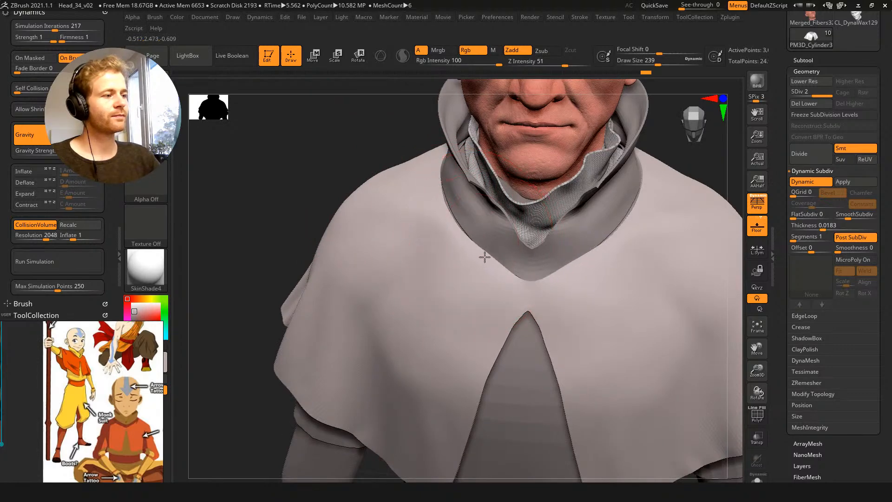
Show the polygon wireframe and fit the neckline where it meets the shoulder, using draw sizes of 145 and 177
drag(375, 113, 332, 102)
key(shift+f)
key(s)
drag(486, 260, 477, 260)
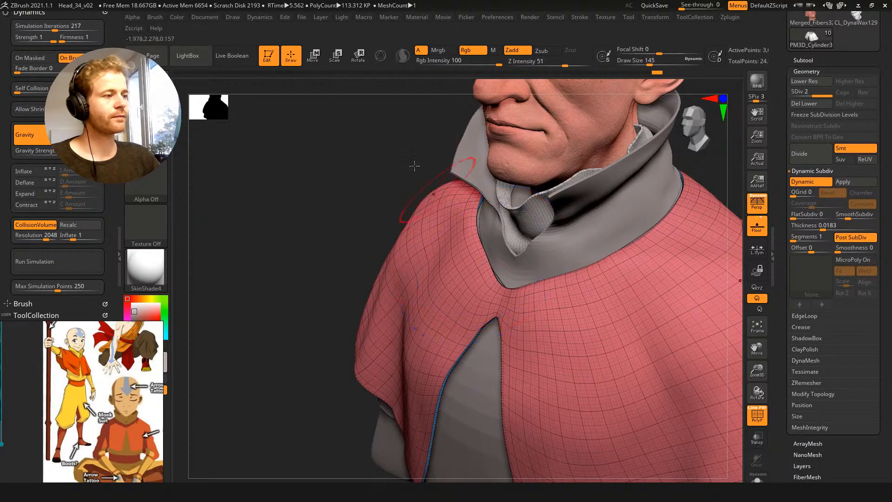
drag(420, 174, 447, 184)
key(s)
mouse_move(463, 221)
mouse_down()
mouse_move(443, 155)
mouse_move(445, 187)
mouse_up()
drag(424, 137, 427, 116)
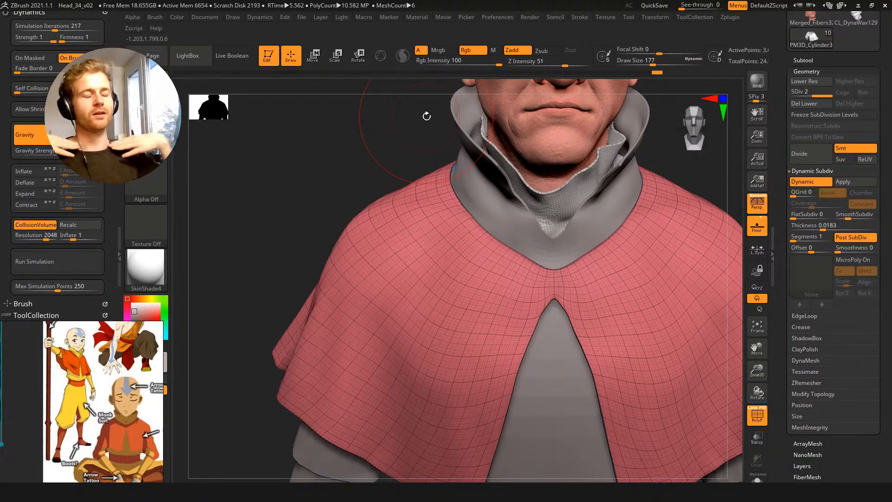
Fit the cape's neckline around the side and back of the collar with a draw size of 274
drag(640, 165, 638, 175)
key(r)
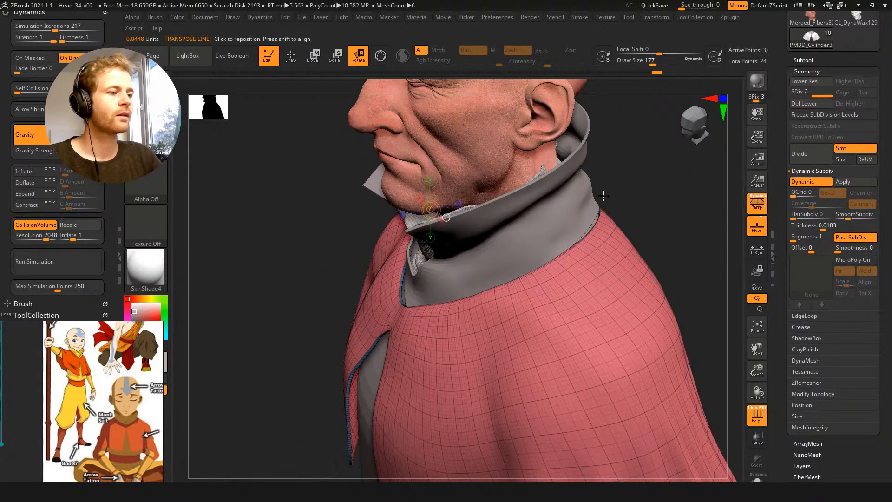
drag(604, 205, 607, 218)
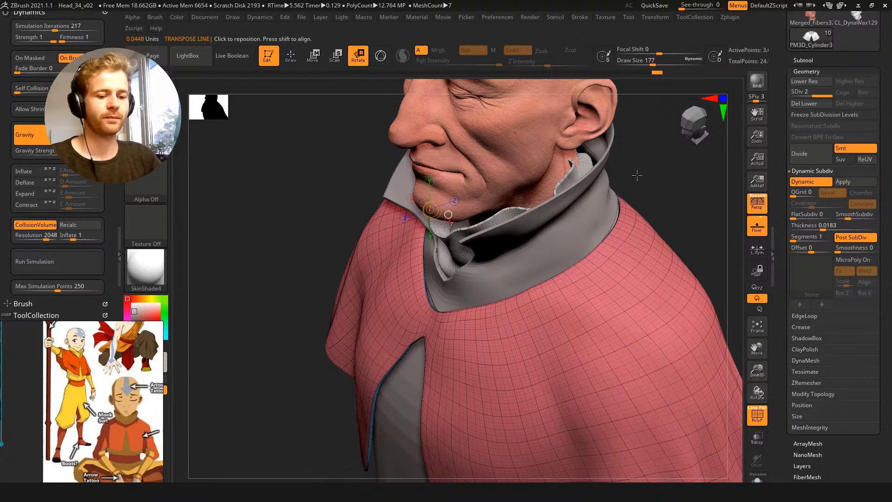
key(q)
right_drag(640, 180, 634, 163)
right_drag(605, 201, 587, 206)
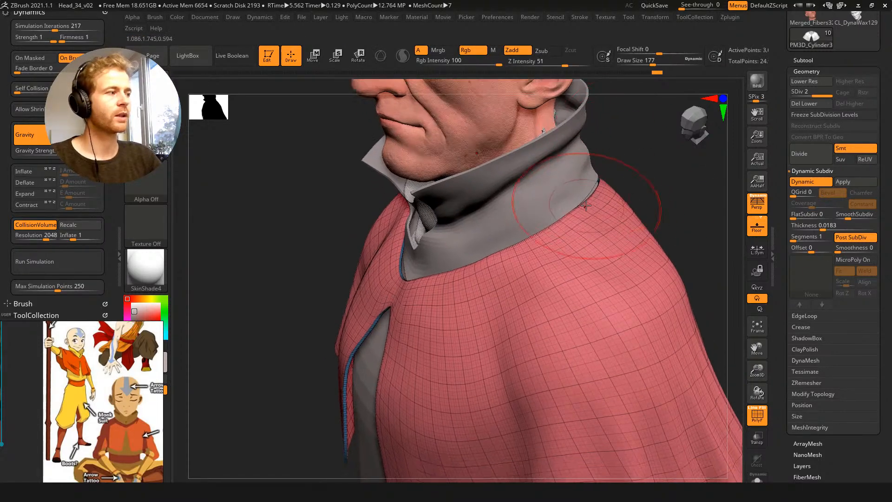
key(s)
drag(580, 208, 598, 190)
right_drag(621, 160, 589, 163)
right_drag(672, 140, 639, 113)
drag(687, 184, 685, 176)
right_drag(599, 148, 654, 140)
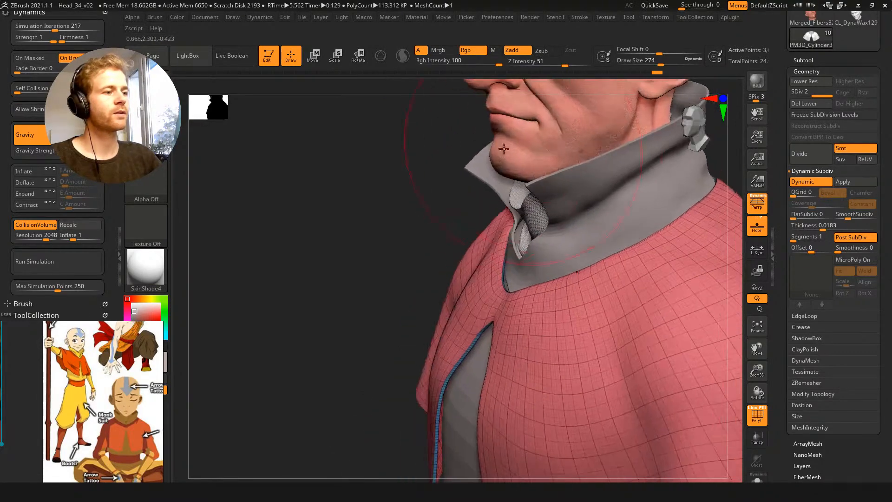
right_drag(523, 148, 374, 205)
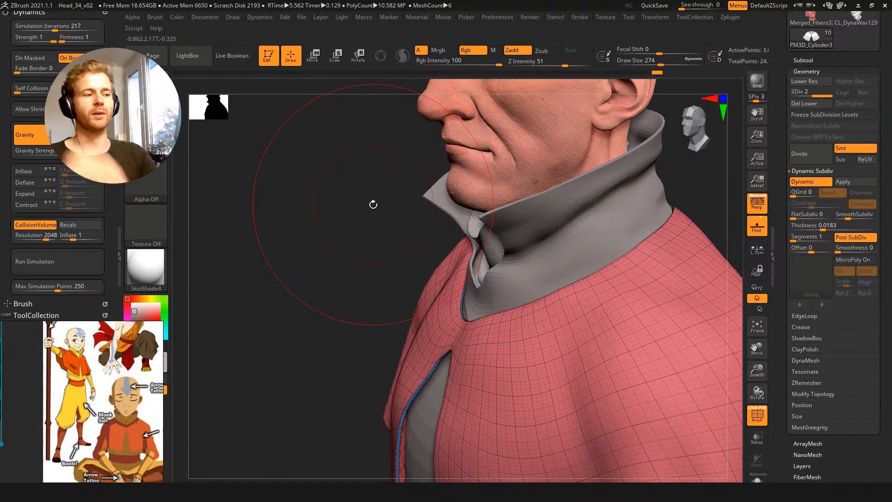
Refine the neckline's front point below the collar with a draw size of 132 and hide the polygon wireframe
mouse_move(310, 152)
right_down()
mouse_move(364, 253)
mouse_move(350, 265)
mouse_move(448, 299)
right_up()
key(s)
drag(448, 299, 443, 300)
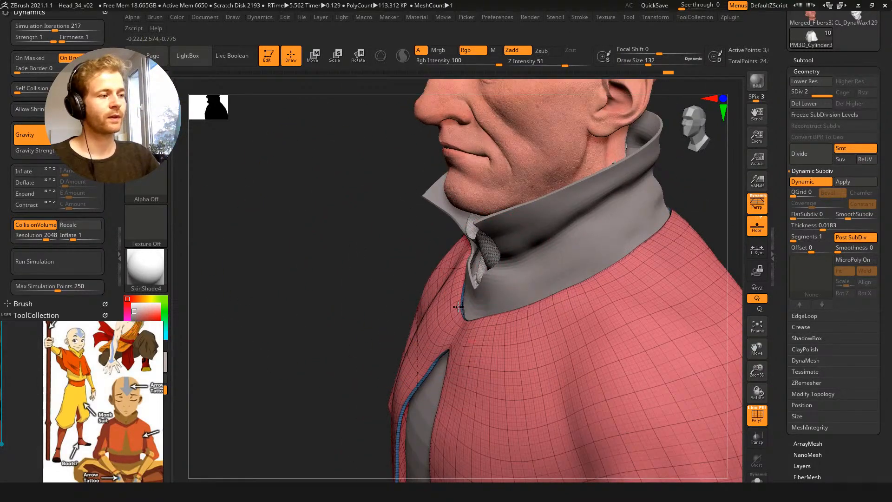
mouse_move(394, 229)
right_down()
mouse_move(456, 274)
mouse_move(463, 303)
right_up()
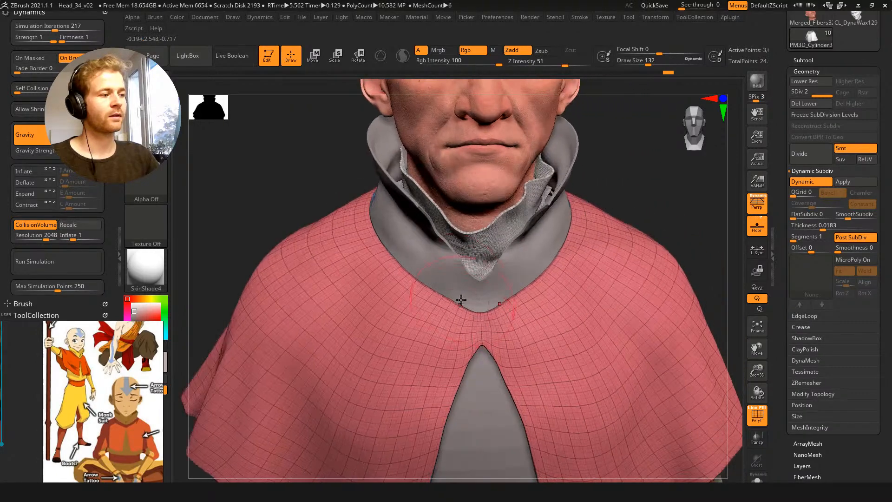
key(shift+f)
mouse_move(301, 159)
ctrl+right_down()
mouse_move(339, 203)
mouse_move(363, 129)
mouse_move(314, 127)
ctrl+right_up()
ctrl+right_drag(314, 128, 357, 172)
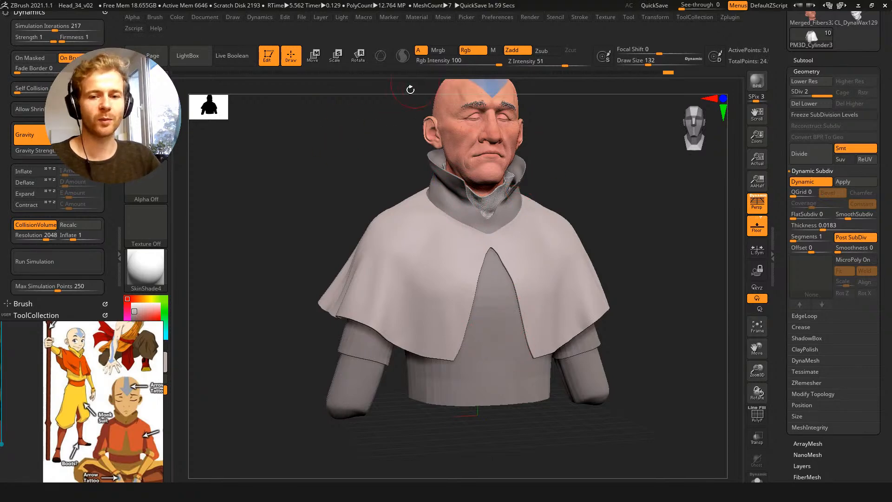
Move the lower corners of the cape's front opening closer together with a draw size of 154
mouse_move(325, 139)
ctrl+right_down()
mouse_move(337, 181)
mouse_move(326, 227)
mouse_move(313, 229)
mouse_move(319, 235)
mouse_move(345, 100)
ctrl+right_up()
key(shift+f)
key(shift+f)
right_drag(345, 101, 356, 146)
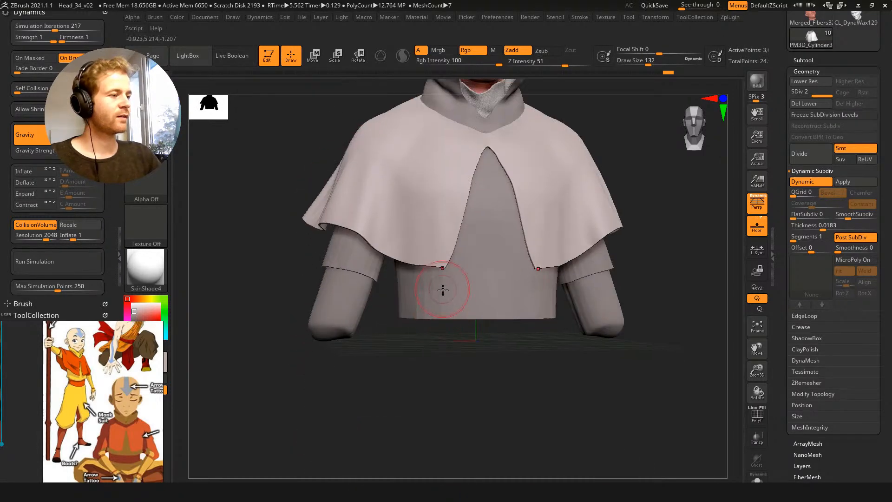
key(s)
drag(441, 297, 443, 297)
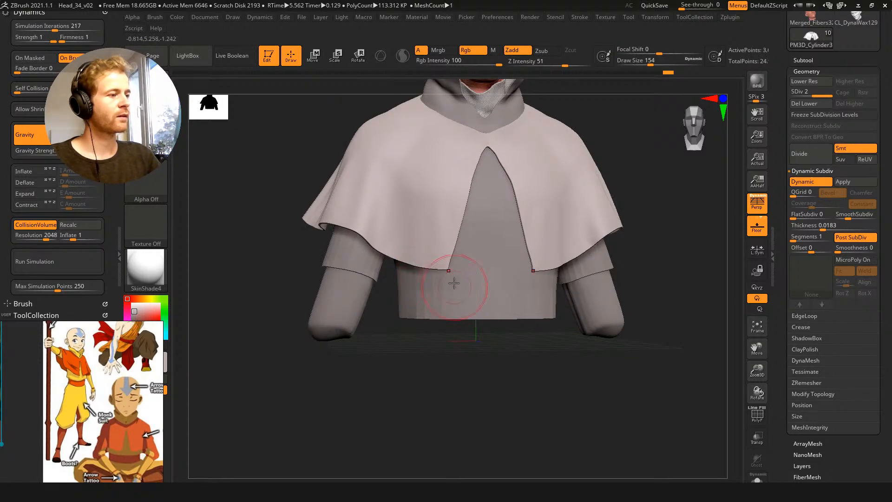
alt+right_drag(299, 161, 498, 295)
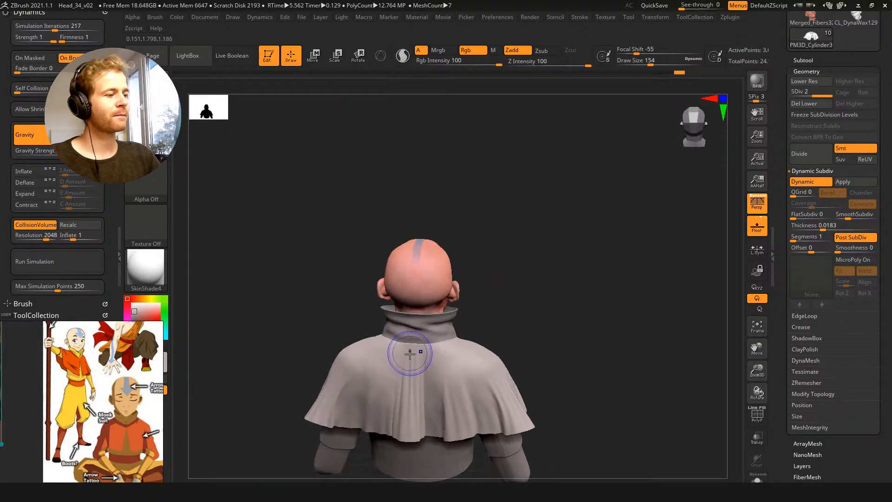
Sculpt the folds on the back of the cape with the Clay brush, using draw sizes of 154 and 128
right_drag(409, 395, 404, 299)
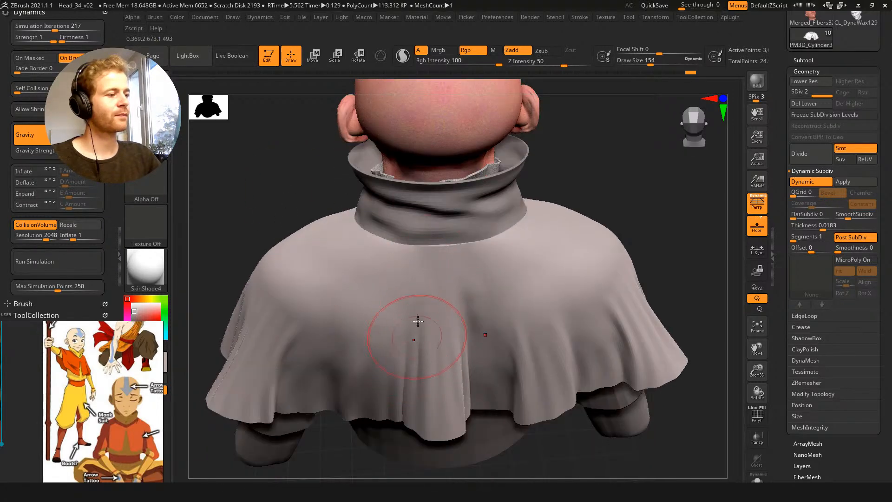
key(s)
drag(478, 288, 482, 329)
ctrl+right_drag(555, 464, 442, 296)
mouse_move(531, 347)
right_down()
mouse_move(583, 325)
mouse_move(635, 193)
right_up()
Gather folds along the cape's back hem using the ClothPinch brush at subdivision level 1 and a draw size of 311
key(b)
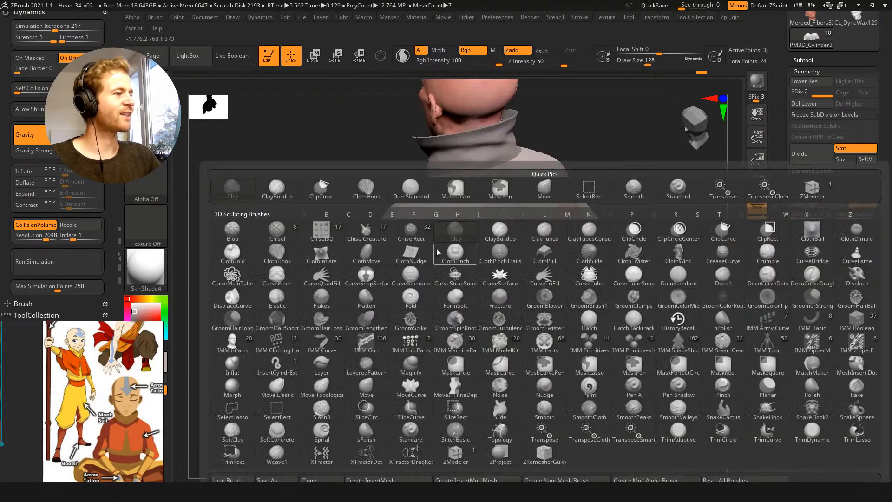
click(446, 255)
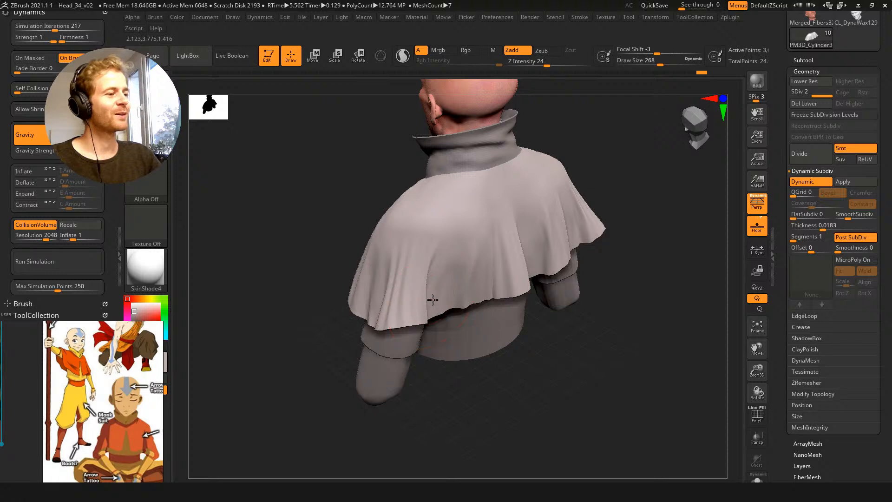
key(shift+d)
key(bracketright)
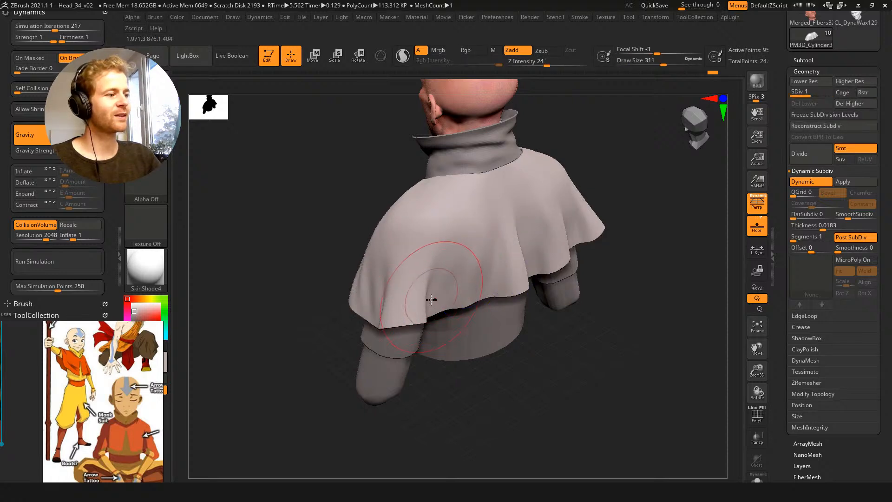
drag(441, 305, 446, 295)
mouse_move(544, 367)
mouse_down()
mouse_move(522, 391)
mouse_move(514, 418)
mouse_up()
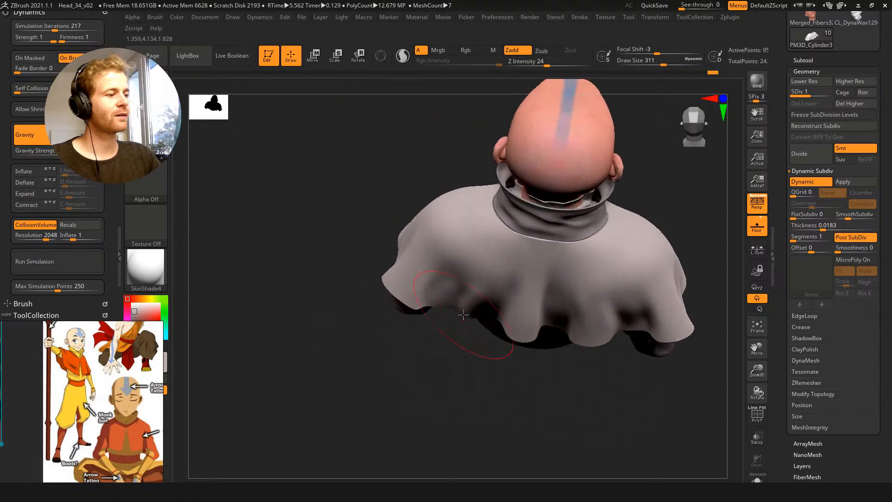
drag(478, 315, 476, 323)
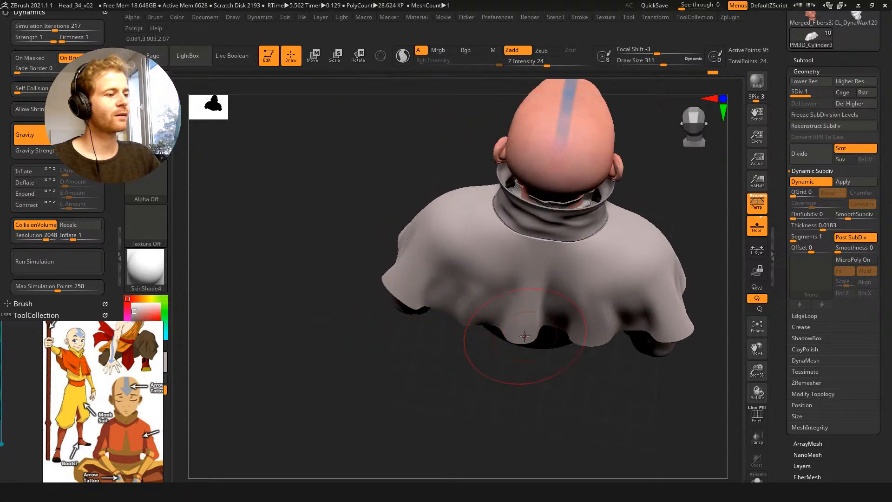
drag(562, 325, 565, 333)
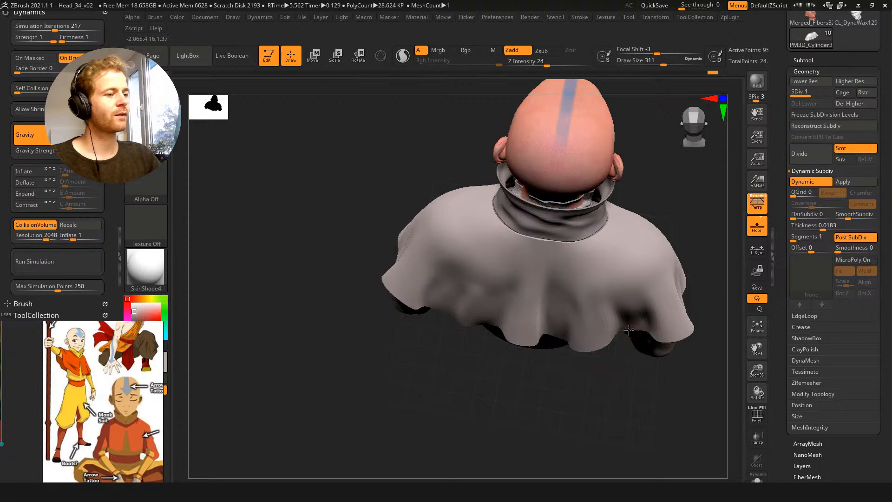
drag(630, 330, 632, 335)
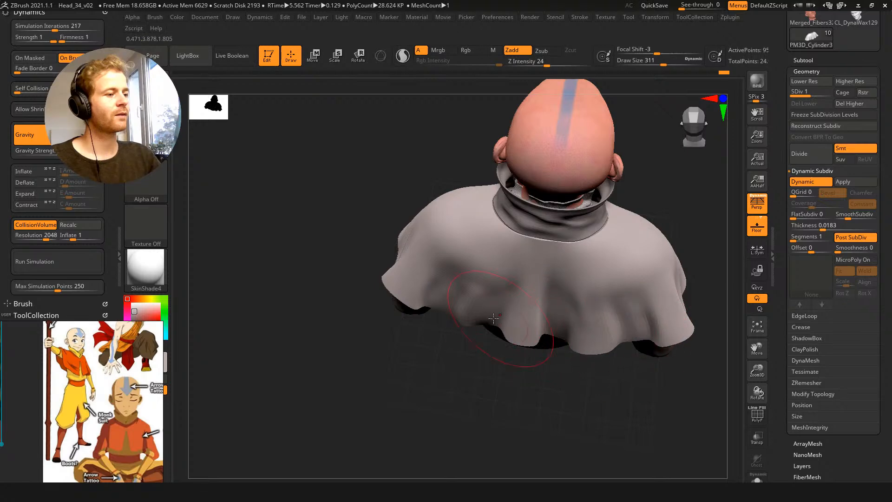
Refine the folds along the cape's hem with draw sizes of 167 and 132
drag(465, 322, 436, 299)
drag(461, 320, 464, 320)
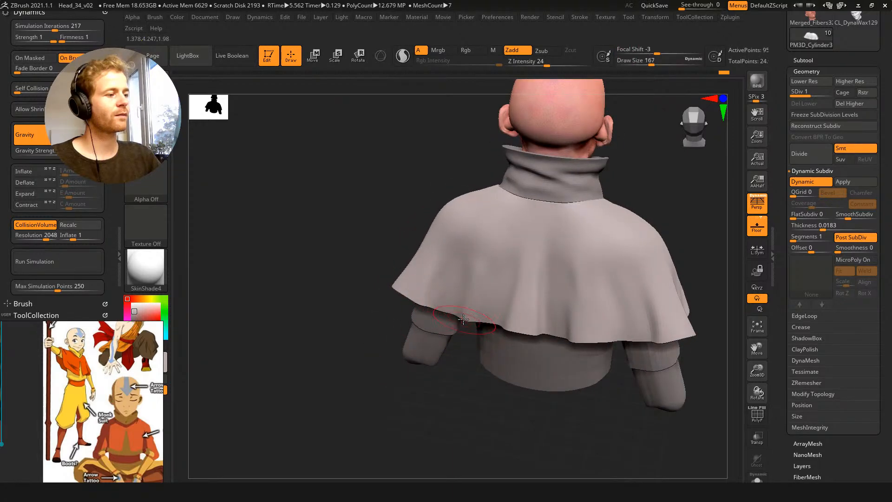
drag(458, 372, 457, 301)
mouse_move(414, 337)
mouse_down()
mouse_move(393, 299)
mouse_move(451, 319)
mouse_move(449, 328)
mouse_move(493, 353)
mouse_move(436, 344)
mouse_move(504, 325)
mouse_move(542, 270)
mouse_move(592, 225)
mouse_move(551, 322)
mouse_move(558, 334)
mouse_up()
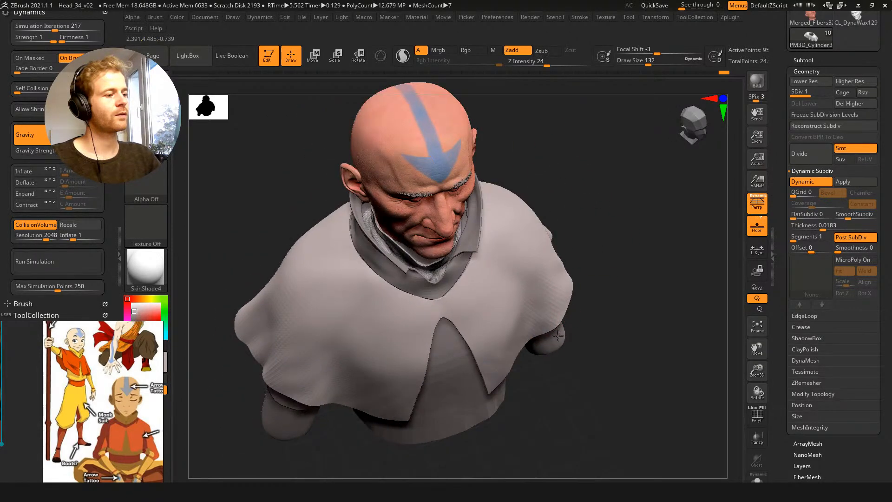
Show the polygon wireframe and turn off Dynamic Subdiv on the cape
drag(631, 287, 602, 227)
key(shift+f)
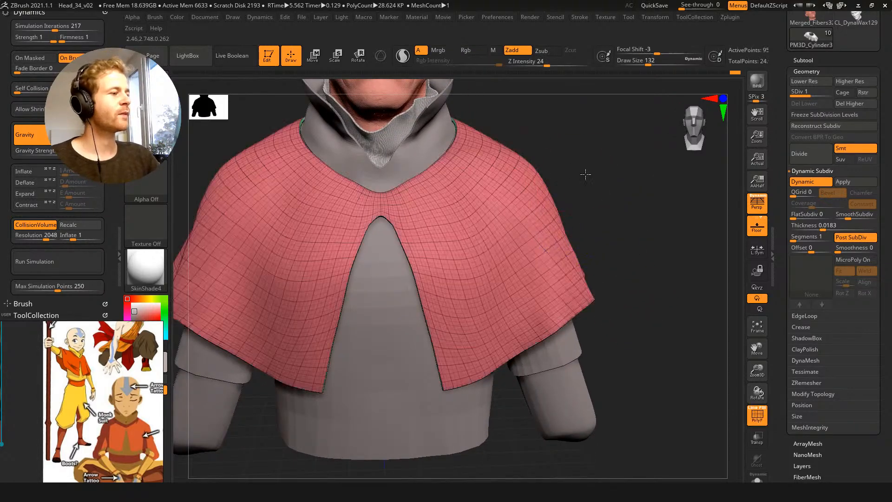
key(f)
drag(271, 145, 283, 111)
alt+drag(678, 110, 721, 161)
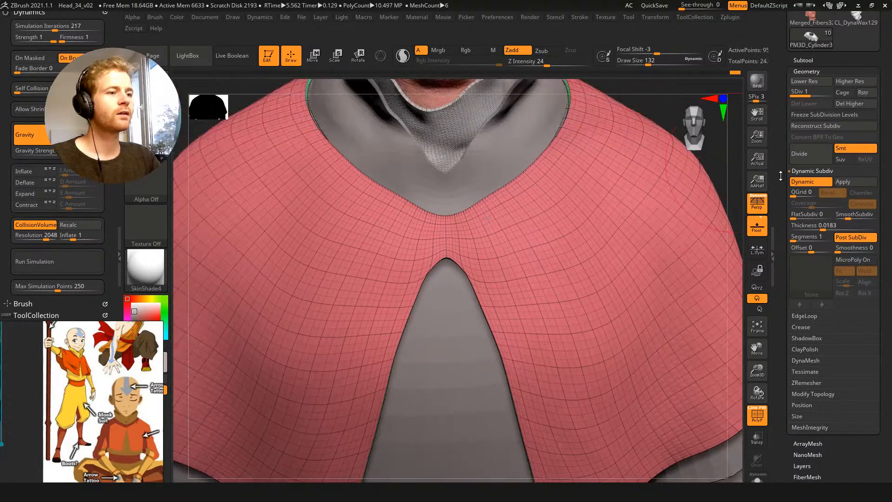
click(798, 182)
Adjust the vertices above the tip of the front opening using the Move brush with a draw size of 33
key(bracketleft)
key(bracketleft)
key(bracketleft)
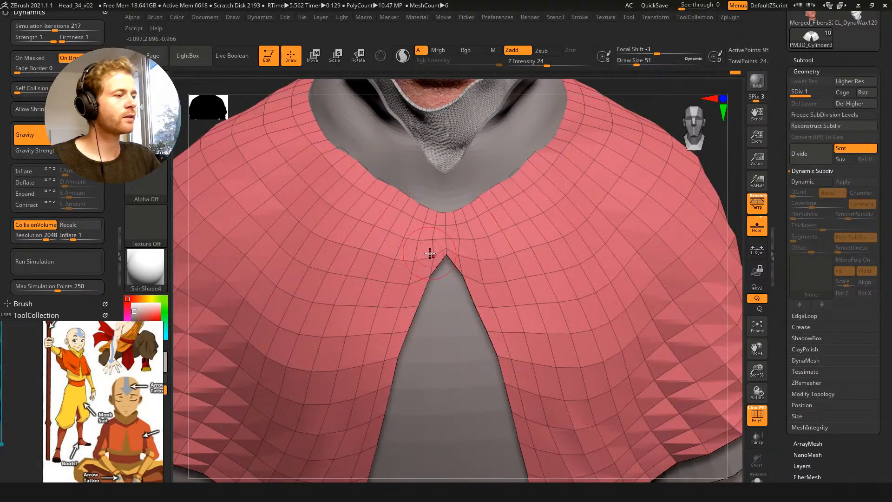
key(b)
key(m)
key(v)
key(bracketleft)
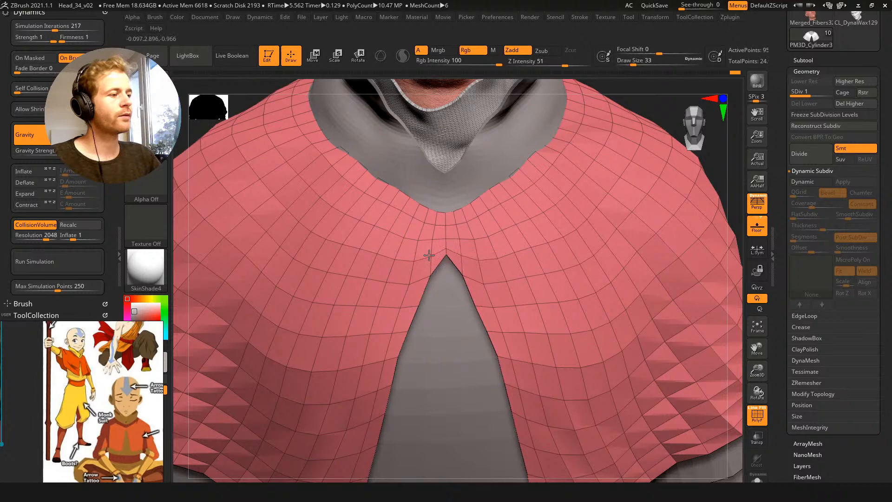
drag(431, 238, 435, 245)
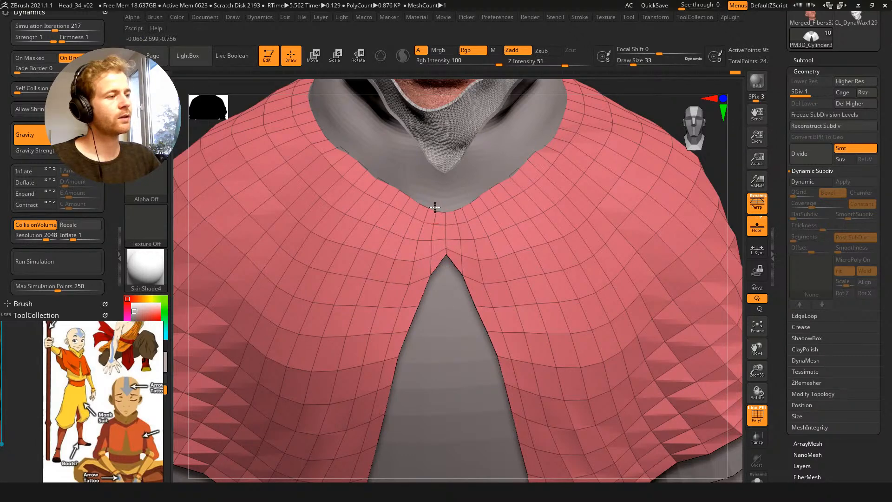
Return the cape to subdivision level 2 and check its surface with the polygon wireframe off and on
key(ctrl+d)
key(shift+f)
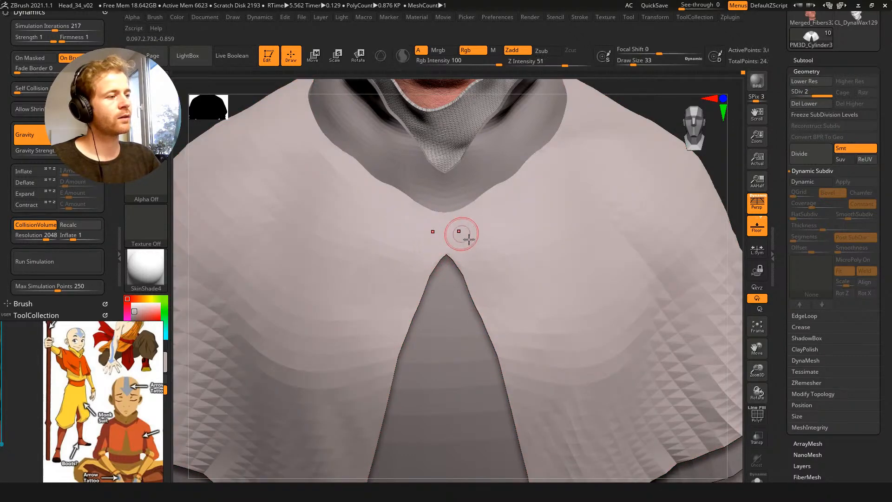
key(shift+f)
key(bracketright)
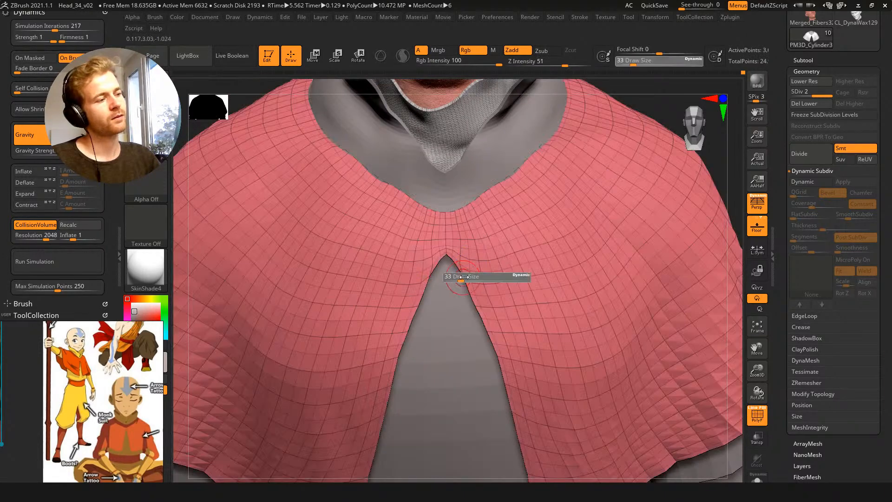
Turn Dynamic Subdiv on for the cape, check its surface with the polygon wireframe hidden, and set the draw size to 51
key(d)
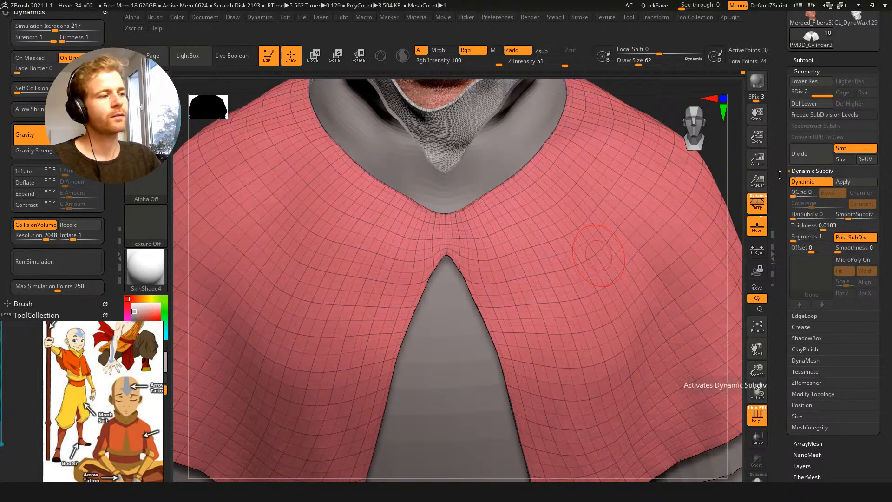
key(shift+f)
right_drag(499, 246, 521, 171)
key(shift+f)
right_drag(252, 140, 297, 156)
mouse_move(297, 155)
right_down()
mouse_move(321, 172)
mouse_move(300, 167)
mouse_move(345, 159)
mouse_move(296, 198)
mouse_move(350, 199)
mouse_move(343, 166)
mouse_move(311, 135)
mouse_move(324, 122)
mouse_move(299, 144)
mouse_move(350, 172)
right_up()
key(shift+f)
key(s)
drag(456, 225, 455, 226)
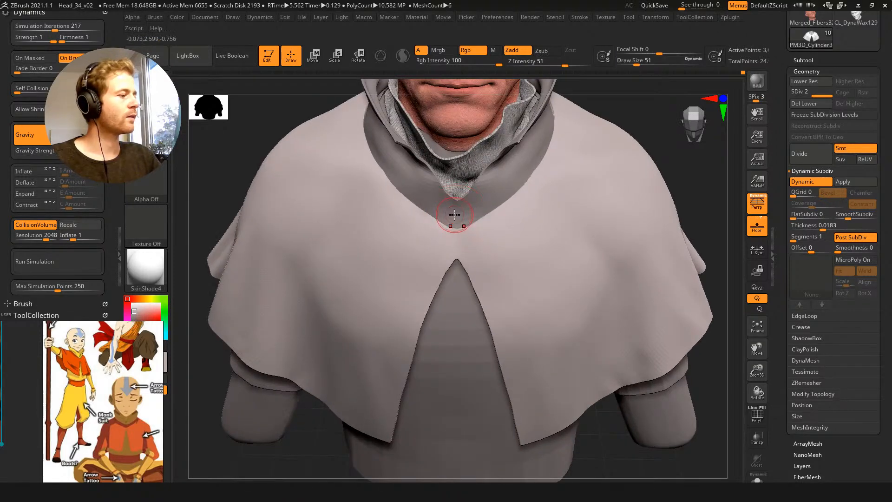
Adjust the neckline above the front opening at subdivision level 2 with Dynamic Subdiv off, the polygon wireframe shown and a draw size of 27
key(shift+f)
key(shift+d)
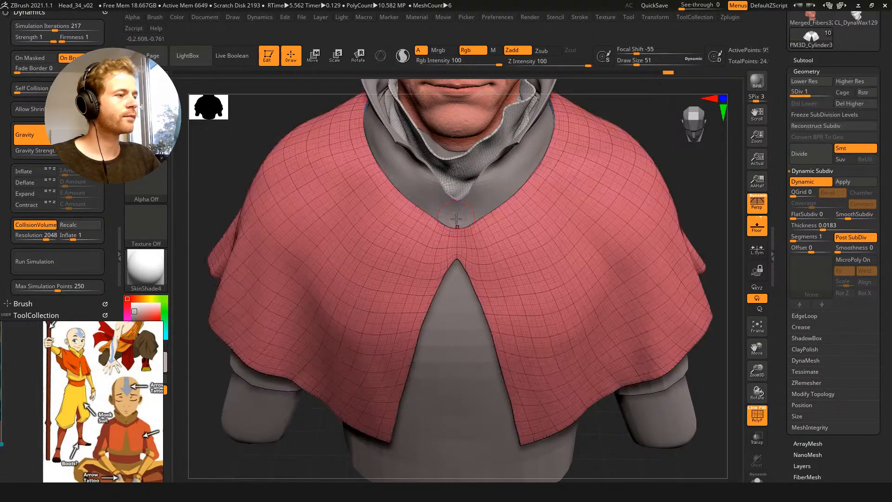
key(shift+d)
mouse_move(679, 152)
right_down()
mouse_move(574, 155)
mouse_move(579, 242)
mouse_move(645, 167)
mouse_move(600, 181)
mouse_move(301, 364)
mouse_move(342, 251)
mouse_move(299, 140)
mouse_move(472, 191)
right_up()
key([)
key([)
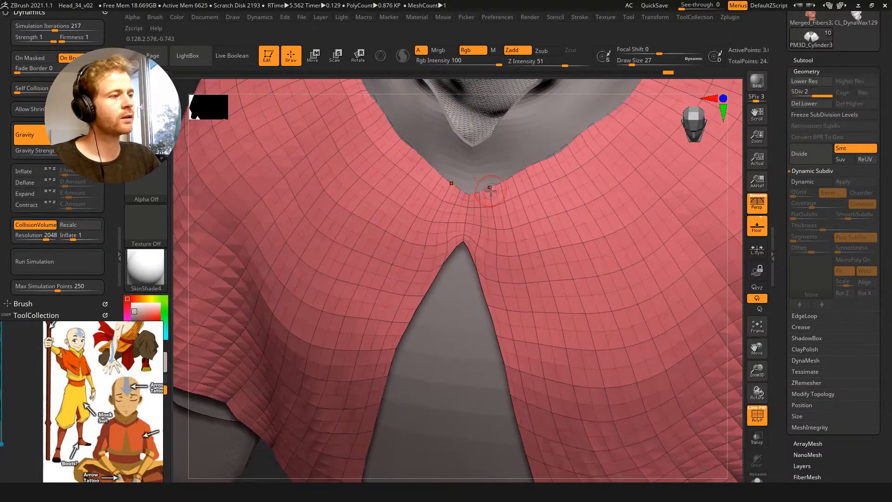
Hide the polygon wireframe and shape the cape's neckline into a cleaner V using draw sizes of 140 and 192
key(ctrl+d)
key(shift+f)
key(])
key(])
key(])
key(])
key(])
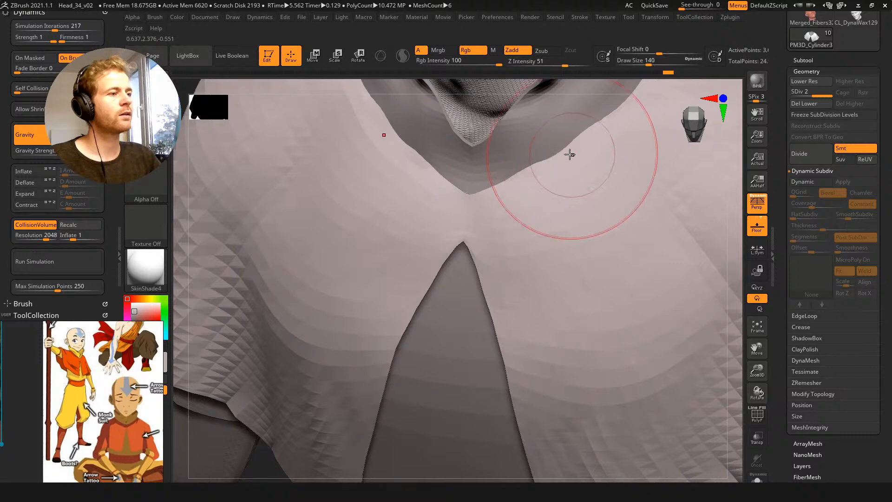
alt+right_drag(580, 136, 530, 213)
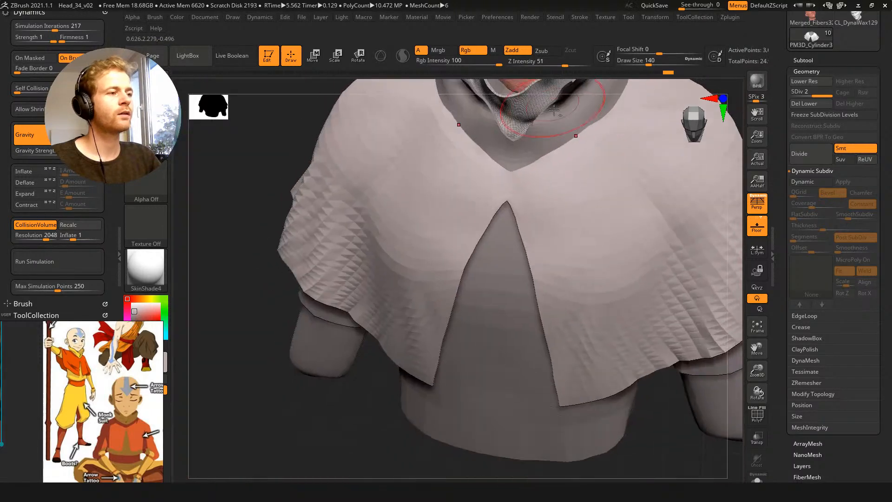
mouse_move(486, 268)
right_down()
mouse_move(504, 274)
mouse_move(540, 242)
mouse_move(539, 221)
mouse_move(537, 229)
right_up()
key(])
drag(537, 230, 539, 227)
Refine the cape's neckline along the side of the collar with a draw size of 136
mouse_move(600, 169)
right_down()
mouse_move(584, 167)
mouse_move(573, 112)
right_up()
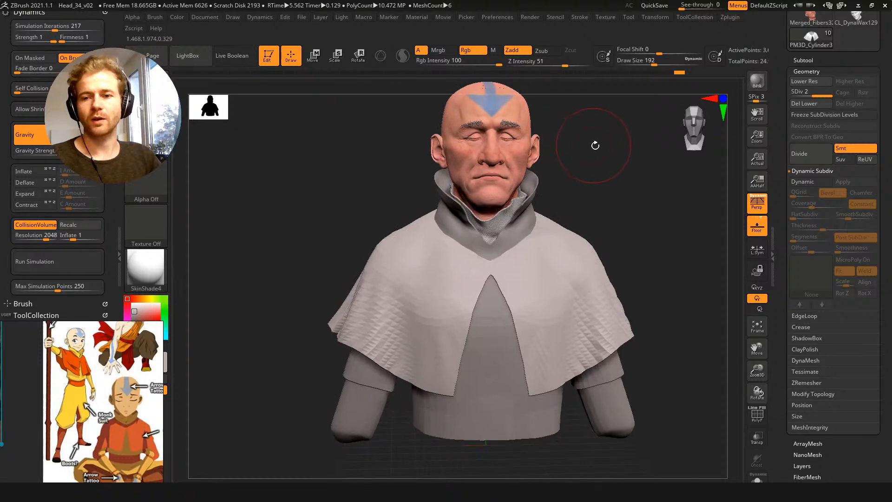
mouse_move(602, 177)
right_down()
mouse_move(611, 175)
mouse_move(584, 209)
right_up()
key(s)
drag(397, 234, 390, 233)
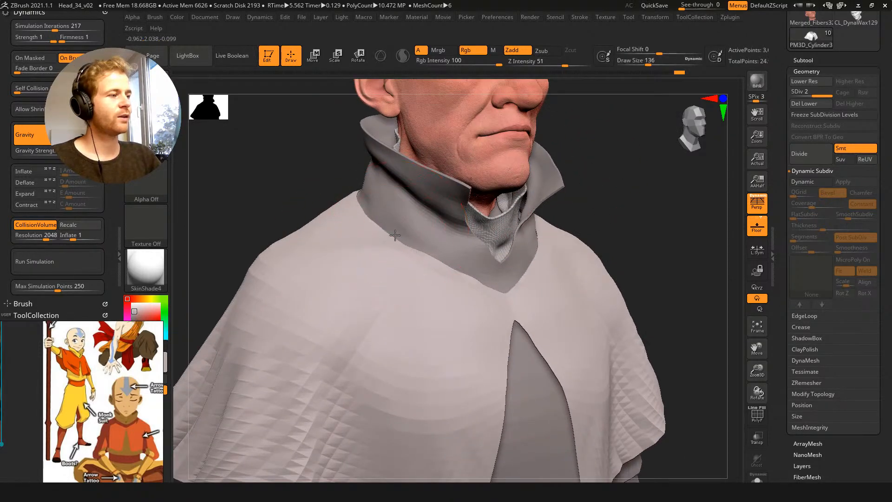
mouse_move(329, 159)
right_down()
mouse_move(309, 152)
mouse_move(327, 163)
right_up()
ctrl+right_drag(622, 183, 593, 174)
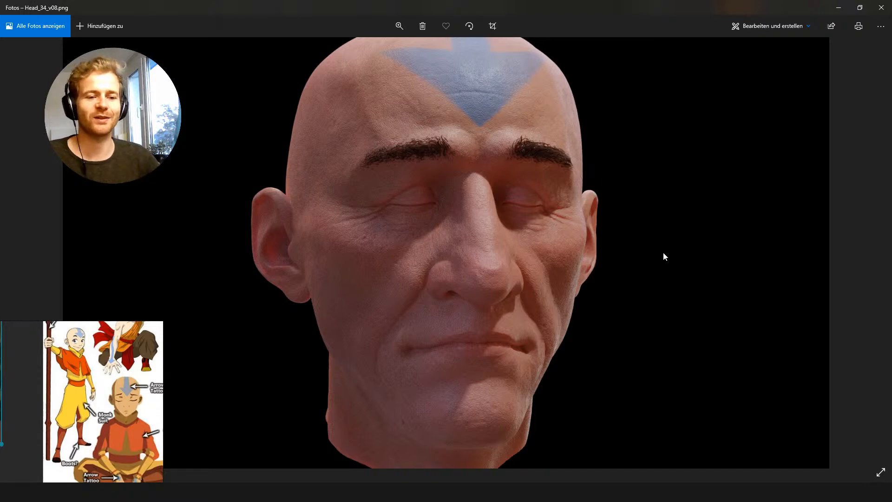
Leave the Head_34_v08.png render for ZBrush and turn on Dynamic Subdiv for the cape
click(839, 8)
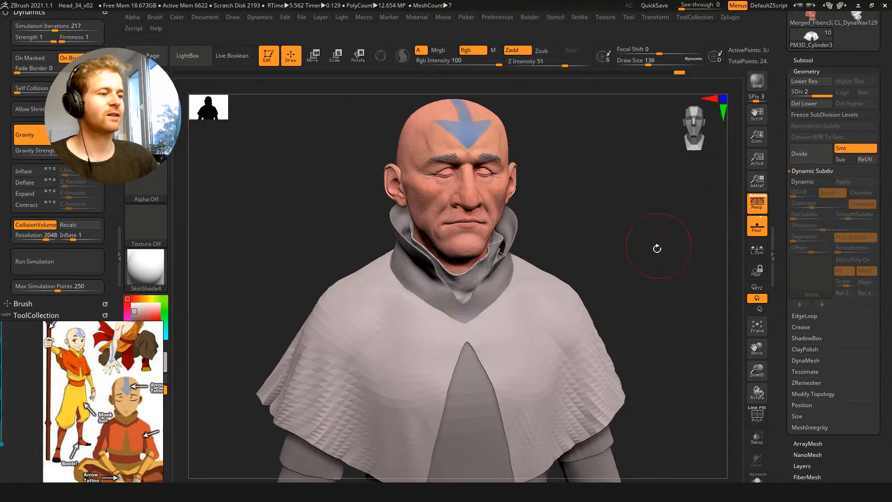
mouse_move(576, 235)
mouse_down()
mouse_move(582, 182)
mouse_move(651, 206)
mouse_up()
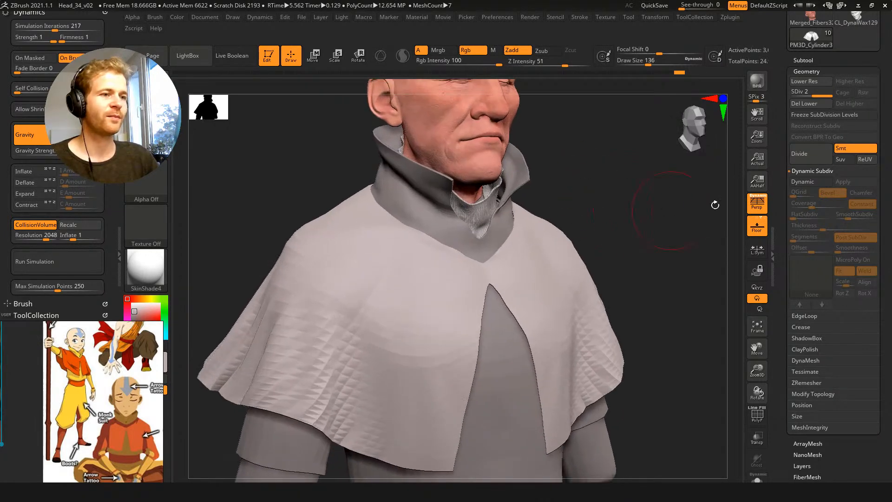
click(806, 183)
mouse_move(622, 176)
mouse_down()
mouse_move(611, 161)
mouse_move(587, 183)
mouse_move(564, 190)
mouse_up()
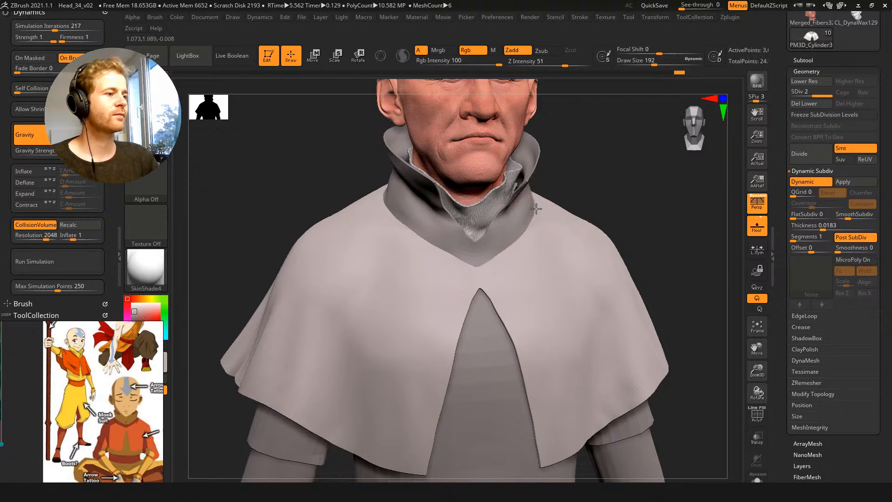
Adjust the front panels beside the cape's opening from the side with a draw size of 305
key(f)
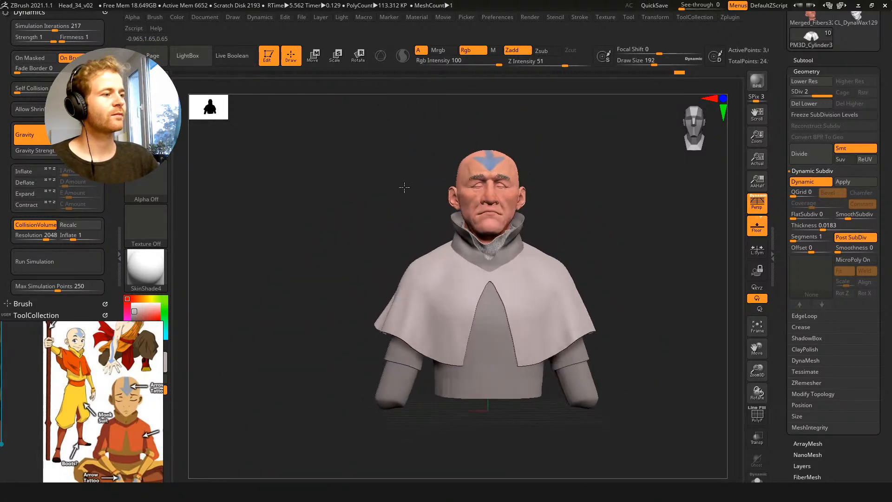
mouse_move(423, 123)
mouse_down()
mouse_move(396, 186)
mouse_move(383, 193)
mouse_move(409, 213)
mouse_move(446, 217)
mouse_move(420, 223)
mouse_move(367, 195)
mouse_move(394, 222)
mouse_move(346, 245)
mouse_move(426, 140)
mouse_up()
drag(426, 212, 436, 225)
key(s)
drag(468, 264, 477, 264)
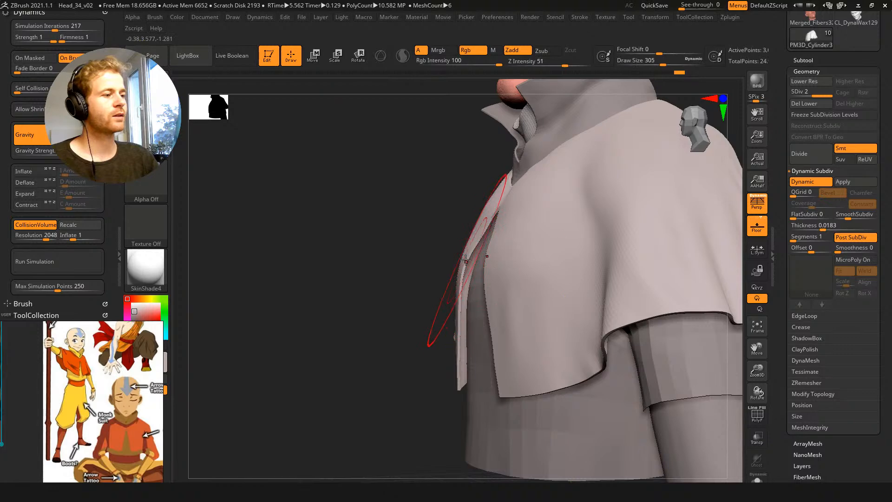
mouse_move(436, 221)
mouse_down()
mouse_move(473, 201)
mouse_move(480, 156)
mouse_move(474, 219)
mouse_up()
alt+drag(260, 144, 280, 185)
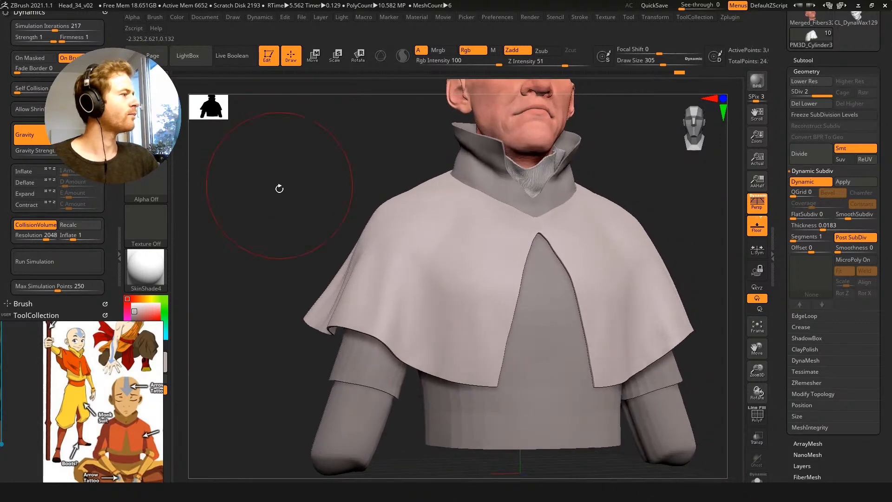
Set the collision volume's Inflate to 0 and lower the cape to subdivision level 1
click(64, 236)
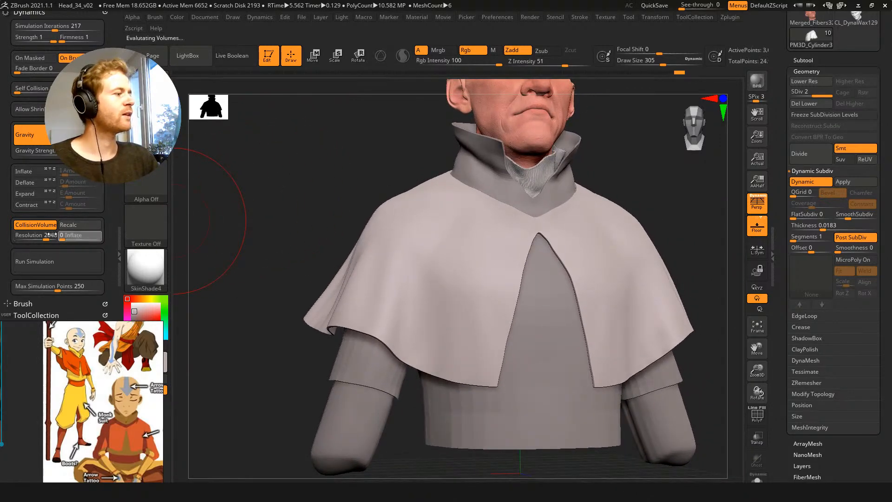
drag(345, 167, 333, 174)
key(shift+d)
drag(653, 174, 641, 170)
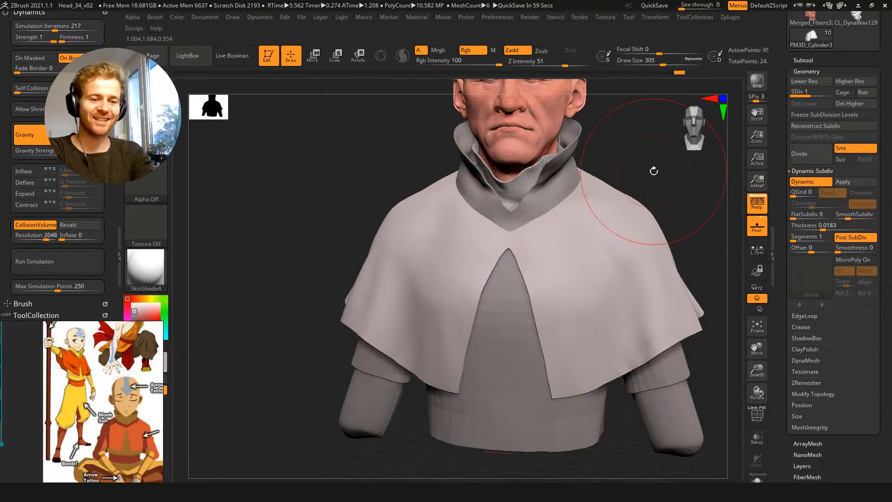
drag(646, 152, 659, 153)
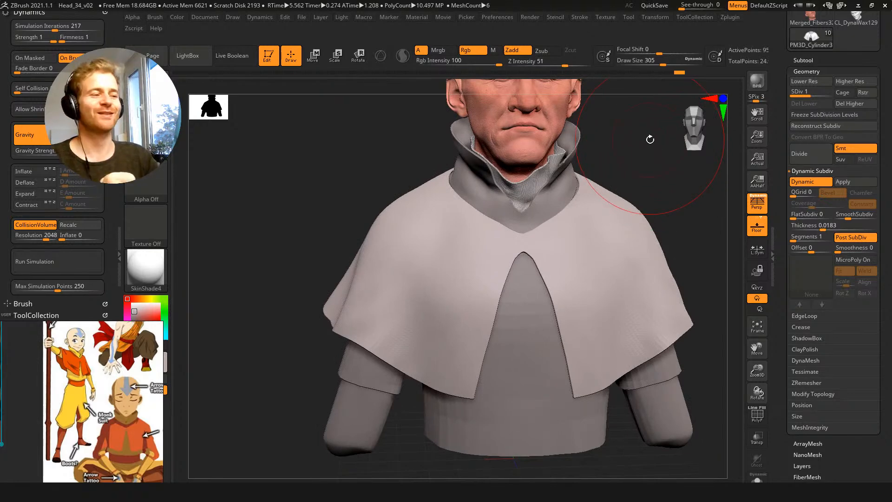
mouse_move(347, 189)
mouse_down()
mouse_move(364, 175)
mouse_move(397, 172)
mouse_up()
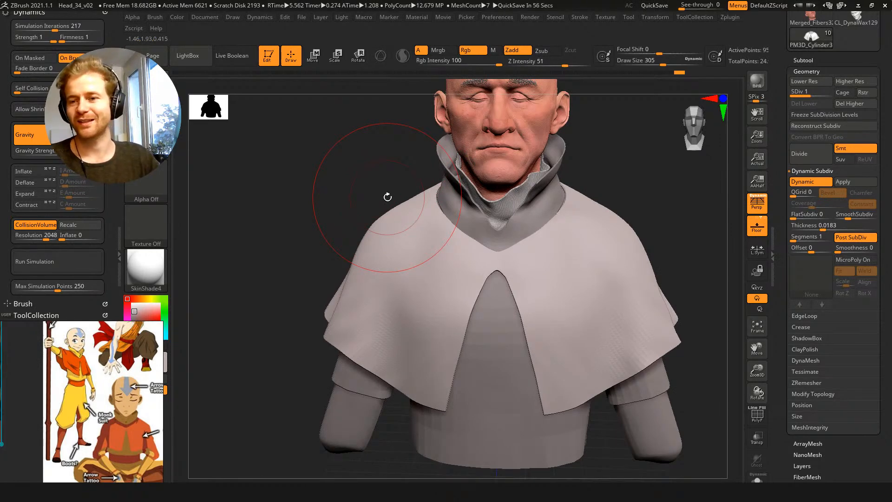
Make the head the active subtool with a draw size of 2 and examine the skin detail around the nose and cheek
mouse_move(644, 180)
alt+mouse_down()
mouse_move(612, 298)
mouse_move(608, 229)
mouse_move(623, 255)
mouse_move(657, 239)
mouse_move(678, 213)
mouse_move(687, 271)
mouse_move(673, 243)
alt+mouse_up()
alt+click(526, 291)
mouse_move(616, 283)
alt+mouse_down()
mouse_move(632, 318)
mouse_move(637, 245)
mouse_move(659, 315)
mouse_move(590, 312)
alt+mouse_up()
key(s)
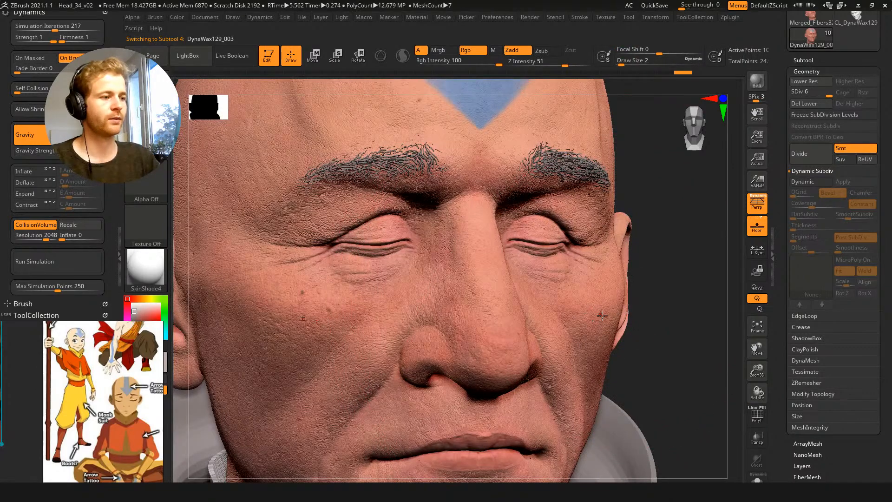
alt+right_drag(678, 387, 462, 191)
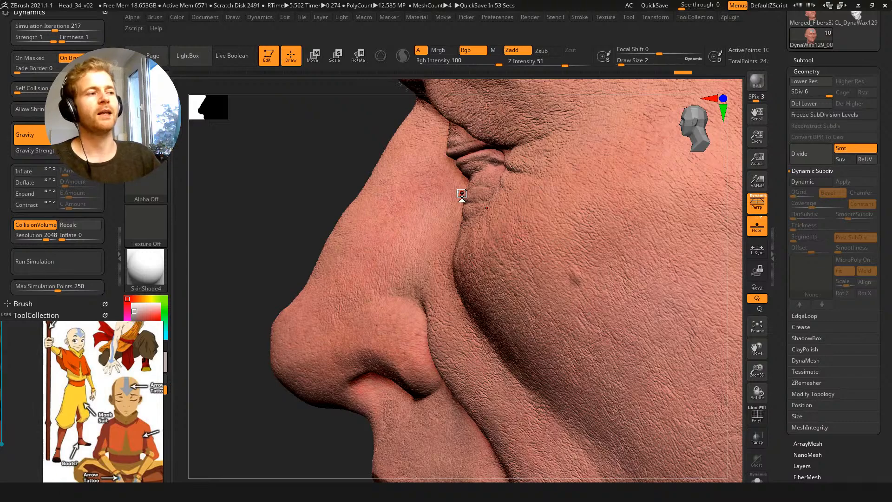
drag(334, 160, 272, 171)
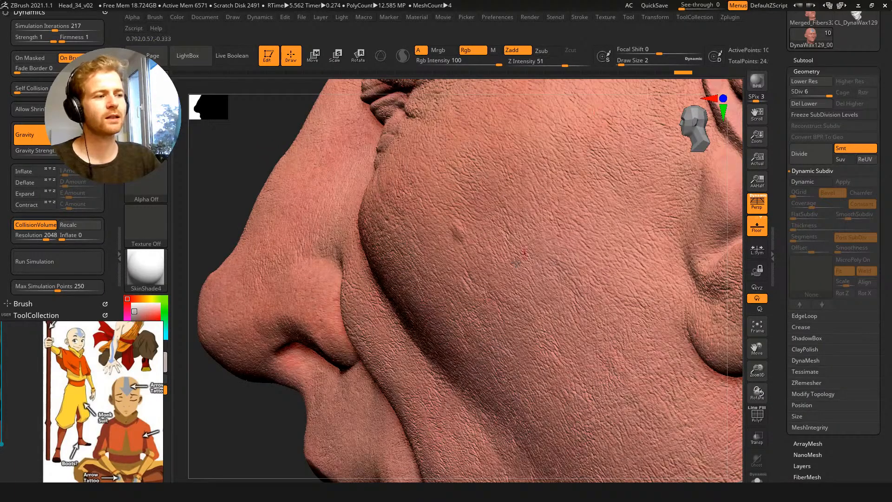
drag(220, 179, 234, 173)
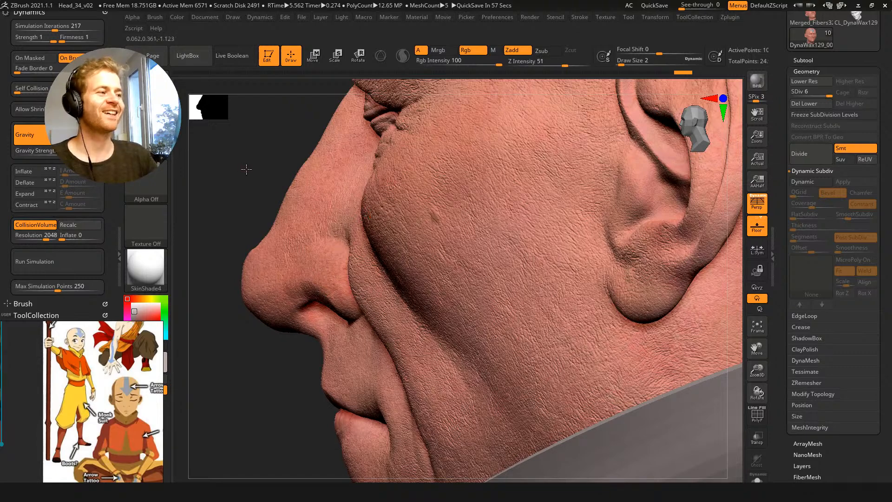
drag(243, 167, 238, 223)
drag(241, 357, 283, 325)
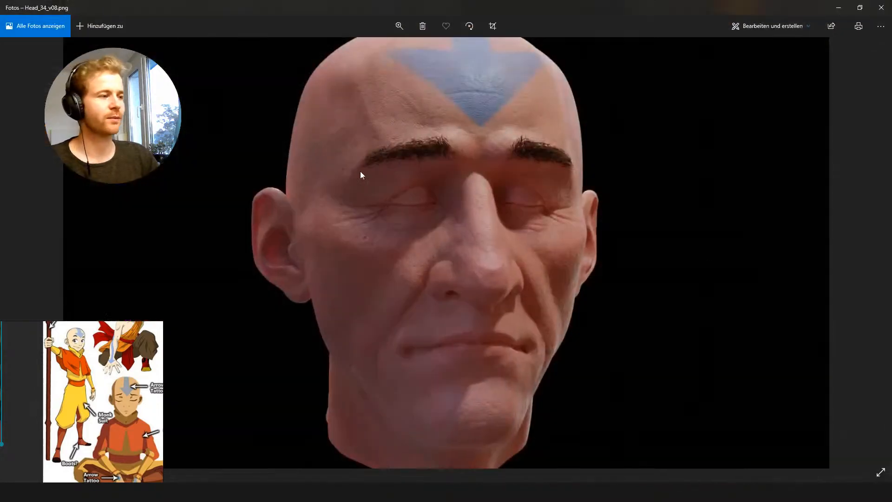
Switch to the Photos app and compare the skin detail in the renders Head_34_v08.png and Head_34_v07.png
scroll(413, 115, up, 3)
drag(424, 115, 431, 171)
scroll(429, 171, down, 3)
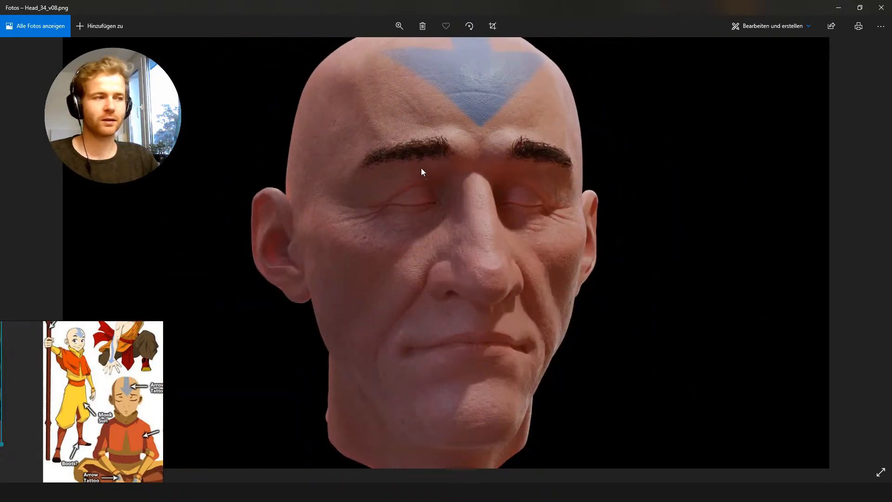
key(Left)
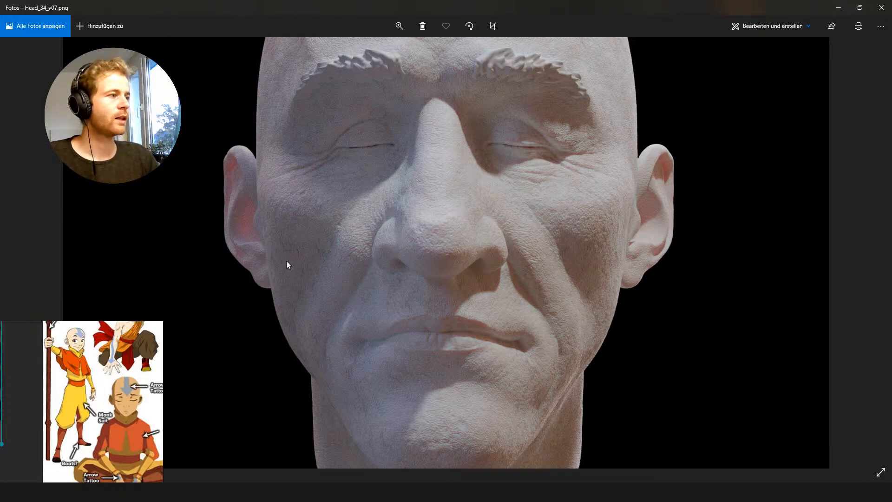
scroll(286, 261, up, 2)
drag(444, 244, 287, 242)
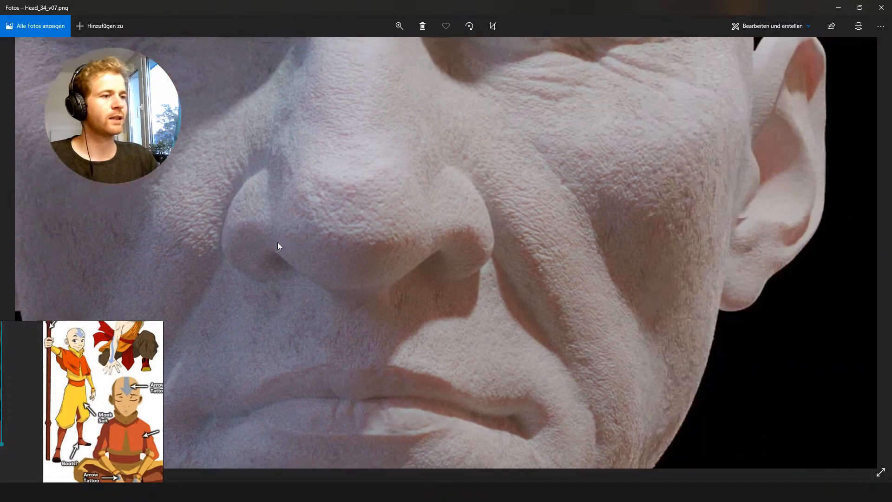
scroll(637, 307, down, 2)
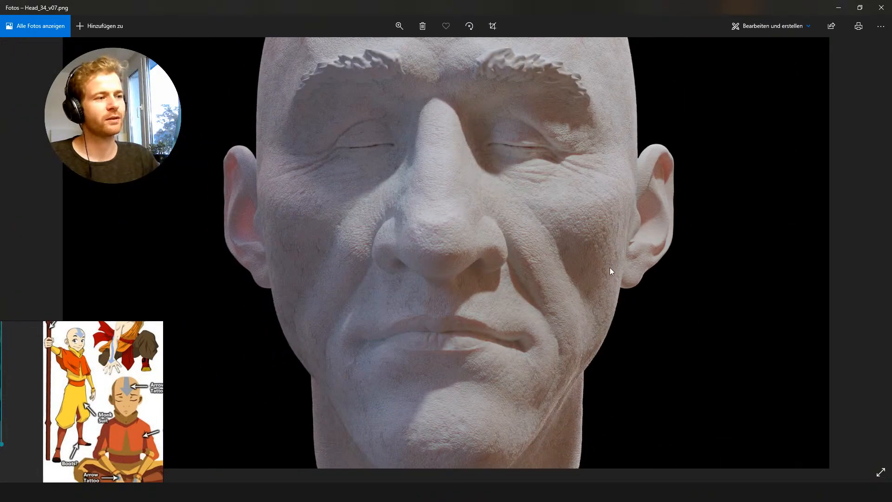
scroll(605, 272, up, 2)
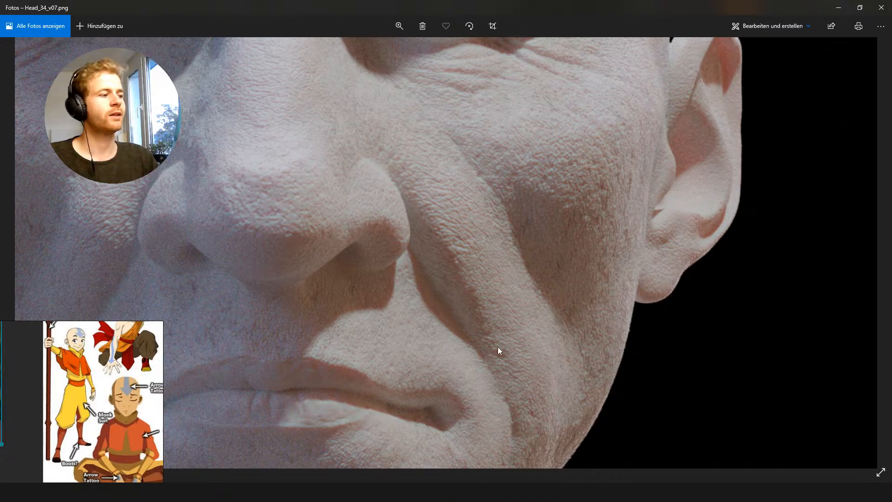
scroll(622, 285, down, 4)
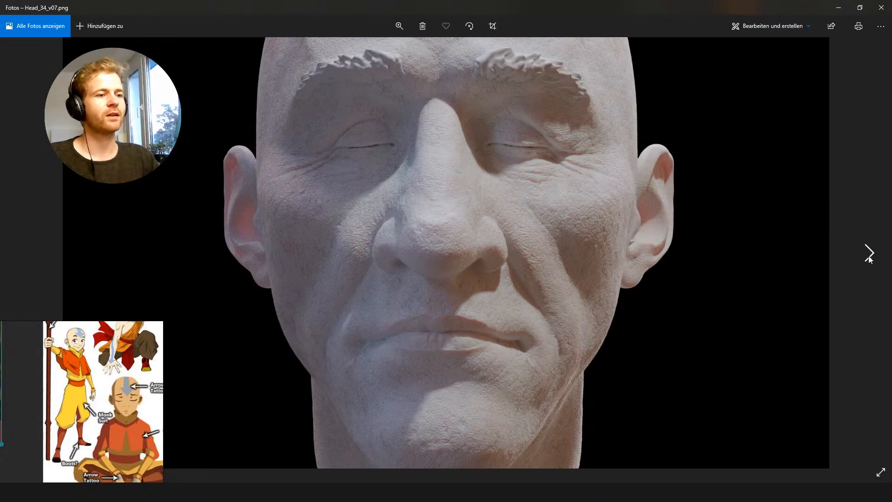
click(869, 255)
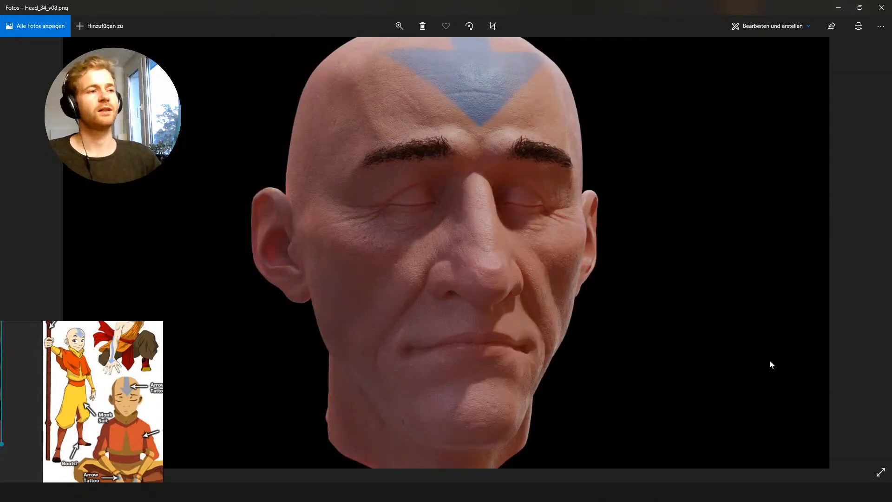
click(839, 8)
Apply the Flat Color material in ZBrush and examine the painted skin colours across the face
drag(265, 241, 316, 231)
click(149, 271)
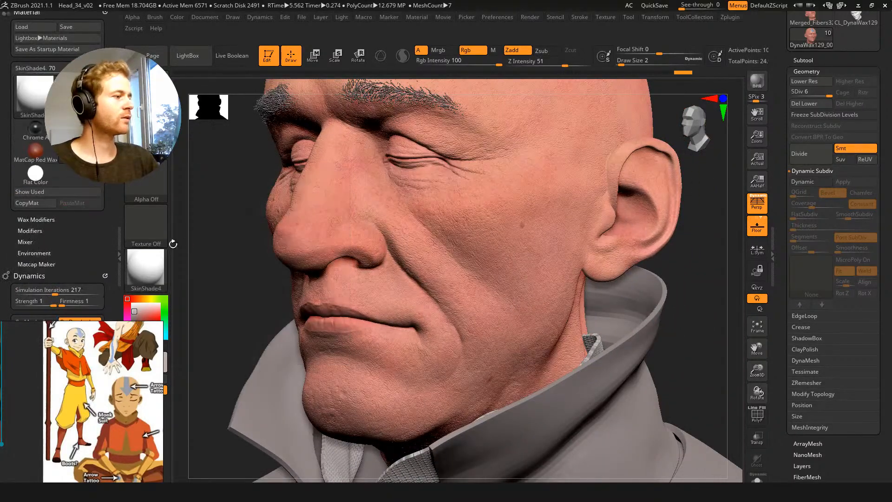
click(155, 272)
click(215, 223)
alt+drag(222, 221, 212, 187)
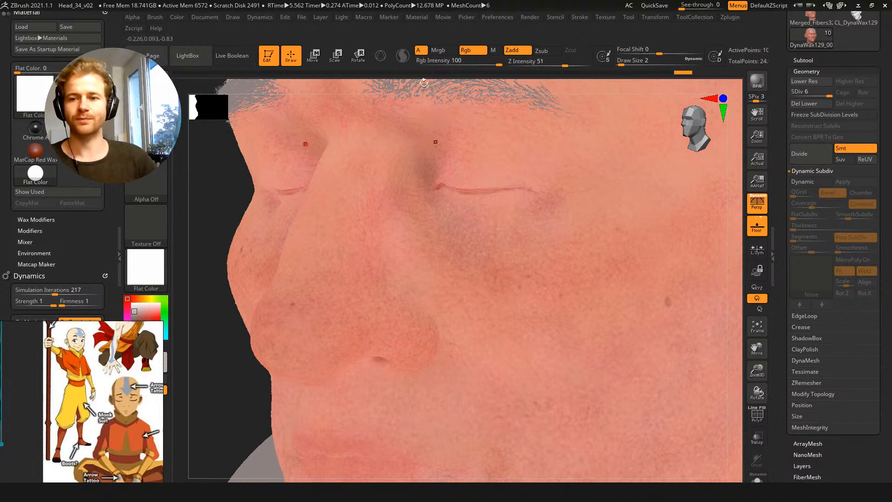
drag(215, 213, 277, 201)
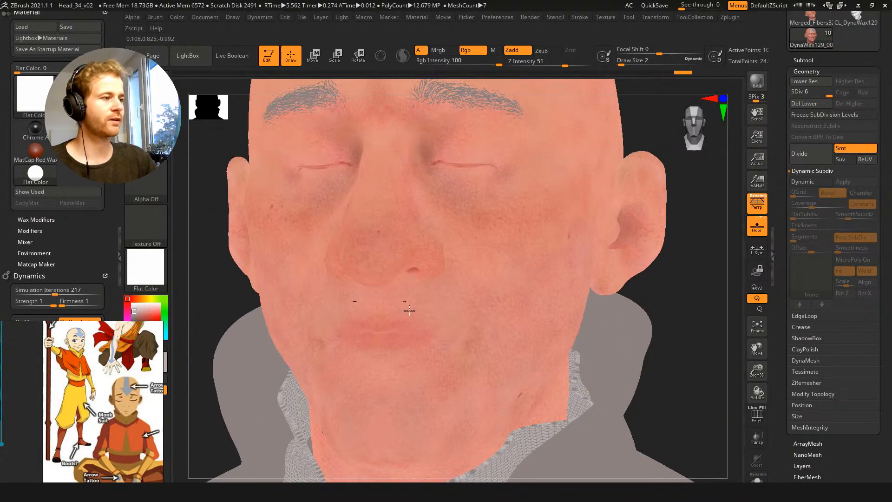
alt+drag(224, 272, 350, 275)
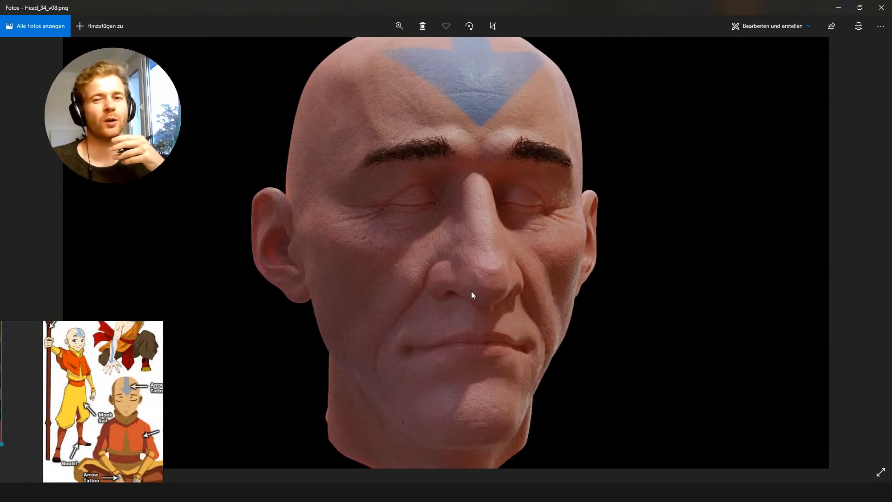
Return to ZBrush from the Photos app and replace the flat material with SkinShade4
click(840, 7)
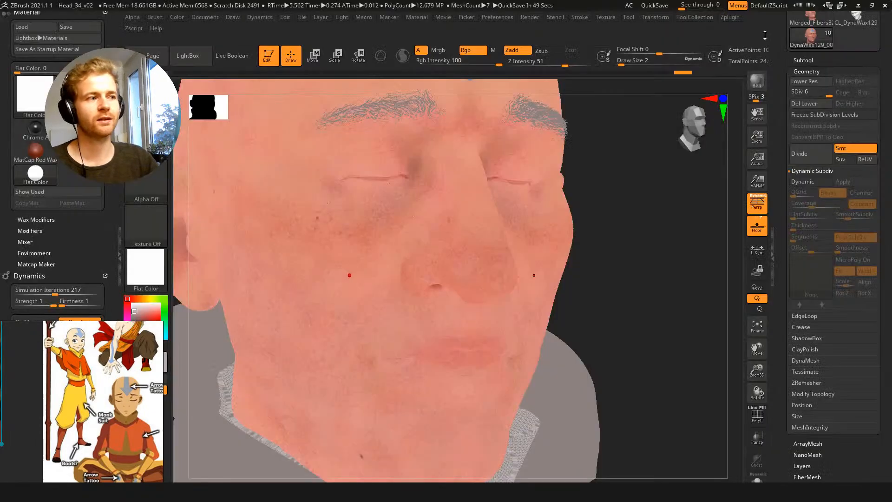
drag(649, 248, 194, 216)
click(146, 267)
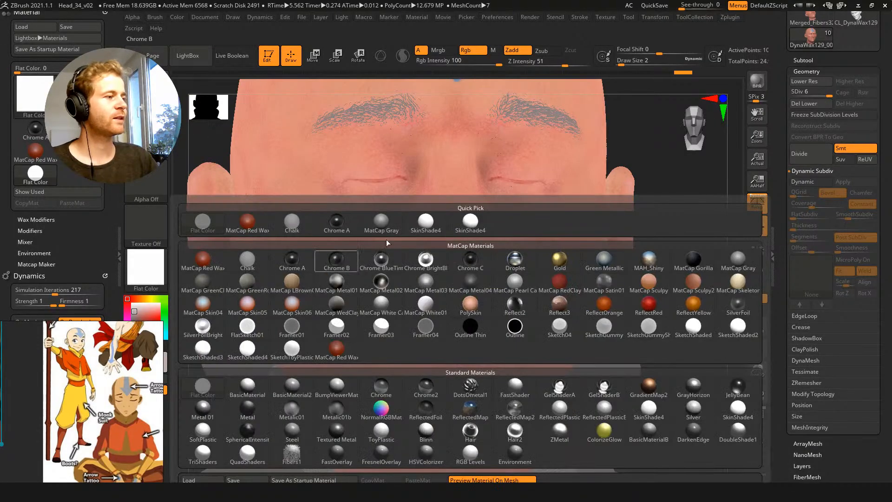
click(425, 226)
alt+drag(683, 288, 616, 216)
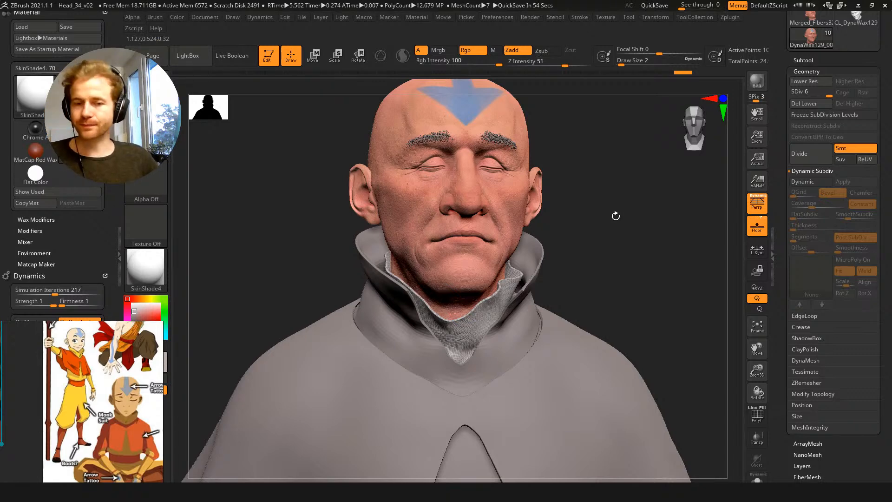
Make the cape subtool PM3D_Cylinder3D1 active and set the draw size to 293
mouse_move(285, 225)
mouse_down()
mouse_move(328, 295)
mouse_move(337, 294)
mouse_move(358, 342)
mouse_up()
alt+click(332, 285)
key(s)
drag(341, 287, 344, 282)
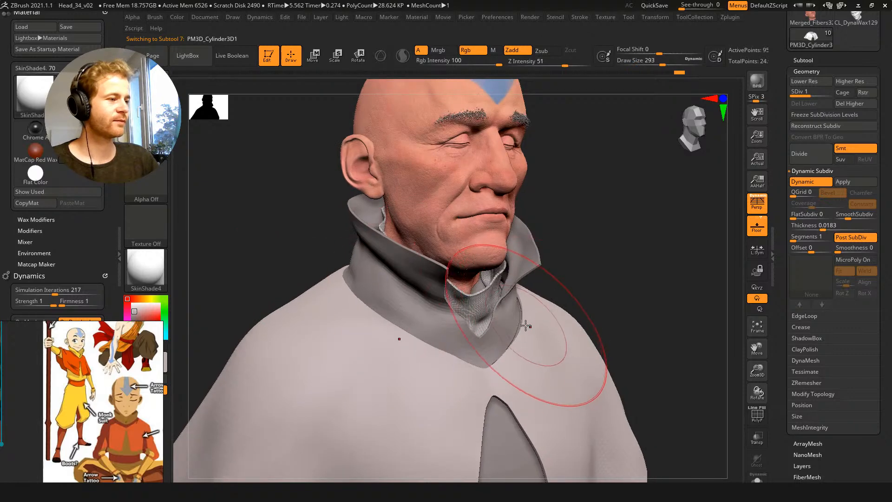
key(f)
drag(580, 154, 532, 151)
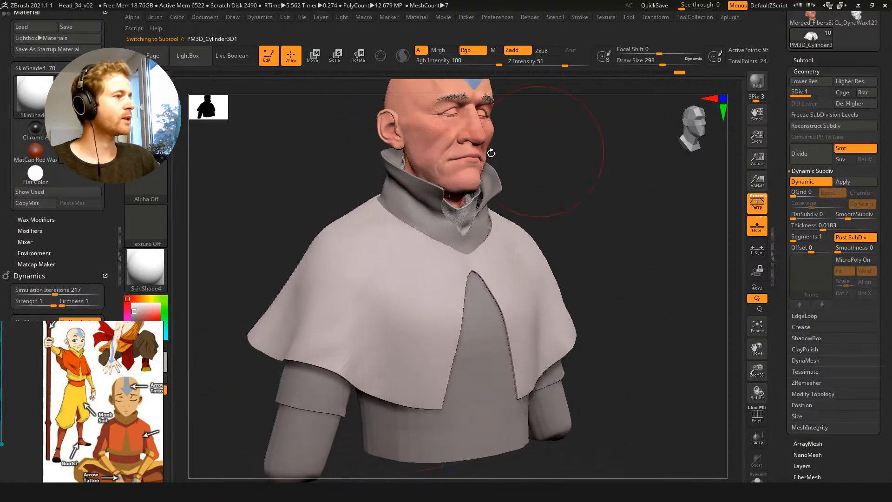
Try the gravity cloth simulation on the cape with Dynamic Subdiv on, and undo it
drag(114, 259, 114, 264)
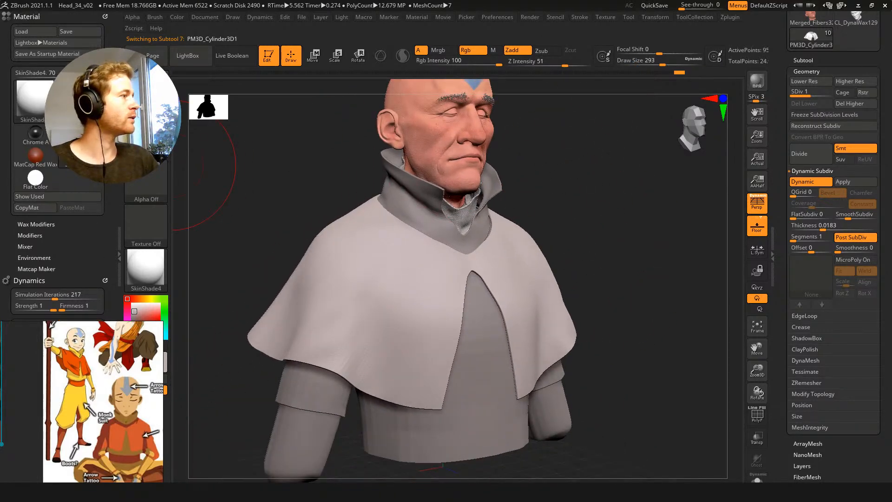
click(27, 17)
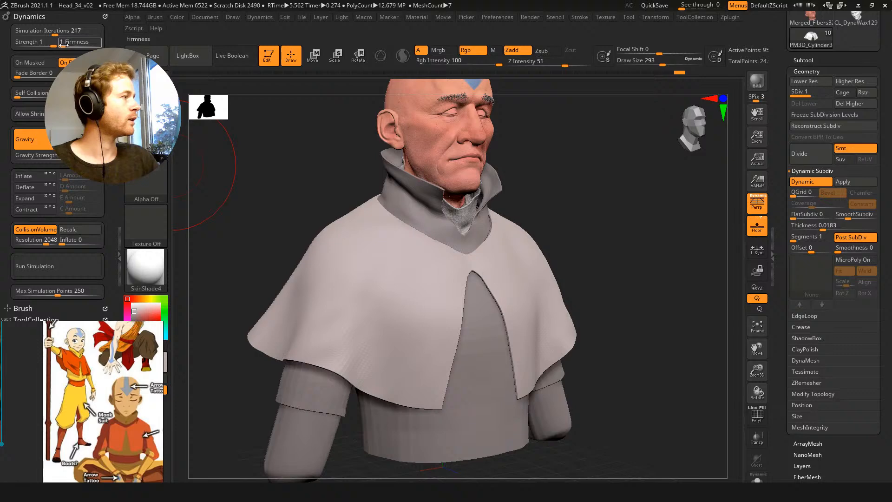
drag(294, 158, 251, 160)
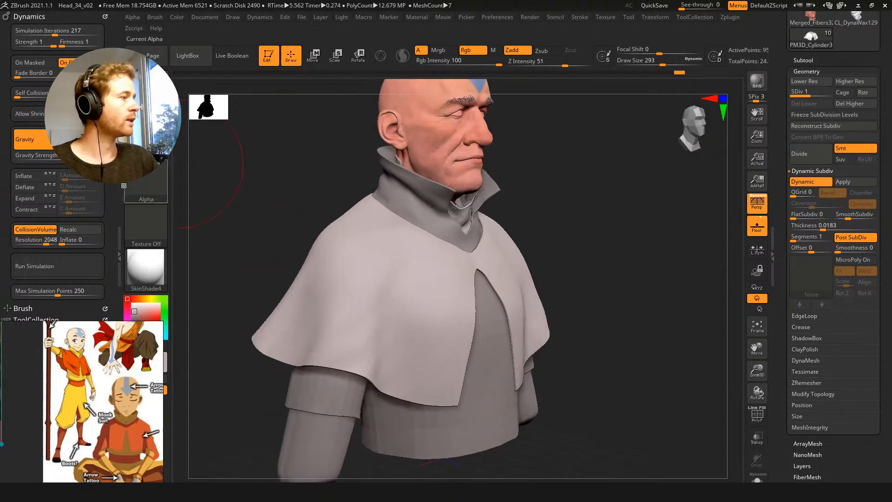
click(46, 266)
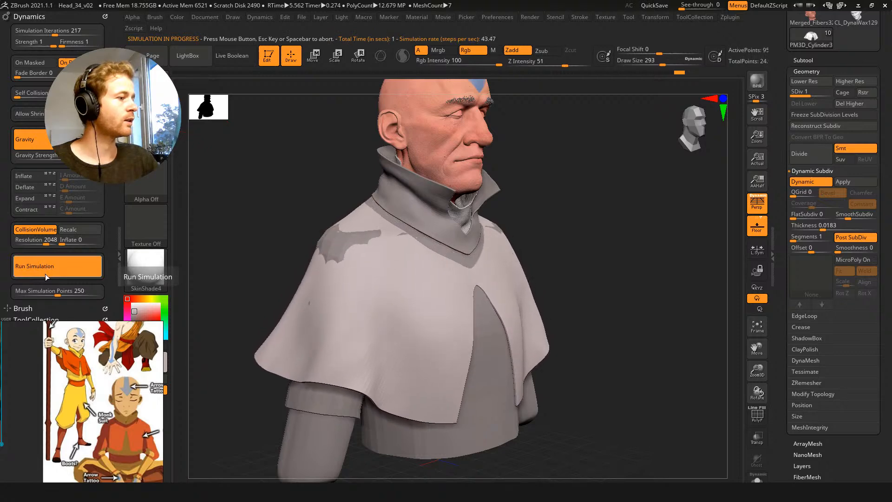
mouse_move(243, 194)
mouse_down()
mouse_move(297, 196)
mouse_move(233, 193)
mouse_move(295, 175)
mouse_move(496, 332)
mouse_up()
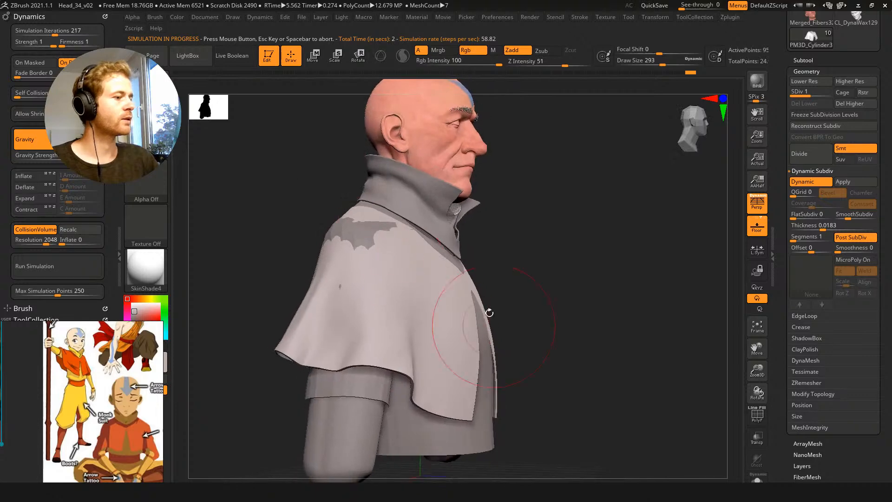
drag(520, 277, 510, 263)
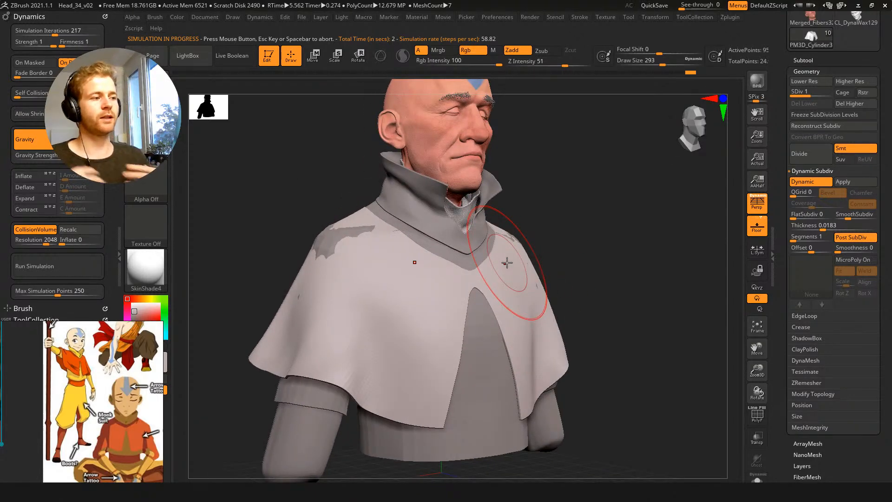
key(ctrl+z)
Isolate the cape with its polyframe displayed and turn off its Dynamic Subdiv
key(alt+shift+s)
drag(327, 201, 334, 173)
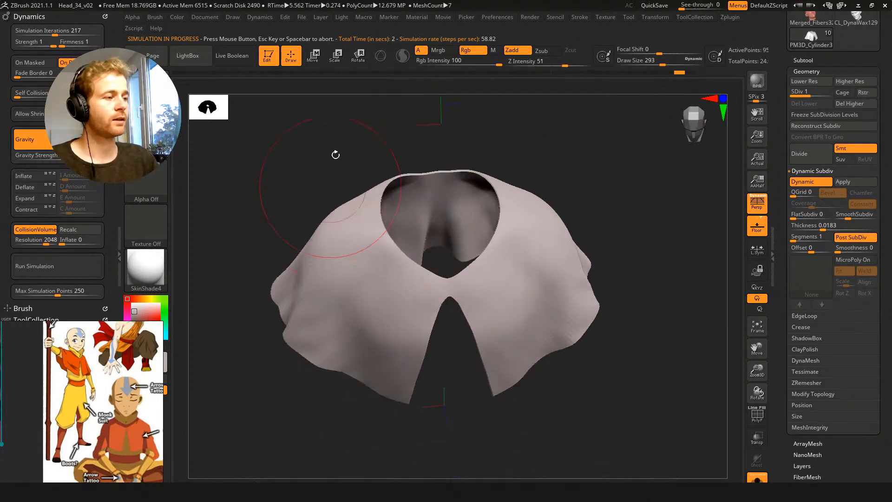
key(f)
key(shift+f)
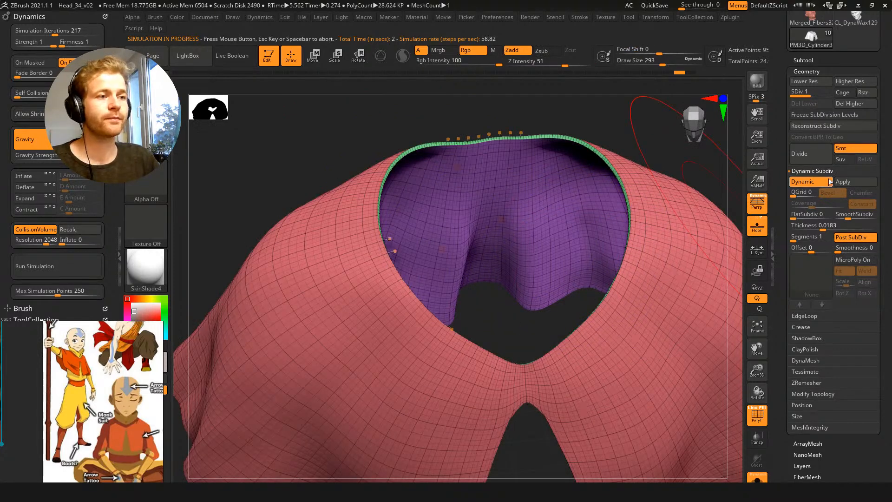
click(830, 182)
Mask the polygon rows around the cape's neck opening and bring the other subtools back into view
key(w)
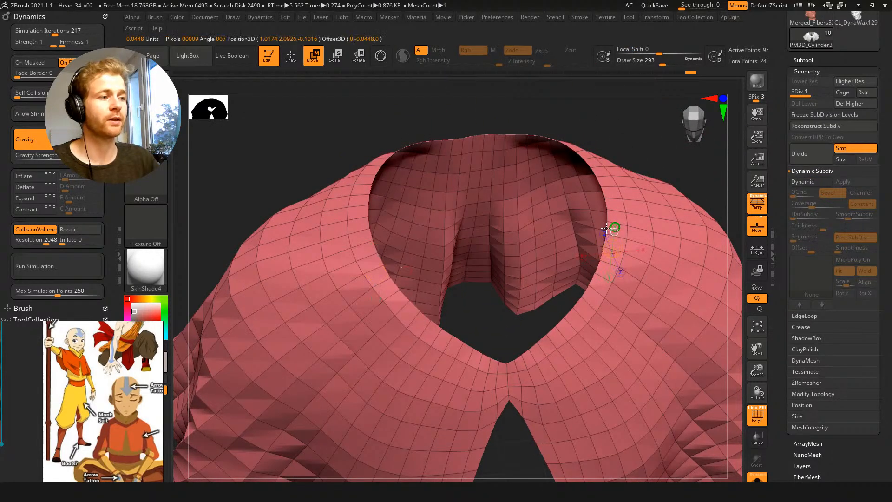
ctrl+drag(615, 196, 593, 200)
ctrl+click(592, 199)
key(q)
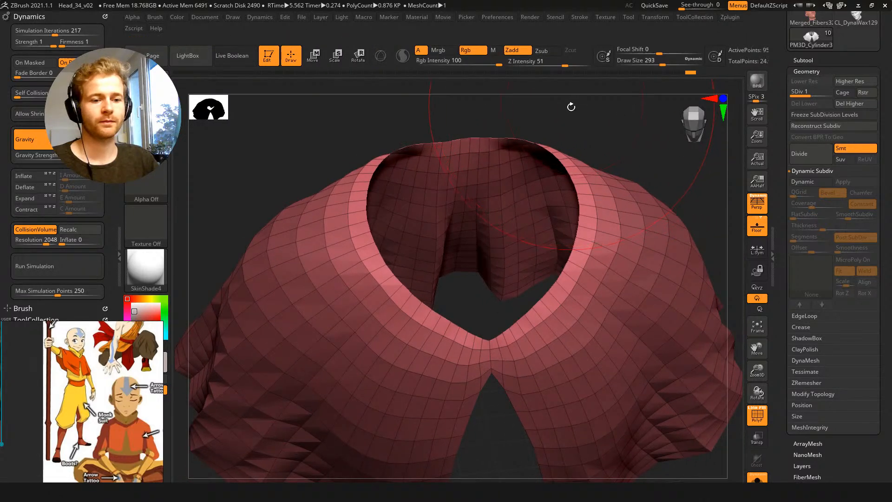
key(ctrl+z)
key(ctrl+z)
ctrl+click(606, 137)
key(shift+s)
key(f)
drag(621, 141, 696, 152)
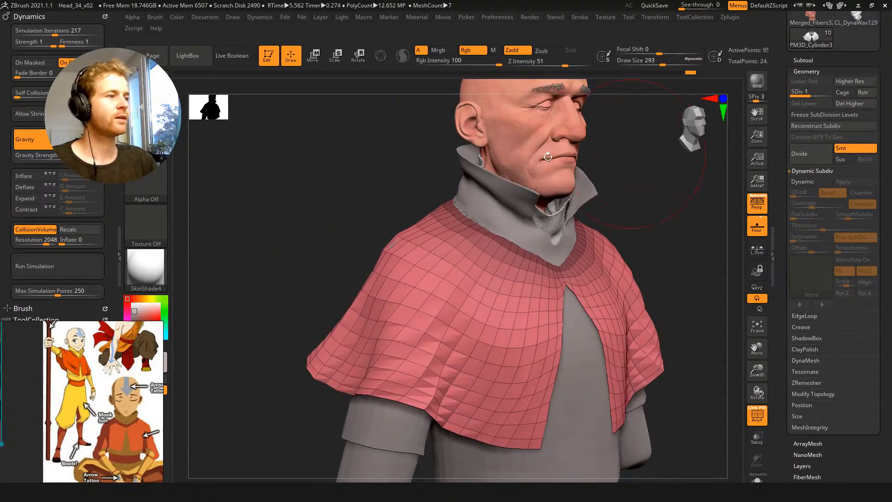
Run the gravity cloth simulation briefly on the masked cape and clear the mask
click(53, 267)
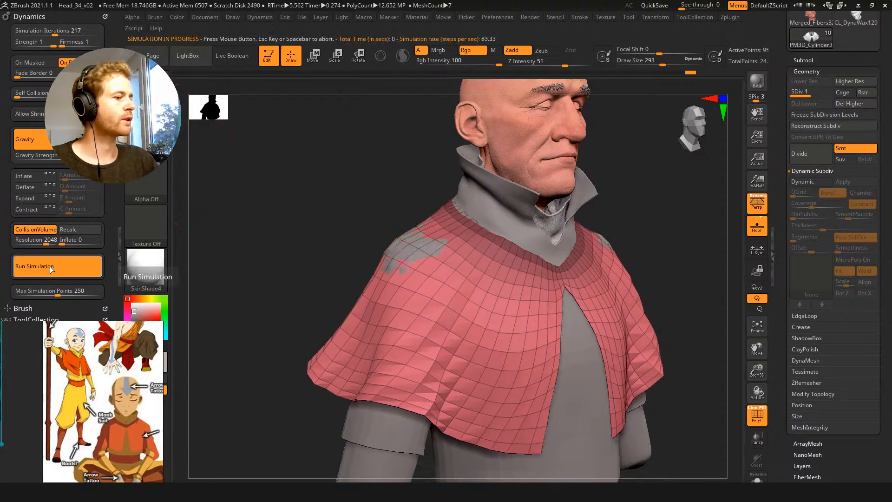
drag(353, 181, 322, 183)
ctrl+drag(381, 150, 413, 175)
Raise the cape to subdivision level 2, enable Dynamic Subdiv with an Offset of 95, and hide the polyframe
key(d)
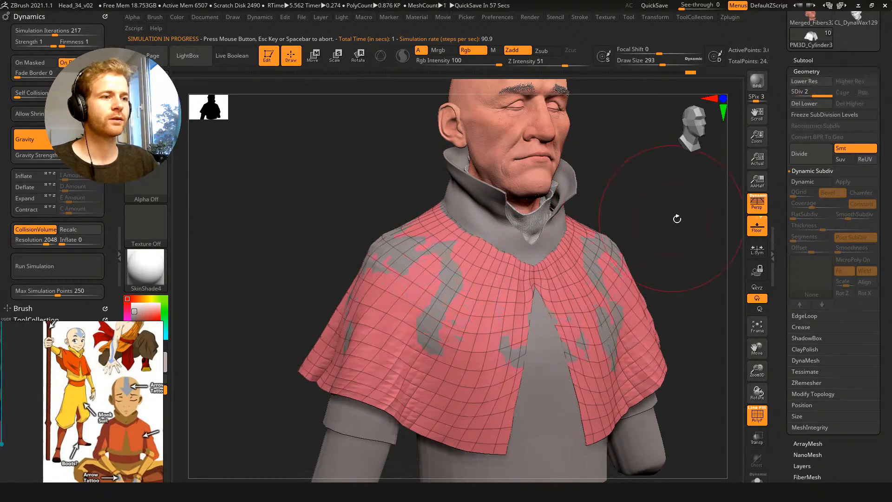
alt+drag(639, 193, 641, 215)
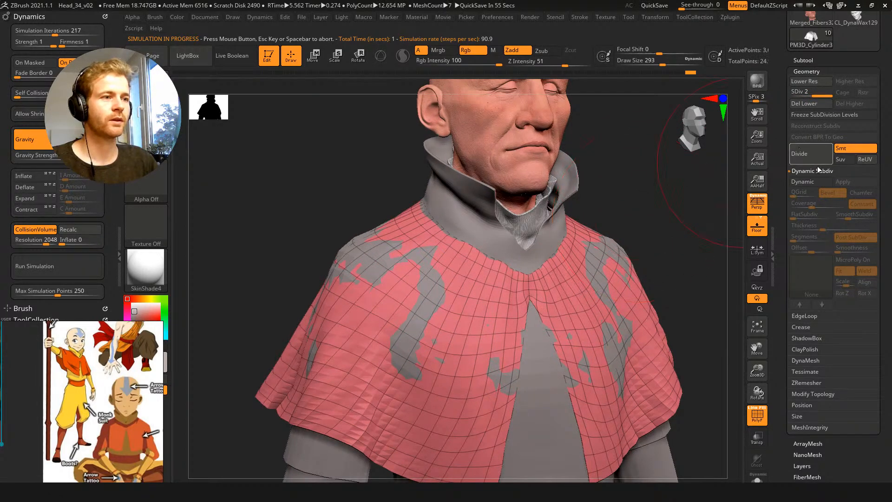
click(802, 181)
drag(812, 250, 829, 249)
alt+drag(664, 204, 640, 196)
key(shift+f)
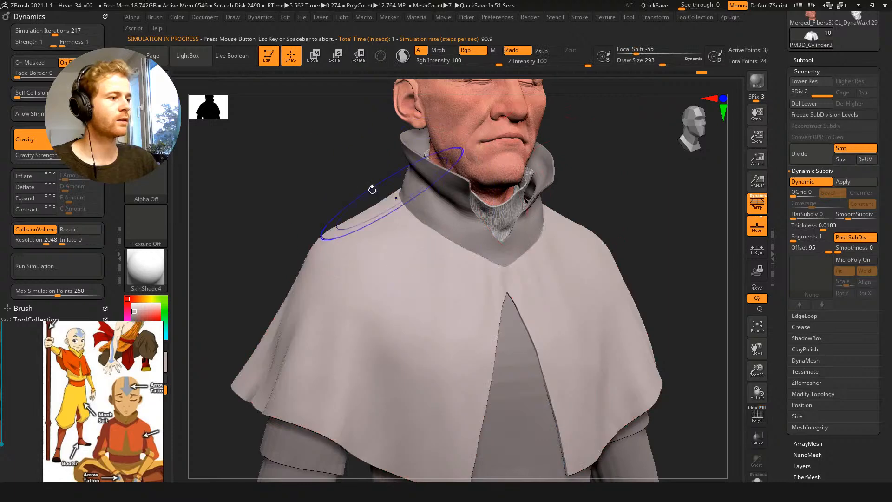
Adjust the cape's front neckline beside the collar with a draw size of 112
mouse_move(300, 145)
mouse_down()
mouse_move(353, 175)
mouse_move(359, 158)
mouse_move(365, 181)
mouse_move(370, 145)
mouse_move(380, 161)
mouse_move(463, 166)
mouse_move(338, 149)
mouse_move(393, 149)
mouse_up()
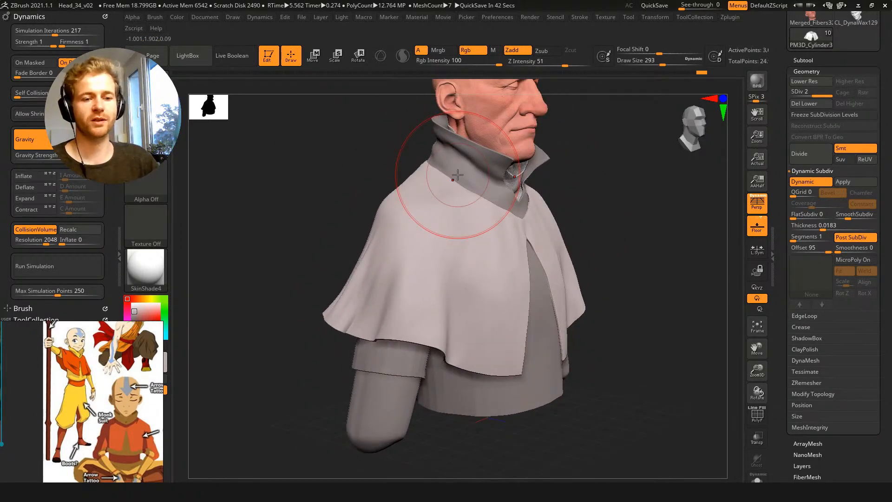
alt+drag(382, 178, 372, 200)
mouse_move(341, 122)
mouse_down()
mouse_move(334, 129)
mouse_move(358, 135)
mouse_up()
key(bracketleft)
key(bracketleft)
key(bracketleft)
key(bracketleft)
key(bracketleft)
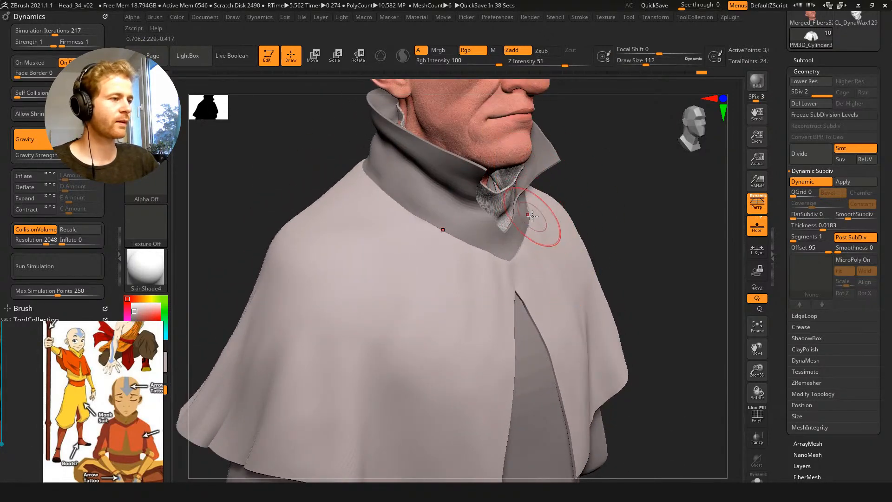
mouse_move(549, 199)
mouse_down()
mouse_move(579, 174)
mouse_move(515, 246)
mouse_up()
Refine the cape's neckline around the collar's front point, using draw sizes of 56 and 112
drag(309, 155, 405, 184)
alt+drag(622, 251, 637, 282)
key(bracketleft)
key(bracketleft)
key(bracketleft)
key(bracketleft)
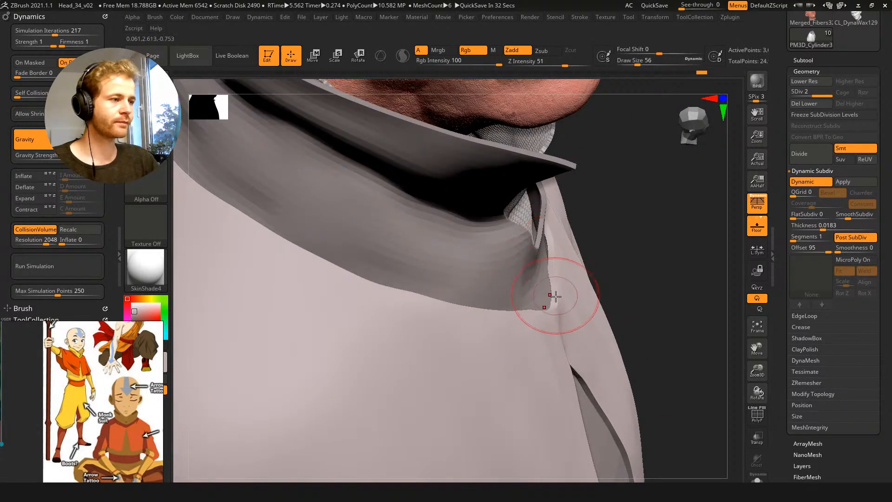
drag(621, 196, 571, 207)
key(bracketright)
key(bracketright)
key(bracketright)
key(bracketright)
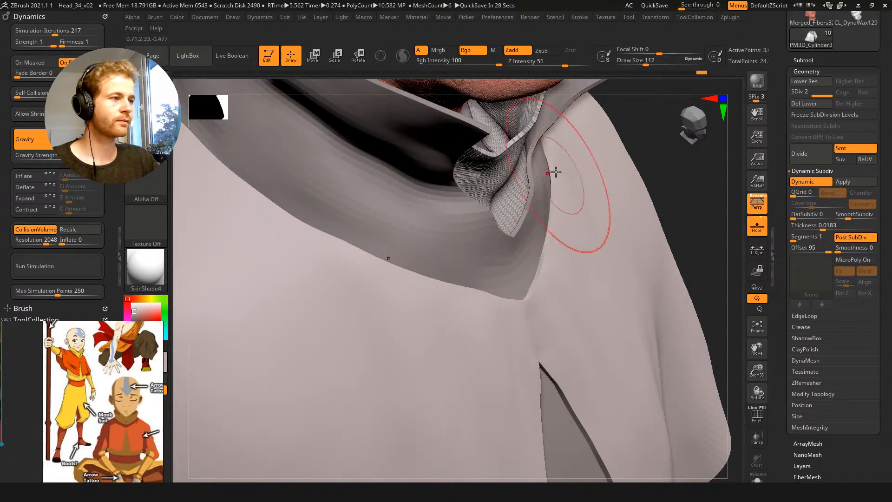
Adjust the cape's neckline against the back of the collar, starting with a draw size of 192
alt+drag(637, 132, 327, 260)
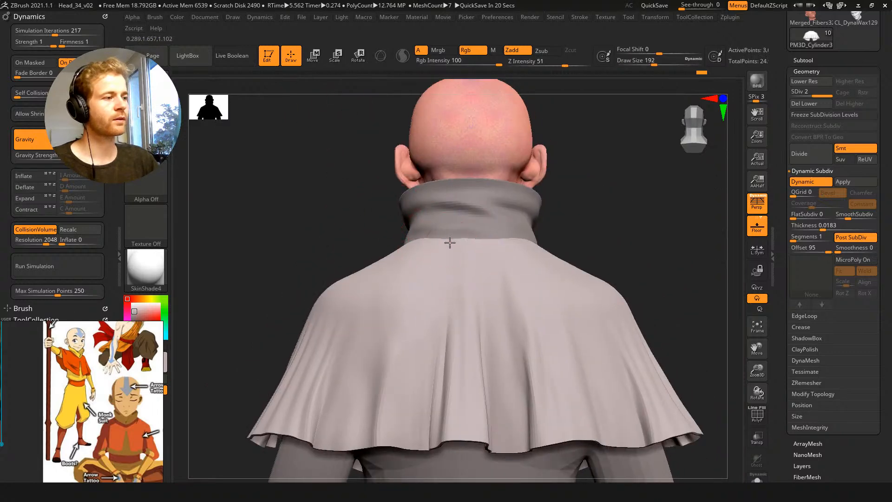
drag(448, 242, 450, 238)
key(s)
drag(467, 236, 469, 224)
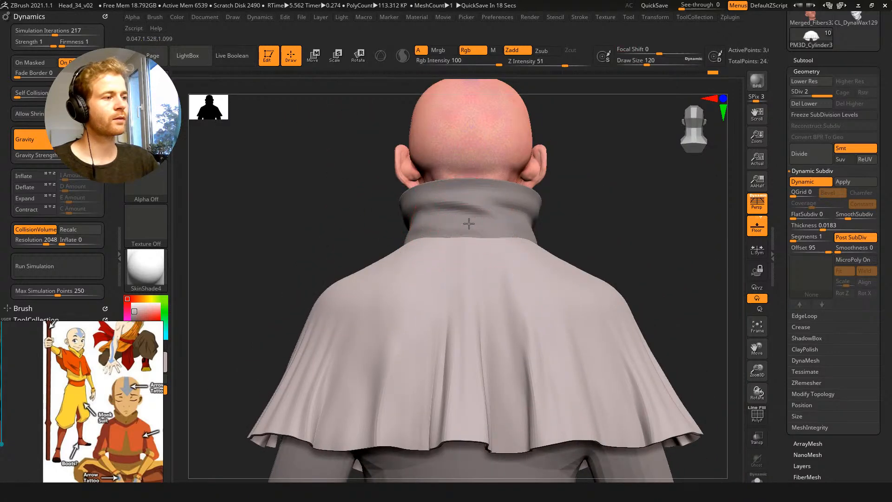
mouse_move(331, 194)
mouse_down()
mouse_move(369, 205)
mouse_move(355, 203)
mouse_up()
key(s)
drag(497, 232, 503, 232)
alt+drag(422, 199, 395, 129)
Make the shirt subtool Extract3 active and raise its subdivision level by one
alt+click(490, 278)
alt+drag(632, 371, 587, 275)
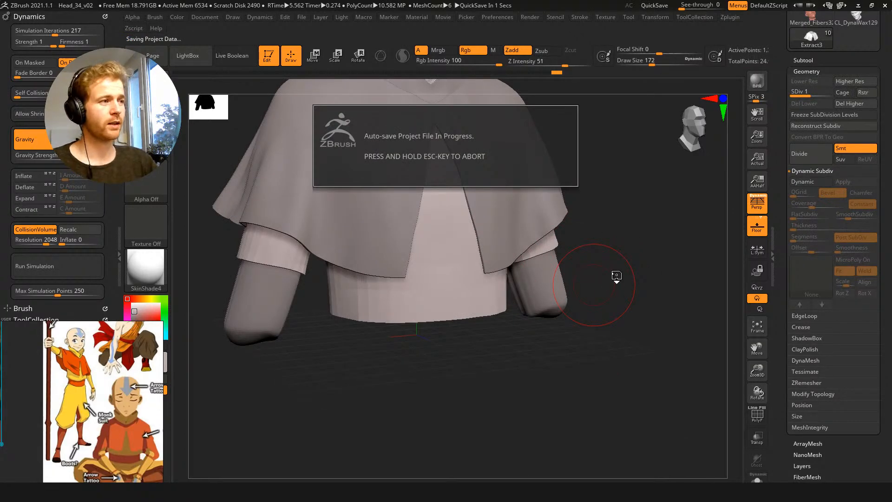
key(d)
alt+drag(664, 191, 668, 284)
Toggle the visibility of PM3D_Sphere3D1 in the subtool list and examine the collar and neck area
click(810, 60)
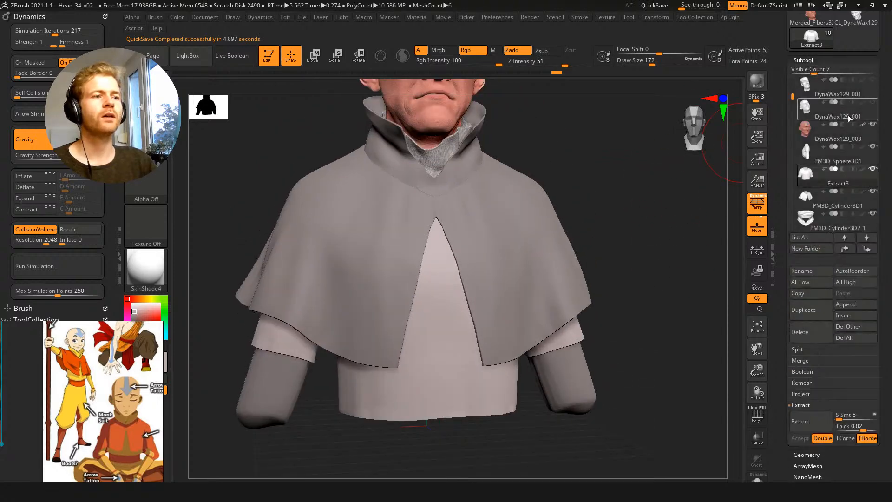
click(874, 148)
drag(653, 169, 663, 241)
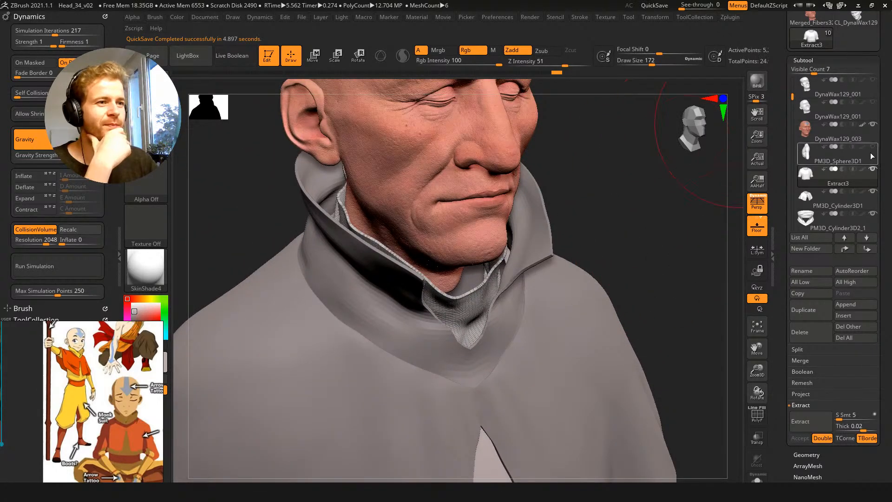
mouse_move(565, 238)
mouse_down()
mouse_move(598, 194)
mouse_move(460, 289)
mouse_up()
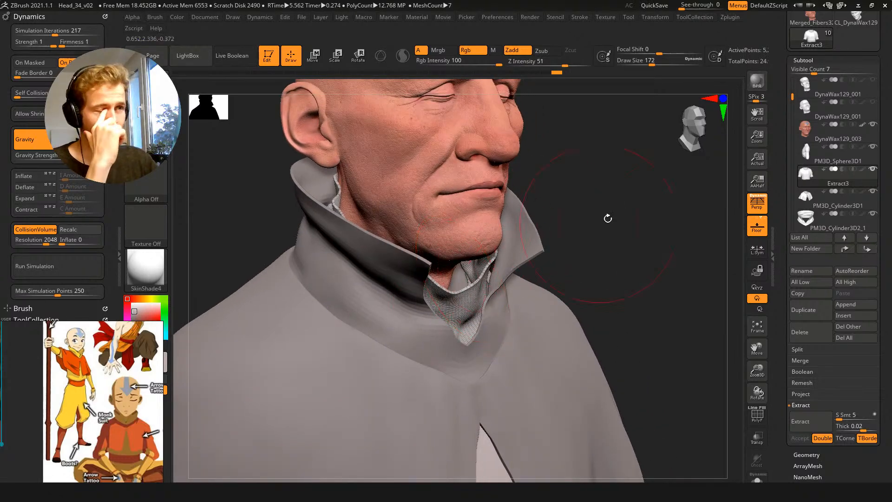
drag(602, 270, 595, 241)
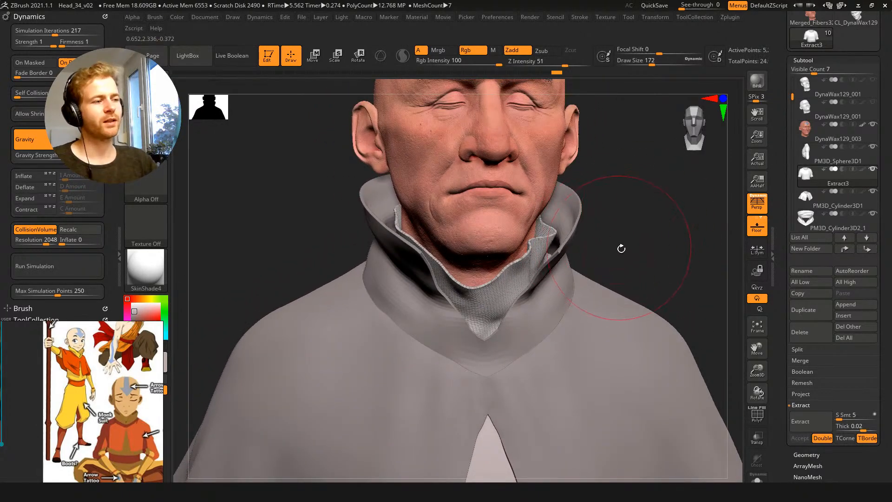
mouse_move(654, 214)
mouse_down()
mouse_move(624, 197)
mouse_move(610, 172)
mouse_move(596, 241)
mouse_move(576, 225)
mouse_move(584, 219)
mouse_move(626, 239)
mouse_up()
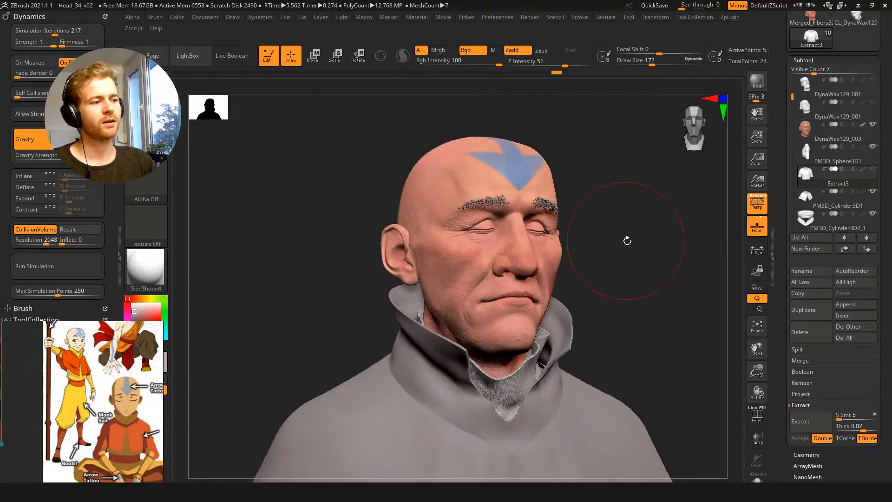
mouse_move(648, 292)
mouse_down()
mouse_move(649, 270)
mouse_move(630, 265)
mouse_up()
Set the draw size to 239 and save the project
key(s)
drag(538, 274, 544, 274)
key(ctrl+s)
key(ctrl+s)
Switch the active subtool to the cape and back to the shirt Extract3
click(806, 201)
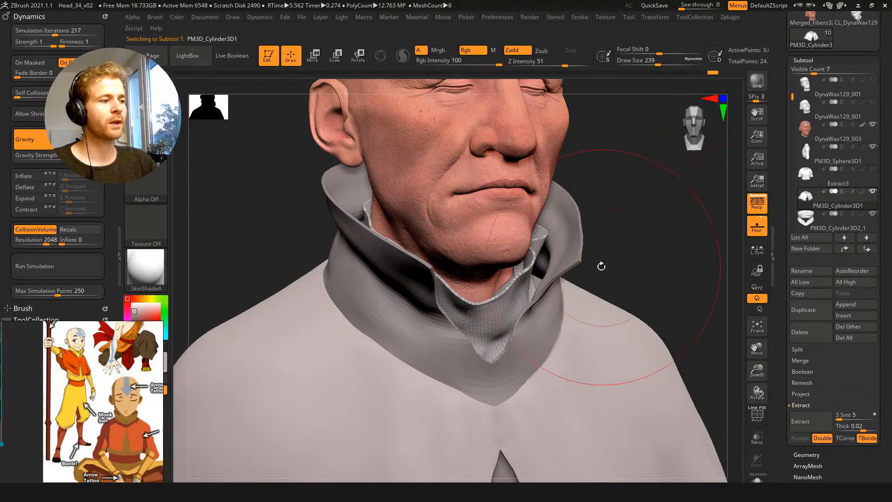
alt+drag(717, 215, 721, 197)
click(811, 177)
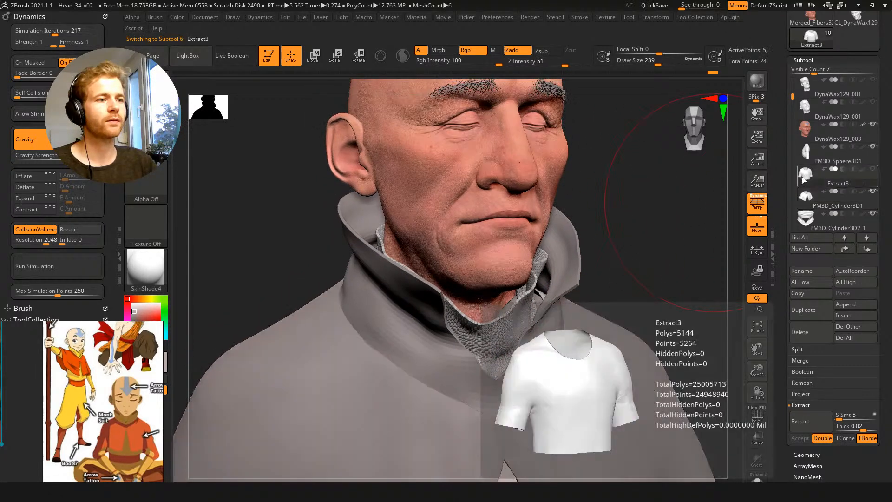
alt+drag(635, 219, 629, 109)
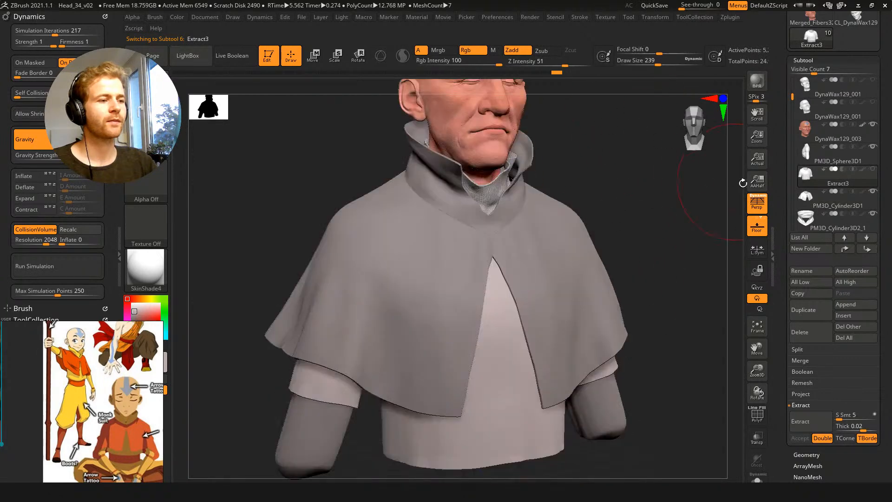
Hide the body subtool PM3D_Sphere3D1 and examine the neckline of the shirt Extract3 up close
click(814, 182)
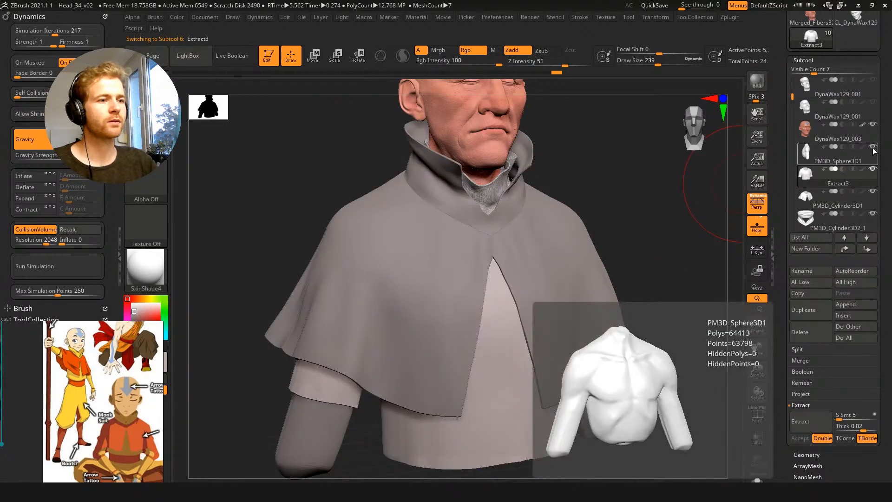
click(873, 147)
alt+drag(656, 160, 682, 239)
click(681, 239)
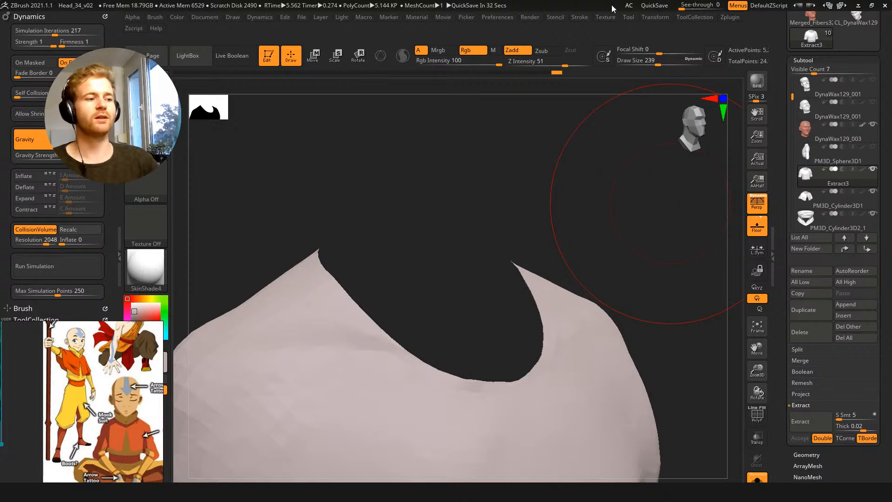
mouse_move(598, 219)
mouse_down()
mouse_move(609, 183)
mouse_move(623, 217)
mouse_move(624, 208)
mouse_move(583, 197)
mouse_move(596, 232)
mouse_move(599, 222)
mouse_up()
key(ctrl+shift+s)
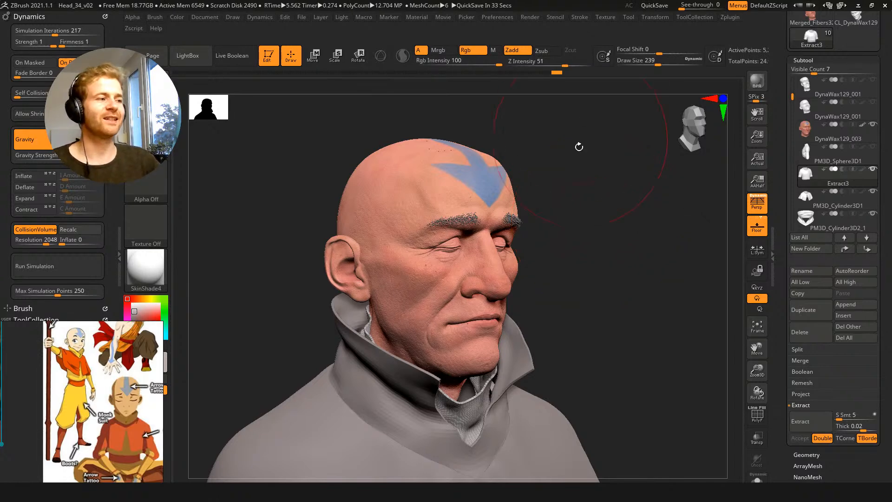
Check the finished render Head_34_v08.png, and examine the bust's collar layers from the front, the sides and above
alt+drag(611, 183, 640, 282)
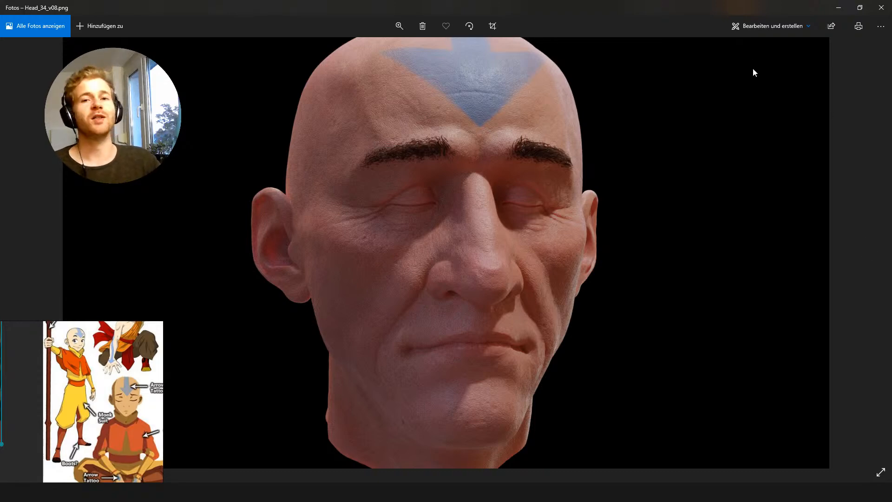
click(839, 7)
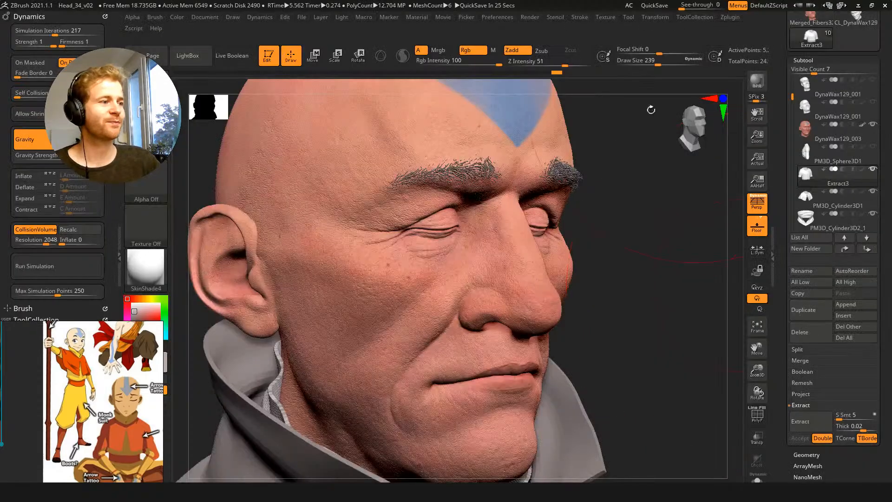
drag(653, 266, 549, 194)
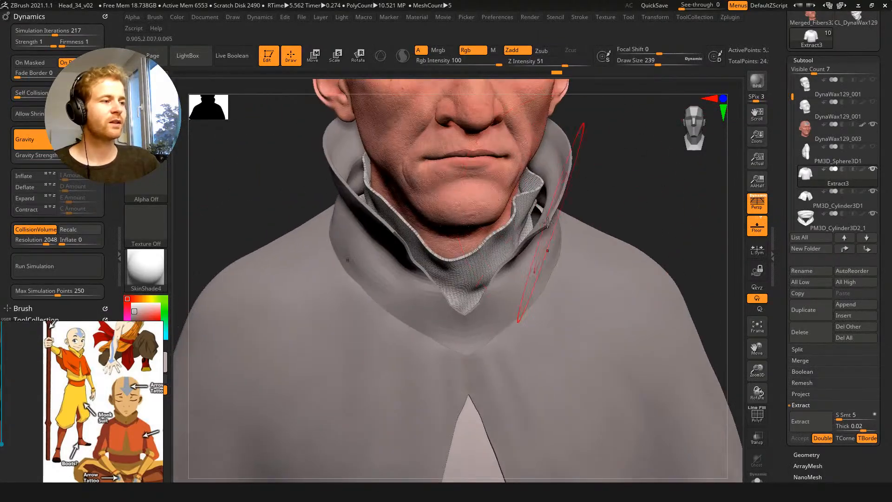
ctrl+right_drag(545, 223, 553, 243)
right_drag(618, 233, 571, 204)
key(f)
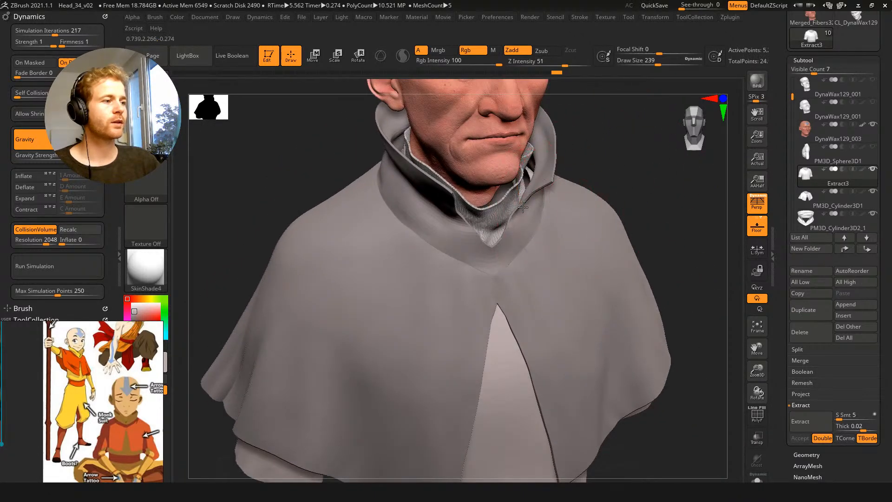
mouse_move(570, 135)
right_down()
mouse_move(548, 180)
mouse_move(560, 132)
right_up()
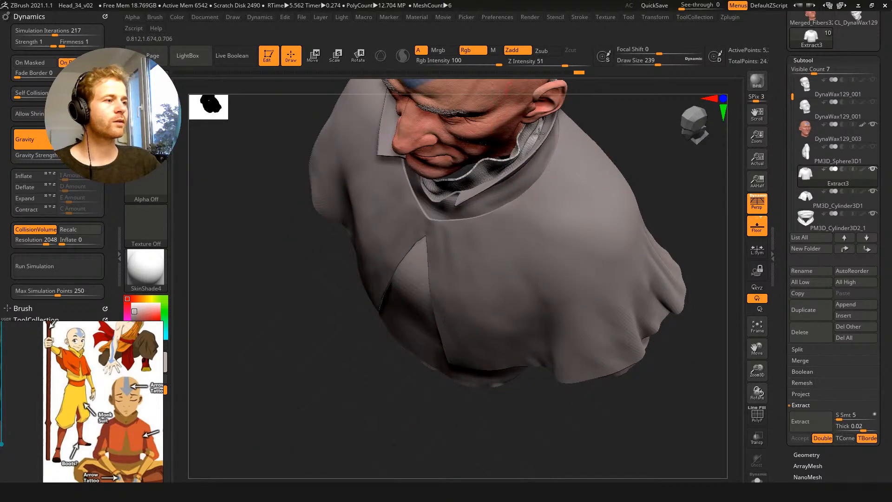
mouse_move(600, 97)
right_down()
mouse_move(631, 215)
mouse_move(662, 267)
mouse_move(624, 221)
mouse_move(651, 190)
mouse_move(628, 189)
right_up()
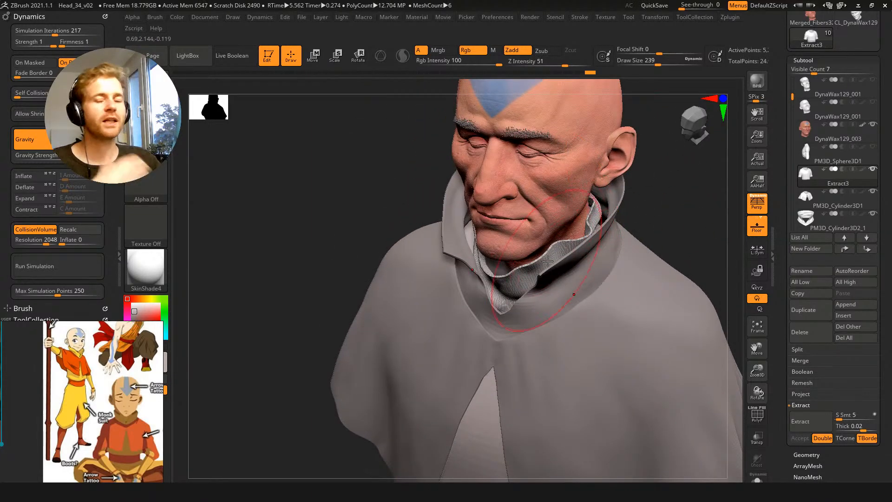
right_drag(365, 185, 440, 204)
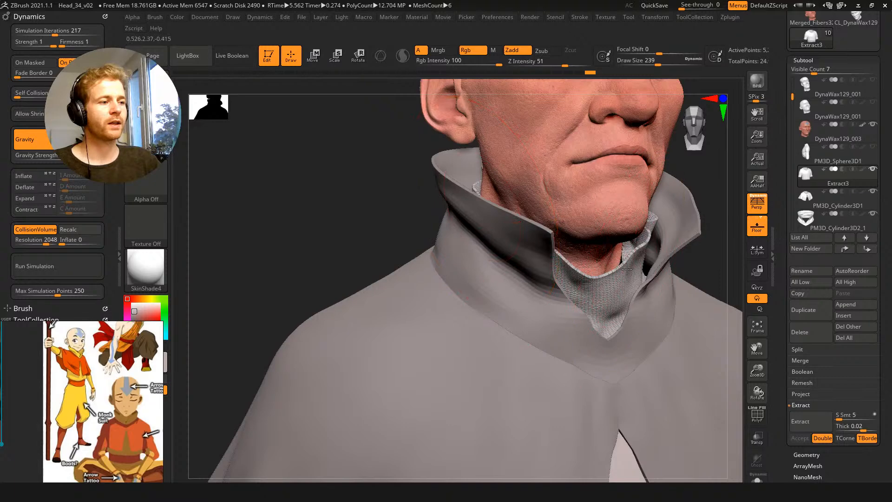
Make the inner collar PM3D_Cylinder3D2 the active subtool and examine its fit around the neck
alt+click(604, 289)
right_drag(689, 269, 636, 247)
right_drag(419, 206, 349, 161)
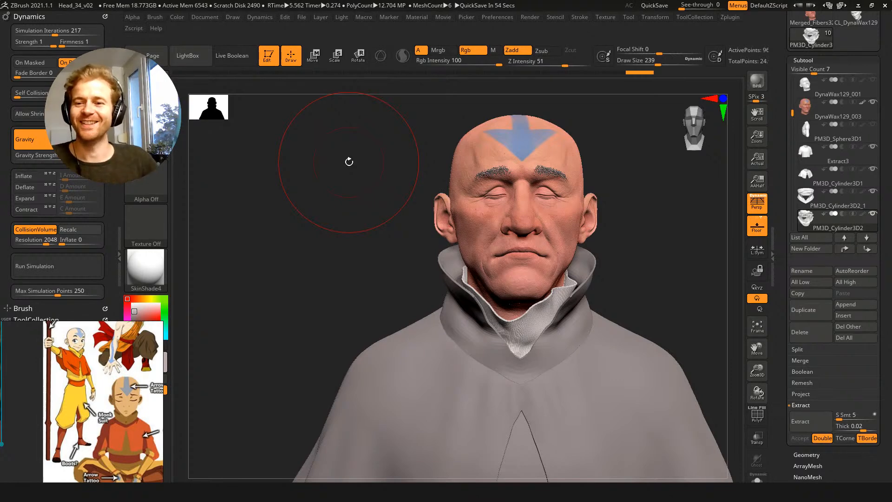
drag(409, 267, 439, 285)
mouse_move(403, 227)
mouse_down()
mouse_move(387, 252)
mouse_move(399, 252)
mouse_move(339, 260)
mouse_move(356, 264)
mouse_up()
Activate the head DynaWax129_003 with a draw size of 112 and toggle Solo to examine the lower edge of the neck
alt+click(502, 307)
key(s)
mouse_move(450, 319)
mouse_down()
mouse_move(436, 320)
mouse_move(474, 323)
mouse_move(467, 328)
mouse_up()
key(alt+s)
key(bracketright)
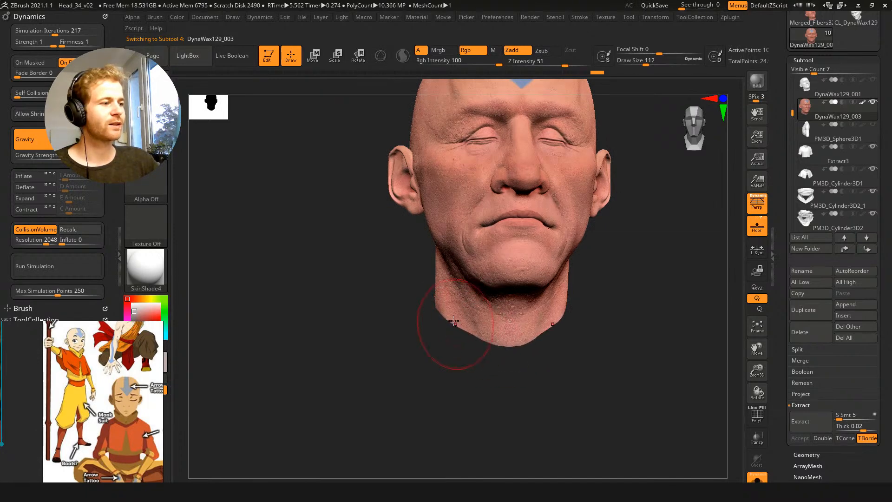
key(alt+s)
drag(327, 261, 316, 276)
mouse_move(394, 294)
mouse_down()
mouse_move(364, 285)
mouse_move(389, 298)
mouse_up()
key(alt+s)
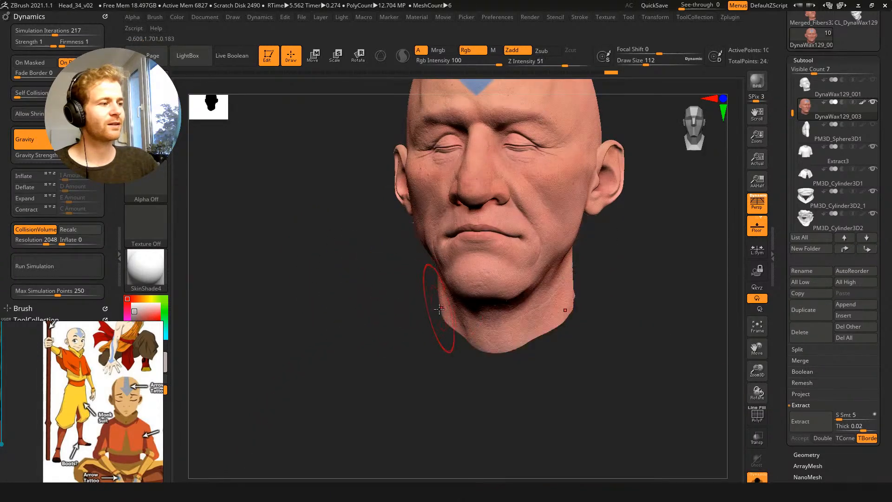
key(alt+s)
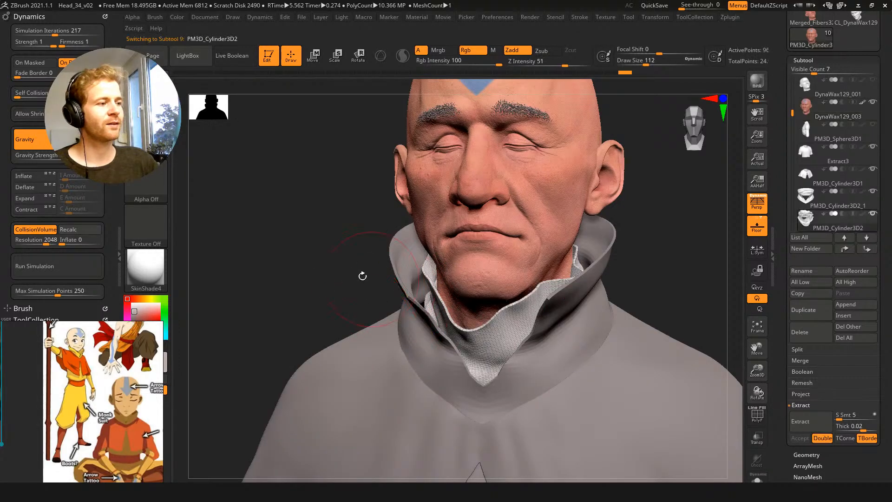
Make the shirt Extract3 the active subtool and set the draw size to 251
alt+click(440, 318)
drag(366, 282, 370, 298)
mouse_move(353, 260)
mouse_down()
mouse_move(343, 253)
mouse_move(373, 273)
mouse_move(373, 253)
mouse_move(368, 299)
mouse_move(357, 247)
mouse_move(356, 271)
mouse_move(378, 288)
mouse_up()
alt+click(417, 304)
key(s)
click(427, 327)
drag(411, 324, 407, 315)
drag(369, 284, 398, 286)
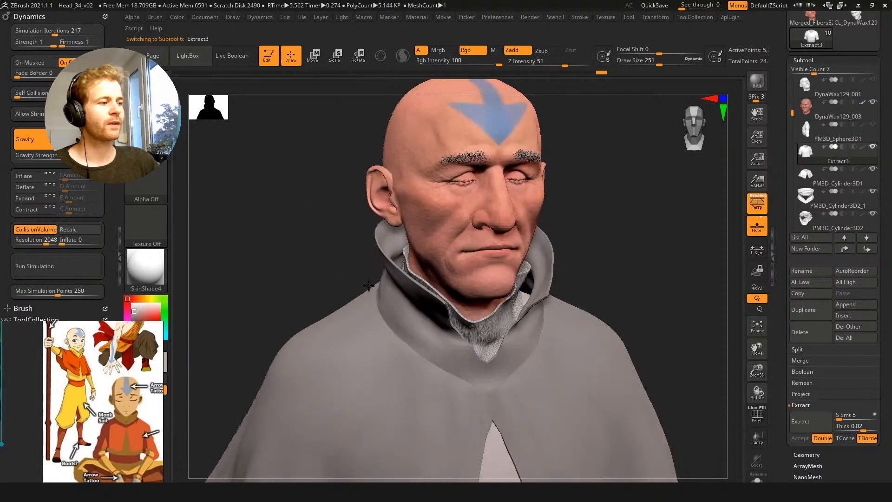
Toggle Solo on the shirt and back to examine it on its own
drag(336, 247, 361, 273)
key(alt+s)
key(alt+s)
mouse_move(329, 229)
mouse_down()
mouse_move(349, 237)
mouse_move(324, 223)
mouse_move(335, 217)
mouse_move(345, 246)
mouse_move(307, 264)
mouse_up()
Activate the inner collar PM3D_Cylinder3D2, set the draw size to 187 and examine the collar layers from above
alt+click(371, 279)
key(s)
drag(372, 292, 367, 292)
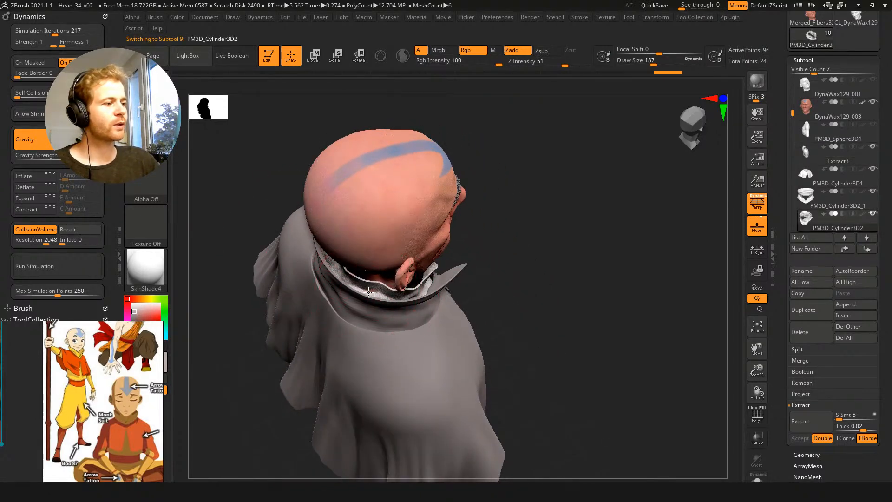
drag(494, 325, 453, 296)
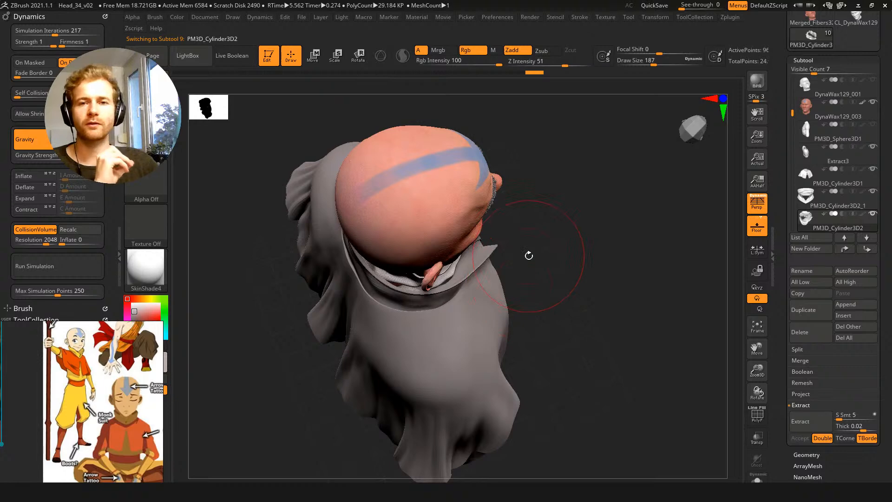
drag(549, 224, 564, 283)
Render a BPR preview of the bust and compare it with the finished head render Head_34_v08.png
key(shift+r)
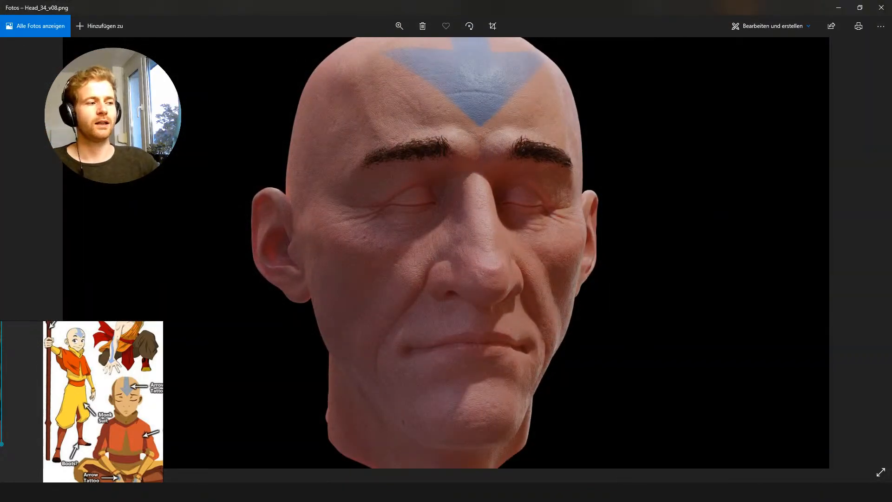
click(839, 8)
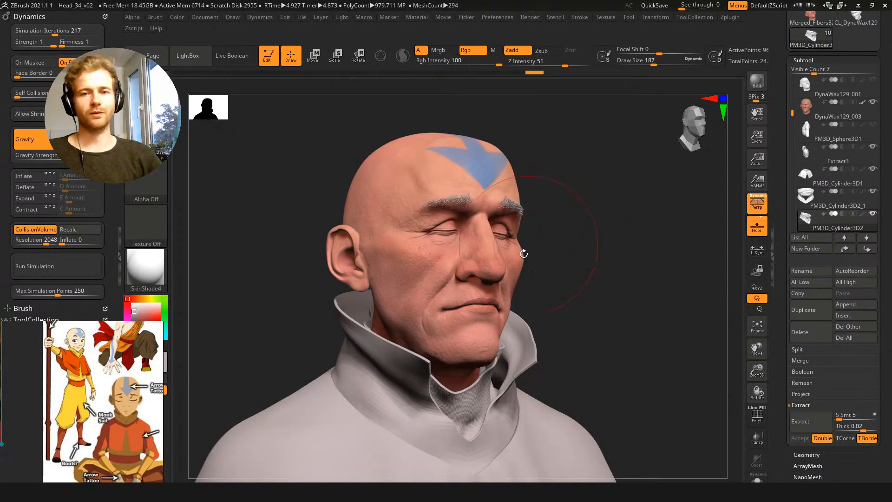
drag(607, 249, 568, 280)
Make the outer collar PM3D_Cylinder3D2_1 the active subtool
alt+click(512, 283)
drag(543, 210, 633, 164)
click(803, 107)
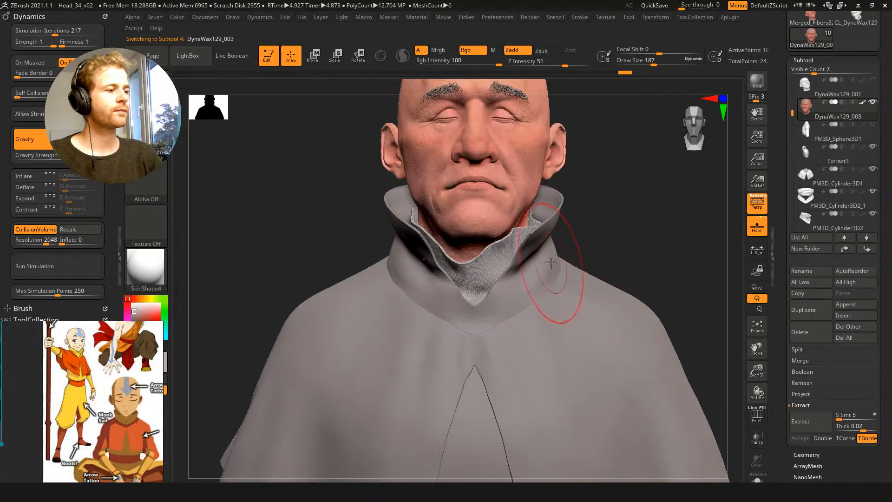
alt+click(554, 276)
alt+drag(641, 247, 663, 331)
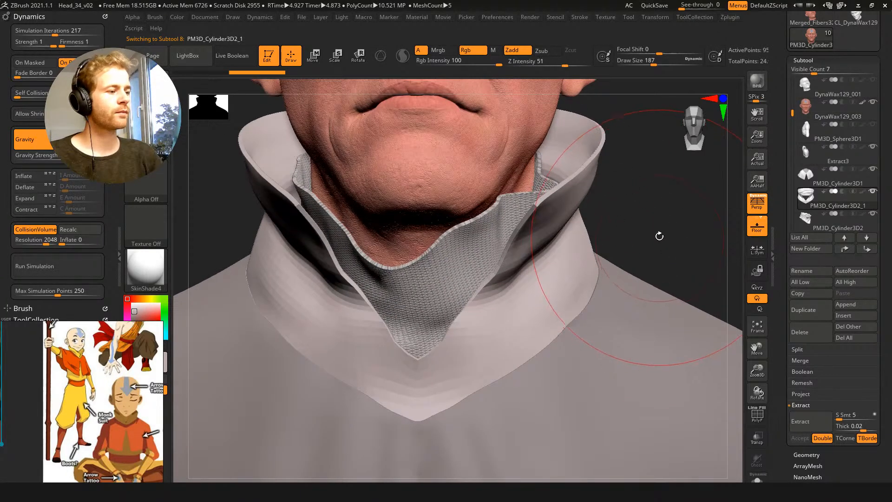
Add surface noise to the outer collar and load the 42 KB JPG fabric alpha from the ZAlphas folder
click(803, 59)
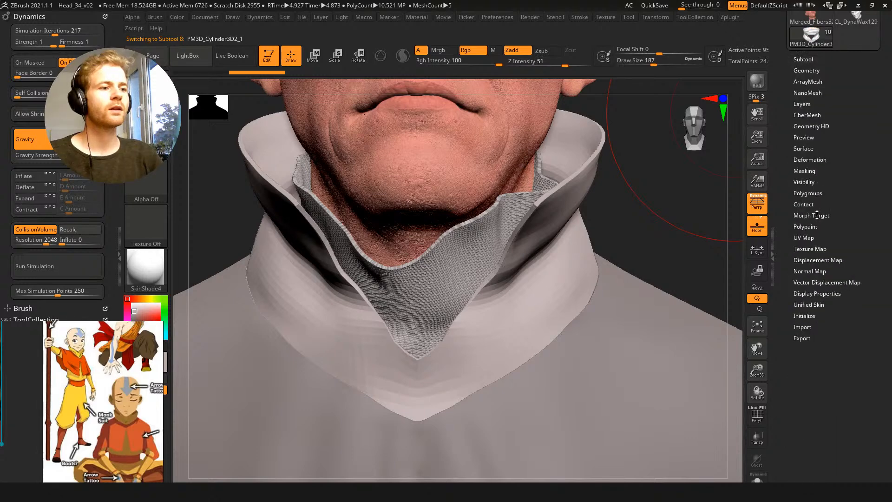
click(806, 148)
click(812, 163)
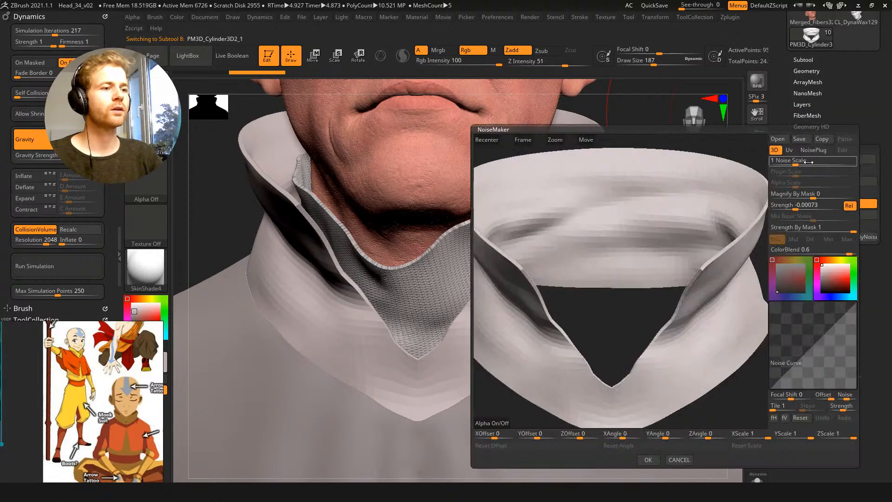
click(502, 422)
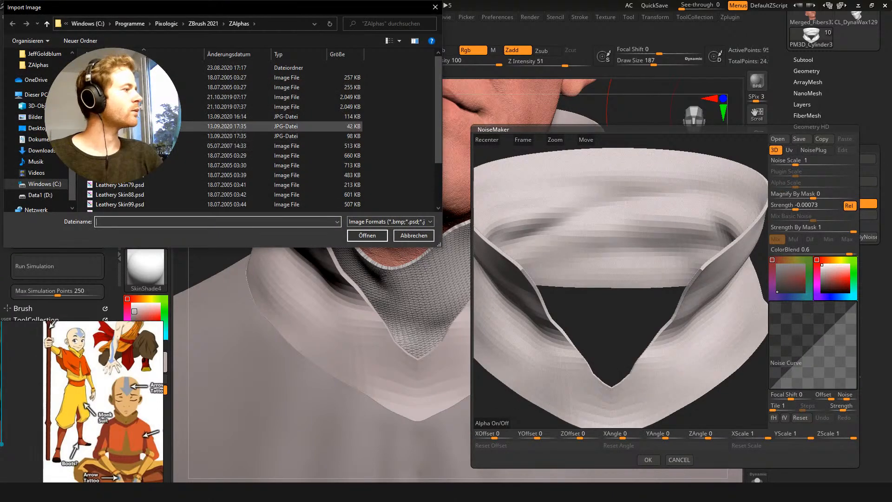
double_click(195, 126)
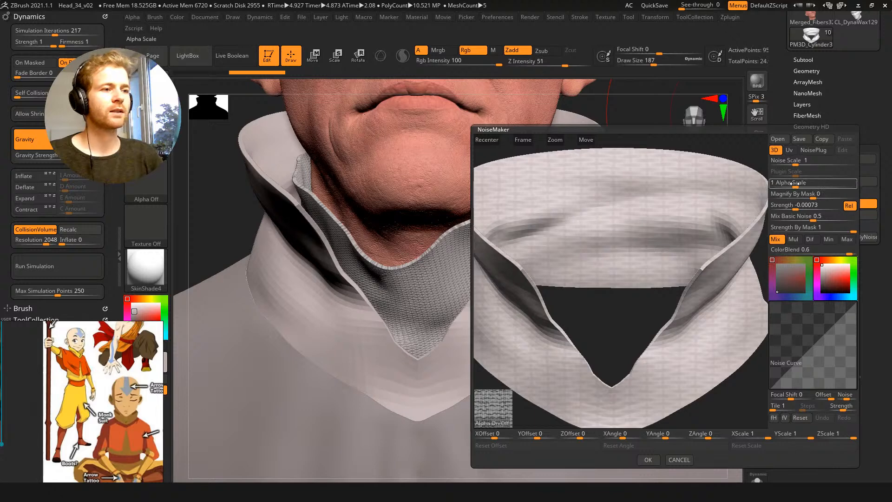
Apply the noise in UV mode with alpha scale 0.1686, strength -0.04596 and mix basic noise 0.00574
drag(793, 184, 788, 184)
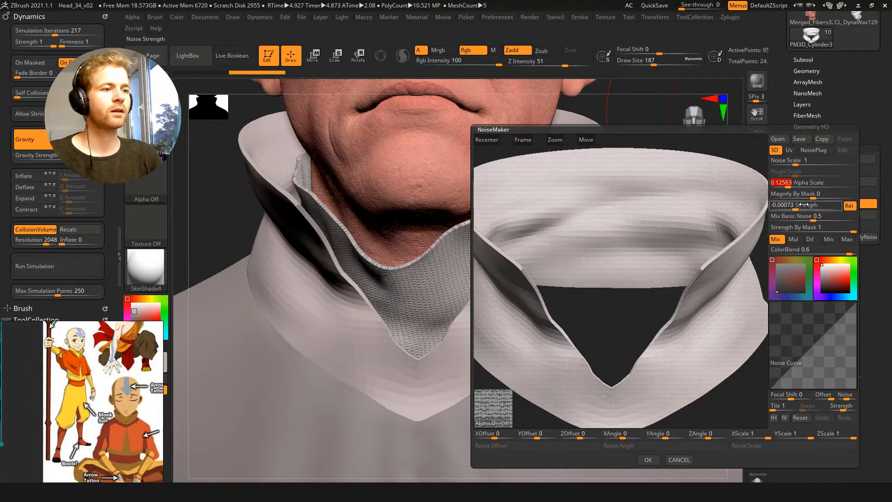
drag(812, 218, 774, 218)
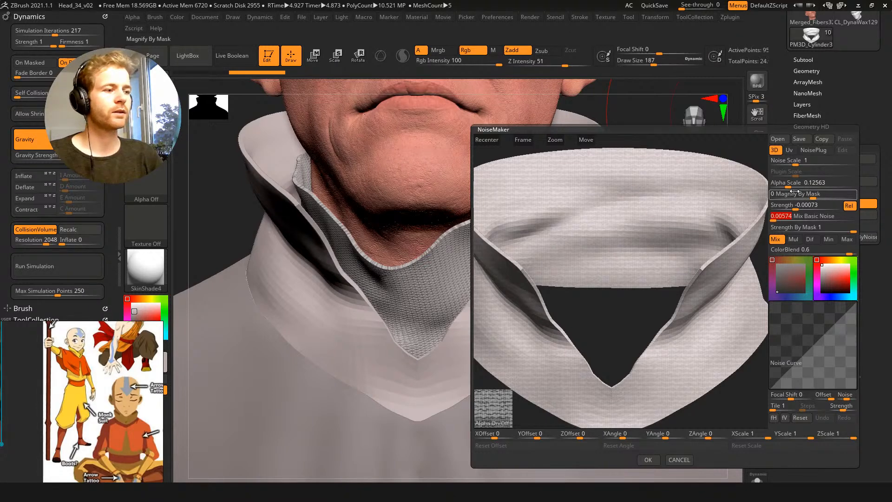
click(790, 150)
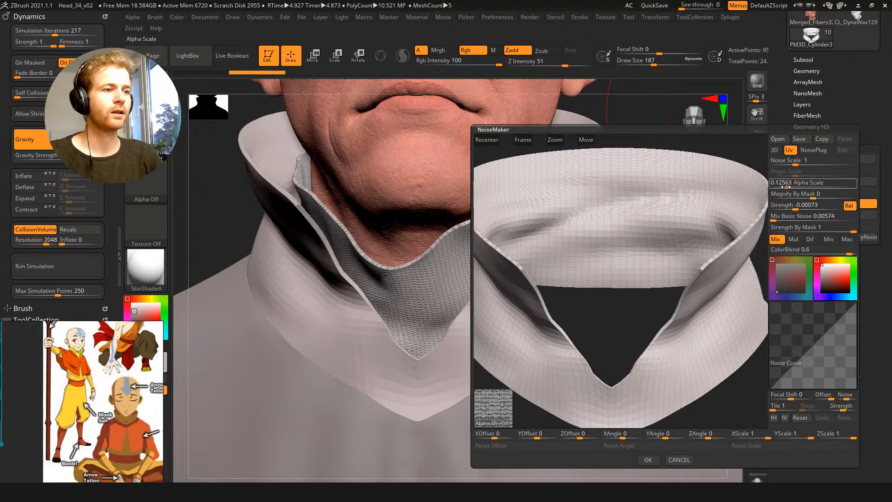
click(788, 186)
drag(788, 186, 789, 186)
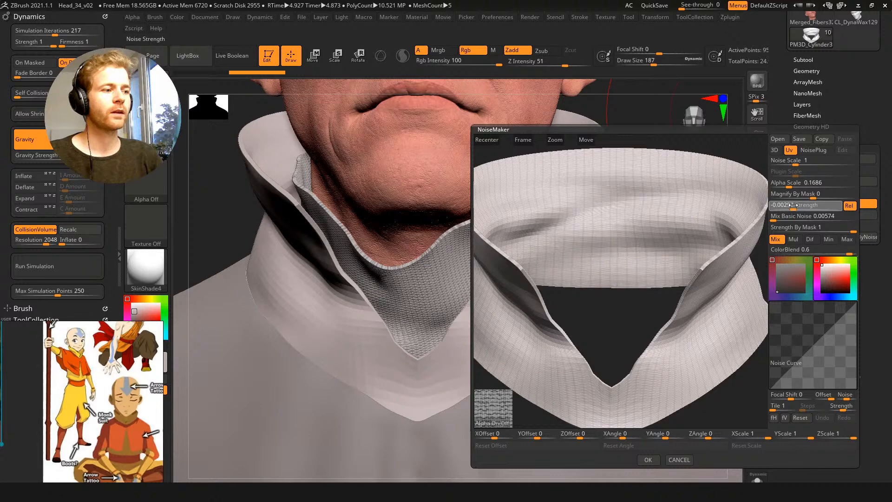
drag(790, 205, 784, 204)
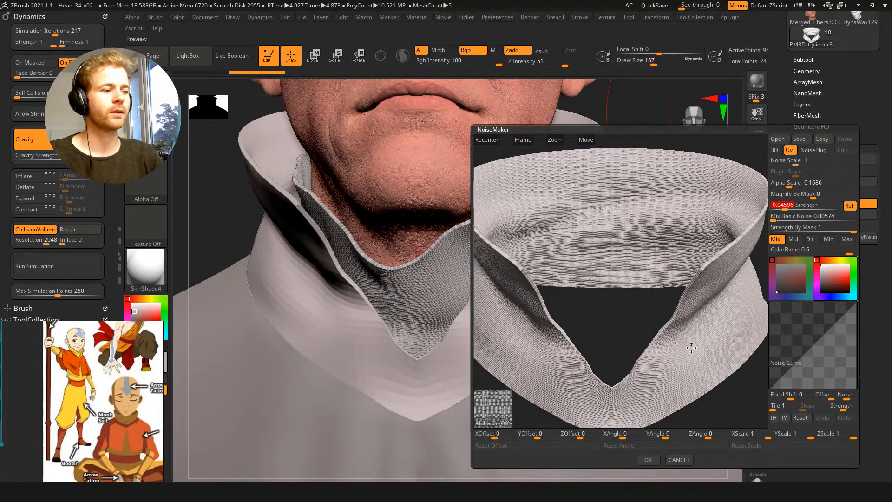
click(648, 460)
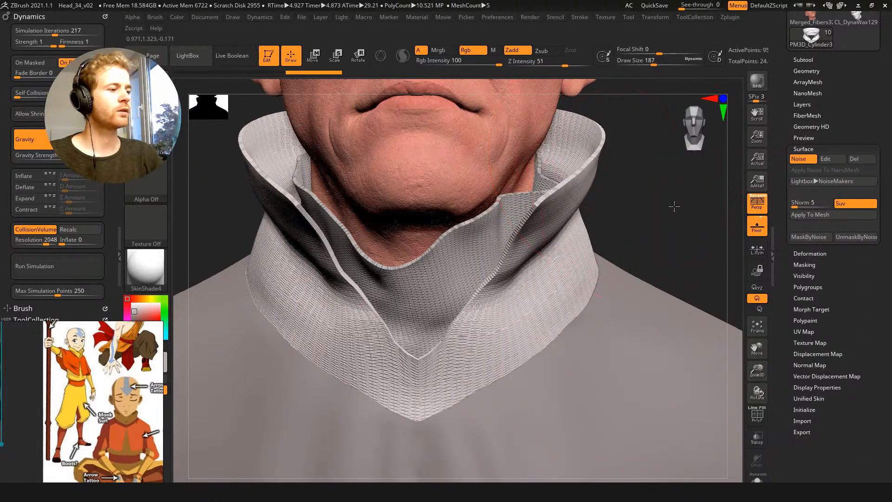
Render a BPR preview of the collar and examine its fabric texture from different angles
drag(670, 203, 676, 213)
key(shift+r)
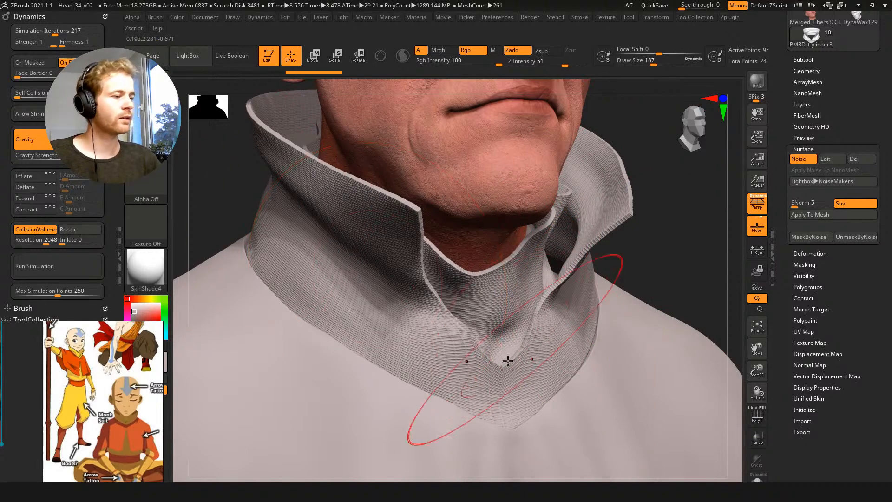
shift+drag(643, 250, 607, 241)
drag(677, 215, 705, 205)
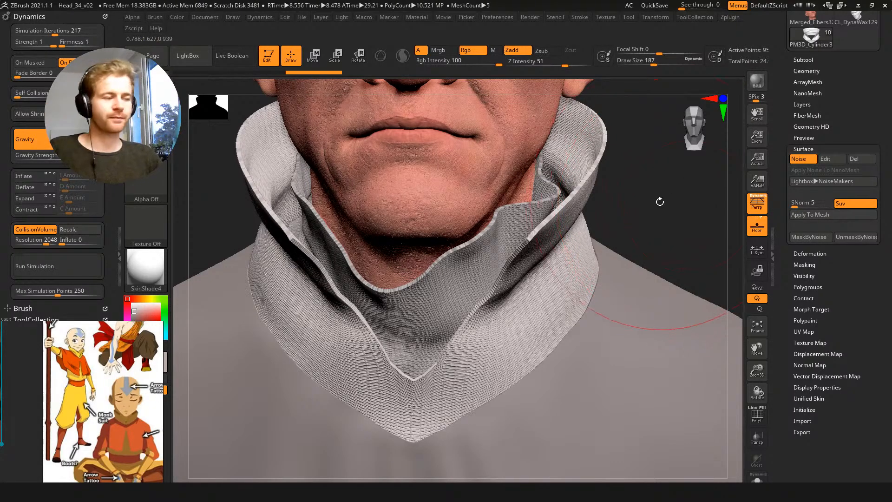
Make the cape PM3D_Cylinder3D1 the active subtool and examine it together with the textured collar
key(f)
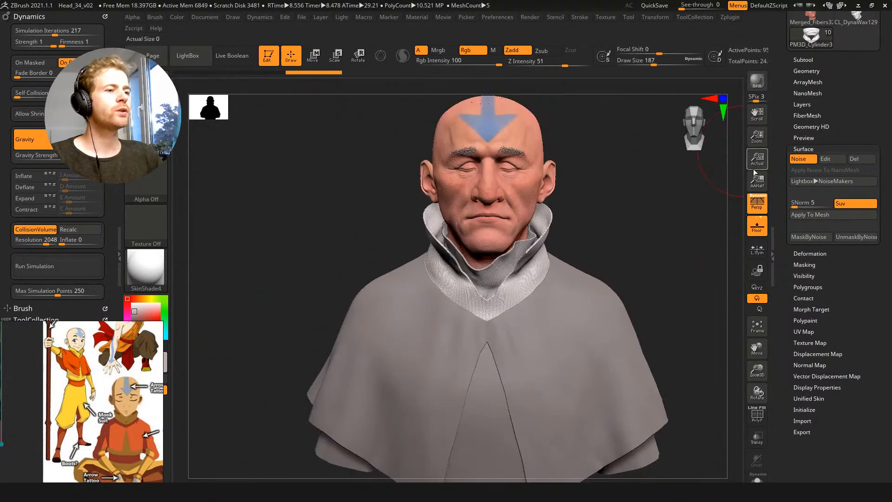
drag(664, 209, 514, 285)
alt+click(508, 288)
drag(620, 196, 607, 192)
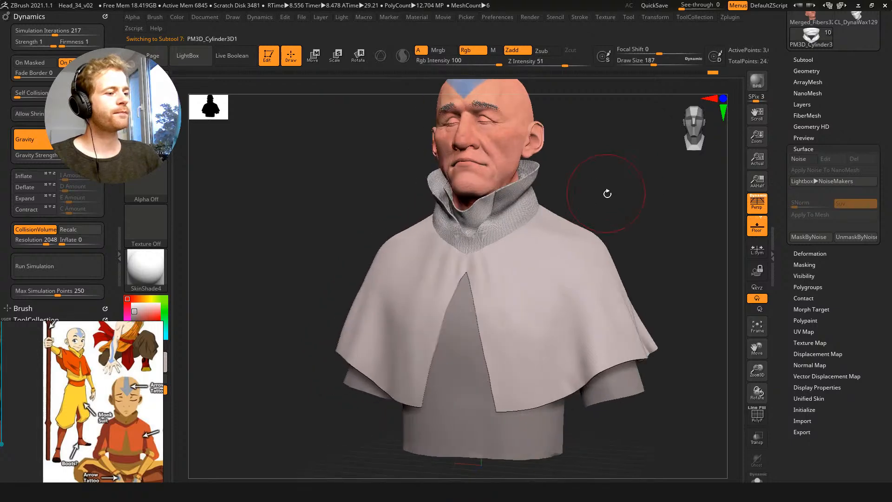
Turn off Dynamic Subdiv on the cape, lower it to subdivision level 1 and isolate it from the bust
ctrl+right_drag(616, 196, 620, 202)
key(shift+f)
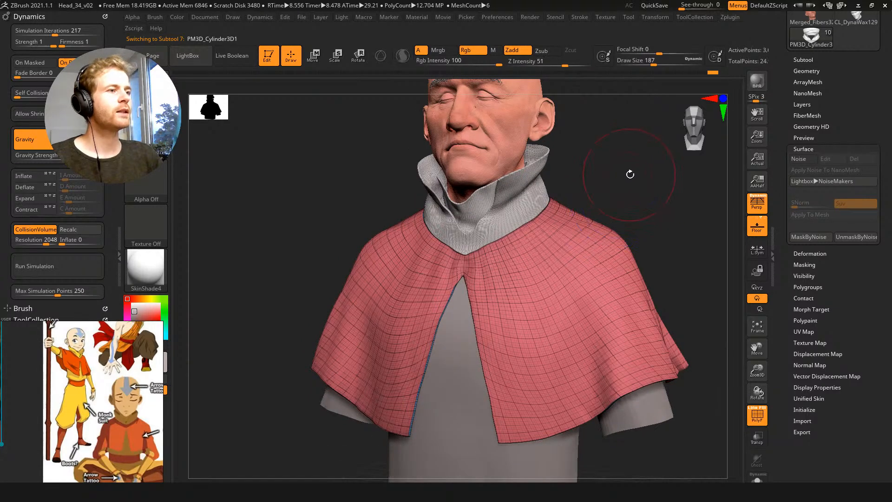
click(807, 71)
click(803, 181)
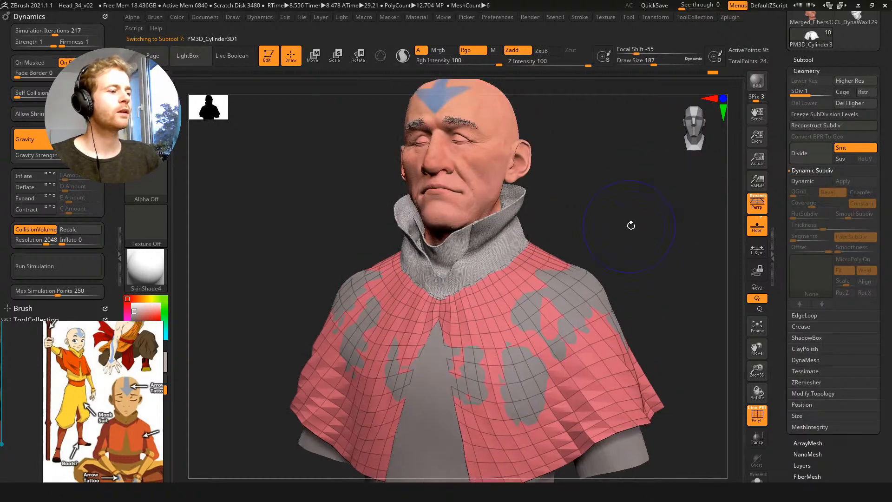
key(shift+f)
key(ctrl+shift+s)
right_drag(630, 225, 641, 195)
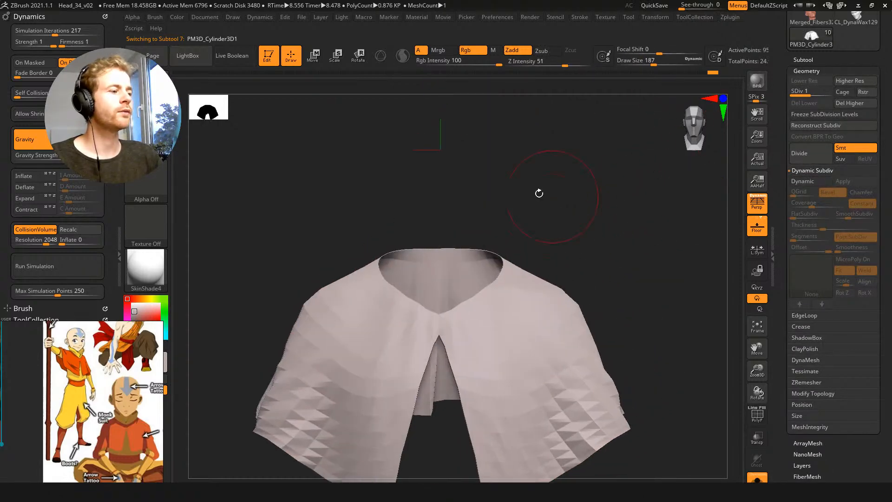
Check the isolated cape's polygroups and topology and unwrap its UVs with UV Master
ctrl+right_drag(550, 197, 531, 186)
key(shift+f)
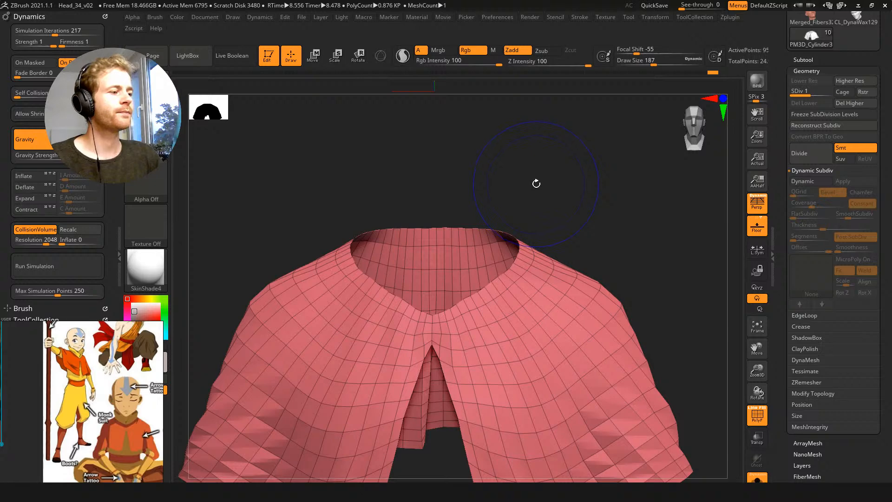
key(shift+f)
click(730, 18)
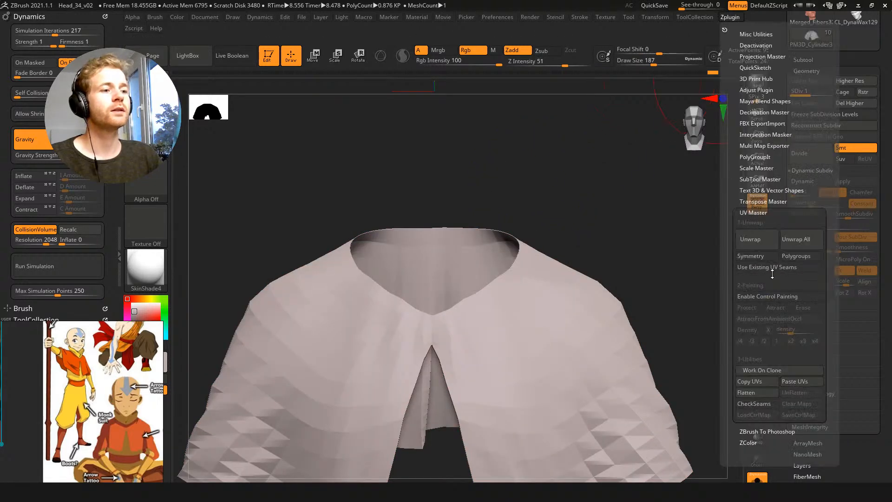
click(756, 242)
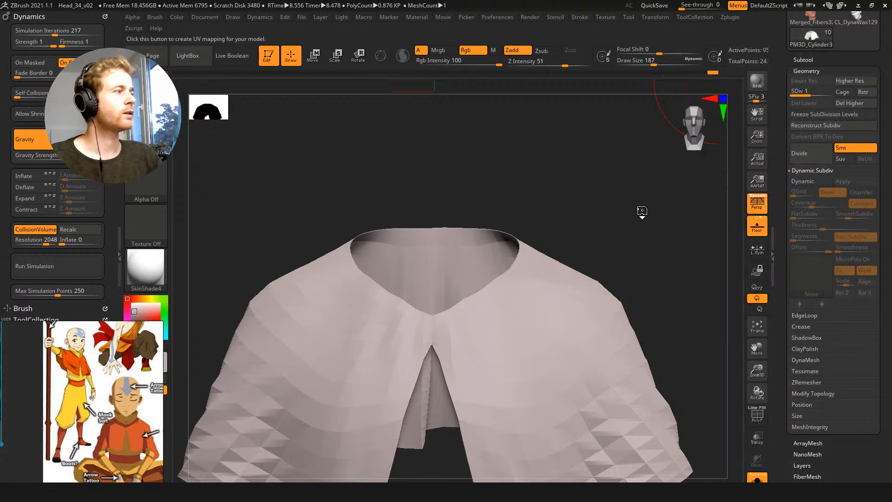
Return the cape to subdivision level 2
alt+drag(634, 200, 642, 134)
drag(809, 65, 809, 66)
click(809, 69)
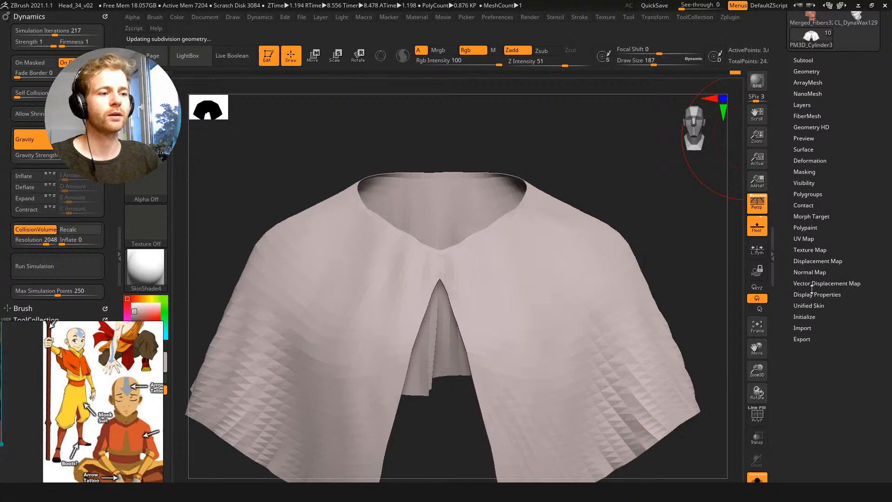
Inspect the cape's UV layout with the lettered checker Texture 19 and turn the texture display off again
click(810, 250)
click(807, 274)
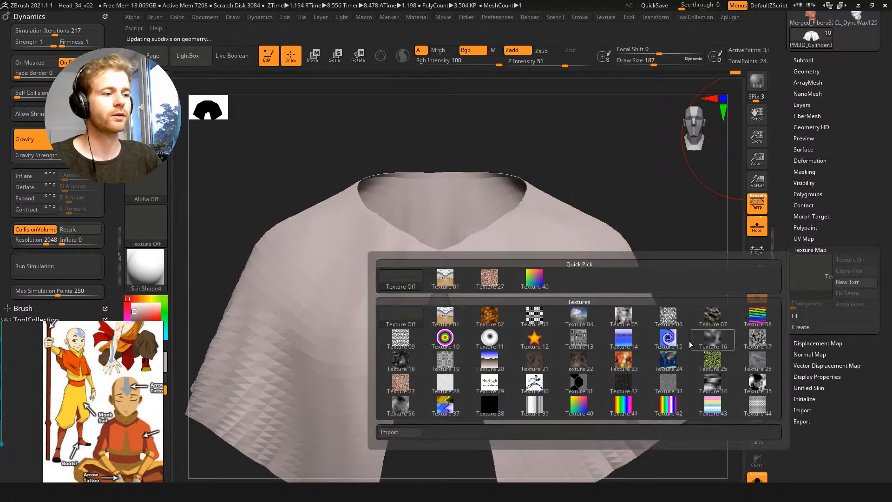
click(447, 362)
drag(630, 162, 587, 179)
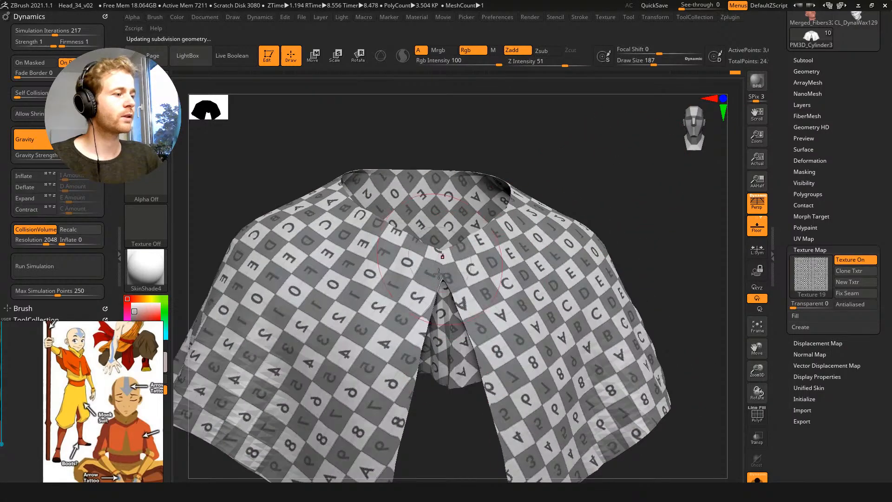
mouse_move(446, 142)
mouse_down()
mouse_move(451, 163)
mouse_move(492, 156)
mouse_move(364, 152)
mouse_move(456, 150)
mouse_up()
click(850, 259)
Reactivate Dynamic Subdiv on the cape and bring the rest of the bust back into view
drag(650, 161, 656, 171)
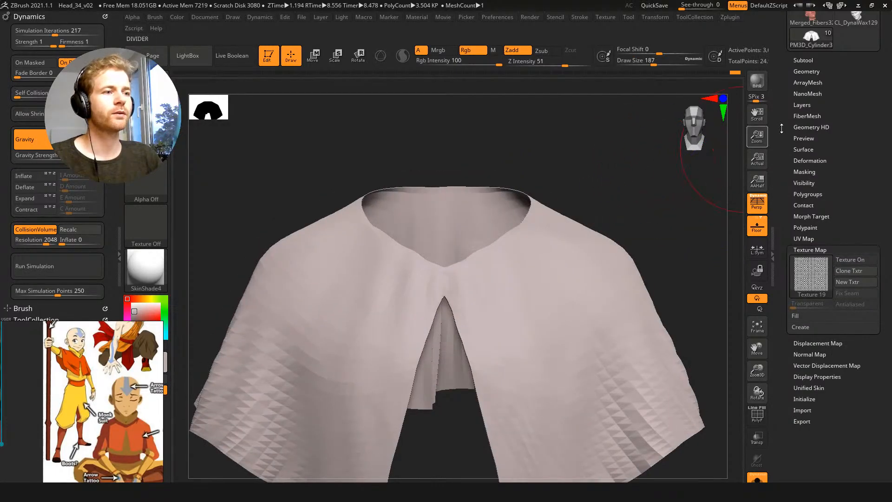
click(807, 72)
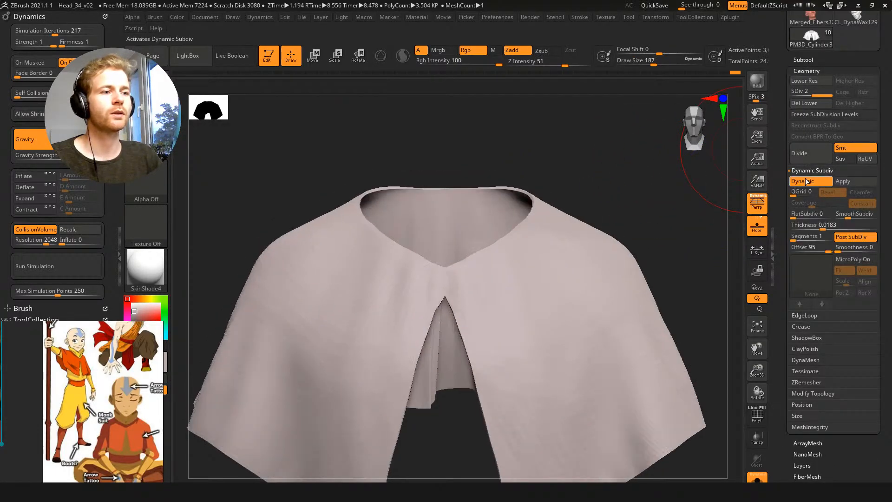
key(shift+f)
drag(651, 171, 649, 139)
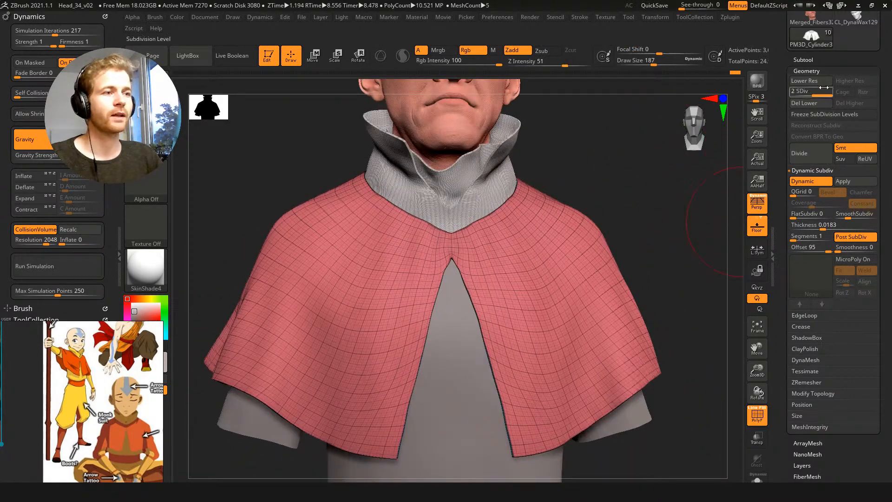
Add surface noise to the cape in UV mode and load the woven fabric alpha into it
click(807, 70)
key(shift+f)
click(803, 148)
click(832, 203)
click(789, 152)
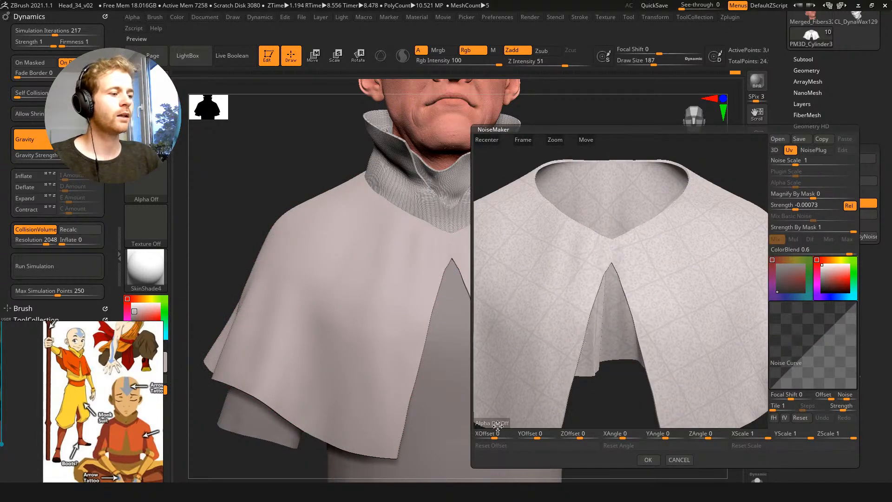
click(493, 423)
click(116, 126)
double_click(116, 126)
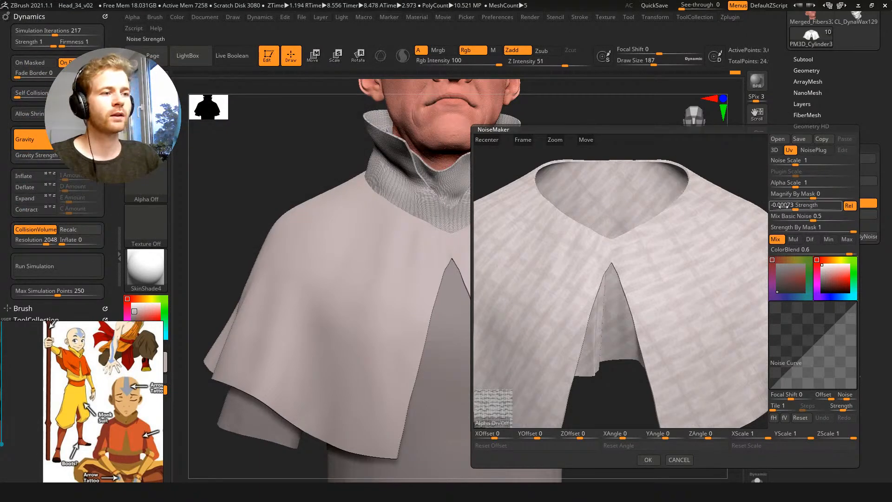
Apply the cape noise with mix basic noise 0, noise scale 0.59236, alpha scale 0.03814 and strength -0.07207
drag(792, 216, 769, 216)
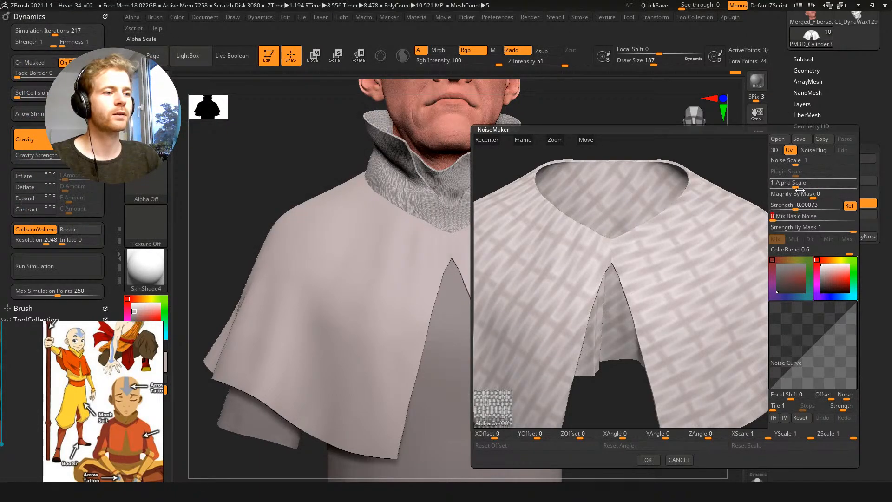
drag(796, 160, 786, 186)
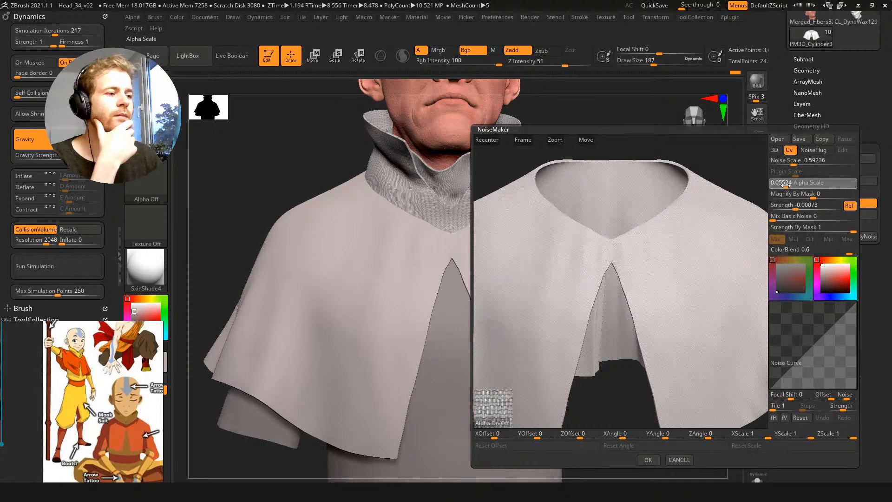
alt+drag(624, 385, 570, 148)
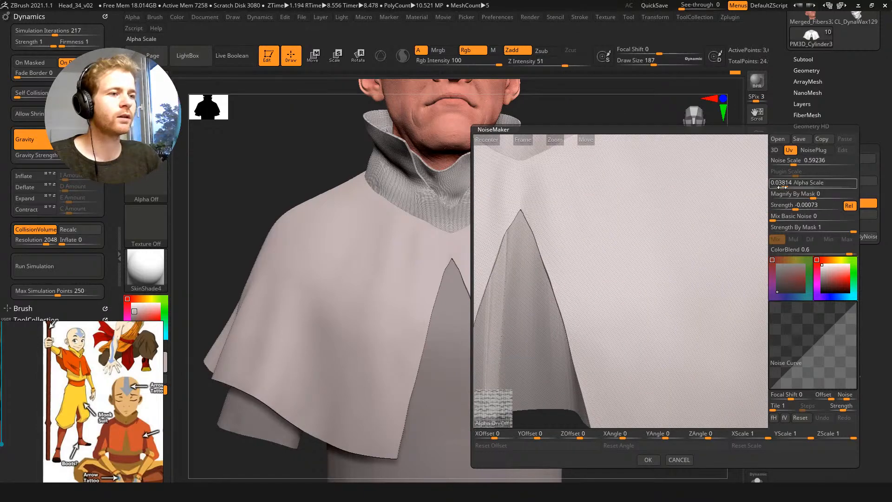
mouse_move(783, 185)
mouse_down()
mouse_move(796, 206)
mouse_move(782, 205)
mouse_move(785, 185)
mouse_up()
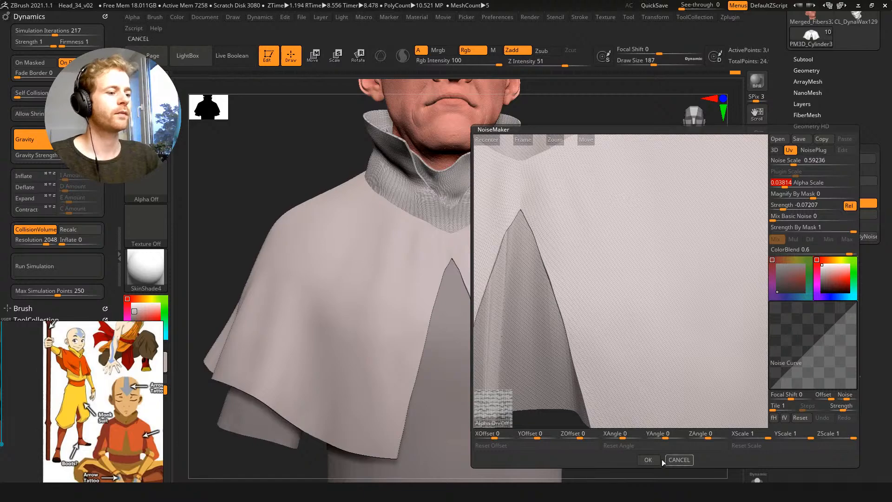
click(648, 464)
Enlarge the cape's weave by setting the noise alpha scale to 0.06584
drag(318, 149, 326, 216)
click(827, 158)
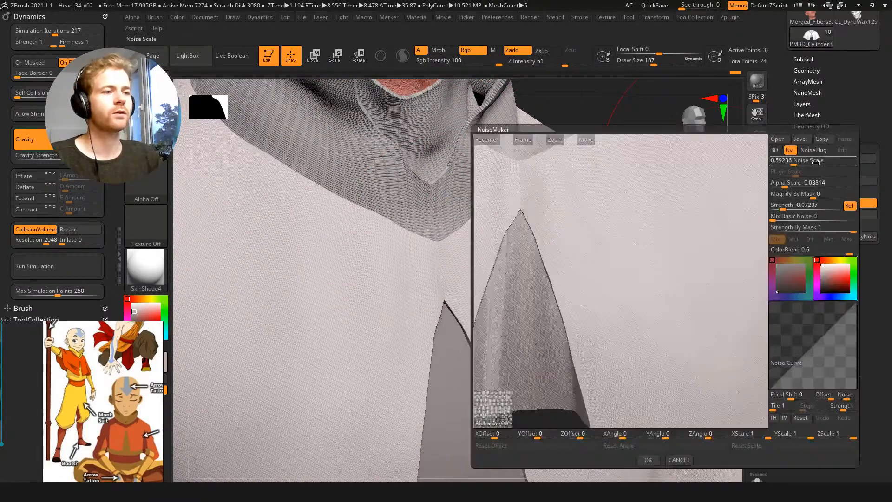
click(783, 185)
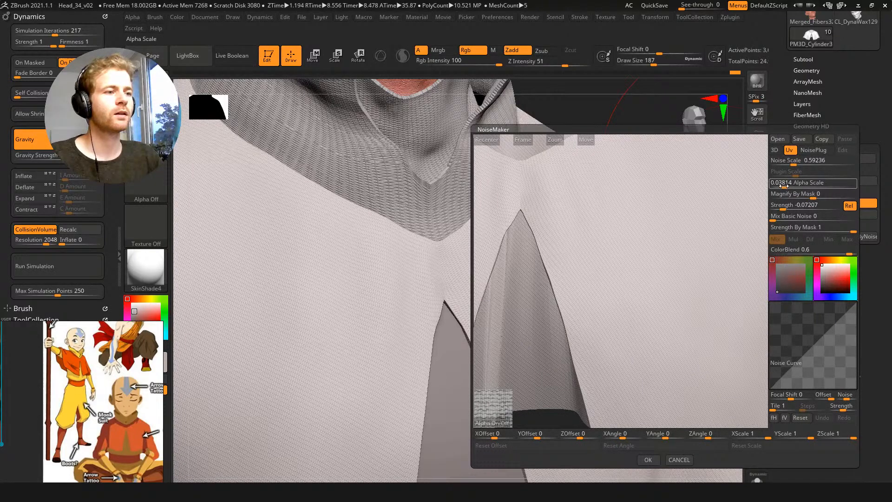
click(784, 186)
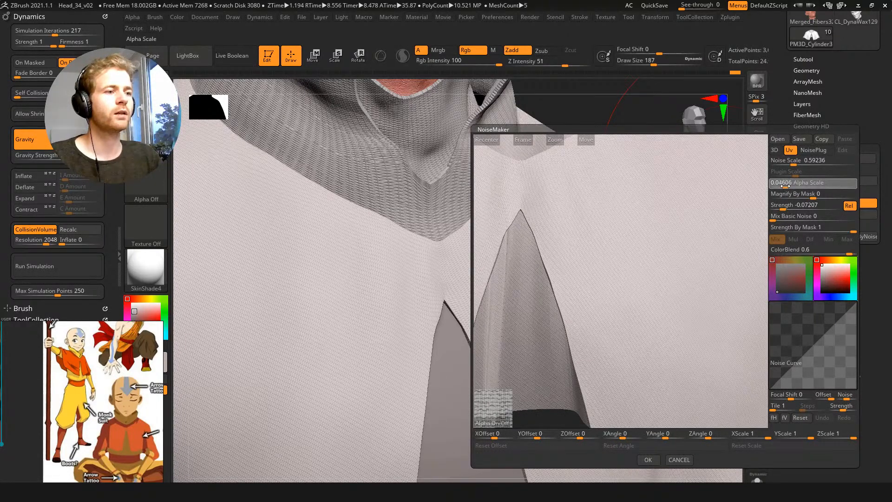
click(785, 184)
drag(785, 186, 786, 186)
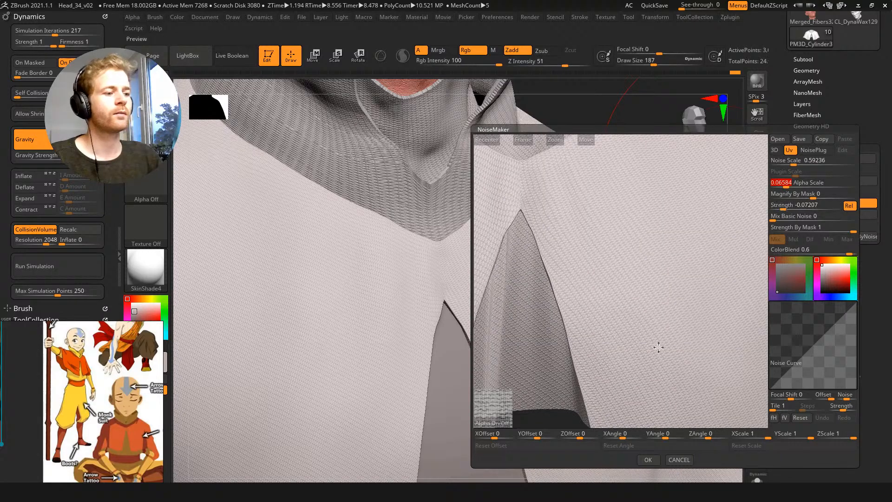
click(649, 459)
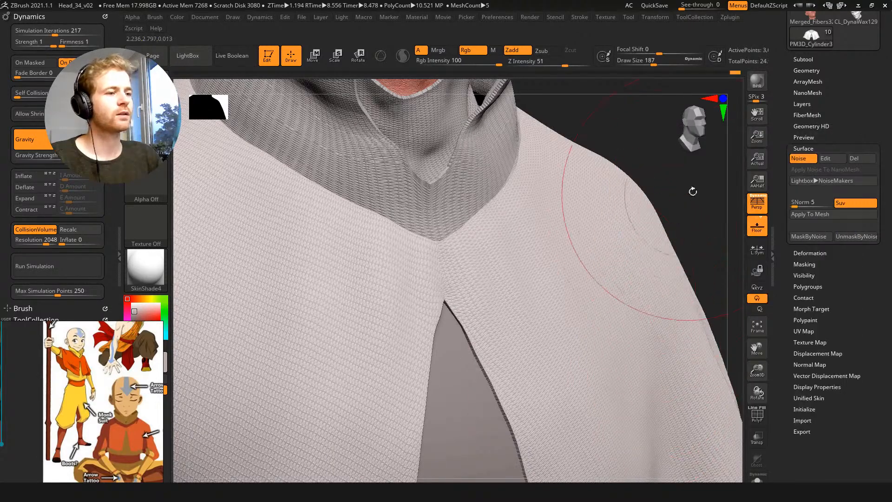
Adjust the cape noise to X angle 112, X offset 0.47826, X scale 0.90635 and Z scale 0.67891
click(826, 158)
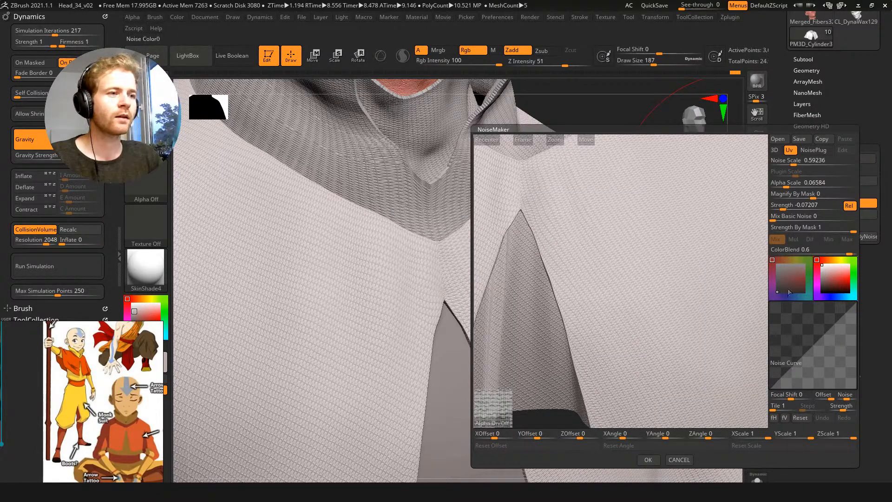
click(629, 434)
click(621, 437)
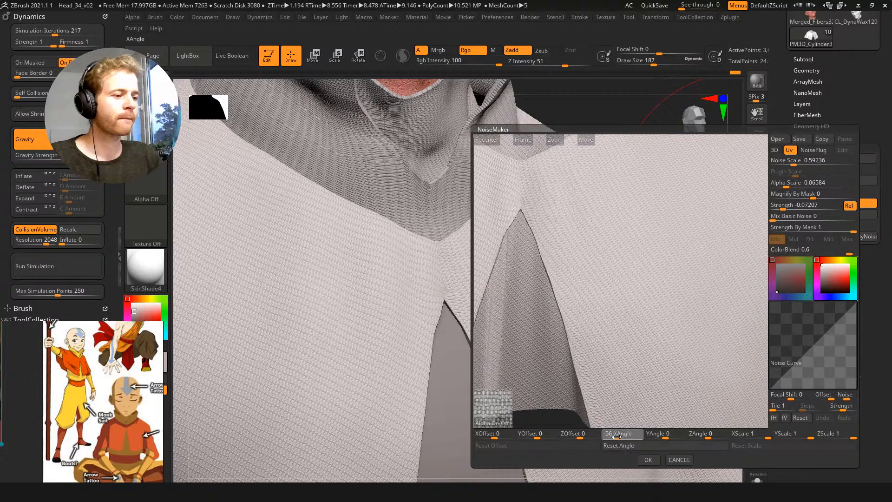
click(633, 438)
click(609, 433)
click(504, 432)
drag(495, 437, 503, 436)
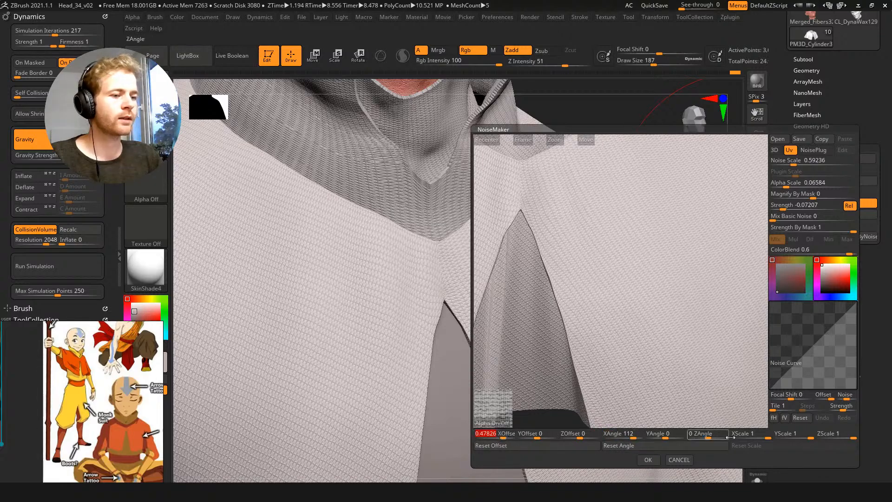
mouse_move(763, 436)
mouse_down()
mouse_move(757, 436)
mouse_move(765, 435)
mouse_up()
click(765, 436)
click(802, 436)
drag(837, 435, 824, 435)
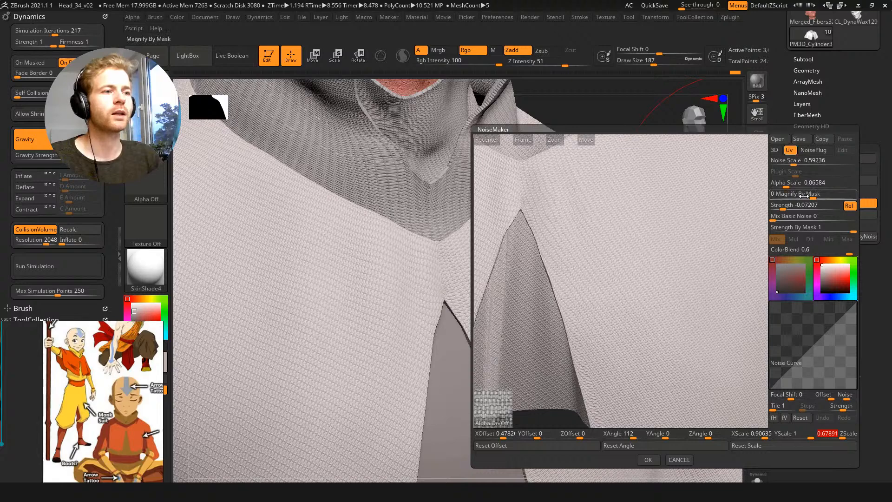
click(649, 460)
Examine the cape's fabric texture against the collar from different angles, with and without the polyframe
drag(660, 144, 648, 135)
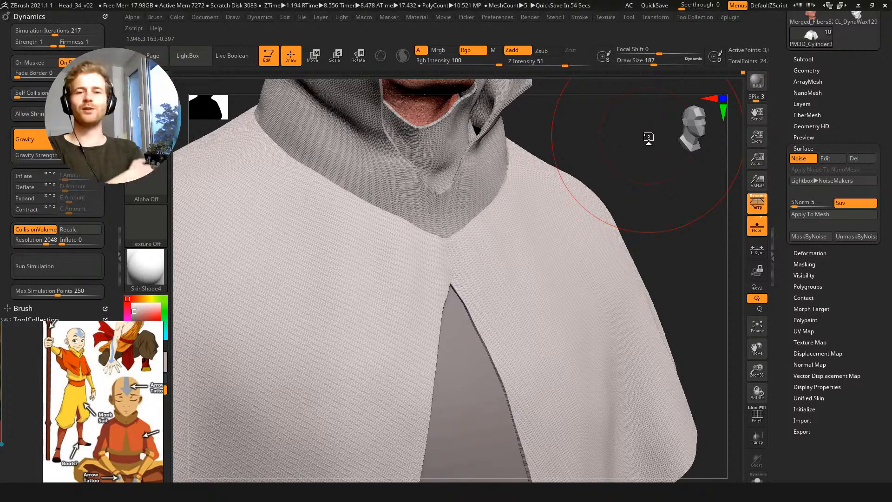
alt+drag(538, 146, 587, 228)
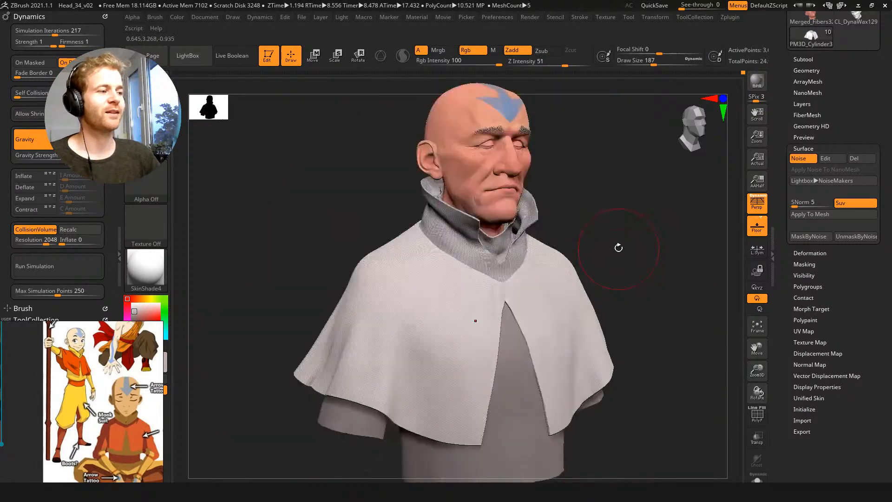
shift+drag(620, 247, 616, 236)
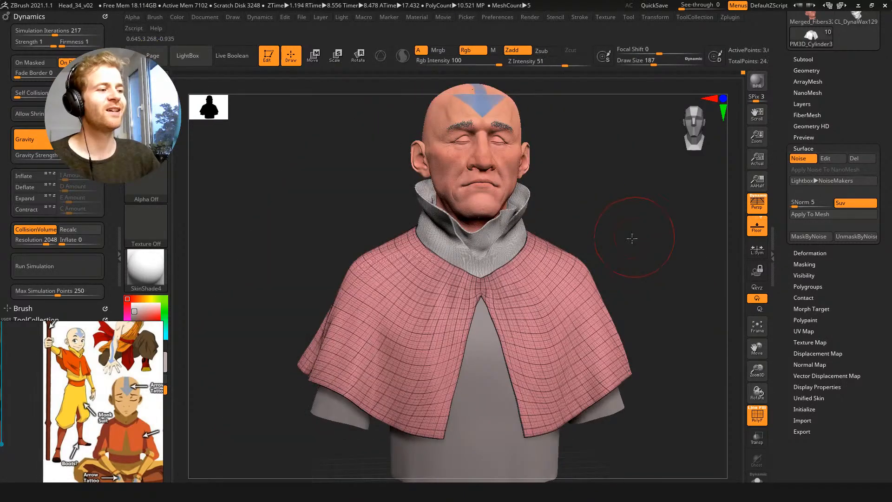
drag(631, 235, 559, 243)
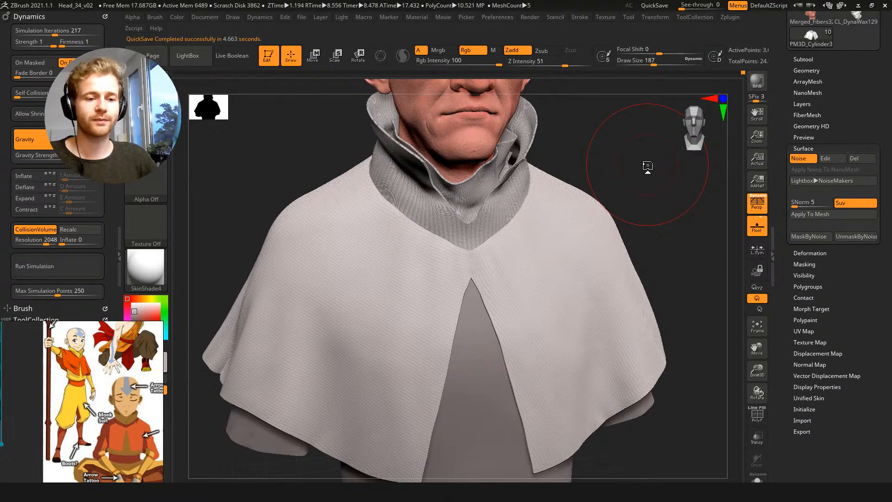
mouse_move(609, 155)
mouse_down()
mouse_move(625, 149)
mouse_move(608, 162)
mouse_up()
key(shift+f)
key(shift+f)
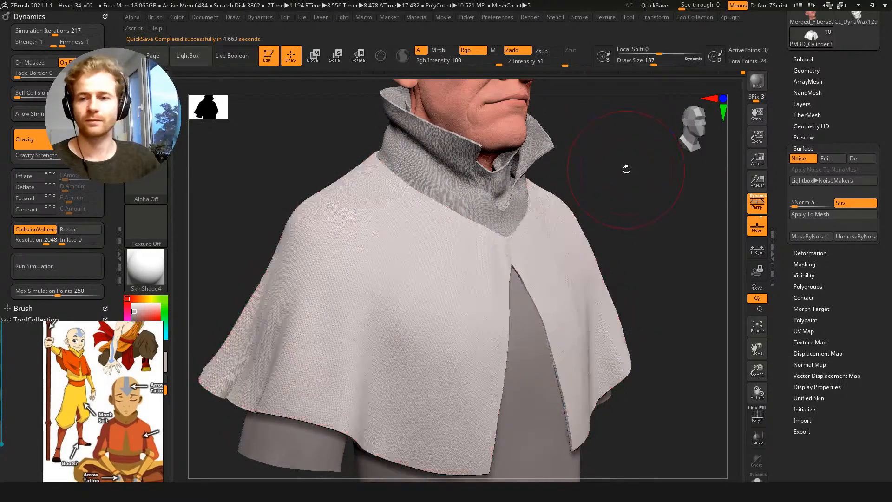
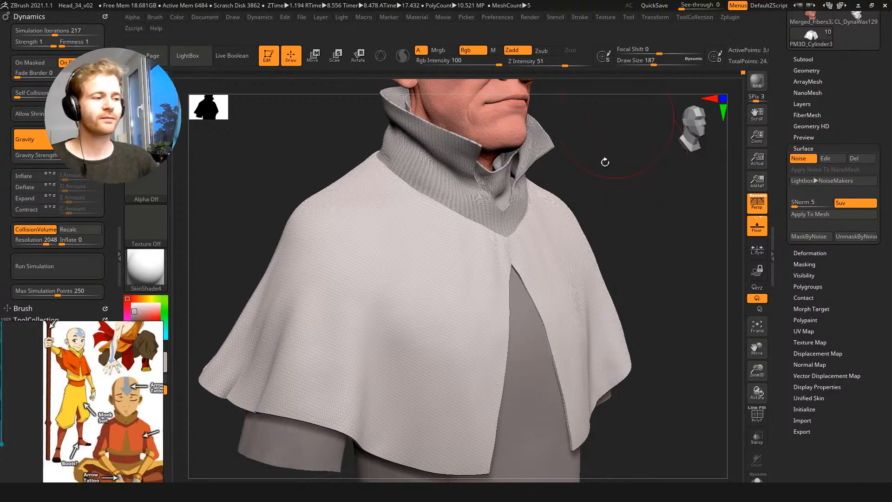
Review the cape with its surface noise active and make the collar PM3D_Cylinder3D2_1 the active subtool
drag(643, 211, 612, 186)
key(shift+f)
key(shift+f)
drag(612, 186, 631, 220)
click(799, 158)
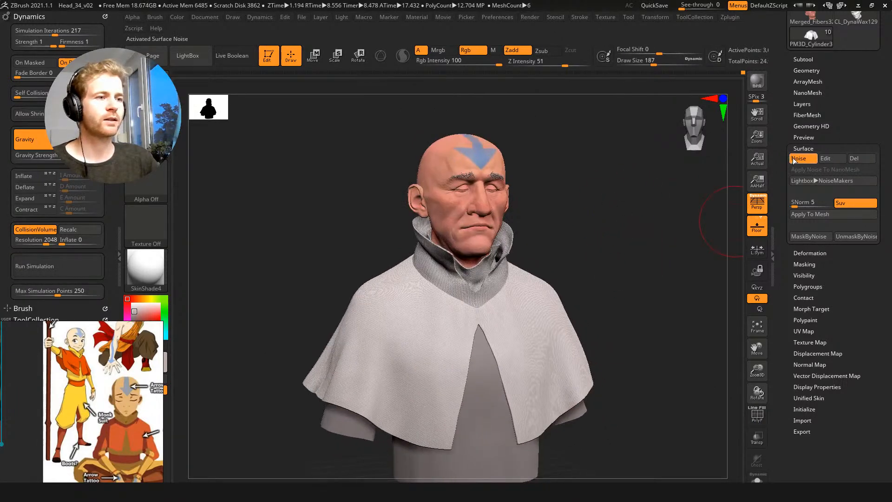
alt+click(507, 266)
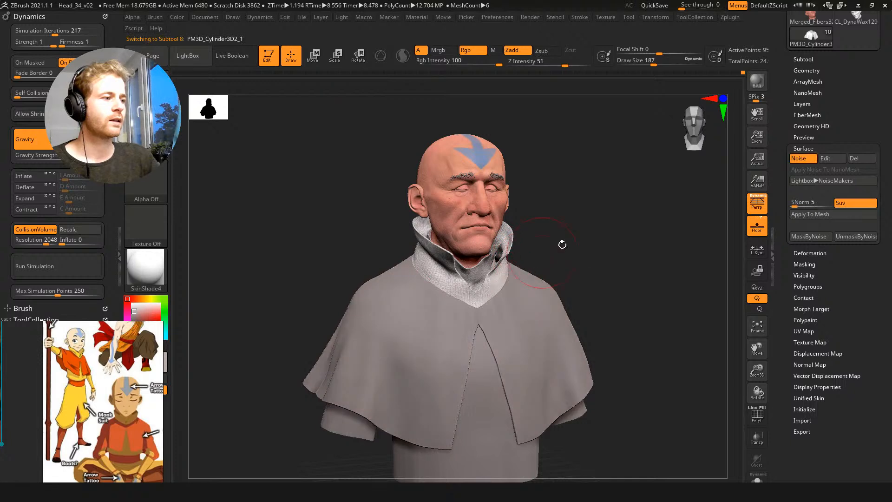
Turn off the surface noise on both collar layers
click(795, 161)
alt+click(488, 261)
click(798, 159)
alt+drag(660, 129, 671, 400)
Make the head the active subtool and examine its mesh at lower and higher subdivision levels with the polyframe on
alt+click(503, 209)
alt+drag(661, 253, 666, 265)
key(shift+f)
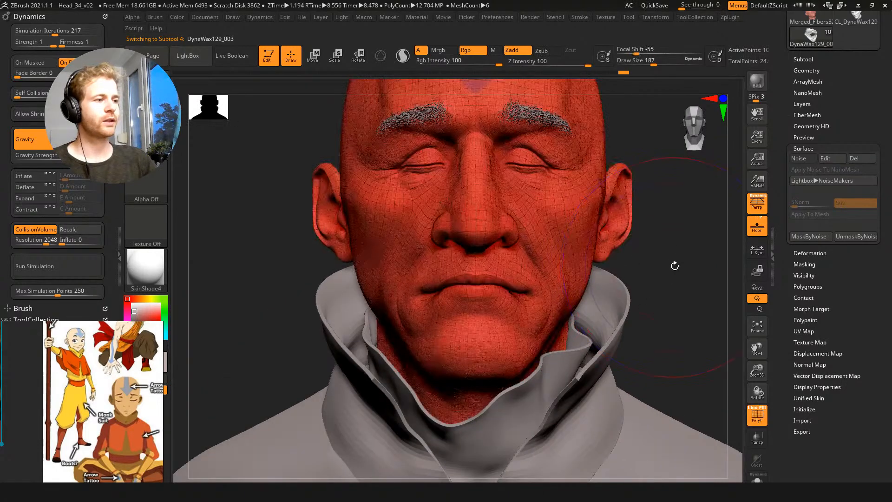
alt+drag(673, 213, 671, 263)
key(shift+d)
key(shift+d)
key(shift+d)
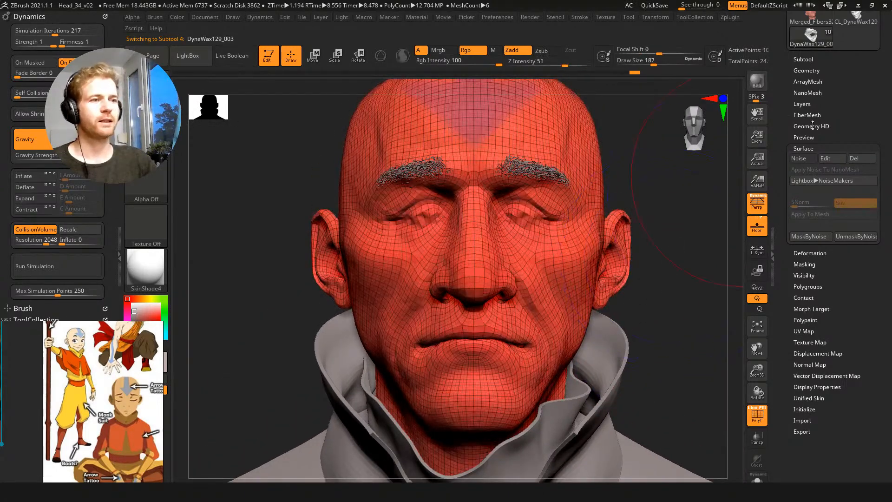
key(d)
key(d)
key(d)
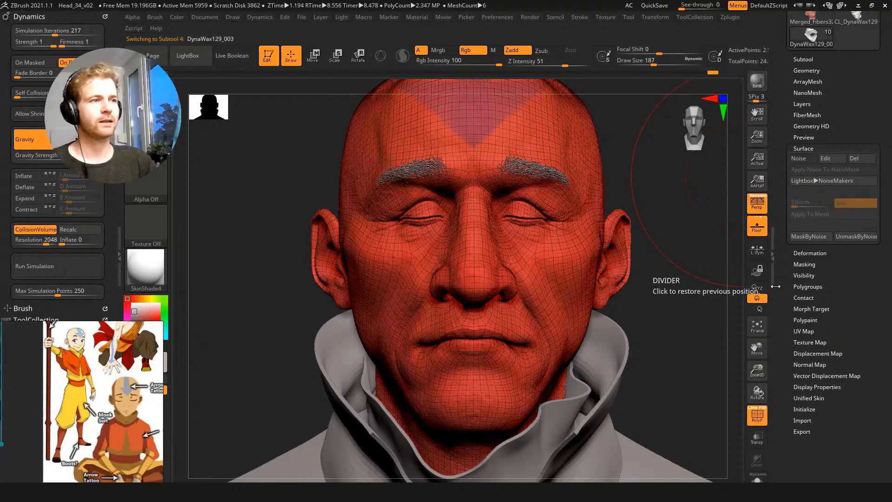
Check the head's morph target options and its surface with the polyframe off
key(shift+f)
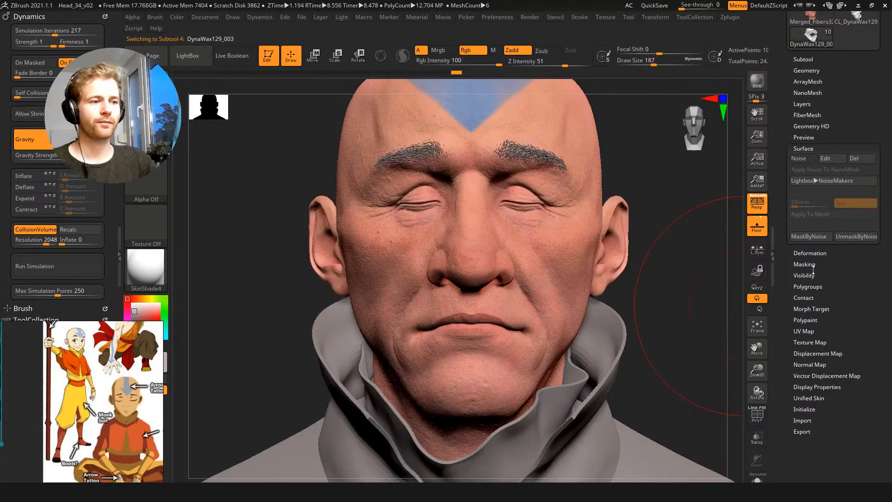
click(817, 309)
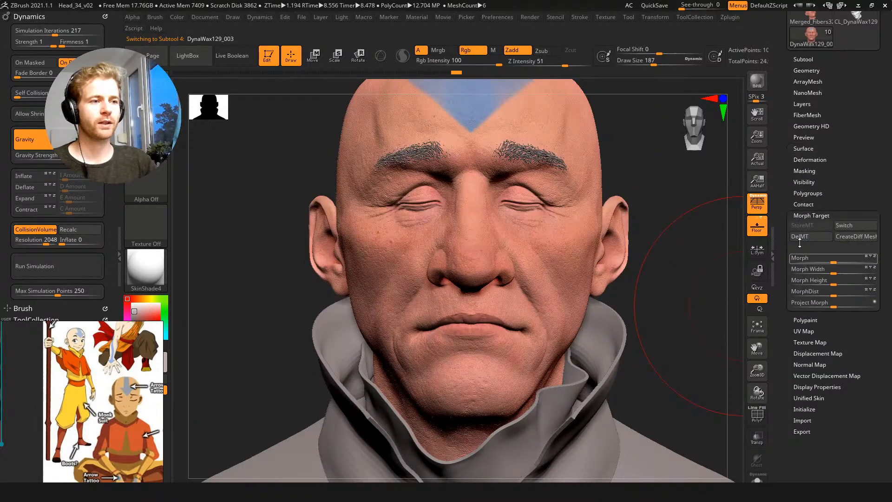
click(811, 215)
key(shift+f)
key(shift+f)
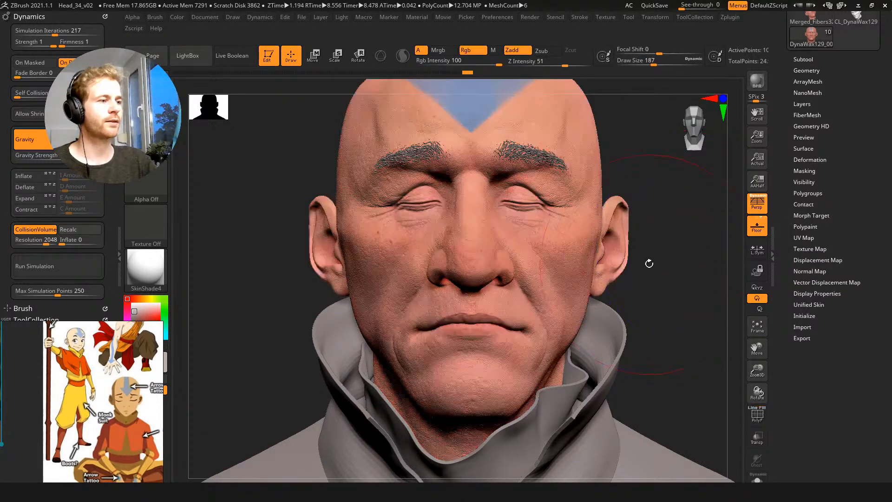
Drop the head to a lower subdivision level for broad reshaping from the front
key(shift+d)
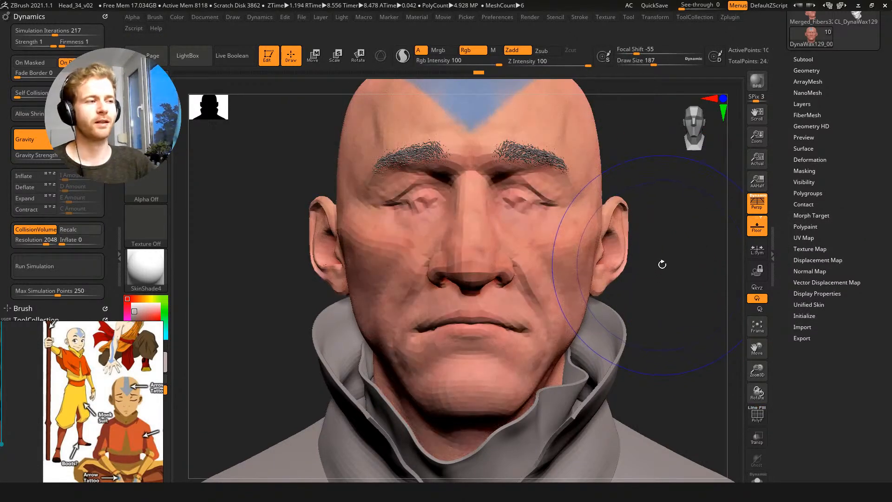
drag(663, 265, 666, 282)
drag(649, 273, 621, 267)
mouse_move(692, 297)
shift+mouse_down()
mouse_move(719, 329)
mouse_move(689, 319)
mouse_move(651, 257)
shift+mouse_up()
Select the Move brush at draw size 202 and shift the reference board to the front-facing face portrait
key(b)
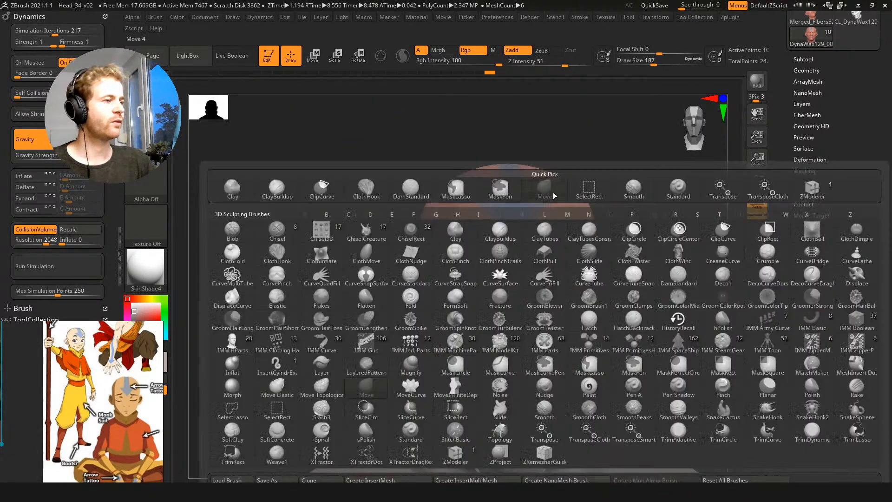
key(m)
key(v)
key(s)
mouse_move(595, 297)
mouse_down()
mouse_move(606, 299)
mouse_move(587, 310)
mouse_move(593, 303)
mouse_up()
mouse_move(25, 414)
mouse_down()
mouse_move(105, 413)
mouse_move(6, 396)
mouse_up()
middle_drag(7, 396, 144, 451)
Reshape the upper sides and top of the skull with the Move brush, working from front and profile views
mouse_move(347, 215)
mouse_down()
mouse_move(420, 191)
mouse_move(422, 205)
mouse_move(390, 207)
mouse_up()
key(s)
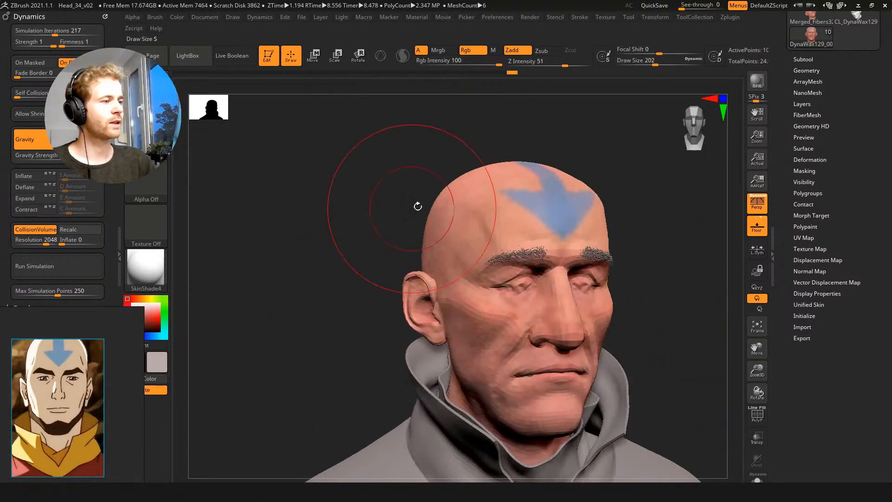
drag(450, 190, 430, 175)
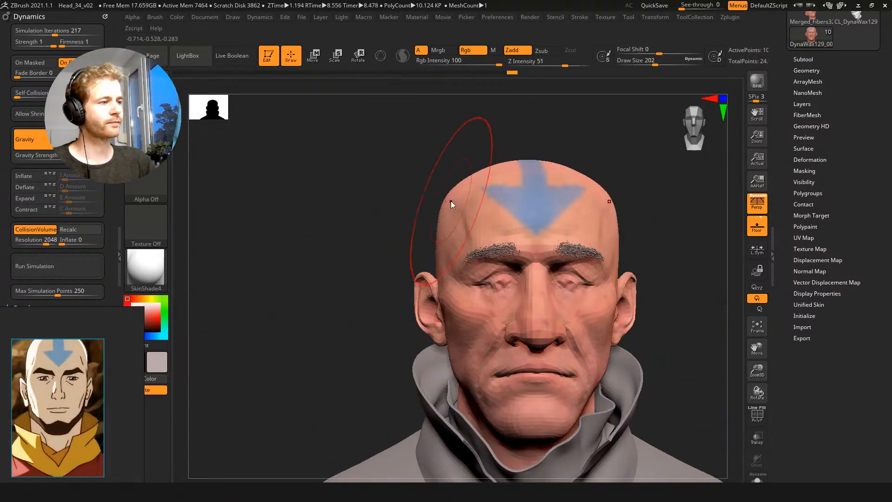
mouse_move(459, 183)
mouse_down()
mouse_move(483, 187)
mouse_move(428, 157)
mouse_move(462, 175)
mouse_move(434, 144)
mouse_move(419, 168)
mouse_move(417, 134)
mouse_move(456, 161)
mouse_up()
key(bracketleft)
key(bracketleft)
key(bracketleft)
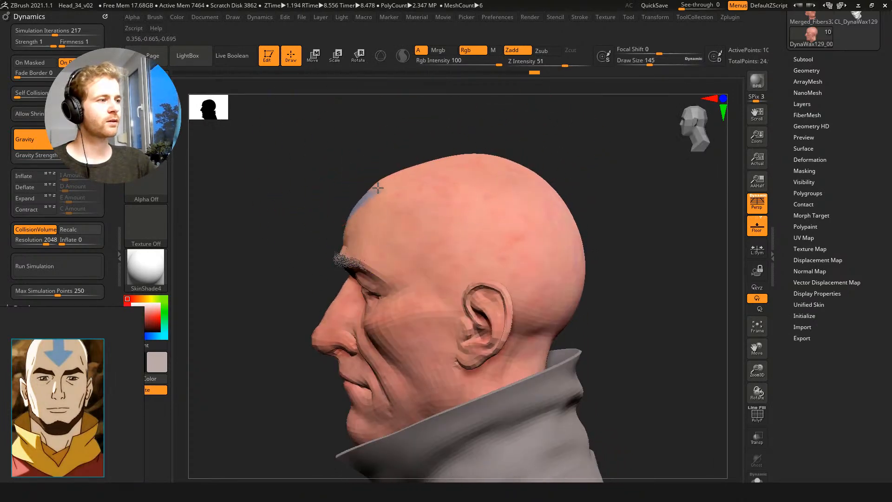
key(bracketright)
key(bracketright)
key(bracketright)
drag(432, 141, 516, 145)
alt+drag(372, 161, 359, 136)
Reshape the lower cheeks and jaw with the Move brush, using draw sizes 187 and 124
mouse_move(468, 312)
mouse_down()
mouse_move(445, 321)
mouse_move(464, 331)
mouse_up()
key(s)
key(s)
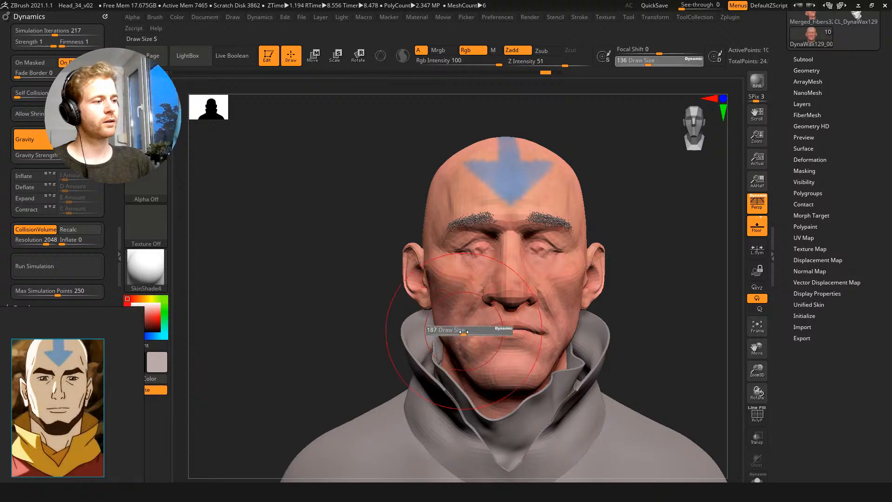
drag(467, 366, 466, 366)
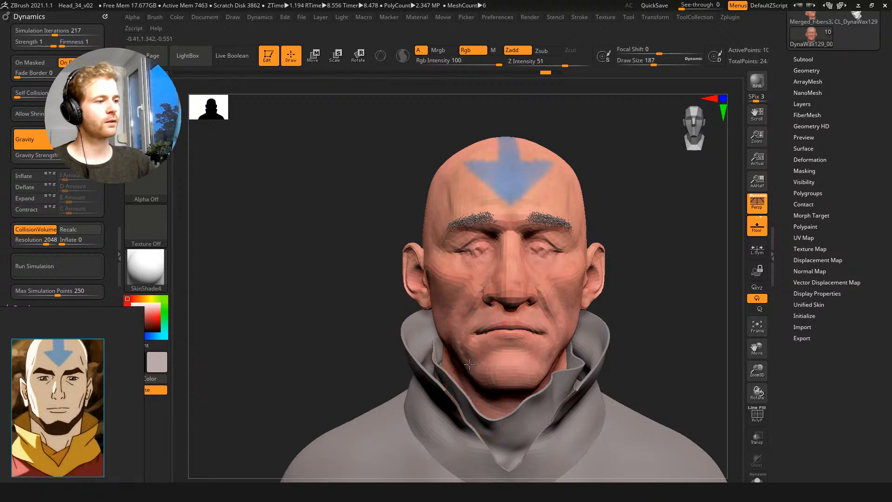
drag(390, 286, 411, 286)
key(s)
drag(450, 278, 443, 277)
drag(379, 225, 369, 149)
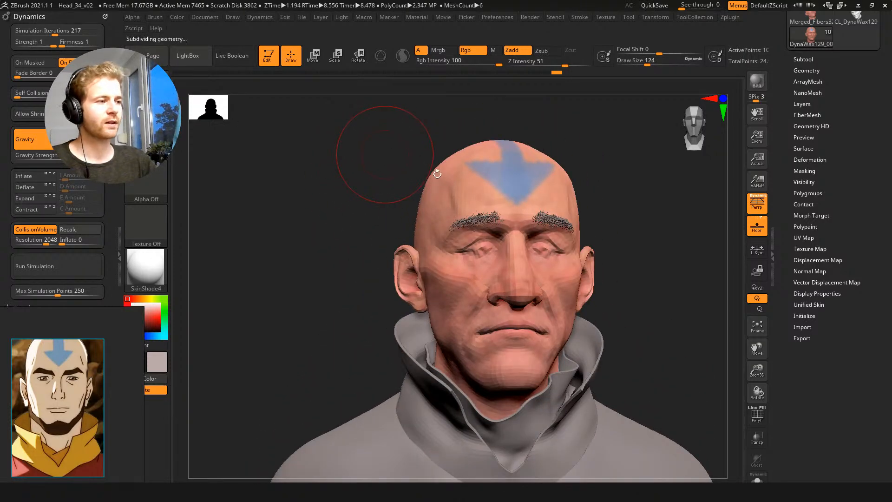
Return the head to a higher subdivision level and enlarge the Move brush to draw size 299
mouse_move(370, 210)
mouse_down()
mouse_move(370, 193)
mouse_move(325, 160)
mouse_move(350, 181)
mouse_up()
key(s)
click(398, 191)
key(s)
drag(439, 244, 444, 244)
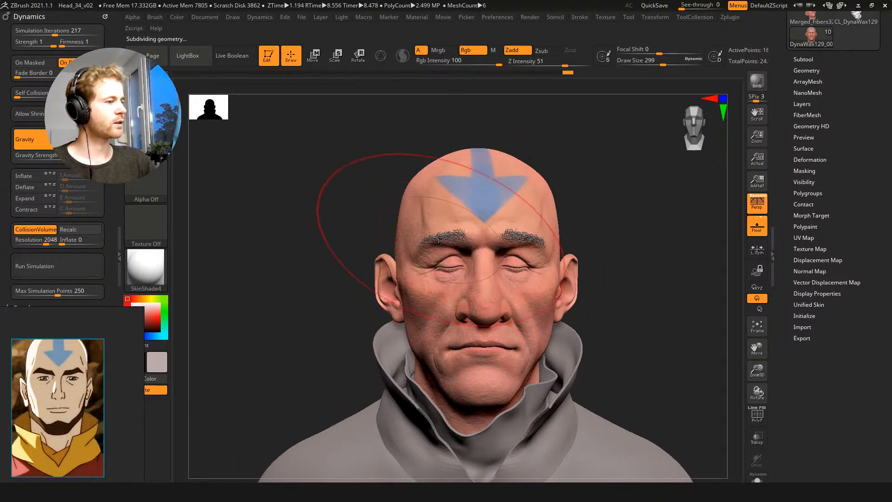
Adjust the outer silhouette of the cranium above the ears with the Move brush
drag(366, 190, 370, 191)
key(s)
drag(428, 201, 435, 201)
mouse_move(427, 167)
mouse_down()
mouse_move(442, 167)
mouse_move(415, 163)
mouse_up()
drag(357, 156, 391, 154)
mouse_move(388, 169)
mouse_down()
mouse_move(349, 165)
mouse_move(404, 169)
mouse_move(339, 140)
mouse_up()
key(s)
drag(406, 167, 399, 167)
drag(367, 136, 377, 139)
Adjust the cheek fold beside the mouth from the side with the Move brush, using draw sizes 112 and 80
key(s)
drag(491, 239, 491, 238)
mouse_move(574, 297)
mouse_down()
mouse_move(544, 303)
mouse_move(552, 318)
mouse_move(502, 316)
mouse_up()
drag(411, 297, 427, 300)
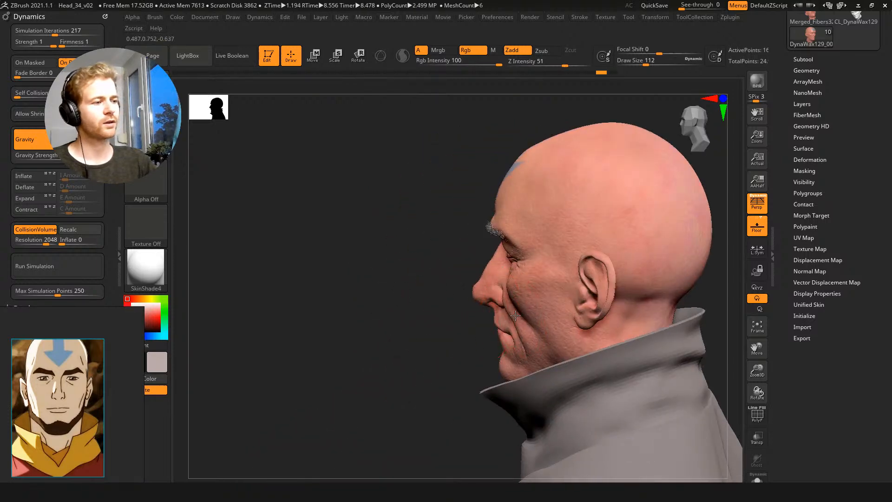
key(bracketleft)
right_drag(516, 320, 521, 284)
drag(647, 324, 666, 324)
mouse_move(555, 298)
mouse_down()
mouse_move(521, 292)
mouse_move(556, 287)
mouse_move(533, 291)
mouse_up()
key(s)
key(s)
drag(328, 270, 313, 264)
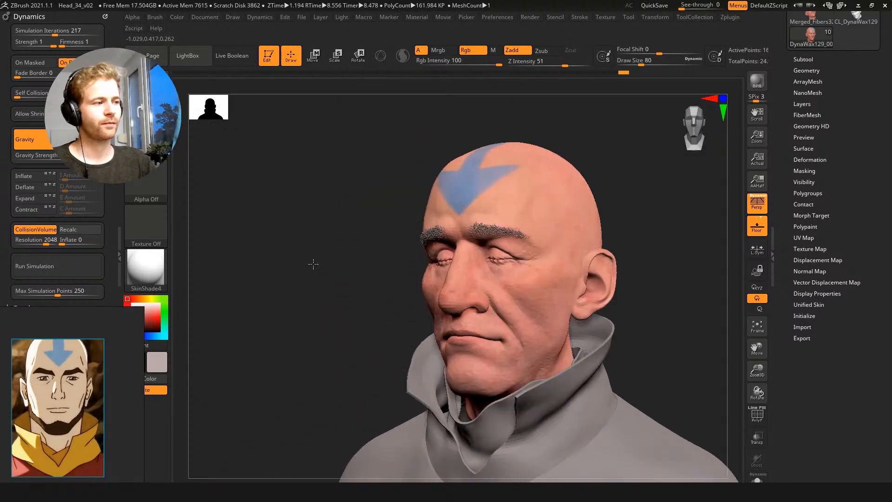
Undo the last Move stroke on the face and set the draw size to 65 for finer facial adjustments
mouse_move(373, 265)
alt+mouse_down()
mouse_move(396, 264)
mouse_move(321, 225)
alt+mouse_up()
key(s)
mouse_move(560, 247)
mouse_down()
mouse_move(572, 237)
mouse_move(565, 225)
mouse_move(558, 242)
mouse_up()
key(s)
key(ctrl+z)
key(s)
drag(394, 215, 535, 220)
key(s)
mouse_move(572, 246)
mouse_down()
mouse_move(561, 245)
mouse_move(606, 174)
mouse_up()
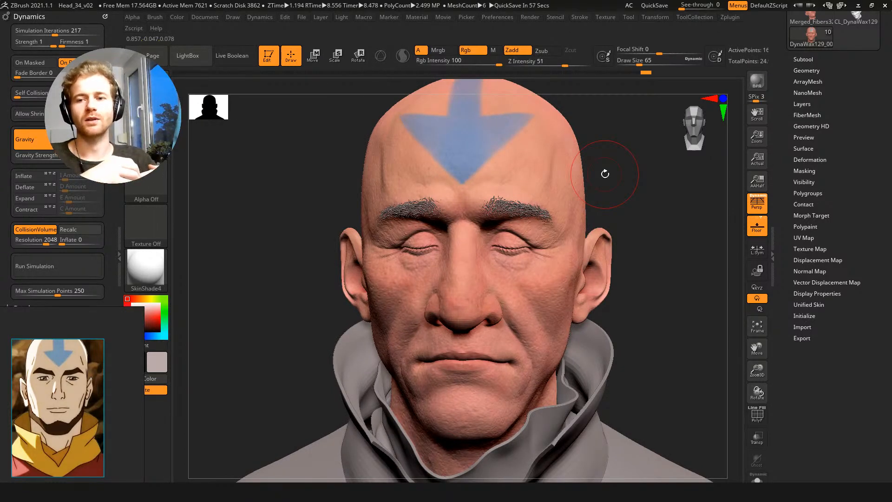
Adjust the eye socket and nose area from side and front views with the Move brush at draw size 112
drag(337, 162, 636, 231)
key(bracketright)
key(bracketright)
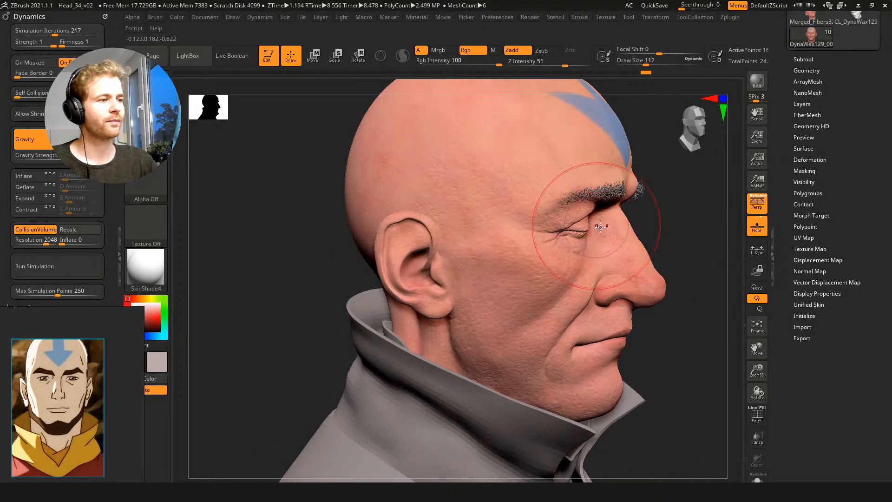
mouse_move(596, 311)
mouse_down()
mouse_move(581, 279)
mouse_move(612, 223)
mouse_move(636, 238)
mouse_move(651, 229)
mouse_move(607, 225)
mouse_move(579, 237)
mouse_up()
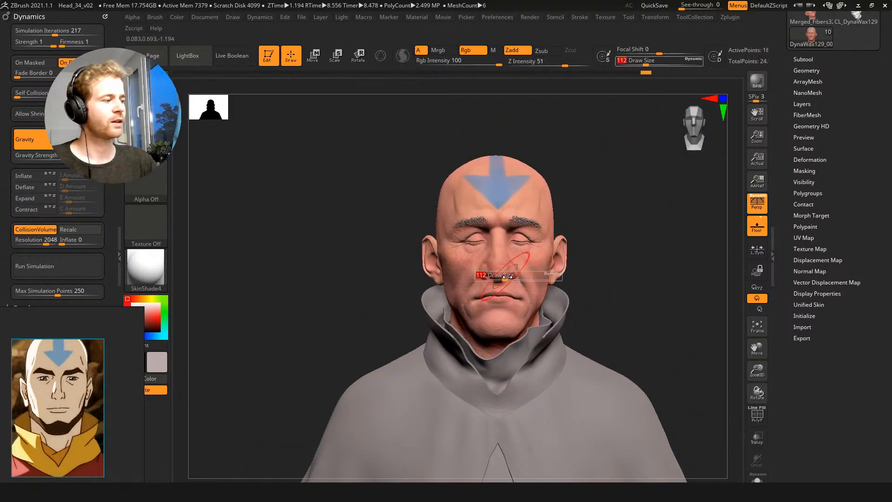
key(s)
drag(511, 269, 510, 270)
key(s)
click(507, 253)
Refine the nose bridge in profile with the Move brush at draw size 128, and the nose and eye area at 90
drag(365, 180, 395, 223)
drag(600, 253, 662, 255)
drag(570, 250, 512, 265)
key(s)
click(516, 265)
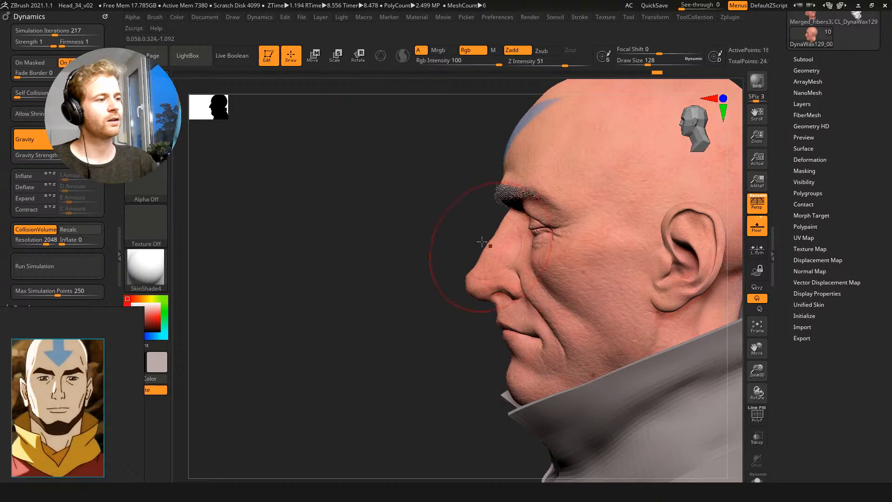
key(s)
click(532, 245)
drag(533, 252, 571, 216)
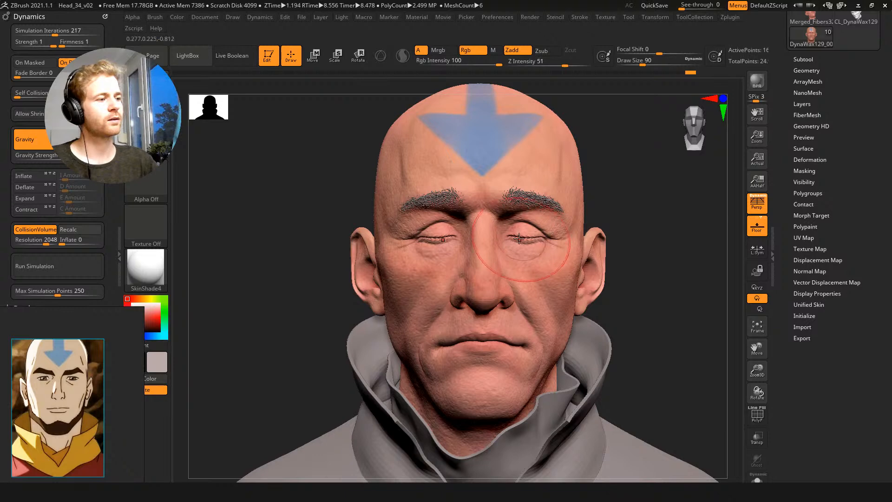
Adjust the inner brow area with the Move brush at draw size 116
alt+drag(638, 254, 623, 231)
drag(623, 232, 632, 235)
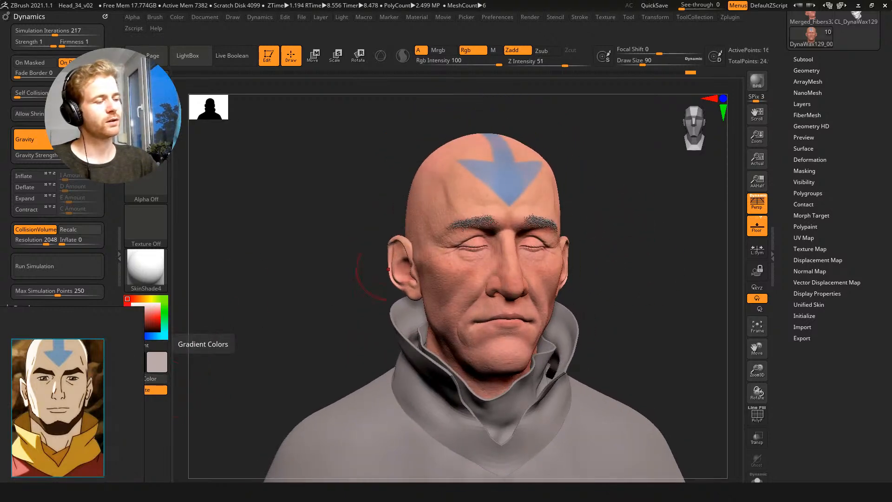
mouse_move(335, 166)
mouse_down()
mouse_move(329, 173)
mouse_move(355, 179)
mouse_move(337, 168)
mouse_up()
key(bracketright)
key(bracketright)
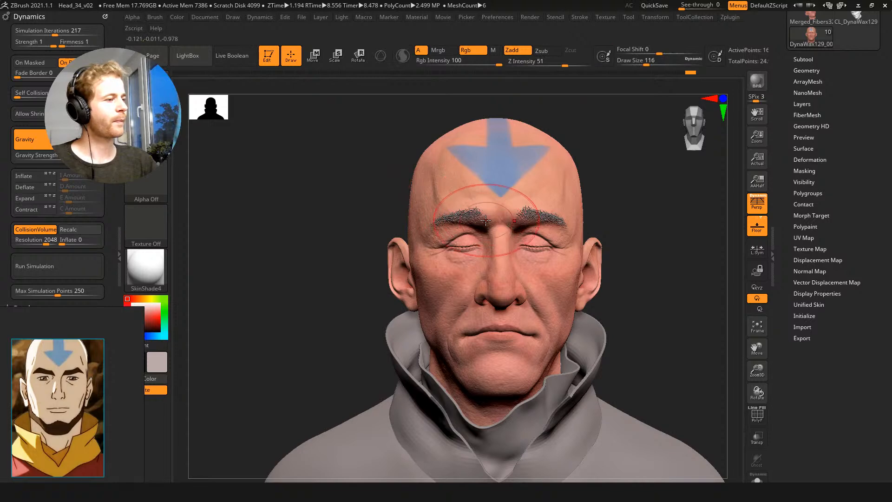
Refine the eyelids and inner eye corners with the Move brush, varying the draw size between 29 and 108
key(bracketleft)
key(bracketleft)
key(bracketleft)
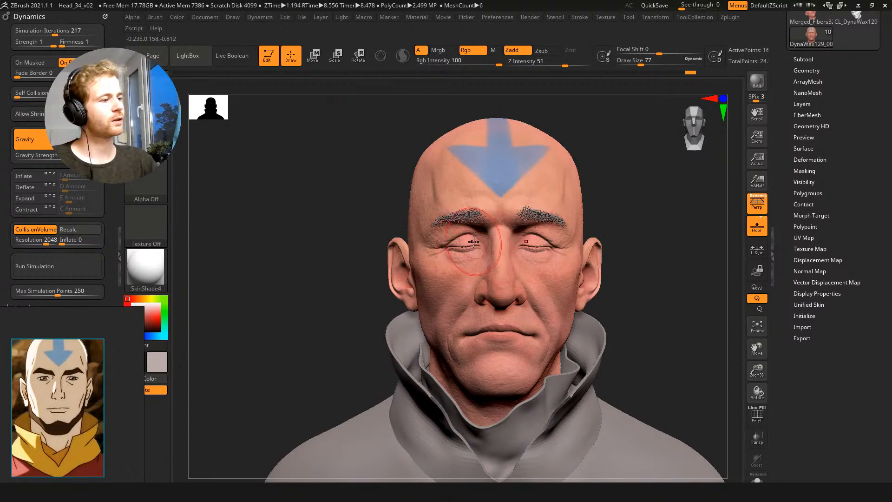
key(bracketleft)
key(bracketleft)
key(bracketleft)
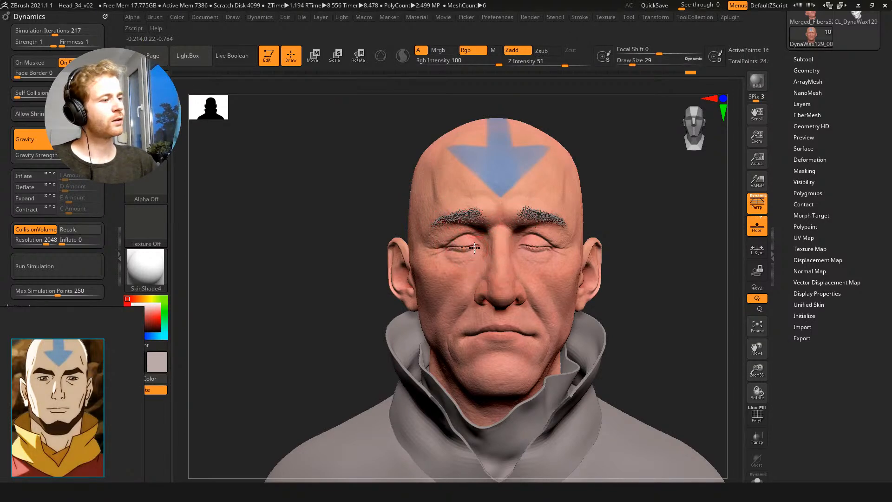
key(bracketright)
key(bracketright)
key(bracketright)
key(bracketright)
key(bracketright)
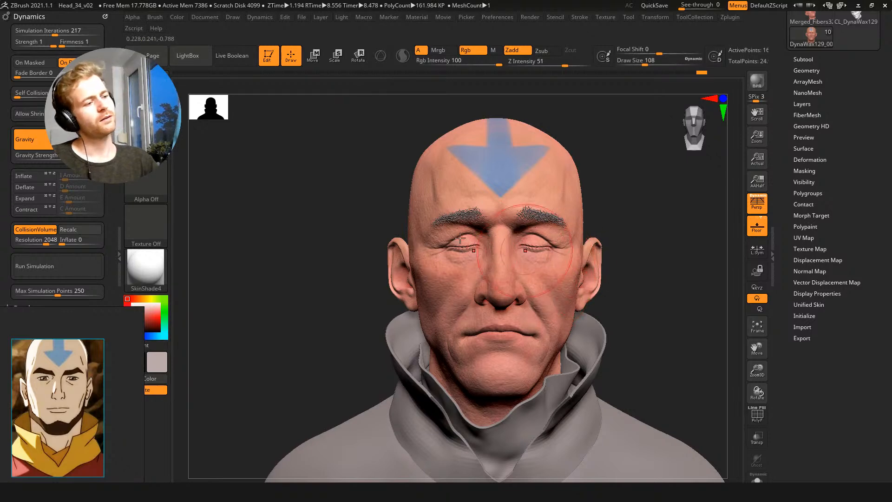
drag(329, 222, 404, 269)
Adjust the jawline beside the collar with the Move brush, using draw sizes 223 and 192
key(bracketright)
key(bracketright)
key(bracketright)
key(bracketright)
key(bracketright)
key(bracketright)
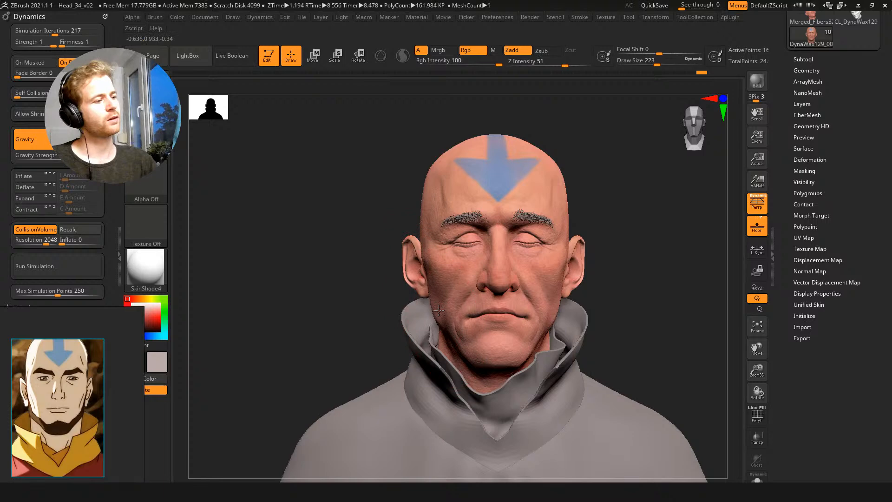
key(s)
drag(438, 304, 434, 304)
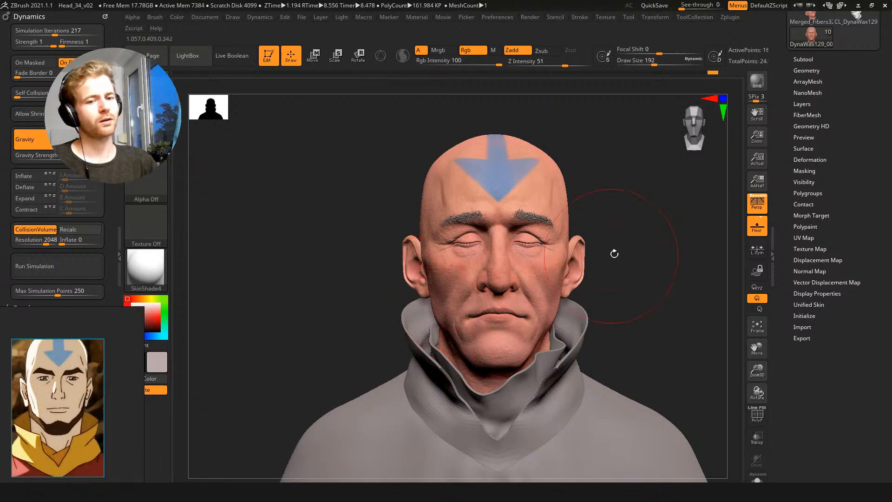
Refine the cheek fold and mouth corner in profile with the Move brush, using draw sizes 149 and 101
mouse_move(627, 280)
mouse_down()
mouse_move(332, 243)
mouse_move(415, 230)
mouse_up()
key(s)
drag(509, 278, 499, 279)
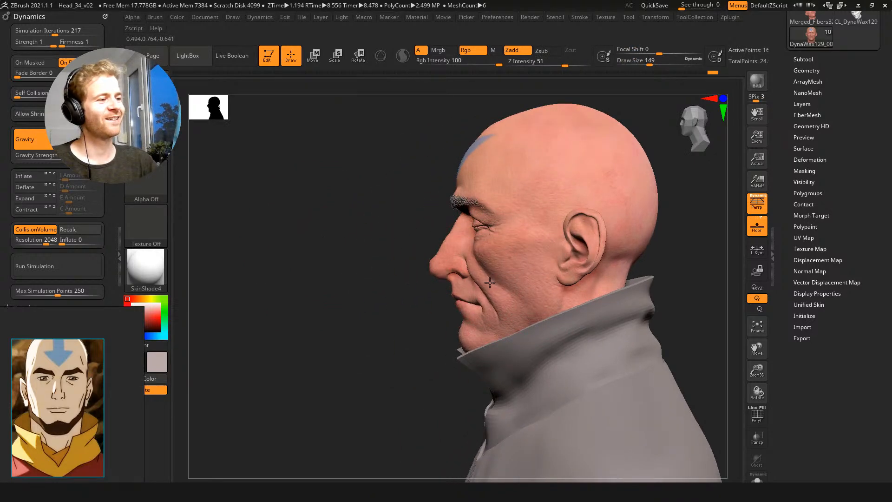
key(s)
mouse_move(435, 306)
mouse_down()
mouse_move(535, 280)
mouse_move(596, 283)
mouse_move(586, 213)
mouse_move(587, 258)
mouse_up()
key(s)
mouse_move(502, 286)
mouse_down()
mouse_move(492, 287)
mouse_move(501, 293)
mouse_up()
key(s)
mouse_move(602, 245)
mouse_down()
mouse_move(558, 283)
mouse_move(608, 291)
mouse_up()
key(s)
drag(529, 290, 527, 289)
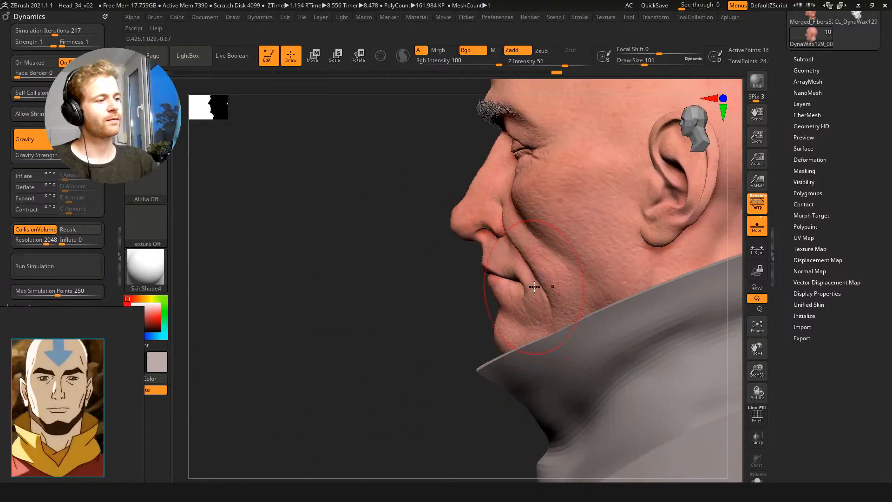
Adjust the outer eye area and brows from the front with the Move brush, using draw sizes 154 and 108
drag(432, 279, 567, 284)
alt+drag(617, 260, 576, 232)
key(s)
drag(438, 239, 450, 238)
mouse_move(363, 228)
mouse_down()
mouse_move(382, 225)
mouse_move(381, 233)
mouse_move(377, 186)
mouse_move(389, 179)
mouse_move(371, 183)
mouse_move(375, 175)
mouse_move(406, 285)
mouse_up()
mouse_move(312, 187)
mouse_down()
mouse_move(335, 181)
mouse_move(331, 319)
mouse_up()
key(s)
drag(434, 224, 427, 224)
key(bracketright)
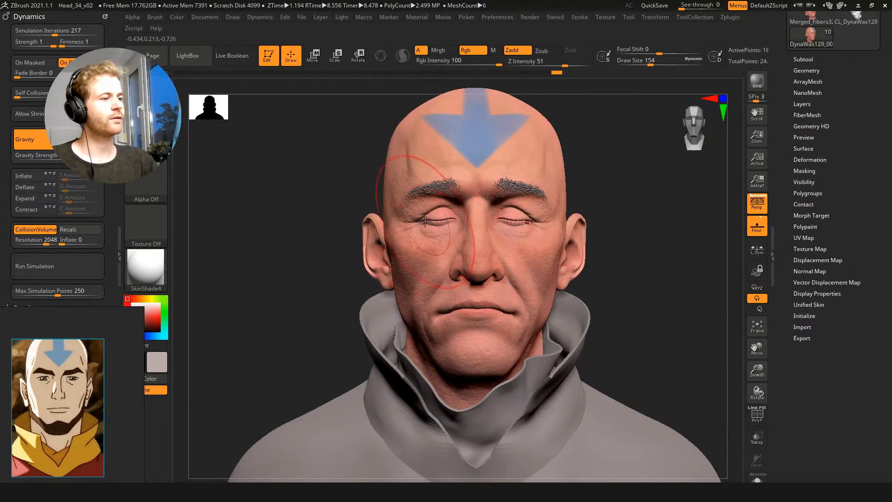
key(bracketleft)
key(bracketleft)
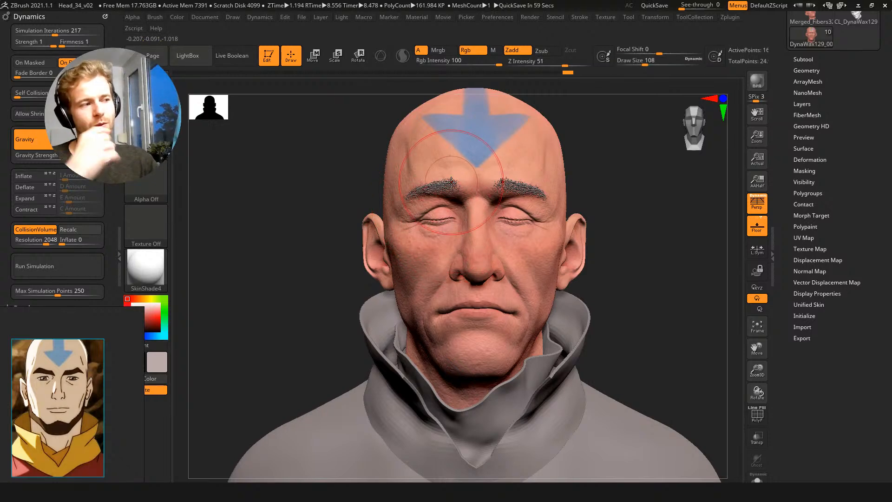
Adjust the mouth corners and lower cheeks from the front with the Move brush, reducing the draw size from 108
drag(311, 193, 309, 183)
key(bracketleft)
key(bracketleft)
drag(338, 298, 584, 311)
key(bracketright)
drag(445, 319, 454, 322)
drag(553, 321, 418, 324)
Refine the lips and nose base in profile with the Move brush at draw size 74
key(s)
drag(525, 317, 528, 318)
mouse_move(630, 287)
mouse_down()
mouse_move(622, 291)
mouse_move(629, 275)
mouse_move(636, 281)
mouse_up()
mouse_move(595, 253)
mouse_down()
mouse_move(599, 309)
mouse_move(580, 288)
mouse_up()
key(s)
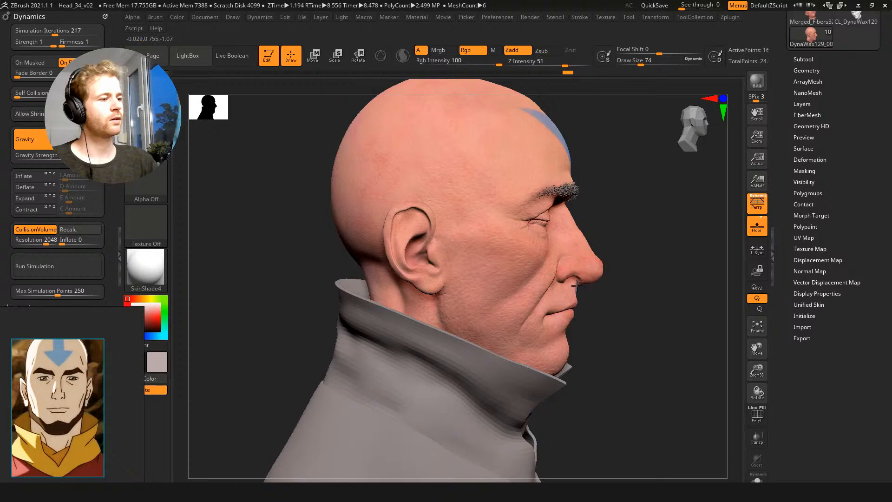
Shape the nose tip and bridge in the opposite profile with the Move brush, using draw sizes 112 and 87
mouse_move(575, 348)
mouse_down()
mouse_move(593, 354)
mouse_move(465, 372)
mouse_move(526, 338)
mouse_move(467, 265)
mouse_move(454, 265)
mouse_up()
key(s)
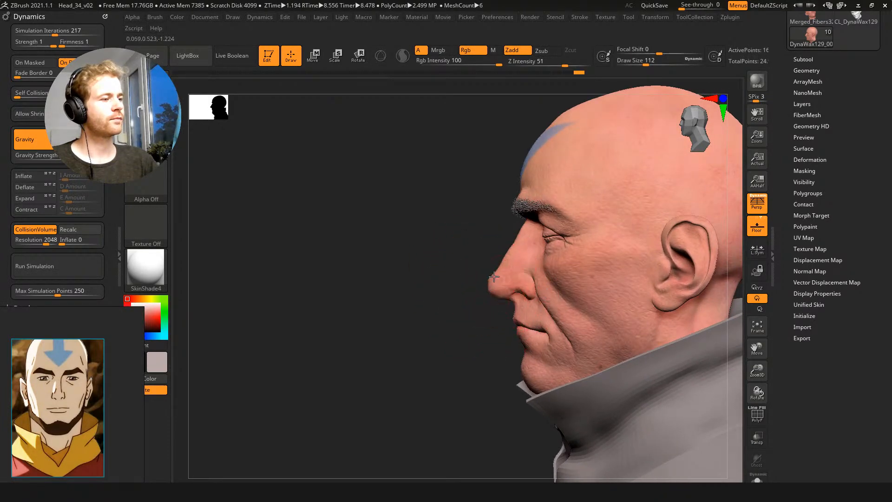
key(s)
mouse_move(484, 222)
alt+mouse_down()
mouse_move(464, 233)
mouse_move(506, 237)
alt+mouse_up()
key(s)
key(s)
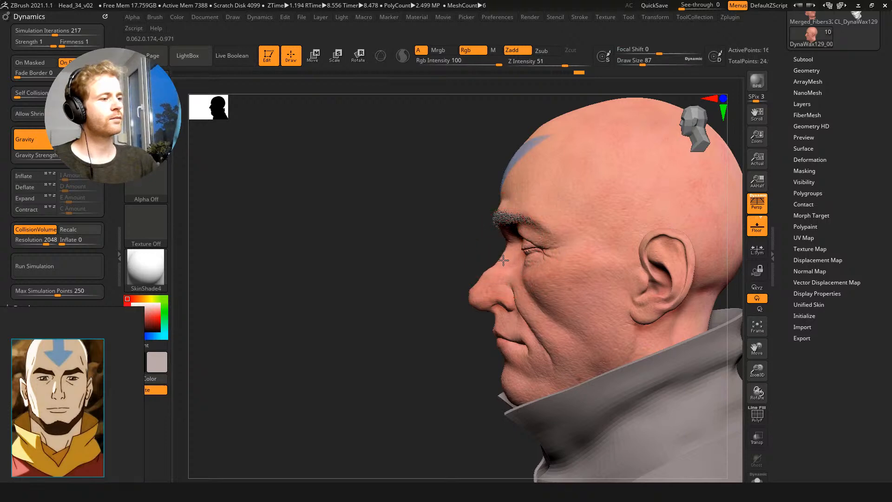
Adjust the nose root and inner eye corners from the front with the Move brush, using draw sizes 68 and 46
mouse_move(472, 243)
shift+right_down()
mouse_move(531, 251)
mouse_move(493, 248)
shift+right_up()
key(s)
drag(498, 249, 494, 249)
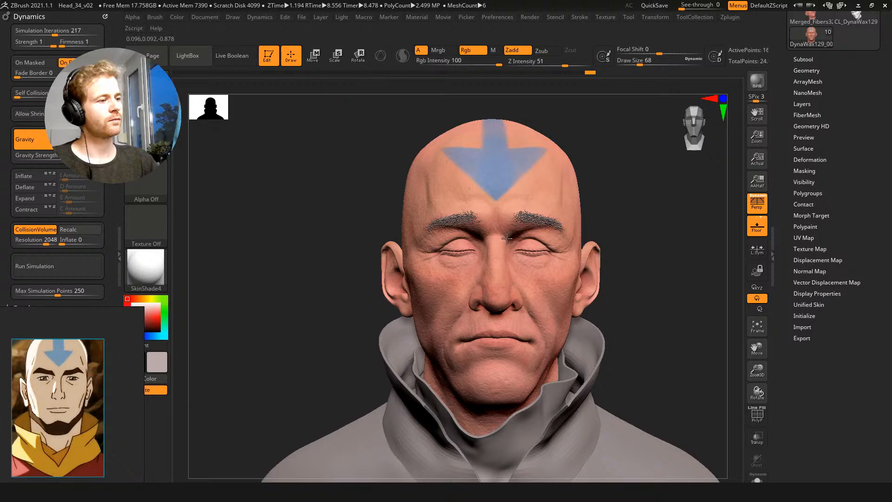
key(s)
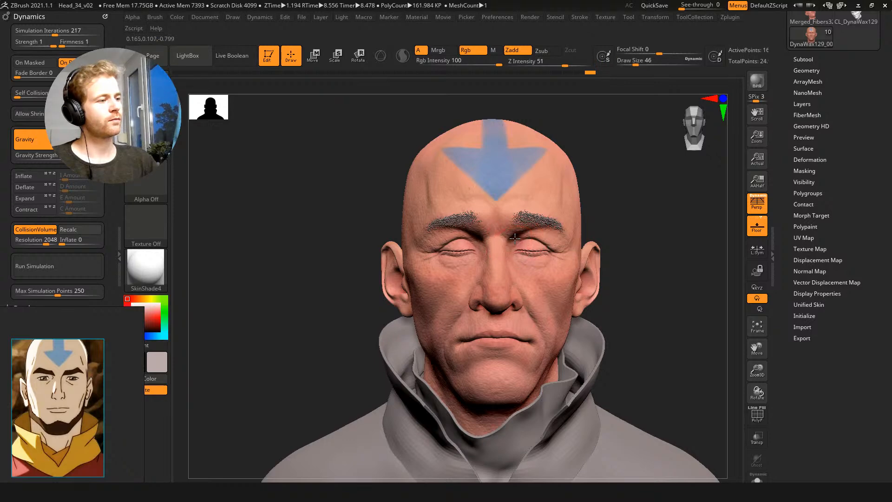
drag(614, 241, 358, 154)
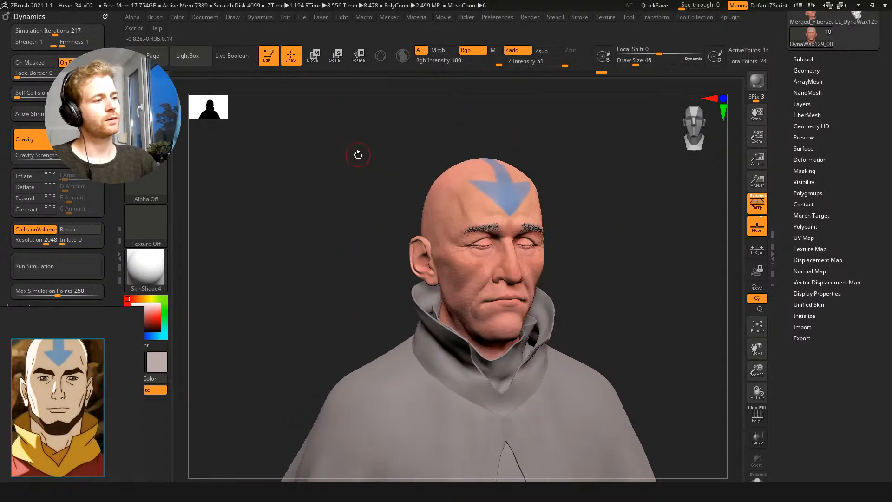
Isolate the head and adjust the temple beside the eye with the Move brush, using draw sizes 338 and 239
key(s)
drag(475, 297, 505, 297)
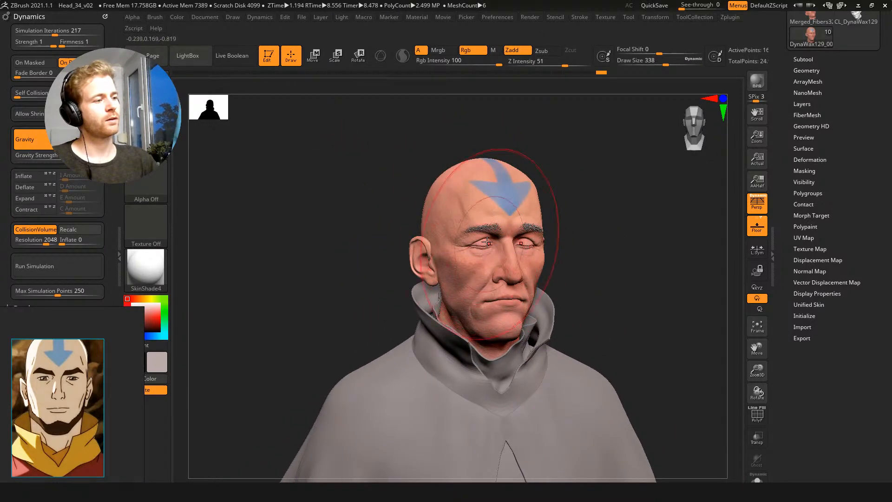
ctrl+shift+click(490, 227)
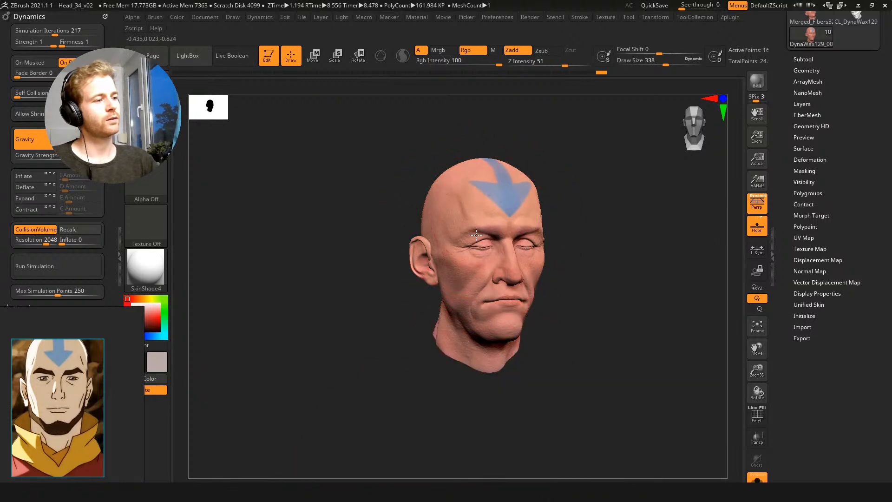
key(s)
drag(477, 237, 453, 247)
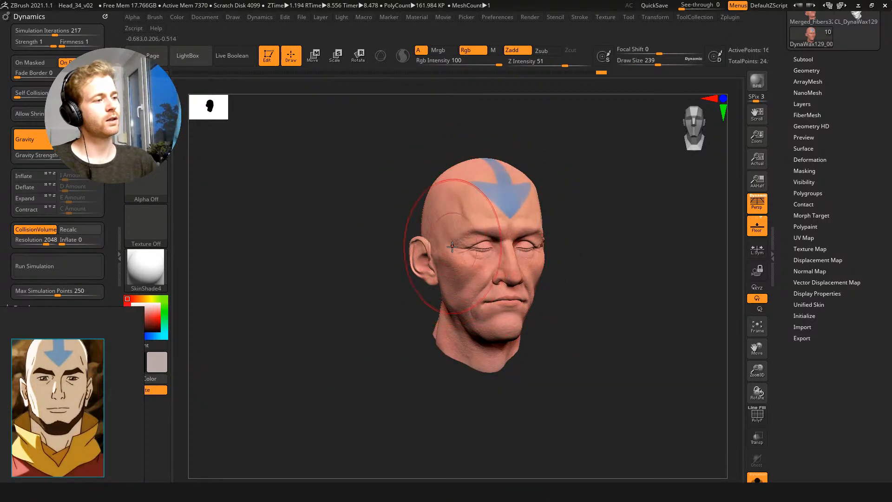
mouse_move(409, 175)
mouse_down()
mouse_move(349, 155)
mouse_move(410, 176)
mouse_up()
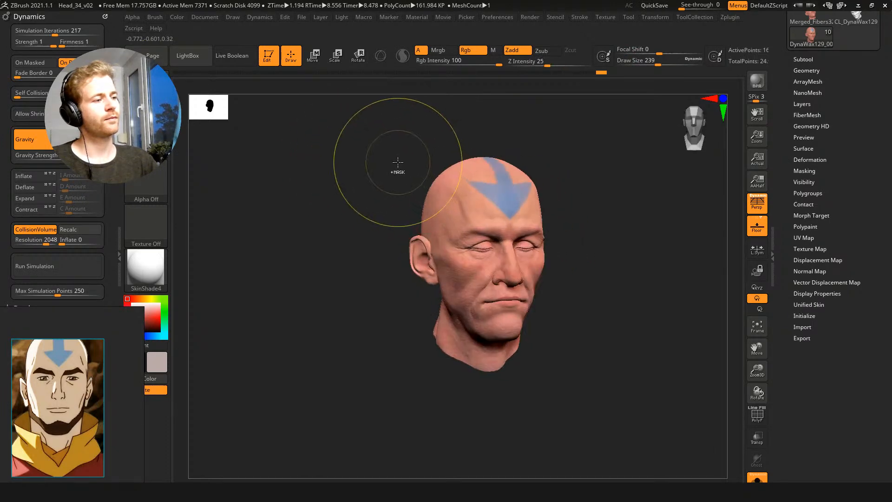
Bring back the hidden parts and reposition the Fibers32 eyebrows with the Move brush at draw size 149
key(alt+s)
mouse_move(353, 158)
alt+mouse_down()
mouse_move(363, 169)
mouse_move(346, 169)
alt+mouse_up()
alt+click(497, 214)
key(s)
mouse_move(500, 211)
mouse_down()
mouse_move(508, 218)
mouse_move(428, 225)
mouse_up()
key(s)
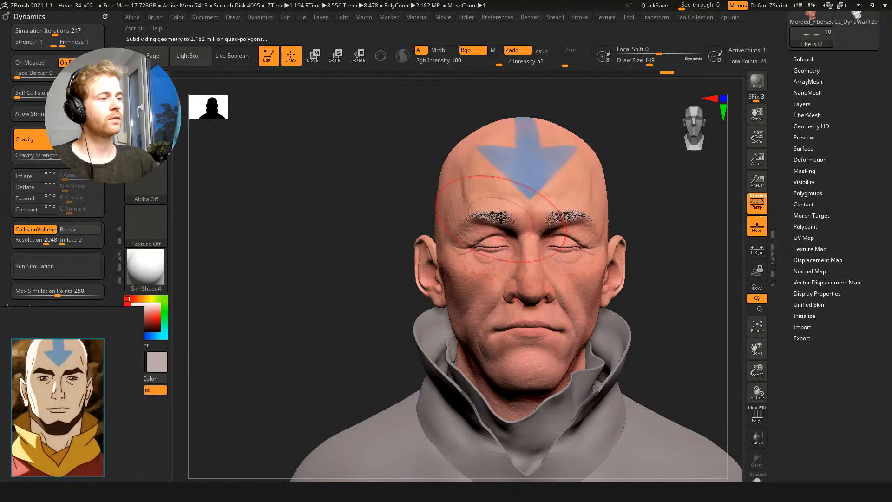
mouse_move(425, 146)
mouse_down()
mouse_move(413, 150)
mouse_move(612, 249)
mouse_move(590, 238)
mouse_move(609, 307)
mouse_up()
Switch to the head subtool and refine the outer upper eyelid fold with the Move brush at draw size 41
alt+click(544, 222)
key(s)
key(s)
drag(563, 241, 549, 240)
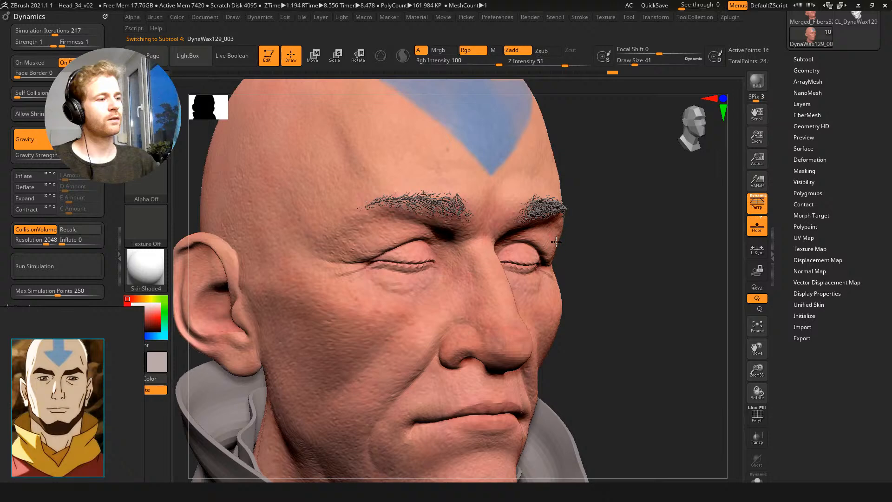
drag(572, 258, 556, 247)
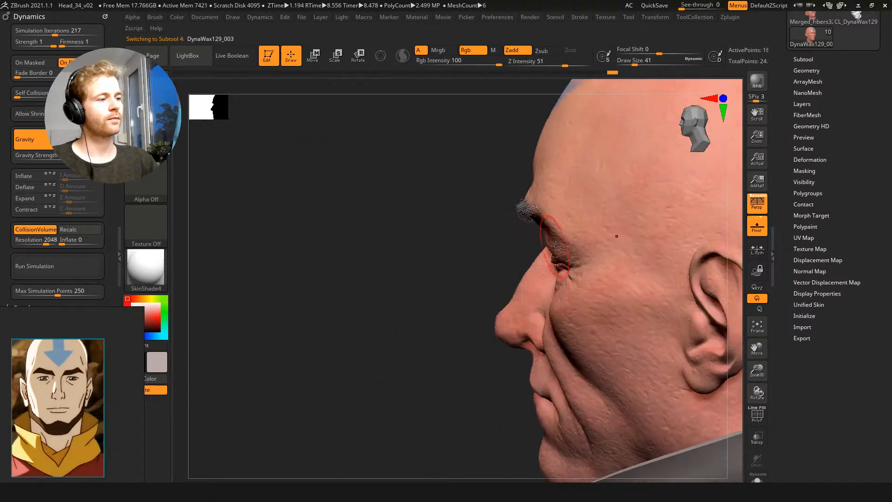
Reshape the Fibers32 eyebrows from several angles with the Move brush, using draw sizes 90 and 136
mouse_move(363, 240)
right_down()
mouse_move(409, 227)
mouse_move(478, 160)
mouse_move(511, 162)
right_up()
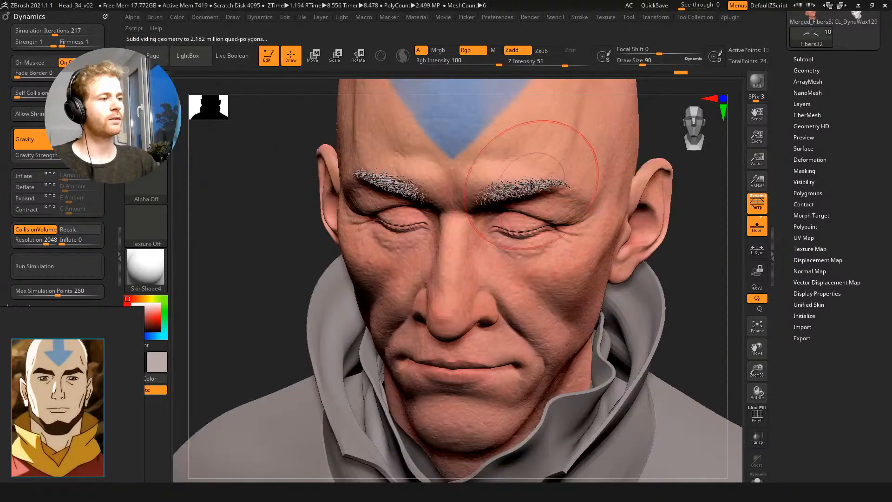
drag(531, 183, 556, 182)
drag(697, 253, 667, 149)
key(s)
drag(520, 187, 511, 180)
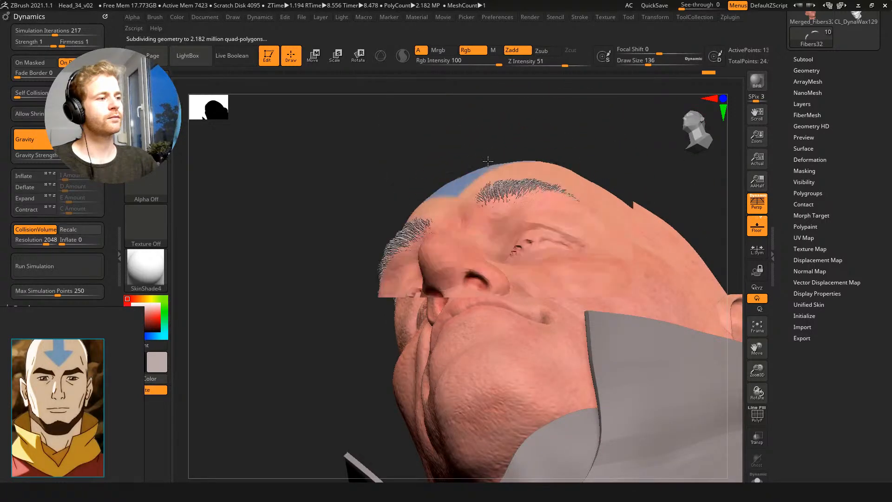
shift+drag(484, 153, 501, 196)
alt+drag(624, 177, 618, 126)
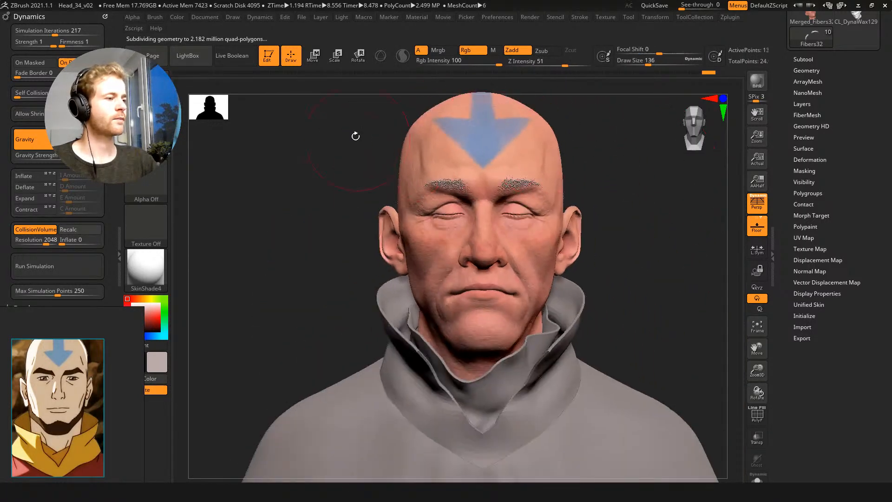
drag(357, 135, 400, 163)
drag(475, 190, 473, 185)
drag(308, 131, 326, 145)
Switch to the head subtool and adjust the inner and outer eye corners with the Move brush, using draw sizes 59 and 62
alt+click(450, 227)
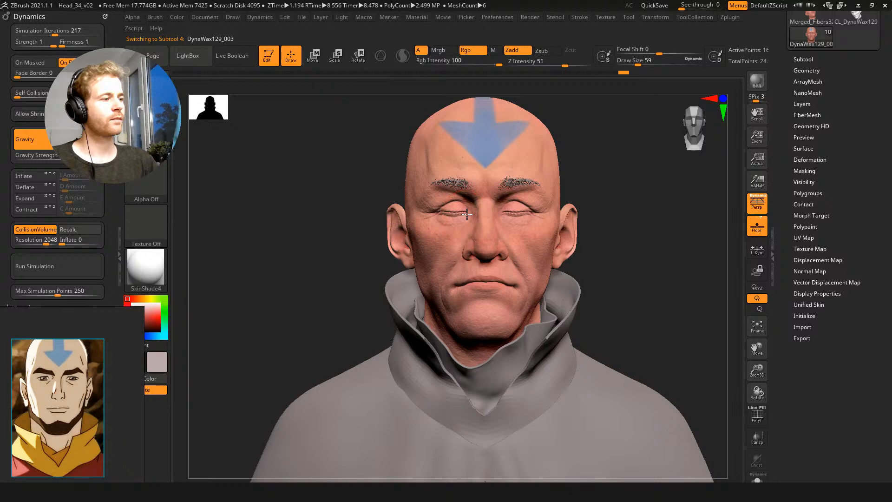
key(s)
click(469, 215)
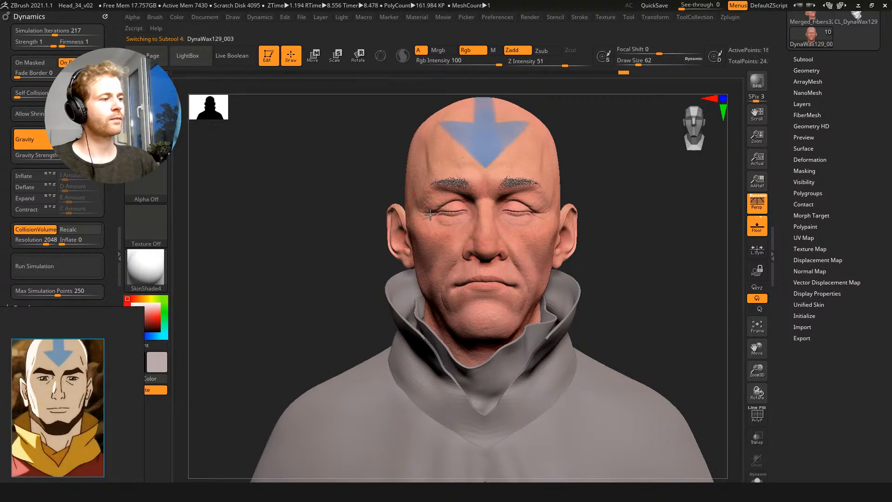
key(s)
drag(431, 215, 451, 200)
Refine the upper eyelids and the area under the brows with the Move brush at draw size 29
key(s)
key(s)
key(s)
ctrl+right_drag(447, 197, 441, 213)
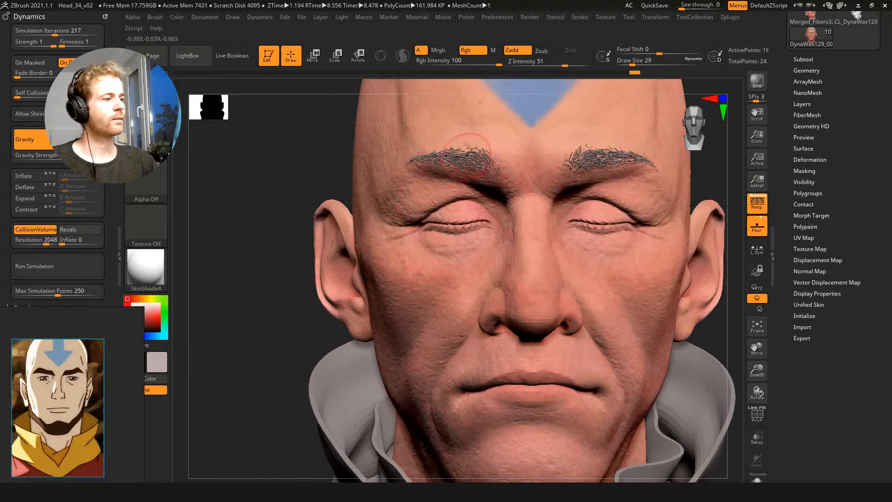
ctrl+right_drag(294, 162, 293, 145)
Adjust the mouth corners and surrounding cheek from the front with the Move brush at draw size 116
key(s)
drag(468, 296, 474, 296)
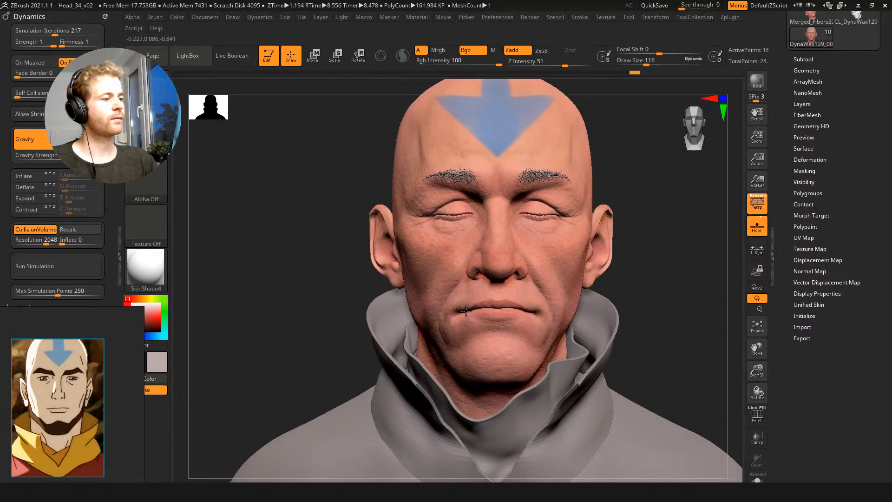
key(ctrl)
key(s)
drag(478, 315, 484, 314)
Refine the nostril wings and inner cheeks with the Move brush, using draw size 74 in profile
key(s)
click(474, 280)
key(s)
click(464, 250)
mouse_move(316, 203)
mouse_down()
mouse_move(349, 206)
mouse_move(319, 201)
mouse_move(361, 223)
mouse_move(333, 225)
mouse_move(461, 247)
mouse_up()
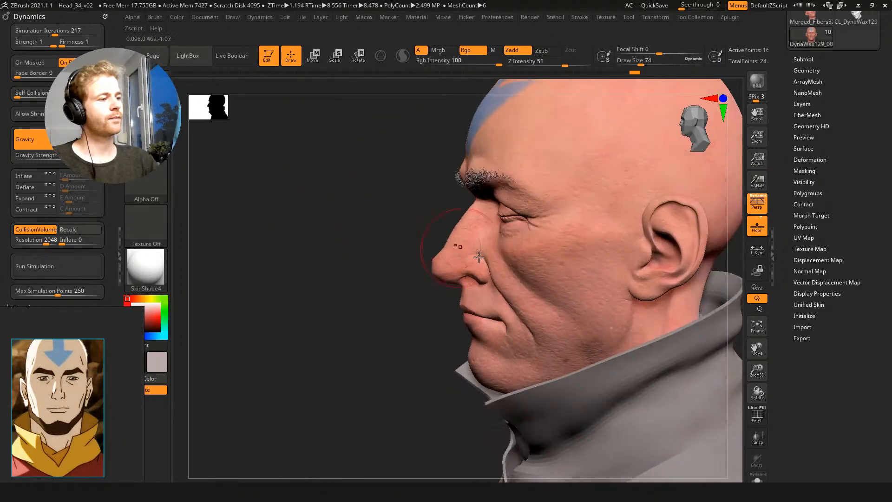
drag(370, 199, 441, 184)
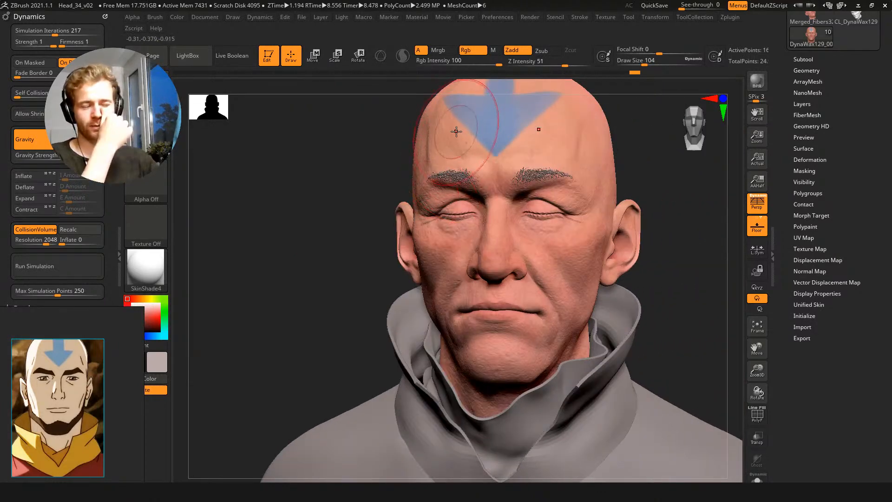
Adjust the cheeks and jaw with the Move brush at draw size 172, working from front and raised views
mouse_move(302, 277)
mouse_down()
mouse_move(534, 303)
mouse_move(504, 261)
mouse_up()
key(s)
drag(432, 303, 439, 304)
drag(550, 323, 487, 317)
drag(338, 288, 514, 311)
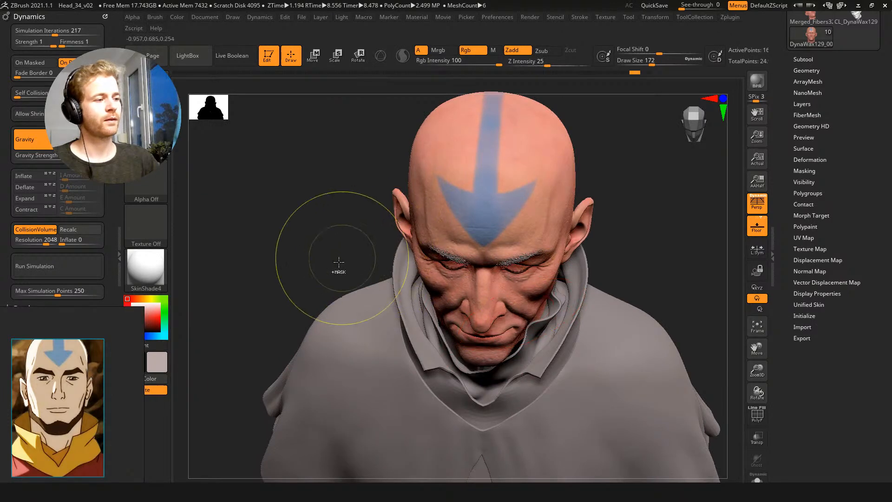
drag(341, 266, 416, 253)
drag(317, 293, 444, 312)
Shape the chin and lower jaw above the collar with the Move brush at draw size 140
key(s)
drag(553, 320, 439, 333)
key(s)
drag(483, 360, 479, 361)
drag(324, 242, 320, 231)
key(s)
drag(459, 349, 464, 349)
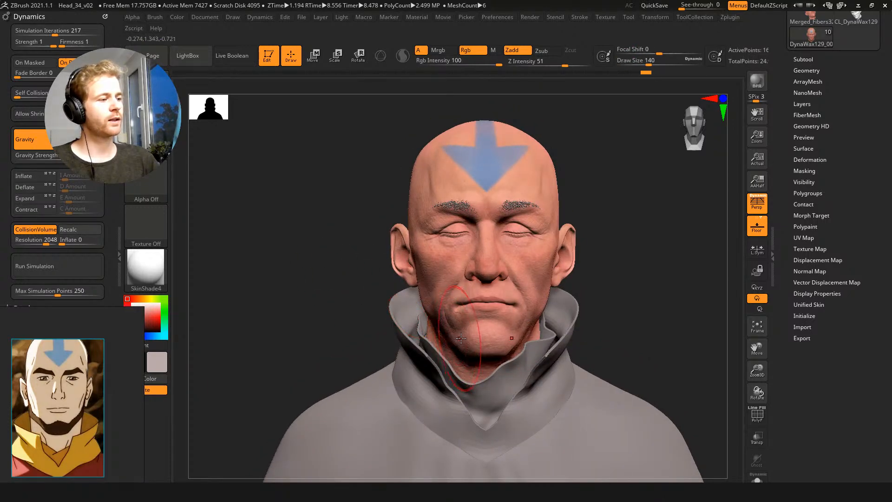
Refine the jawline and underside of the chin in three-quarter view with the Move brush at draw size 172
drag(386, 294, 351, 287)
drag(424, 315, 401, 311)
key(s)
drag(476, 340, 472, 340)
drag(434, 311, 465, 314)
key(s)
drag(442, 359, 450, 360)
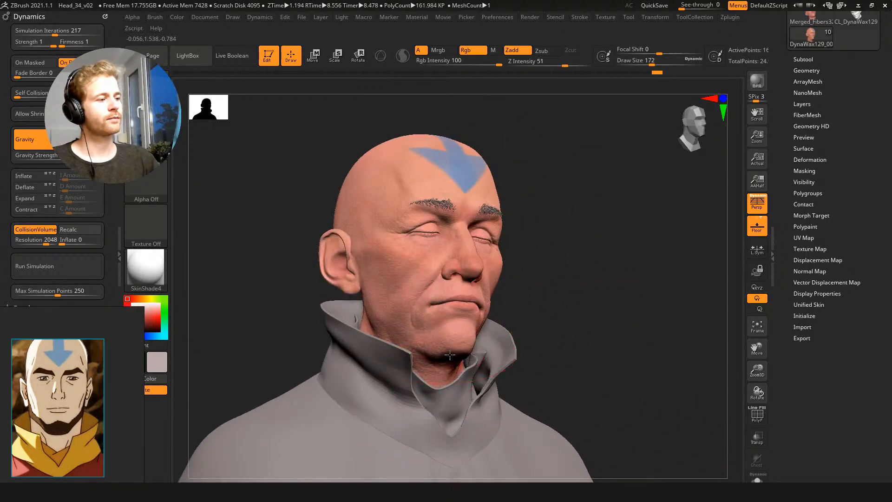
Adjust the sides of the chin from the front with the Move brush, using draw sizes 116 and 163
mouse_move(548, 321)
mouse_down()
mouse_move(556, 286)
mouse_move(583, 274)
mouse_up()
key(ctrl)
key([)
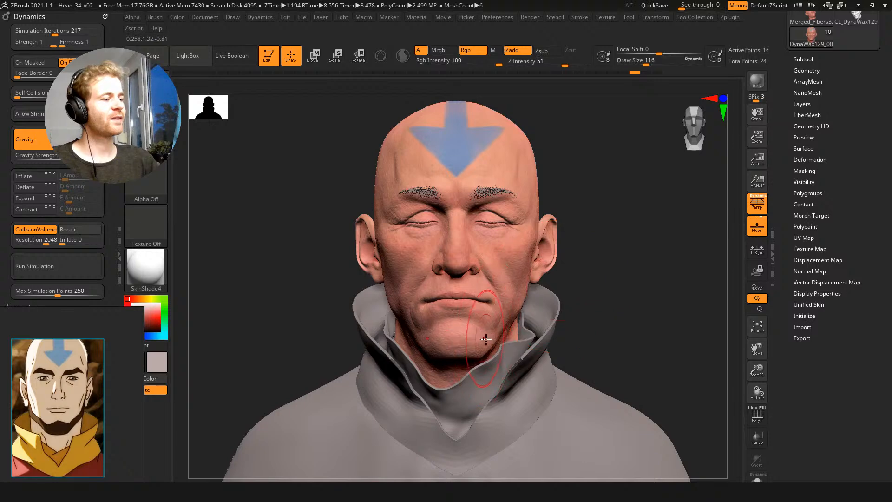
key(])
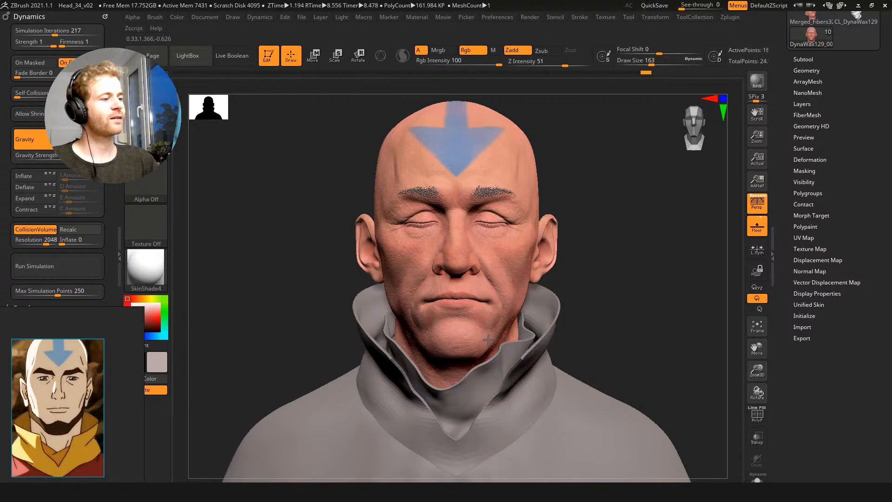
Lower the head to a coarser subdivision level and reduce the draw size to 51 over the cheek
mouse_move(572, 317)
mouse_down()
mouse_move(592, 297)
mouse_move(588, 251)
mouse_move(596, 261)
mouse_move(580, 237)
mouse_move(597, 265)
mouse_move(469, 302)
mouse_up()
key(shift+d)
key(shift+d)
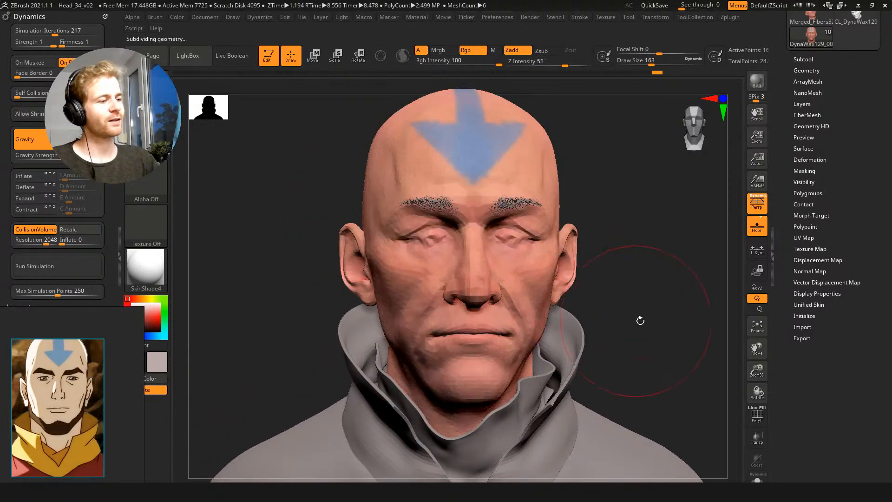
drag(637, 319, 608, 297)
key(s)
drag(548, 307, 532, 306)
Turn off Rgb for the Smooth brush and smooth the cheek fold and jaw at draw size 51
key(shift)
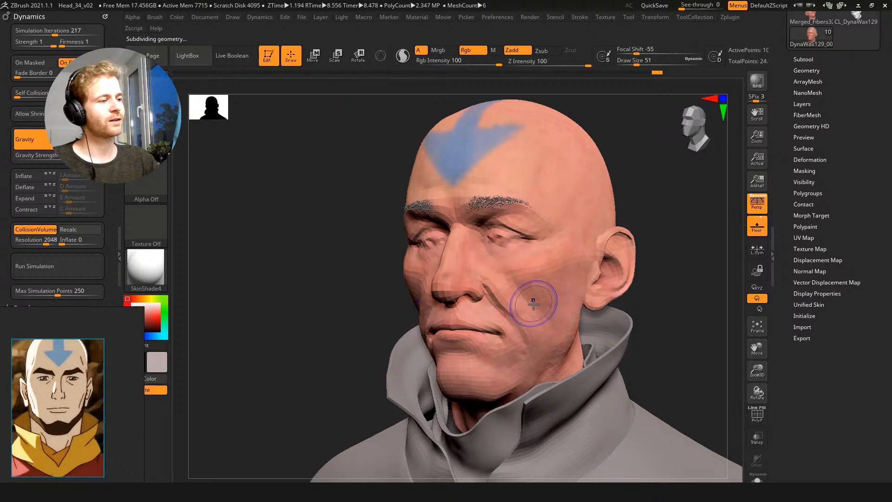
click(471, 51)
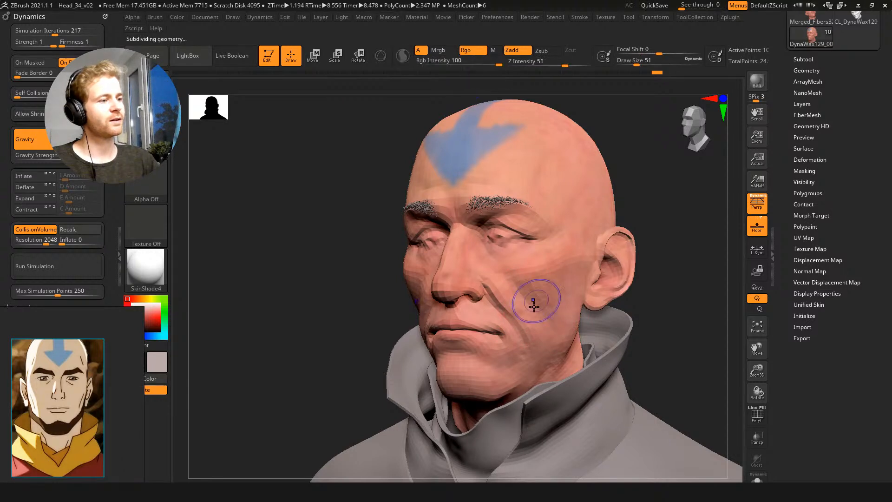
shift+drag(516, 285, 511, 281)
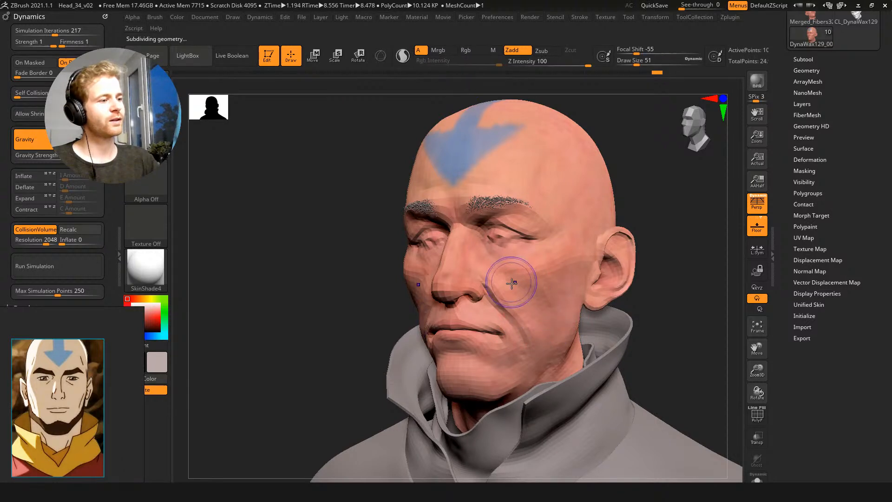
drag(363, 223, 390, 224)
shift+drag(524, 356, 521, 374)
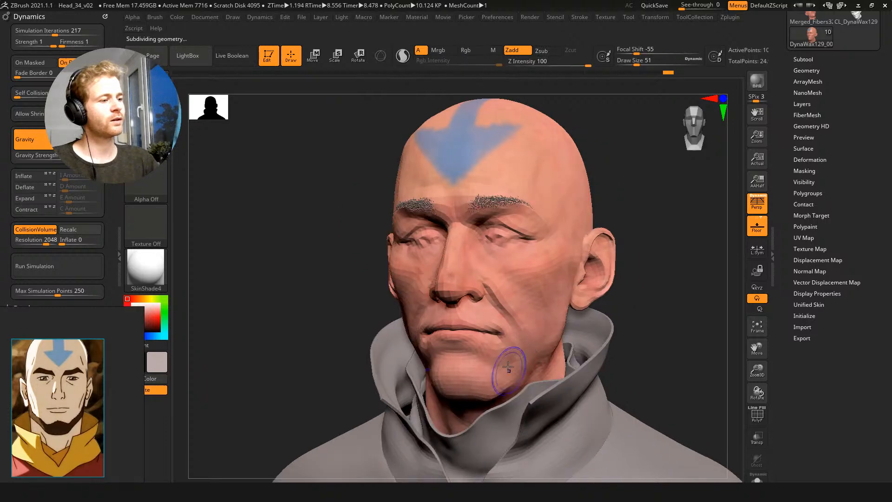
Return the head to its detailed subdivision level and inspect the mouth, cheek fold and chin up close
drag(321, 265, 339, 266)
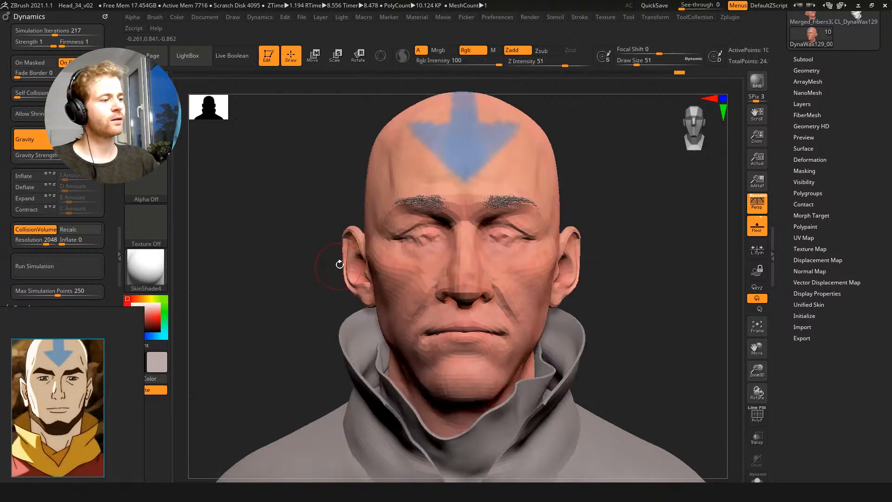
mouse_move(601, 301)
mouse_down()
mouse_move(409, 223)
mouse_move(324, 207)
mouse_up()
mouse_move(271, 186)
mouse_down()
mouse_move(294, 189)
mouse_move(286, 236)
mouse_move(300, 251)
mouse_move(305, 291)
mouse_move(303, 179)
mouse_up()
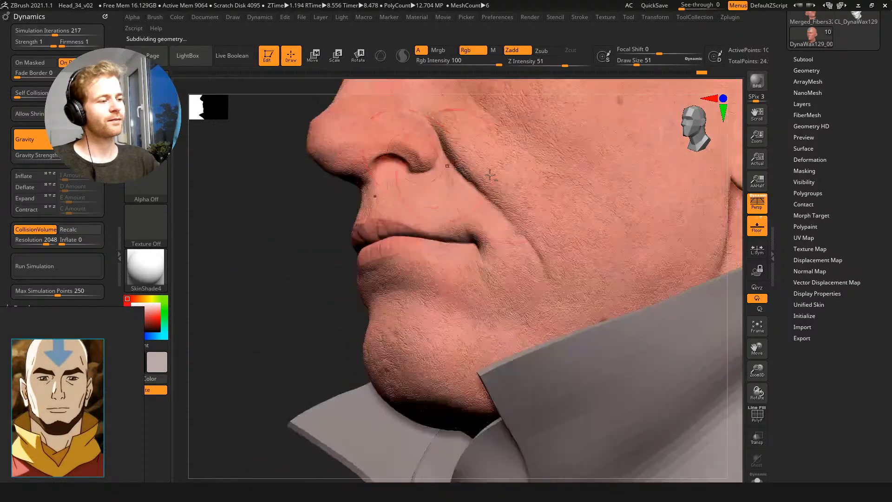
drag(303, 249, 313, 271)
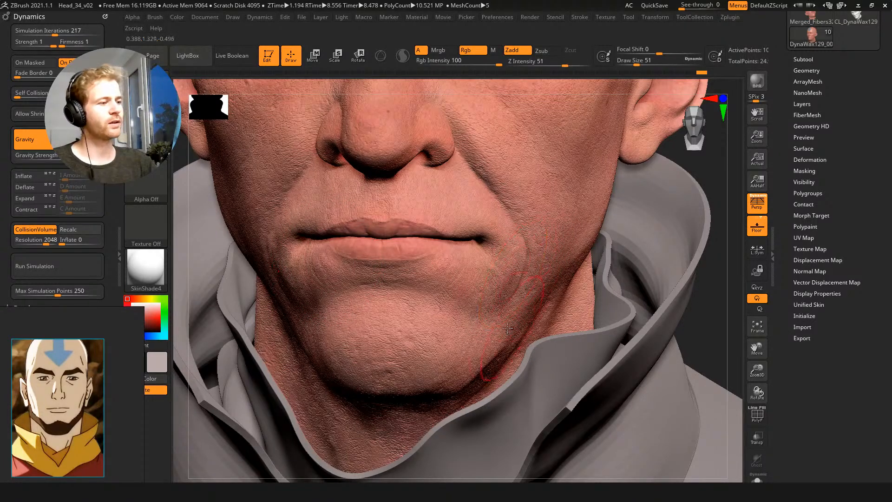
Inspect the whole bust from three-quarter and side views to check the mouth and chin
key(f)
mouse_move(297, 236)
mouse_down()
mouse_move(281, 236)
mouse_move(271, 213)
mouse_move(322, 203)
mouse_move(363, 214)
mouse_up()
key(s)
click(460, 315)
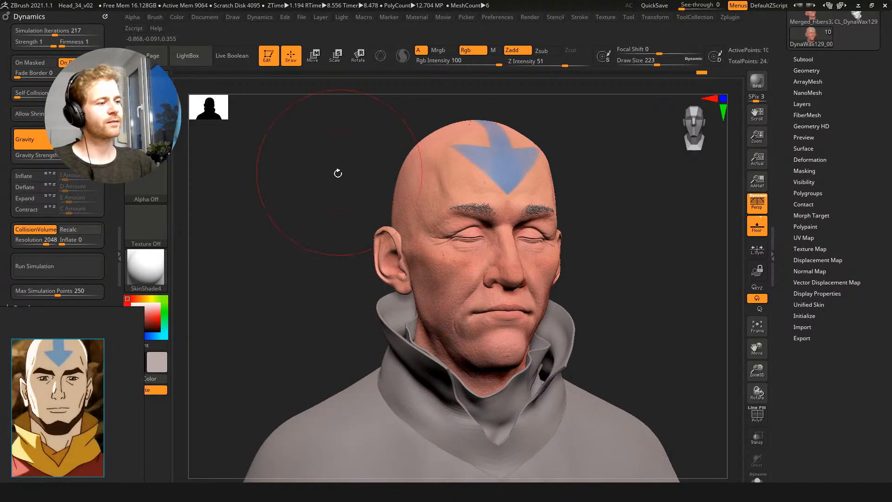
drag(338, 172, 365, 209)
drag(326, 272, 491, 322)
alt+click(491, 322)
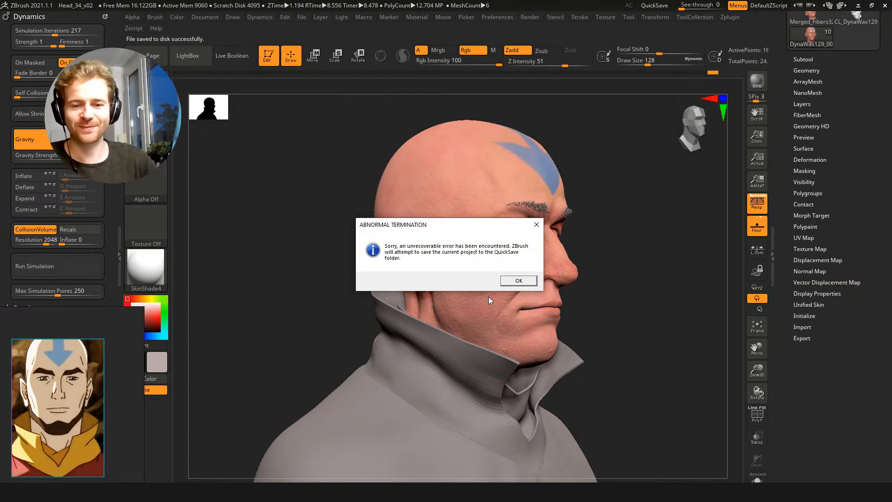
Dismiss the crash notices and reopen the recovered project Recovered_3128.zpr from the QuickSave files
click(518, 282)
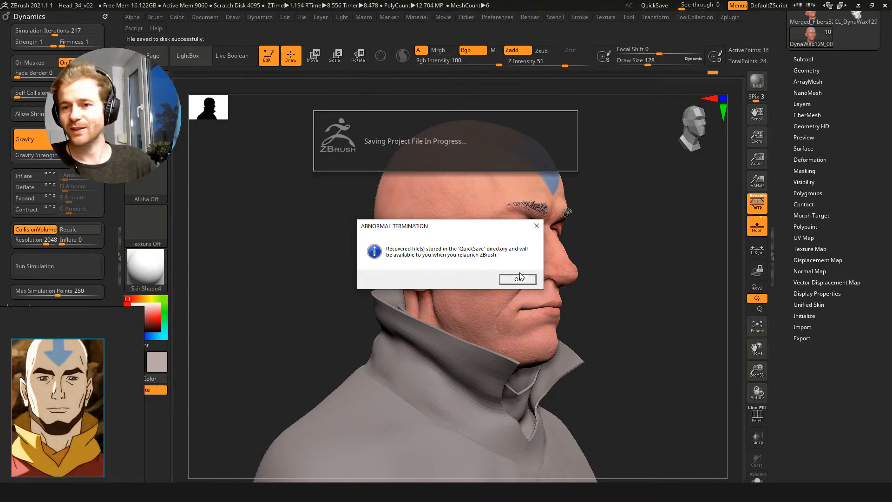
click(517, 279)
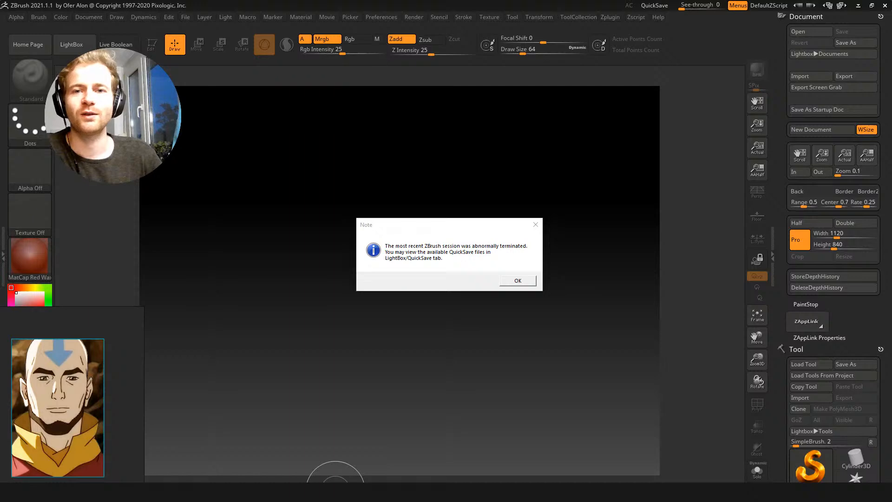
click(518, 281)
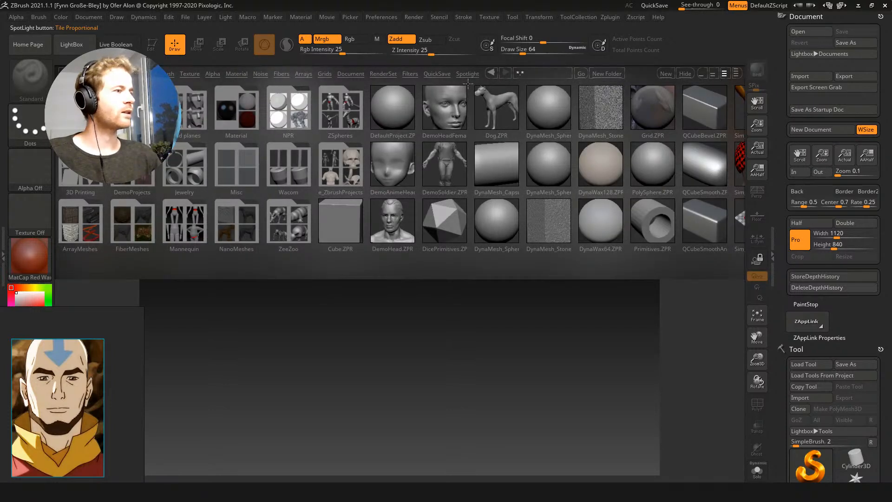
click(433, 74)
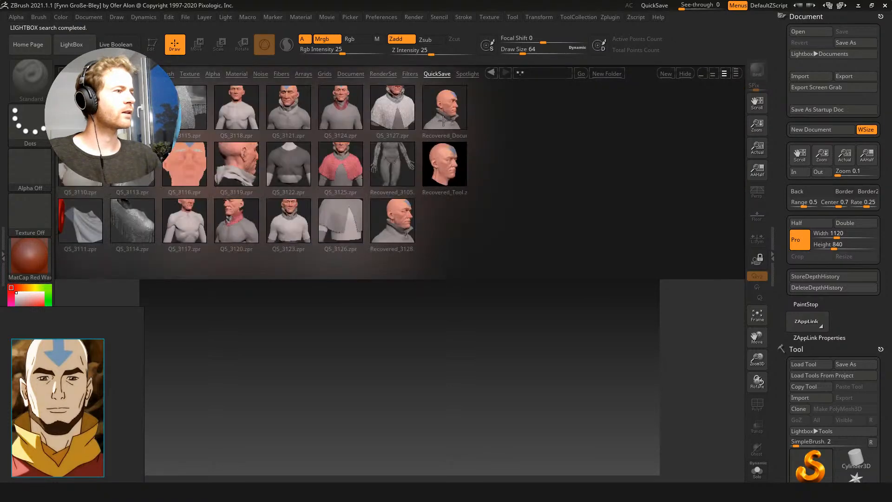
click(401, 220)
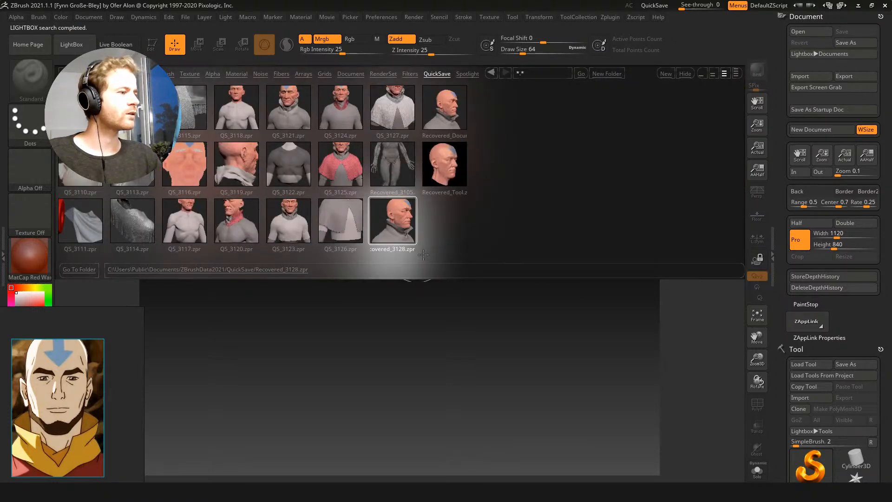
double_click(395, 224)
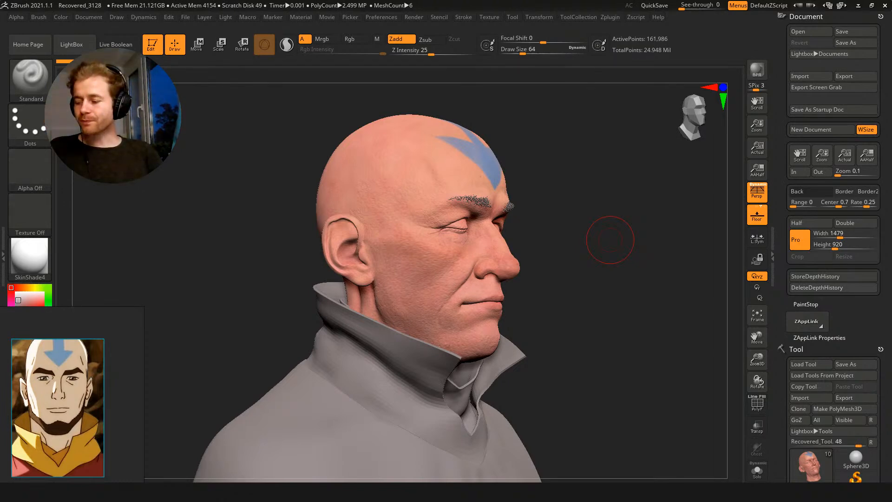
Switch to the Move brush and adjust the eyelids from the front
shift+drag(610, 239, 610, 268)
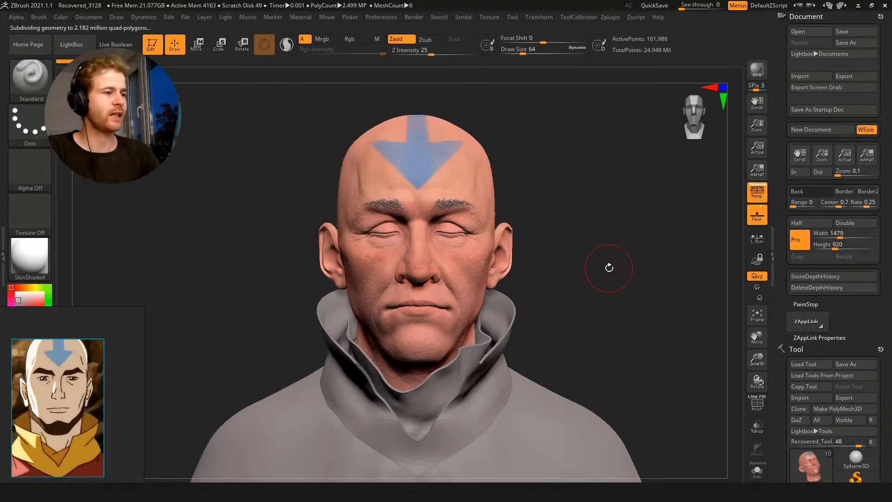
drag(588, 304, 574, 289)
alt+drag(606, 246, 612, 279)
key(s)
drag(495, 232, 490, 232)
mouse_move(646, 208)
alt+mouse_down()
mouse_move(645, 183)
mouse_move(620, 176)
alt+mouse_up()
key(b)
key(m)
key(v)
key(s)
drag(462, 238, 469, 243)
alt+drag(620, 179, 619, 129)
Lower the head one subdivision level and shift the inner eye corners with the Move brush at draw size 23
mouse_move(583, 151)
mouse_down()
mouse_move(606, 159)
mouse_move(574, 175)
mouse_up()
mouse_move(564, 207)
alt+mouse_down()
mouse_move(530, 172)
mouse_move(572, 237)
mouse_move(553, 229)
alt+mouse_up()
mouse_move(270, 179)
mouse_down()
mouse_move(243, 174)
mouse_move(253, 180)
mouse_move(247, 223)
mouse_up()
key(shift+d)
key(b)
key(m)
key(v)
mouse_move(337, 244)
mouse_down()
mouse_move(341, 254)
mouse_move(309, 248)
mouse_move(318, 244)
mouse_up()
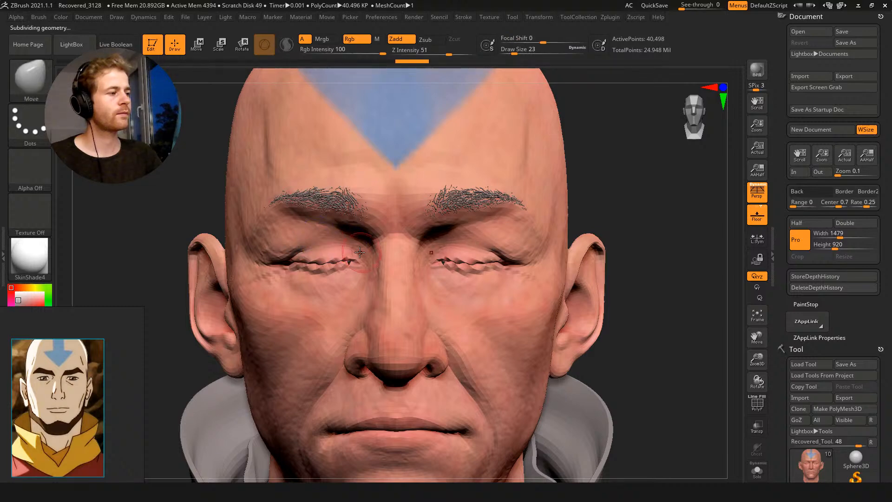
Raise the head's subdivision level three steps and check the eyes from the front
key(d)
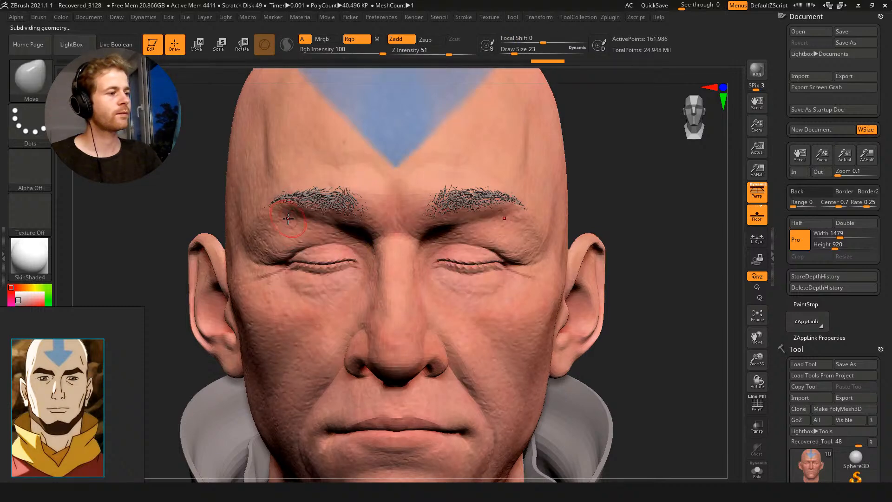
key(d)
key(d)
alt+drag(207, 151, 231, 166)
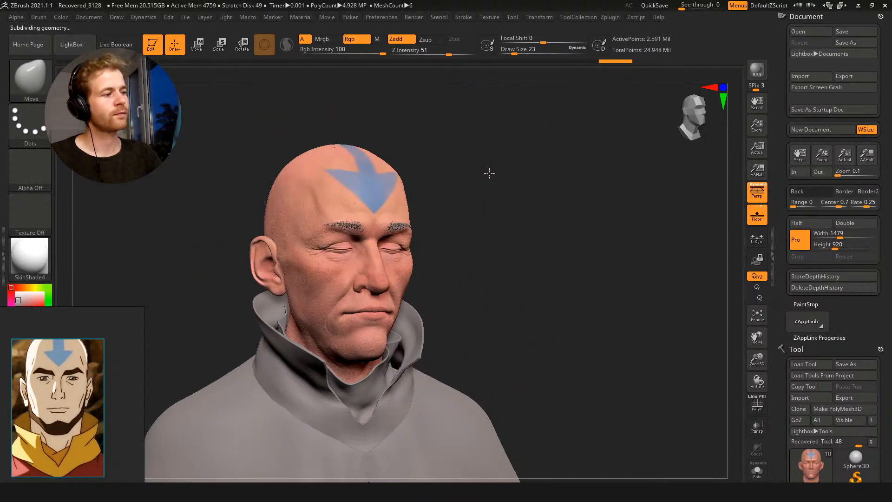
alt+drag(484, 184, 505, 231)
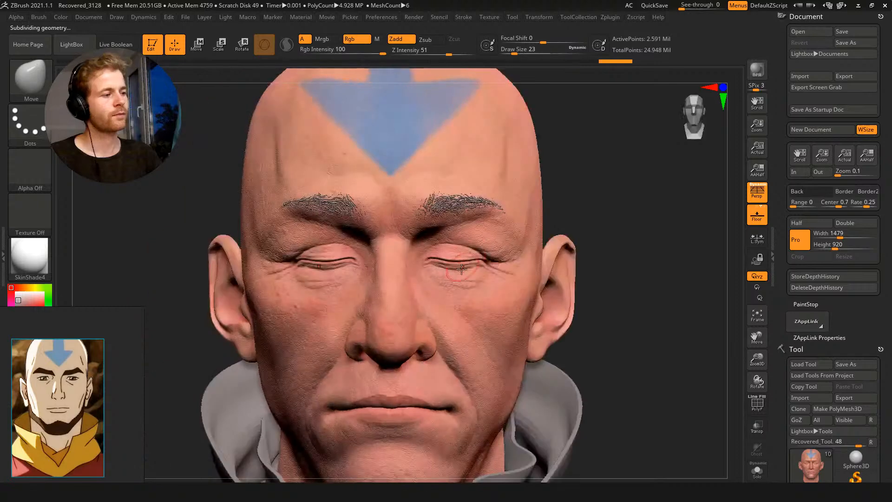
Nudge the outer eye corners with the Move brush, undoing the first stroke made at draw size 17
key(s)
drag(474, 268, 474, 256)
key(s)
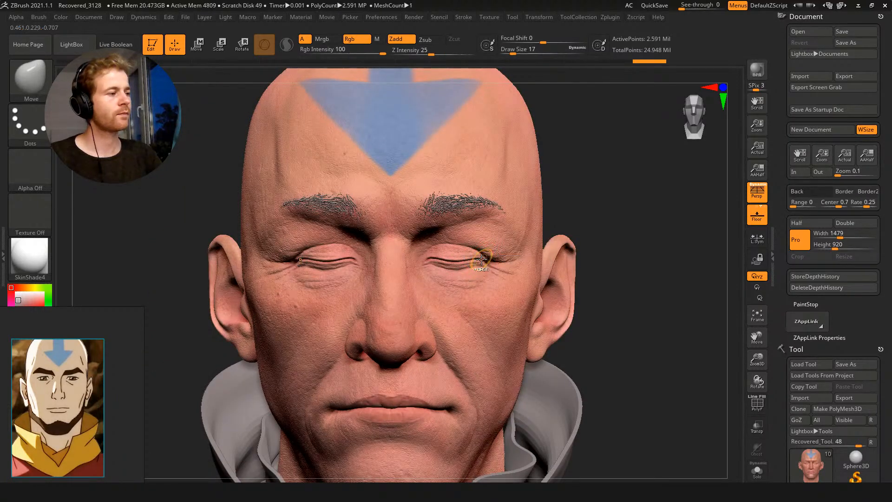
key(ctrl+z)
key(s)
mouse_move(486, 262)
mouse_down()
mouse_move(476, 259)
mouse_move(488, 265)
mouse_up()
drag(490, 269, 489, 265)
Drop the head one subdivision level and reshape the lower eyelids up close with the Move brush at draw size 18
alt+drag(609, 219, 582, 201)
alt+drag(558, 245, 574, 364)
shift+drag(588, 275, 568, 294)
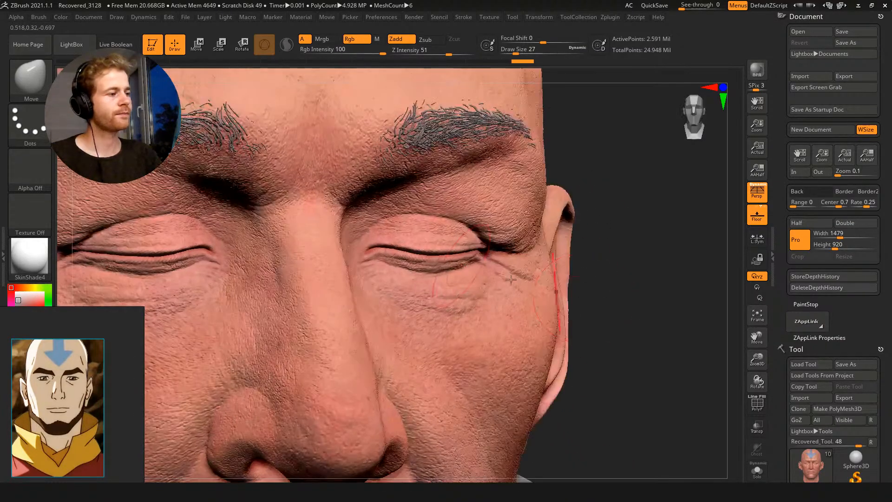
key(shift+d)
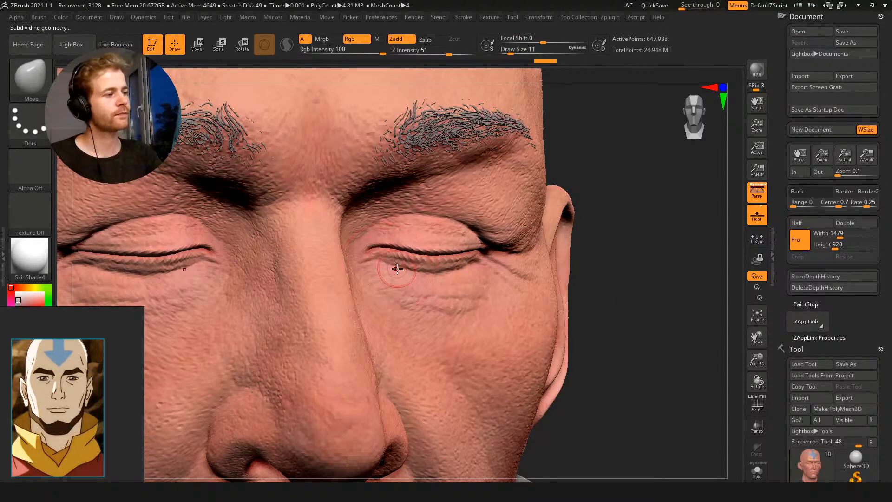
key(])
mouse_move(413, 273)
mouse_down()
mouse_move(442, 279)
mouse_move(432, 279)
mouse_up()
drag(586, 312, 568, 308)
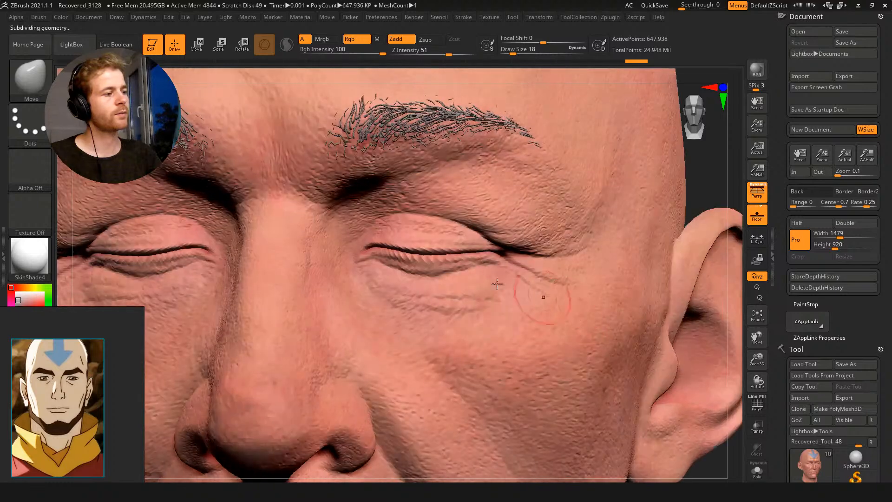
mouse_move(446, 278)
mouse_down()
mouse_move(471, 275)
mouse_move(403, 276)
mouse_move(449, 277)
mouse_up()
Bring the head to its highest subdivision level and refine the skin under the eyes using Move brush draw sizes 17 and 13
drag(722, 163, 657, 174)
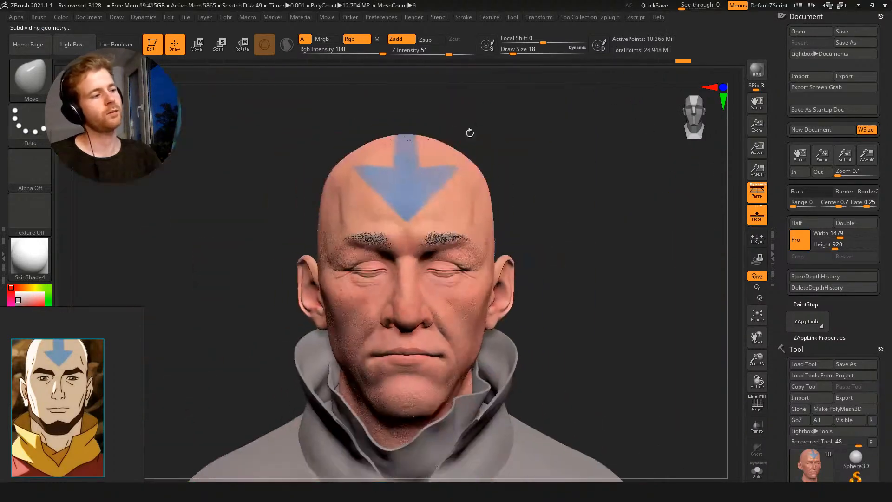
mouse_move(520, 160)
mouse_down()
mouse_move(578, 261)
mouse_move(560, 208)
mouse_move(553, 214)
mouse_move(669, 390)
mouse_move(489, 242)
mouse_move(457, 234)
mouse_up()
key(s)
key(s)
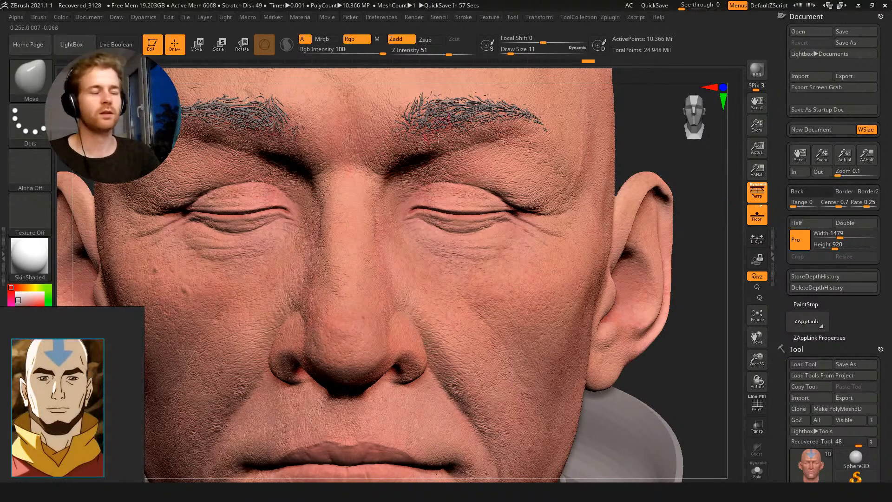
key(s)
drag(446, 239, 449, 238)
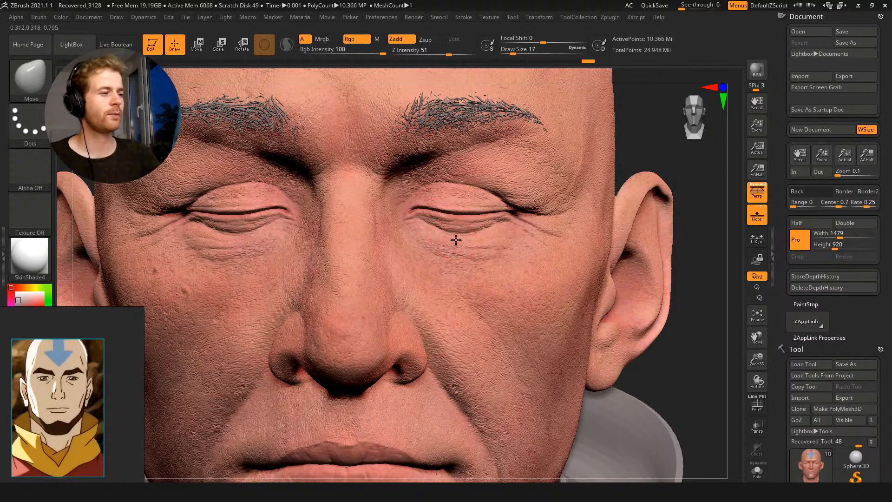
key(s)
drag(421, 227, 424, 221)
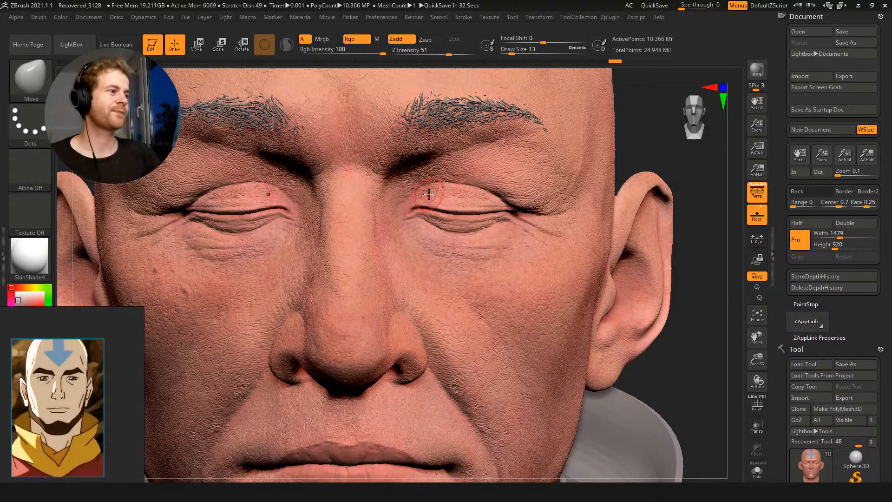
Adjust the inner part of the upper eyelids with the Move brush at draw size 20
mouse_move(645, 154)
alt+mouse_down()
mouse_move(608, 128)
mouse_move(657, 162)
alt+mouse_up()
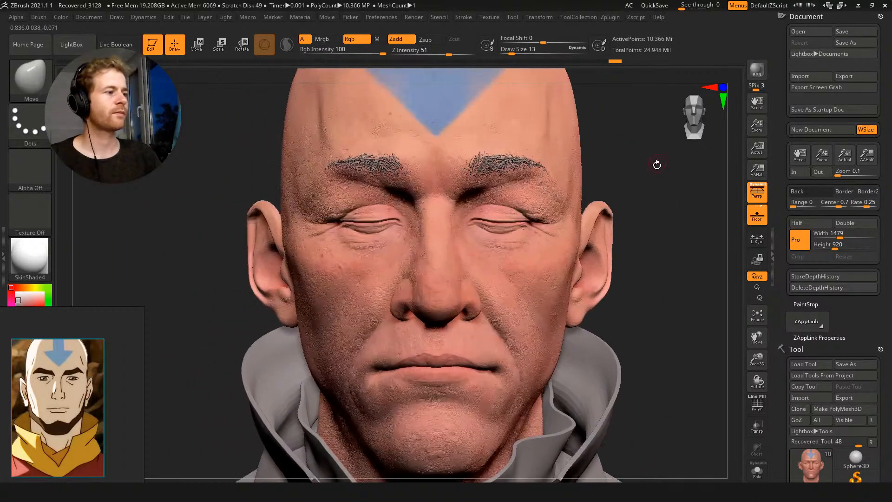
key(s)
key(s)
drag(483, 200, 485, 200)
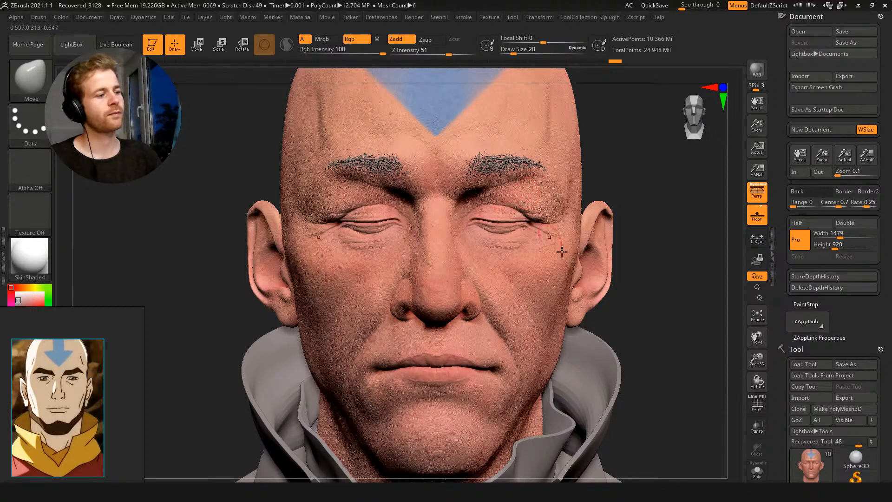
Lower the head five subdivision levels and smooth the front of the chin at draw size 74
key(s)
drag(473, 375, 485, 375)
alt+drag(647, 329, 667, 208)
key(shift+d)
key(shift+d)
key(shift+d)
key(shift+d)
key(shift+d)
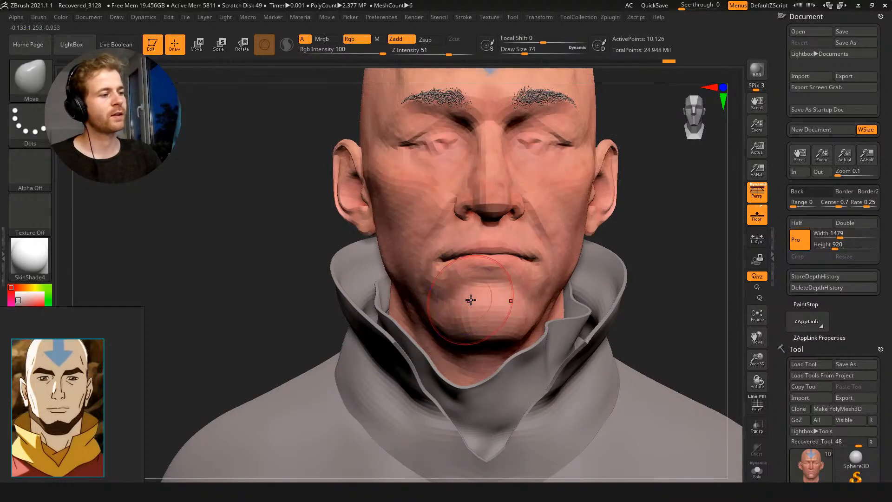
mouse_move(469, 298)
shift+mouse_down()
mouse_move(454, 295)
mouse_move(470, 299)
mouse_move(454, 295)
mouse_move(450, 316)
mouse_move(475, 304)
shift+mouse_up()
Check the chin and jaw in profile and raise the head's subdivision level two steps
drag(651, 318, 571, 300)
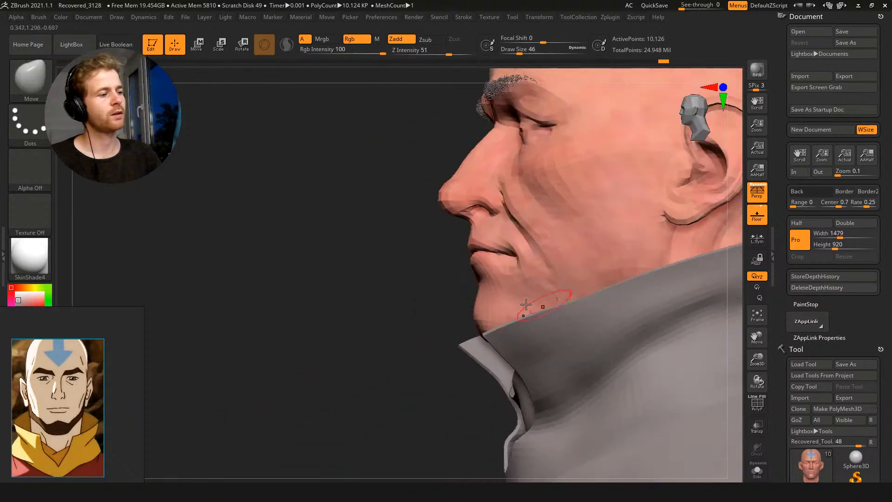
mouse_move(454, 290)
mouse_down()
mouse_move(397, 256)
mouse_move(399, 237)
mouse_move(413, 246)
mouse_move(650, 251)
mouse_up()
key(ctrl+d)
key(d)
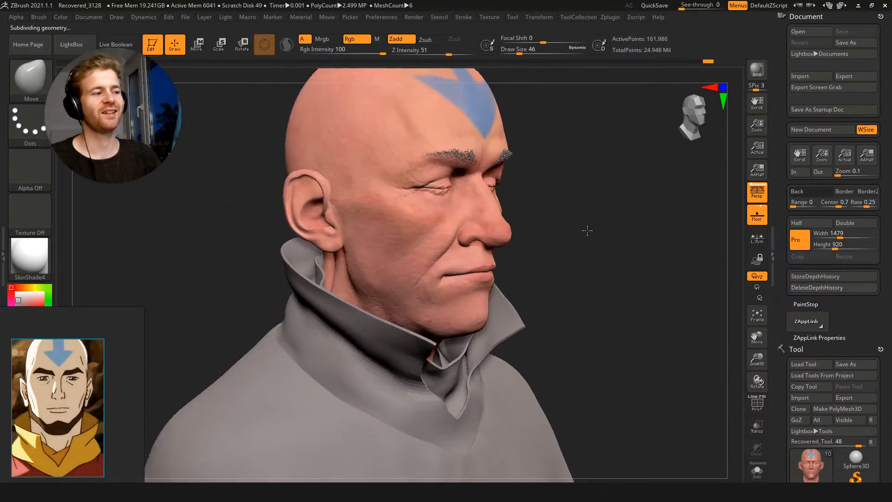
Adjust the upper lip in profile with the Move brush at draw size 41
mouse_move(542, 239)
mouse_down()
mouse_move(448, 227)
mouse_move(479, 225)
mouse_up()
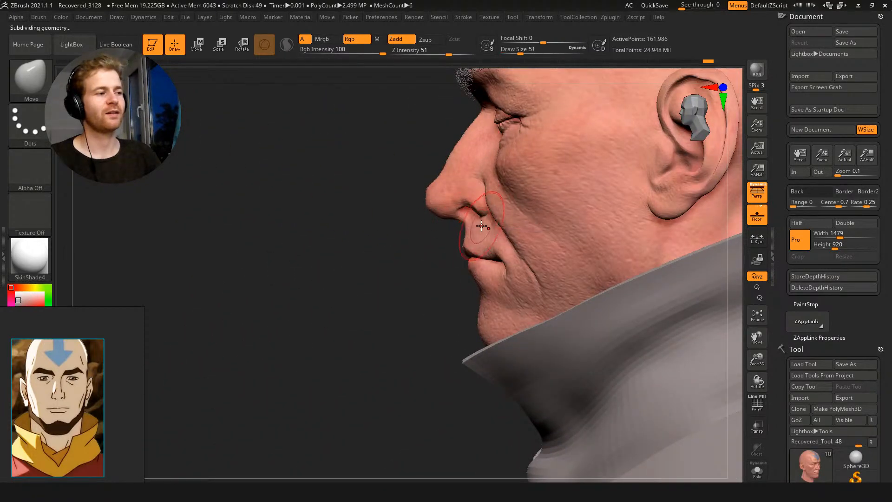
key([)
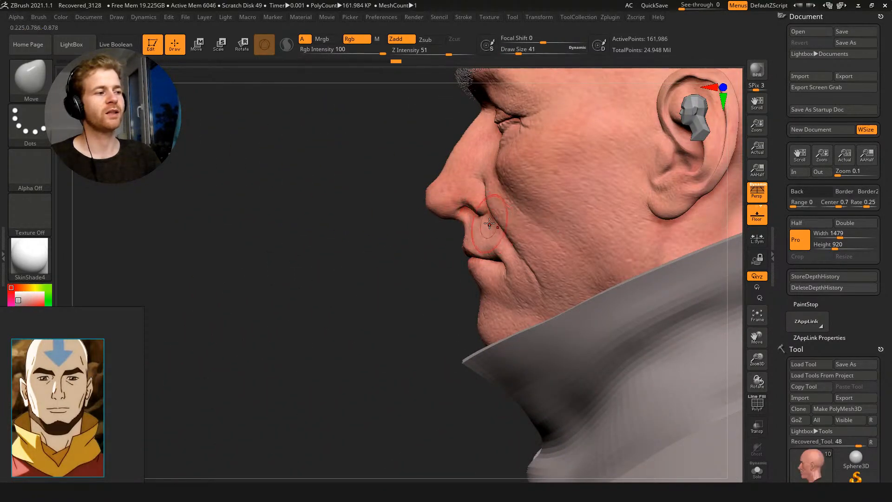
mouse_move(407, 244)
mouse_down()
mouse_move(498, 247)
mouse_move(459, 229)
mouse_up()
key(s)
mouse_move(555, 264)
mouse_down()
mouse_move(573, 267)
mouse_move(562, 230)
mouse_up()
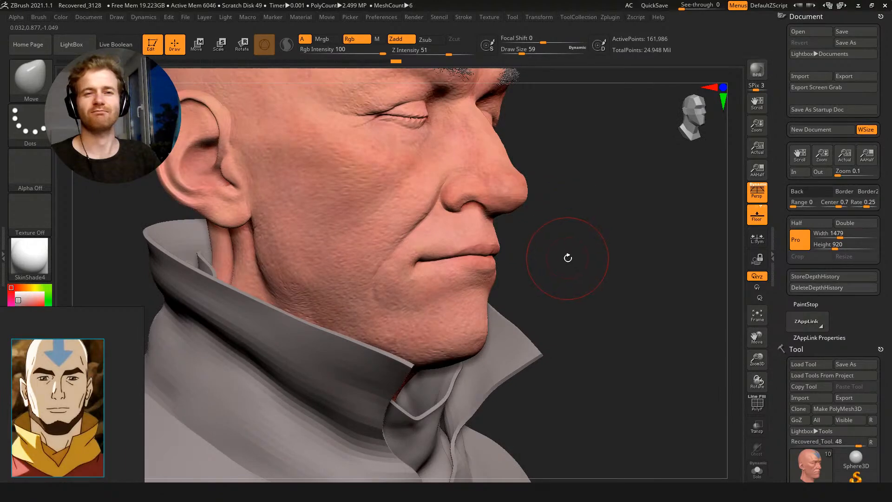
Inspect the head at its highest subdivision level and compare the sculpt with its stored morph target
shift+drag(572, 254, 579, 255)
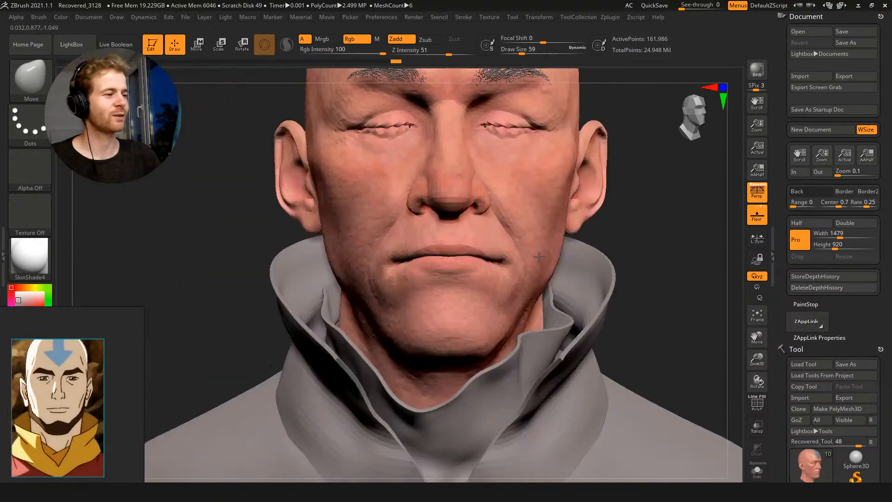
alt+drag(631, 250, 602, 265)
drag(303, 210, 294, 220)
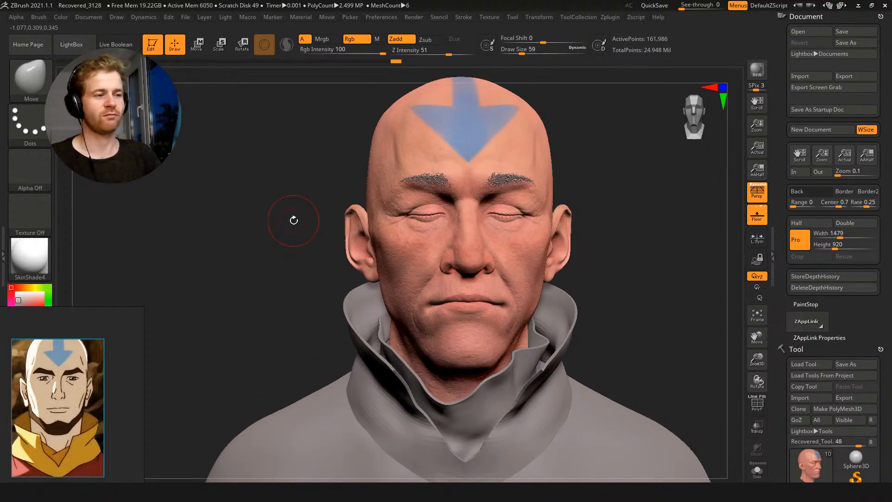
drag(285, 219, 274, 203)
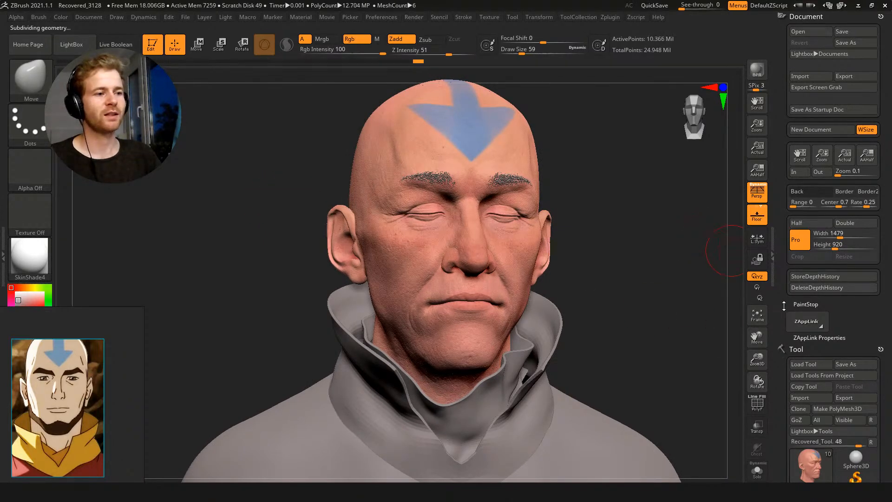
scroll(788, 228, down, 10)
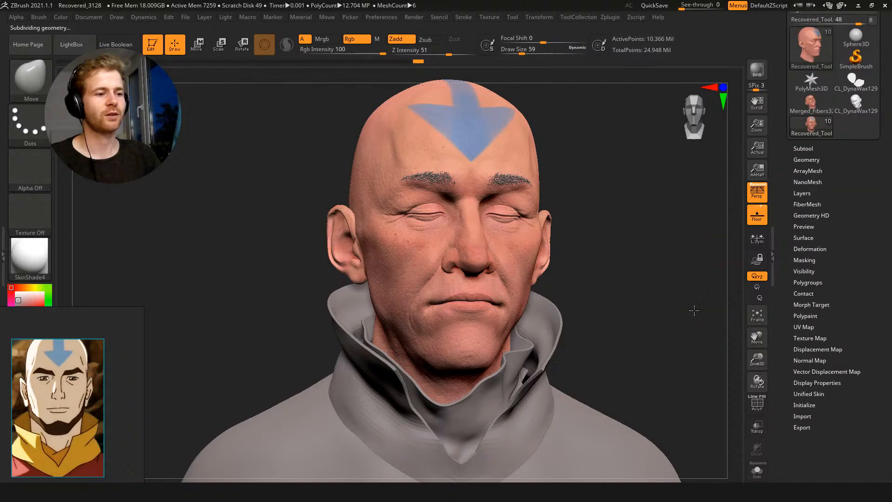
click(812, 304)
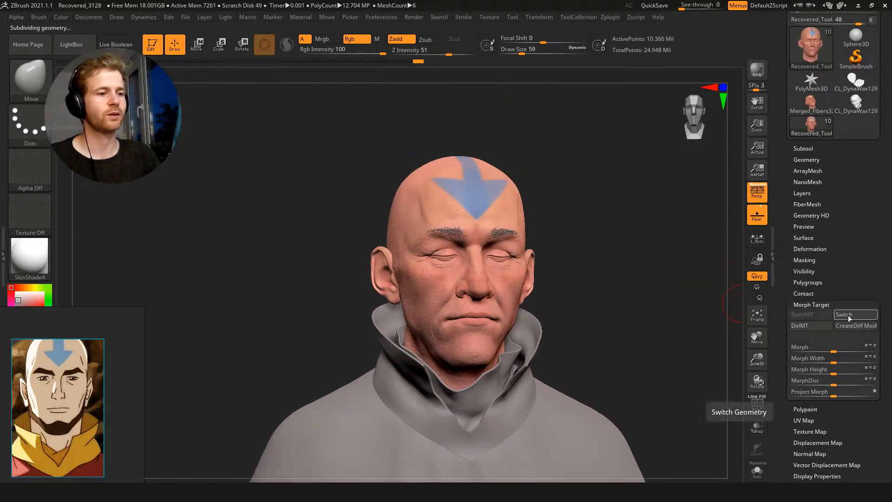
drag(683, 253, 650, 257)
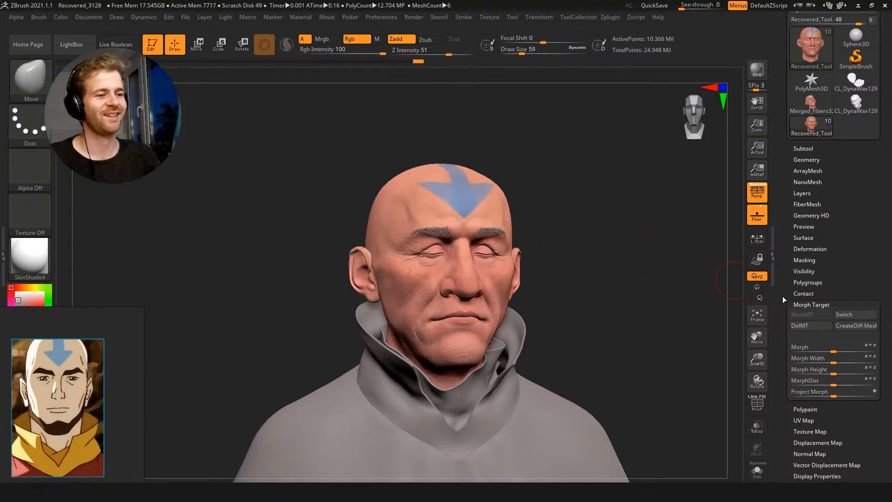
Switch the head's morph target and place a front-view snapshot beside the live bust to compare both versions
click(837, 315)
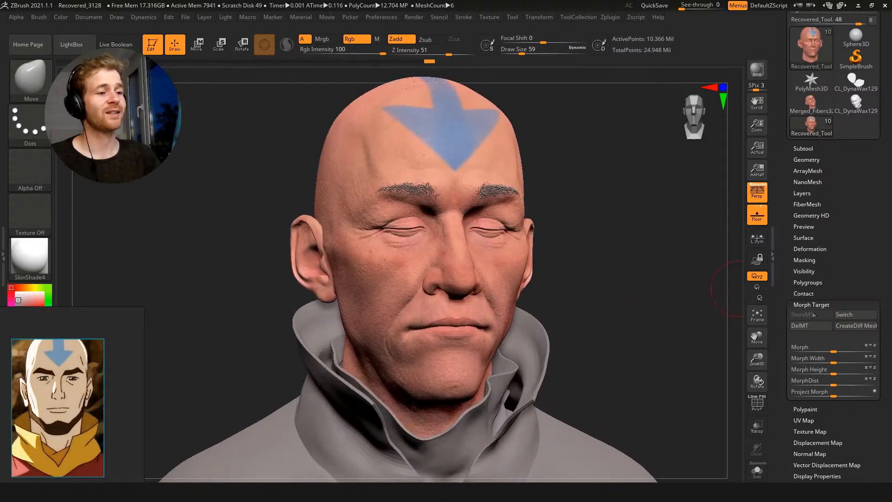
click(845, 316)
drag(683, 265, 509, 211)
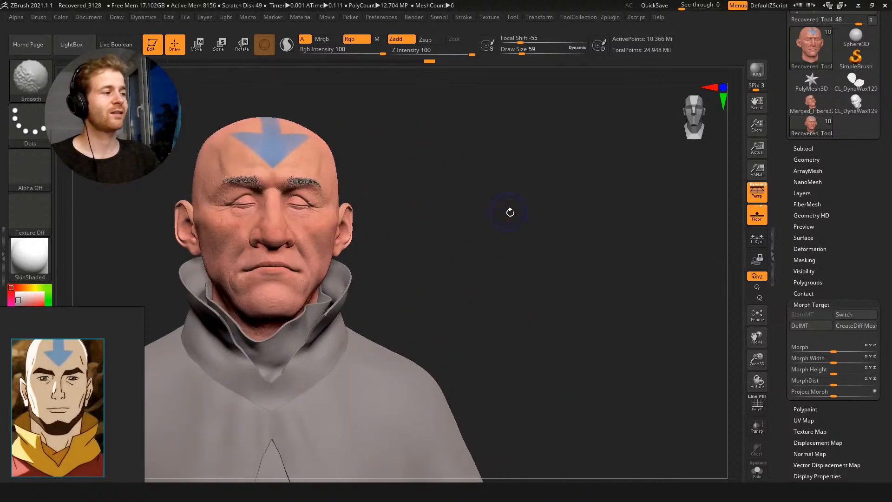
alt+drag(596, 228, 745, 228)
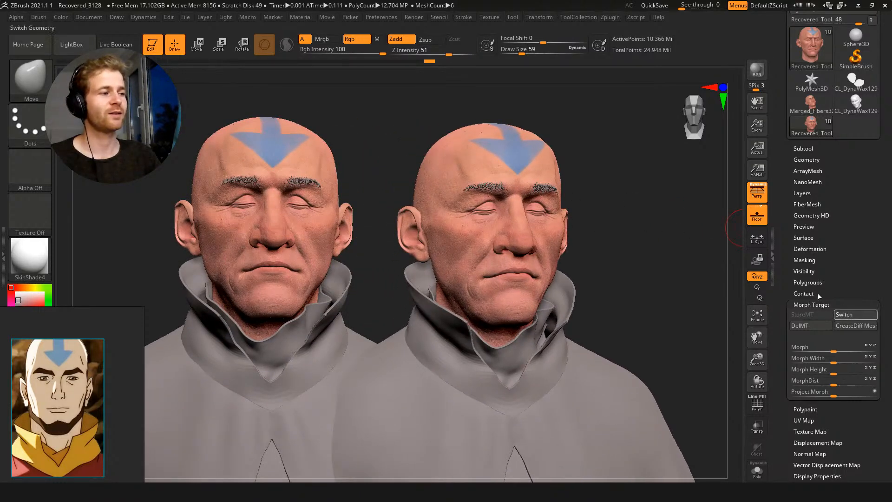
mouse_move(675, 251)
mouse_down()
mouse_move(665, 249)
mouse_move(664, 200)
mouse_move(688, 243)
mouse_move(656, 205)
mouse_up()
Reshape the upper eyelid with the Move brush at draw sizes 33 and 29
key(s)
drag(499, 220, 500, 222)
key(s)
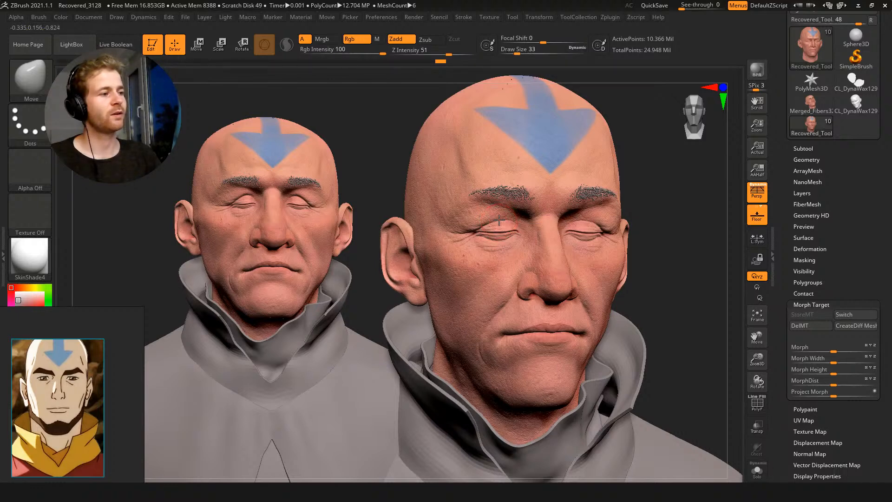
key(s)
drag(506, 218, 504, 219)
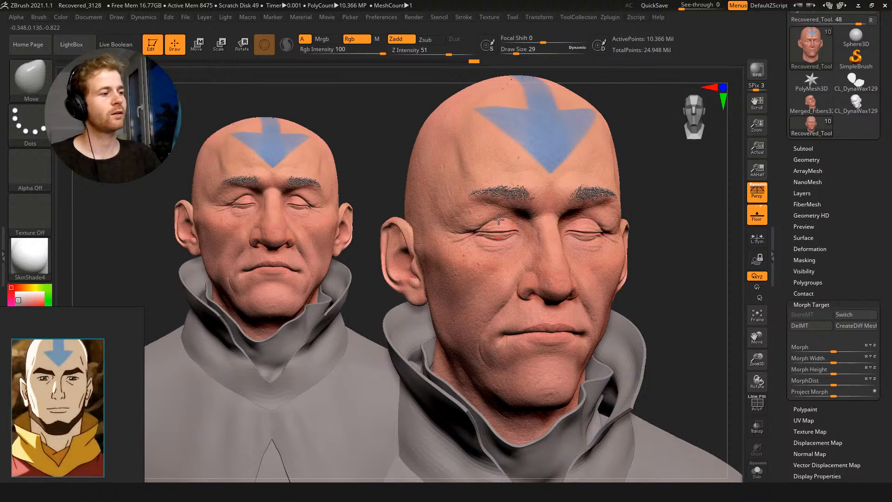
key(s)
drag(494, 221, 498, 221)
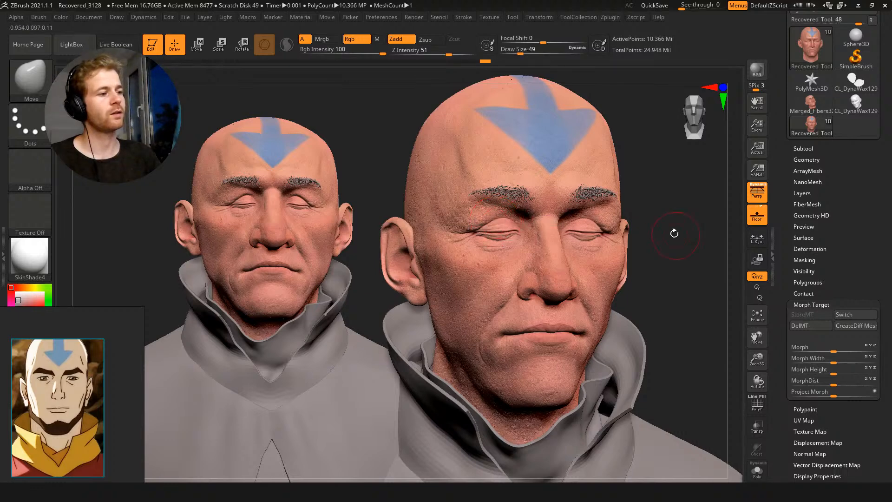
Compare the live head with its snapshot from the front, and clear the snapshot from the canvas
drag(677, 234, 664, 229)
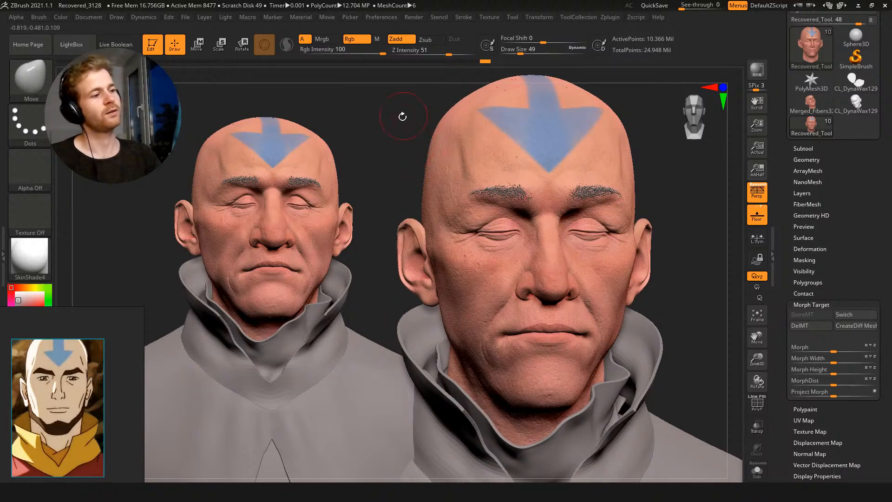
drag(393, 134, 393, 128)
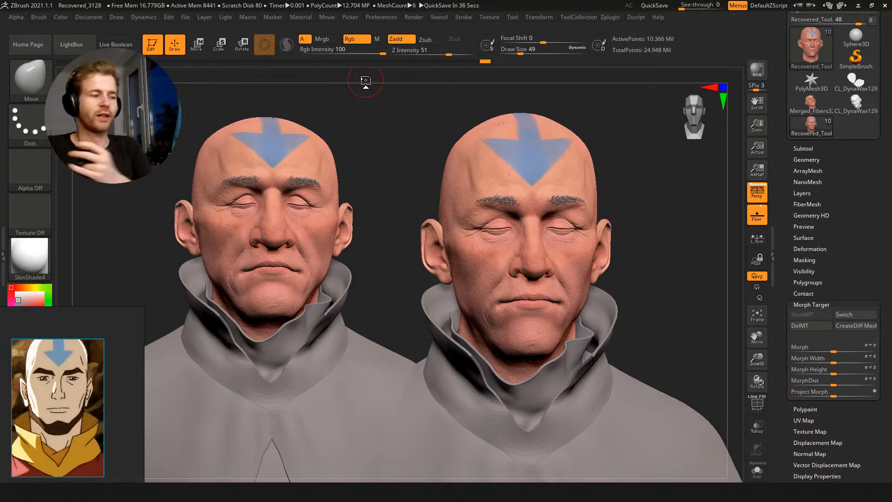
drag(402, 180, 424, 172)
drag(657, 194, 626, 157)
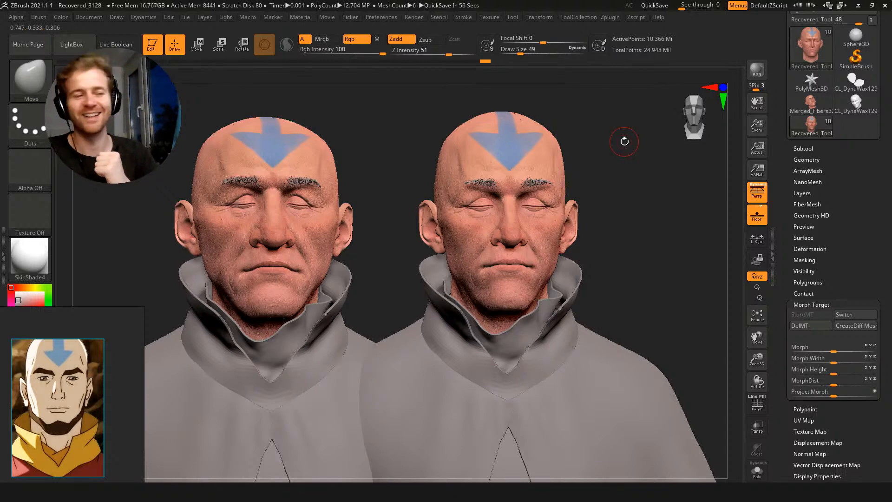
drag(620, 265, 585, 258)
key(ctrl+n)
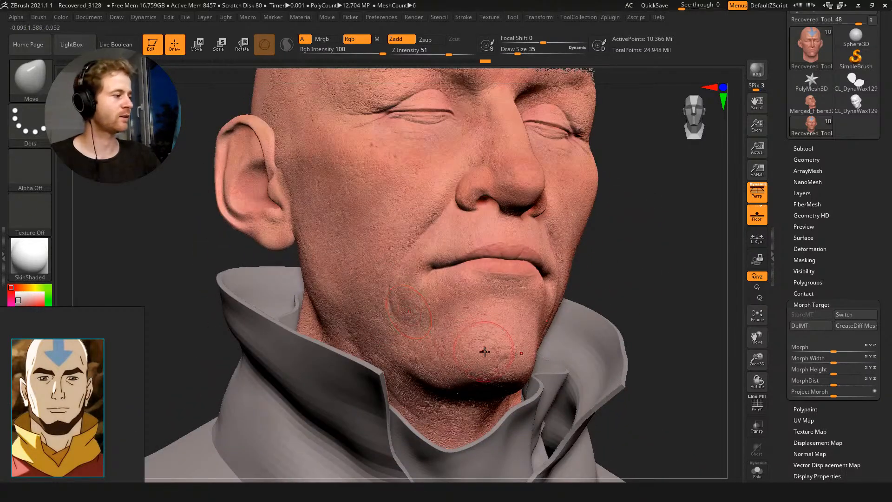
Lower the head two subdivision levels in preparation for masking the chin
key(s)
click(499, 348)
key(shift)
key(shift+d)
key(shift+d)
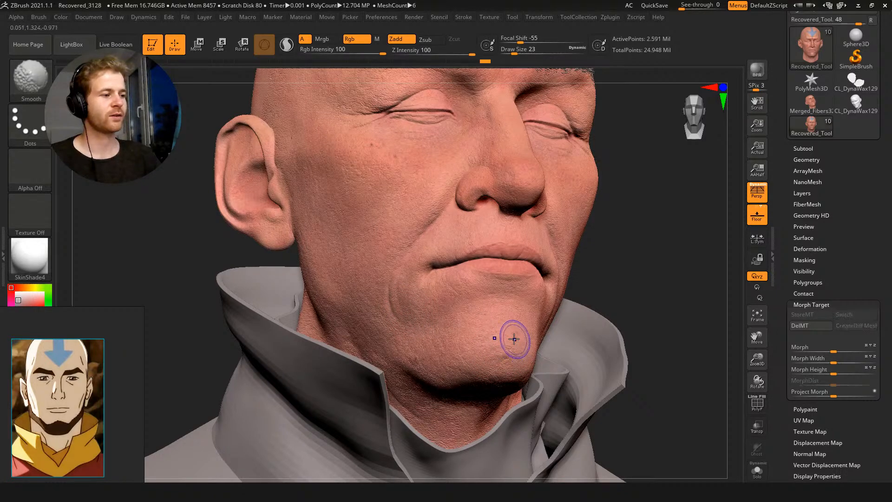
key(s)
click(496, 345)
key(ctrl)
mouse_move(512, 331)
ctrl+mouse_down()
mouse_move(506, 352)
mouse_move(516, 357)
ctrl+mouse_up()
key(s)
click(507, 345)
ctrl+drag(659, 321, 673, 338)
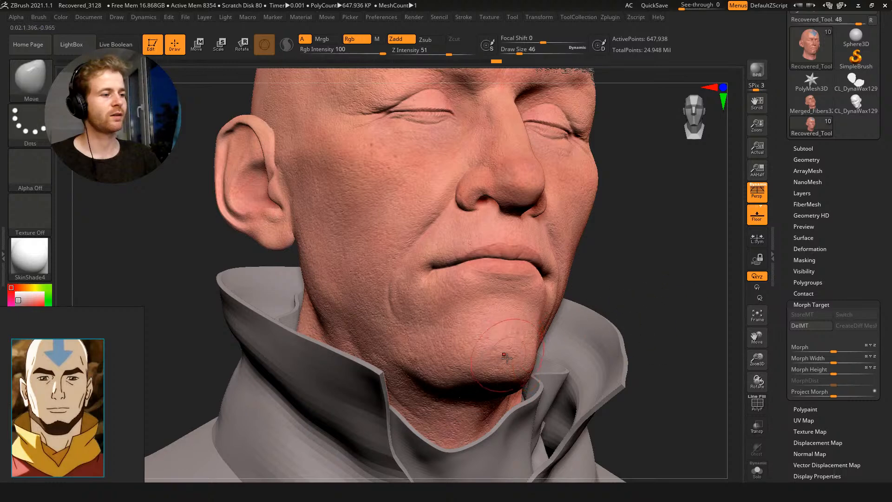
Paint the pointed front of the beard mask on the chin with MaskPen at draw size 23
ctrl+drag(502, 363, 481, 380)
key(s)
click(492, 366)
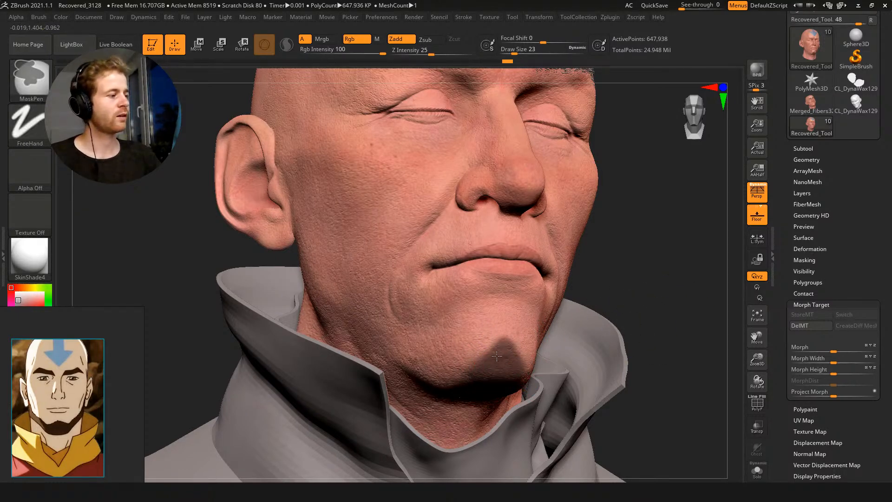
mouse_move(501, 352)
ctrl+mouse_down()
mouse_move(443, 372)
mouse_move(396, 351)
mouse_move(393, 340)
mouse_move(401, 336)
mouse_move(415, 356)
ctrl+mouse_up()
Isolate the head and extend the beard mask along the jaw up to the ear with MaskPen at draw size 29
mouse_move(390, 317)
ctrl+mouse_down()
mouse_move(356, 303)
mouse_move(377, 309)
mouse_move(374, 316)
mouse_move(313, 264)
ctrl+mouse_up()
key(])
mouse_move(218, 229)
alt+mouse_down()
mouse_move(253, 267)
mouse_move(321, 274)
alt+mouse_up()
mouse_move(344, 311)
ctrl+mouse_down()
mouse_move(307, 218)
mouse_move(315, 223)
mouse_move(302, 216)
mouse_move(307, 281)
mouse_move(324, 323)
mouse_move(418, 367)
ctrl+mouse_up()
alt+drag(641, 320, 604, 265)
key(ctrl+alt+s)
mouse_move(568, 300)
alt+mouse_down()
mouse_move(546, 291)
mouse_move(553, 251)
alt+mouse_up()
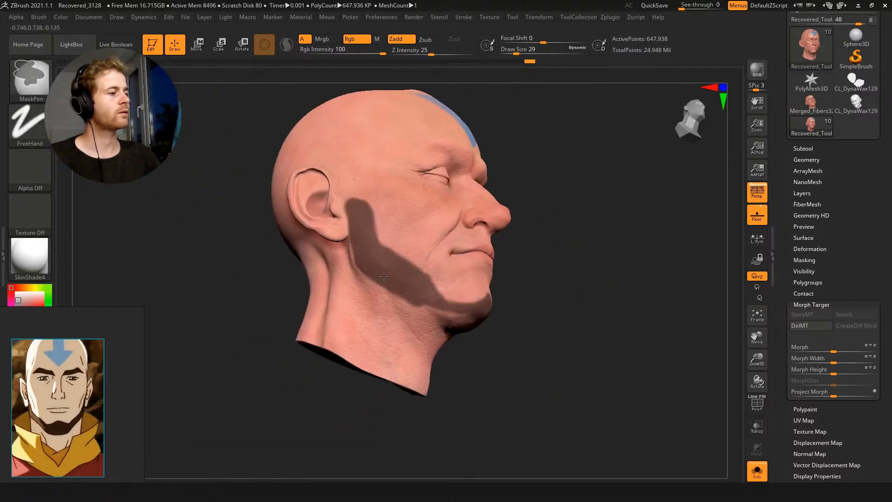
mouse_move(456, 321)
right_down()
mouse_move(442, 302)
mouse_move(518, 343)
mouse_move(526, 328)
mouse_move(576, 309)
mouse_move(579, 281)
mouse_move(618, 228)
mouse_move(650, 235)
right_up()
Turn off solo display to show the eyebrows and clothing together with the head
click(809, 149)
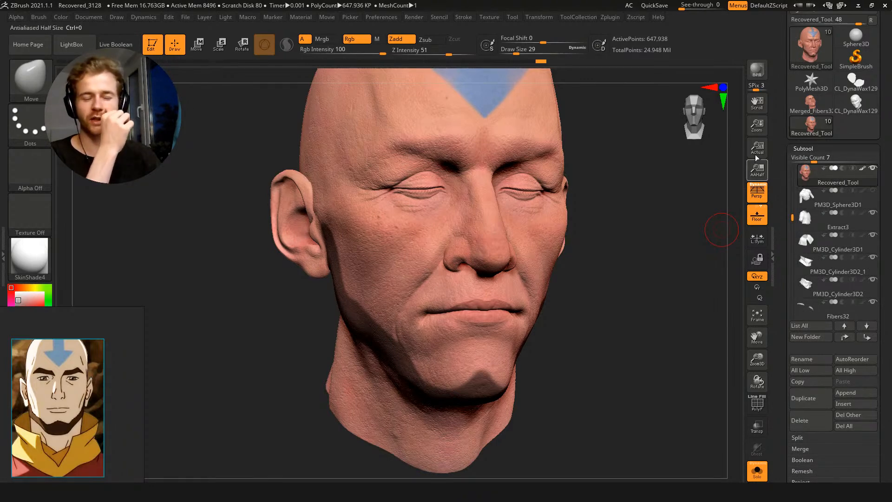
ctrl+right_click(738, 220)
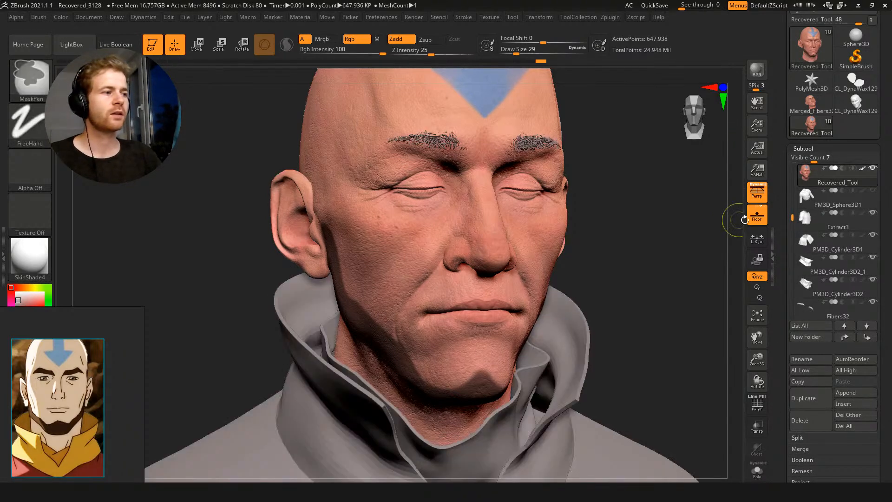
click(800, 147)
click(798, 147)
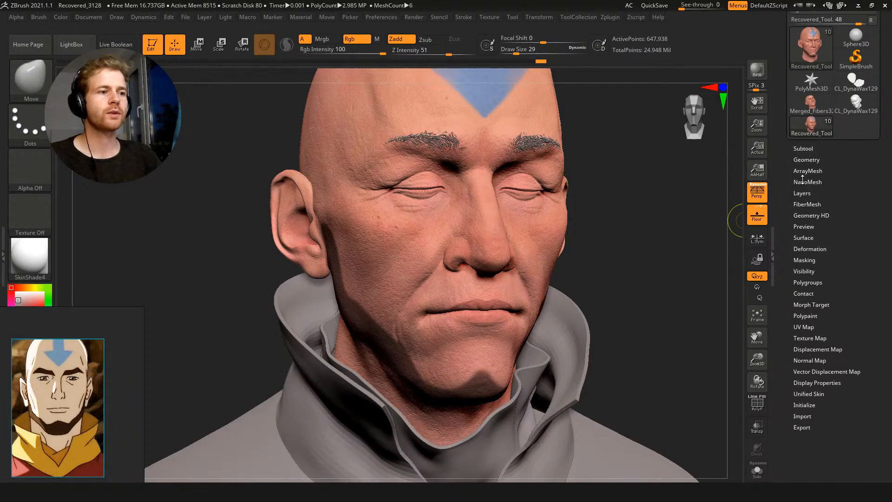
Generate a FiberMesh preview on the masked beard area, inspect it from below and expand the fiber modifiers
click(807, 204)
click(804, 237)
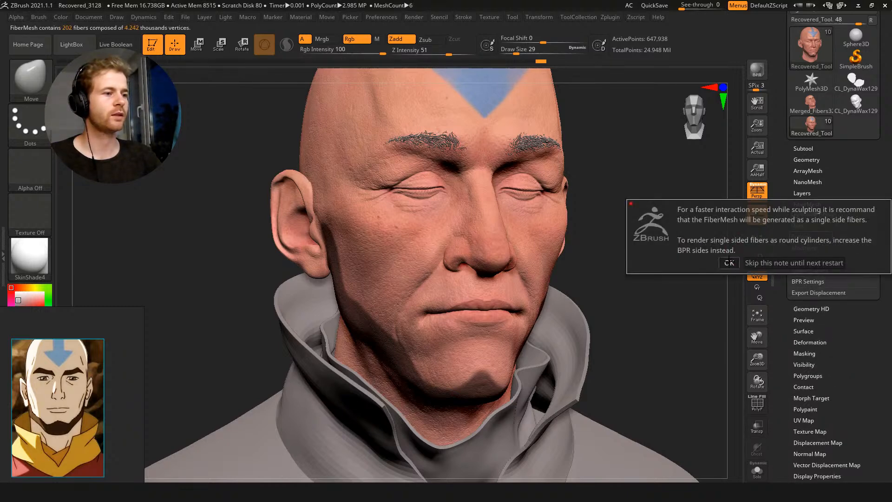
click(729, 263)
drag(666, 232, 682, 161)
drag(701, 208, 686, 214)
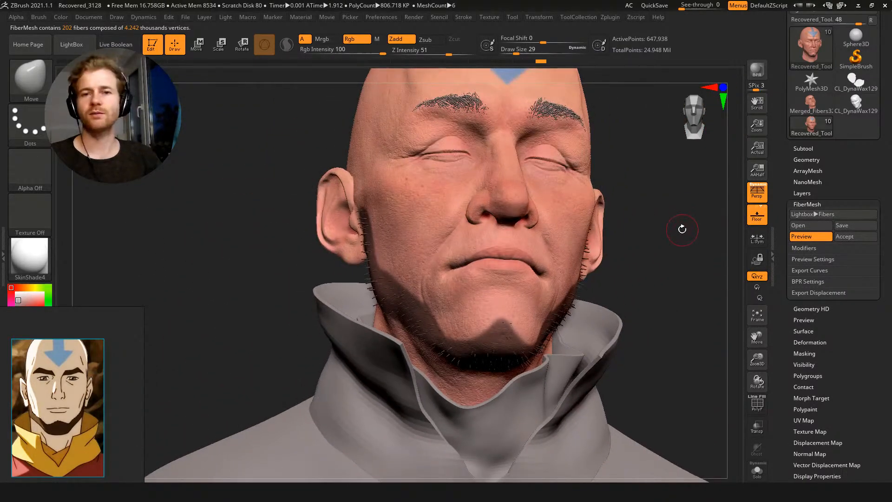
drag(678, 247, 688, 254)
click(804, 248)
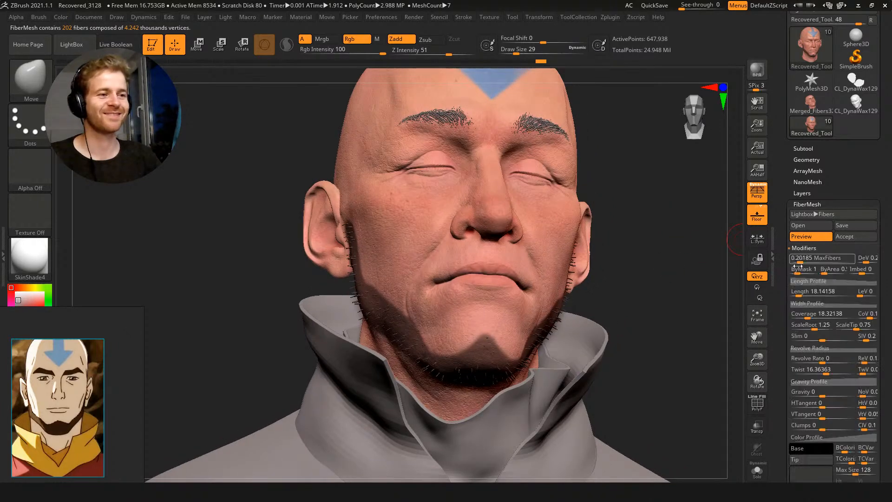
Raise the beard FiberMesh's MaxFibers to 6.66488 and skip the single-sided fiber note until the next restart
scroll(784, 306, down, 3)
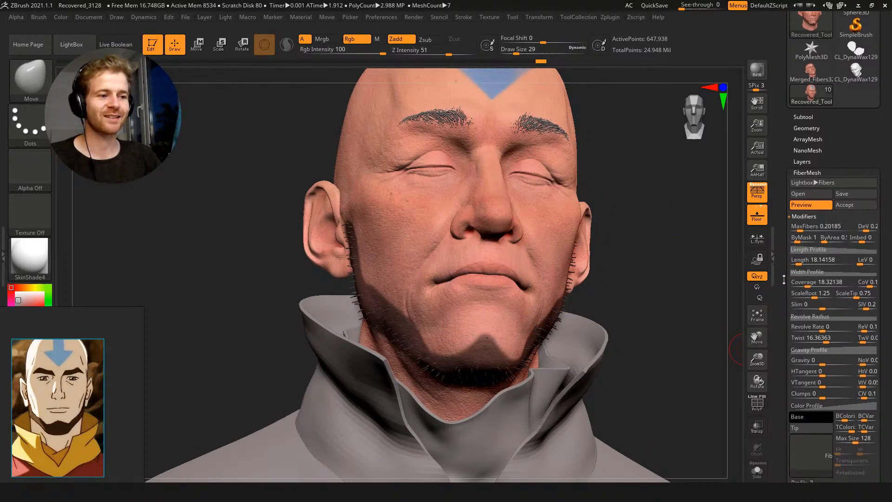
drag(705, 259, 709, 275)
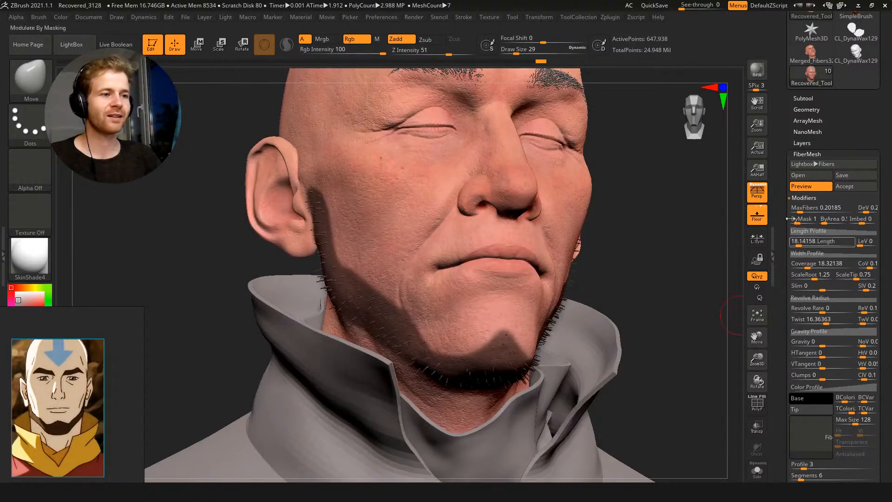
drag(802, 211, 806, 212)
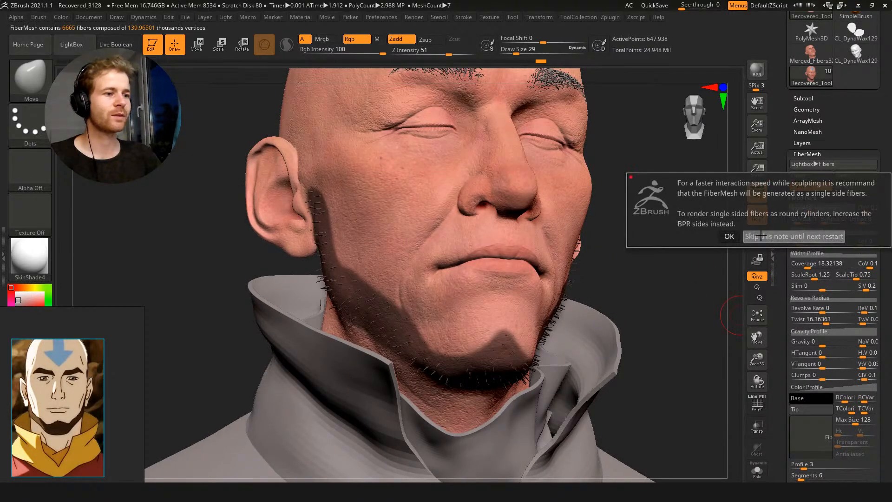
click(753, 237)
drag(669, 257, 686, 232)
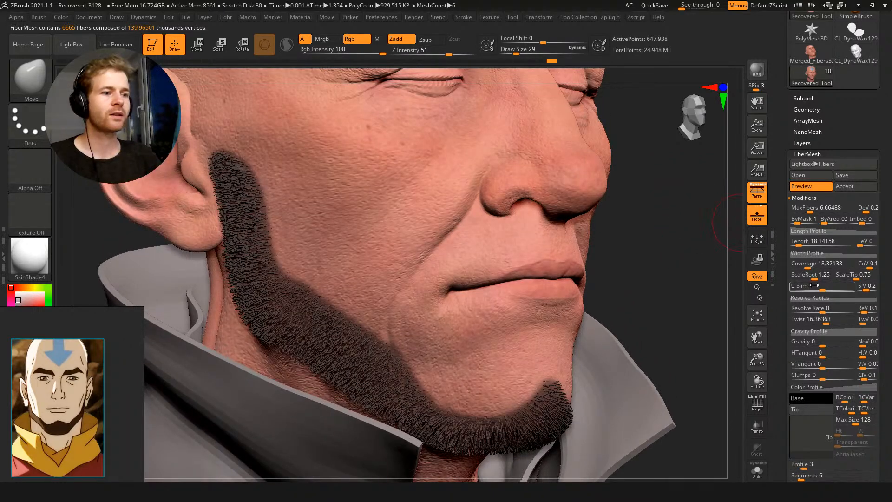
shift+drag(710, 291, 699, 294)
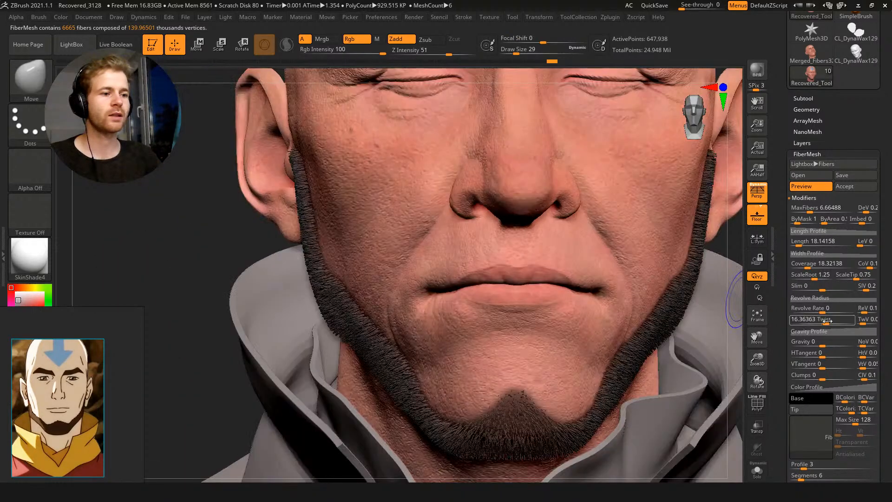
Set the beard fibers' Gravity to 1 and Length to 50.3915
drag(823, 344, 852, 346)
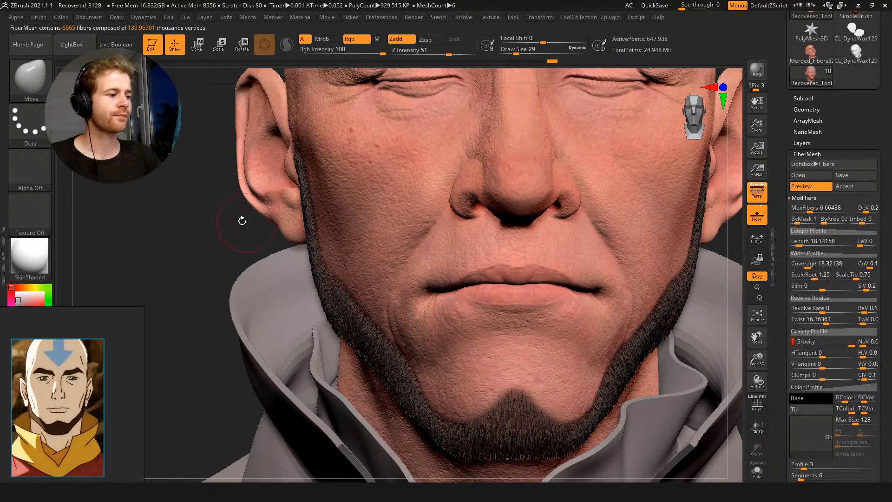
click(805, 241)
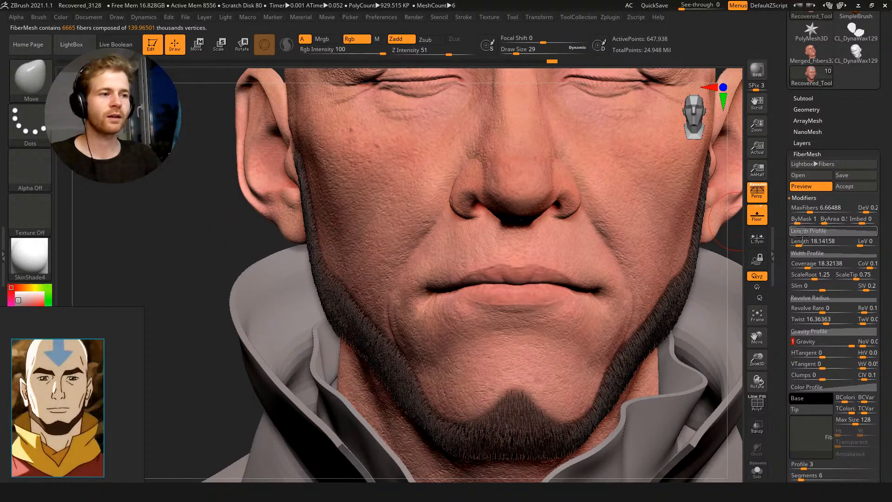
text(72.56332)
key(Return)
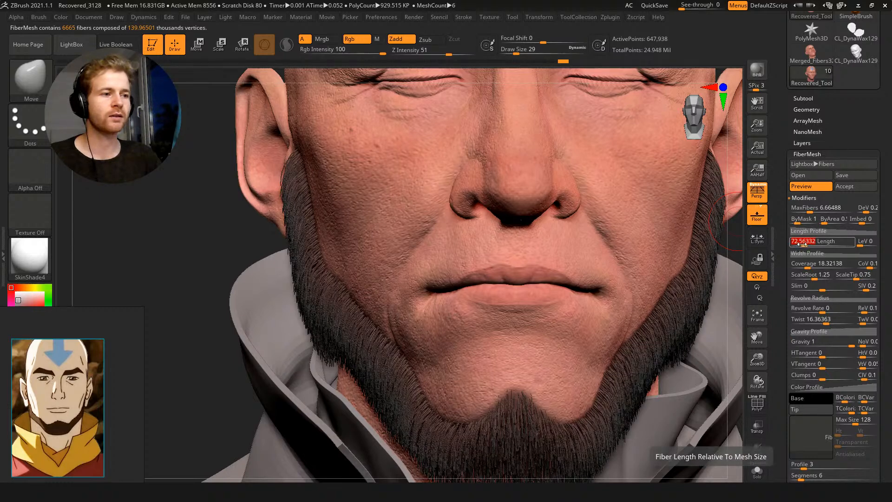
text(50.3915)
key(Return)
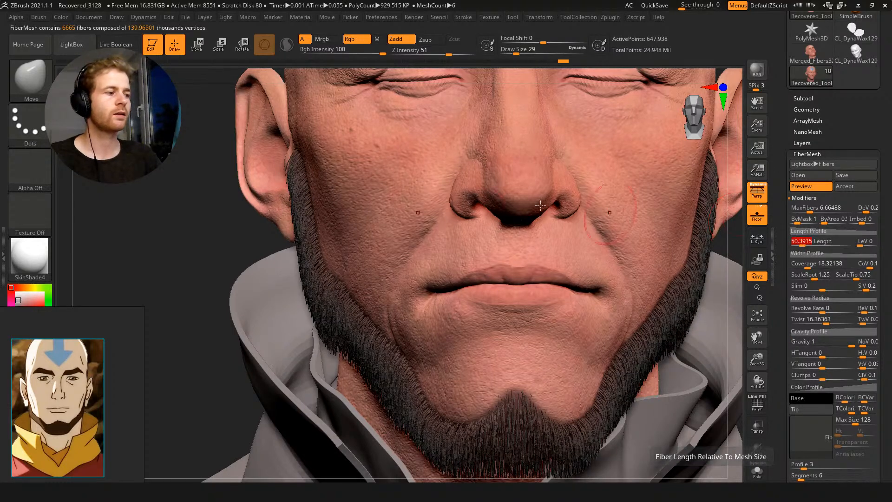
key(f)
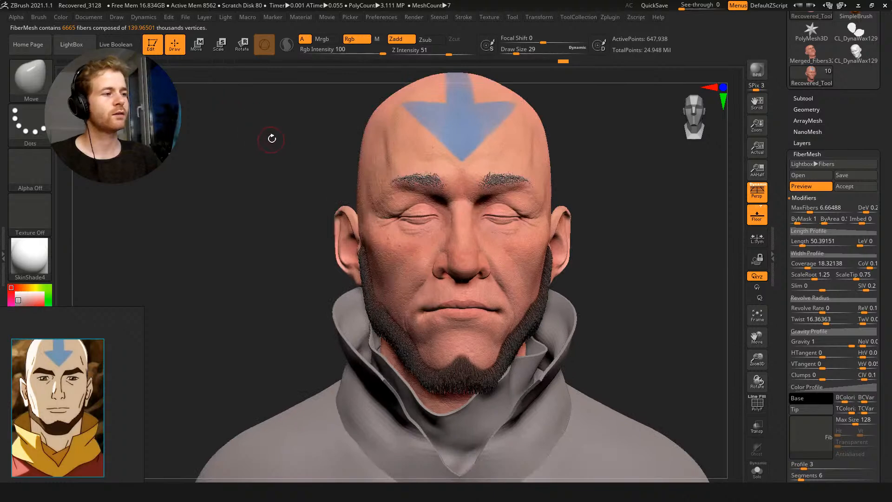
Soften the edge of the beard mask on the head and preview the beard fibers again
drag(285, 134, 303, 132)
alt+drag(614, 251, 533, 294)
ctrl+click(509, 312)
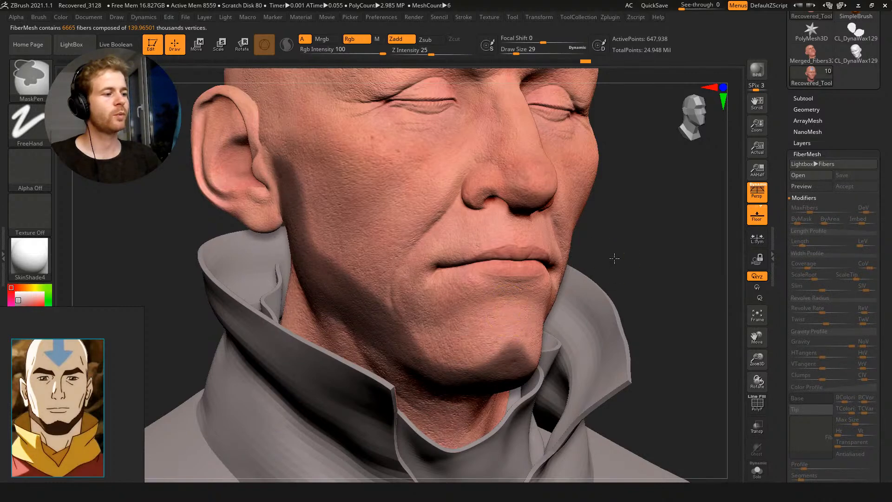
ctrl+click(616, 259)
ctrl+click(506, 316)
ctrl+click(507, 317)
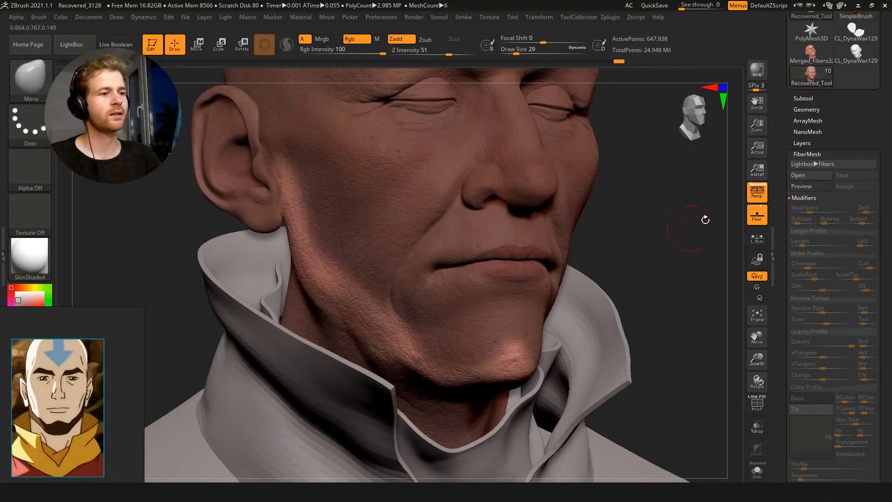
click(800, 186)
ctrl+drag(643, 258, 526, 346)
click(806, 186)
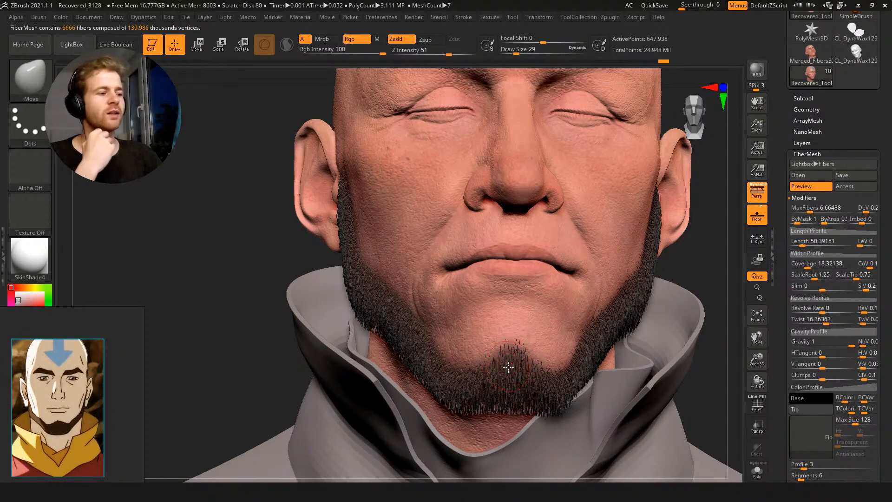
Accept the previewed beard fibers as a new subtool and answer yes to the confirmation
drag(284, 260, 306, 263)
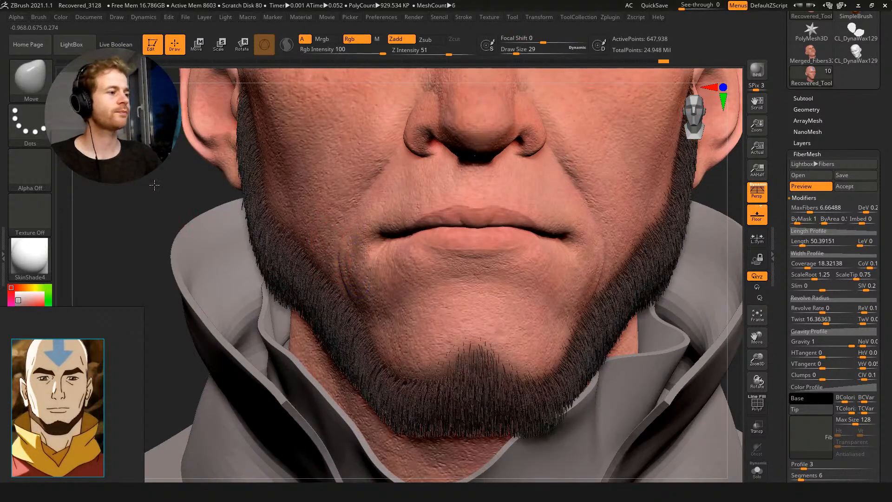
key(f)
click(845, 186)
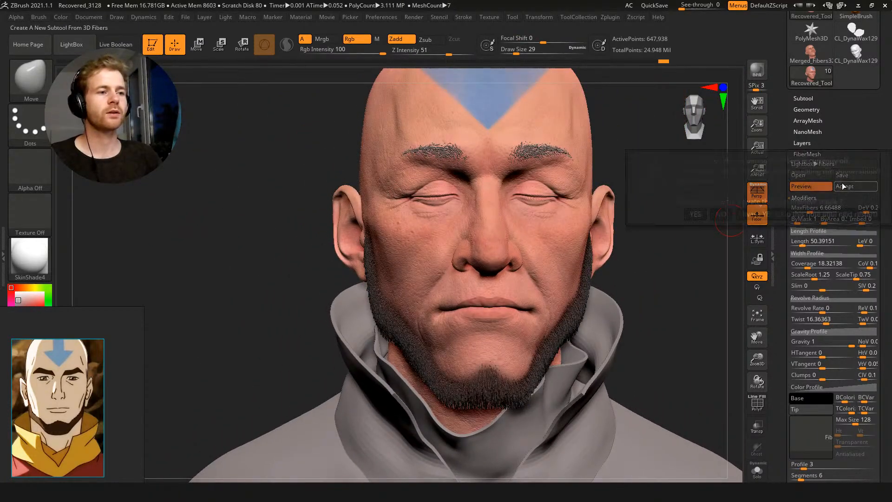
click(695, 214)
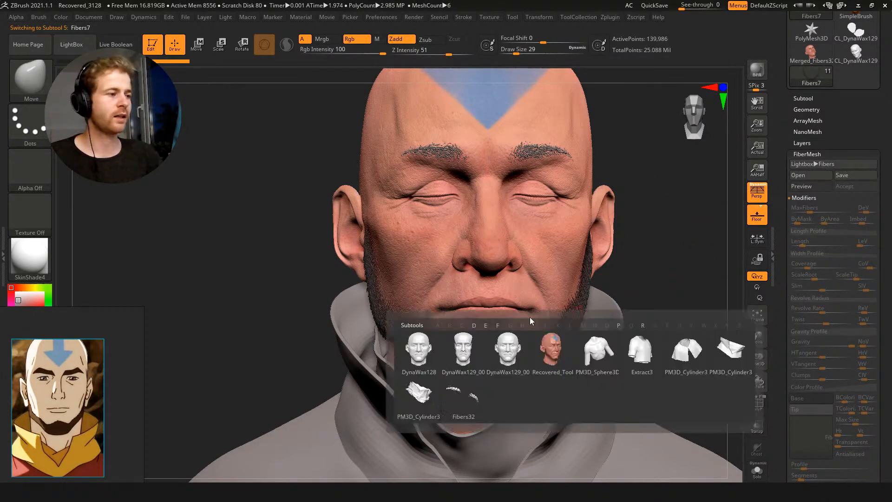
Shape the beard fibers around the chin and along the jaw with the Move brush, ending at brush size 124
key(b)
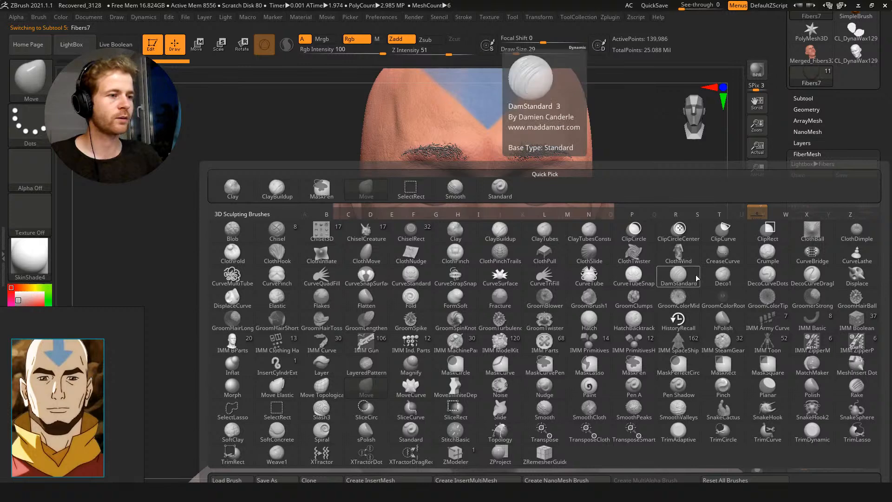
key(Escape)
alt+drag(692, 205, 696, 150)
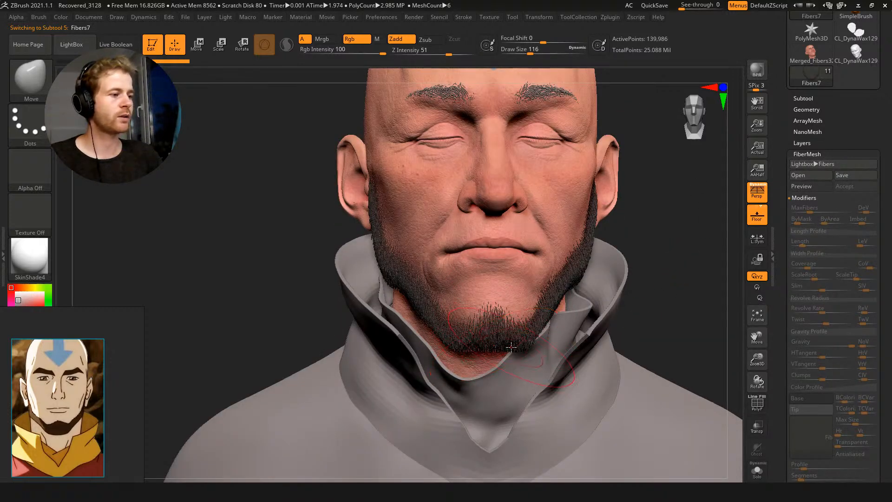
mouse_move(517, 349)
mouse_down()
mouse_move(519, 357)
mouse_move(529, 351)
mouse_move(504, 355)
mouse_move(509, 362)
mouse_up()
key(s)
drag(679, 302, 553, 312)
drag(481, 343, 482, 348)
drag(409, 298, 465, 296)
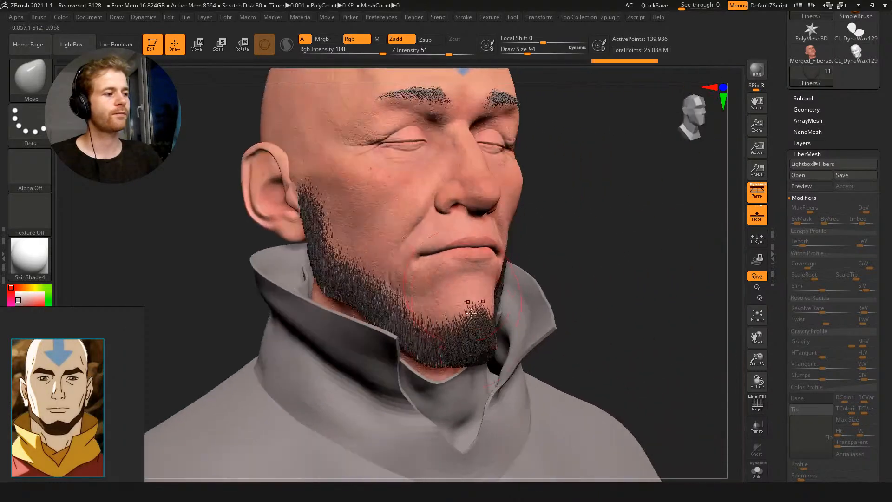
drag(475, 345, 476, 349)
drag(597, 265, 587, 225)
drag(598, 255, 608, 250)
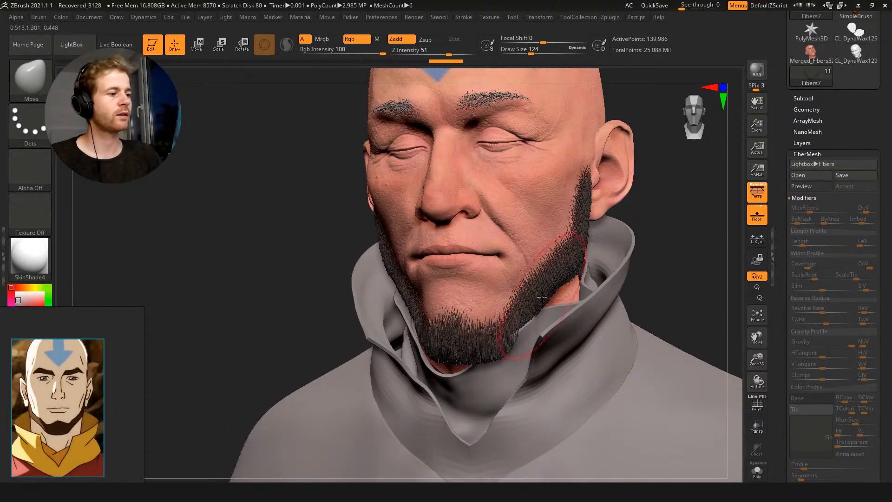
drag(679, 274, 704, 226)
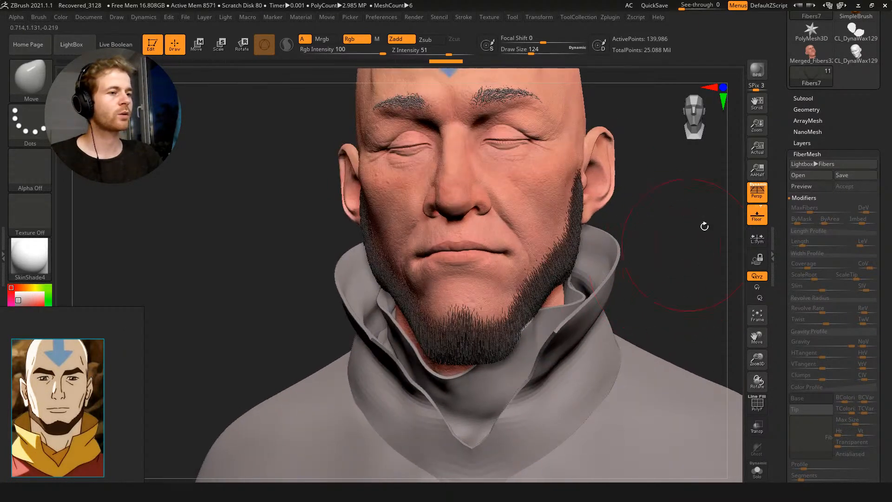
Hide the PM3D_Cylinder3D2 collar piece and refine the beard's outline with the Move brush at size 128
click(804, 98)
click(873, 252)
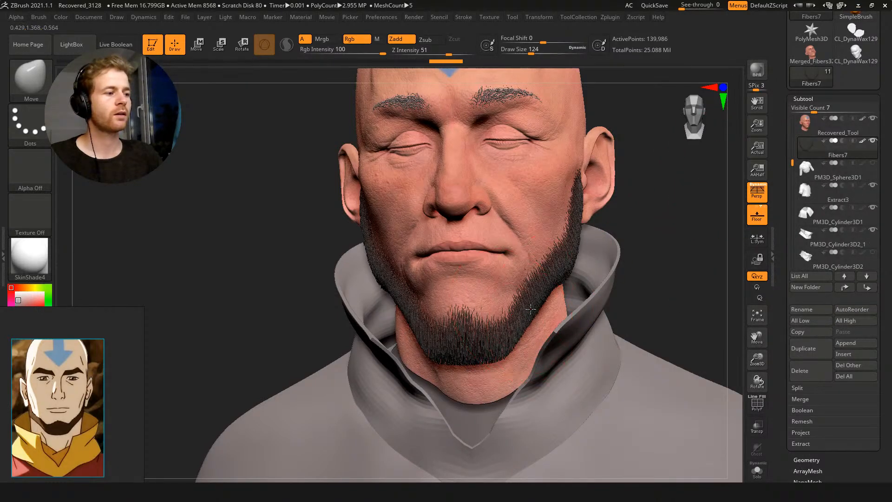
drag(641, 247, 577, 259)
key(s)
drag(320, 212, 412, 208)
key(s)
drag(561, 274, 567, 274)
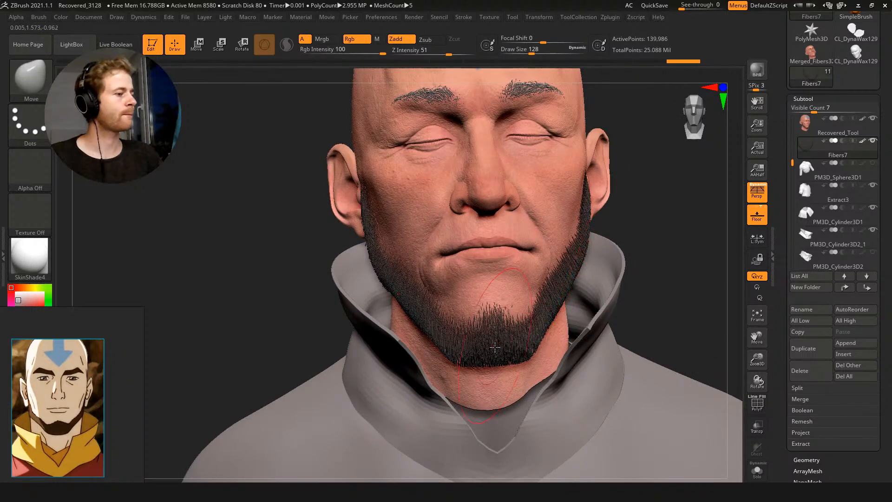
shift+drag(274, 242, 267, 243)
drag(460, 343, 455, 345)
drag(270, 207, 333, 201)
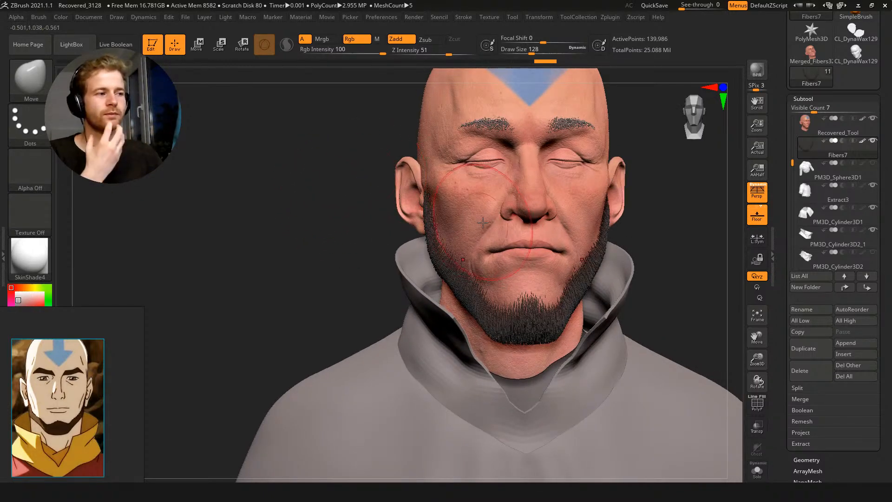
Select the head subtool and nudge the mouth and cheek area with a larger Move brush
alt+click(503, 248)
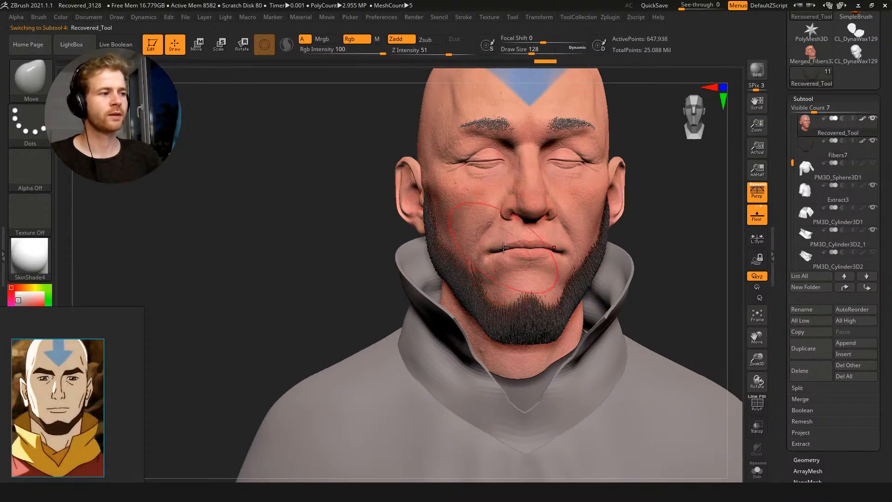
key(s)
drag(503, 244, 507, 245)
drag(503, 245, 502, 243)
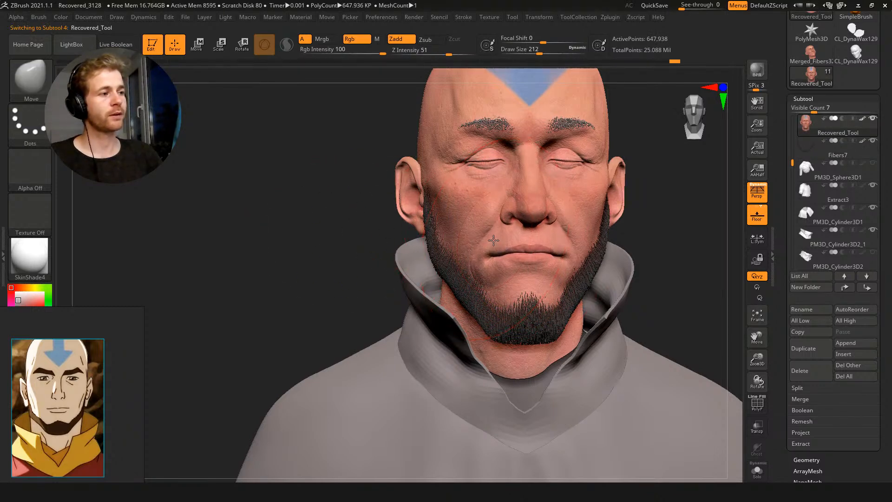
key(s)
drag(487, 205, 491, 205)
Undo and redo the last two head adjustments to compare them, and set the brush size to about 202
mouse_move(292, 171)
alt+mouse_down()
mouse_move(279, 197)
mouse_move(220, 238)
alt+mouse_up()
key(s)
mouse_move(395, 218)
mouse_down()
mouse_move(405, 218)
mouse_move(382, 251)
mouse_up()
key(ctrl+z)
key(ctrl+z)
key(ctrl+shift+z)
key(ctrl+shift+z)
key(s)
drag(389, 232, 375, 232)
drag(302, 209, 353, 208)
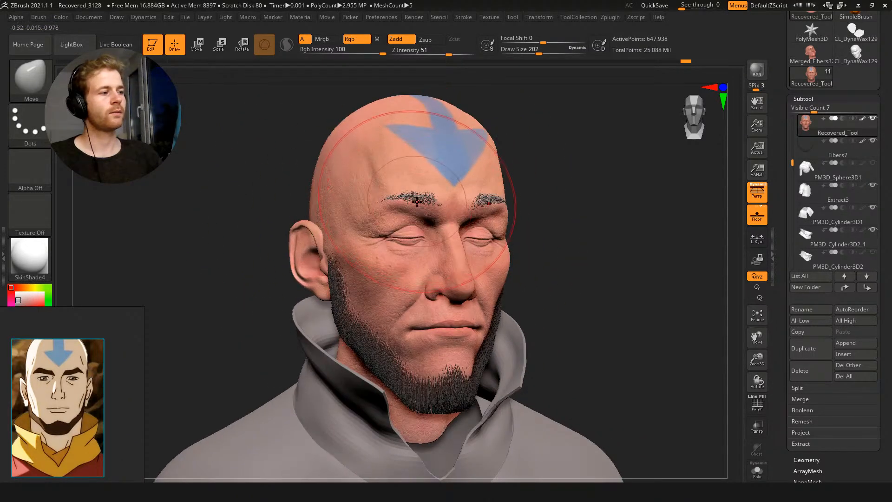
Select the Fibers32 eyebrows and move them down to sit on the brow ridge, using brush size 311
alt+click(411, 193)
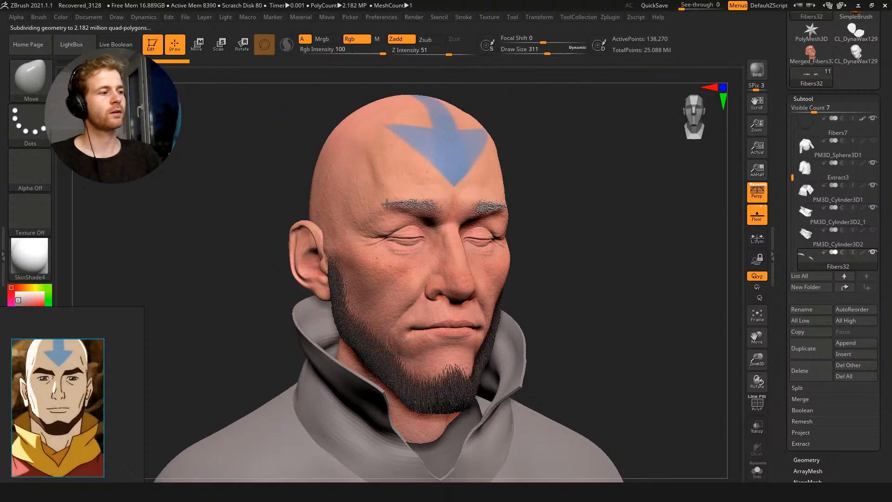
drag(306, 185, 270, 183)
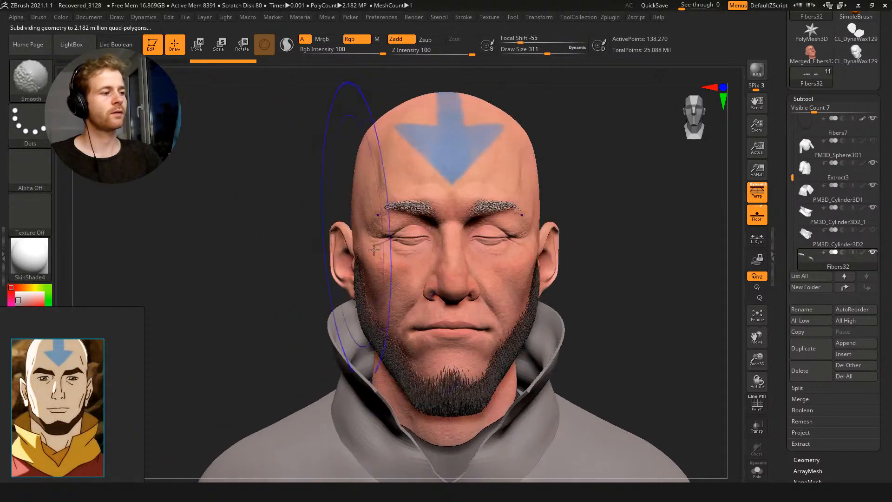
drag(401, 285, 403, 276)
drag(275, 235, 315, 236)
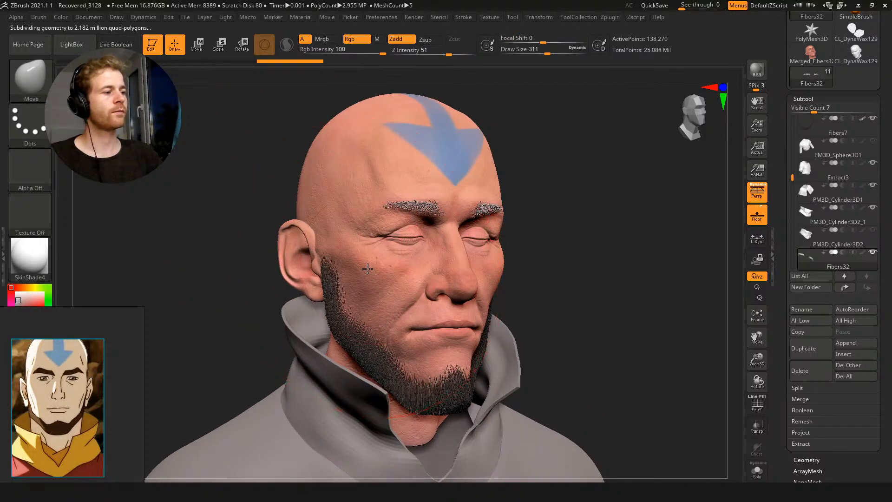
Select the head subtool again and set the brush size to 192
alt+click(368, 268)
alt+drag(538, 277, 539, 207)
mouse_move(320, 205)
mouse_down()
mouse_move(329, 203)
mouse_move(318, 105)
mouse_move(327, 188)
mouse_up()
key(s)
drag(411, 260, 402, 259)
Choose the GroomTurbulence brush and set its Z Intensity to 12
key(b)
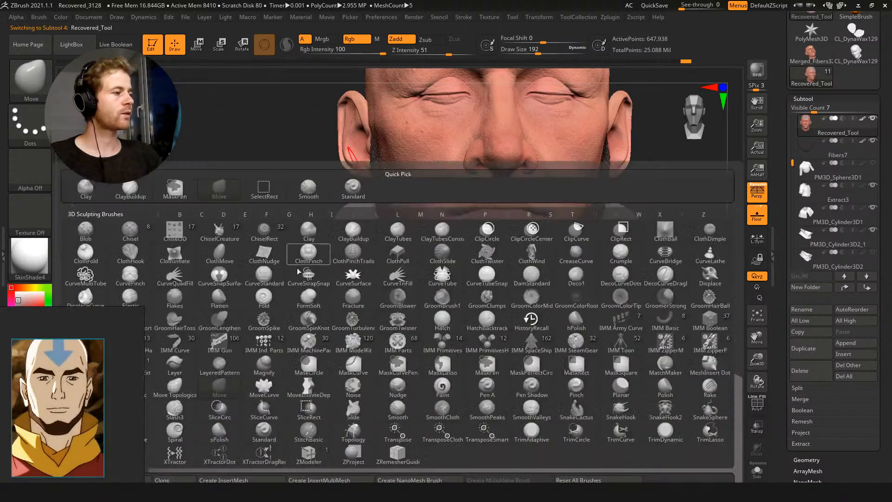
key(b)
key(g)
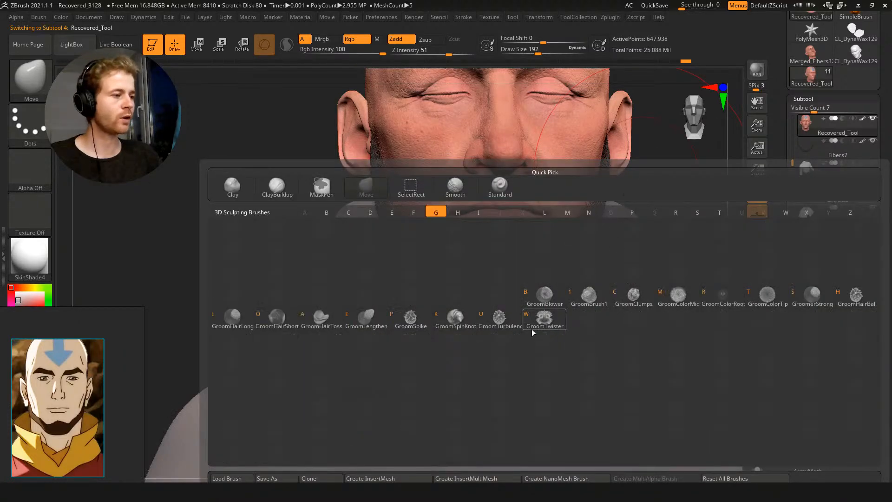
click(499, 323)
mouse_move(303, 239)
mouse_down()
mouse_move(273, 212)
mouse_move(276, 233)
mouse_up()
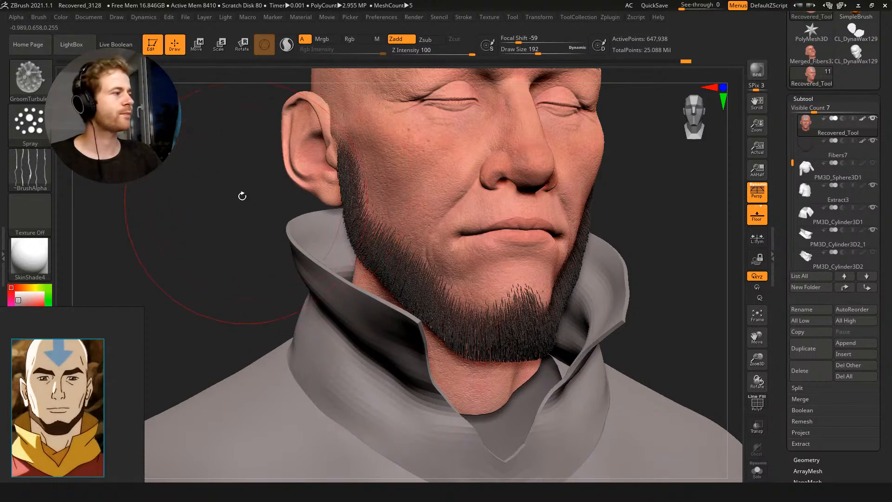
drag(467, 50, 419, 49)
Try a turbulence stroke on the sideburn area while the head is selected
drag(231, 162, 225, 199)
drag(331, 231, 339, 241)
key(ctrl+z)
Select the Fibers7 beard, undo a trial turbulence stroke near the ear, and reduce the brush size to 39
alt+click(342, 250)
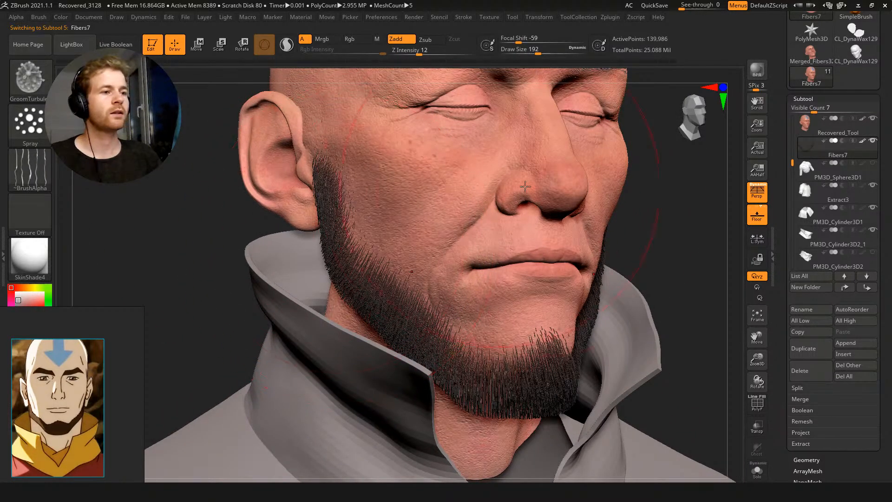
drag(340, 251, 347, 264)
key(ctrl+z)
alt+drag(279, 226, 286, 262)
key(s)
drag(342, 249, 320, 249)
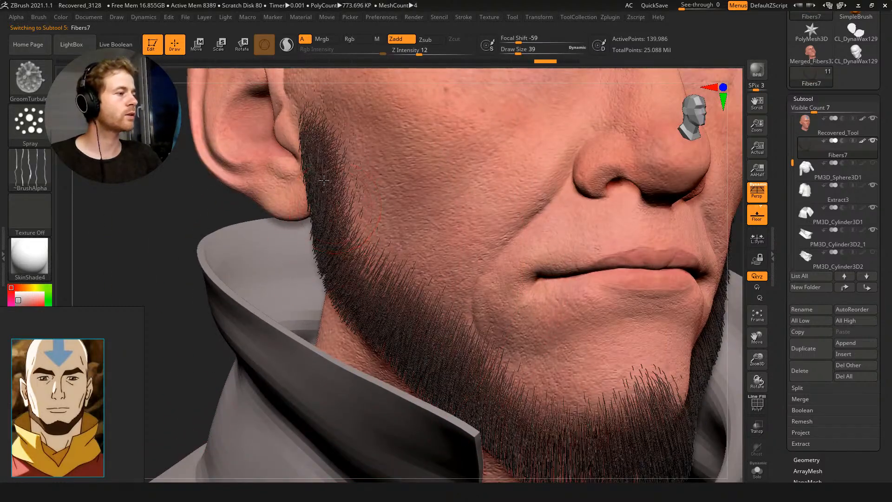
Brush turbulence into the Fibers7 jawline hairs, checking the beard in isolation before showing the full bust again
mouse_move(358, 292)
mouse_down()
mouse_move(395, 307)
mouse_move(412, 358)
mouse_move(409, 351)
mouse_up()
alt+drag(171, 220, 176, 129)
key(ctrl+shift+s)
drag(209, 214, 249, 235)
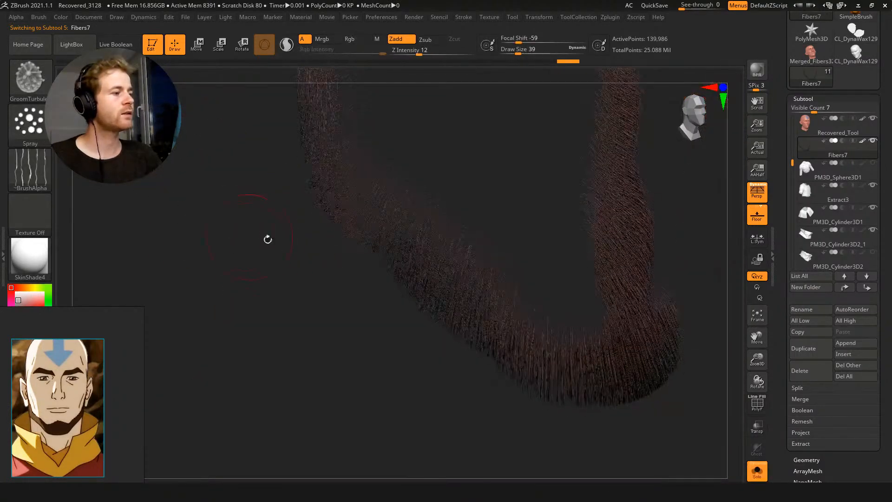
key(ctrl+shift+s)
mouse_move(454, 275)
mouse_down()
mouse_move(465, 270)
mouse_move(460, 292)
mouse_move(444, 274)
mouse_up()
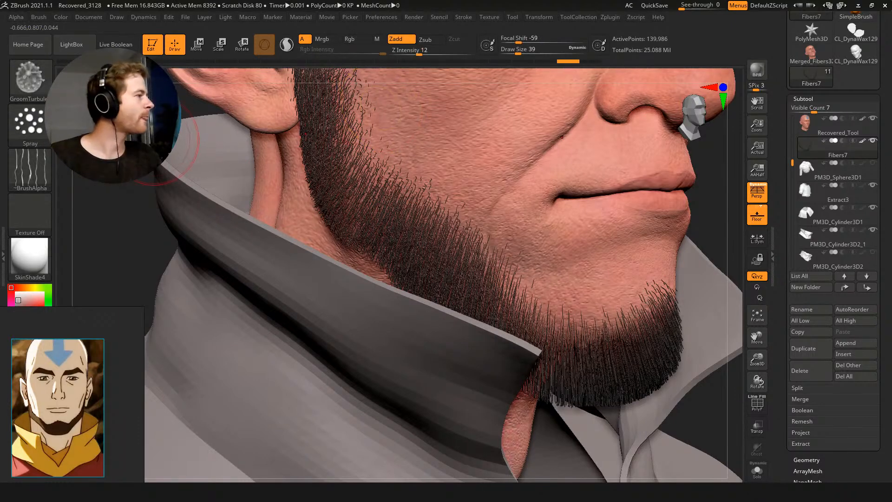
Continue the GroomTurbulence strokes from the jaw up the sideburn and around toward the chin
mouse_move(411, 235)
mouse_down()
mouse_move(420, 261)
mouse_move(334, 187)
mouse_move(351, 153)
mouse_move(321, 139)
mouse_up()
alt+right_drag(316, 112, 348, 176)
mouse_move(355, 178)
mouse_down()
mouse_move(355, 144)
mouse_move(343, 130)
mouse_up()
alt+right_drag(335, 118, 337, 52)
mouse_move(679, 332)
right_down()
mouse_move(618, 328)
mouse_move(595, 305)
right_up()
mouse_move(580, 298)
mouse_down()
mouse_move(646, 317)
mouse_move(602, 342)
mouse_move(509, 295)
mouse_move(523, 313)
mouse_move(498, 263)
mouse_up()
drag(186, 120, 432, 244)
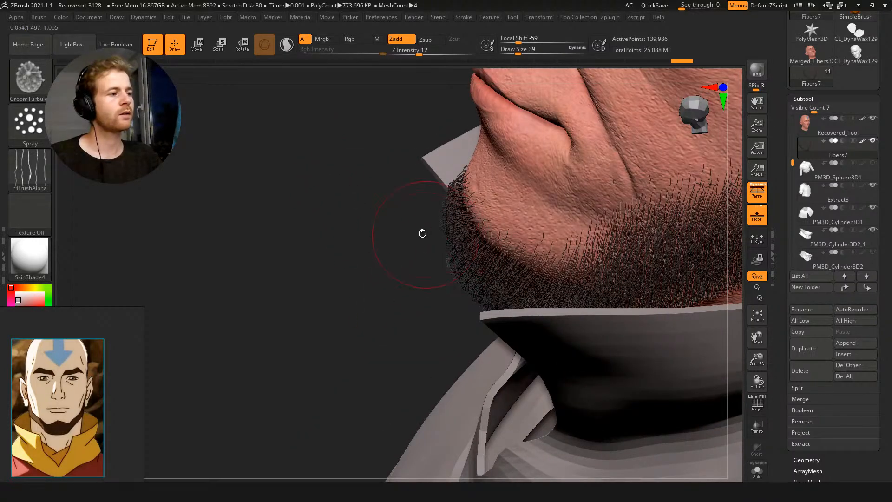
Choose the GroomClumps brush for grooming the beard
key(b)
key(m)
key(v)
mouse_move(426, 234)
mouse_down()
mouse_move(437, 235)
mouse_move(411, 223)
mouse_up()
key(b)
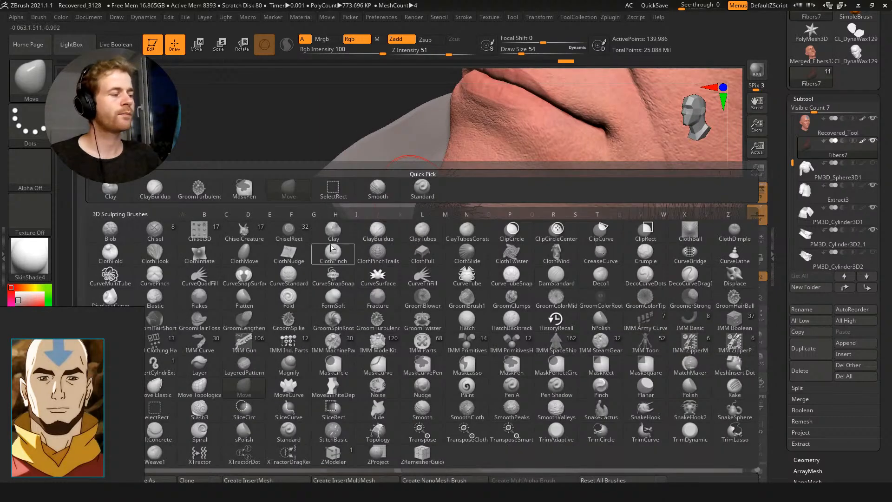
key(g)
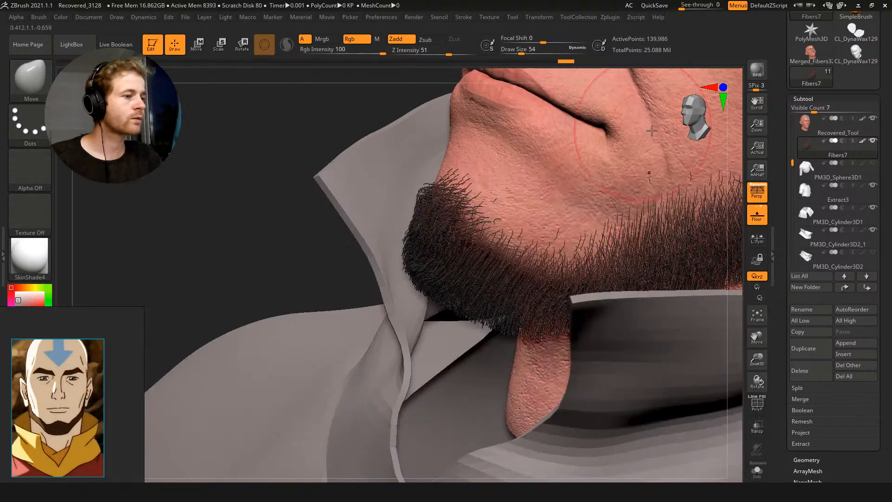
key(b)
key(g)
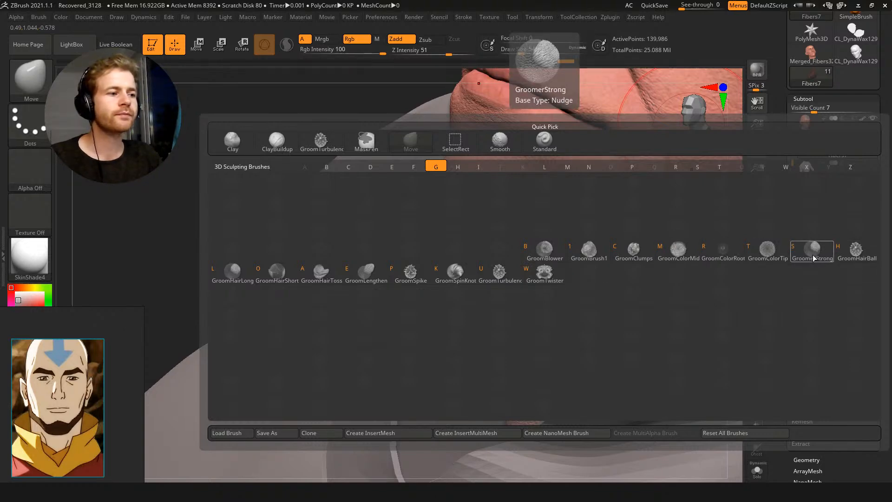
click(634, 251)
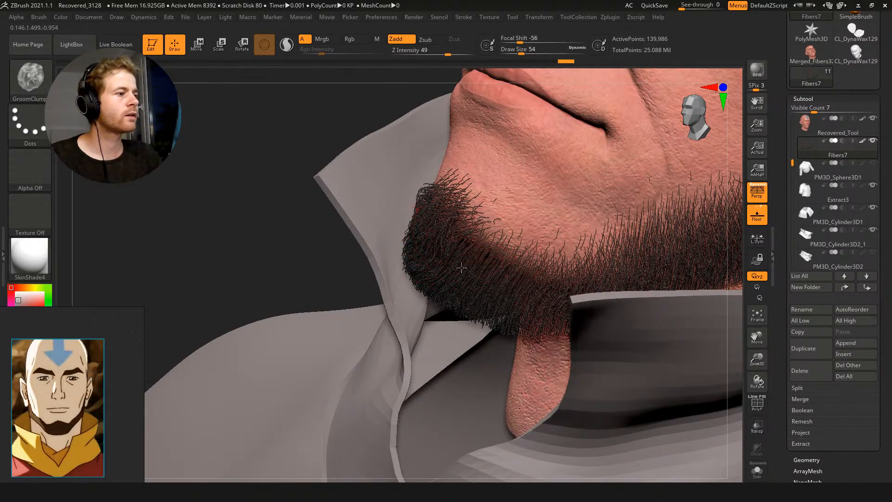
Clump the beard fibers on the chin with short upward strokes
drag(275, 104, 398, 228)
drag(273, 159, 380, 239)
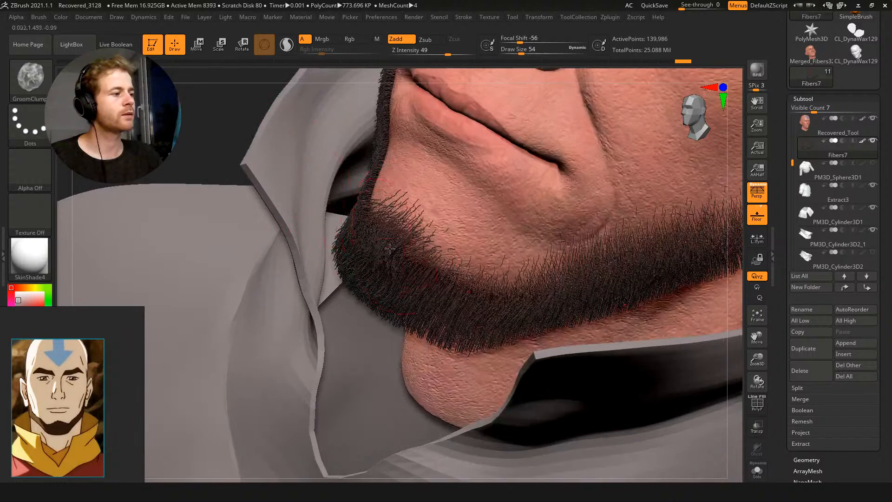
mouse_move(370, 274)
mouse_down()
mouse_move(398, 235)
mouse_move(397, 252)
mouse_up()
drag(284, 232, 356, 242)
drag(348, 255, 379, 206)
Choose the GroomerStrong brush and lower its Z Intensity to 13
key(b)
key(b)
key(g)
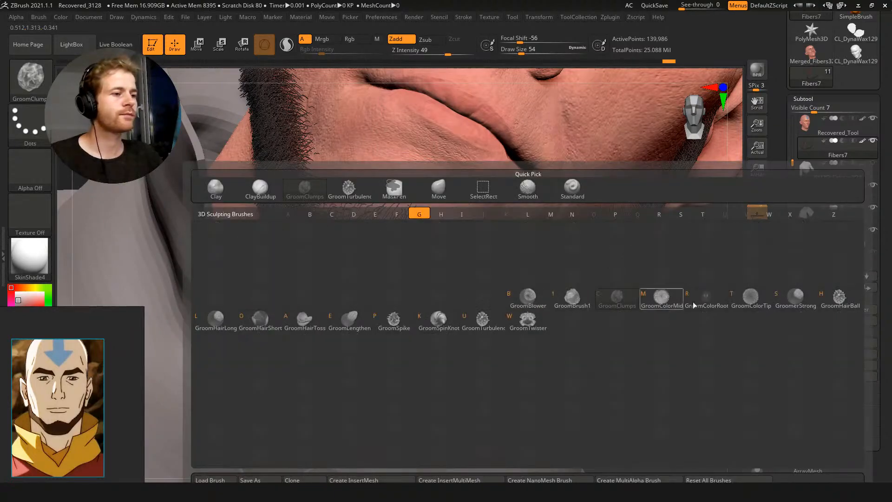
click(790, 298)
drag(683, 347, 625, 148)
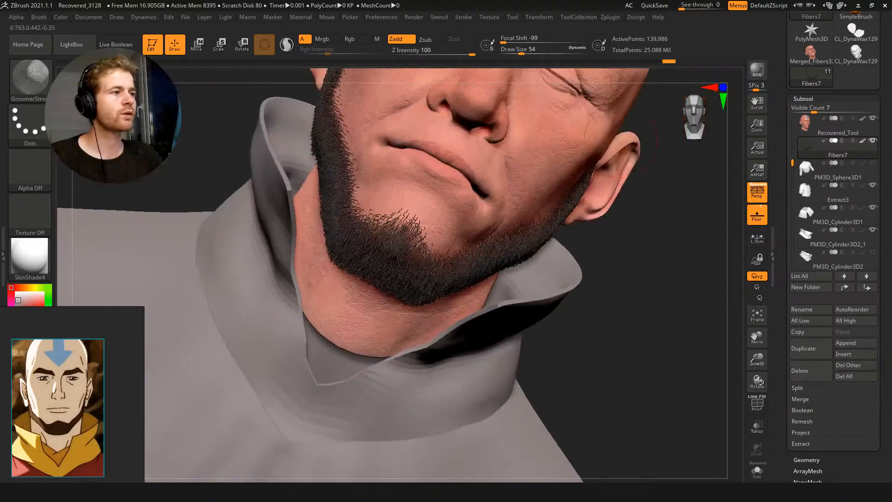
click(420, 53)
drag(598, 288, 563, 358)
Set the brush size to 77, comb across the chin fibers, and view the bust from the front
key(s)
click(400, 227)
drag(372, 248, 428, 263)
mouse_move(644, 290)
mouse_down()
mouse_move(611, 243)
mouse_move(569, 209)
mouse_up()
shift+drag(278, 108, 244, 216)
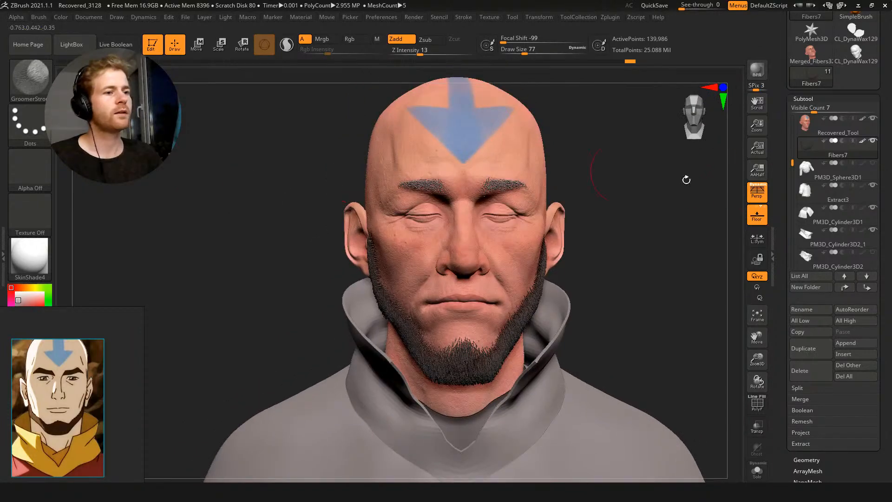
Turn off the polypaint display on the Fibers7 beard and render a best preview of the bust
click(858, 144)
drag(650, 166, 638, 172)
alt+drag(634, 174, 630, 194)
key(shift+r)
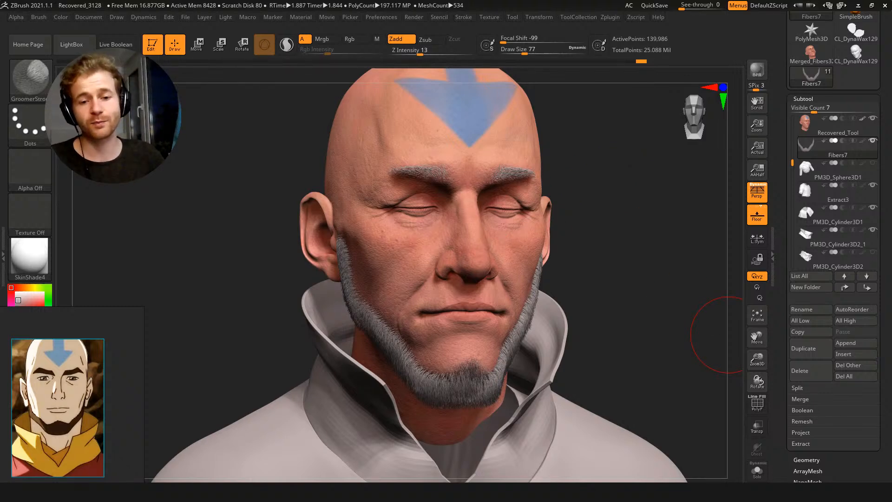
Switch to the photo viewer, examine the skin and eyebrows in the Head_34_v08.png render, and close it
key(alt+Tab)
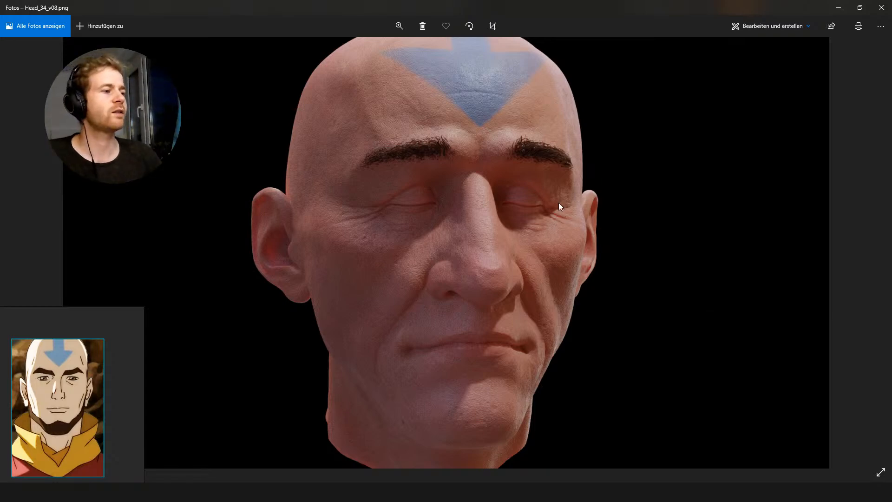
scroll(552, 194, up, 3)
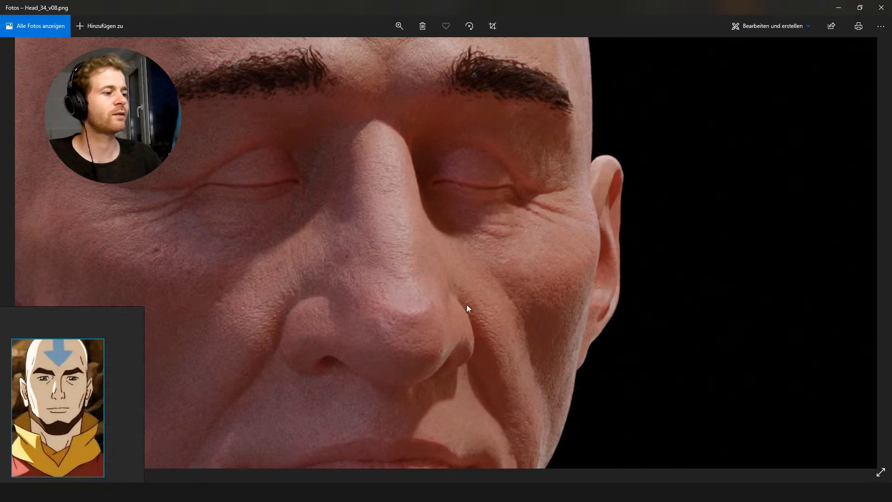
drag(465, 308, 456, 205)
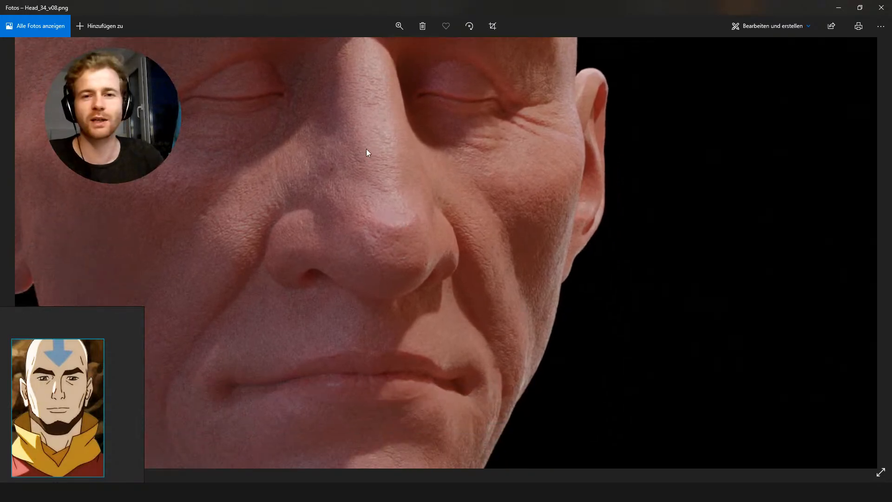
drag(451, 183, 568, 265)
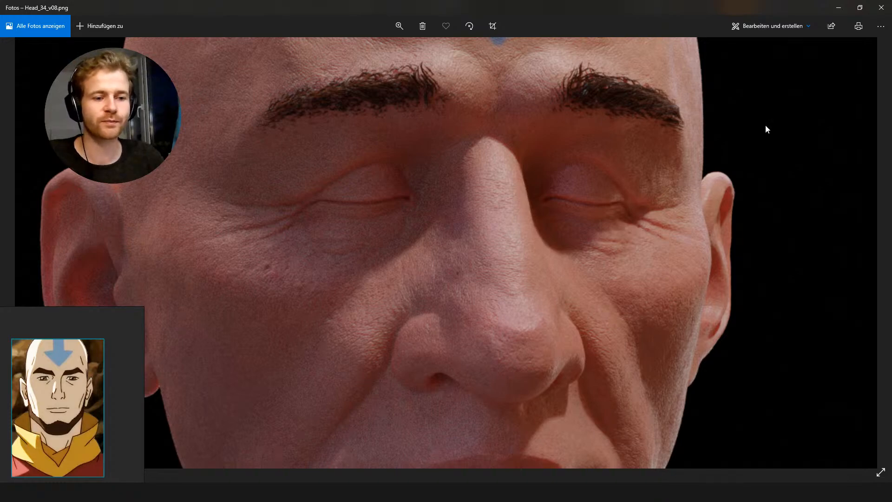
scroll(796, 114, down, 5)
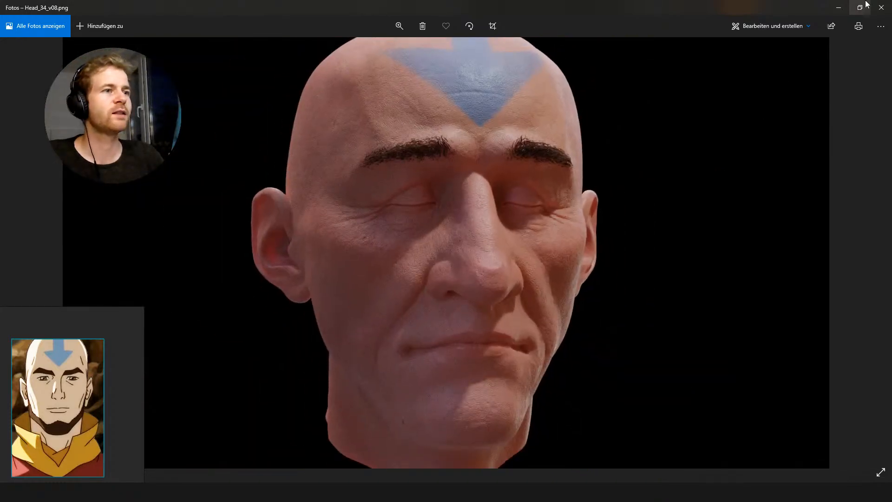
click(881, 8)
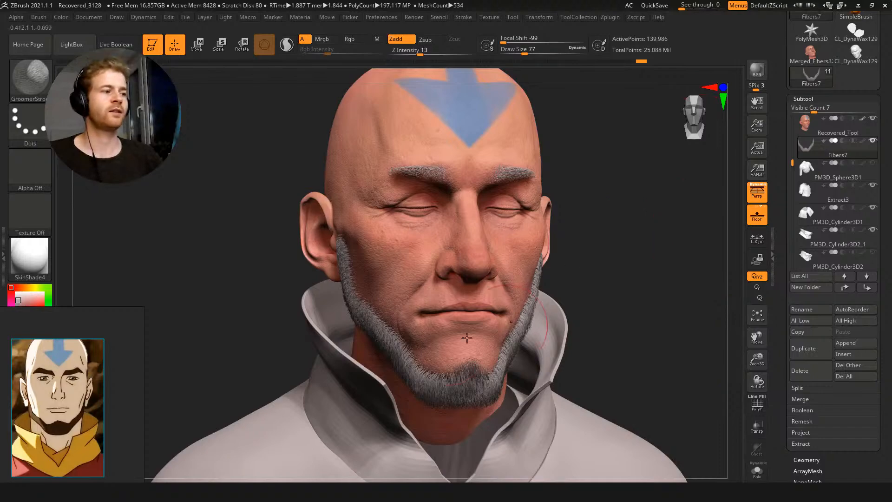
Comb the beard fibers downward with GroomerStrong in short strokes from the jaw up to the sideburn
drag(251, 264, 228, 311)
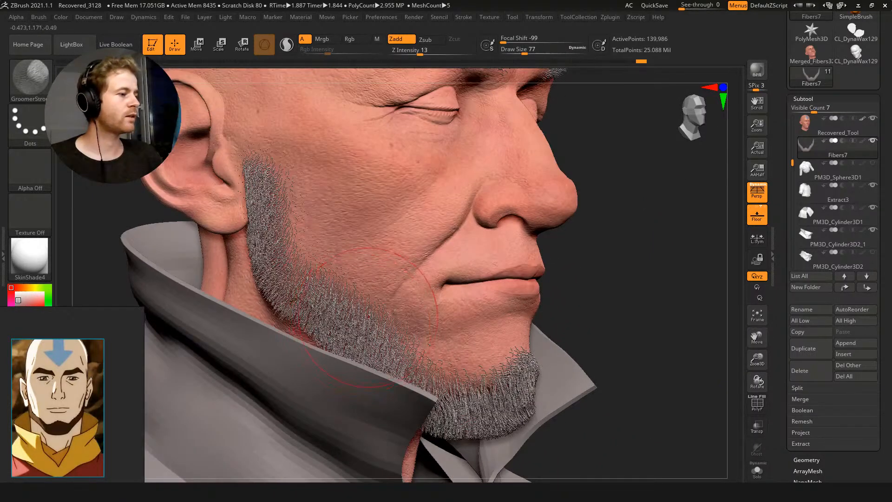
drag(368, 314, 358, 342)
drag(354, 292, 343, 325)
drag(325, 286, 313, 316)
drag(301, 257, 293, 288)
drag(284, 202, 280, 234)
mouse_move(274, 171)
mouse_down()
mouse_move(270, 203)
mouse_move(257, 196)
mouse_move(259, 249)
mouse_up()
Inspect the groomed beard from the front and look through the current brush's FiberMesh settings
drag(648, 298, 517, 302)
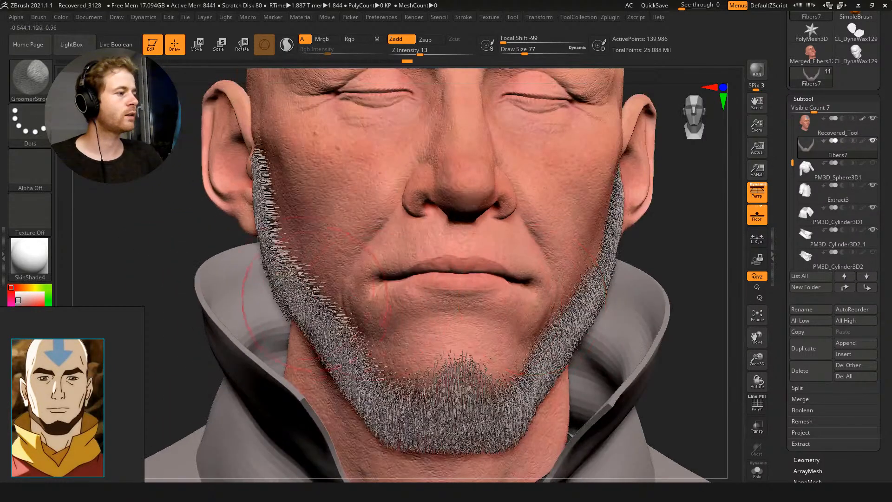
drag(163, 223, 172, 222)
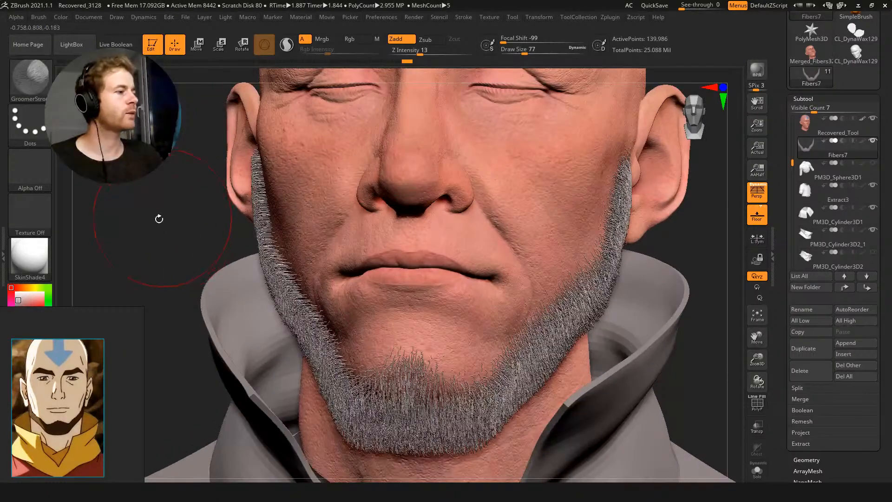
key(ctrl)
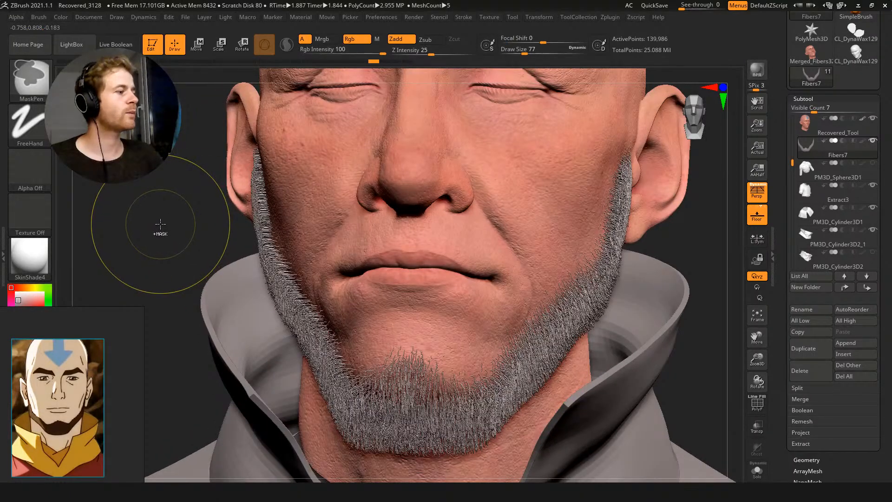
drag(165, 227, 147, 203)
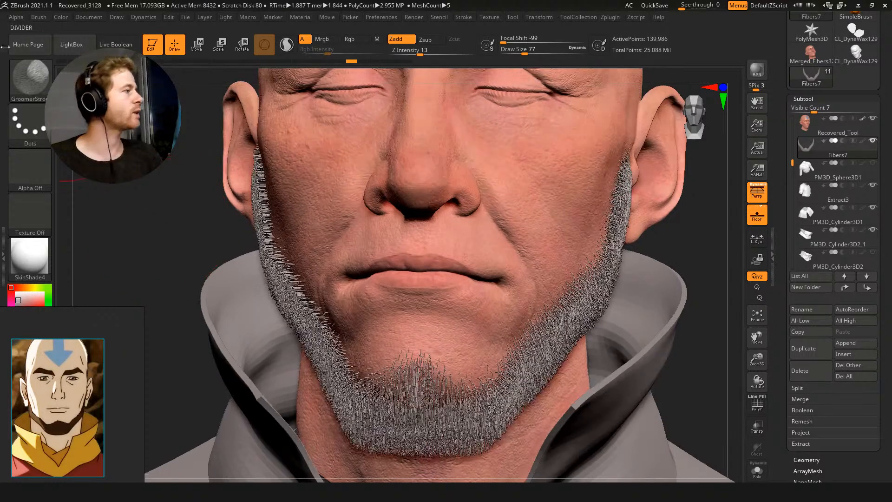
click(16, 17)
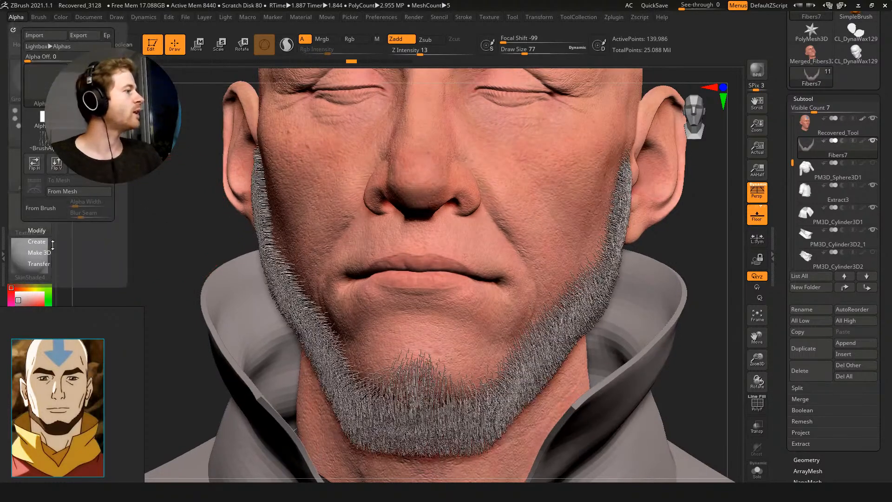
click(39, 16)
mouse_move(121, 257)
mouse_down()
mouse_move(120, 162)
mouse_move(120, 171)
mouse_up()
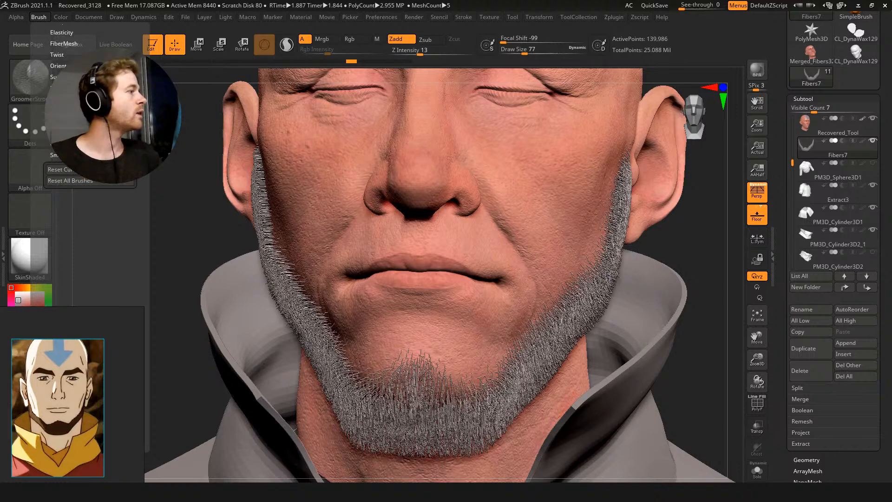
click(61, 44)
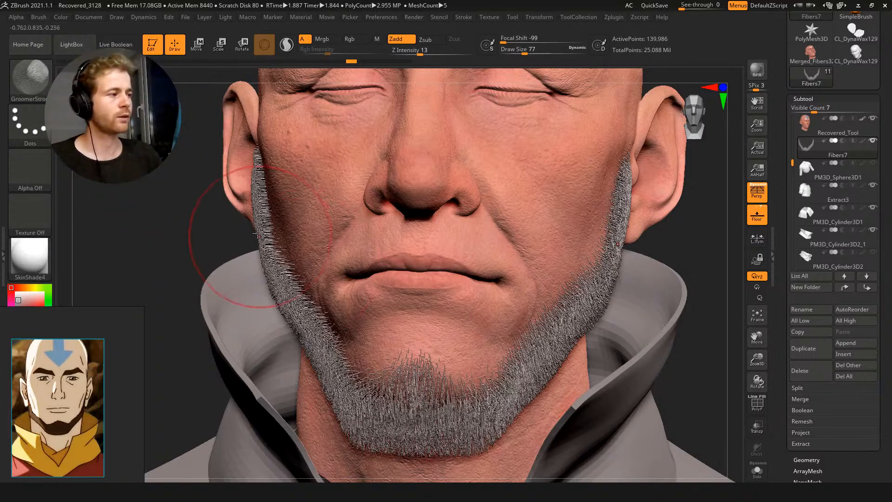
Comb the protruding sideburn fibers downward and set the brush size to 80
drag(259, 200, 264, 237)
mouse_move(257, 183)
mouse_down()
mouse_move(262, 219)
mouse_move(257, 194)
mouse_up()
mouse_move(174, 161)
mouse_down()
mouse_move(134, 257)
mouse_move(120, 255)
mouse_up()
key(s)
click(254, 174)
alt+drag(130, 226, 215, 233)
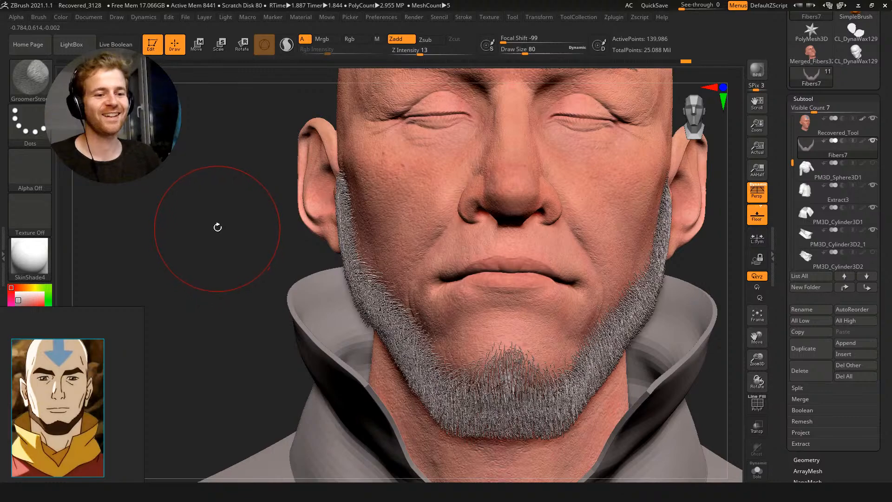
Enlarge the brush to size 108 and comb the cheek and sideburn fibers down along the face
drag(279, 235, 289, 266)
key(])
mouse_move(402, 279)
mouse_down()
mouse_move(389, 294)
mouse_move(421, 331)
mouse_up()
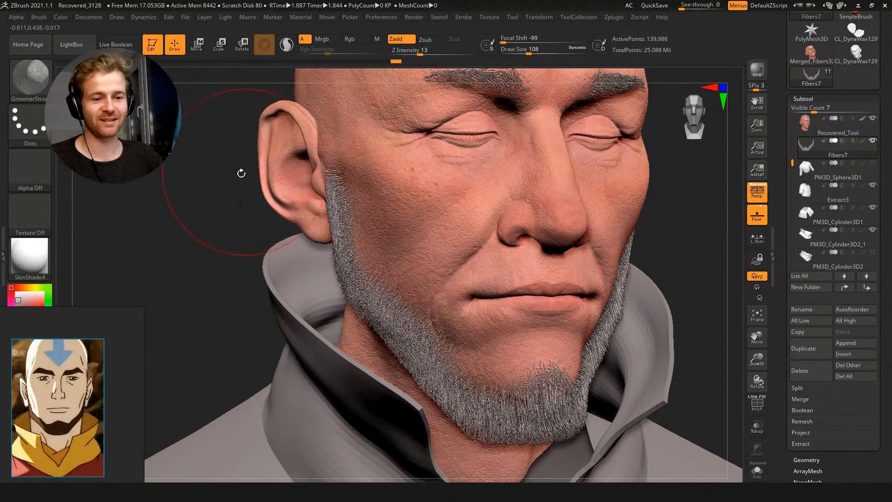
drag(220, 188, 224, 213)
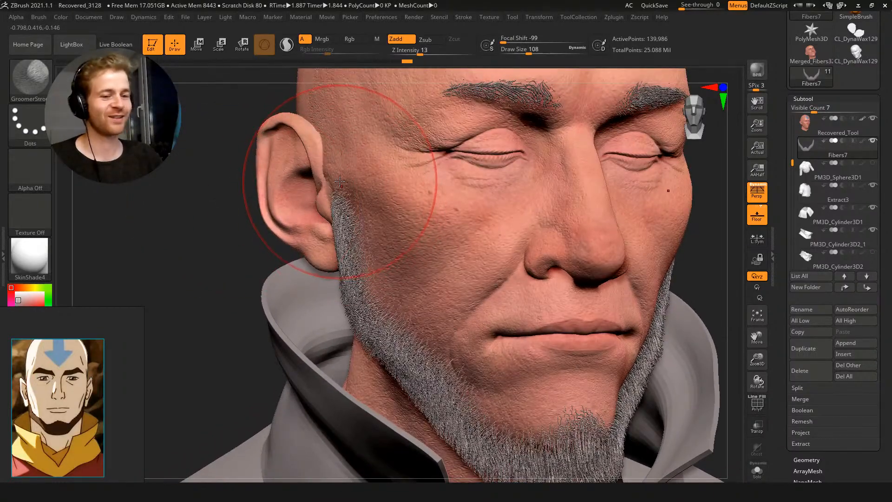
drag(348, 222, 344, 259)
Comb the fibers along the jaw toward the chin and review the beard from the front
drag(221, 198, 209, 164)
mouse_move(370, 198)
mouse_down()
mouse_move(386, 260)
mouse_move(419, 298)
mouse_move(457, 286)
mouse_up()
drag(223, 185, 201, 185)
mouse_move(487, 321)
mouse_down()
mouse_move(491, 337)
mouse_move(520, 348)
mouse_move(534, 332)
mouse_up()
mouse_move(305, 198)
alt+mouse_down()
mouse_move(288, 145)
mouse_move(339, 183)
alt+mouse_up()
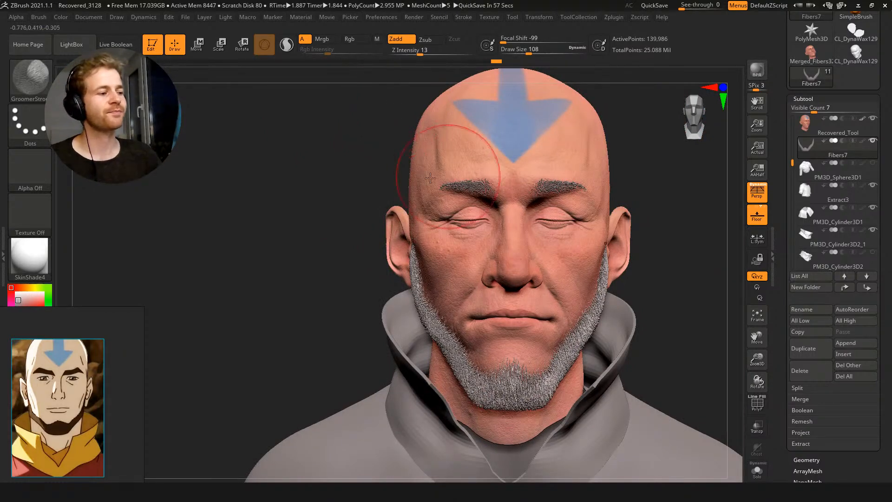
alt+drag(318, 203, 422, 227)
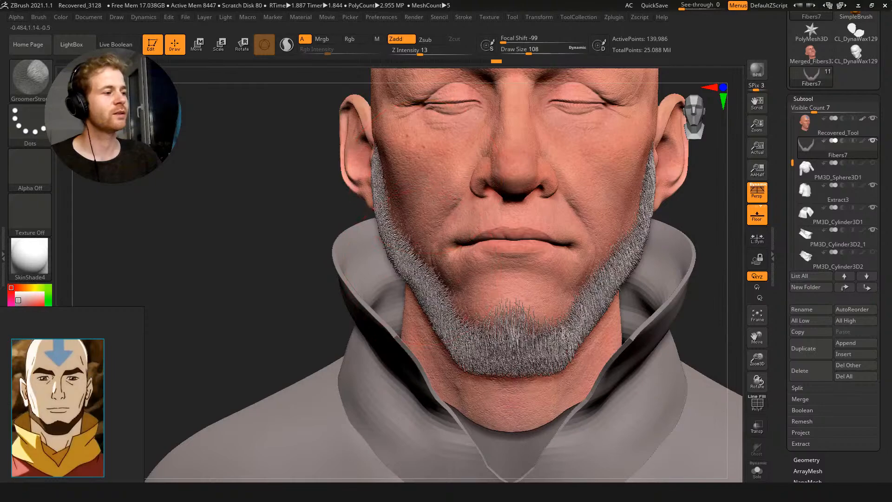
drag(324, 218, 319, 204)
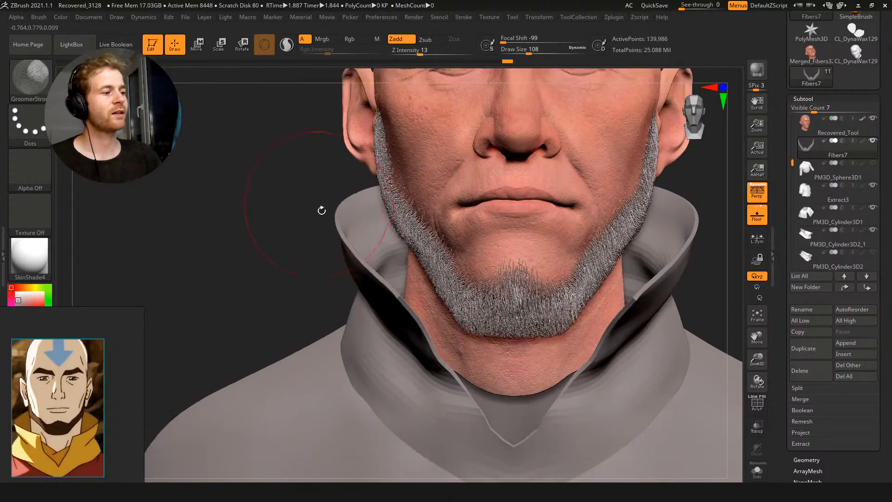
Switch to the Move brush, set its size to 104, and nudge the beard's jawline shape
key(b)
key(m)
key(v)
key(s)
click(415, 255)
mouse_move(303, 204)
mouse_down()
mouse_move(358, 233)
mouse_move(333, 218)
mouse_up()
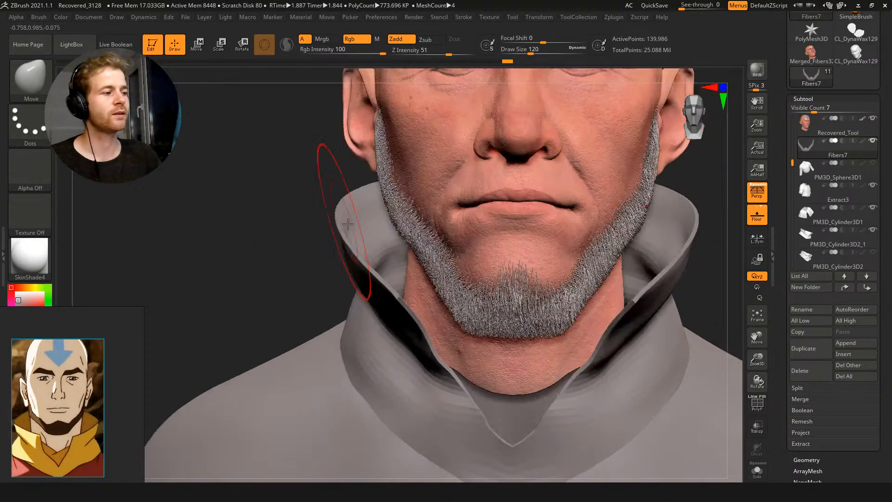
key(s)
click(428, 272)
drag(428, 272, 432, 268)
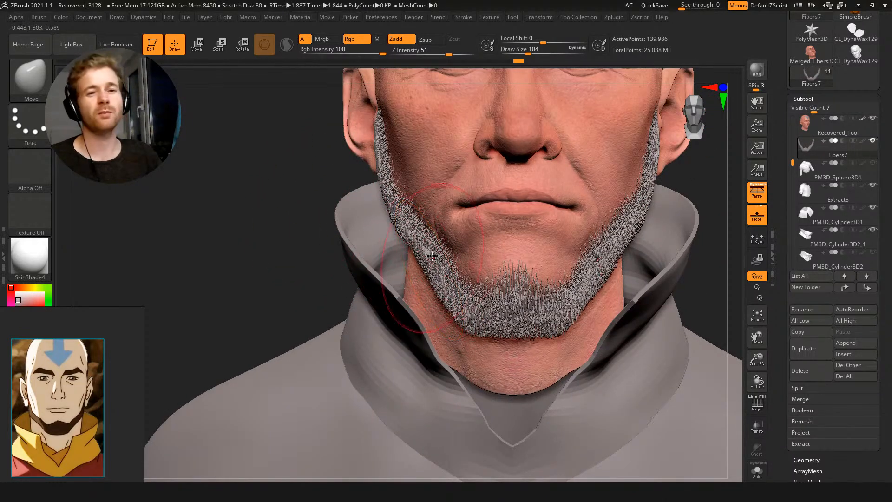
Reduce the Move brush size to 97 for adjusting the beard's side contour
key(s)
click(427, 261)
key(s)
click(395, 194)
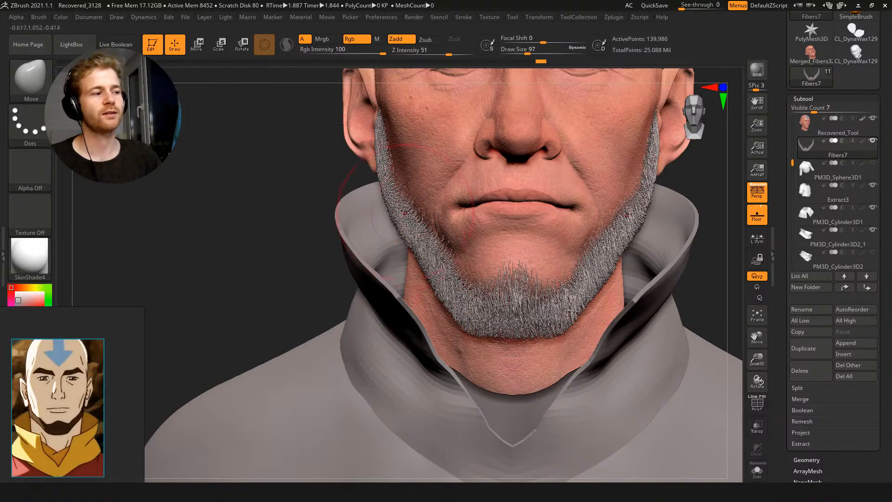
Switch to the GroomerStrong brush and comb the sideburn fibers down in front of the ear
mouse_move(285, 188)
alt+mouse_down()
mouse_move(274, 148)
mouse_move(317, 213)
mouse_move(321, 192)
alt+mouse_up()
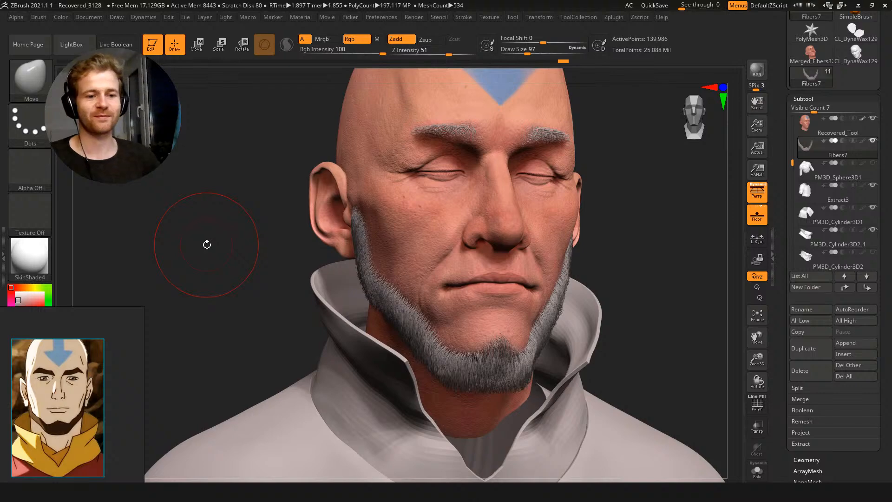
drag(251, 171, 179, 168)
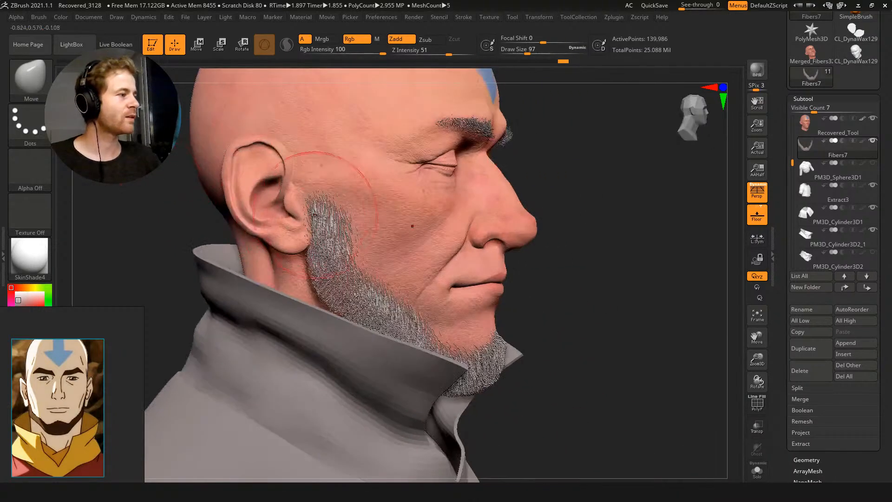
key(b)
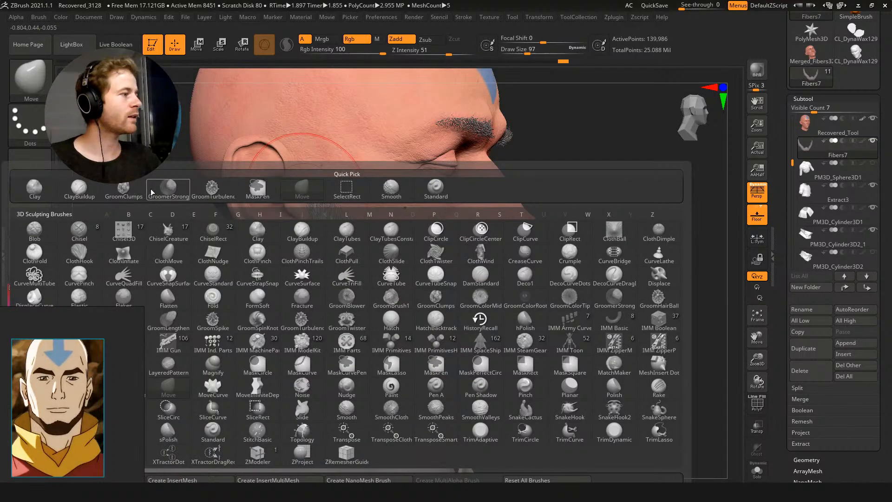
click(167, 192)
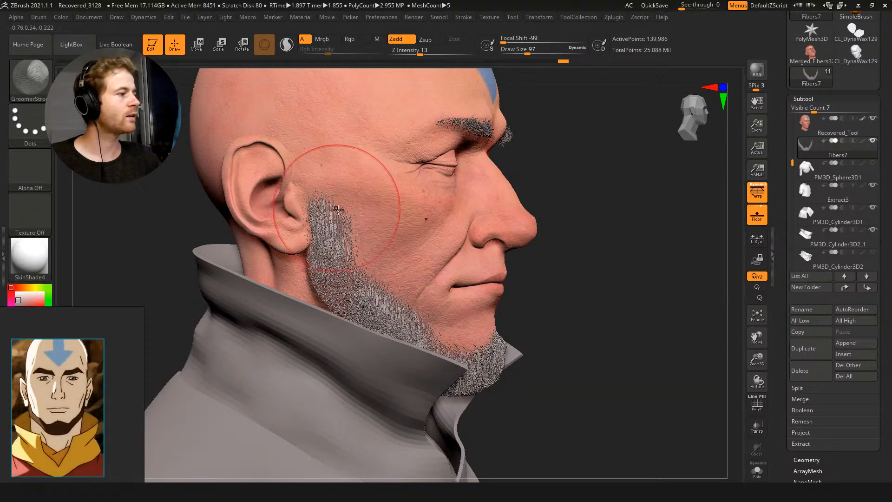
drag(332, 208, 320, 223)
drag(333, 209, 314, 231)
mouse_move(322, 213)
mouse_down()
mouse_move(310, 234)
mouse_move(320, 254)
mouse_up()
drag(134, 207, 316, 250)
drag(233, 250, 324, 251)
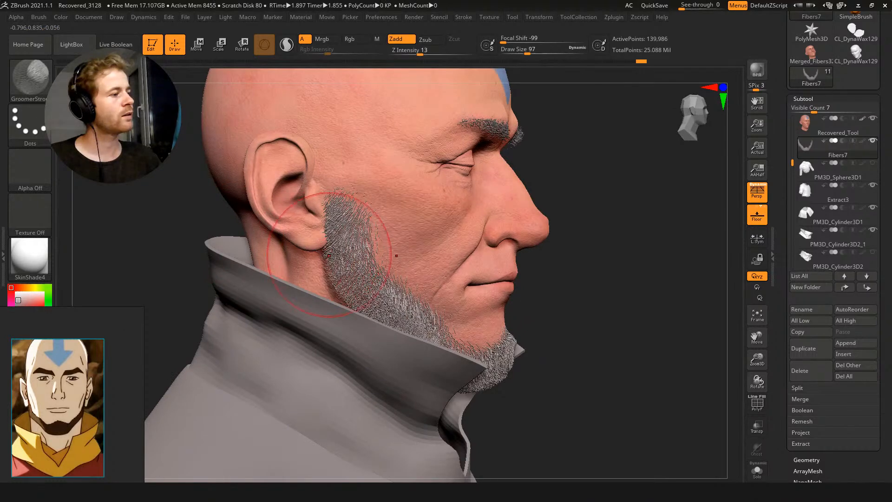
Comb the fibers around the jaw corner below the earlobe, working from side and three-quarter views
drag(326, 290, 323, 277)
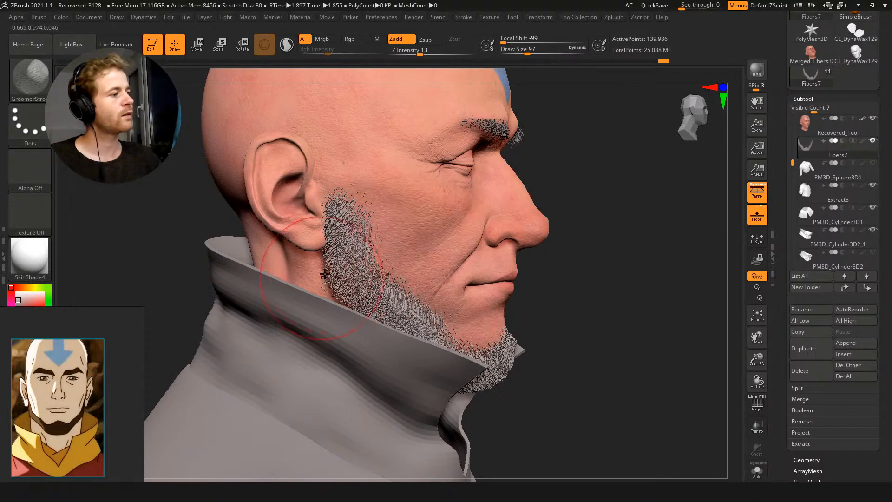
drag(199, 216, 199, 235)
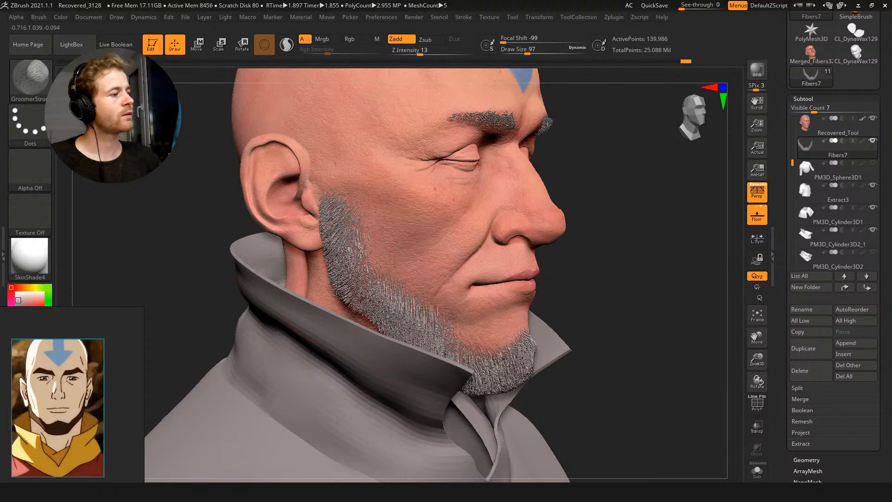
drag(328, 286, 321, 266)
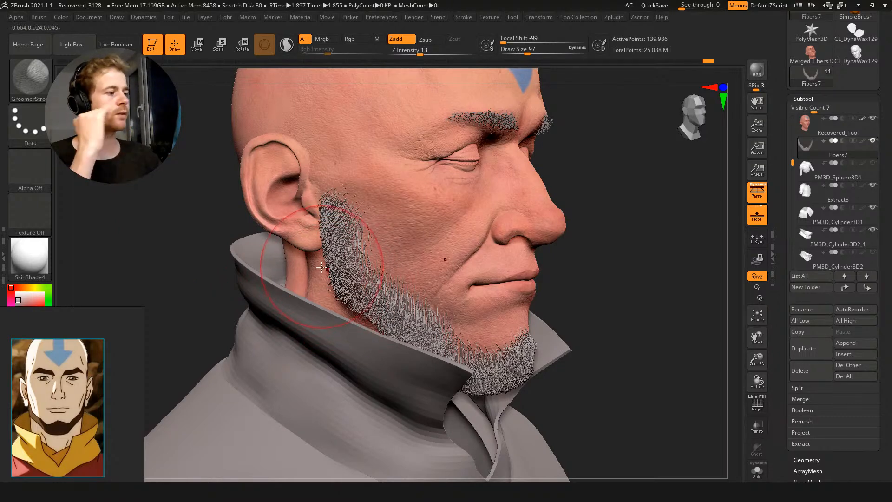
mouse_move(189, 208)
mouse_down()
mouse_move(260, 231)
mouse_move(288, 228)
mouse_up()
mouse_move(348, 260)
mouse_down()
mouse_move(341, 225)
mouse_move(343, 255)
mouse_up()
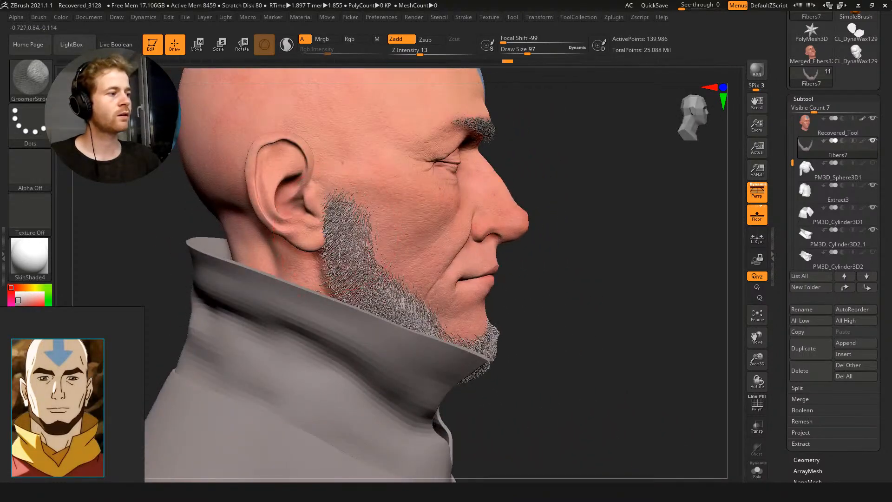
Switch to the Move brush at size 74 and adjust the beard's rear edge at the jaw corner
drag(136, 203, 149, 215)
key(s)
drag(333, 272, 339, 289)
key(s)
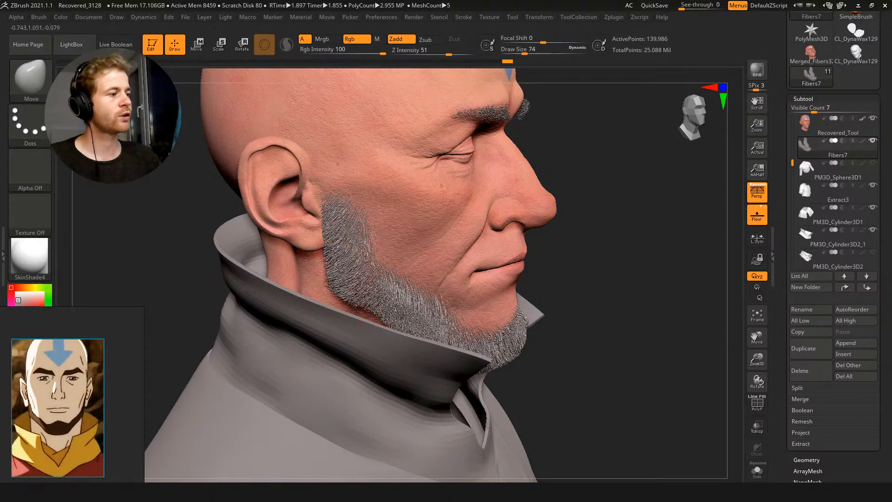
key(shift+ctrl+s)
key(shift+ctrl+s)
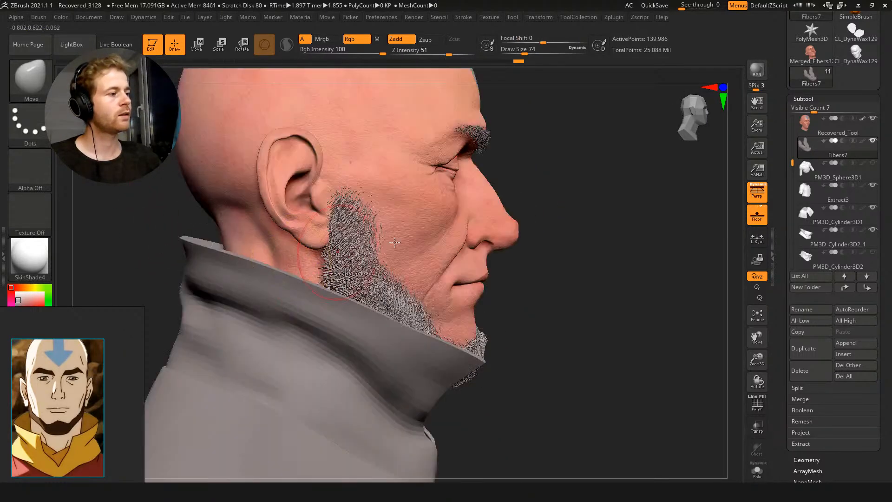
Hide the collar and shape the beard's lower contour along the jaw and chin with the Move brush at size 87
key(s)
drag(319, 284, 335, 285)
drag(365, 311, 361, 315)
key(s)
drag(393, 343, 402, 352)
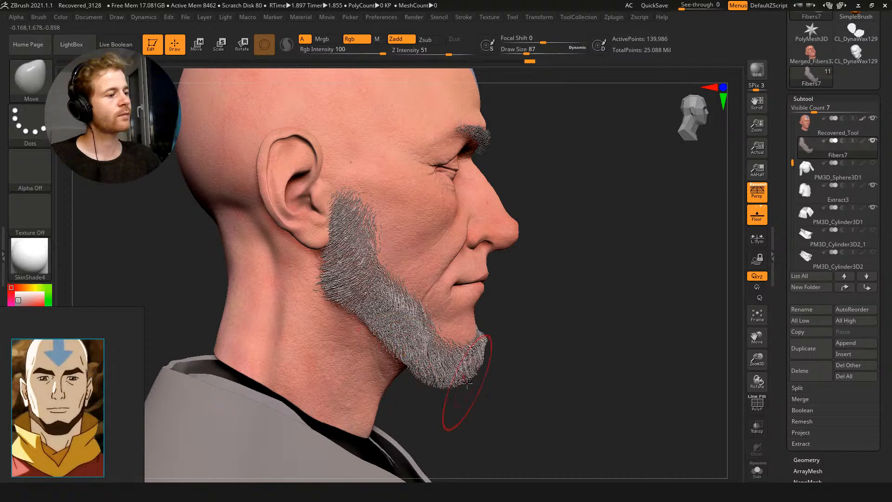
mouse_move(476, 373)
mouse_down()
mouse_move(482, 368)
mouse_move(440, 390)
mouse_move(455, 388)
mouse_up()
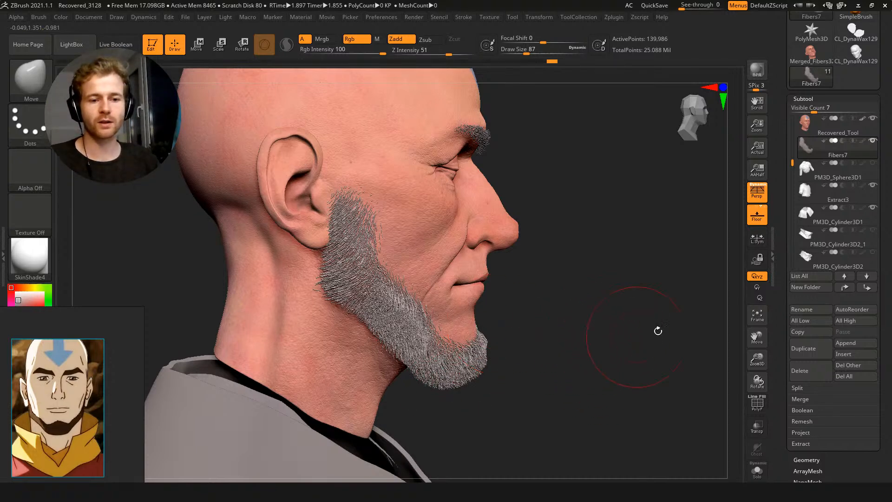
Refine the beard's outline below the ear and along the jaw, varying the Move brush size between 108, 49 and 97
mouse_move(607, 345)
alt+mouse_down()
mouse_move(590, 305)
mouse_move(583, 359)
mouse_move(614, 333)
alt+mouse_up()
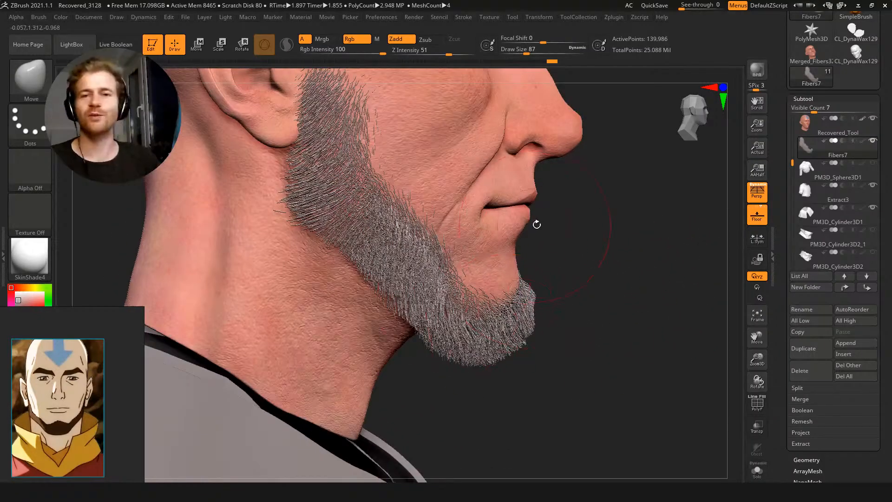
drag(524, 385, 453, 343)
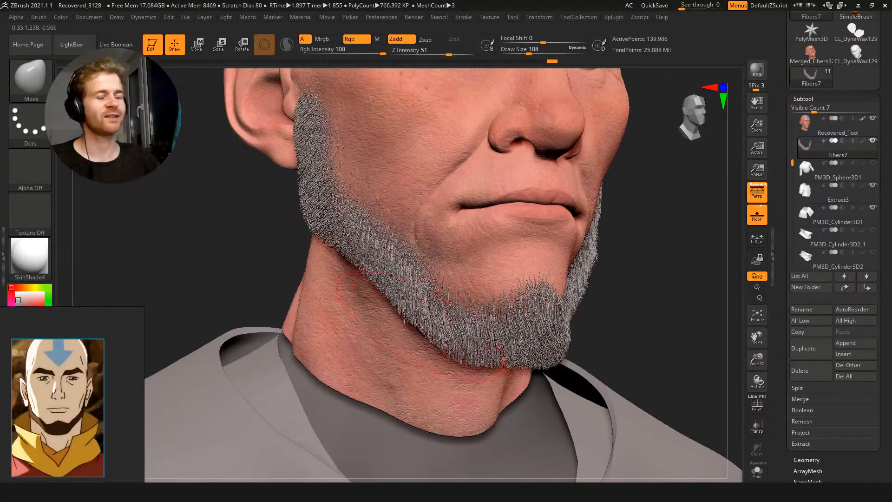
drag(205, 241, 272, 249)
drag(361, 229, 300, 208)
key(s)
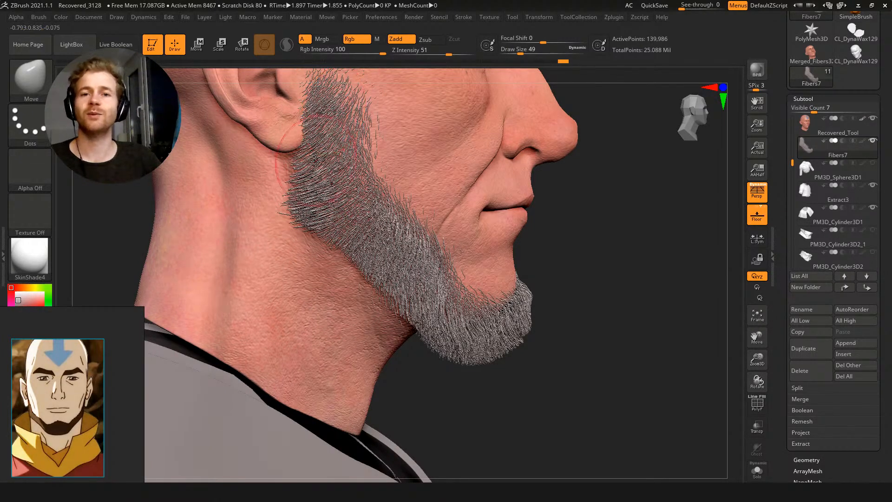
key(s)
drag(310, 195, 316, 199)
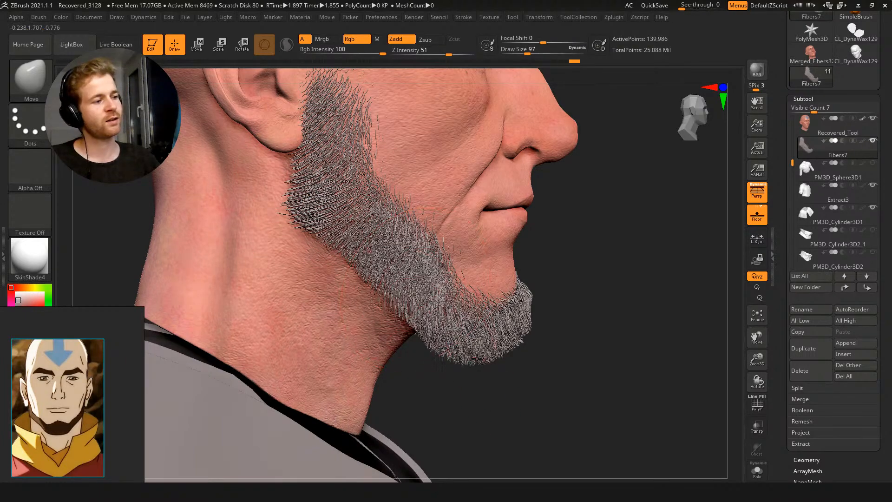
Switch to the GroomerStrong brush and comb the fibers along the jaw and chin, resizing the brush as needed
key(b)
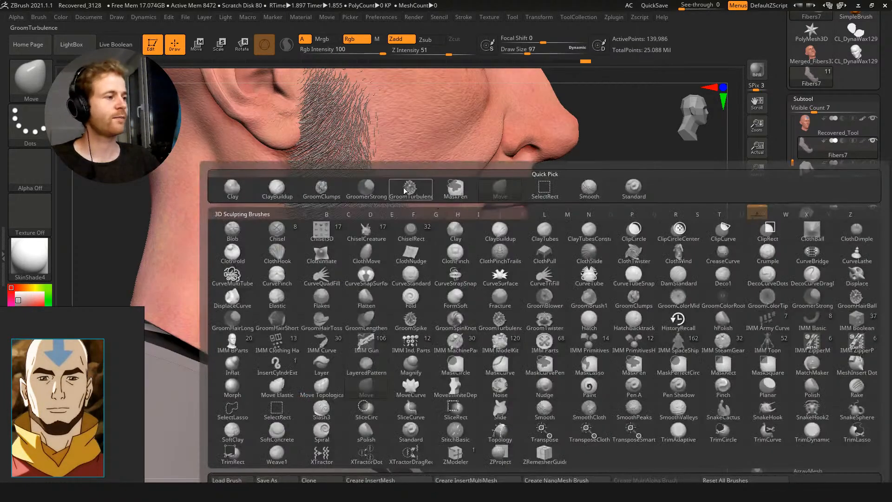
click(367, 188)
key(s)
mouse_move(543, 280)
mouse_down()
mouse_move(530, 280)
mouse_move(541, 278)
mouse_move(545, 289)
mouse_move(556, 277)
mouse_move(550, 299)
mouse_up()
drag(570, 356, 591, 344)
key(s)
drag(403, 165, 417, 165)
drag(600, 264, 588, 267)
key(s)
mouse_move(395, 277)
mouse_down()
mouse_move(413, 255)
mouse_move(435, 257)
mouse_move(472, 325)
mouse_move(505, 350)
mouse_up()
mouse_move(556, 372)
mouse_down()
mouse_move(565, 376)
mouse_move(535, 370)
mouse_move(359, 279)
mouse_move(372, 265)
mouse_up()
alt+drag(328, 227, 360, 243)
Switch to the Move brush at size 80 and adjust the sideburn's contour beside the ear from the front
key(b)
key(m)
key(v)
key(s)
drag(397, 201, 388, 200)
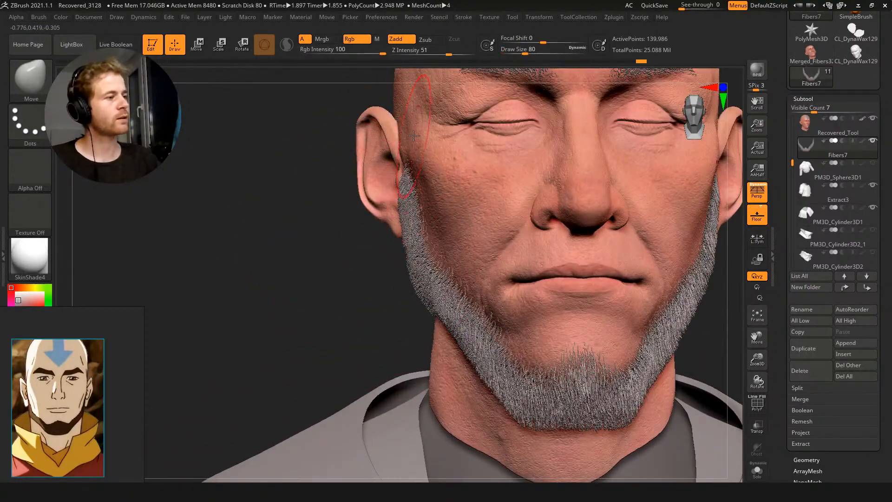
drag(343, 145, 305, 166)
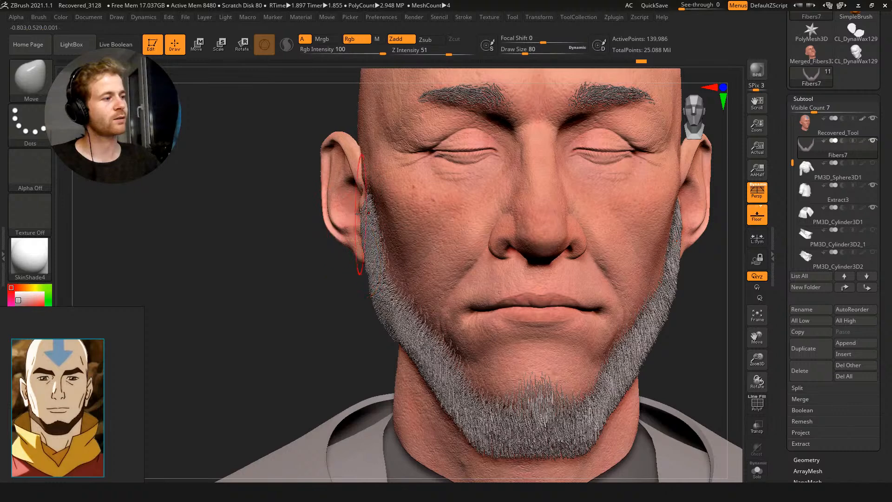
Reduce the Move brush size to 65, refine the upper sideburn's edge, and review the whole head from the front
drag(311, 213, 363, 215)
drag(251, 191, 208, 181)
key([)
key(])
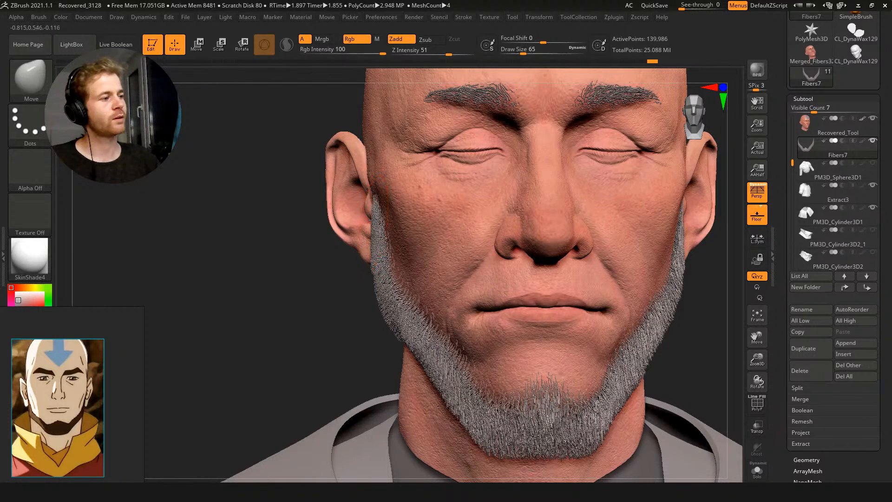
key(f)
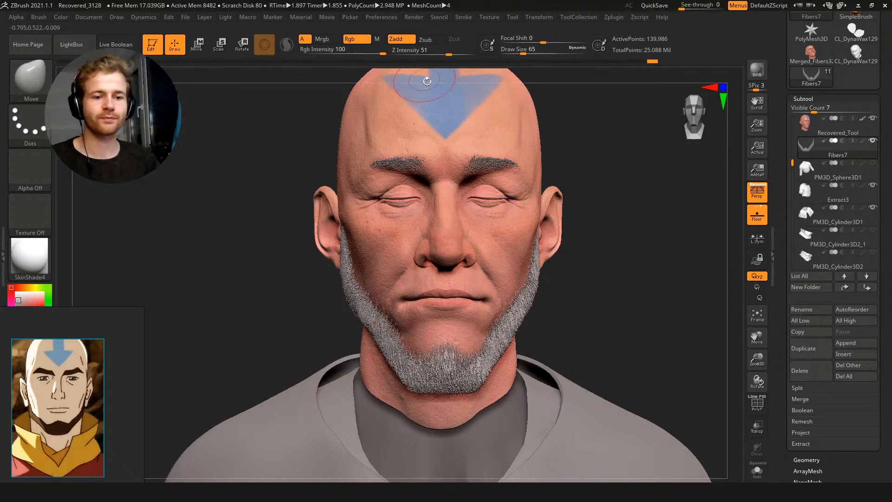
mouse_move(611, 229)
mouse_down()
mouse_move(603, 209)
mouse_move(622, 222)
mouse_up()
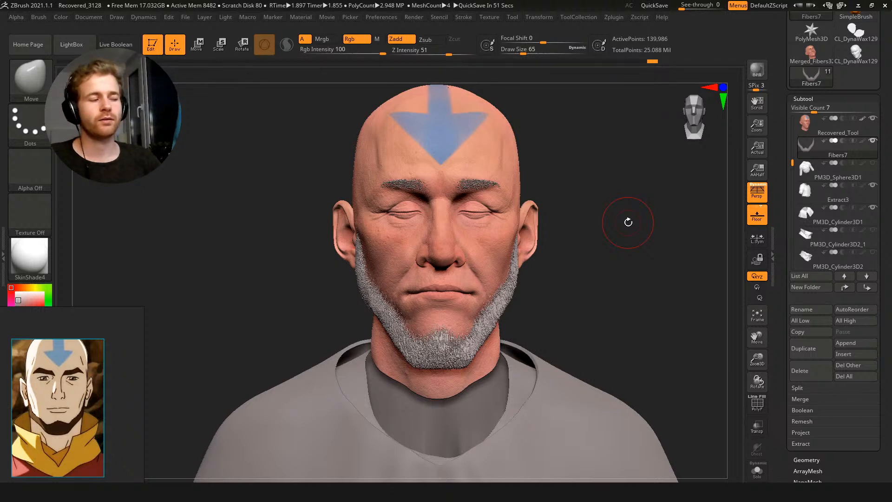
Select the head subtool and inspect its wireframe at a lower subdivision level
alt+drag(208, 122, 230, 157)
key(shift+f)
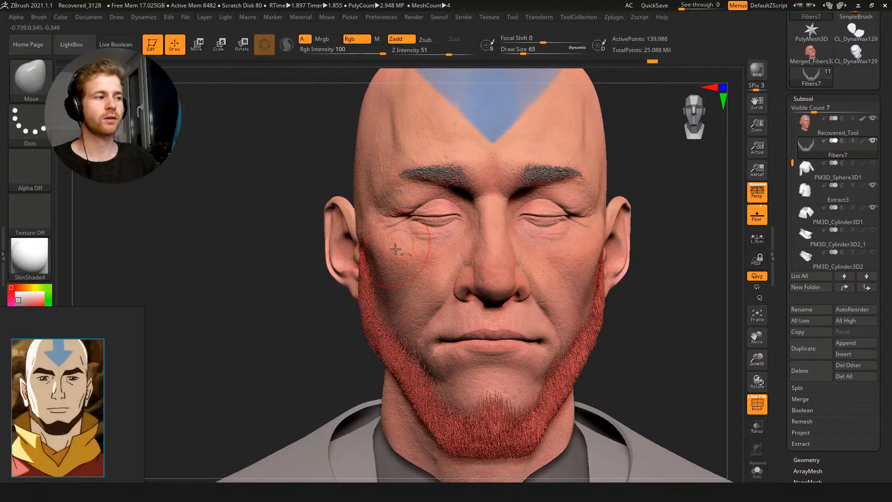
alt+click(392, 243)
alt+drag(288, 159, 226, 206)
key(shift+d)
key(shift+d)
key(shift+f)
key(shift+d)
key(shift+f)
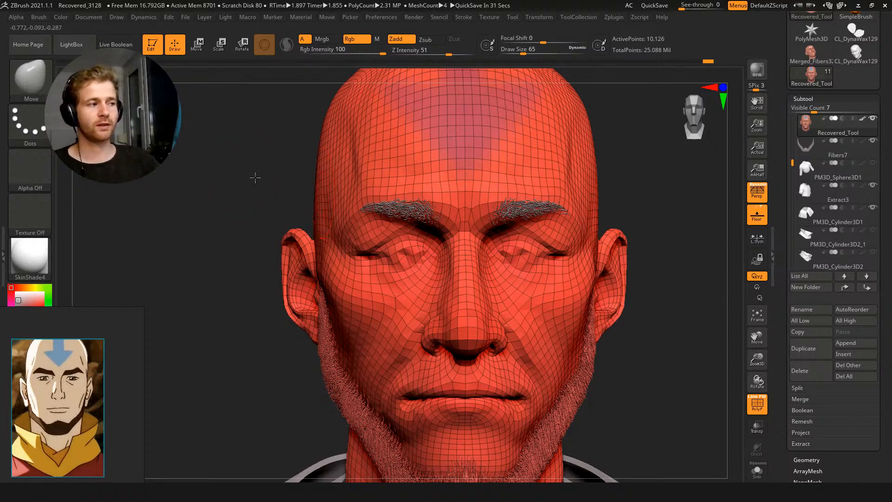
drag(253, 176, 422, 216)
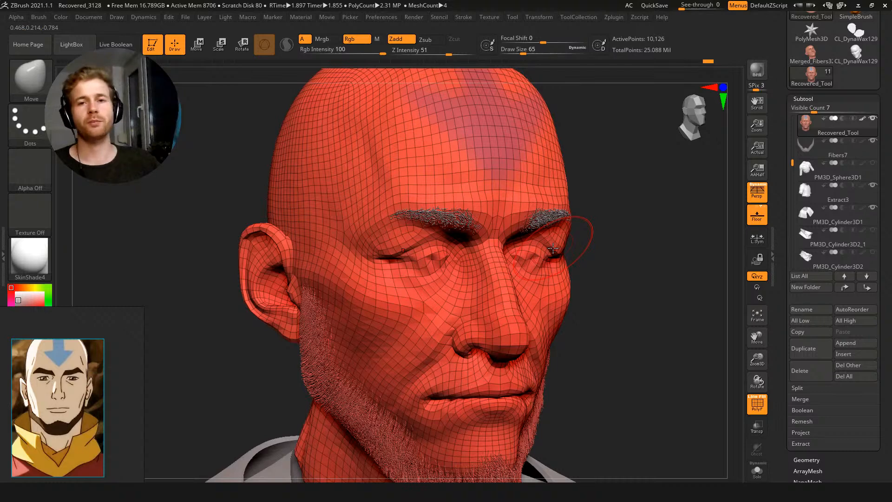
Turn off the wireframe, raise the head's subdivision by three levels, and return to the front view
key(shift+f)
key(d)
key(d)
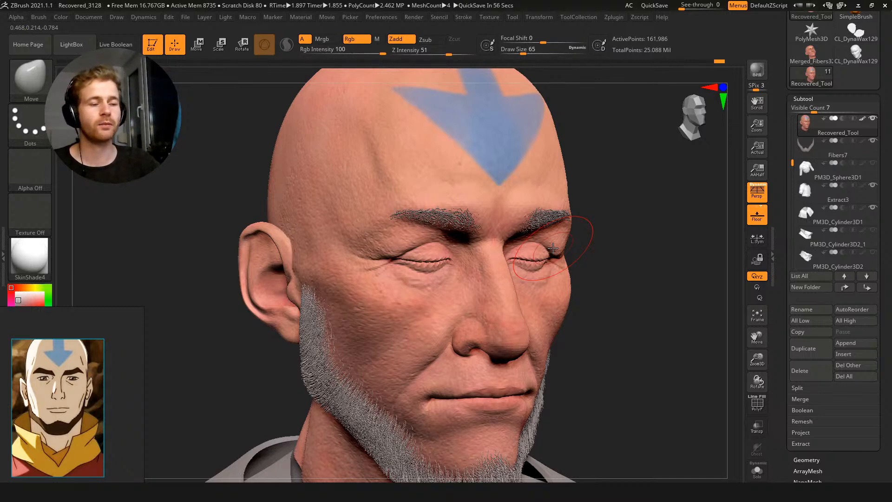
key(d)
drag(657, 244, 672, 130)
drag(640, 212, 636, 193)
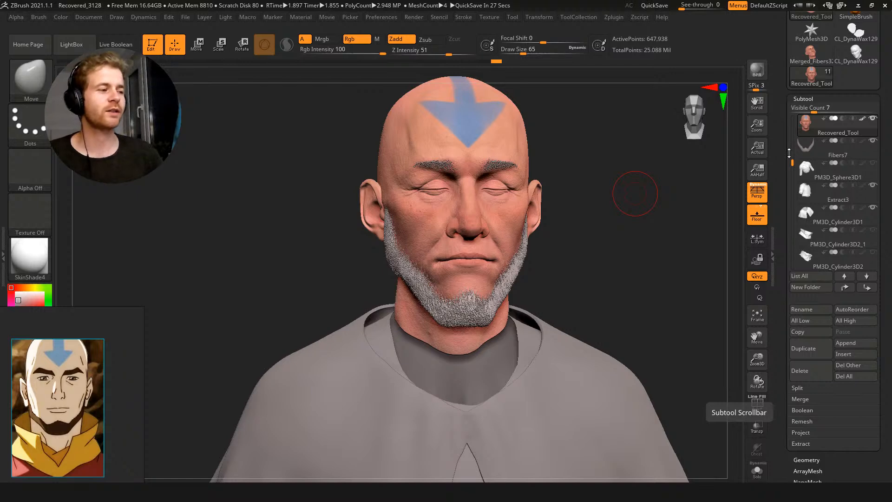
mouse_move(627, 274)
shift+mouse_down()
mouse_move(619, 275)
mouse_move(644, 272)
shift+mouse_up()
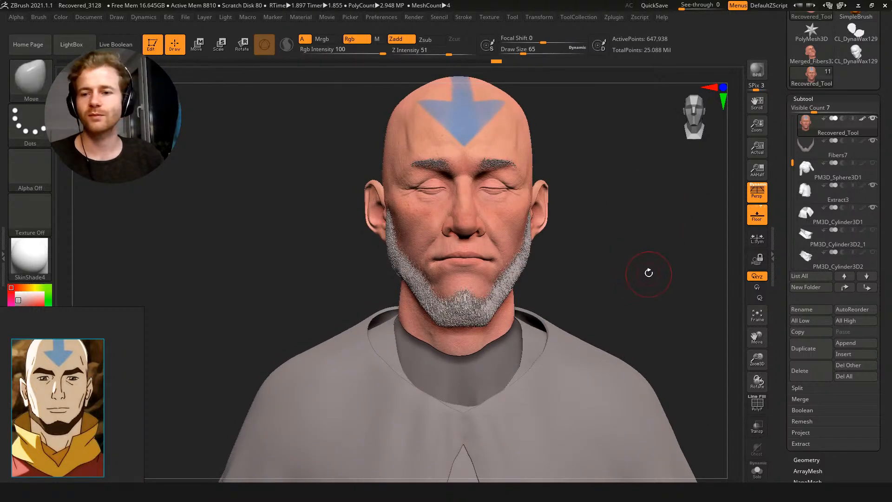
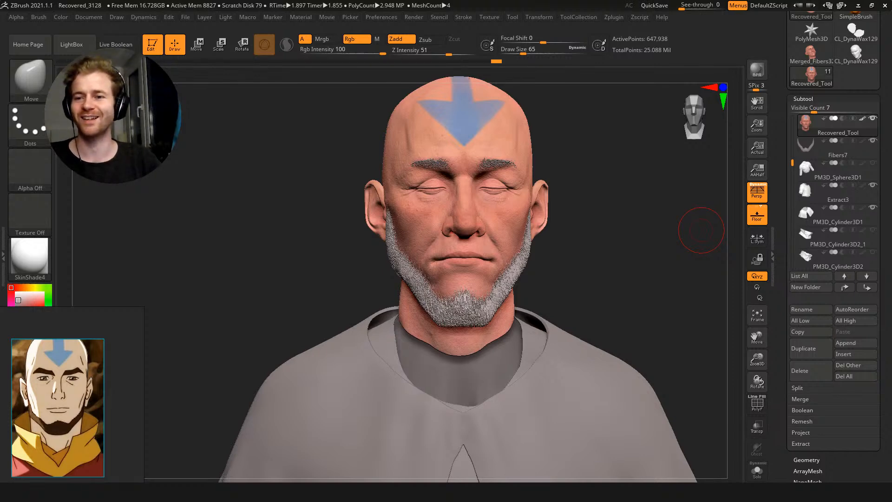
Make the hidden collar subtools PM3D_Cylinder3D2_1 and PM3D_Cylinder3D2 visible again
drag(645, 249, 687, 237)
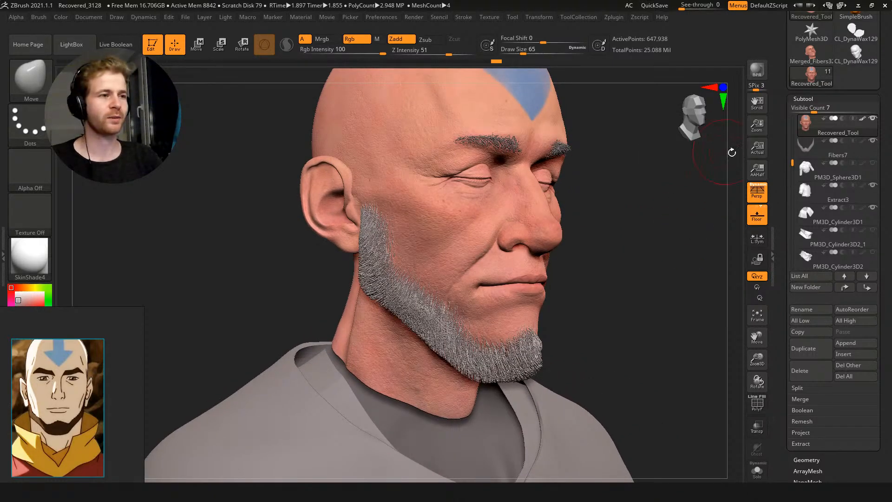
click(873, 231)
click(873, 254)
alt+drag(667, 215, 660, 265)
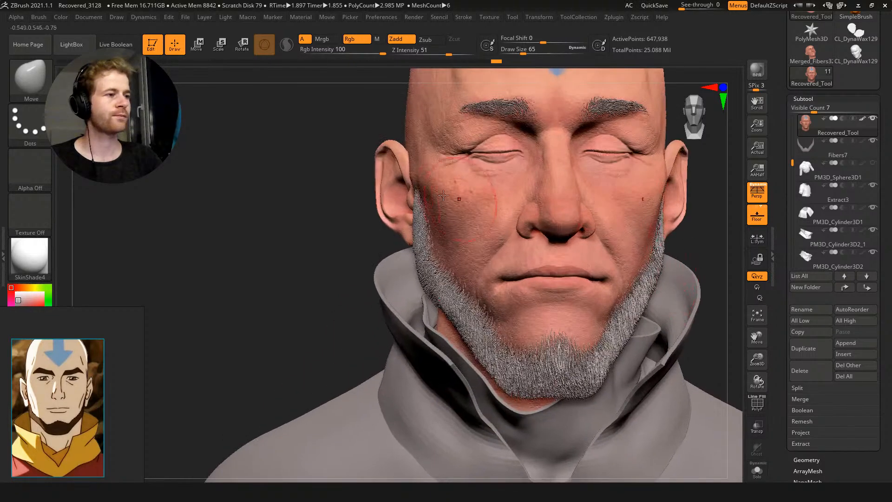
Reshape the cheeks and the areas beside the nose with the Move brush, using draw sizes 46, 54 and 59
alt+drag(306, 150, 307, 179)
key(s)
drag(519, 208, 515, 208)
alt+drag(393, 132, 381, 189)
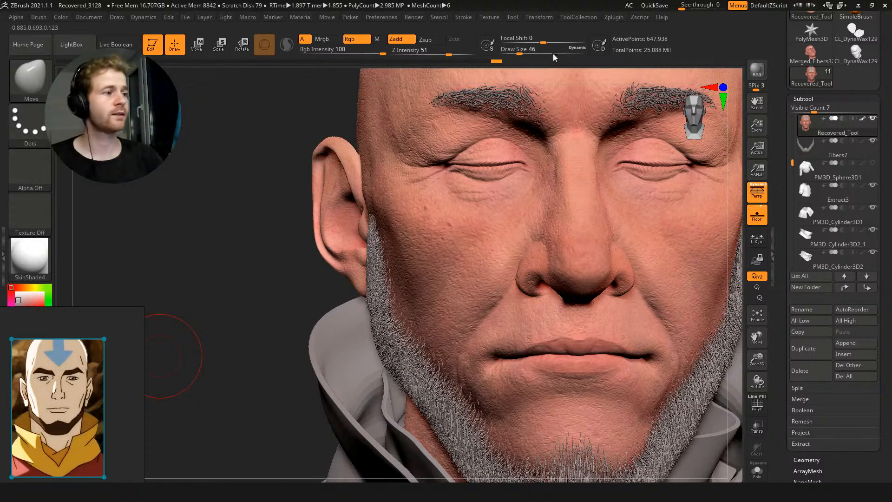
key(s)
drag(521, 225, 523, 225)
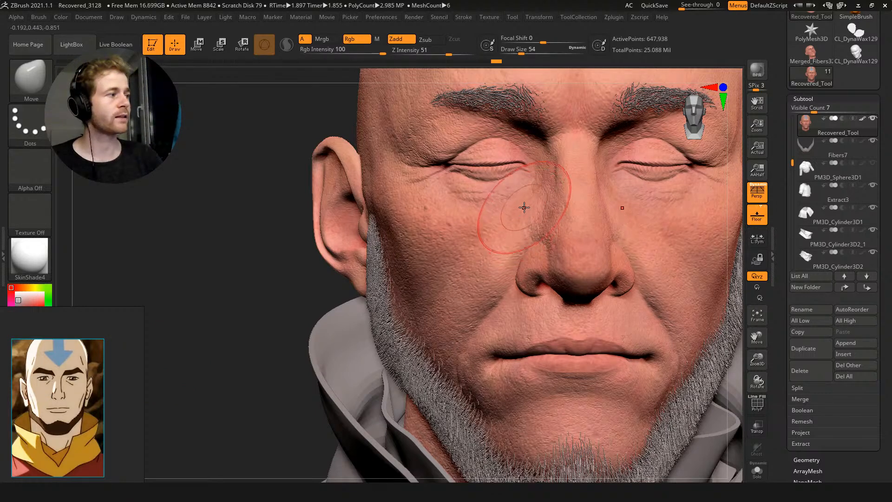
key(s)
drag(496, 240, 498, 240)
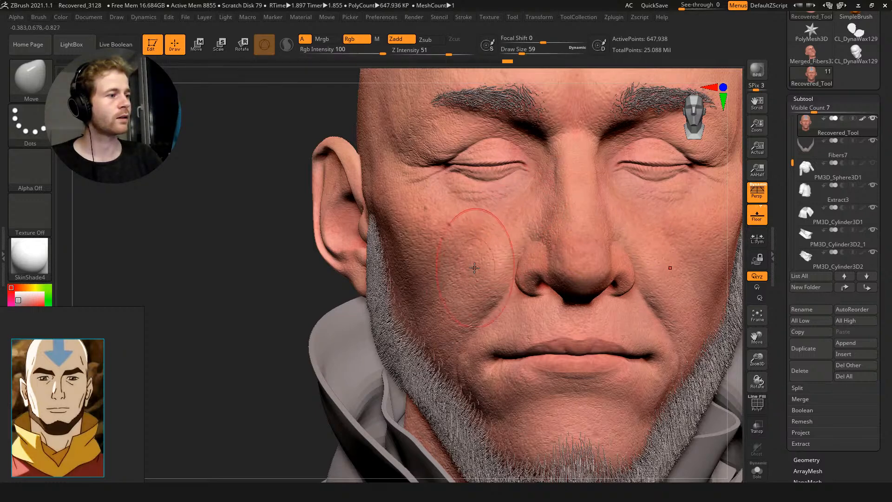
key(f)
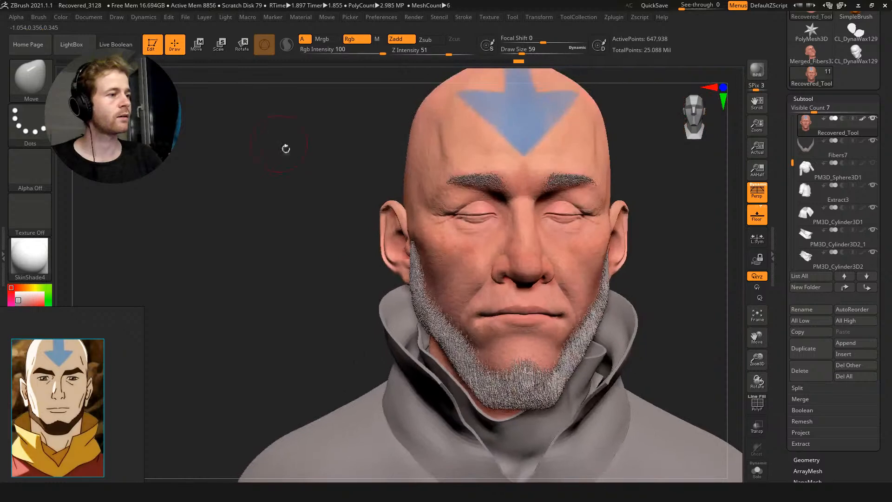
Undo and redo the last two Move strokes to compare the face before and after, and set the draw size to 37
key(ctrl)
key(ctrl+z)
key(ctrl+z)
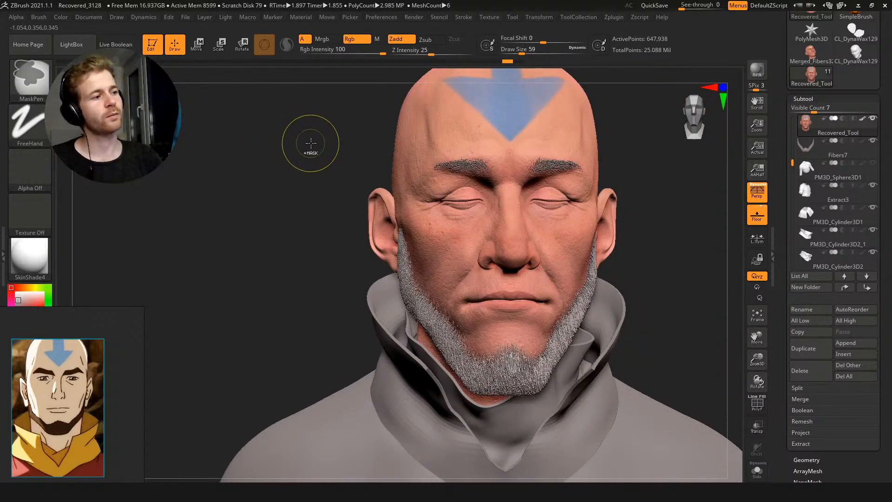
key(ctrl+shift+z)
key(ctrl+shift+z)
key(s)
click(491, 224)
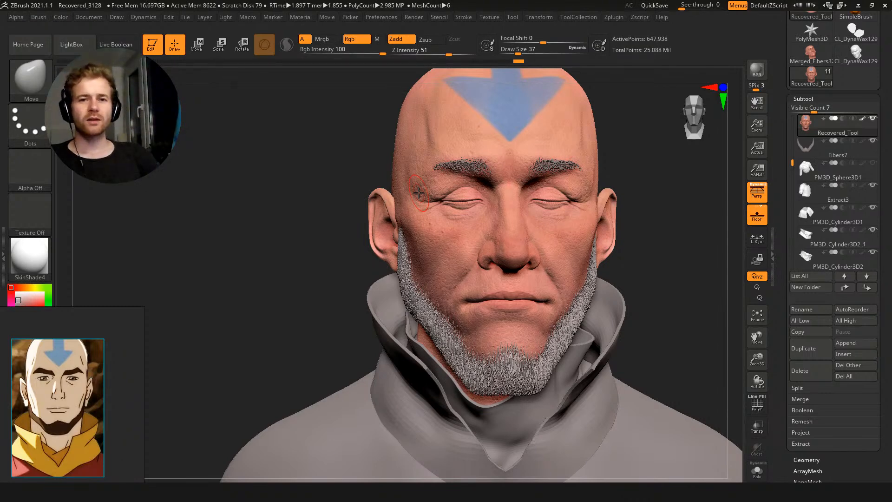
Select the PM3D_Sphere3D1 subtool, switch to the low-poly CL_DynaWax129_002 head tool, and set the draw size to 167
click(810, 170)
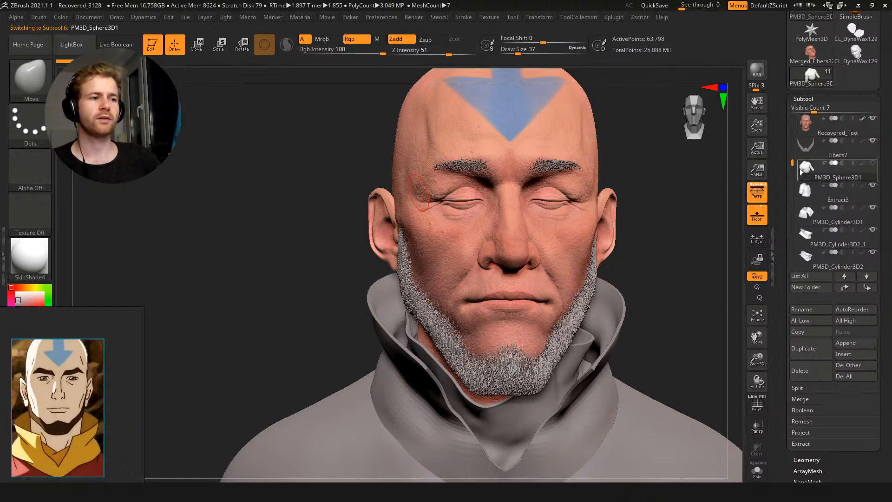
click(855, 56)
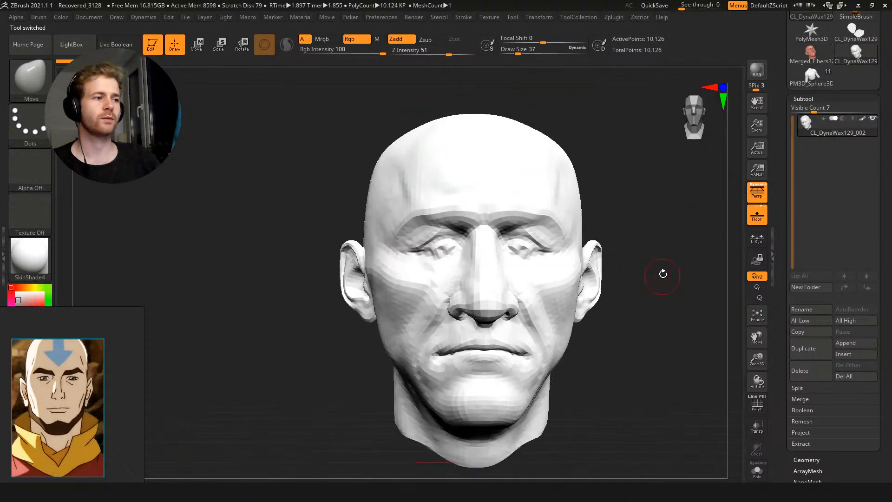
key(s)
drag(464, 214, 482, 215)
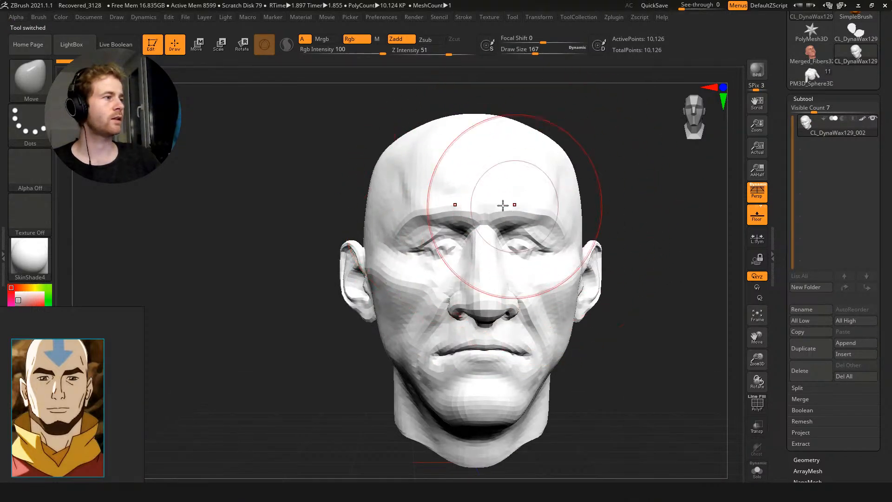
Set up the Standard brush with the Color Spray stroke and Alpha 07
key(b)
key(s)
key(t)
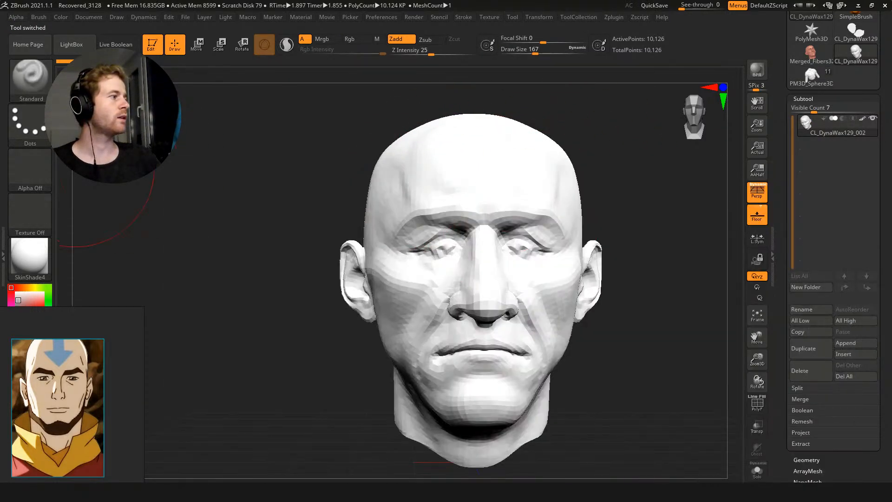
click(29, 165)
click(31, 125)
click(221, 135)
click(28, 164)
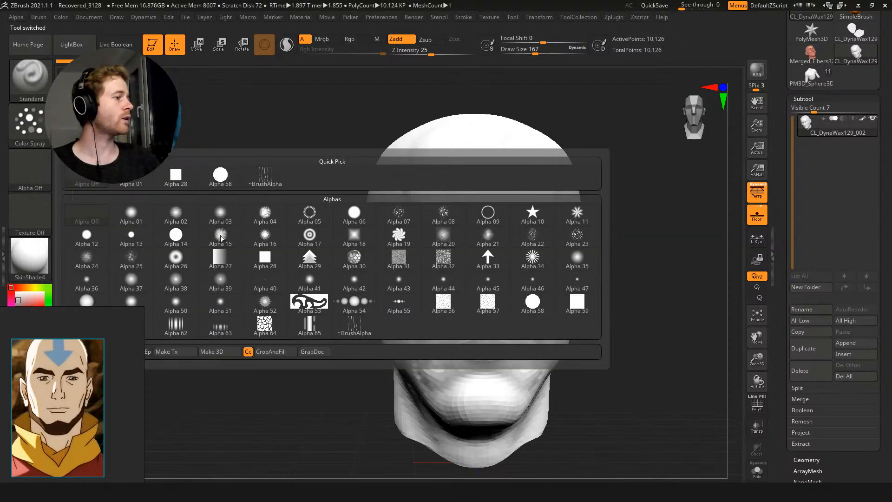
click(399, 217)
Subdivide the low-poly head three times
key(ctrl+d)
key(ctrl+d)
key(ctrl+d)
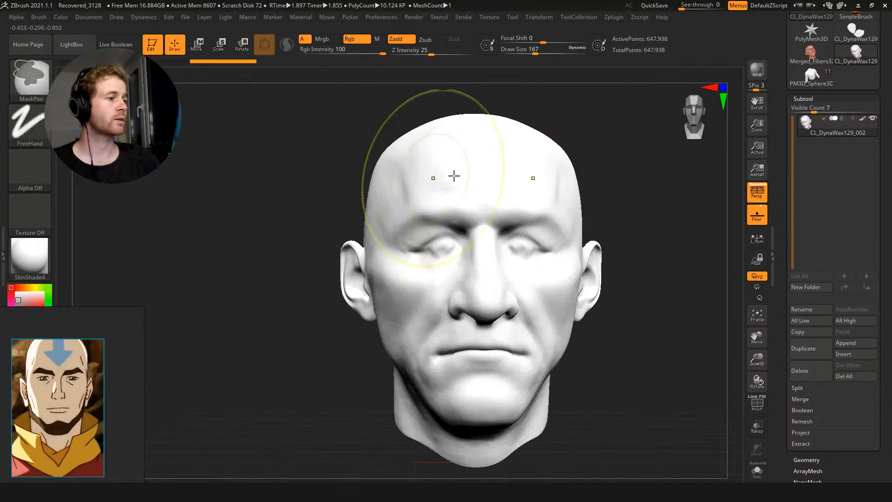
Turn off Zadd, enable Rgb, and spray mottled skin colour over the forehead, cheeks and lower face
click(399, 40)
click(350, 39)
mouse_move(548, 199)
mouse_down()
mouse_move(465, 168)
mouse_move(494, 271)
mouse_move(590, 324)
mouse_move(611, 261)
mouse_up()
alt+drag(414, 131, 446, 177)
alt+drag(596, 205, 618, 149)
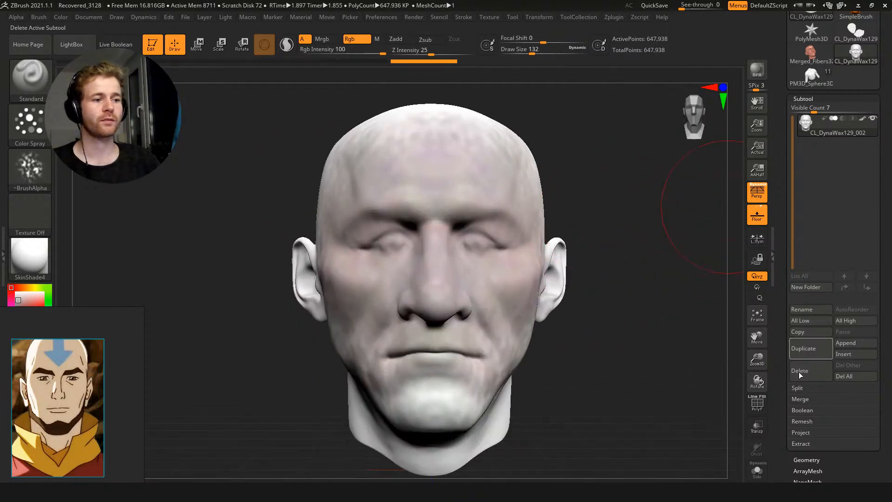
Delete the painted head's lower subdivision levels and duplicate its subtool
click(807, 459)
click(811, 142)
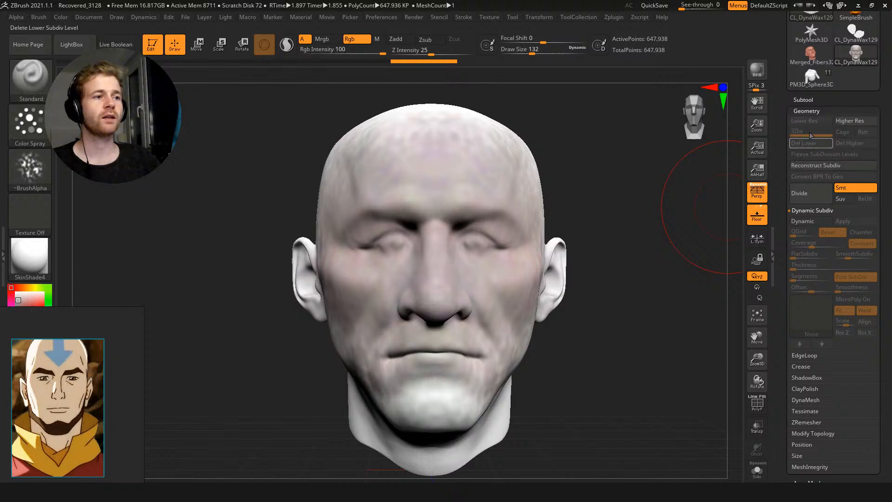
click(803, 100)
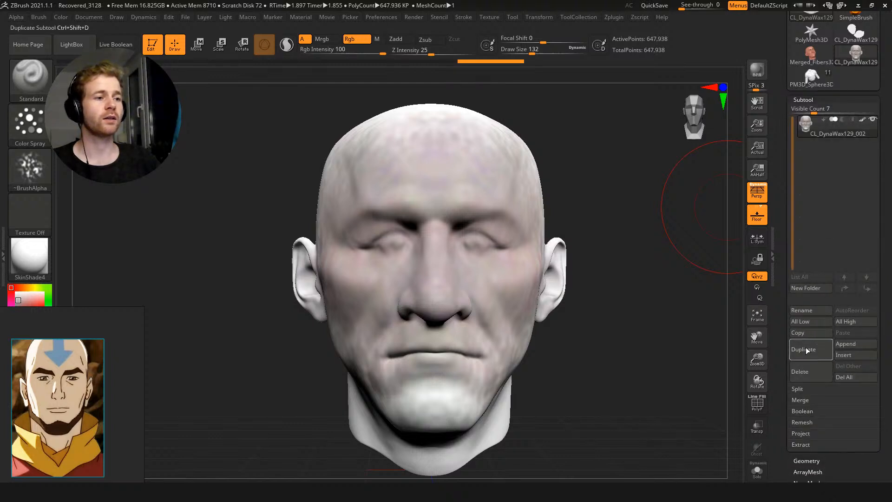
click(806, 351)
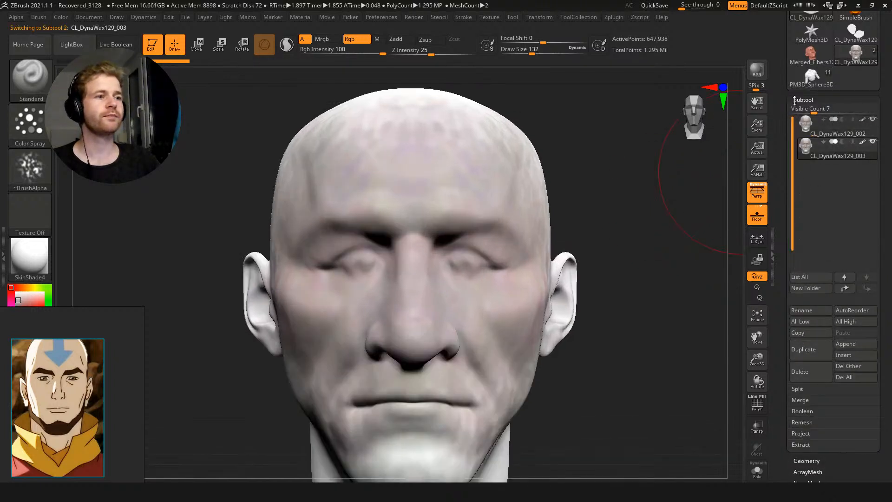
Remesh the duplicated head with ZRemesher
click(794, 100)
click(808, 111)
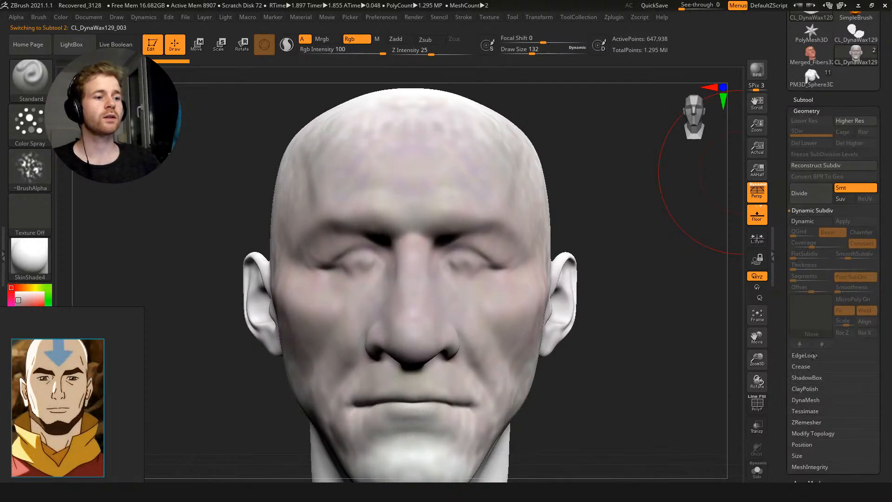
click(807, 422)
click(811, 304)
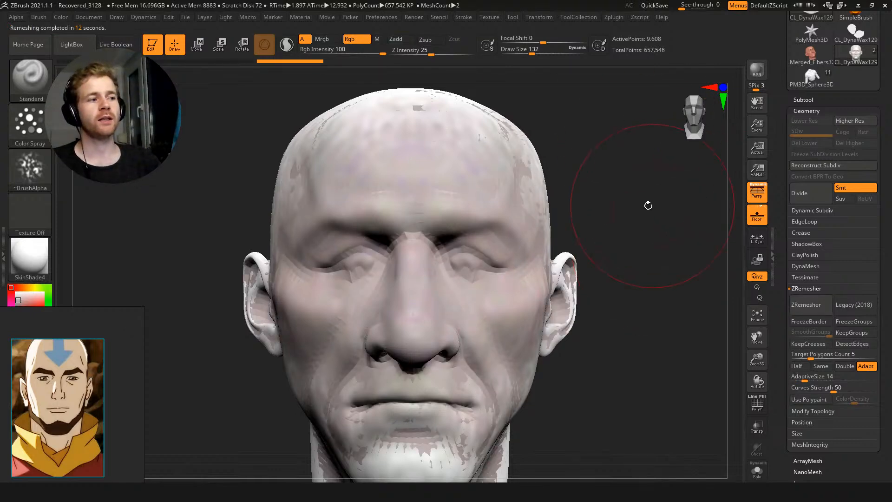
Isolate the remeshed head in Solo mode, frame it, and subdivide it three times to level 4
key(ctrl+q)
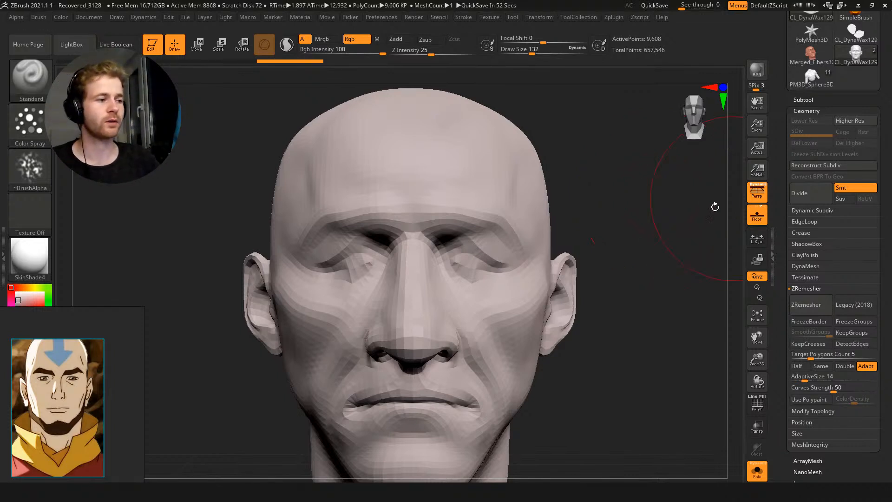
key(f)
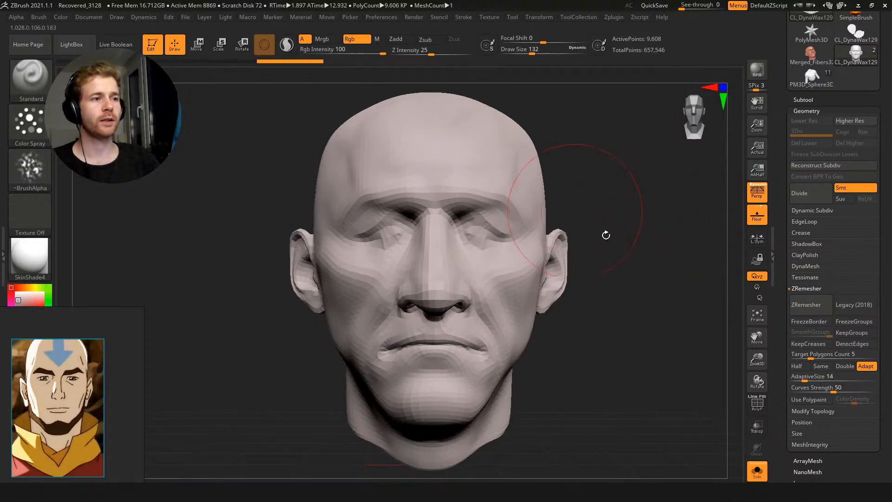
key(ctrl+d)
key(ctrl+d)
key(ctrl+d)
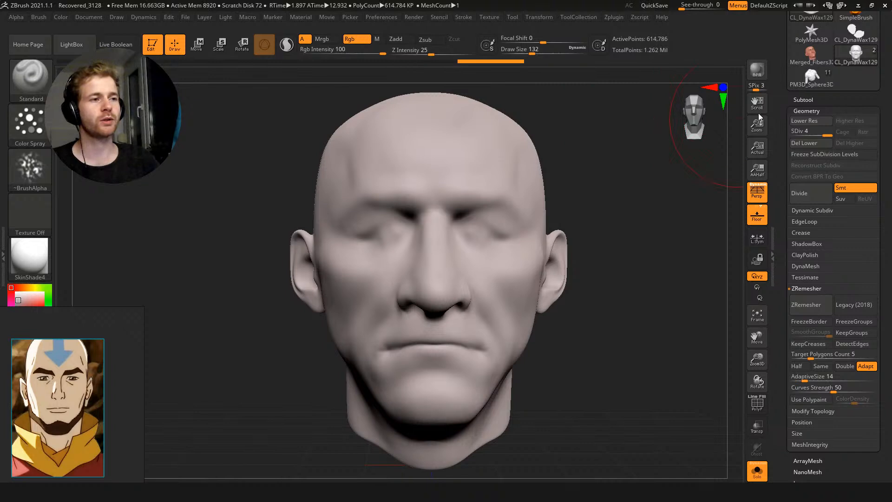
Try projecting the original head's detail and PolyPaint onto the remeshed head with ProjectAll, and undo the projection
click(807, 101)
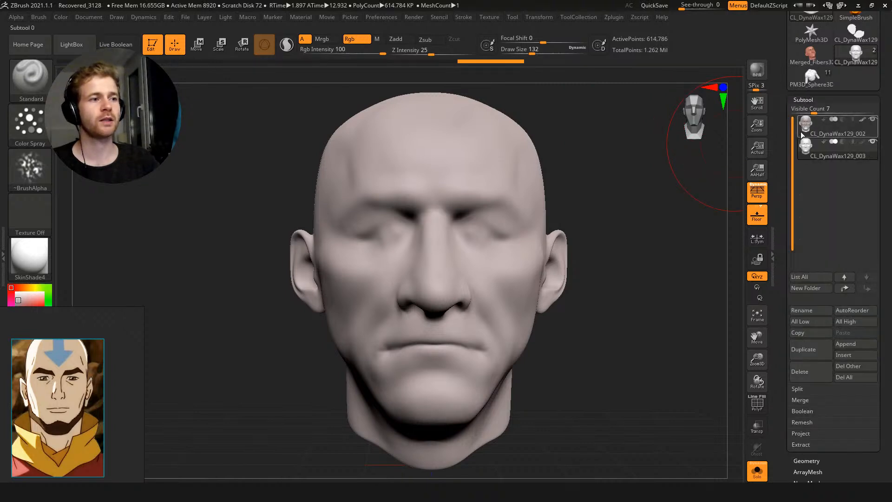
click(802, 437)
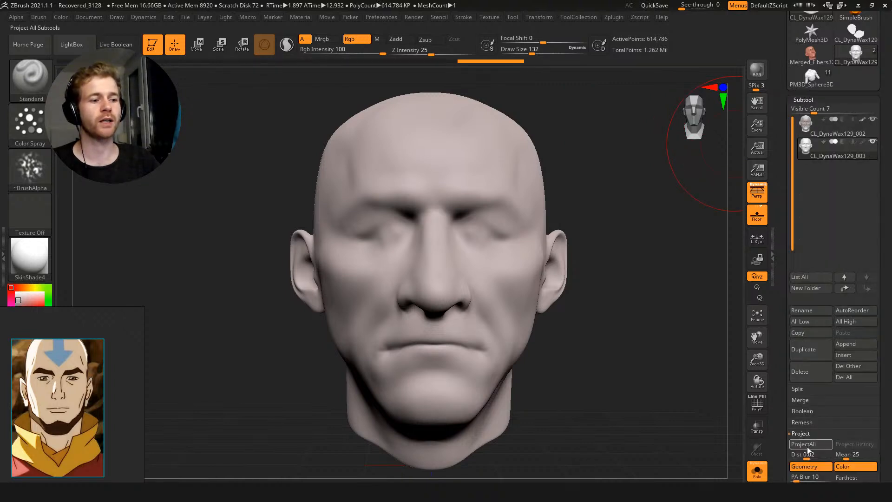
click(789, 446)
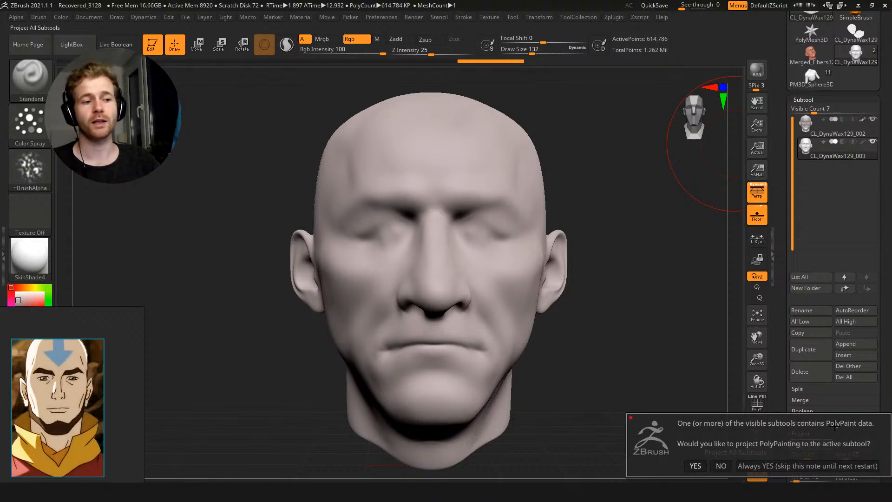
click(696, 465)
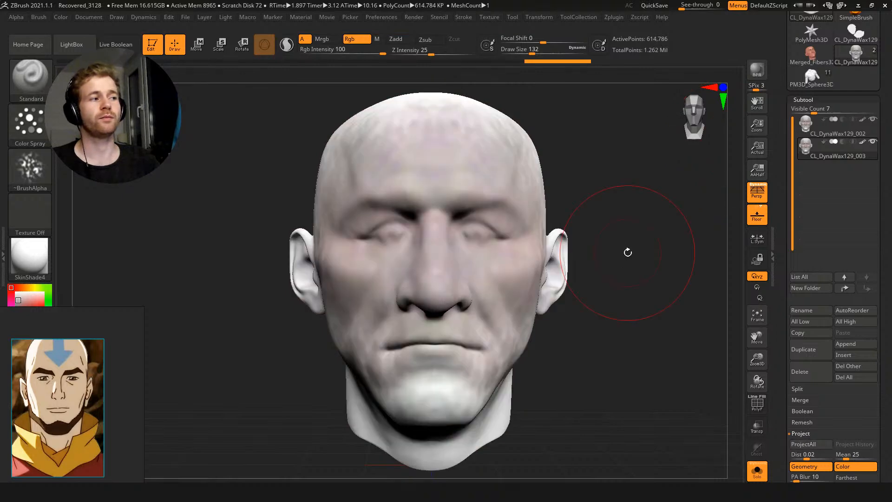
drag(685, 202, 716, 200)
key(ctrl+z)
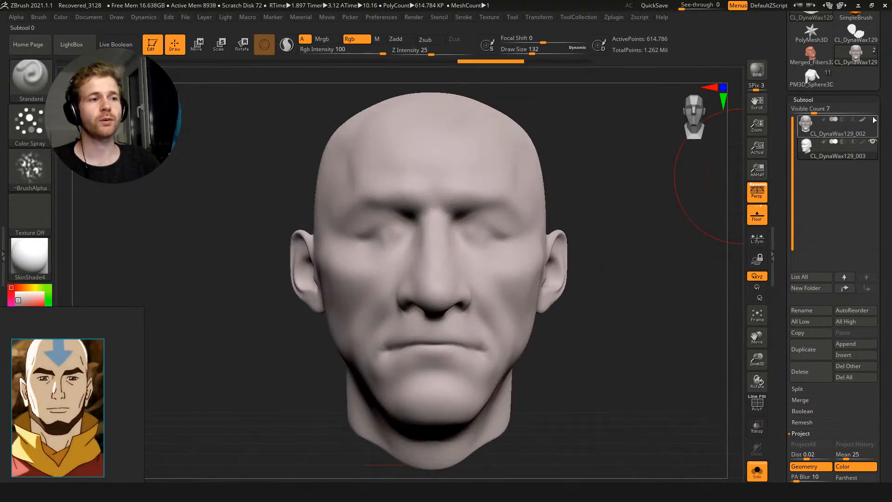
Store a morph target for the subdivided remeshed head
click(838, 99)
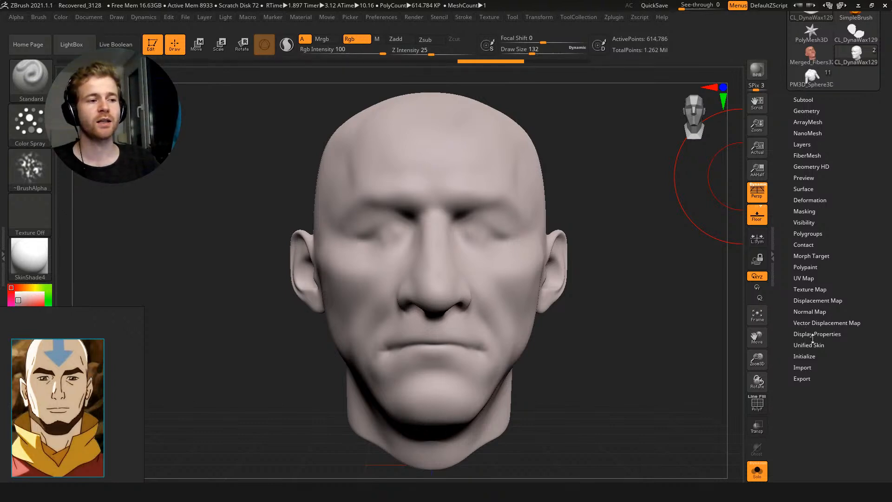
click(812, 256)
click(813, 265)
click(811, 256)
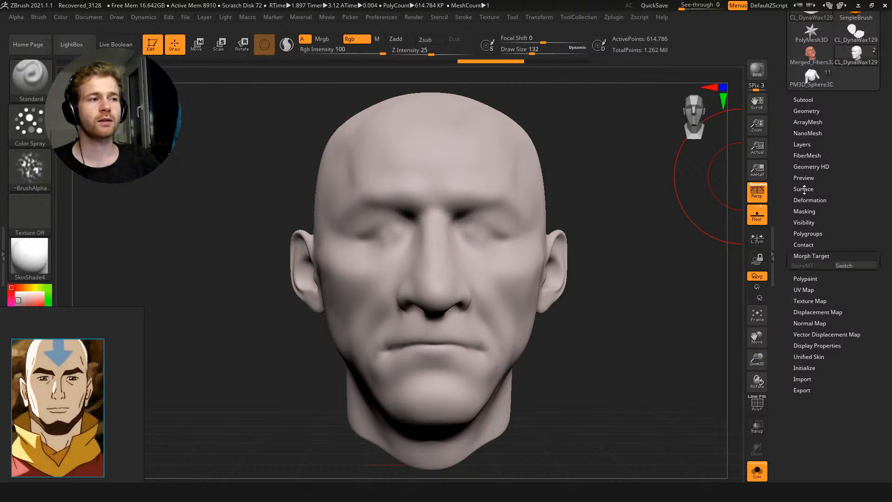
Project the original head's detail and PolyPaint onto the remeshed head with ProjectAll, and check the side of the face
click(803, 100)
click(811, 445)
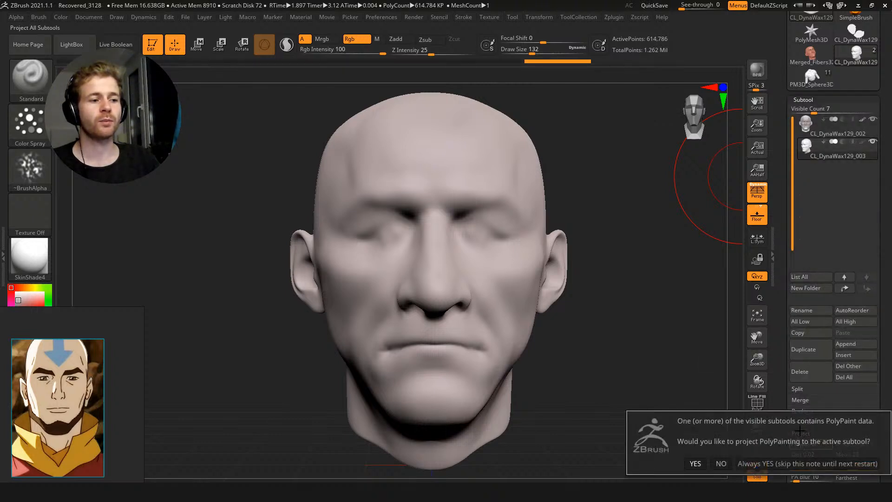
click(696, 463)
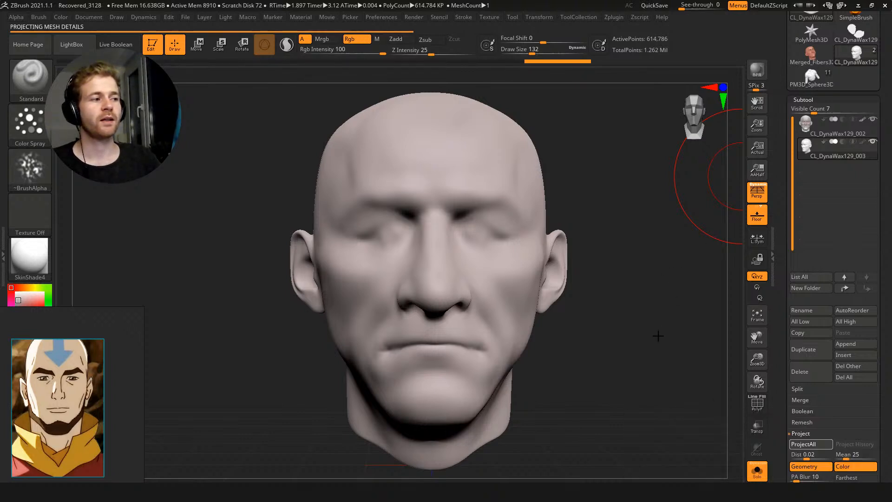
drag(657, 309, 630, 311)
key(shift+f)
key(shift+f)
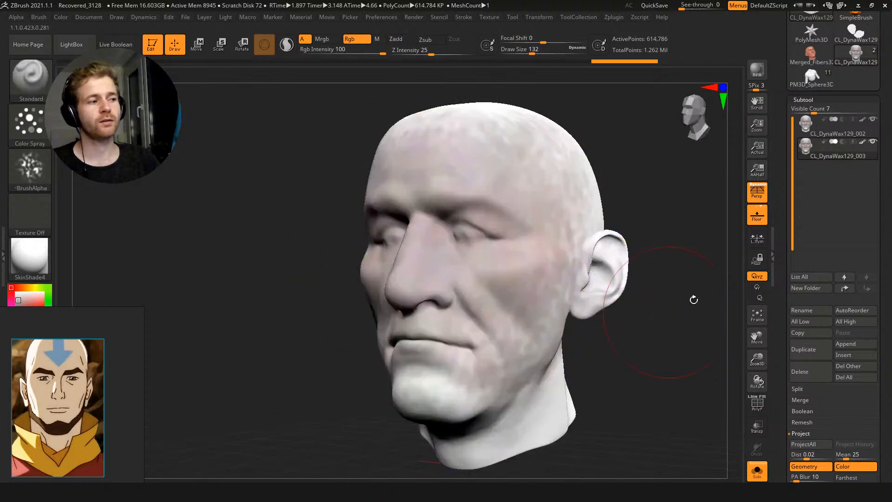
Test the Morph slider on the projected head and switch to its stored morph target
click(799, 97)
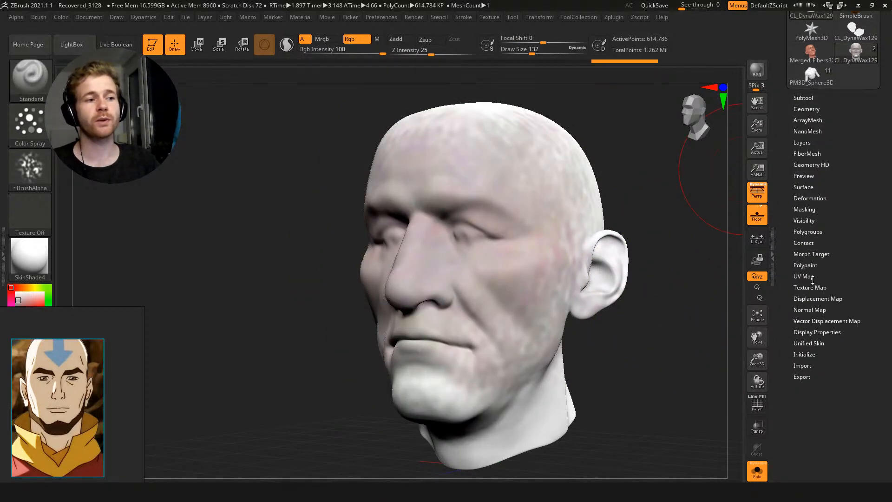
click(810, 254)
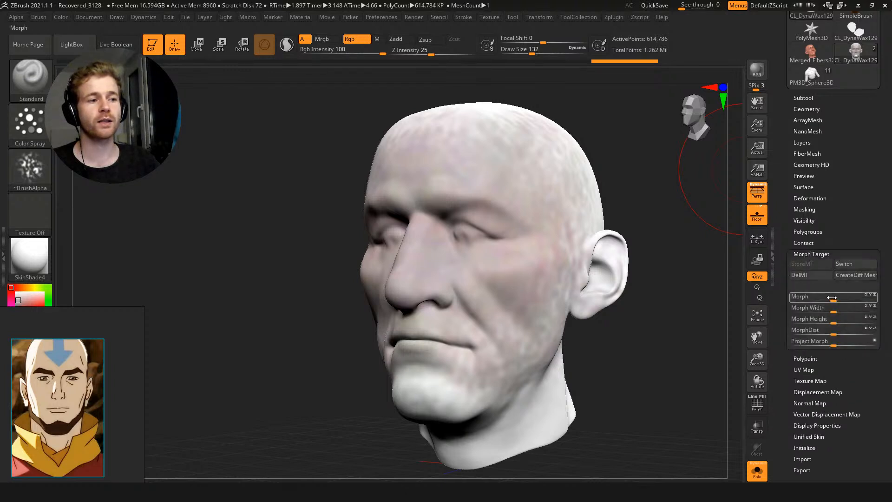
drag(834, 299, 872, 301)
click(848, 264)
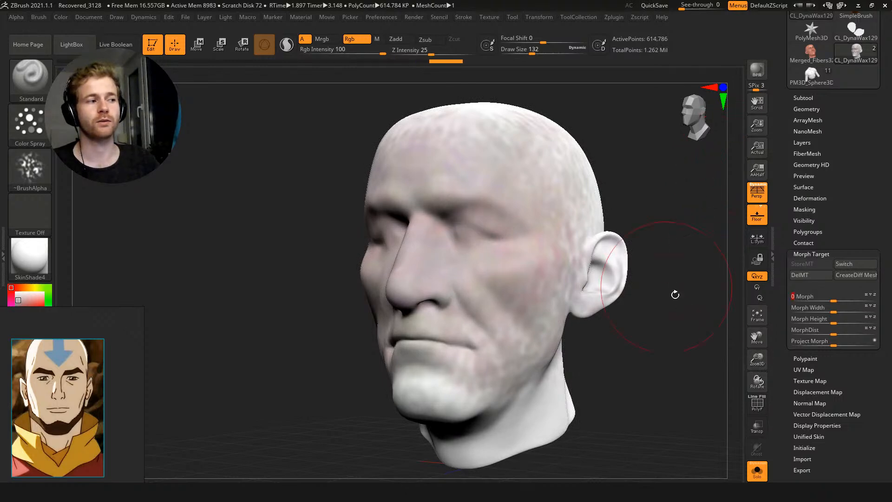
Try the Morph brush on the projected head's face, undo the change, and turn off the brush's Rgb colour
key(b)
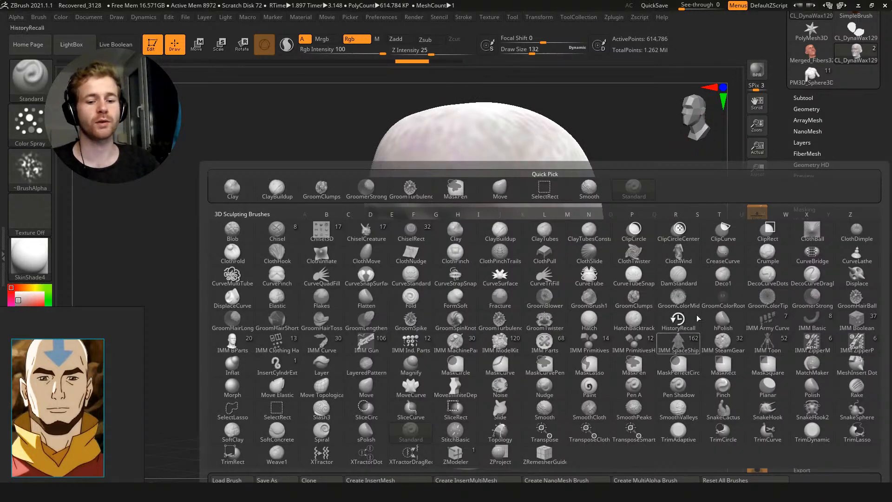
key(m)
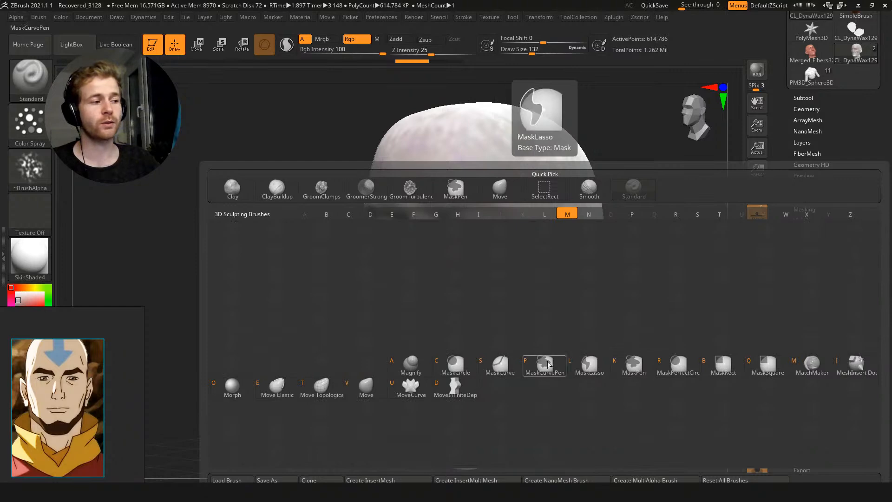
key(o)
key(s)
mouse_move(518, 266)
mouse_down()
mouse_move(534, 266)
mouse_move(480, 242)
mouse_move(440, 240)
mouse_move(593, 244)
mouse_move(544, 301)
mouse_move(439, 366)
mouse_up()
key(ctrl+z)
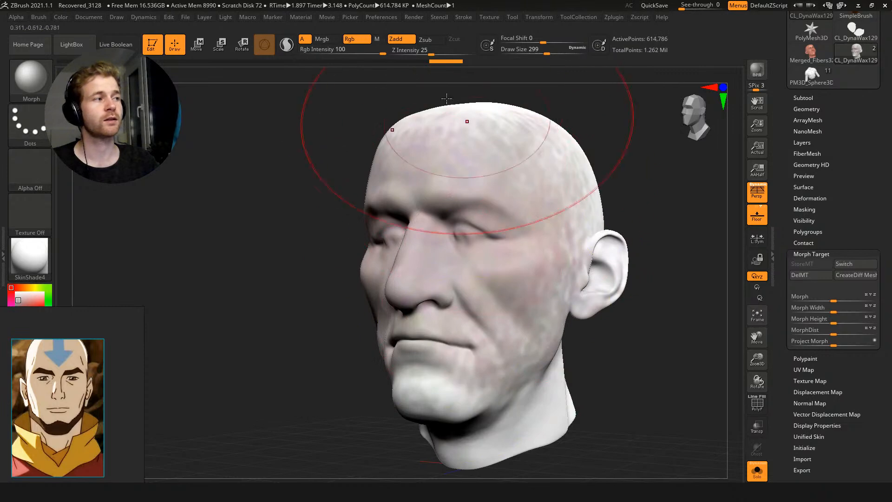
click(357, 39)
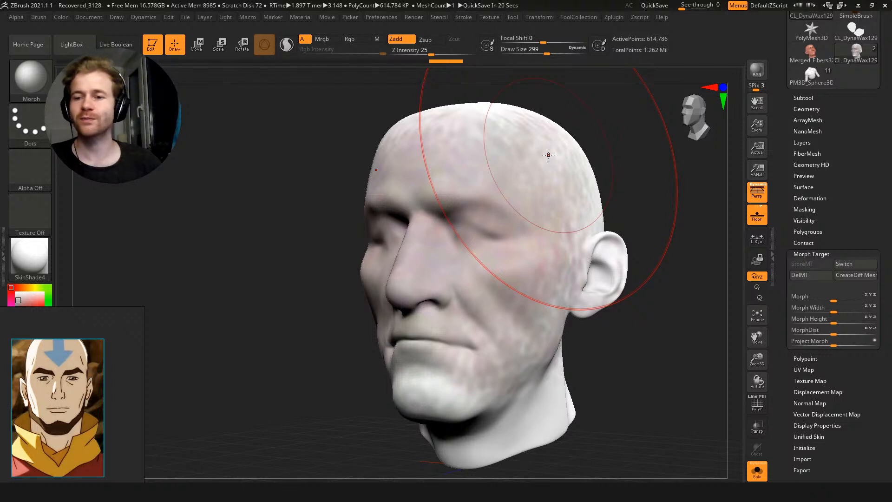
Switch back to the bearded Aang bust and activate the Move brush
click(811, 74)
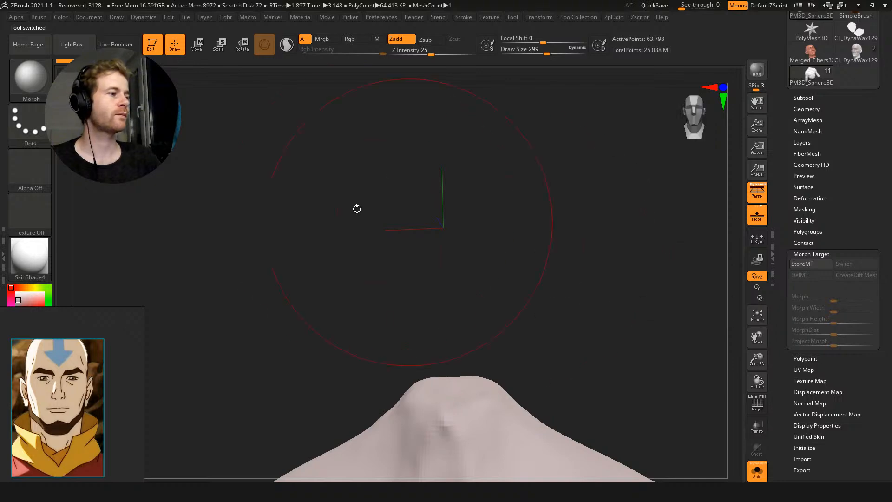
key(b)
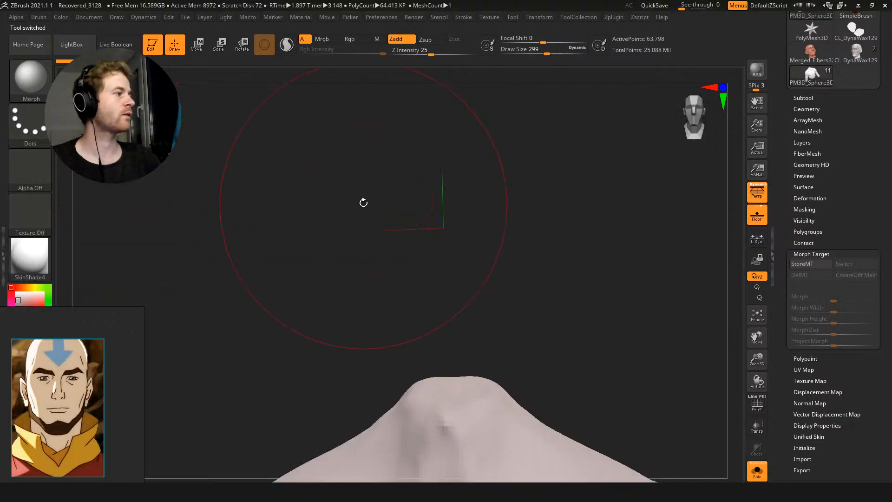
key(b)
key(m)
key(v)
key(ctrl+s)
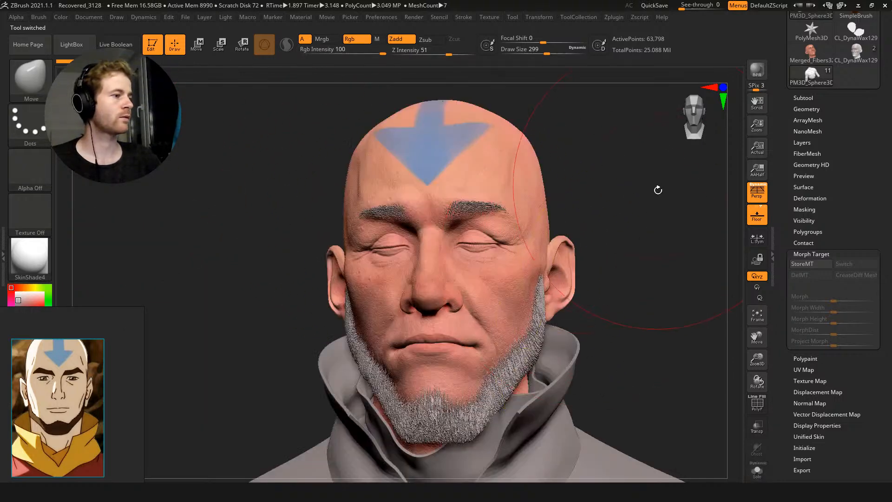
key(f)
key(f)
alt+drag(558, 242, 478, 216)
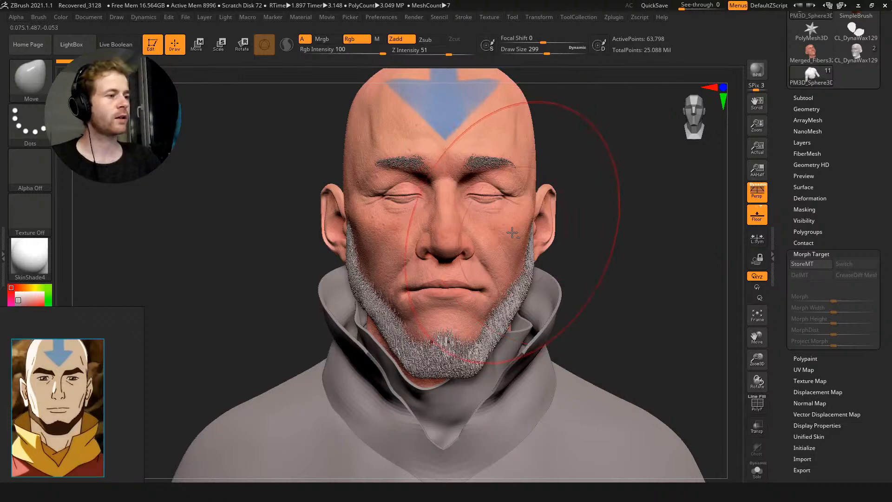
Activate the head subtool, set the draw size to 104, and raise the head to its highest subdivision level
alt+click(505, 229)
alt+drag(641, 246, 651, 282)
key(s)
drag(484, 191, 465, 191)
alt+drag(674, 213, 650, 268)
alt+drag(669, 186, 668, 275)
key(d)
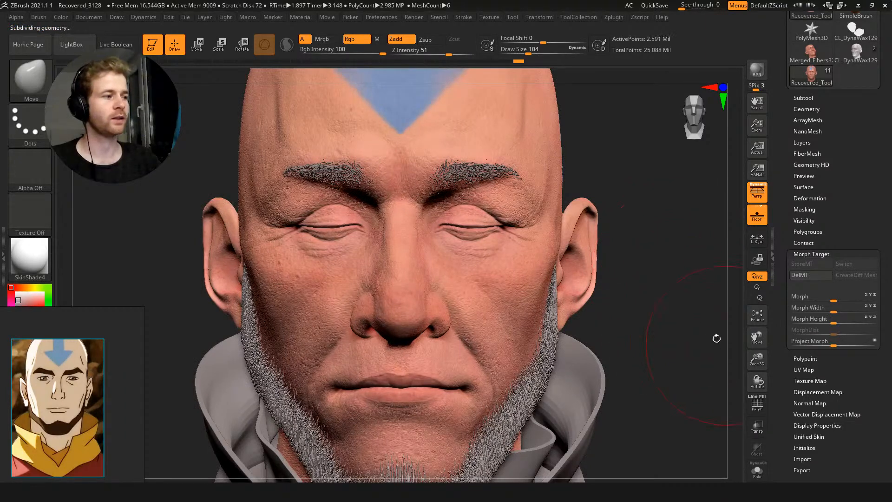
Adjust the head's PolyPaint colours by setting Red Intensity to about -0.106, and apply the change
click(805, 358)
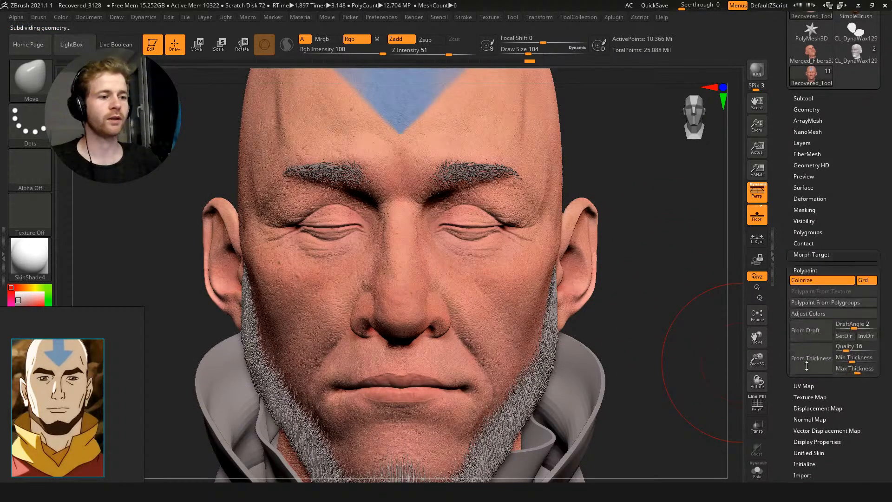
click(816, 311)
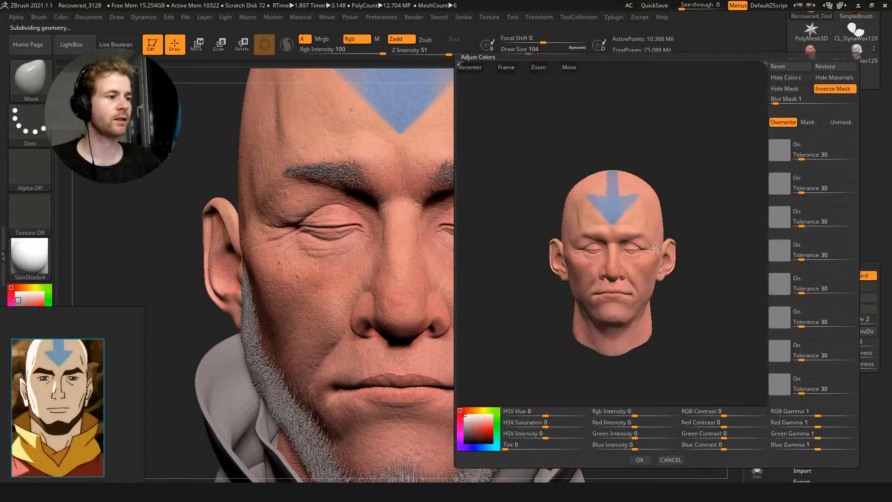
scroll(704, 278, up, 3)
drag(731, 190, 726, 158)
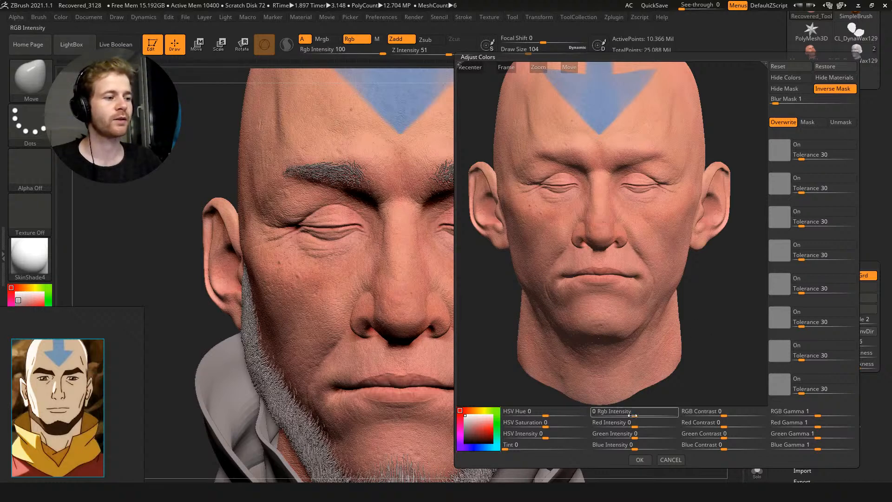
drag(633, 424, 621, 428)
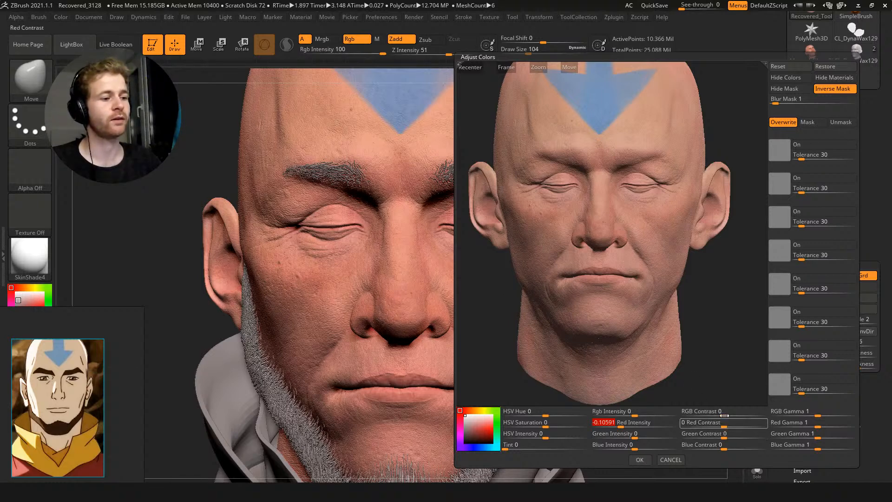
click(640, 459)
mouse_move(656, 312)
mouse_down()
mouse_move(661, 307)
mouse_move(649, 313)
mouse_move(653, 328)
mouse_up()
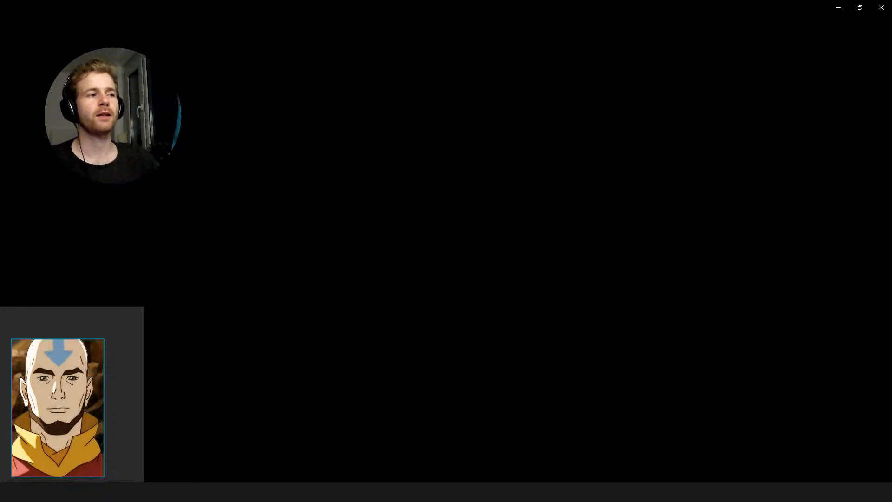
click(883, 6)
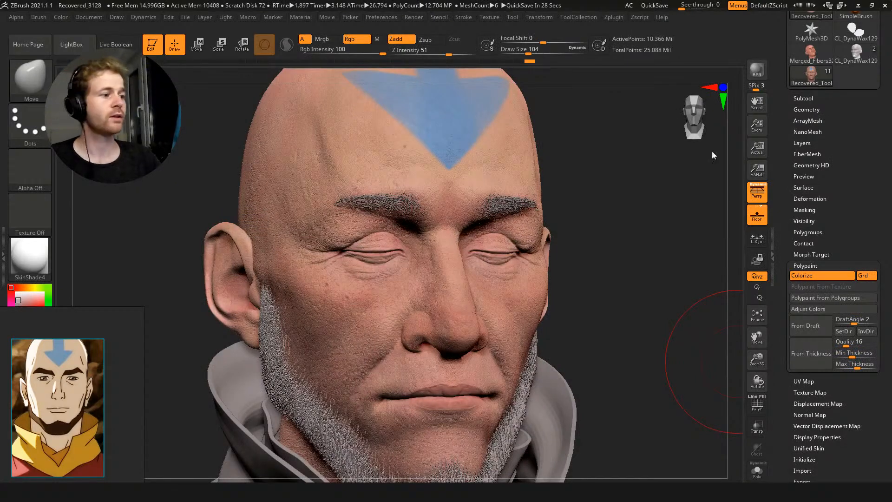
Set the draw size to 20 and save the project
drag(589, 232, 625, 156)
key(s)
drag(440, 298, 421, 298)
key(ctrl)
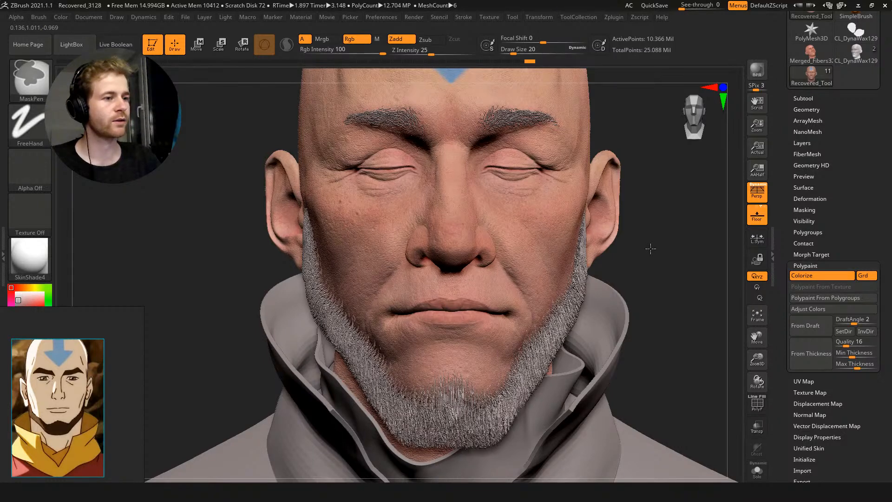
key(ctrl+s)
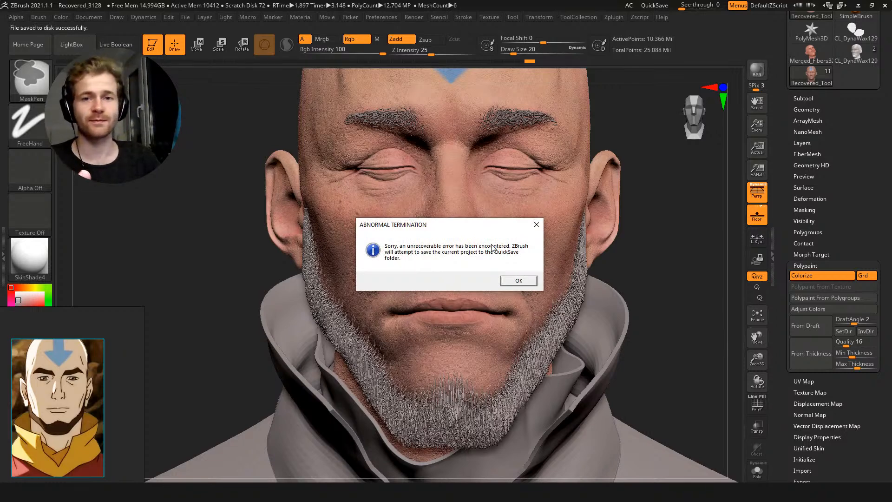
Dismiss the crash error and the blank startup note, and load the DynaWax128 sphere project
click(516, 282)
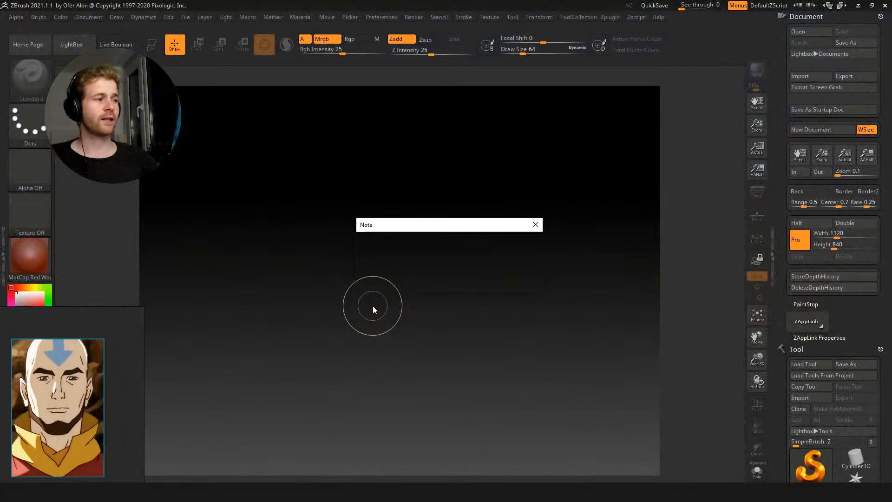
drag(490, 224, 481, 192)
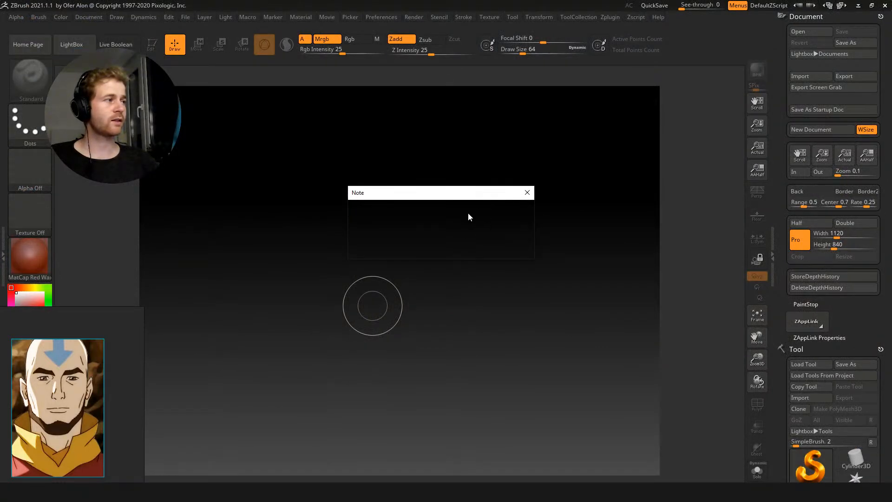
click(528, 193)
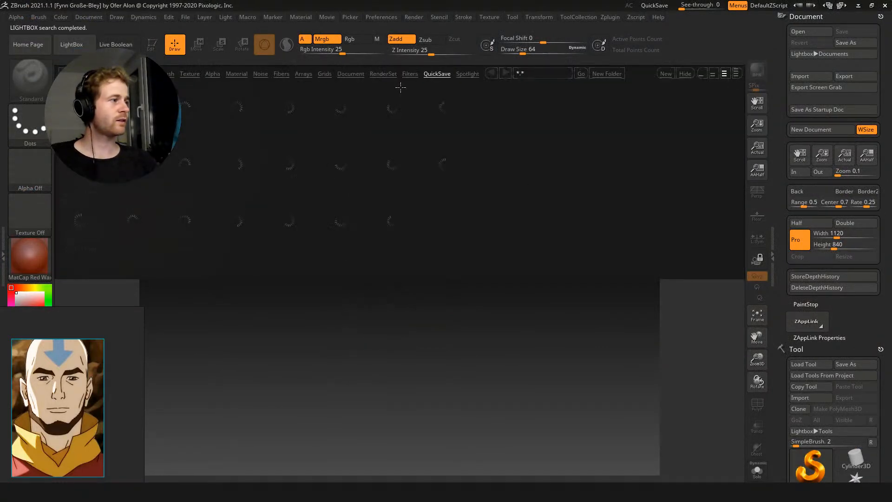
click(445, 170)
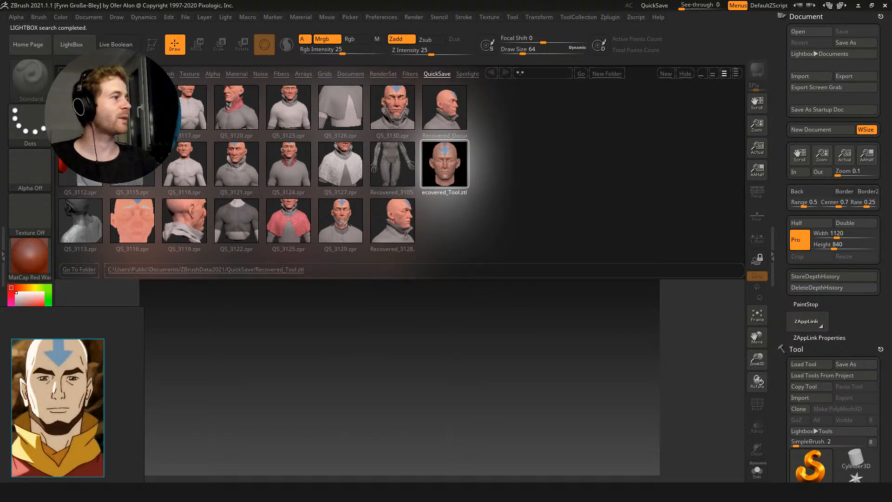
double_click(437, 171)
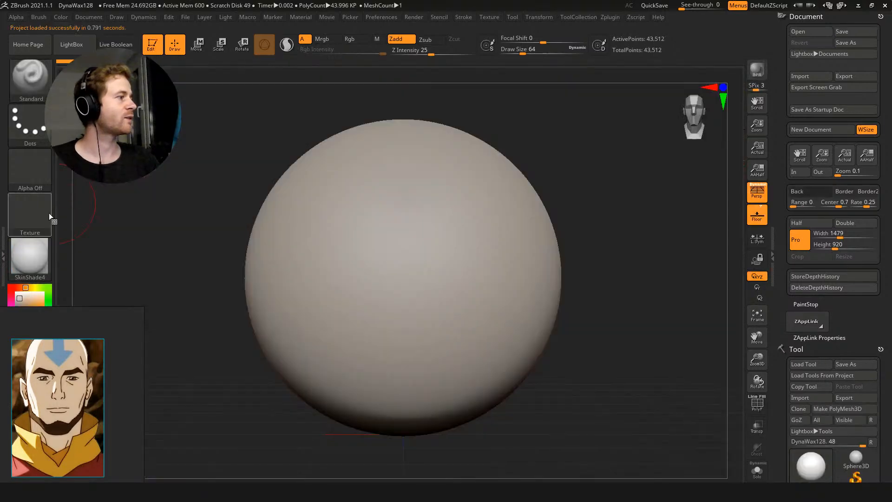
Load the bust from Recovered_Tool.ztl in the QuickSave files
click(28, 202)
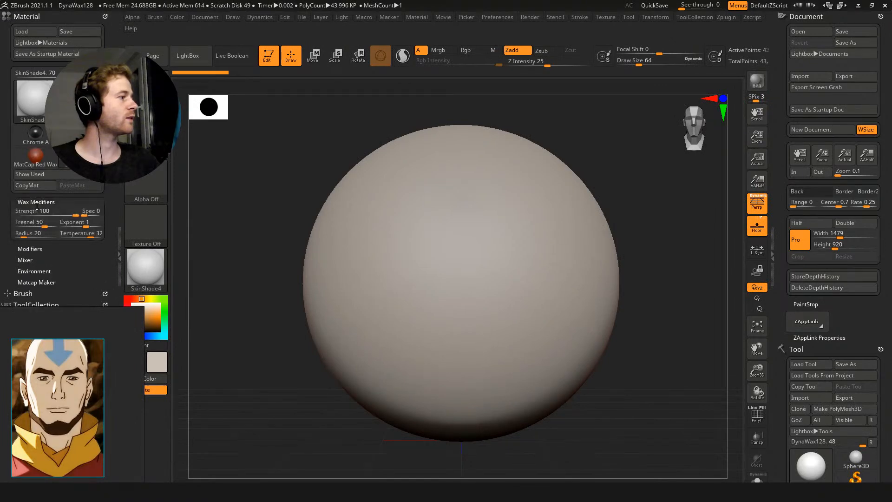
click(120, 254)
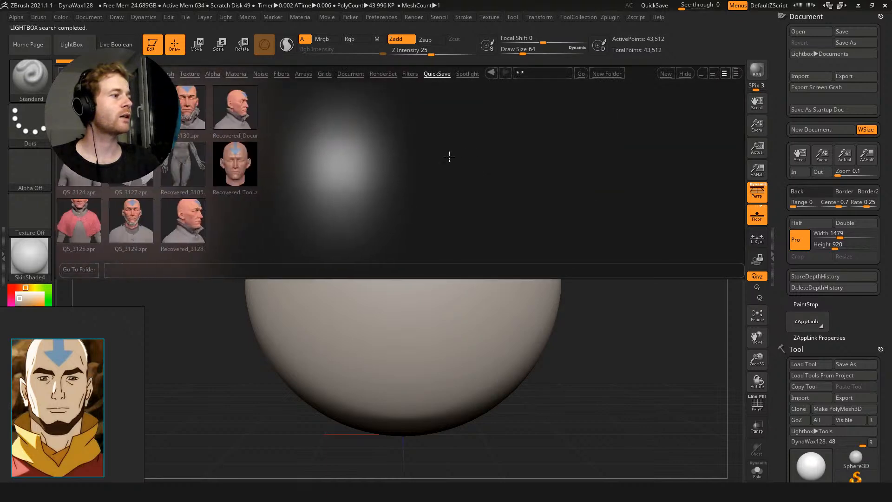
double_click(248, 169)
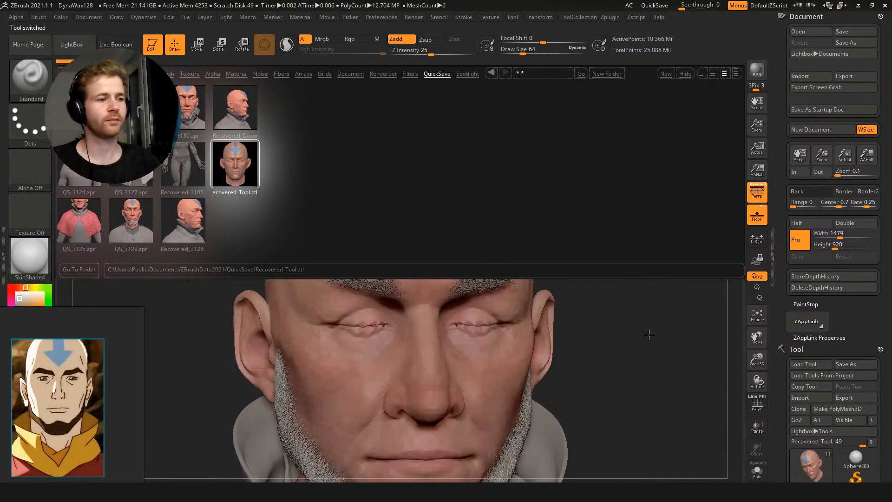
mouse_move(630, 323)
alt+mouse_down()
mouse_move(644, 224)
mouse_move(624, 183)
mouse_move(486, 157)
alt+mouse_up()
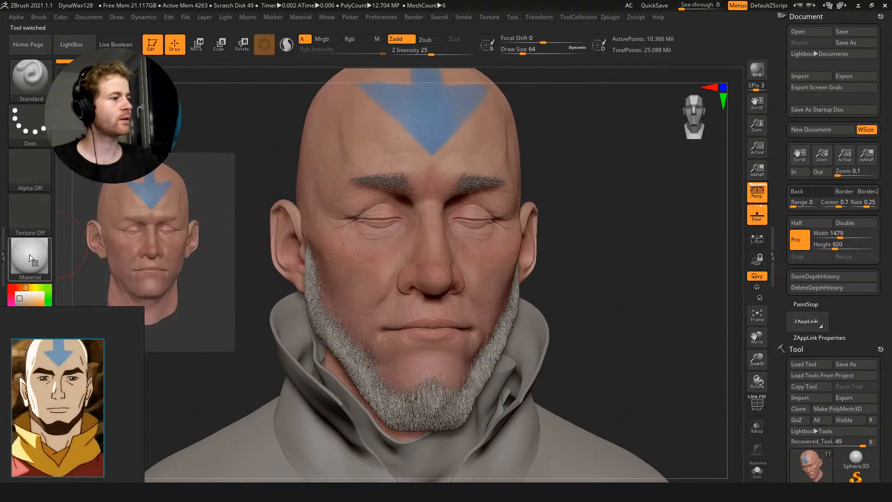
Set the SkinShade4 material's wax strength to 23
click(4, 256)
click(32, 201)
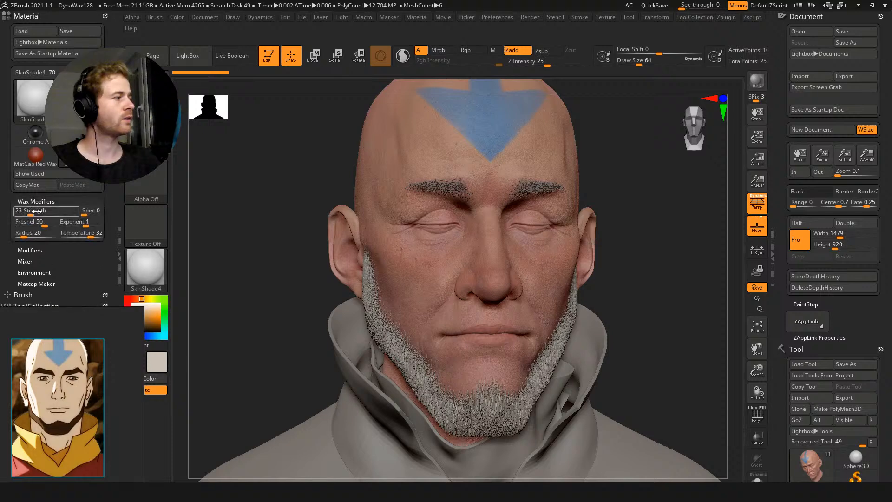
click(33, 202)
click(120, 222)
double_click(122, 222)
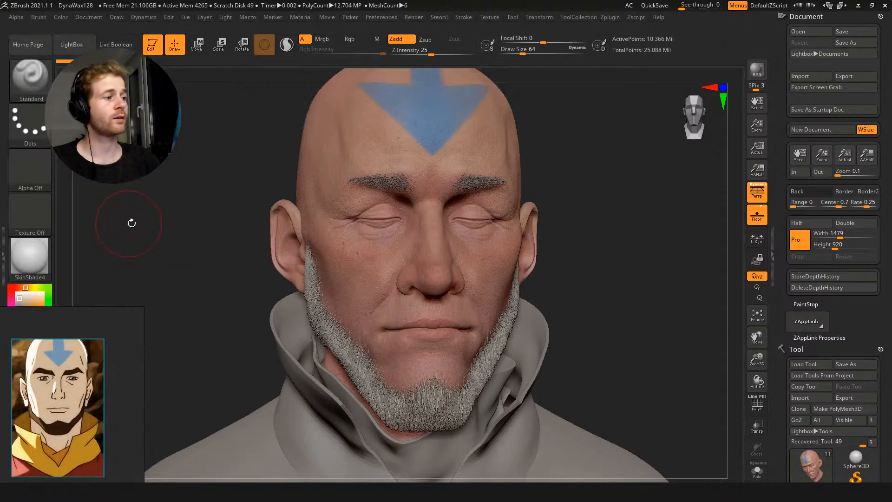
Try masking the lips, undo the mask, and lower the head by three subdivision levels
mouse_move(220, 191)
alt+mouse_down()
mouse_move(223, 215)
mouse_move(188, 161)
mouse_move(199, 149)
mouse_move(201, 165)
mouse_move(219, 124)
mouse_move(235, 184)
mouse_move(247, 184)
mouse_move(246, 171)
mouse_move(225, 173)
mouse_move(229, 168)
mouse_move(247, 205)
mouse_move(229, 110)
mouse_move(240, 78)
mouse_move(229, 146)
mouse_move(213, 144)
alt+mouse_up()
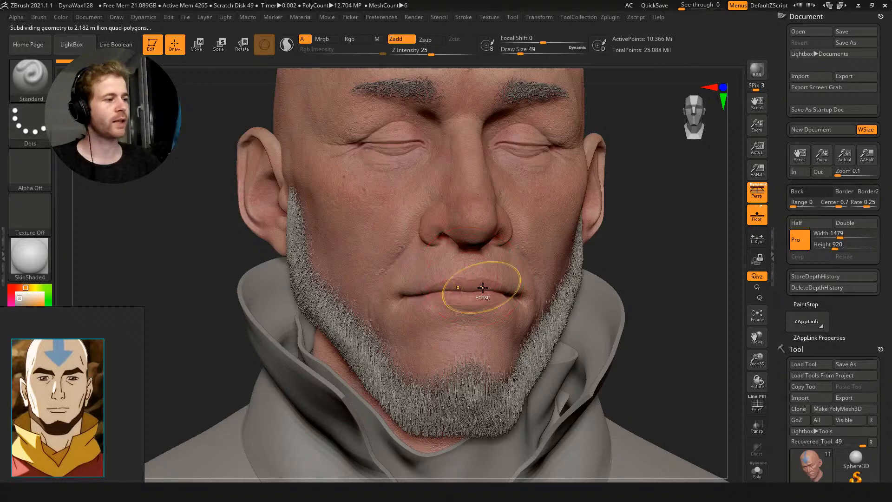
key(ctrl)
ctrl+drag(474, 290, 458, 294)
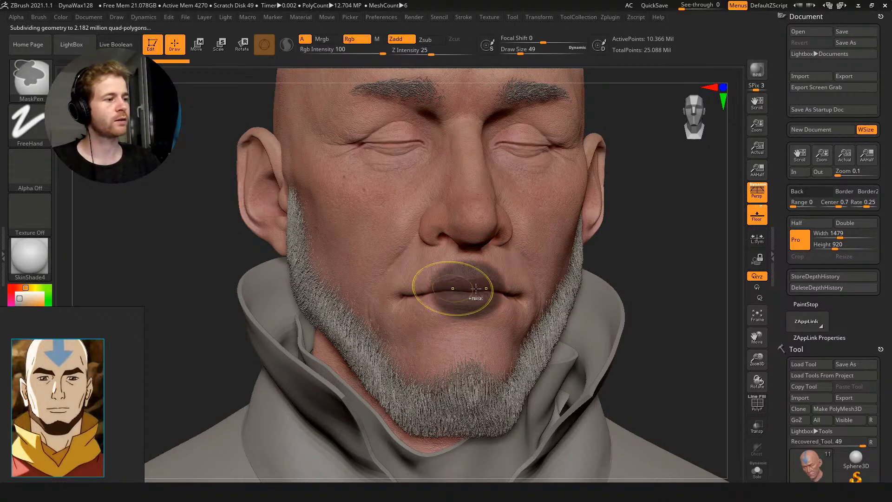
key(ctrl+z)
key(shift)
key(shift+d)
key(shift+d)
key(shift+d)
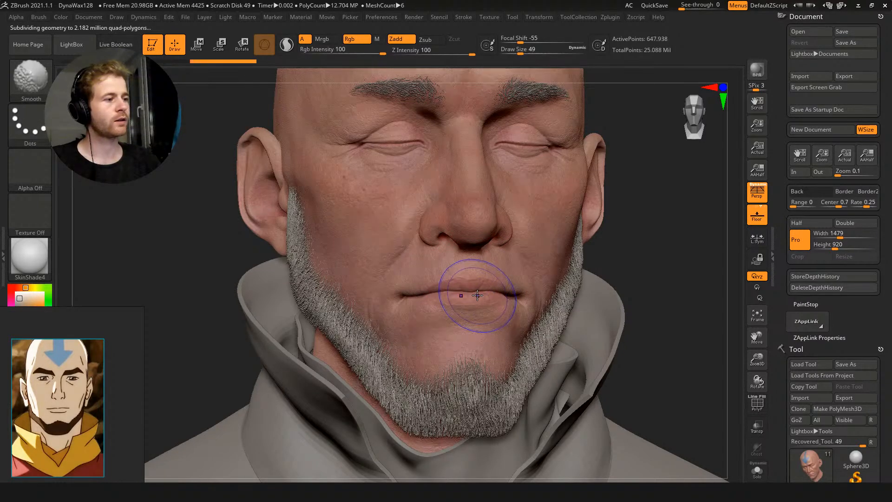
Set the draw size to 25 and paint a mask over the lips
key(s)
drag(485, 293, 434, 295)
key(ctrl)
drag(621, 259, 406, 246)
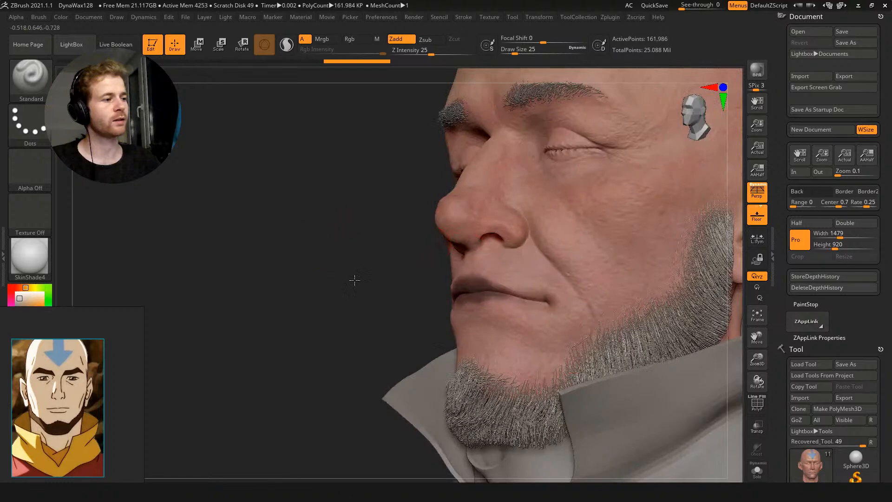
Refine the lip mask around its outline with smaller draw sizes of 17 and 9, undoing a stray stroke
alt+drag(345, 275, 302, 321)
mouse_move(447, 305)
ctrl+mouse_down()
mouse_move(452, 313)
mouse_move(465, 308)
mouse_move(469, 286)
mouse_move(519, 295)
mouse_move(423, 294)
ctrl+mouse_up()
key(ctrl+z)
key(s)
drag(363, 284, 432, 270)
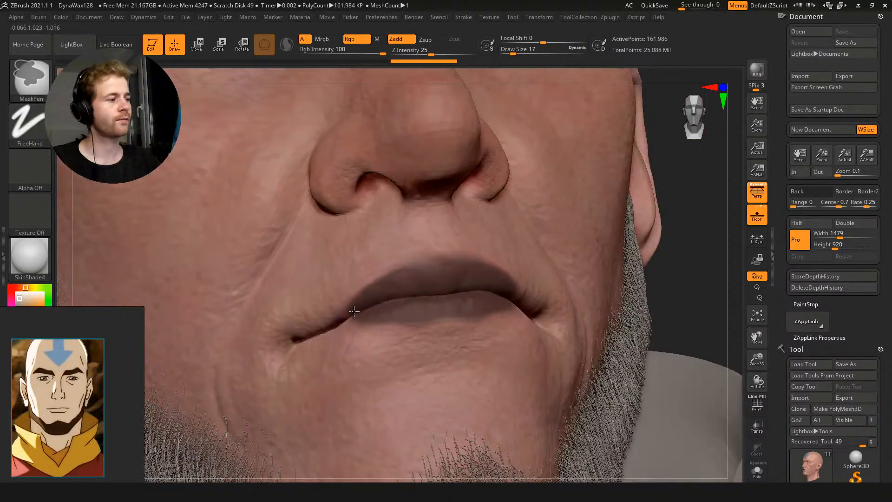
drag(685, 297, 539, 304)
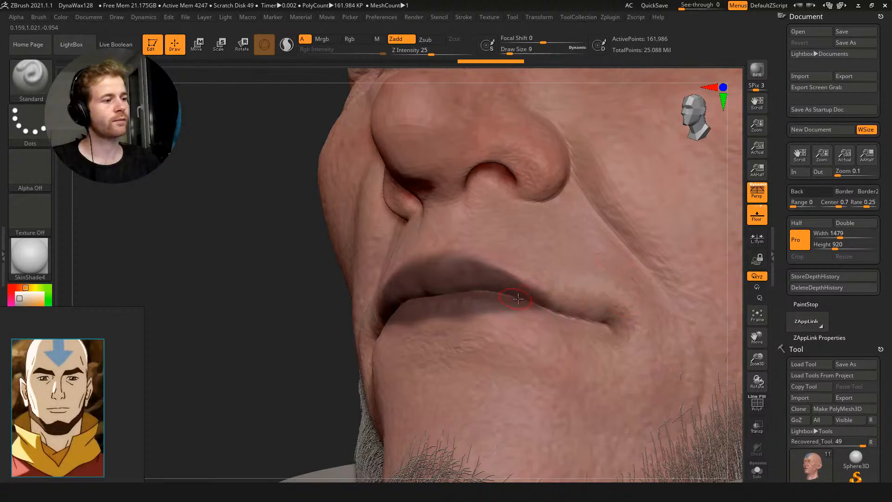
mouse_move(283, 239)
mouse_down()
mouse_move(316, 207)
mouse_move(327, 225)
mouse_move(279, 225)
mouse_up()
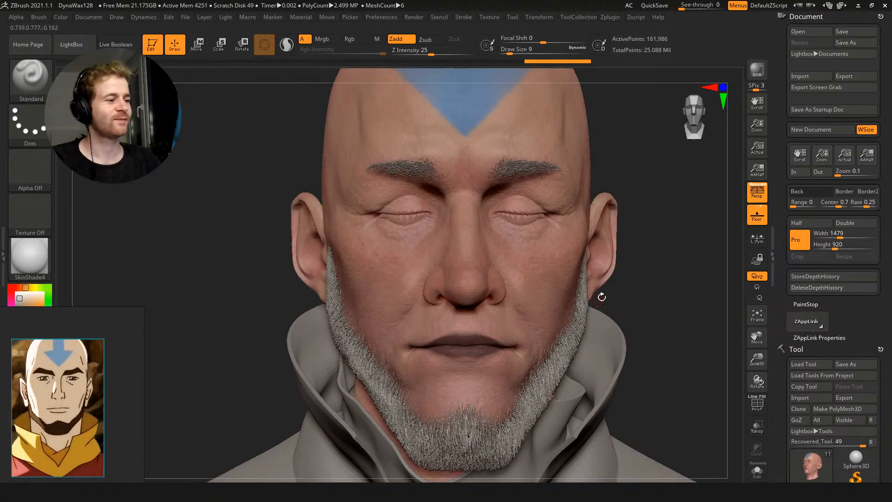
Invert the lip mask, blur its edge with the mask brush at draw size 18, and invert it back
ctrl+click(653, 289)
mouse_move(637, 298)
alt+mouse_down()
mouse_move(634, 266)
mouse_move(625, 312)
mouse_move(607, 305)
alt+mouse_up()
key(s)
key(s)
drag(468, 284, 472, 285)
ctrl+click(475, 310)
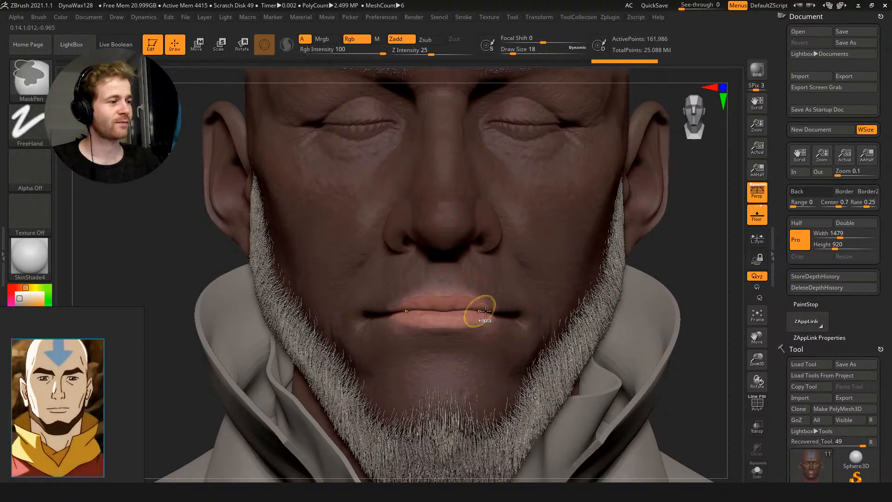
ctrl+click(663, 249)
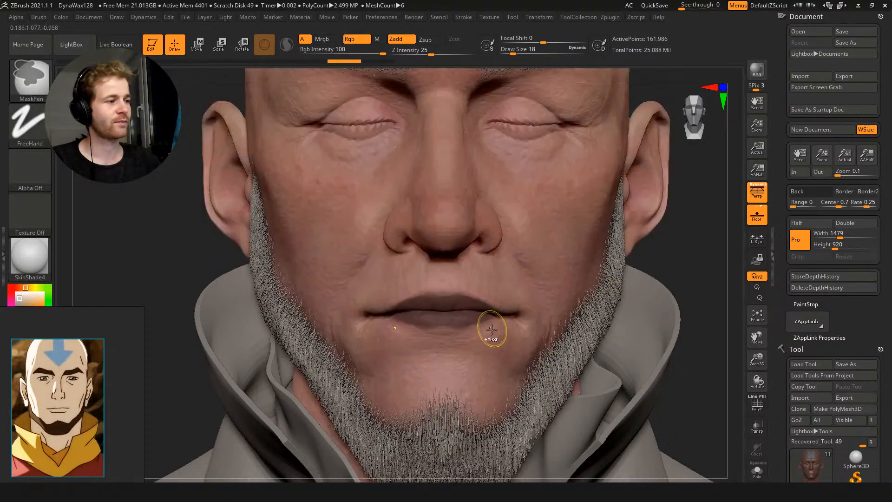
alt+drag(682, 241, 707, 139)
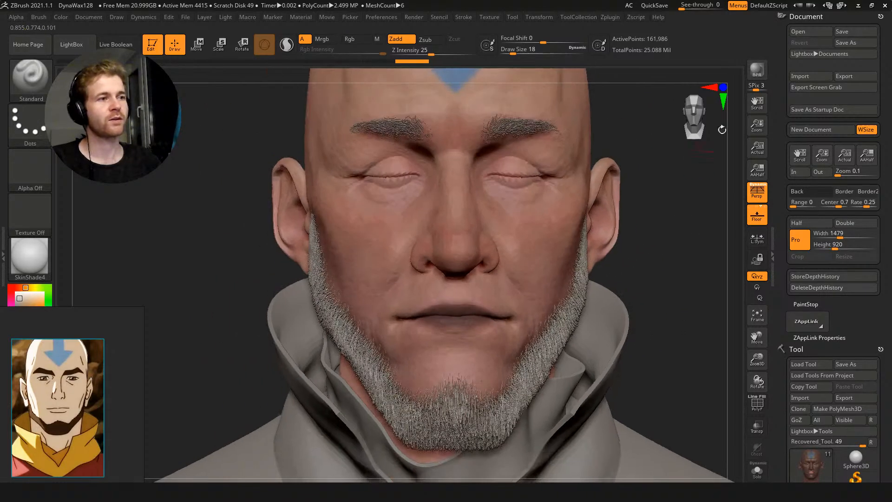
Invert the mask so only the lips are editable, open the polypaint Adjust Colors dialog, and hide the mask in its preview
click(851, 15)
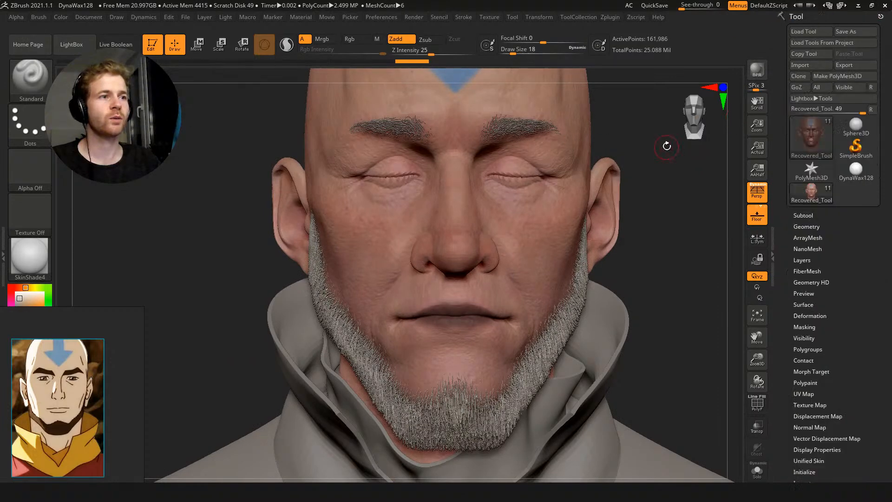
ctrl+click(697, 311)
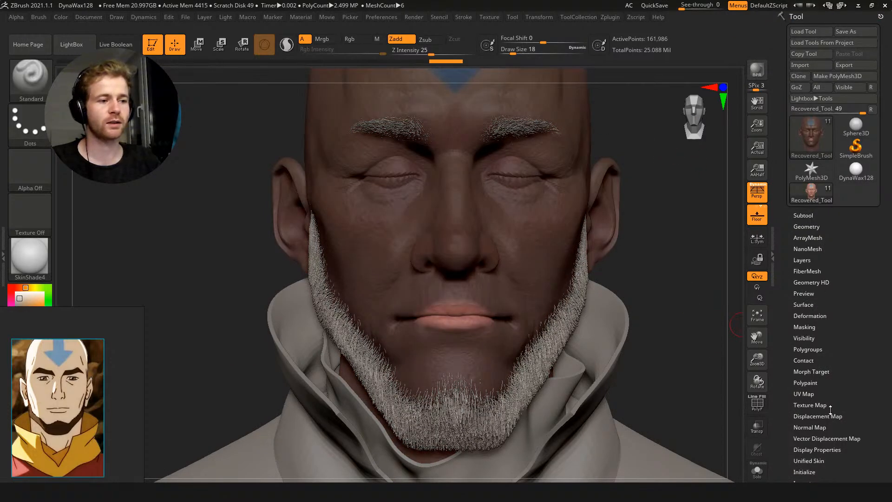
click(811, 382)
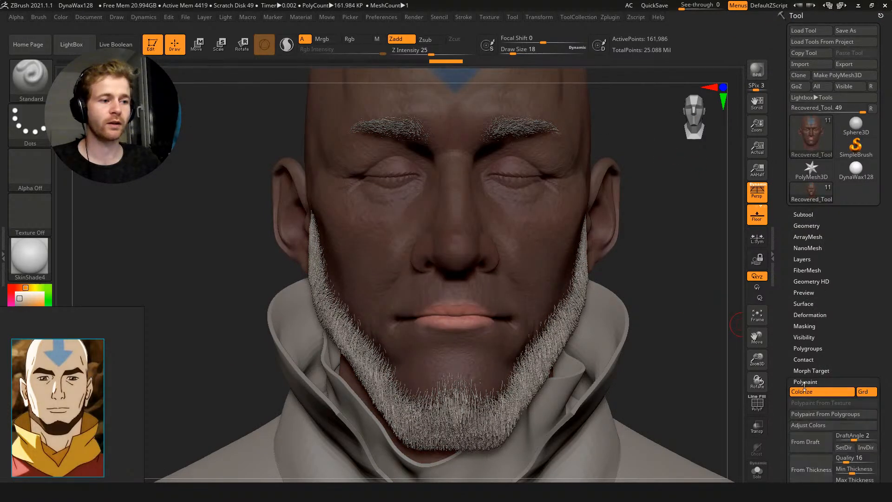
click(813, 425)
ctrl+right_drag(677, 302, 759, 305)
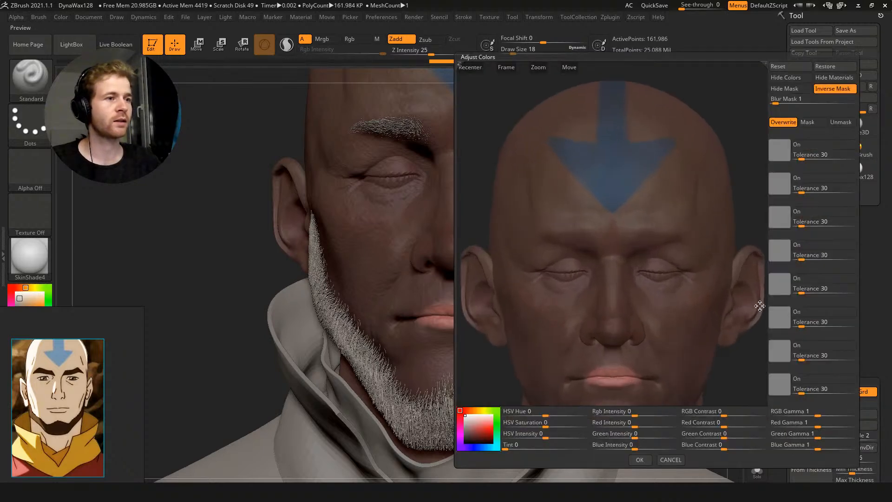
click(802, 91)
alt+right_drag(746, 238, 729, 68)
ctrl+right_drag(729, 227, 725, 294)
Set the lips' red intensity to 0.04793, HSV saturation to -0.40086 and HSV intensity to -0.41598
drag(635, 426, 648, 434)
mouse_move(545, 436)
mouse_down()
mouse_move(526, 438)
mouse_move(537, 427)
mouse_move(529, 430)
mouse_up()
drag(733, 251, 558, 375)
mouse_move(529, 426)
mouse_down()
mouse_move(518, 426)
mouse_move(520, 438)
mouse_up()
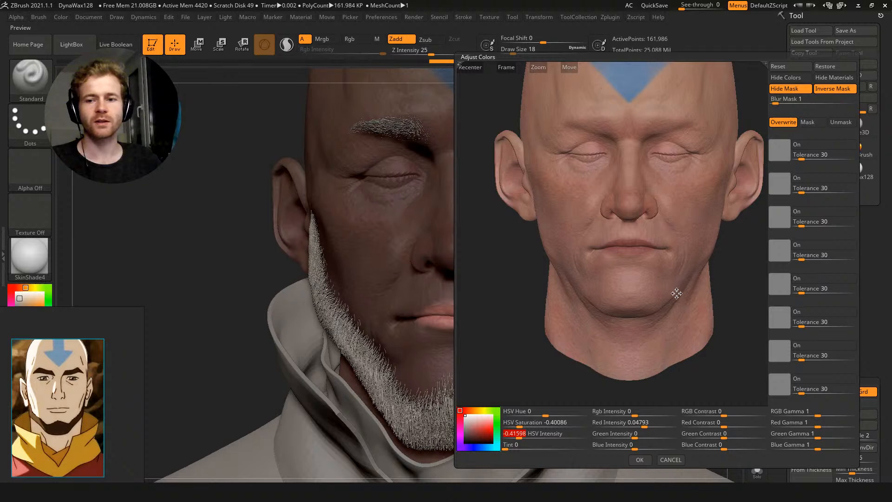
Set the lips' HSV saturation to -0.28994 and HSV intensity to -0.32943, and apply the colour adjustment
alt+drag(500, 285, 497, 295)
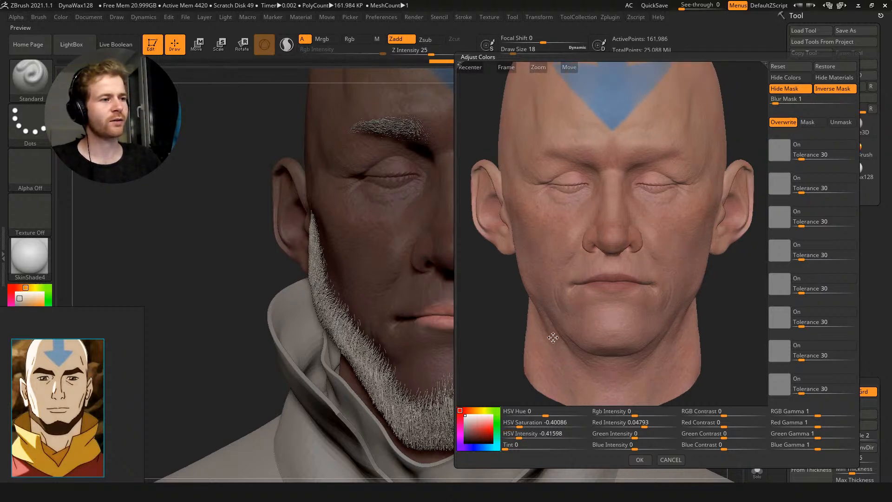
alt+drag(504, 305, 504, 308)
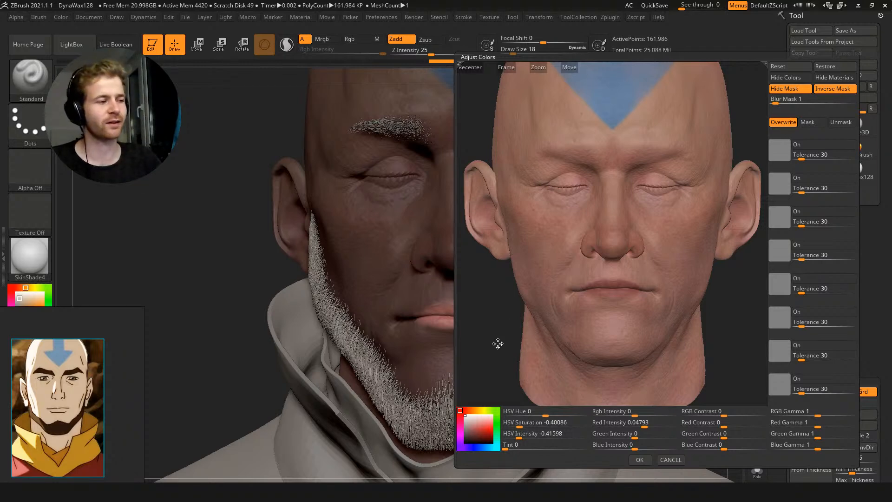
click(526, 421)
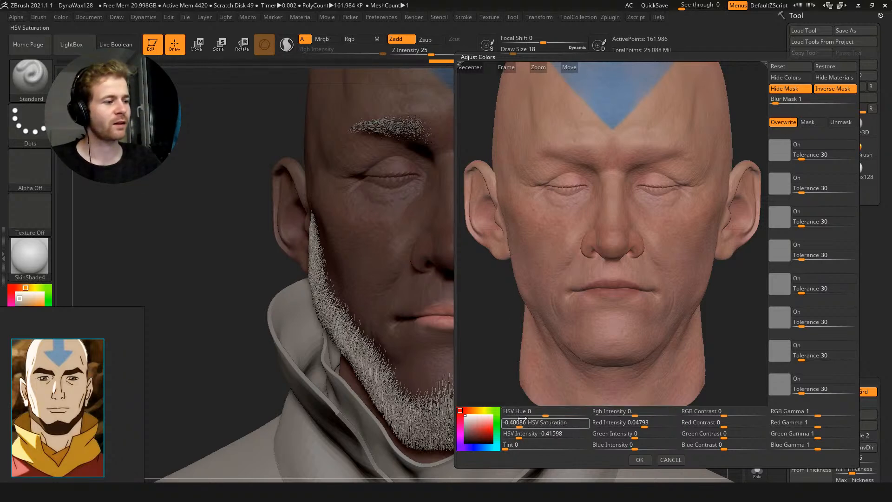
drag(520, 425, 523, 435)
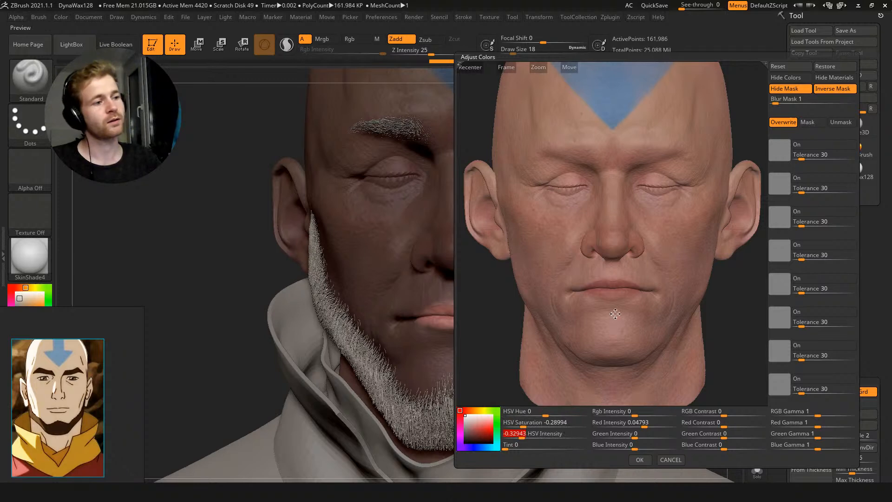
click(640, 459)
alt+drag(667, 295, 624, 257)
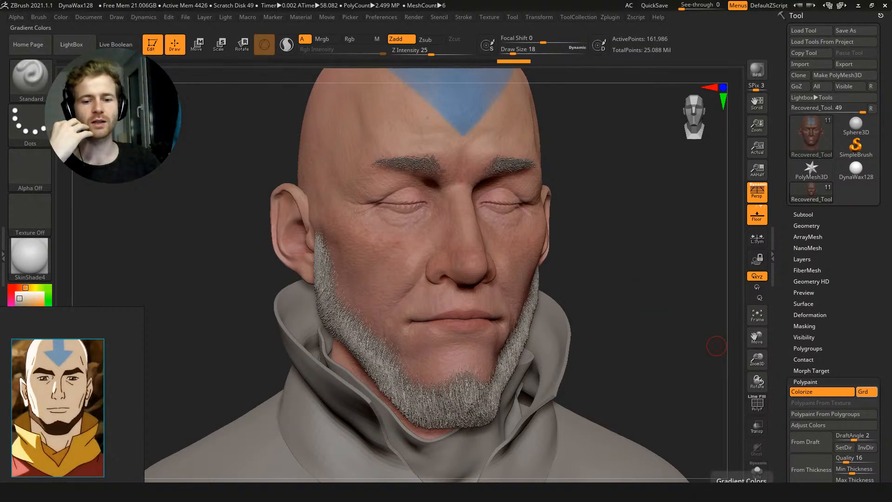
Compare the bust with the rendered image Head_34_v08.png and examine the face from several angles
key(alt+Tab)
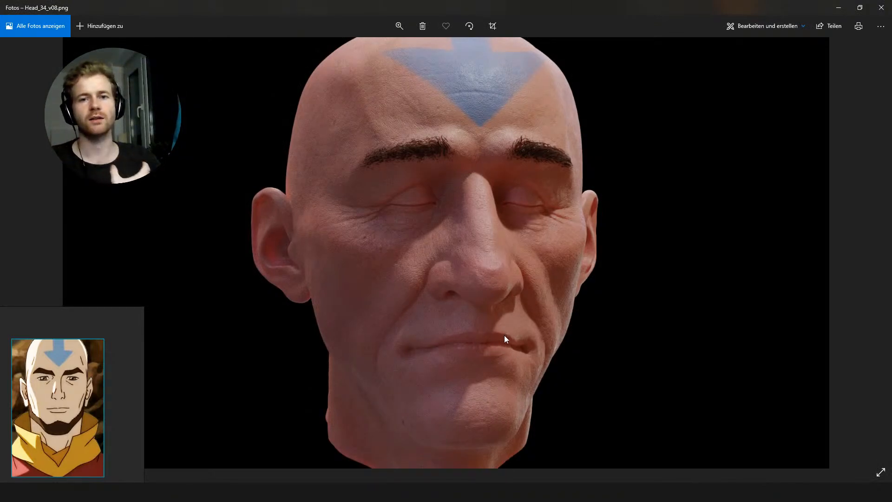
click(839, 7)
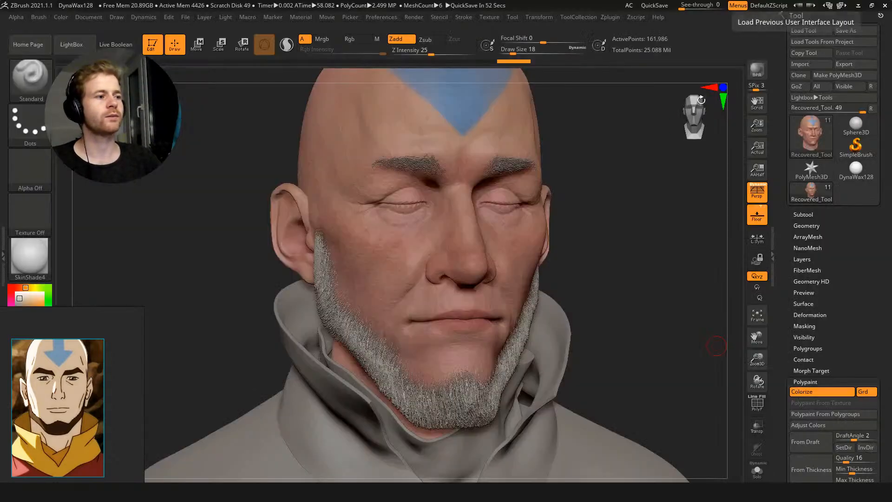
mouse_move(632, 262)
mouse_down()
mouse_move(625, 239)
mouse_move(620, 269)
mouse_move(607, 222)
mouse_move(612, 253)
mouse_move(525, 287)
mouse_up()
key(b)
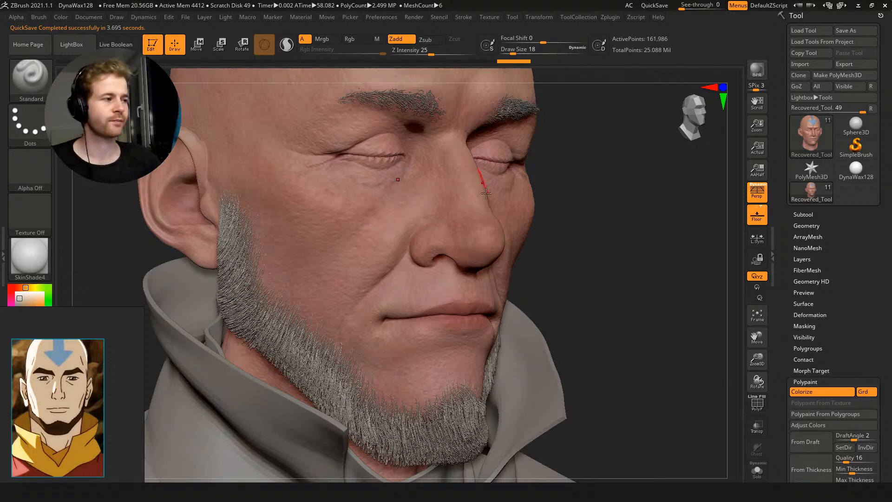
mouse_move(584, 253)
shift+mouse_down()
mouse_move(604, 222)
mouse_move(608, 229)
shift+mouse_up()
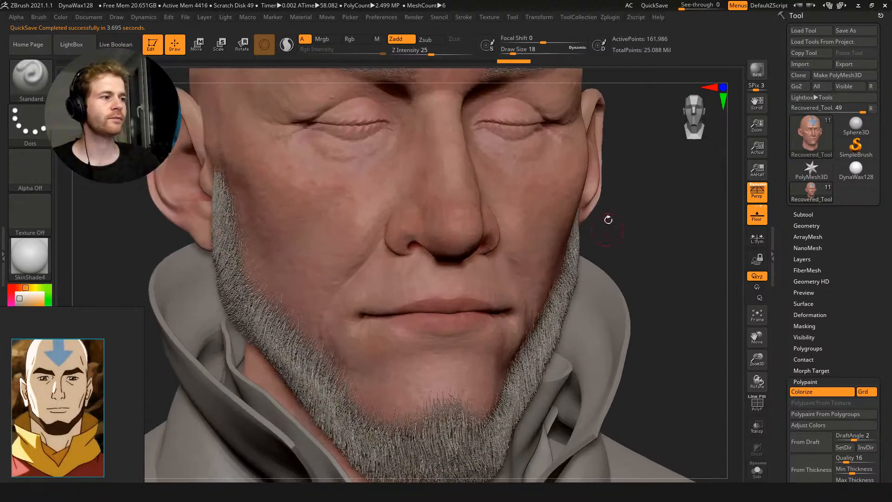
alt+drag(632, 200, 635, 224)
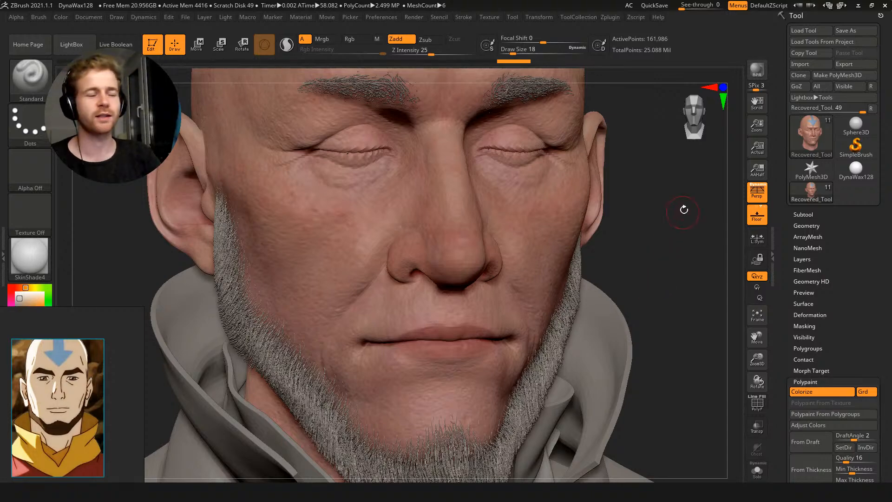
drag(660, 252, 643, 197)
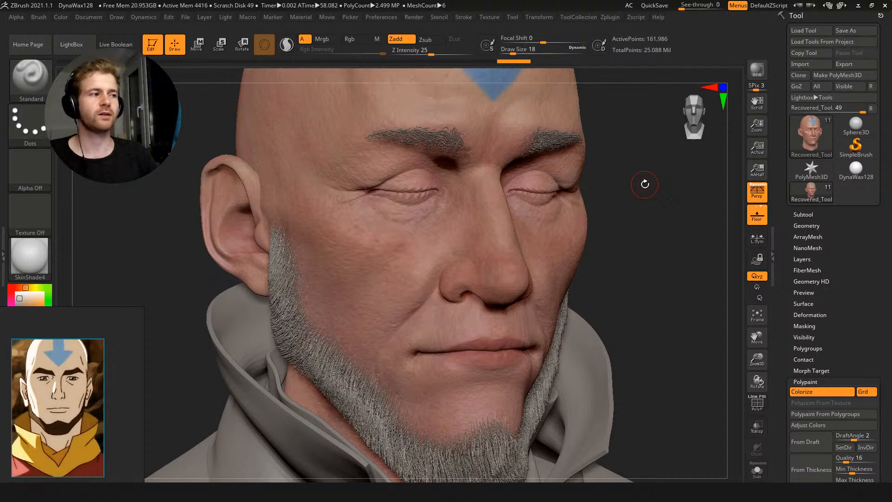
drag(661, 217, 631, 187)
alt+drag(257, 130, 297, 163)
Open the subtool list and look through the earlier head versions, previewing the DynaWax129_001 subtool
click(805, 216)
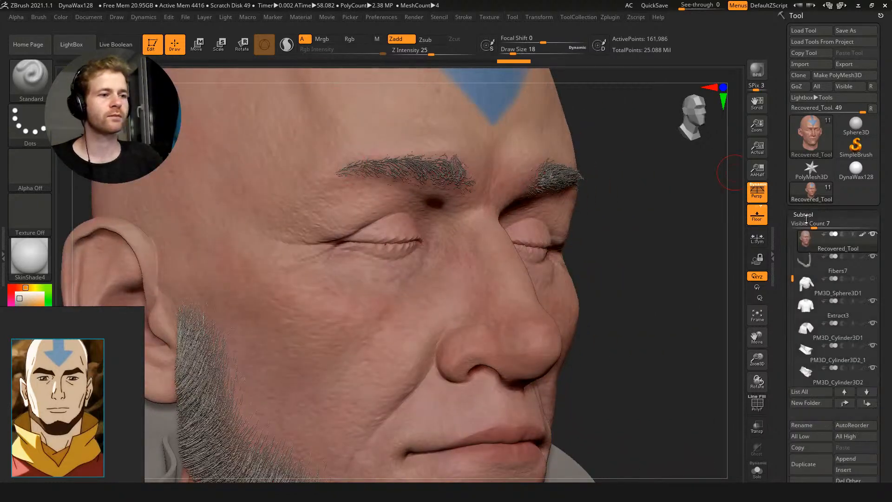
drag(792, 280, 786, 234)
mouse_move(693, 211)
alt+mouse_down()
mouse_move(701, 223)
mouse_move(683, 239)
mouse_move(647, 231)
mouse_move(660, 204)
mouse_move(640, 213)
mouse_move(183, 181)
mouse_move(202, 288)
mouse_move(172, 153)
mouse_move(179, 111)
alt+mouse_up()
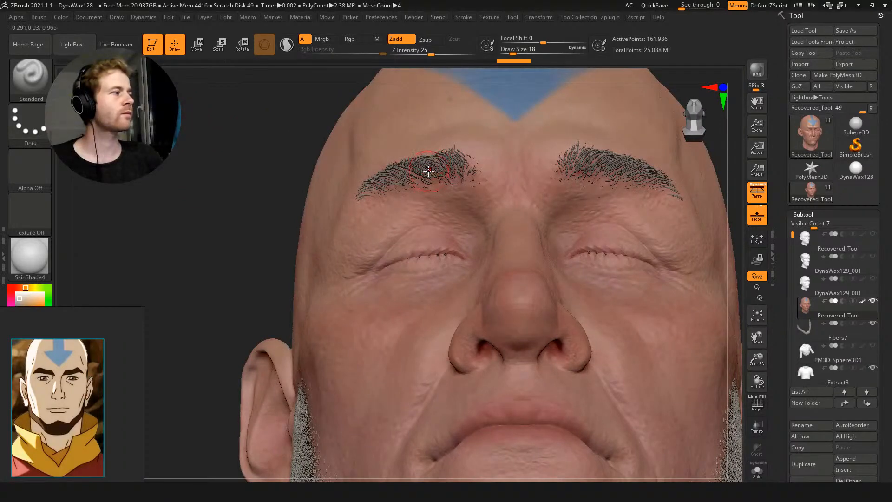
mouse_move(832, 263)
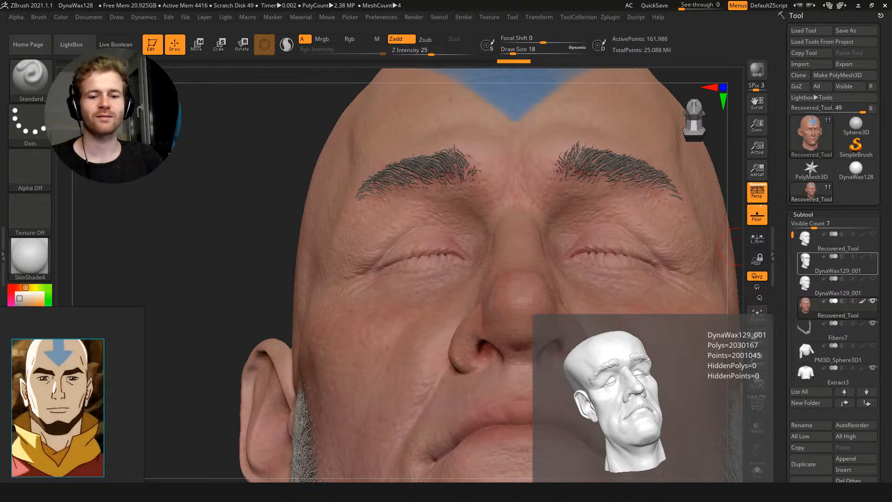
drag(221, 191, 216, 232)
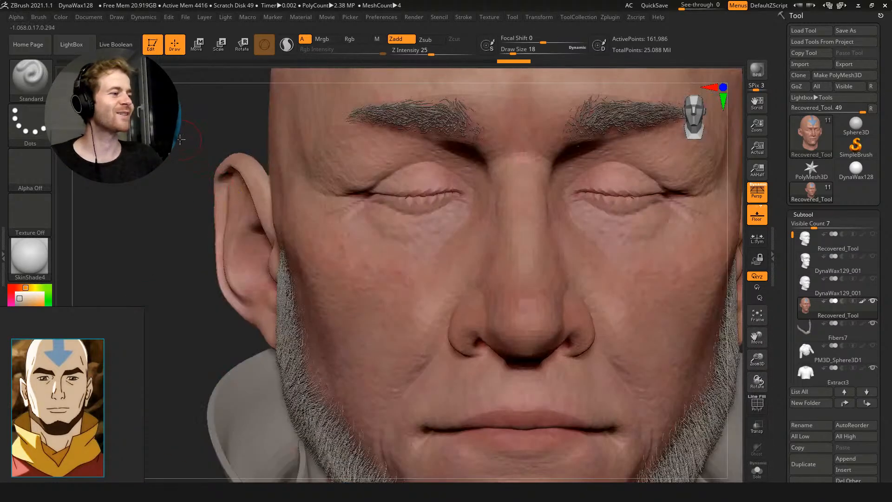
Examine the whole bust from the front and enlarge the reference image around the lower face and beard
alt+drag(215, 184, 354, 100)
alt+drag(258, 170, 279, 72)
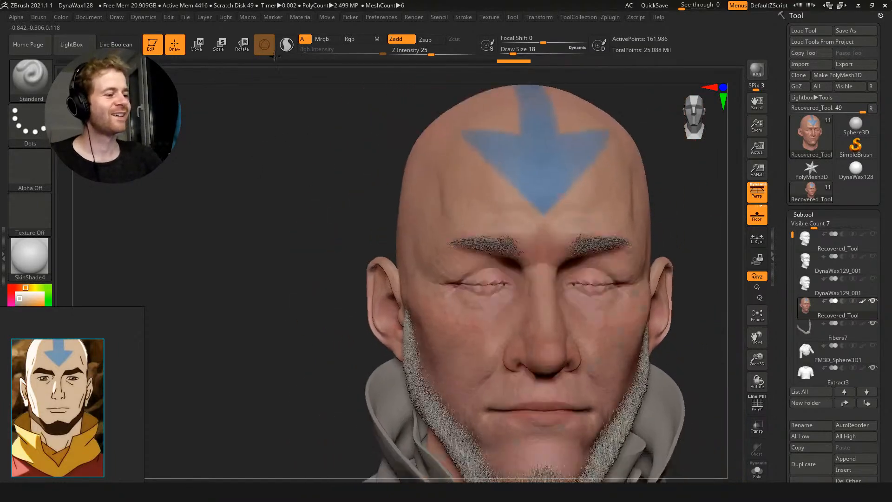
alt+drag(307, 213, 301, 80)
alt+drag(333, 128, 275, 245)
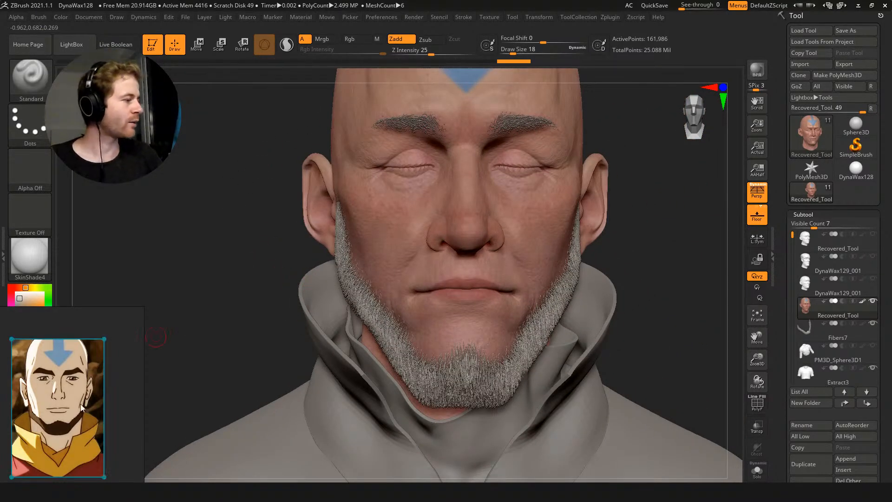
middle_drag(68, 417, 91, 409)
scroll(88, 409, up, 6)
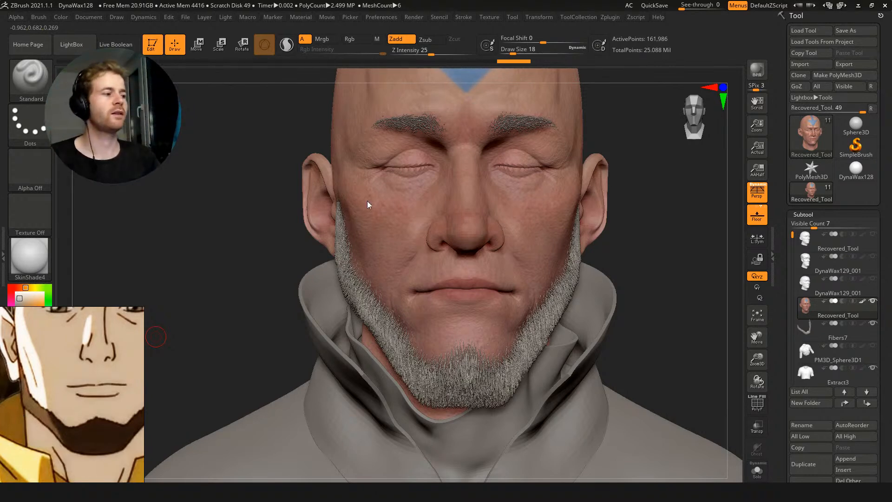
Select the beard fibers (Fibers7) and reshape their outline along the jaw below the ear using the Move brush at draw size 41
drag(249, 261, 254, 263)
alt+click(349, 298)
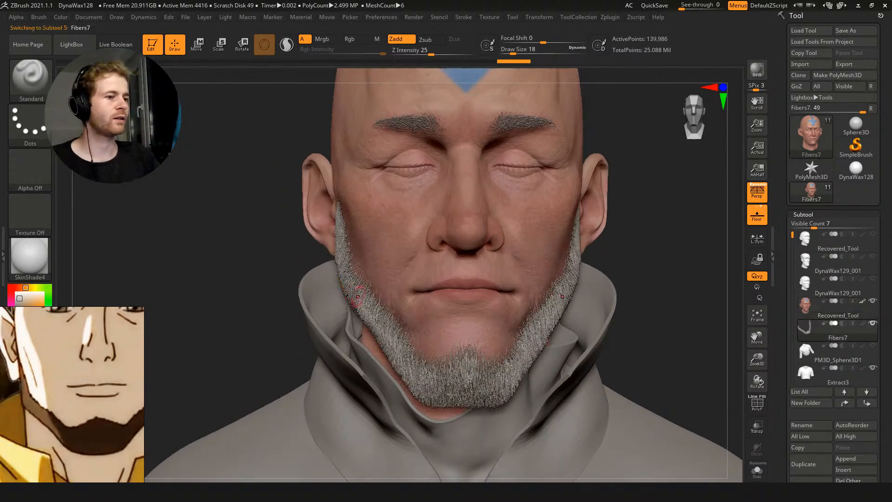
key(f)
key(b)
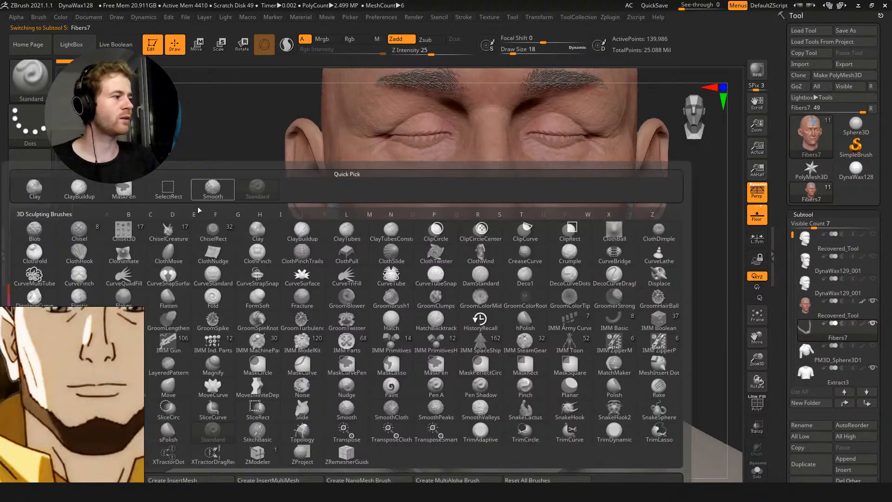
key(m)
key(v)
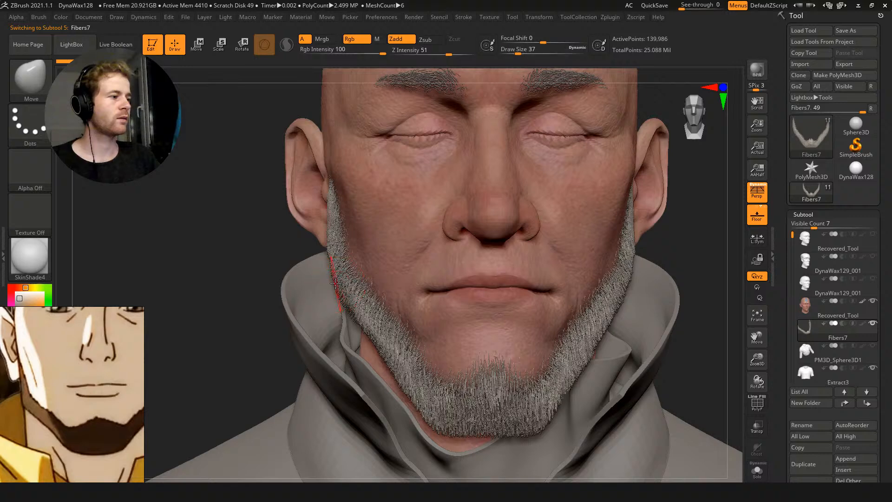
key(s)
drag(336, 289, 334, 289)
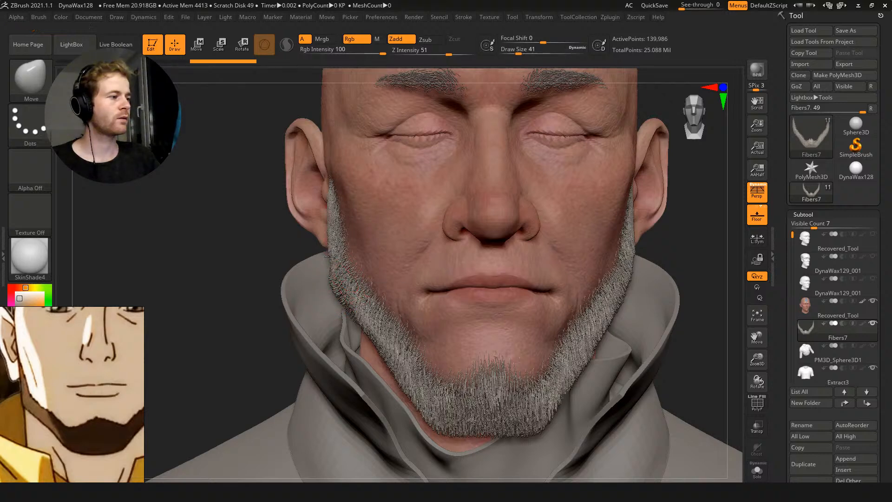
drag(270, 242, 303, 255)
shift+drag(182, 222, 164, 223)
drag(331, 279, 336, 299)
Refine the beard's side contour along the jaw and sideburn using the Move brush at draw sizes of 68, 37 and 39
key(s)
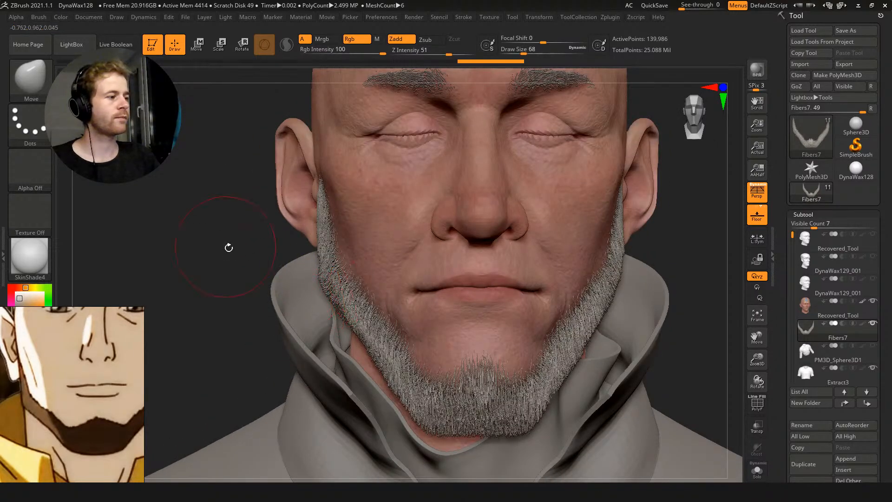
drag(225, 247, 261, 255)
key(s)
drag(312, 285, 312, 285)
mouse_move(174, 227)
mouse_down()
mouse_move(164, 226)
mouse_move(185, 228)
mouse_up()
key(s)
drag(320, 289, 317, 289)
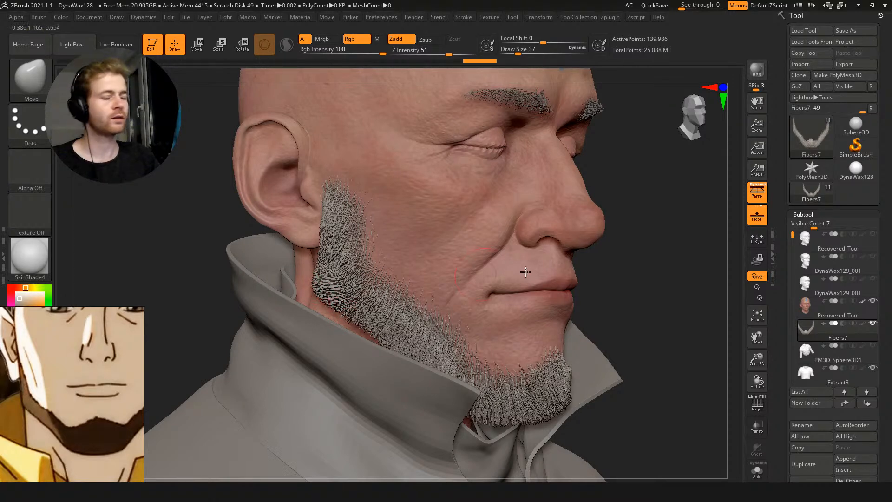
mouse_move(653, 283)
mouse_down()
mouse_move(634, 261)
mouse_move(644, 263)
mouse_up()
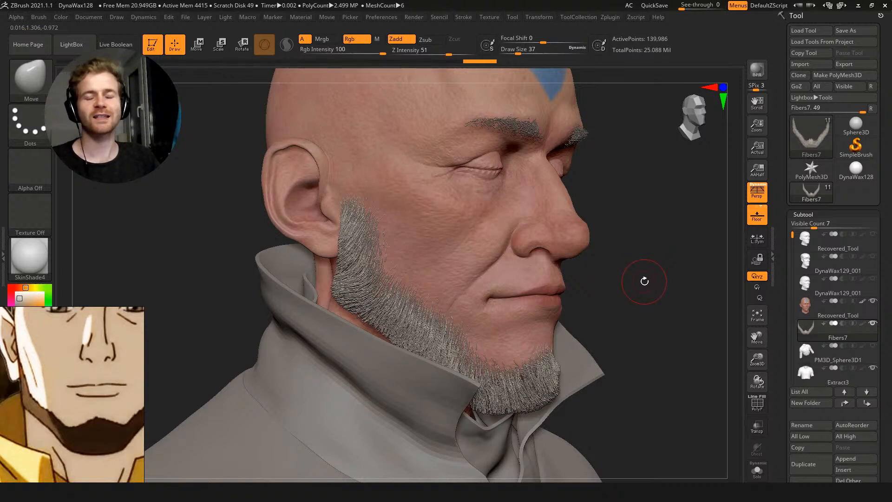
drag(630, 296, 635, 289)
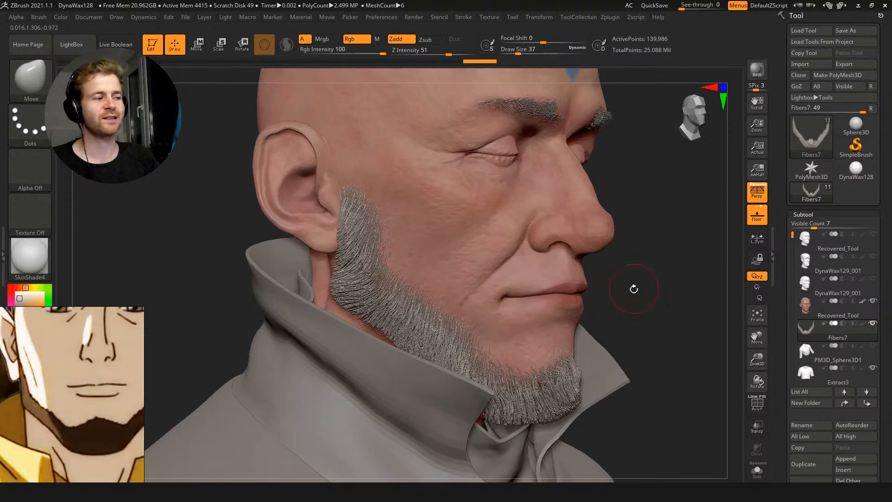
drag(375, 280, 418, 284)
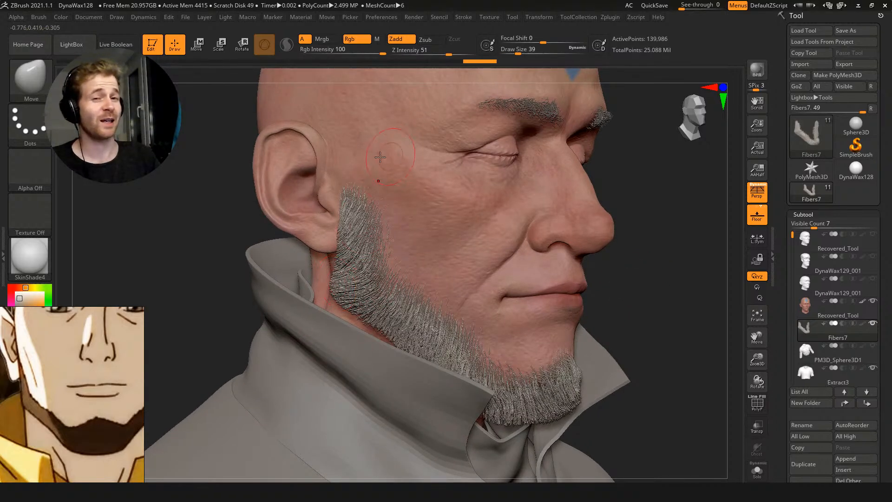
Refine the beard's outer edge along the jaw and below the ear using the Move brush at draw size 29
key(s)
drag(337, 291, 334, 291)
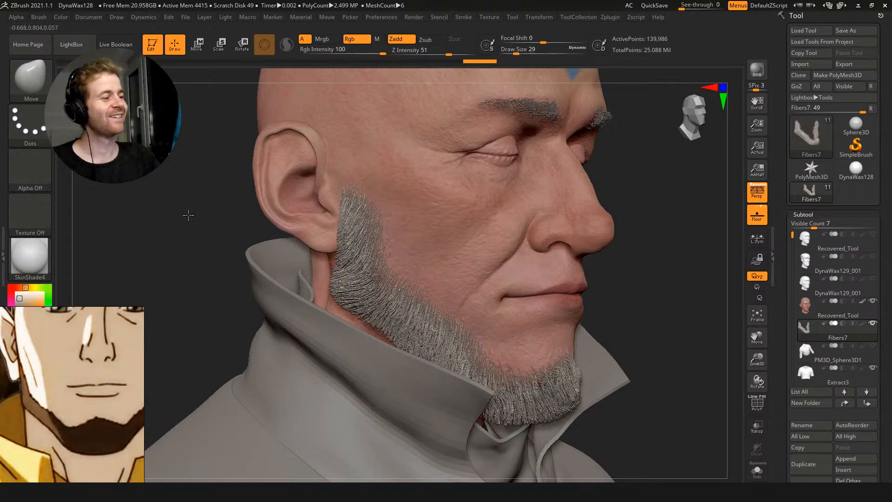
drag(189, 215, 161, 226)
drag(229, 224, 190, 230)
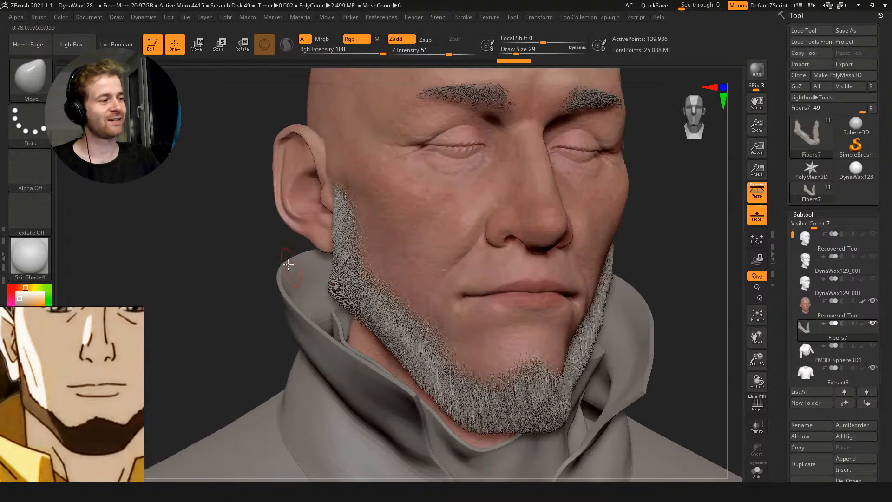
drag(273, 255, 256, 256)
drag(333, 269, 329, 268)
drag(262, 226, 242, 227)
mouse_move(338, 254)
mouse_down()
mouse_move(329, 286)
mouse_move(333, 273)
mouse_up()
drag(253, 237, 235, 238)
Try to push in the beard's outer edge below the ear at draw size 94, and undo the last change
key(s)
drag(325, 274, 354, 304)
key(s)
mouse_move(312, 220)
alt+mouse_down()
mouse_move(280, 216)
mouse_move(590, 247)
mouse_move(546, 266)
alt+mouse_up()
drag(654, 283, 520, 281)
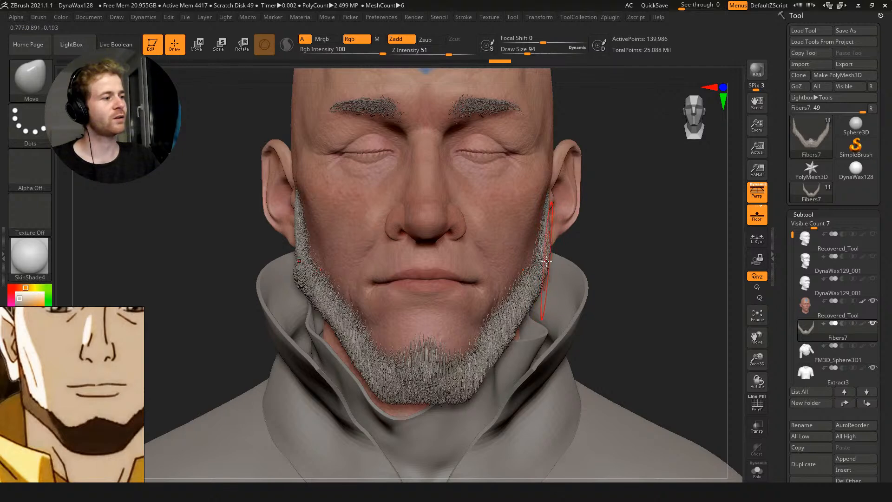
key(ctrl)
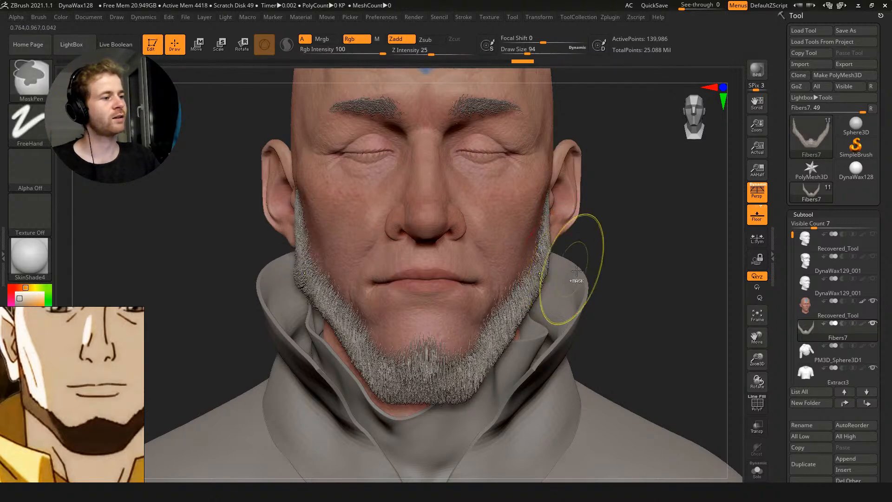
drag(604, 249, 577, 246)
key(ctrl+z)
Push the beard's outer edge at the jaw corner into shape using the Move brush at draw size 54
key(s)
click(542, 279)
key(s)
click(546, 284)
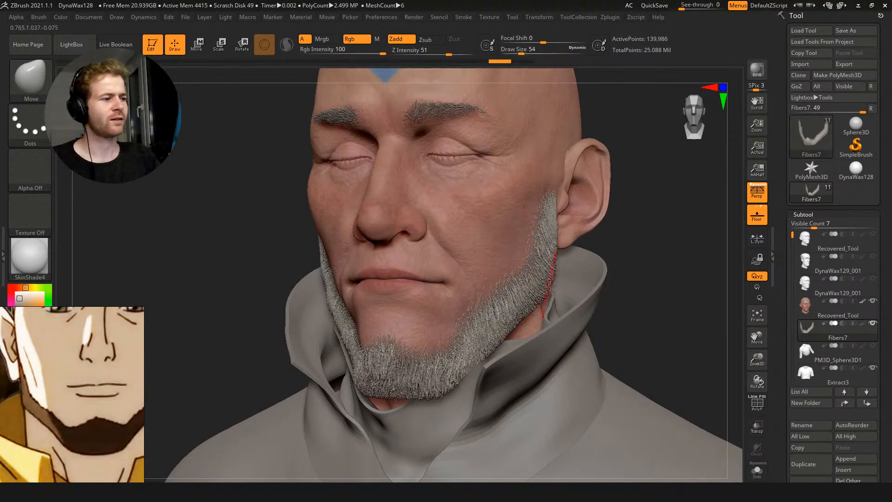
mouse_move(560, 285)
mouse_down()
mouse_move(624, 275)
mouse_move(550, 279)
mouse_up()
drag(292, 208, 557, 284)
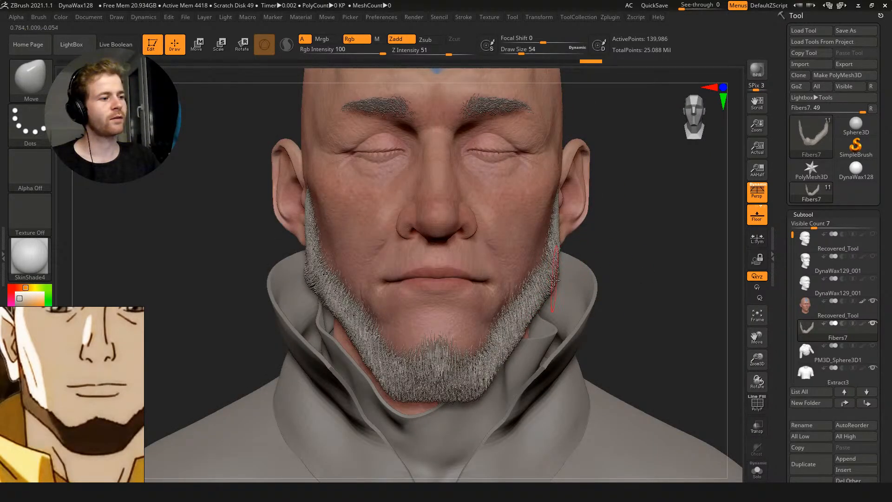
Isolate the beard fibers and round off their jaw corner with the Move brush at draw sizes 44 and 46, then show the full bust
key(ctrl+shift+s)
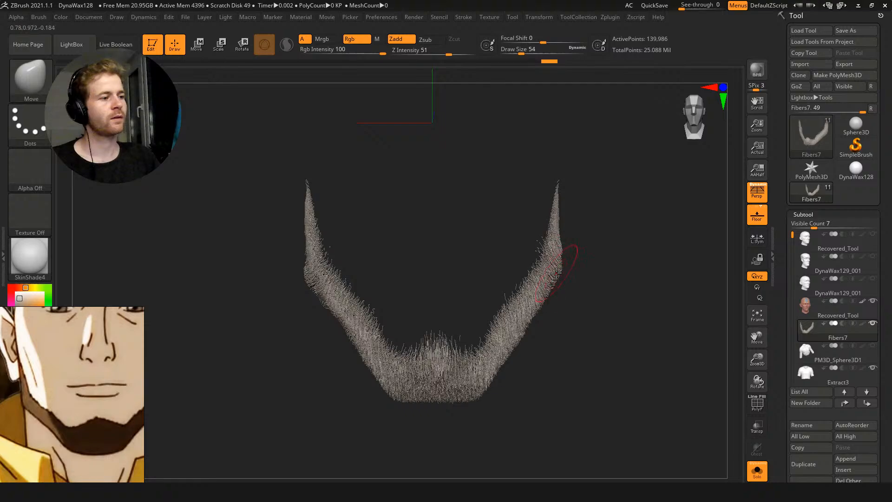
drag(558, 271, 570, 293)
key(bracketleft)
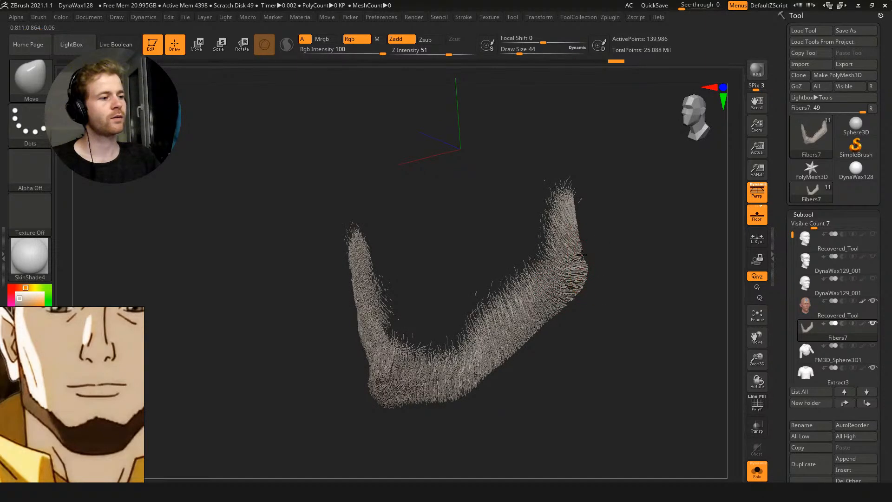
key(s)
click(583, 280)
drag(590, 277, 586, 278)
right_drag(586, 277, 562, 278)
drag(587, 278, 584, 277)
right_drag(585, 277, 572, 262)
key(s)
click(582, 255)
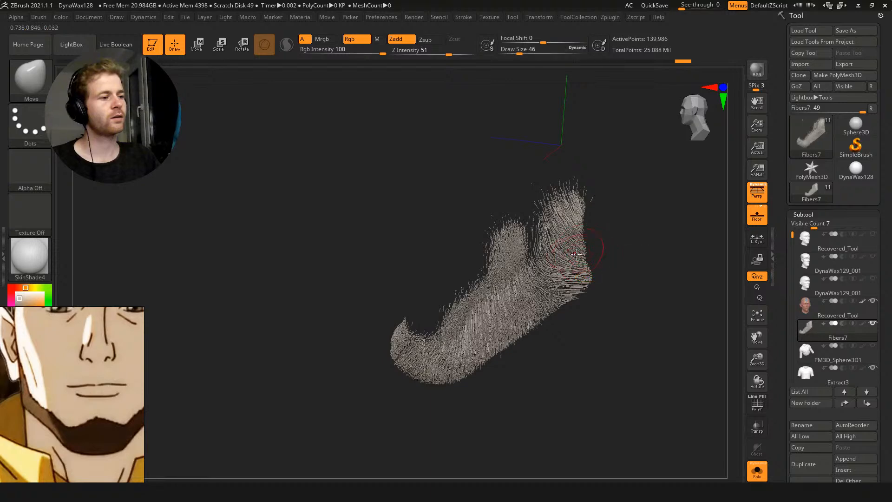
drag(582, 252, 589, 251)
key(ctrl+shift+s)
Adjust the beard's side outline from the front with the Move brush at draw sizes 71 and 124, checking it against the reference
mouse_move(553, 263)
right_down()
mouse_move(581, 270)
mouse_move(671, 232)
right_up()
key(s)
click(584, 250)
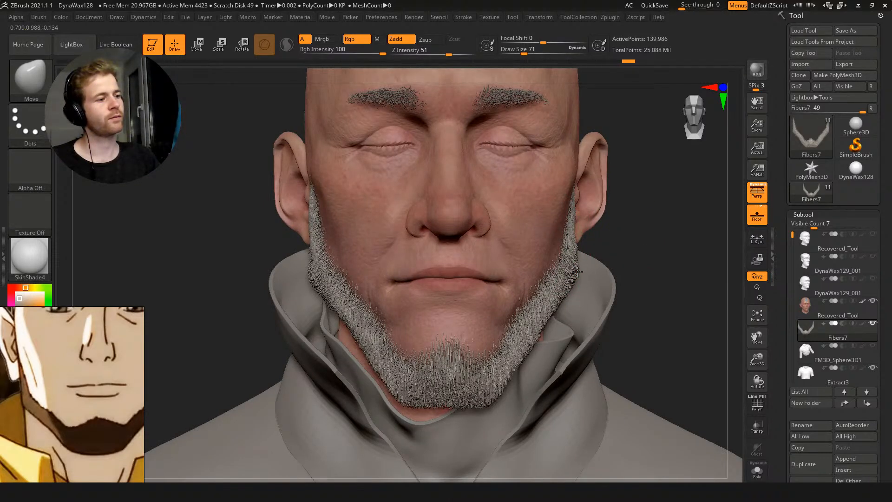
mouse_move(643, 237)
ctrl+right_down()
mouse_move(386, 176)
mouse_move(347, 184)
mouse_move(368, 163)
ctrl+right_up()
key(s)
click(464, 307)
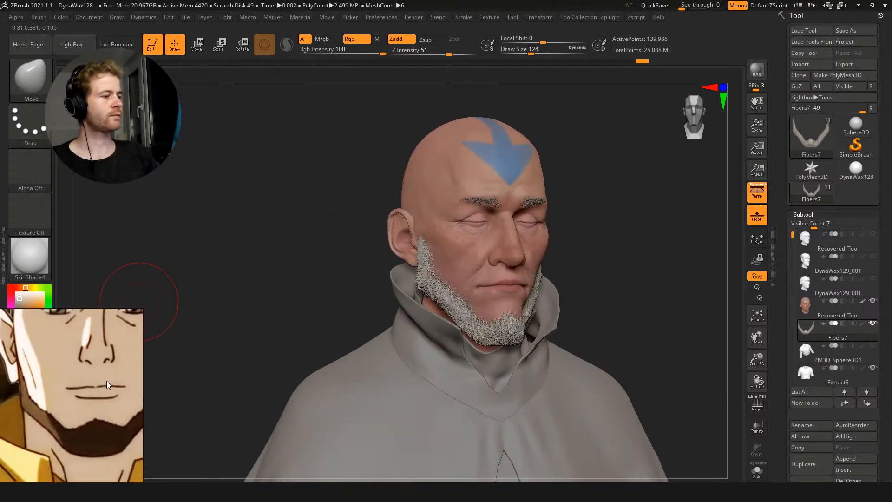
right_drag(261, 343, 408, 298)
right_drag(325, 289, 387, 293)
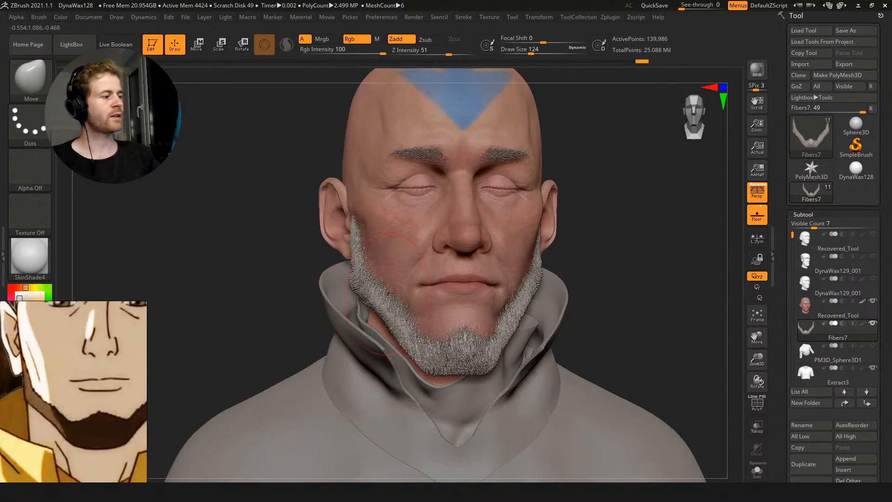
Turn off Auto Mask FiberMesh for the Move brush and shift the chin beard at draw size 158
click(38, 17)
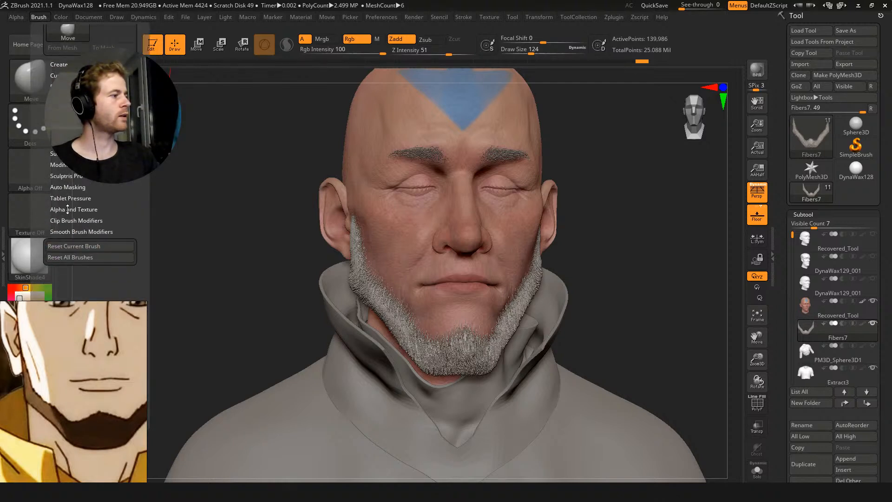
click(62, 121)
click(63, 120)
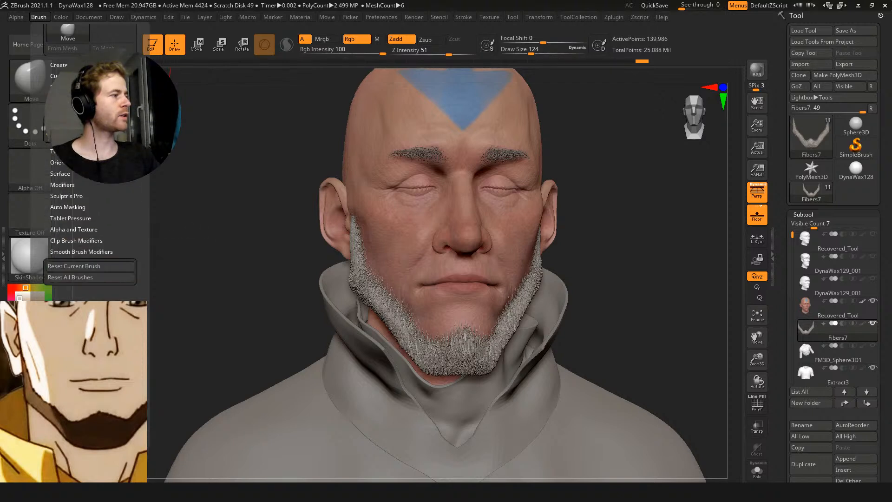
click(64, 188)
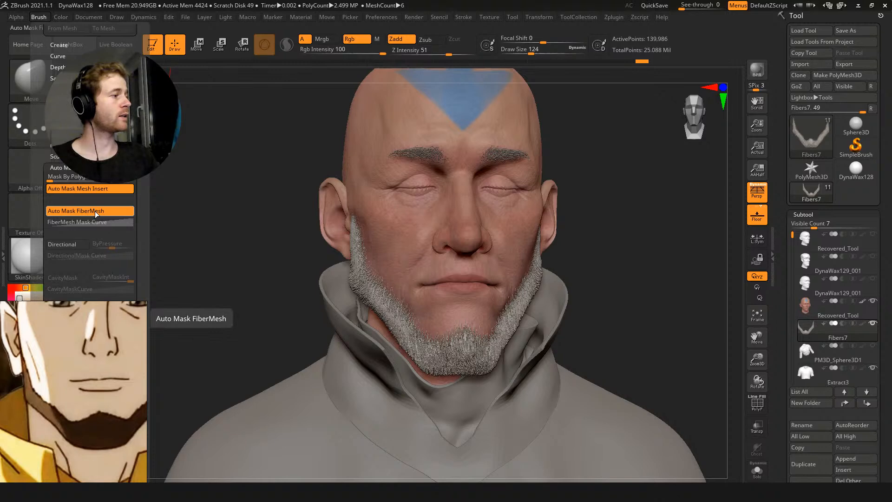
key(s)
drag(434, 329, 437, 329)
drag(208, 220, 197, 221)
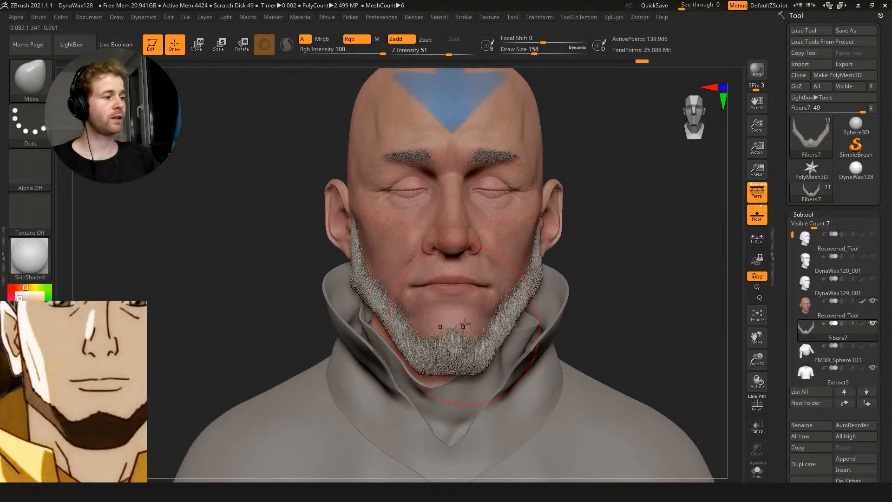
mouse_move(462, 324)
mouse_down()
mouse_move(462, 307)
mouse_move(417, 322)
mouse_move(426, 316)
mouse_up()
Reshape the upper tip of the chin tuft in profile below the lower lip using the Move brush at draw size 49
key(s)
drag(610, 306, 572, 293)
drag(286, 260, 320, 303)
key(s)
mouse_move(376, 302)
mouse_down()
mouse_move(337, 284)
mouse_move(378, 296)
mouse_up()
key(s)
key(s)
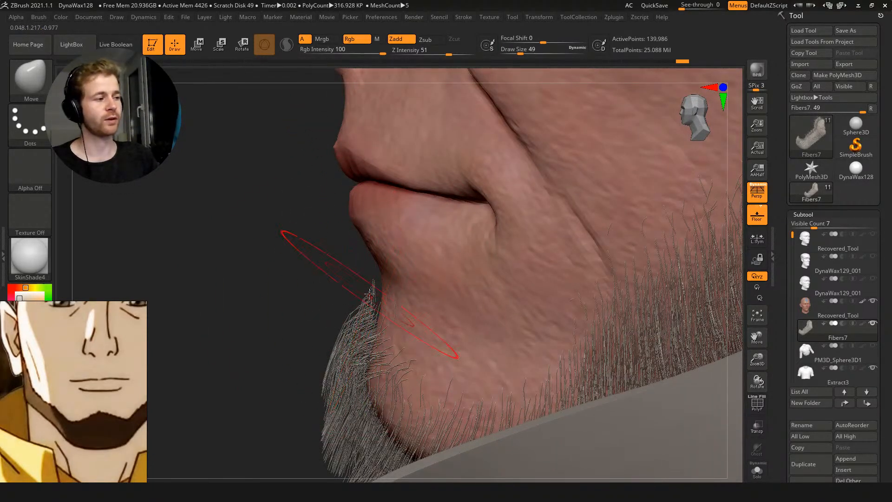
mouse_move(350, 273)
mouse_down()
mouse_move(343, 275)
mouse_move(356, 341)
mouse_up()
drag(323, 292, 383, 274)
Review the whole bust, set the Move brush to draw size 90, and enable Auto Mask FiberMesh
key(f)
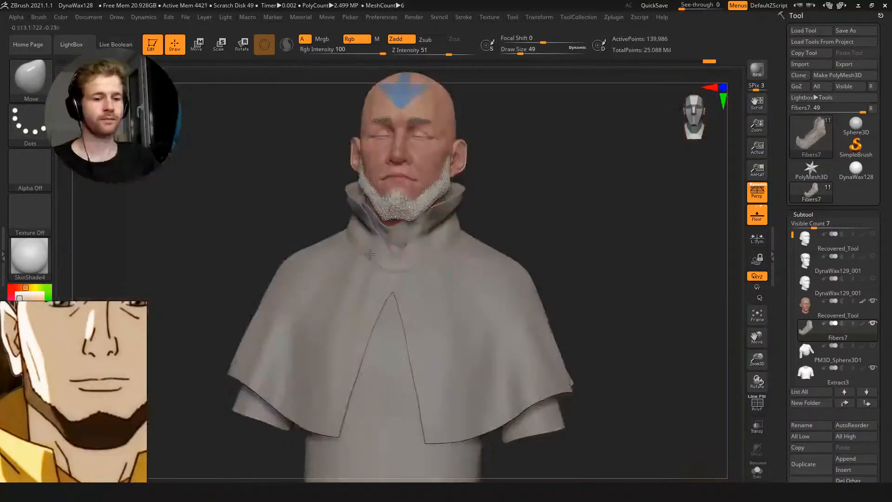
shift+drag(307, 212, 334, 194)
alt+drag(317, 165, 342, 116)
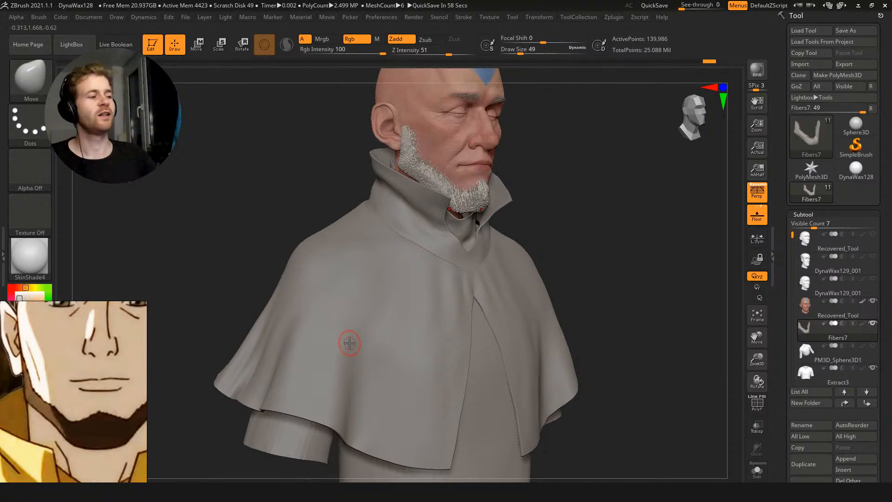
mouse_move(307, 181)
shift+mouse_down()
mouse_move(306, 172)
mouse_move(315, 199)
mouse_move(305, 197)
mouse_move(332, 197)
mouse_move(409, 226)
mouse_move(423, 219)
shift+mouse_up()
key(s)
key(s)
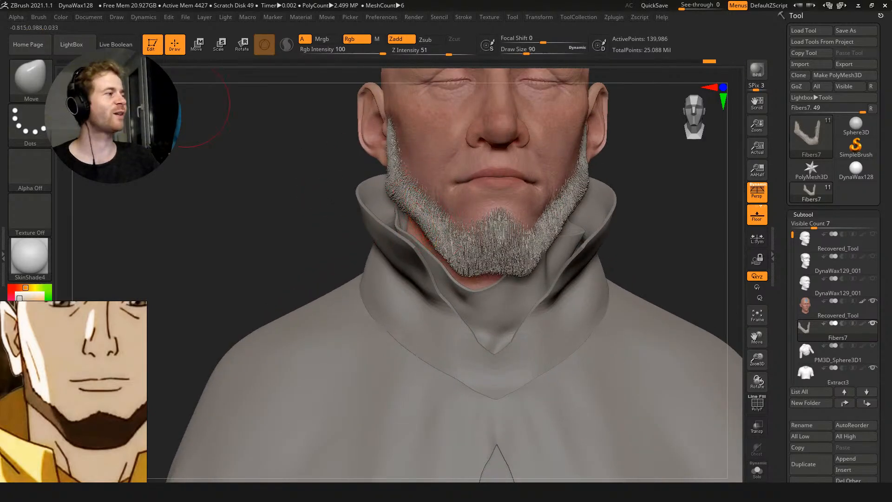
click(35, 18)
drag(98, 340, 98, 186)
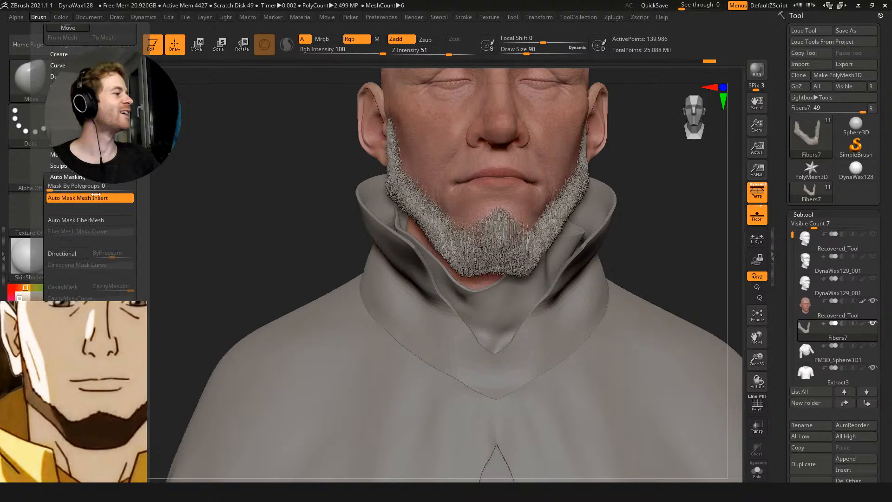
click(76, 223)
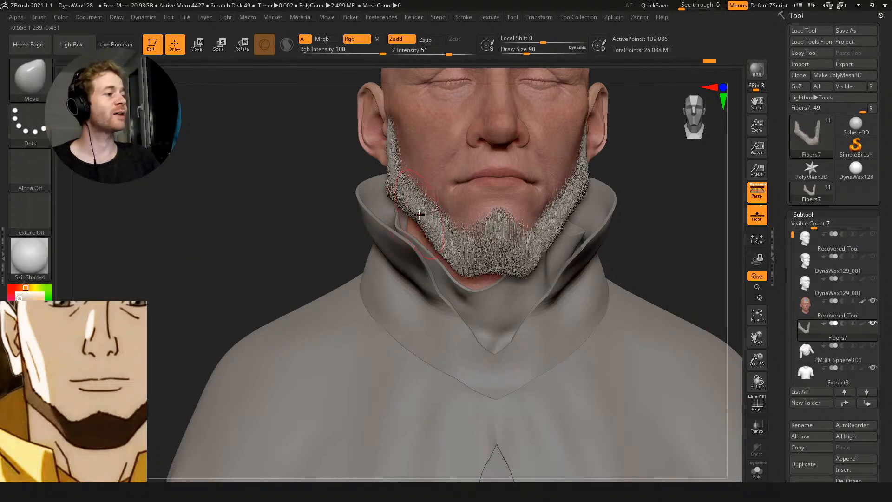
Shape the beard's lower edge along the jaw and under the chin at draw sizes 90 and 74
drag(420, 227, 433, 221)
right_drag(435, 232, 430, 233)
key(s)
click(498, 270)
mouse_move(498, 272)
mouse_down()
mouse_move(484, 278)
mouse_move(513, 278)
mouse_up()
mouse_move(281, 144)
alt+mouse_down()
mouse_move(279, 221)
mouse_move(277, 200)
alt+mouse_up()
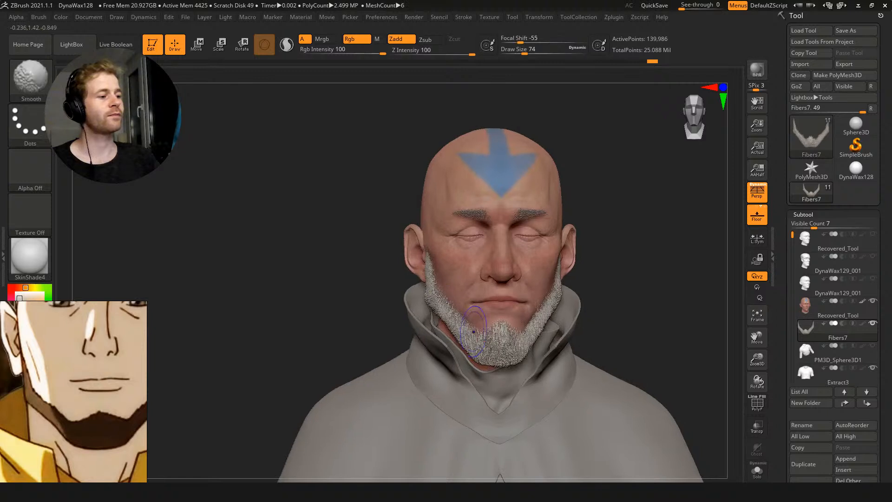
Pull the chin and side beard into a tighter silhouette using the Move brush at draw sizes 124 and 140
key(s)
click(508, 347)
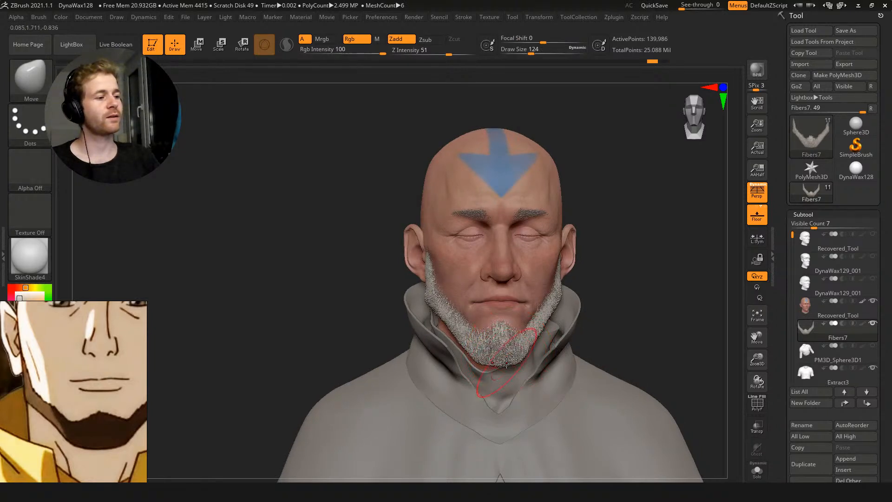
drag(506, 362, 559, 297)
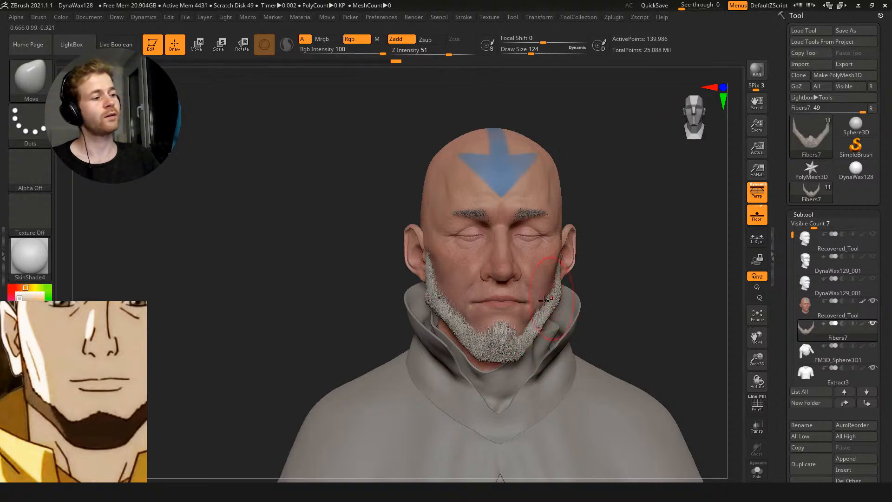
key(bracketright)
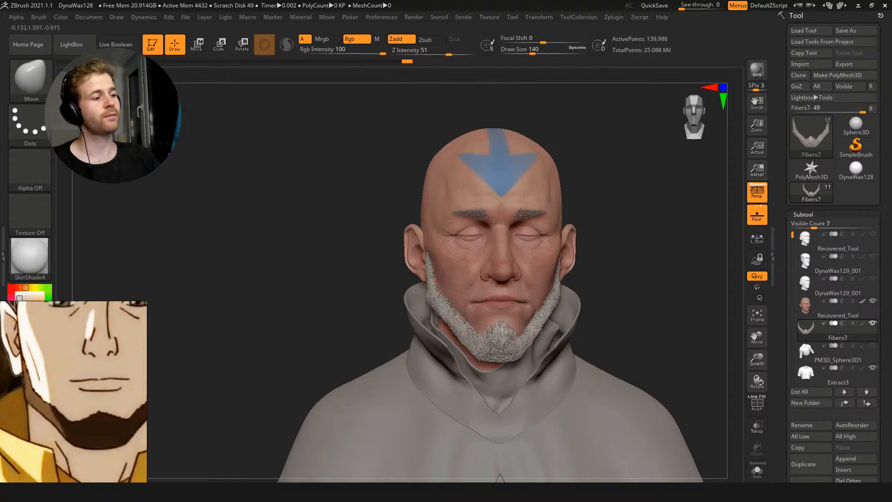
mouse_move(343, 254)
mouse_down()
mouse_move(375, 295)
mouse_move(363, 302)
mouse_move(506, 314)
mouse_up()
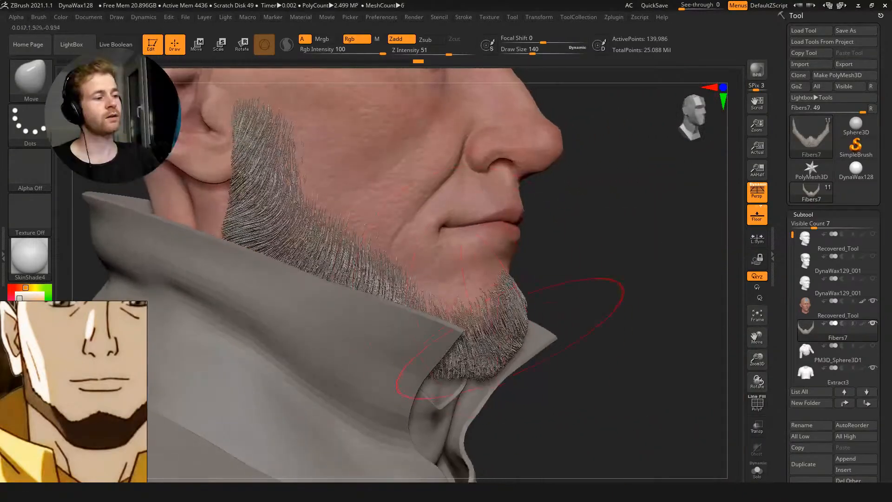
Reduce the Move brush to draw size 74 and refine the chin beard's profile, checking it from the front
key(bracketleft)
key(bracketleft)
key(bracketleft)
key(bracketleft)
drag(568, 358, 607, 314)
alt+drag(654, 230, 669, 288)
alt+drag(669, 288, 618, 233)
drag(283, 200, 336, 114)
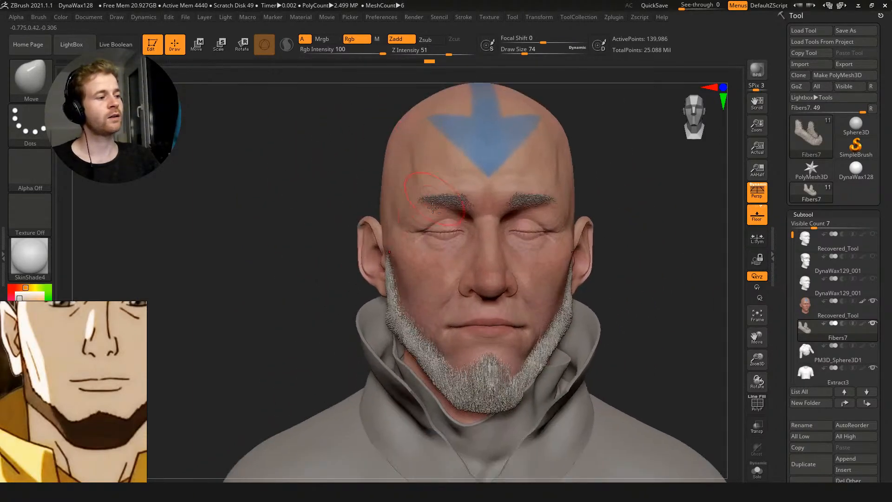
Select the head subtool and set up the Standard brush for color-only painting with Zadd off and RGB intensity 11
alt+click(423, 252)
key(b)
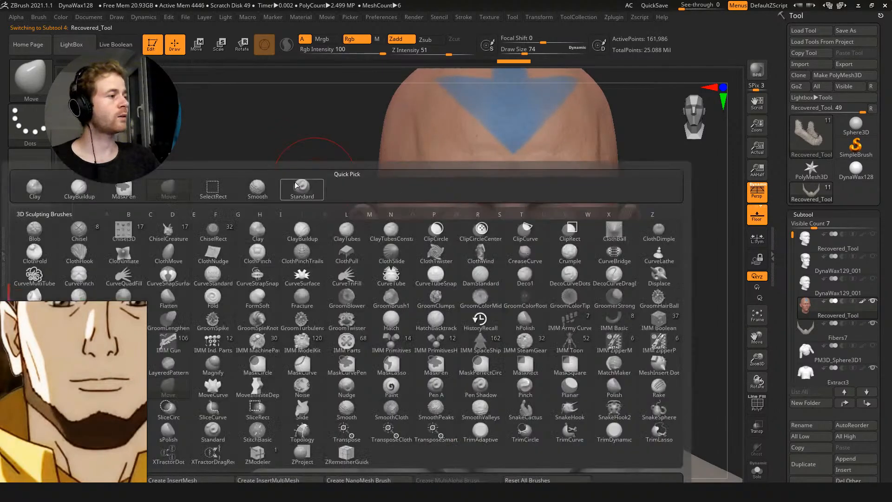
key(s)
key(t)
alt+drag(324, 121, 336, 101)
mouse_move(329, 156)
mouse_down()
mouse_move(309, 135)
mouse_move(333, 149)
mouse_up()
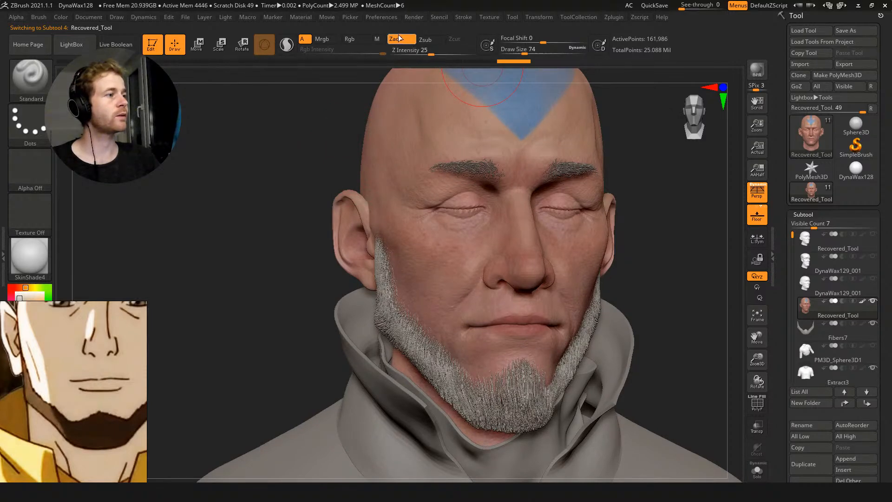
click(345, 40)
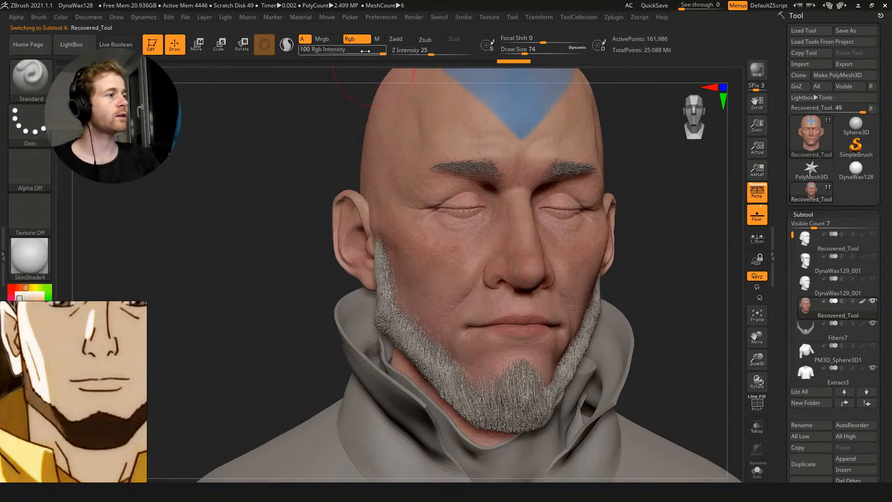
drag(281, 130, 350, 97)
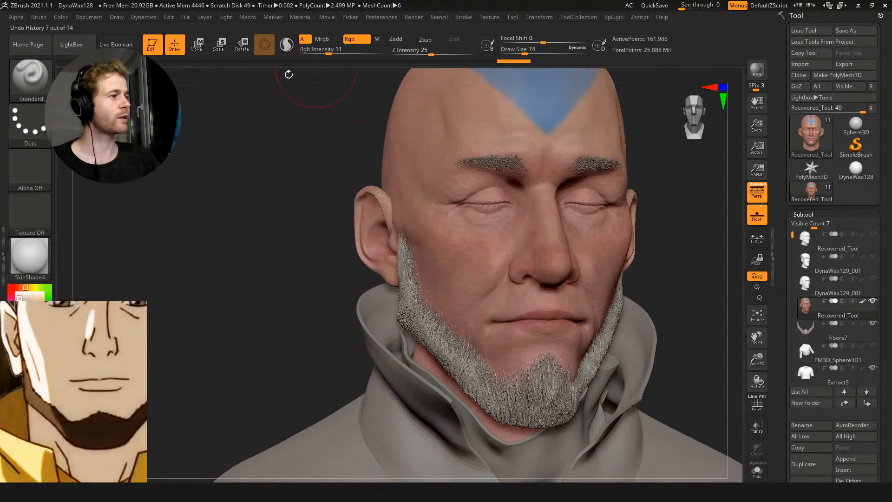
Give the Standard brush Alpha 07 and the Spray stroke, and set its draw size to 41
click(30, 177)
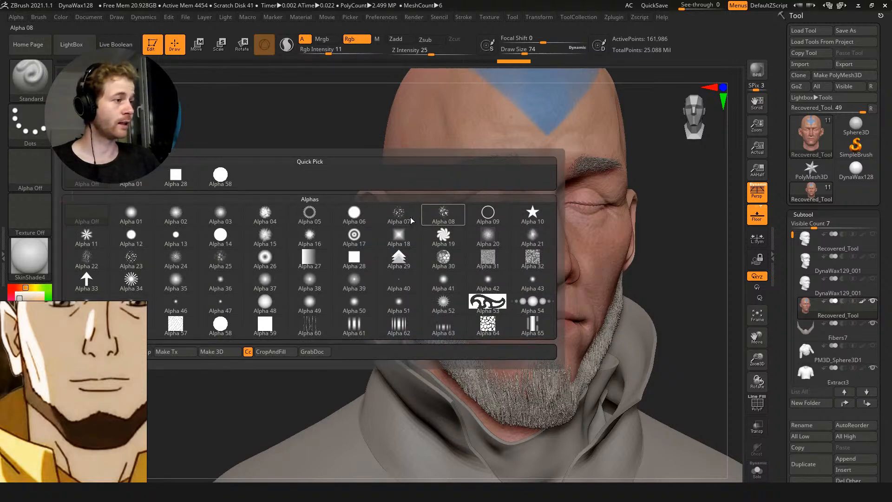
click(399, 214)
mouse_move(226, 134)
click(265, 131)
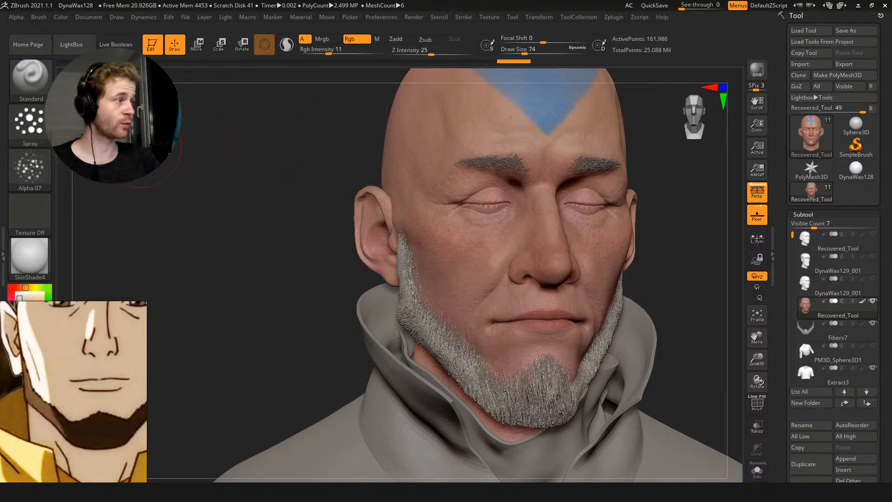
drag(188, 160, 174, 158)
click(39, 127)
key(s)
drag(492, 241, 482, 237)
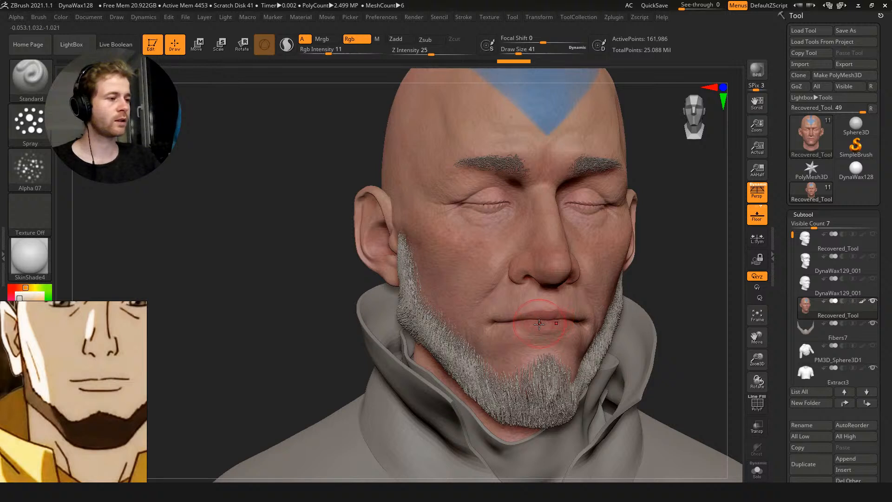
Sample a reddish tone from the lips as the paint colour and enlarge the brush to draw size 77
key(c)
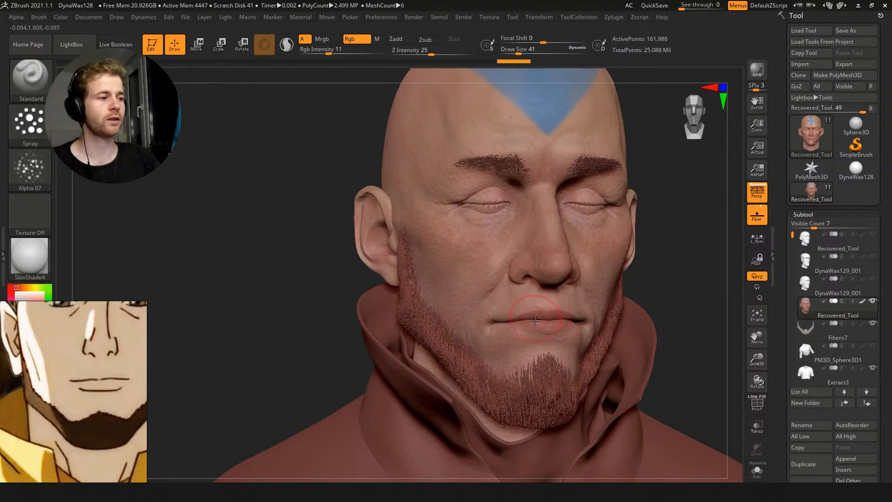
key(s)
drag(454, 243, 467, 248)
key(s)
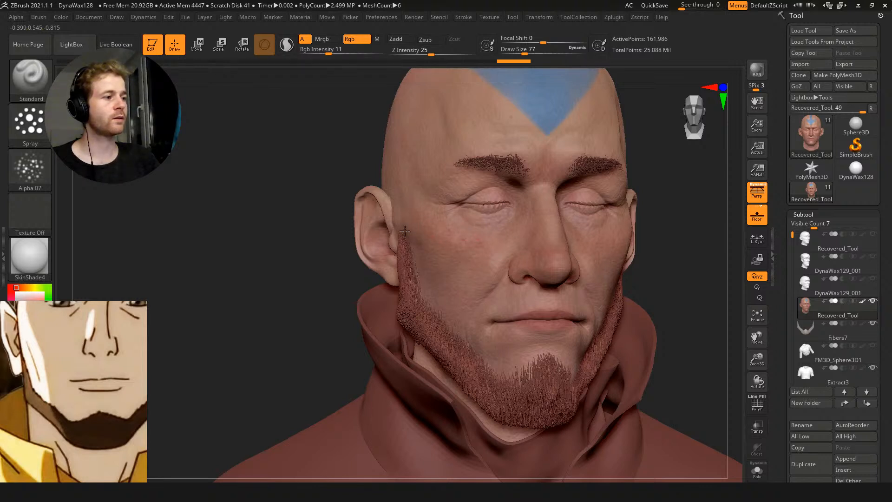
Undo the trial stroke near the temple and darken the paint colour to RGB 140, 67, 63, with the reference image moved aside
drag(415, 239, 422, 211)
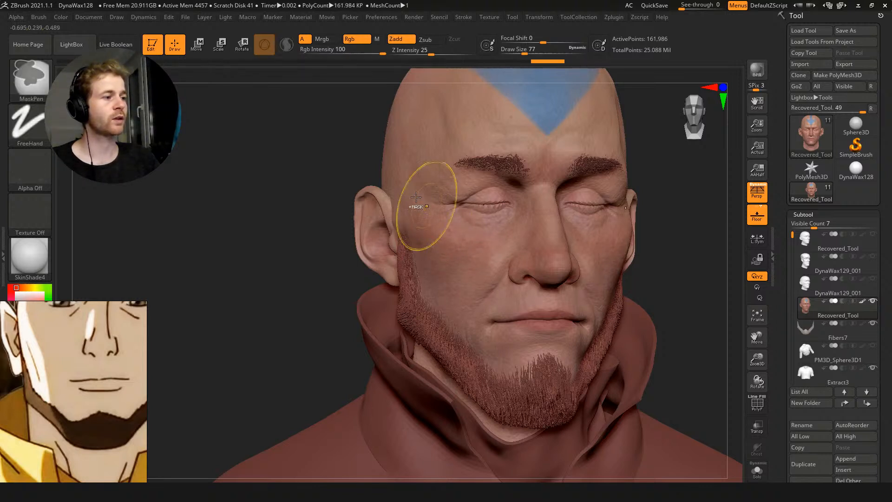
key(ctrl+z)
drag(84, 358, 66, 466)
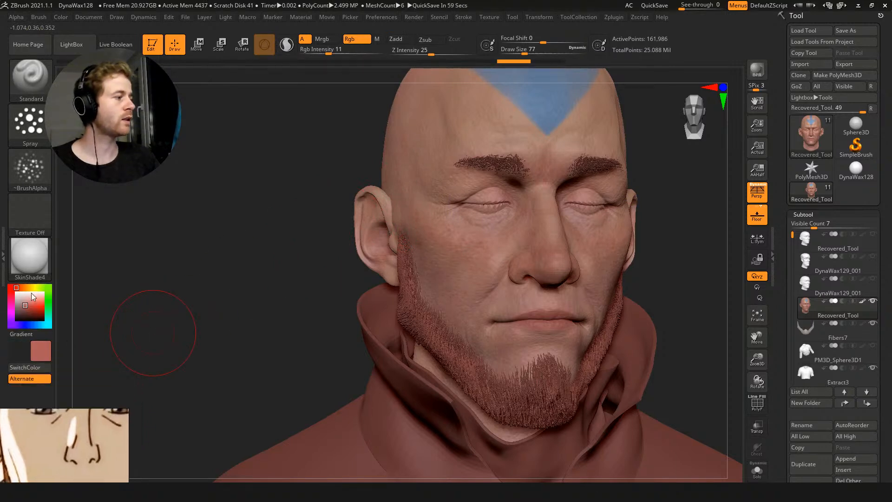
drag(26, 308, 26, 310)
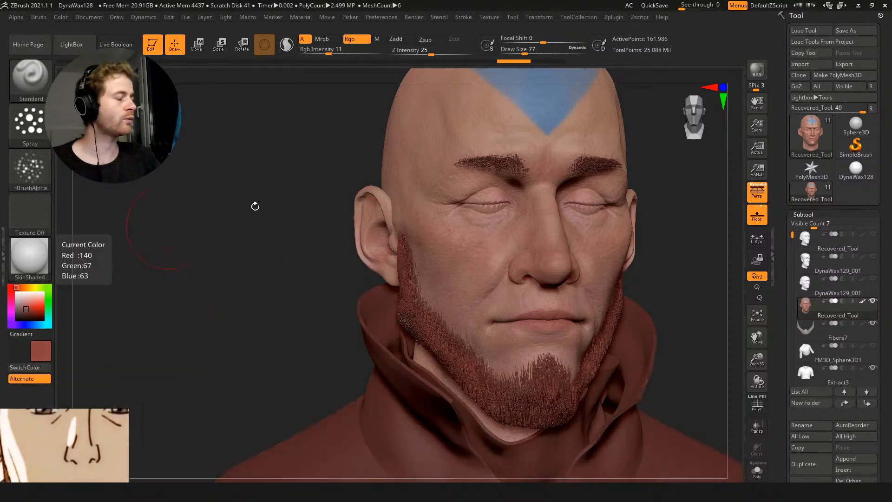
Set the draw size to 80 and spray subtle dark red variation around the eye and upper cheek
drag(293, 205, 399, 279)
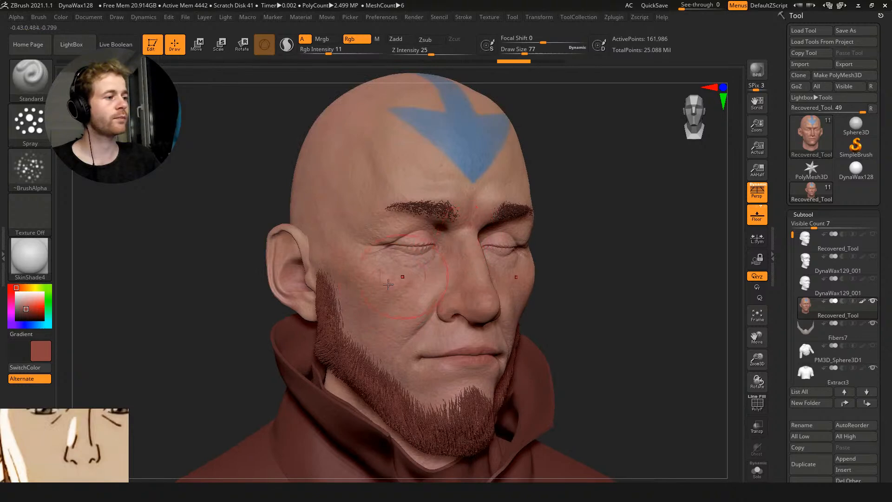
mouse_move(243, 195)
alt+mouse_down()
mouse_move(253, 170)
mouse_move(291, 195)
alt+mouse_up()
key(s)
click(449, 227)
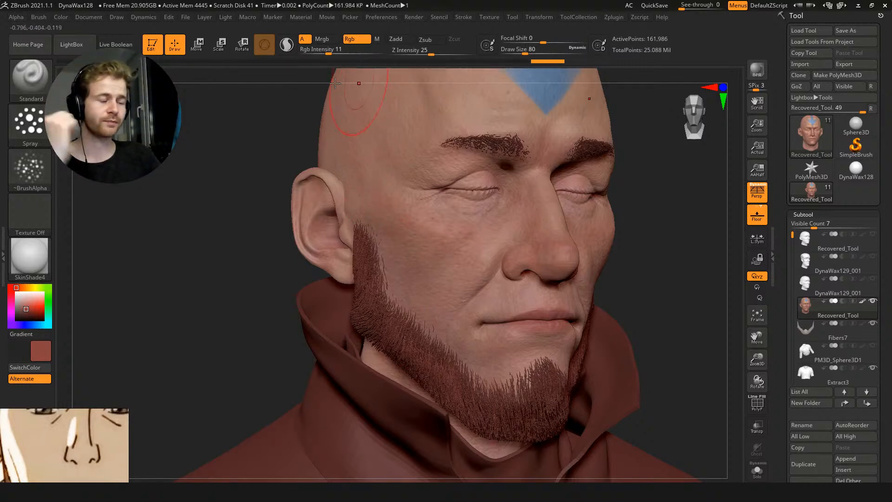
drag(256, 91, 249, 100)
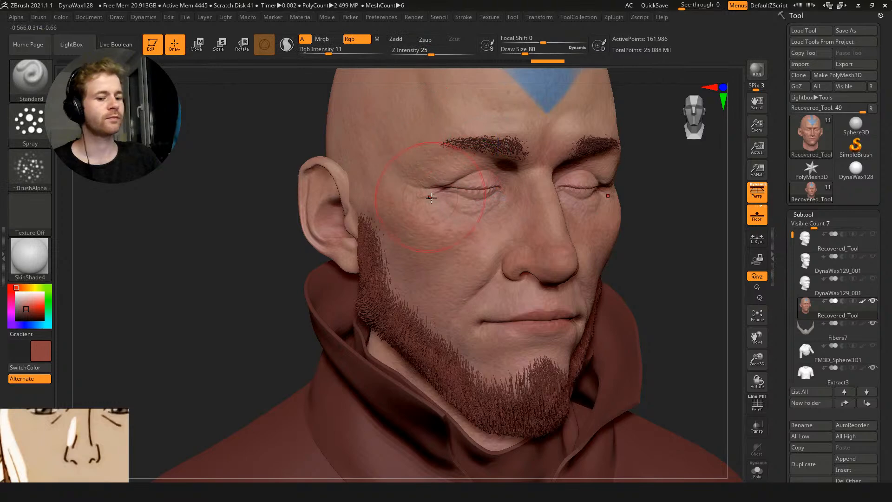
drag(261, 146, 274, 149)
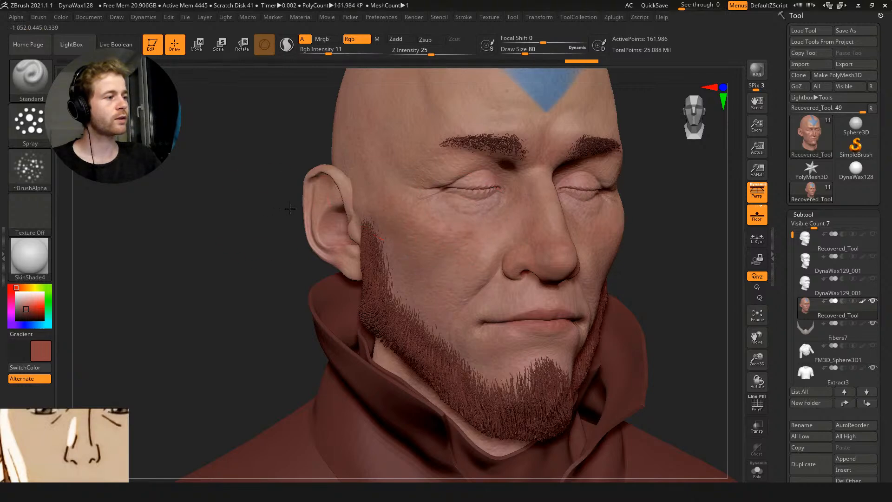
Spray the dark red over the side of the face between ear and cheek, undoing one stroke and repainting the cheek
drag(279, 205, 321, 215)
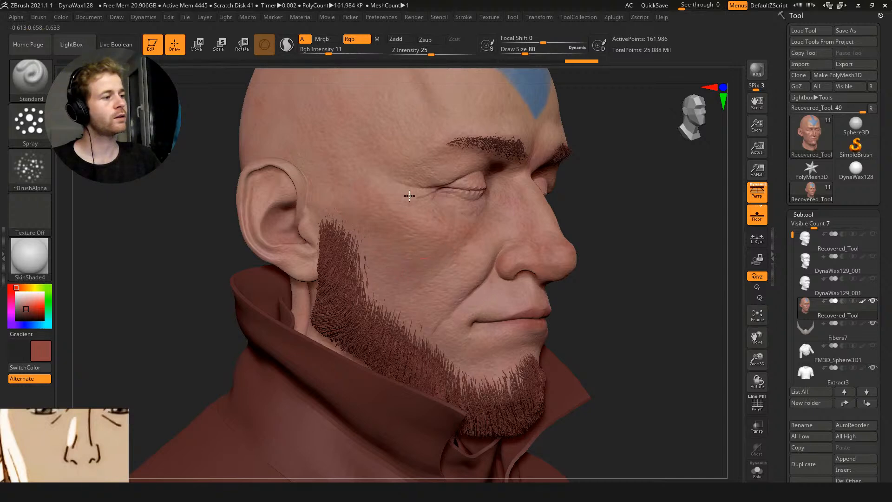
key(ctrl)
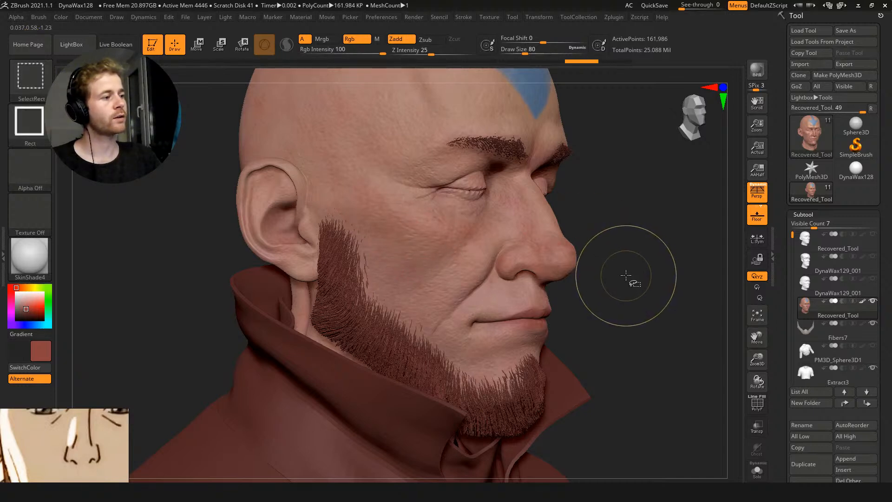
key(ctrl+shift)
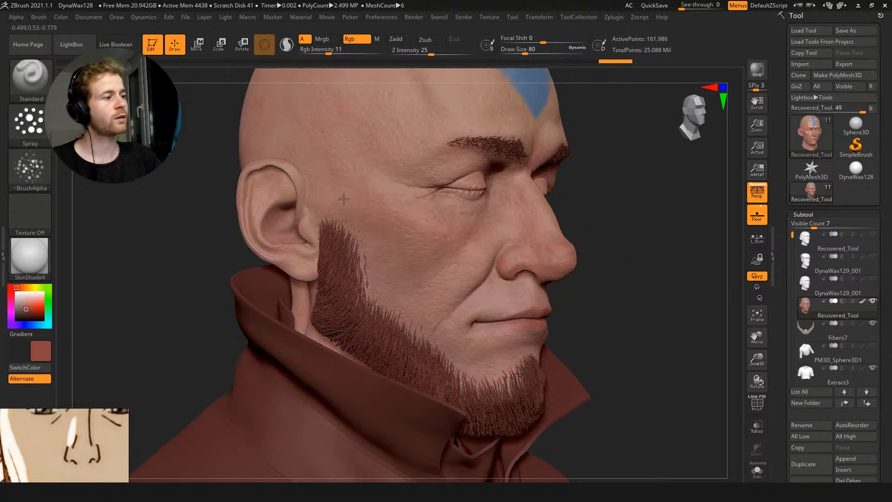
drag(341, 201, 439, 256)
key(ctrl+z)
drag(412, 217, 428, 231)
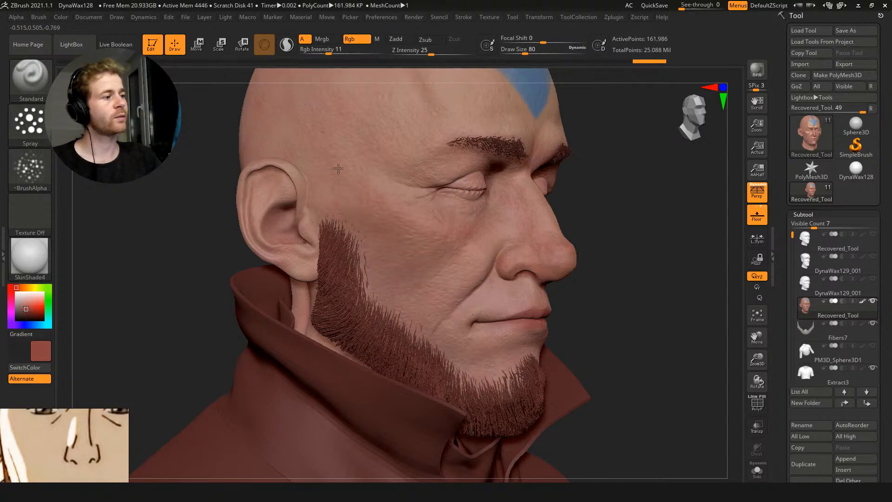
drag(617, 219, 359, 140)
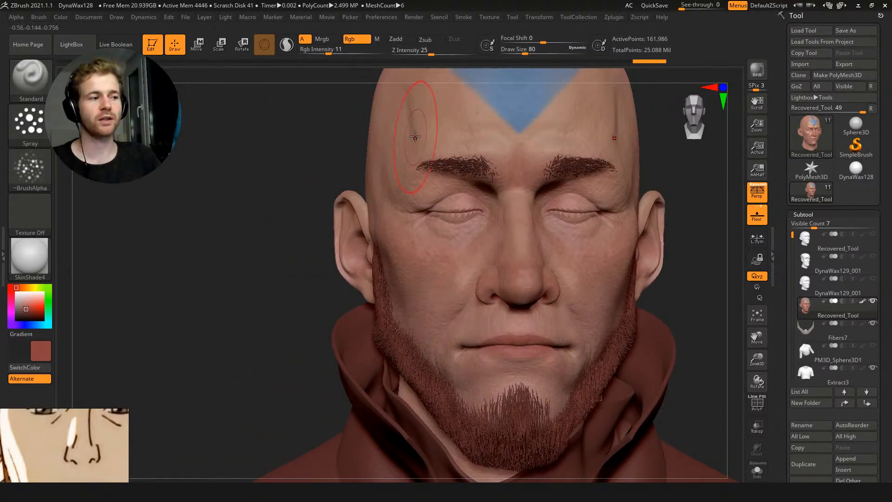
Subdivide the head mesh one level for finer paint detail and continue spraying colour on the cheek below the eye
key(ctrl+d)
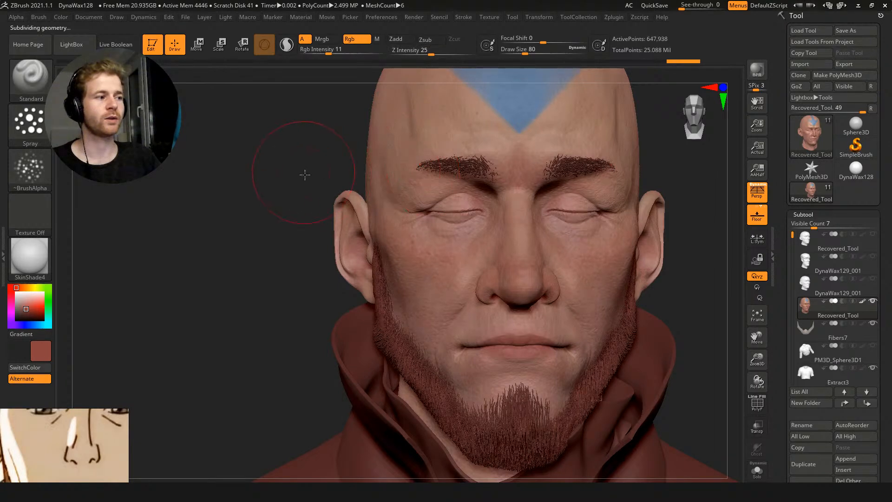
drag(305, 173, 363, 195)
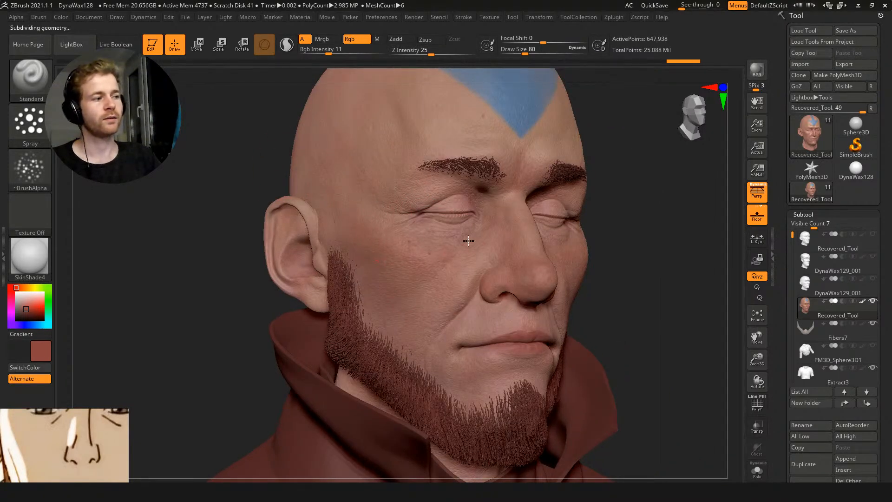
drag(270, 200, 255, 160)
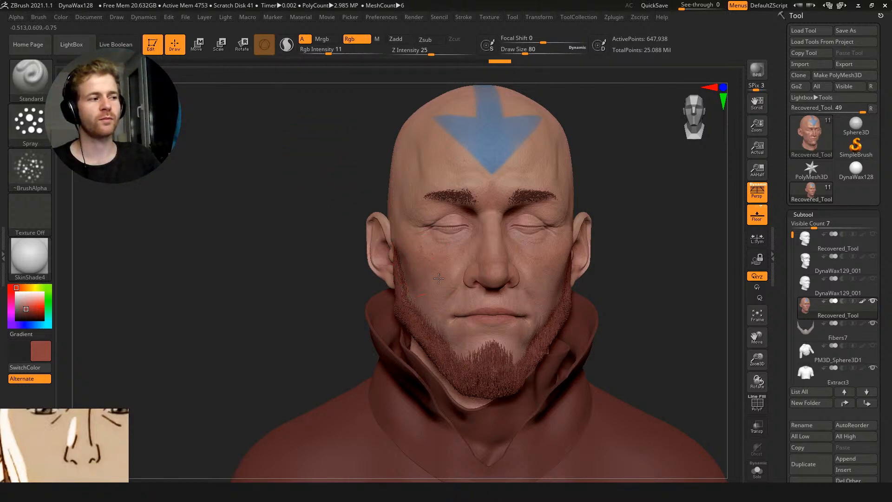
Reduce the brush to draw size 59 and spray reddish variation along the side of the nose and inner eye area
drag(343, 146, 432, 200)
key(s)
drag(508, 228, 504, 228)
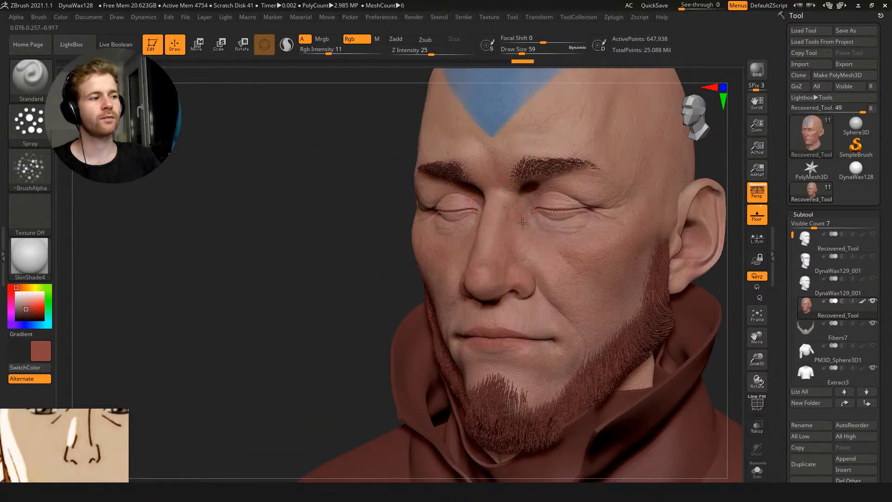
shift+drag(375, 186, 352, 172)
alt+drag(227, 113, 208, 186)
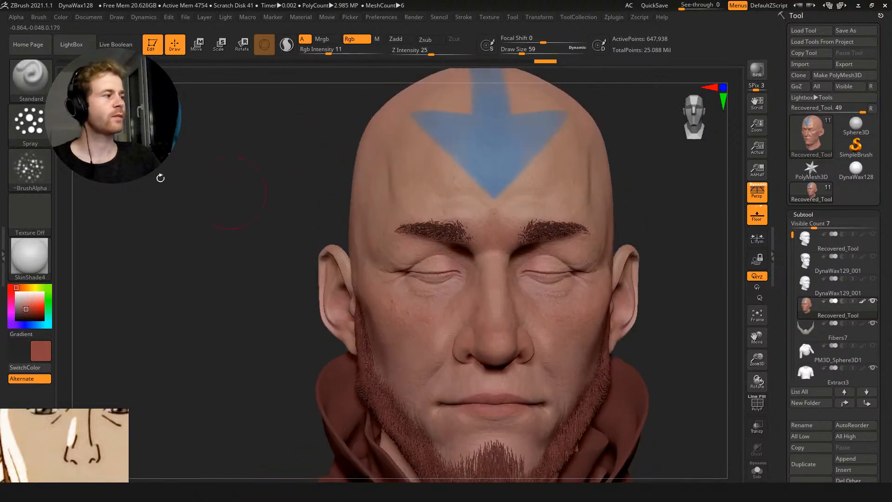
Preview the model with the Flat Color material and spray more colour on the side of the face at draw size 74
click(23, 254)
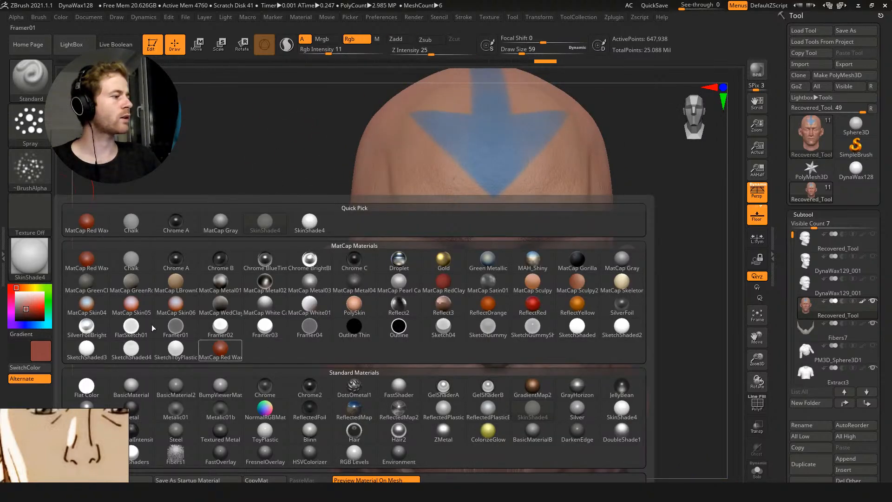
click(86, 386)
mouse_move(239, 299)
mouse_down()
mouse_move(263, 225)
mouse_move(243, 160)
mouse_move(244, 177)
mouse_move(280, 175)
mouse_up()
key(bracketright)
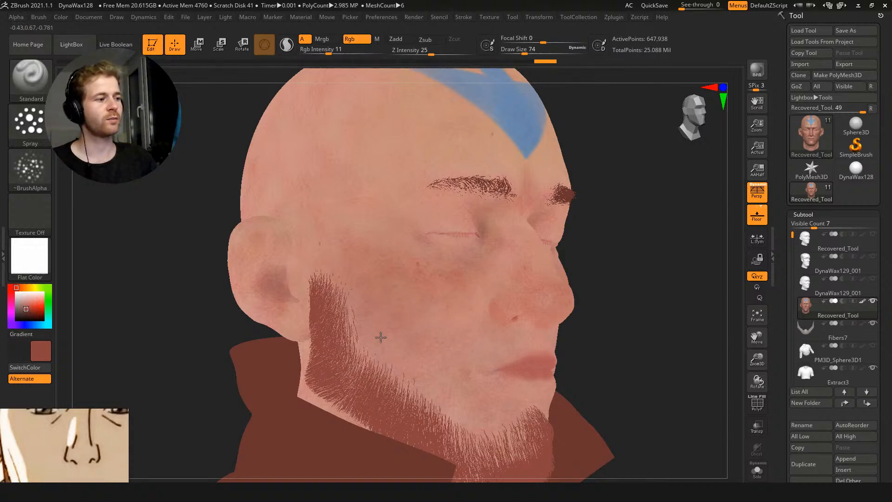
drag(643, 288, 446, 230)
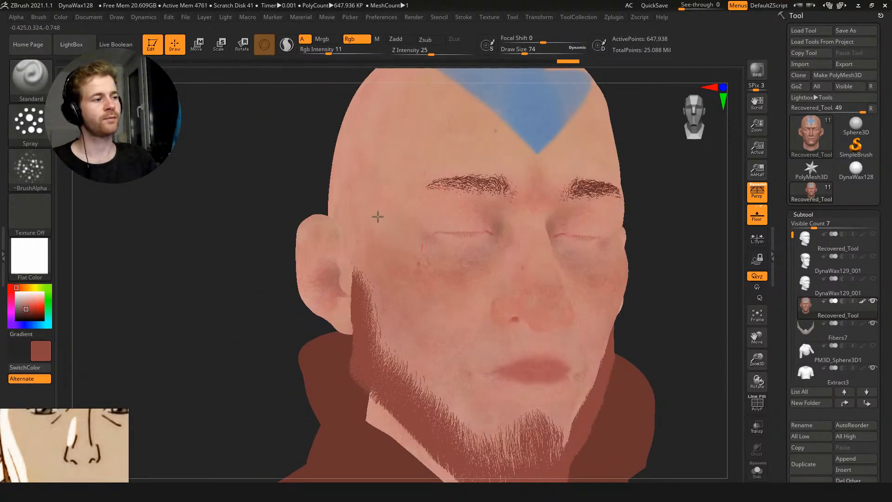
Set the draw size to 65 and spray the reddish colour over the nose bridge and tip
alt+drag(250, 156, 229, 137)
key(s)
mouse_move(504, 316)
mouse_down()
mouse_move(469, 310)
mouse_move(504, 285)
mouse_move(494, 263)
mouse_move(517, 285)
mouse_up()
key(s)
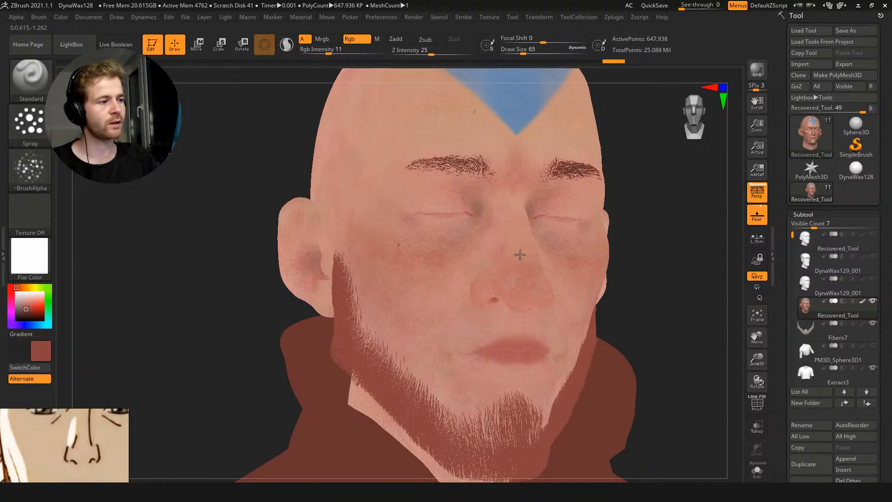
drag(506, 298, 518, 300)
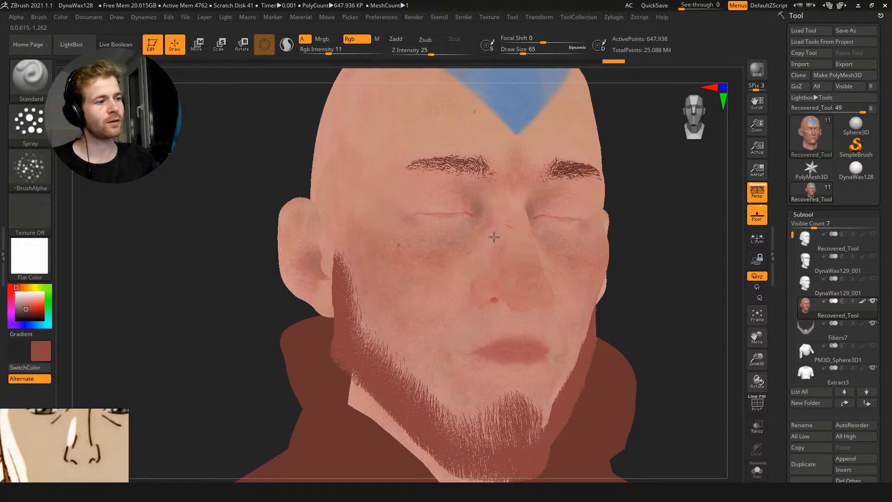
drag(664, 295, 634, 284)
Reduce the brush to draw size 49 and spray colour around the eyelids and outer eye corners
key(ctrl)
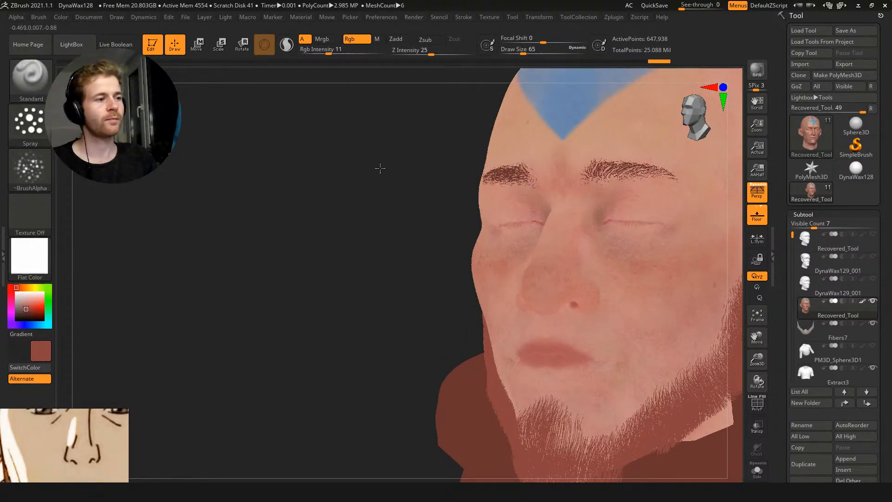
drag(393, 153, 604, 274)
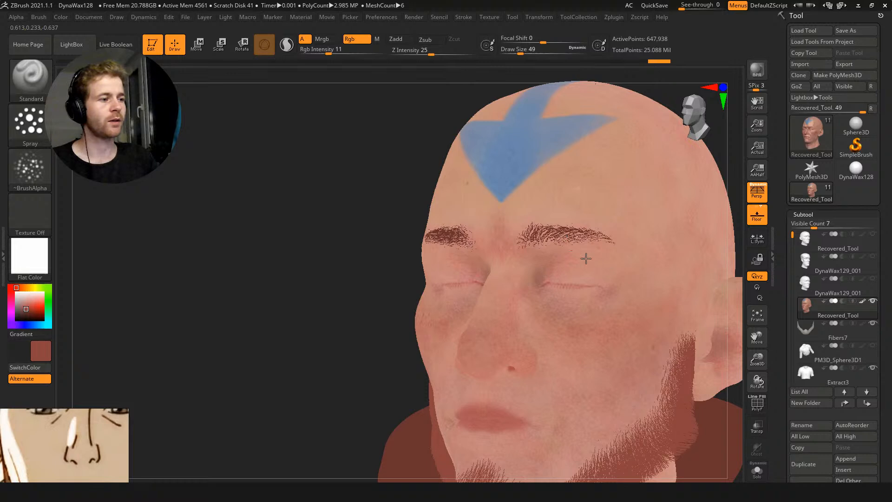
shift+drag(358, 219, 398, 249)
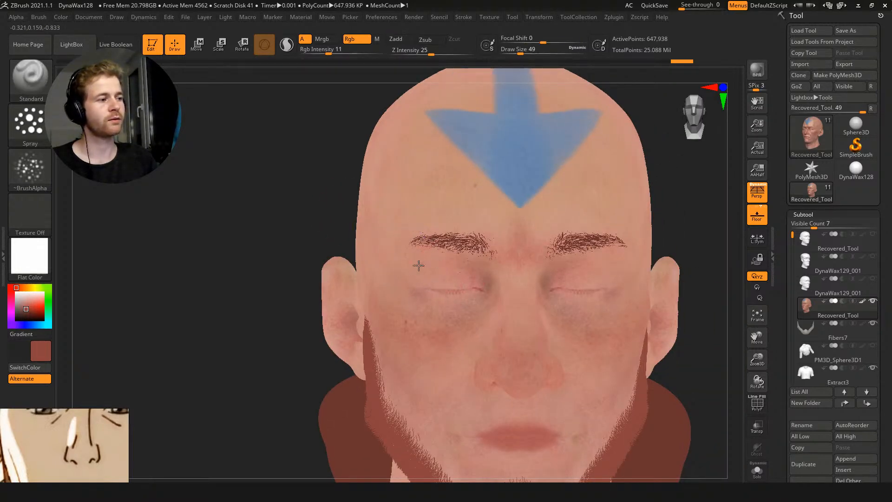
drag(421, 291, 416, 289)
Touch up the painted colour around the eyes and nose, checking the face from several angles
alt+drag(278, 185, 246, 181)
mouse_move(511, 270)
mouse_down()
mouse_move(468, 296)
mouse_move(470, 307)
mouse_up()
drag(683, 386, 559, 330)
drag(667, 270, 595, 239)
drag(653, 266, 608, 287)
mouse_move(671, 297)
shift+mouse_down()
mouse_move(673, 307)
mouse_move(615, 259)
shift+mouse_up()
mouse_move(331, 169)
alt+mouse_down()
mouse_move(308, 215)
mouse_move(324, 194)
mouse_move(207, 113)
alt+mouse_up()
Switch the material back to SkinShade4 and review the shaded bust from the front
click(29, 262)
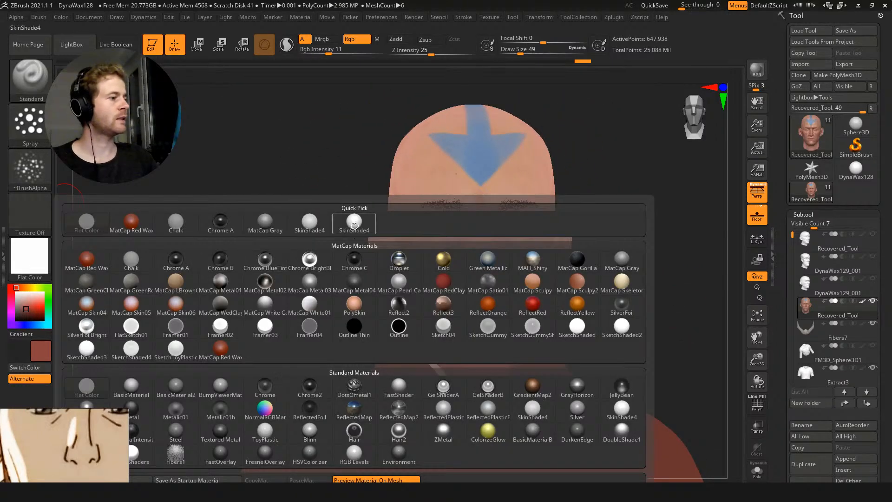
click(309, 222)
click(28, 256)
click(289, 228)
mouse_move(289, 228)
mouse_down()
mouse_move(225, 181)
mouse_move(247, 185)
mouse_move(263, 159)
mouse_move(333, 173)
mouse_move(319, 130)
mouse_move(332, 142)
mouse_move(255, 157)
mouse_move(191, 155)
mouse_move(263, 173)
mouse_up()
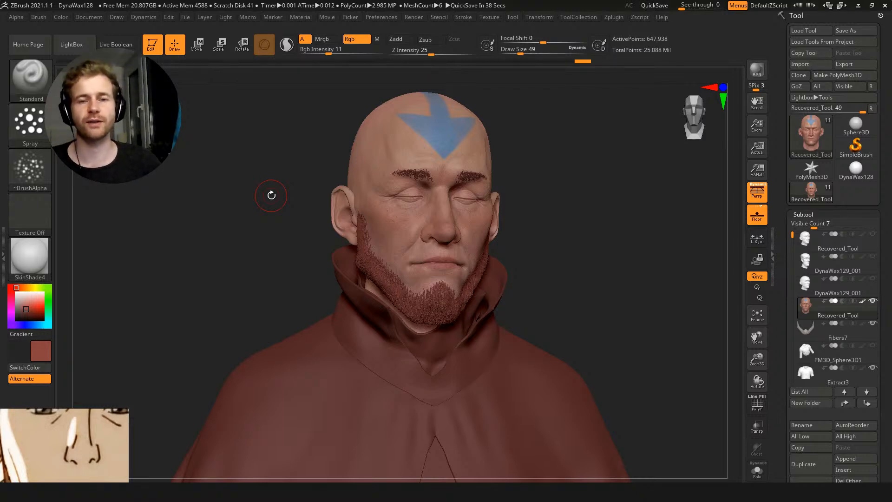
shift+drag(603, 218, 586, 168)
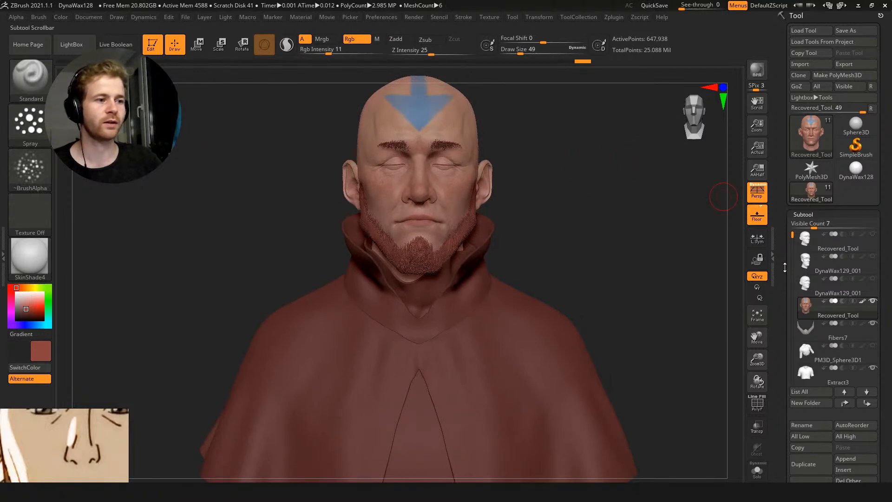
Compare the head with its polypaint hidden and shown
click(862, 302)
click(862, 302)
drag(616, 213, 650, 218)
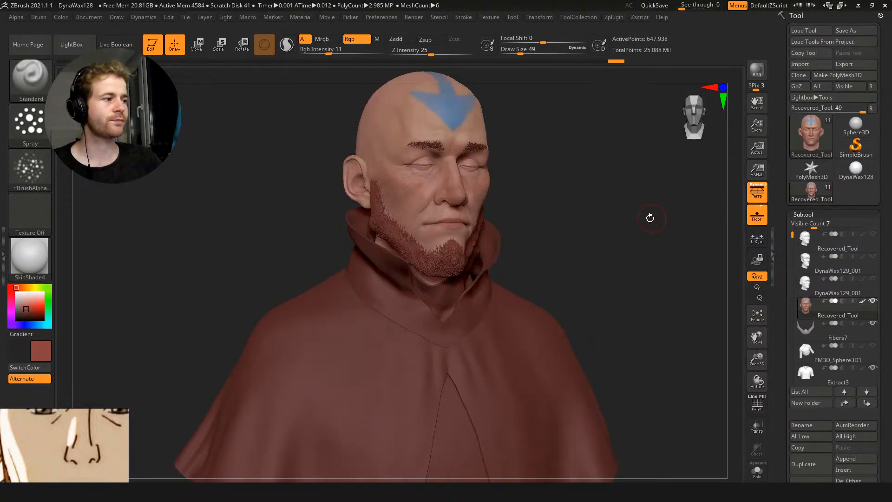
Select the Fibers7 beard subtool and duplicate it
click(835, 331)
key(f)
click(809, 465)
click(806, 214)
alt+drag(667, 228, 725, 188)
Turn the duplicated beard into real geometry with Convert BPR To Geo and inspect the strands up close
click(810, 226)
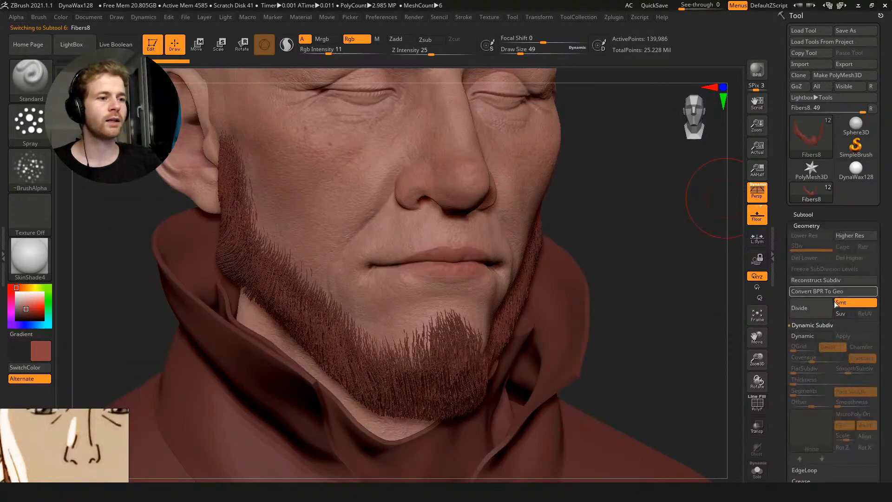
click(813, 292)
drag(670, 255, 688, 126)
alt+drag(669, 224, 676, 155)
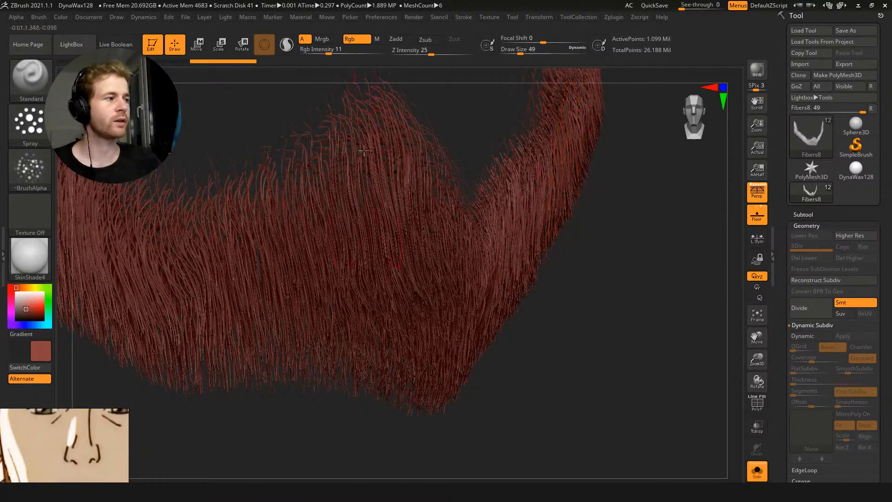
mouse_move(648, 305)
mouse_down()
mouse_move(641, 309)
mouse_move(658, 278)
mouse_move(652, 291)
mouse_up()
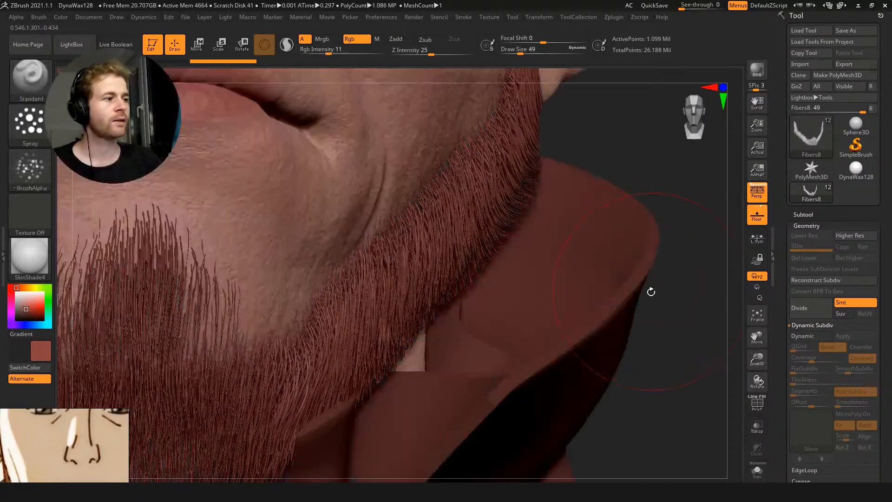
Show the polyframe on the converted beard with the whole bust framed in view
key(f)
scroll(624, 241, up, 2)
key(shift+f)
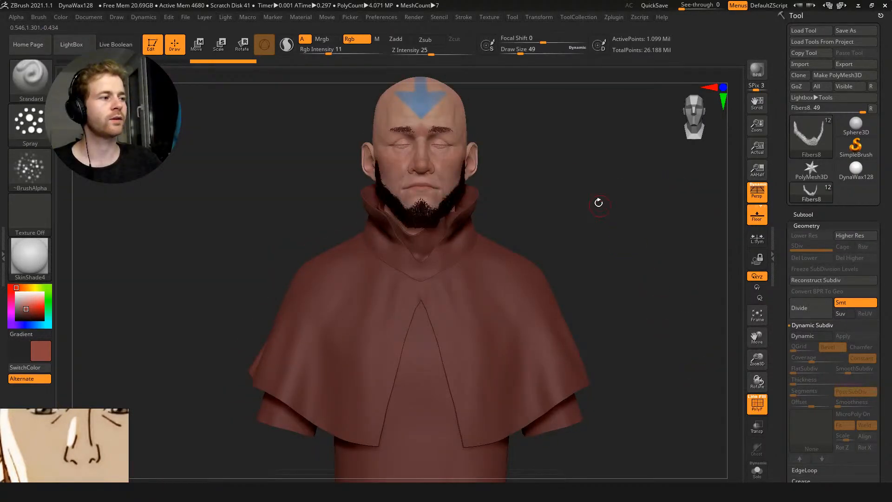
Hide the polyframe on the beard and pick a pale greyish pink as the current colour
scroll(623, 218, up, 4)
drag(623, 219, 660, 237)
key(shift+f)
key(v)
key(v)
click(21, 299)
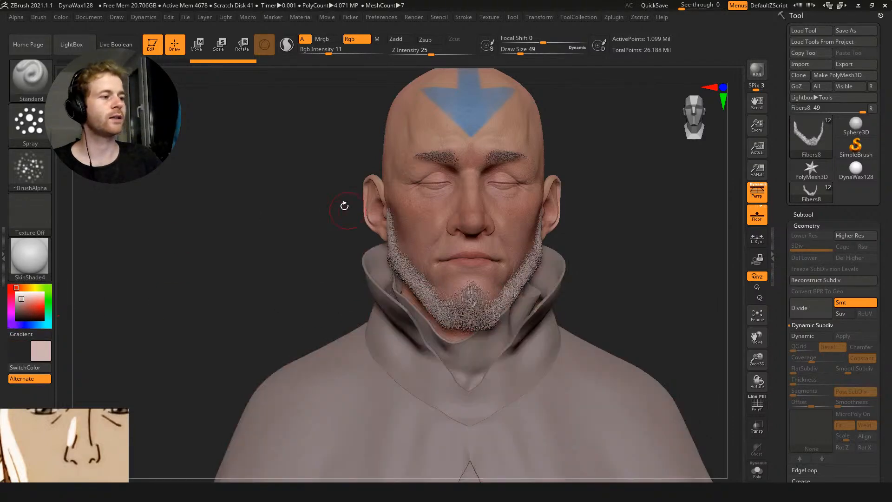
drag(348, 207, 319, 193)
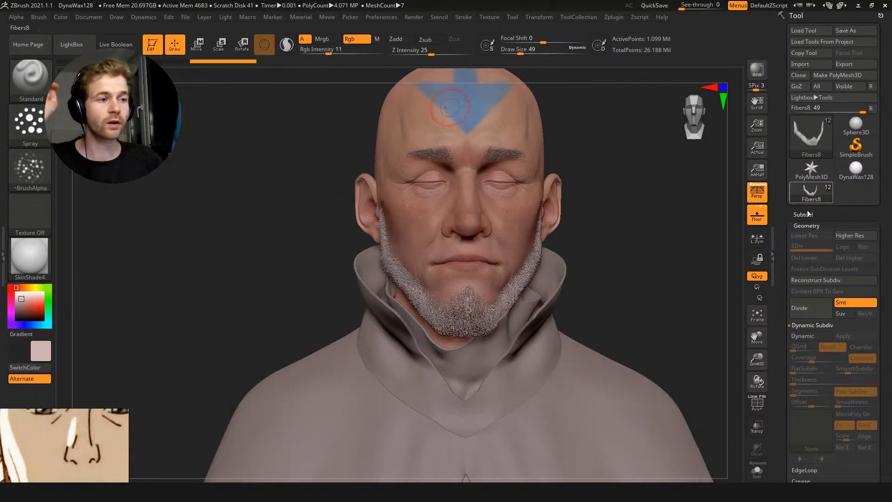
Check the FiberMesh modifiers of the converted beard and view the bust from the front and three-quarter side
click(801, 226)
click(807, 270)
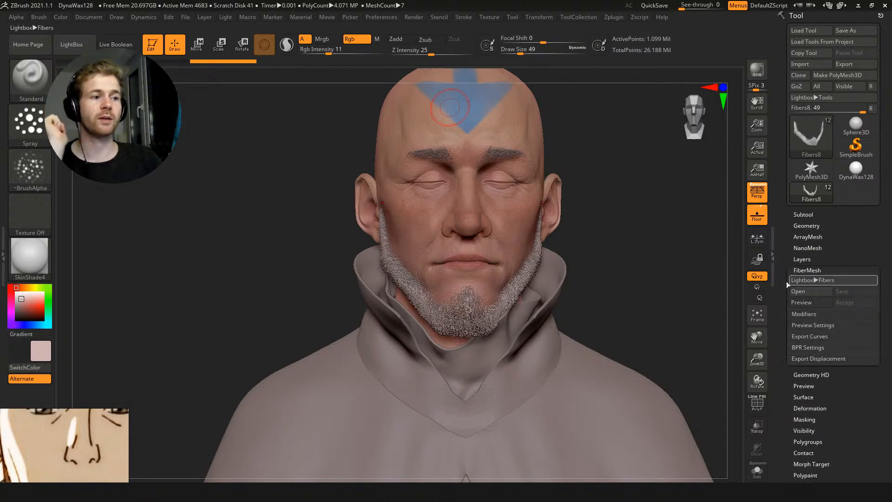
click(801, 299)
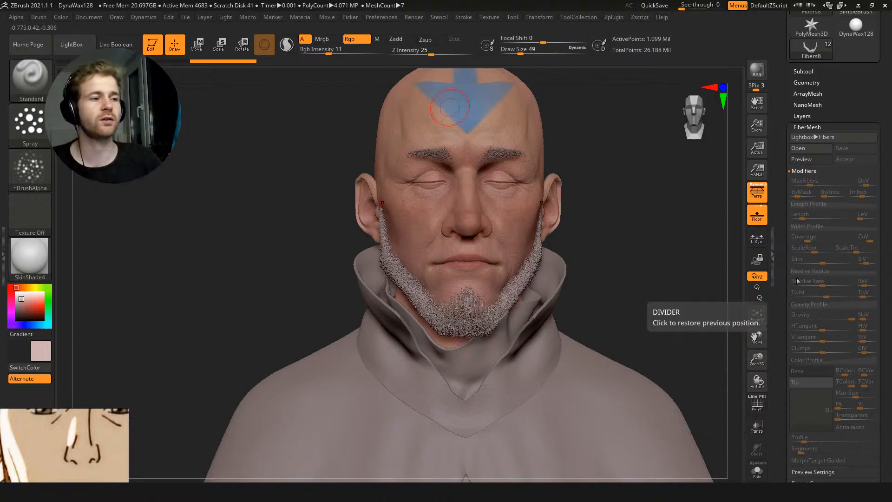
click(807, 127)
alt+drag(665, 234, 689, 213)
drag(696, 330, 584, 329)
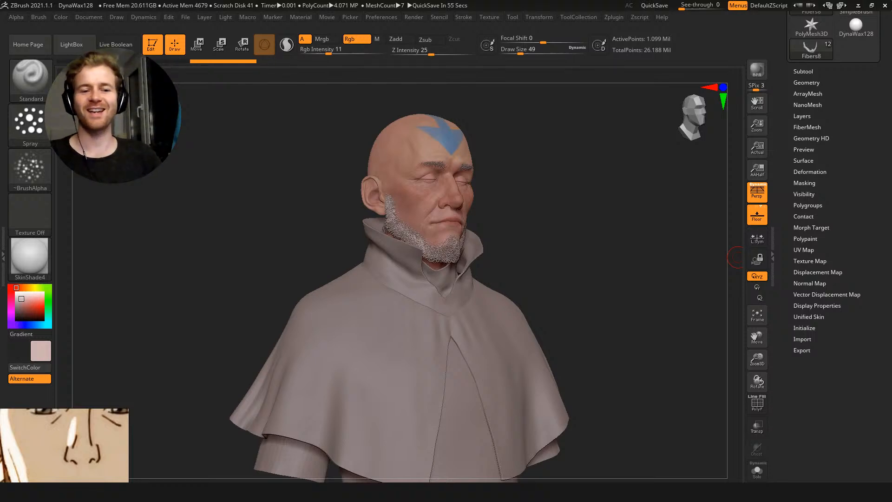
drag(575, 206, 567, 200)
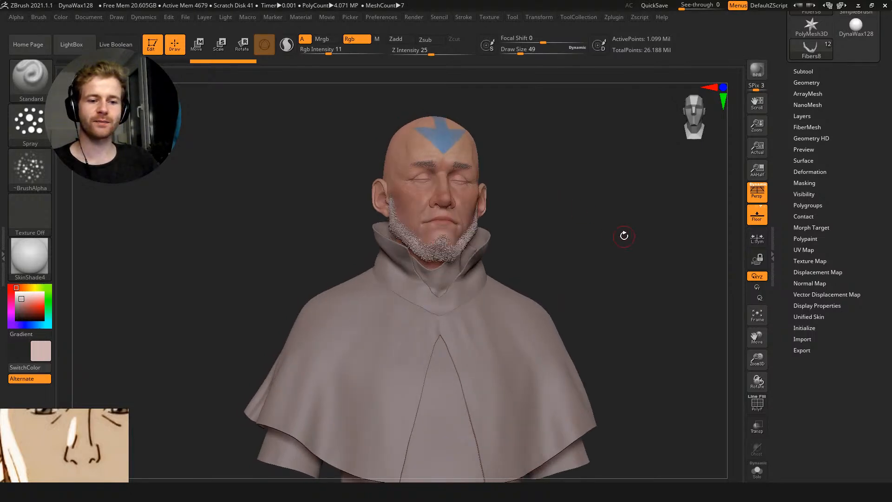
alt+drag(602, 228, 634, 259)
drag(672, 225, 617, 250)
Select the inner collar subtool PM3D_Cylinder3D2 and pull its edge away from the beard with the Move brush
alt+click(617, 251)
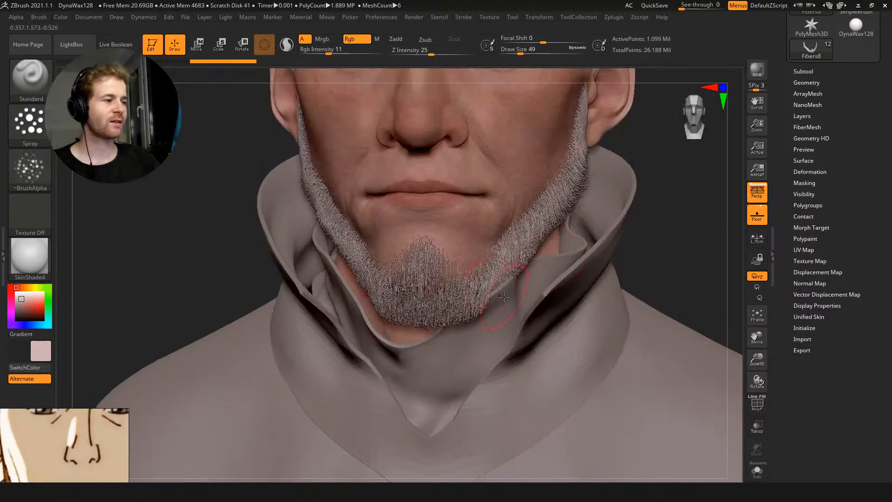
drag(677, 247, 673, 219)
key(b)
key(m)
key(v)
key(s)
mouse_move(525, 261)
mouse_down()
mouse_move(539, 262)
mouse_move(495, 326)
mouse_up()
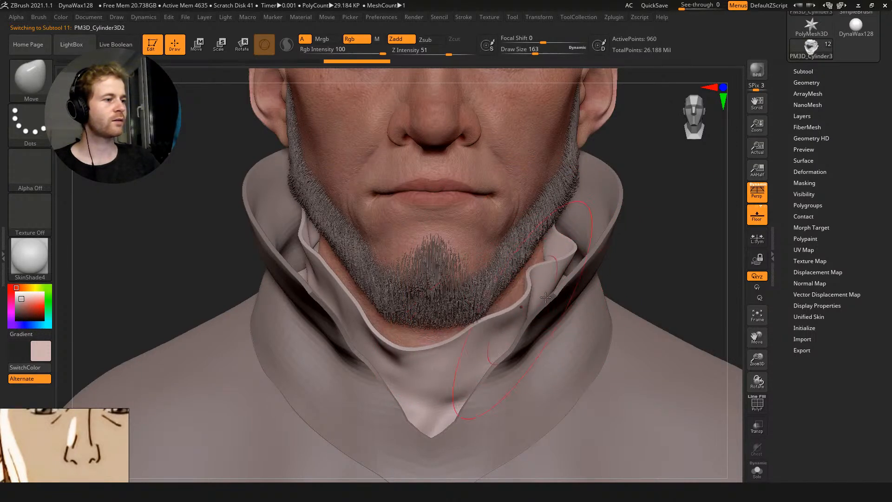
key(f)
alt+drag(602, 235, 598, 196)
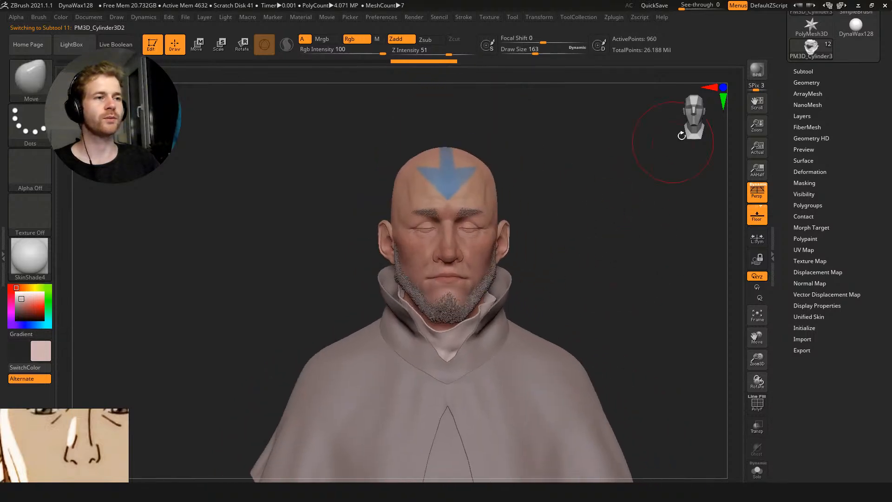
Select the Recovered_Tool head subtool and lower it to subdivision level 3
click(813, 71)
drag(791, 124, 792, 106)
click(808, 144)
alt+drag(616, 225, 633, 248)
key(shift+d)
key(shift+d)
click(812, 72)
click(808, 81)
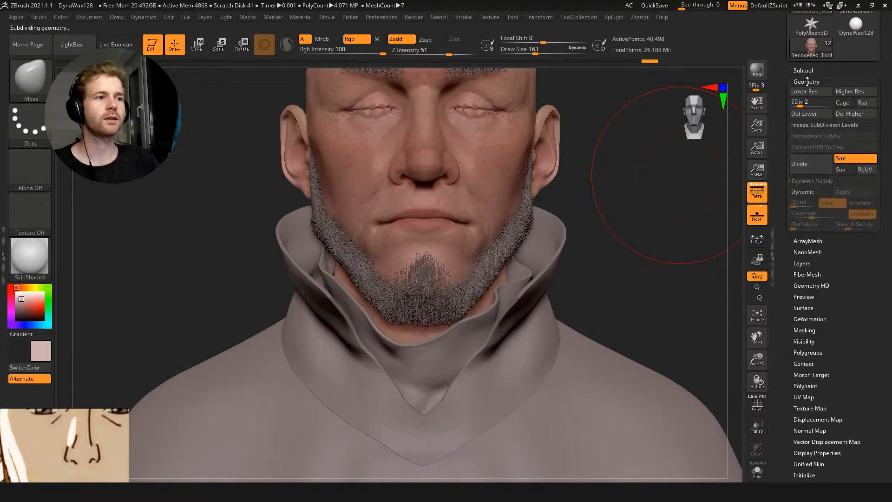
alt+drag(679, 175, 676, 268)
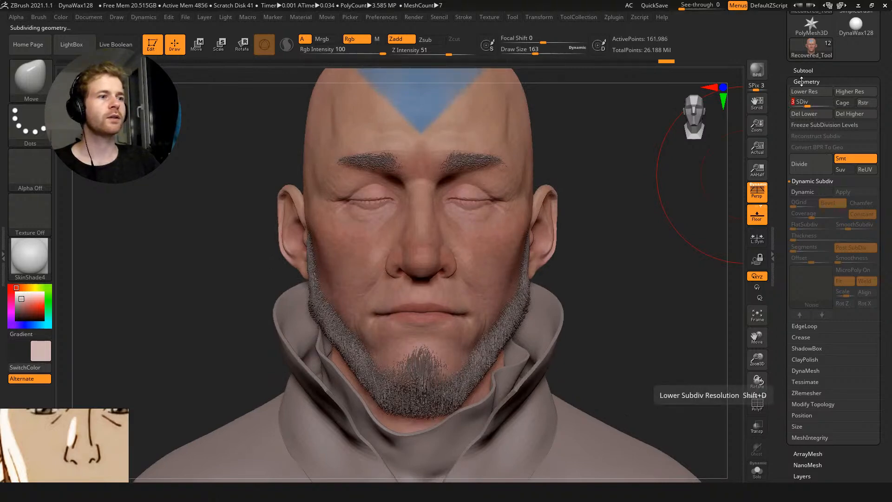
click(802, 81)
alt+drag(649, 208, 643, 145)
drag(636, 185, 652, 160)
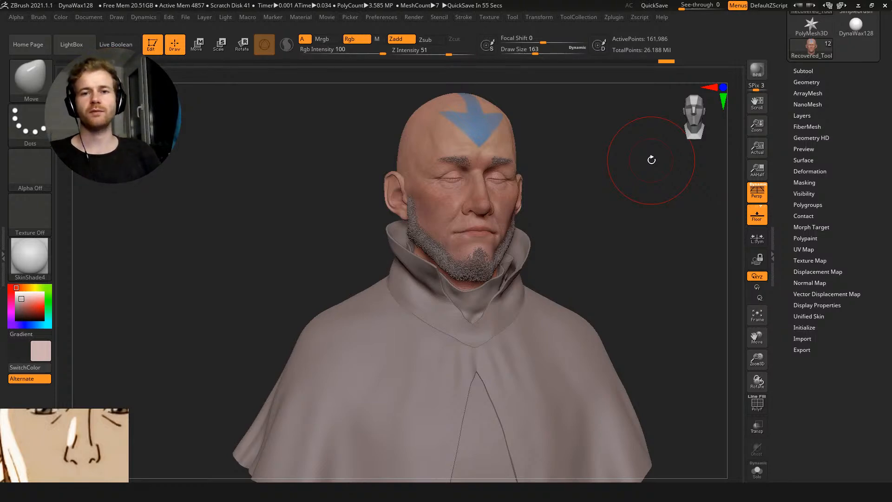
Compare the head's facial detail across its subdivision levels, ending on level 3
mouse_move(594, 230)
mouse_down()
mouse_move(631, 239)
mouse_move(625, 186)
mouse_move(634, 325)
mouse_move(609, 259)
mouse_up()
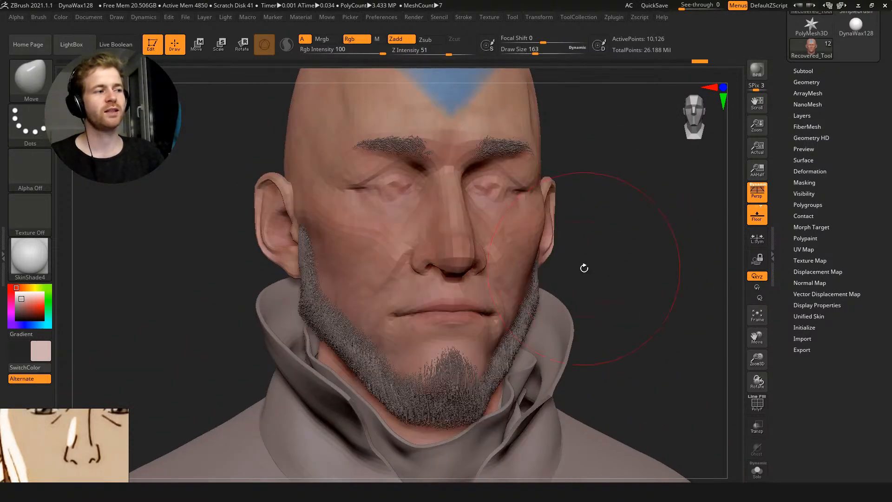
key(d)
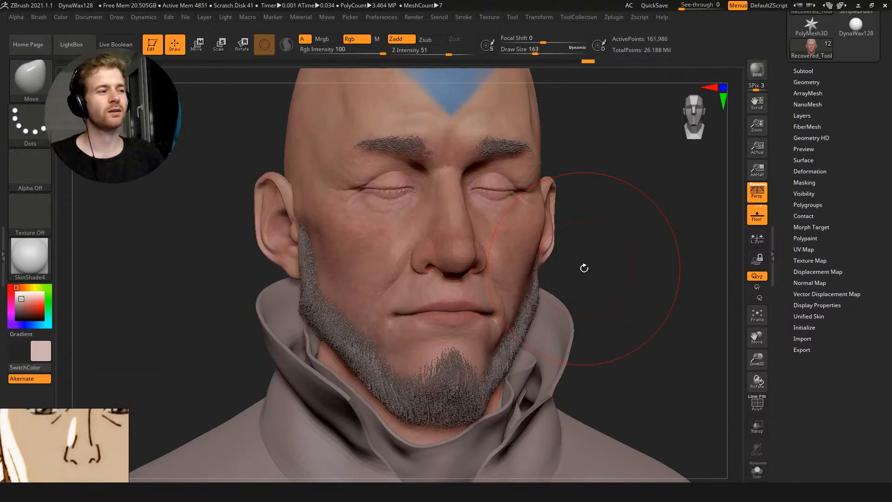
key(d)
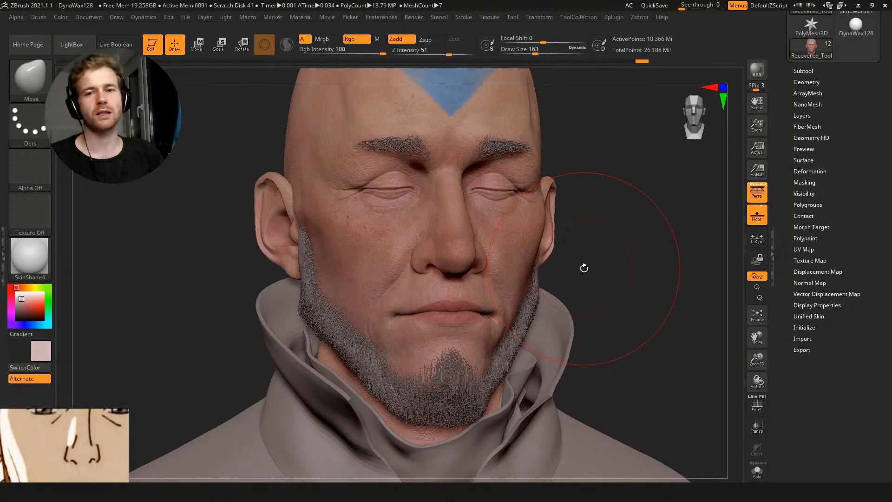
key(shift)
key(shift+d)
key(shift+d)
key(shift+d)
key(shift+d)
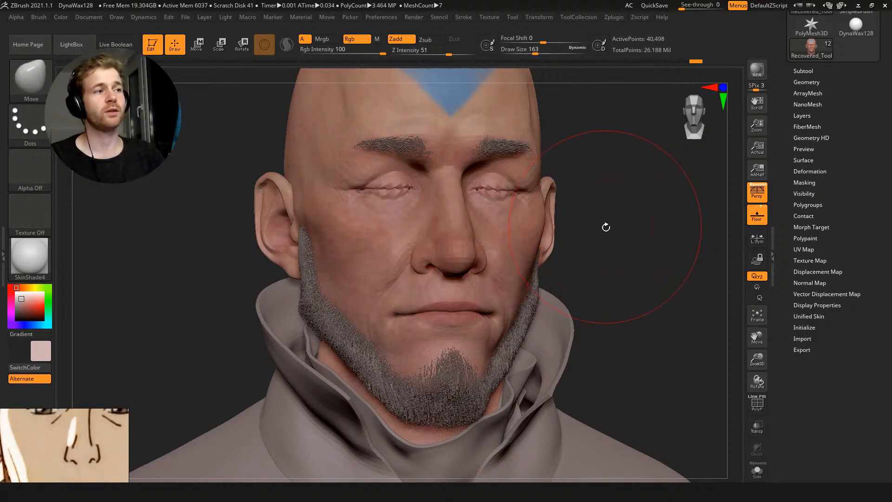
key(d)
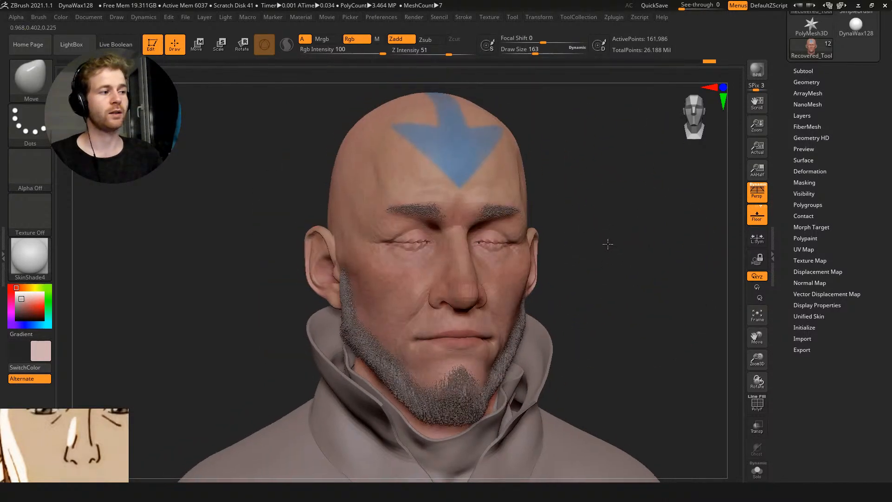
alt+drag(608, 244, 541, 240)
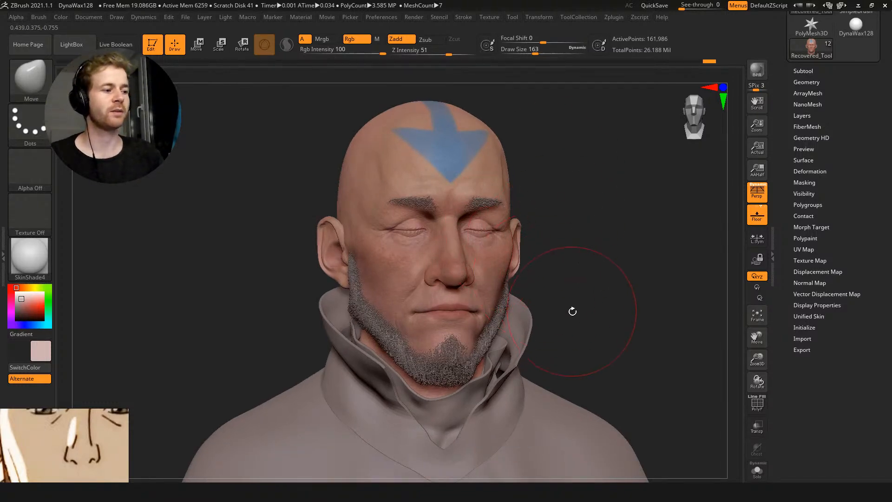
Select the Extract3 shirt subtool, duplicate it and hide the original
alt+drag(585, 250, 587, 155)
click(814, 82)
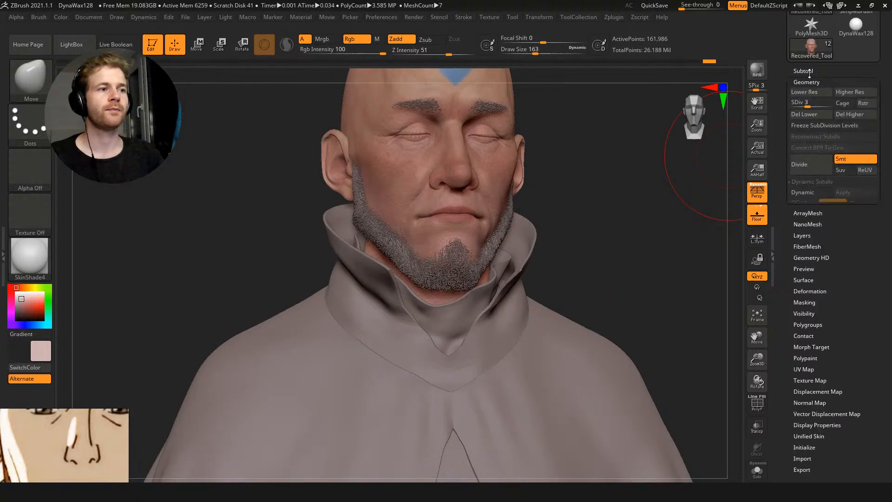
click(801, 70)
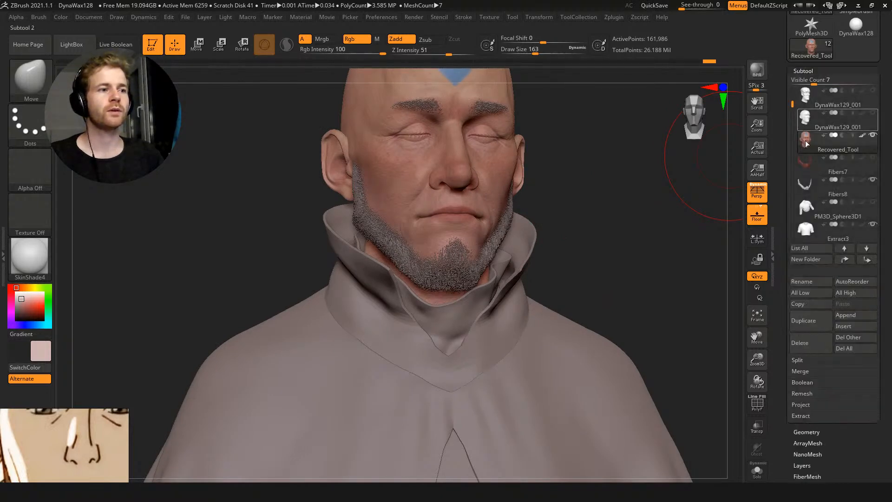
drag(793, 104, 793, 158)
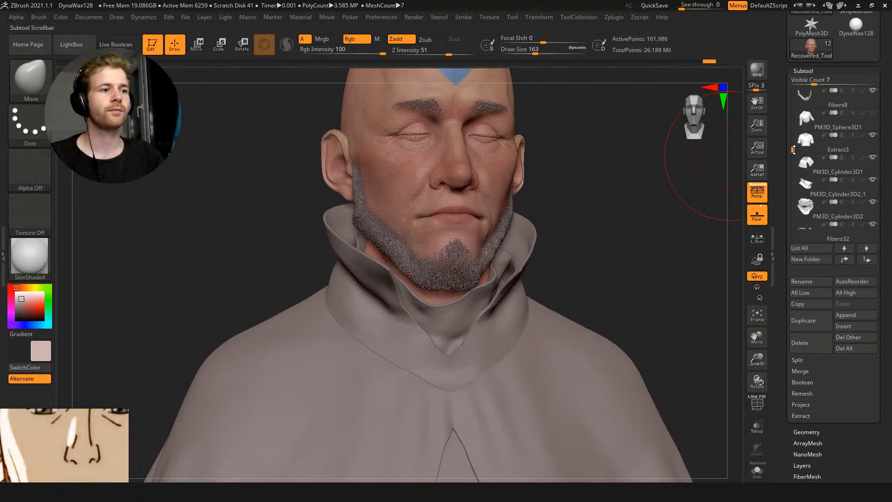
click(818, 141)
alt+drag(692, 221, 678, 135)
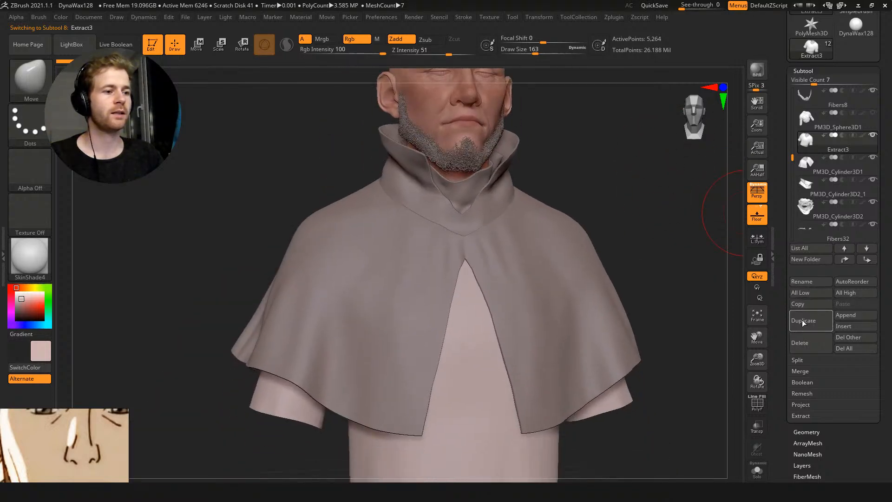
click(802, 322)
click(874, 136)
Isolate the duplicated shirt and give it a dynamic subdivision thickness of 0.00738 with an offset of 100
click(809, 432)
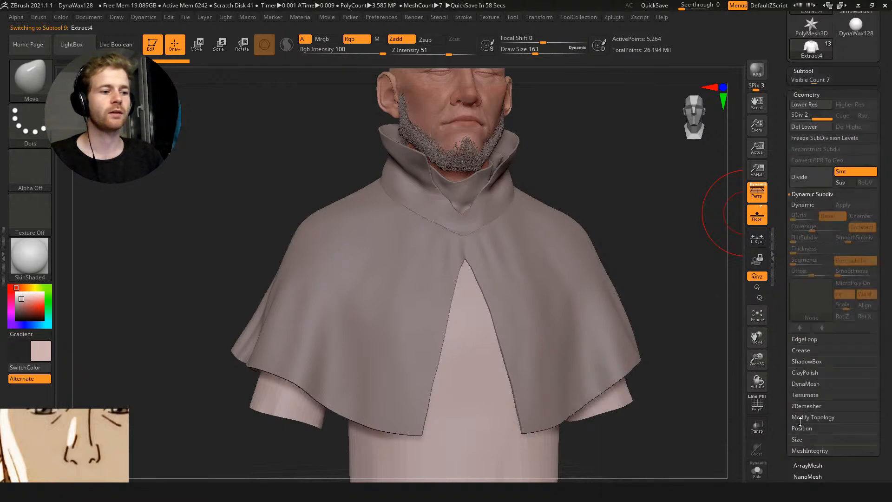
alt+drag(681, 221, 729, 206)
click(674, 172)
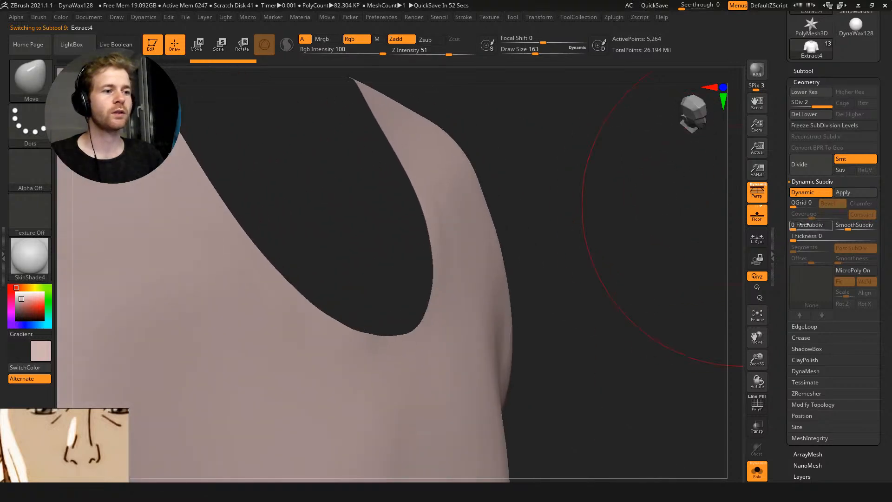
drag(794, 238, 815, 238)
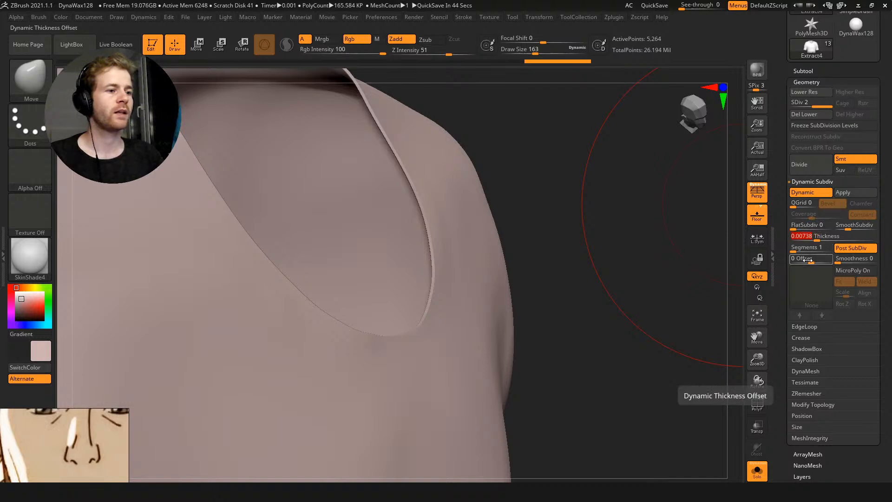
drag(809, 261, 833, 260)
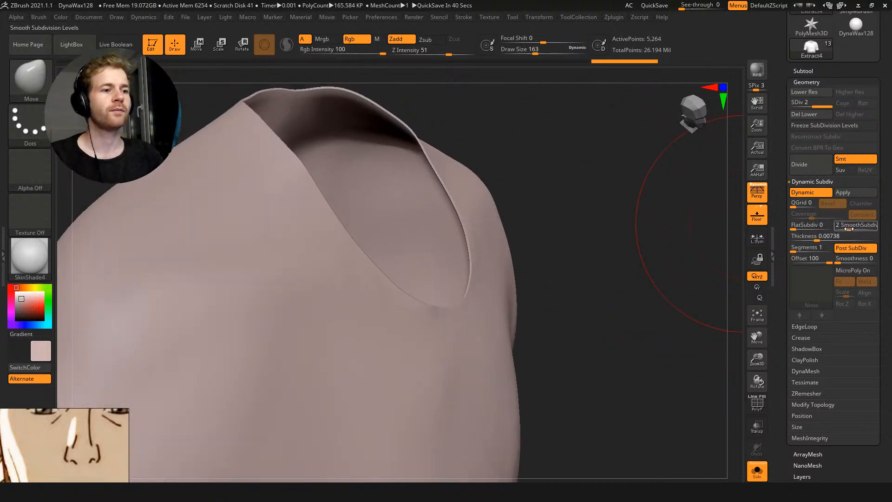
Apply the dynamic thickness to the duplicated shirt as real geometry without smooth subdivisions
click(826, 237)
mouse_move(683, 215)
alt+mouse_down()
mouse_move(641, 231)
mouse_move(629, 169)
mouse_move(725, 169)
alt+mouse_up()
key(shift+f)
key(shift+f)
click(844, 194)
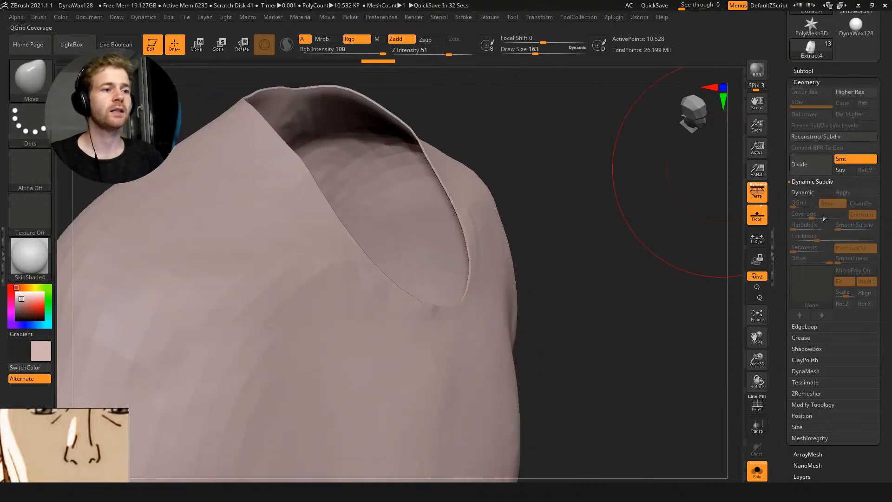
Crease the thickened shirt along its polygroup borders and subdivide it once, to level 2
drag(613, 208, 628, 210)
alt+drag(628, 210, 631, 239)
key(shift+f)
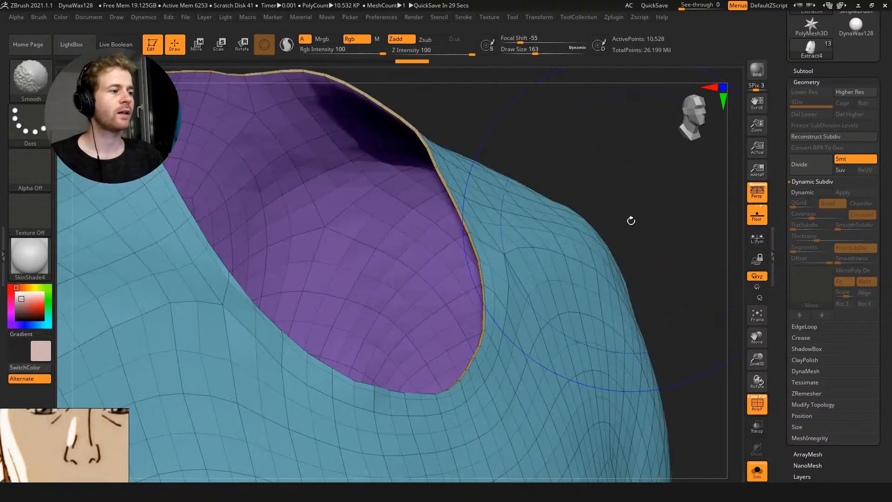
key(2)
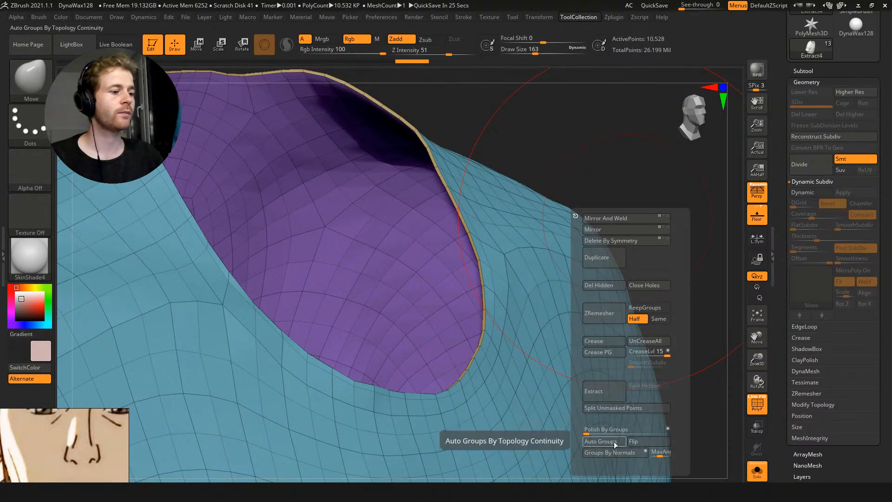
click(610, 353)
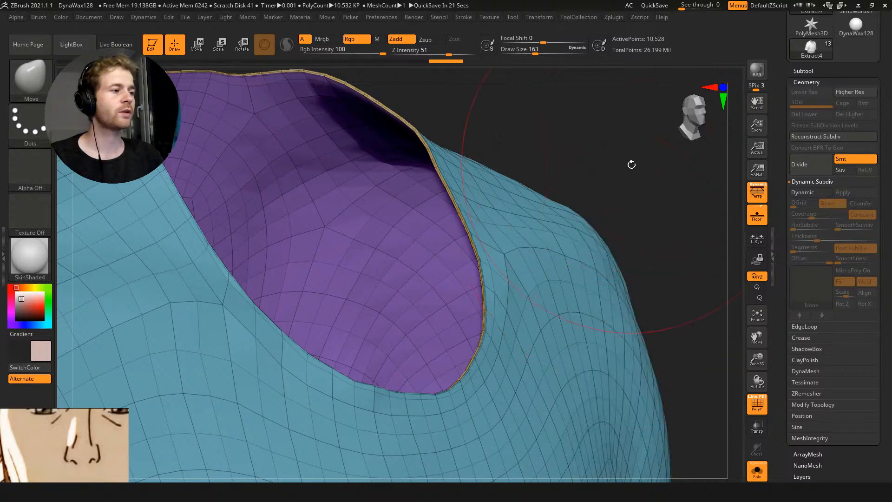
key(ctrl)
key(ctrl+d)
alt+drag(599, 148, 558, 98)
key(shift+f)
shift+drag(596, 182, 629, 171)
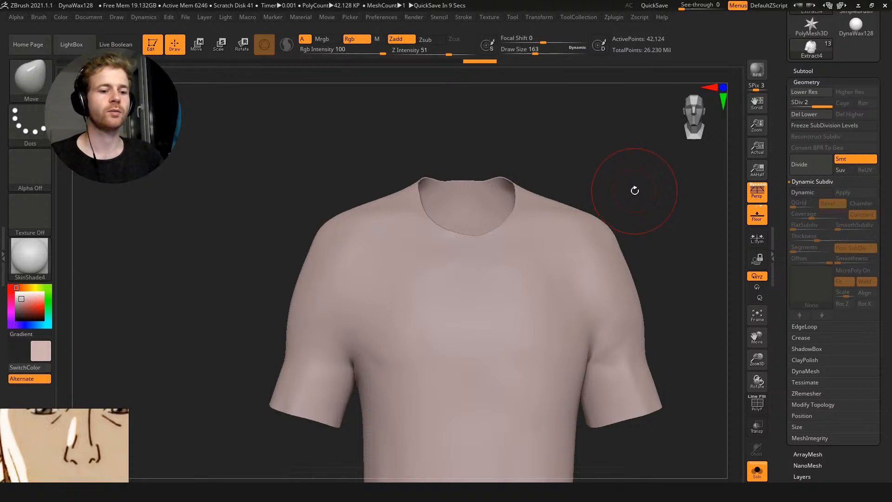
drag(635, 195, 642, 125)
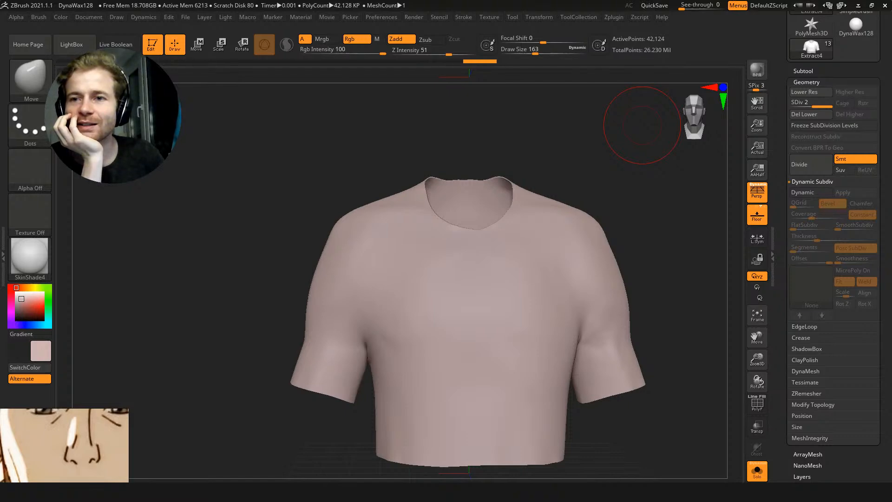
Switch to the browser and look through the artworks on the open DeviantArt artist profile
key(alt+Tab)
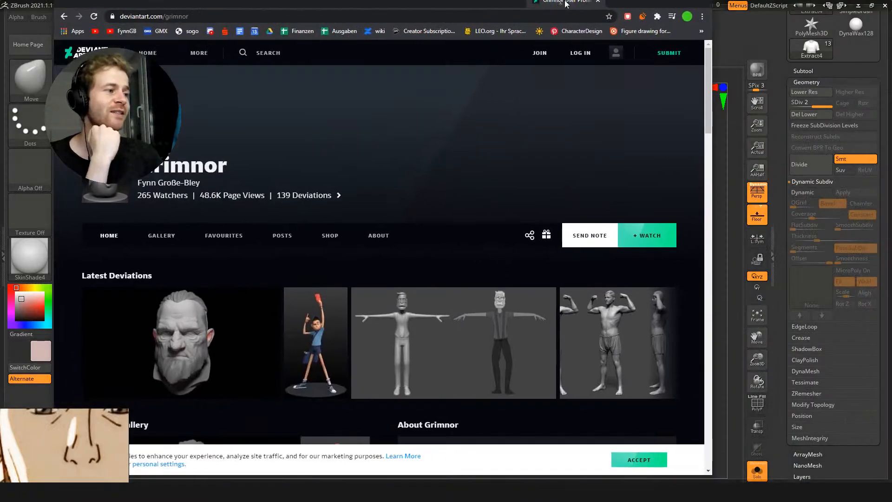
key(super+Up)
scroll(563, 255, down, 5)
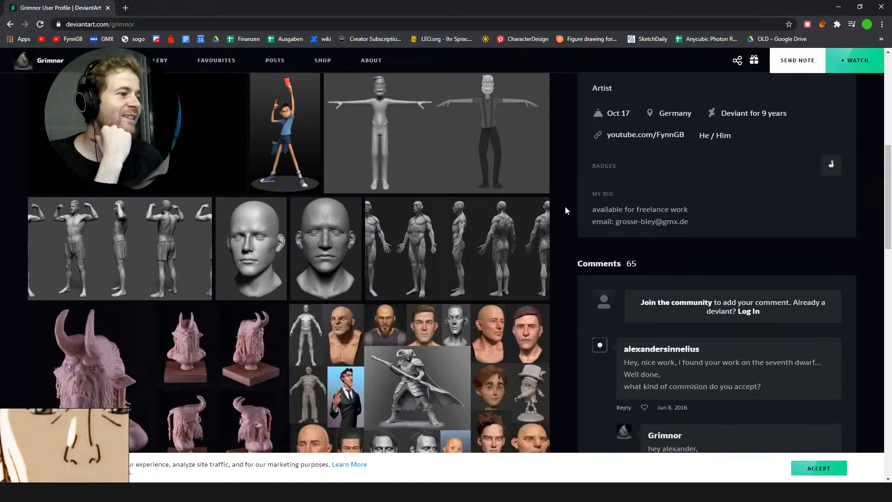
scroll(567, 212, down, 7)
scroll(566, 199, up, 5)
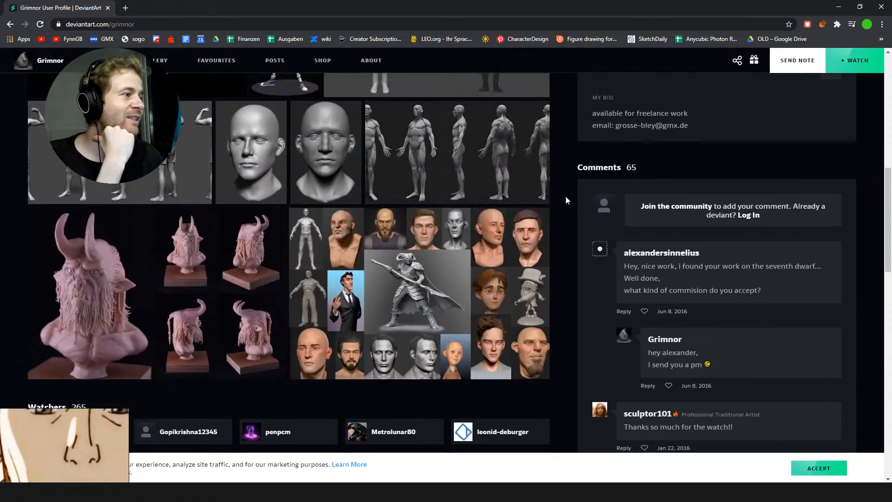
Open the artist's gallery page and look through the featured works down to the oldest sculpts at the end
scroll(566, 198, up, 5)
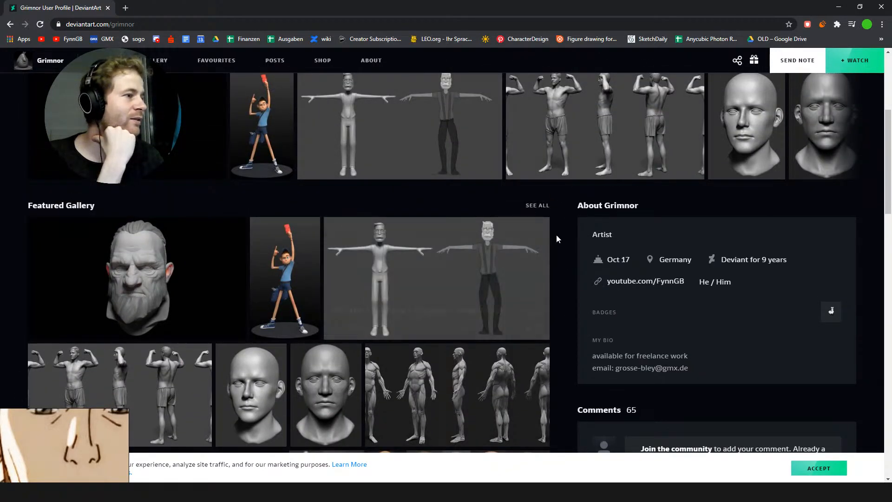
scroll(554, 233, up, 4)
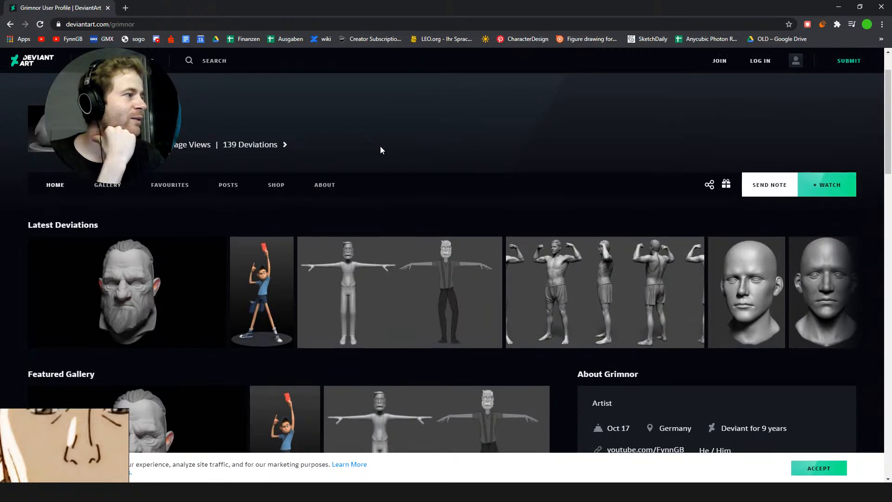
click(112, 187)
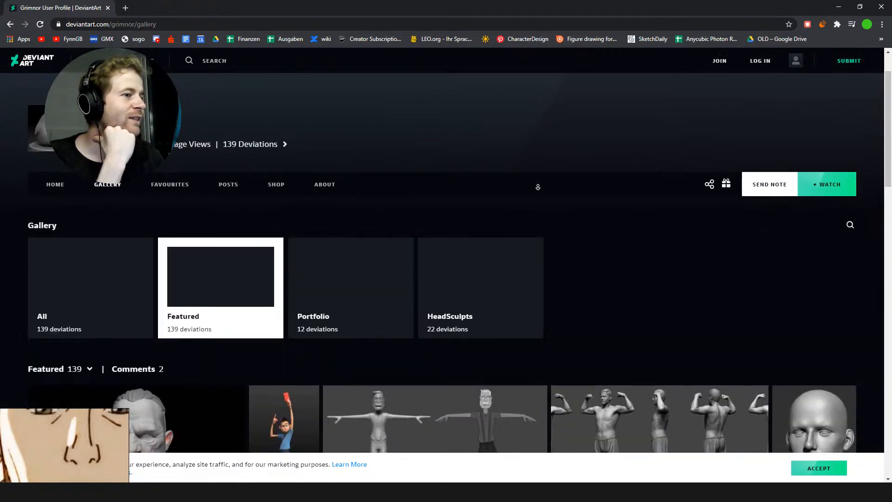
scroll(540, 206, down, 10)
scroll(540, 205, down, 15)
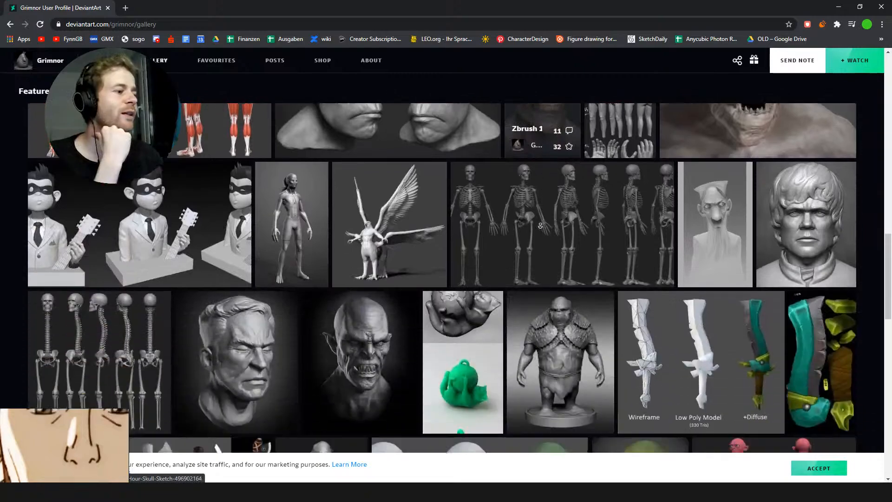
scroll(538, 223, down, 15)
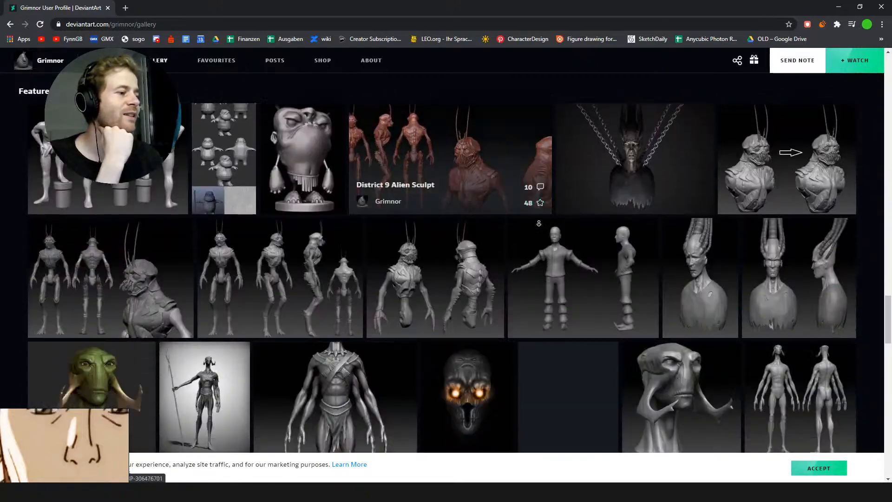
scroll(538, 223, down, 15)
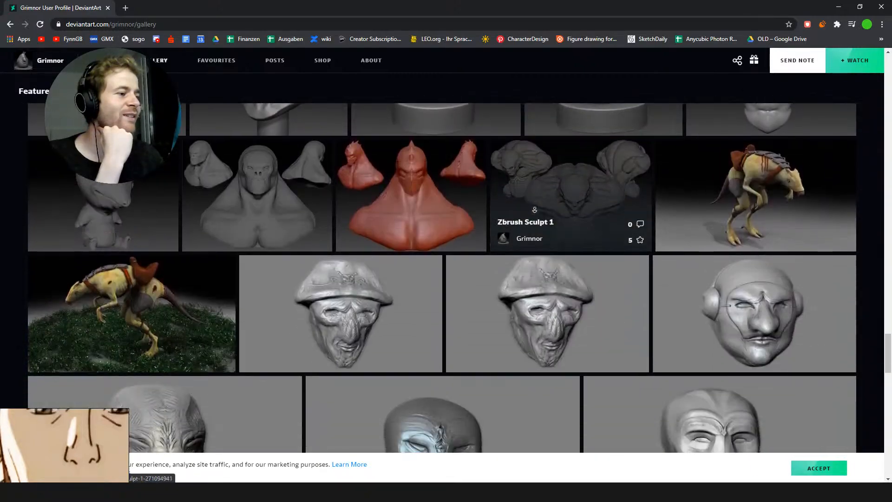
scroll(791, 261, up, 5)
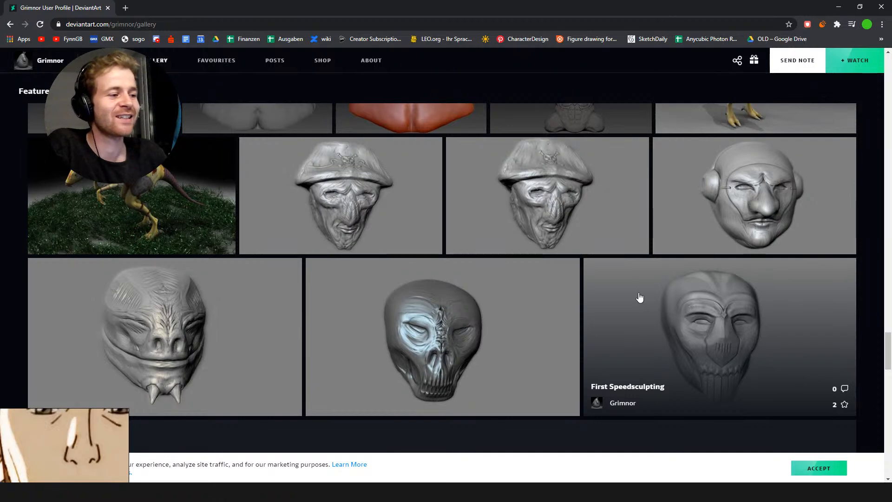
scroll(762, 298, down, 1)
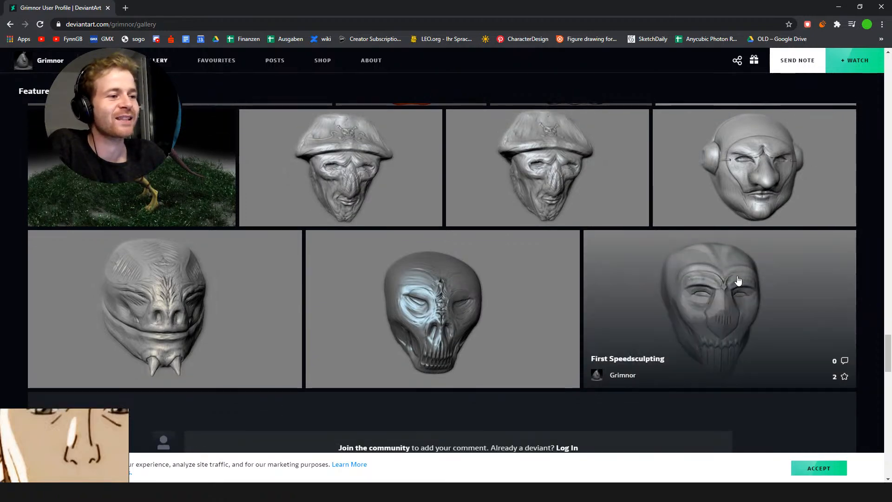
Open the First Speedsculpting artwork from the end of the gallery and view it
click(737, 279)
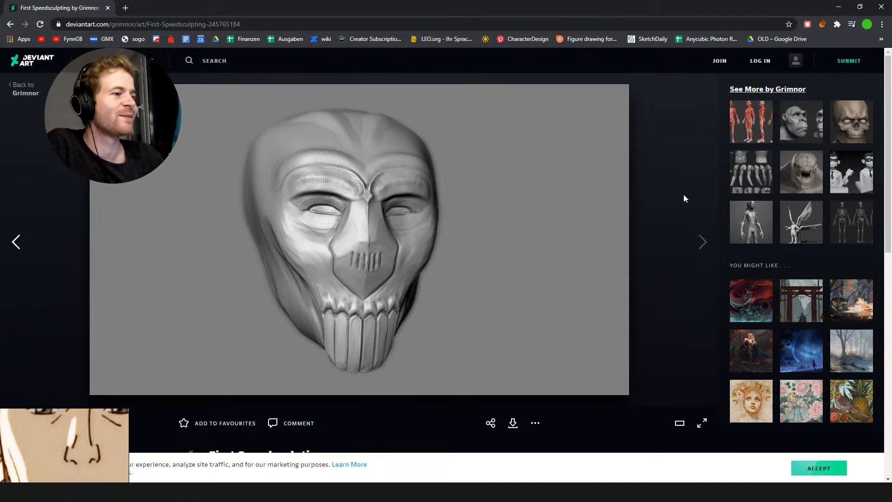
scroll(670, 221, down, 4)
scroll(506, 386, up, 4)
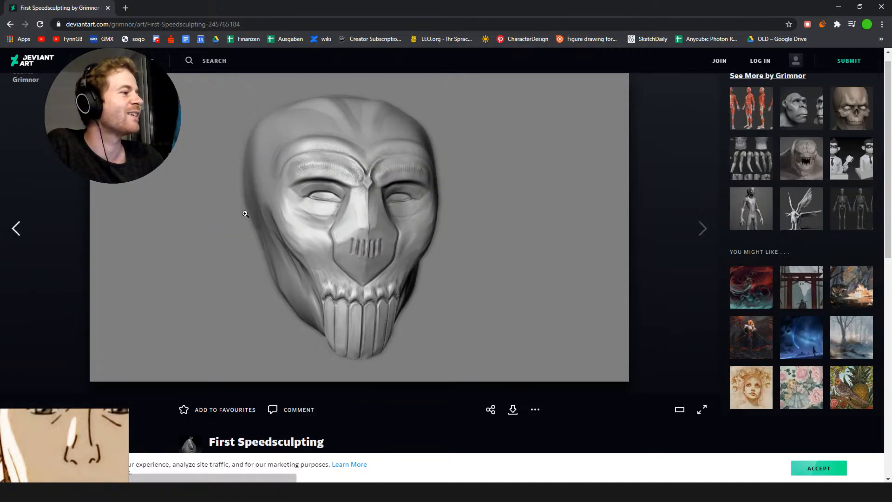
Go on to the Speedsculpt 2 artwork, view its image enlarged and read the description below it
click(23, 232)
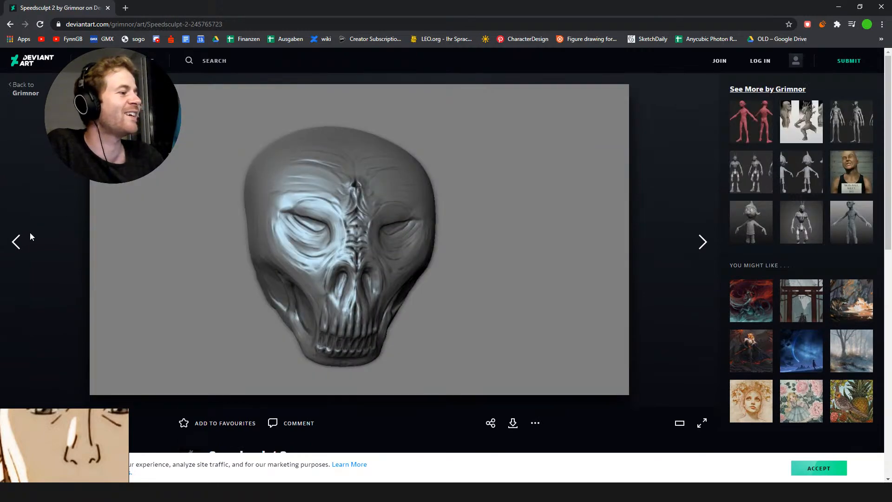
click(445, 225)
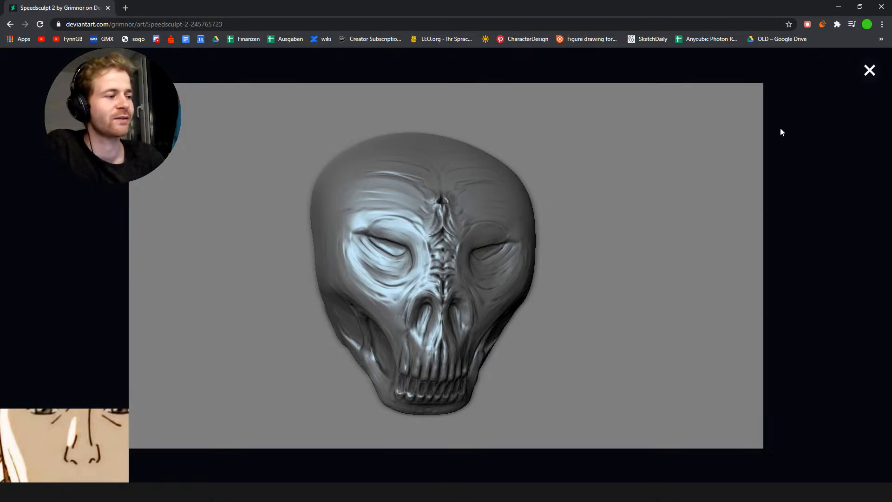
click(869, 70)
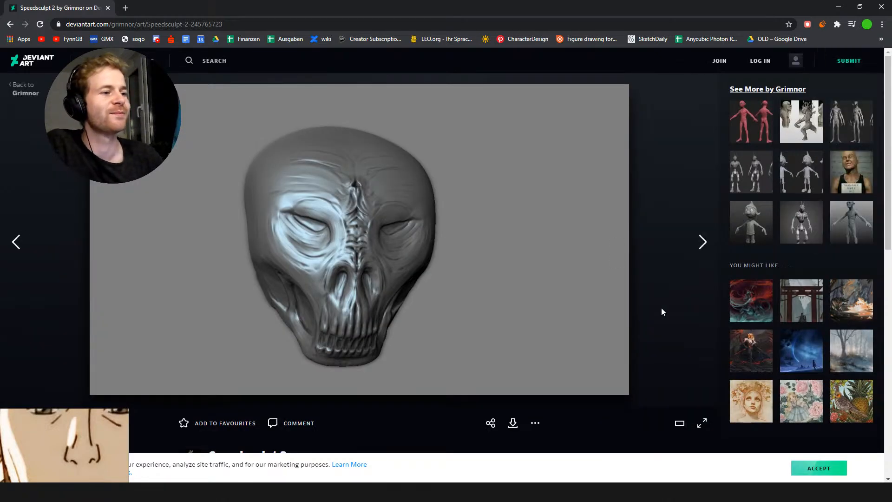
scroll(659, 305, down, 5)
scroll(533, 291, up, 5)
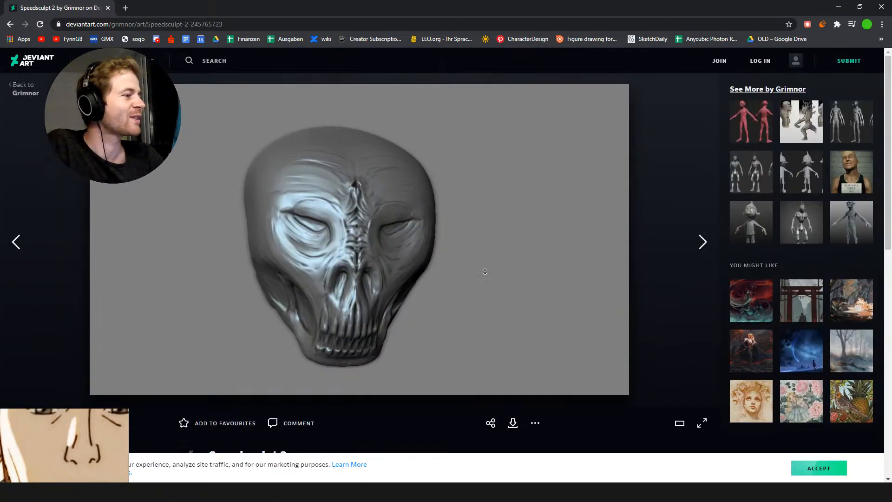
scroll(466, 241, down, 11)
scroll(482, 257, up, 4)
scroll(335, 184, up, 1)
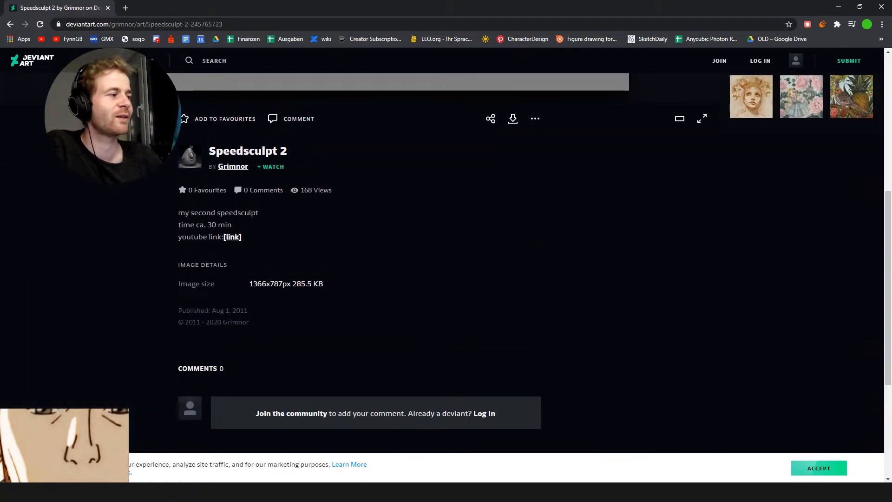
scroll(133, 199, up, 6)
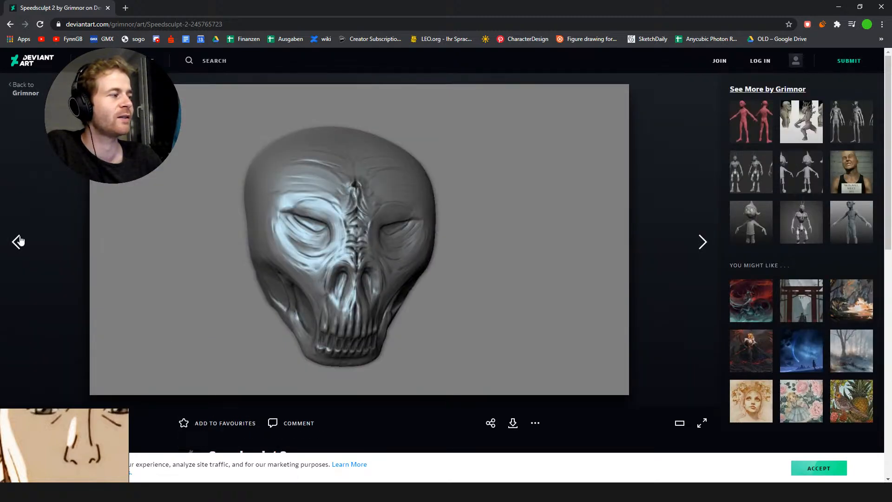
Go on to the Dragon Speedsculpting artwork, view it and try to open the adjacent newer artwork
click(19, 241)
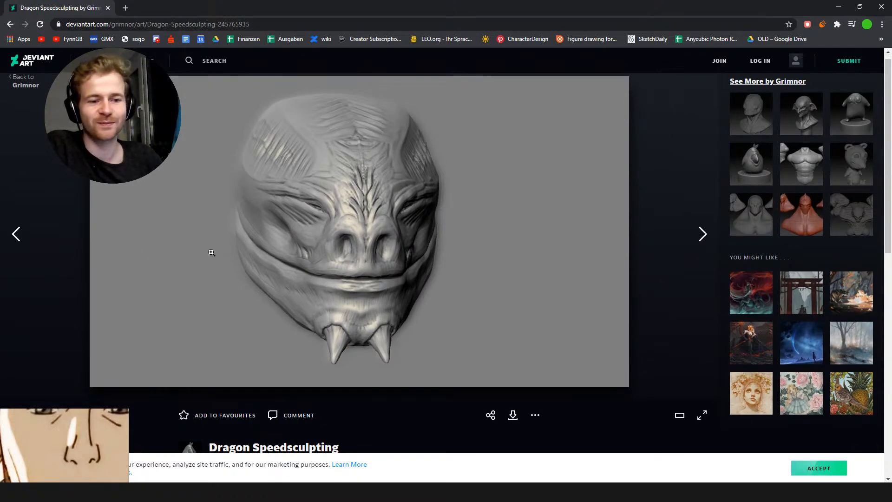
middle_click(211, 252)
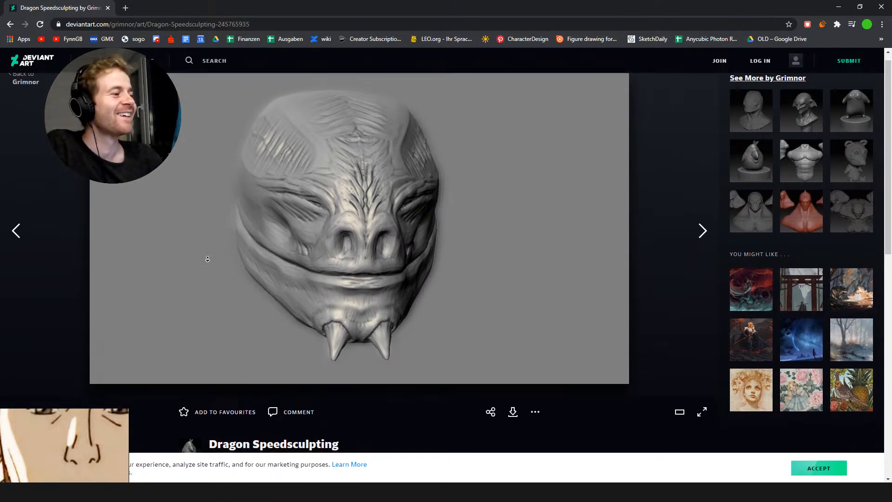
middle_drag(229, 288, 199, 226)
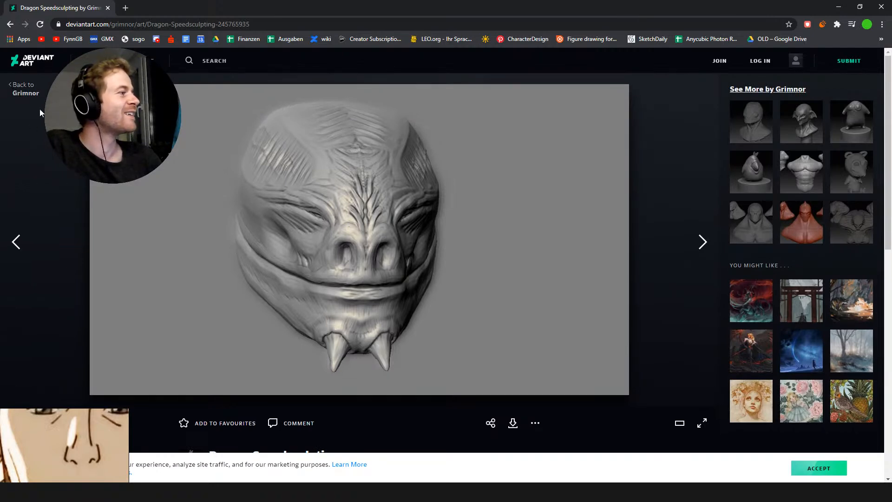
click(17, 242)
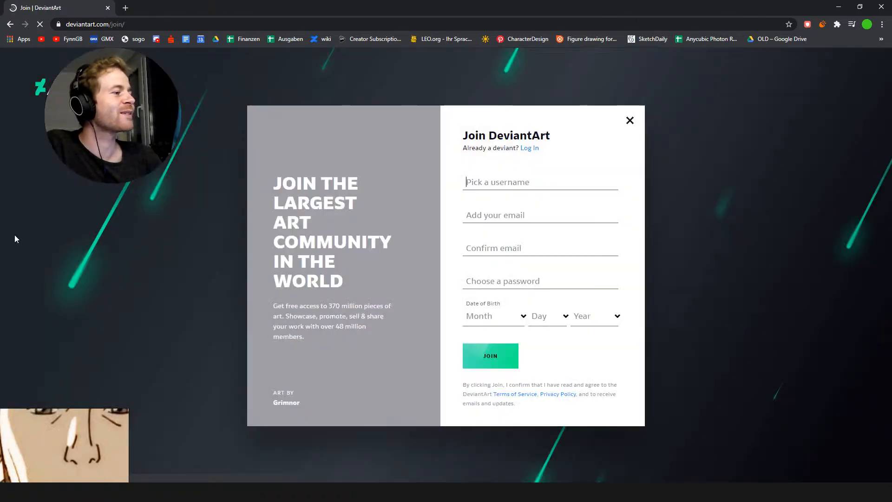
Dismiss the DeviantArt sign-up form and look over the Speedsculpt 5 artwork and its description
click(630, 120)
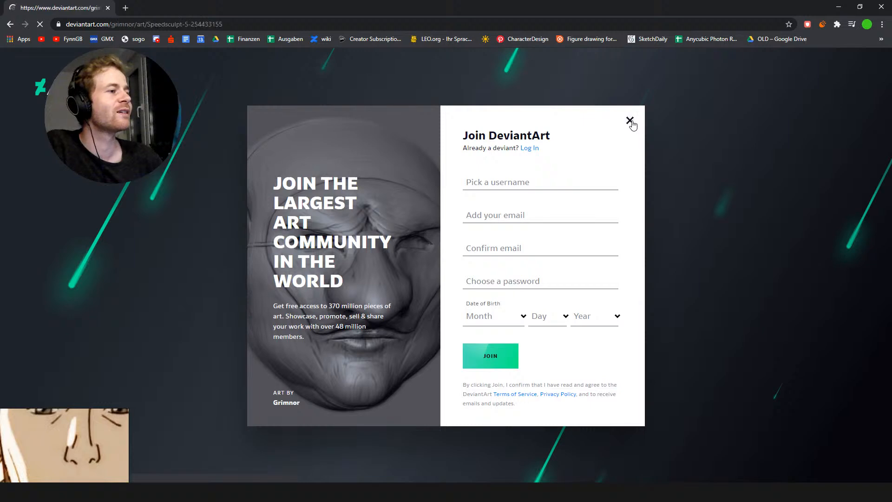
middle_drag(115, 200, 200, 221)
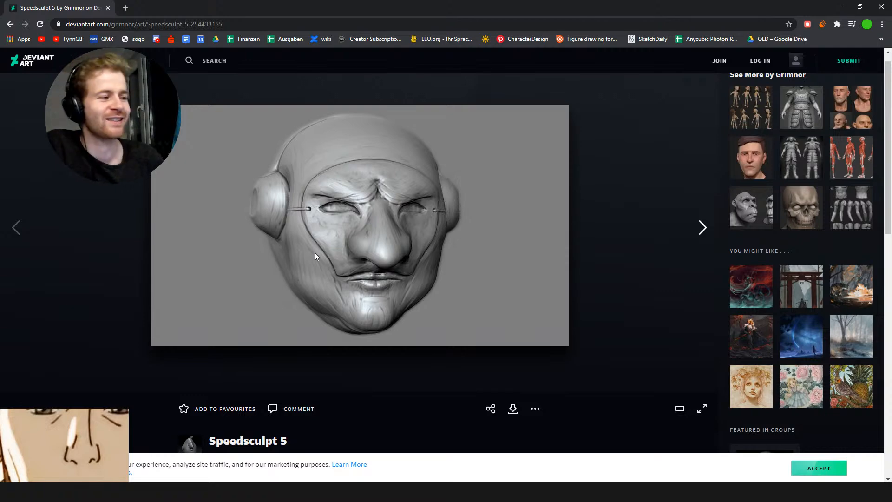
scroll(120, 255, down, 1)
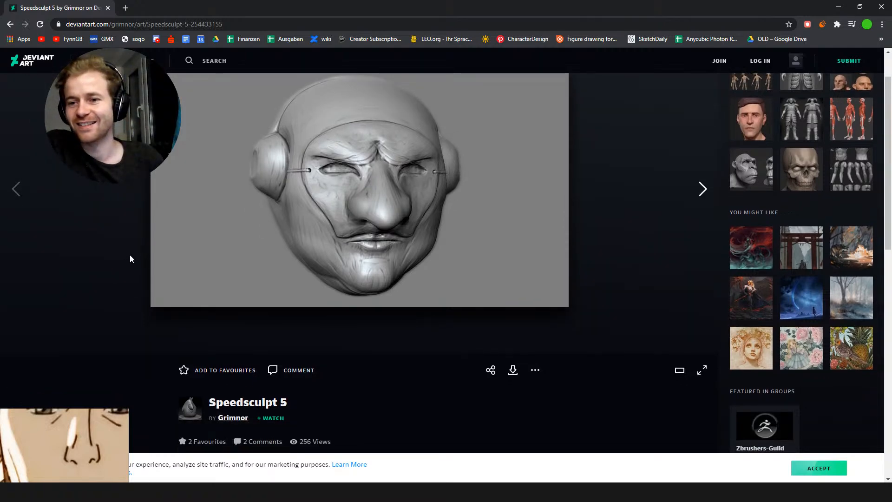
scroll(126, 255, down, 1)
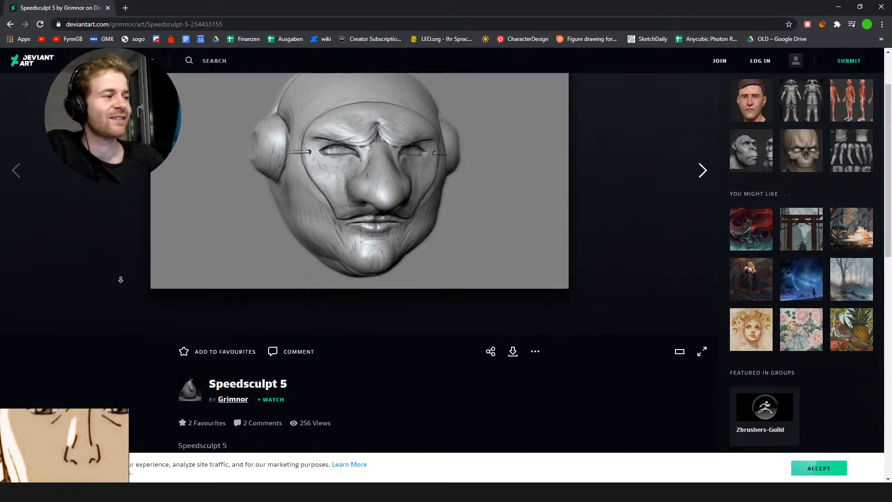
scroll(110, 258, down, 2)
scroll(108, 260, up, 2)
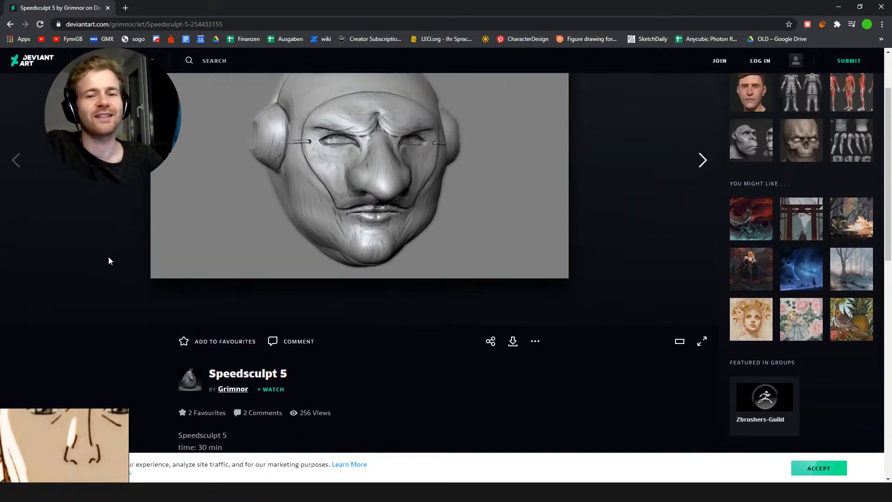
middle_click(96, 229)
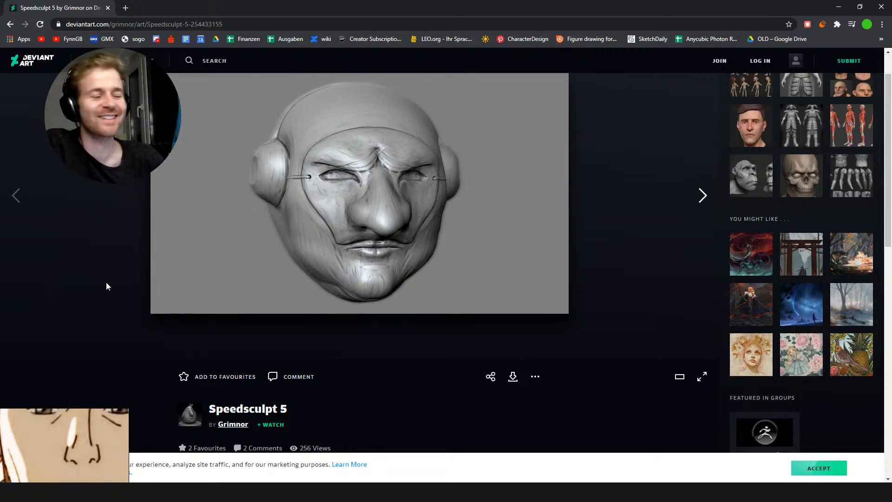
Open the profile of the artist who made Speedsculpt 5 and skim through it
scroll(134, 363, down, 1)
click(230, 386)
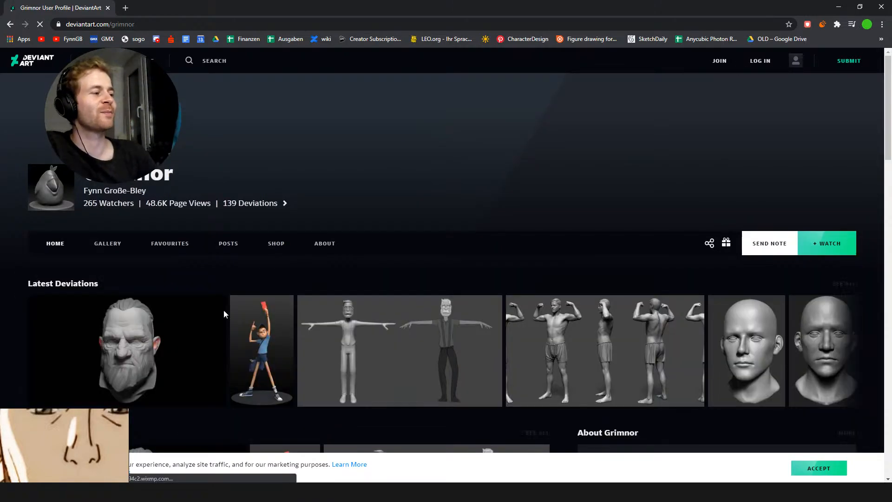
scroll(228, 297, down, 7)
scroll(40, 173, up, 6)
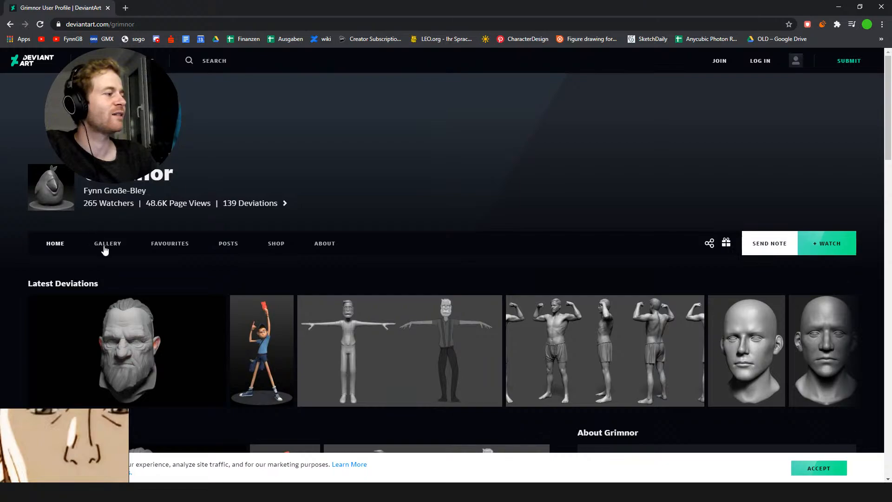
Open the artist's gallery and browse the featured works down to the mask sculpts in the last rows
click(105, 245)
scroll(97, 247, down, 10)
scroll(1, 260, down, 15)
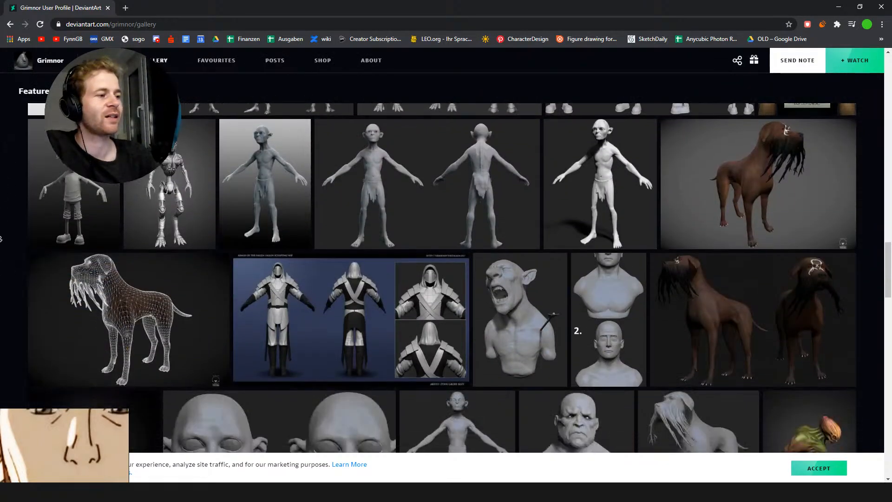
scroll(1, 234, down, 15)
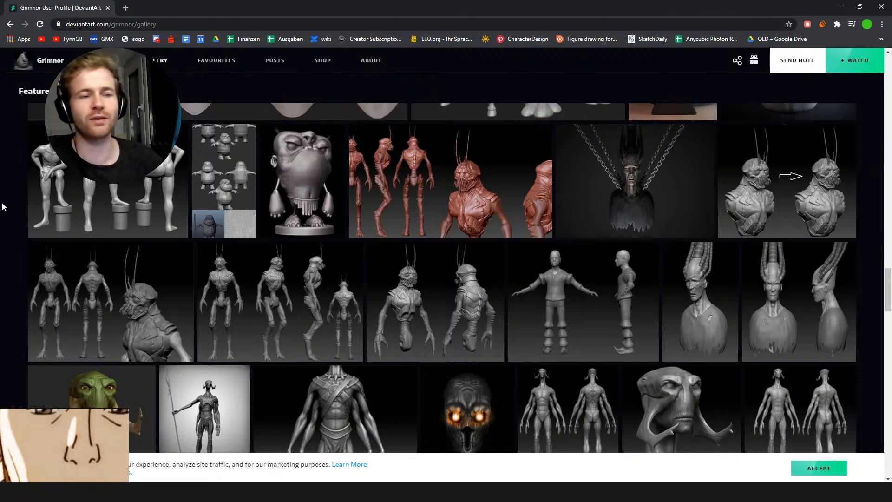
scroll(9, 226, down, 10)
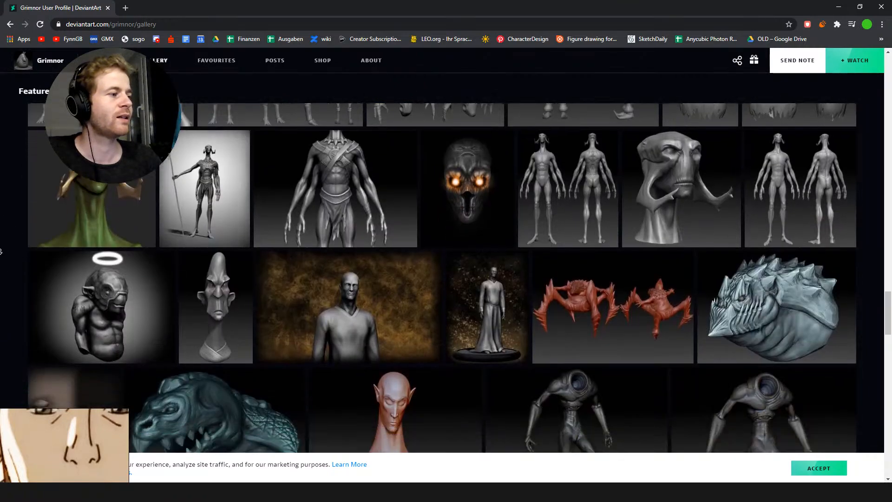
scroll(1, 256, down, 10)
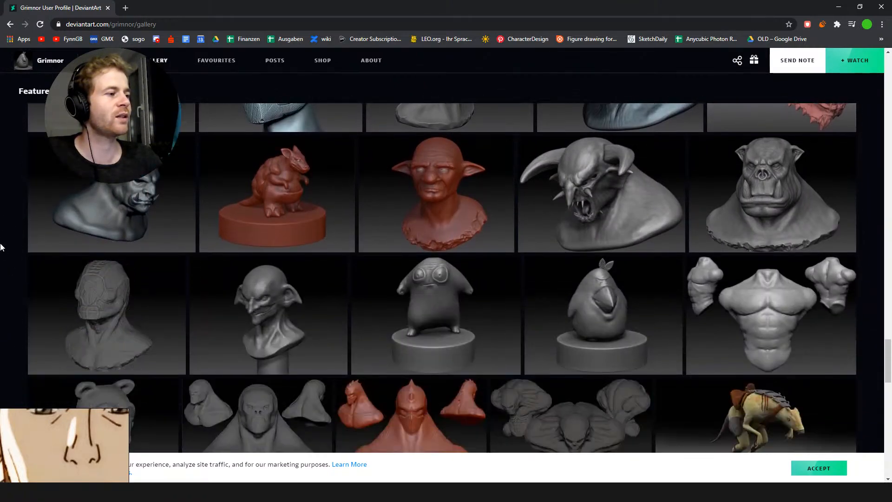
scroll(1, 247, down, 4)
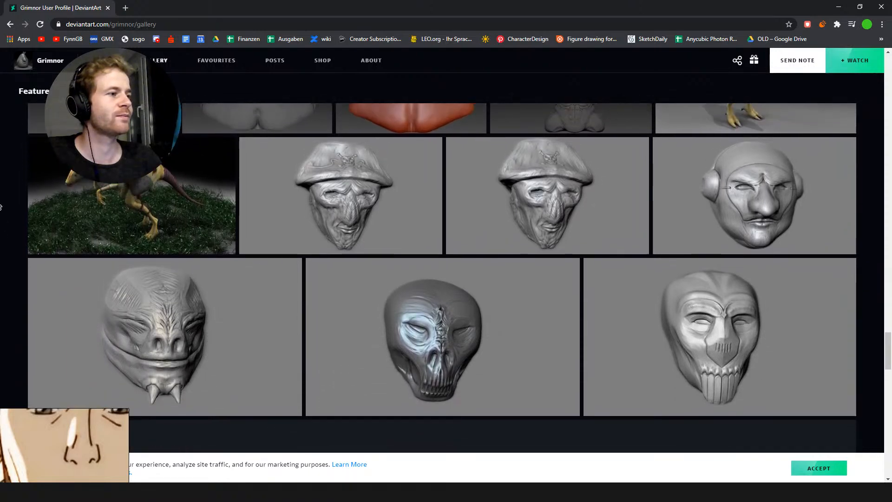
Find the red Gnome sculpt in the gallery, open its page and read the description
scroll(1, 223, up, 2)
scroll(0, 207, up, 4)
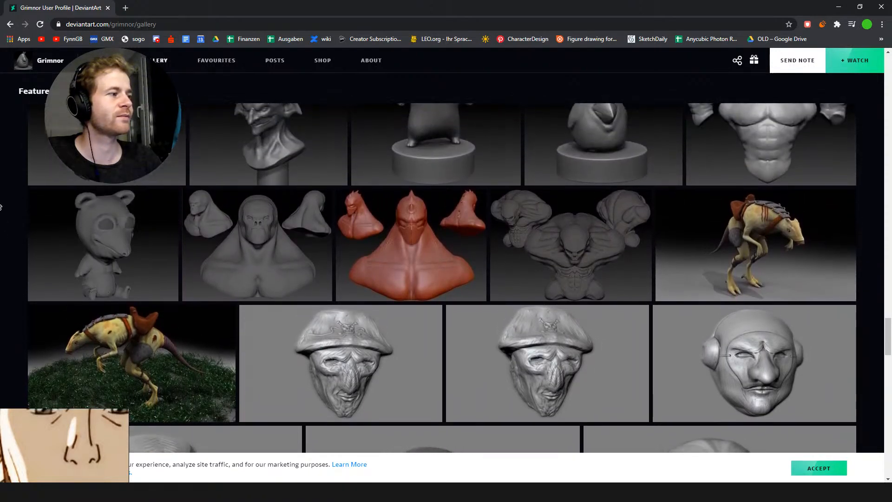
scroll(1, 209, up, 3)
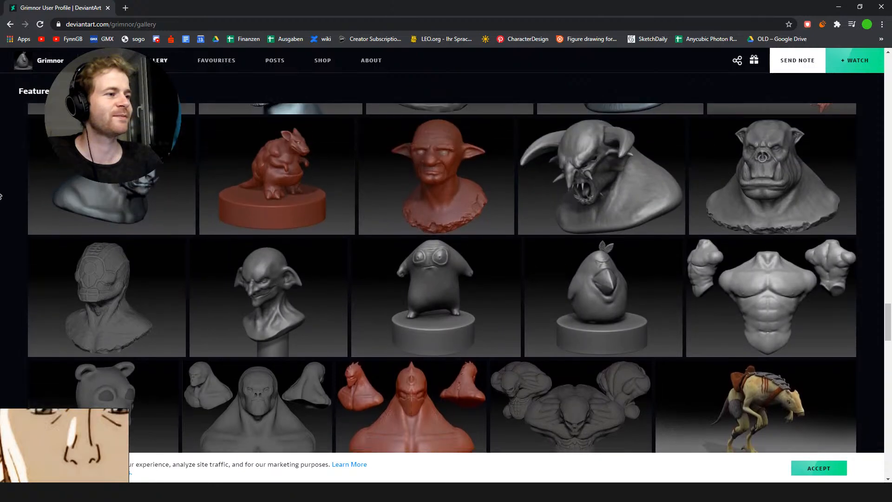
scroll(1, 209, up, 1)
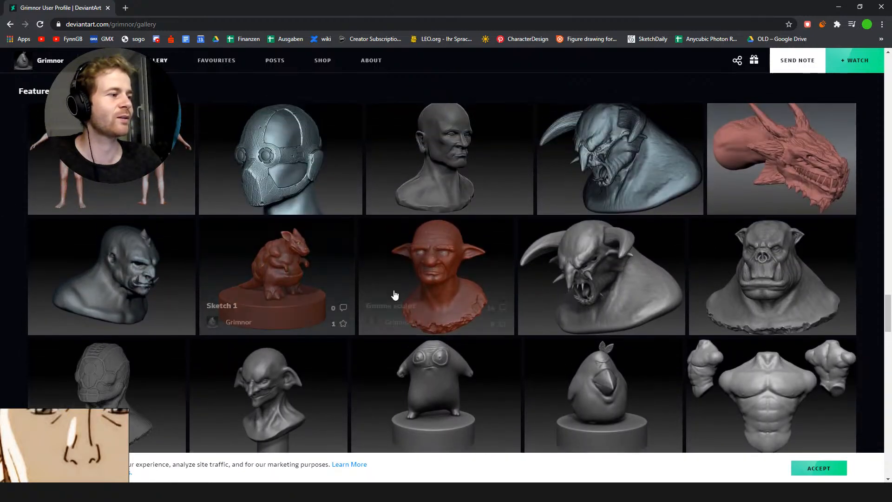
click(428, 255)
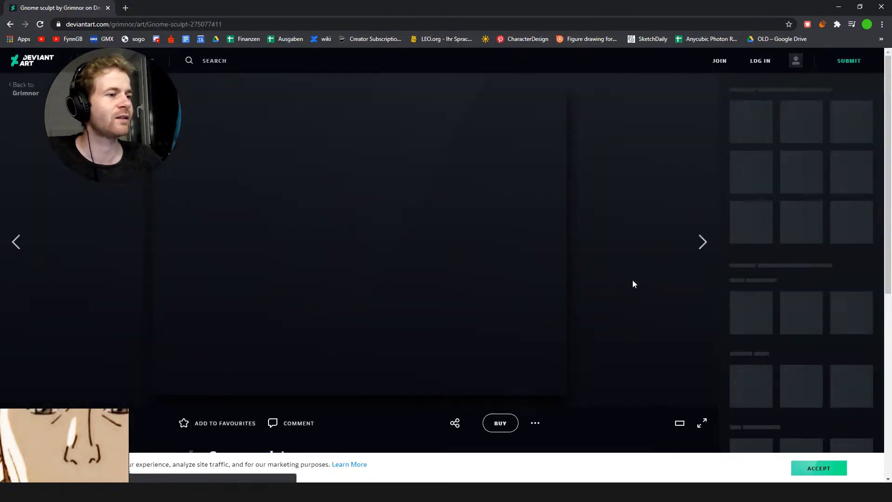
scroll(684, 358, down, 3)
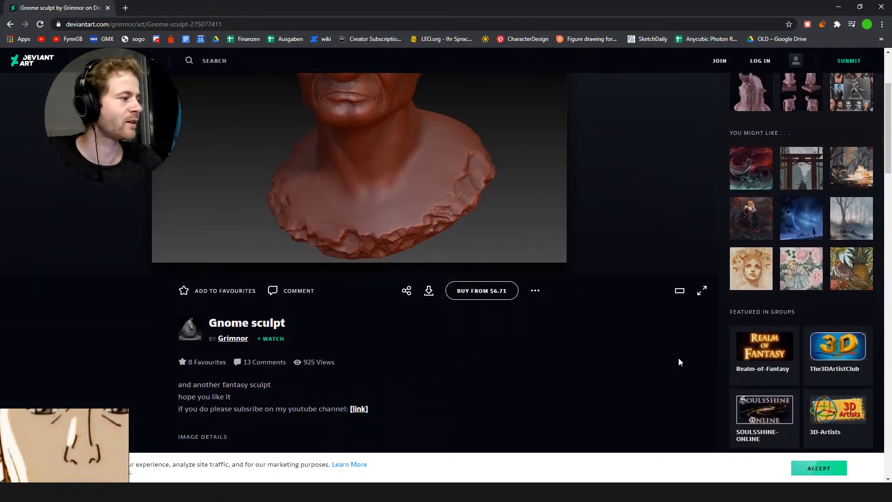
middle_click(635, 328)
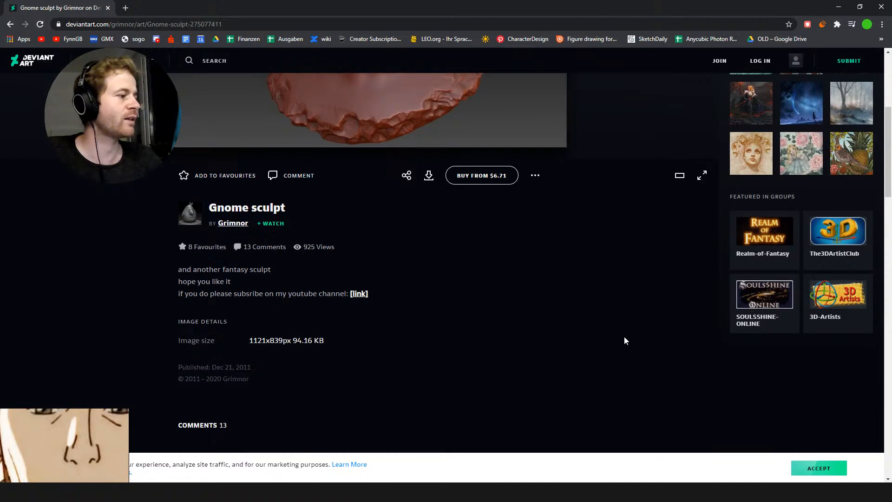
scroll(618, 299, up, 5)
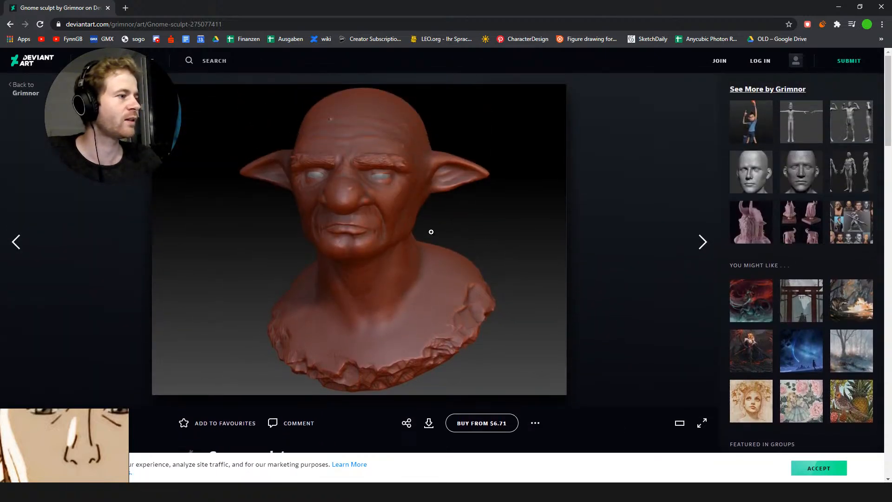
Inspect the Gnome sculpt image in the enlarged view and return to its artwork page
click(431, 232)
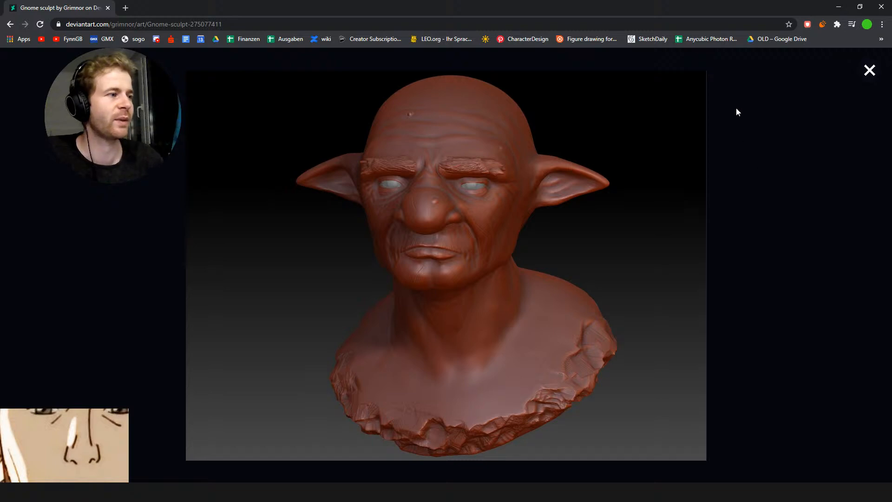
click(867, 70)
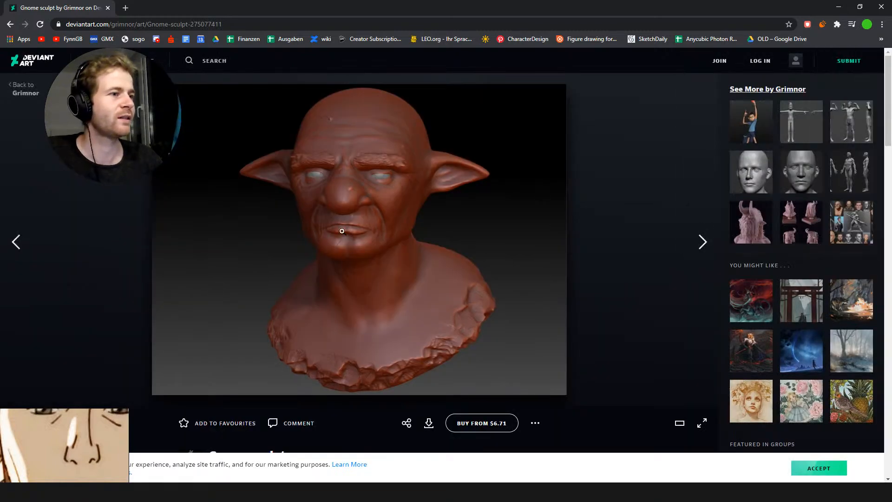
scroll(90, 202, down, 3)
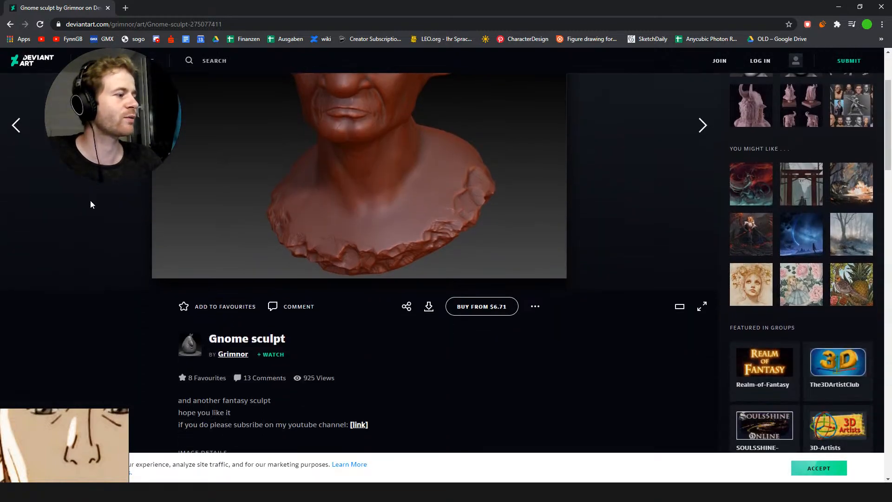
scroll(105, 212, up, 3)
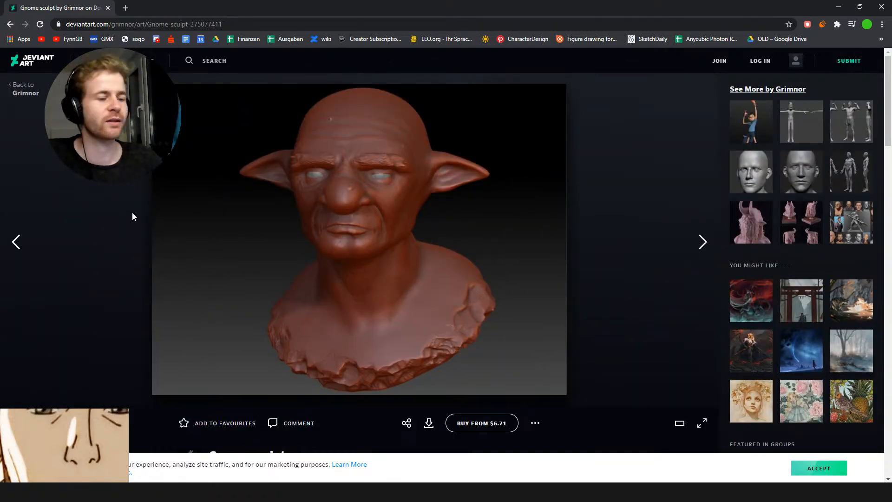
Go from the Gnome sculpt page to the artist's profile and look through its sections
scroll(130, 232, down, 1)
scroll(99, 332, down, 2)
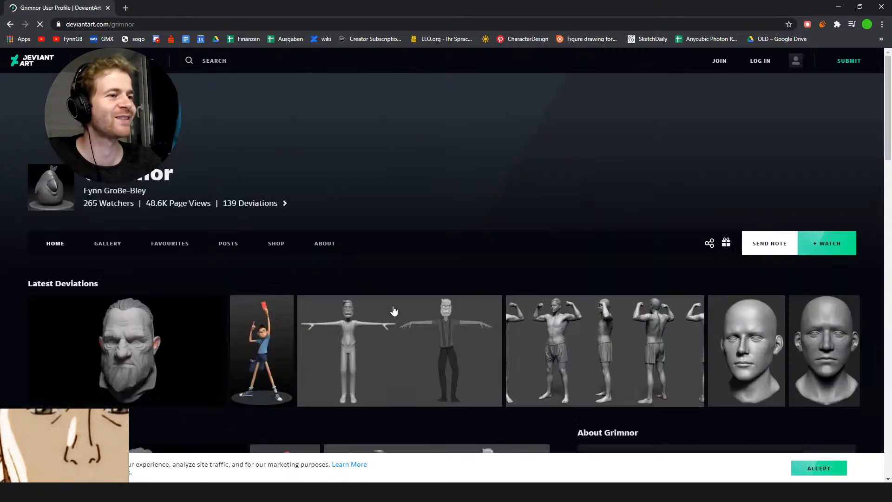
scroll(373, 266, down, 15)
scroll(561, 355, up, 5)
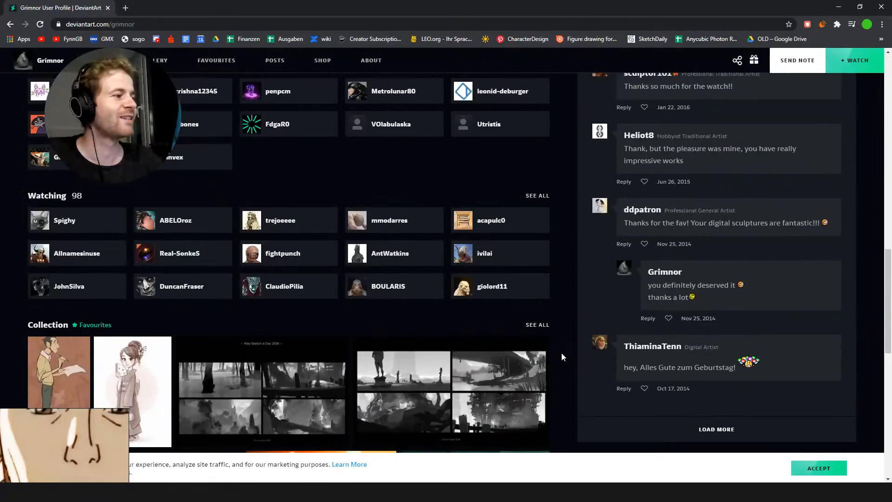
scroll(130, 208, up, 8)
scroll(130, 208, up, 12)
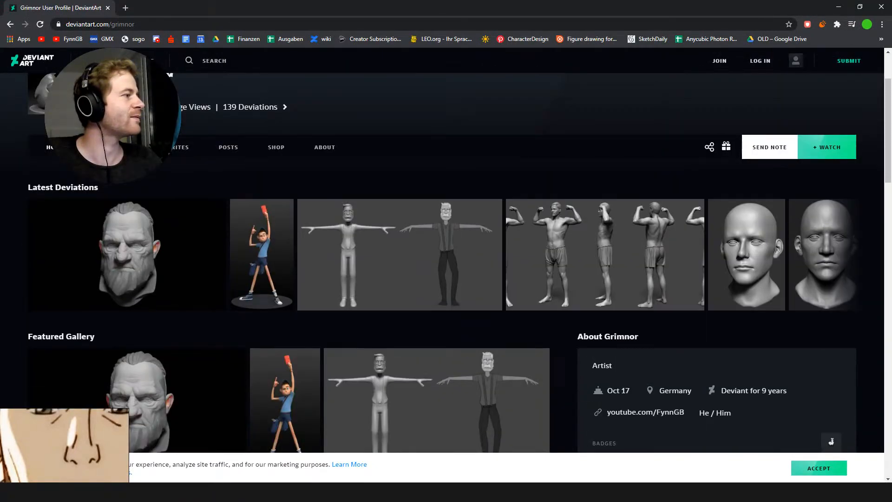
Reopen the artist's gallery, browse the creature sculpts and open the Gollum WIP artwork
click(106, 147)
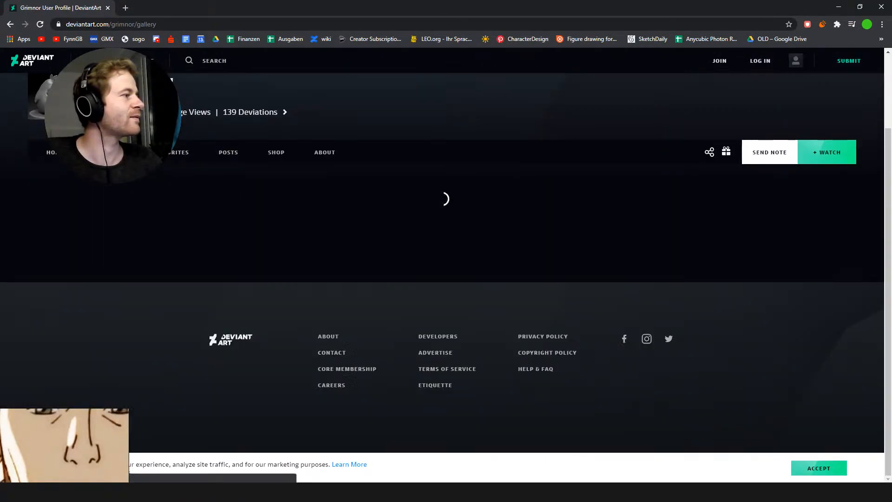
scroll(4, 219, down, 2)
scroll(1, 214, down, 20)
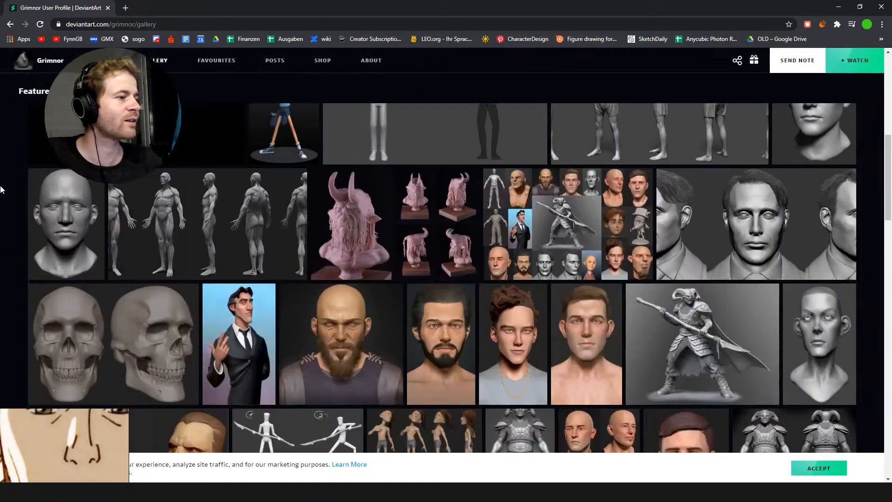
scroll(1, 190, down, 15)
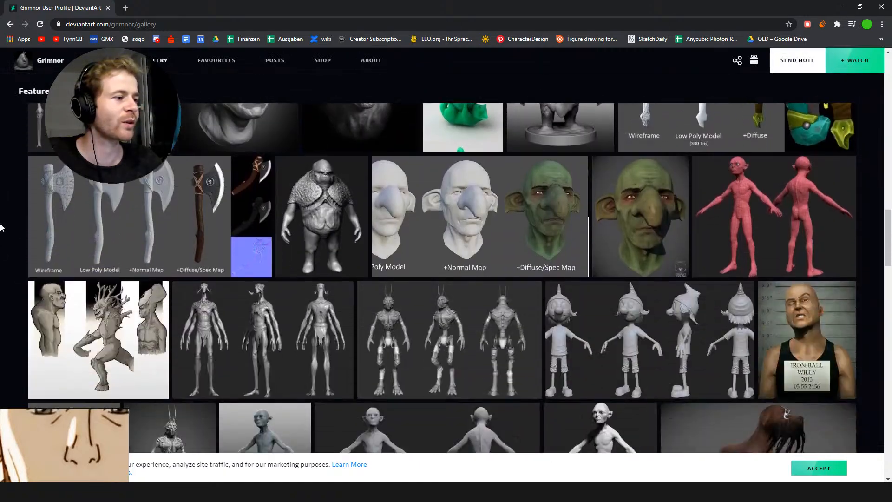
scroll(2, 197, down, 4)
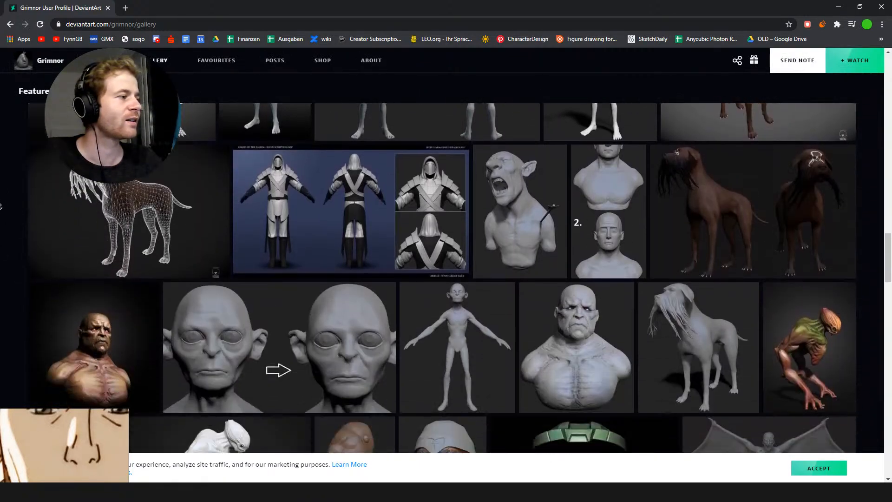
scroll(1, 189, down, 2)
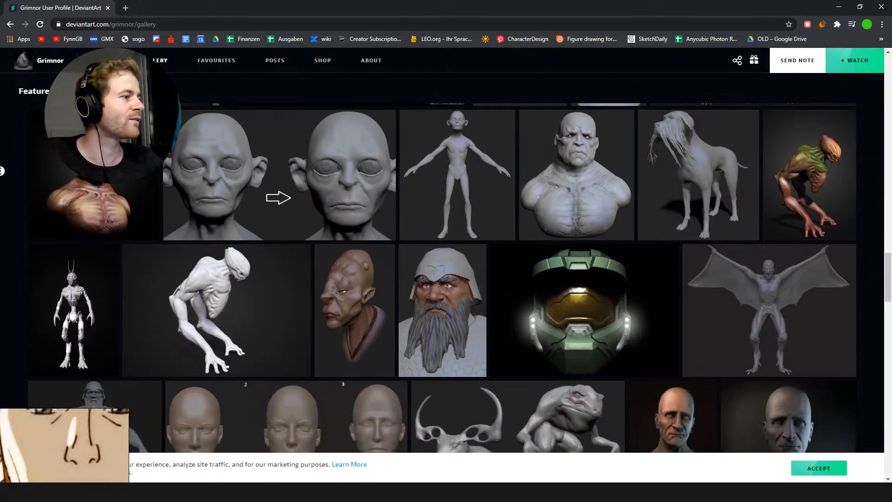
scroll(1, 165, up, 1)
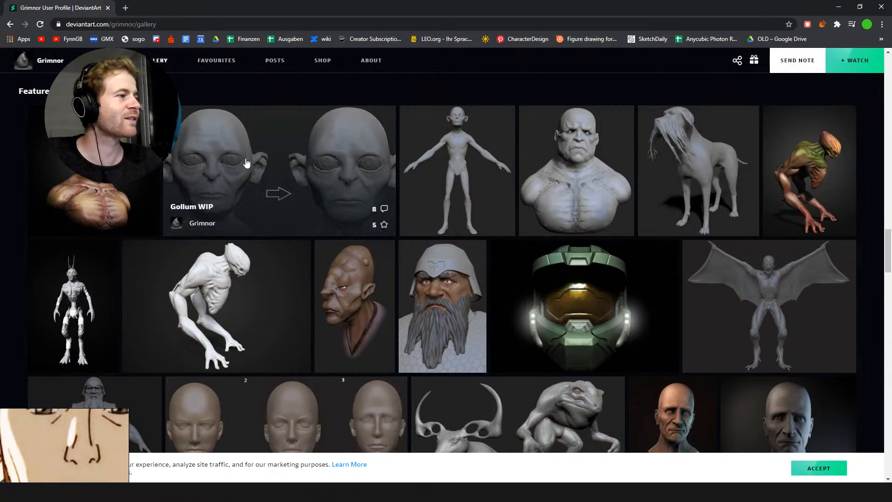
click(271, 152)
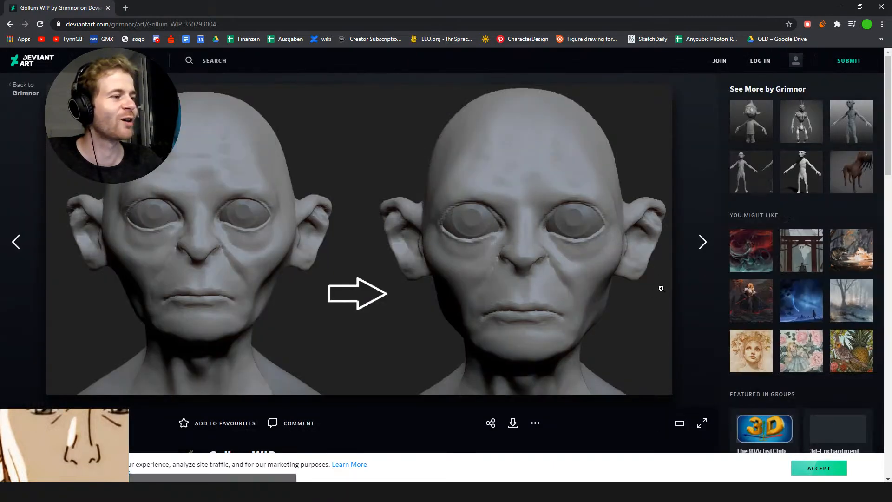
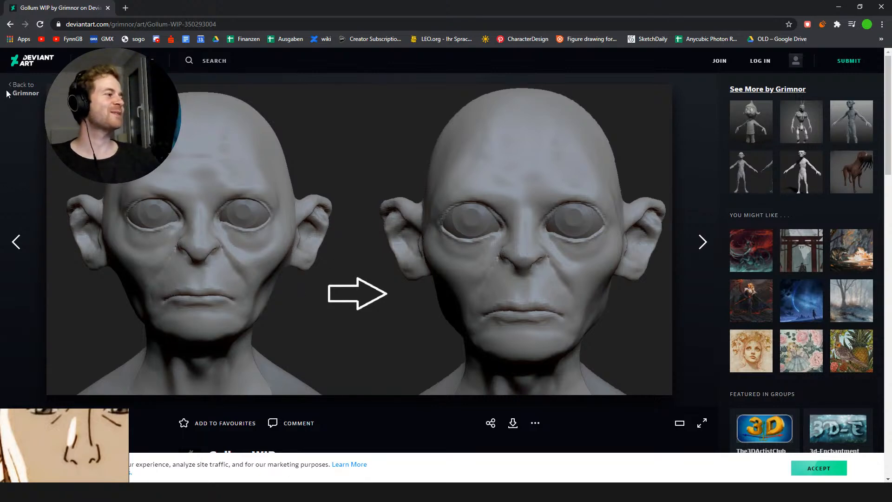
Return from the Gollum WIP page to the artist's gallery and browse through the older creature sculpts and characters
click(20, 92)
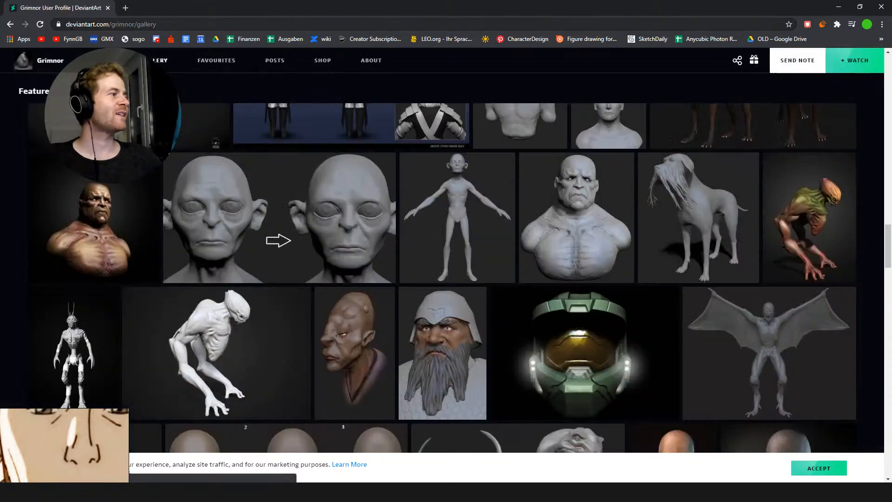
drag(76, 24, 152, 24)
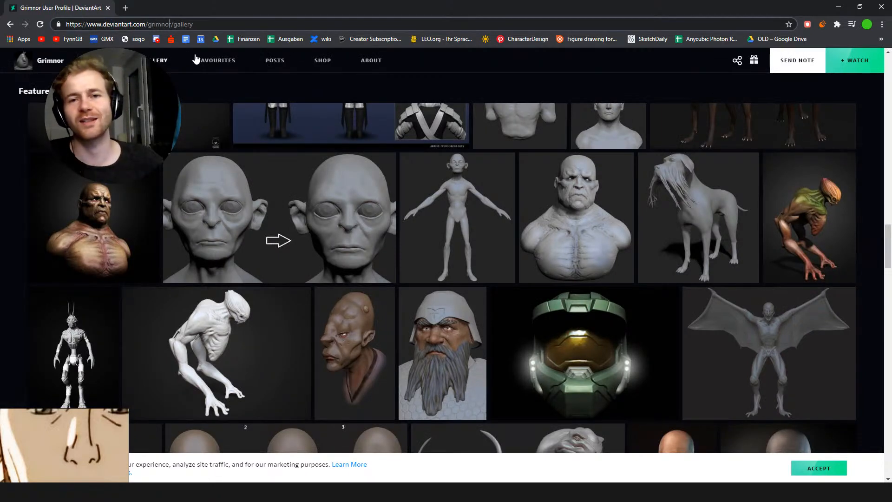
click(257, 97)
scroll(0, 189, down, 4)
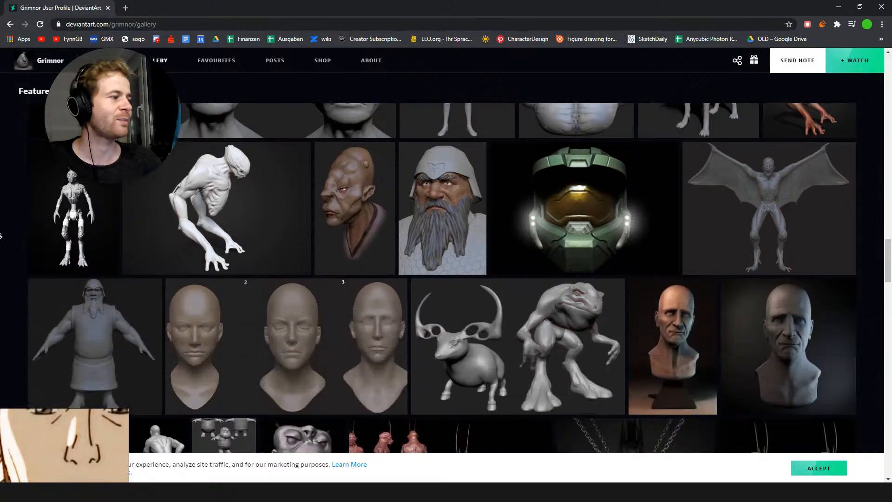
scroll(1, 187, down, 5)
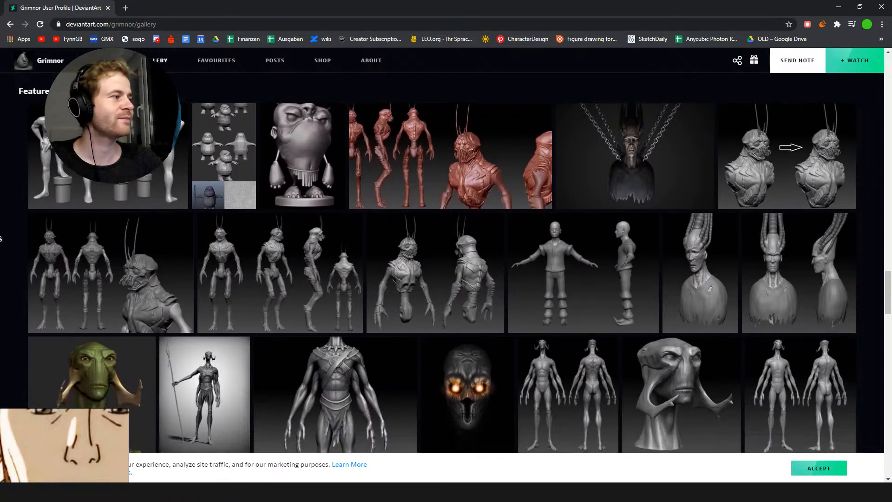
scroll(1, 235, down, 3)
scroll(1, 247, down, 2)
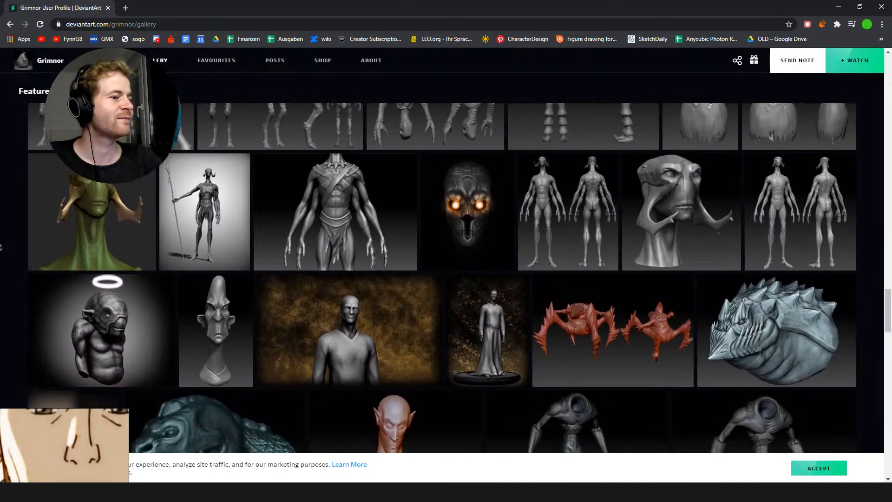
scroll(2, 209, up, 15)
scroll(2, 186, up, 9)
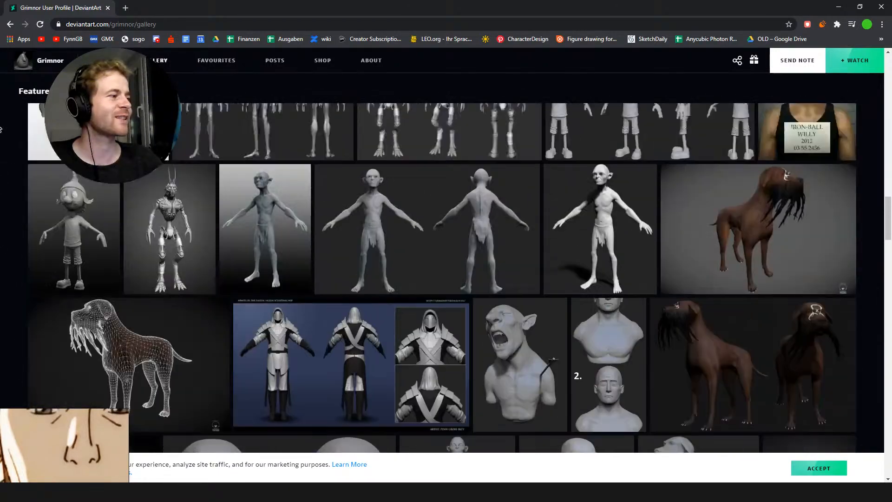
scroll(1, 186, up, 2)
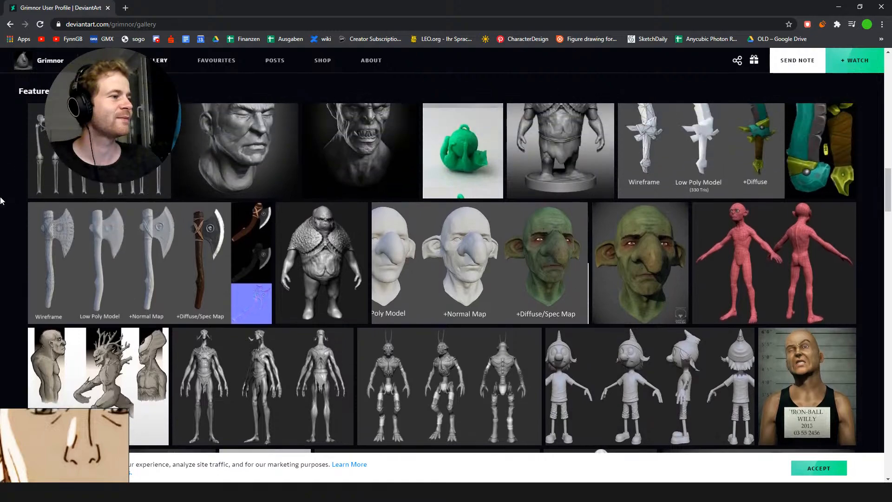
Open the Creature Sketches artwork from the gallery, look at the drawings and return to the gallery
scroll(1, 232, down, 3)
click(43, 224)
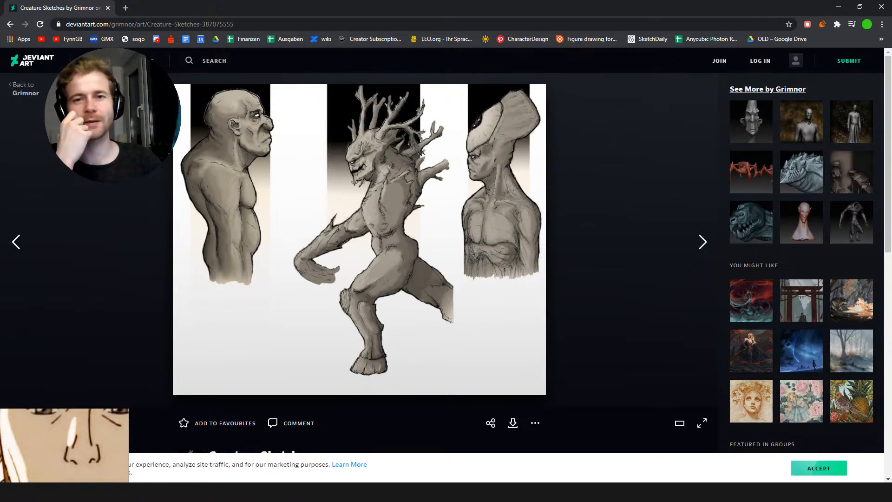
click(18, 91)
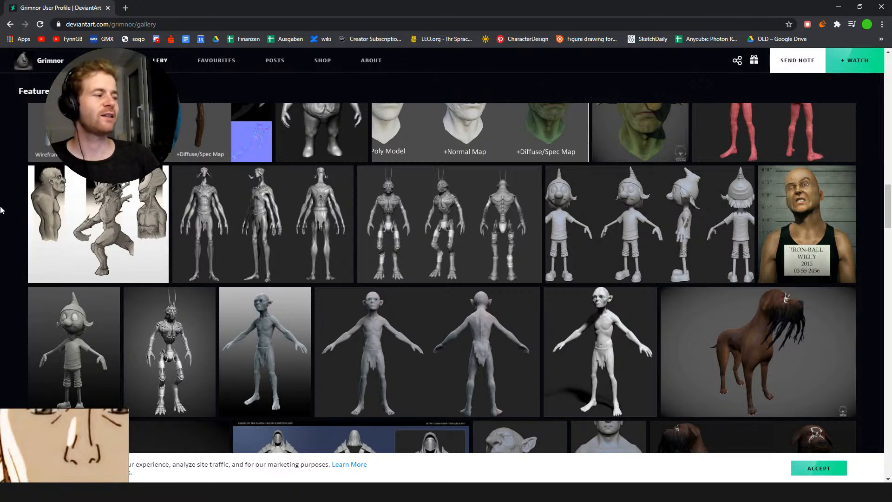
Review the newer gallery works, from the game model breakdowns and skeleton studies up to the stylised portrait heads
scroll(12, 159, up, 4)
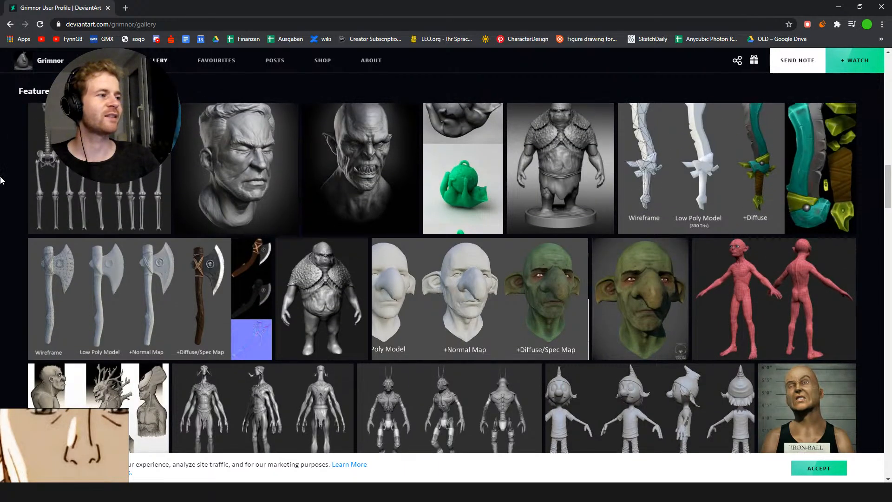
scroll(6, 257, up, 1)
scroll(1, 251, up, 4)
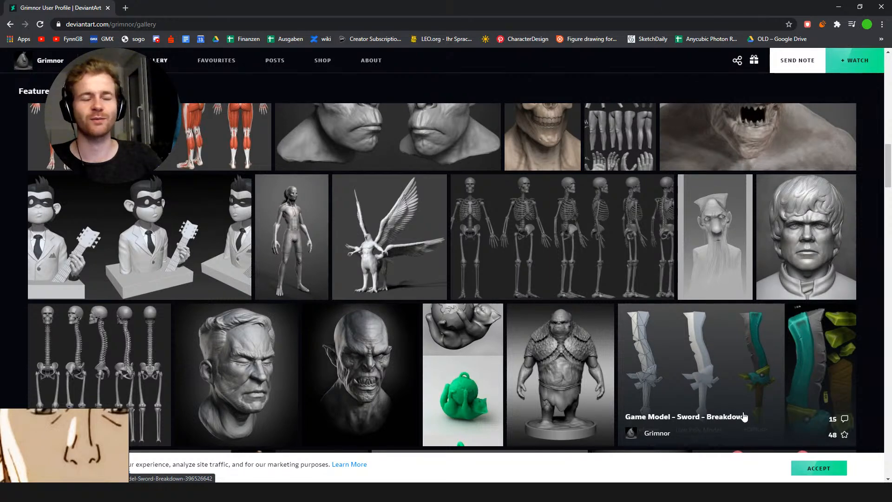
scroll(1, 138, up, 3)
scroll(1, 138, up, 3)
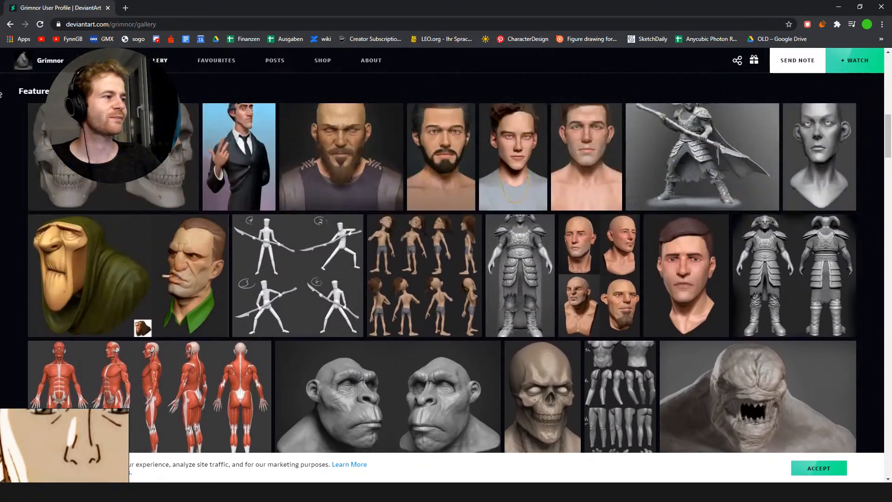
scroll(1, 152, up, 1)
scroll(1, 152, up, 5)
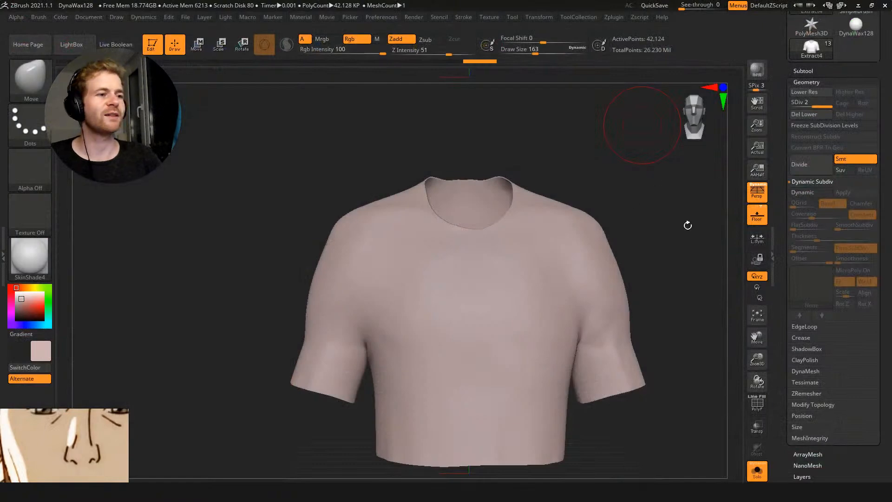
Switch to ZBrush, turn off Solo to show the whole bust and make the cape the active subtool
mouse_move(688, 226)
mouse_down()
mouse_move(685, 251)
mouse_move(629, 243)
mouse_up()
key(ctrl+q)
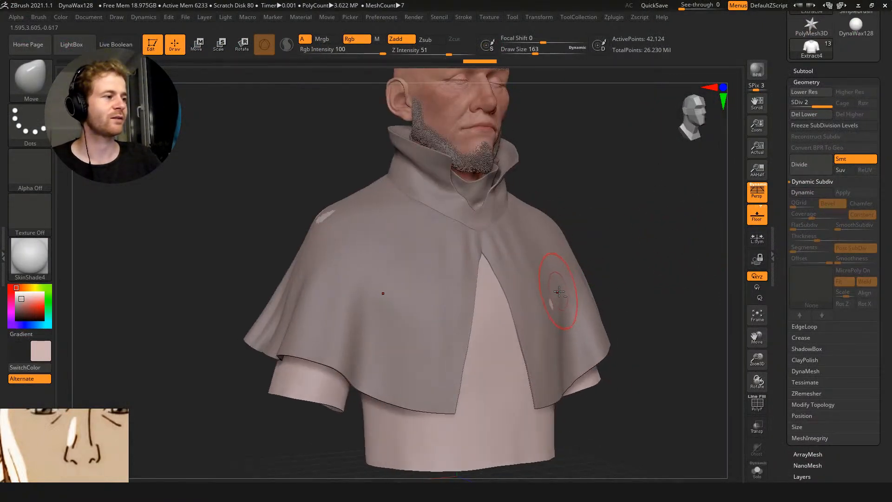
alt+click(558, 292)
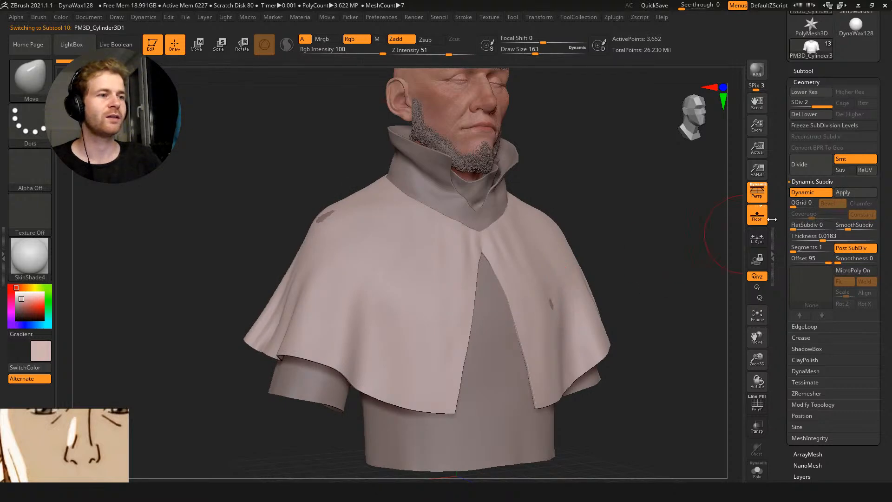
drag(810, 70, 806, 76)
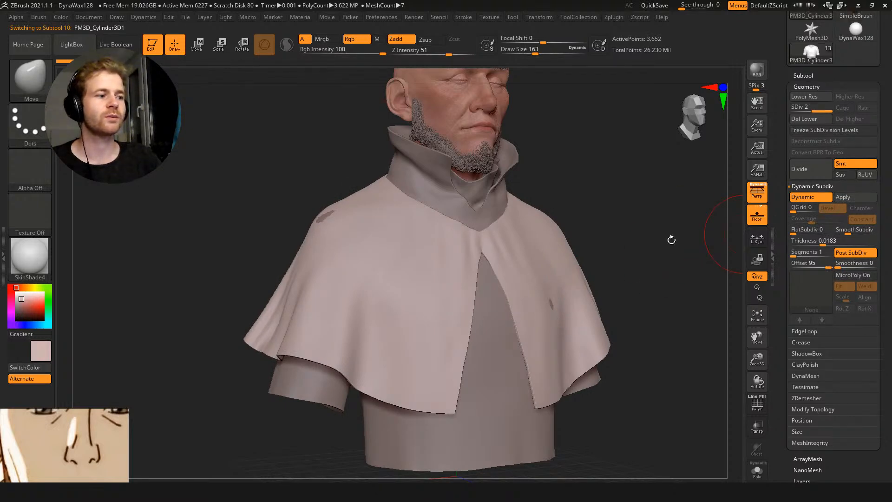
Select the shirt under the cape and inspect its wireframe in isolation before restoring the shaded full bust
alt+click(511, 396)
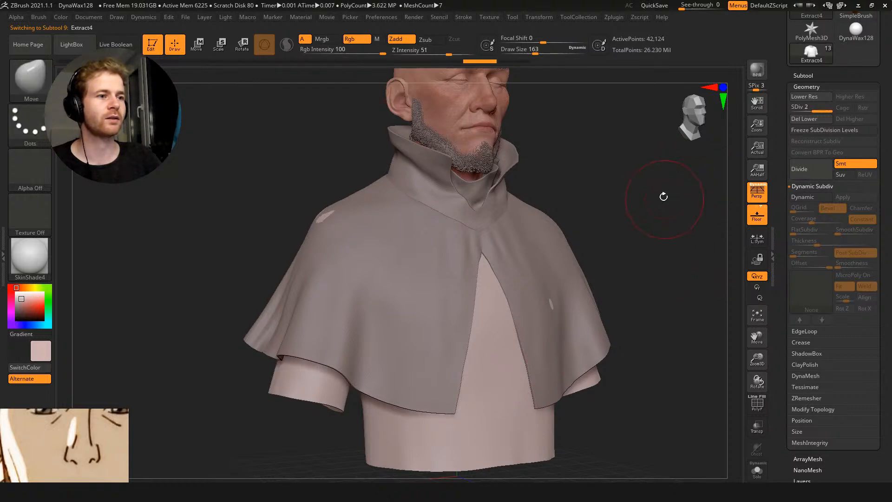
key(ctrl+z)
key(shift+f)
alt+drag(622, 211, 638, 256)
key(shift+s)
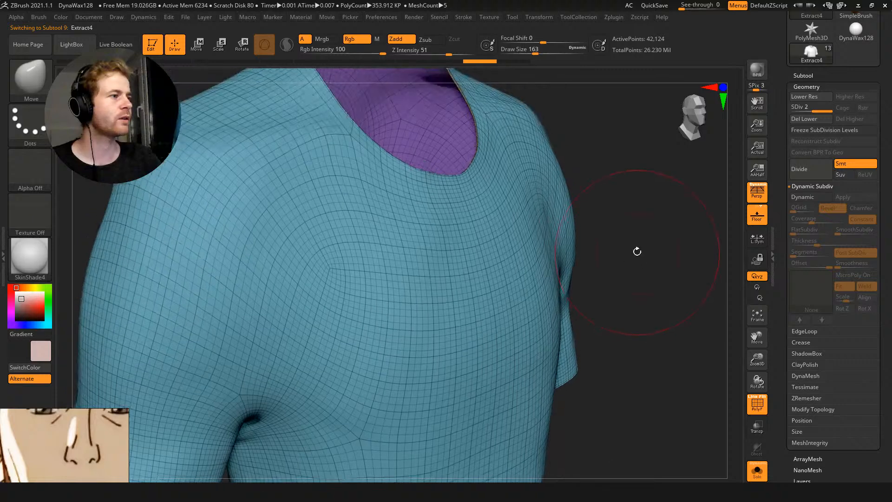
key(shift+f)
key(shift+s)
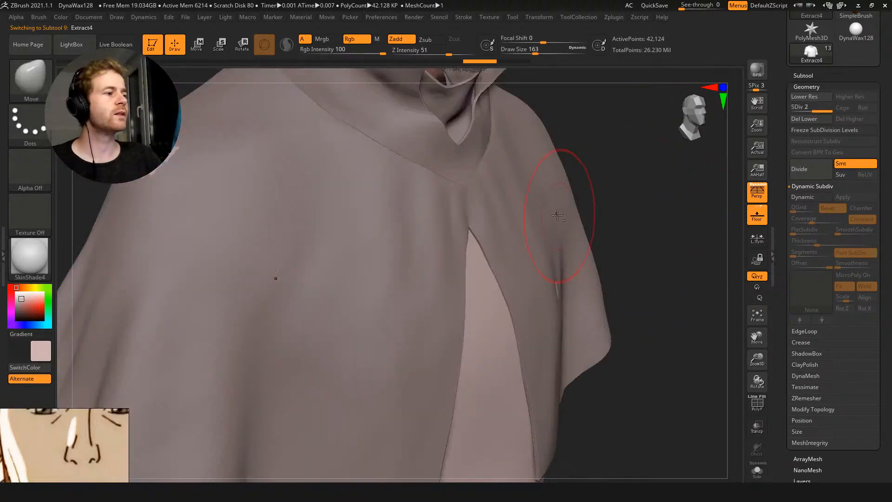
Select the cape and duplicate its subtool, hiding the original as a backup
alt+click(560, 215)
click(809, 75)
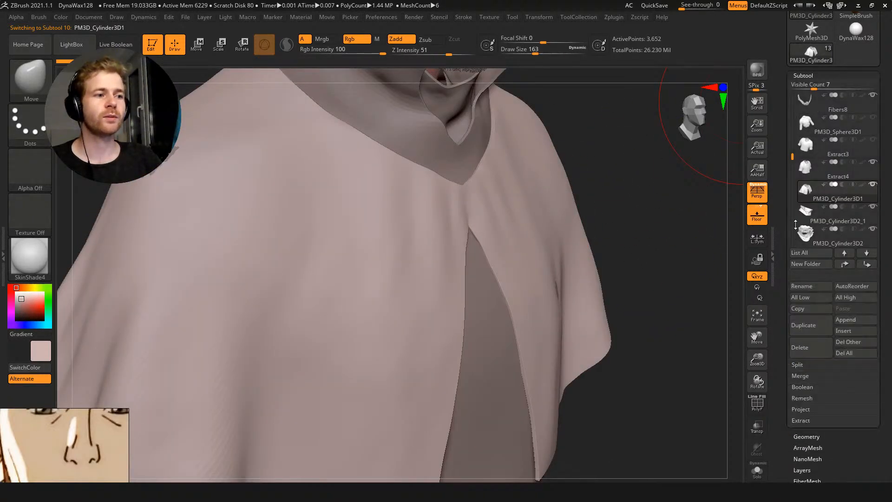
click(807, 328)
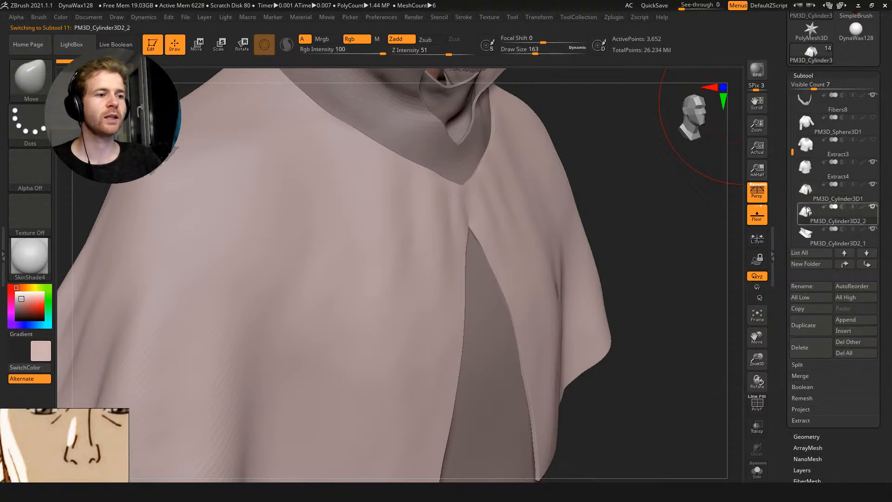
click(806, 76)
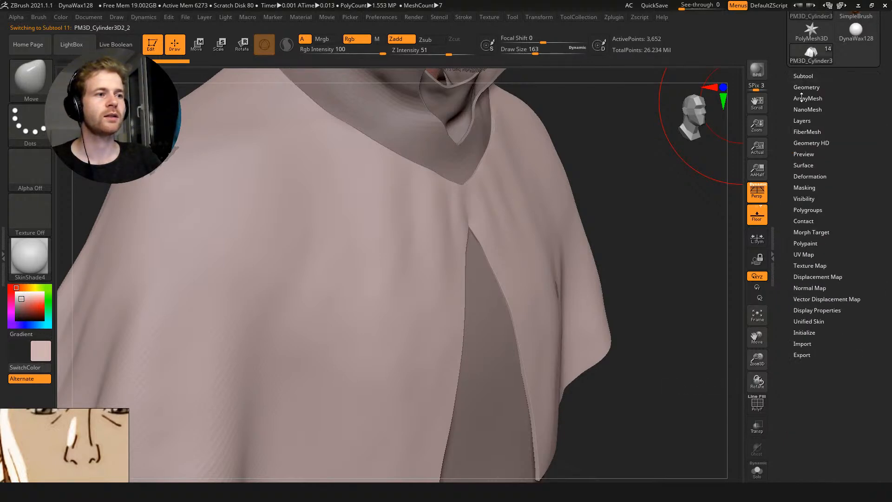
Drop the cape copy to its lowest subdivision level and apply Dynamic Subdiv to turn its thickness into real geometry
click(799, 87)
alt+drag(699, 227, 696, 210)
key(shift+d)
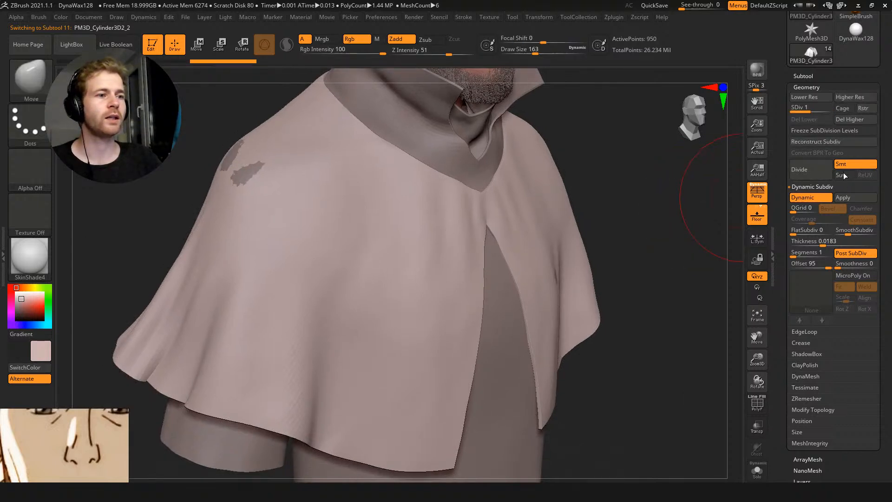
click(843, 197)
mouse_move(663, 166)
mouse_down()
mouse_move(663, 140)
mouse_move(646, 142)
mouse_move(642, 171)
mouse_move(588, 149)
mouse_up()
key(shift+f)
key(shift+f)
key(ctrl)
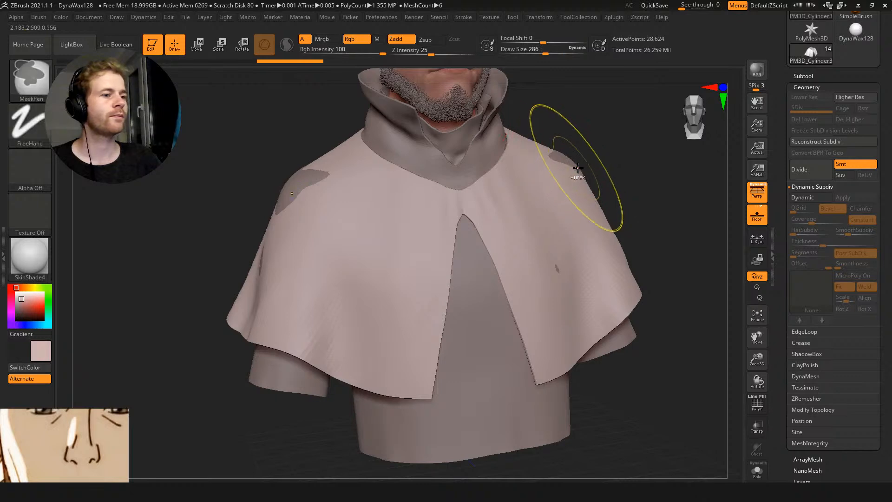
key(ctrl+z)
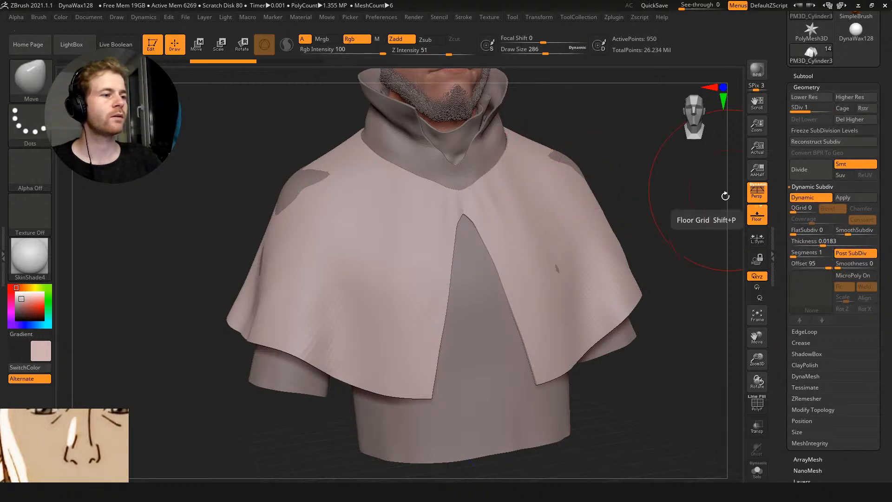
click(849, 197)
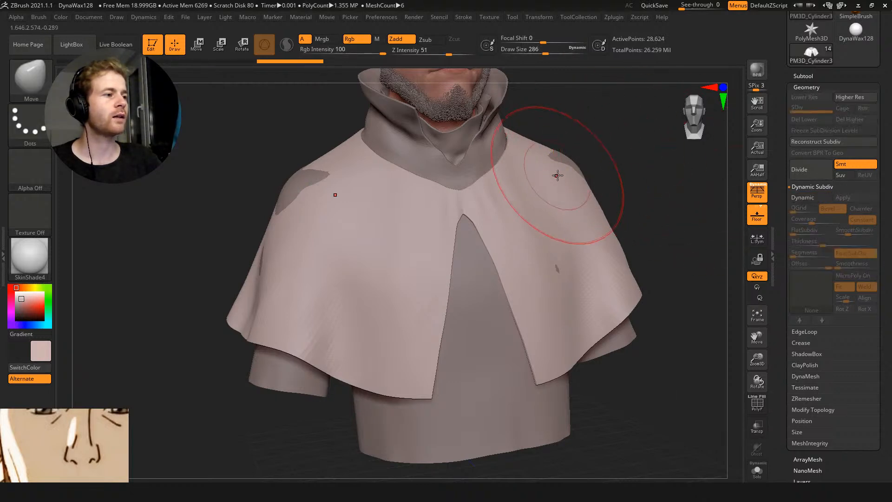
Adjust the cape's shoulders and front with the Move brush to cover the spots where the shirt pokes through
drag(571, 154, 567, 158)
drag(664, 158, 535, 160)
drag(512, 256, 514, 268)
drag(607, 150, 613, 146)
mouse_move(702, 158)
mouse_down()
mouse_move(383, 174)
mouse_move(464, 163)
mouse_move(490, 143)
mouse_move(664, 205)
mouse_move(647, 211)
mouse_move(629, 158)
mouse_up()
Select the outer collar, duplicate its subtool and hide the original
alt+click(516, 253)
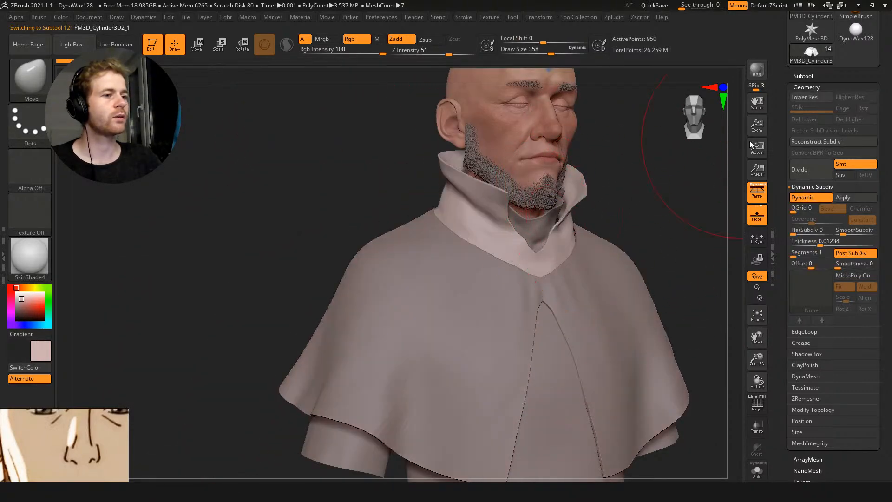
click(804, 76)
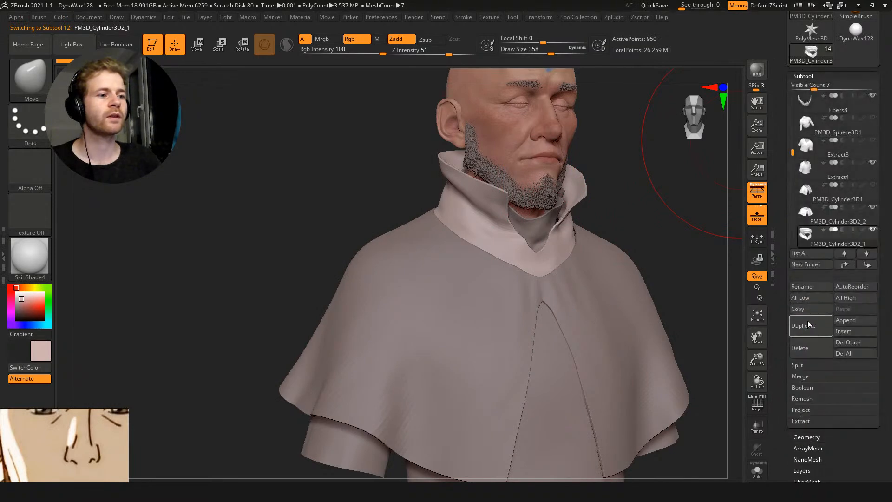
click(804, 325)
click(873, 207)
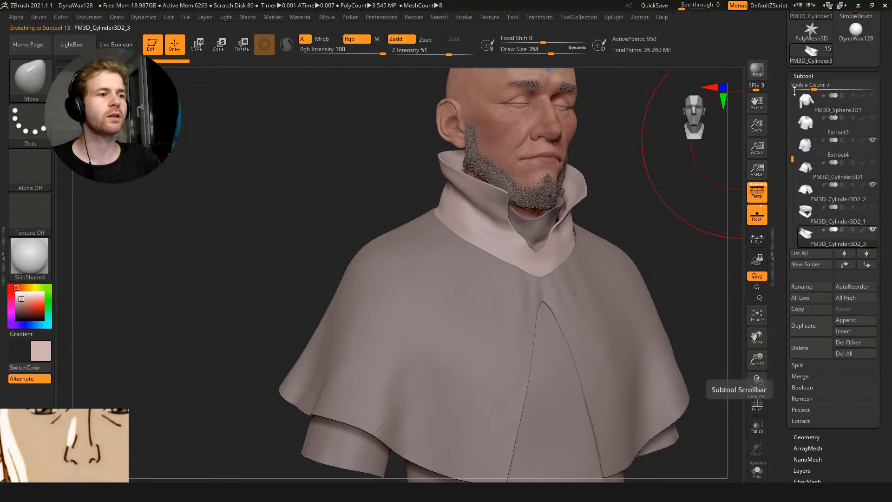
Apply Dynamic Subdiv to the outer collar's copy to convert its thickness into real geometry
click(804, 75)
click(807, 87)
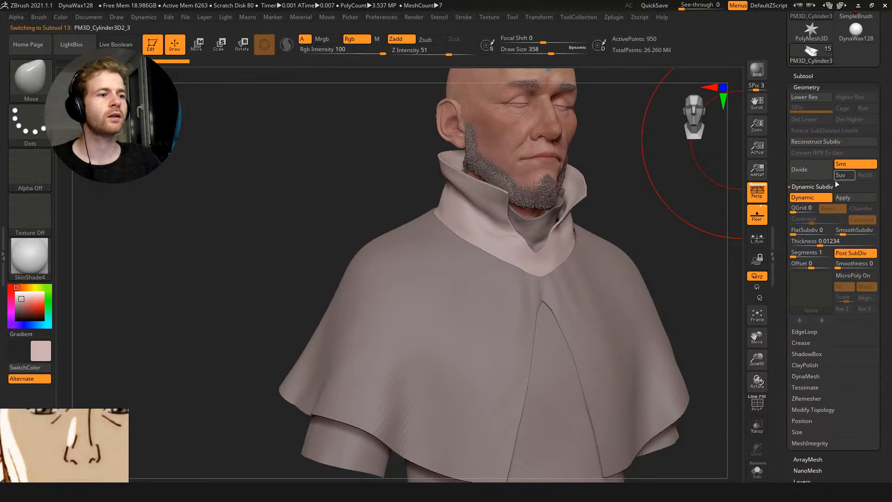
click(843, 199)
Select the inner collar below the beard and duplicate its subtool
alt+drag(689, 199, 725, 165)
alt+click(533, 247)
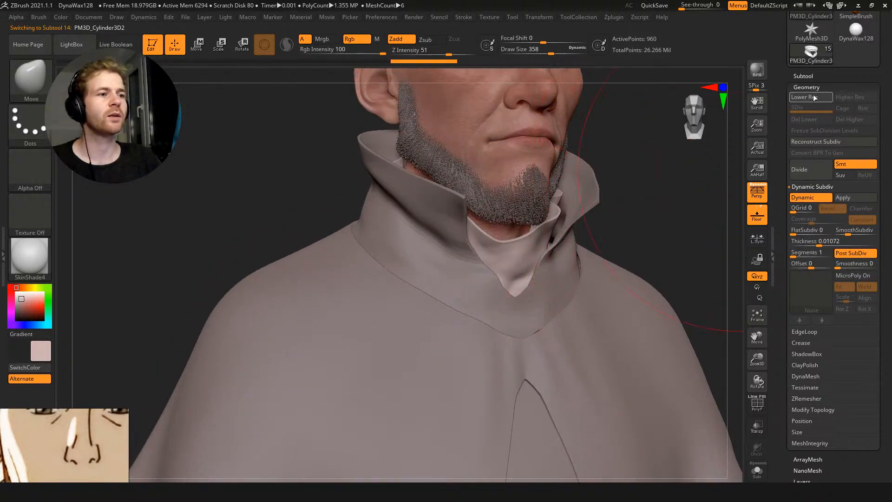
click(809, 74)
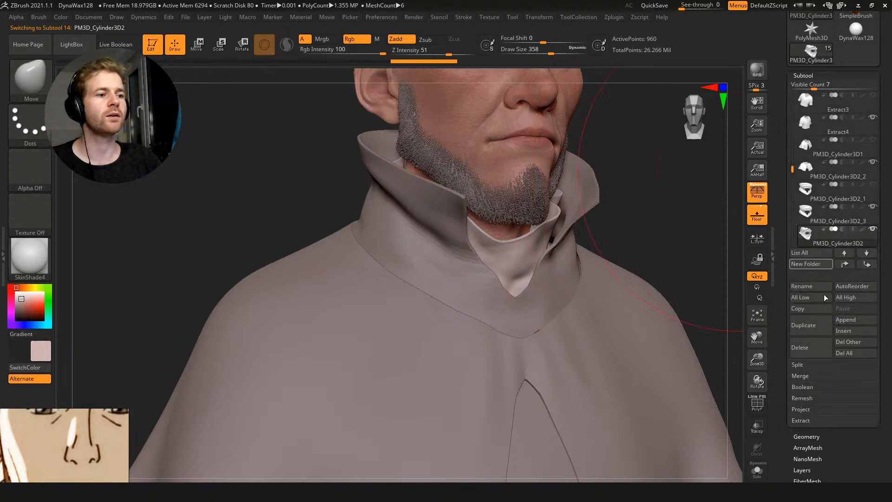
click(811, 325)
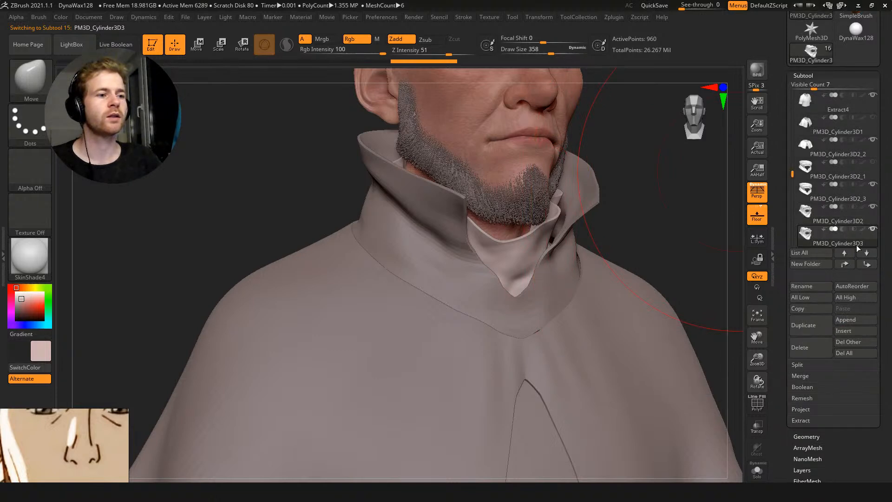
Apply Dynamic Subdiv to the inner collar's copy and check the collars from the front
click(804, 74)
click(807, 87)
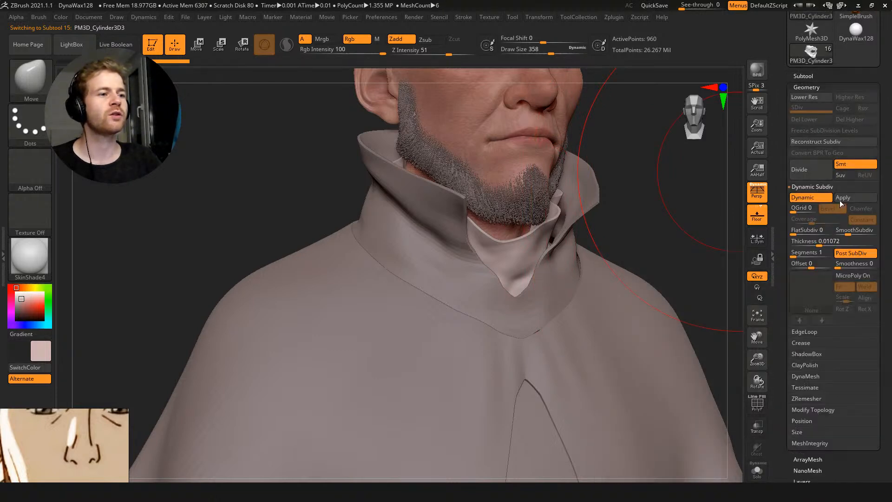
click(843, 199)
alt+drag(658, 223, 652, 186)
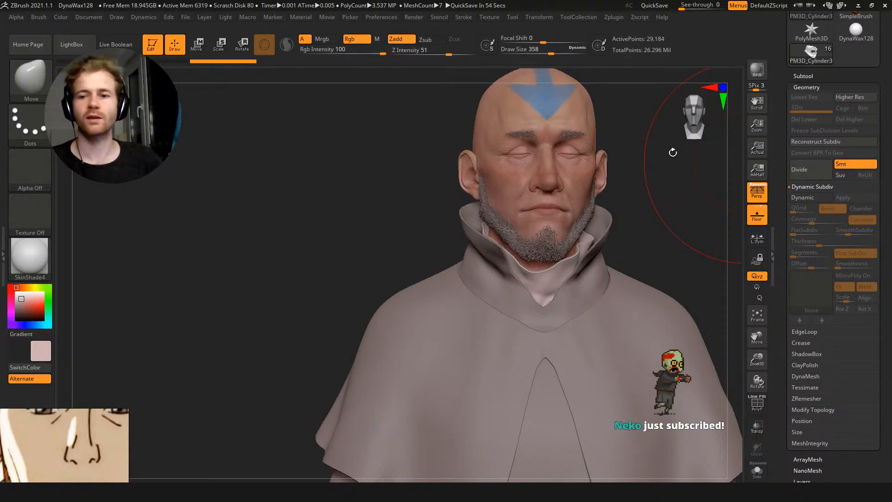
Select the cape and adjust its surface near the collar with the Move brush, reducing the draw size to 101
alt+drag(367, 151, 393, 160)
drag(604, 186, 606, 224)
alt+click(542, 284)
key(s)
drag(528, 266, 523, 270)
mouse_move(590, 207)
mouse_down()
mouse_move(556, 246)
mouse_move(564, 205)
mouse_up()
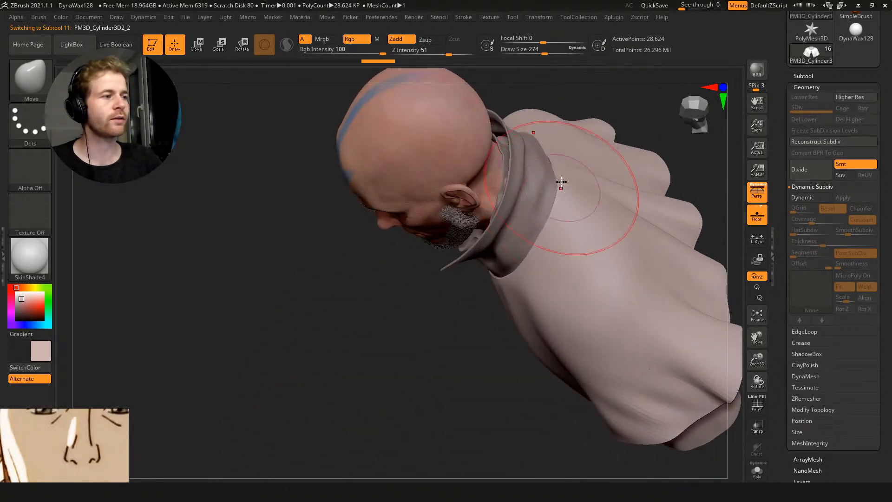
drag(588, 102, 594, 122)
key(s)
drag(567, 156, 555, 157)
key(s)
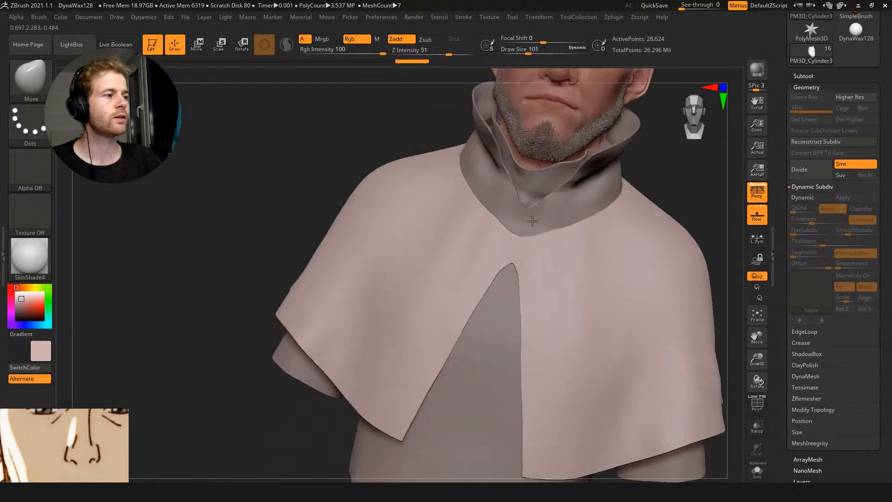
mouse_move(665, 134)
mouse_down()
mouse_move(676, 139)
mouse_move(672, 129)
mouse_up()
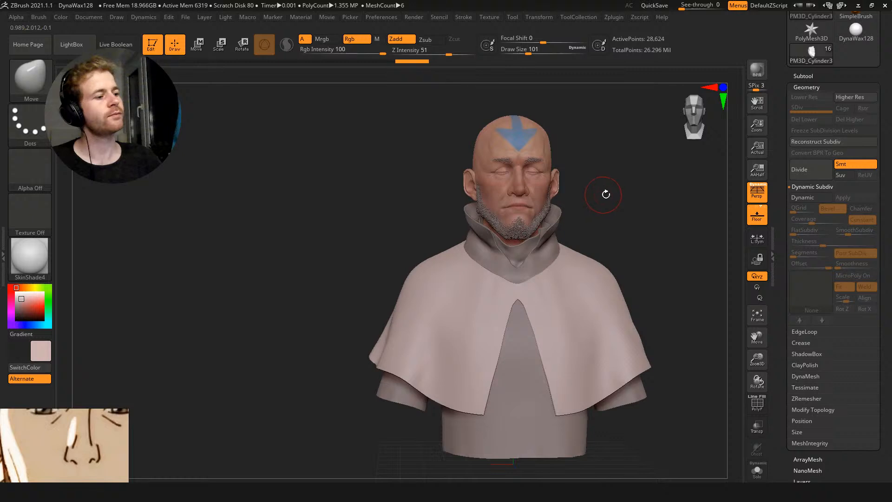
Refine the cape's shape around the top of its front opening using the Move brush at draw size 112
mouse_move(604, 194)
mouse_down()
mouse_move(622, 197)
mouse_move(606, 203)
mouse_up()
key(s)
mouse_move(531, 303)
mouse_down()
mouse_move(542, 305)
mouse_move(527, 310)
mouse_move(512, 291)
mouse_move(508, 323)
mouse_up()
key(s)
key(s)
key(s)
key(s)
mouse_move(389, 223)
alt+mouse_down()
mouse_move(387, 208)
mouse_move(430, 223)
alt+mouse_up()
alt+drag(620, 193, 596, 244)
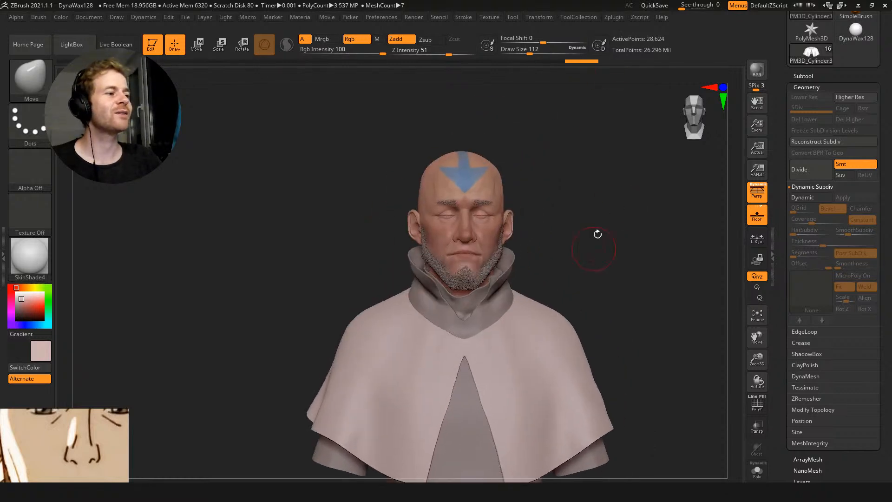
Review the subtool list and start an FBX export of the visible subtools
click(614, 18)
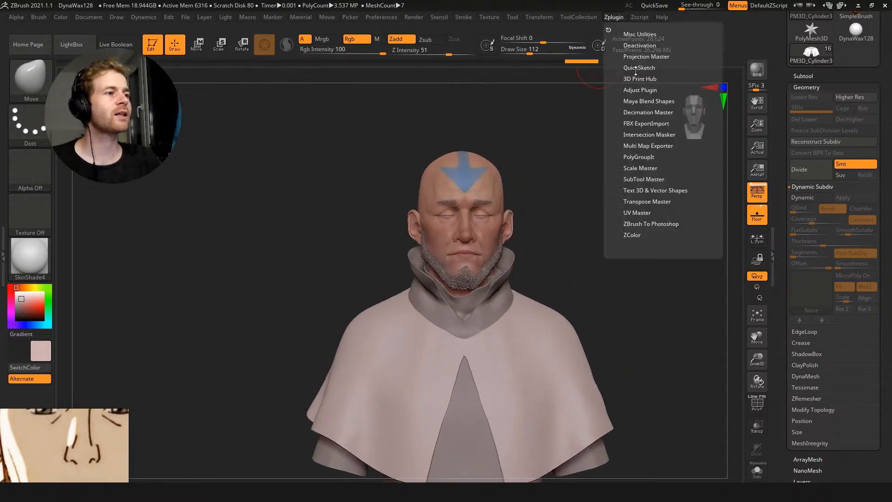
click(641, 123)
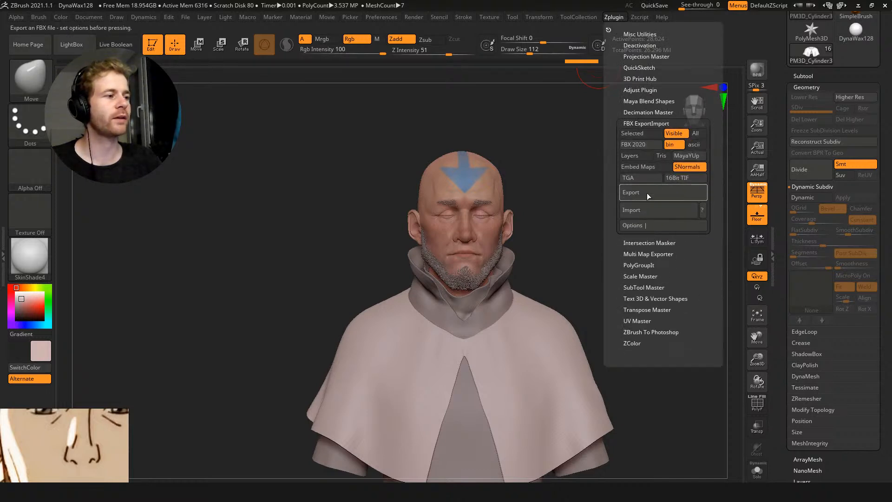
click(804, 76)
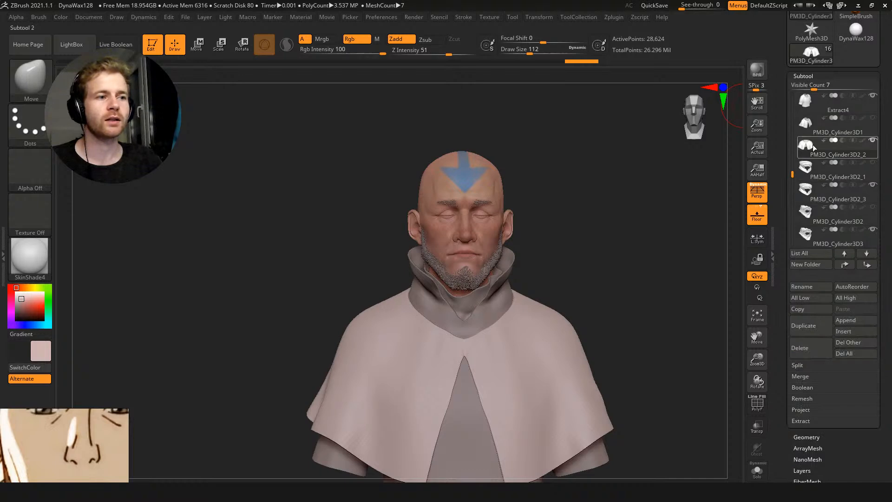
mouse_move(795, 163)
mouse_down()
mouse_move(789, 93)
mouse_move(788, 147)
mouse_up()
drag(787, 166, 792, 96)
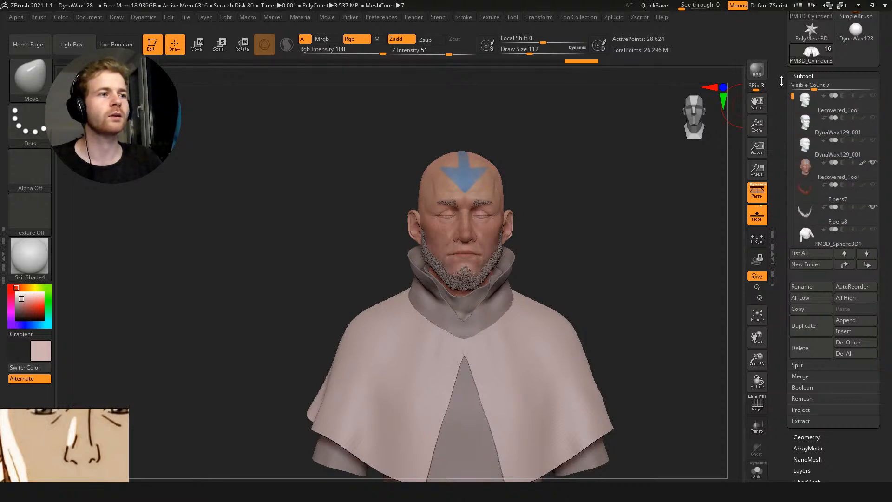
click(620, 18)
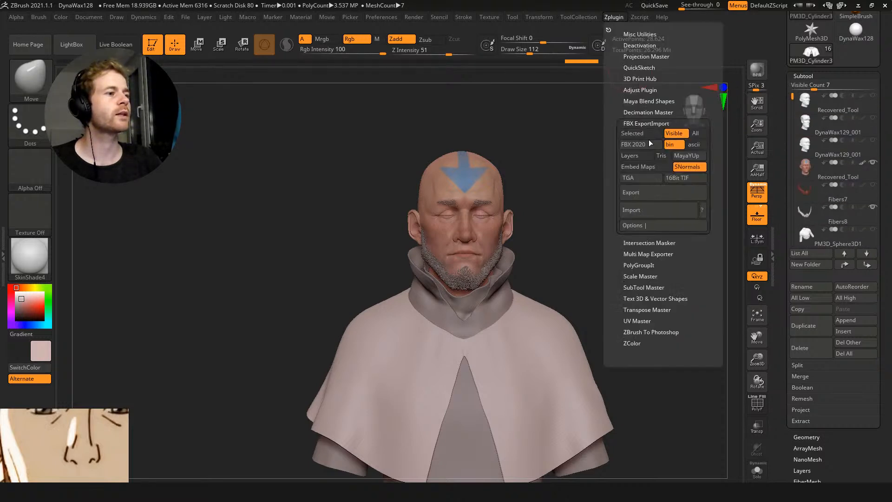
click(640, 201)
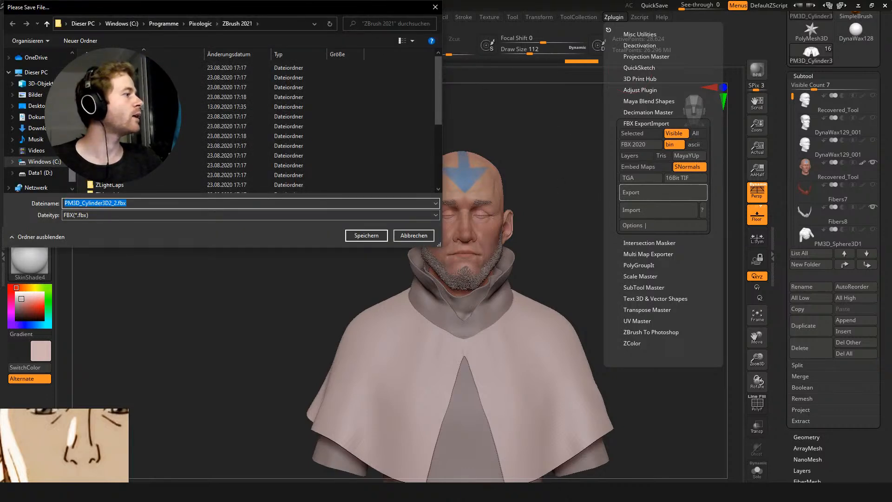
Save the FBX export as Head_34_v02.fbx in the Head_34 folder under Projekte\Characters
scroll(33, 139, up, 3)
click(38, 65)
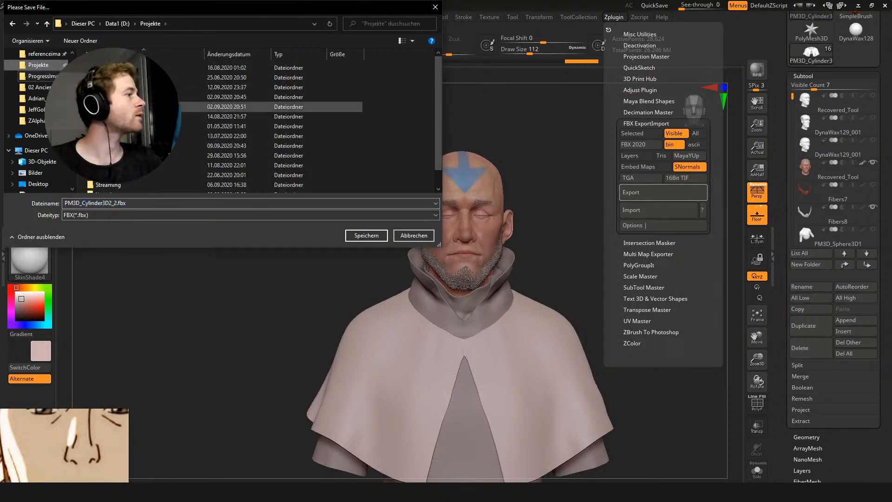
double_click(162, 97)
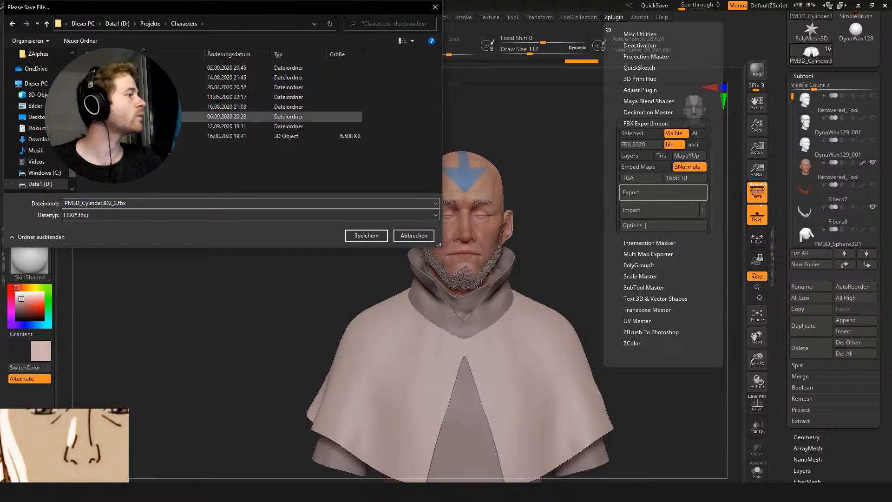
double_click(163, 116)
triple_click(136, 206)
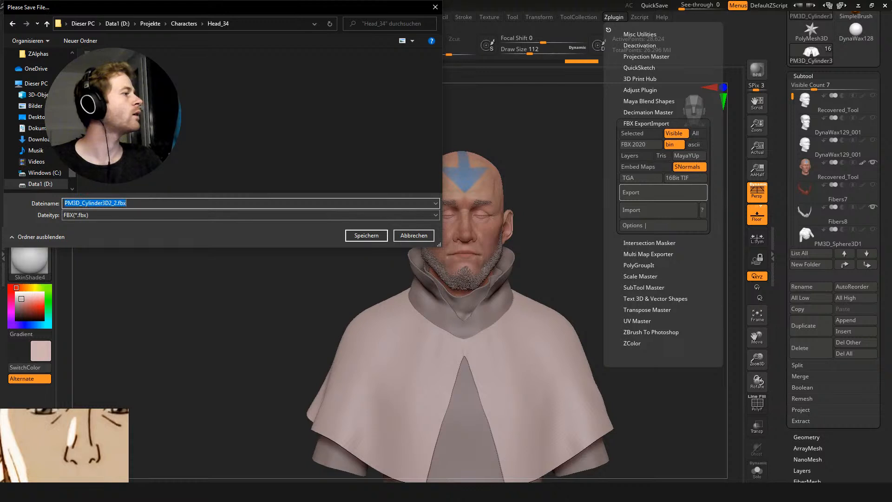
text(Head_34.fbx)
click(91, 203)
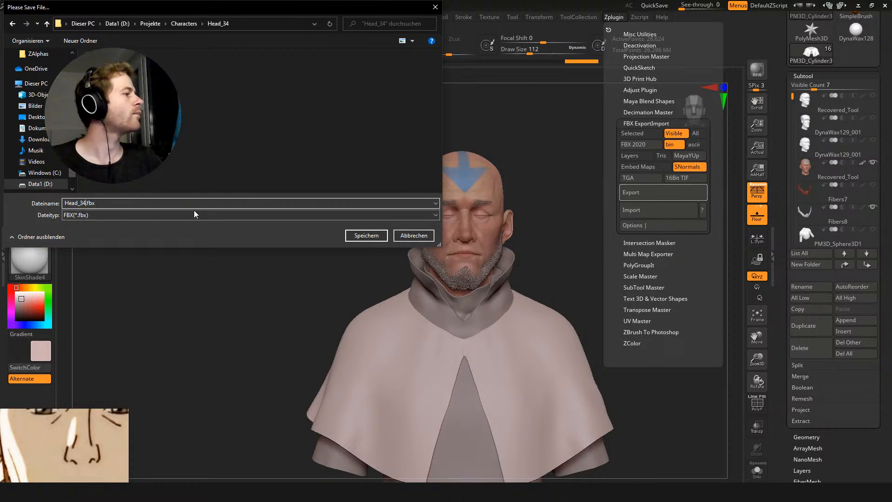
text(_HP)
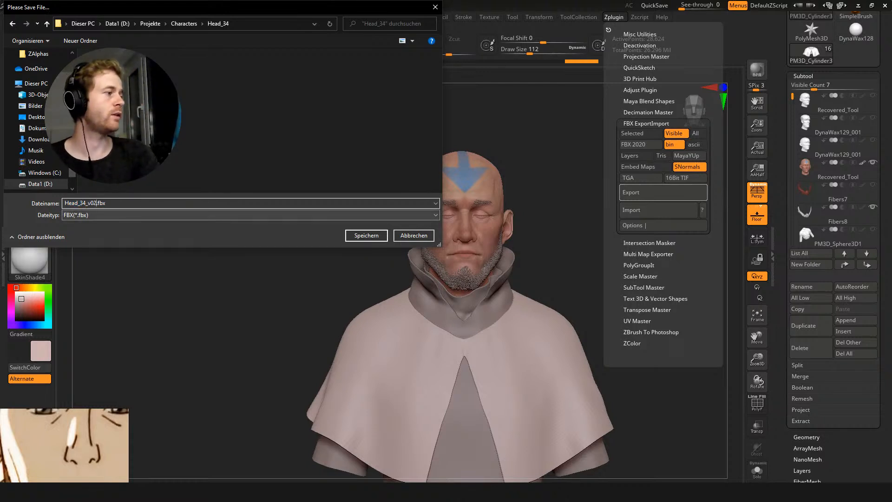
key(Return)
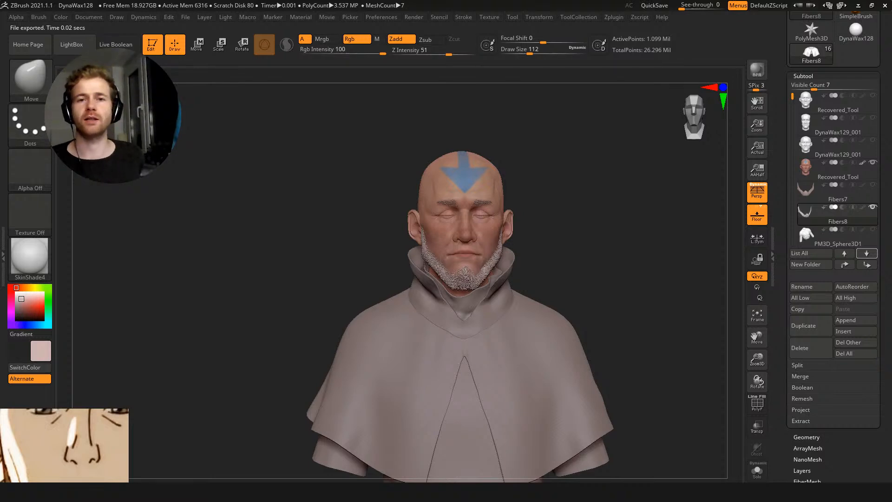
key(Down)
key(Down)
key(Down)
key(Down)
key(Down)
key(Down)
key(Down)
key(Down)
key(Down)
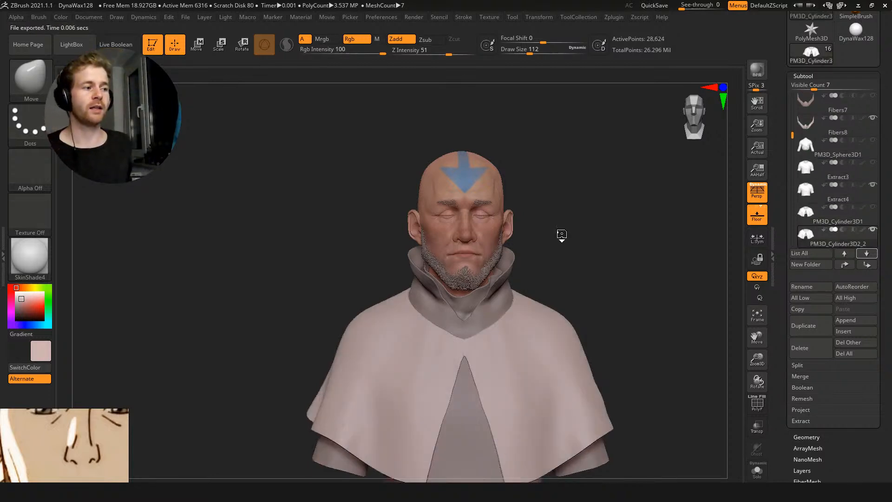
key(Down)
key(Down)
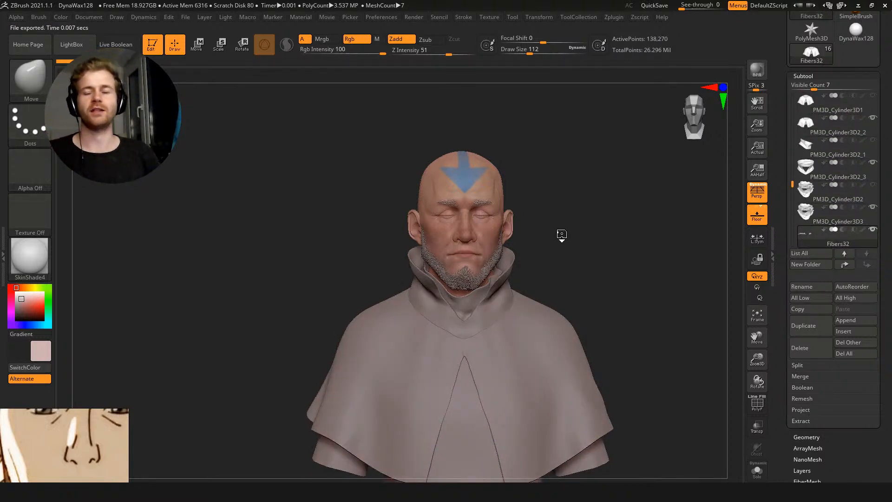
key(Up)
key(Up)
key(Up)
key(Up)
key(Up)
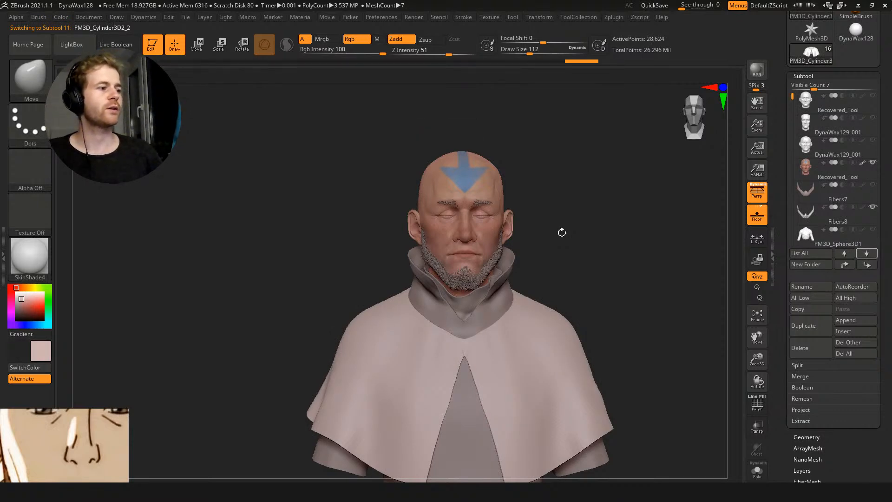
Enable Displacement in the Multi Map Exporter and check the export options of the displacement map
click(643, 19)
click(637, 18)
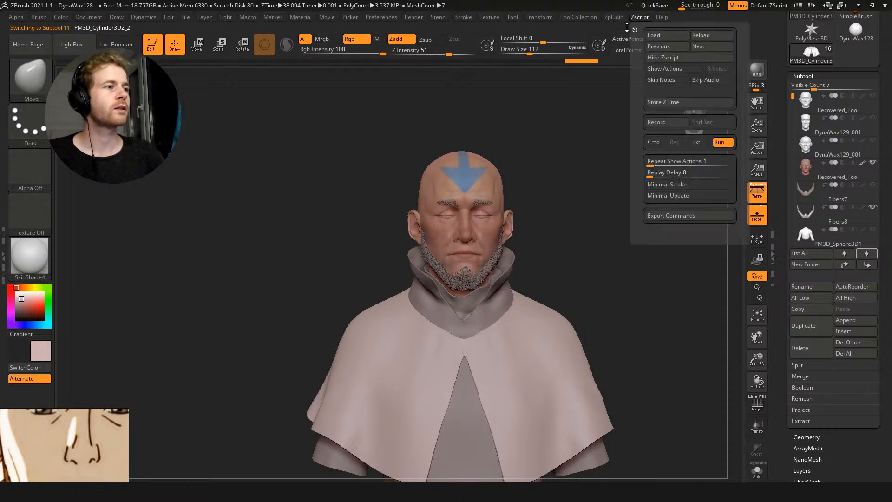
click(614, 17)
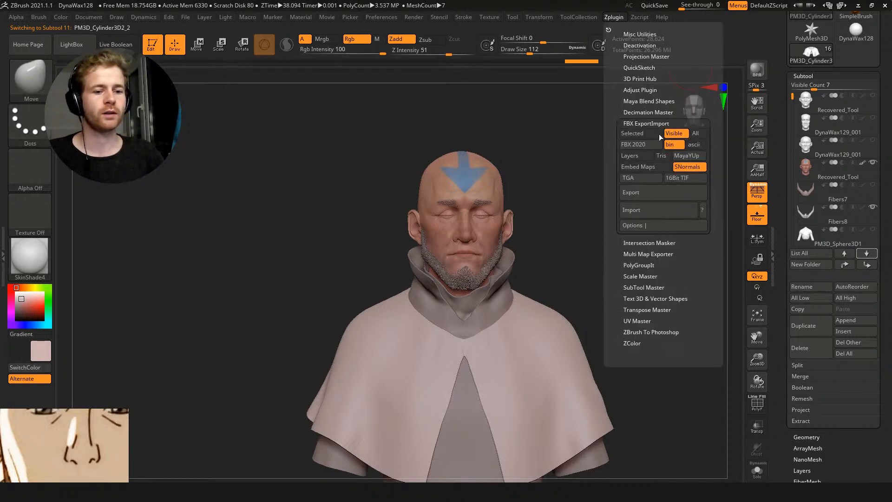
click(640, 124)
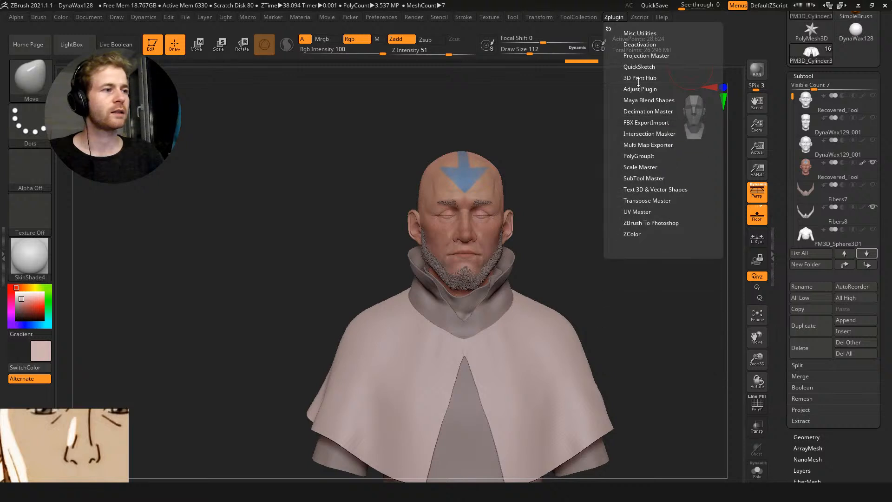
click(641, 144)
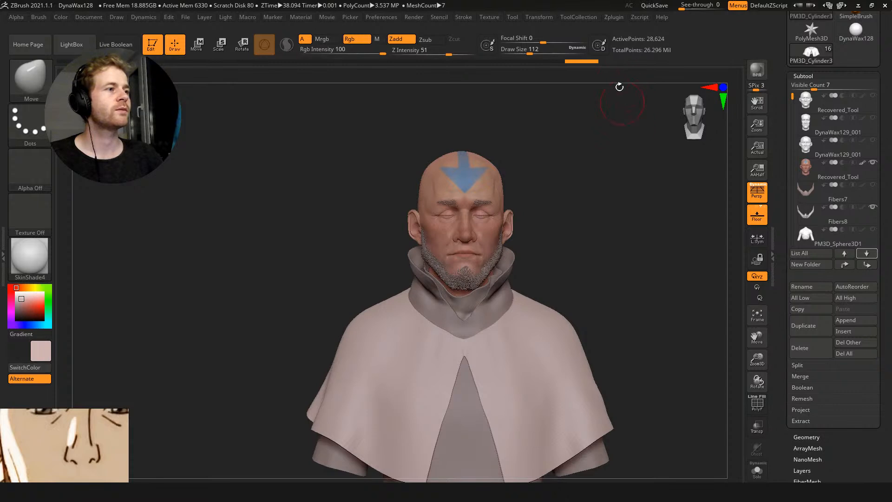
click(616, 20)
click(643, 157)
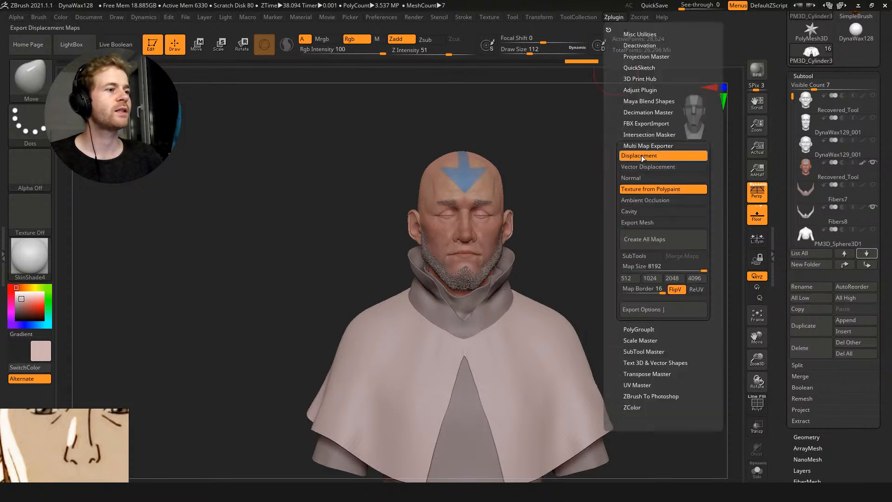
click(643, 312)
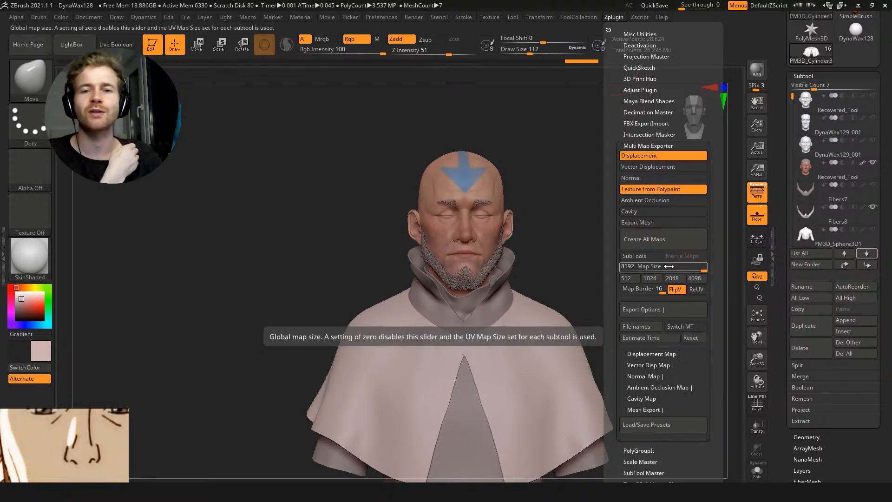
click(649, 354)
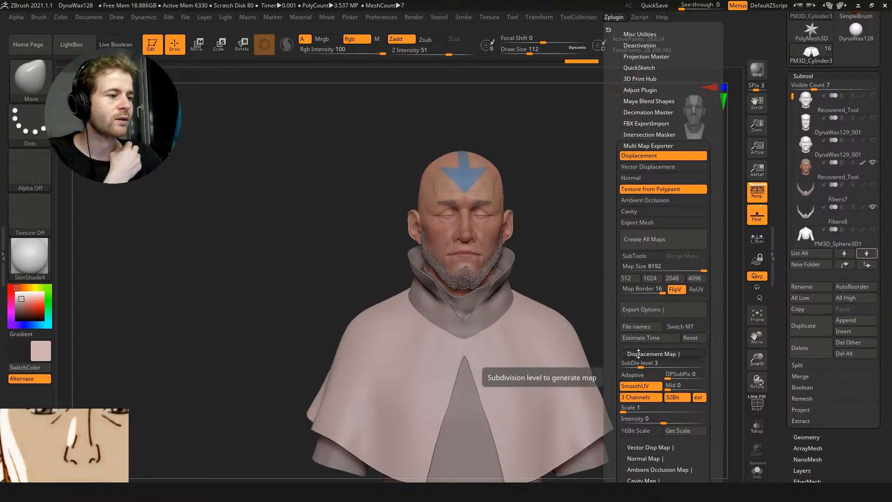
click(648, 354)
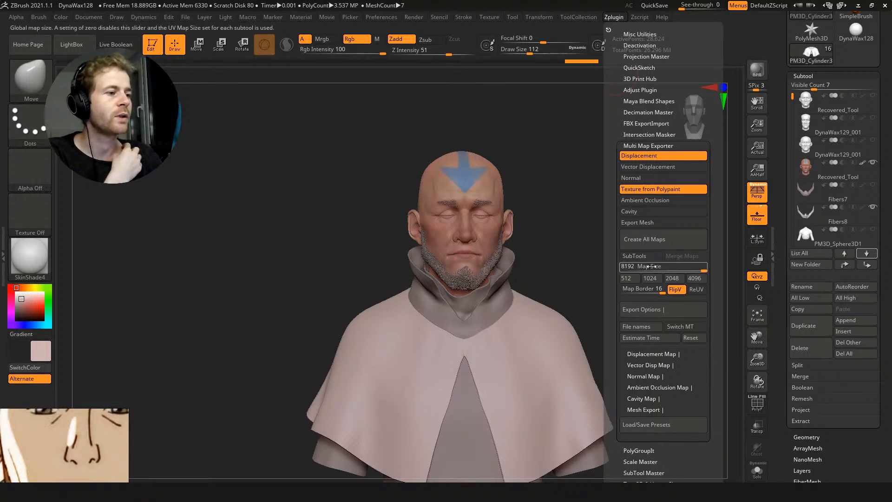
Create all maps and save them under the name Head_34 in the v02 folder inside Head_34
click(650, 238)
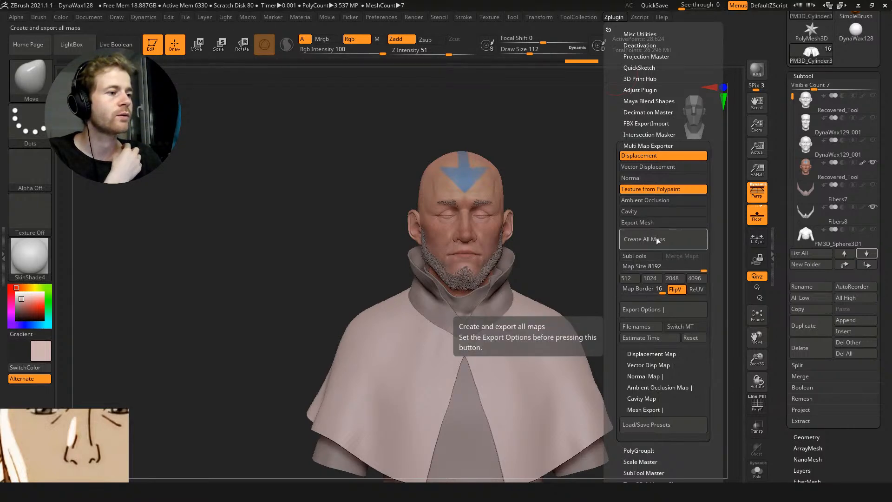
click(203, 139)
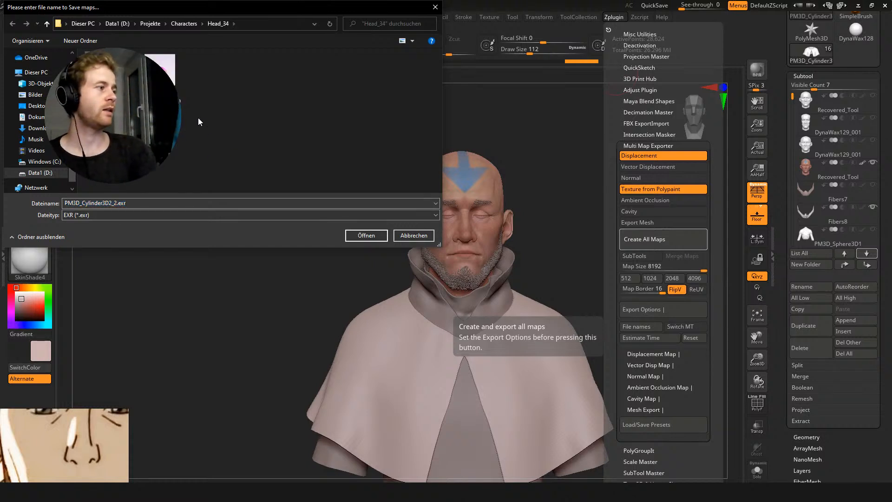
double_click(198, 122)
click(182, 203)
text(Head_34)
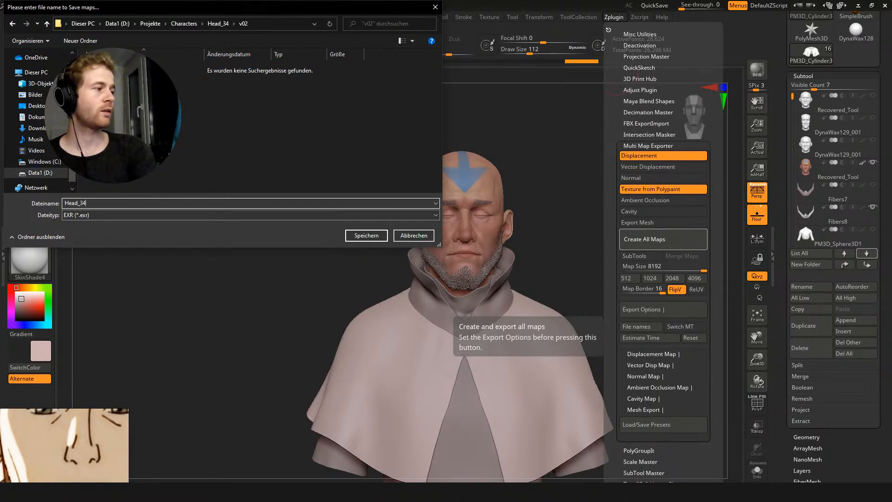
key(Return)
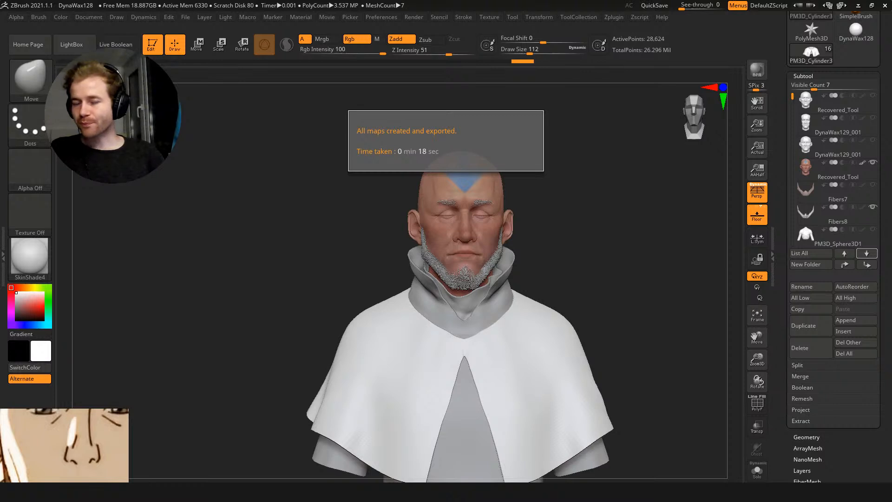
click(347, 223)
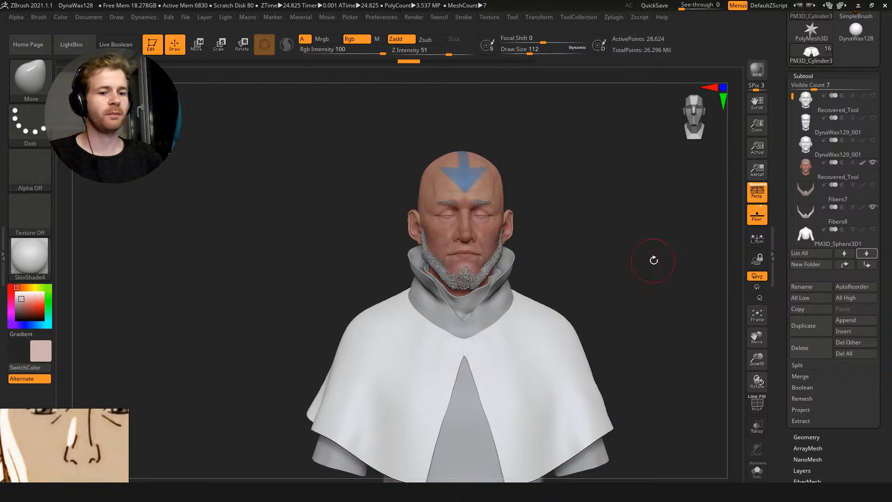
Switch to Blender, close the 2.83 instance and open 008_head_34_v01.blend in the 2.90 Alpha version
mouse_move(807, 235)
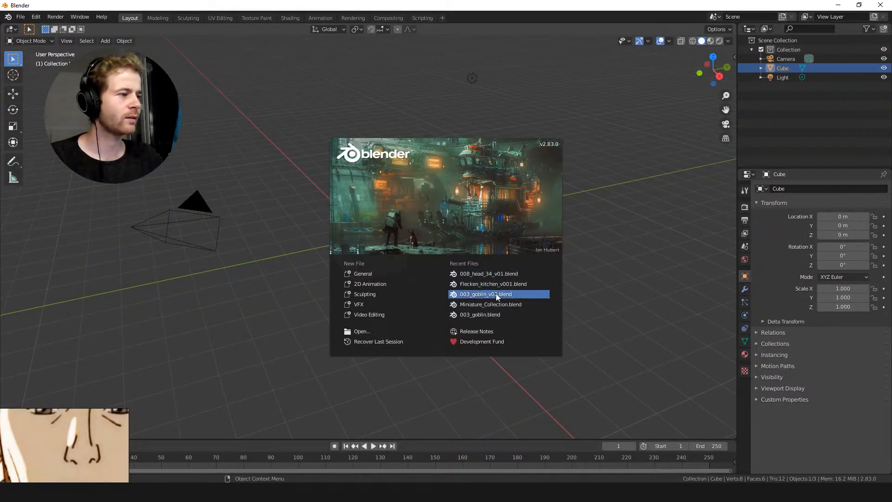
click(882, 4)
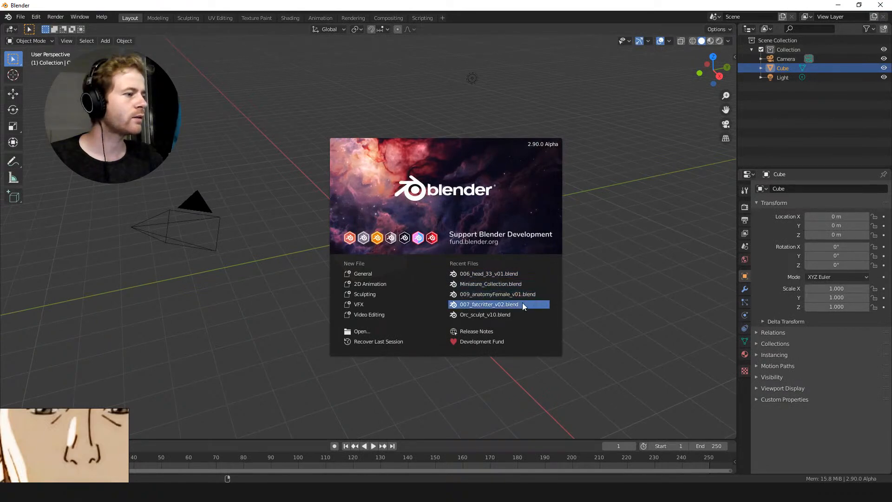
click(359, 333)
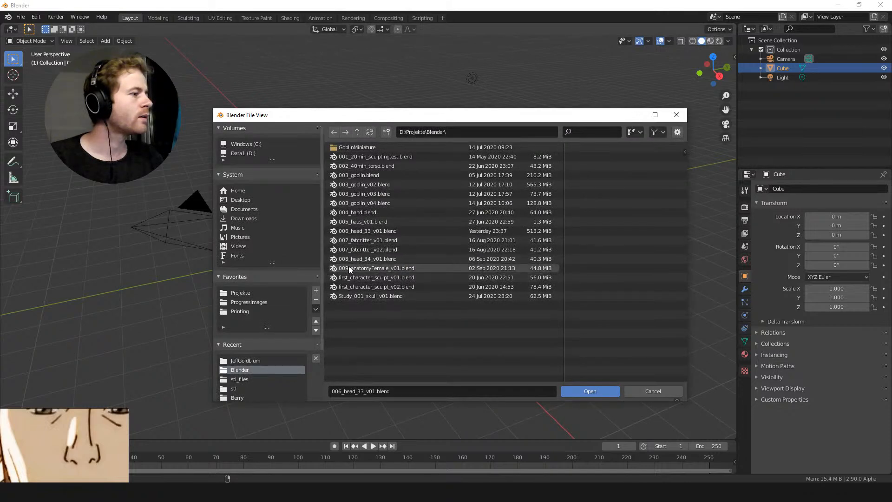
double_click(351, 259)
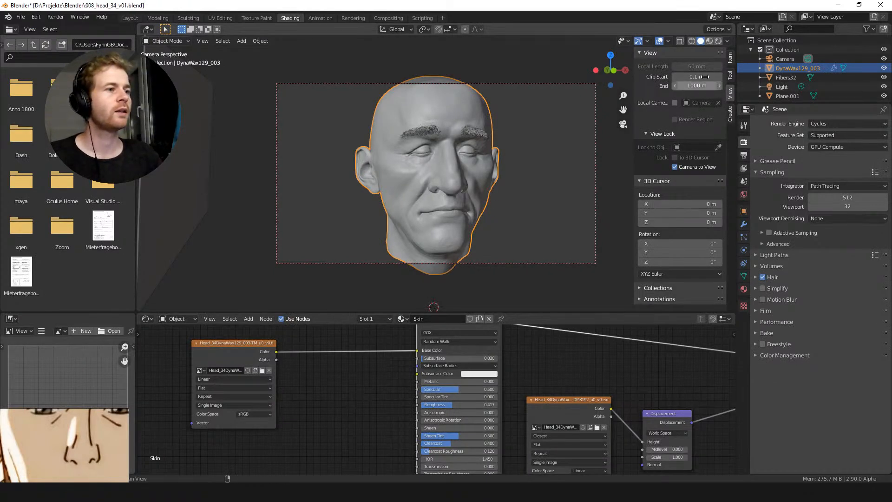
click(730, 64)
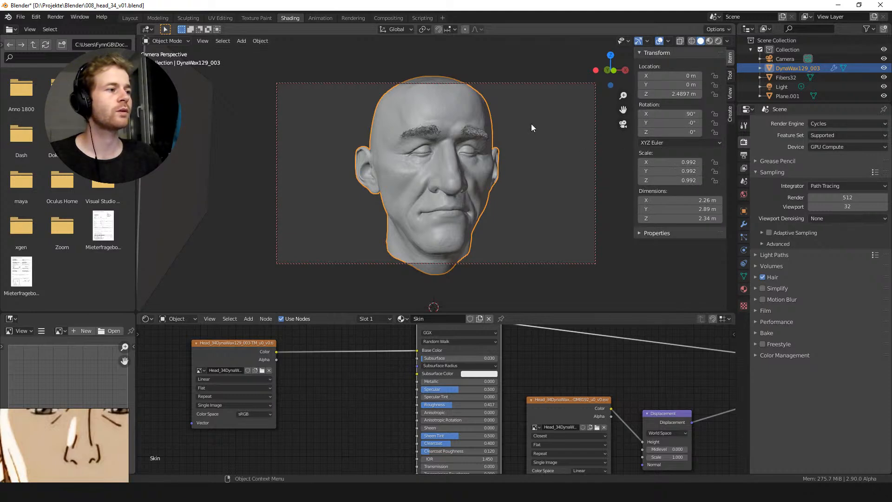
mouse_move(528, 158)
middle_down()
mouse_move(504, 148)
mouse_move(514, 154)
middle_up()
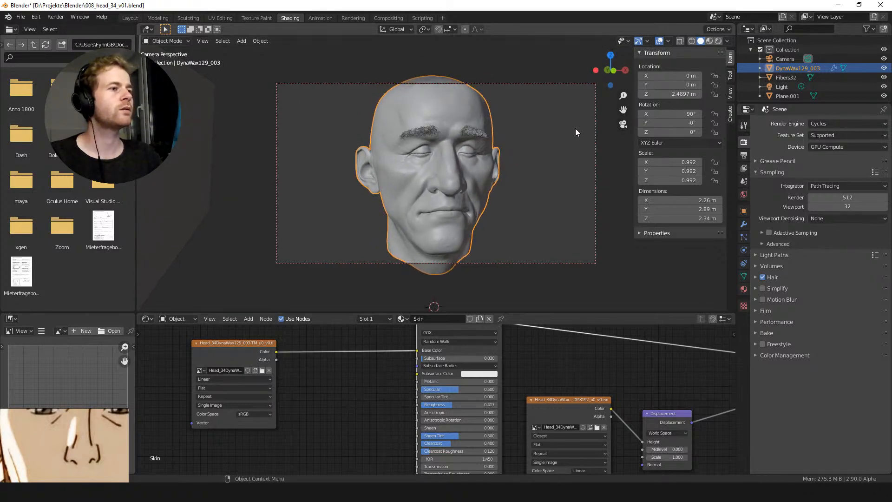
key(alt+z)
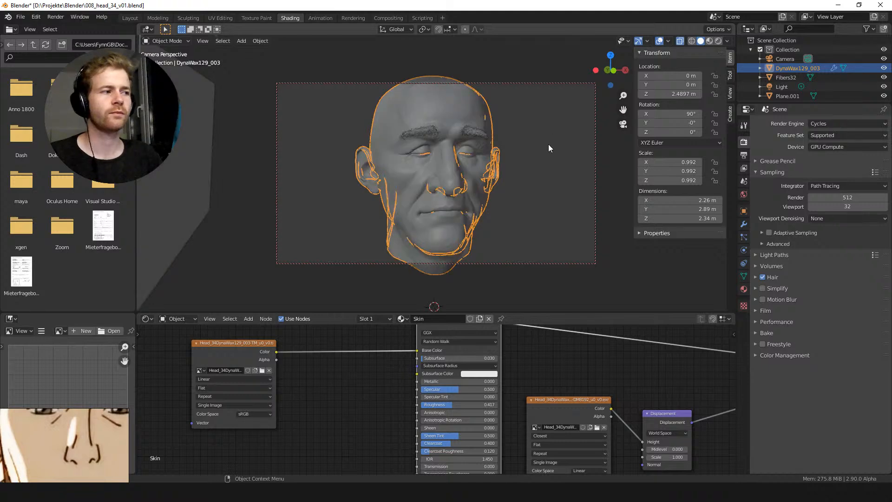
click(546, 145)
key(alt+z)
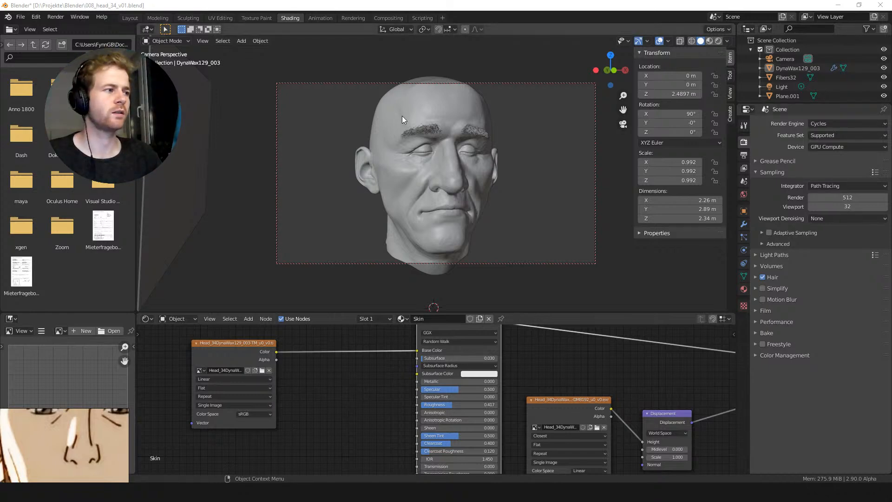
Reopen 008_head_34_v01.blend without saving the changes to the current scene
click(22, 18)
click(54, 36)
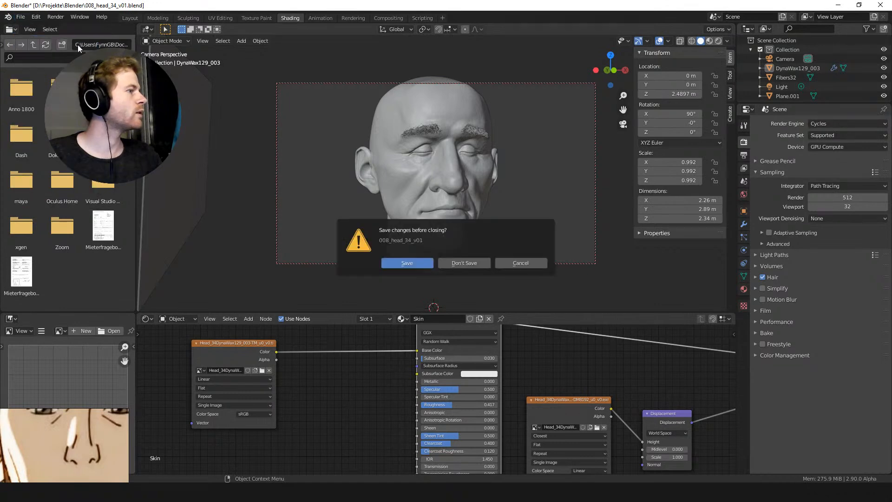
click(455, 259)
double_click(389, 259)
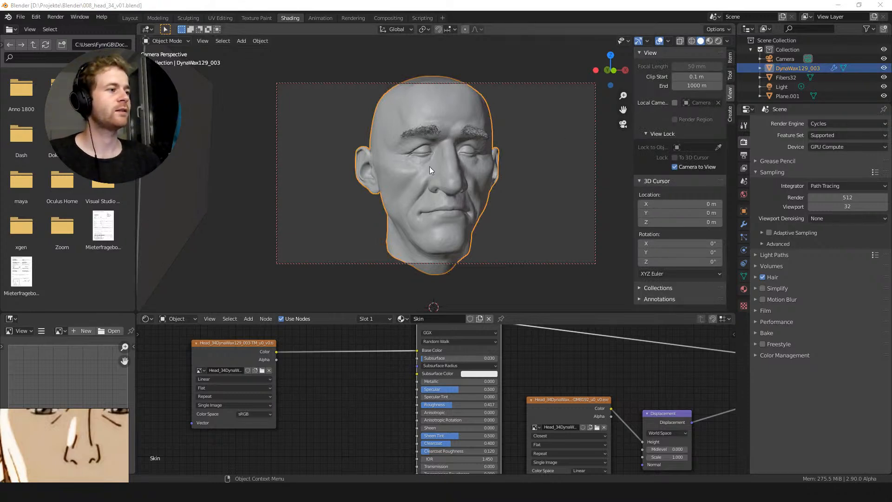
Turn off Camera to View, leave the camera perspective and deselect the head
click(682, 165)
middle_drag(568, 171, 476, 171)
click(490, 119)
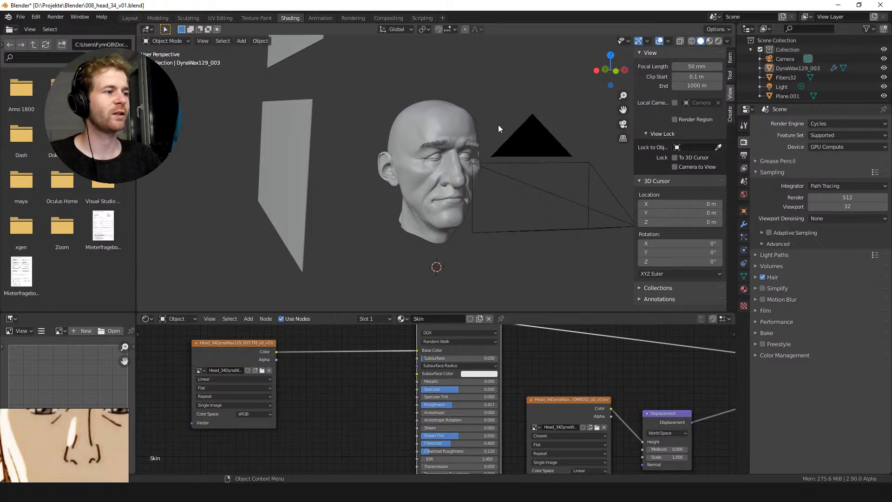
middle_drag(554, 216, 483, 166)
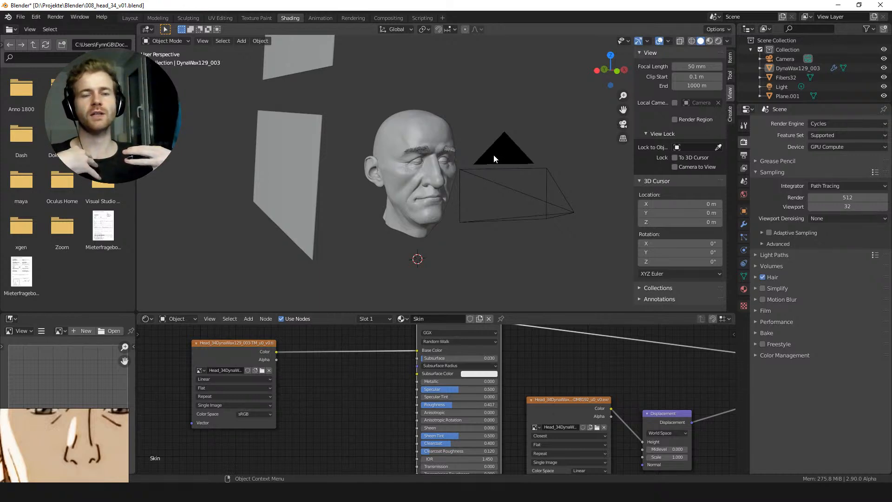
middle_drag(465, 149, 424, 151)
scroll(425, 149, up, 1)
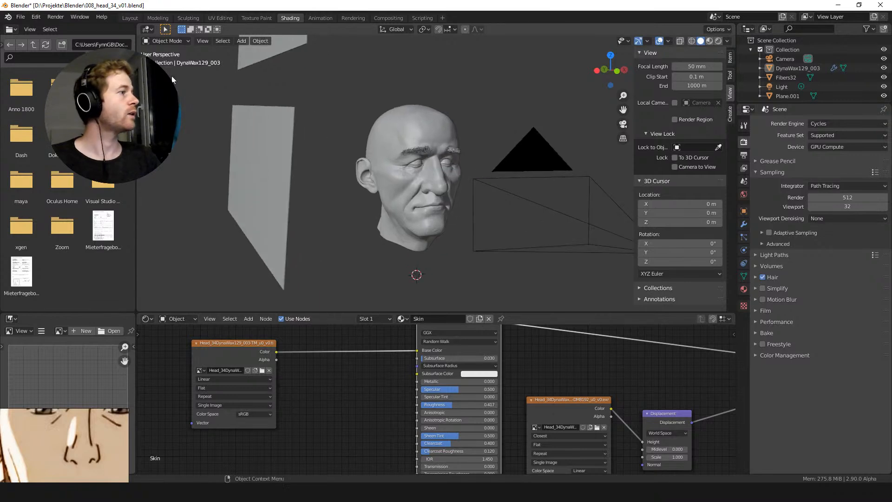
In the Layout workspace, move the head and its eyebrow fibers into a new collection named oldHead and hide that collection
click(129, 17)
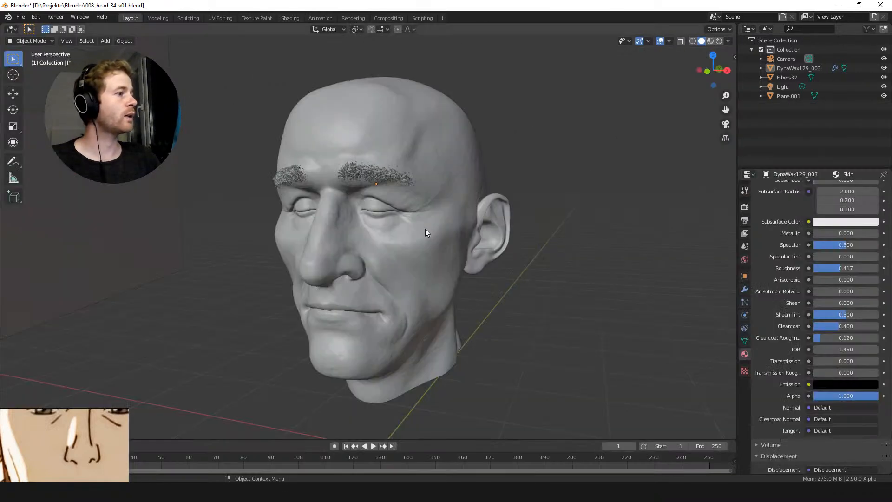
alt+drag(302, 120, 367, 191)
mouse_move(367, 190)
alt+right_down()
mouse_move(353, 171)
mouse_move(357, 189)
alt+right_up()
alt+drag(357, 189, 342, 164)
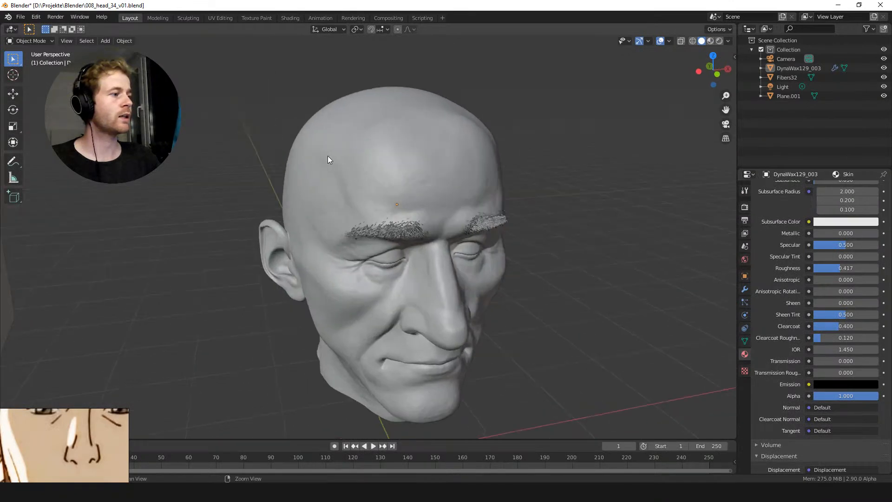
alt+right_drag(342, 163, 281, 132)
alt+drag(252, 119, 261, 125)
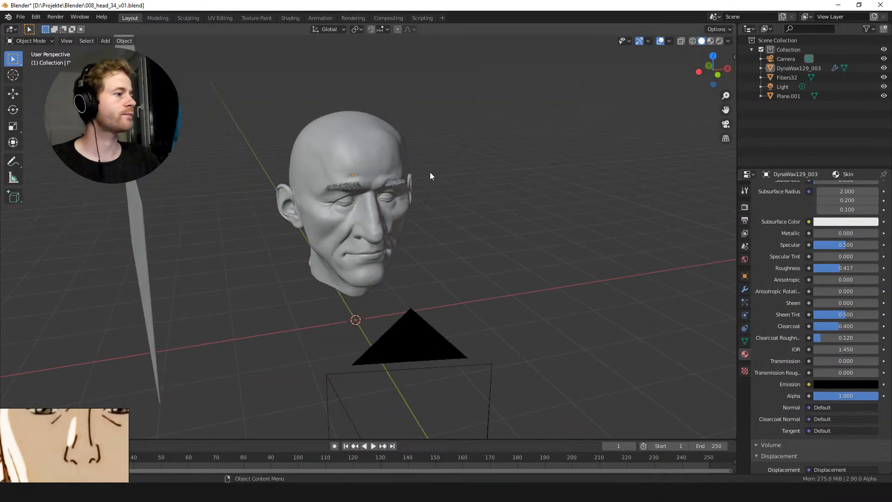
drag(438, 160, 379, 239)
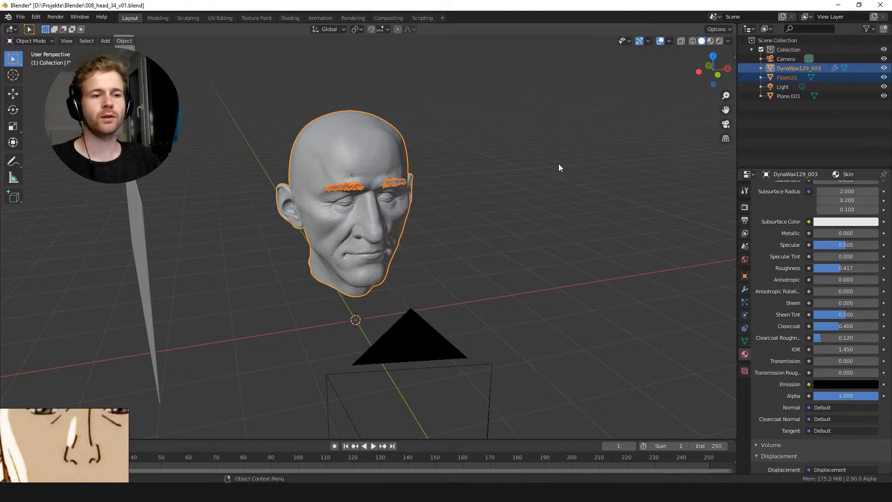
key(m)
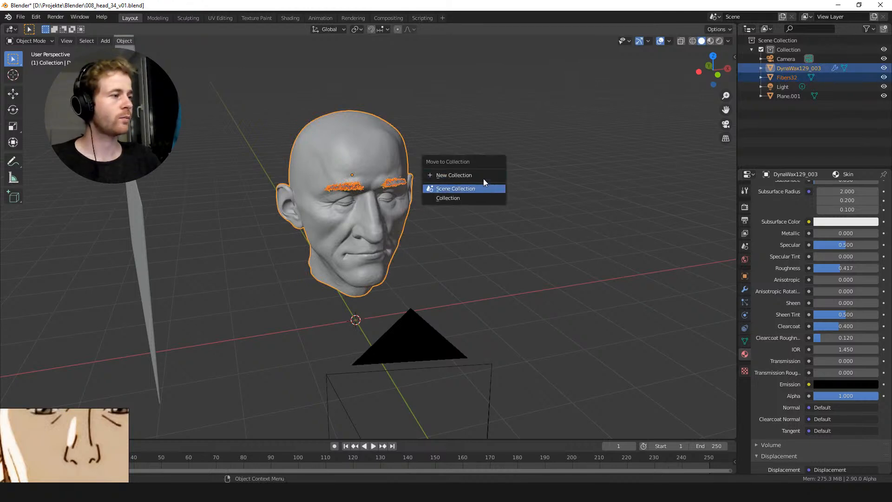
click(474, 176)
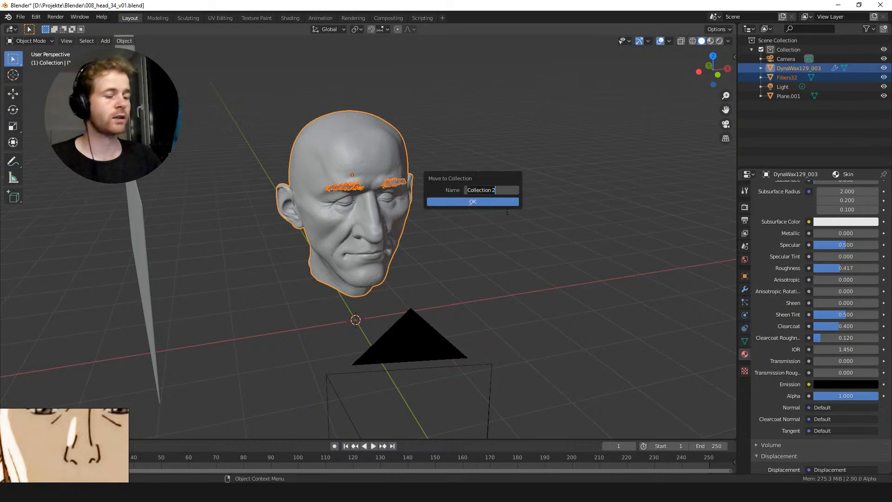
text(oldHead)
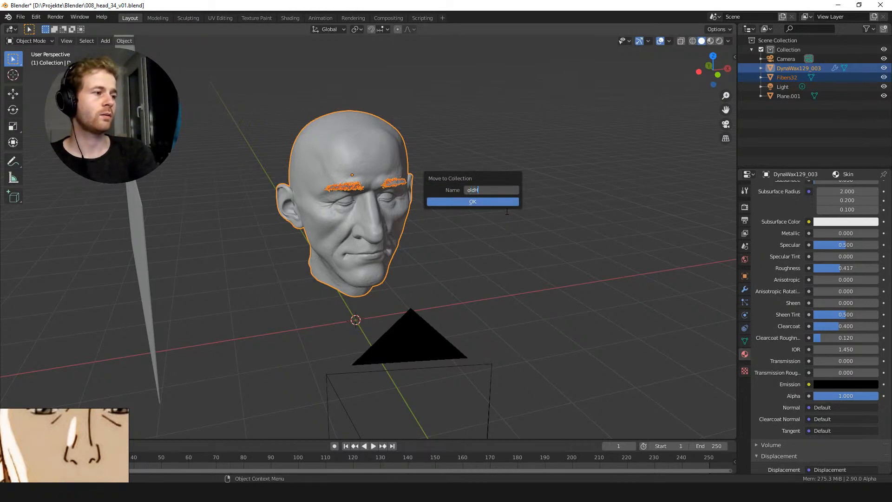
key(Return)
click(504, 202)
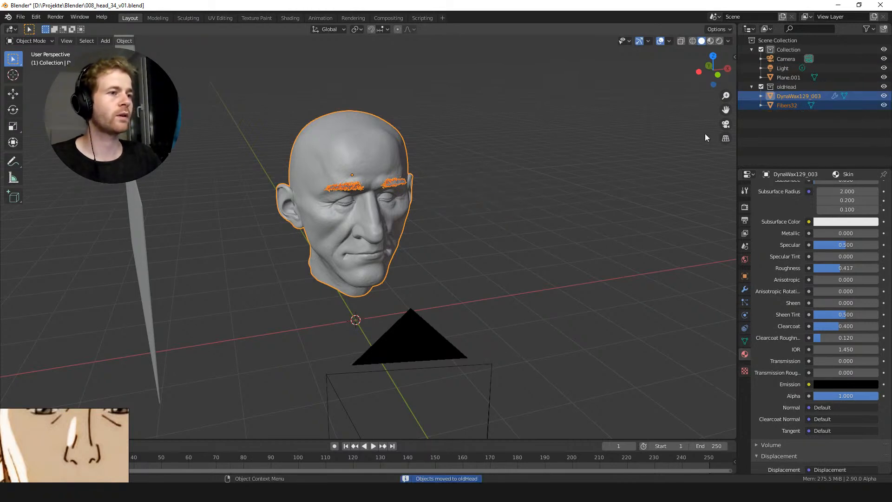
click(827, 88)
key(h)
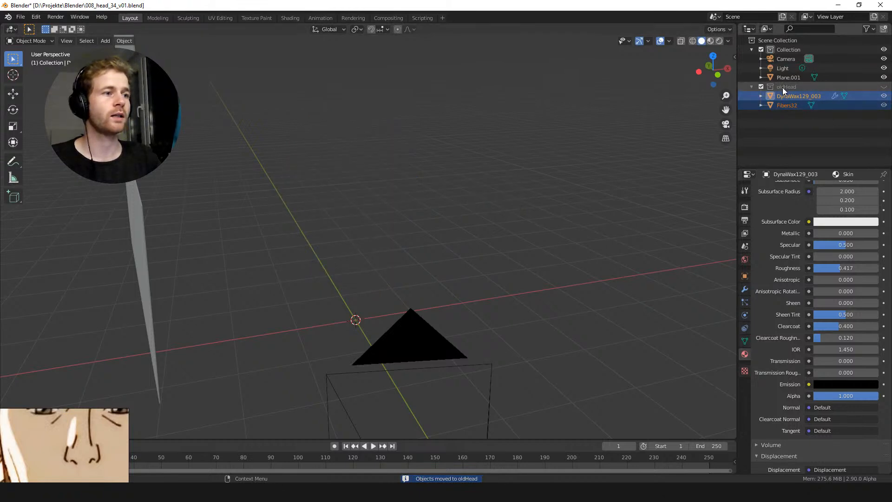
Turn off Use for Rendering for the current view layer
click(745, 289)
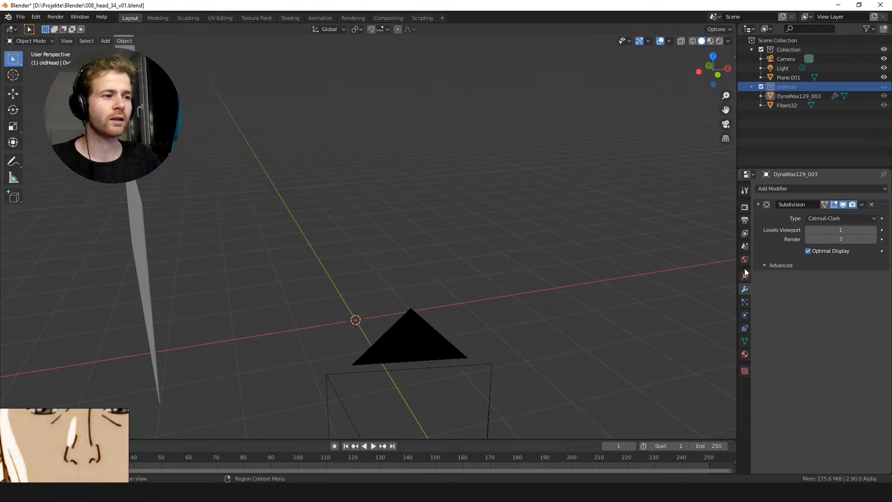
click(745, 206)
click(745, 219)
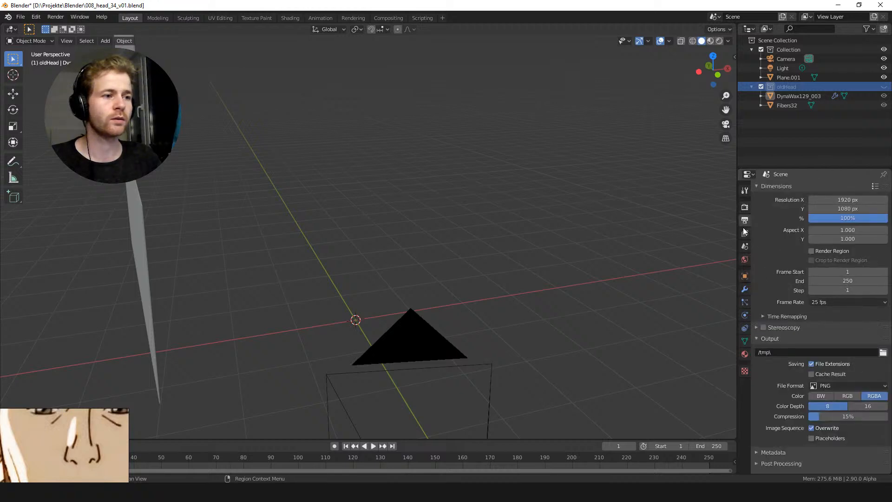
click(745, 238)
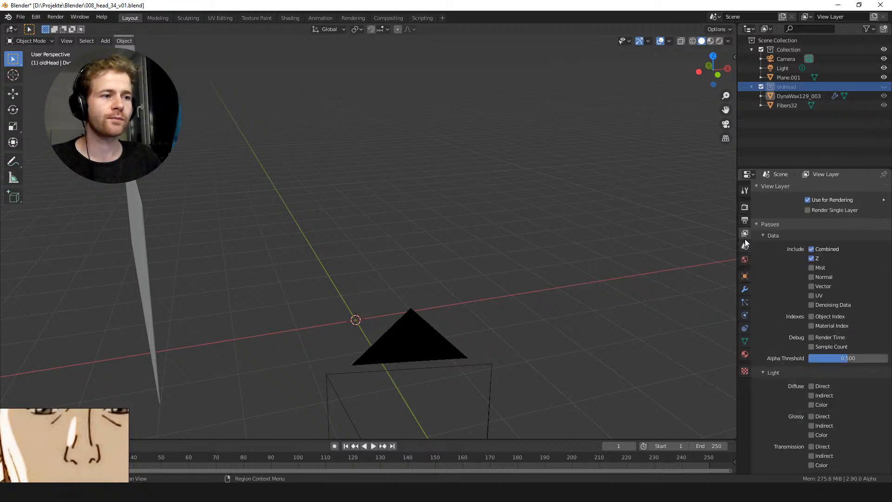
click(807, 199)
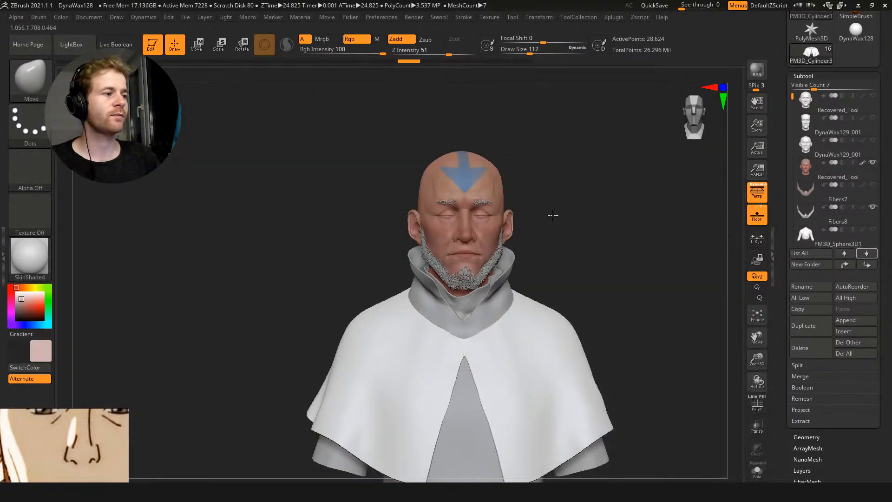
drag(552, 212, 464, 219)
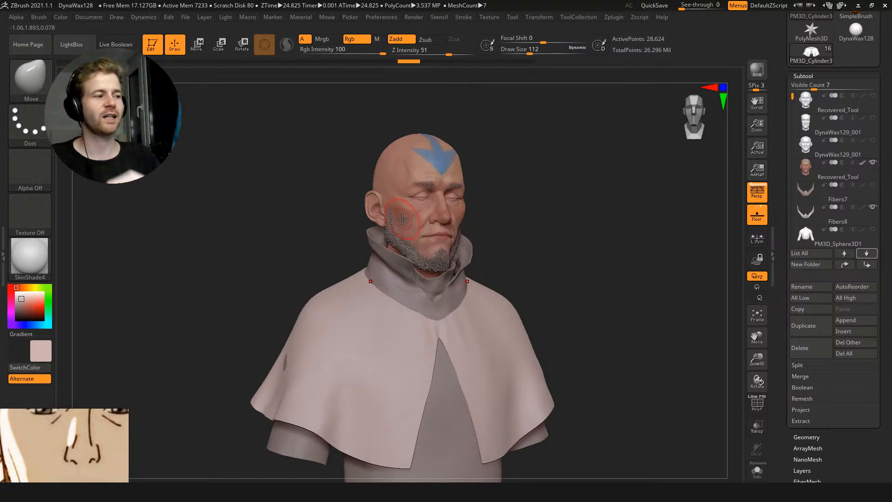
drag(507, 204, 563, 100)
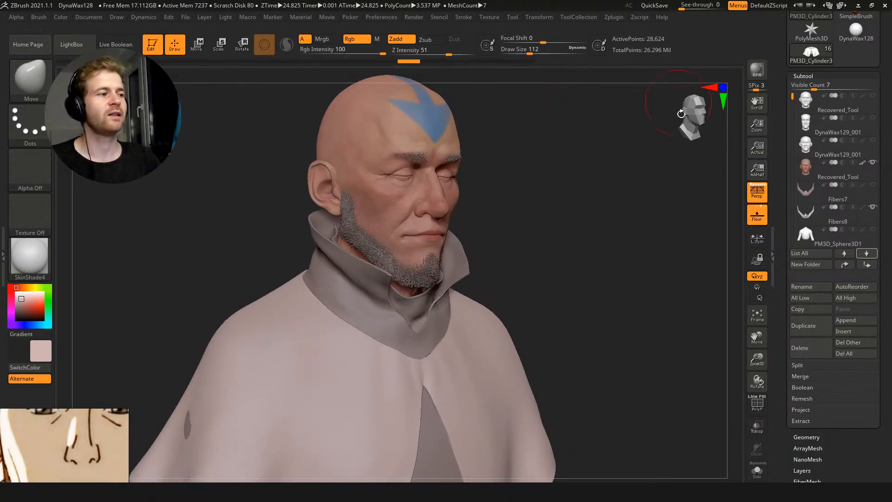
shift+drag(671, 185, 649, 207)
Switch back to Blender, make the Scene Collection active and start an FBX import
click(859, 5)
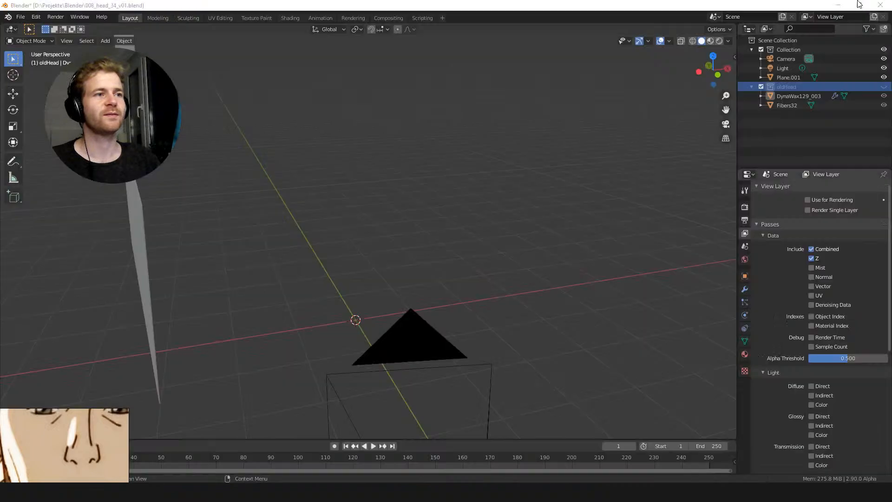
middle_drag(539, 240, 515, 164)
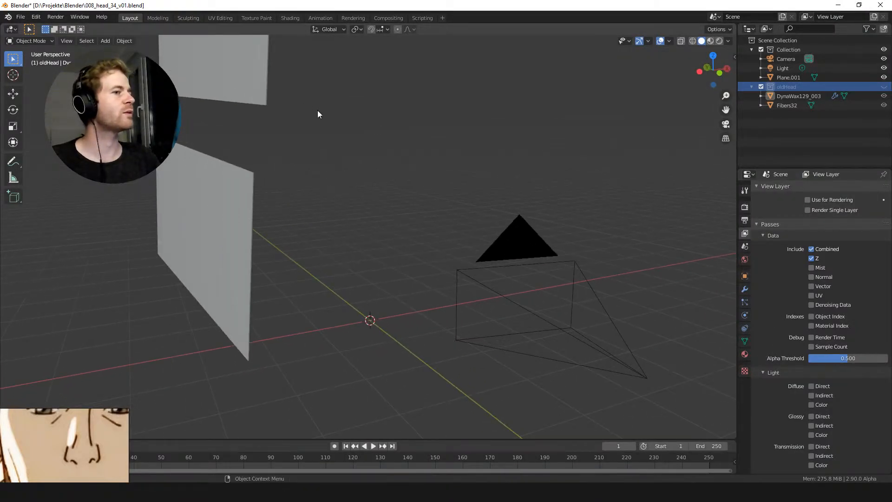
click(782, 40)
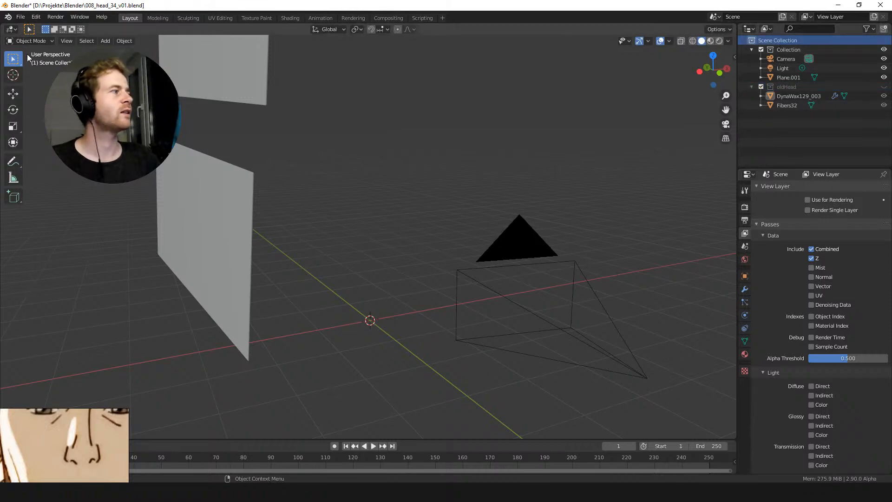
click(20, 16)
mouse_move(37, 142)
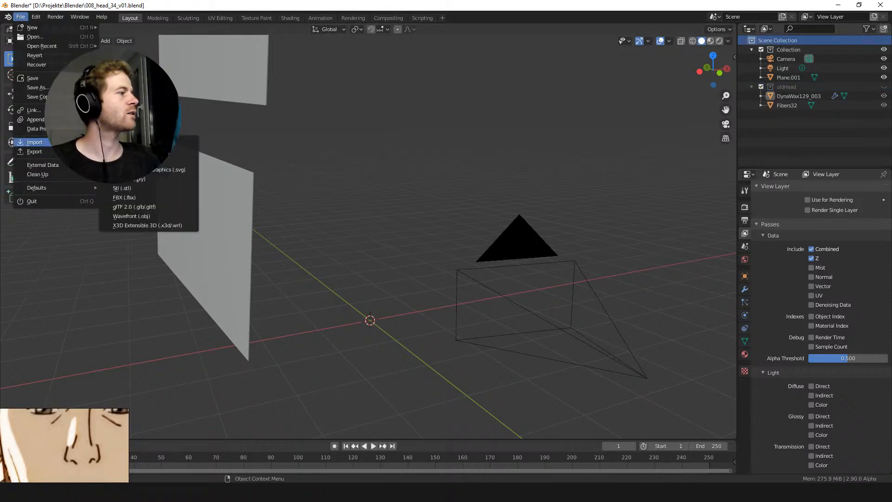
click(160, 197)
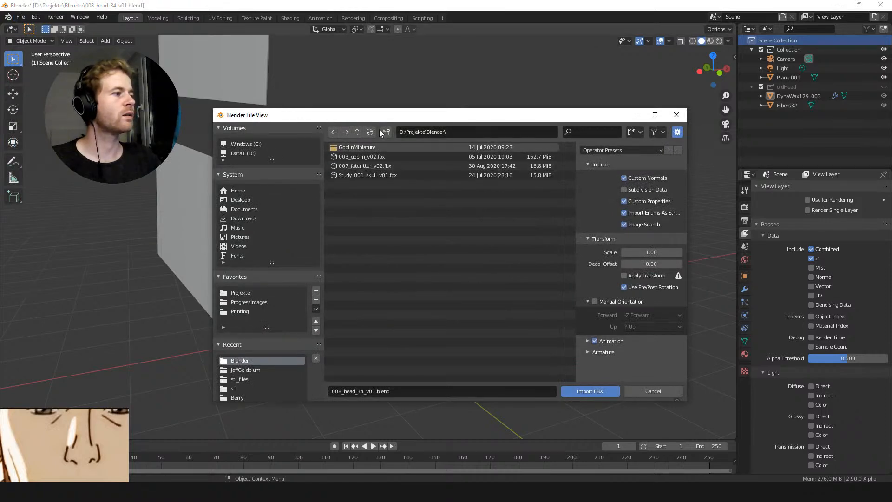
Import the character bust's FBX file from the Head_34 folder in D:\Projekte\Characters
click(358, 132)
click(357, 132)
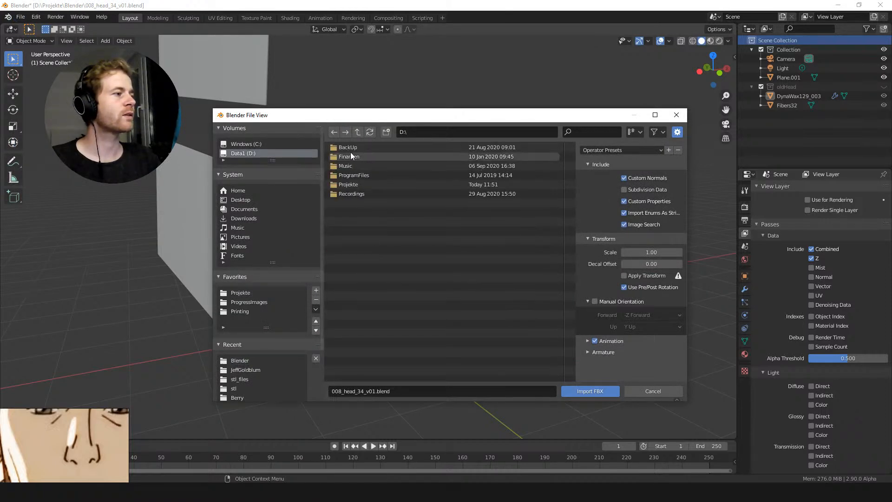
double_click(357, 185)
double_click(358, 175)
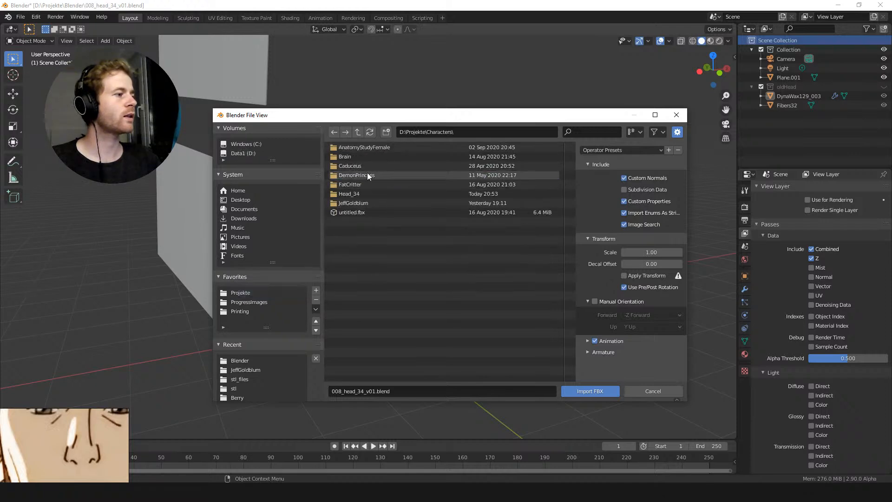
double_click(364, 194)
click(362, 167)
double_click(362, 169)
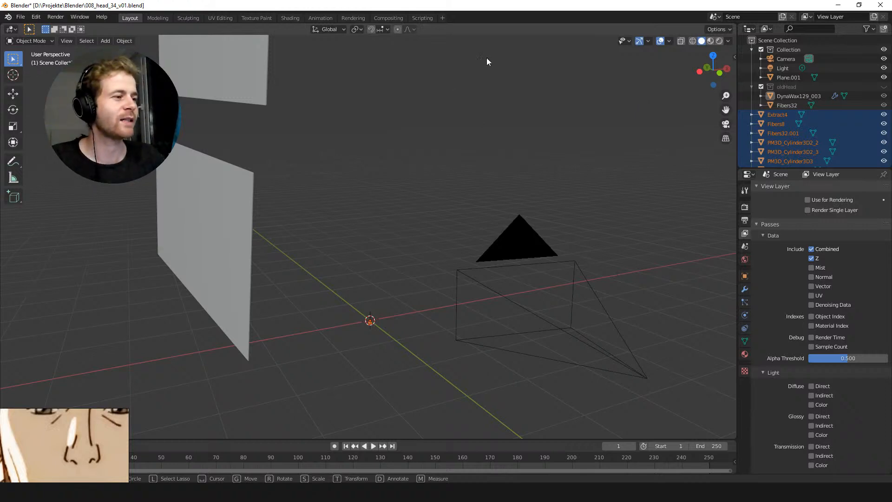
Scale up the imported bust in several passes until it is large enough to work with beside the camera
middle_drag(422, 172, 422, 185)
key(s)
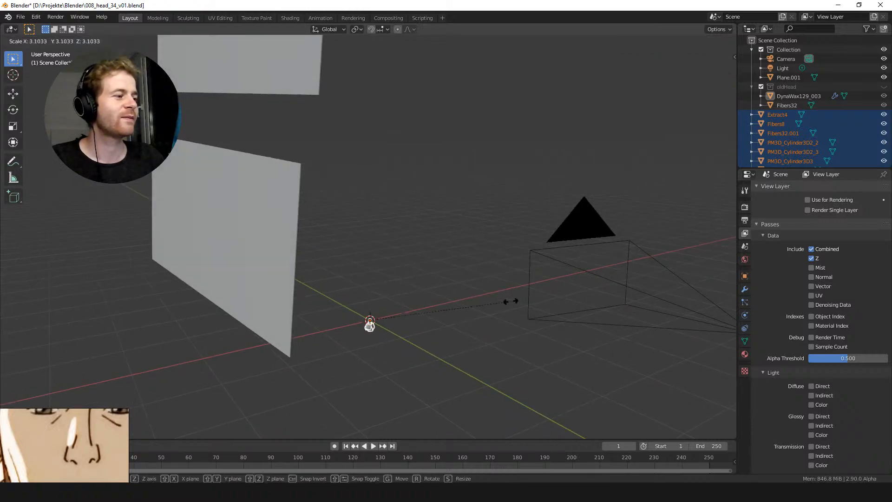
click(642, 286)
key(s)
click(616, 308)
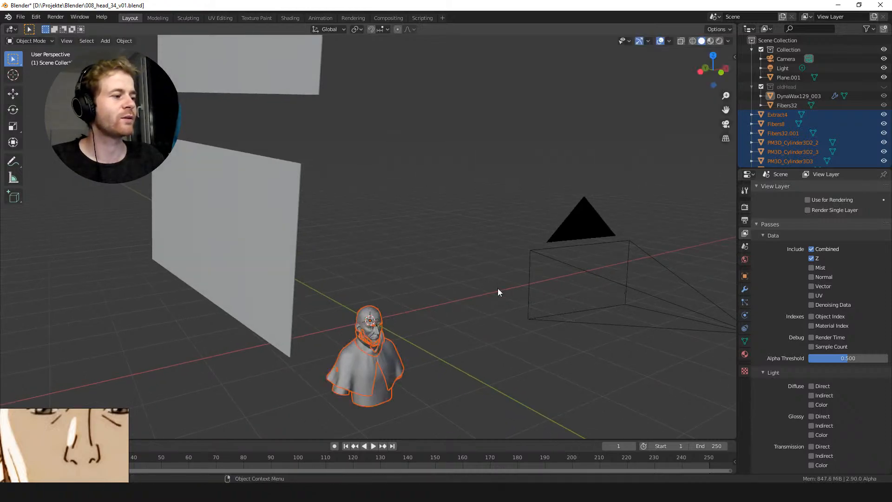
key(s)
click(584, 283)
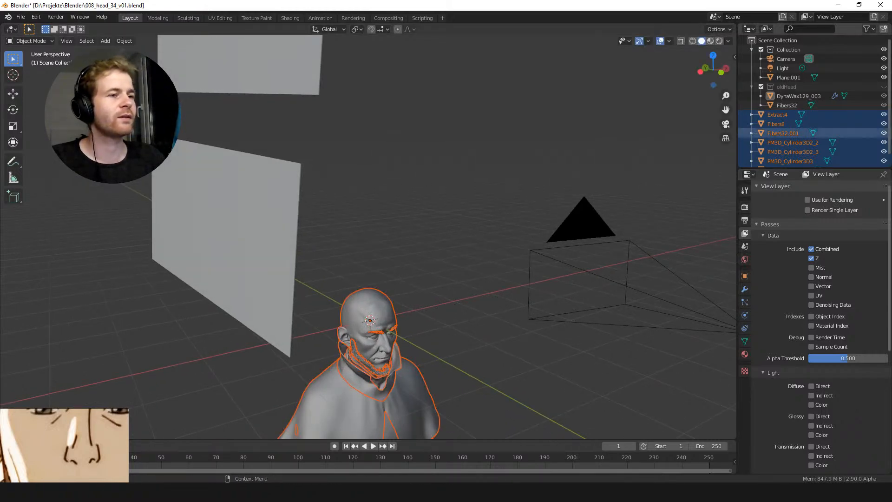
Show the oldHead collection and scale the bust until its head matches the old head's size
click(884, 87)
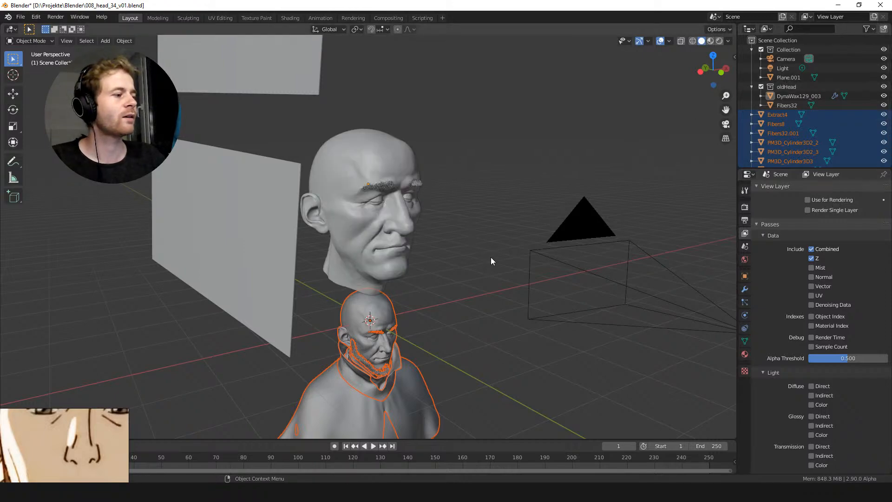
key(s)
click(502, 208)
middle_drag(493, 207, 442, 183)
key(s)
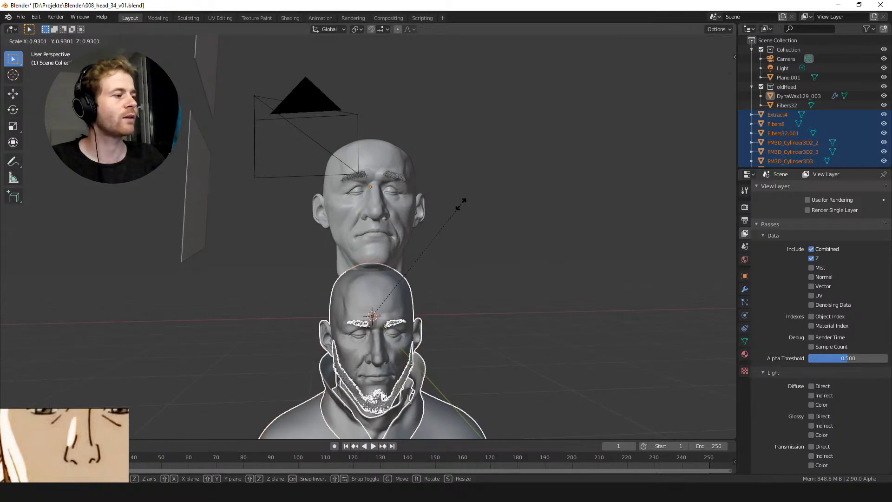
click(464, 210)
Raise the bust about 2.43 m along Z so its head overlaps the old head, and deselect it
key(g)
key(z)
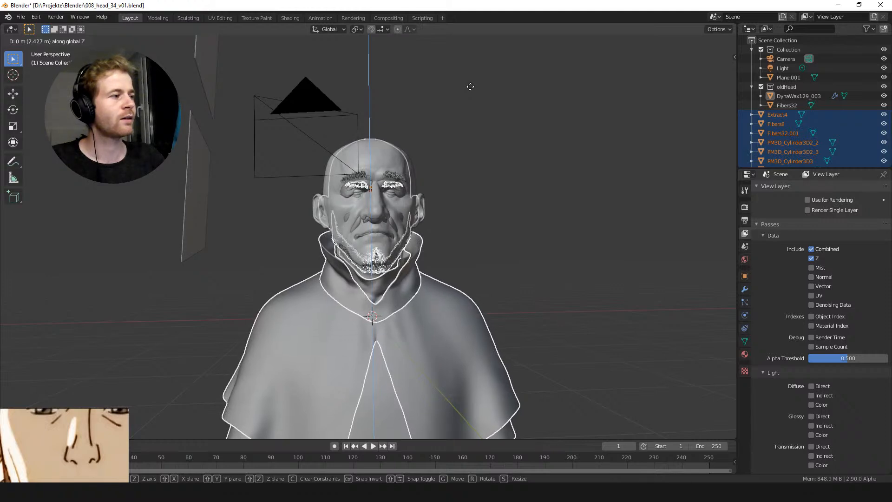
click(470, 86)
click(493, 129)
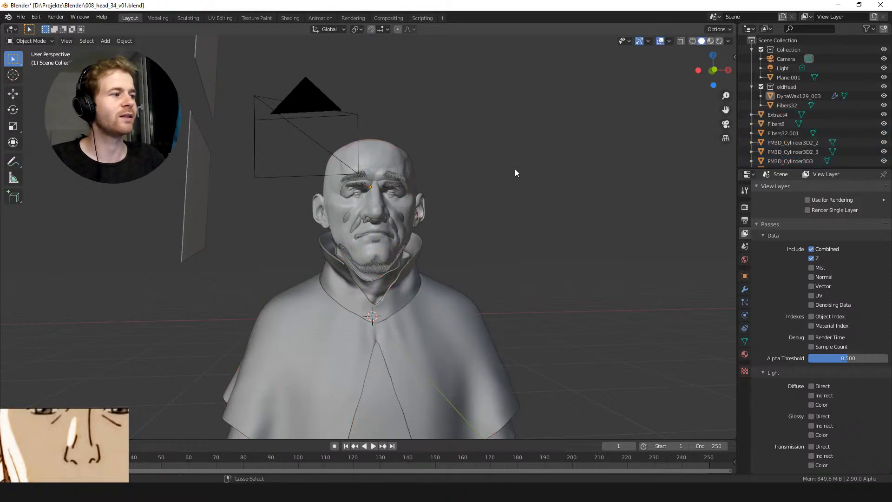
Reselect the bust and move it along X beside the old head to compare the two heads
key(ctrl+z)
key(g)
key(x)
click(612, 203)
click(620, 215)
middle_drag(620, 213, 515, 163)
scroll(488, 162, up, 2)
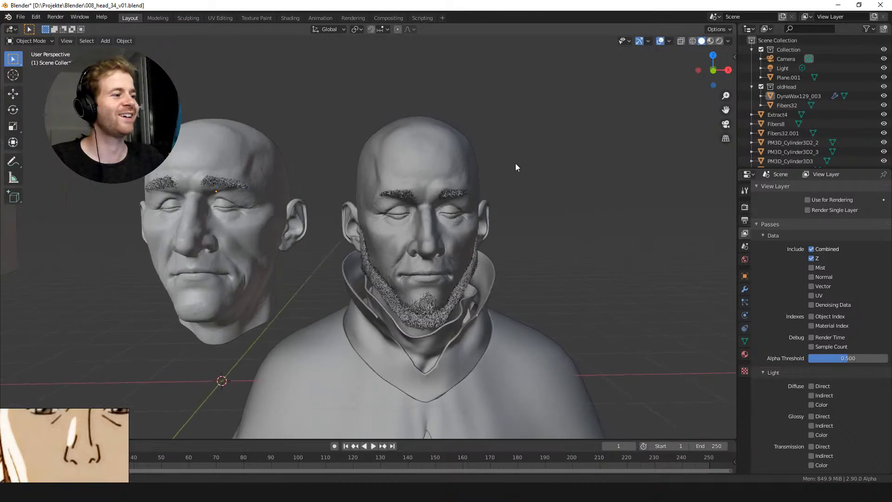
alt+right_drag(515, 163, 487, 152)
shift+middle_drag(468, 184, 502, 175)
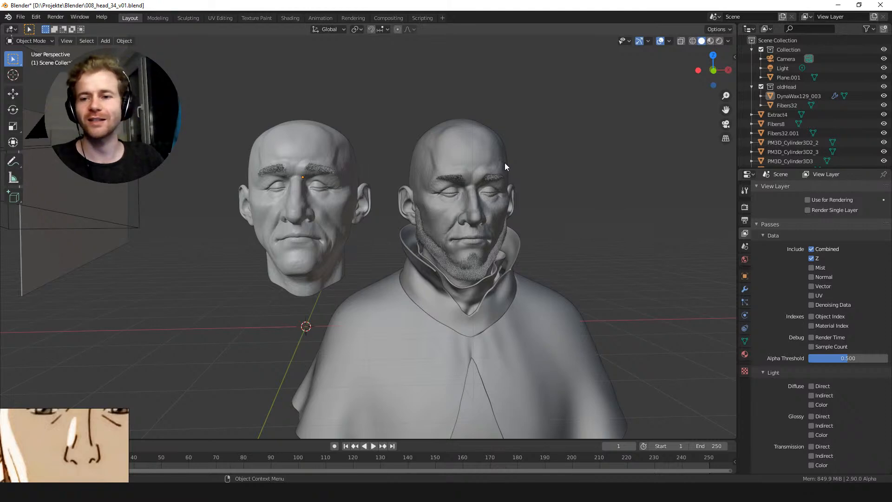
shift+middle_drag(441, 166, 453, 161)
Undo the bust's sideways move, hide the oldHead collection again and deselect the bust
key(ctrl+z)
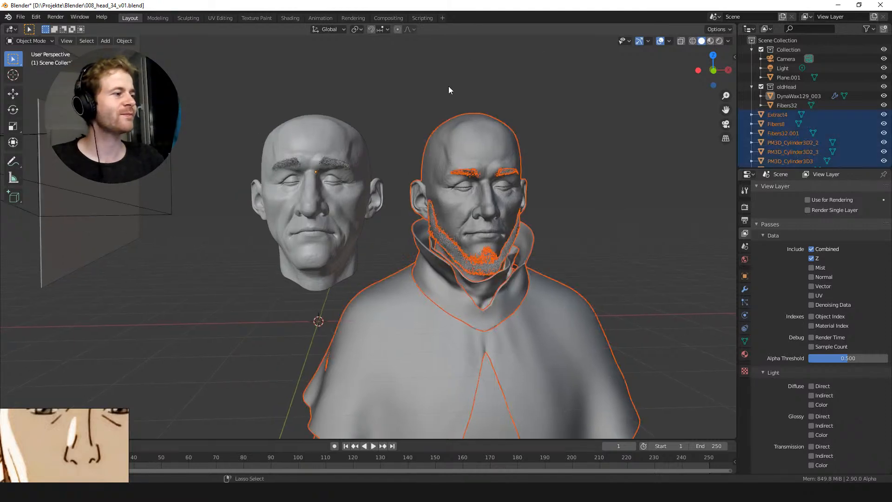
key(ctrl+z)
click(884, 87)
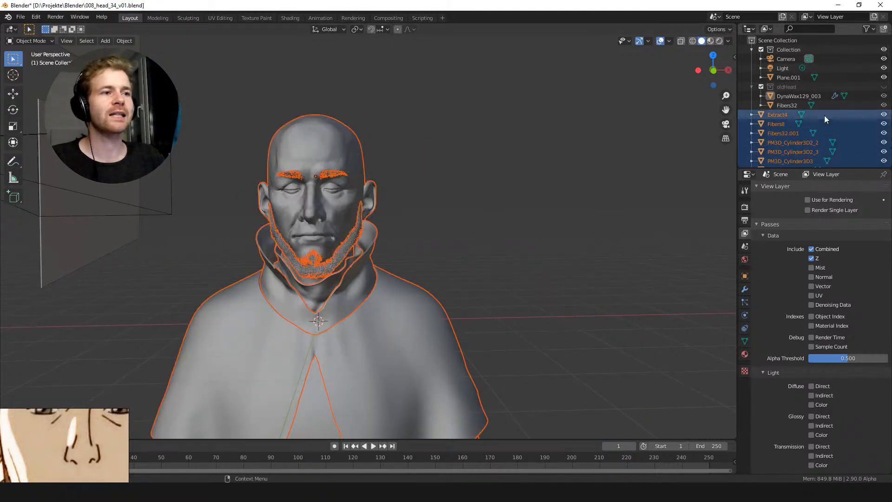
click(425, 189)
Remove the imported material from the new head and assign the existing Skin material instead
middle_drag(426, 189, 486, 138)
scroll(454, 174, down, 3)
click(453, 174)
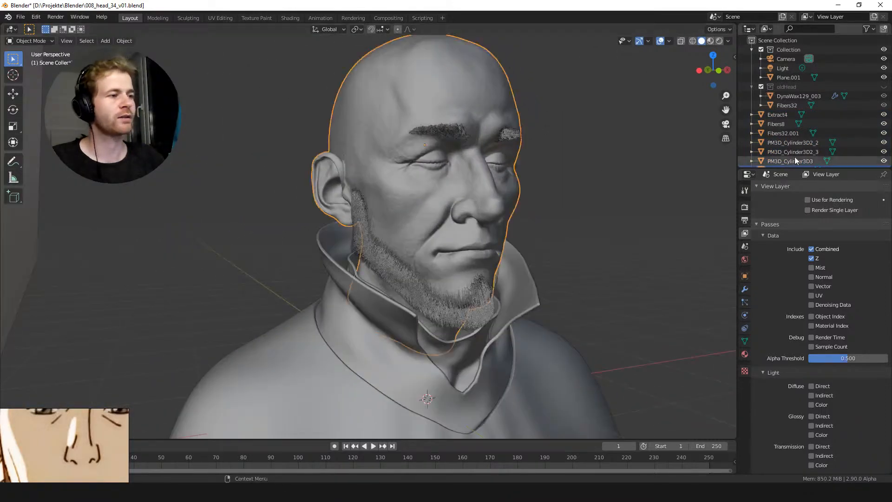
click(746, 354)
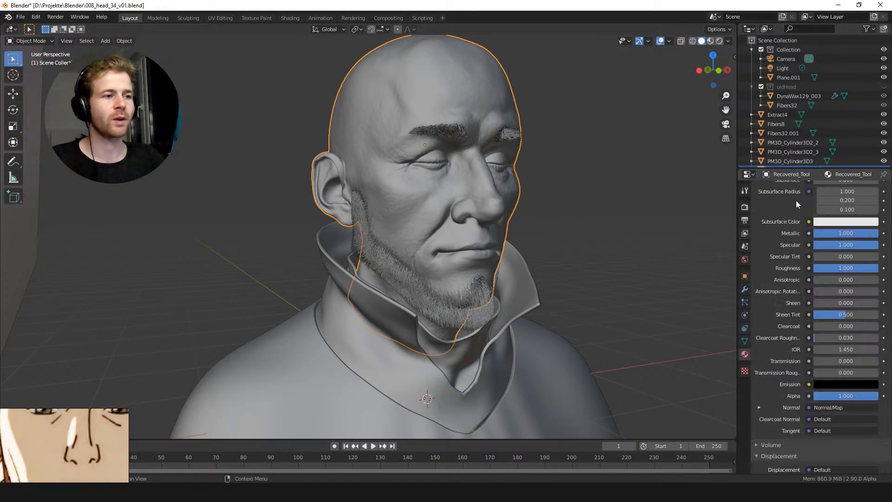
scroll(779, 211, up, 7)
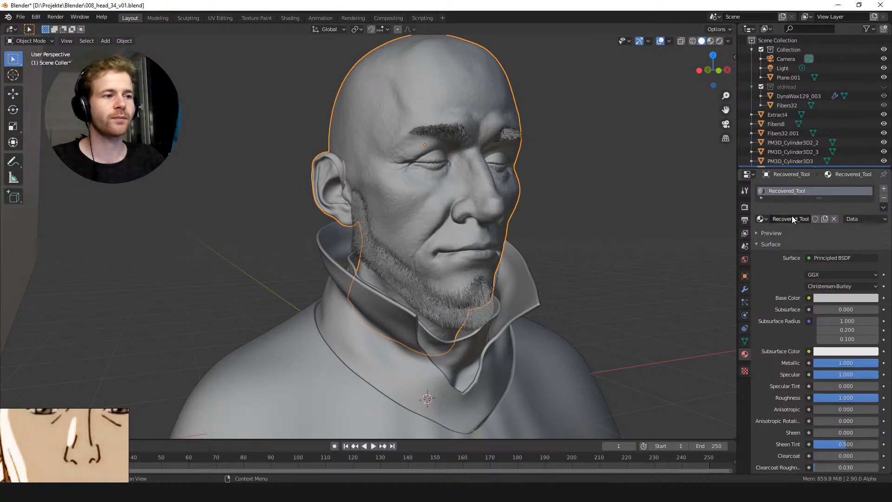
click(884, 198)
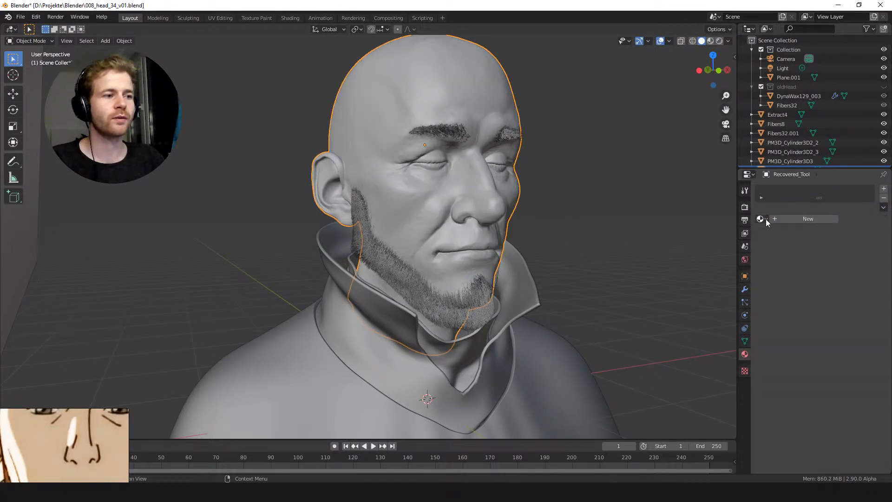
click(764, 219)
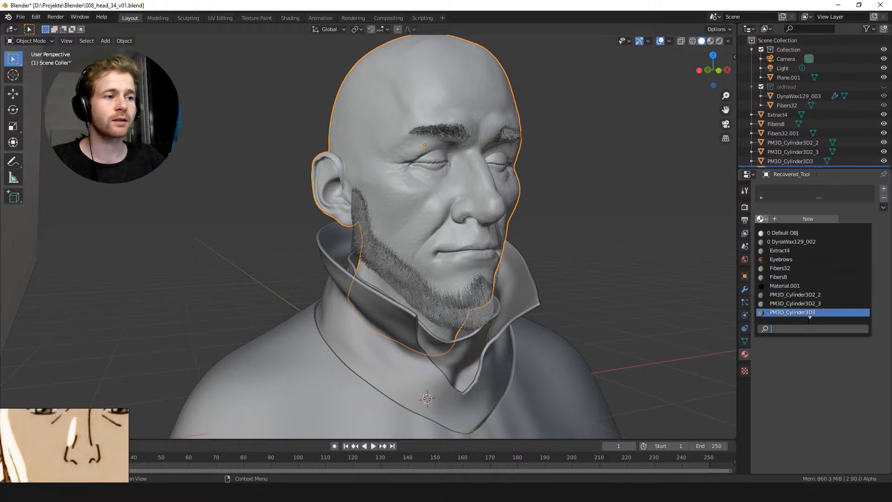
text(sk)
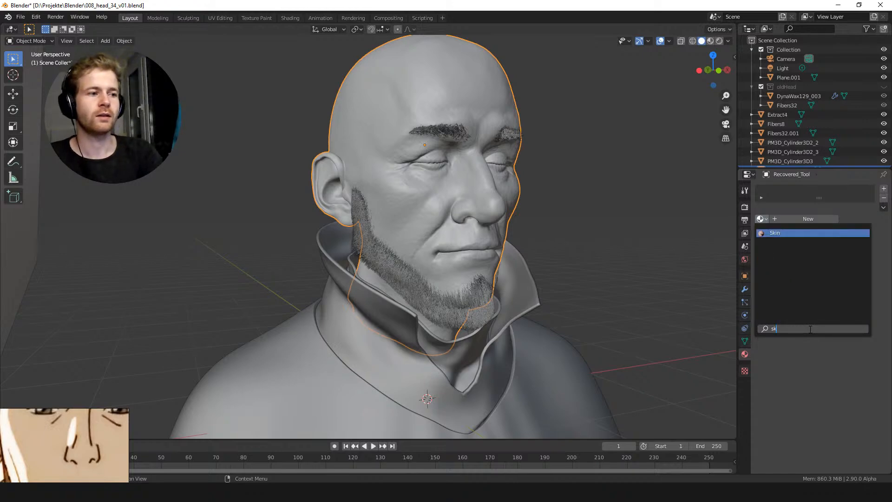
click(779, 232)
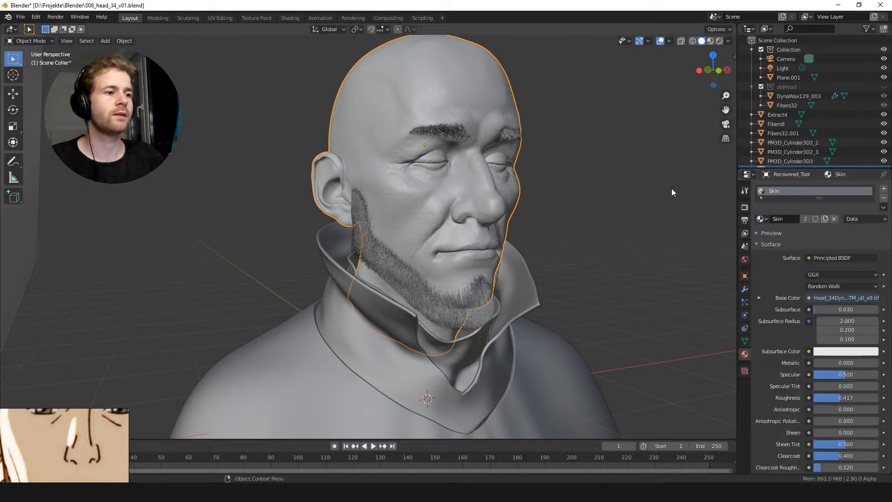
Replace the material on the new eyebrow fibers with the existing Eyebrows material
middle_drag(611, 236, 510, 148)
click(502, 149)
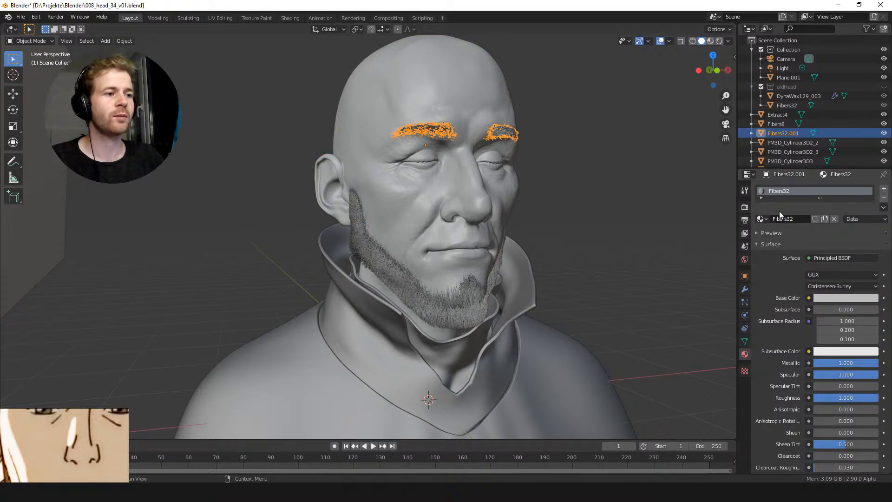
click(884, 198)
click(763, 219)
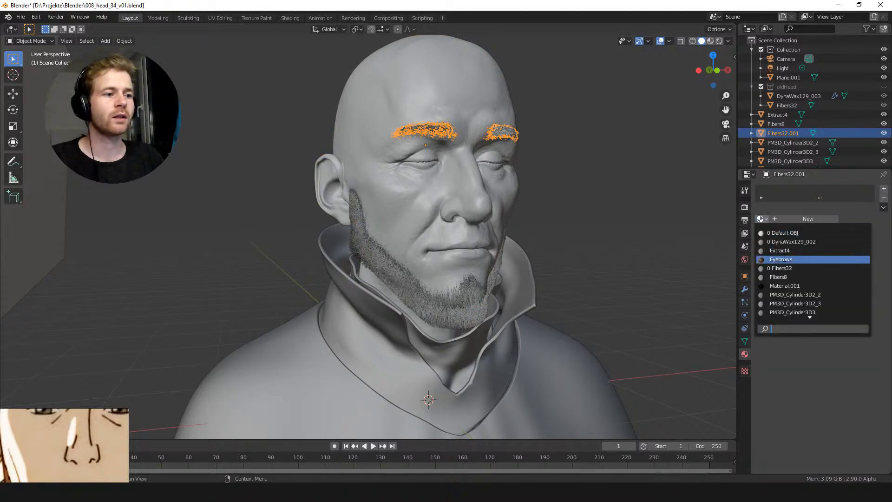
click(776, 260)
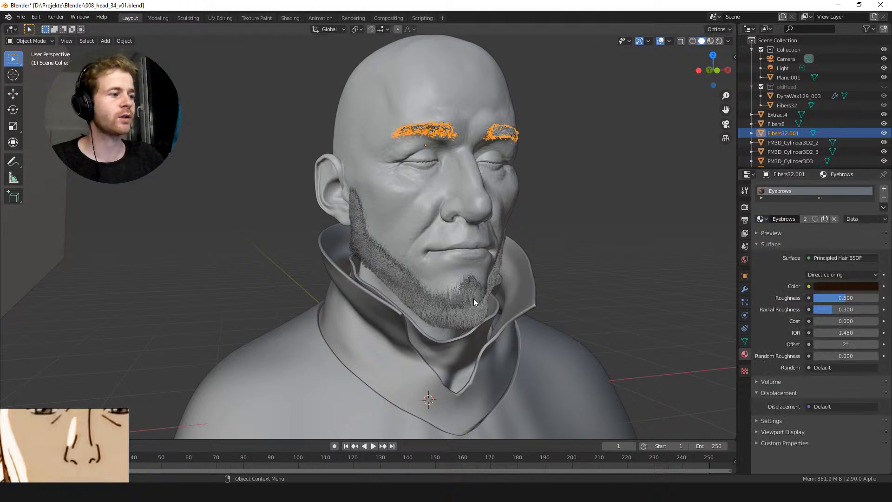
Replace the material on the beard fibers with the existing Eyebrows material and deselect the beard
click(475, 297)
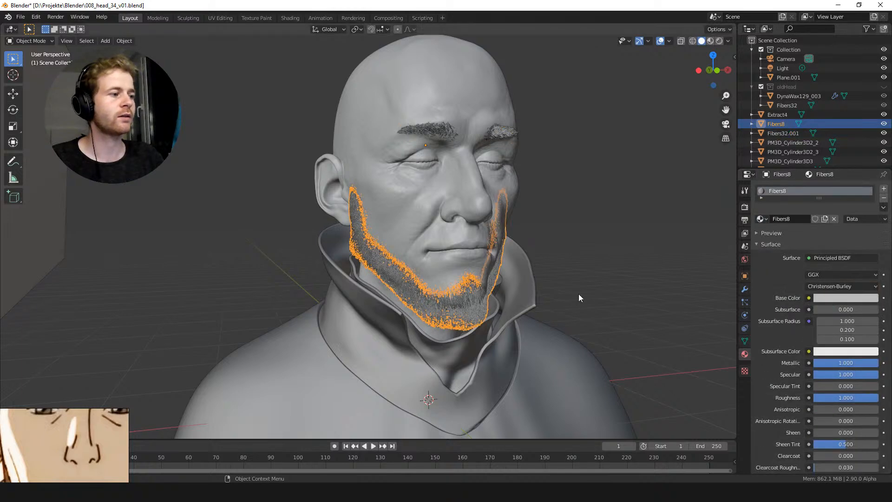
click(884, 198)
click(763, 219)
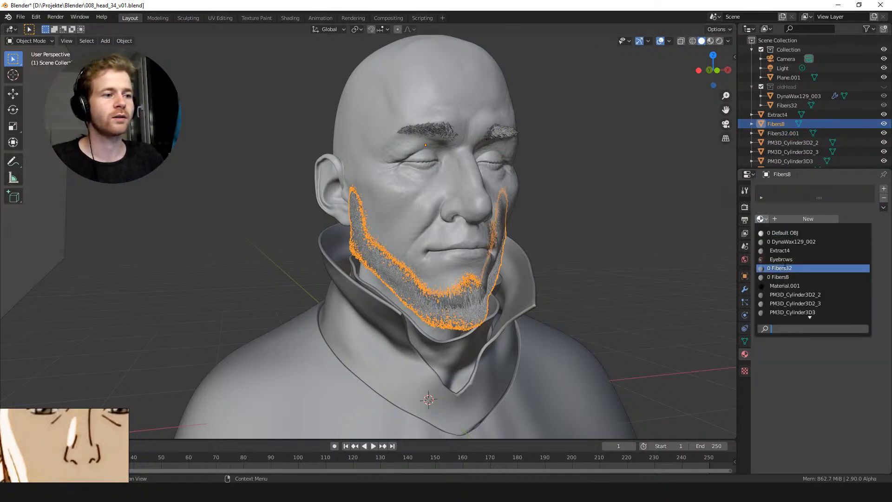
key(Return)
click(624, 233)
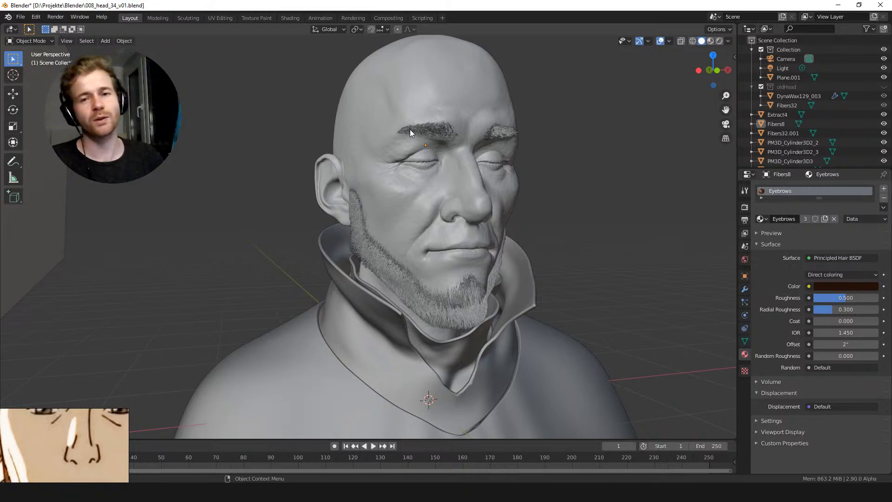
Remove the imported material slots from the outer collar and the inner collar, one piece at a time
middle_drag(542, 217, 506, 201)
click(484, 298)
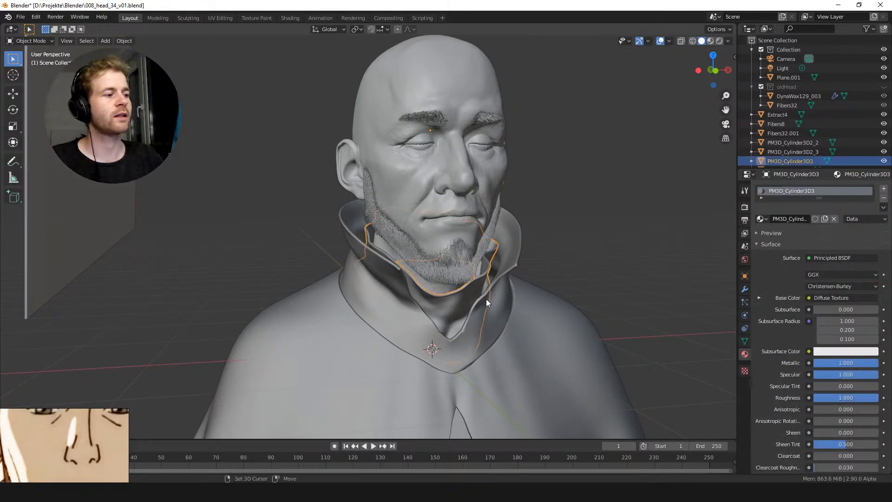
shift+click(504, 293)
shift+click(539, 304)
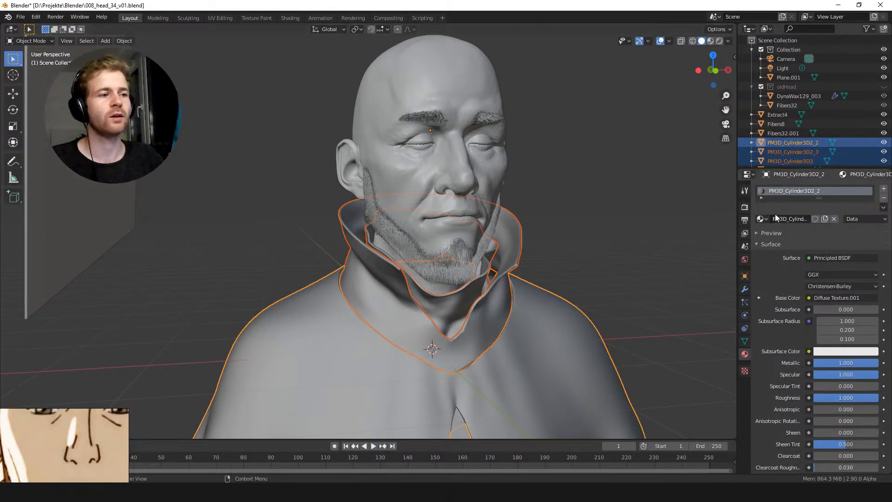
click(496, 298)
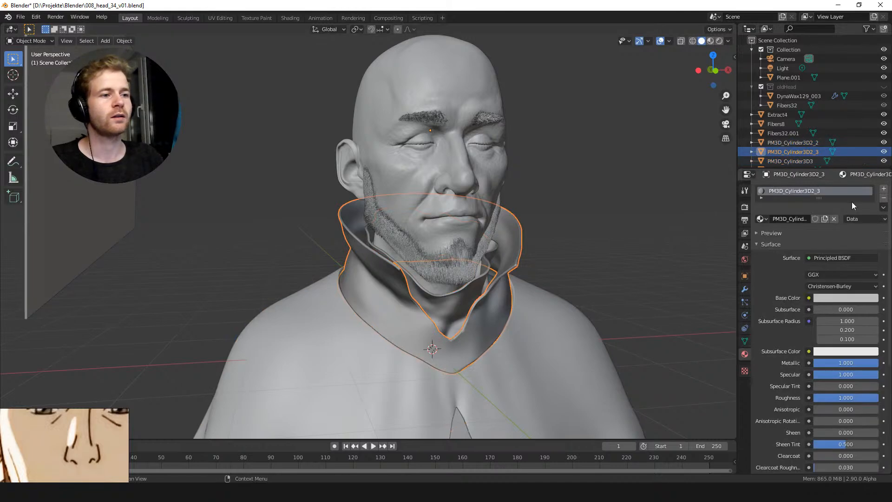
click(885, 198)
click(487, 276)
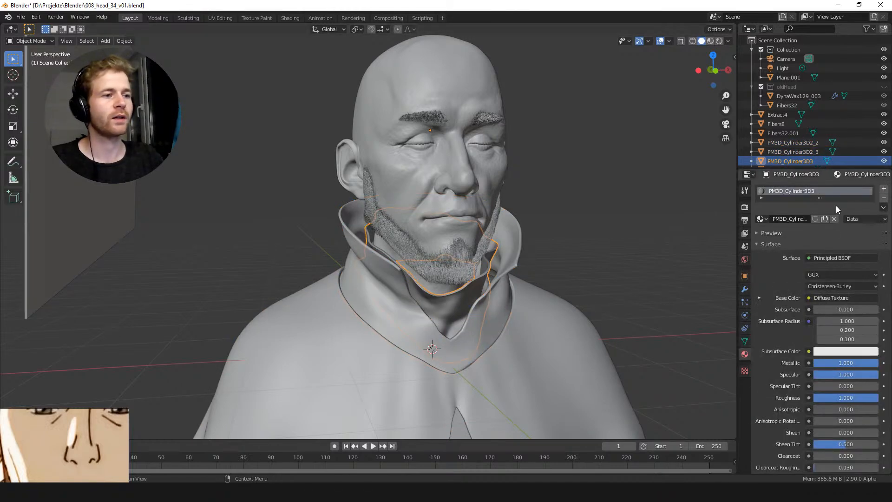
click(884, 199)
click(603, 239)
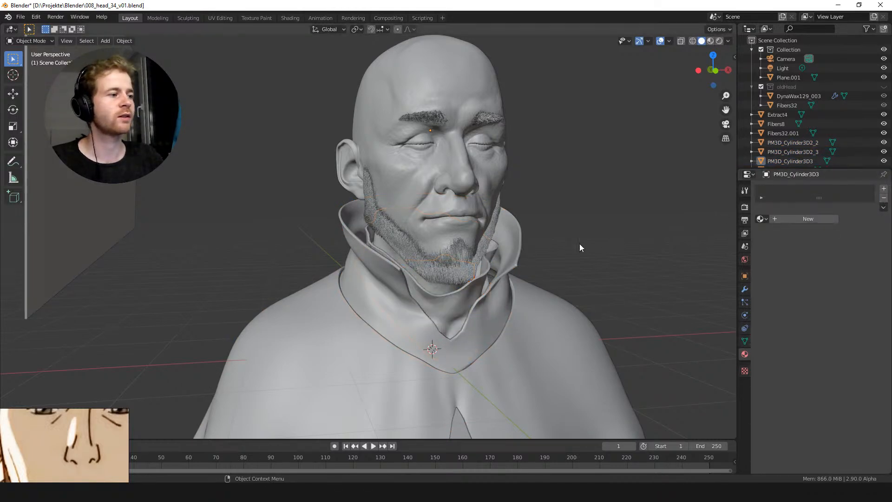
Create a new material on the inner collar and name it Cloth
click(487, 277)
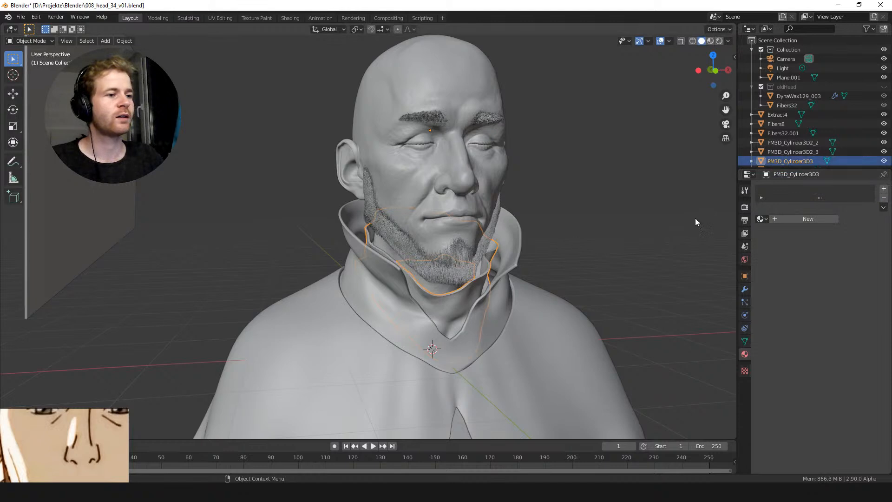
click(791, 219)
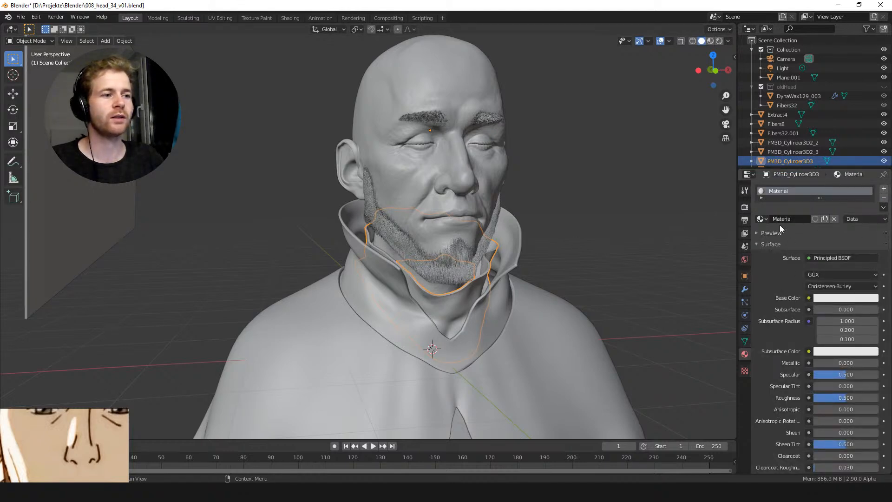
key(ctrl+a)
text(Cloth)
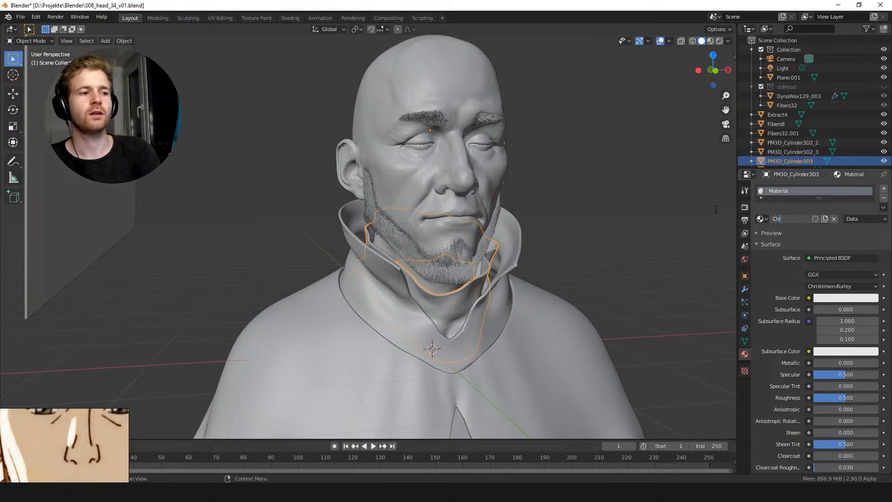
key(Return)
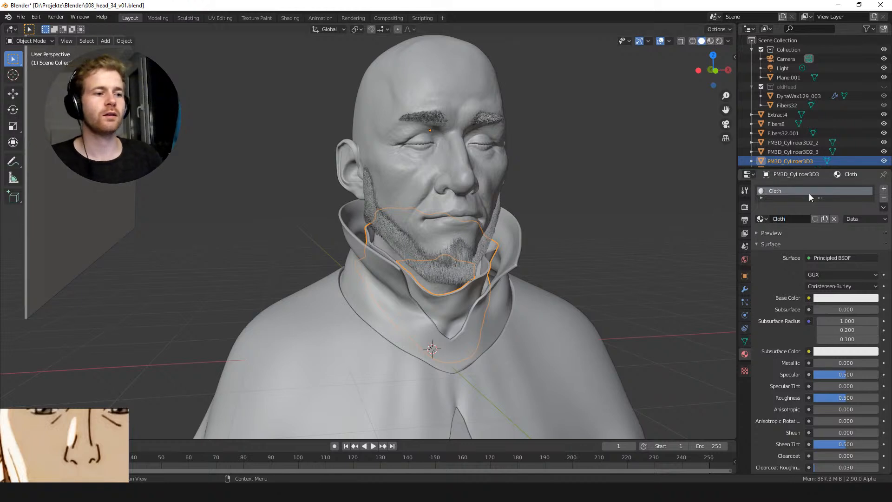
Darken the Cloth material's base color to a neutral dark grey with a value of about 0.333
click(835, 298)
drag(873, 182, 872, 206)
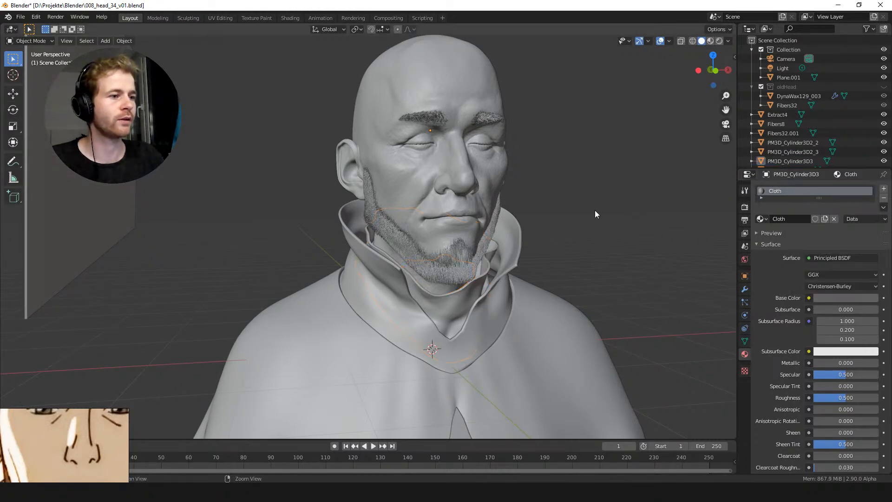
middle_drag(593, 213, 576, 205)
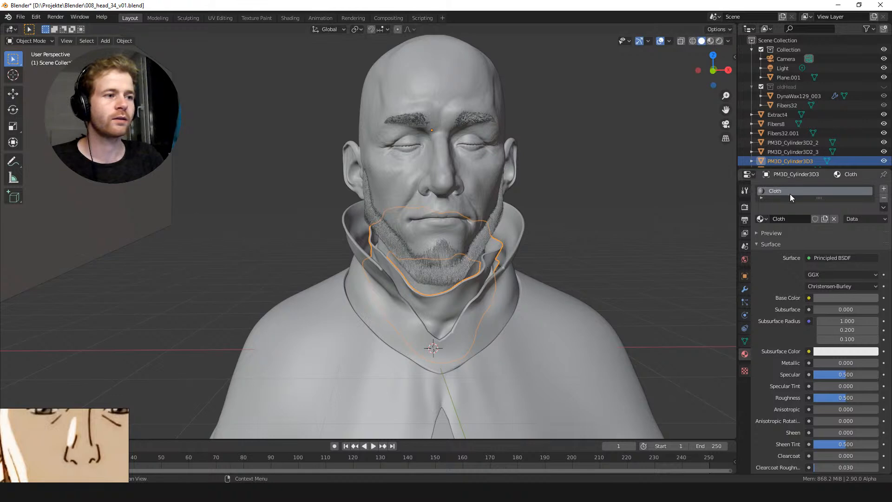
mouse_move(817, 198)
mouse_down()
mouse_move(818, 217)
mouse_move(818, 207)
mouse_up()
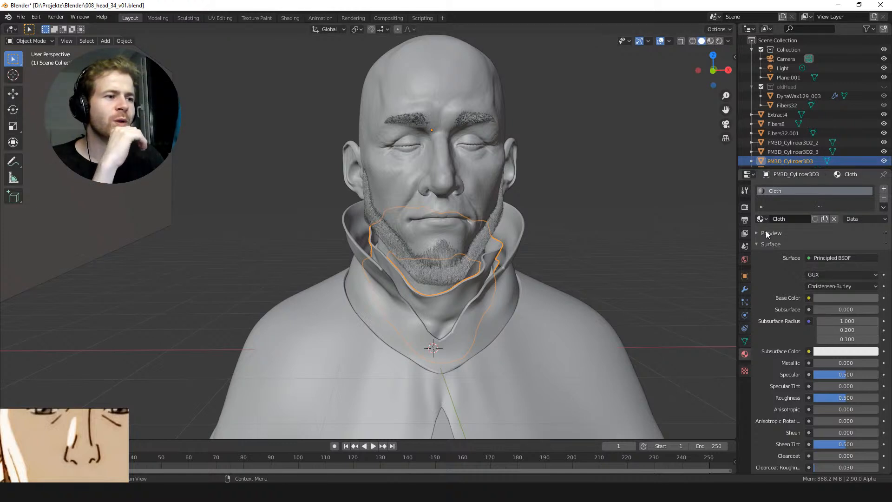
click(839, 298)
mouse_move(875, 208)
mouse_down()
mouse_move(876, 233)
mouse_move(873, 211)
mouse_up()
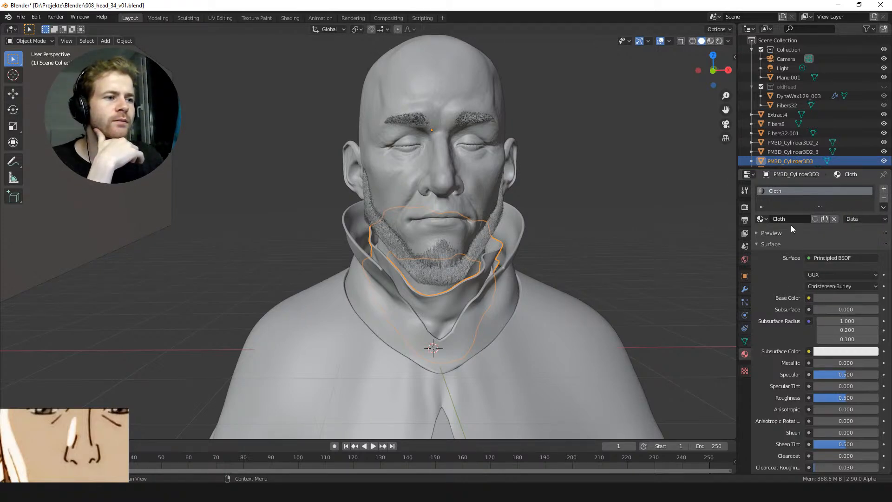
click(829, 275)
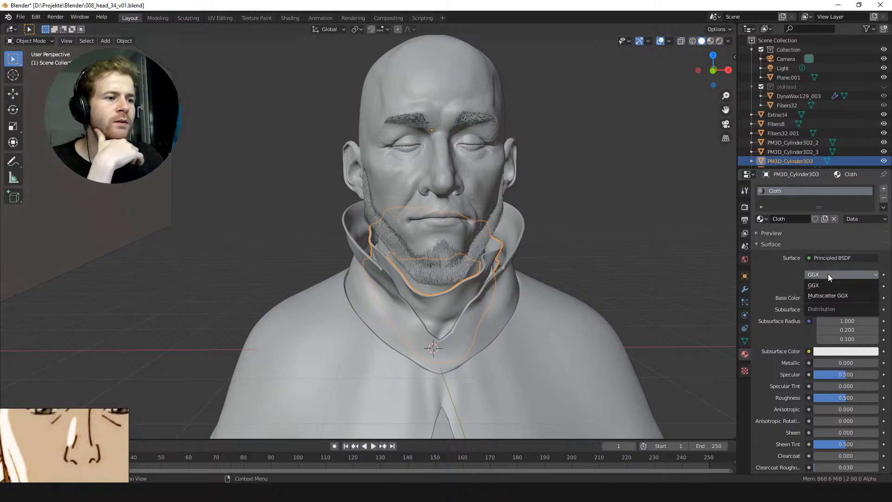
scroll(786, 232, down, 3)
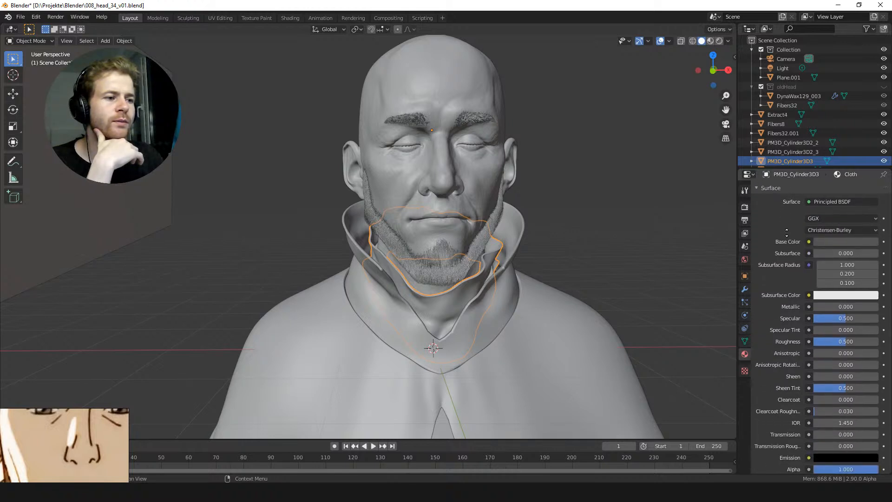
middle_drag(786, 232, 791, 289)
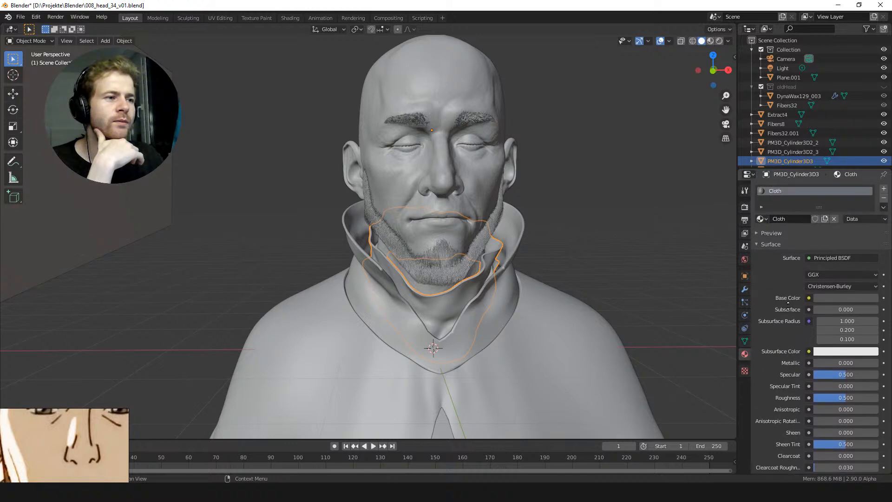
Deselect everything, preview the bust in rendered shading and return the viewport to solid shading
click(627, 234)
key(z)
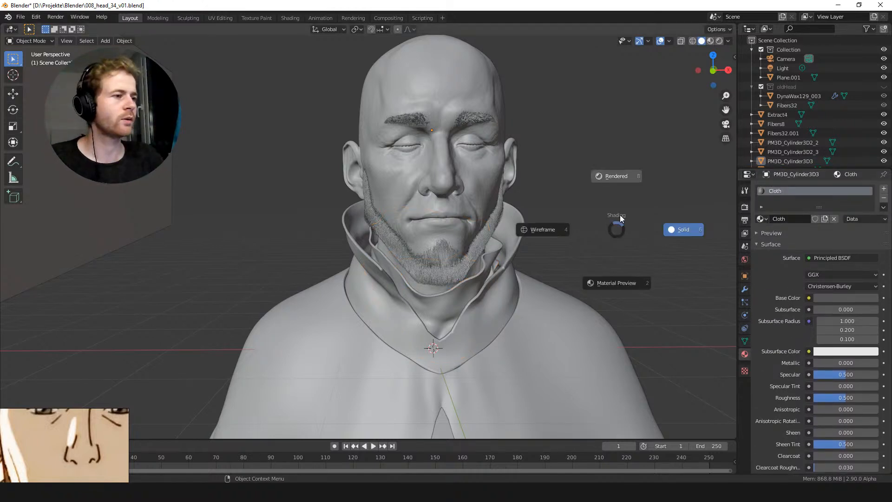
click(618, 156)
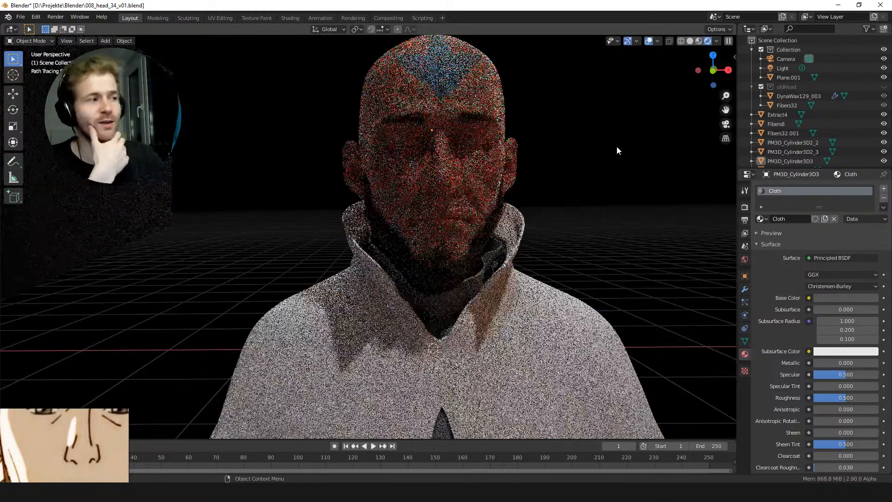
key(z)
click(670, 226)
Assign the existing Cloth material to the outer collar and to the cape, one piece at a time
click(508, 275)
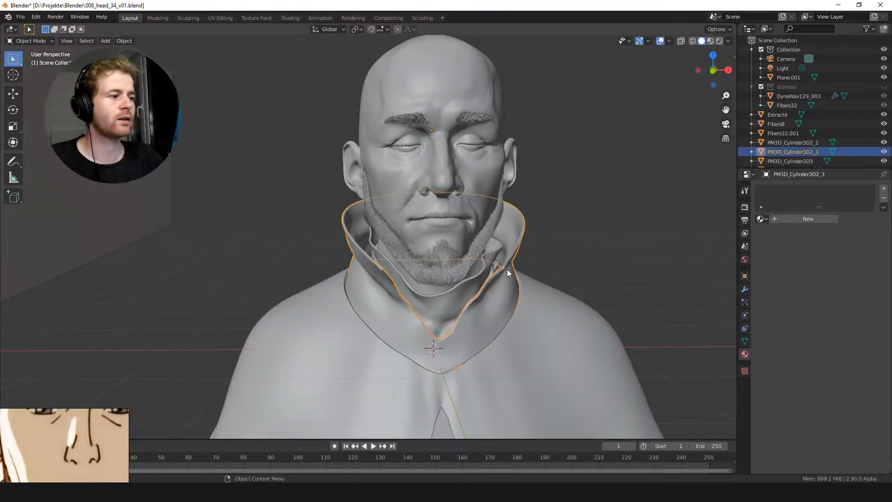
click(766, 220)
click(784, 234)
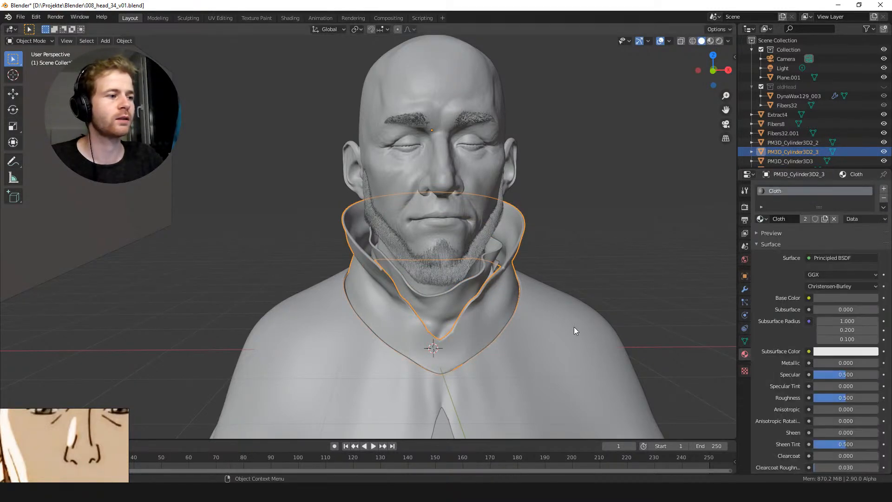
click(576, 324)
click(763, 219)
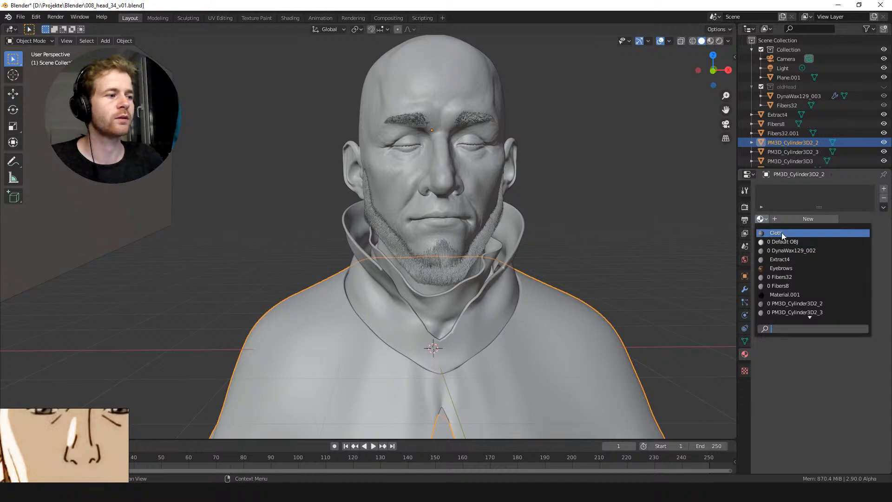
click(781, 234)
click(617, 256)
Check which material the garment piece beneath the cape's front opening uses, and deselect it
middle_drag(616, 256, 573, 264)
shift+middle_drag(472, 398, 475, 339)
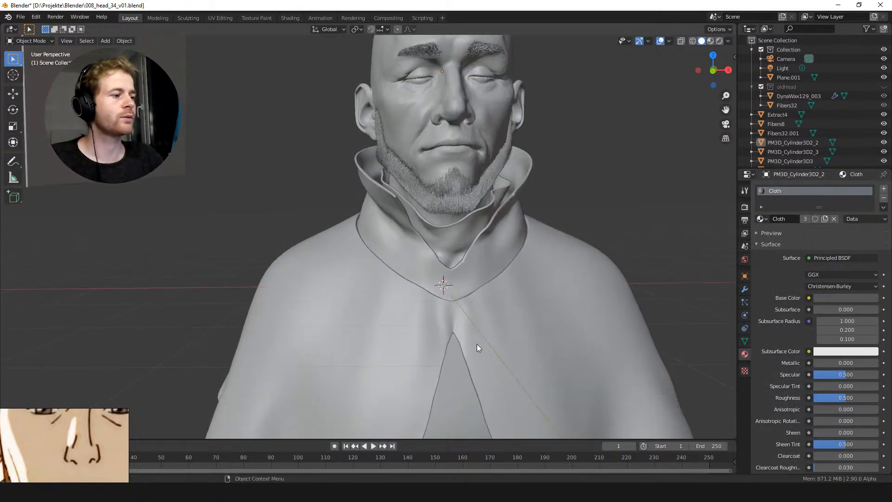
click(455, 381)
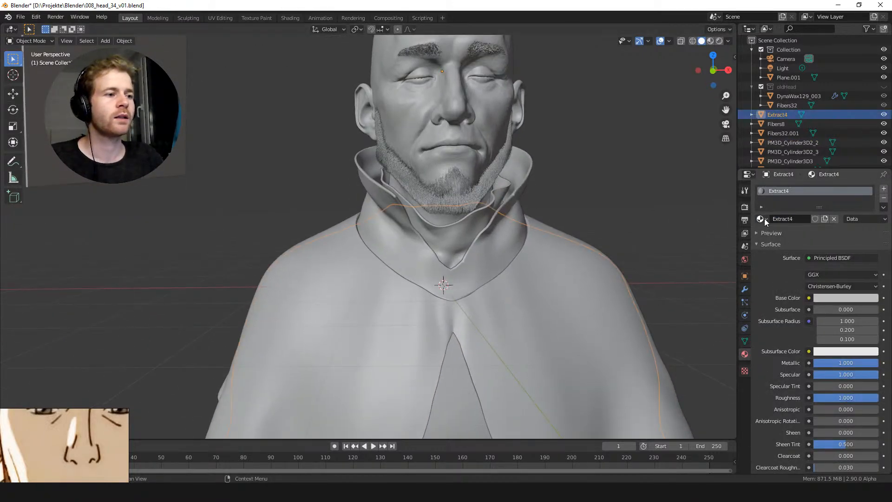
click(640, 216)
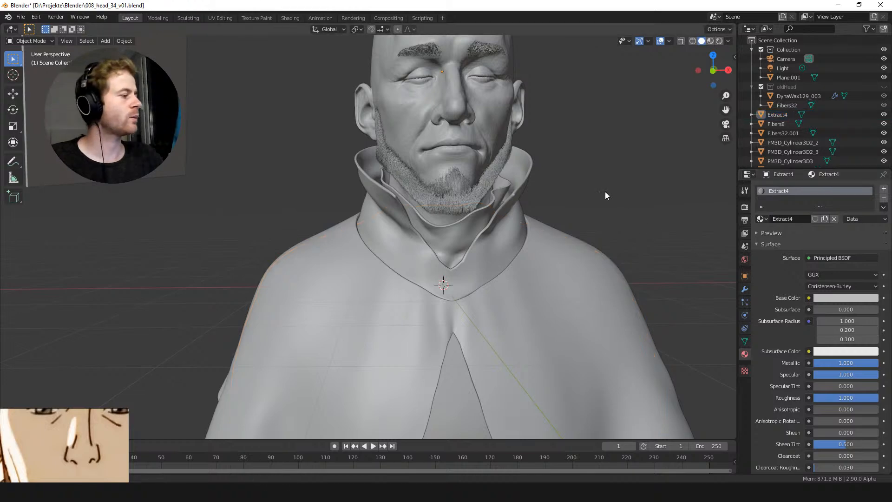
middle_drag(610, 198, 603, 125)
Select the outer collar and move the reference image so the character's yellow collar is in view
click(504, 194)
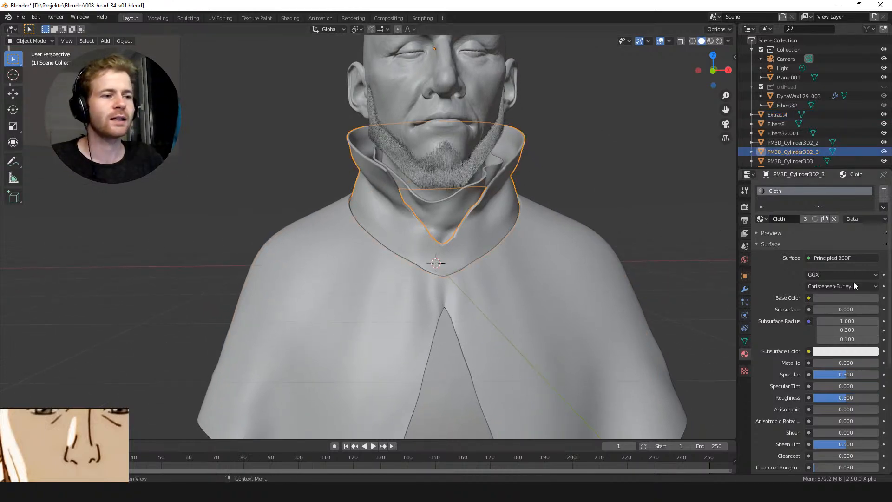
click(846, 299)
right_drag(66, 481, 123, 270)
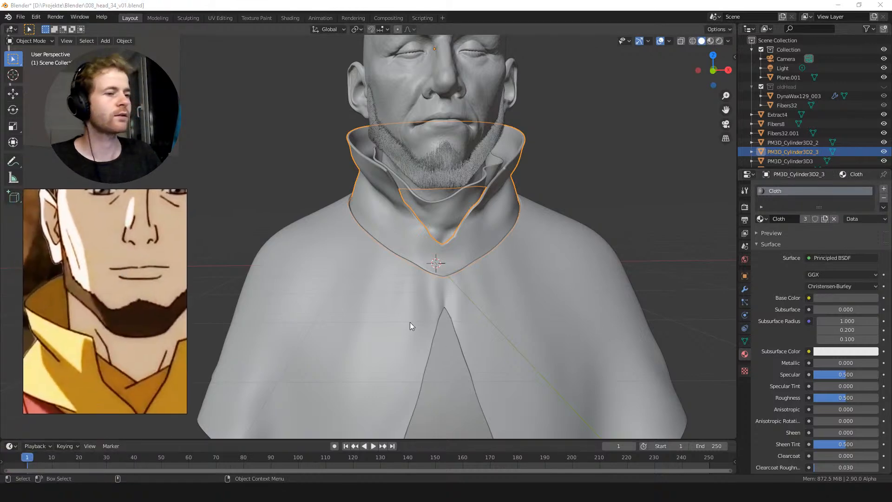
click(843, 298)
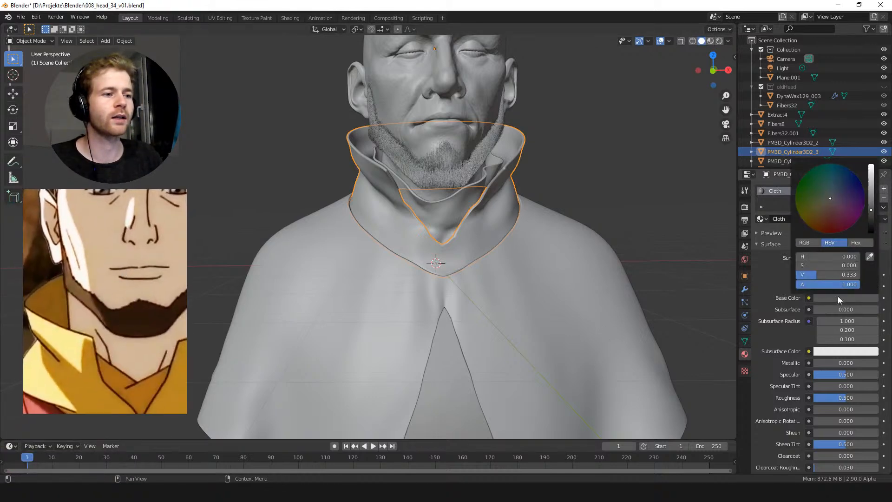
click(870, 257)
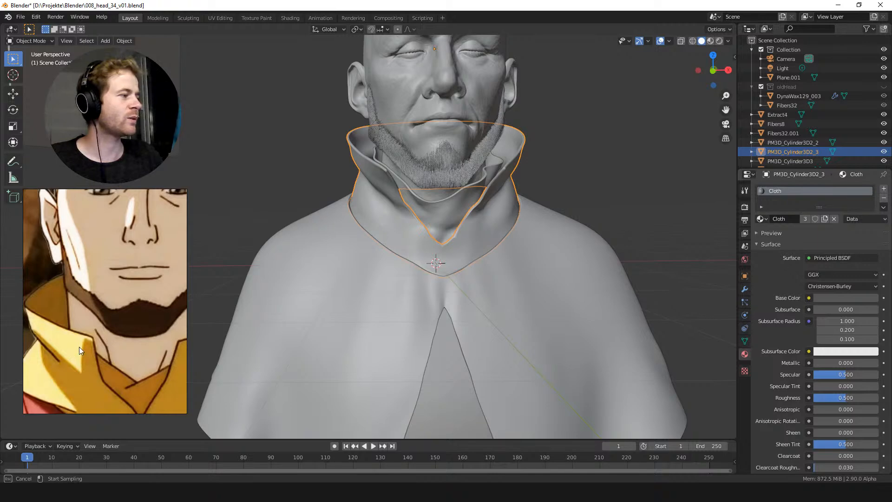
key(Escape)
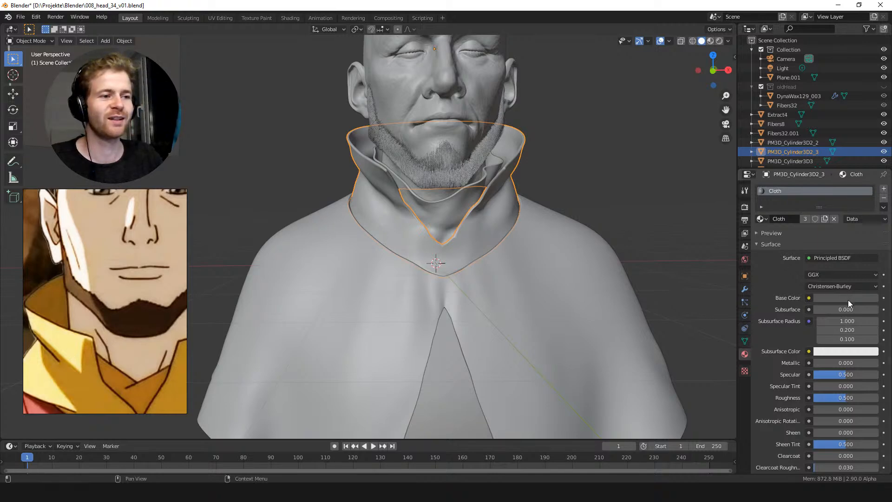
Set the Cloth material's base color to orange with hue 0.087, saturation 0.640 and value 0.780
click(832, 298)
drag(872, 200, 872, 179)
click(818, 211)
click(819, 217)
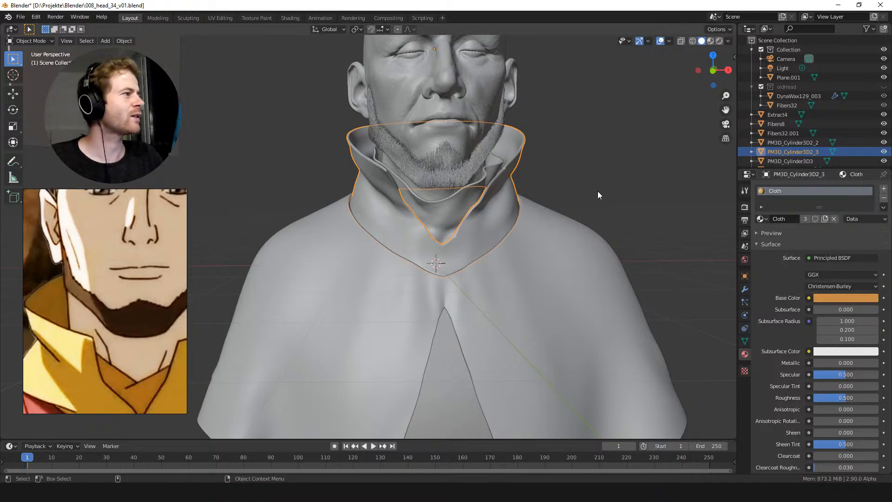
Switch the viewport to Material Preview shading, deselect the collar and frame the beard and collar area closely
key(z)
click(598, 252)
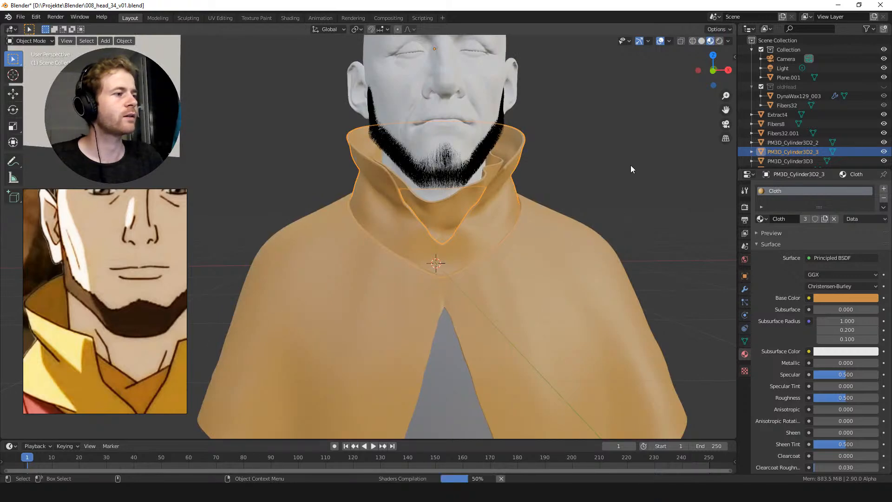
click(603, 161)
alt+drag(601, 158, 602, 154)
mouse_move(602, 153)
alt+middle_down()
mouse_move(600, 192)
mouse_move(601, 138)
alt+middle_up()
scroll(581, 145, up, 2)
mouse_move(590, 151)
alt+mouse_down()
mouse_move(580, 144)
mouse_move(595, 141)
alt+mouse_up()
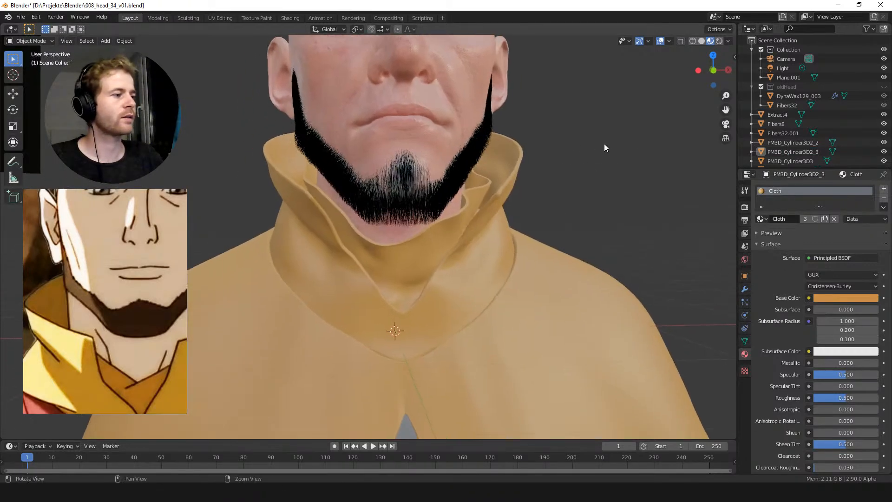
Refine the Cloth material's base color to a deeper golden orange with value 0.727, matching the reference collar
click(855, 297)
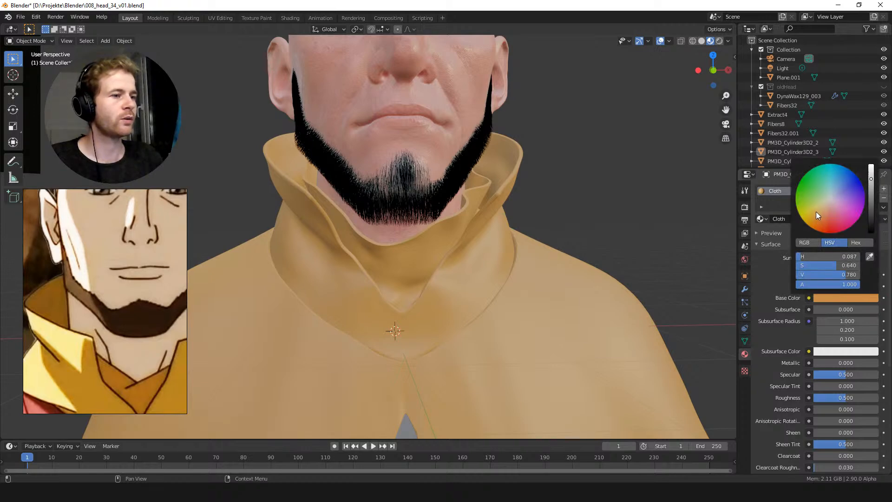
drag(817, 214, 817, 213)
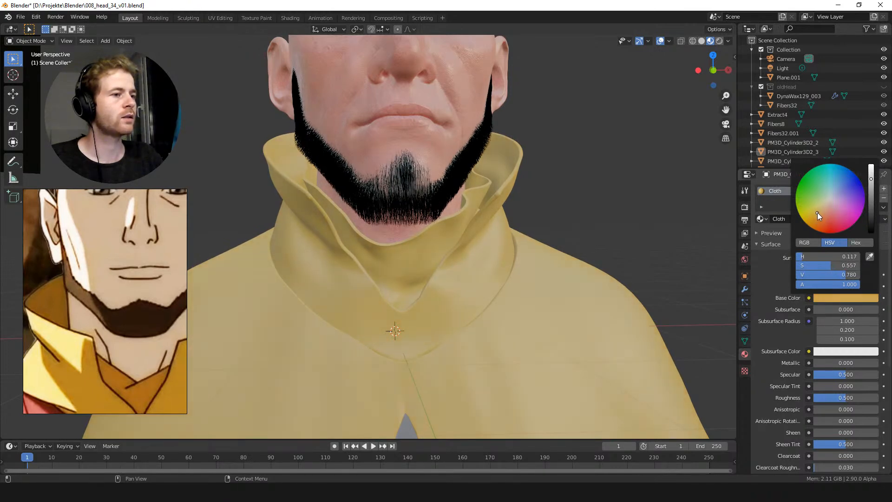
drag(873, 179, 869, 184)
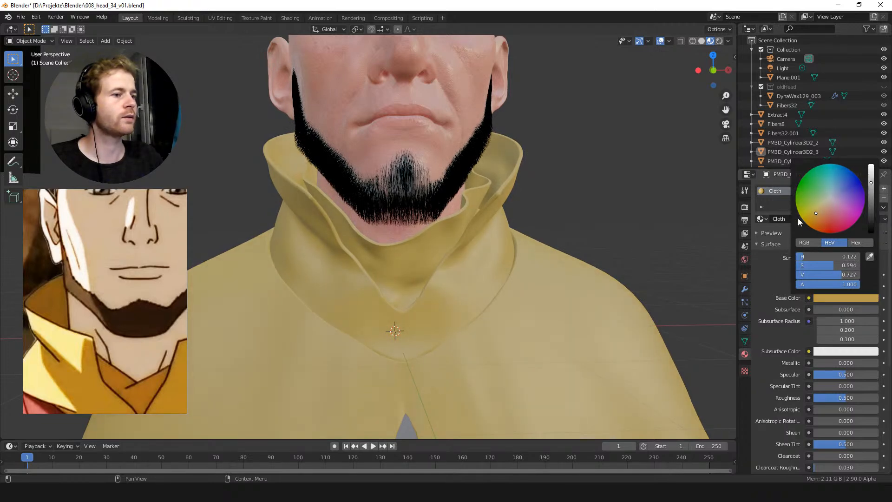
click(816, 212)
drag(815, 213, 814, 216)
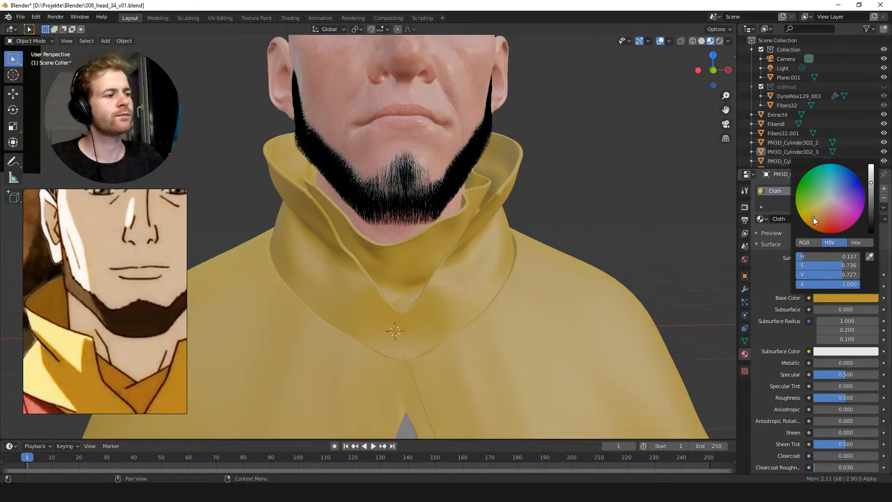
drag(813, 217, 815, 217)
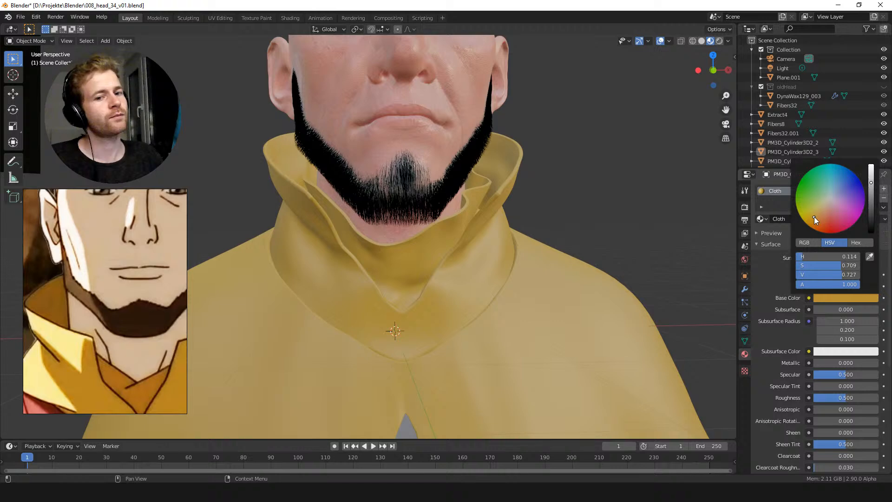
drag(815, 219, 817, 219)
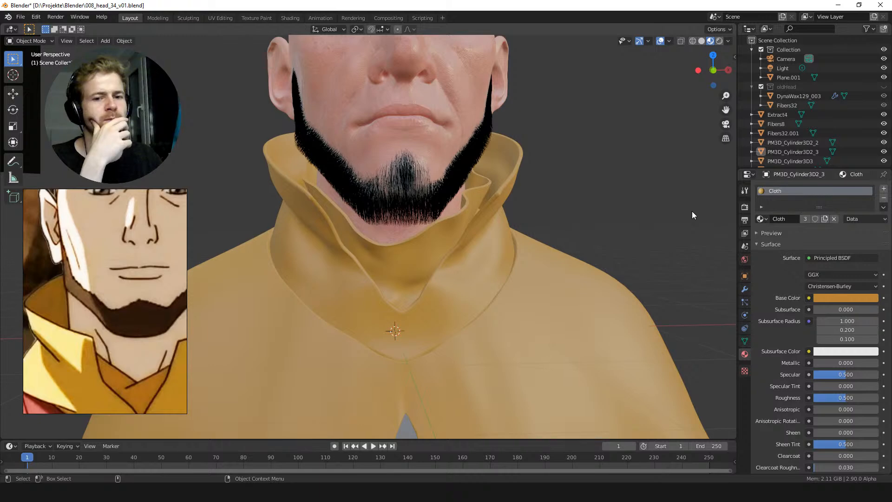
Raise the Cloth material's roughness to 0.869
middle_drag(781, 368, 791, 317)
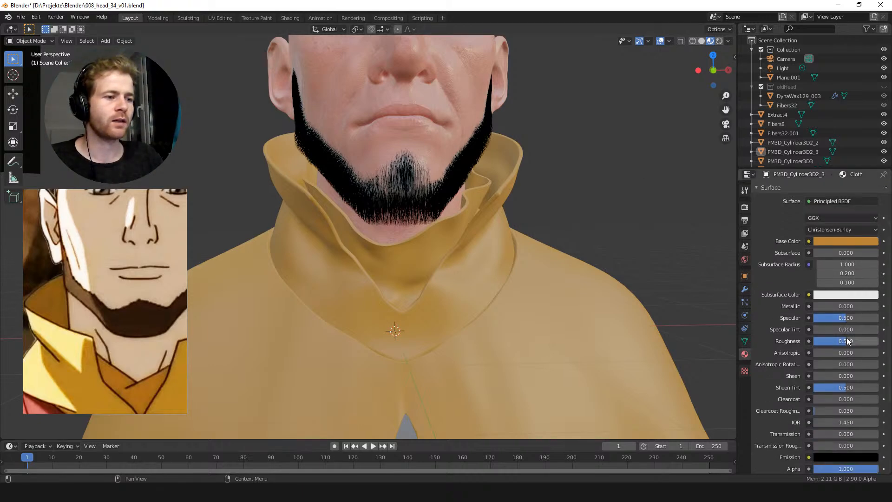
drag(846, 341, 878, 345)
drag(877, 346, 878, 346)
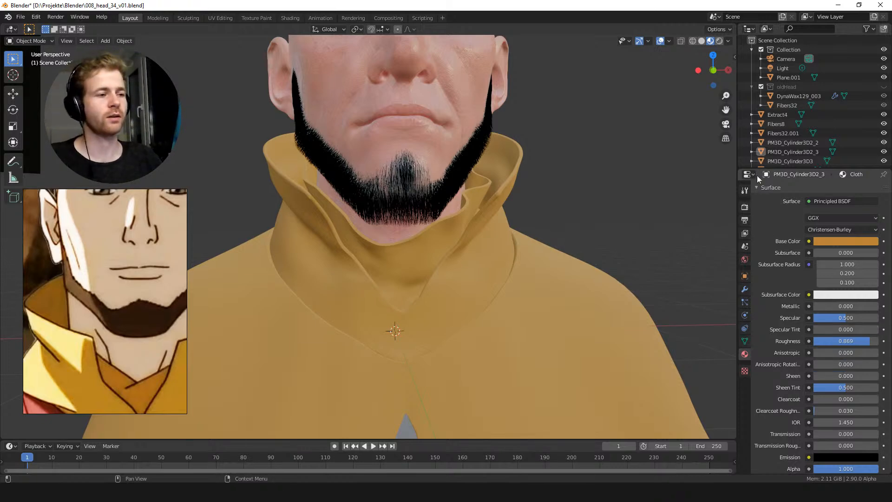
Assign the existing Cloth material to the grey garment visible through the cape's front opening
middle_drag(636, 216, 421, 223)
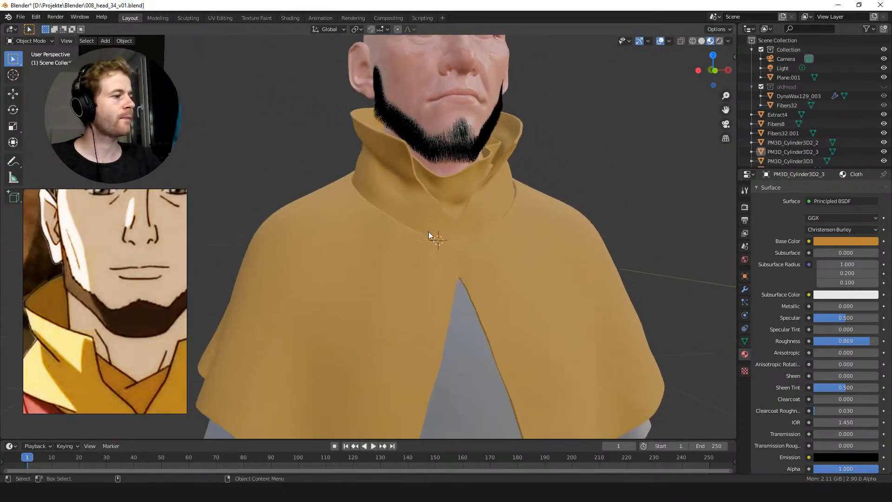
click(464, 318)
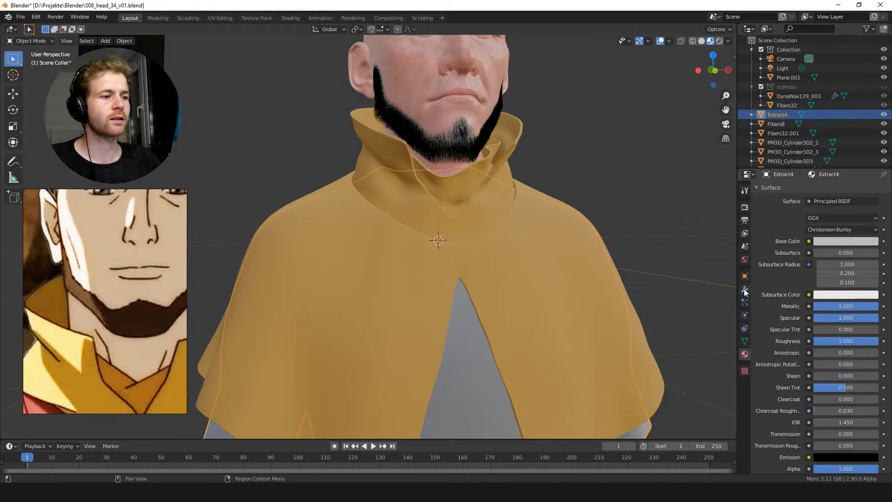
scroll(769, 251, up, 3)
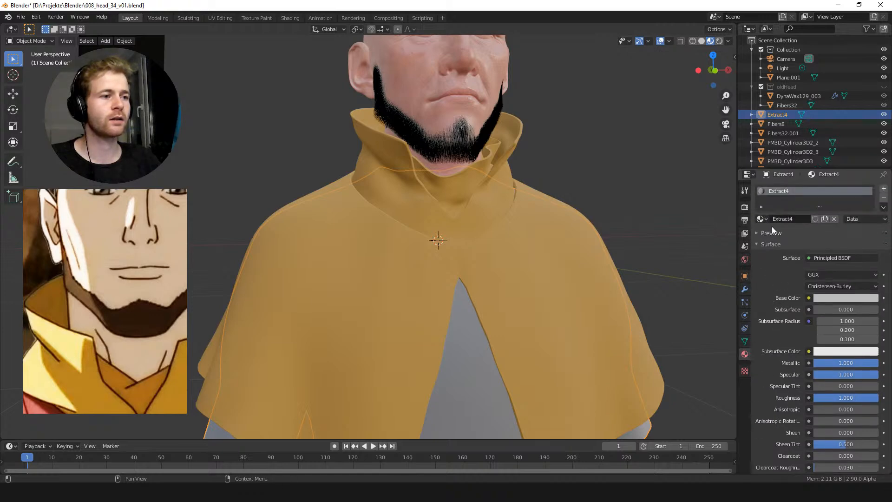
click(763, 219)
click(780, 241)
click(618, 182)
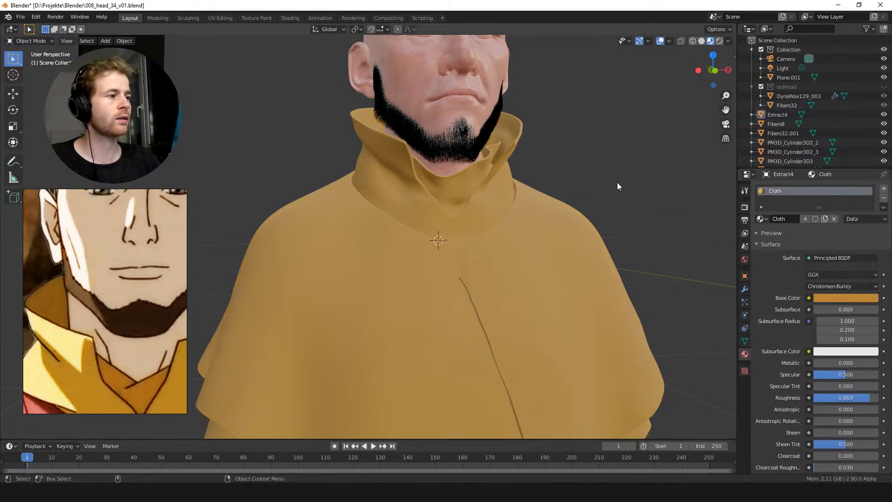
Remove the Cloth material slot from the cape and give it a new material named ClothRed
click(542, 236)
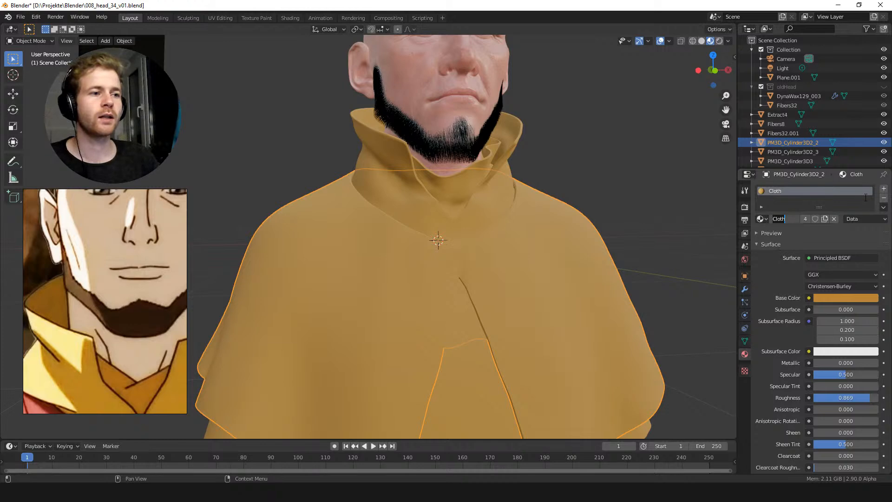
click(884, 198)
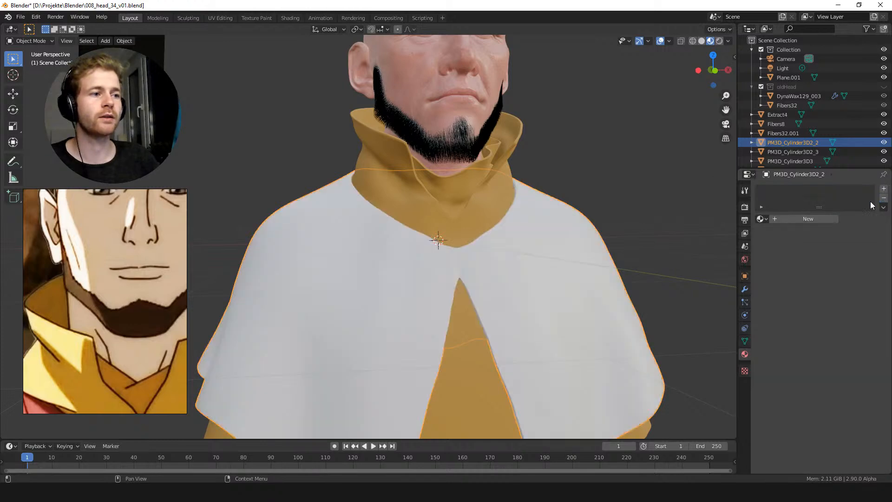
click(774, 219)
double_click(783, 218)
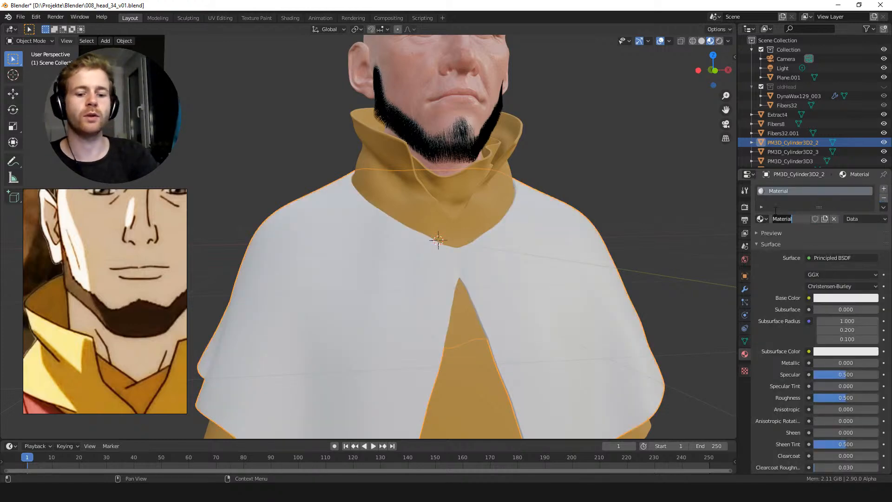
text(ClothRed)
key(Return)
Set the ClothRed base color to a dark red matching the reference, with hue 0.979, saturation 0.736 and value 0.528
click(842, 300)
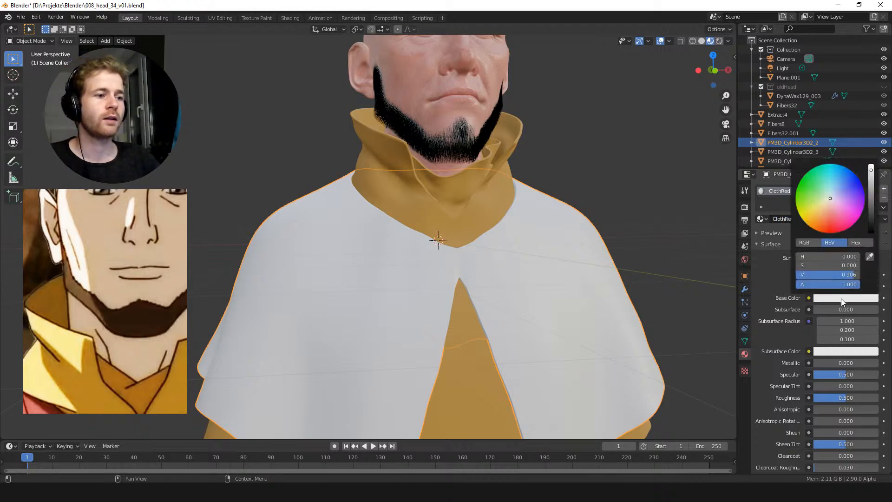
mouse_move(839, 215)
mouse_down()
mouse_move(830, 211)
mouse_move(835, 231)
mouse_up()
scroll(123, 254, up, 3)
drag(124, 253, 148, 203)
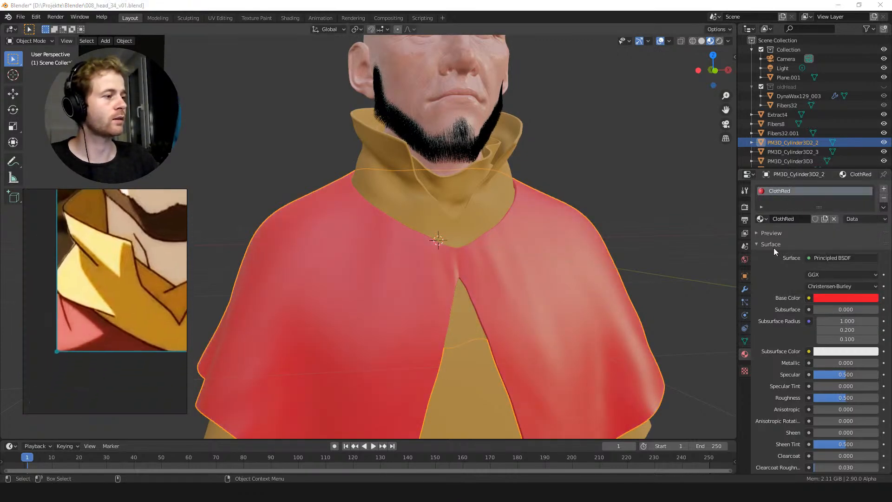
click(845, 296)
mouse_move(843, 264)
mouse_down()
mouse_move(832, 262)
mouse_move(841, 273)
mouse_move(819, 275)
mouse_move(843, 266)
mouse_move(827, 262)
mouse_up()
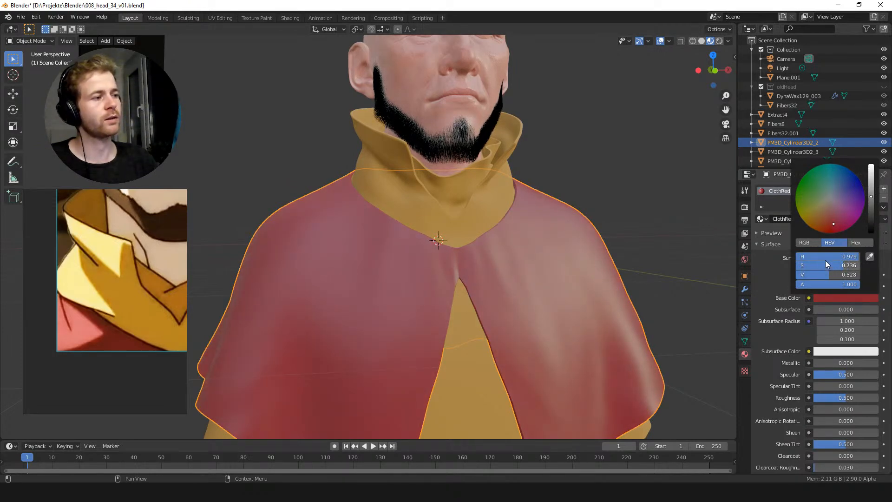
click(595, 160)
Raise the ClothRed material's roughness to 0.798
key(KP_1)
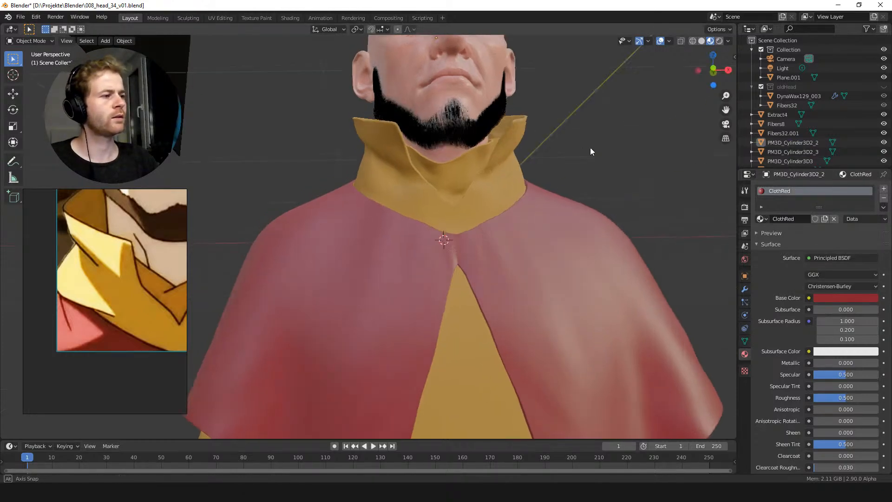
mouse_move(648, 188)
middle_down()
mouse_move(657, 171)
mouse_move(664, 184)
middle_up()
drag(852, 396, 874, 398)
Inspect the whole bust and the face, collar and cape up close to judge the cloth materials
scroll(639, 189, down, 5)
middle_drag(572, 133, 533, 172)
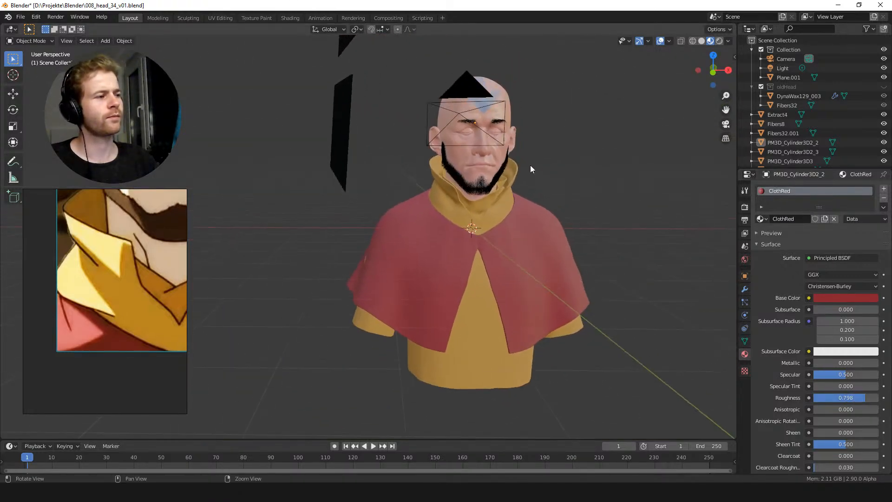
scroll(559, 147, up, 4)
scroll(548, 144, down, 2)
scroll(517, 127, down, 2)
middle_drag(567, 147, 568, 181)
scroll(589, 177, up, 5)
alt+drag(589, 177, 613, 172)
alt+middle_drag(613, 172, 637, 52)
alt+right_drag(636, 51, 553, 156)
alt+middle_drag(553, 156, 601, 122)
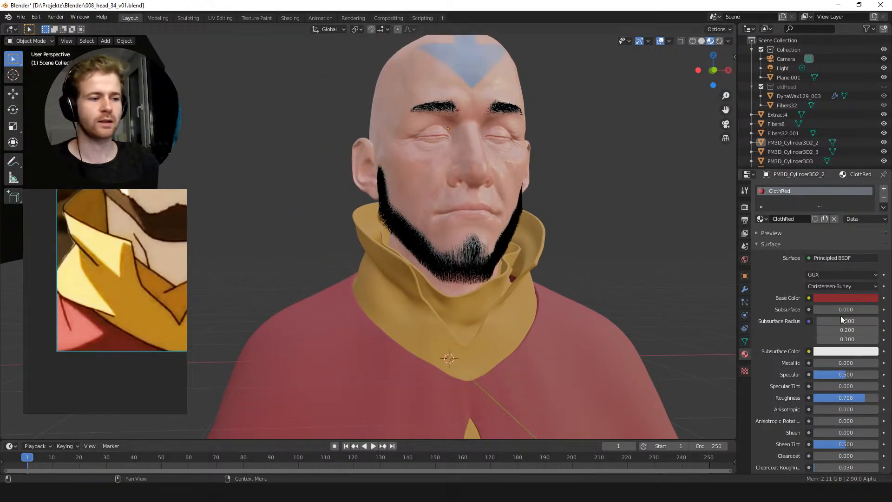
Set the sheen to 0.348 on the cape's ClothRed material and to 0.333 on the collar's Cloth material
scroll(827, 365, down, 3)
alt+middle_drag(645, 281, 628, 242)
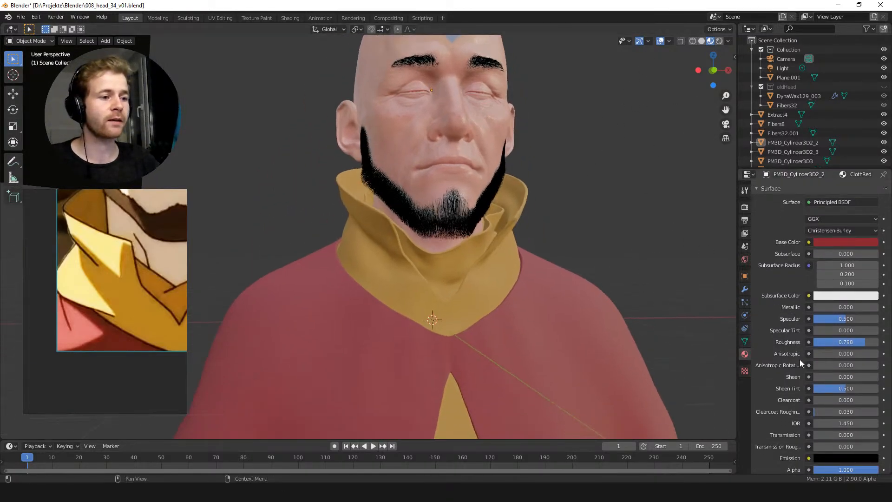
drag(834, 378, 855, 386)
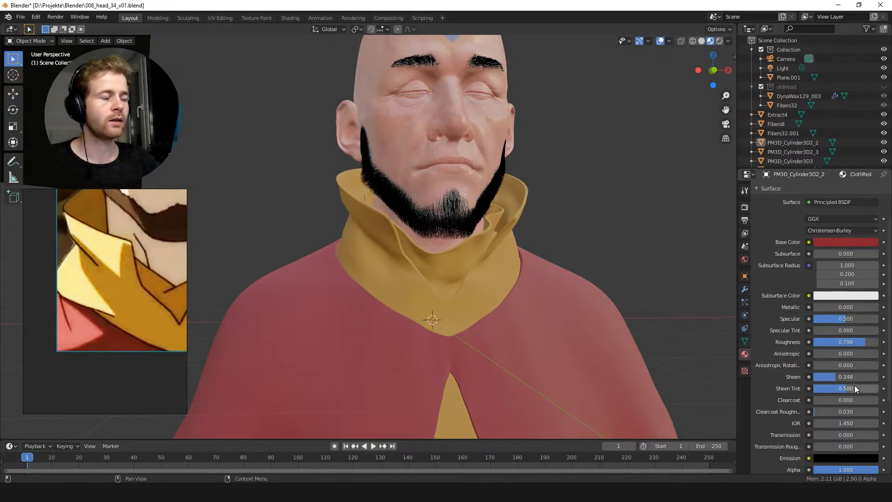
click(505, 268)
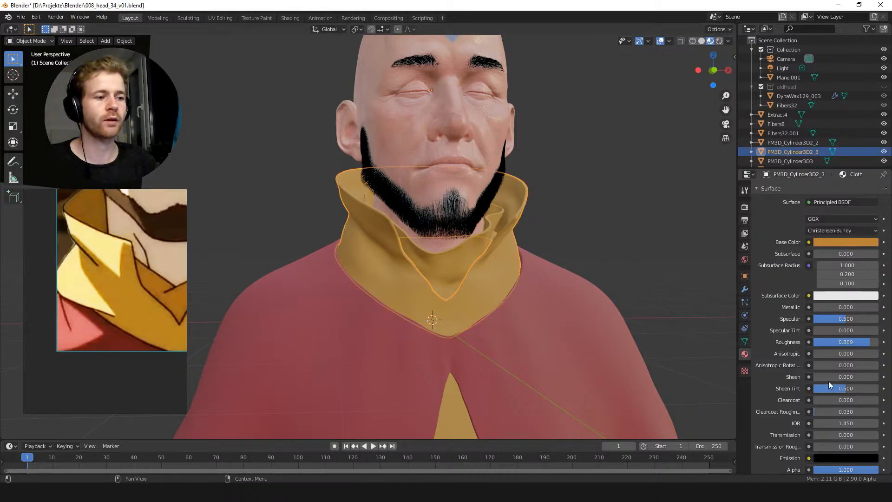
drag(822, 376, 849, 375)
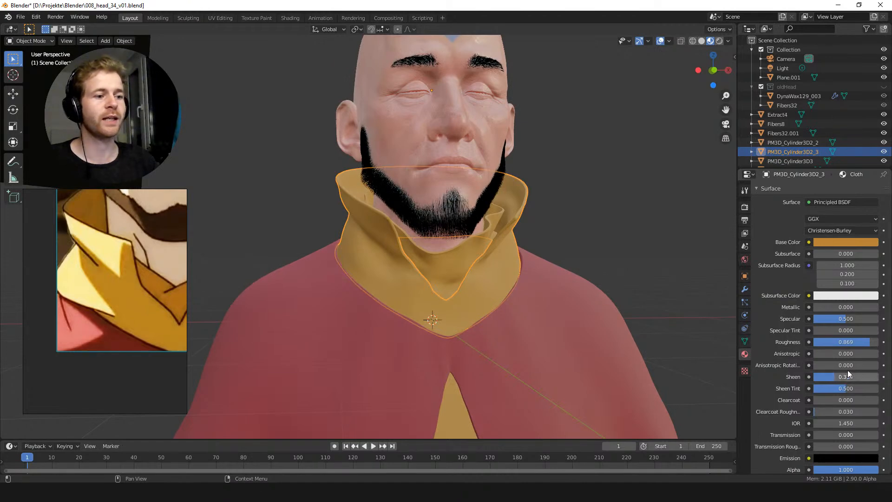
Deselect the collar and view the bust through the scene camera
click(654, 209)
middle_drag(670, 224, 603, 180)
click(726, 124)
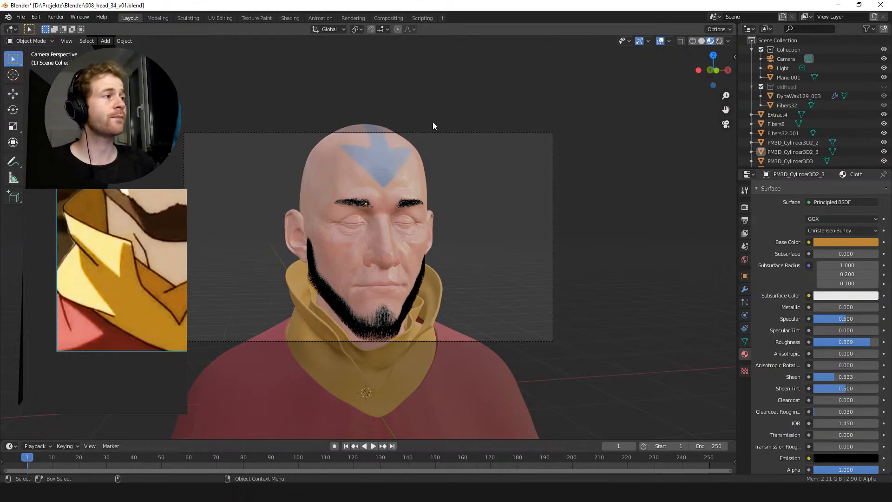
Switch to the Shading workspace, select the head and frame the displacement image node of its Skin material
click(290, 17)
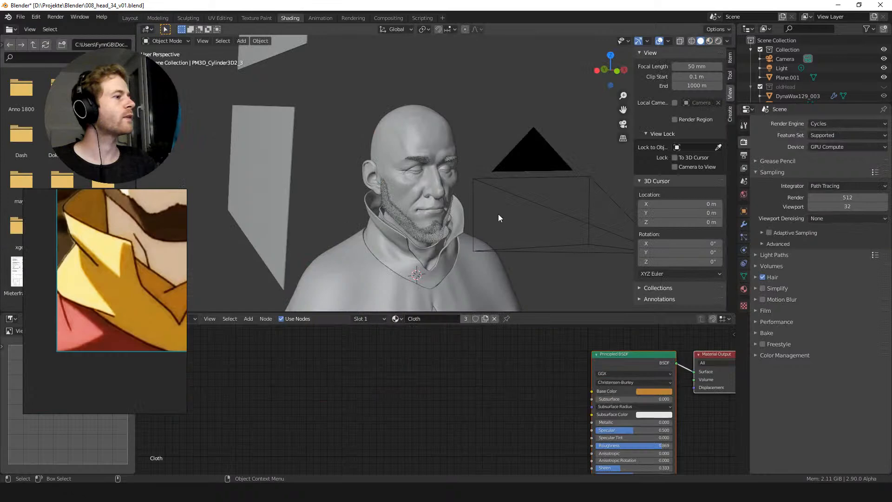
middle_drag(577, 408, 458, 388)
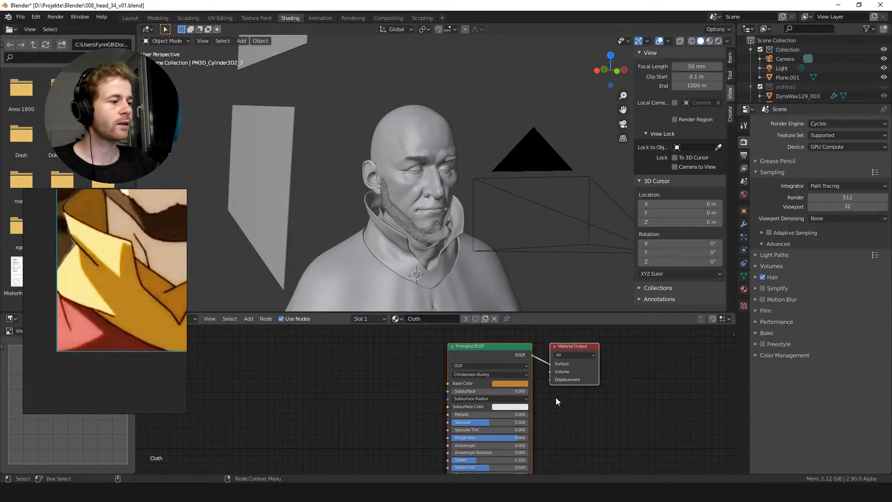
click(404, 173)
middle_drag(570, 374, 622, 325)
scroll(562, 375, down, 3)
scroll(593, 393, down, 2)
scroll(582, 424, up, 2)
scroll(578, 419, up, 1)
scroll(614, 353, up, 2)
middle_drag(595, 394, 596, 413)
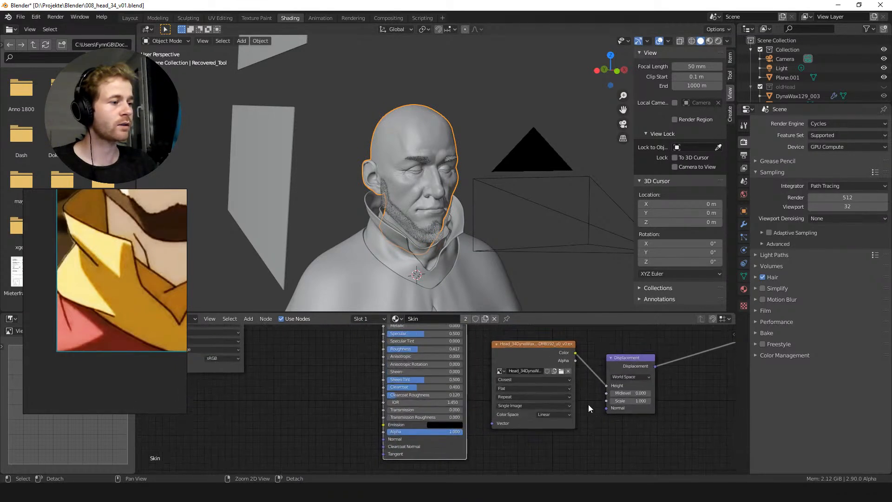
Start replacing the displacement node's image and browse to the Head_34\v02 folder
click(561, 371)
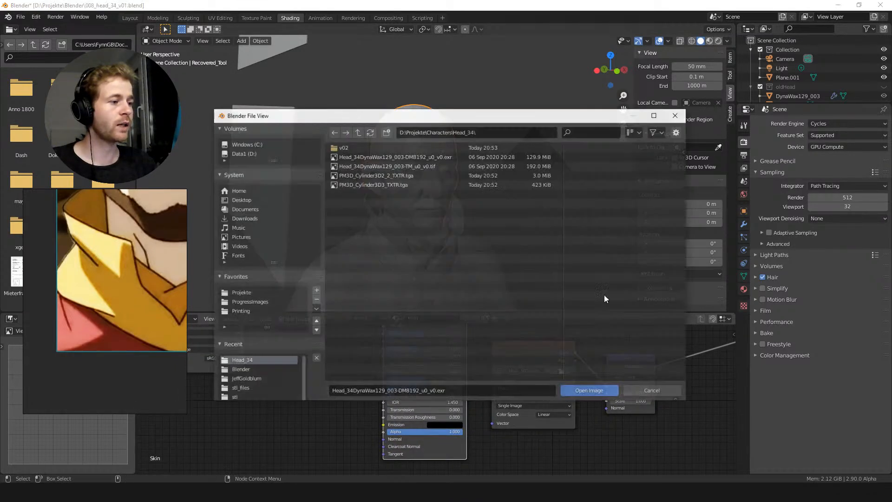
double_click(372, 145)
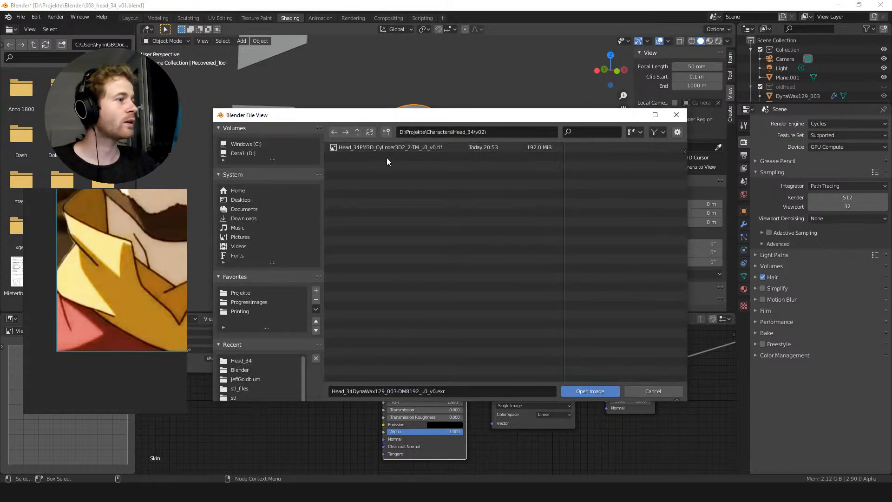
click(383, 147)
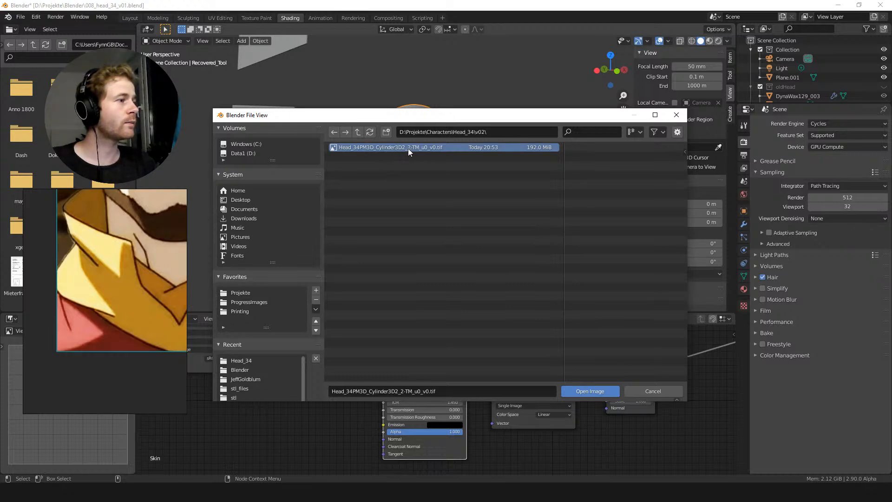
click(444, 186)
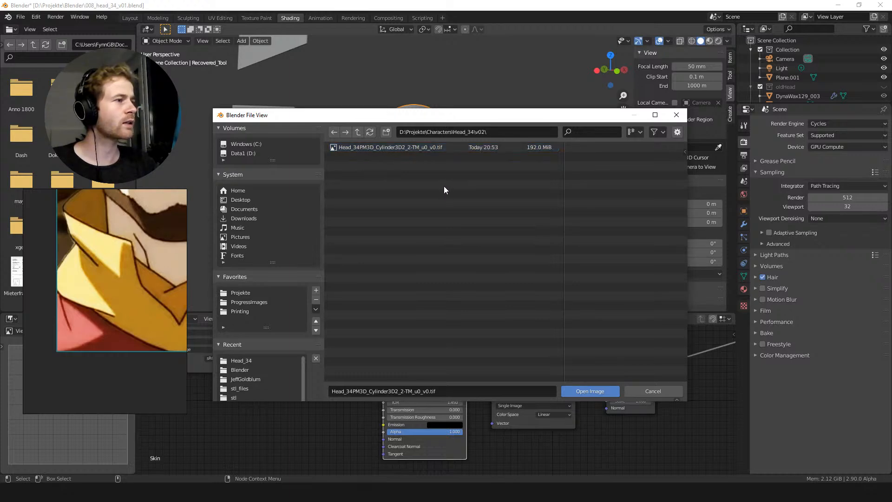
Switch to ZBrush and start creating the head subtool's displacement and polypaint texture maps with Multi Map Exporter
key(super)
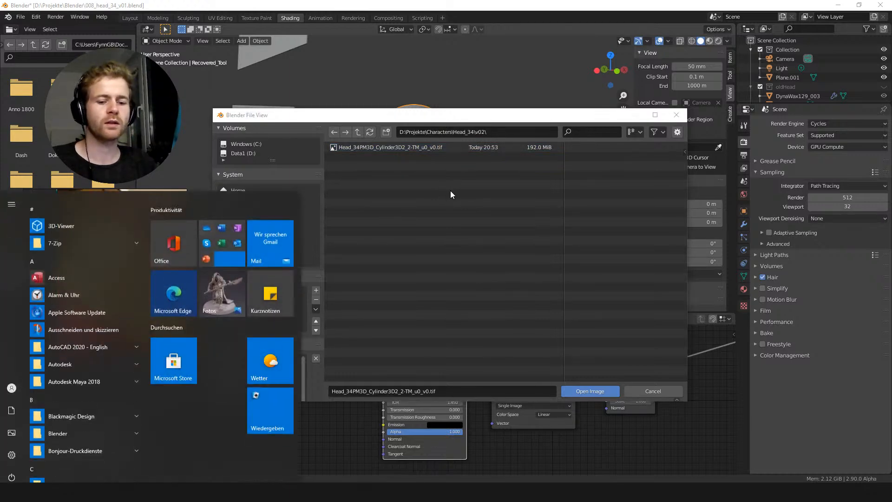
key(super)
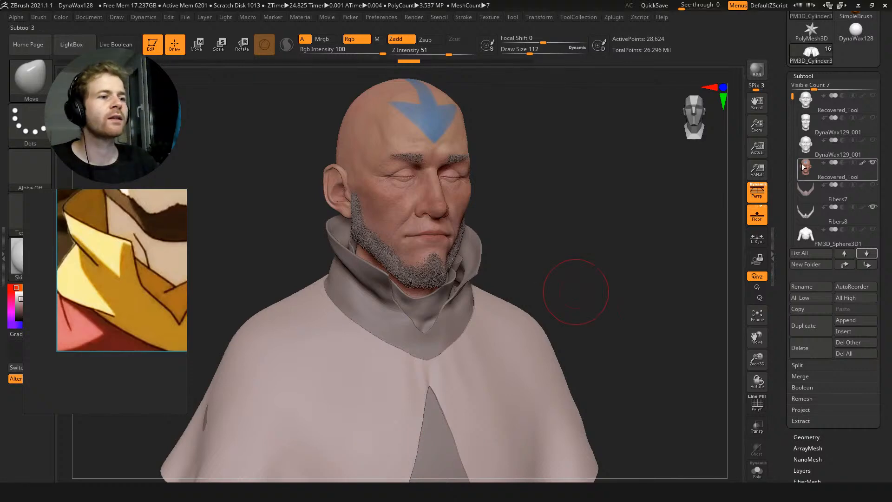
click(614, 17)
click(641, 239)
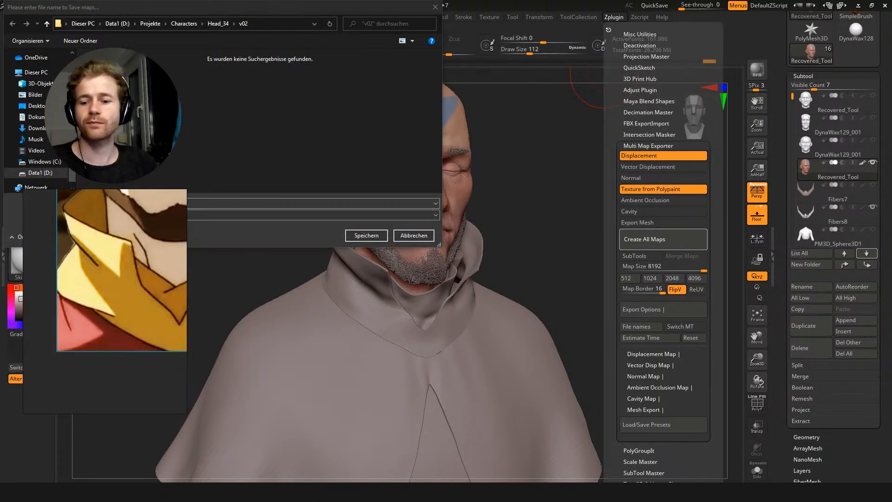
Save the exported head maps in the v02 folder under the file name Head_34_head
drag(273, 10, 499, 34)
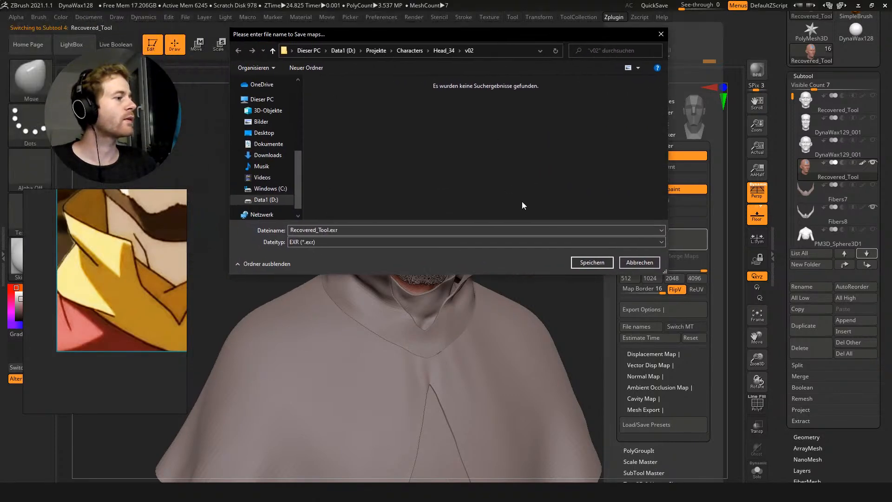
click(473, 229)
text(Head_3)
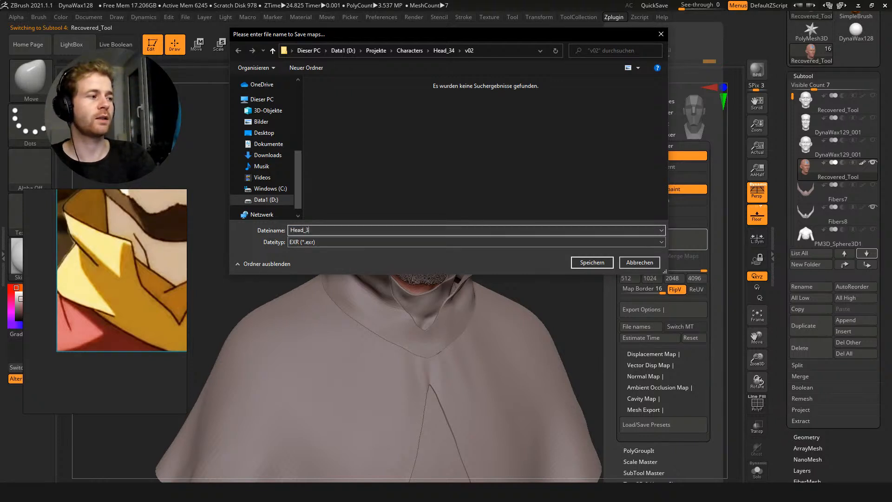
text(4_h)
key(BackSpace)
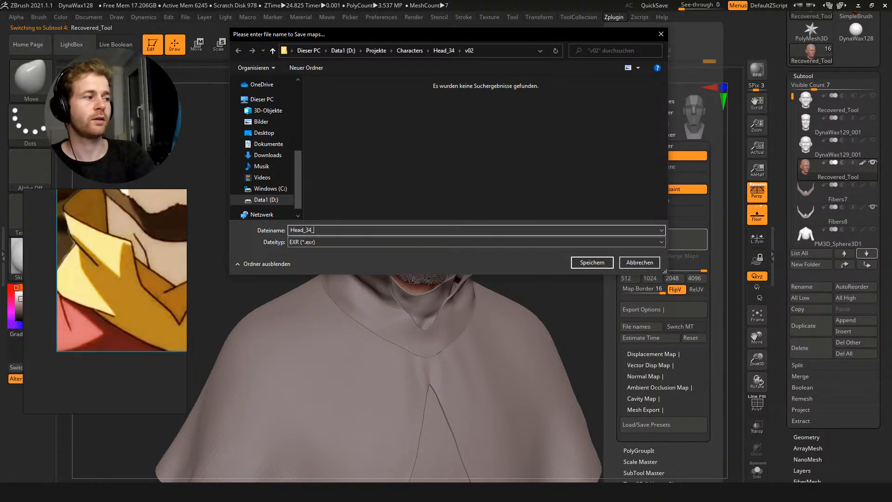
text(head)
key(Return)
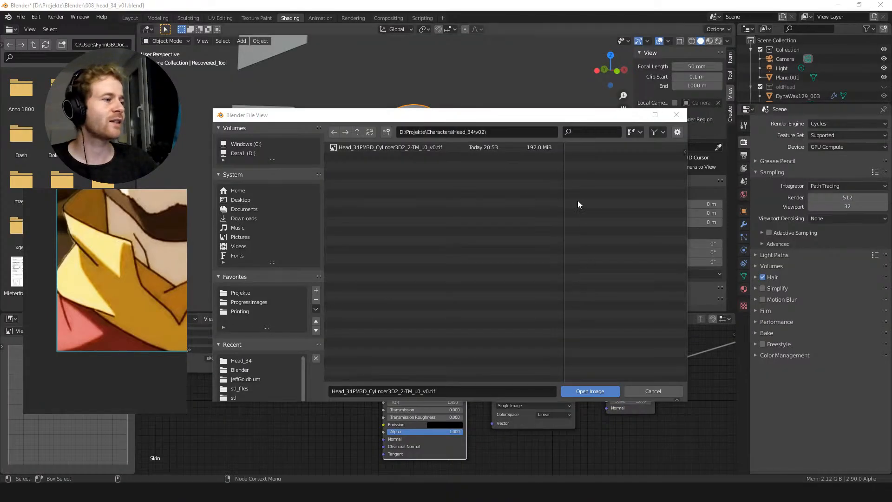
Switch back to Blender, refresh the v02 folder and load Head_34_headRecovered_Tool-DM8192_u0_v0.exr into the displacement image node
click(370, 131)
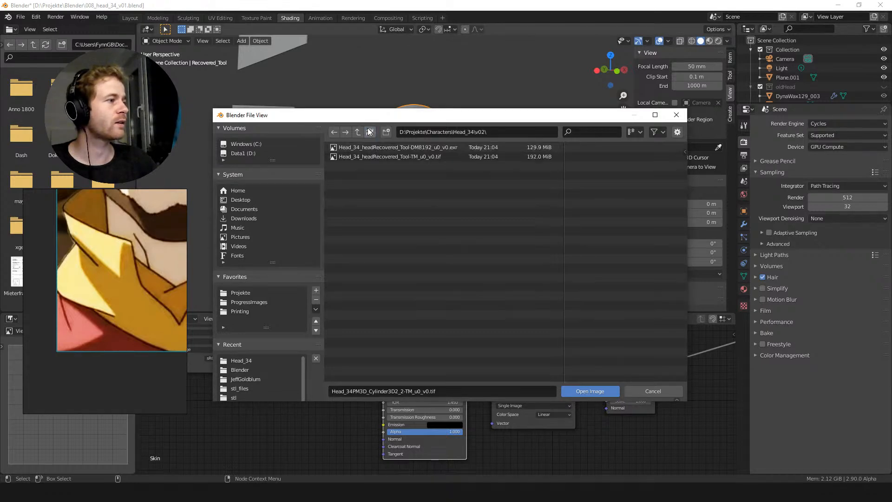
click(409, 148)
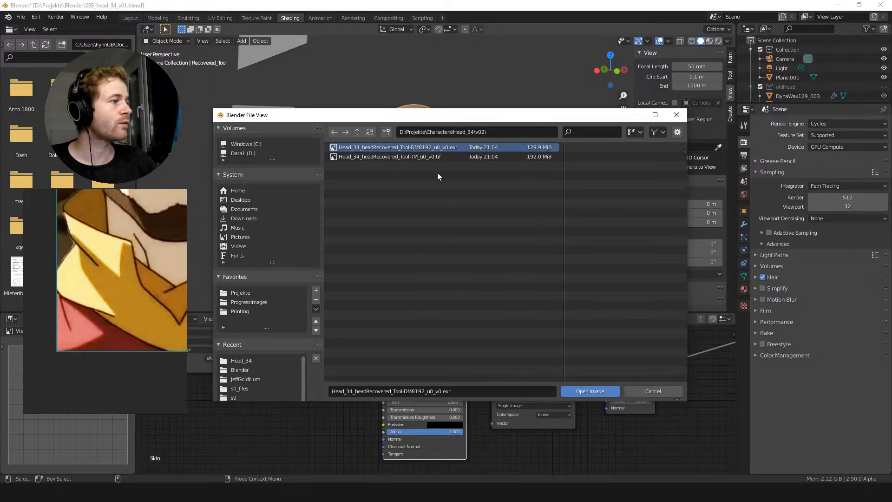
double_click(406, 148)
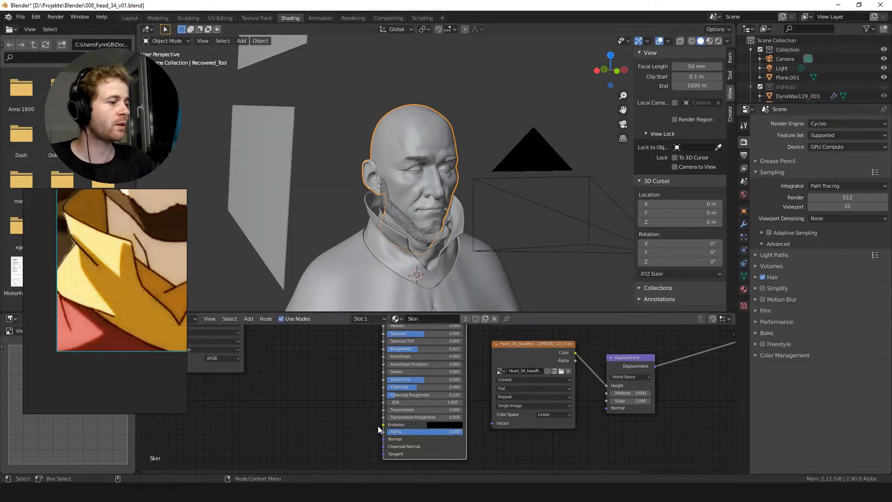
Replace the Skin material's base color image with Head_34_headRecovered_Tool-TM_u0_v0.tif from the v02 folder
middle_drag(297, 333, 364, 392)
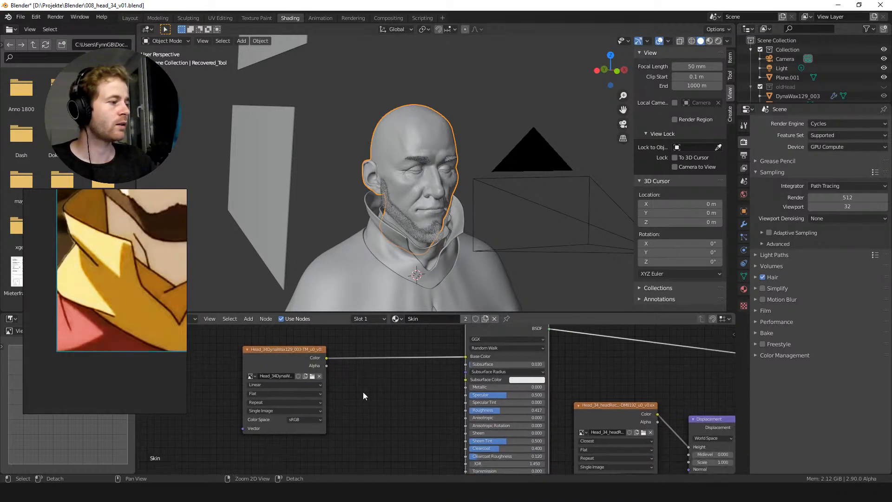
click(312, 377)
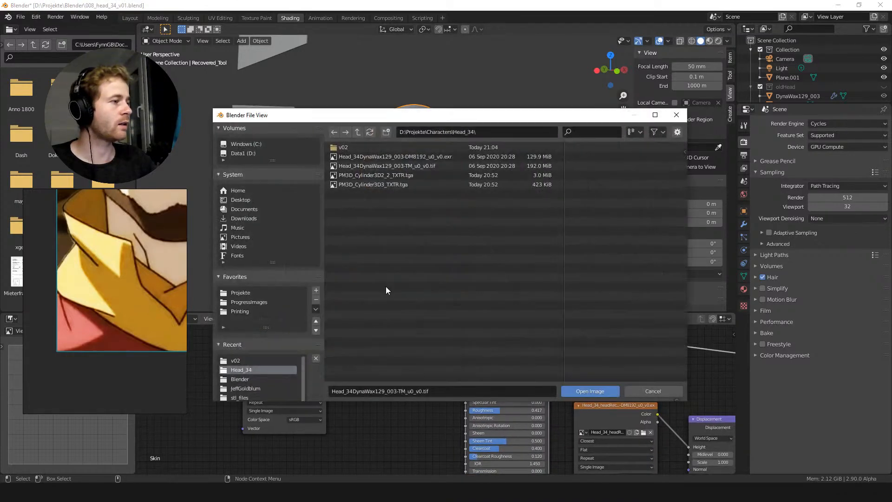
click(343, 147)
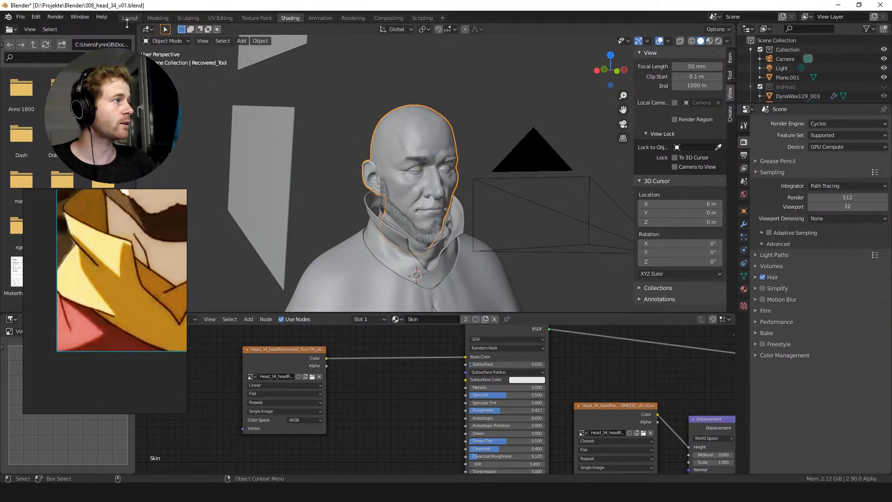
Switch to the Layout workspace, try to render the camera view, and enable the view layer for rendering
click(128, 18)
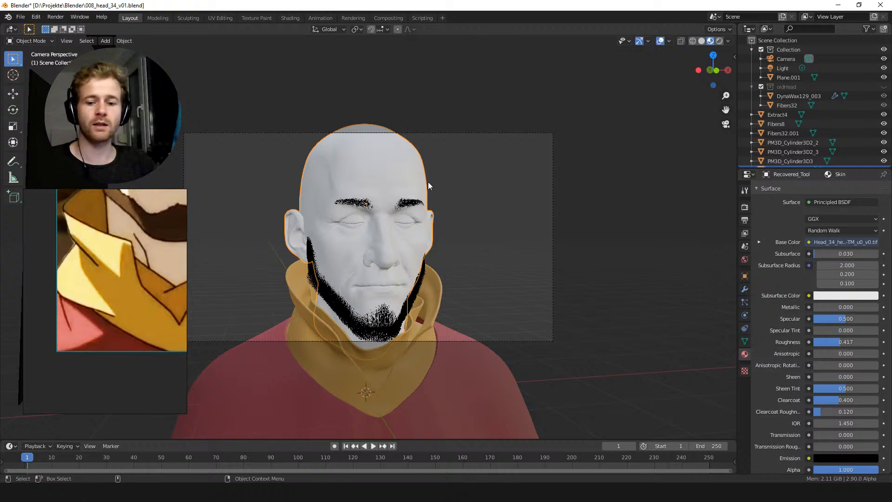
key(F12)
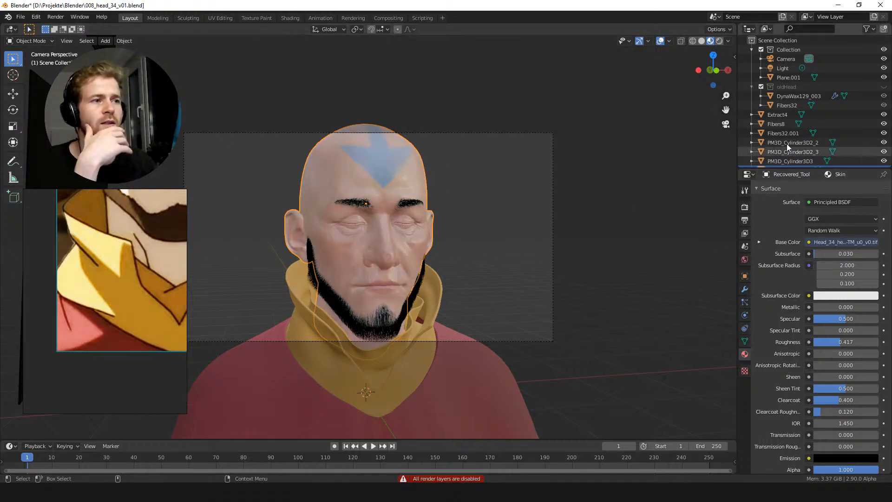
click(744, 220)
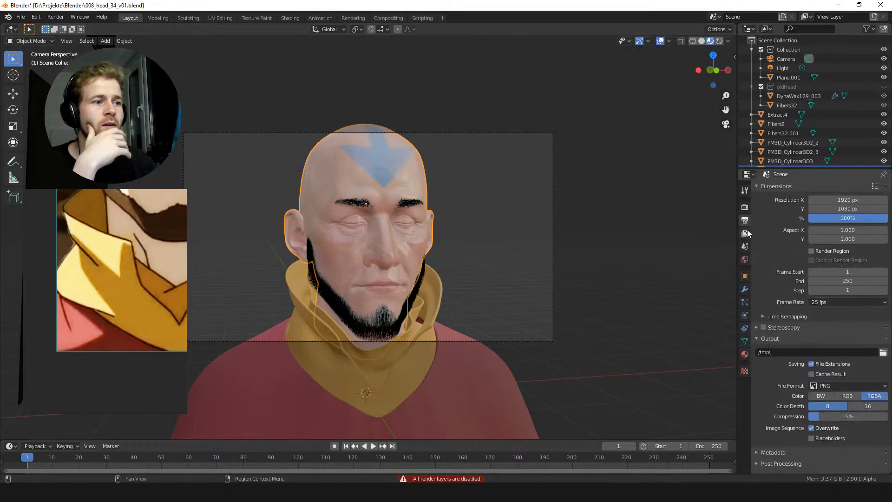
click(746, 234)
click(808, 200)
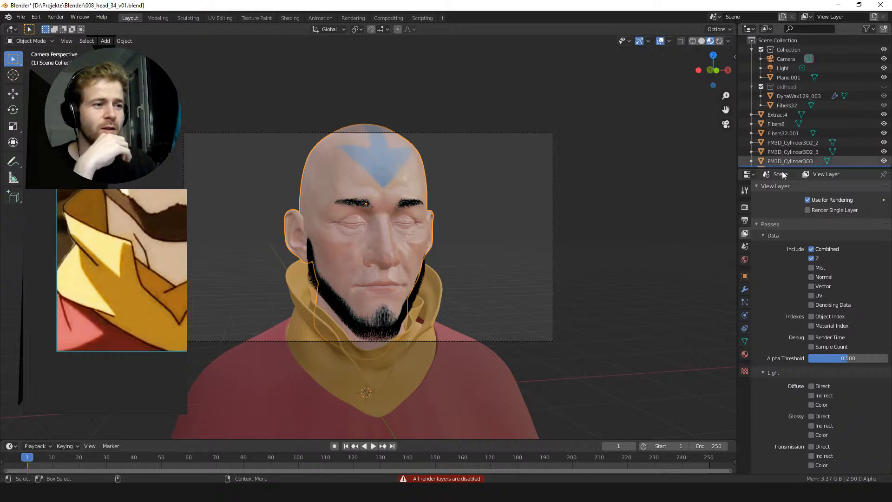
Exclude the old head DynaWax129_003 and its Fibers32 hair from renders through their object visibility settings
click(790, 96)
click(745, 277)
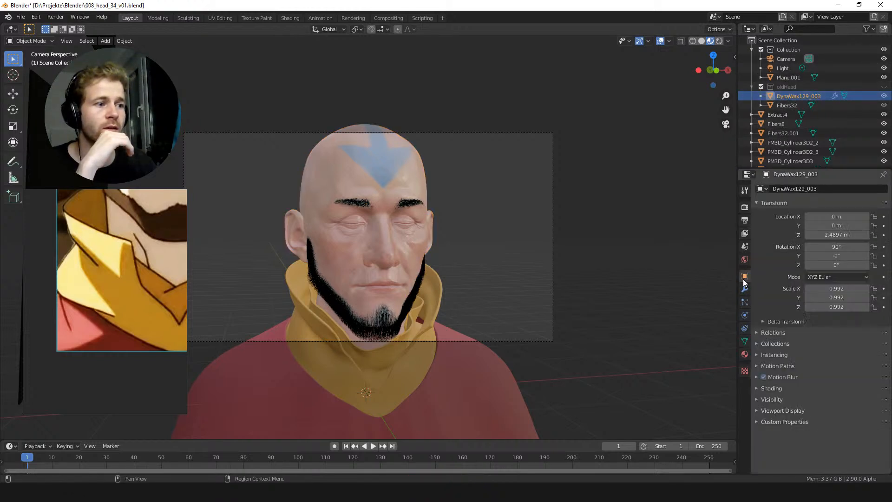
click(744, 293)
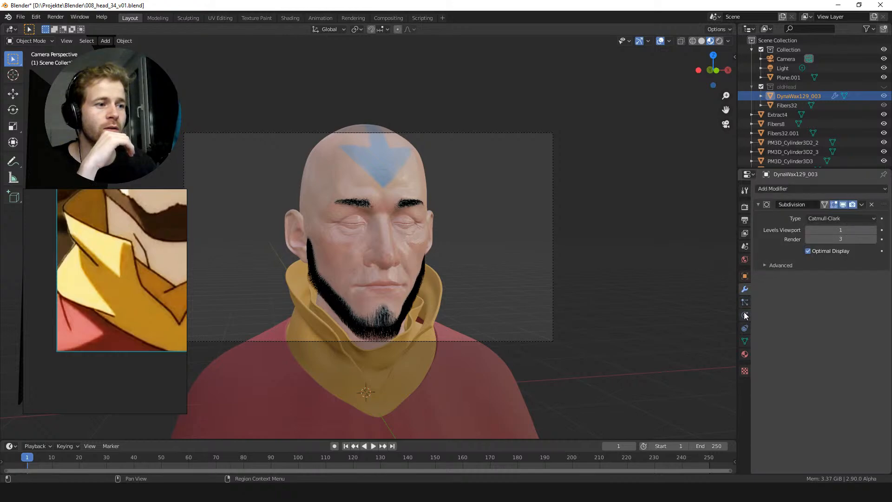
click(745, 302)
click(745, 315)
click(745, 328)
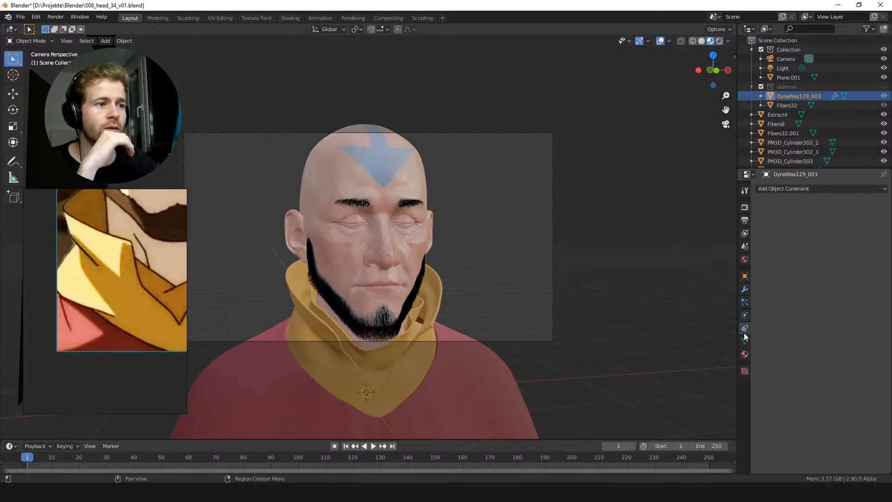
click(745, 289)
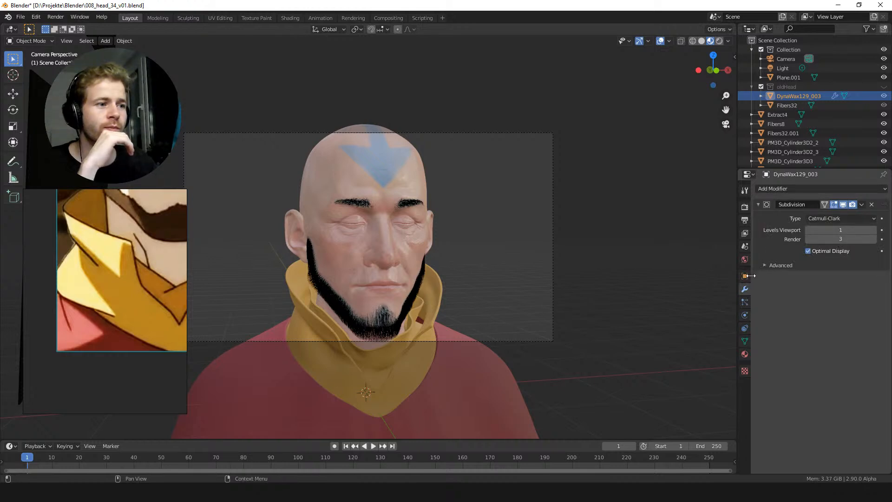
click(746, 276)
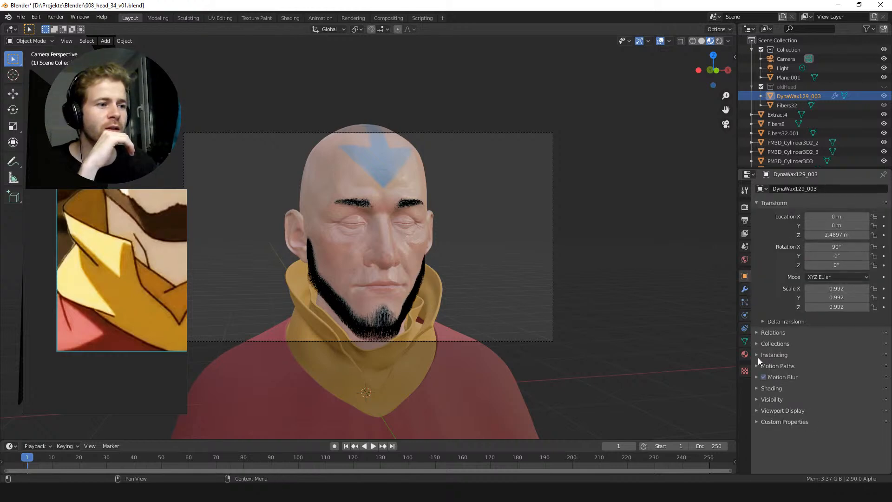
click(758, 400)
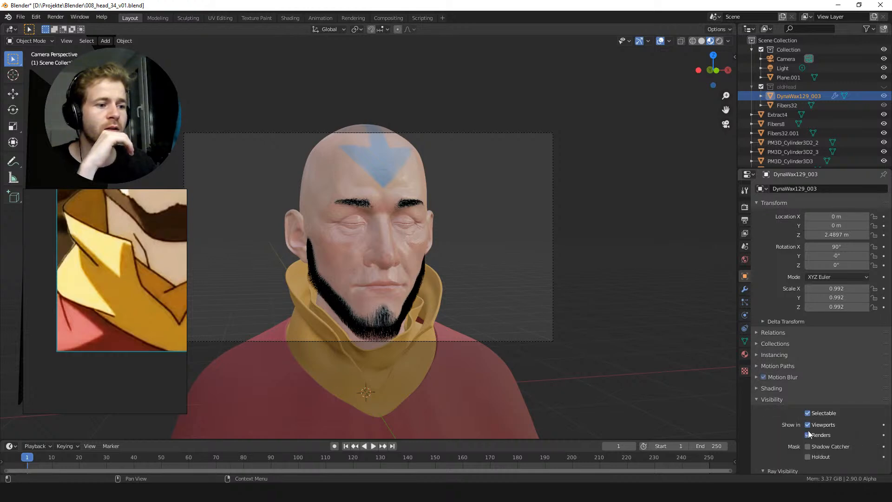
click(787, 105)
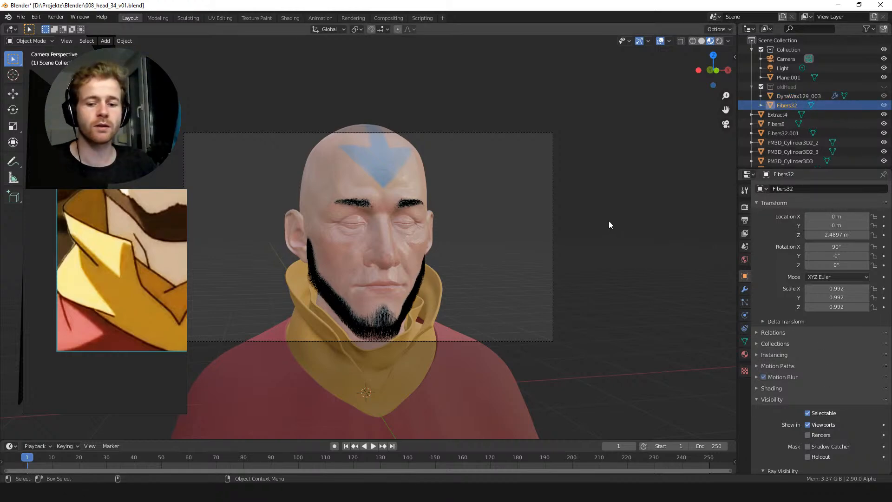
Test-render the face from the camera, stopping after the first tiles and closing the render window
key(F12)
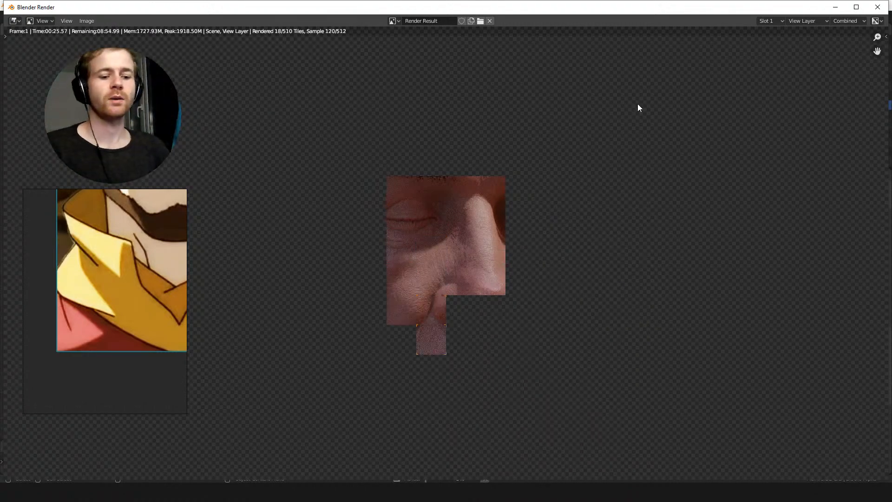
key(Escape)
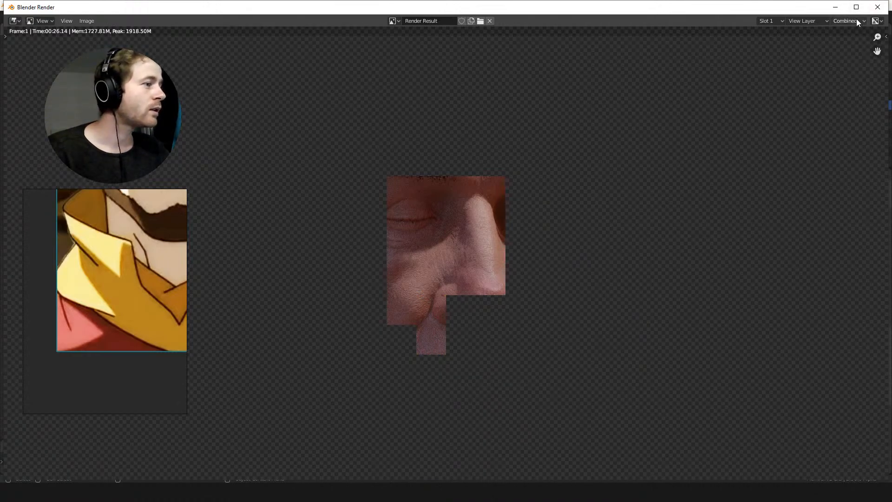
click(878, 7)
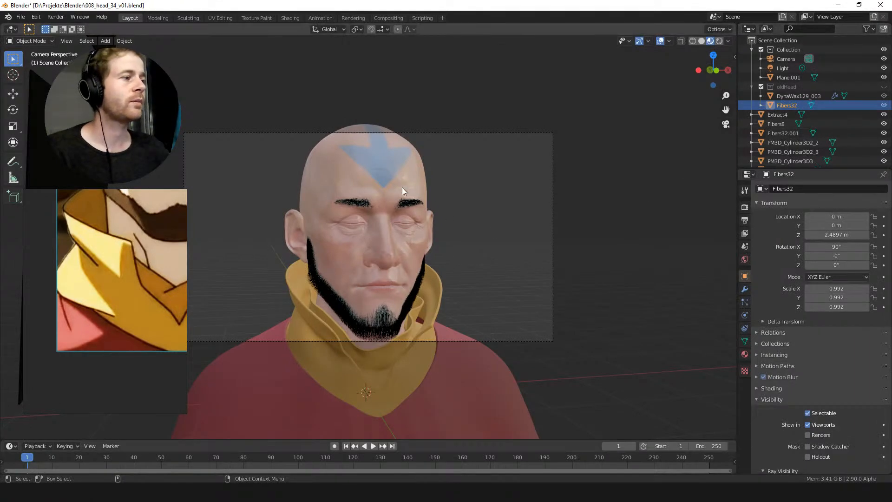
Add a Subdivision Surface modifier to the new head Recovered_Tool with render level 3, using the old head's modifier as reference
click(388, 173)
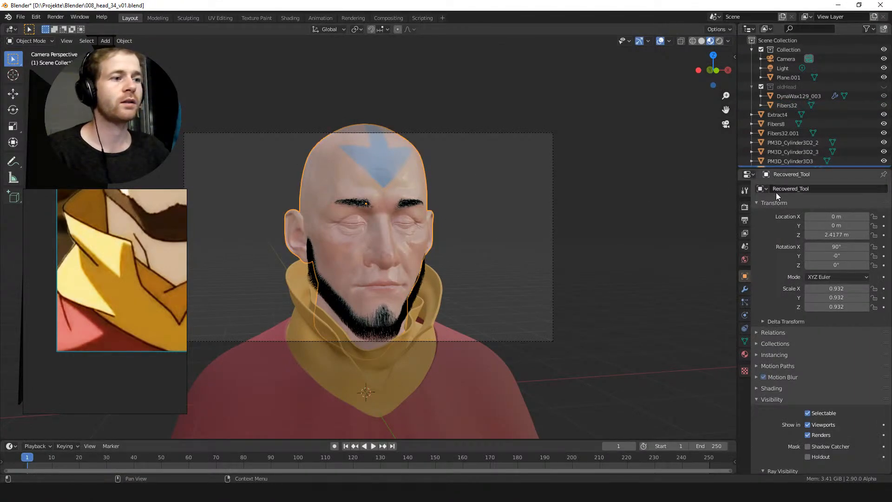
click(746, 290)
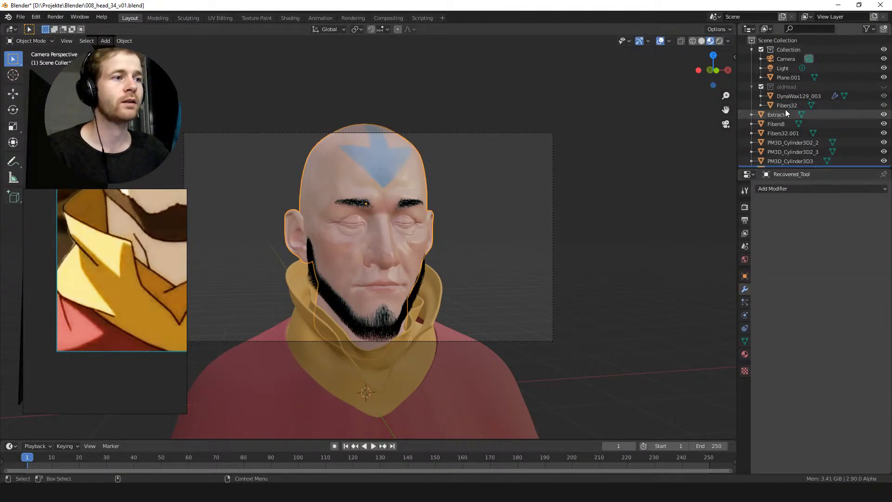
click(785, 95)
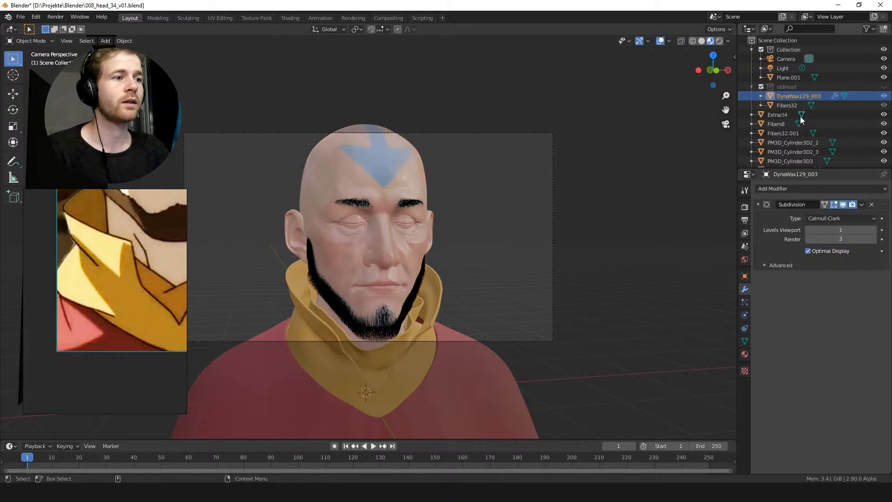
click(410, 236)
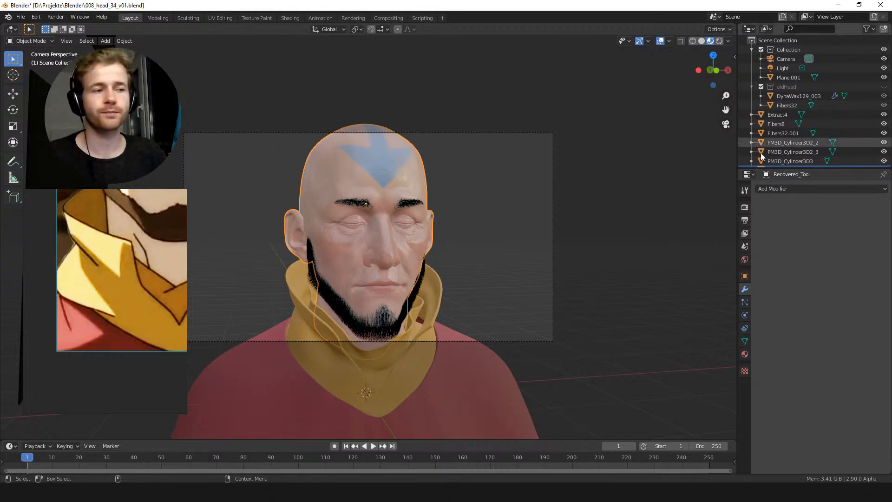
click(780, 191)
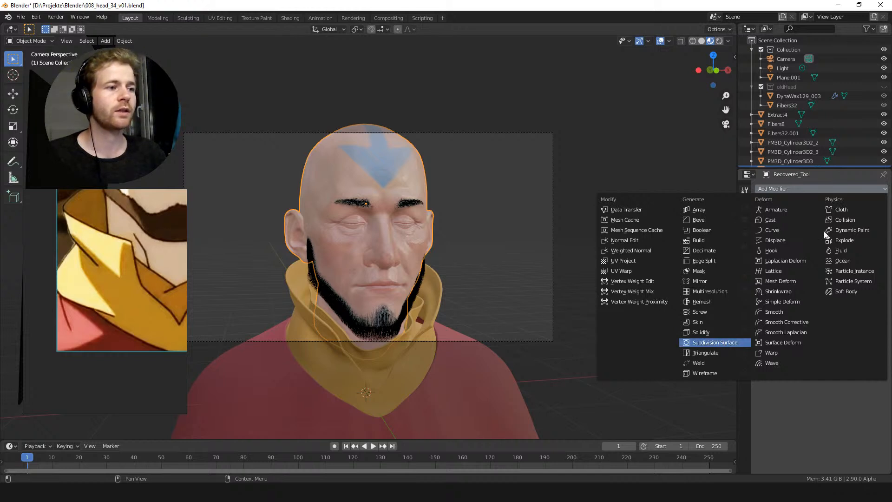
key(Return)
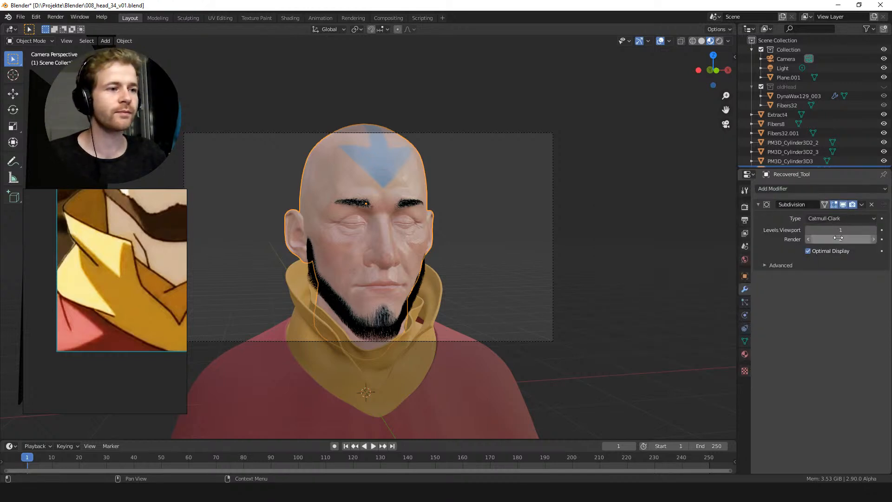
click(875, 240)
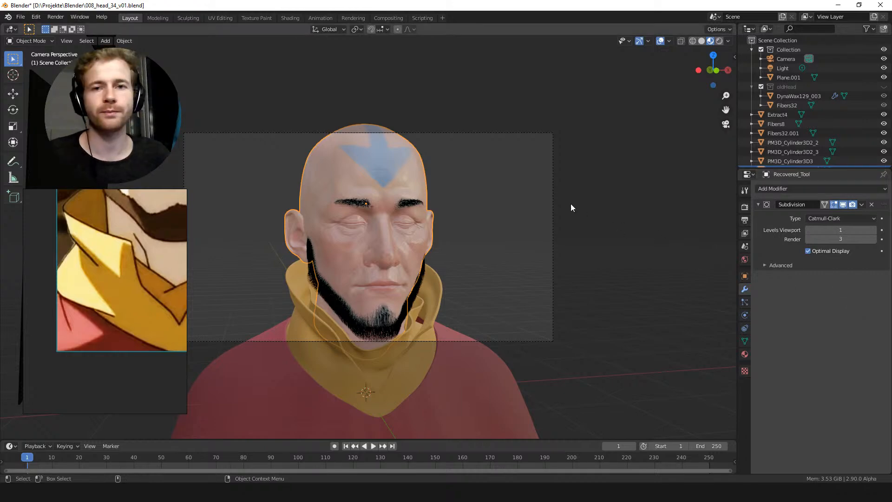
Render the subdivided head to check the skin detail and shine, then stop and close the partial render
key(F12)
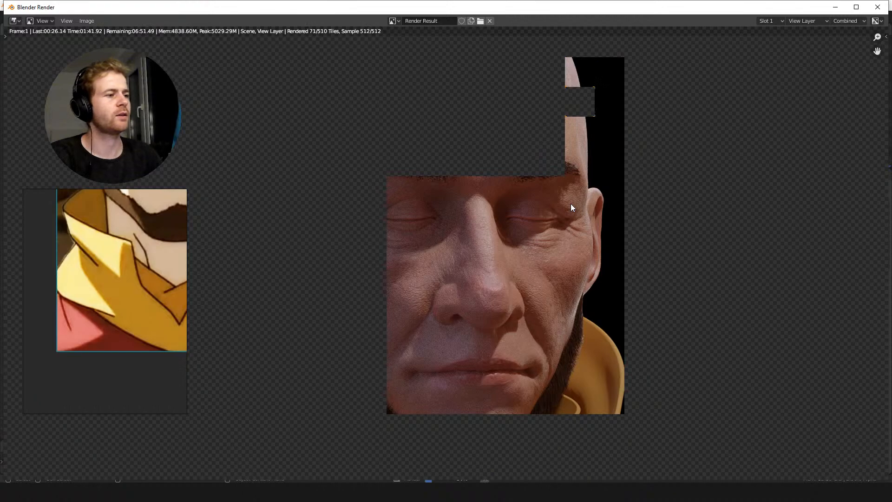
key(Escape)
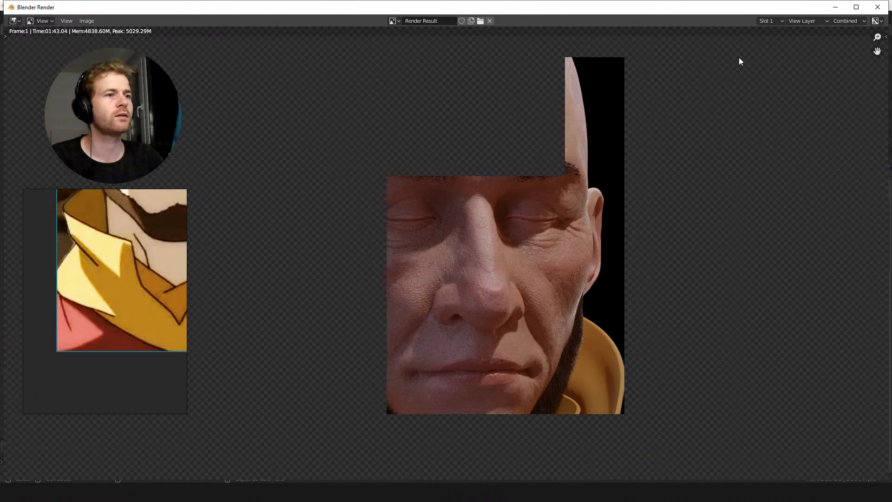
click(877, 7)
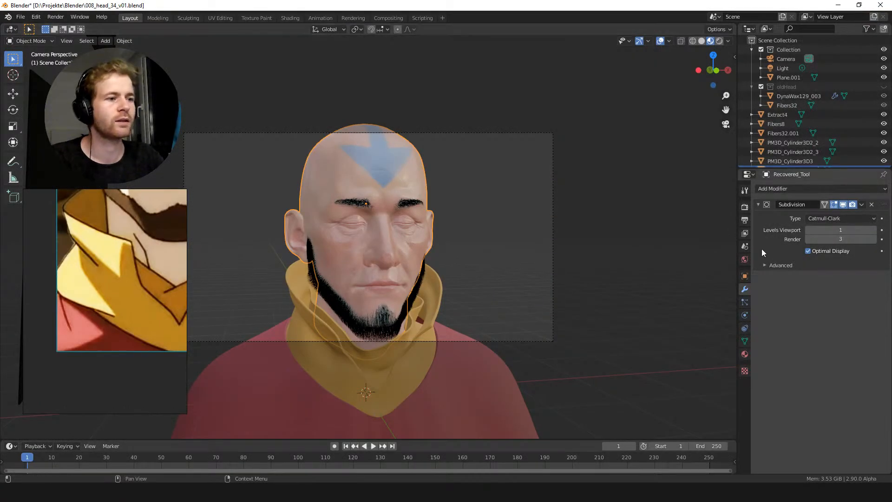
Set the Skin material's roughness to about 0.509 and render the full camera image
click(745, 354)
drag(843, 342, 852, 346)
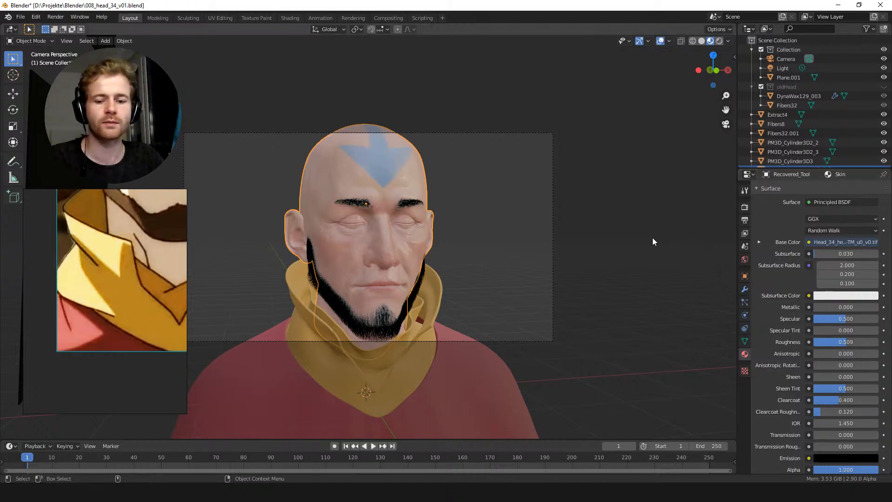
key(F12)
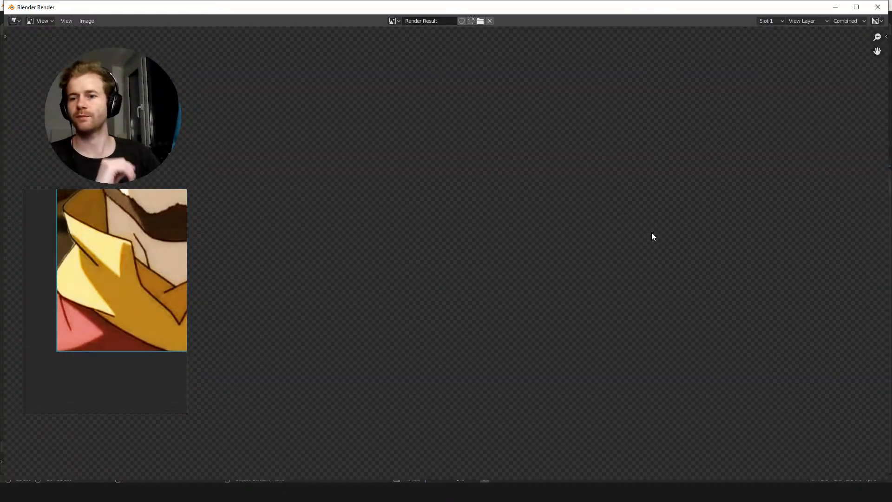
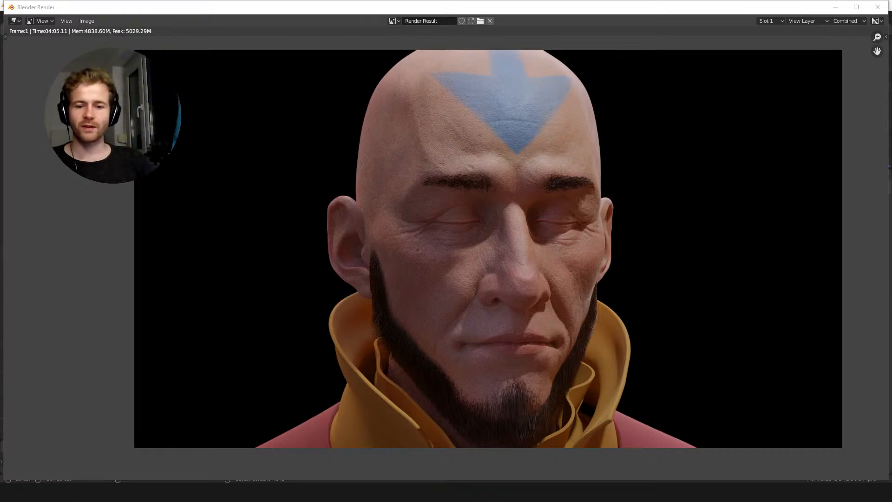
Place the earlier saved head render beside the new render and compare their skin and facial proportions at similar magnification
key(alt+Tab)
drag(462, 5, 111, 60)
scroll(104, 217, up, 5)
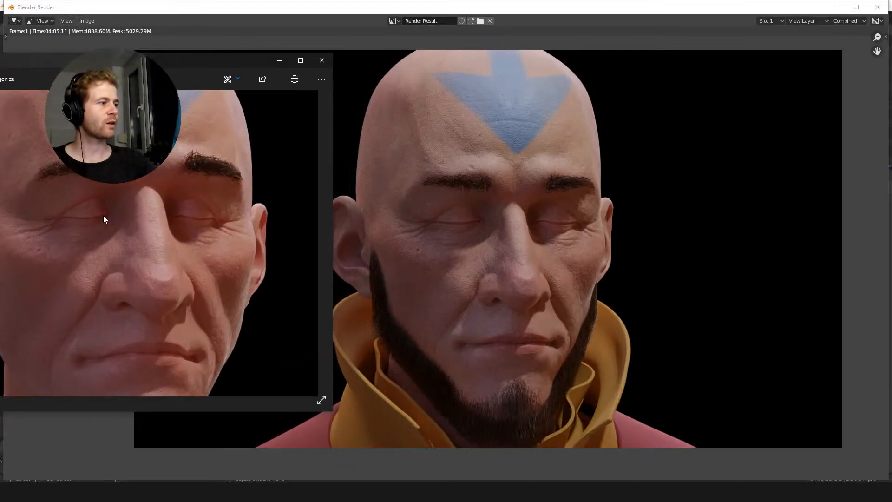
drag(196, 412, 196, 495)
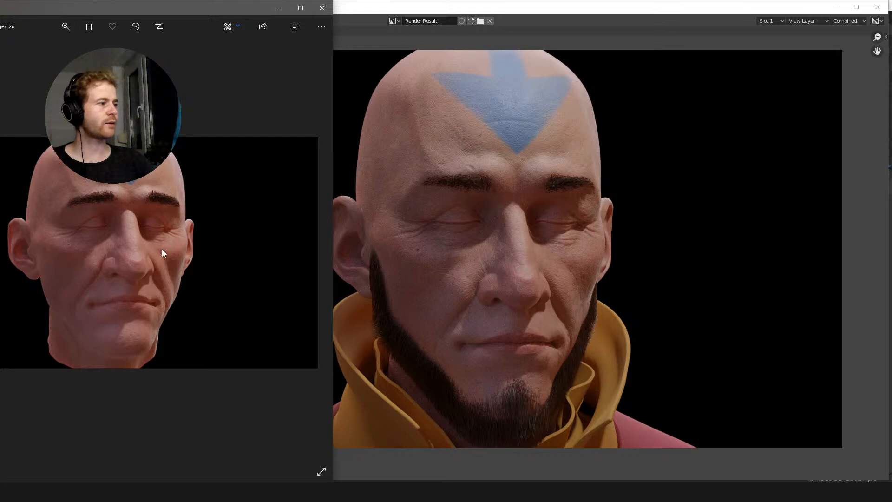
scroll(110, 225, up, 3)
drag(110, 225, 208, 239)
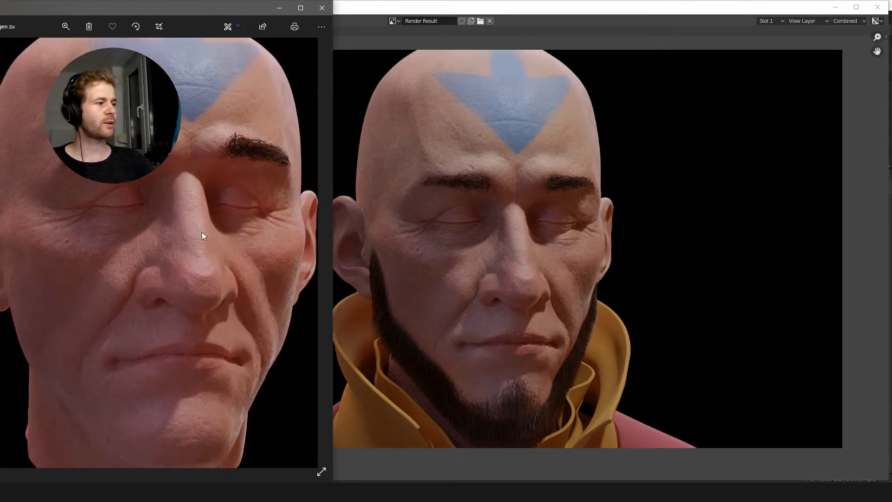
click(66, 26)
drag(34, 50, 30, 53)
click(130, 176)
drag(136, 182, 153, 181)
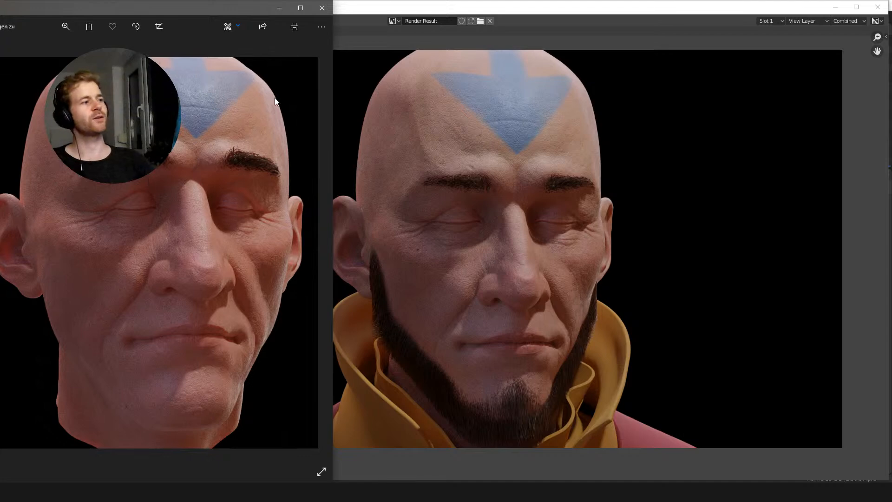
drag(194, 4, 183, 9)
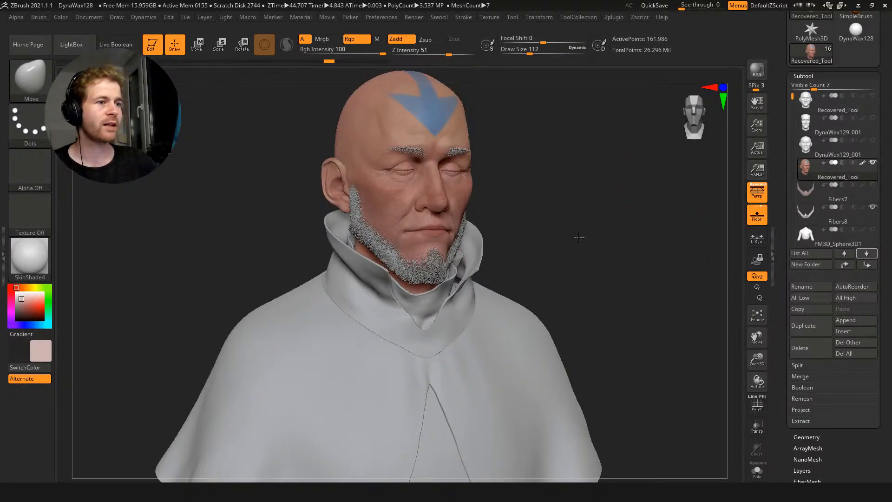
Examine the sculpted head and beard in ZBrush from a closer, changed angle
alt+drag(579, 236, 612, 243)
alt+drag(610, 156, 607, 428)
alt+drag(612, 261, 650, 372)
click(808, 193)
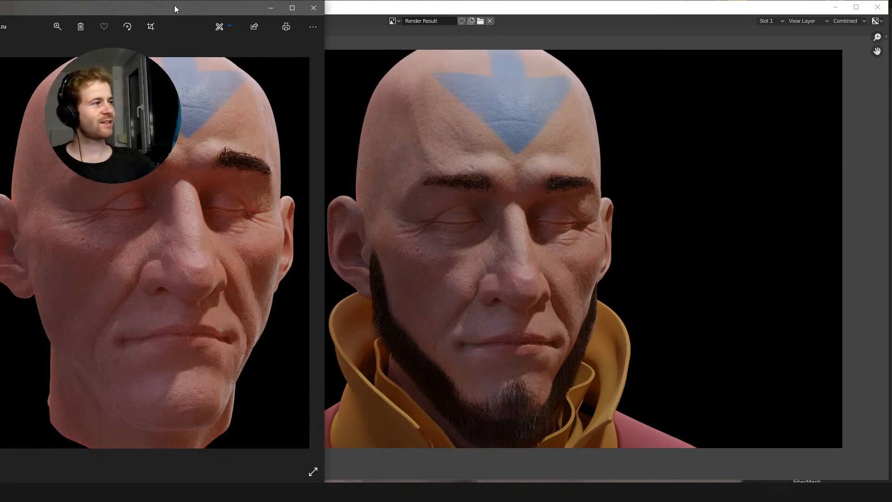
Put away the earlier reference render and close the Blender render result to return to the 3D scene
drag(177, 7, 171, 11)
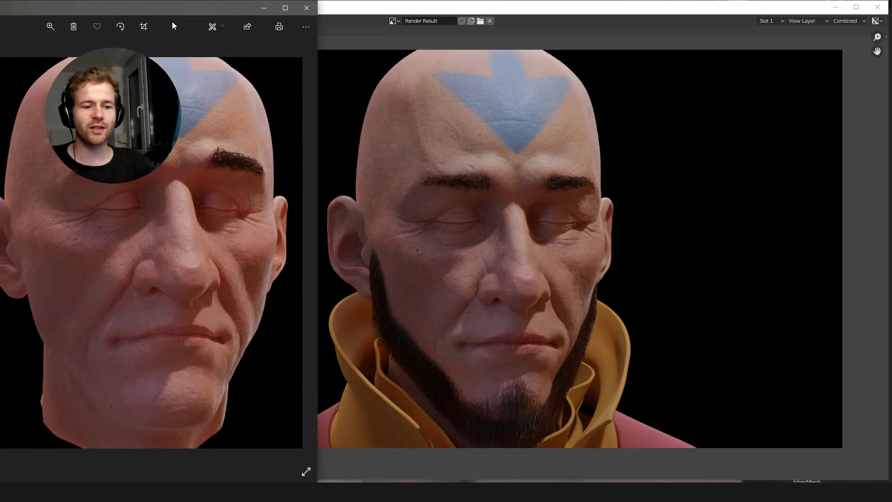
click(262, 8)
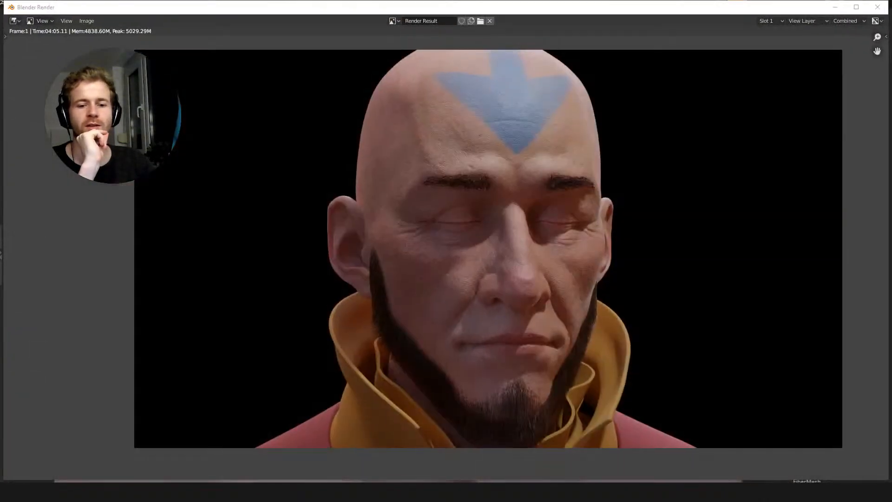
key(Escape)
click(707, 105)
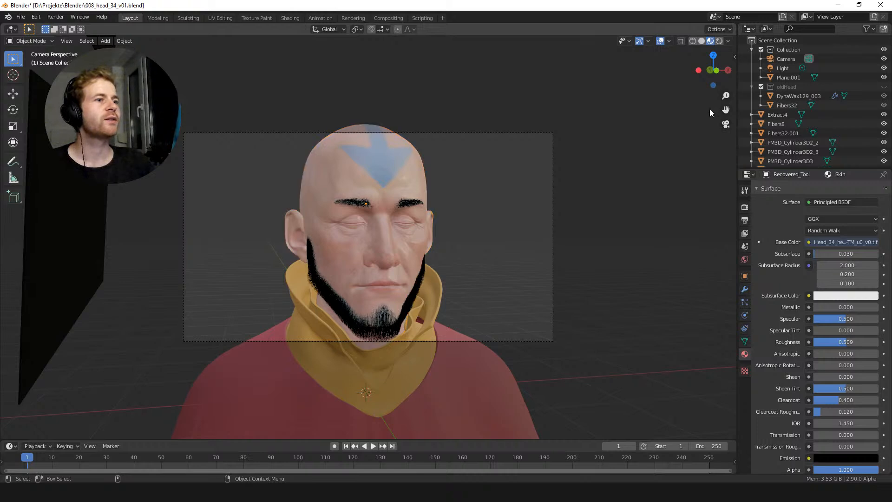
Add a camera to the scene and check the bust both through the scene camera and from the free view
click(36, 17)
click(124, 41)
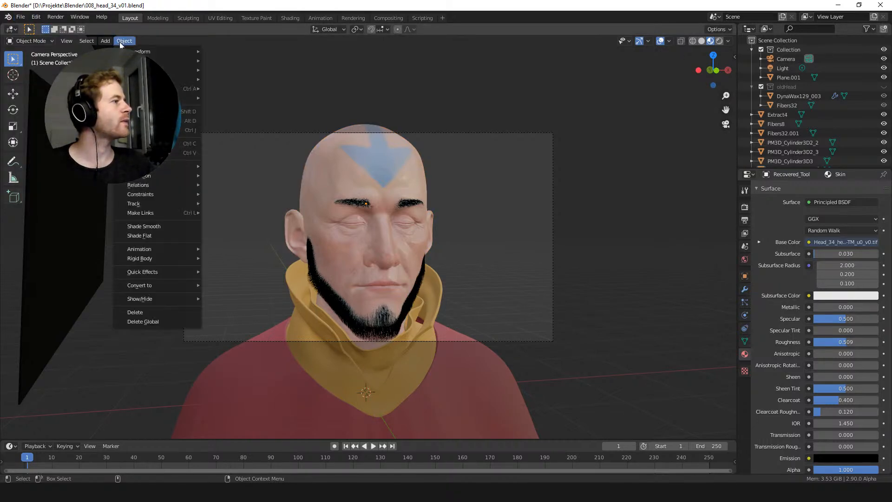
mouse_move(105, 40)
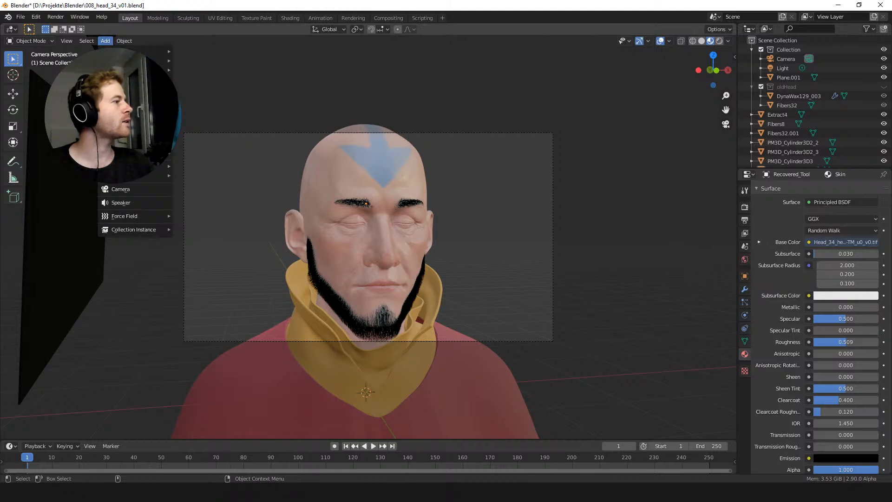
click(141, 190)
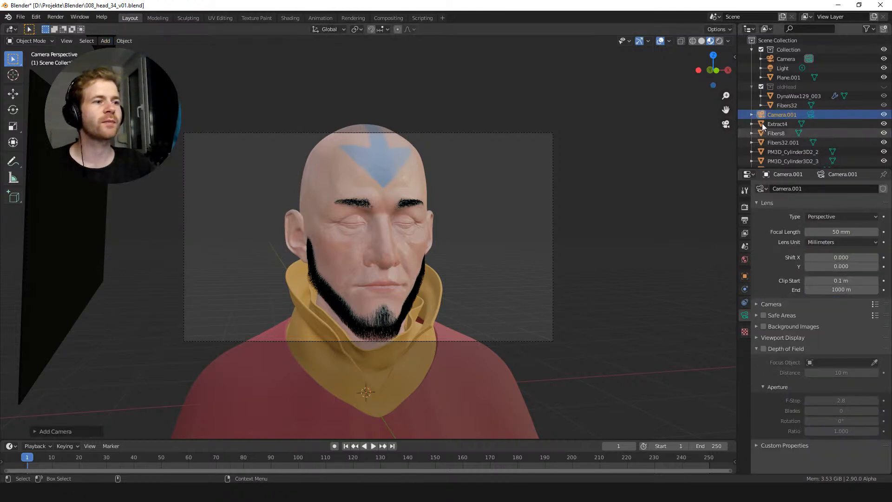
click(727, 124)
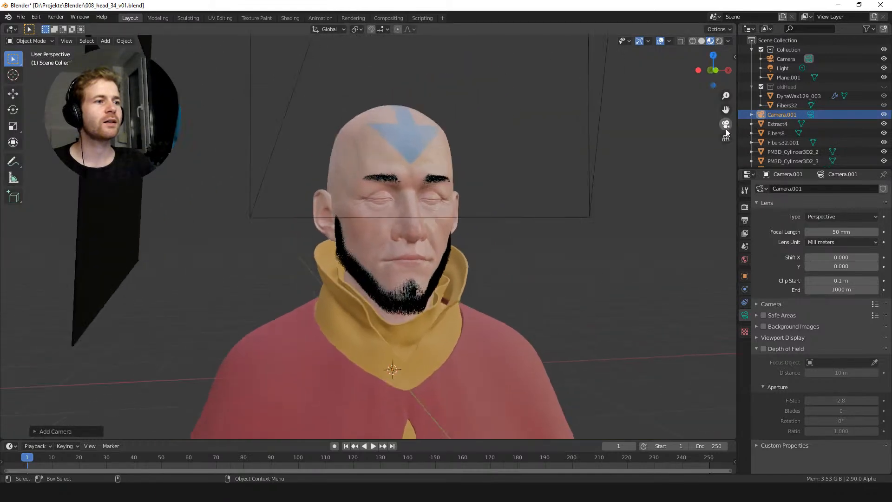
click(726, 125)
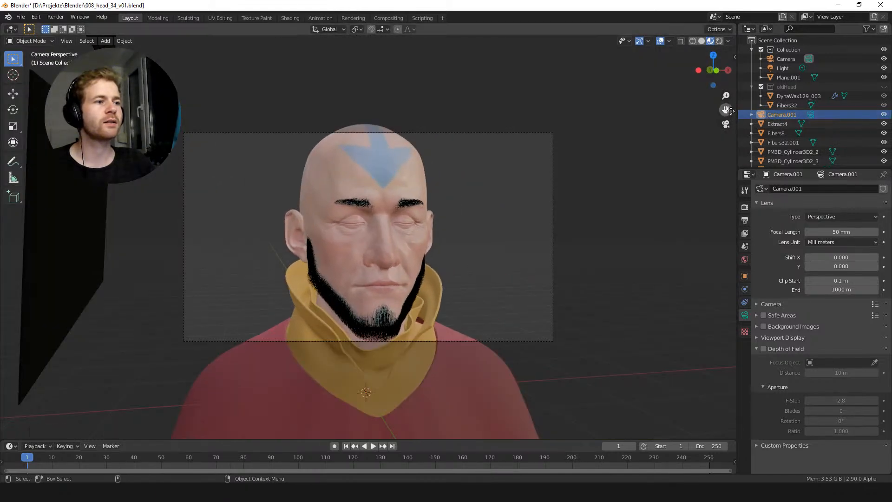
click(726, 124)
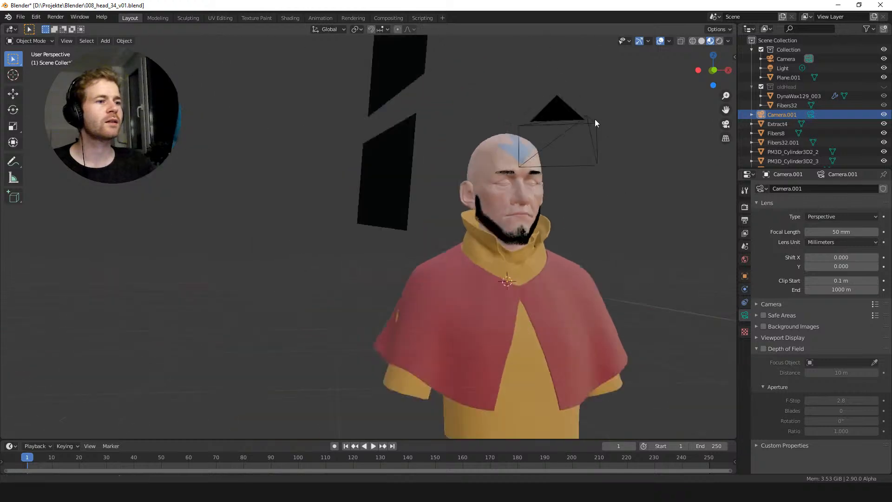
Place a copy of Camera.001 beside the bust, then return to the scene camera's view
shift+middle_drag(648, 166, 584, 167)
drag(764, 115, 620, 117)
middle_drag(627, 124, 626, 141)
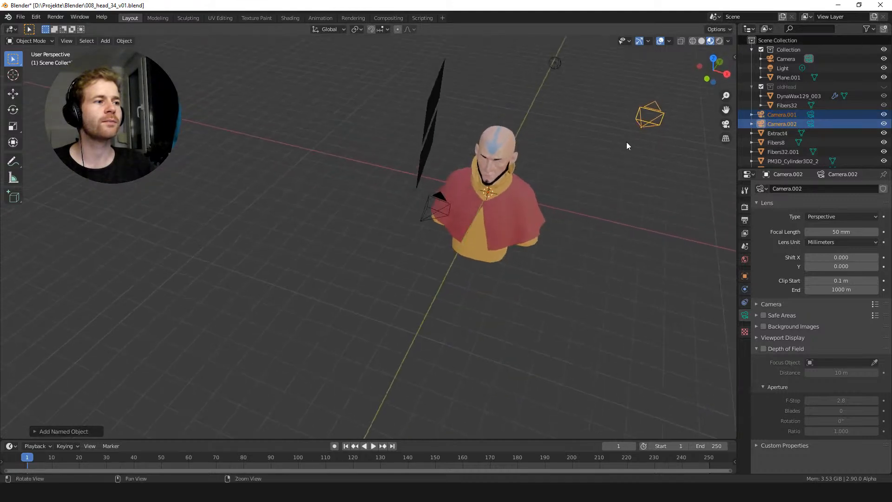
click(724, 125)
click(697, 111)
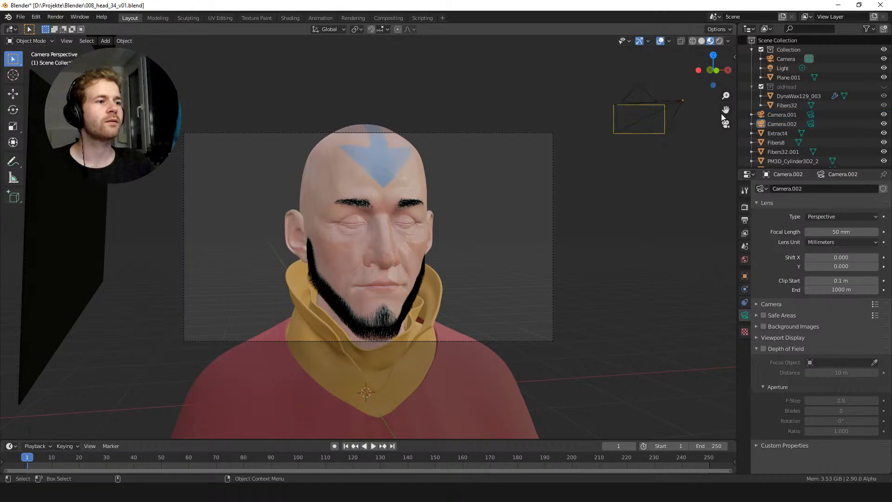
click(725, 126)
click(724, 127)
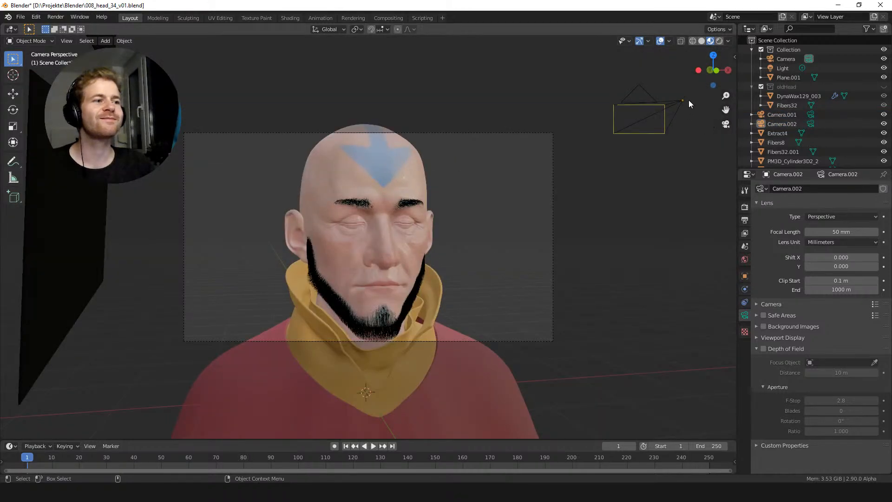
Enable a local viewport camera using Camera.001 and look through it
key(n)
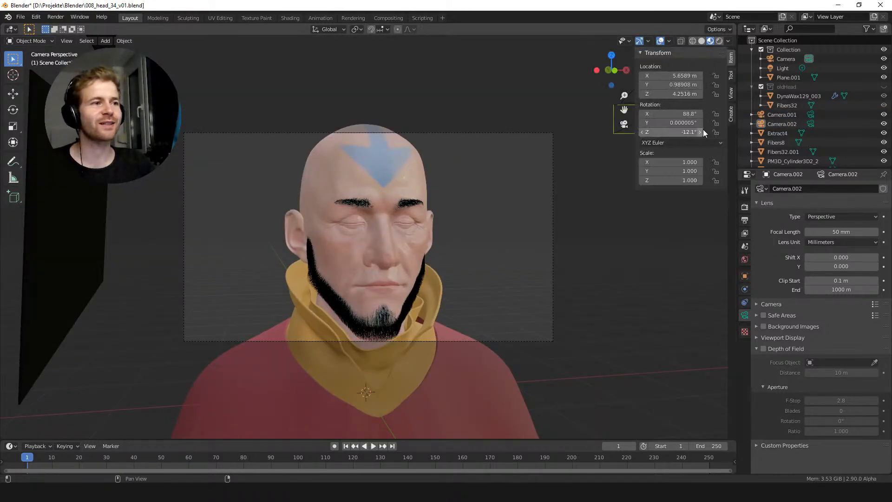
mouse_move(615, 142)
shift+middle_down()
mouse_move(581, 156)
mouse_move(615, 152)
shift+middle_up()
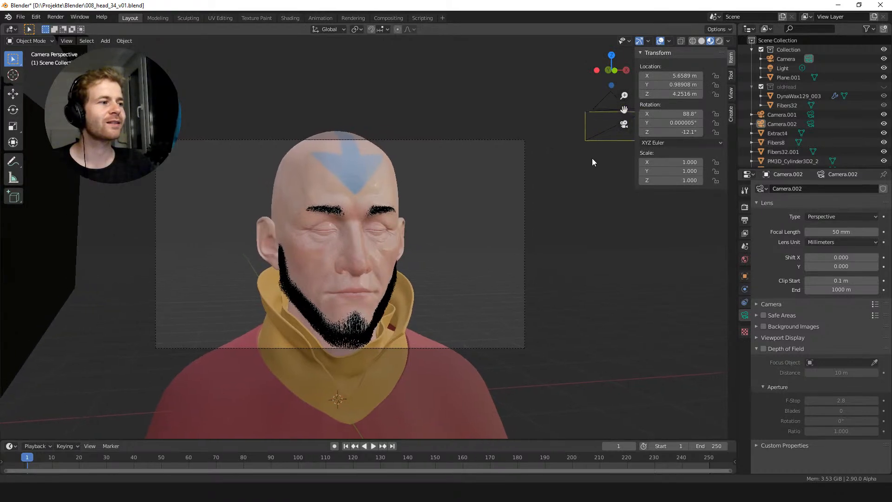
click(731, 93)
middle_drag(602, 192, 613, 130)
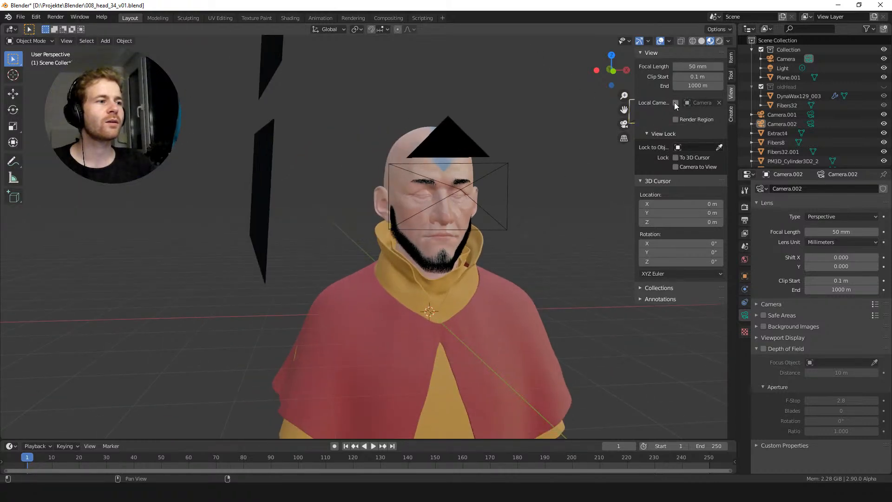
click(701, 103)
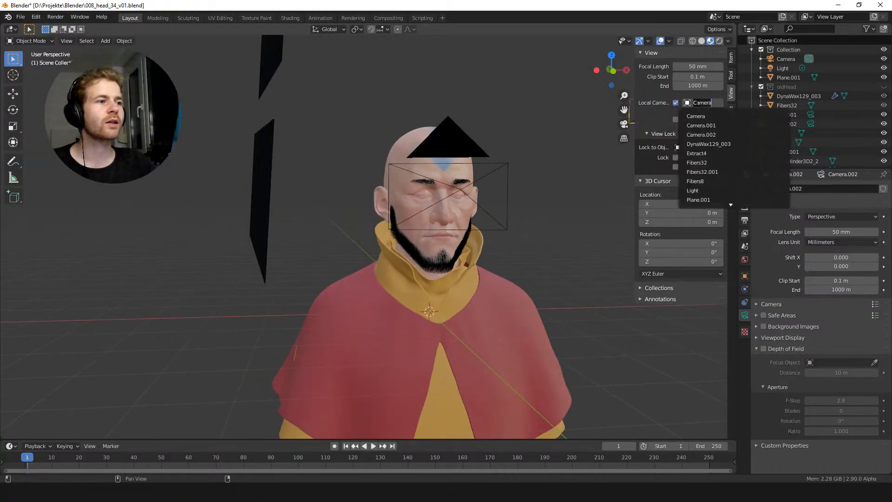
click(701, 124)
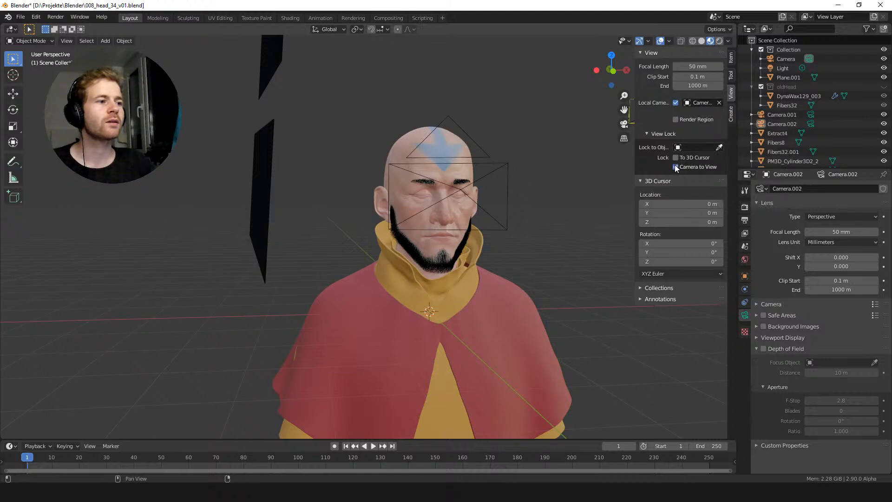
middle_drag(619, 167, 574, 172)
key(ctrl+z)
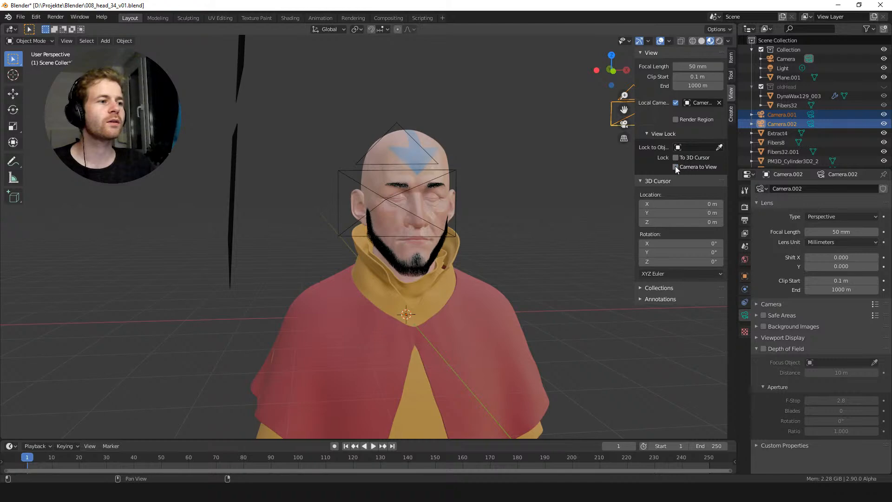
click(623, 125)
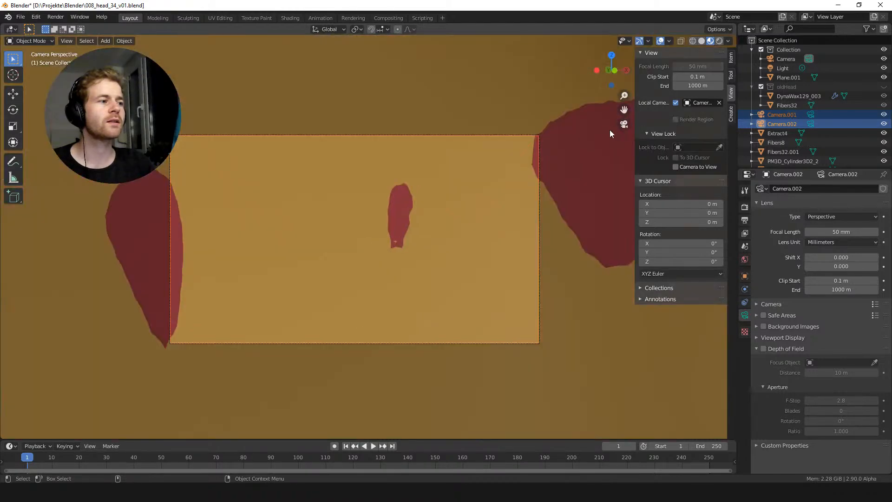
Switch the viewport's local camera to Camera.002 and lock the camera to the view
click(695, 105)
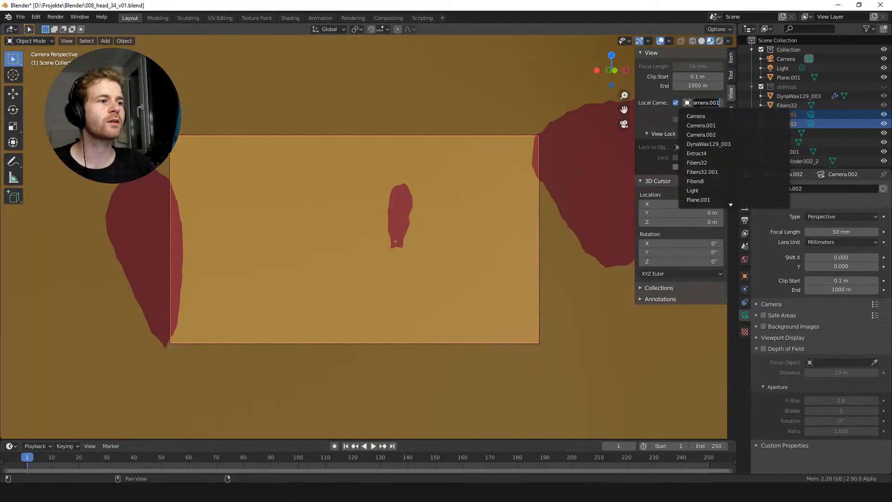
click(696, 135)
click(676, 167)
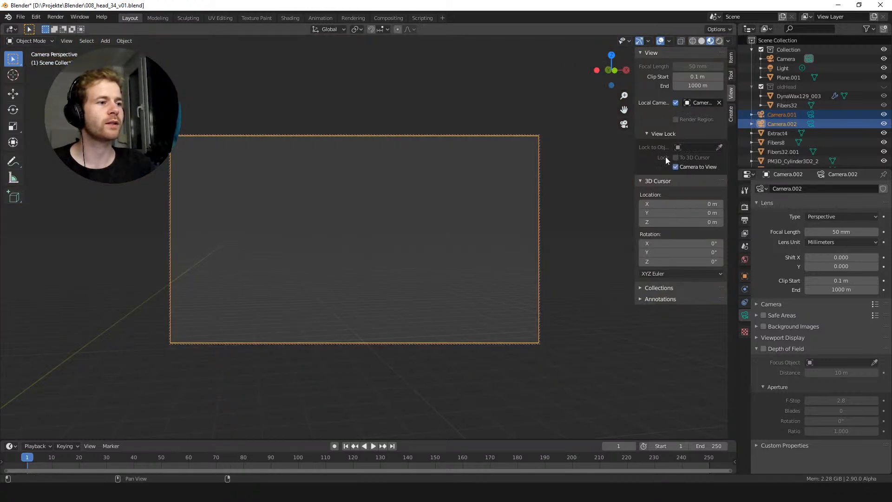
Frame the bust's head and shoulders in Camera.002 from a slightly lower three-quarter angle
shift+middle_drag(423, 227, 458, 128)
scroll(426, 135, up, 4)
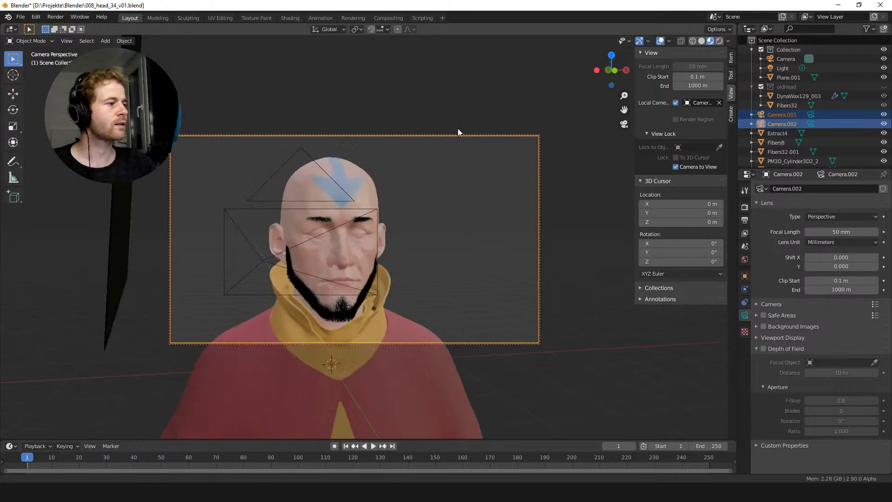
alt+right_drag(459, 128, 433, 129)
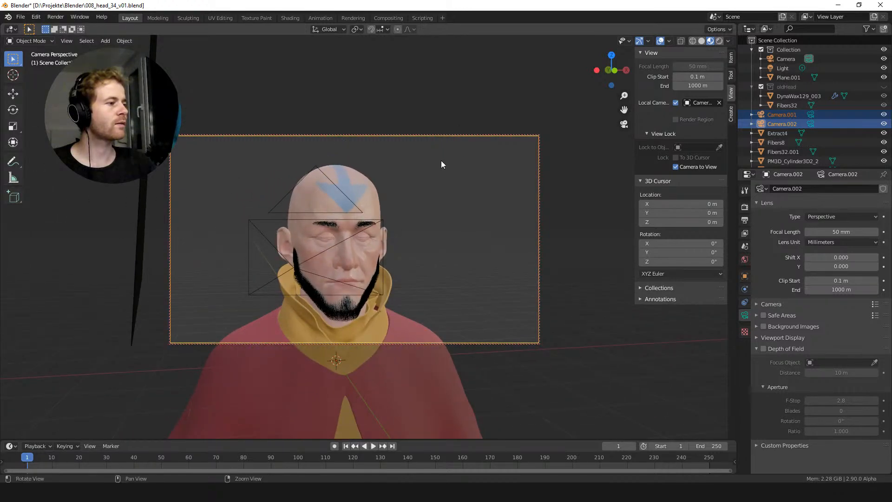
alt+drag(442, 161, 443, 183)
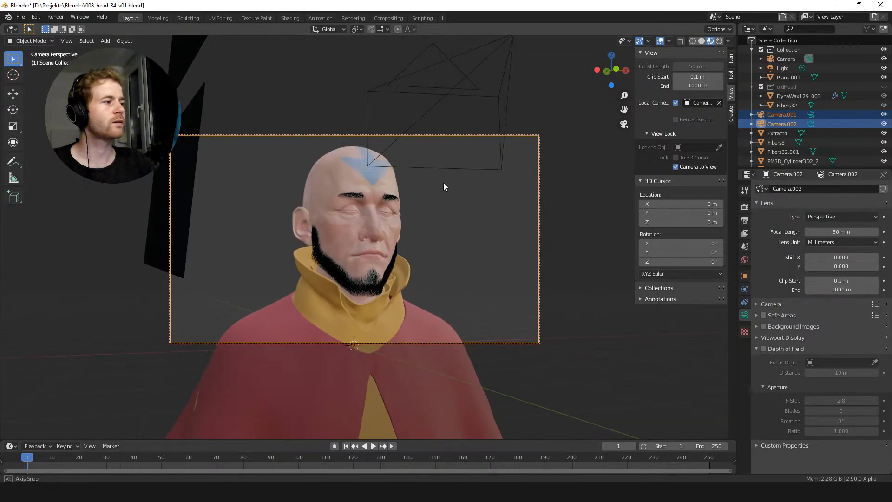
Move Plane.001 about 0.58 m back along its local Z axis, out of the camera frame
click(186, 160)
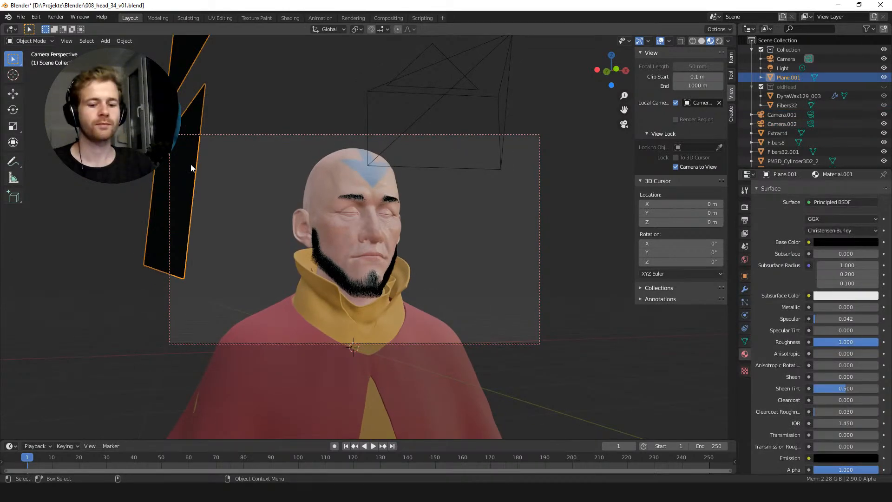
key(g)
key(z)
key(z)
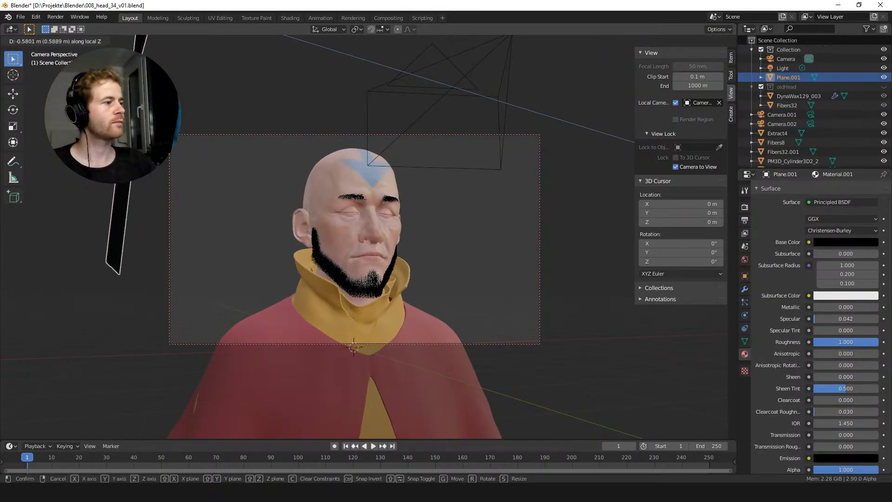
click(122, 160)
alt+drag(300, 168, 304, 176)
middle_drag(305, 174, 303, 178)
Set the focal length of Camera.002 to 35 mm
click(745, 276)
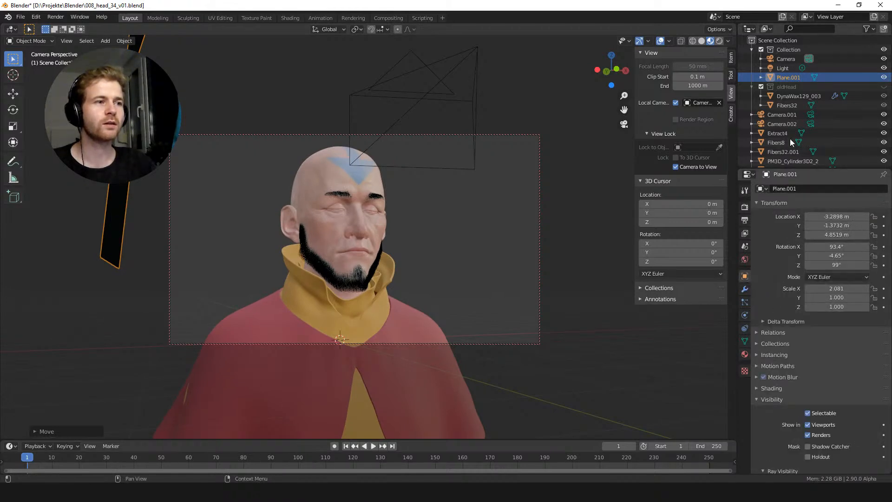
click(782, 115)
click(782, 124)
click(745, 315)
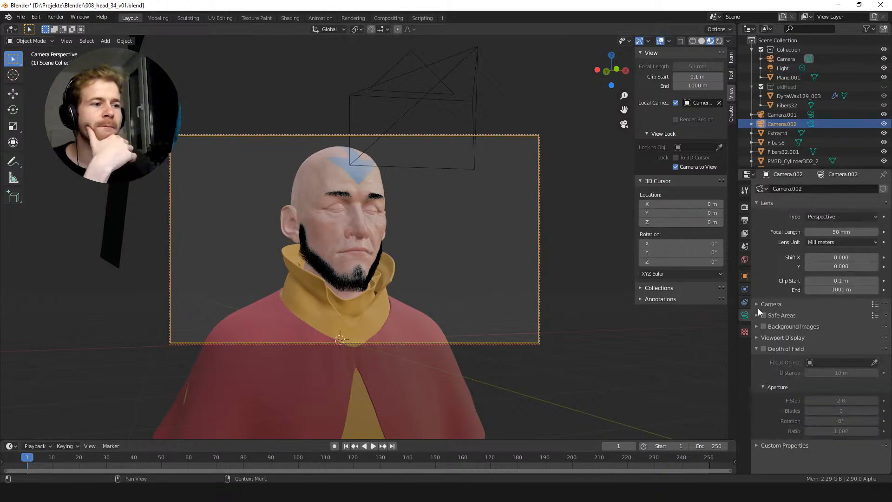
click(831, 233)
text(3)
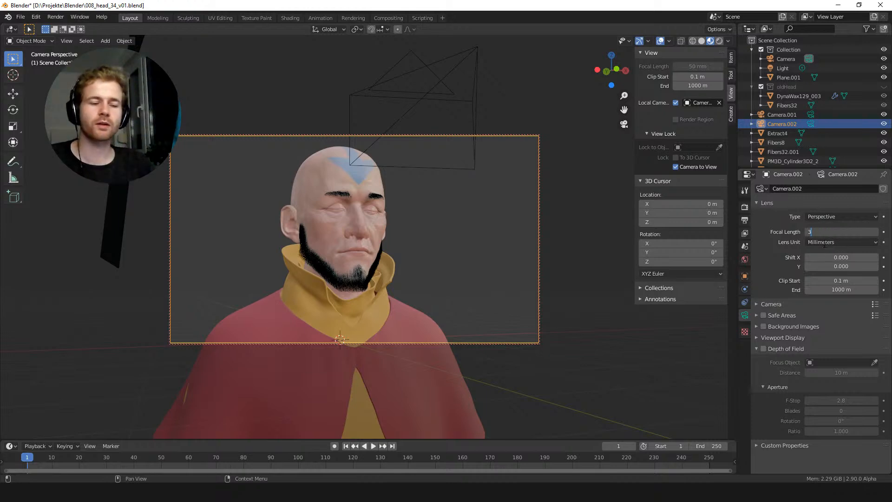
text(5)
key(Return)
Reframe Camera.002 closer to the bust, centring the head and collar at a three-quarter angle
alt+right_drag(416, 288, 418, 246)
mouse_move(418, 245)
alt+middle_down()
mouse_move(411, 252)
mouse_move(434, 241)
alt+middle_up()
alt+right_drag(433, 235, 430, 218)
alt+drag(431, 218, 425, 219)
alt+right_drag(426, 218, 421, 214)
alt+drag(421, 215, 428, 202)
mouse_move(428, 201)
alt+right_down()
mouse_move(425, 212)
mouse_move(422, 203)
alt+right_up()
alt+drag(422, 203, 422, 197)
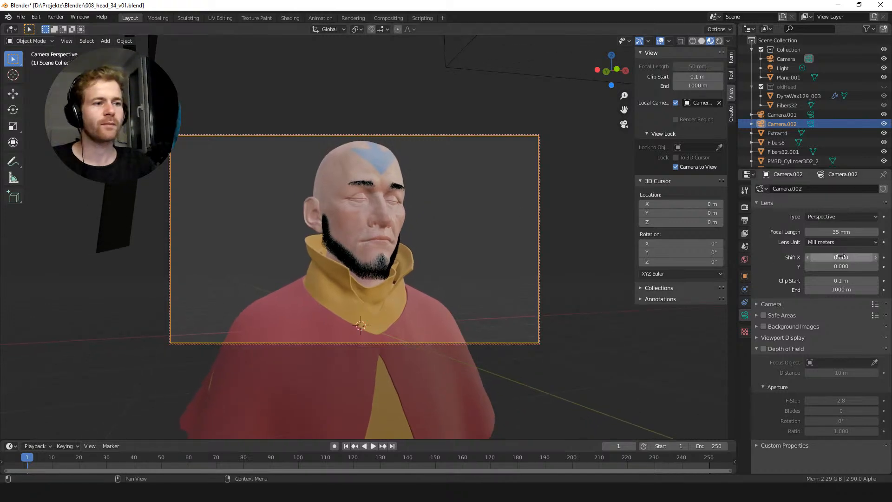
Set the focal length of Camera.002 to 50 mm and pull the camera back to fit the head and shoulders
click(838, 231)
text(50)
key(Return)
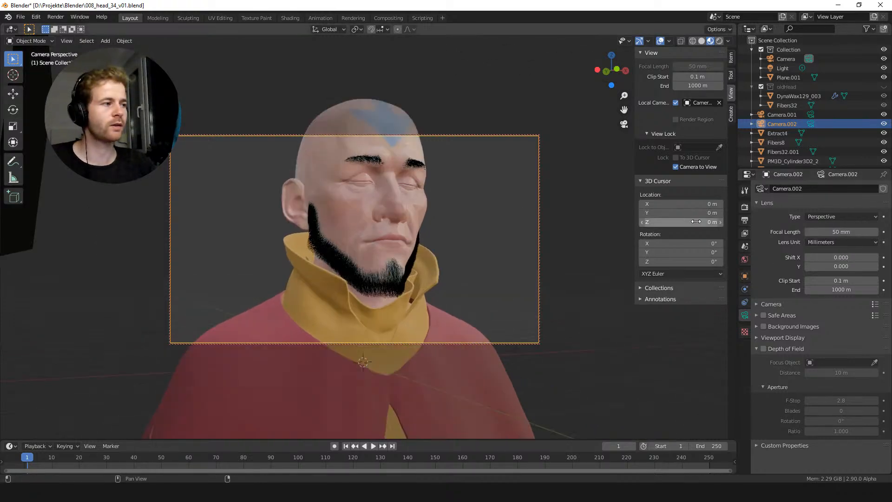
alt+drag(480, 210, 417, 189)
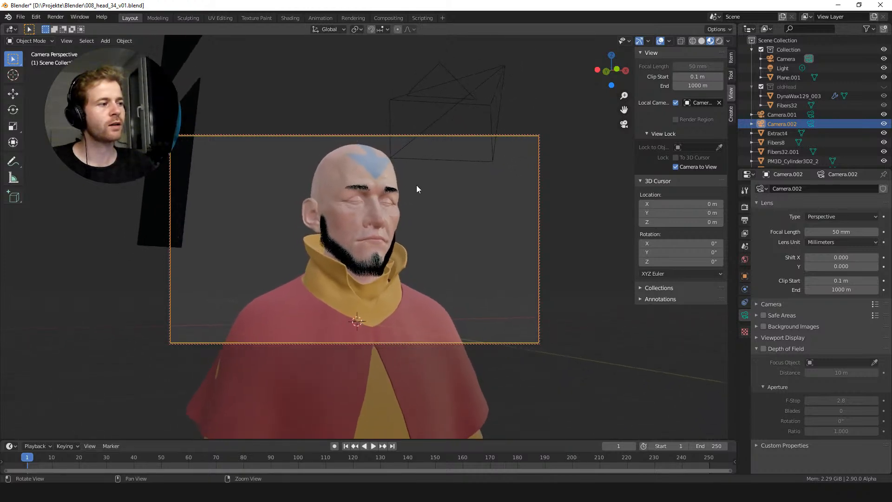
Hide Plane.001 briefly, reveal it again and move it sideways outside the camera frame
click(184, 154)
key(h)
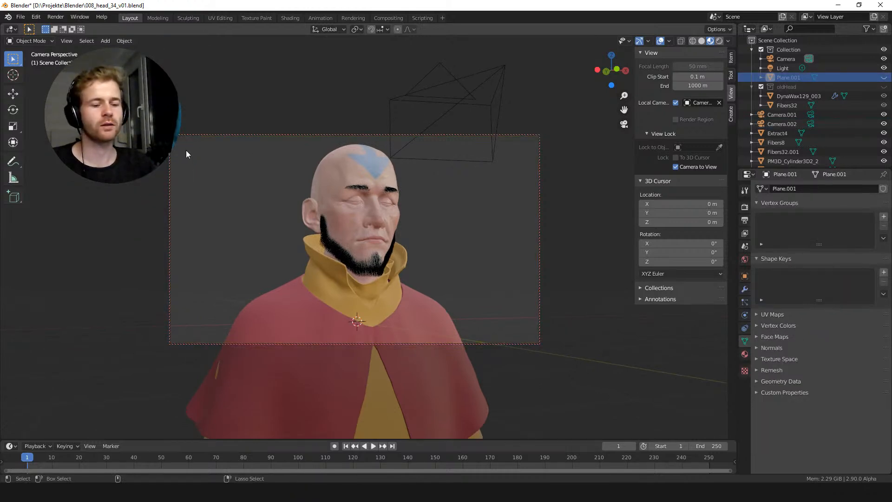
key(alt+h)
drag(186, 153, 123, 149)
click(282, 152)
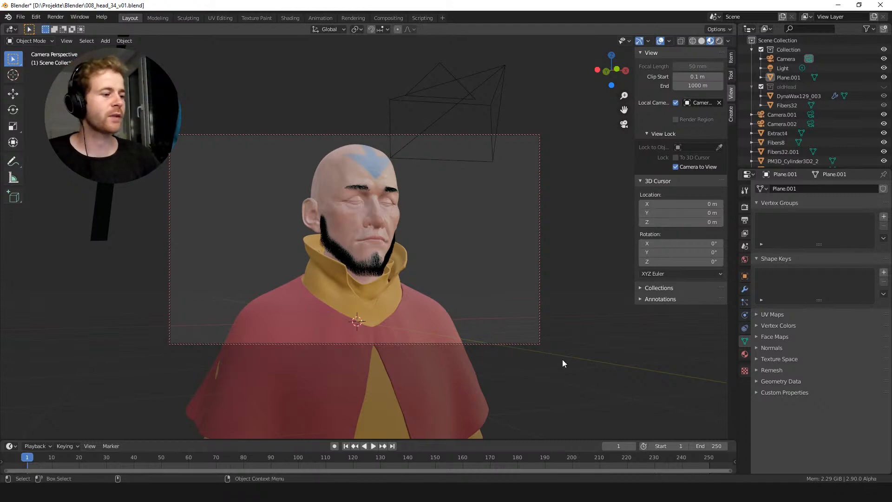
Switch to Photos to review the earlier render Head_34_v08.png against the new bust, and minimise it to return to Blender
key(alt+Tab)
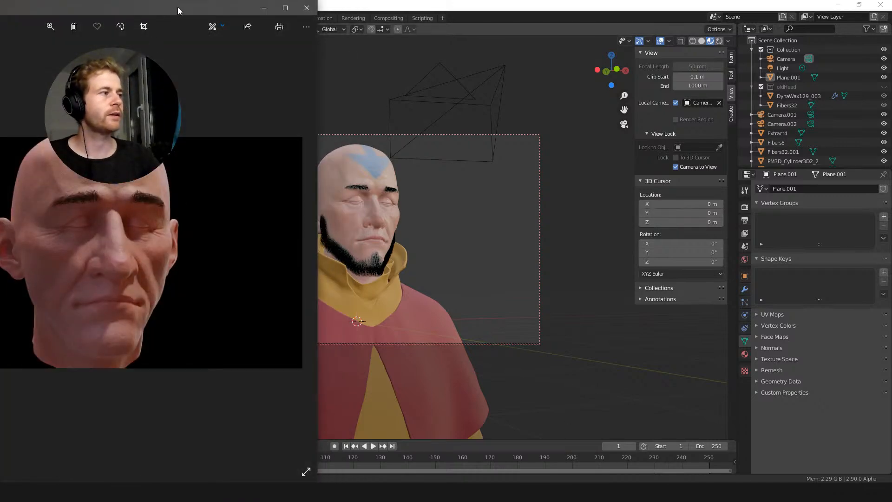
drag(177, 7, 405, 1)
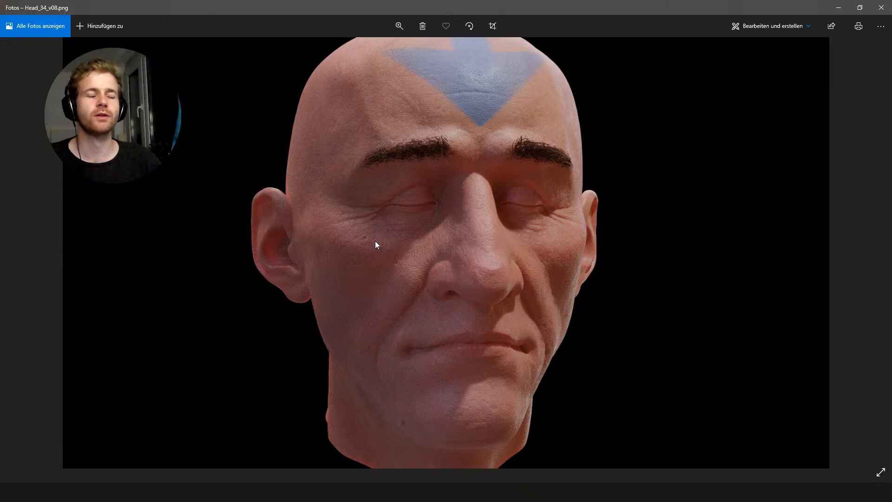
drag(432, 6, 38, 125)
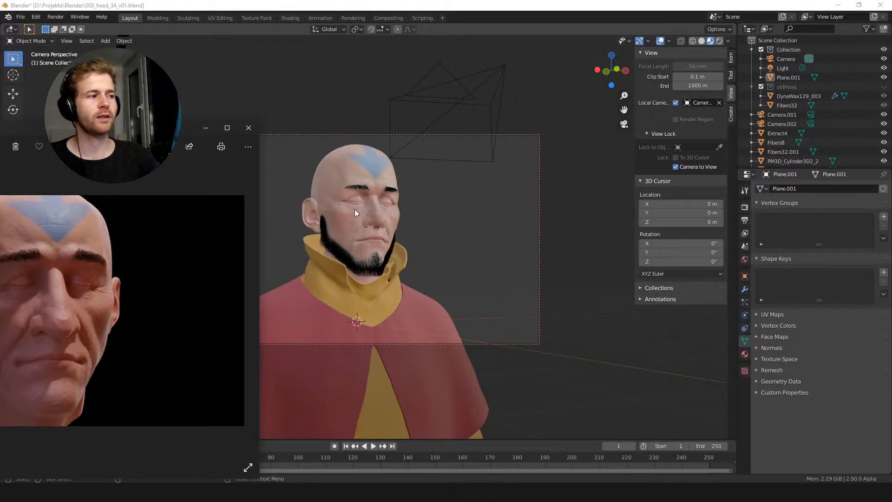
drag(181, 125, 440, 55)
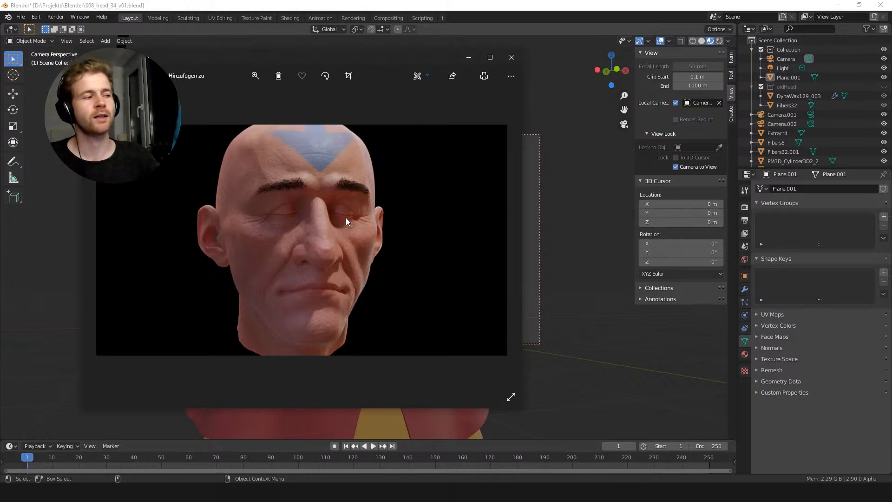
click(469, 57)
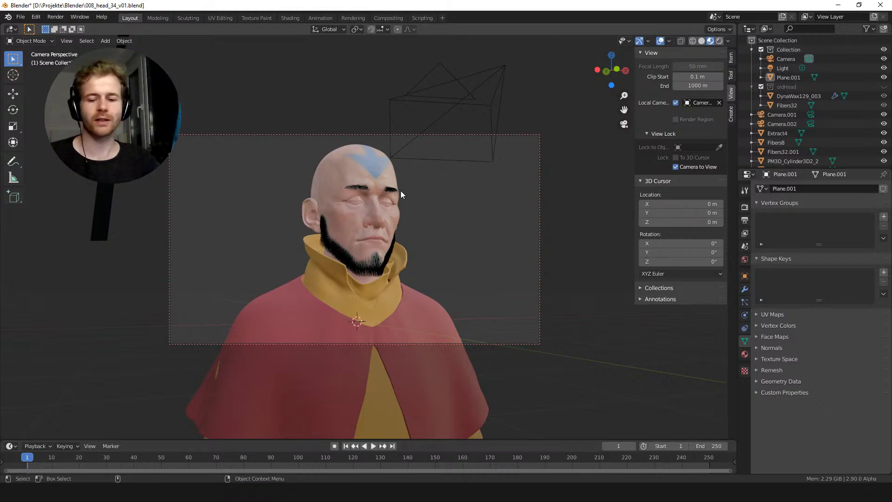
Render a still image of the bust through Camera.002
key(F12)
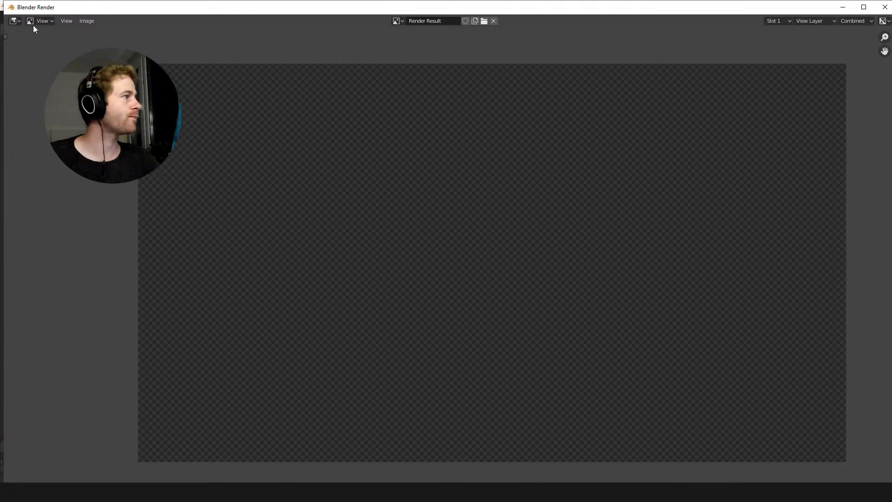
click(17, 22)
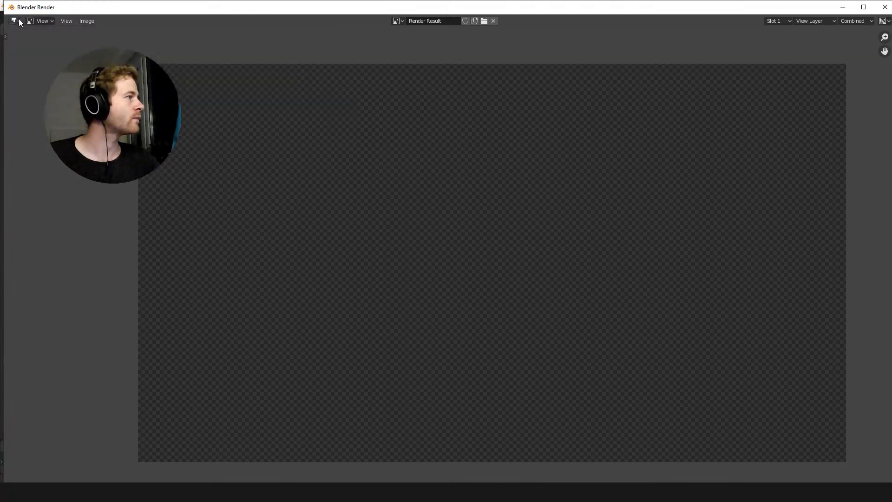
click(44, 21)
click(46, 24)
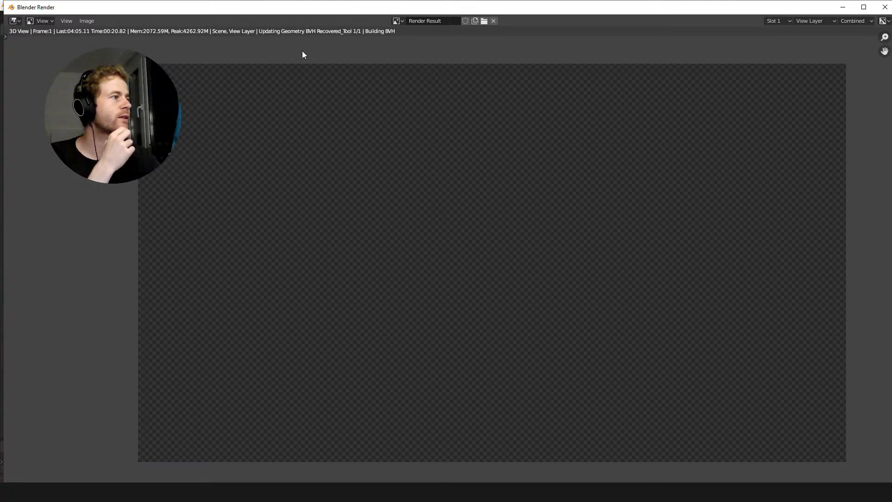
click(398, 21)
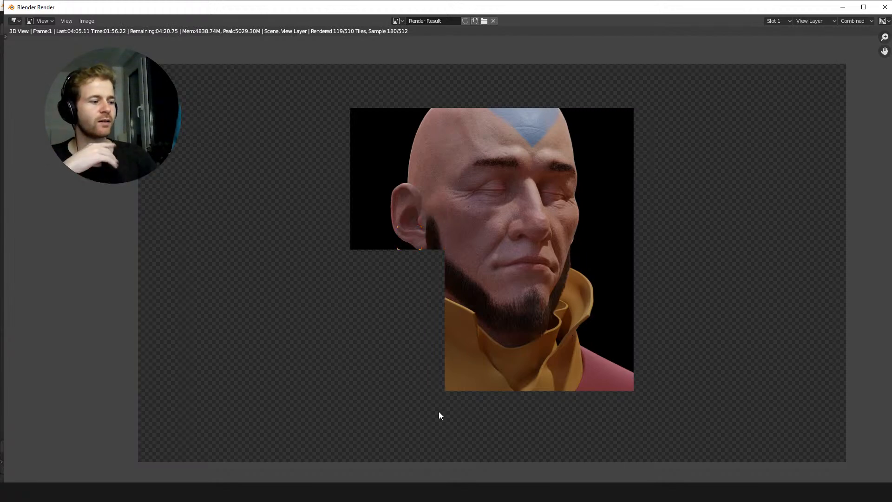
Place the earlier head render beside the running render to compare the faces, and minimise it
click(520, 483)
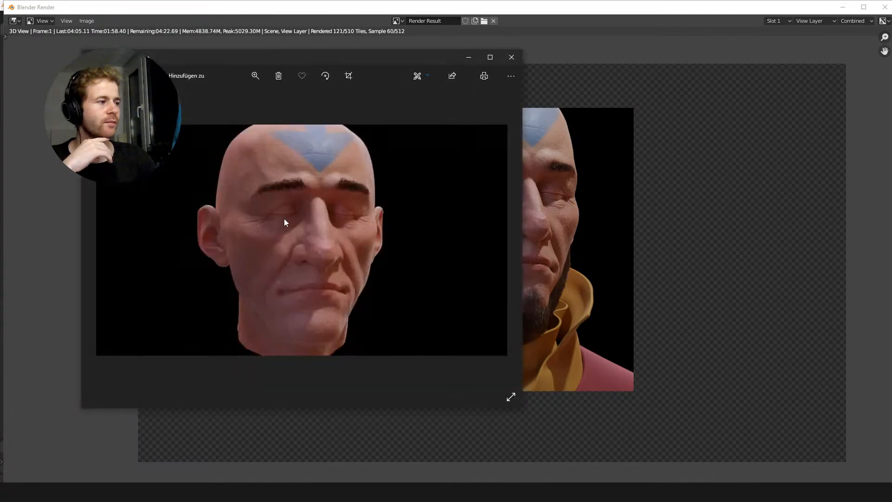
drag(306, 63, 148, 62)
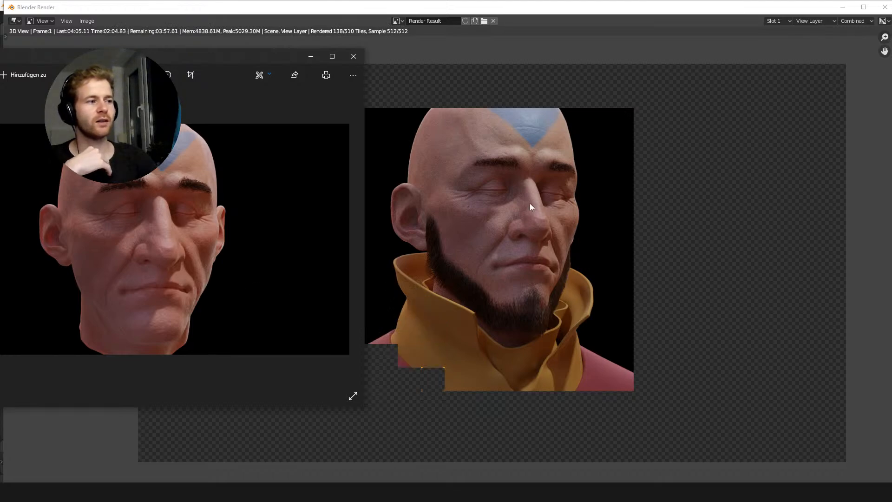
click(311, 56)
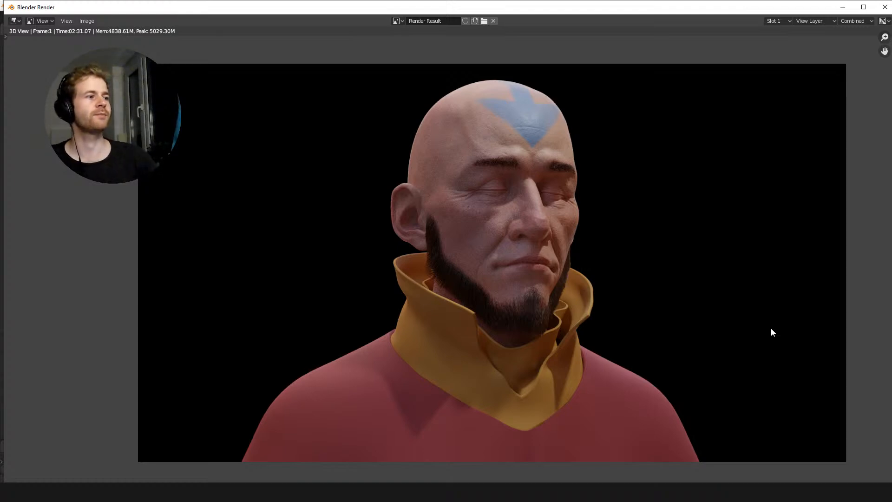
Examine the skin, beard, collar and shoulders in the finished bust render
middle_drag(513, 192, 501, 187)
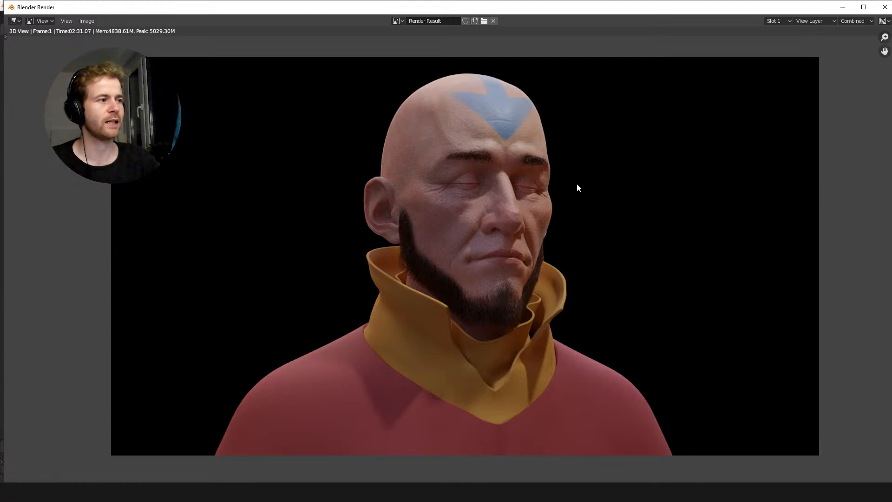
middle_drag(561, 219, 584, 172)
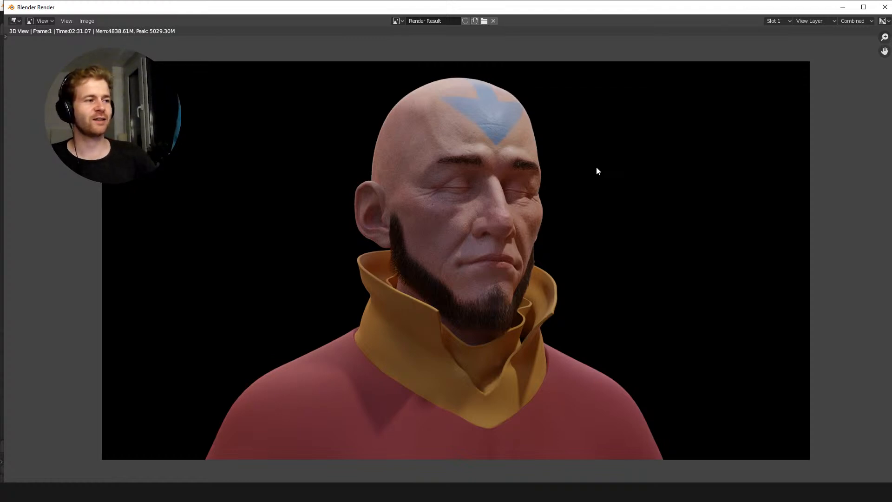
middle_drag(502, 222, 566, 218)
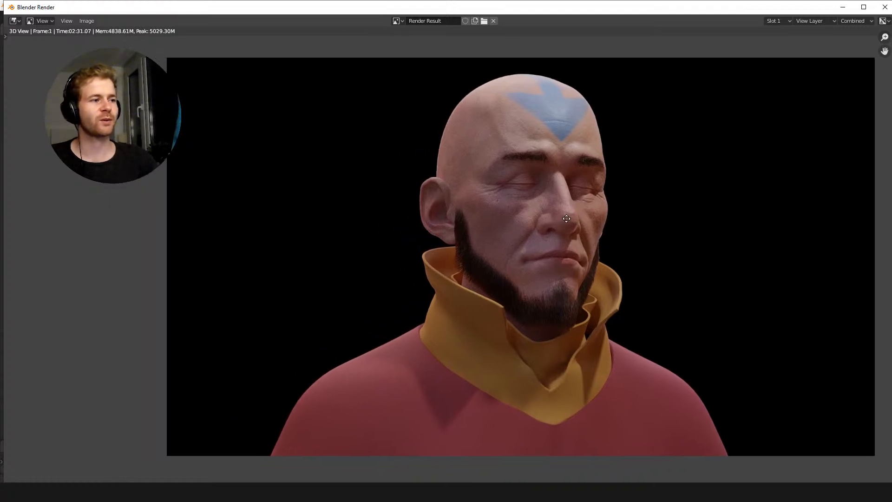
middle_drag(496, 329, 510, 313)
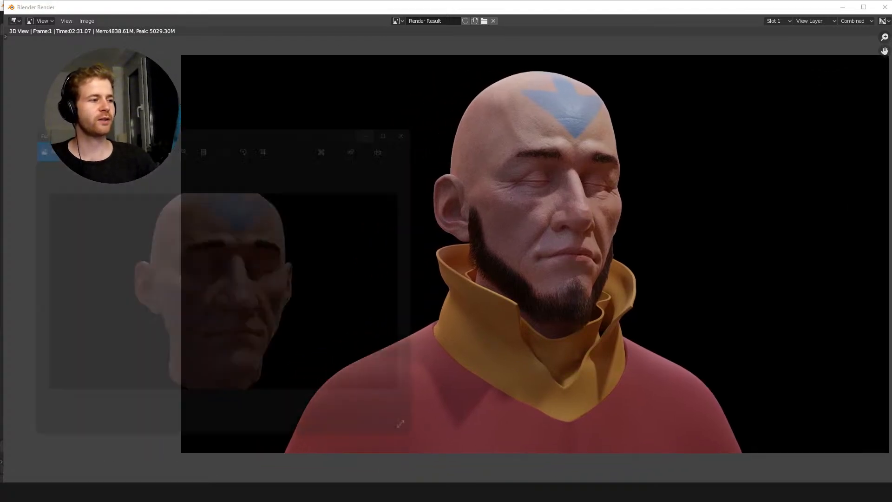
Bring Head_34_v08.png up beside the finished render in an enlarged window and compare the facial details up close
key(alt+Tab)
drag(207, 409, 205, 469)
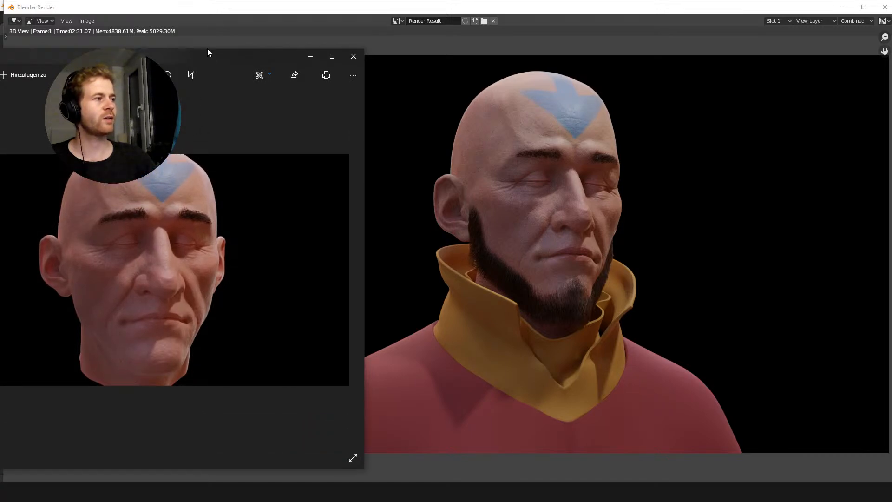
drag(211, 49, 213, 17)
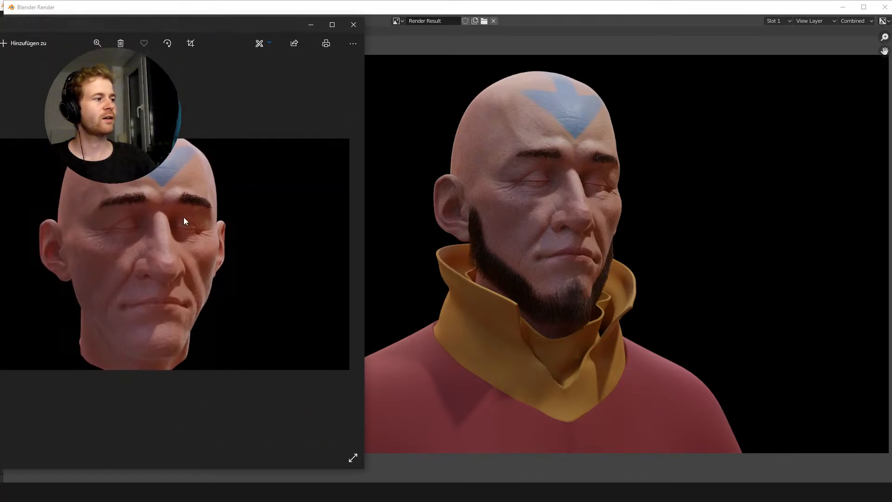
scroll(184, 219, up, 5)
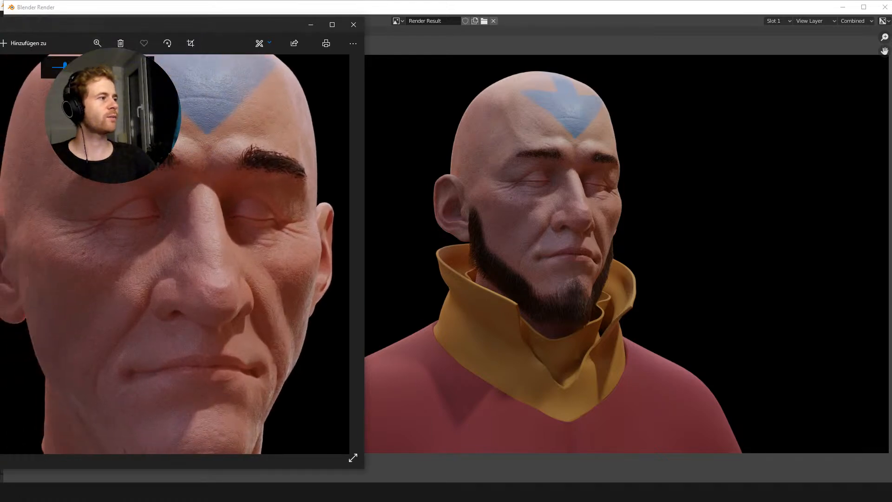
scroll(175, 255, down, 3)
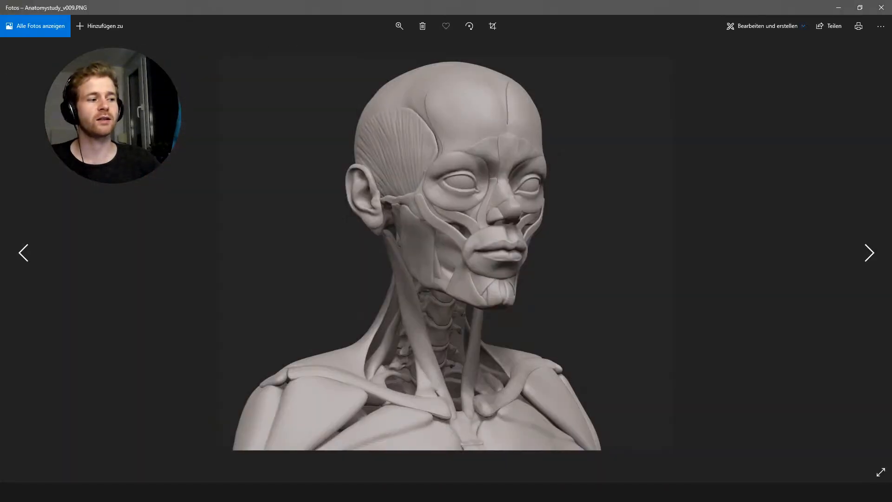
View the anatomy study images Anatomystudy_v008.PNG and Anatomystudy_v009.PNG in Photos, returning to the écorché head bust
click(610, 93)
key(Left)
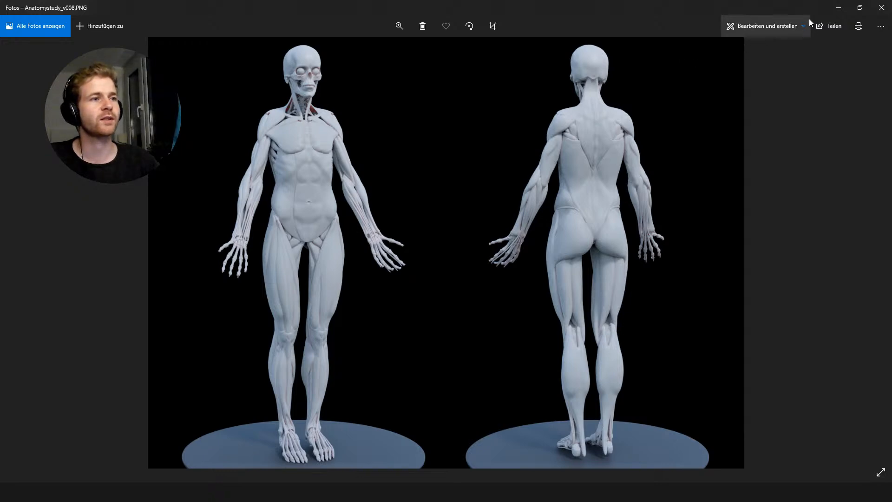
key(Right)
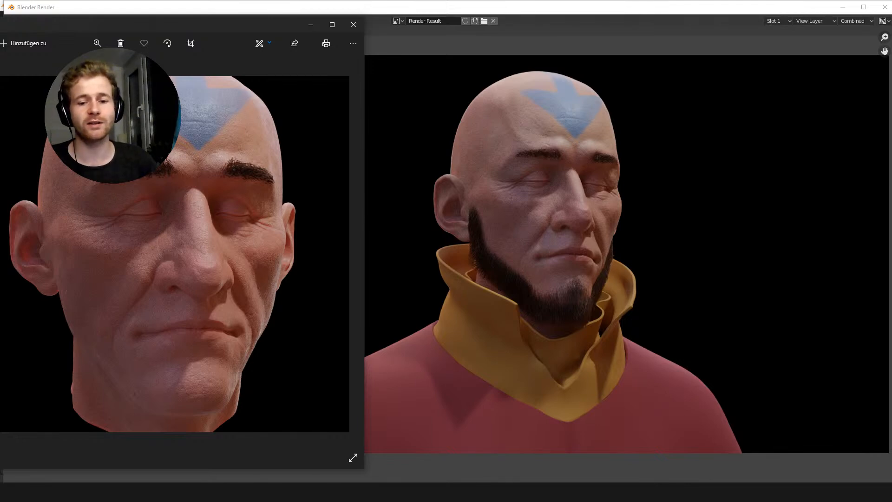
key(alt+Tab)
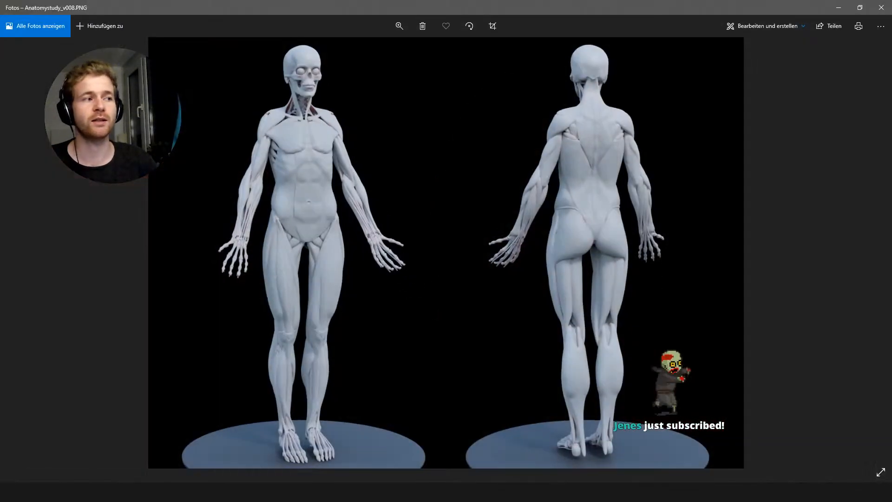
key(Right)
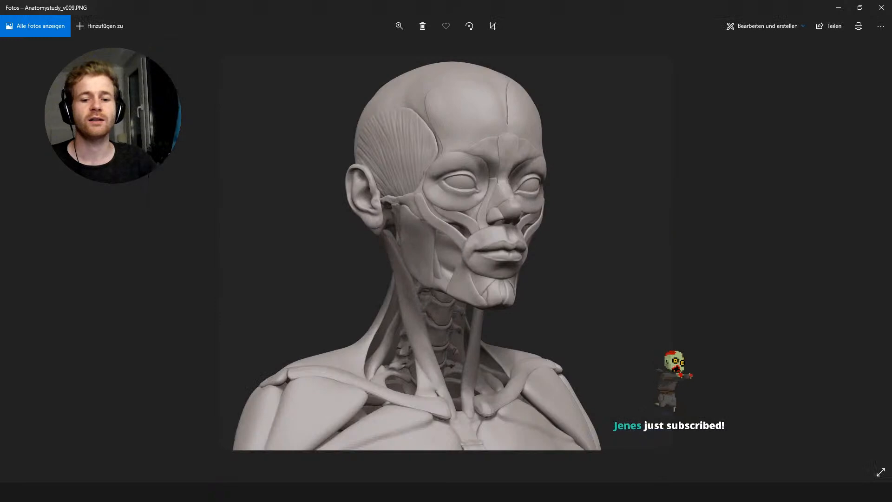